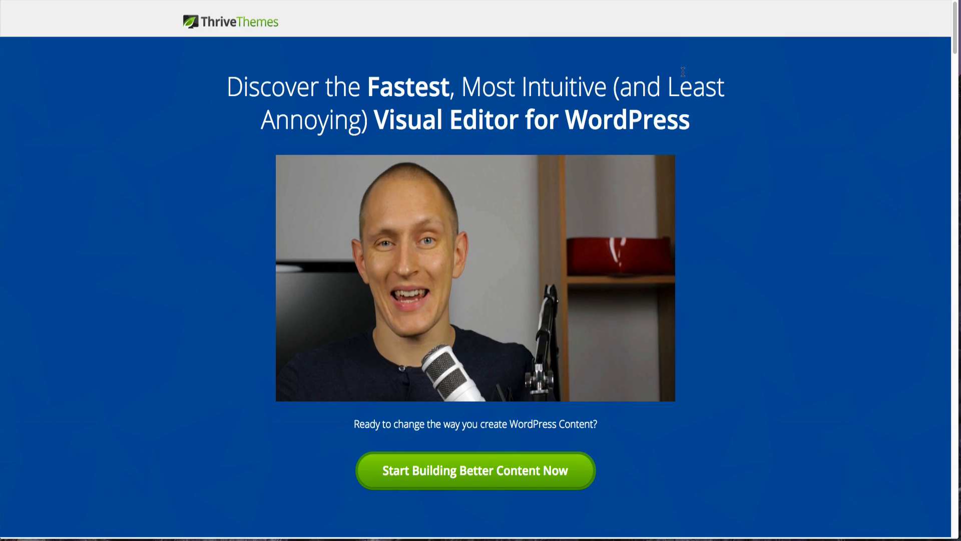
- Scroll through the Thrive Content Builder sales page to review its features, elements and license pricing
{"action": "mouse_move", "coordinate": [525, 176]}
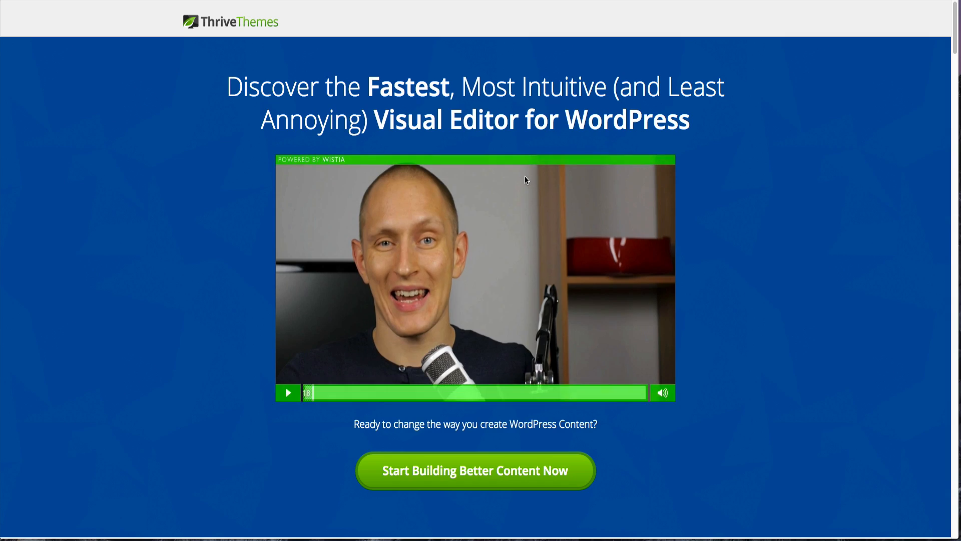
{"action": "scroll", "coordinate": [524, 176], "scroll_direction": "down", "scroll_amount": 3}
{"action": "scroll", "coordinate": [526, 176], "scroll_direction": "down", "scroll_amount": 6}
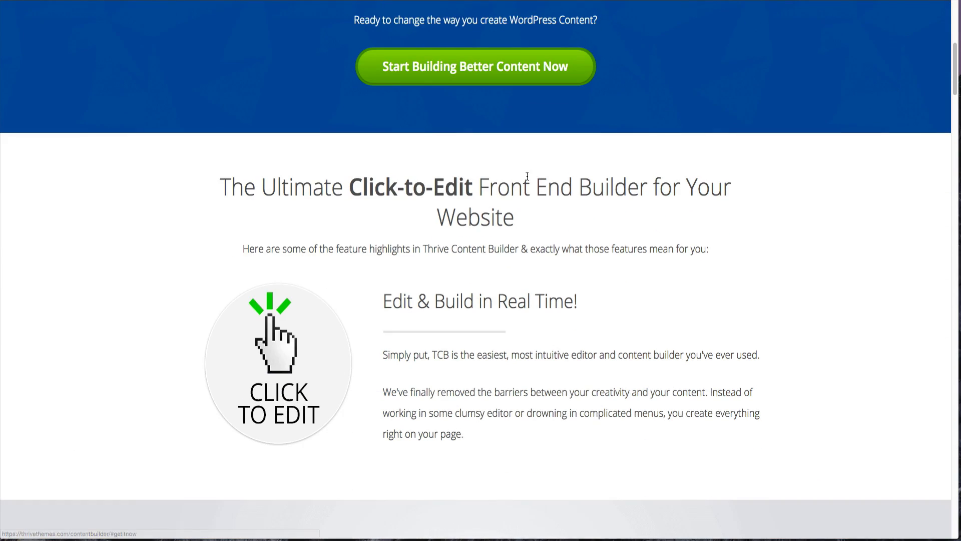
{"action": "scroll", "coordinate": [526, 180], "scroll_direction": "down", "scroll_amount": 3}
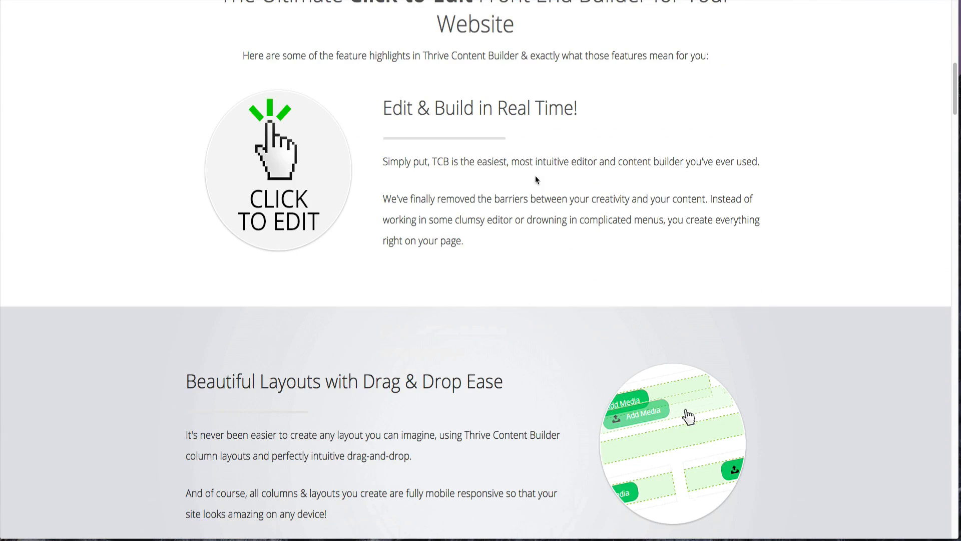
{"action": "scroll", "coordinate": [674, 164], "scroll_direction": "down", "scroll_amount": 1}
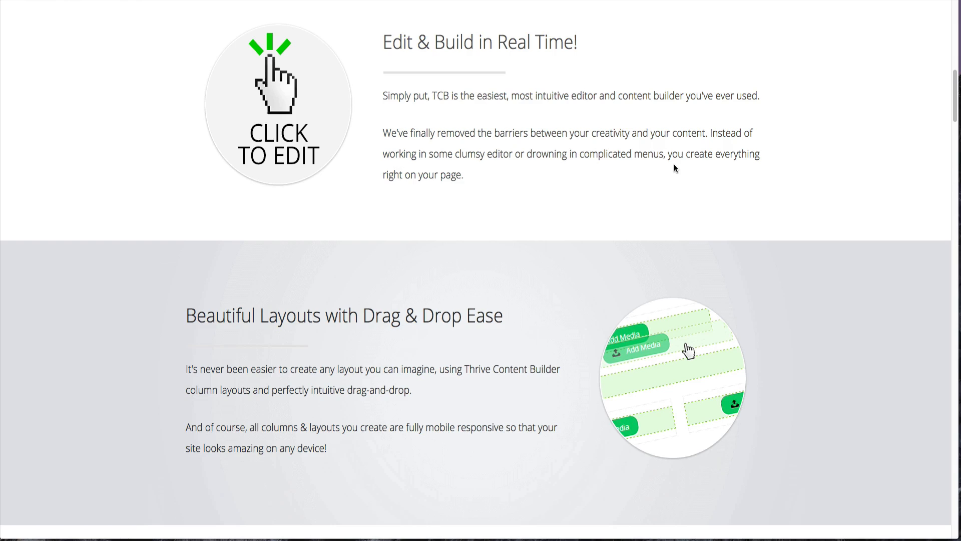
{"action": "scroll", "coordinate": [674, 164], "scroll_direction": "down", "scroll_amount": 4}
{"action": "scroll", "coordinate": [674, 169], "scroll_direction": "down", "scroll_amount": 8}
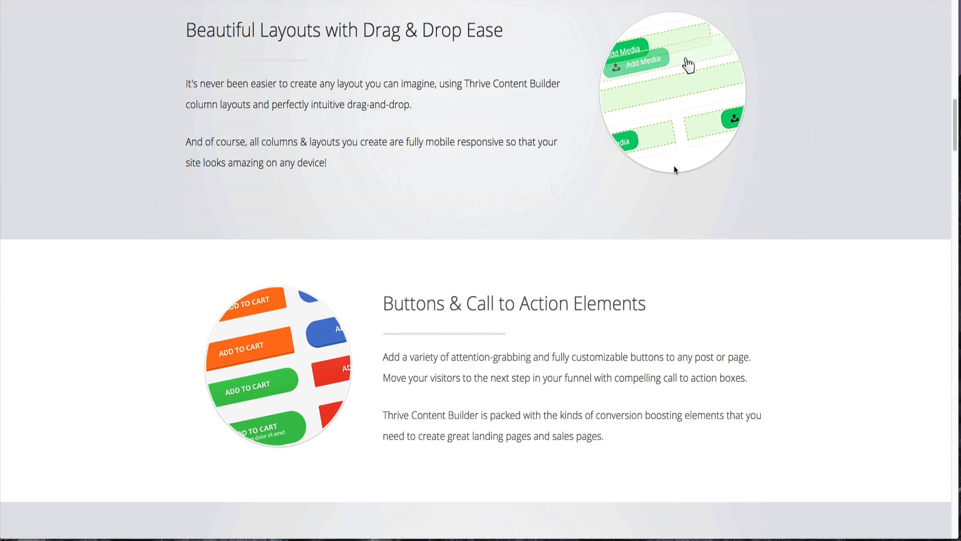
{"action": "scroll", "coordinate": [673, 171], "scroll_direction": "down", "scroll_amount": 2}
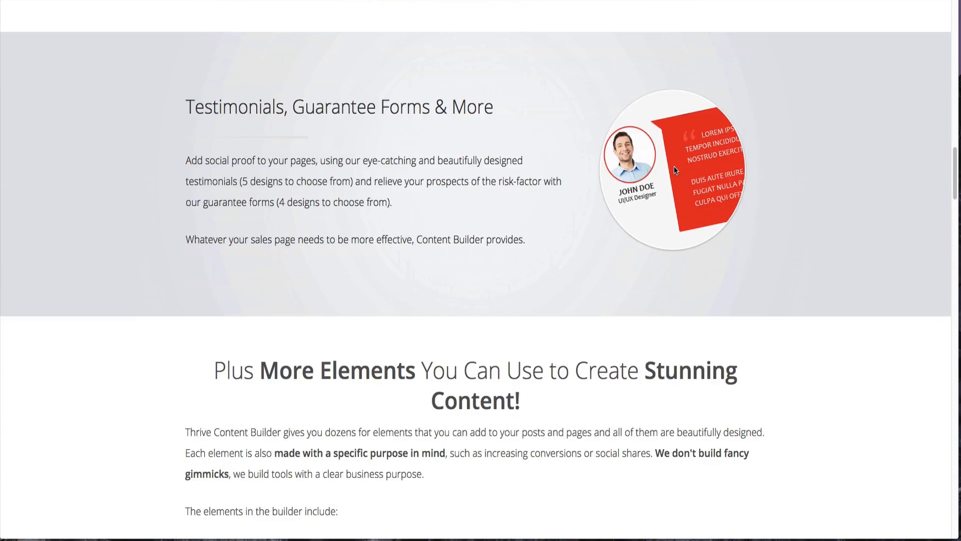
{"action": "scroll", "coordinate": [673, 170], "scroll_direction": "down", "scroll_amount": 4}
{"action": "scroll", "coordinate": [674, 171], "scroll_direction": "down", "scroll_amount": 3}
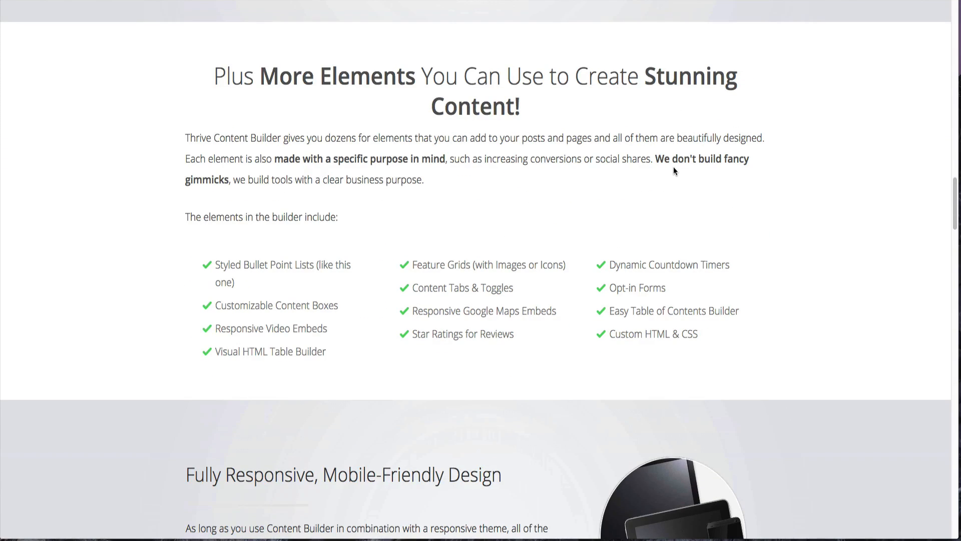
{"action": "scroll", "coordinate": [674, 169], "scroll_direction": "down", "scroll_amount": 2}
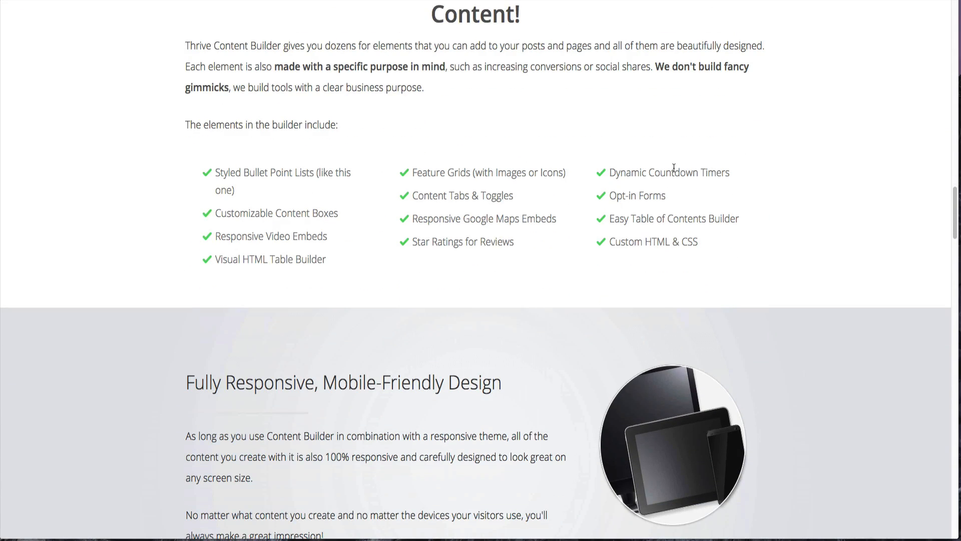
{"action": "scroll", "coordinate": [674, 169], "scroll_direction": "down", "scroll_amount": 3}
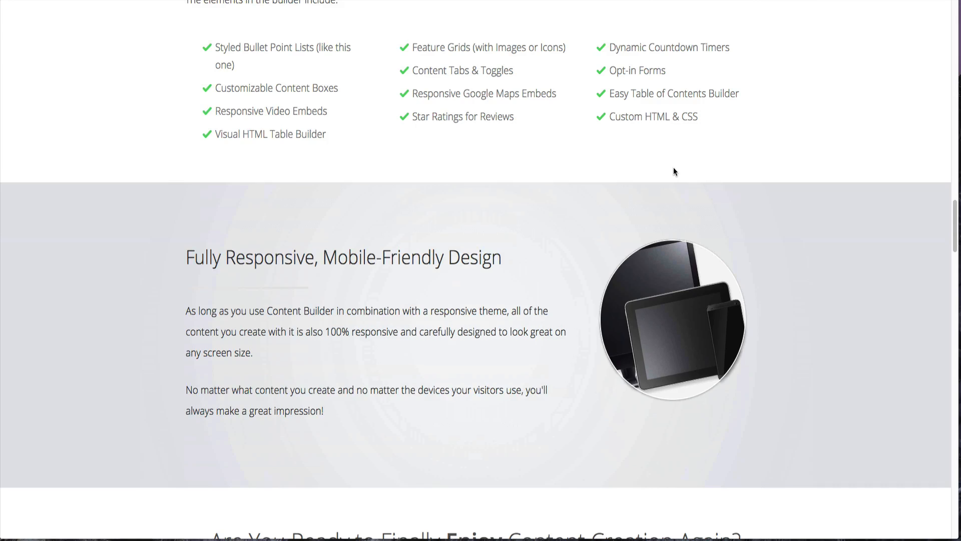
{"action": "scroll", "coordinate": [665, 172], "scroll_direction": "down", "scroll_amount": 3}
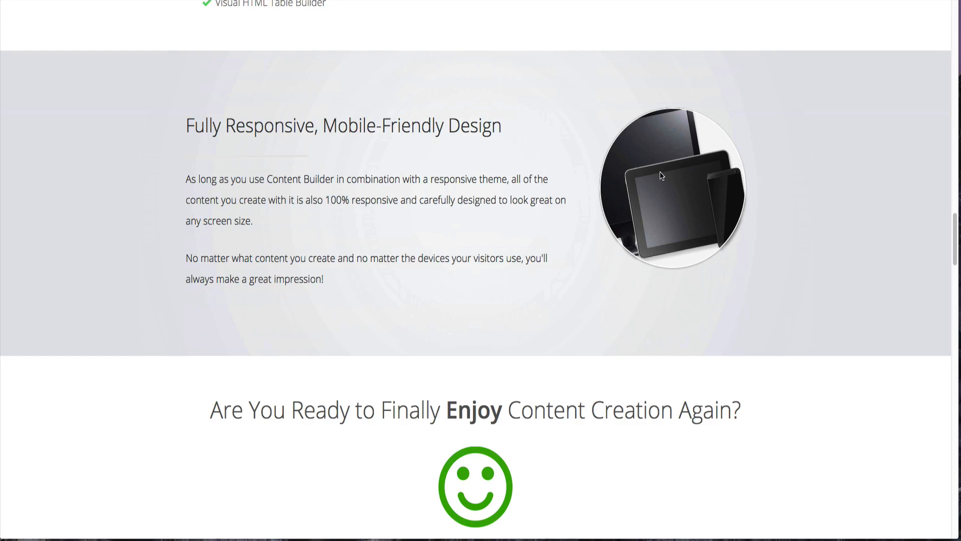
{"action": "scroll", "coordinate": [662, 176], "scroll_direction": "down", "scroll_amount": 4}
{"action": "scroll", "coordinate": [660, 177], "scroll_direction": "down", "scroll_amount": 3}
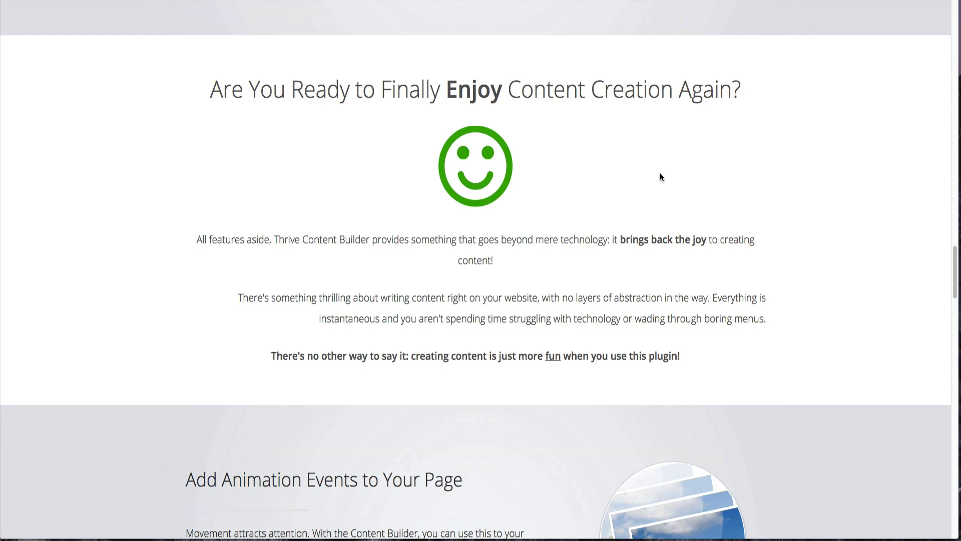
{"action": "scroll", "coordinate": [660, 177], "scroll_direction": "down", "scroll_amount": 2}
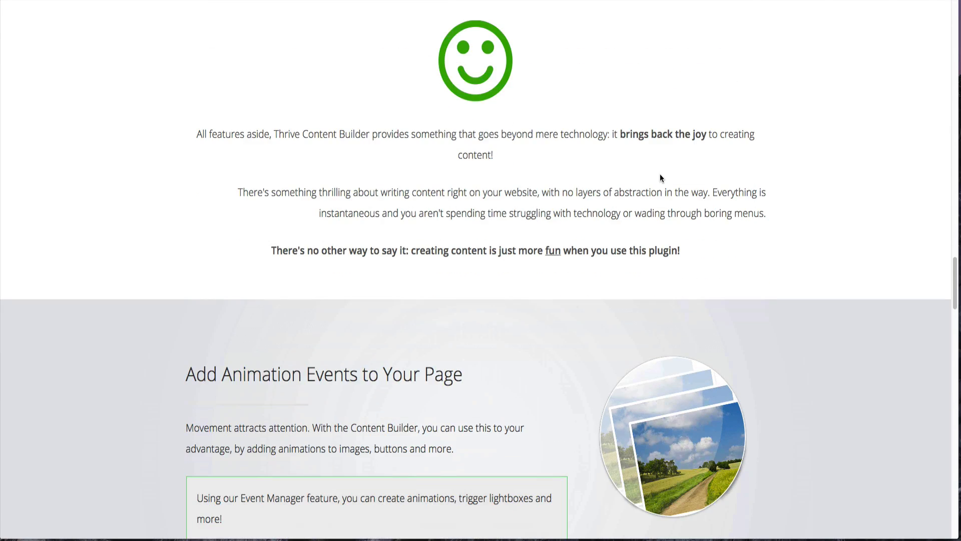
{"action": "scroll", "coordinate": [659, 177], "scroll_direction": "down", "scroll_amount": 6}
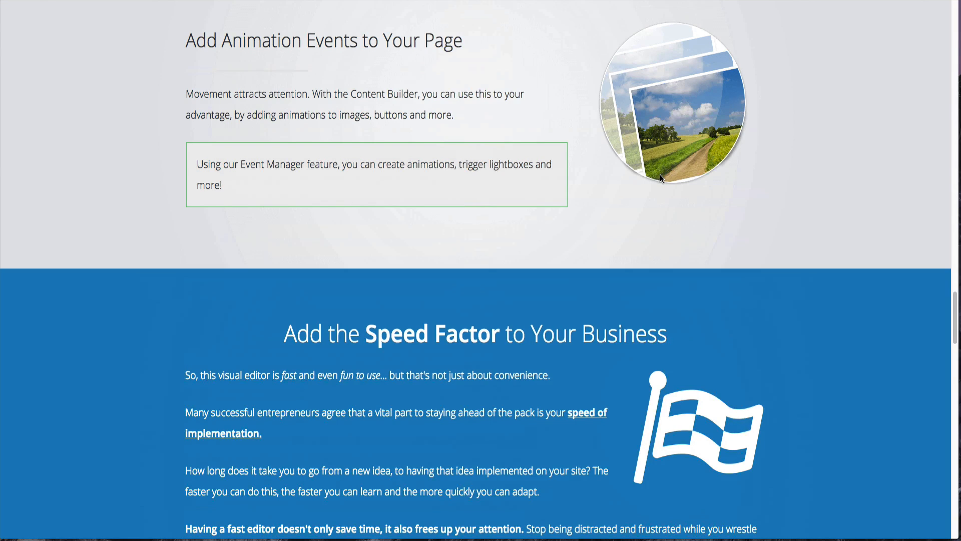
{"action": "scroll", "coordinate": [660, 176], "scroll_direction": "down", "scroll_amount": 7}
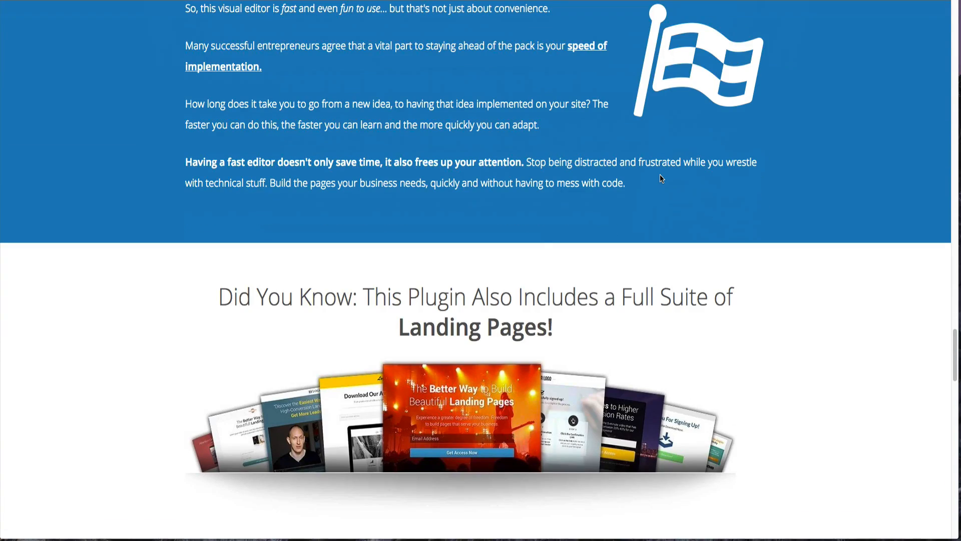
{"action": "scroll", "coordinate": [659, 175], "scroll_direction": "down", "scroll_amount": 3}
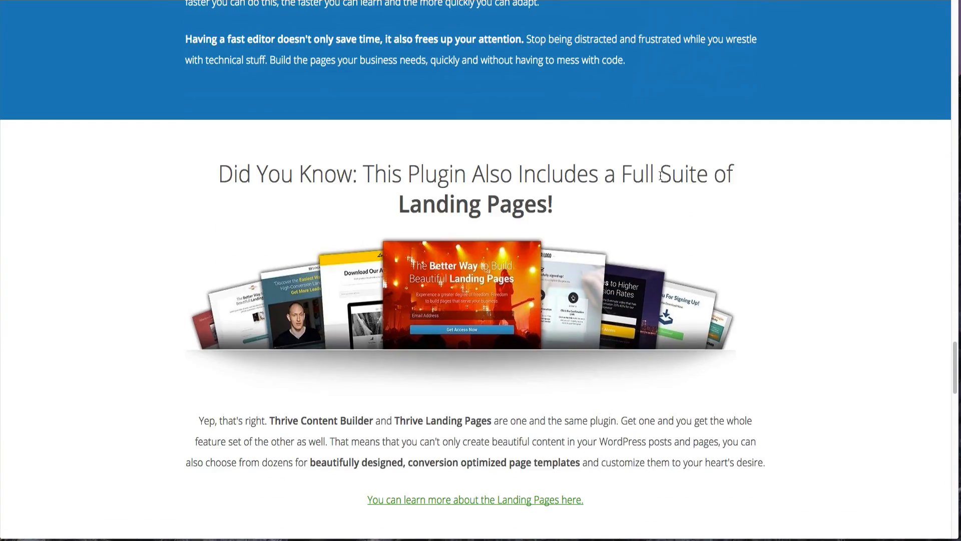
{"action": "scroll", "coordinate": [660, 176], "scroll_direction": "down", "scroll_amount": 5}
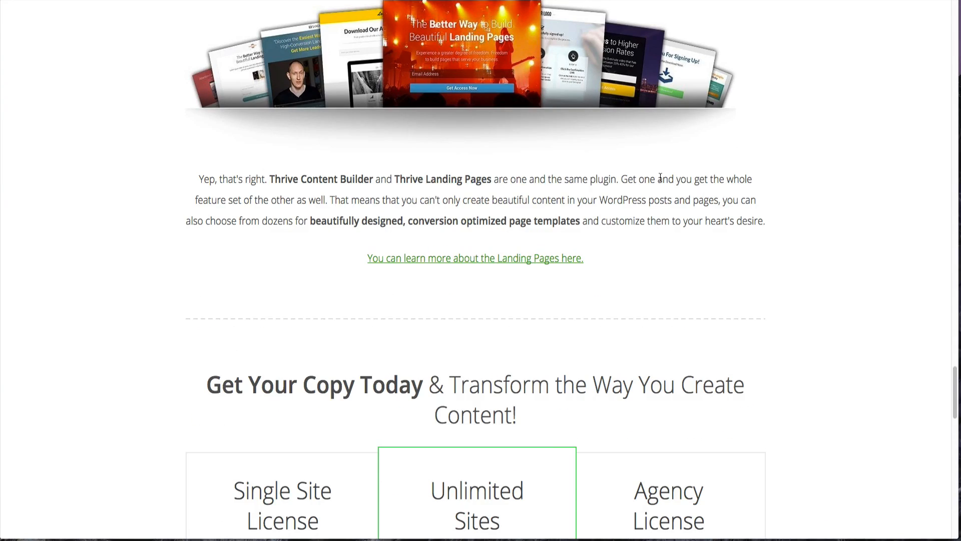
{"action": "scroll", "coordinate": [659, 178], "scroll_direction": "down", "scroll_amount": 5}
{"action": "scroll", "coordinate": [660, 177], "scroll_direction": "down", "scroll_amount": 1}
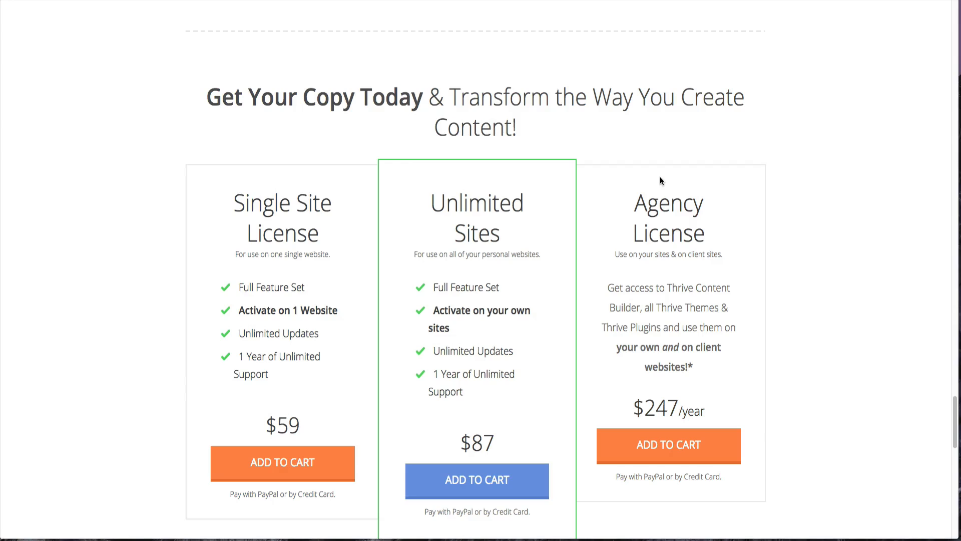
{"action": "scroll", "coordinate": [659, 178], "scroll_direction": "down", "scroll_amount": 3}
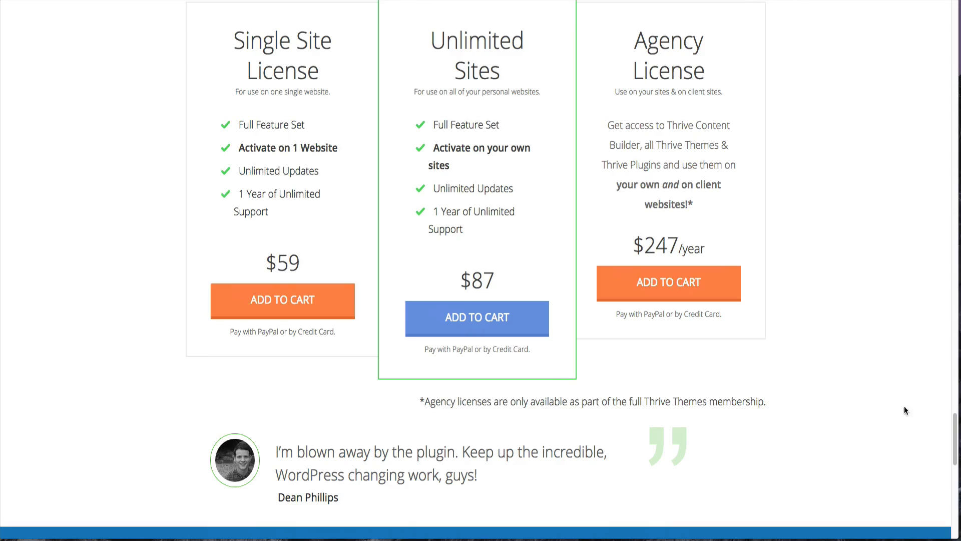
{"action": "left_click_drag", "start_coordinate": [957, 440], "coordinate": [952, 23]}
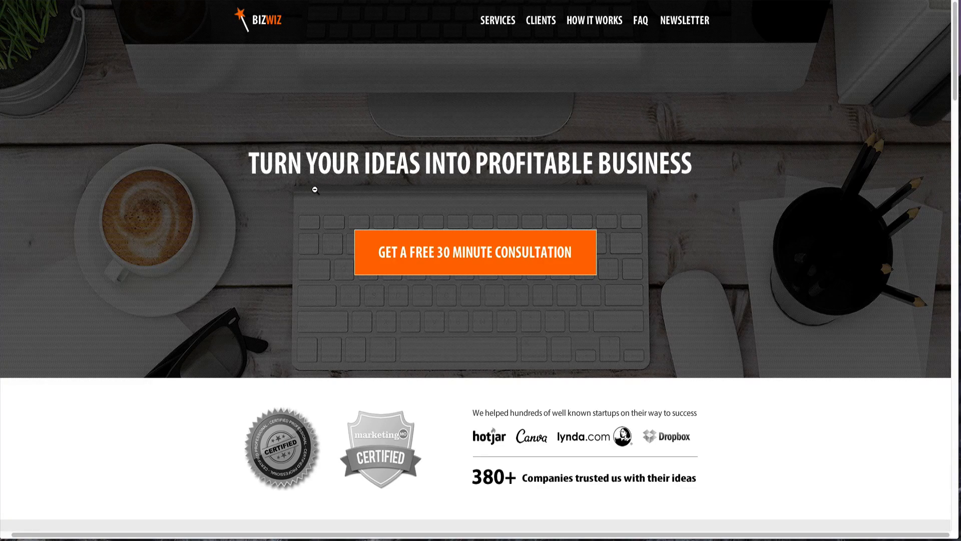
- Scroll through the BizWiz landing page down to the newsletter sign-up and back up to the testimonials
{"action": "scroll", "coordinate": [314, 191], "scroll_direction": "down", "scroll_amount": 2}
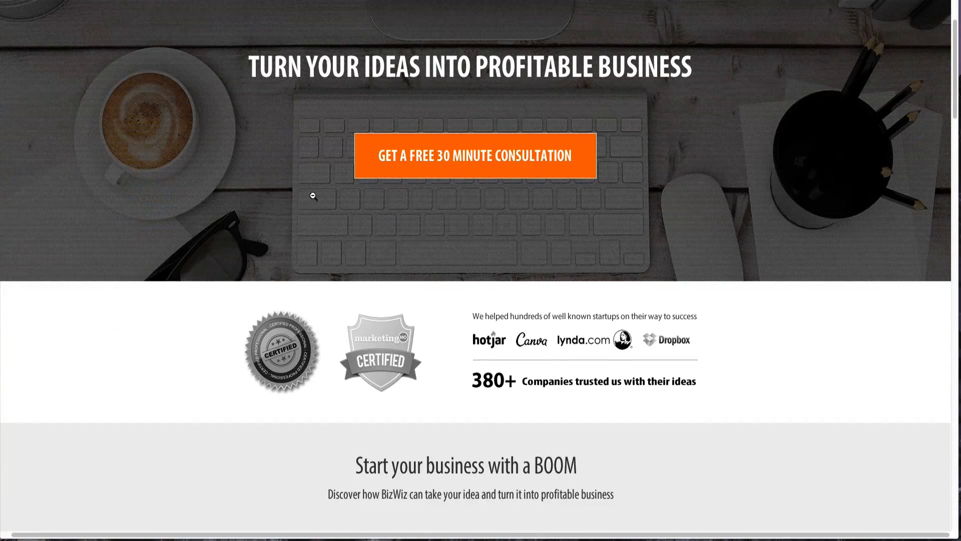
{"action": "scroll", "coordinate": [313, 195], "scroll_direction": "down", "scroll_amount": 2}
{"action": "scroll", "coordinate": [312, 196], "scroll_direction": "down", "scroll_amount": 2}
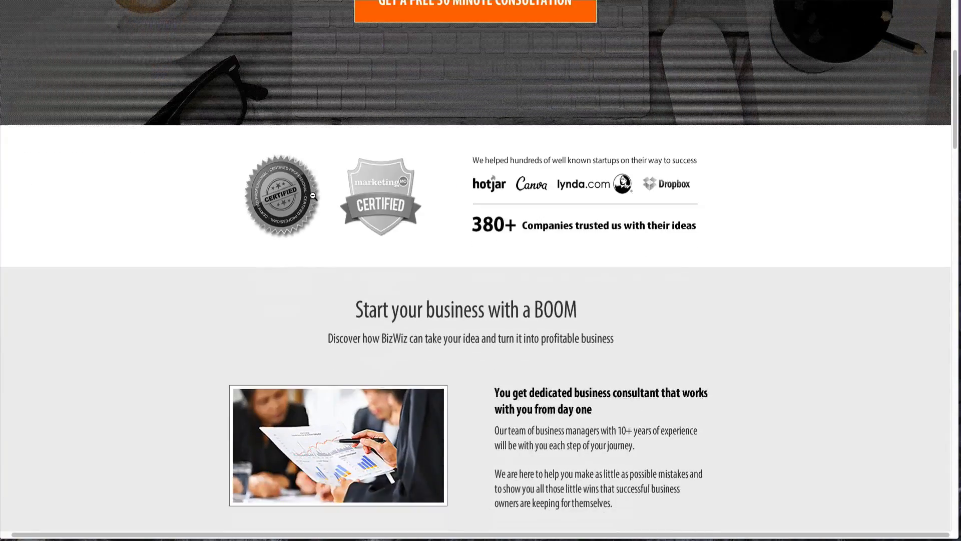
{"action": "scroll", "coordinate": [313, 197], "scroll_direction": "down", "scroll_amount": 2}
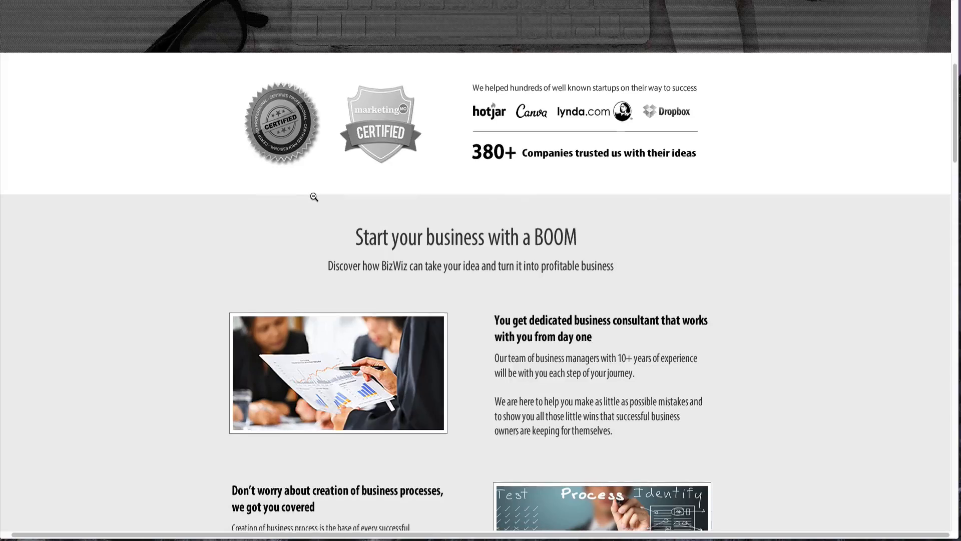
{"action": "scroll", "coordinate": [314, 197], "scroll_direction": "down", "scroll_amount": 2}
{"action": "scroll", "coordinate": [314, 197], "scroll_direction": "down", "scroll_amount": 3}
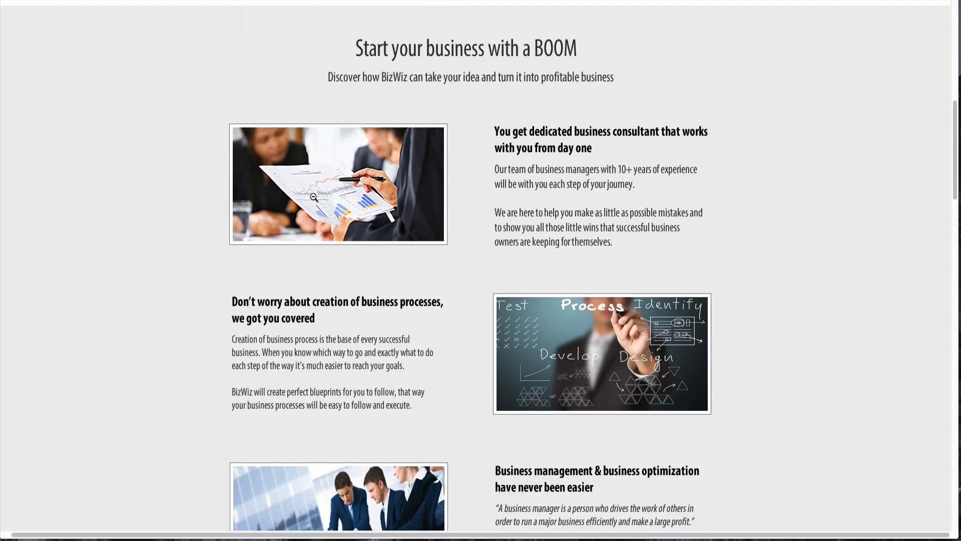
{"action": "scroll", "coordinate": [314, 197], "scroll_direction": "down", "scroll_amount": 5}
{"action": "scroll", "coordinate": [314, 196], "scroll_direction": "down", "scroll_amount": 1}
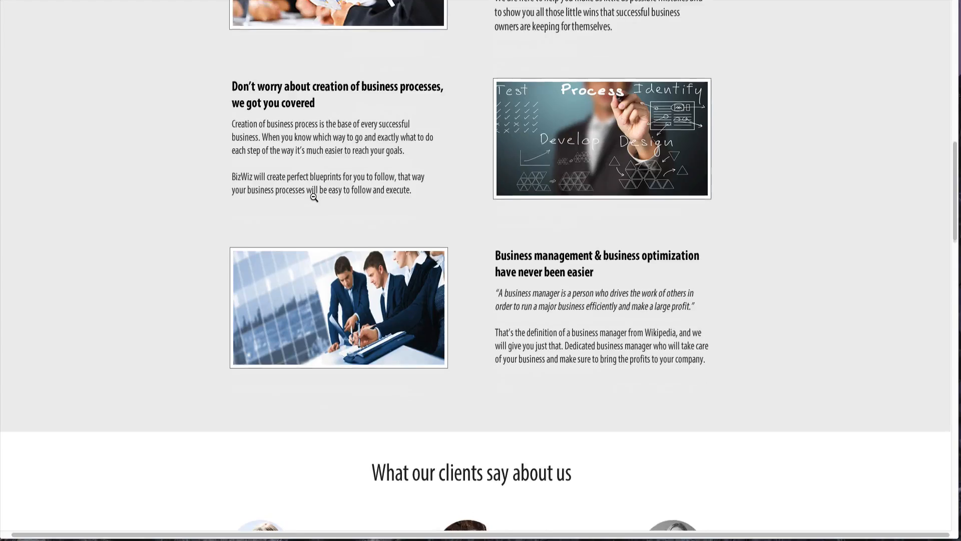
{"action": "scroll", "coordinate": [314, 197], "scroll_direction": "down", "scroll_amount": 2}
{"action": "scroll", "coordinate": [314, 197], "scroll_direction": "down", "scroll_amount": 3}
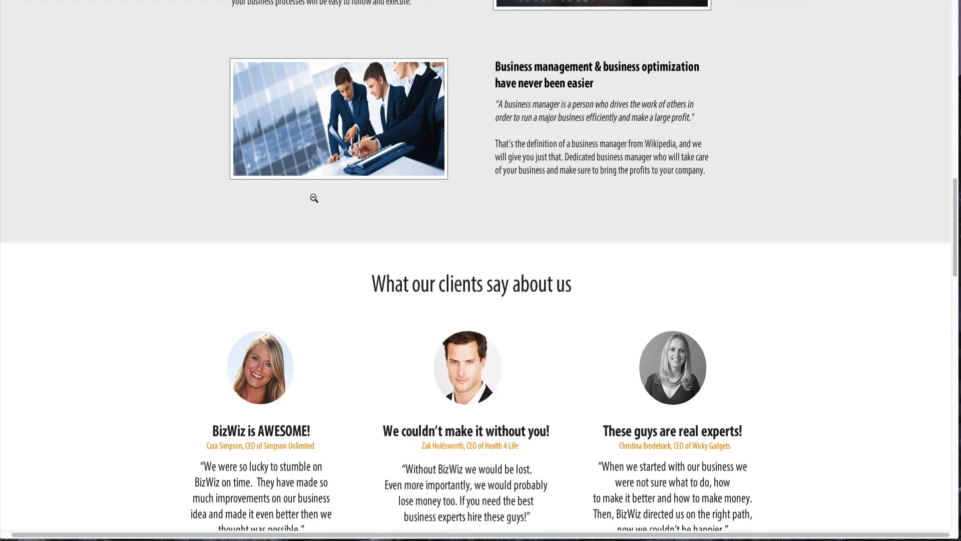
{"action": "scroll", "coordinate": [314, 197], "scroll_direction": "down", "scroll_amount": 3}
{"action": "scroll", "coordinate": [314, 197], "scroll_direction": "down", "scroll_amount": 5}
{"action": "scroll", "coordinate": [314, 197], "scroll_direction": "down", "scroll_amount": 3}
{"action": "scroll", "coordinate": [314, 196], "scroll_direction": "down", "scroll_amount": 3}
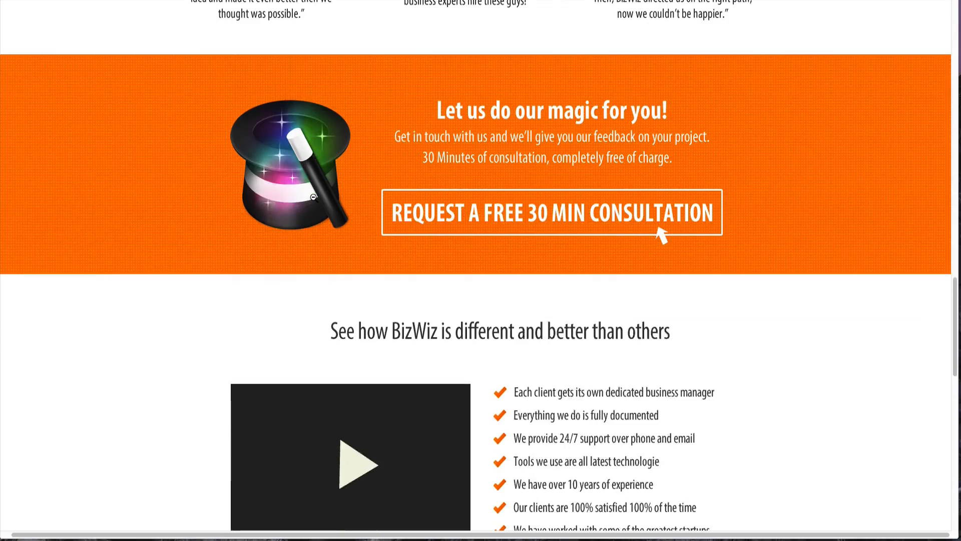
{"action": "scroll", "coordinate": [314, 197], "scroll_direction": "down", "scroll_amount": 3}
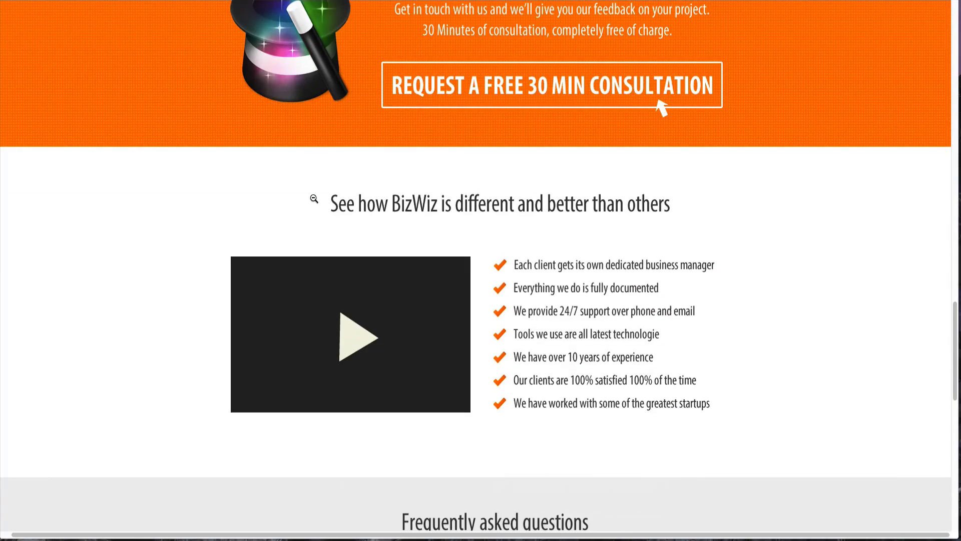
{"action": "scroll", "coordinate": [314, 199], "scroll_direction": "down", "scroll_amount": 3}
{"action": "scroll", "coordinate": [314, 199], "scroll_direction": "down", "scroll_amount": 3}
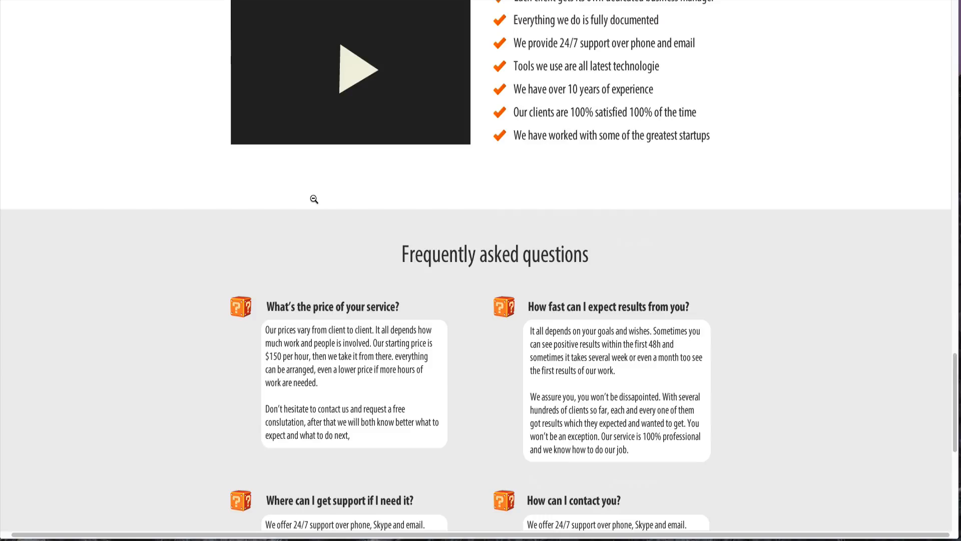
{"action": "scroll", "coordinate": [314, 199], "scroll_direction": "down", "scroll_amount": 3}
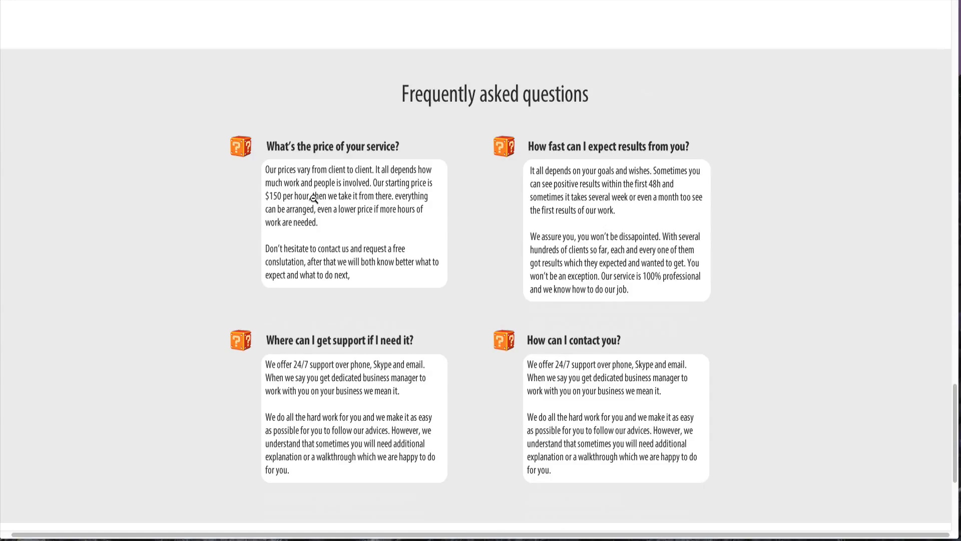
{"action": "scroll", "coordinate": [314, 199], "scroll_direction": "down", "scroll_amount": 5}
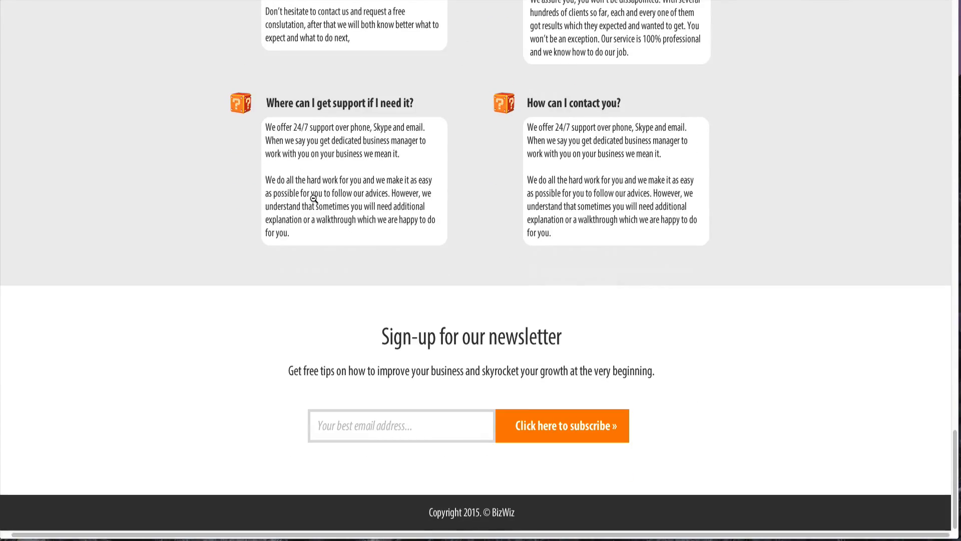
{"action": "scroll", "coordinate": [313, 199], "scroll_direction": "up", "scroll_amount": 16}
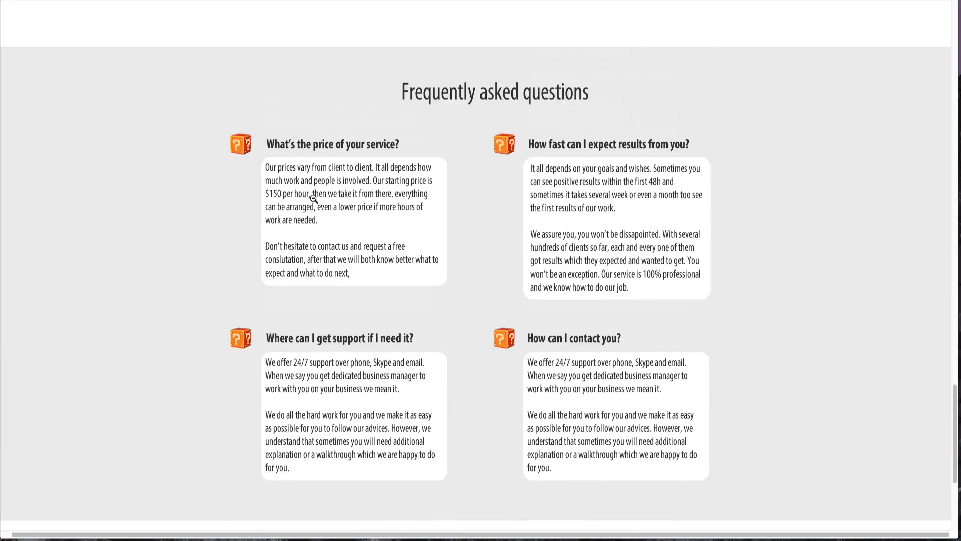
{"action": "scroll", "coordinate": [314, 200], "scroll_direction": "up", "scroll_amount": 18}
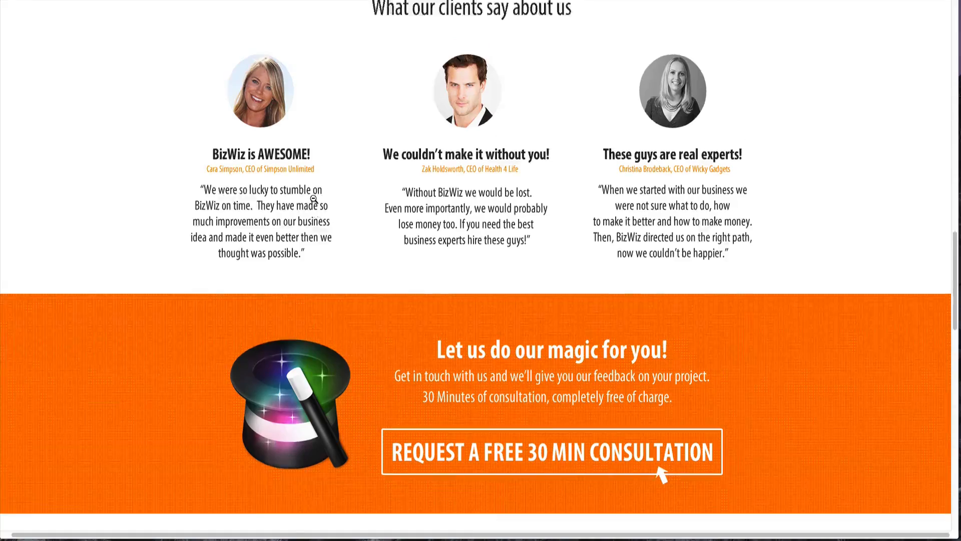
{"action": "scroll", "coordinate": [314, 199], "scroll_direction": "up", "scroll_amount": 12}
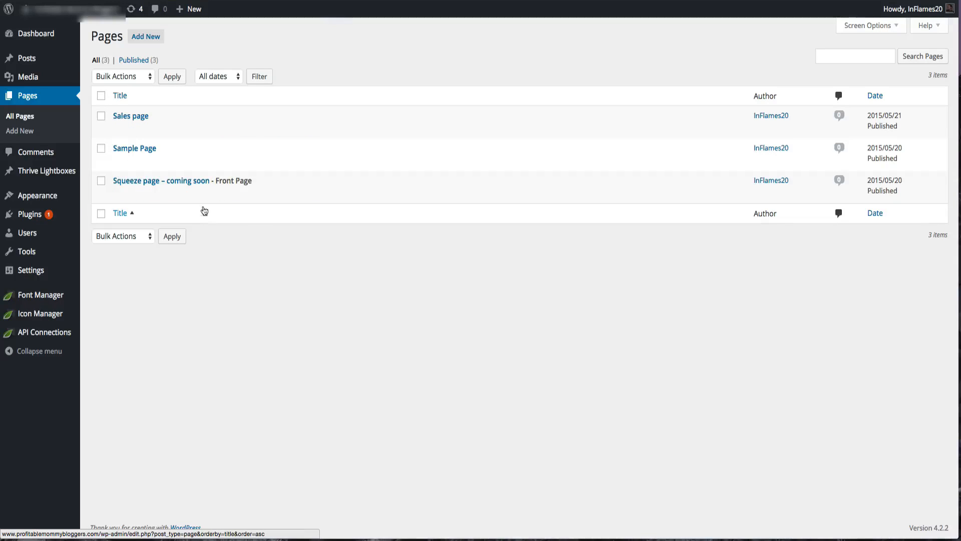
- Scroll through the BizWiz landing page's upper sections, from the consultation button down to the clients' testimonials
{"action": "mouse_move", "coordinate": [184, 156]}
{"action": "mouse_move", "coordinate": [182, 116]}
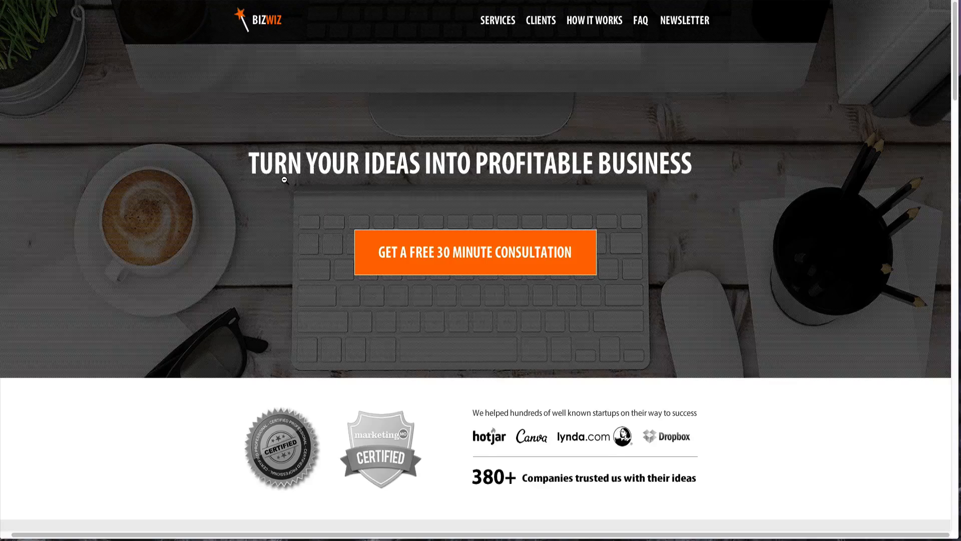
{"action": "scroll", "coordinate": [284, 179], "scroll_direction": "down", "scroll_amount": 3}
{"action": "scroll", "coordinate": [285, 180], "scroll_direction": "down", "scroll_amount": 3}
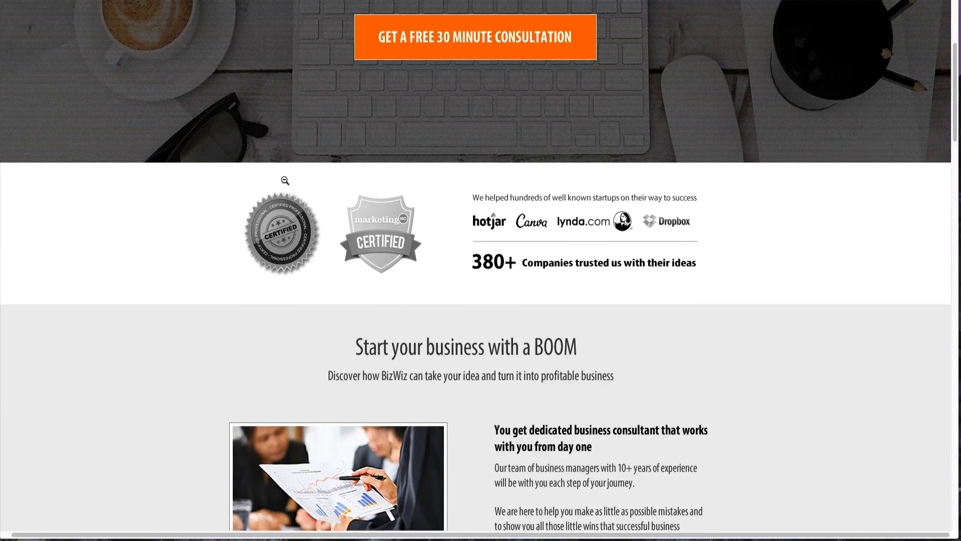
{"action": "scroll", "coordinate": [285, 180], "scroll_direction": "down", "scroll_amount": 3}
{"action": "scroll", "coordinate": [285, 181], "scroll_direction": "down", "scroll_amount": 2}
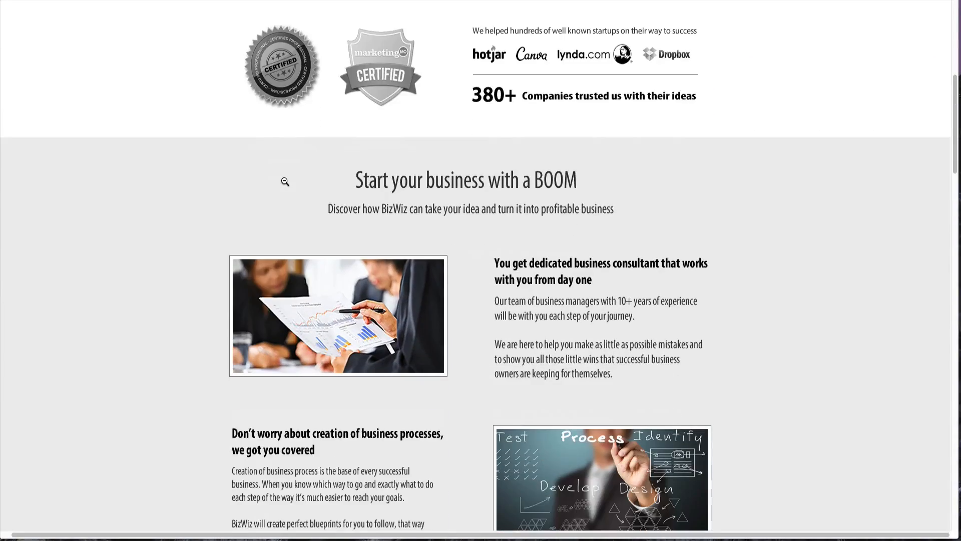
{"action": "scroll", "coordinate": [285, 181], "scroll_direction": "down", "scroll_amount": 8}
{"action": "scroll", "coordinate": [284, 181], "scroll_direction": "down", "scroll_amount": 3}
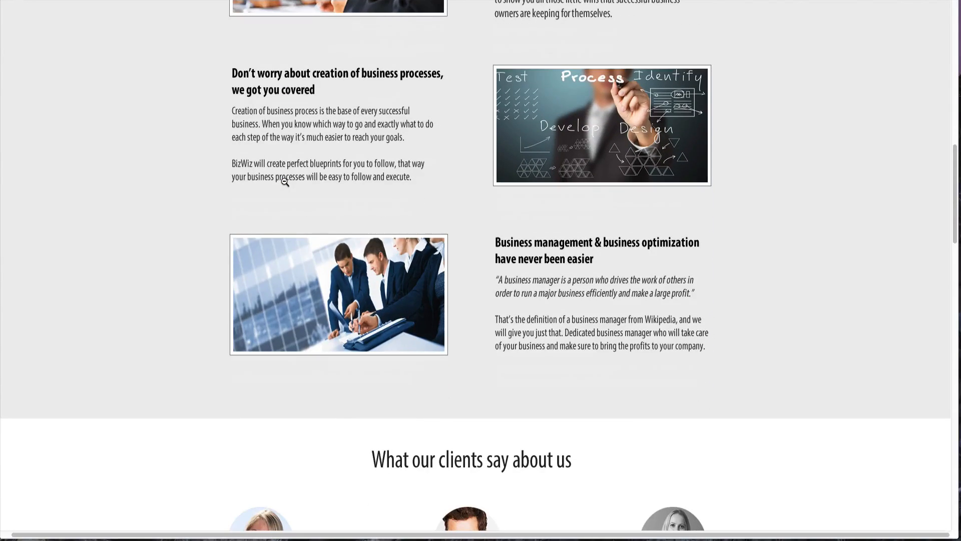
{"action": "scroll", "coordinate": [285, 182], "scroll_direction": "up", "scroll_amount": 15}
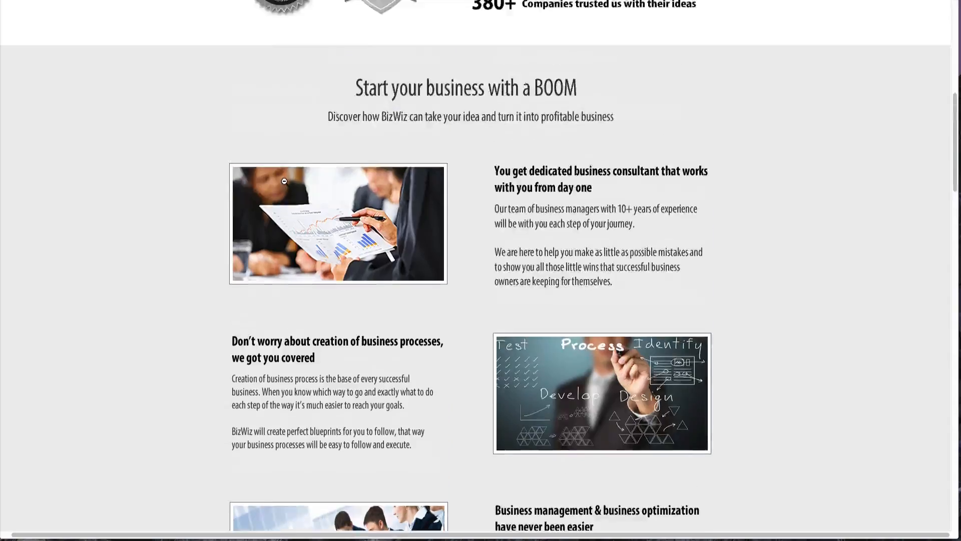
{"action": "scroll", "coordinate": [285, 182], "scroll_direction": "up", "scroll_amount": 5}
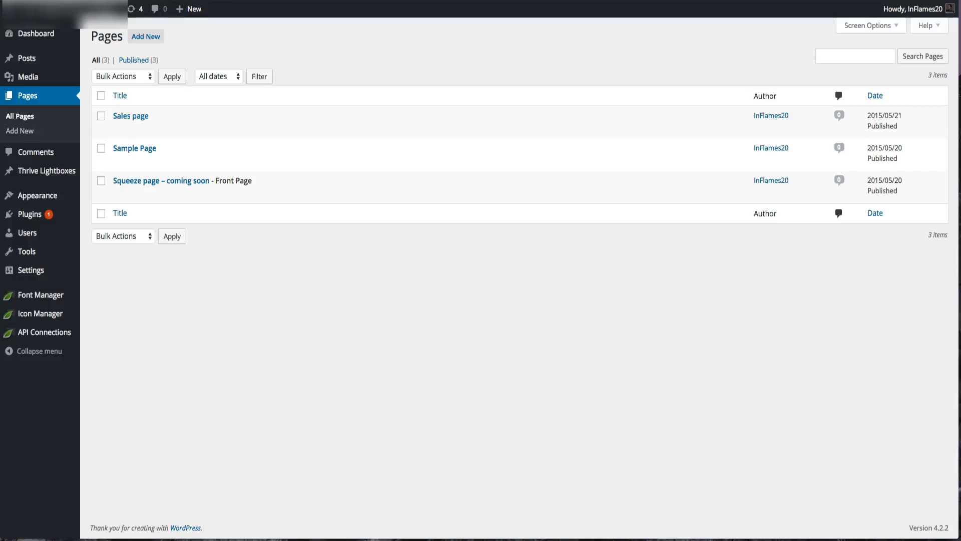
- Add a new page titled BizWiz Sales Page and publish it
{"action": "left_click", "coordinate": [130, 39]}
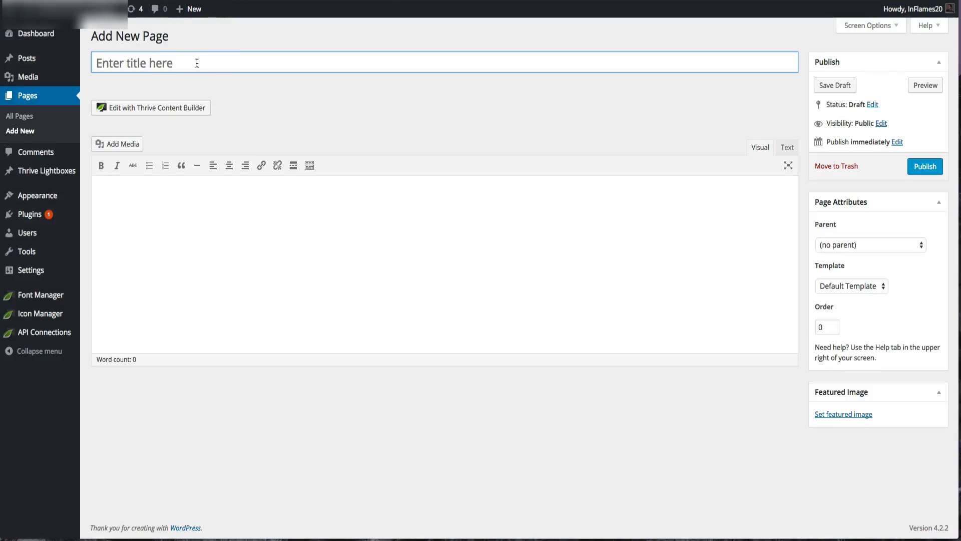
{"action": "type", "text": "BizWiz K"}
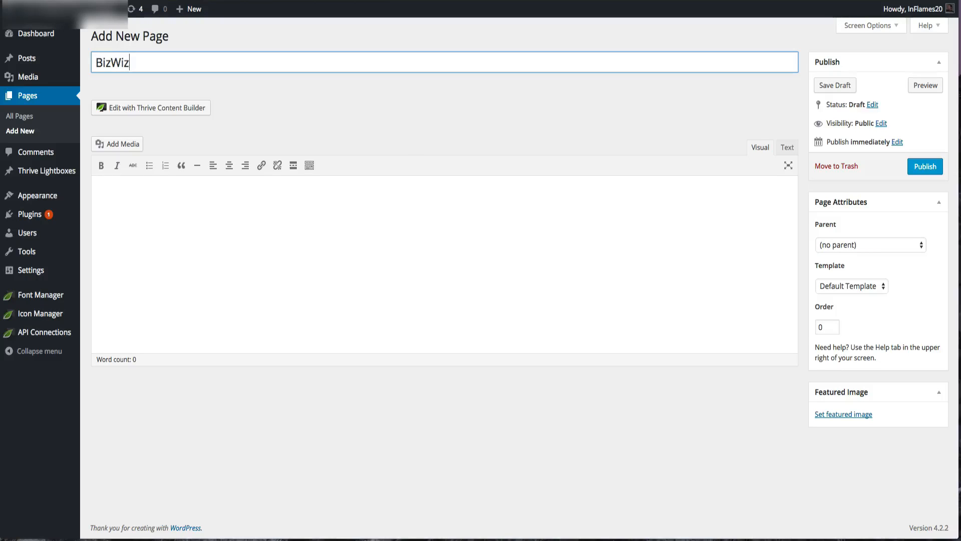
{"action": "key", "text": "BackSpace"}
{"action": "type", "text": "Landing"}
{"action": "key", "text": "BackSpace"}
{"action": "key", "text": "BackSpace"}
{"action": "key", "text": "BackSpace"}
{"action": "key", "text": "BackSpace"}
{"action": "key", "text": "BackSpace"}
{"action": "key", "text": "BackSpace"}
{"action": "key", "text": "BackSpace"}
{"action": "type", "text": "Sales Page"}
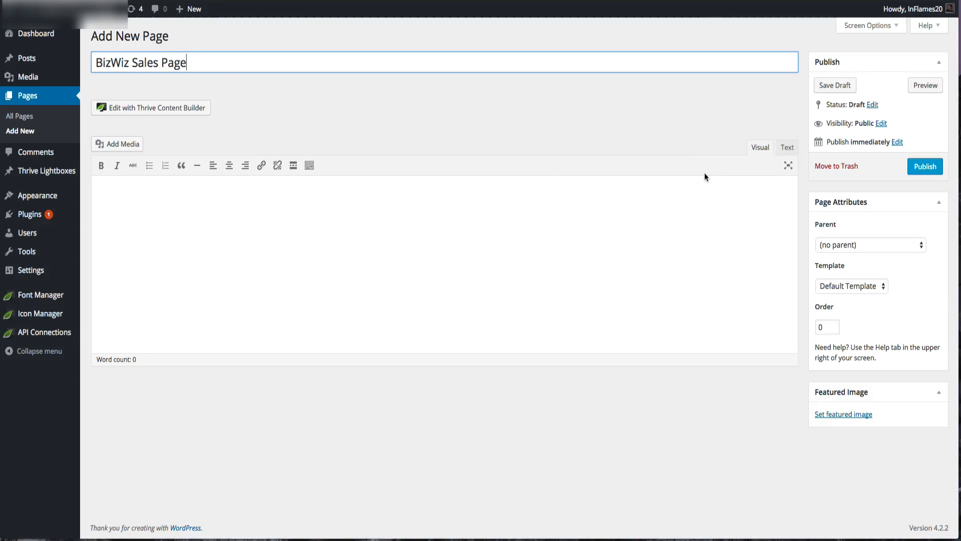
{"action": "left_click", "coordinate": [920, 166]}
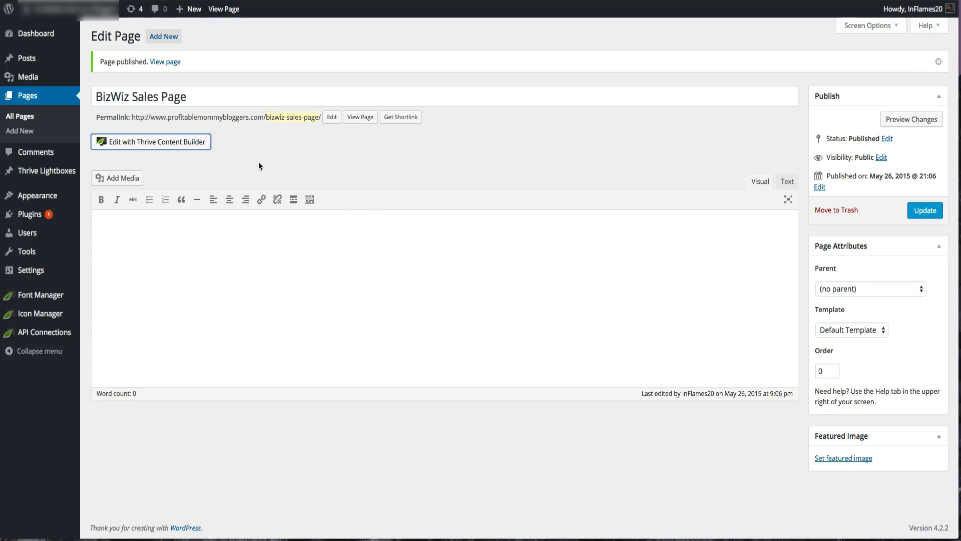
- Open the new page in Thrive Content Builder and browse its list of content elements
{"action": "left_click", "coordinate": [136, 140]}
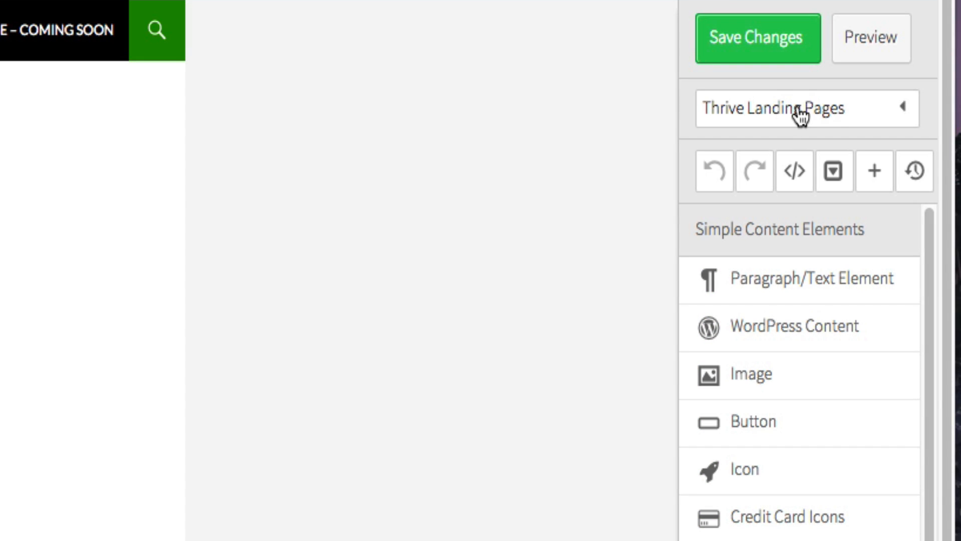
{"action": "scroll", "coordinate": [773, 343], "scroll_direction": "down", "scroll_amount": 7}
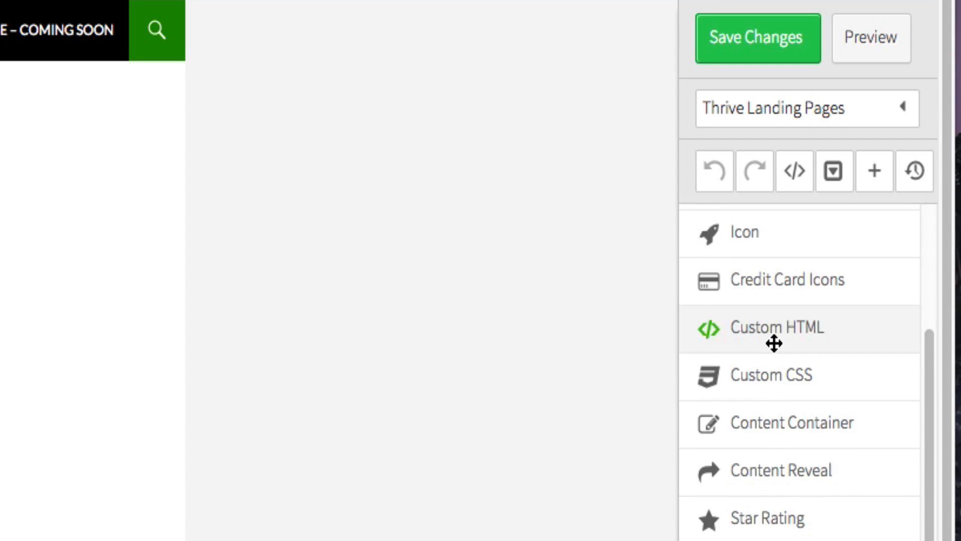
{"action": "scroll", "coordinate": [774, 346], "scroll_direction": "down", "scroll_amount": 10}
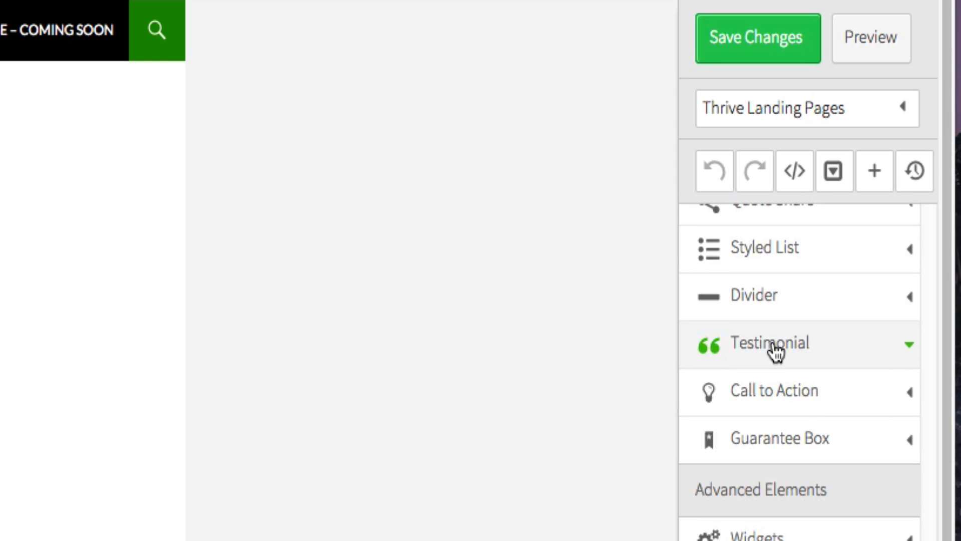
{"action": "scroll", "coordinate": [773, 346], "scroll_direction": "up", "scroll_amount": 15}
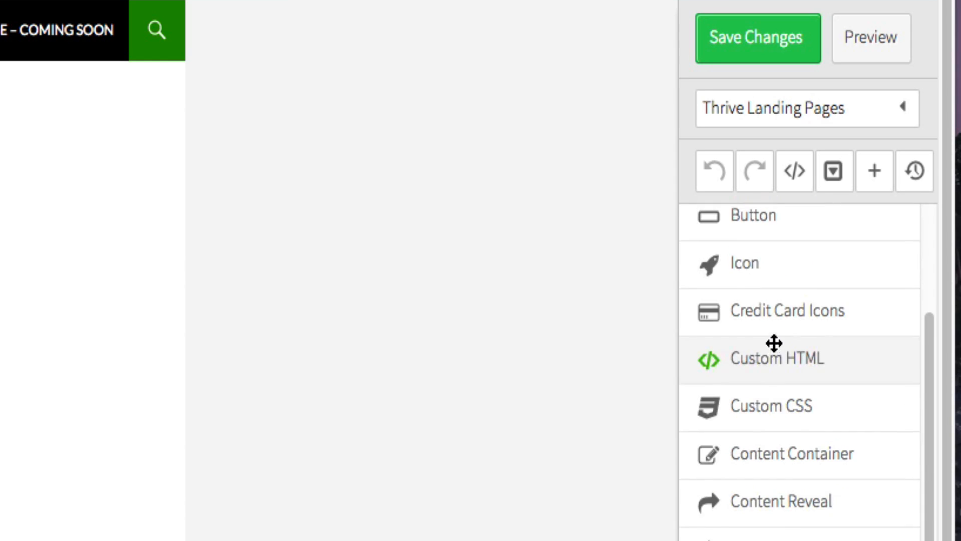
{"action": "left_click", "coordinate": [796, 112]}
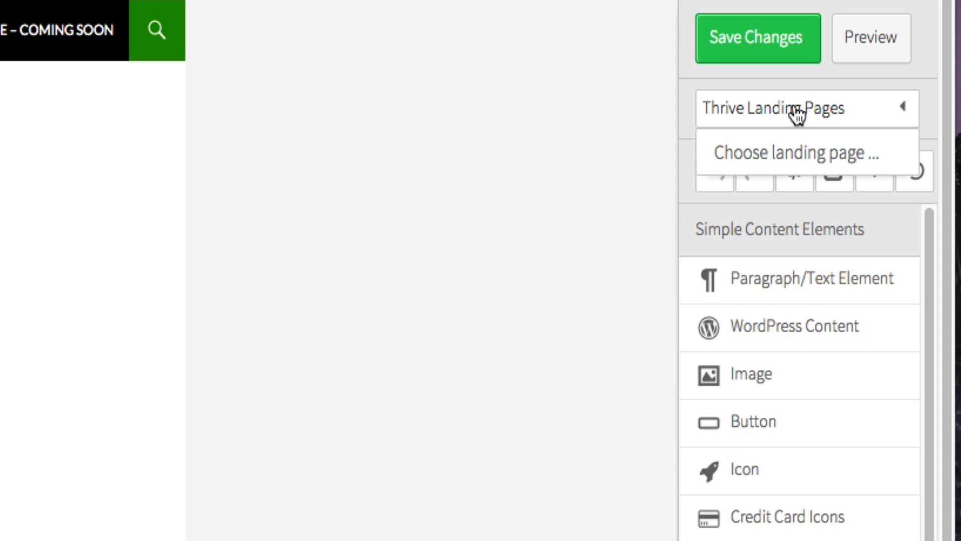
{"action": "left_click", "coordinate": [797, 154]}
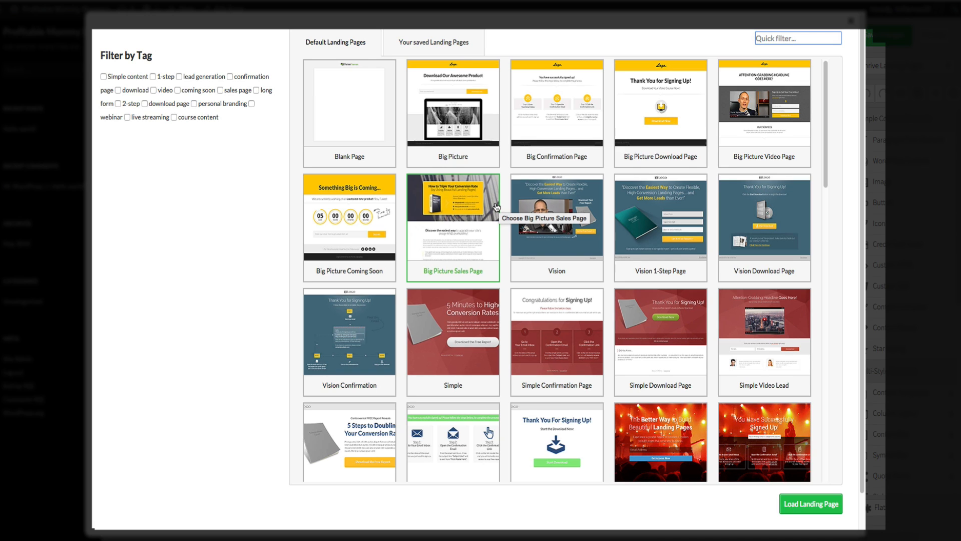
{"action": "left_click", "coordinate": [851, 21]}
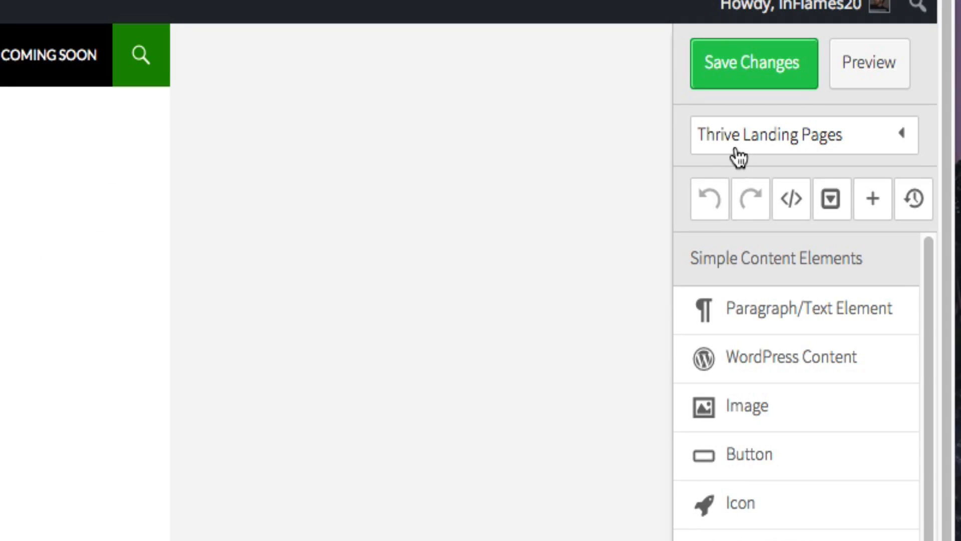
- Open the landing page template chooser, browse the default templates and select the Big Picture Download Page template
{"action": "left_click", "coordinate": [736, 150]}
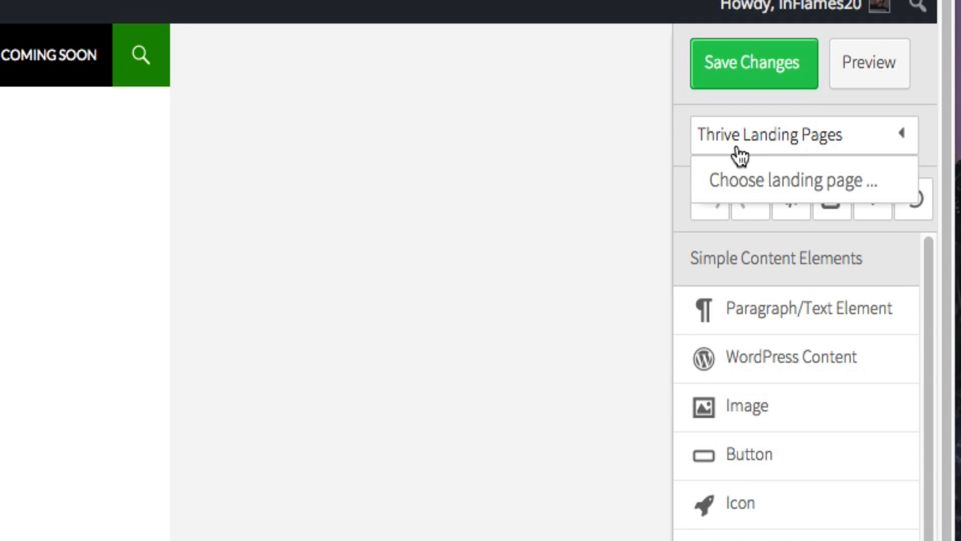
{"action": "left_click", "coordinate": [742, 185]}
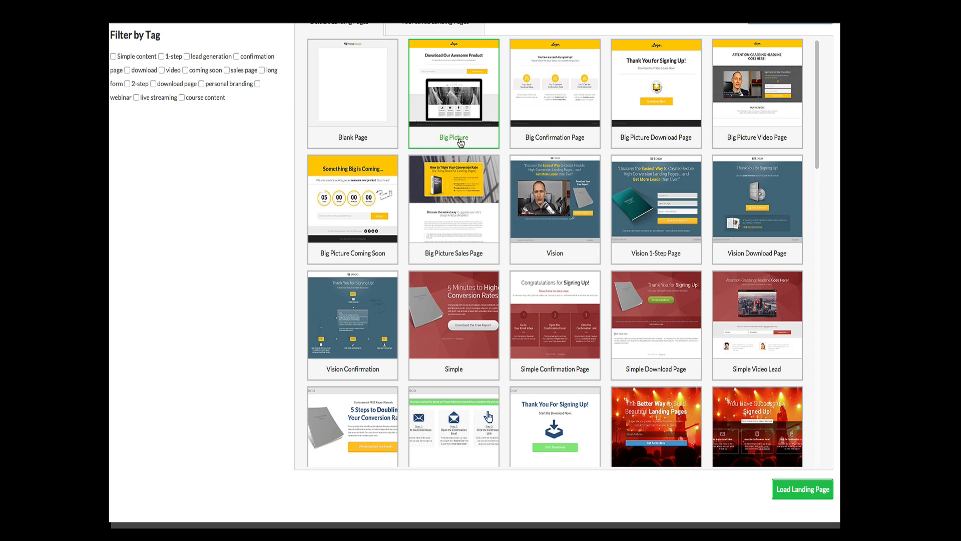
{"action": "scroll", "coordinate": [460, 146], "scroll_direction": "down", "scroll_amount": 1}
{"action": "scroll", "coordinate": [460, 145], "scroll_direction": "down", "scroll_amount": 15}
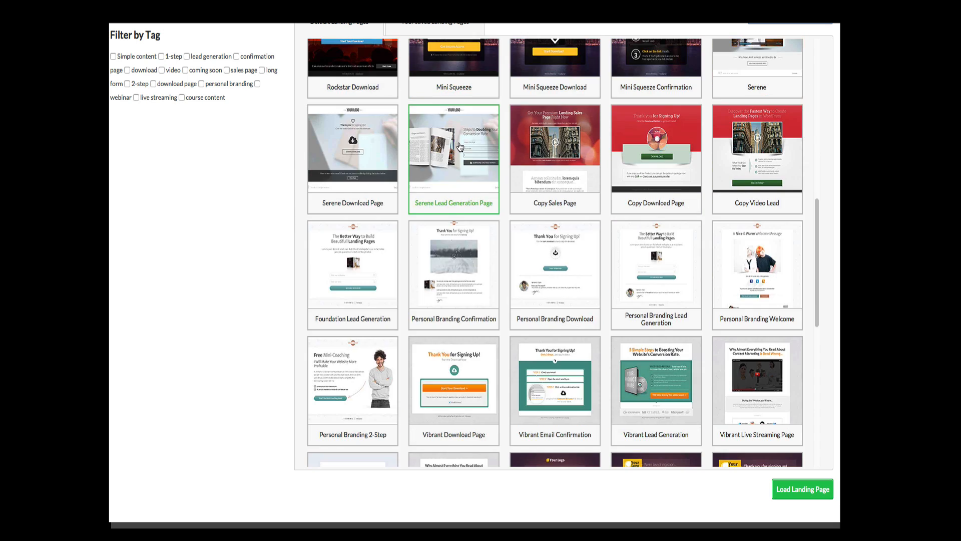
{"action": "scroll", "coordinate": [460, 146], "scroll_direction": "down", "scroll_amount": 2}
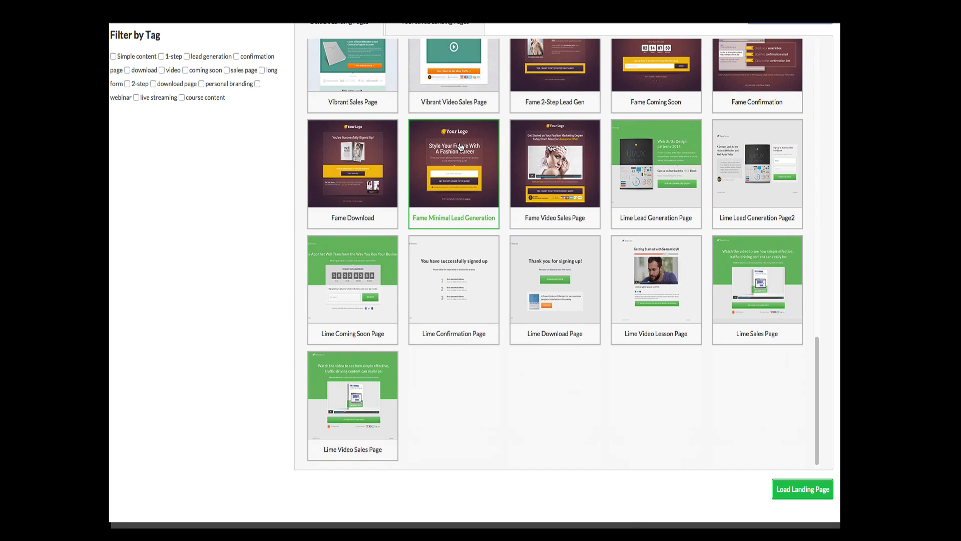
{"action": "scroll", "coordinate": [460, 147], "scroll_direction": "up", "scroll_amount": 10}
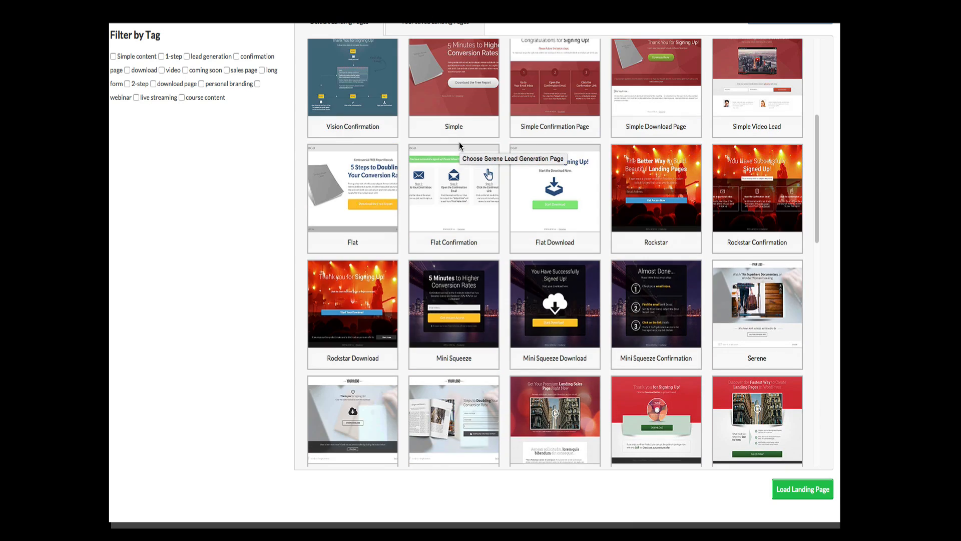
{"action": "scroll", "coordinate": [459, 145], "scroll_direction": "up", "scroll_amount": 4}
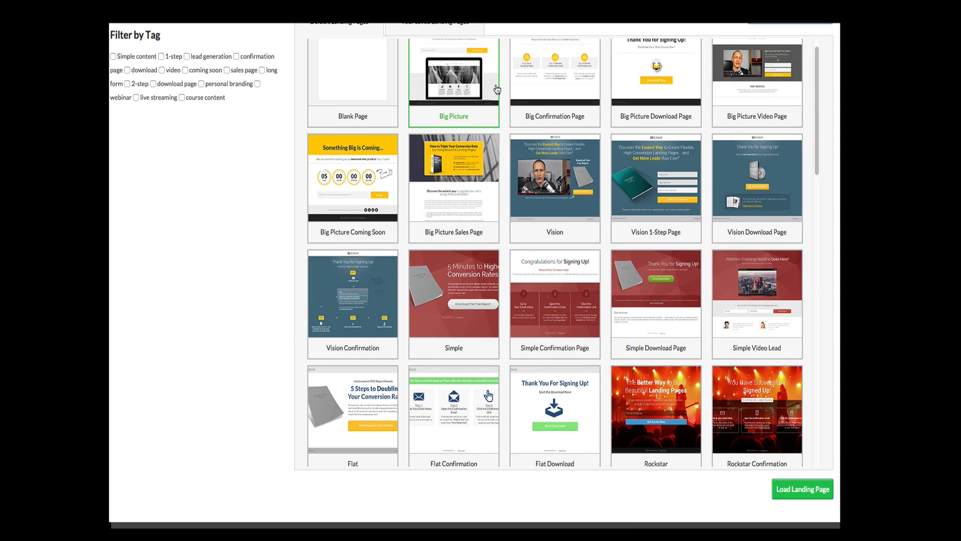
{"action": "scroll", "coordinate": [498, 90], "scroll_direction": "up", "scroll_amount": 1}
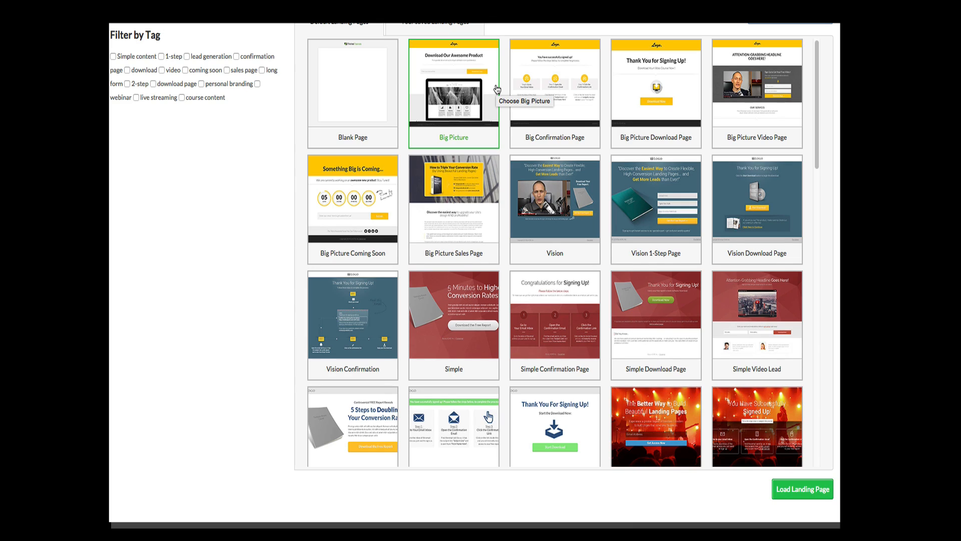
{"action": "left_click", "coordinate": [527, 134]}
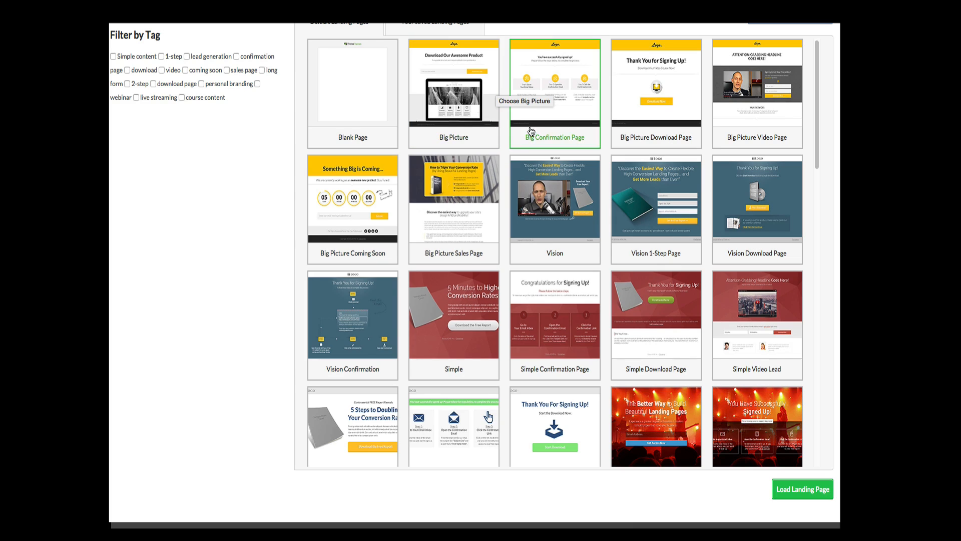
{"action": "left_click", "coordinate": [674, 127]}
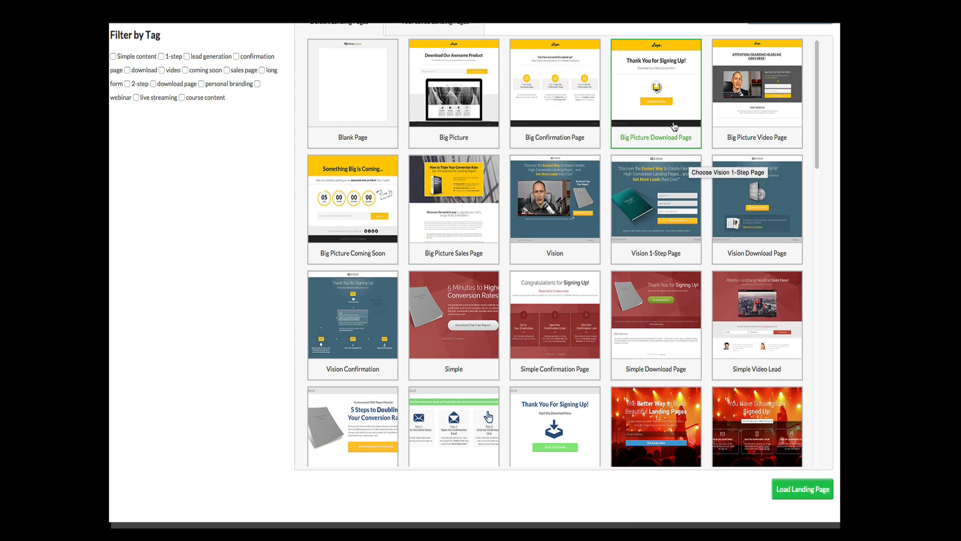
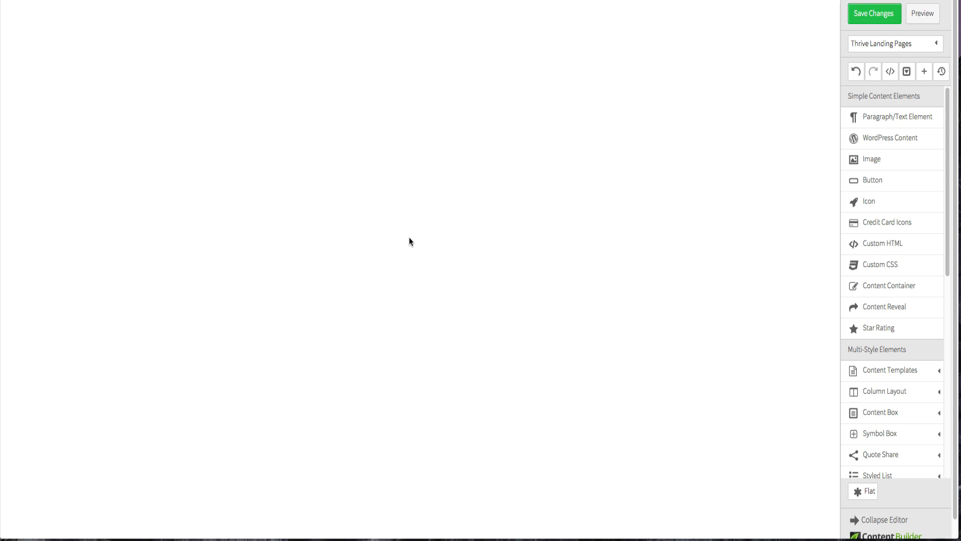
- Set the content area's maximum width to 1920 px
{"action": "left_click", "coordinate": [395, 137]}
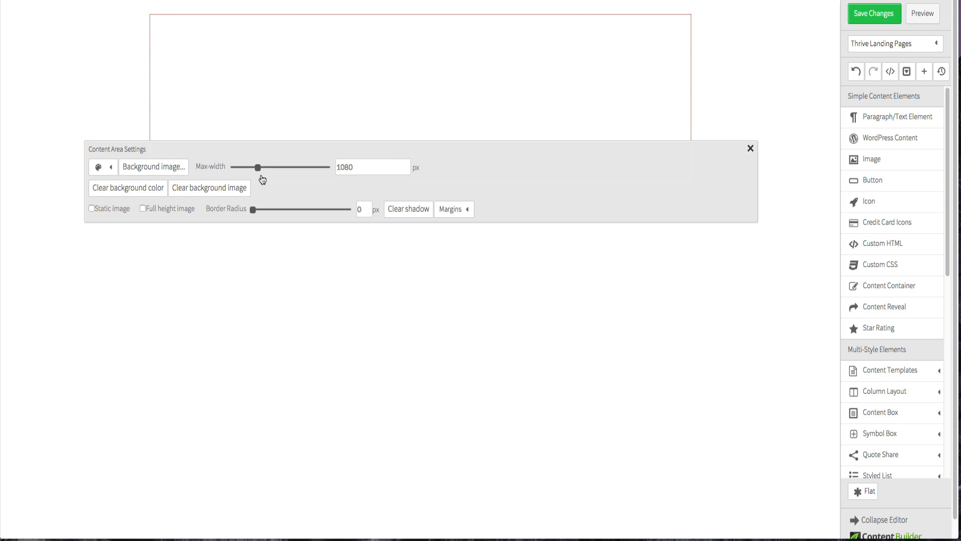
{"action": "left_click_drag", "start_coordinate": [258, 168], "coordinate": [293, 178]}
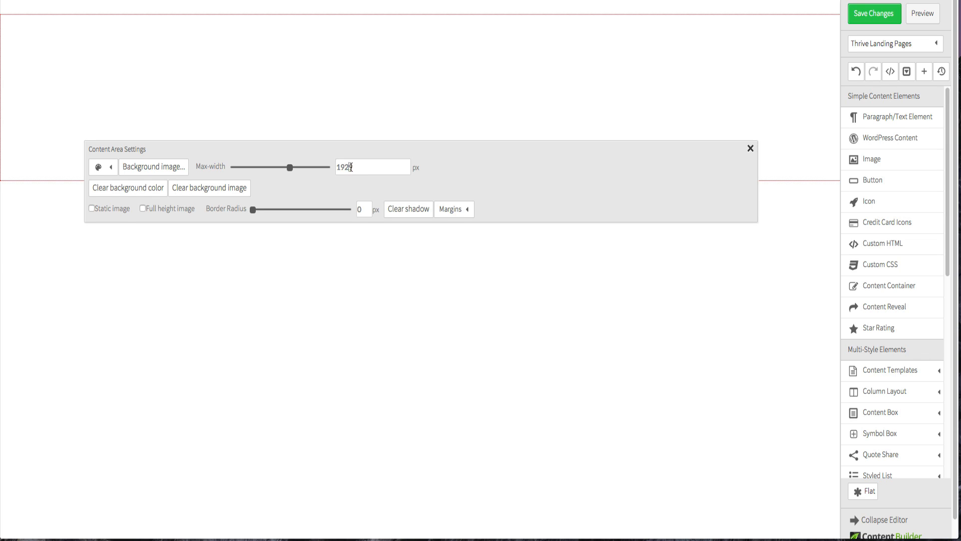
{"action": "left_click_drag", "start_coordinate": [350, 167], "coordinate": [357, 168]}
{"action": "type", "text": "0"}
{"action": "left_click", "coordinate": [235, 236]}
{"action": "left_click", "coordinate": [238, 113]}
{"action": "triple_click", "coordinate": [213, 194]}
{"action": "left_click", "coordinate": [264, 187]}
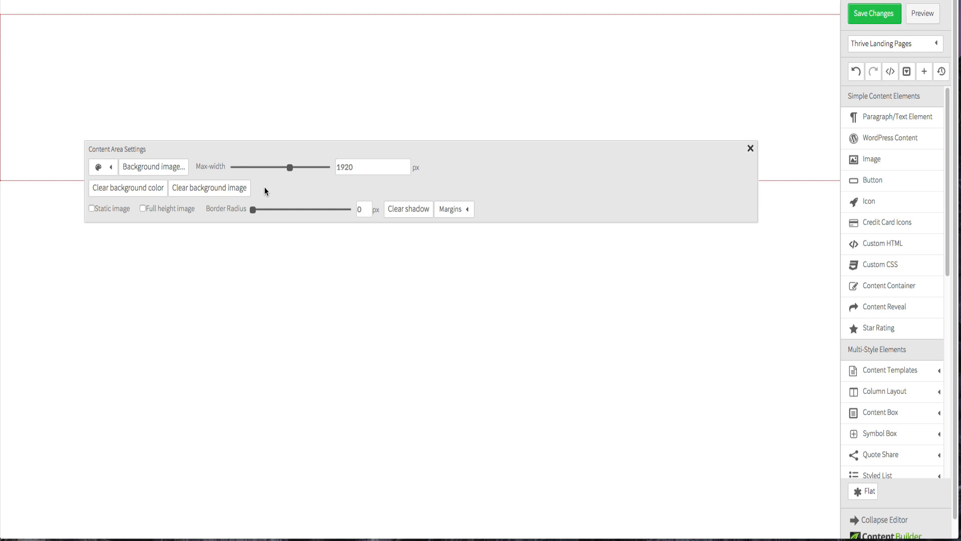
{"action": "triple_click", "coordinate": [234, 194]}
{"action": "left_click", "coordinate": [269, 283]}
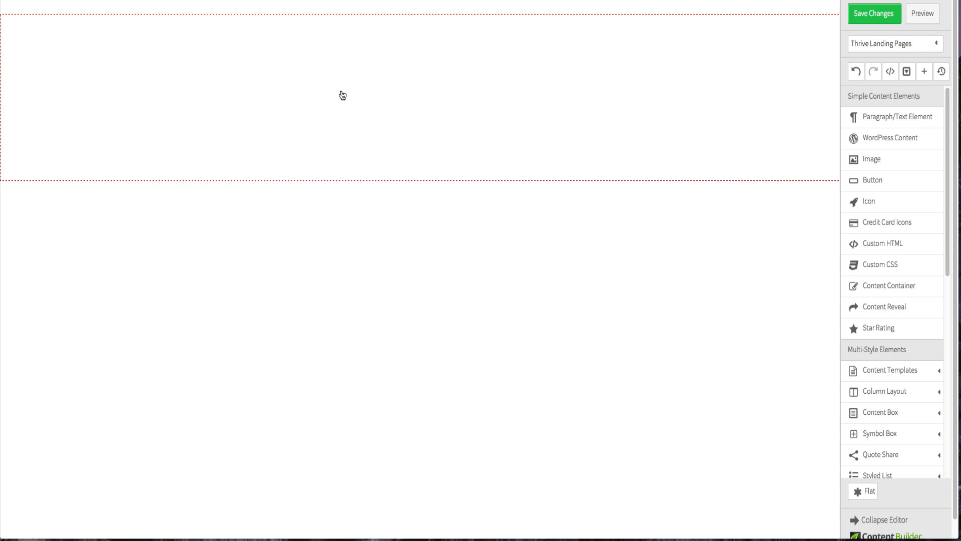
- Inspect the content area settings and the page's HTML source
{"action": "left_click", "coordinate": [173, 43]}
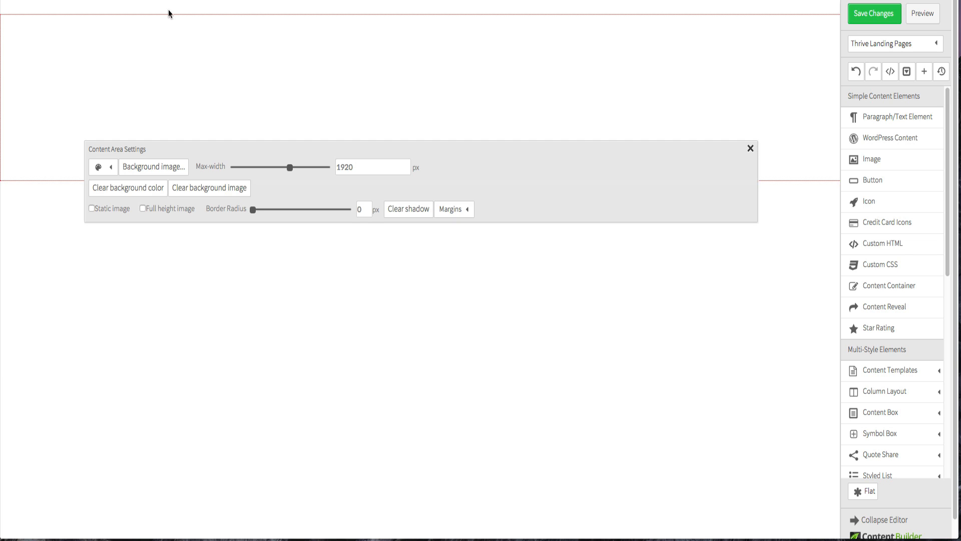
{"action": "left_click", "coordinate": [448, 348]}
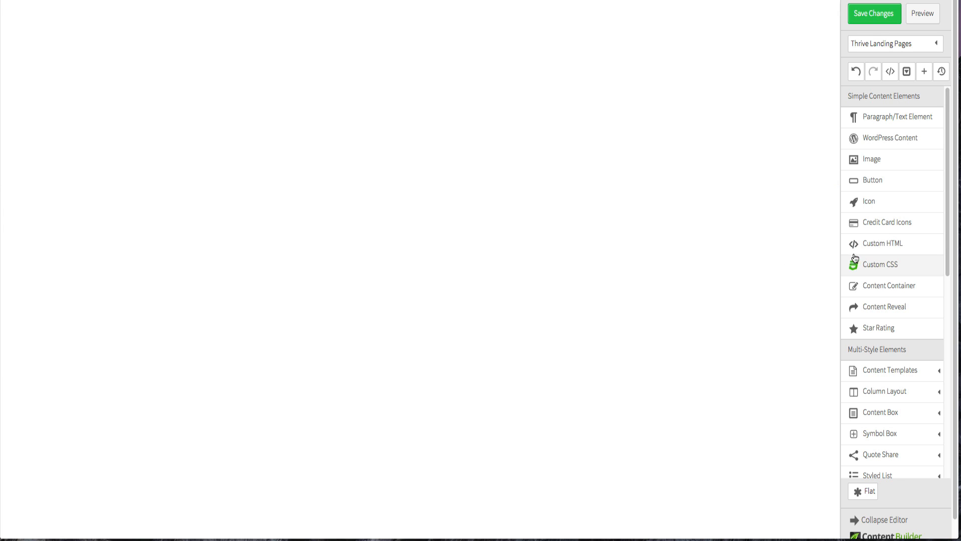
{"action": "left_click", "coordinate": [892, 73]}
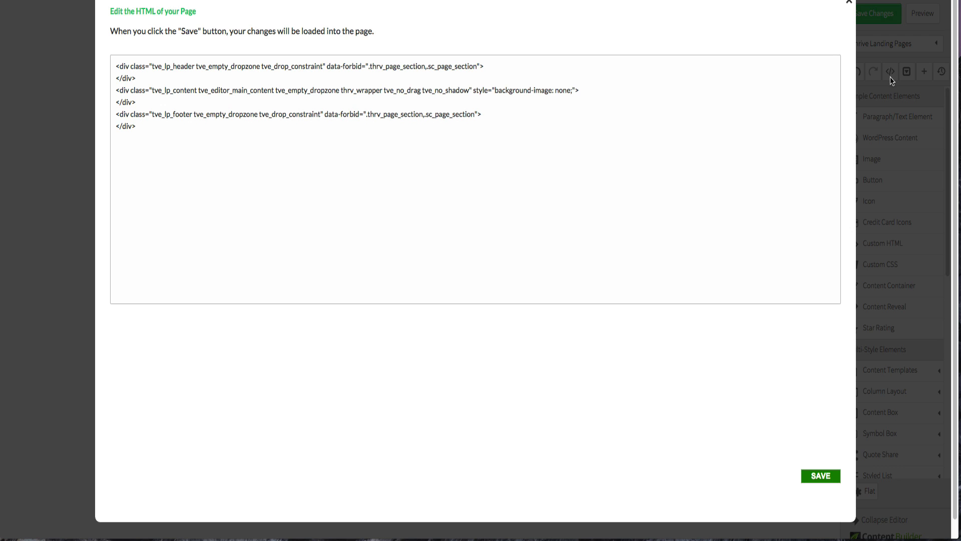
{"action": "left_click", "coordinate": [851, 3]}
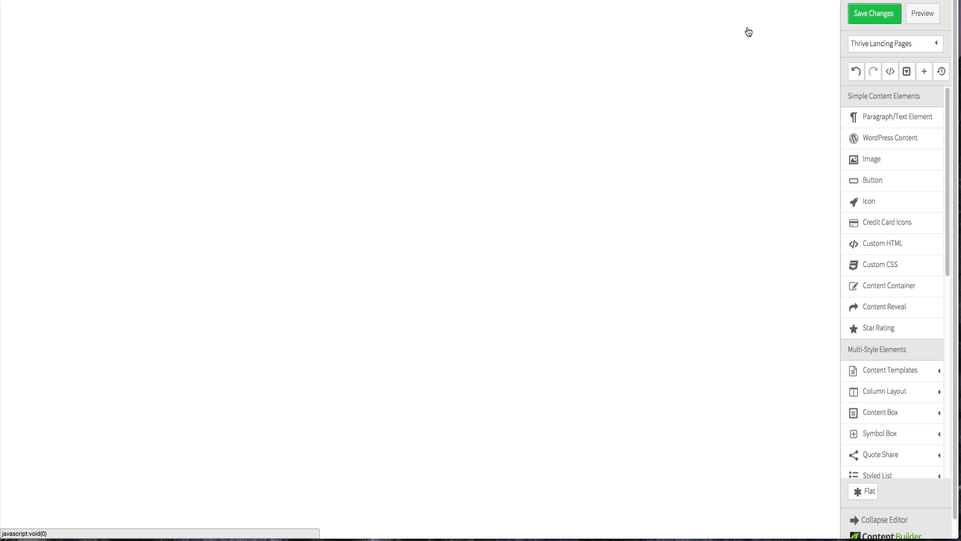
{"action": "left_click", "coordinate": [498, 79]}
{"action": "left_click", "coordinate": [167, 173]}
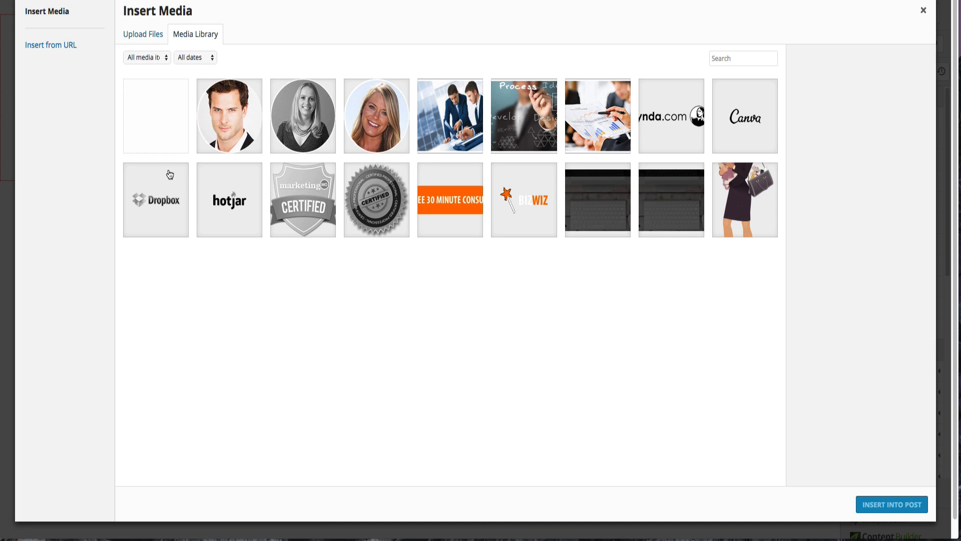
{"action": "left_click", "coordinate": [924, 11]}
{"action": "left_click", "coordinate": [316, 258]}
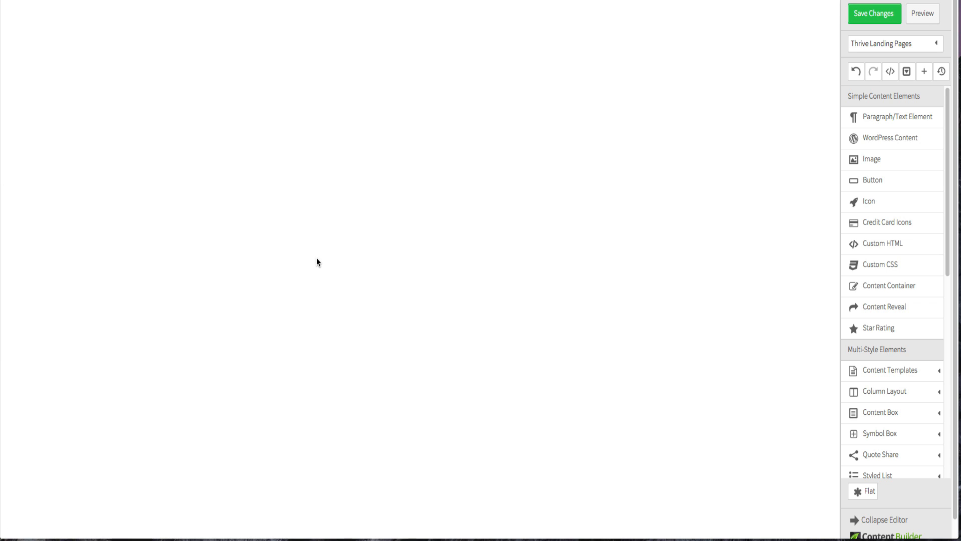
- Set the content area's background image to header-background from the media library
{"action": "left_click", "coordinate": [281, 90]}
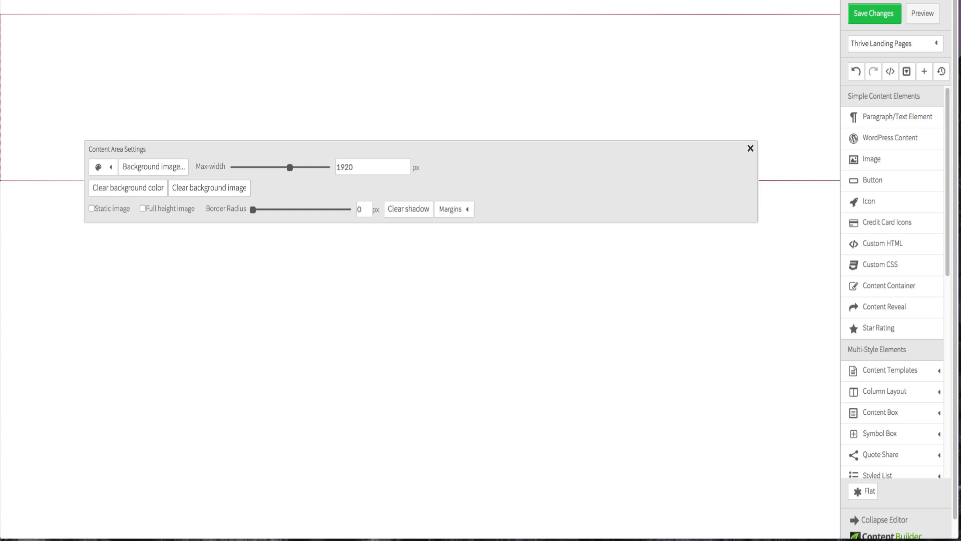
{"action": "left_click", "coordinate": [157, 167]}
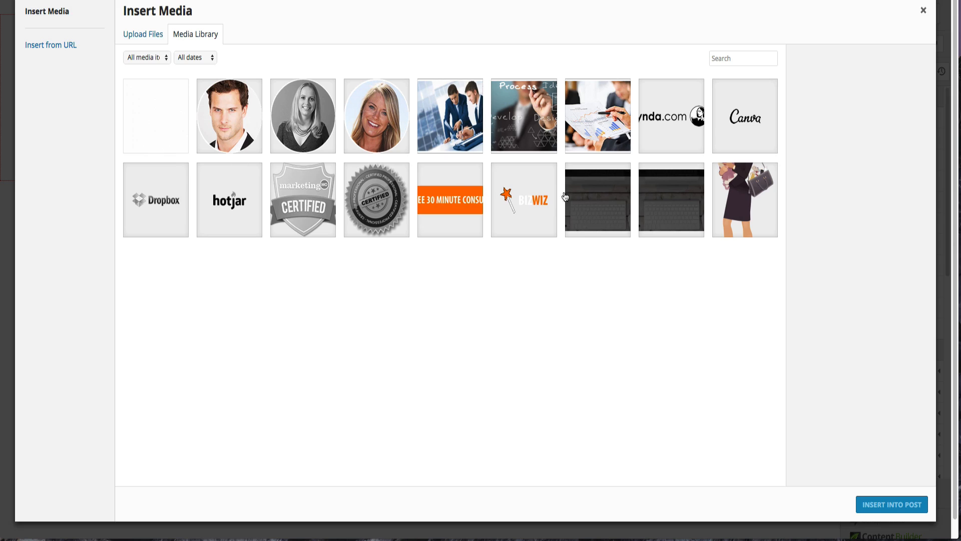
{"action": "left_click", "coordinate": [654, 197]}
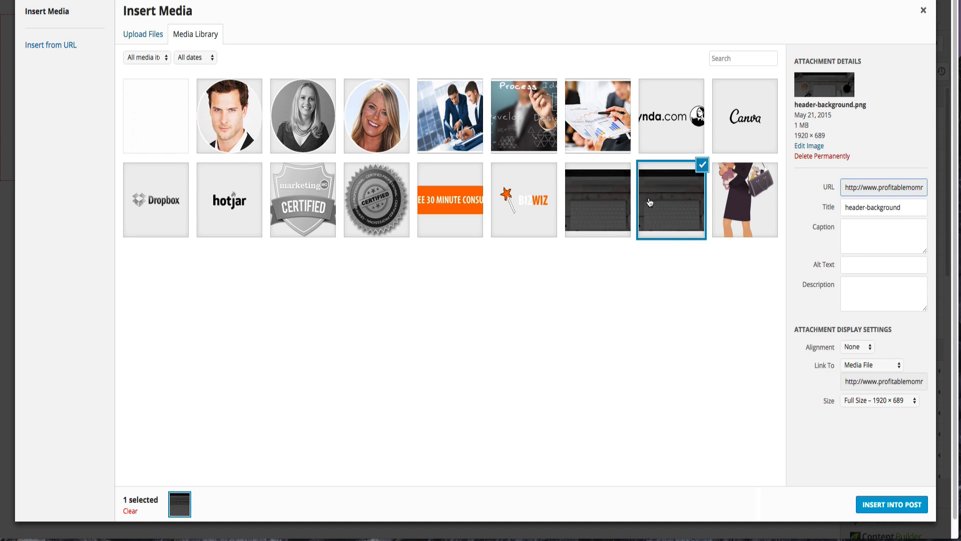
{"action": "left_click", "coordinate": [877, 504]}
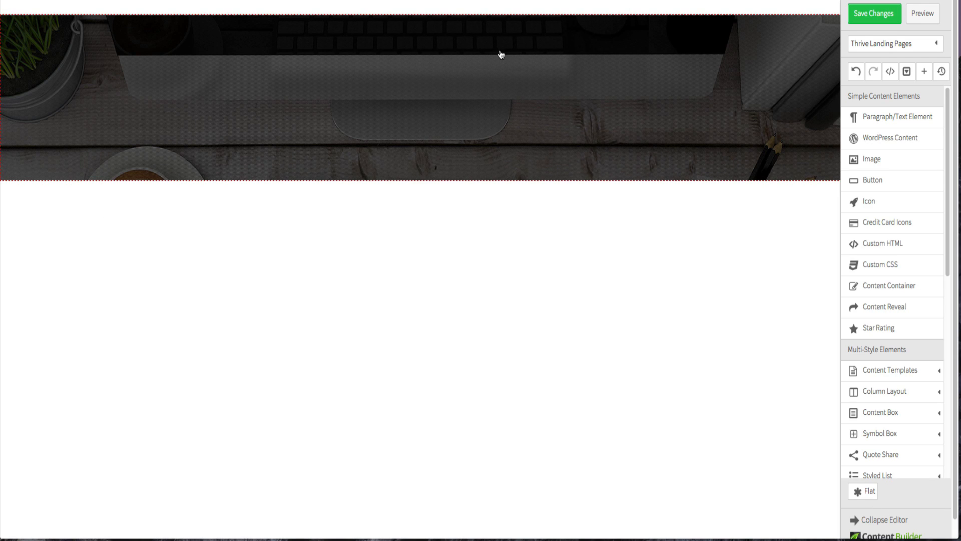
- Set the content area's top and bottom margins to 0 px
{"action": "left_click", "coordinate": [466, 82]}
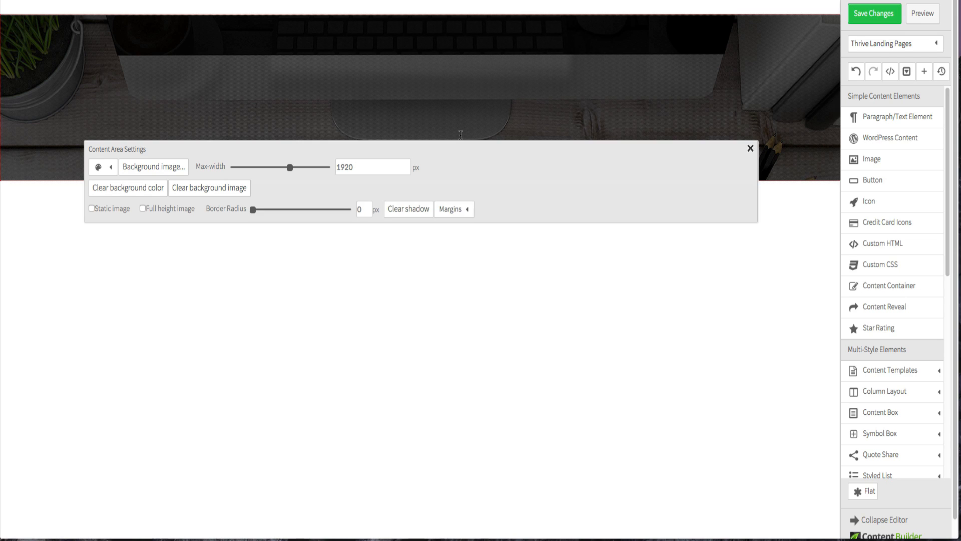
{"action": "left_click", "coordinate": [462, 210]}
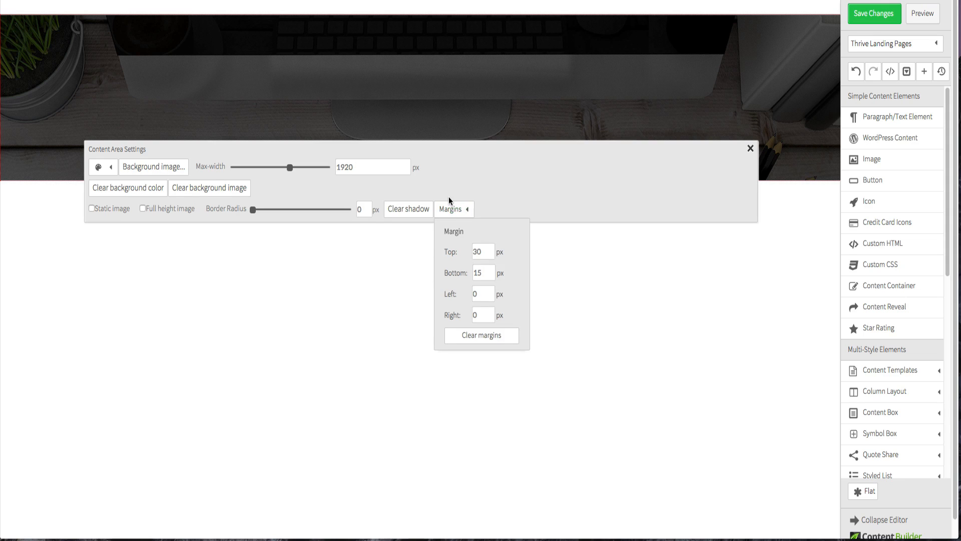
{"action": "double_click", "coordinate": [479, 252]}
{"action": "type", "text": "0"}
{"action": "left_click", "coordinate": [483, 271]}
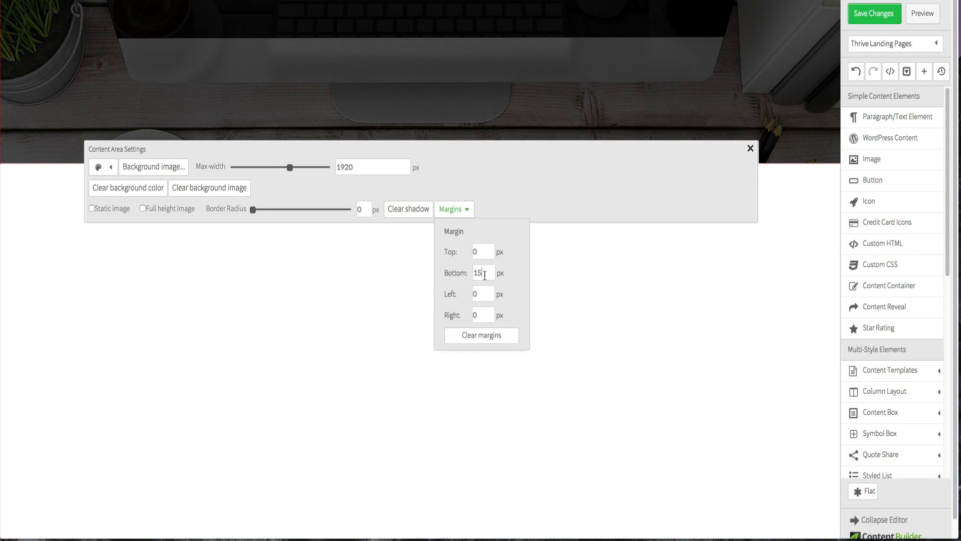
{"action": "double_click", "coordinate": [485, 275]}
{"action": "type", "text": "0"}
{"action": "left_click", "coordinate": [535, 294]}
{"action": "left_click", "coordinate": [368, 60]}
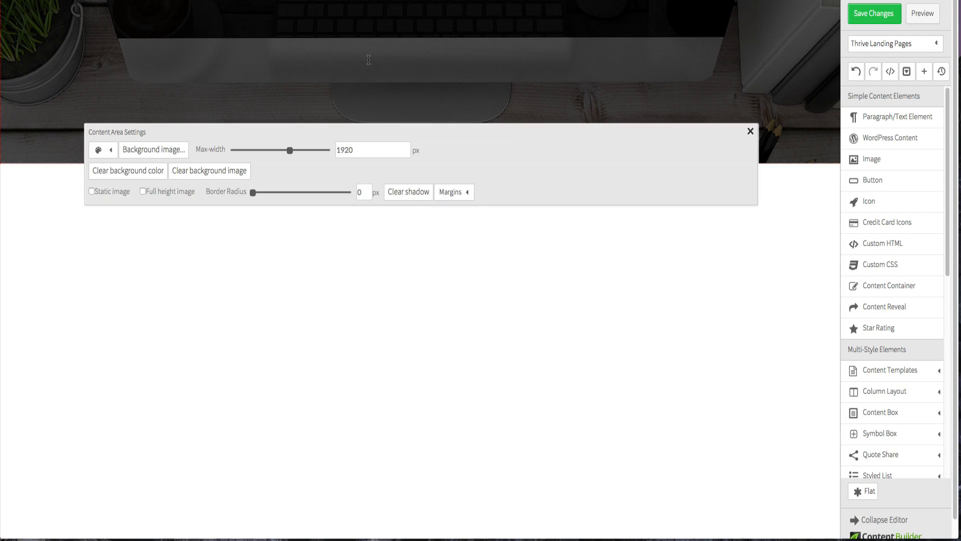
- Add a Page Section element at the top of the header area
{"action": "left_click", "coordinate": [471, 195]}
{"action": "left_click", "coordinate": [311, 317]}
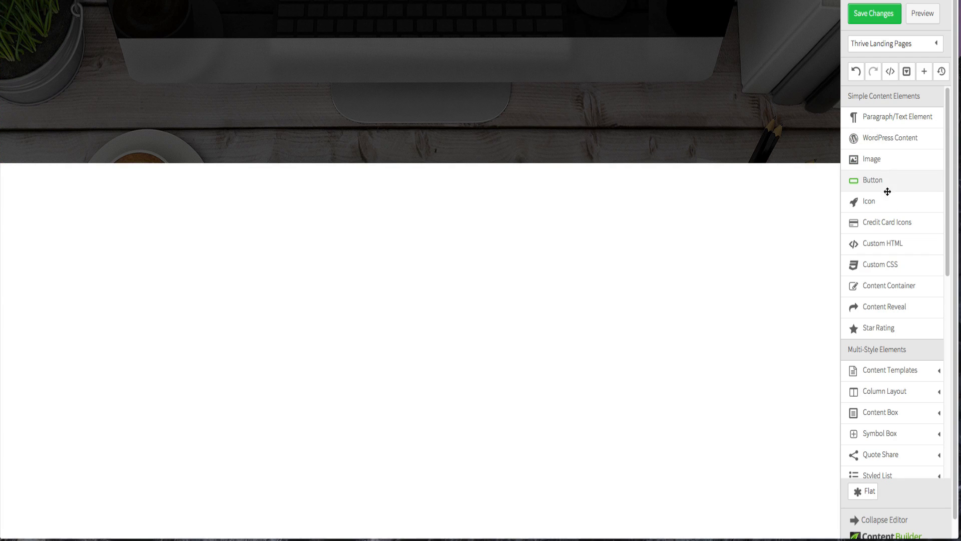
{"action": "scroll", "coordinate": [903, 300], "scroll_direction": "down", "scroll_amount": 8}
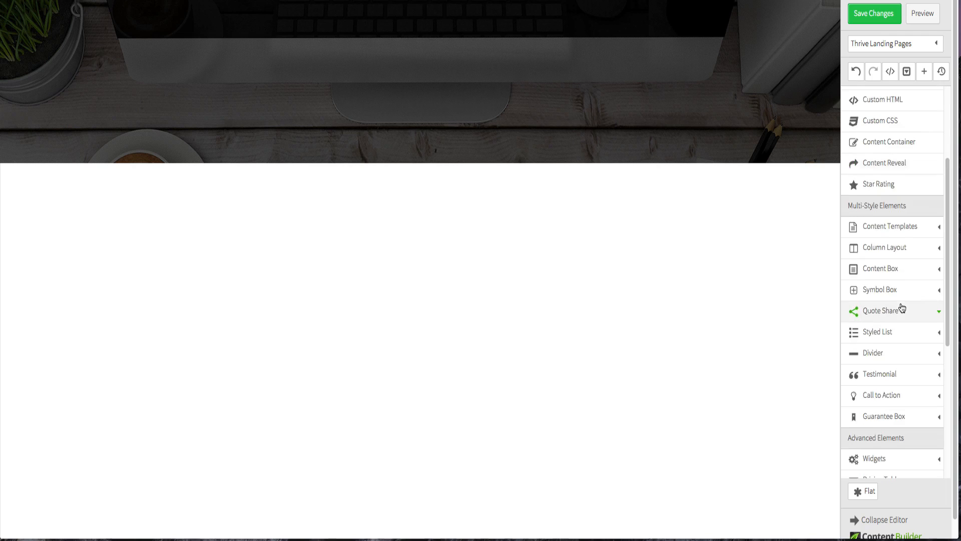
{"action": "left_click_drag", "start_coordinate": [892, 470], "coordinate": [395, 49]}
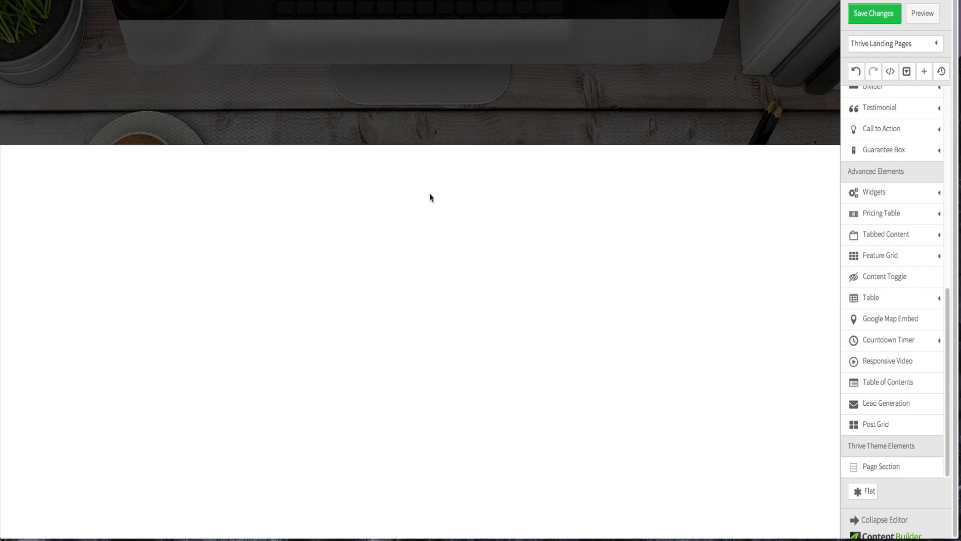
{"action": "left_click_drag", "start_coordinate": [879, 461], "coordinate": [393, 6]}
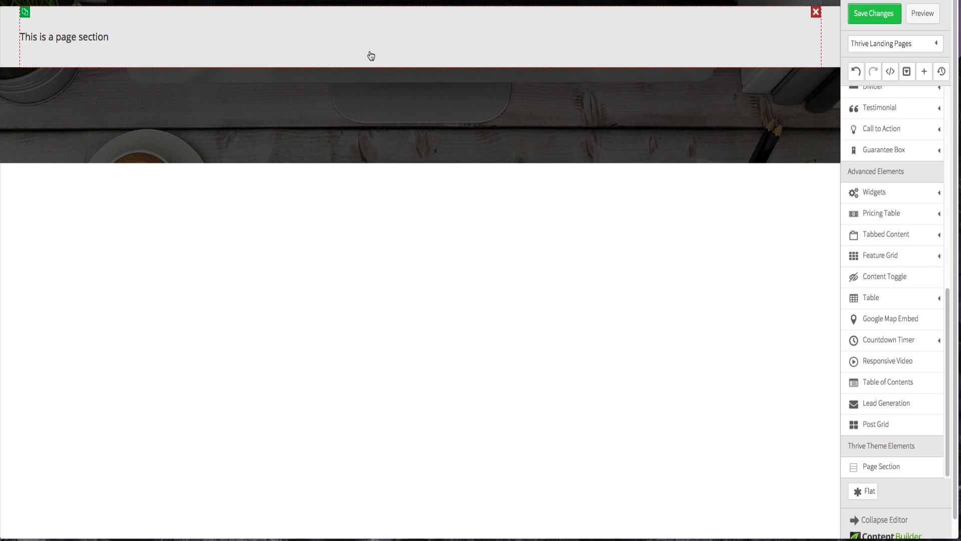
- Clear the page section's background color and delete its placeholder text
{"action": "left_click", "coordinate": [291, 56]}
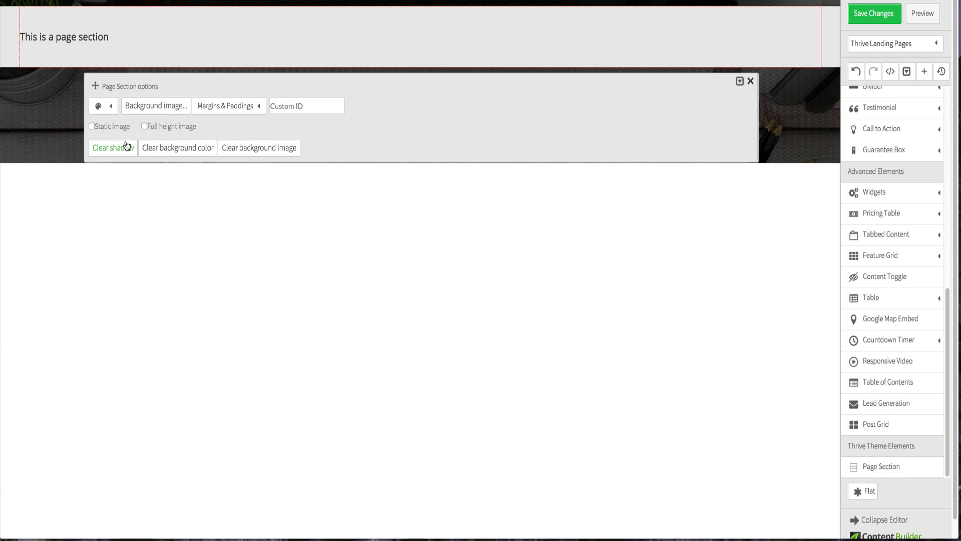
{"action": "left_click", "coordinate": [155, 152]}
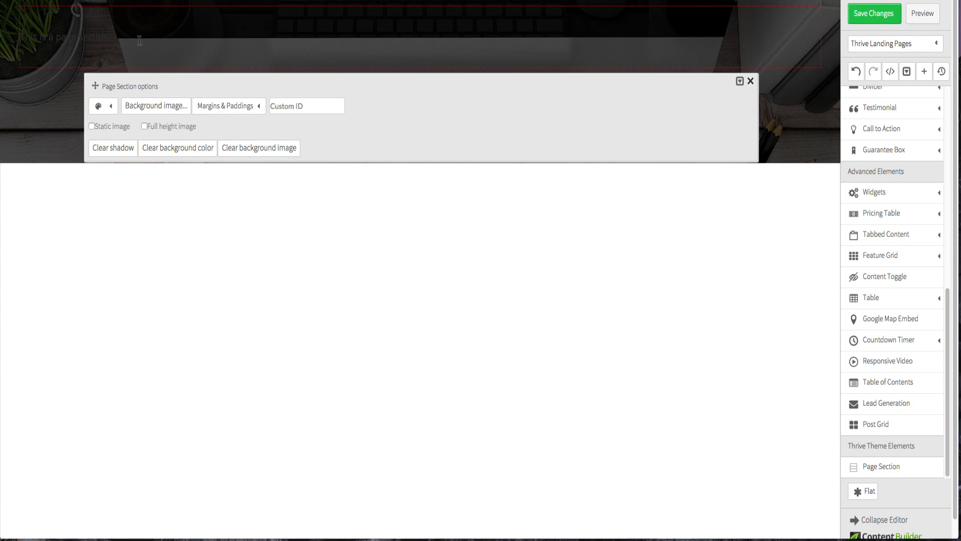
{"action": "left_click", "coordinate": [245, 216]}
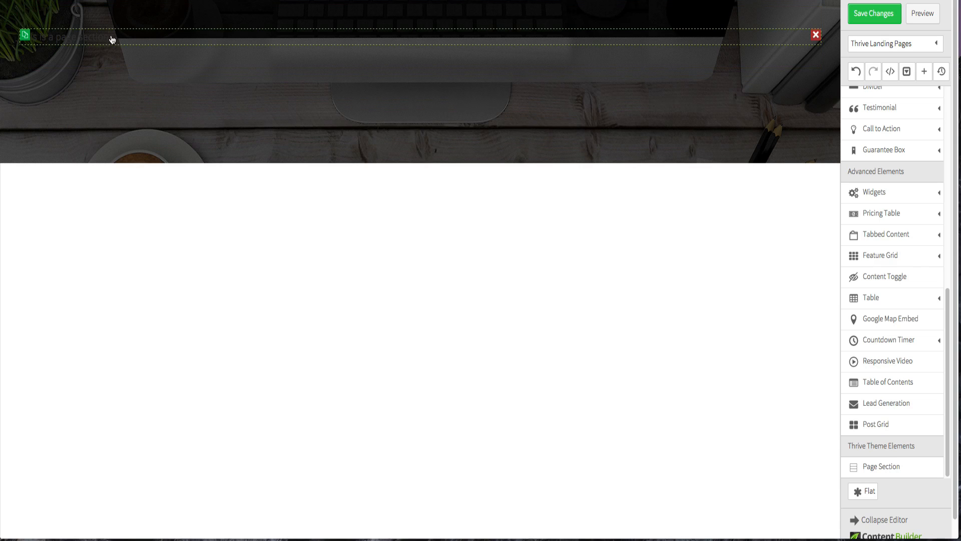
{"action": "left_click", "coordinate": [816, 36]}
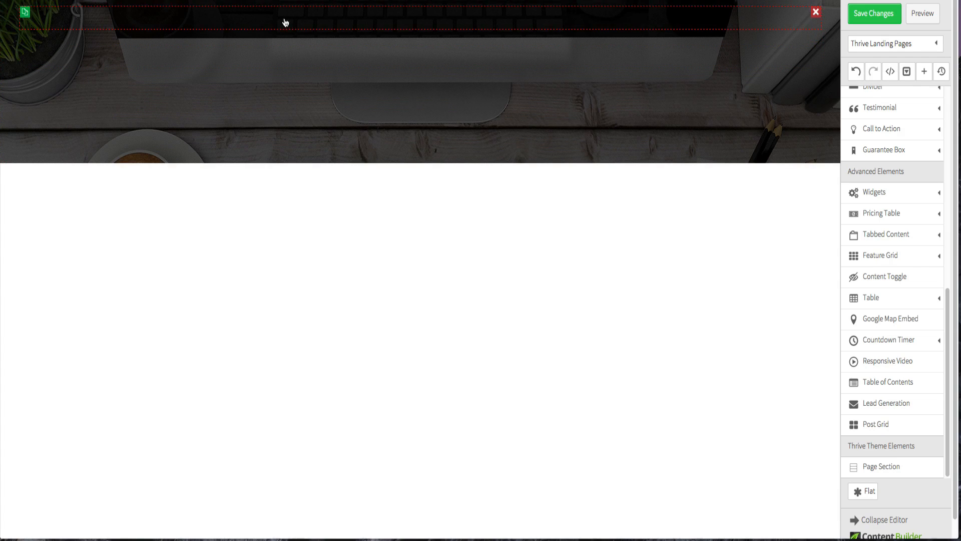
- Review the content area's margins and the page section's options
{"action": "left_click", "coordinate": [286, 61]}
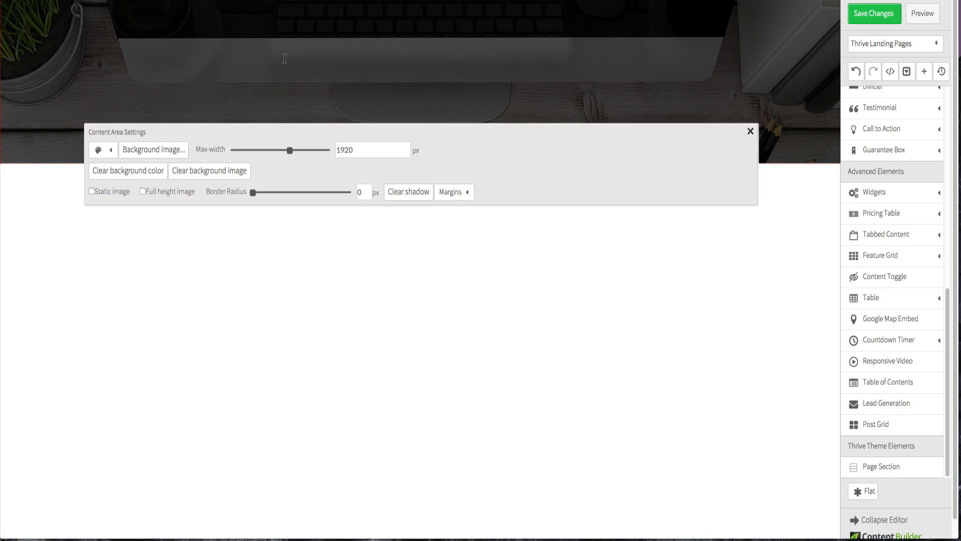
{"action": "left_click", "coordinate": [448, 195]}
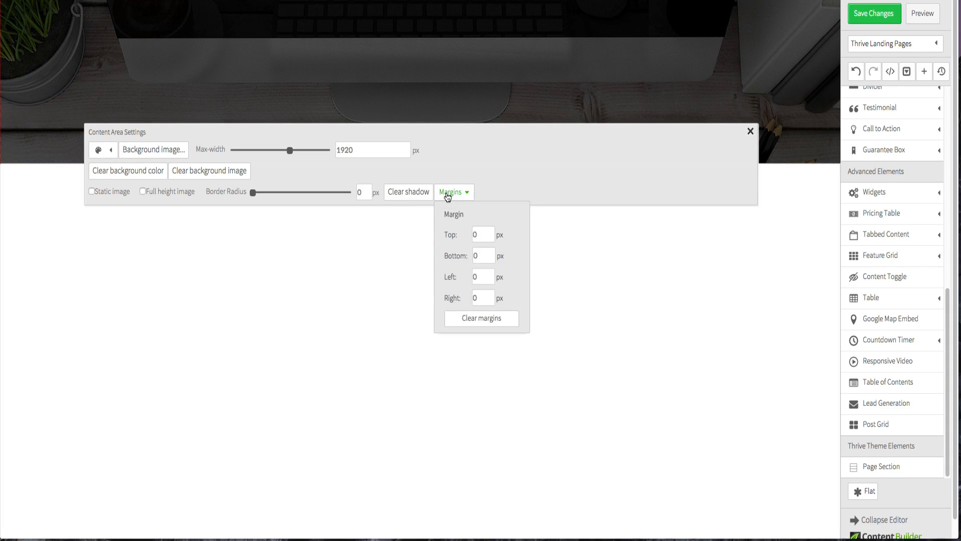
{"action": "left_click", "coordinate": [402, 230]}
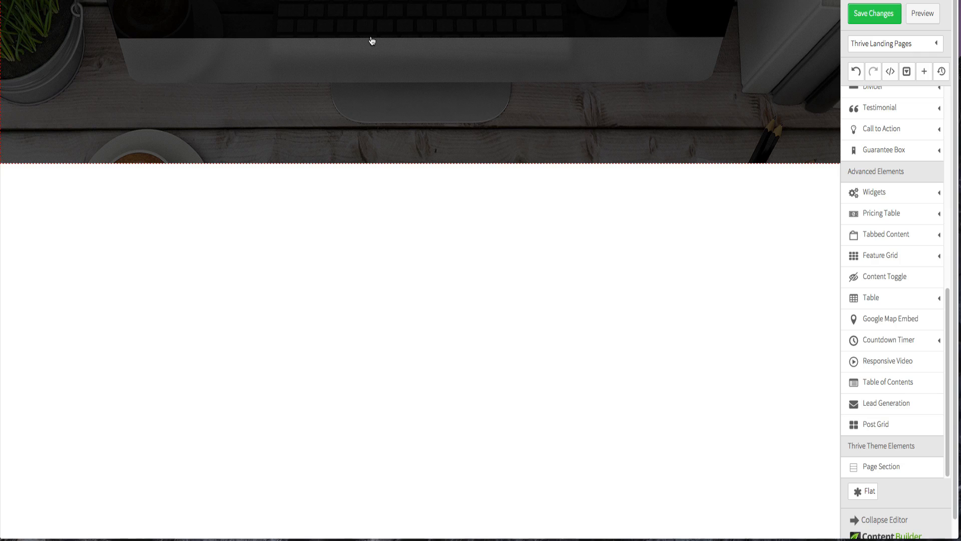
{"action": "left_click", "coordinate": [334, 47]}
{"action": "left_click", "coordinate": [325, 313]}
{"action": "left_click", "coordinate": [170, 26]}
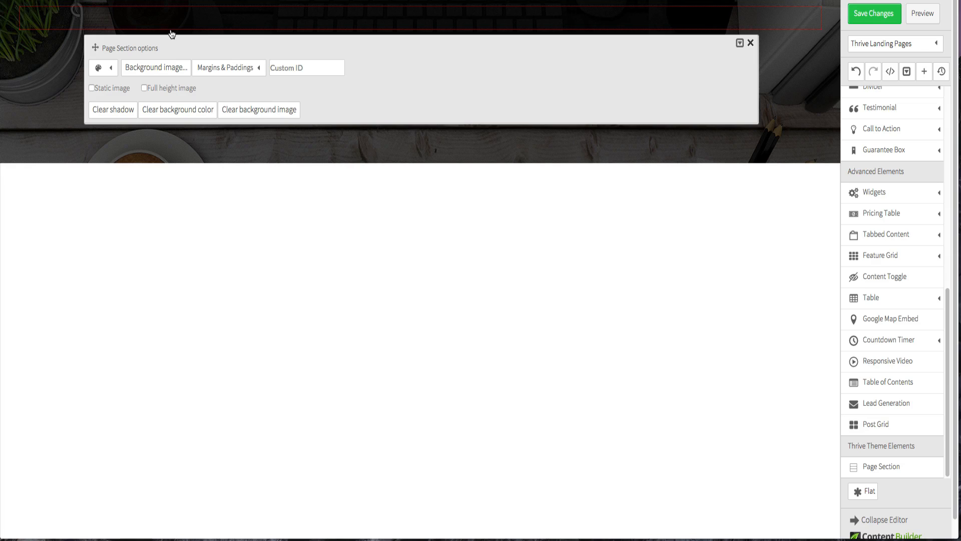
{"action": "left_click", "coordinate": [316, 228]}
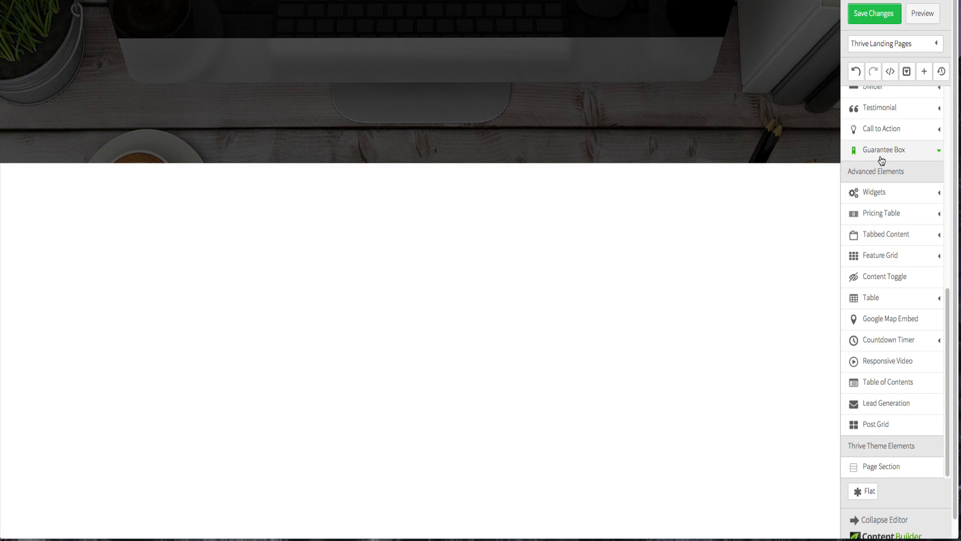
- Insert an Image element into the page section
{"action": "scroll", "coordinate": [882, 160], "scroll_direction": "up", "scroll_amount": 5}
{"action": "scroll", "coordinate": [882, 160], "scroll_direction": "up", "scroll_amount": 4}
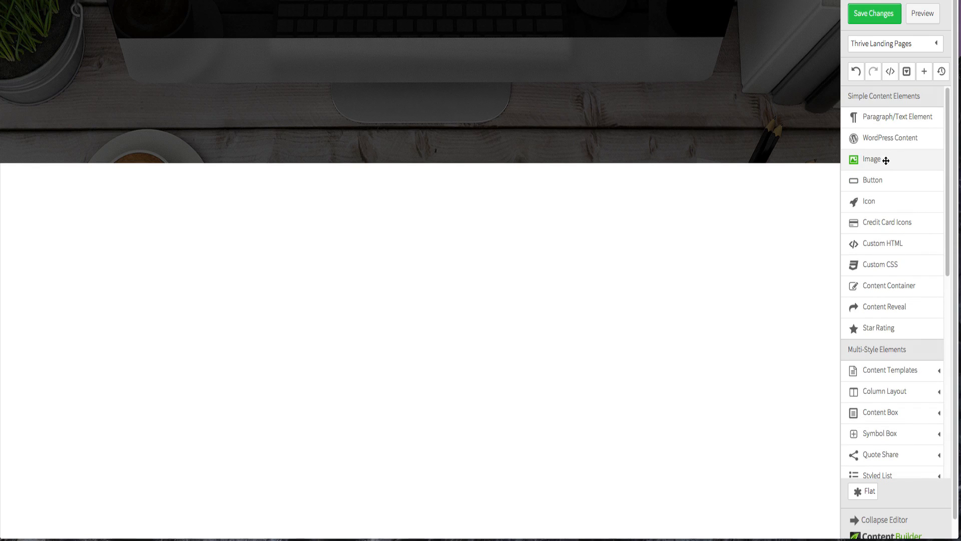
{"action": "left_click_drag", "start_coordinate": [885, 158], "coordinate": [219, 20]}
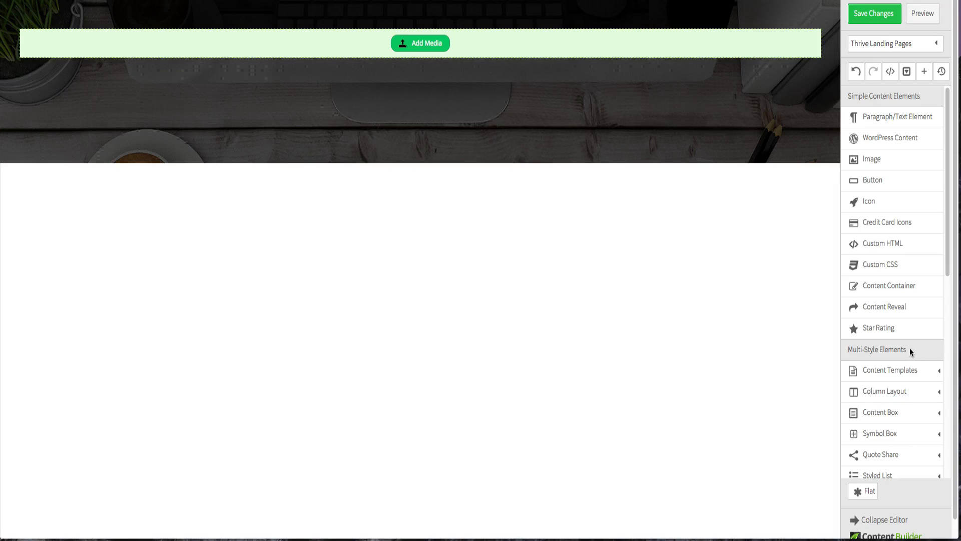
- Add a two-column 1/2 and 1/2 Column Layout at the top of the header section
{"action": "scroll", "coordinate": [910, 350], "scroll_direction": "down", "scroll_amount": 1}
{"action": "left_click", "coordinate": [909, 369]}
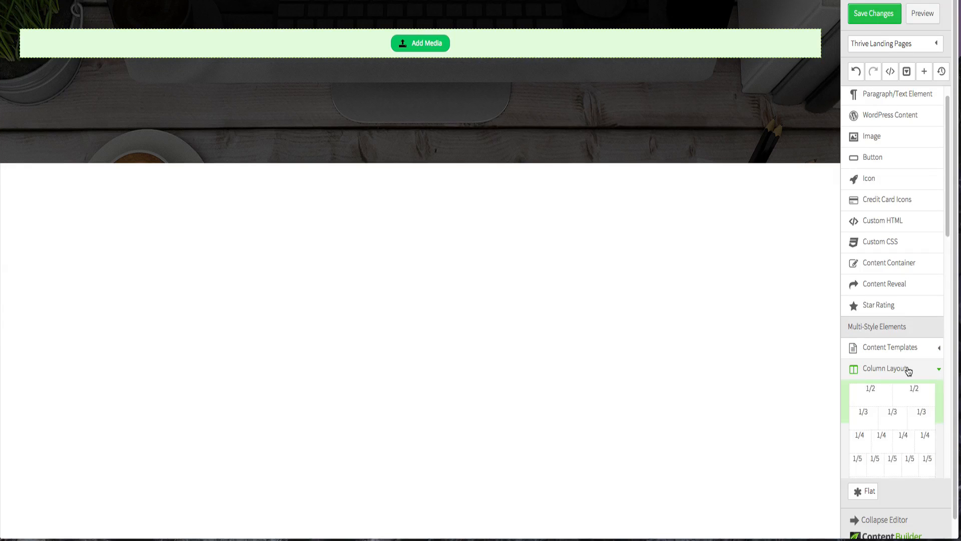
{"action": "scroll", "coordinate": [901, 360], "scroll_direction": "down", "scroll_amount": 2}
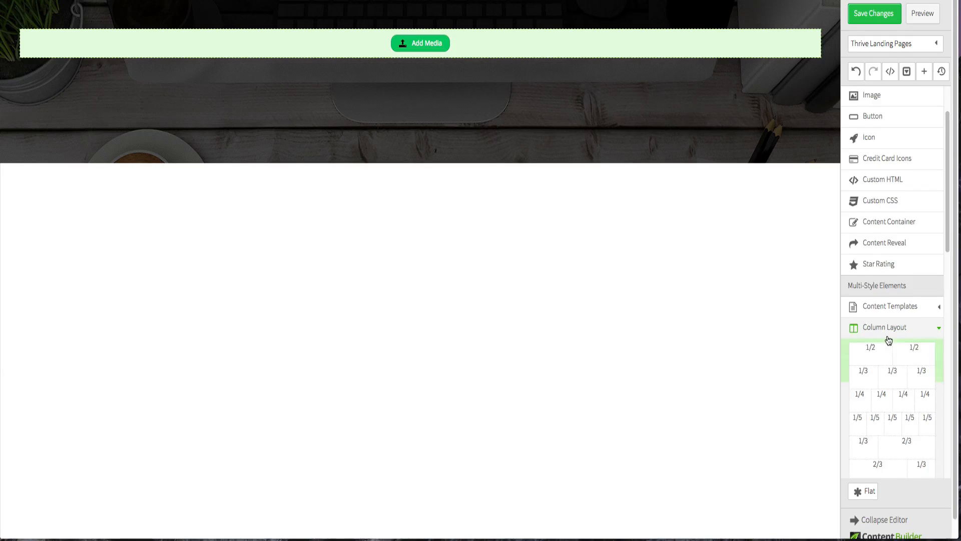
{"action": "scroll", "coordinate": [889, 340], "scroll_direction": "down", "scroll_amount": 3}
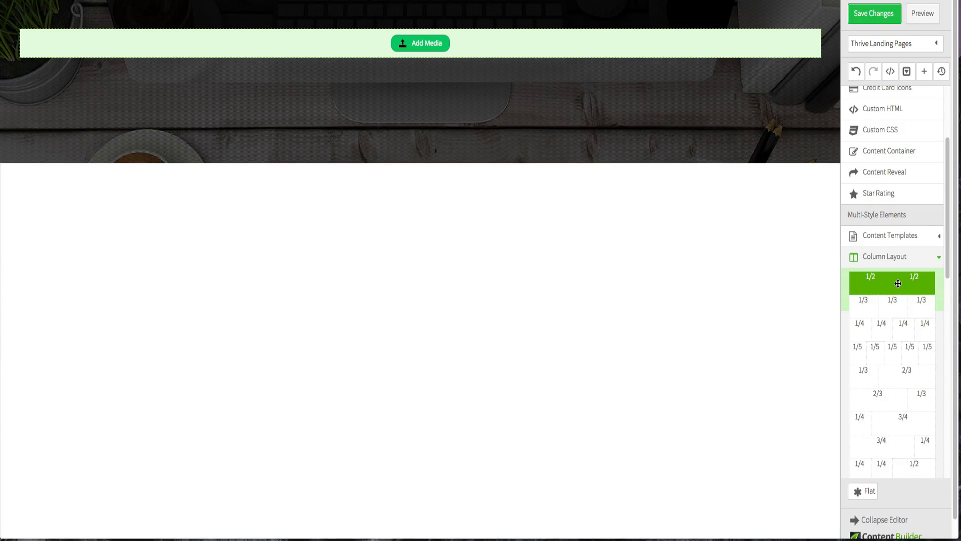
{"action": "left_click_drag", "start_coordinate": [898, 283], "coordinate": [407, 9]}
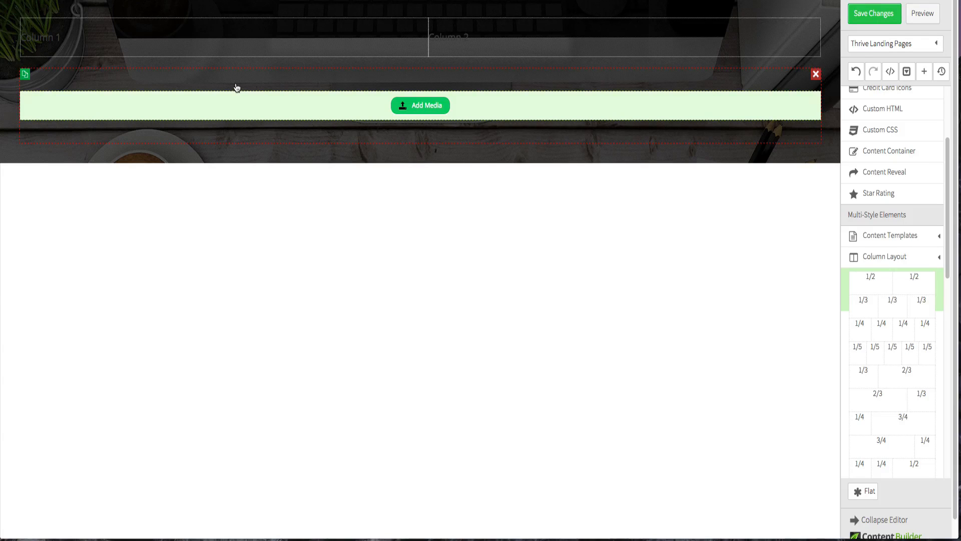
- Move the page section holding the image element into the first column
{"action": "left_click_drag", "start_coordinate": [237, 87], "coordinate": [214, 26]}
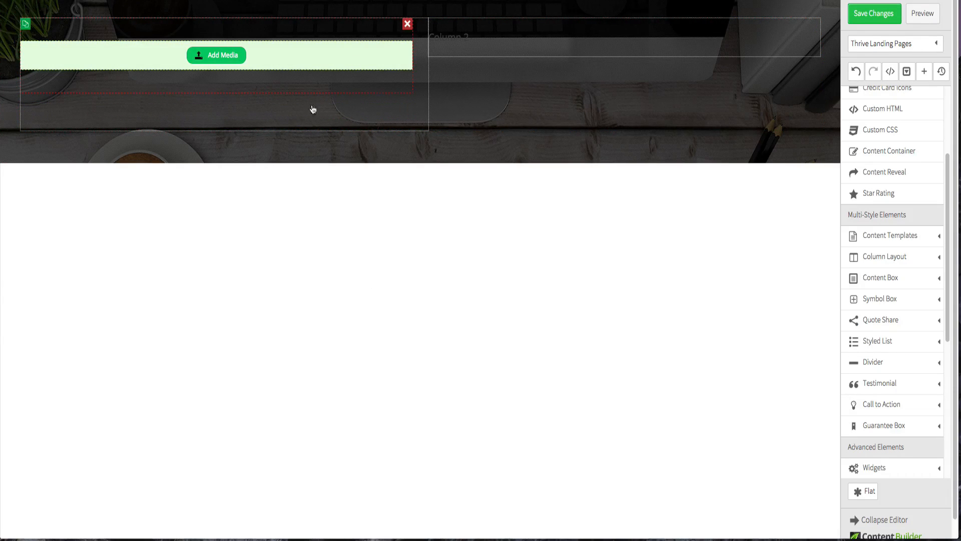
{"action": "left_click", "coordinate": [408, 110]}
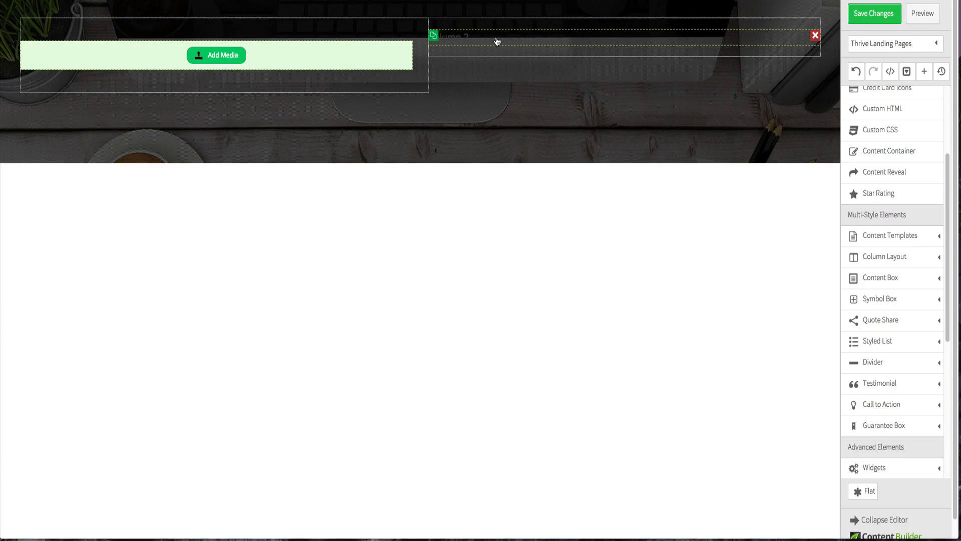
- Set the page section's top, bottom, left and right paddings all to 0 px
{"action": "left_click", "coordinate": [73, 59]}
{"action": "left_click", "coordinate": [237, 132]}
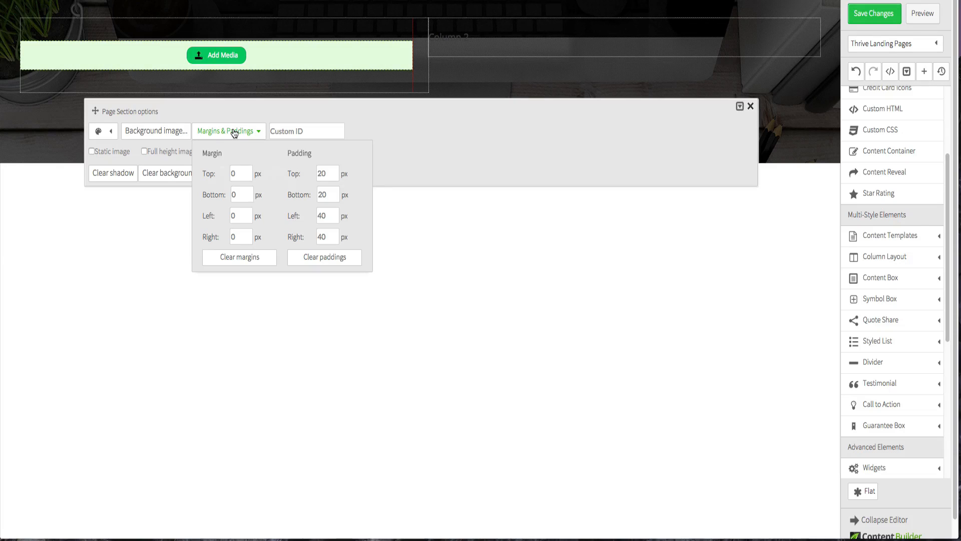
{"action": "double_click", "coordinate": [331, 173]}
{"action": "type", "text": "00"}
{"action": "double_click", "coordinate": [325, 215]}
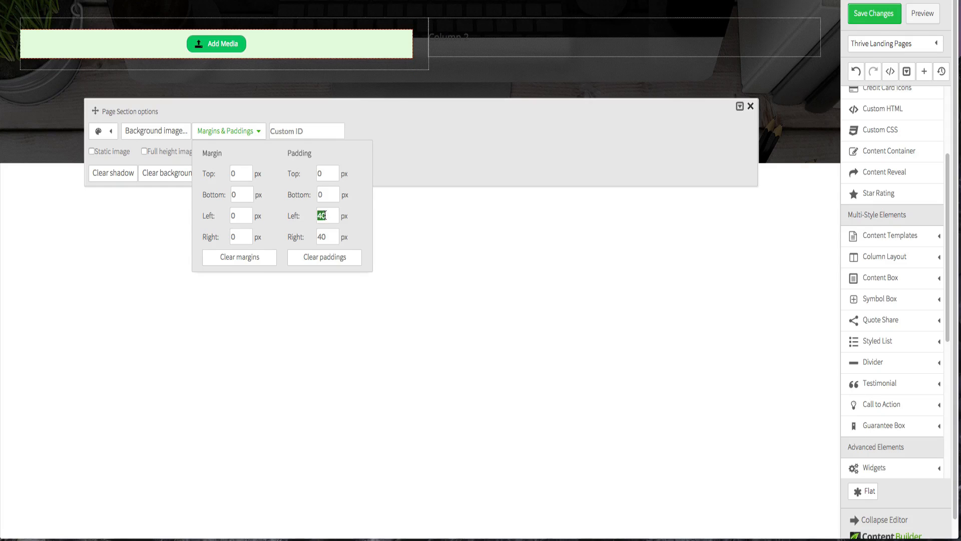
{"action": "type", "text": "0"}
{"action": "double_click", "coordinate": [324, 236]}
{"action": "type", "text": "0"}
{"action": "left_click", "coordinate": [262, 326]}
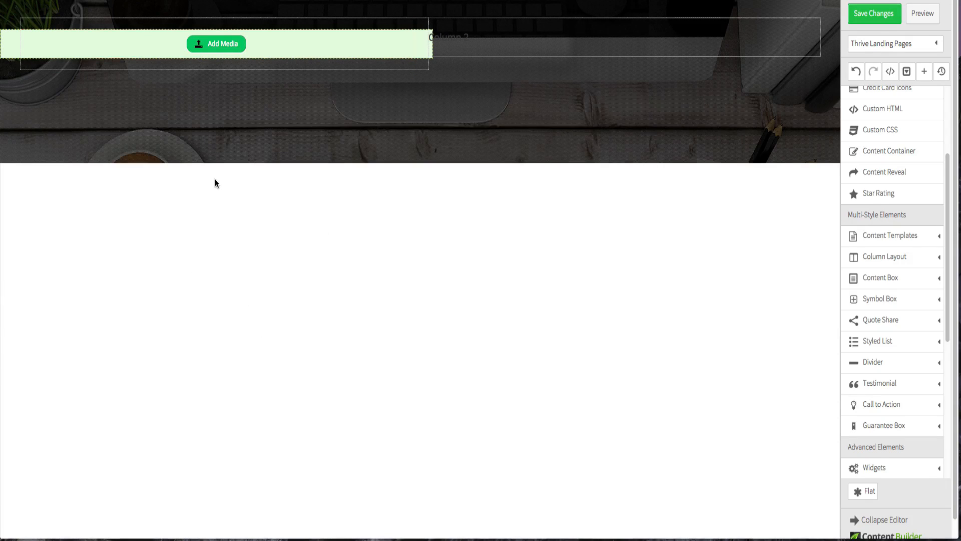
- Reposition the image element within the first column
{"action": "left_click", "coordinate": [125, 53]}
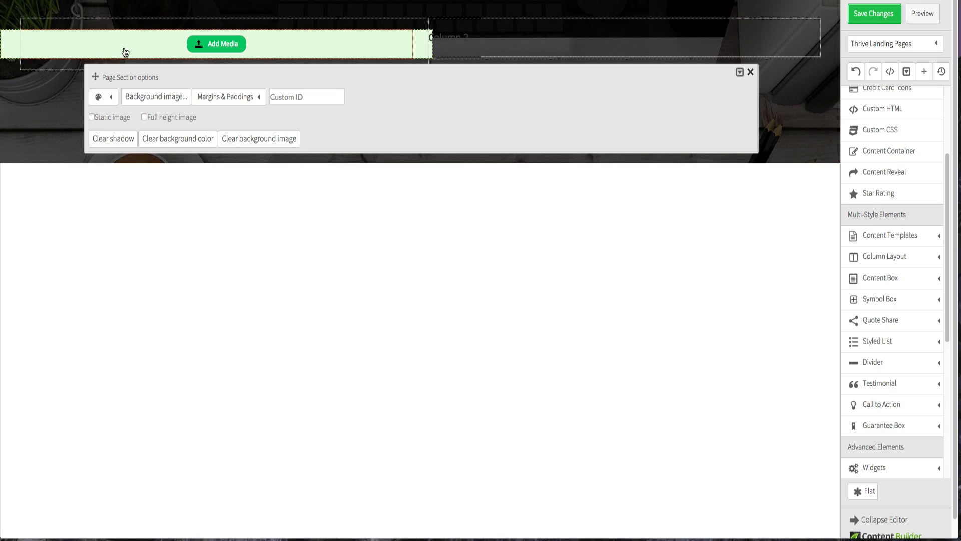
{"action": "left_click", "coordinate": [186, 248]}
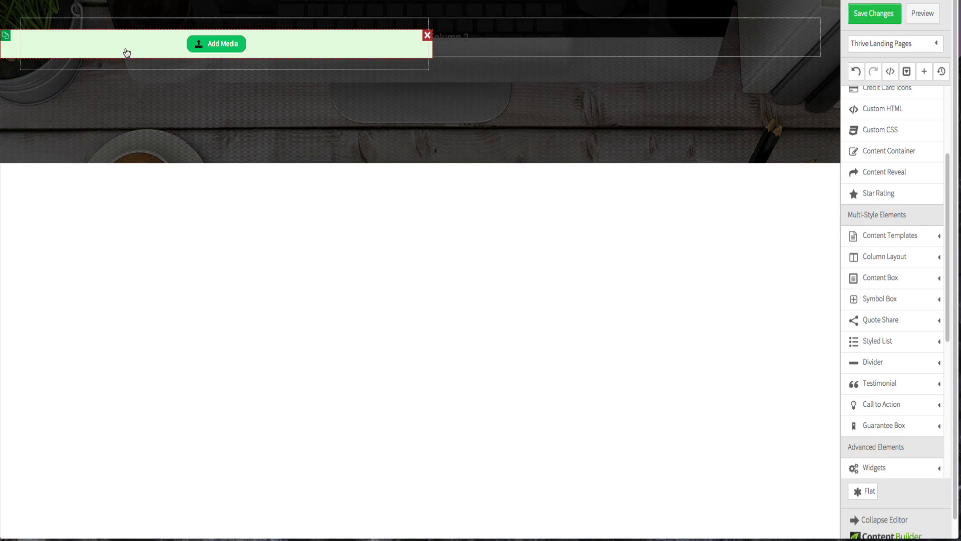
{"action": "left_click_drag", "start_coordinate": [326, 45], "coordinate": [329, 24]}
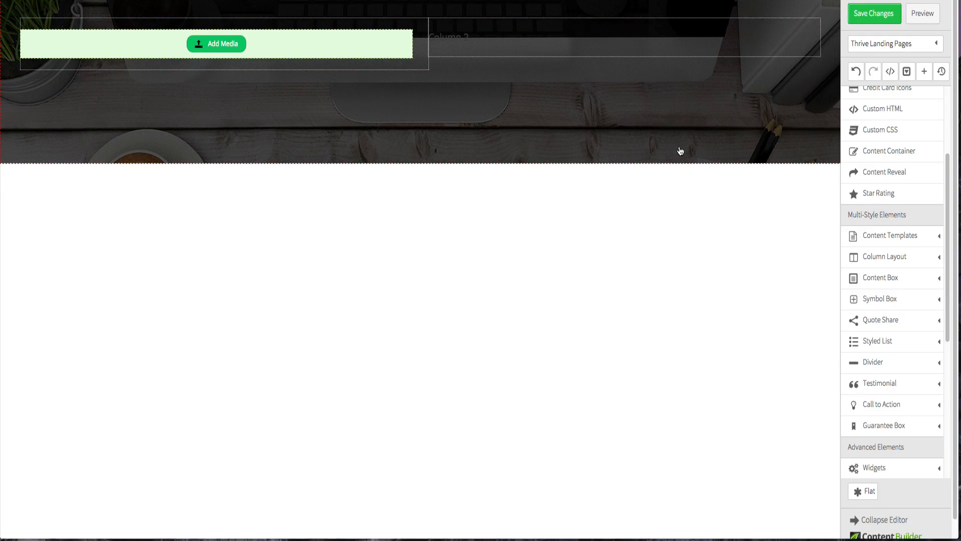
- Add a Custom Menu widget into the second column
{"action": "scroll", "coordinate": [919, 329], "scroll_direction": "down", "scroll_amount": 1}
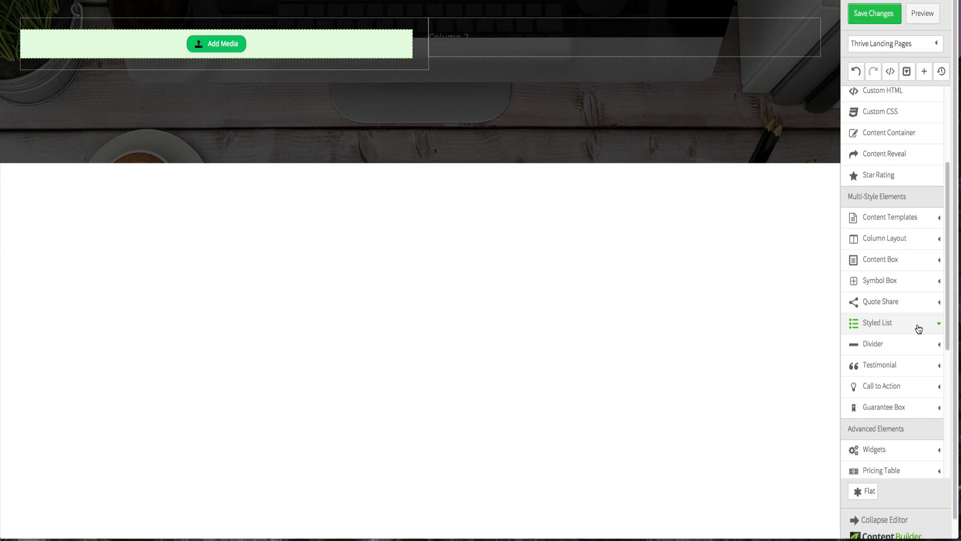
{"action": "scroll", "coordinate": [919, 329], "scroll_direction": "down", "scroll_amount": 7}
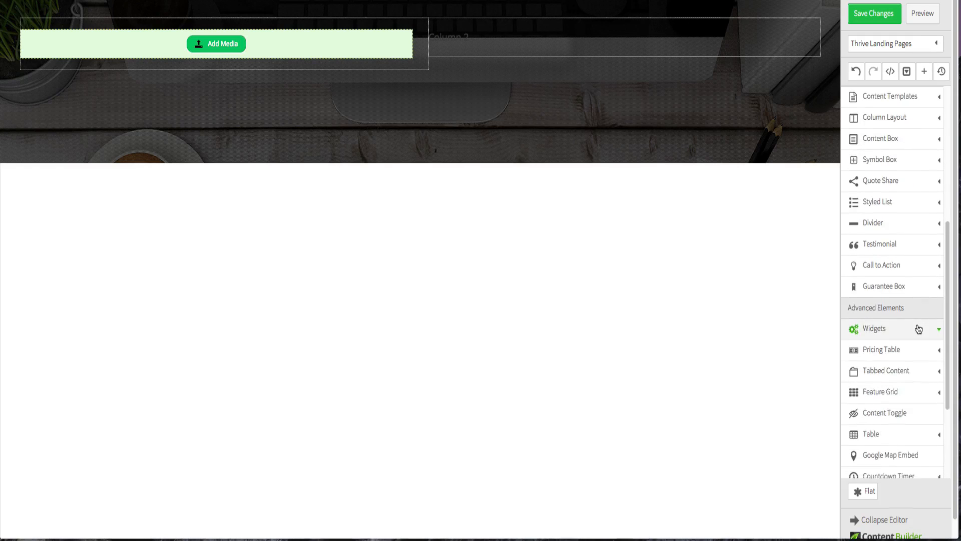
{"action": "scroll", "coordinate": [919, 329], "scroll_direction": "up", "scroll_amount": 14}
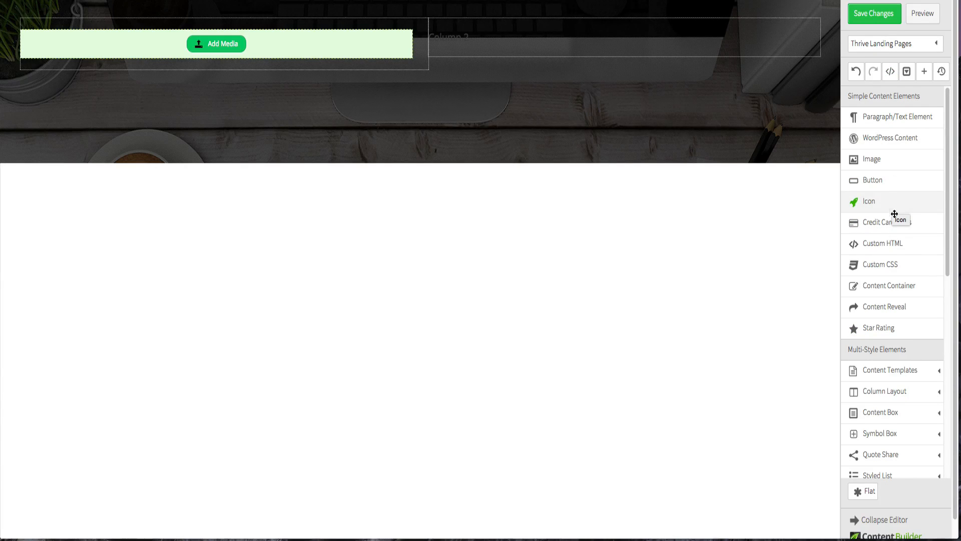
{"action": "scroll", "coordinate": [897, 237], "scroll_direction": "down", "scroll_amount": 2}
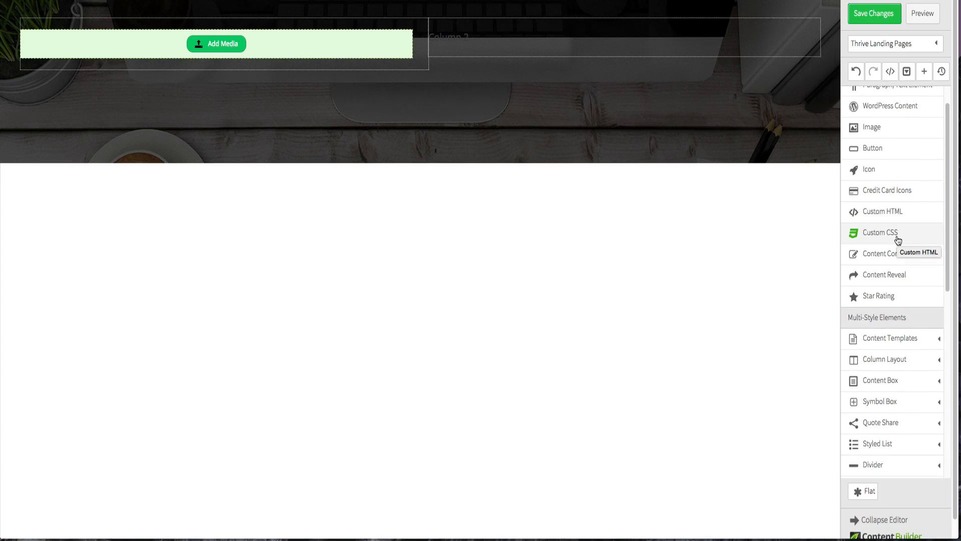
{"action": "scroll", "coordinate": [898, 241], "scroll_direction": "down", "scroll_amount": 6}
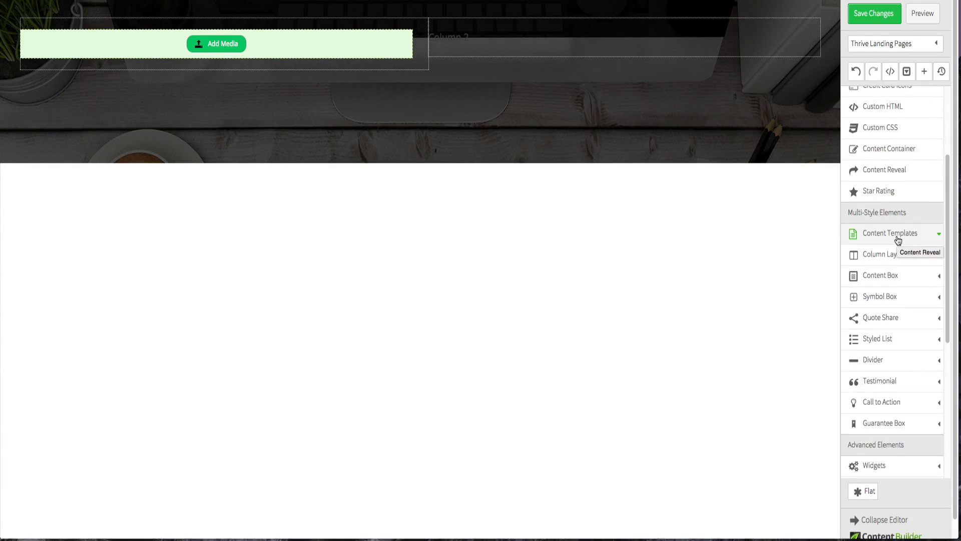
{"action": "scroll", "coordinate": [898, 240], "scroll_direction": "down", "scroll_amount": 2}
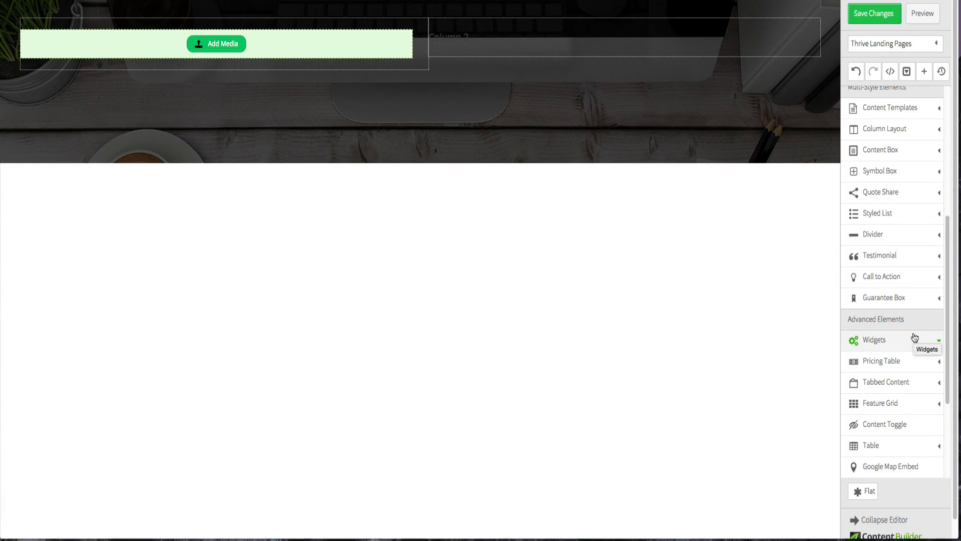
{"action": "left_click", "coordinate": [912, 340]}
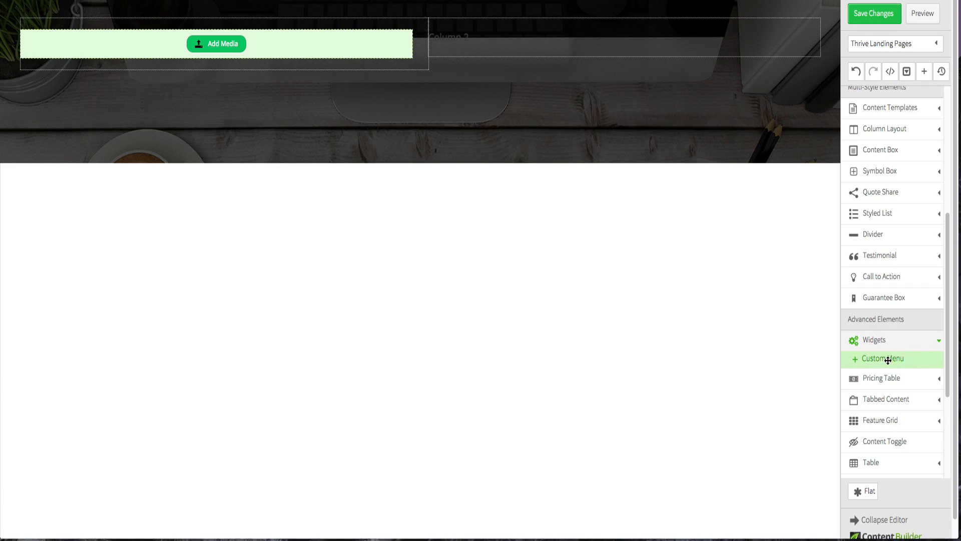
{"action": "left_click_drag", "start_coordinate": [888, 360], "coordinate": [729, 27]}
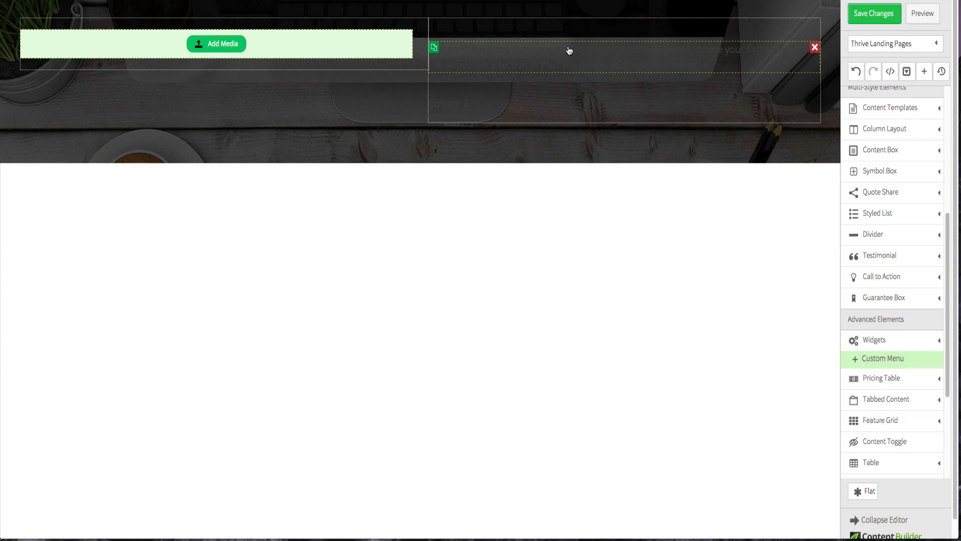
- Set the menu's placeholder text color to white
{"action": "left_click", "coordinate": [569, 50]}
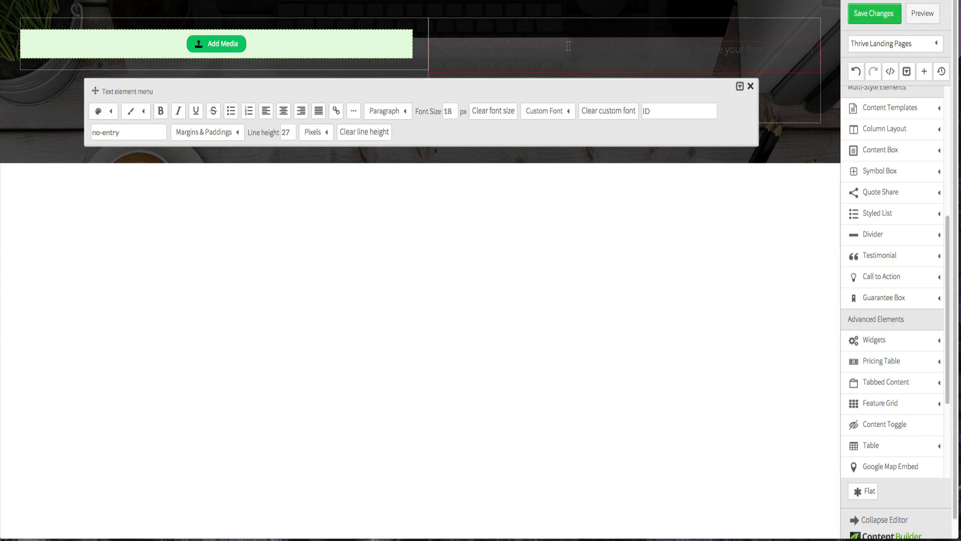
{"action": "left_click", "coordinate": [750, 86]}
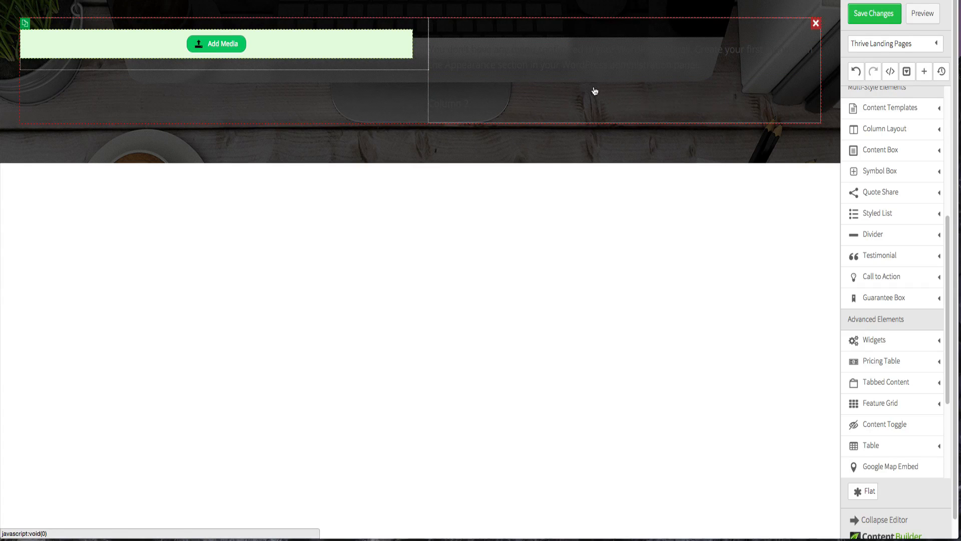
{"action": "left_click", "coordinate": [816, 102]}
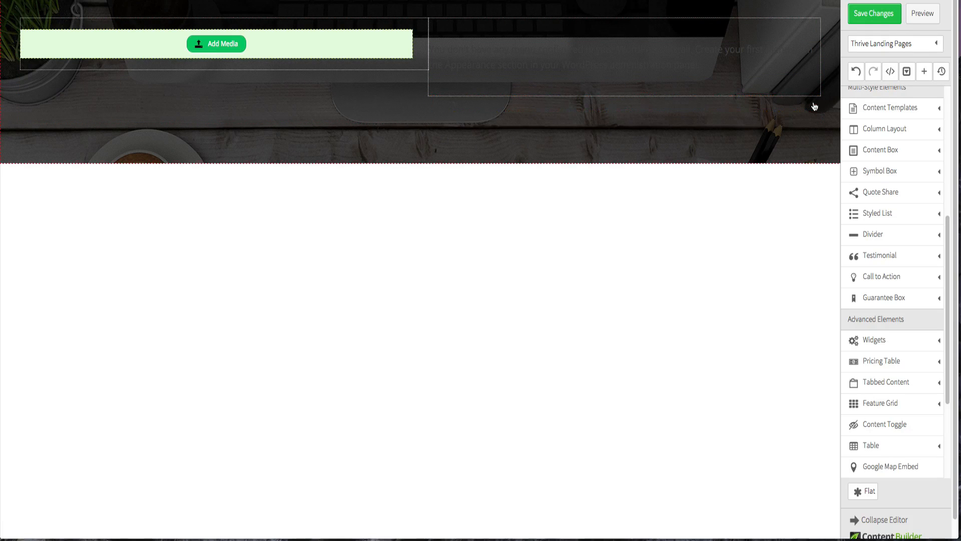
{"action": "left_click", "coordinate": [545, 58]}
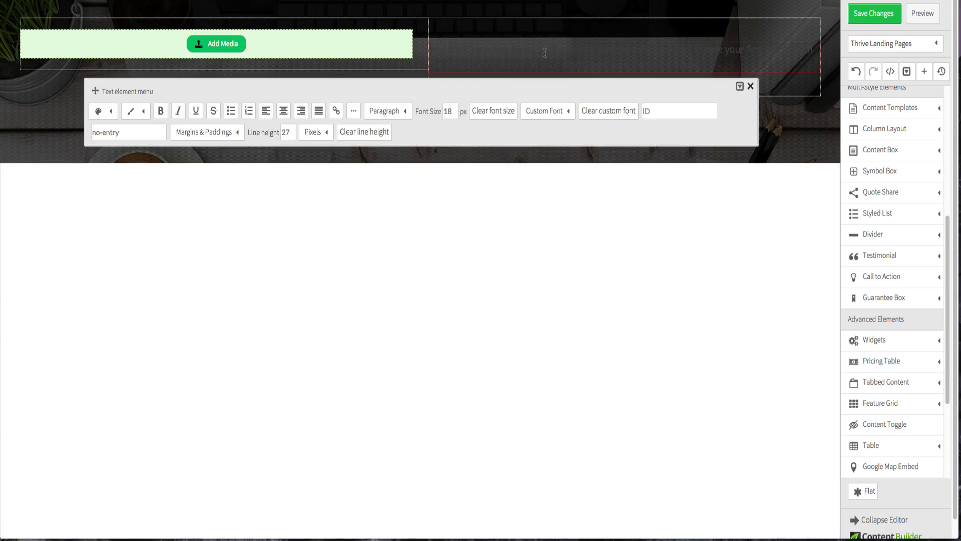
{"action": "left_click", "coordinate": [111, 114]}
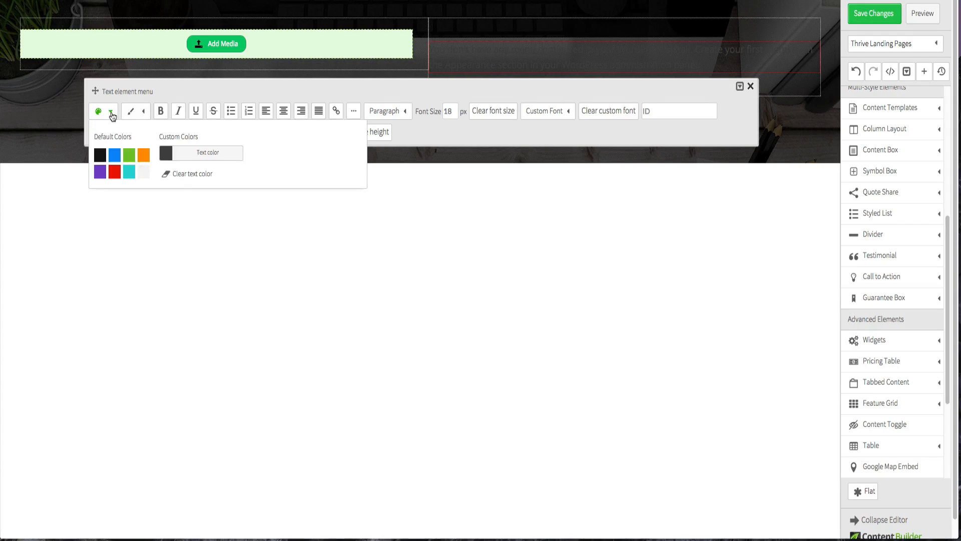
{"action": "left_click", "coordinate": [144, 171]}
{"action": "left_click", "coordinate": [390, 301]}
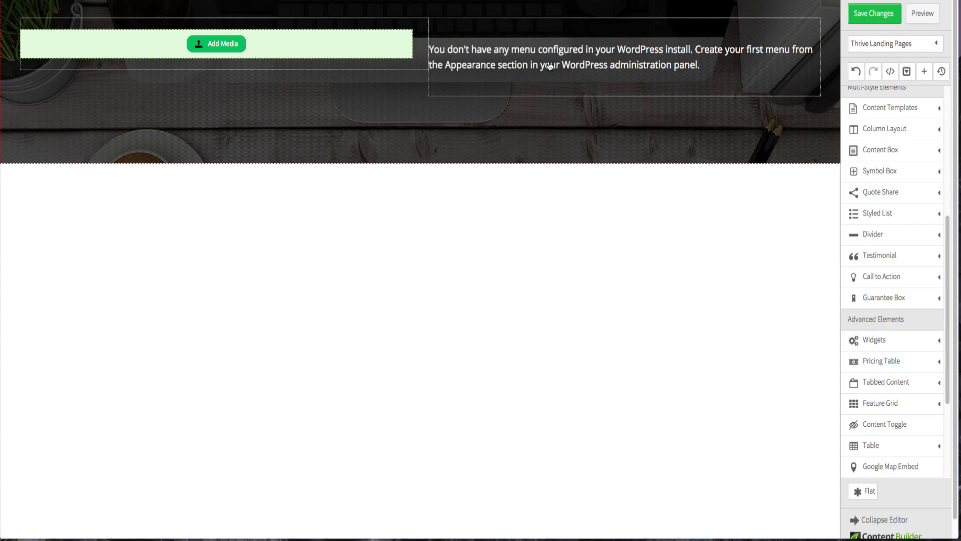
- Delete the placeholder menu message text from the second column
{"action": "left_click", "coordinate": [646, 83]}
{"action": "left_click", "coordinate": [628, 202]}
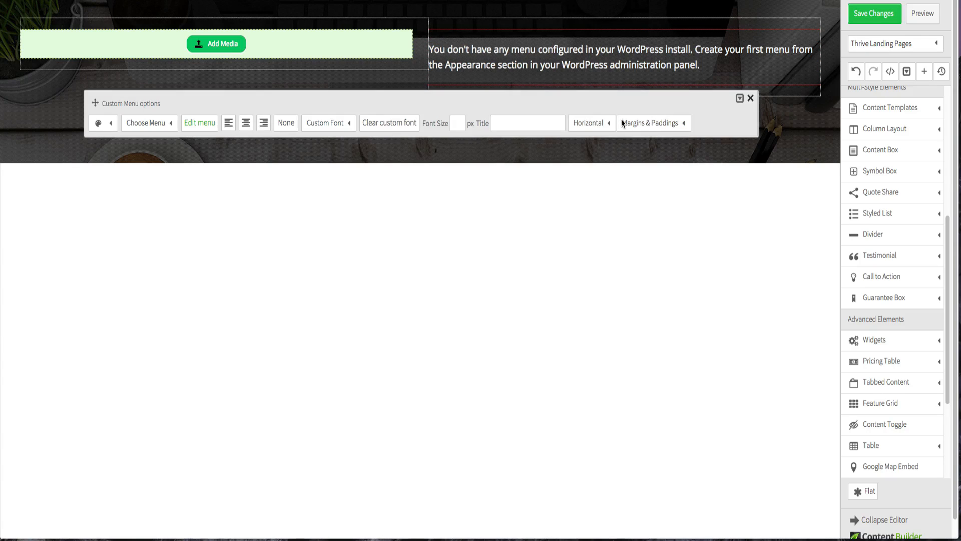
{"action": "left_click", "coordinate": [623, 71]}
{"action": "left_click", "coordinate": [603, 265]}
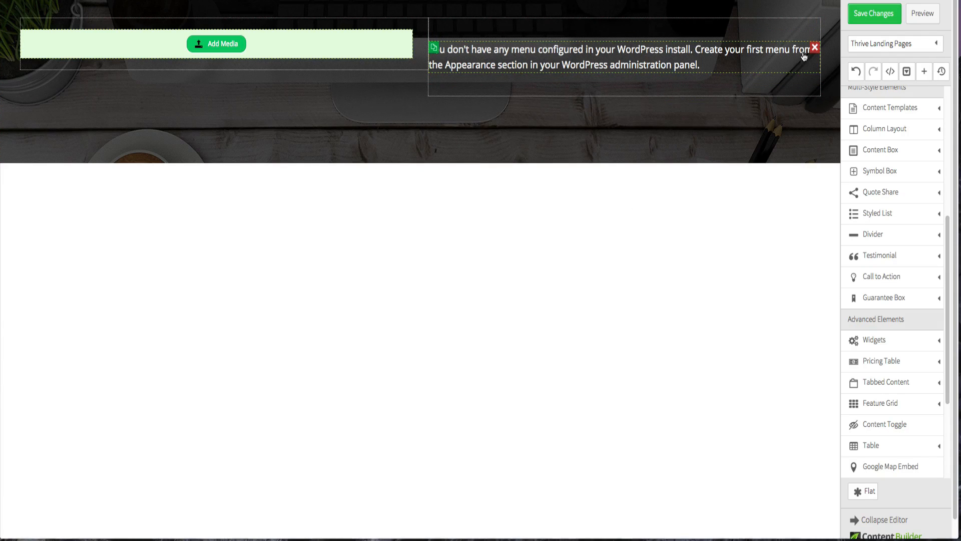
{"action": "left_click", "coordinate": [814, 47]}
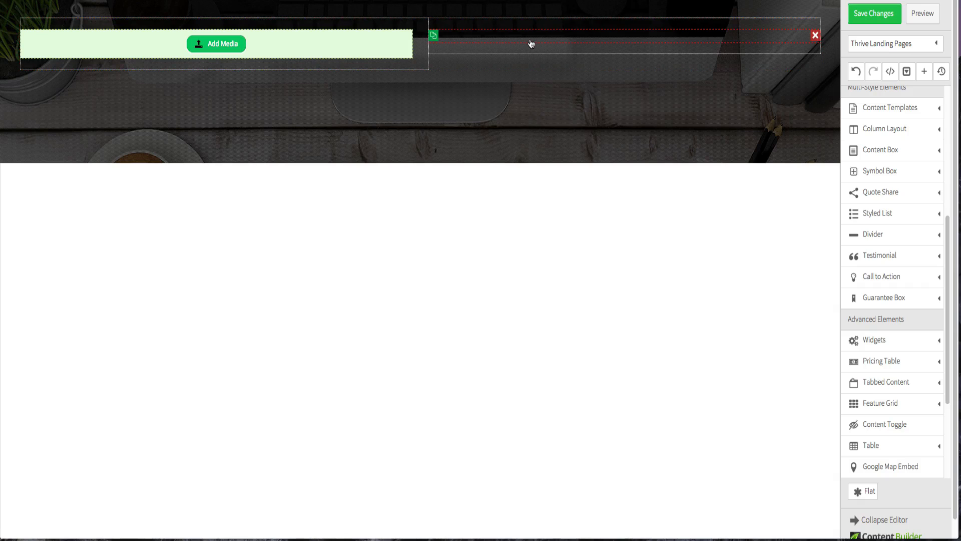
- Set the custom menu's top and bottom margins and its top, bottom and left paddings to 0 px
{"action": "left_click", "coordinate": [531, 44]}
{"action": "left_click", "coordinate": [633, 86]}
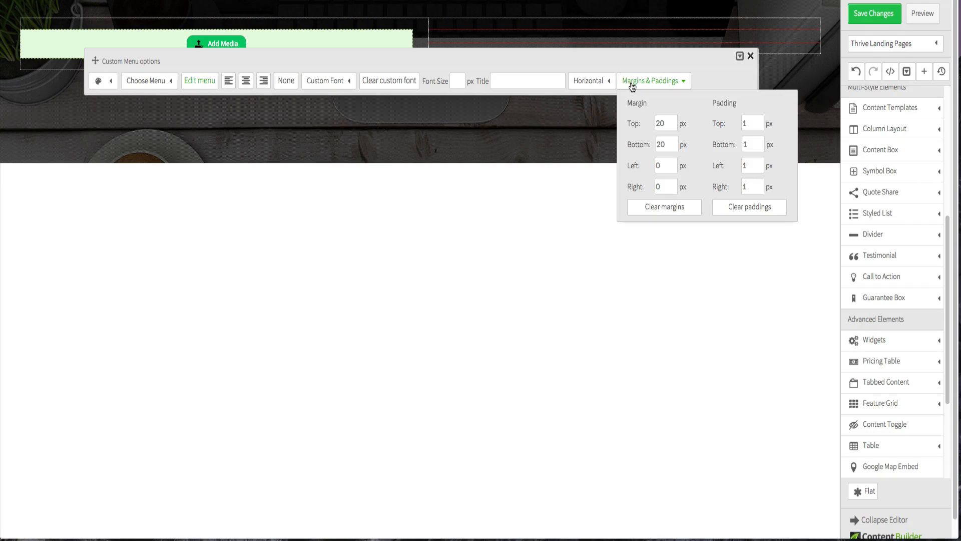
{"action": "double_click", "coordinate": [661, 124]}
{"action": "type", "text": "0"}
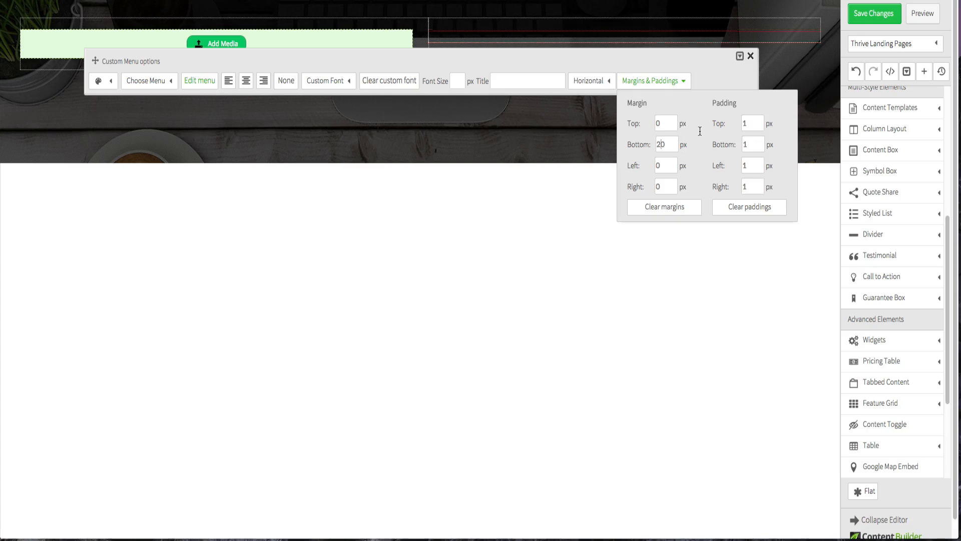
{"action": "key", "text": "Tab"}
{"action": "type", "text": "0"}
{"action": "double_click", "coordinate": [752, 140]}
{"action": "type", "text": "0"}
{"action": "double_click", "coordinate": [753, 125]}
{"action": "type", "text": "0"}
{"action": "double_click", "coordinate": [753, 161]}
{"action": "type", "text": "0"}
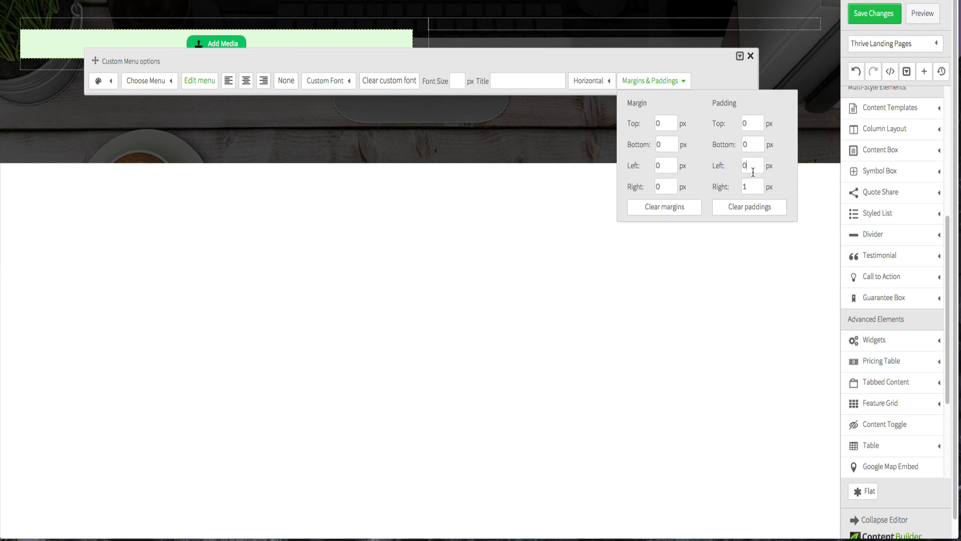
{"action": "left_click", "coordinate": [659, 321]}
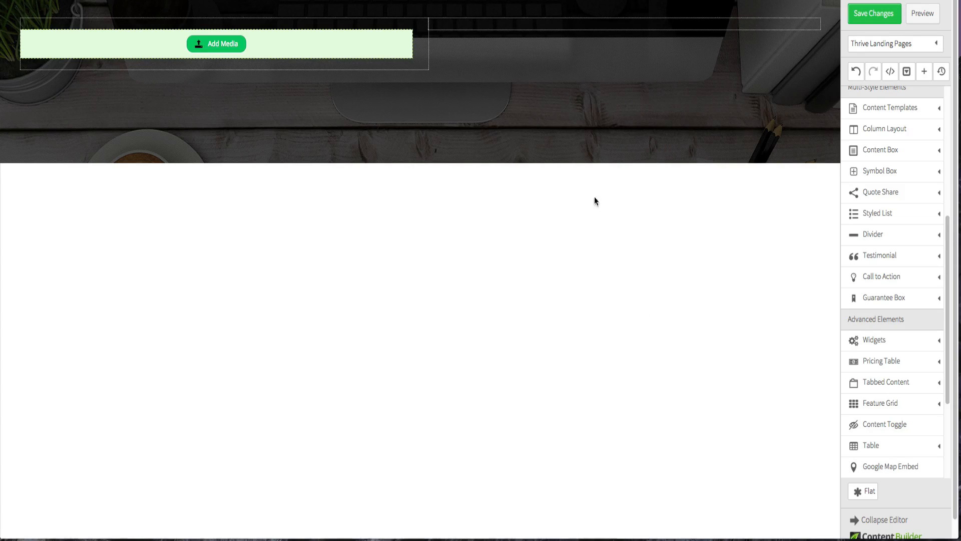
- Add a Paragraph/Text element below the two columns in the header section
{"action": "left_click", "coordinate": [537, 28]}
{"action": "left_click", "coordinate": [534, 34]}
{"action": "scroll", "coordinate": [904, 239], "scroll_direction": "up", "scroll_amount": 5}
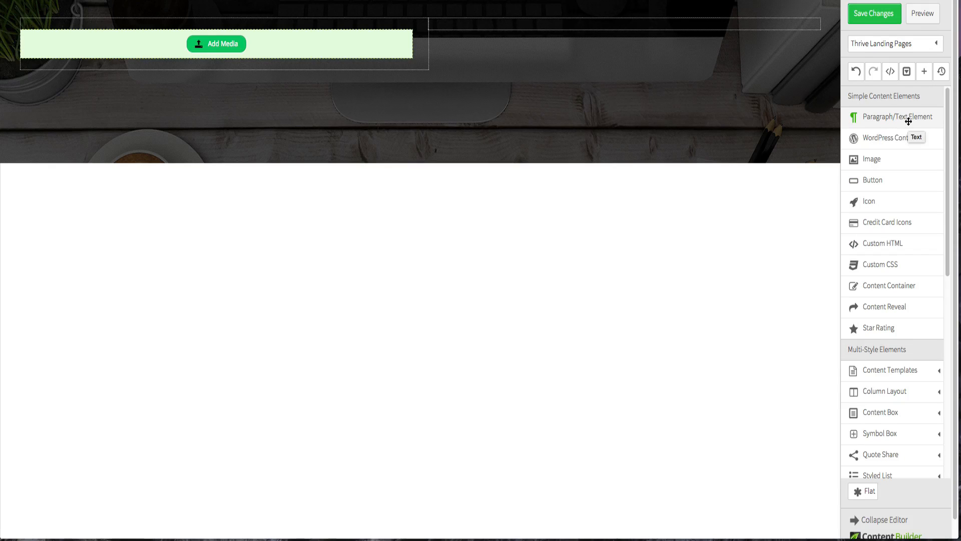
{"action": "left_click_drag", "start_coordinate": [901, 121], "coordinate": [521, 83]}
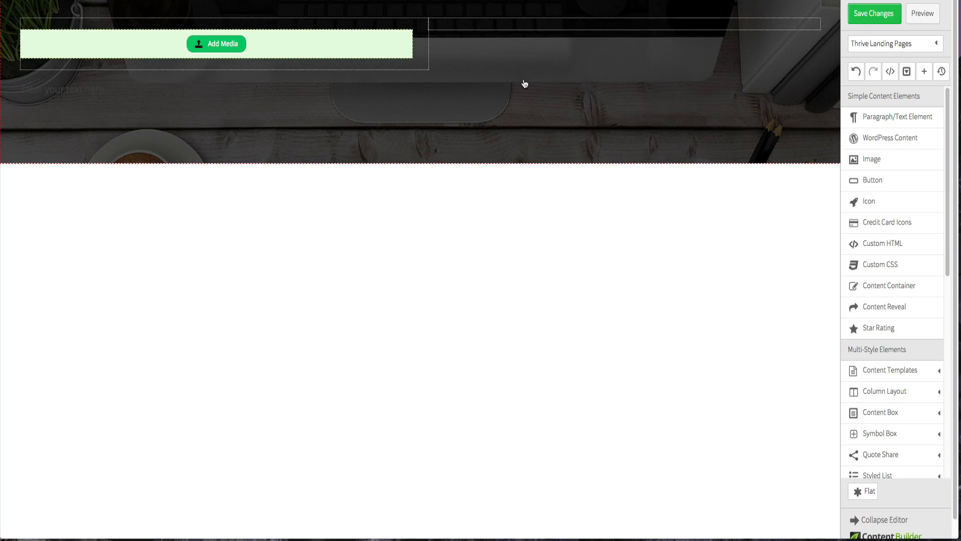
{"action": "left_click", "coordinate": [219, 93]}
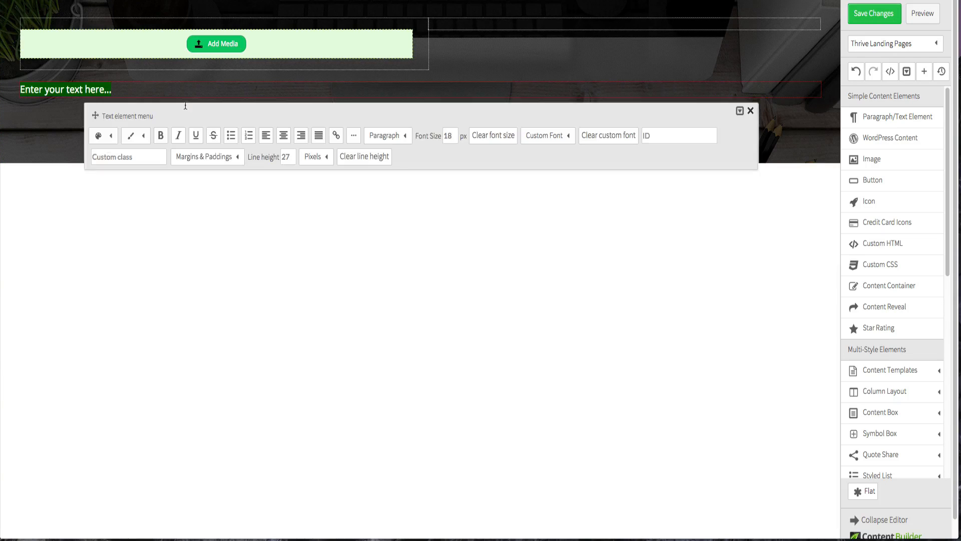
- Set the new text element's color to white
{"action": "left_click", "coordinate": [110, 135]}
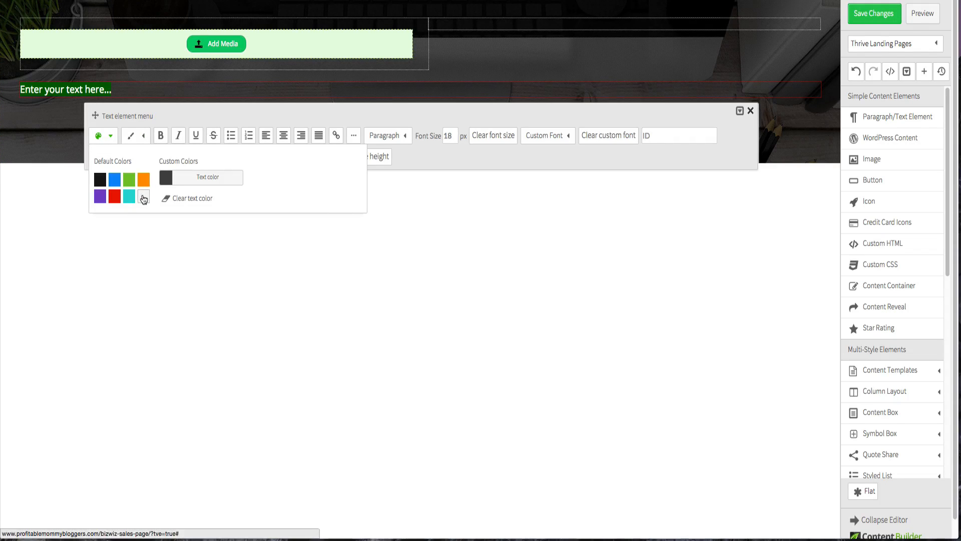
{"action": "left_click", "coordinate": [193, 316]}
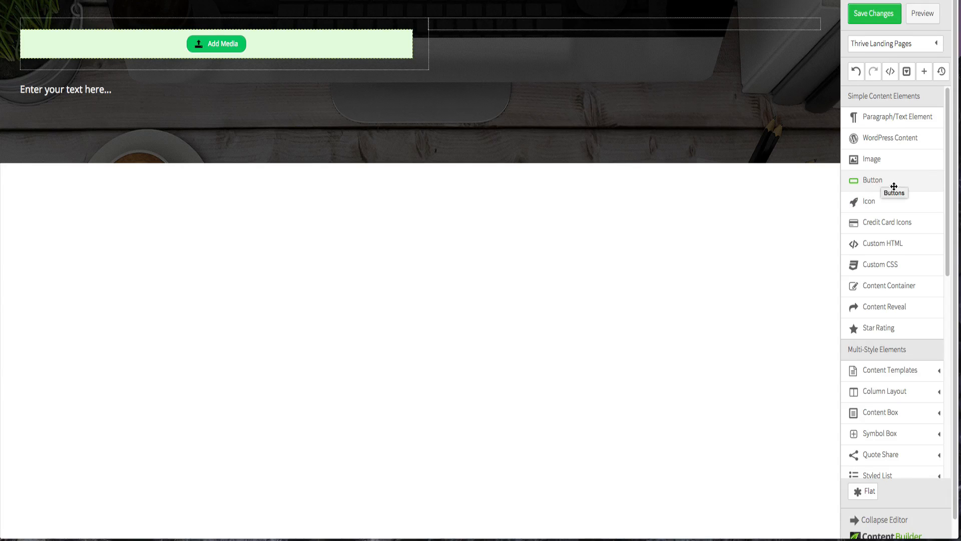
- Add a Button below the header text and try its Style 1 through Style 6 options
{"action": "left_click_drag", "start_coordinate": [900, 184], "coordinate": [562, 113]}
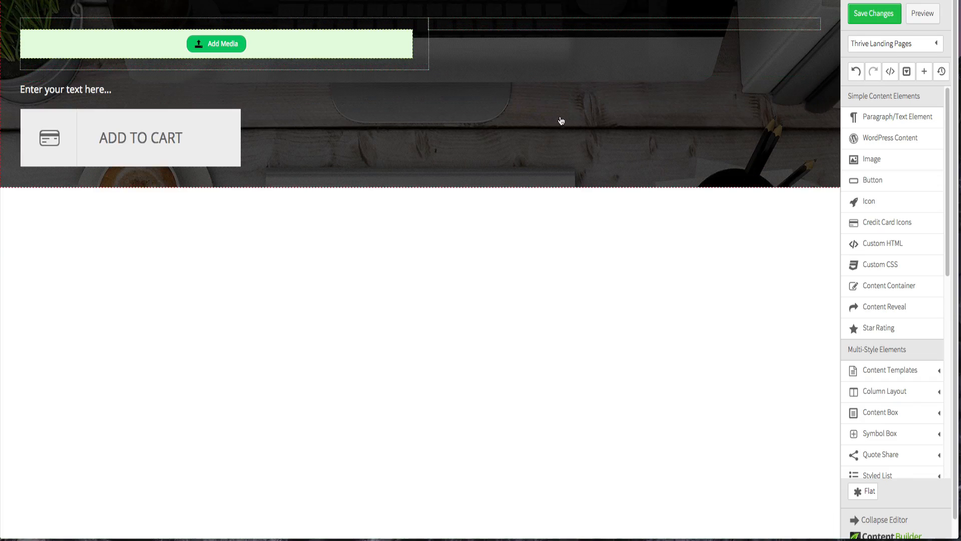
{"action": "left_click", "coordinate": [190, 125]}
{"action": "left_click", "coordinate": [153, 69]}
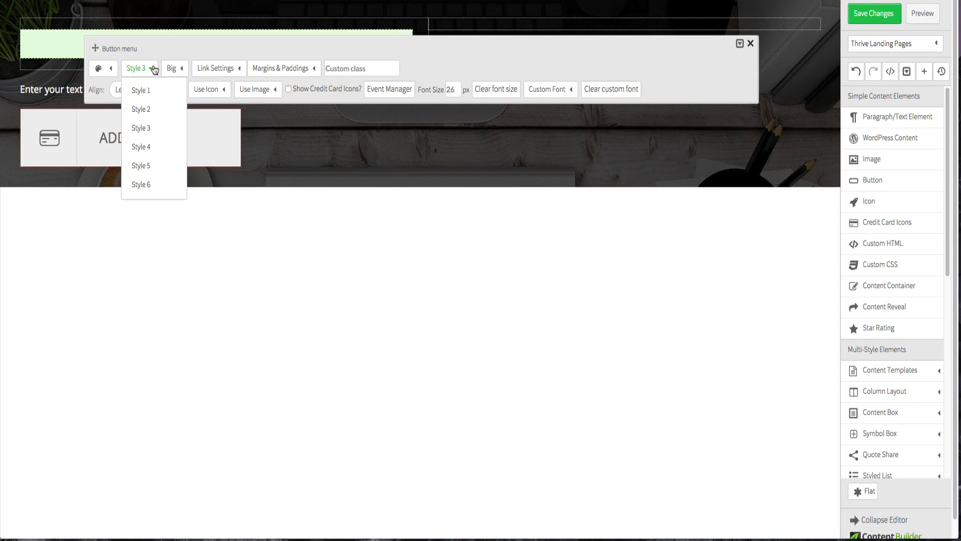
{"action": "left_click", "coordinate": [156, 90]}
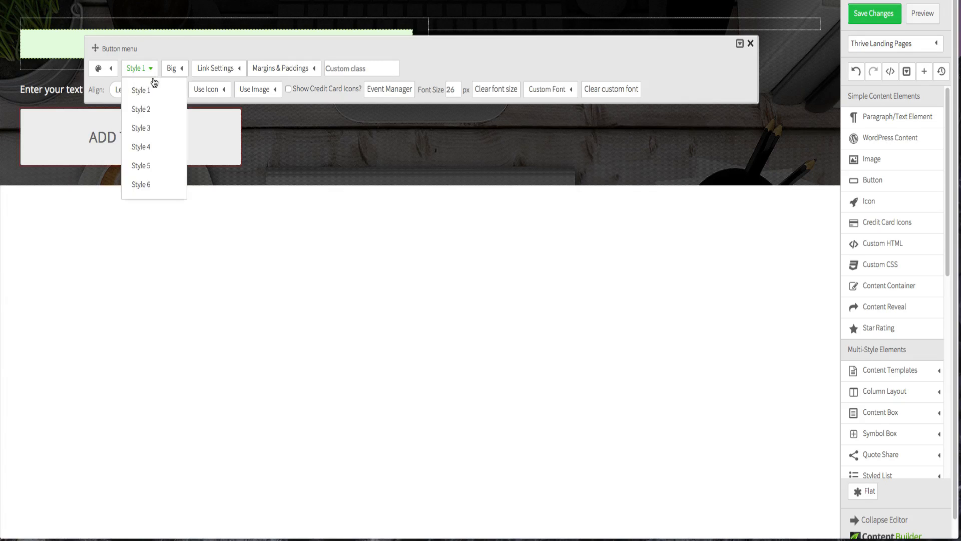
{"action": "left_click", "coordinate": [147, 109]}
{"action": "left_click", "coordinate": [145, 68]}
{"action": "left_click", "coordinate": [149, 128]}
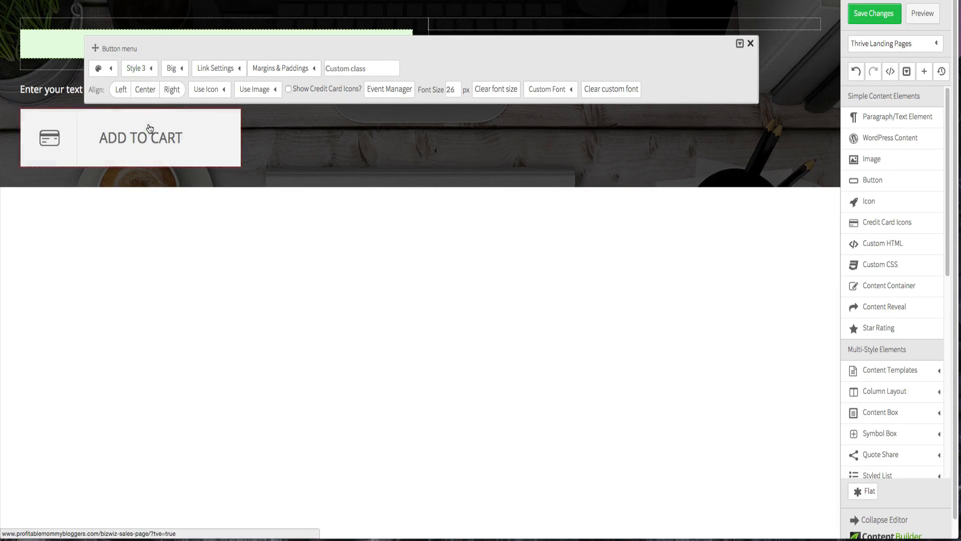
{"action": "left_click", "coordinate": [145, 68]}
{"action": "left_click", "coordinate": [149, 146]}
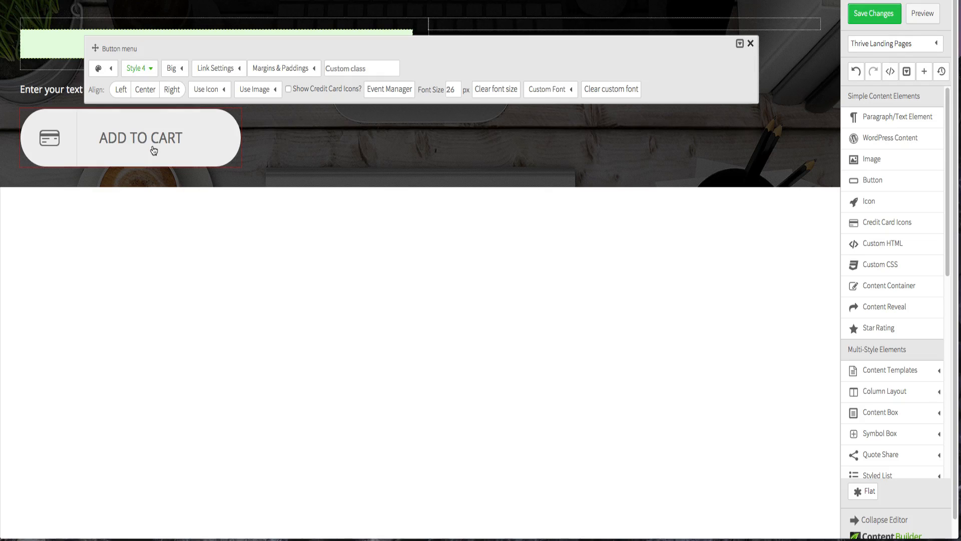
{"action": "left_click", "coordinate": [143, 69]}
{"action": "left_click", "coordinate": [149, 165]}
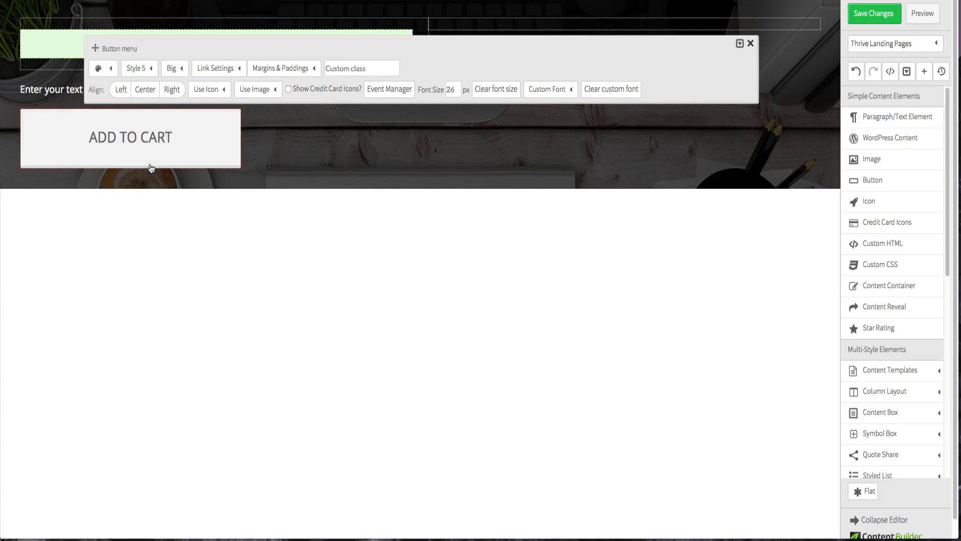
{"action": "left_click", "coordinate": [140, 68]}
{"action": "left_click", "coordinate": [161, 183]}
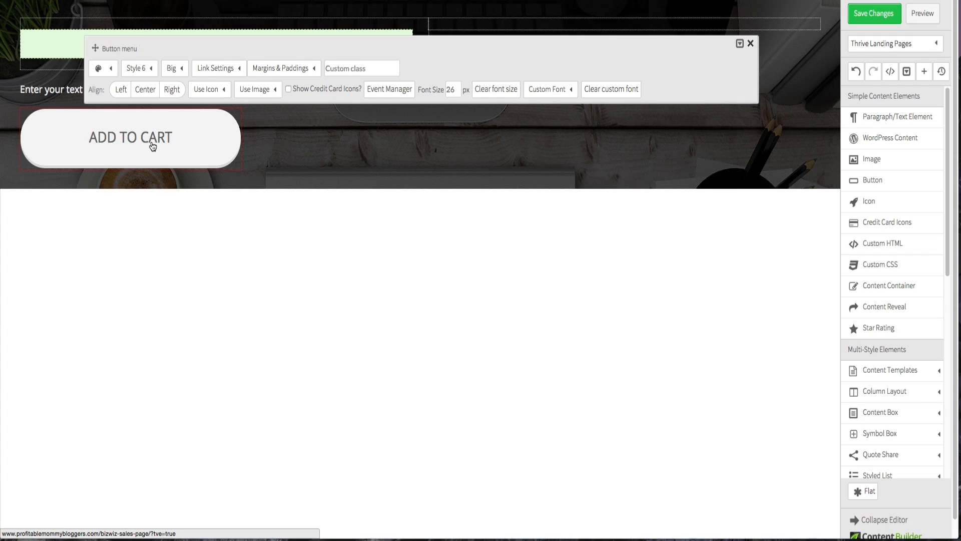
- Center-align the button, then delete it from the header
{"action": "left_click", "coordinate": [146, 93]}
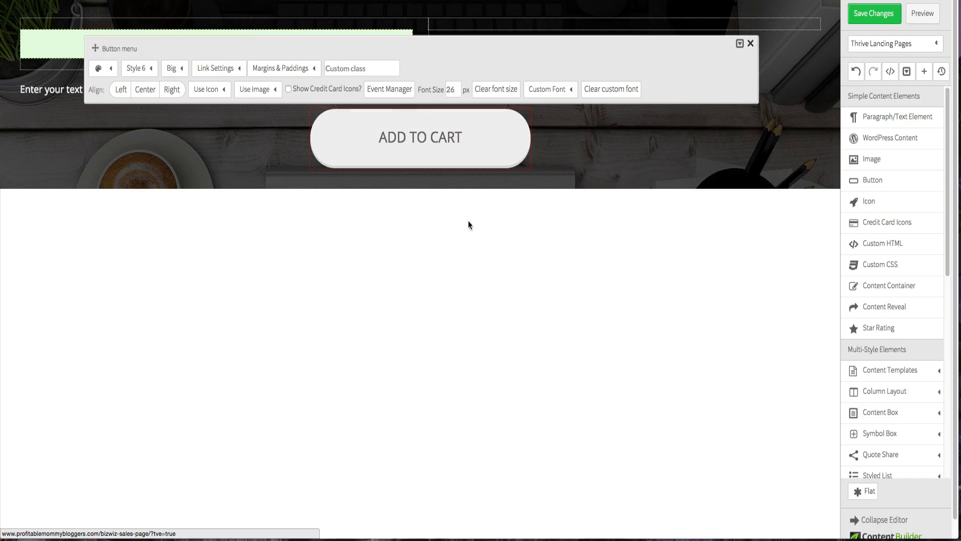
{"action": "left_click", "coordinate": [409, 224]}
{"action": "left_click", "coordinate": [527, 115]}
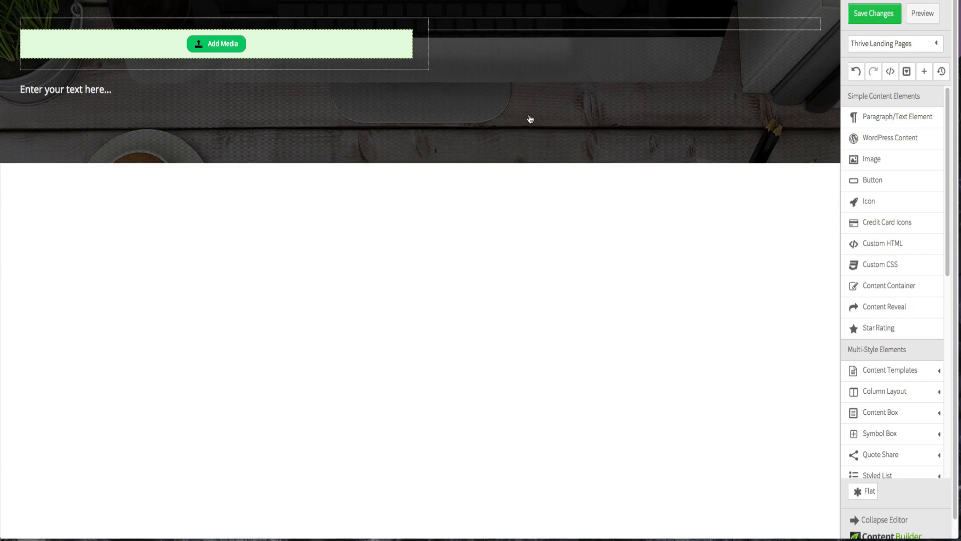
- Add an Image element below the header text, inside the header section
{"action": "left_click_drag", "start_coordinate": [871, 160], "coordinate": [474, 111]}
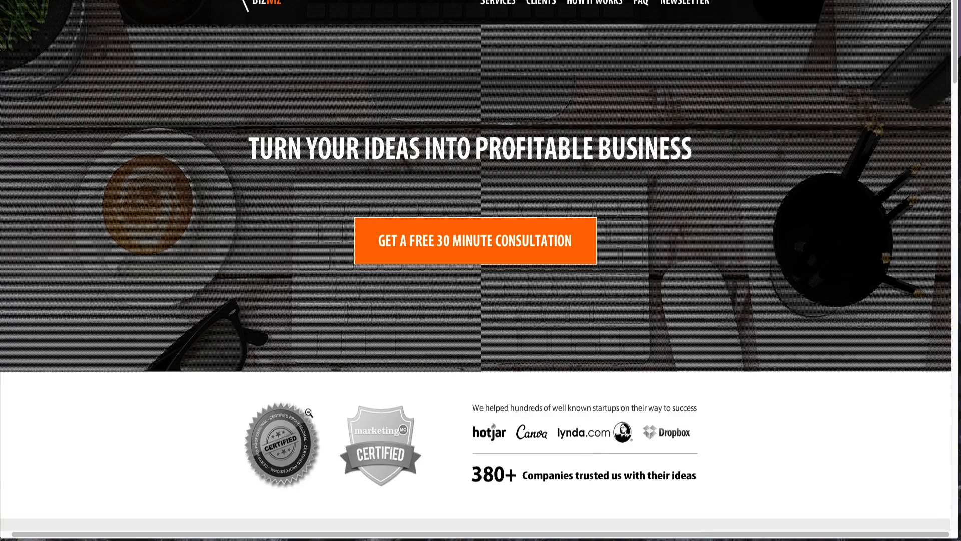
{"action": "scroll", "coordinate": [310, 412], "scroll_direction": "down", "scroll_amount": 1}
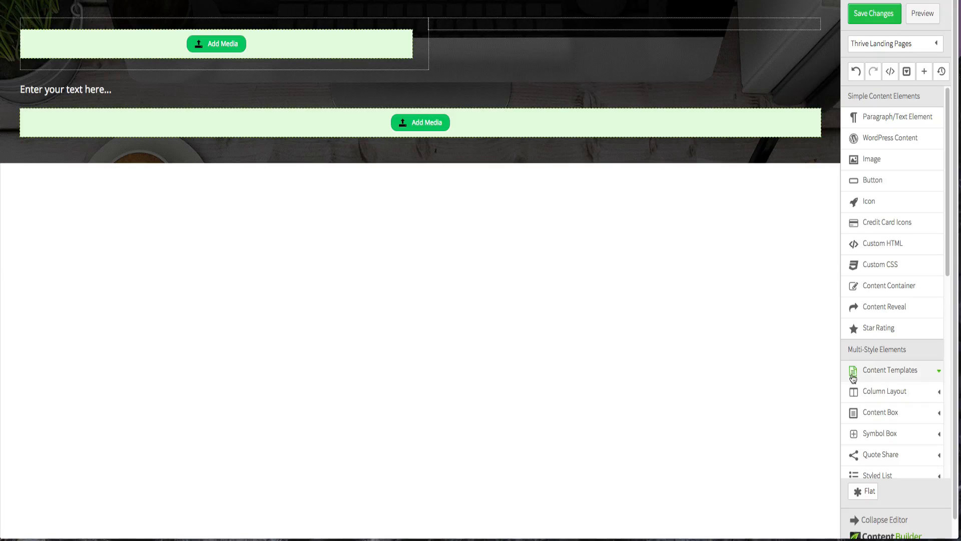
- Add a two-column 1/2 layout below the header section
{"action": "left_click", "coordinate": [868, 393]}
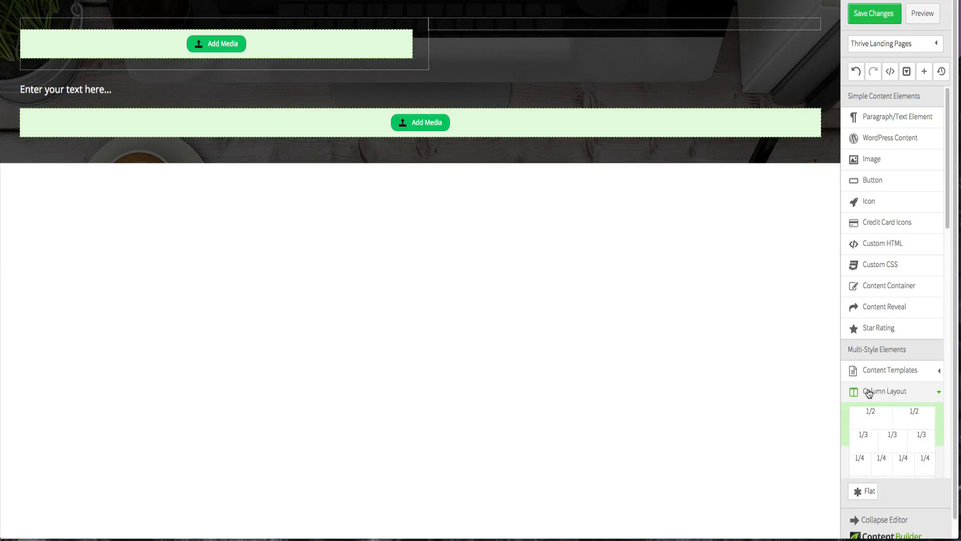
{"action": "left_click_drag", "start_coordinate": [870, 413], "coordinate": [494, 245]}
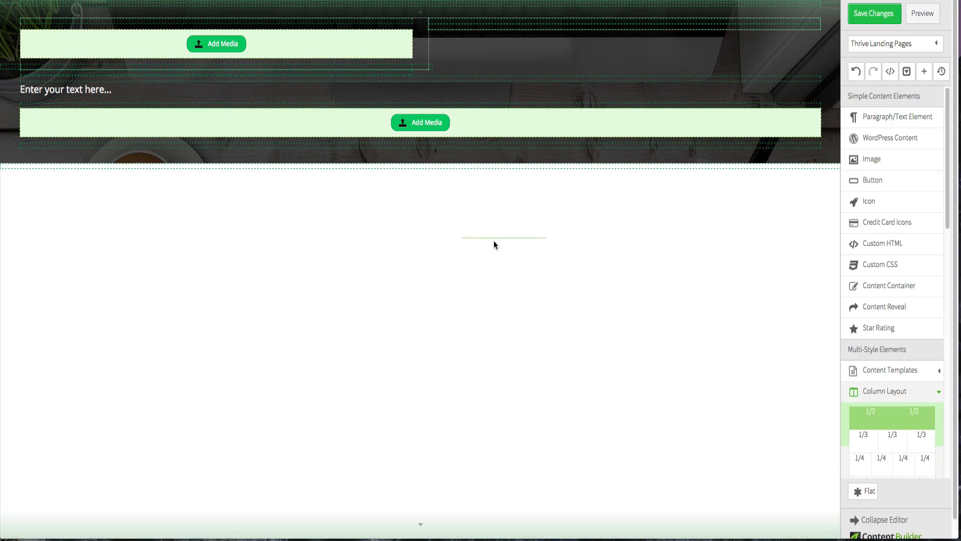
{"action": "left_click_drag", "start_coordinate": [456, 184], "coordinate": [454, 172]}
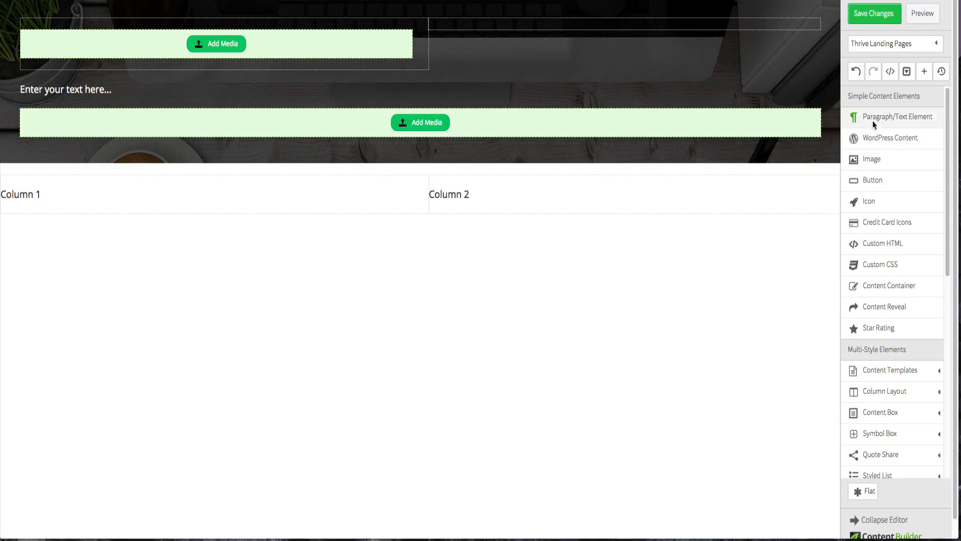
- Add a Paragraph/Text element to the second column and delete its Column 2 placeholder text
{"action": "left_click_drag", "start_coordinate": [871, 116], "coordinate": [665, 194]}
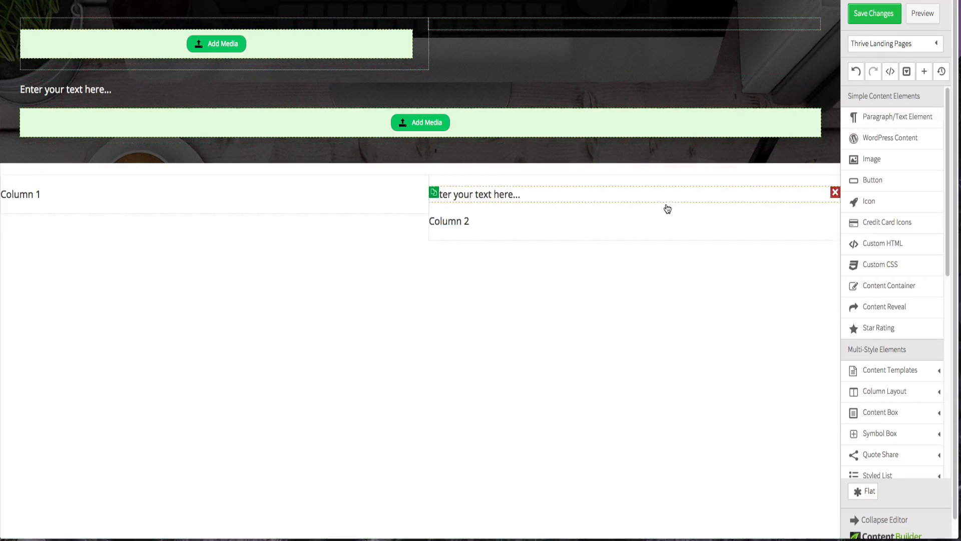
{"action": "mouse_move", "coordinate": [453, 227]}
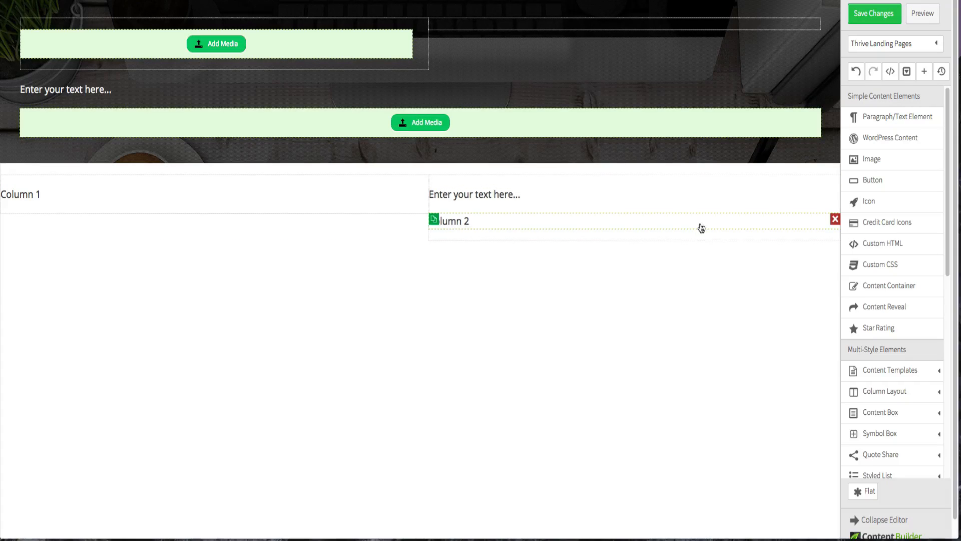
{"action": "left_click", "coordinate": [835, 220]}
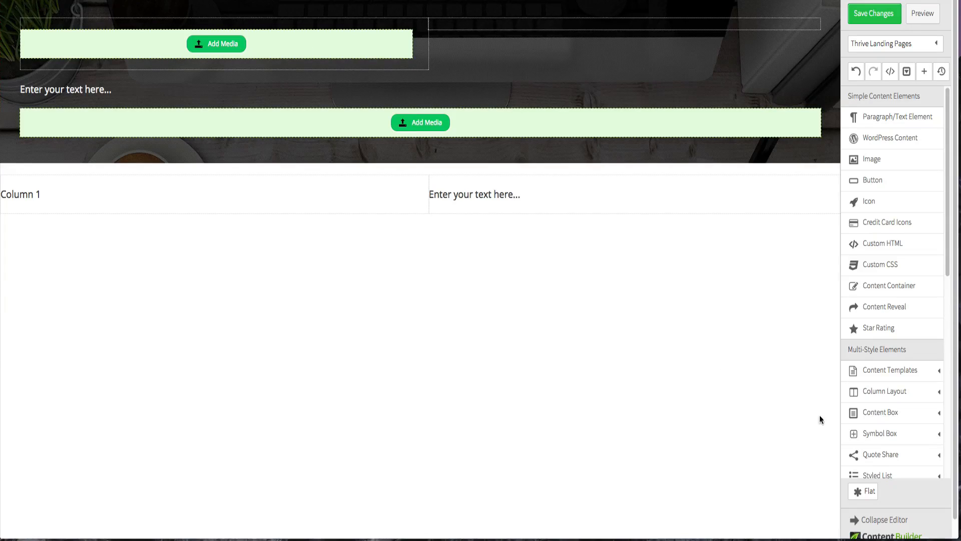
- Insert a four-column 1/4 layout below the text in the second column
{"action": "left_click", "coordinate": [924, 395]}
{"action": "scroll", "coordinate": [917, 395], "scroll_direction": "down", "scroll_amount": 1}
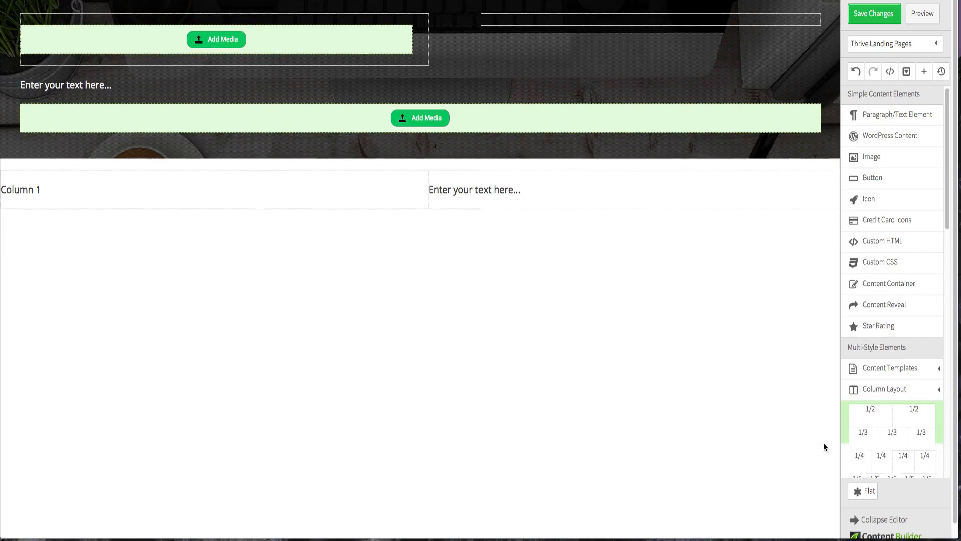
{"action": "scroll", "coordinate": [899, 391], "scroll_direction": "down", "scroll_amount": 2}
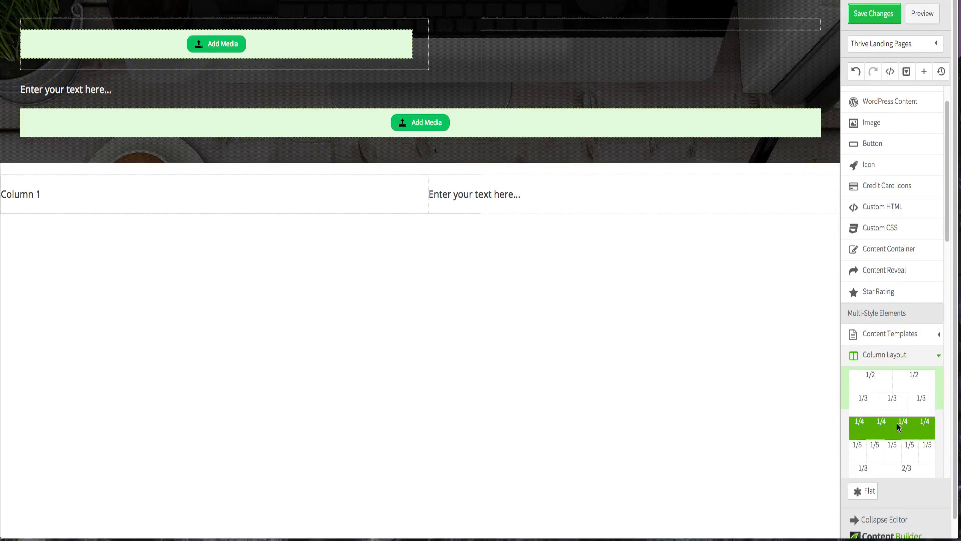
{"action": "left_click_drag", "start_coordinate": [897, 422], "coordinate": [867, 406]}
{"action": "left_click_drag", "start_coordinate": [608, 265], "coordinate": [610, 217]}
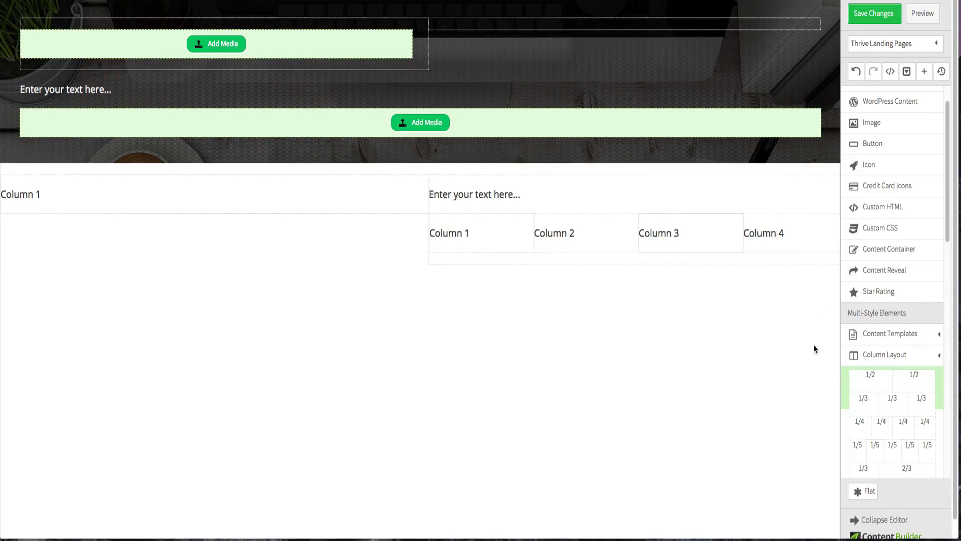
- Add a Style 1 Divider below the four-column row in the second column
{"action": "scroll", "coordinate": [860, 295], "scroll_direction": "down", "scroll_amount": 1}
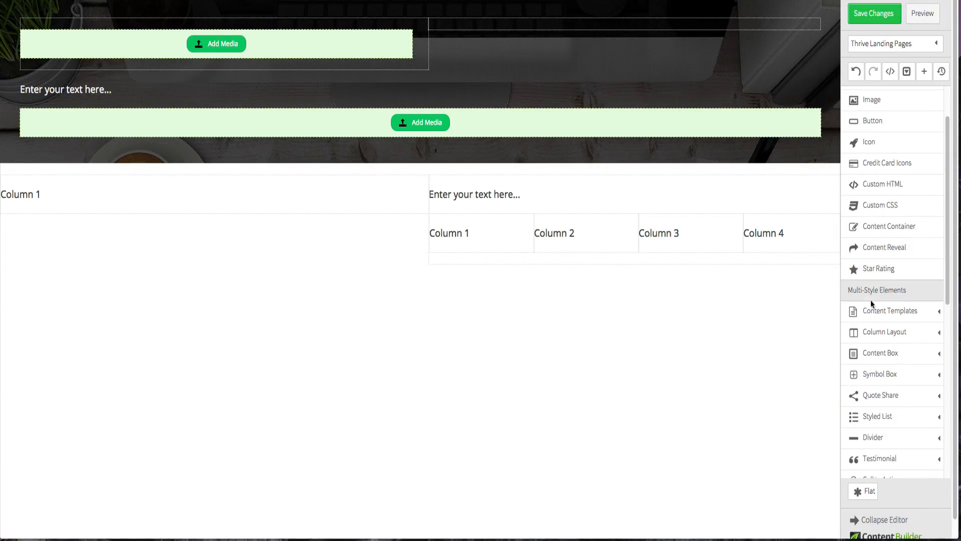
{"action": "mouse_move", "coordinate": [899, 446]}
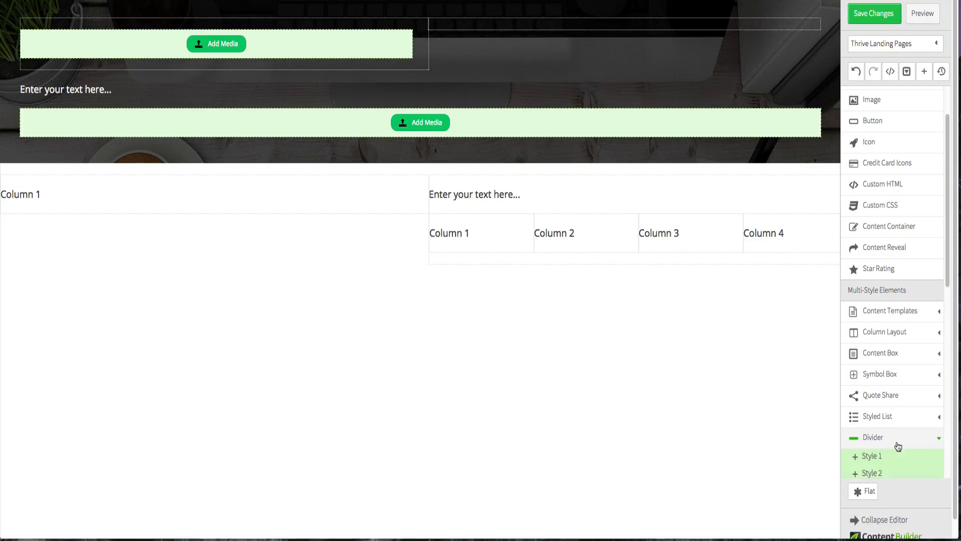
{"action": "scroll", "coordinate": [897, 446], "scroll_direction": "down", "scroll_amount": 3}
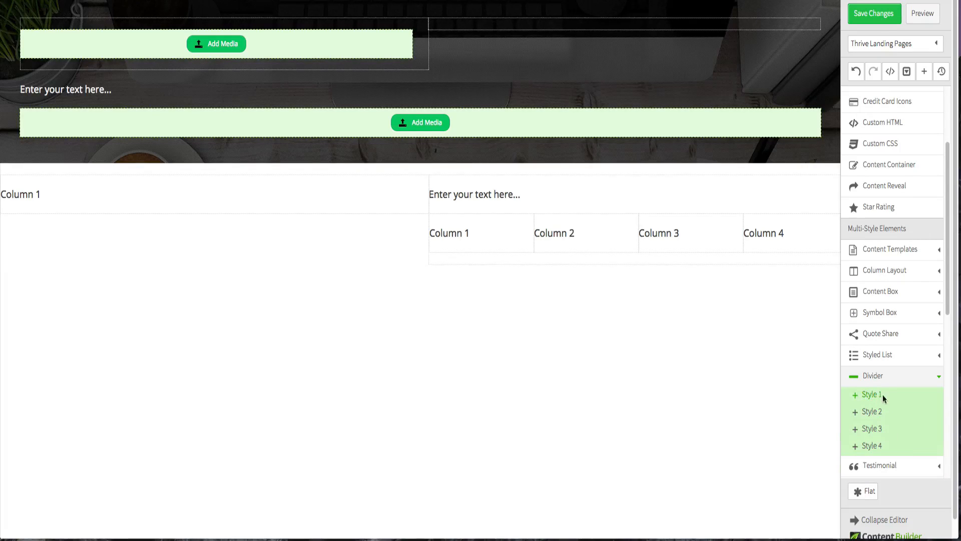
{"action": "left_click_drag", "start_coordinate": [883, 398], "coordinate": [658, 280]}
{"action": "left_click_drag", "start_coordinate": [615, 264], "coordinate": [612, 260]}
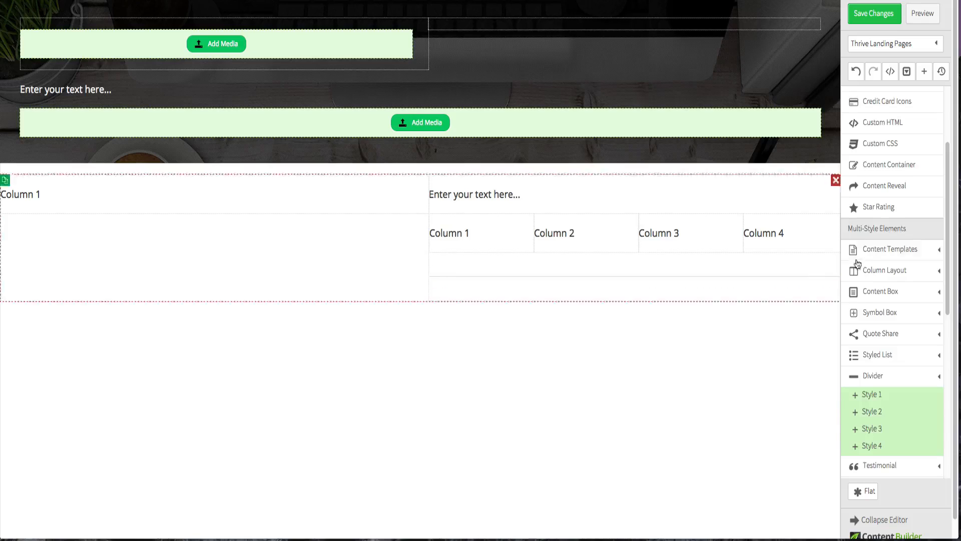
- Undo the last layout change
{"action": "scroll", "coordinate": [881, 225], "scroll_direction": "up", "scroll_amount": 3}
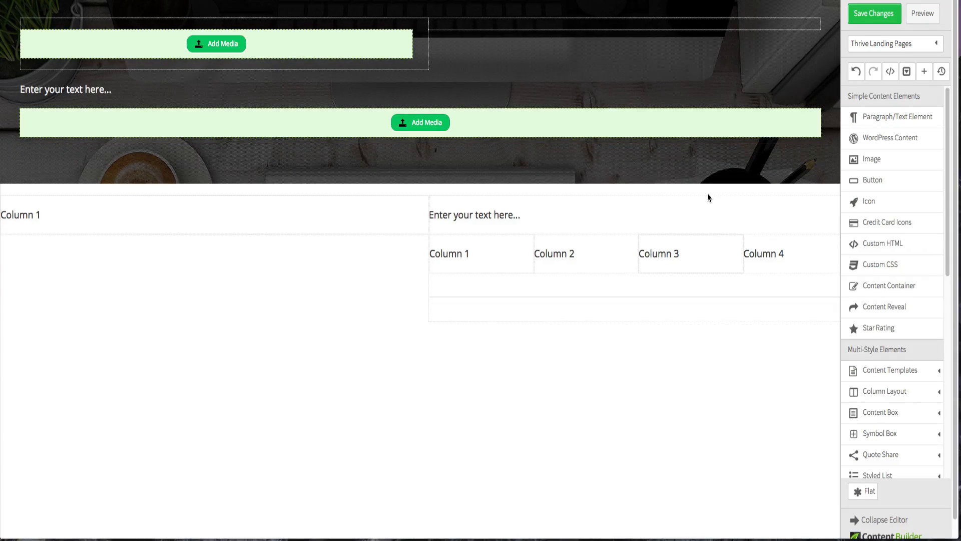
{"action": "scroll", "coordinate": [665, 230], "scroll_direction": "down", "scroll_amount": 1}
{"action": "scroll", "coordinate": [665, 230], "scroll_direction": "up", "scroll_amount": 1}
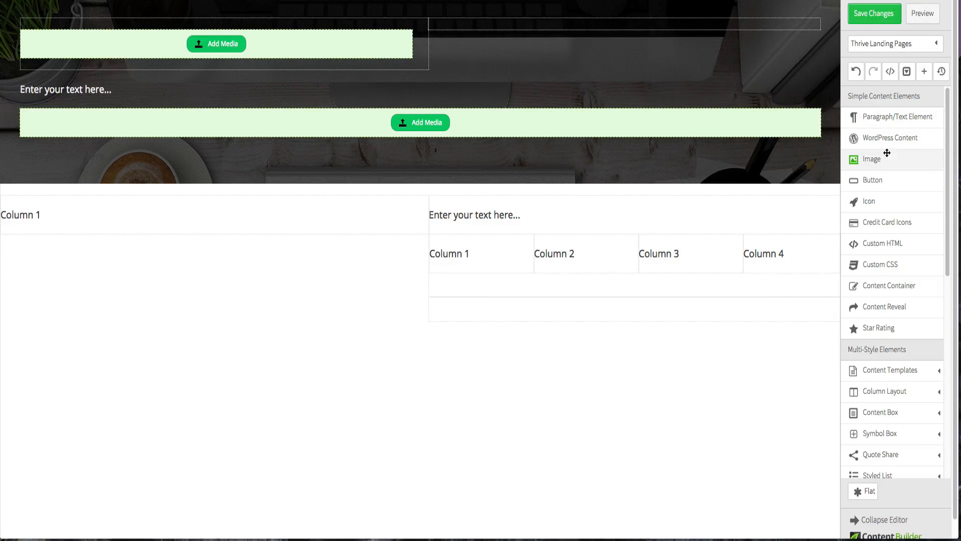
{"action": "left_click", "coordinate": [856, 72]}
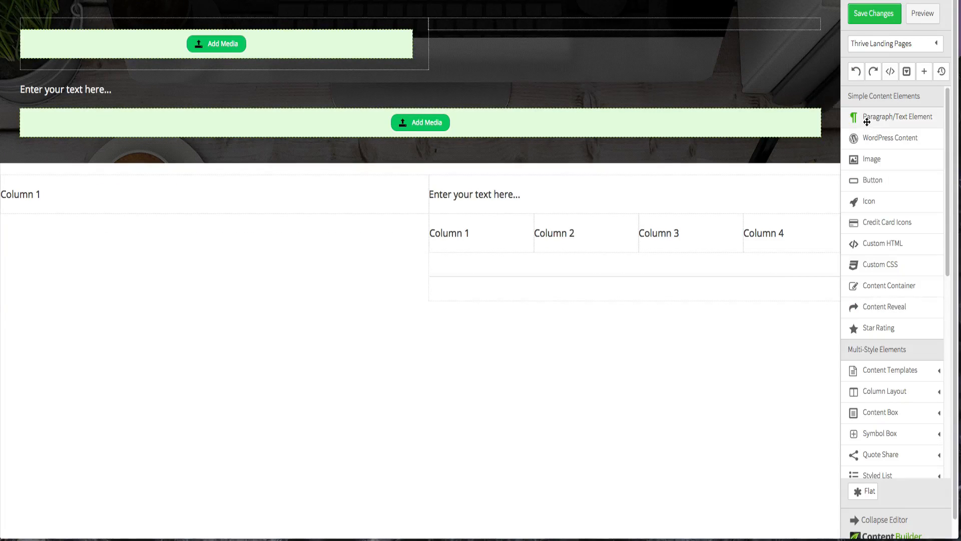
- Add a Paragraph/Text element below the divider in the second column
{"action": "left_click_drag", "start_coordinate": [874, 118], "coordinate": [613, 296]}
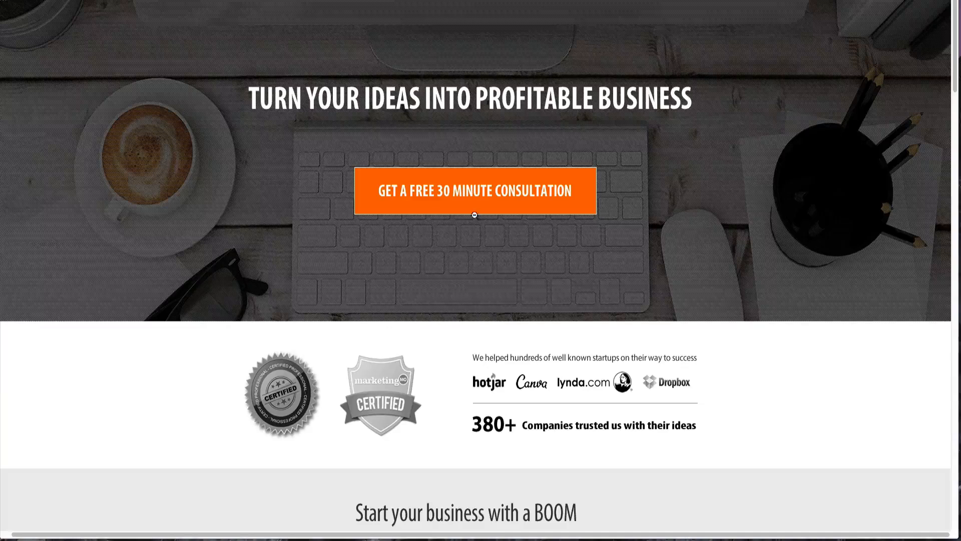
- Examine the reference BizWiz page's hero, logos and feature sections
{"action": "scroll", "coordinate": [400, 155], "scroll_direction": "up", "scroll_amount": 1}
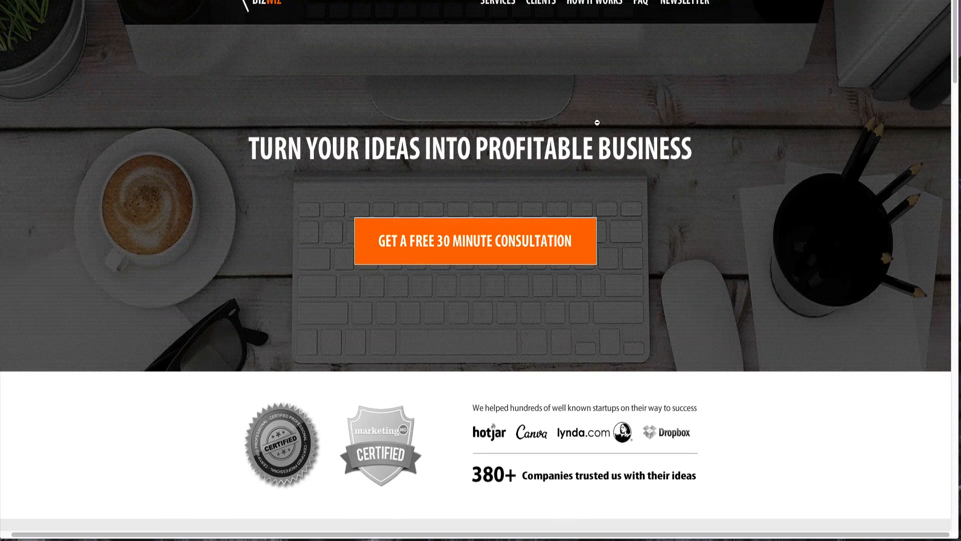
{"action": "scroll", "coordinate": [594, 140], "scroll_direction": "down", "scroll_amount": 1}
{"action": "scroll", "coordinate": [594, 140], "scroll_direction": "down", "scroll_amount": 1}
{"action": "scroll", "coordinate": [514, 207], "scroll_direction": "down", "scroll_amount": 5}
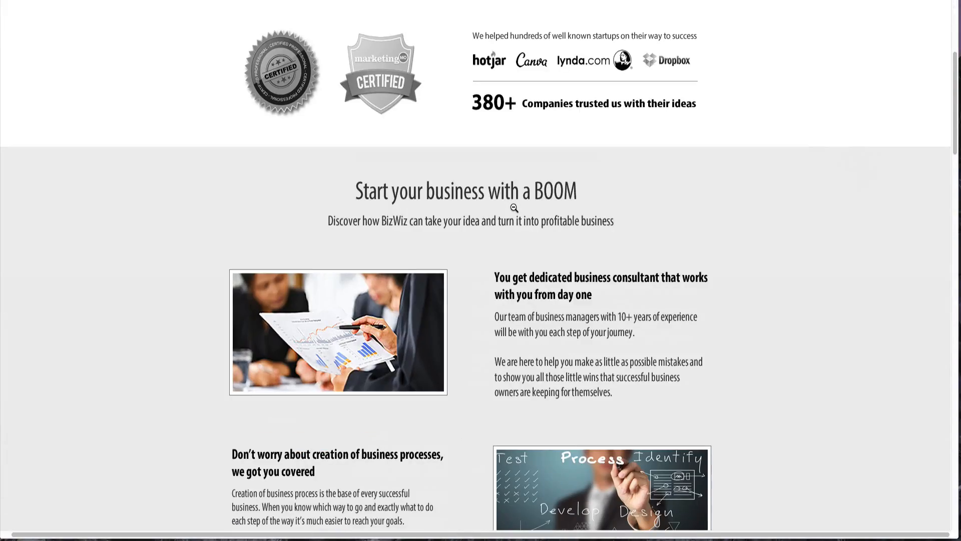
{"action": "scroll", "coordinate": [462, 268], "scroll_direction": "down", "scroll_amount": 4}
{"action": "scroll", "coordinate": [533, 283], "scroll_direction": "up", "scroll_amount": 1}
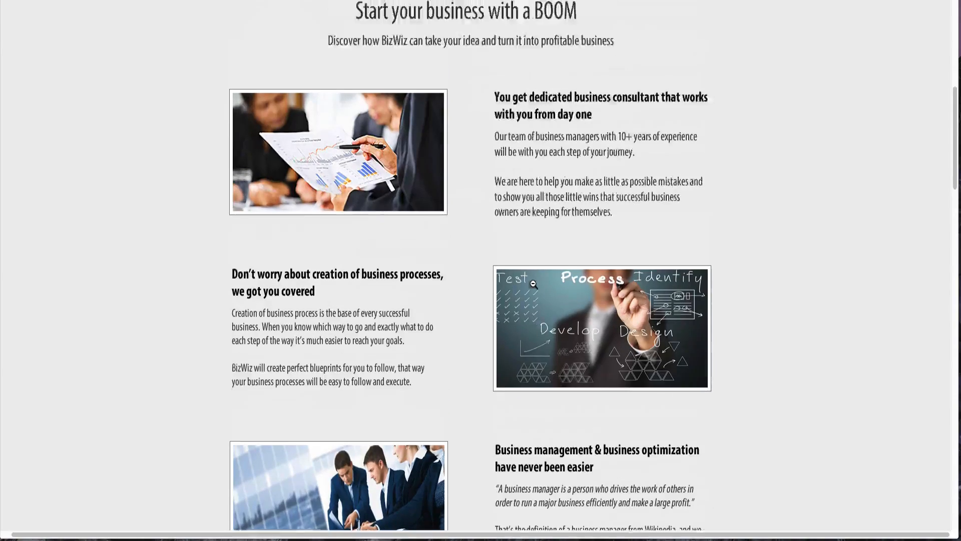
{"action": "scroll", "coordinate": [533, 283], "scroll_direction": "up", "scroll_amount": 1}
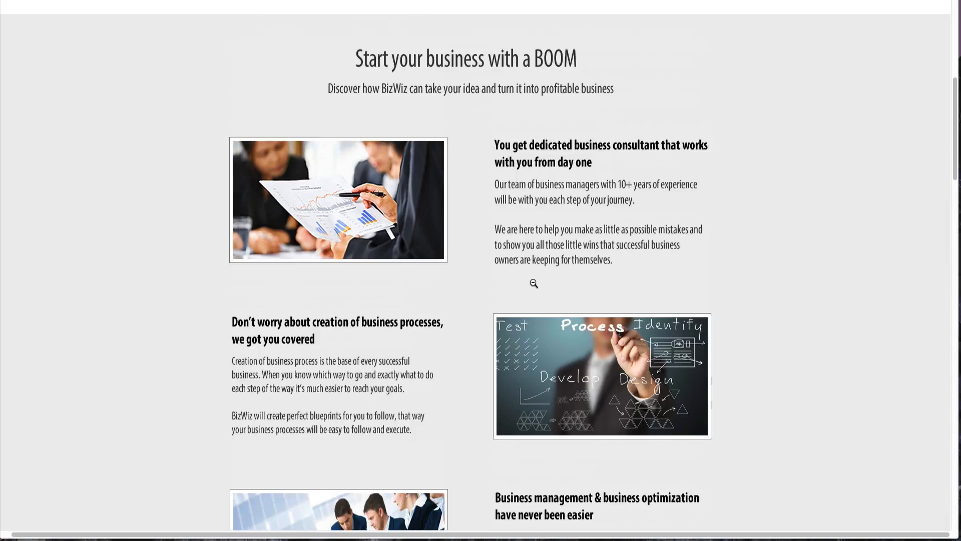
{"action": "scroll", "coordinate": [534, 283], "scroll_direction": "up", "scroll_amount": 1}
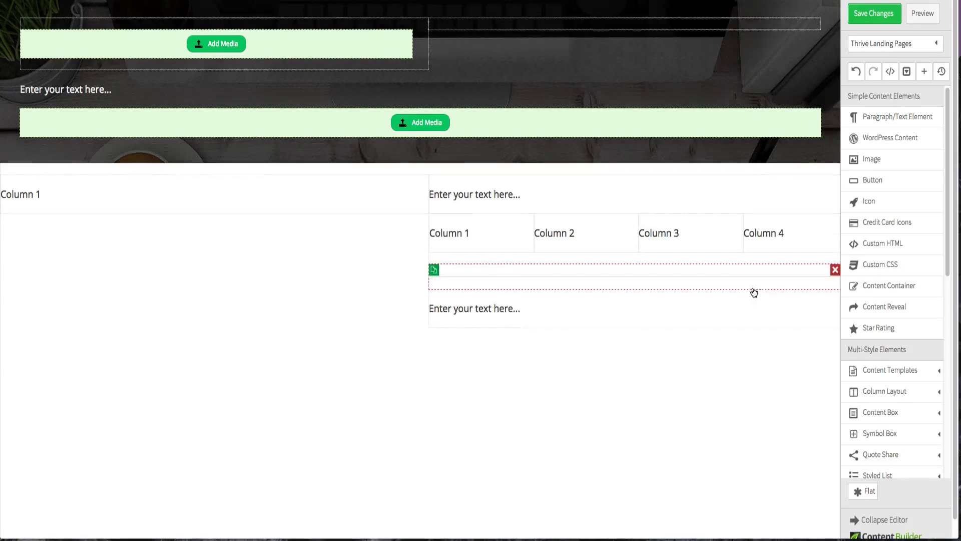
- Add a Page Section below the two-column row
{"action": "scroll", "coordinate": [753, 290], "scroll_direction": "down", "scroll_amount": 1}
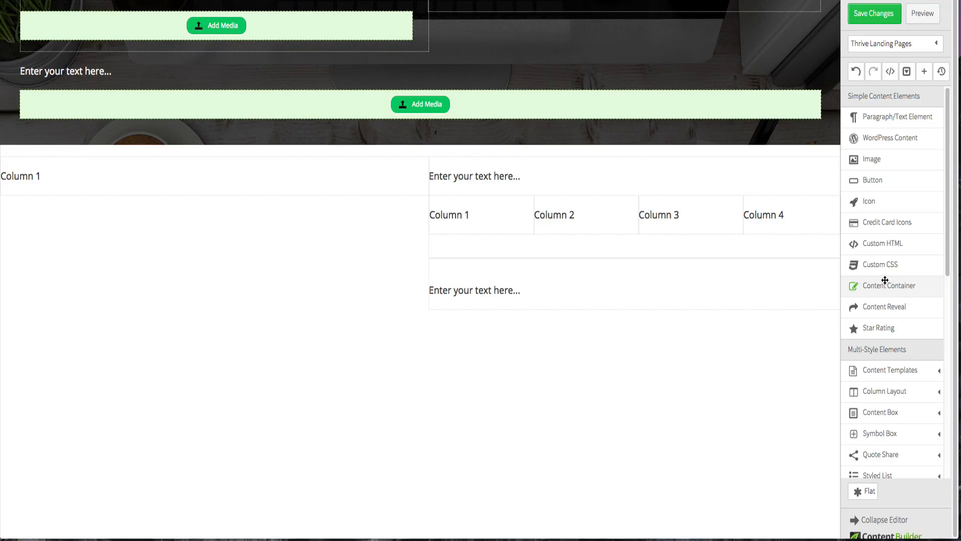
{"action": "scroll", "coordinate": [885, 280], "scroll_direction": "down", "scroll_amount": 8}
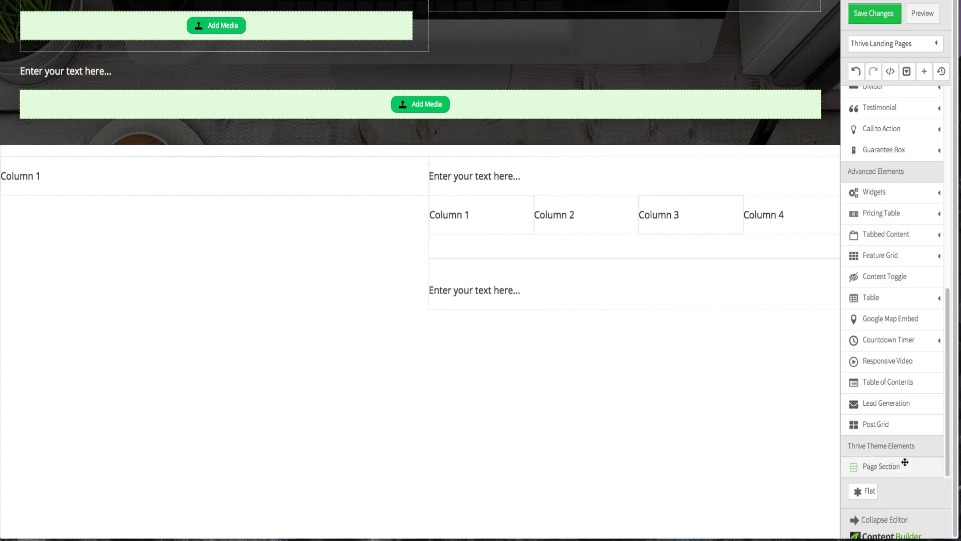
{"action": "left_click_drag", "start_coordinate": [906, 462], "coordinate": [552, 324]}
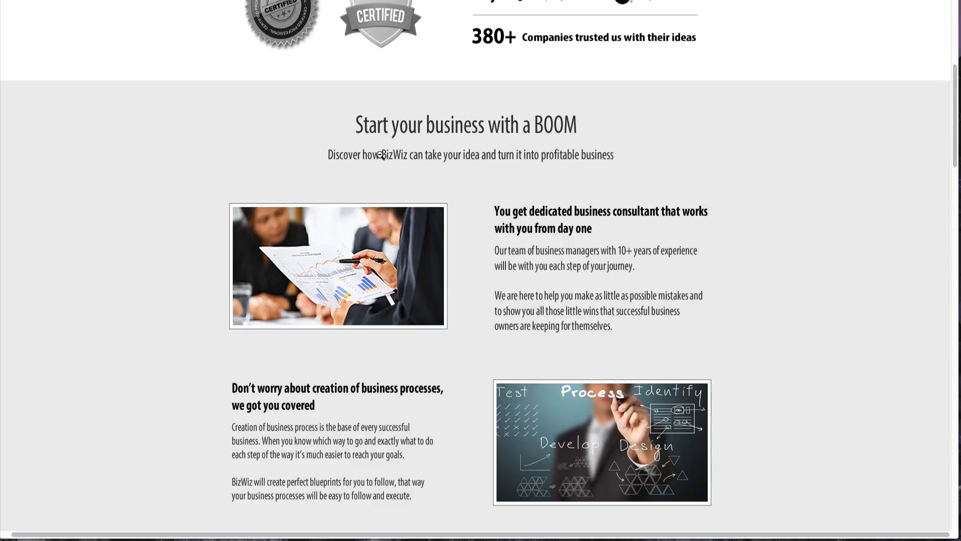
- Add a Paragraph/Text element inside the new page section, below its placeholder text
{"action": "scroll", "coordinate": [381, 156], "scroll_direction": "up", "scroll_amount": 1}
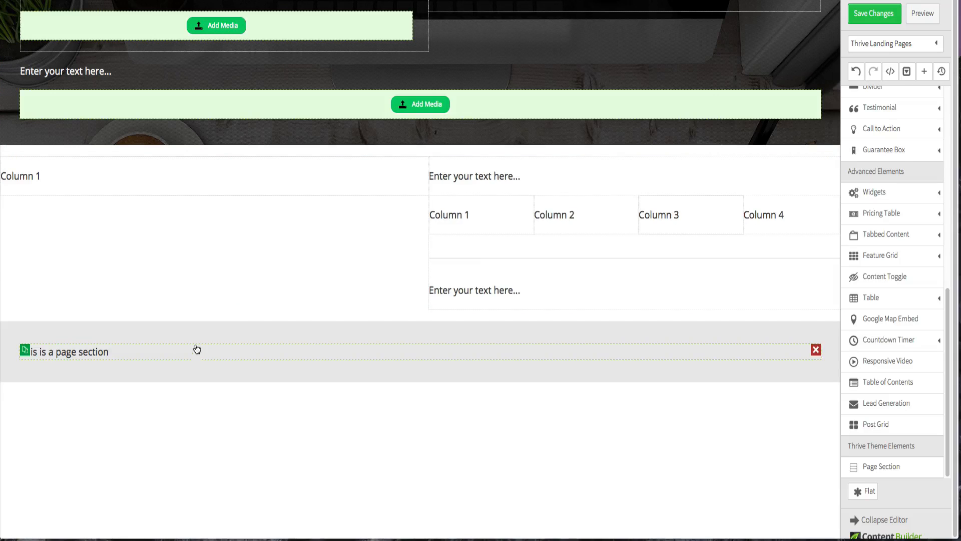
{"action": "left_click", "coordinate": [84, 353]}
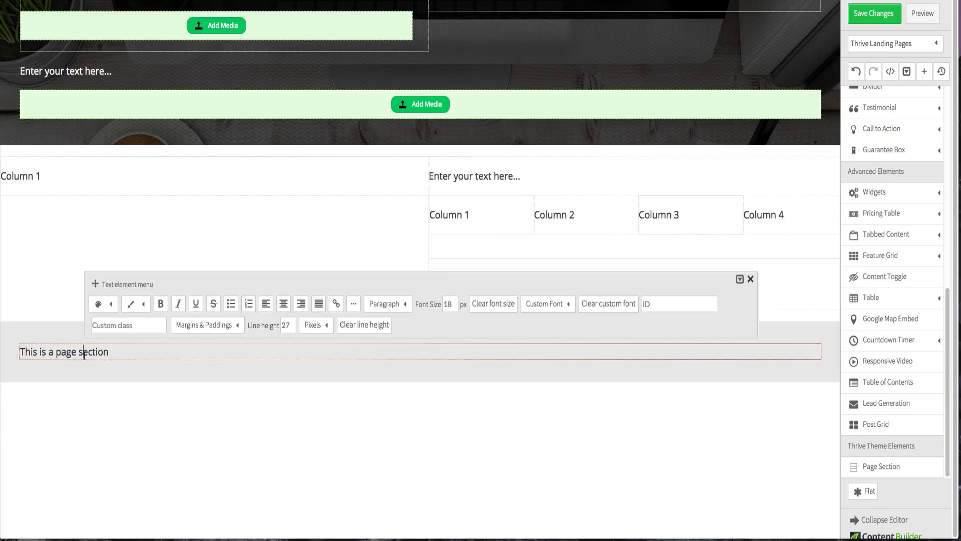
{"action": "left_click", "coordinate": [102, 497]}
{"action": "scroll", "coordinate": [880, 152], "scroll_direction": "up", "scroll_amount": 3}
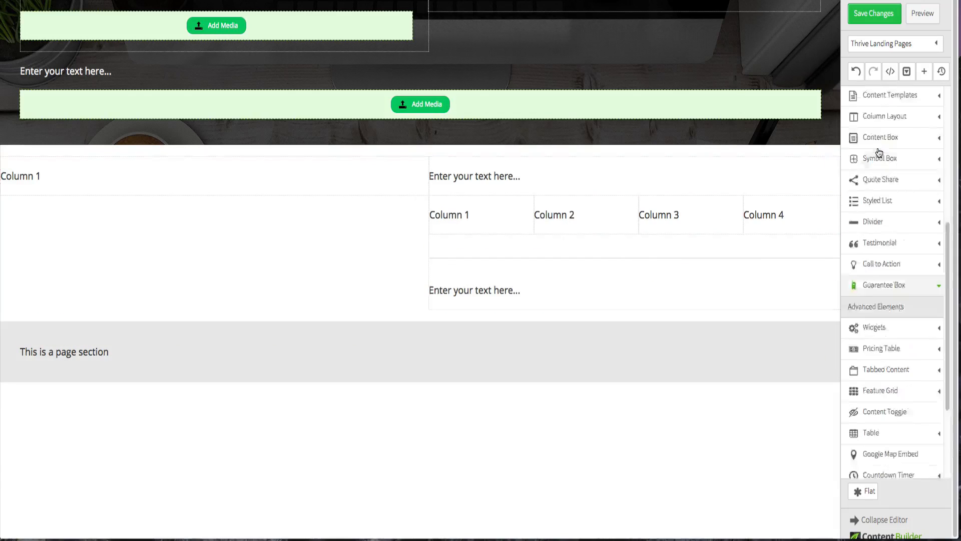
{"action": "scroll", "coordinate": [879, 150], "scroll_direction": "up", "scroll_amount": 5}
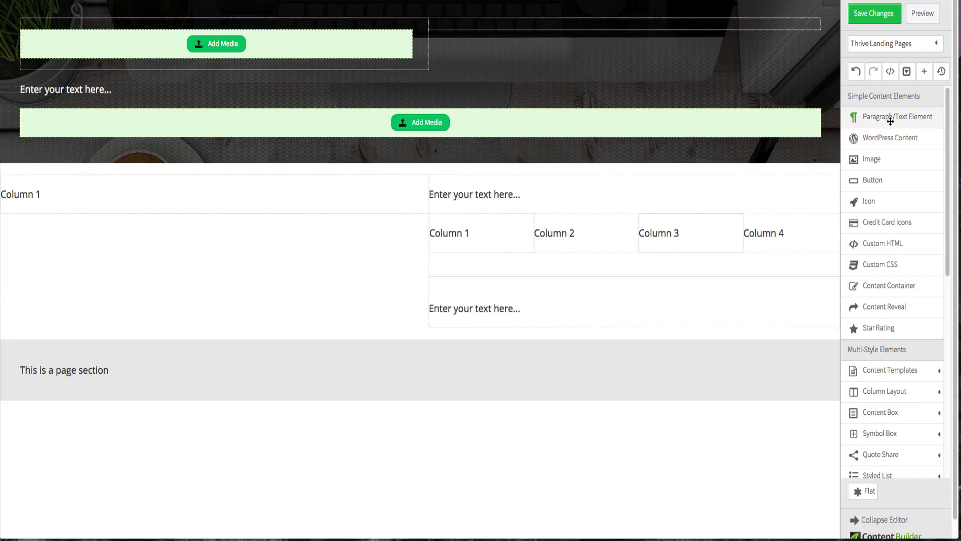
{"action": "left_click_drag", "start_coordinate": [889, 119], "coordinate": [471, 388]}
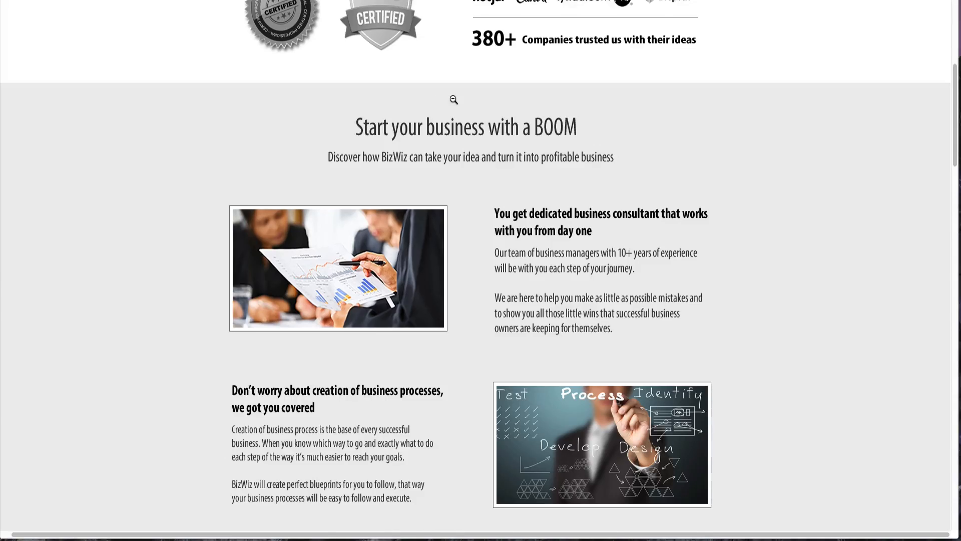
- Add a 1/2 + 1/2 Column Layout below the text element in the page section
{"action": "scroll", "coordinate": [453, 99], "scroll_direction": "down", "scroll_amount": 5}
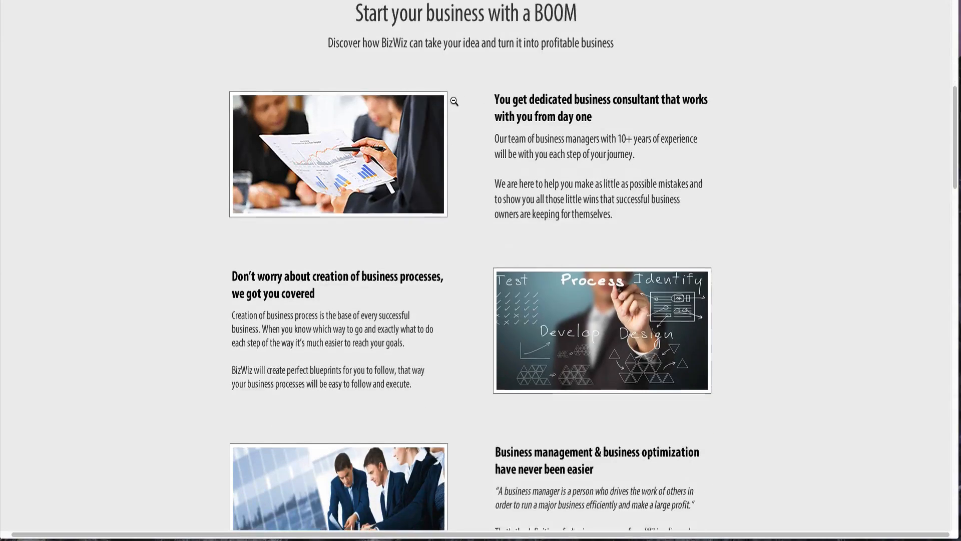
{"action": "scroll", "coordinate": [471, 106], "scroll_direction": "up", "scroll_amount": 1}
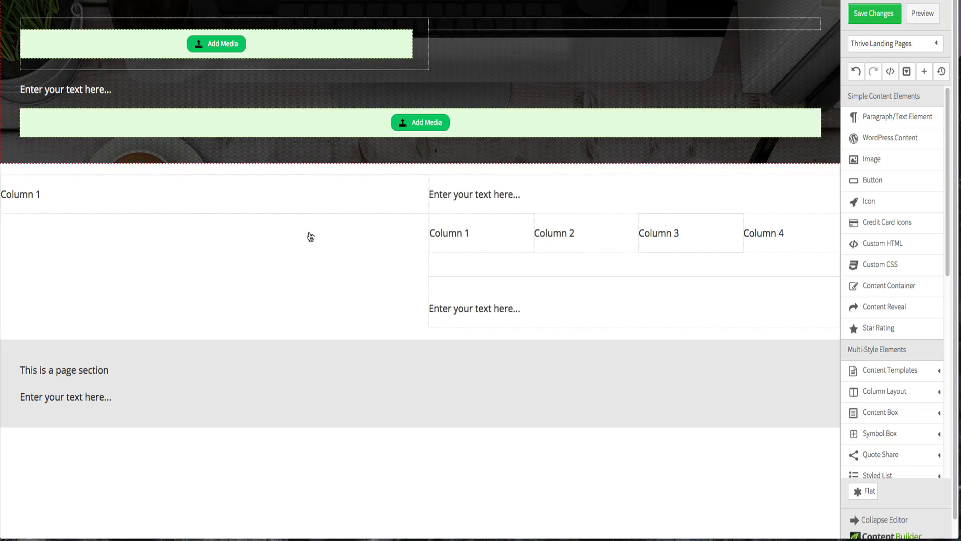
{"action": "scroll", "coordinate": [871, 315], "scroll_direction": "down", "scroll_amount": 1}
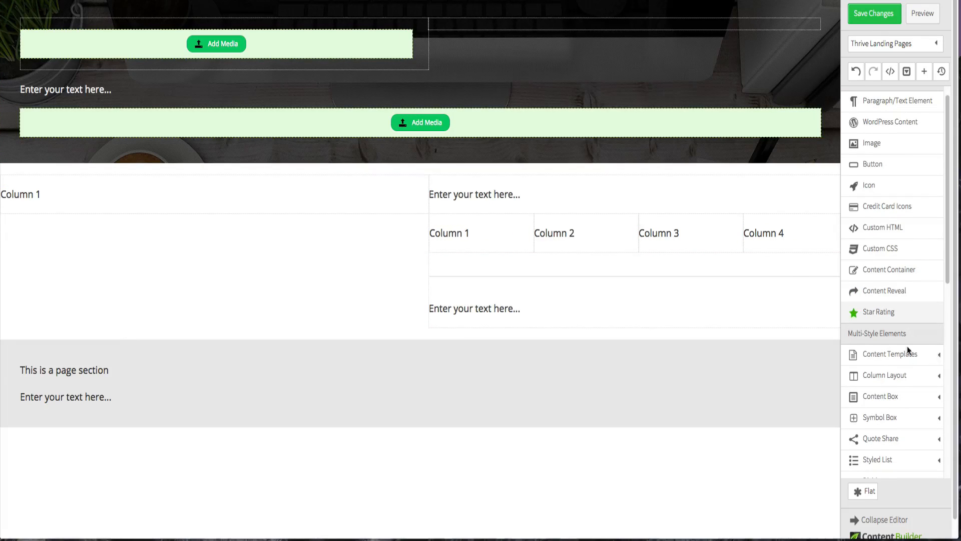
{"action": "left_click", "coordinate": [897, 377]}
{"action": "scroll", "coordinate": [899, 373], "scroll_direction": "down", "scroll_amount": 2}
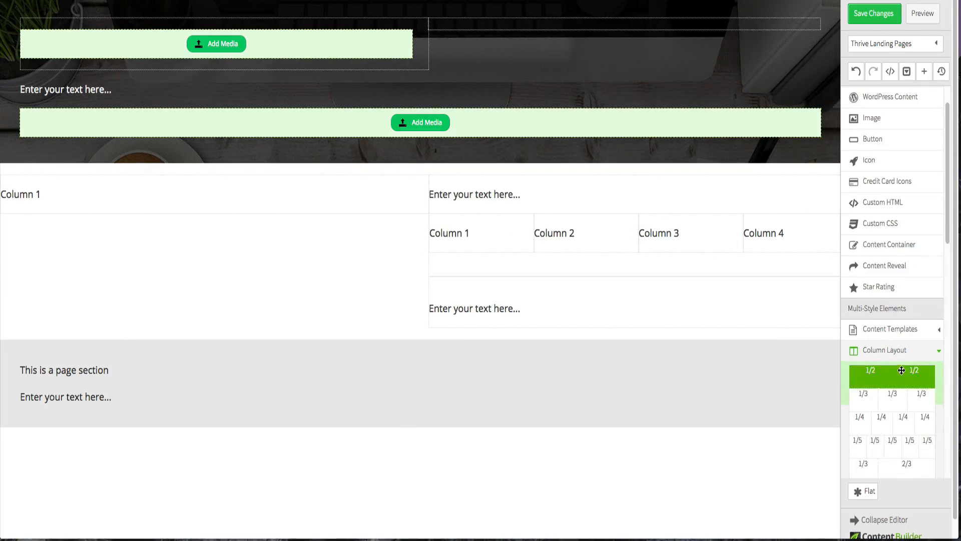
{"action": "left_click_drag", "start_coordinate": [911, 376], "coordinate": [499, 418]}
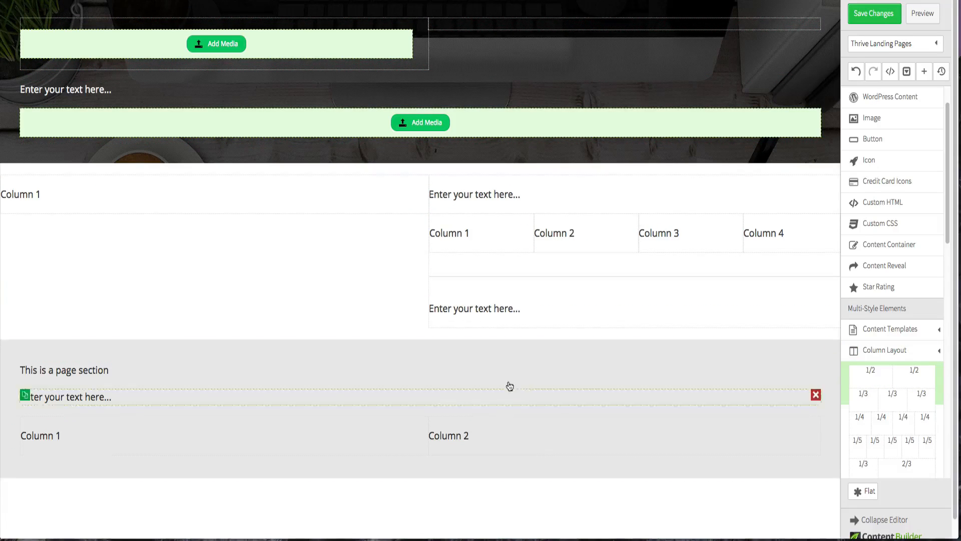
- Duplicate the two-column row twice to make three rows
{"action": "scroll", "coordinate": [569, 294], "scroll_direction": "down", "scroll_amount": 1}
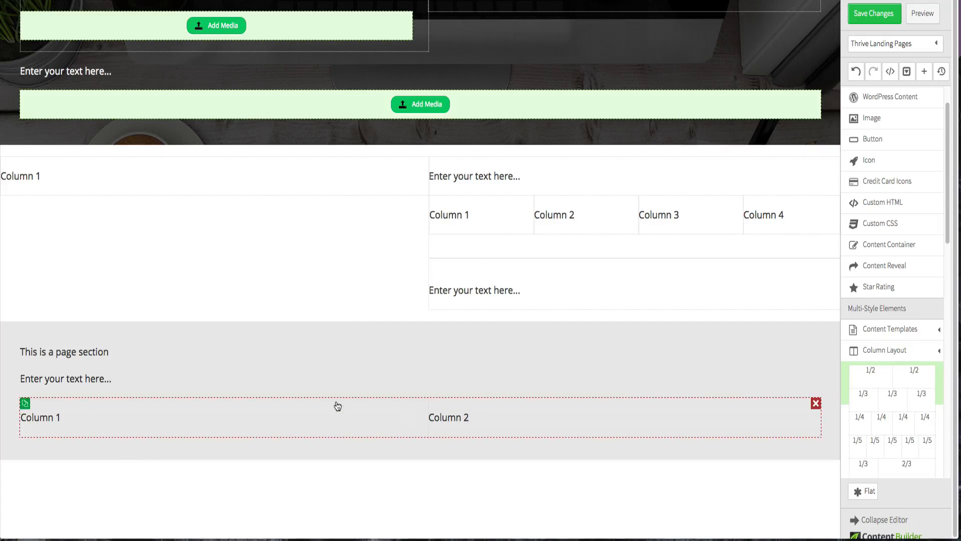
{"action": "left_click", "coordinate": [25, 403]}
{"action": "left_click", "coordinate": [25, 403]}
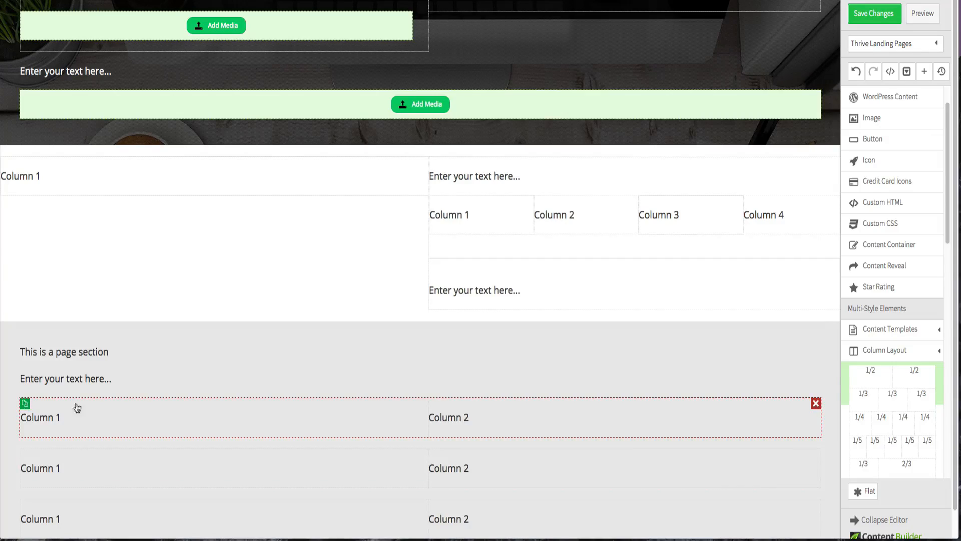
- Examine the reference page's alternating image-and-text rows and the client testimonials section
{"action": "scroll", "coordinate": [100, 407], "scroll_direction": "down", "scroll_amount": 1}
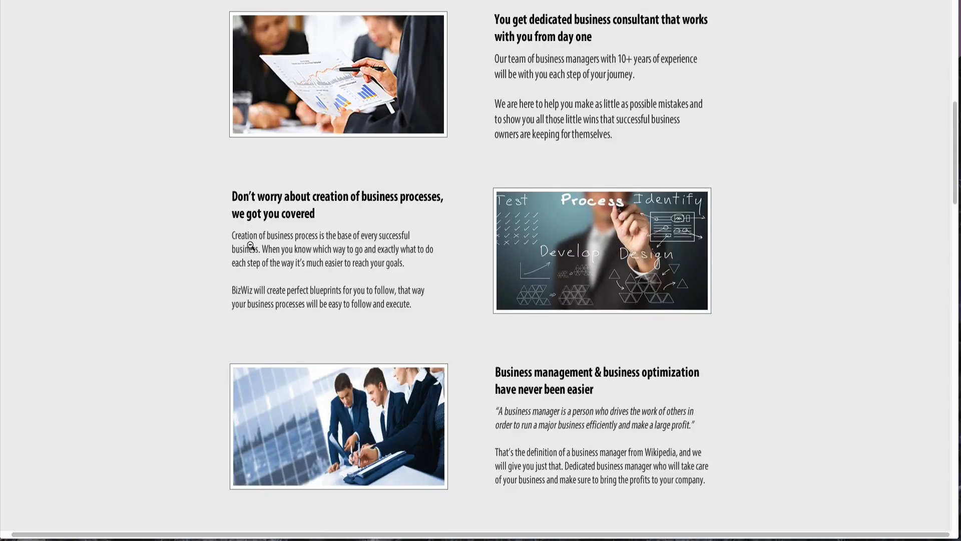
{"action": "scroll", "coordinate": [251, 244], "scroll_direction": "up", "scroll_amount": 2}
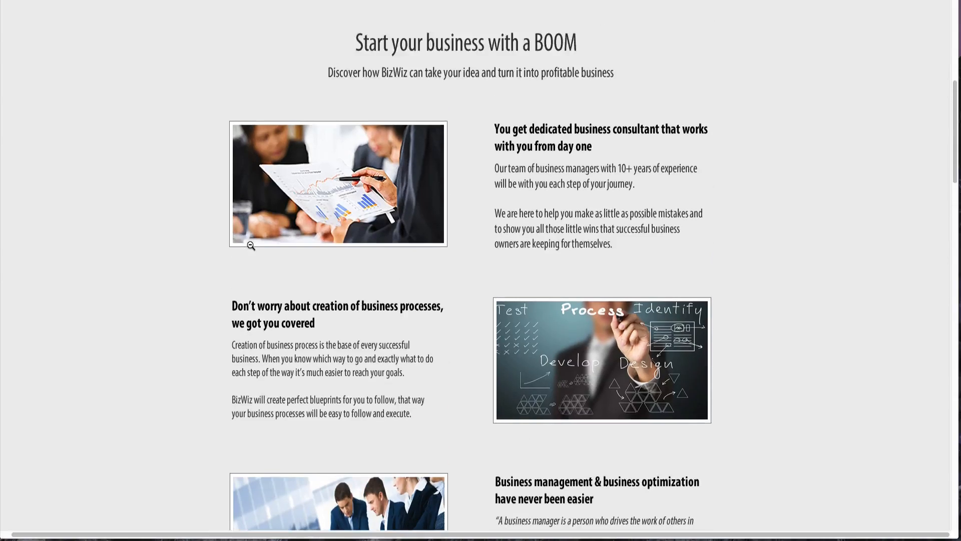
{"action": "scroll", "coordinate": [251, 245], "scroll_direction": "down", "scroll_amount": 2}
{"action": "scroll", "coordinate": [251, 244], "scroll_direction": "down", "scroll_amount": 7}
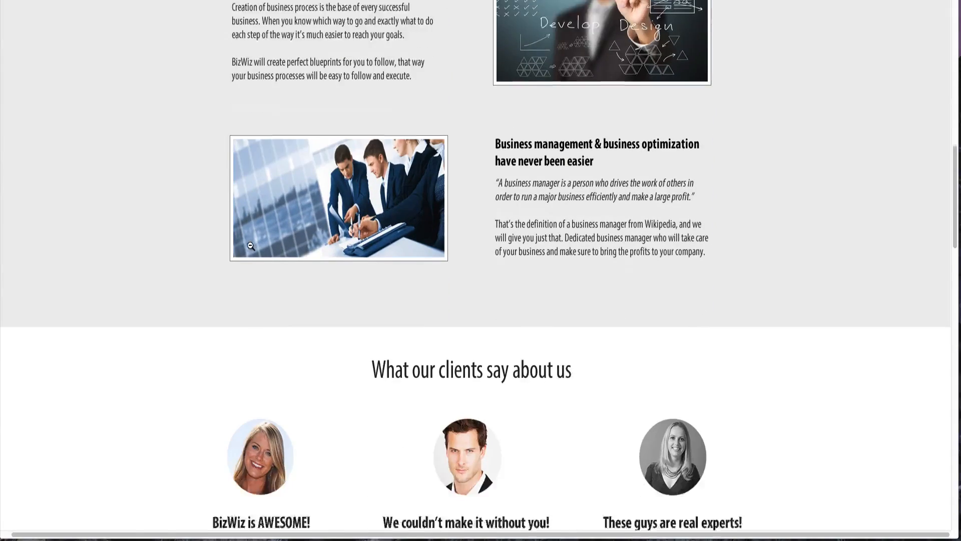
{"action": "scroll", "coordinate": [251, 246], "scroll_direction": "down", "scroll_amount": 3}
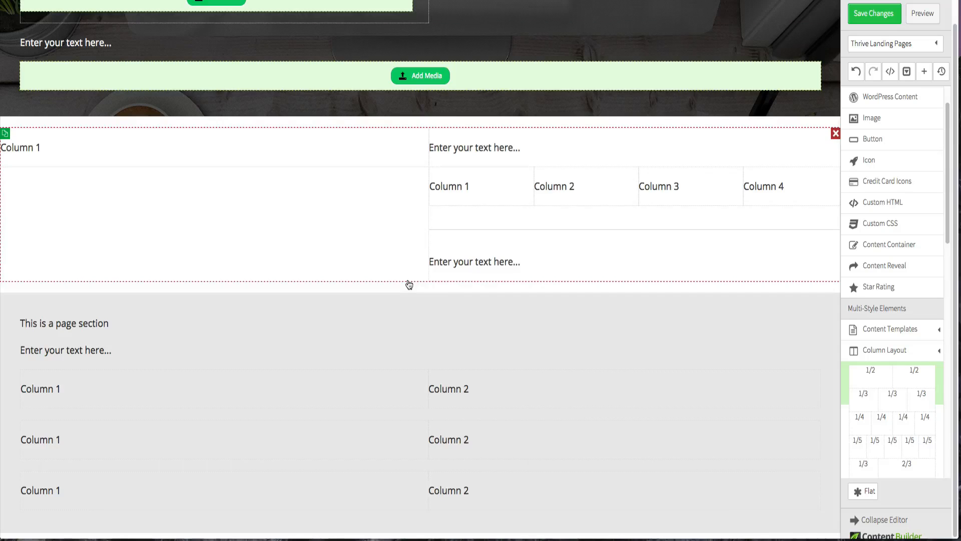
{"action": "scroll", "coordinate": [869, 264], "scroll_direction": "down", "scroll_amount": 10}
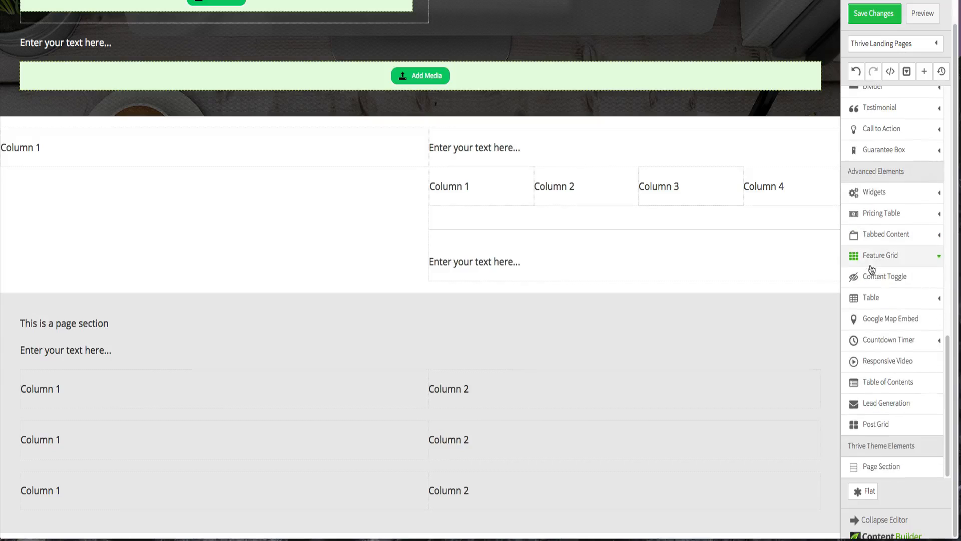
- Insert a Page Section at the top of the page, then undo it
{"action": "left_click", "coordinate": [894, 468]}
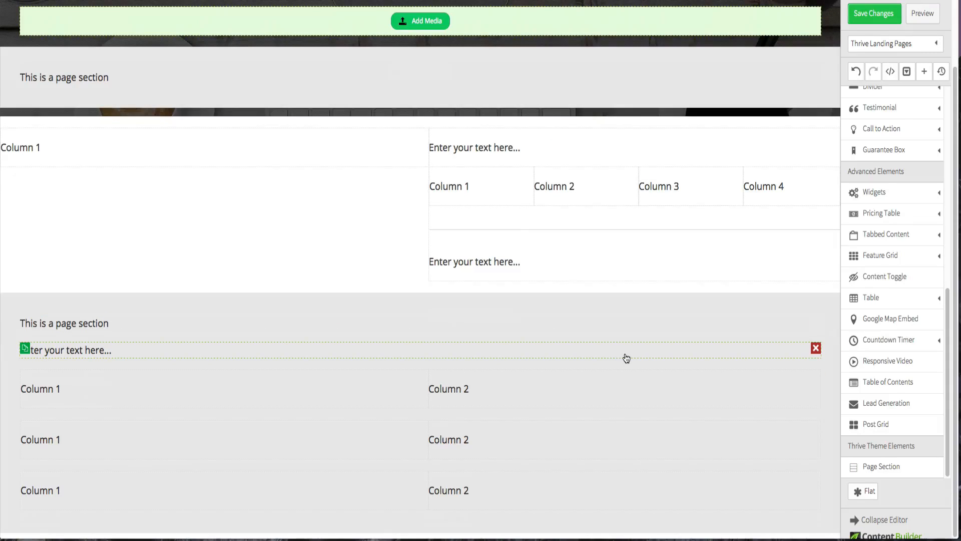
{"action": "scroll", "coordinate": [691, 250], "scroll_direction": "up", "scroll_amount": 1}
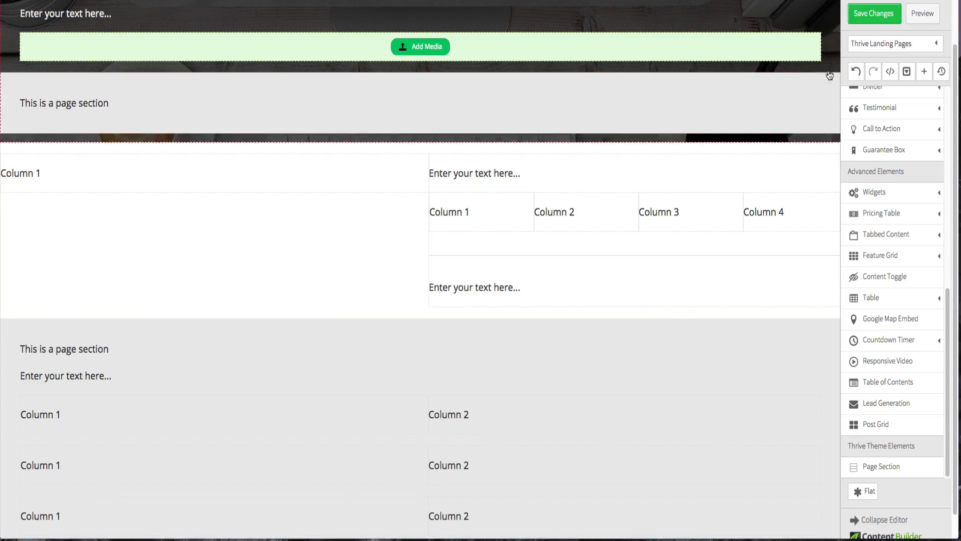
{"action": "left_click", "coordinate": [855, 71]}
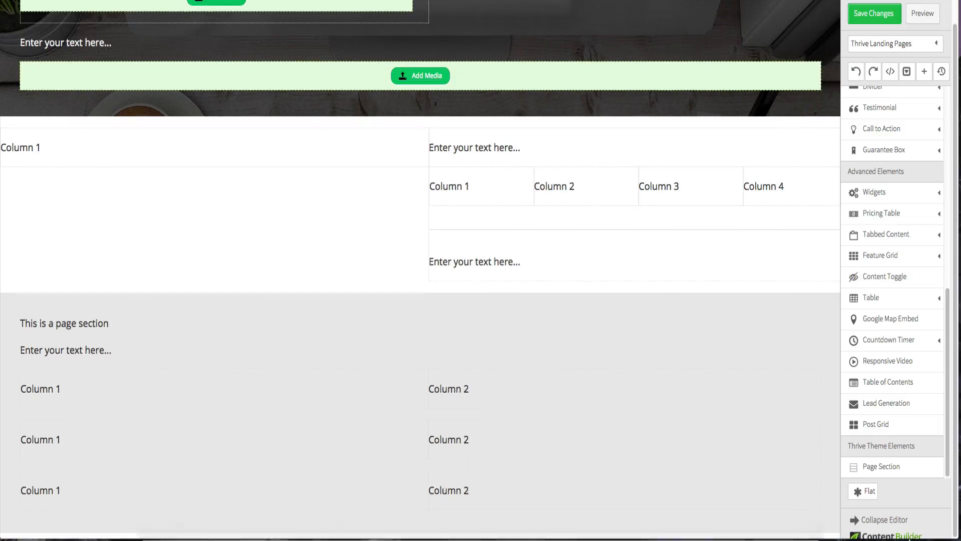
- Add a new Page Section below the gray section and set its background colour to white
{"action": "left_click_drag", "start_coordinate": [891, 467], "coordinate": [740, 533]}
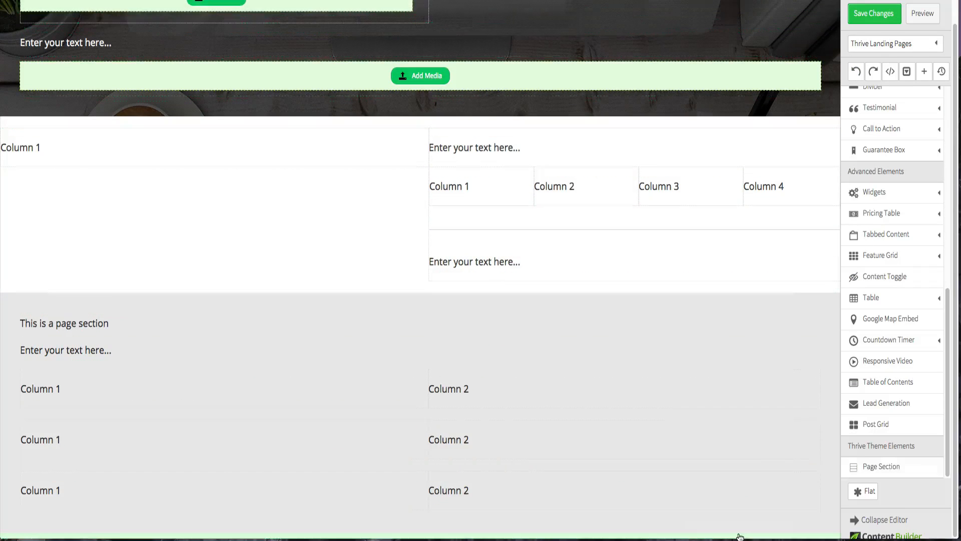
{"action": "scroll", "coordinate": [732, 449], "scroll_direction": "down", "scroll_amount": 2}
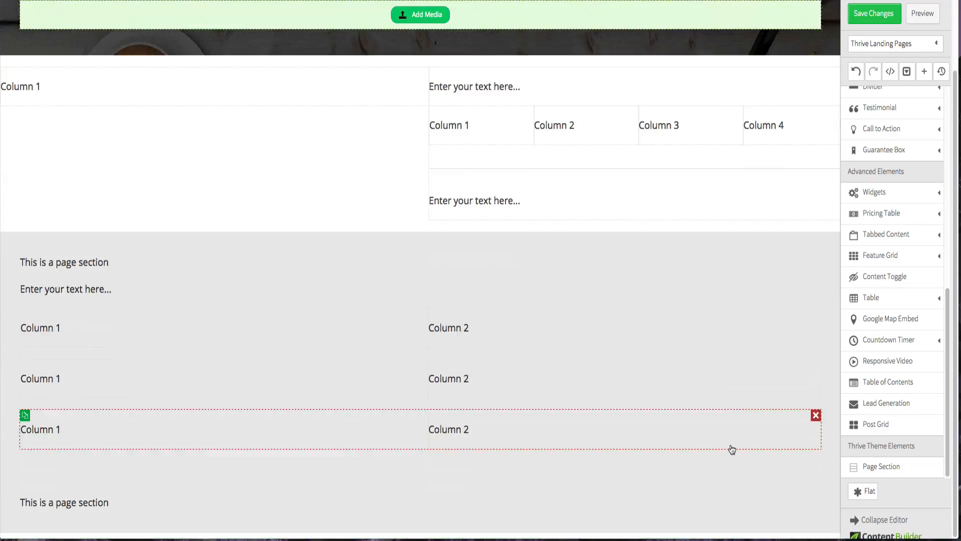
{"action": "left_click", "coordinate": [586, 486]}
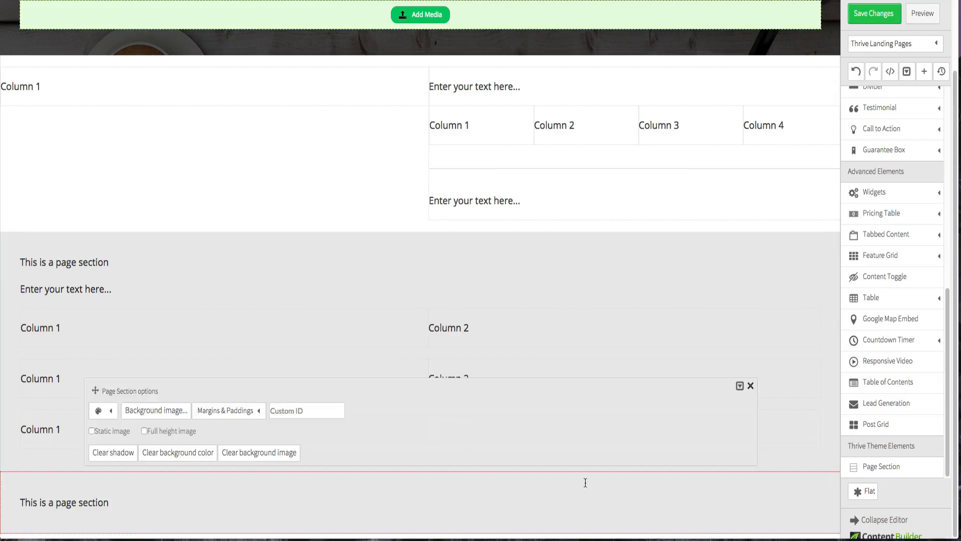
{"action": "left_click", "coordinate": [110, 411]}
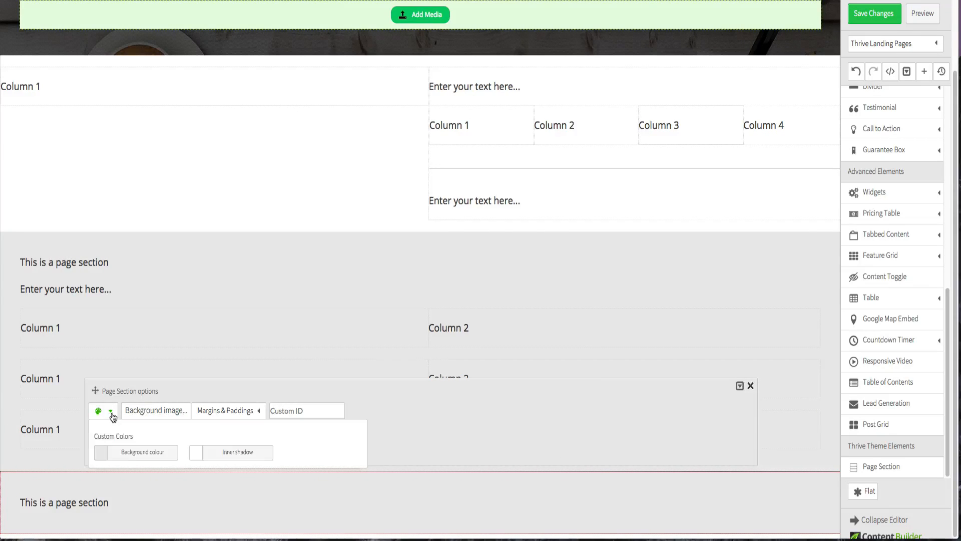
{"action": "left_click", "coordinate": [105, 456]}
{"action": "left_click_drag", "start_coordinate": [91, 349], "coordinate": [85, 338]}
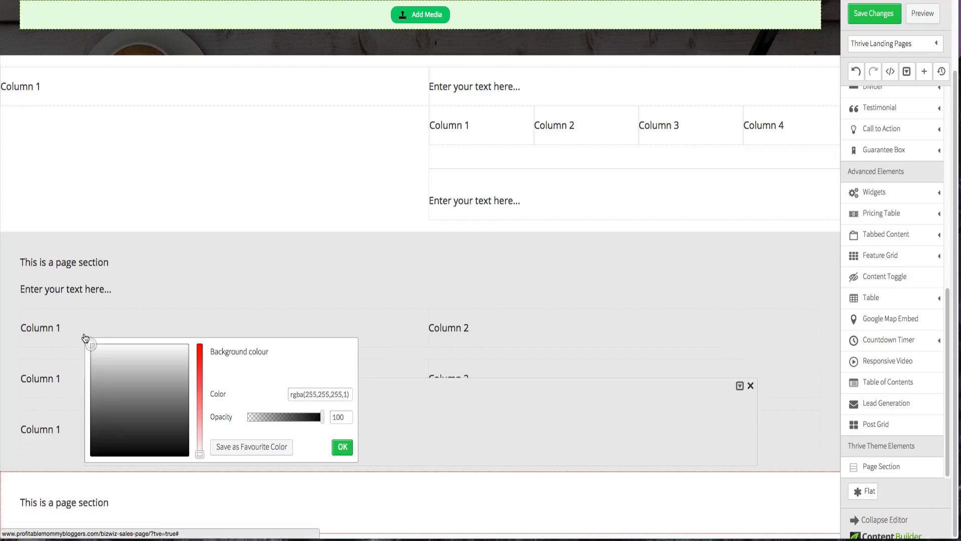
{"action": "left_click", "coordinate": [225, 155]}
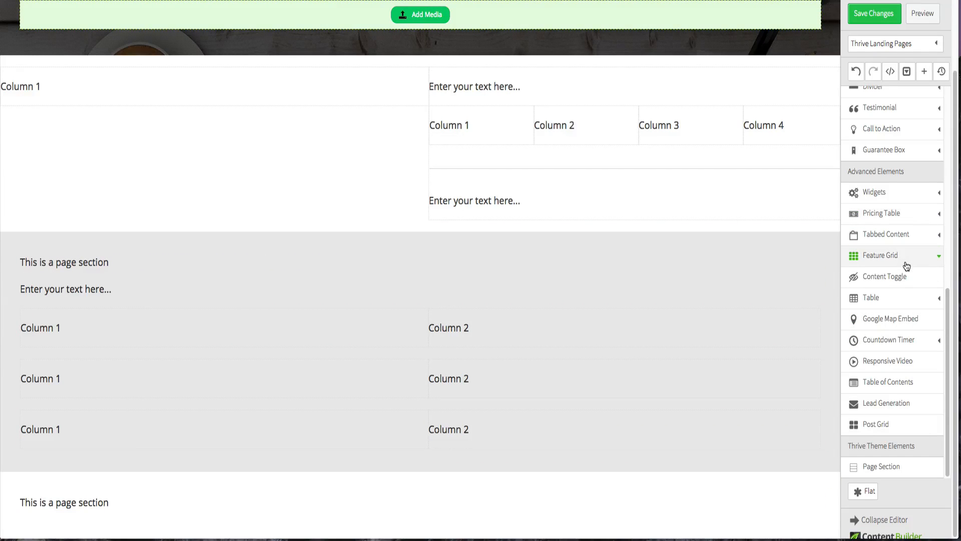
- Add a 1/3 + 1/3 + 1/3 Column Layout inside the new white page section
{"action": "scroll", "coordinate": [906, 266], "scroll_direction": "up", "scroll_amount": 5}
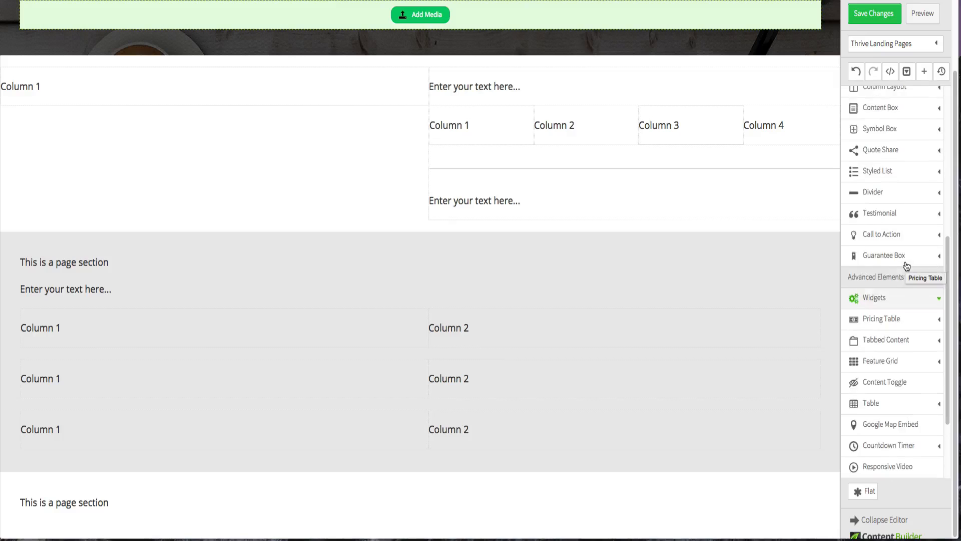
{"action": "scroll", "coordinate": [906, 267], "scroll_direction": "up", "scroll_amount": 3}
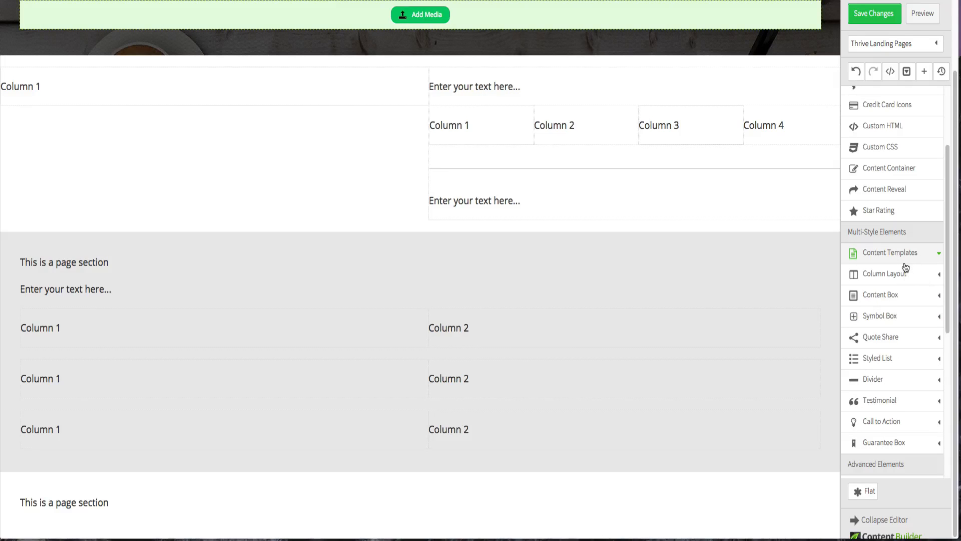
{"action": "left_click", "coordinate": [906, 275]}
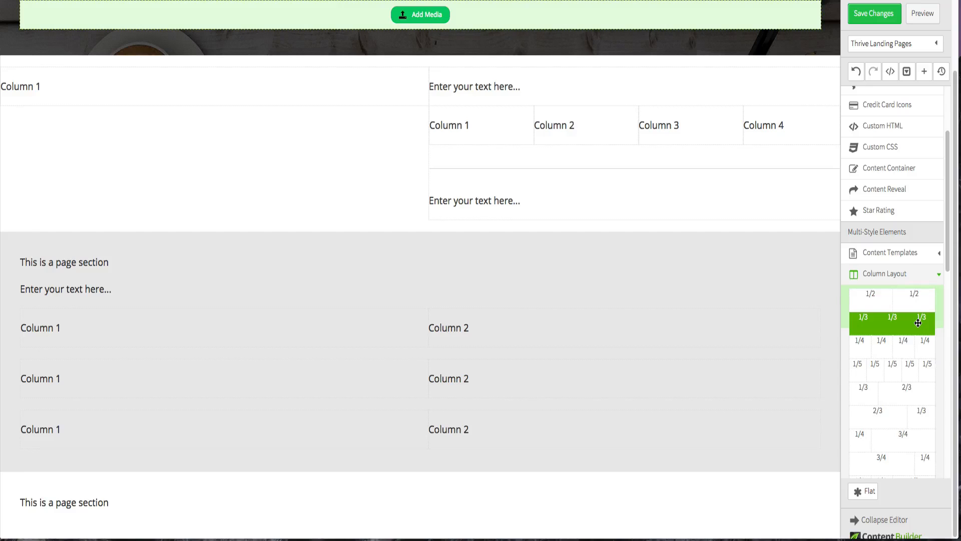
{"action": "left_click_drag", "start_coordinate": [919, 323], "coordinate": [424, 522]}
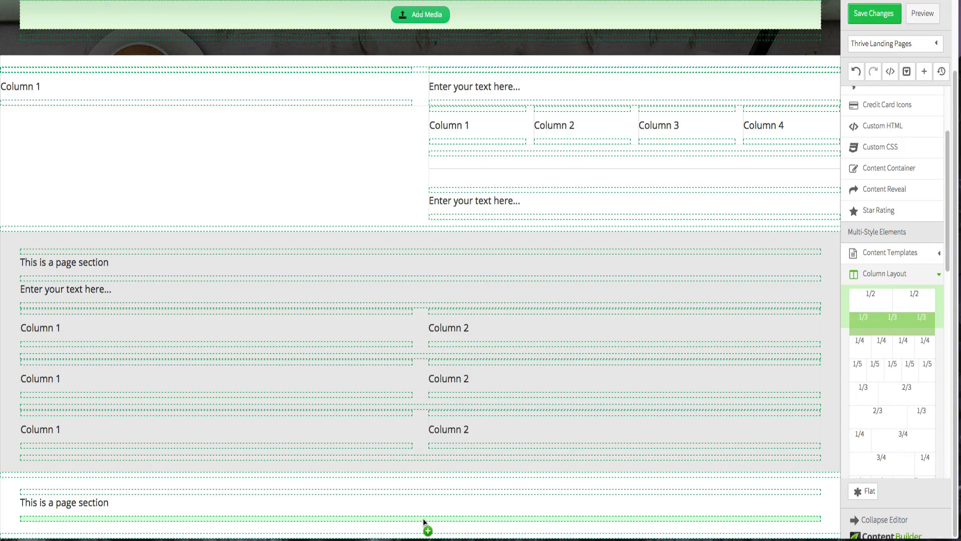
{"action": "left_click_drag", "start_coordinate": [424, 521], "coordinate": [423, 521]}
{"action": "scroll", "coordinate": [441, 437], "scroll_direction": "down", "scroll_amount": 2}
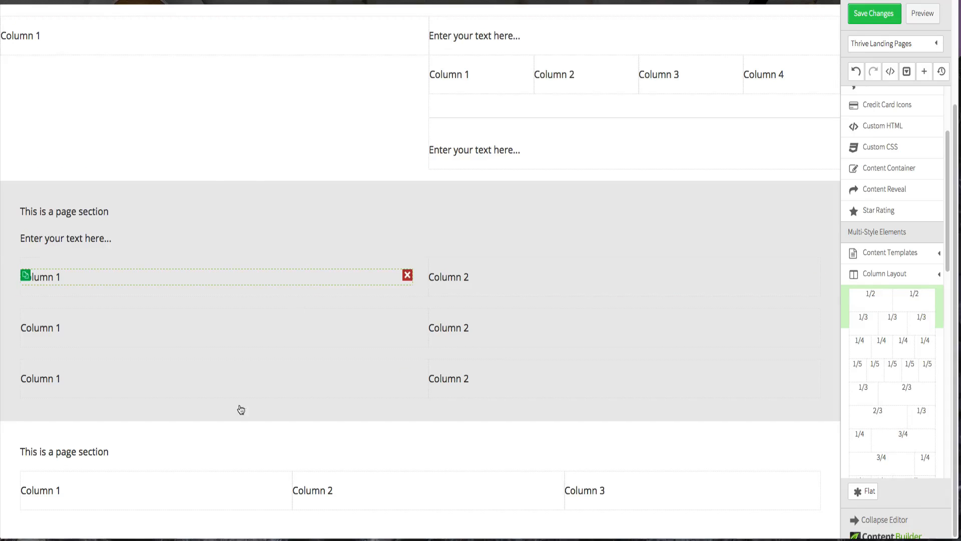
{"action": "scroll", "coordinate": [911, 241], "scroll_direction": "up", "scroll_amount": 5}
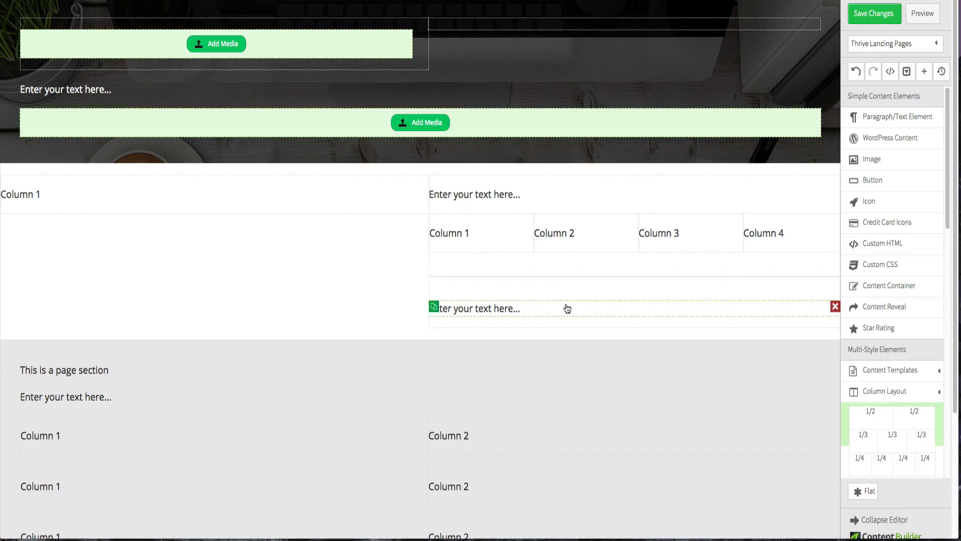
- Add an Image element at the top of each of the three columns in the white page section
{"action": "scroll", "coordinate": [566, 249], "scroll_direction": "down", "scroll_amount": 3}
{"action": "left_click_drag", "start_coordinate": [910, 167], "coordinate": [206, 473]}
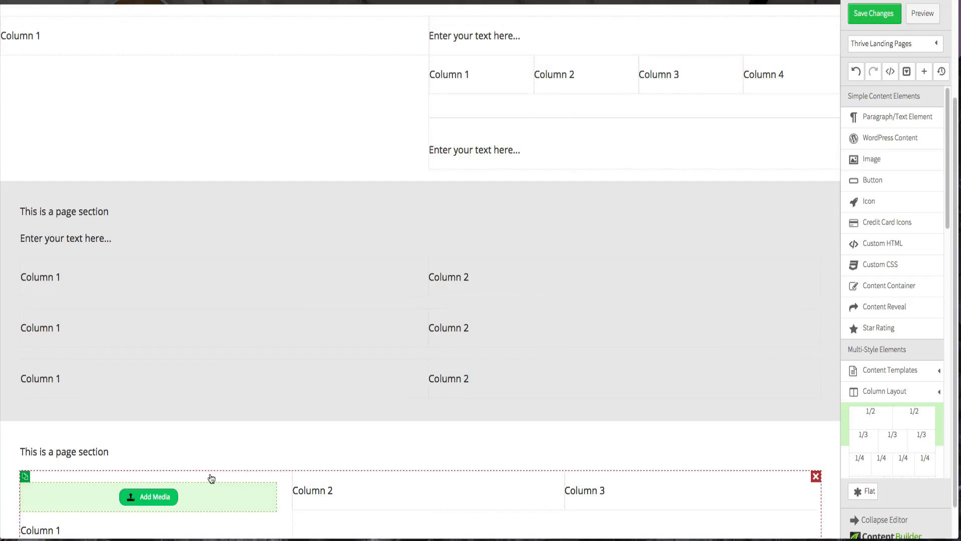
{"action": "left_click_drag", "start_coordinate": [915, 155], "coordinate": [440, 473]}
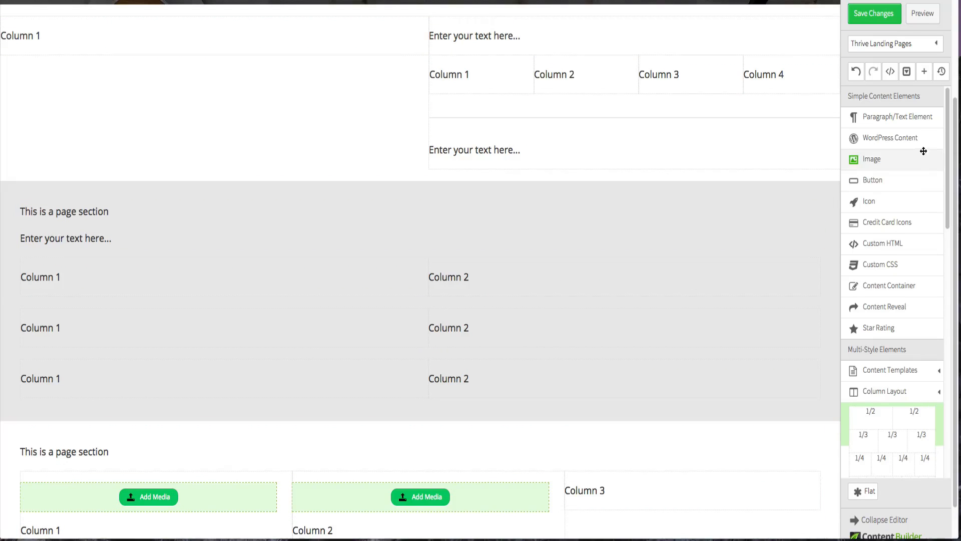
{"action": "left_click_drag", "start_coordinate": [883, 158], "coordinate": [714, 471]}
{"action": "scroll", "coordinate": [609, 354], "scroll_direction": "down", "scroll_amount": 1}
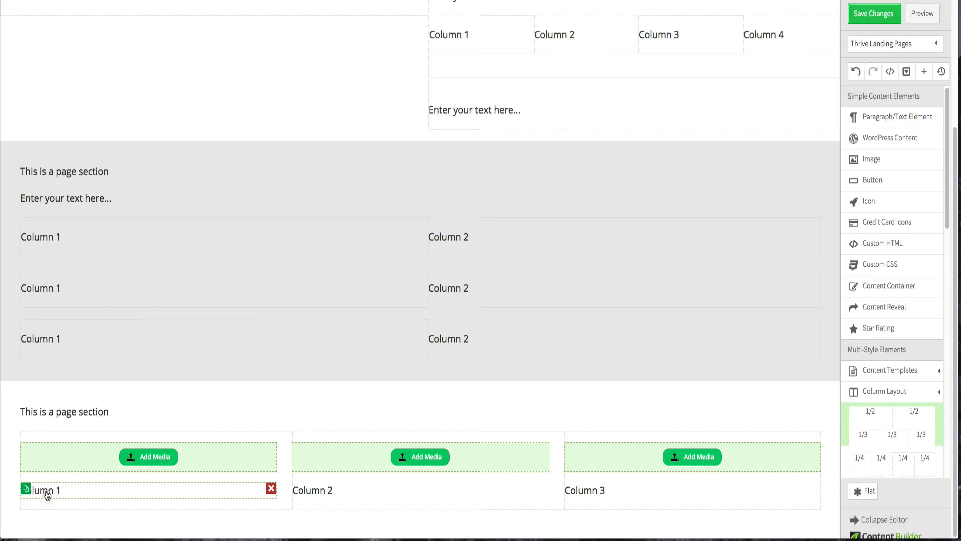
- Duplicate the text element in each of the three columns twice, giving three text lines per column
{"action": "left_click", "coordinate": [26, 489]}
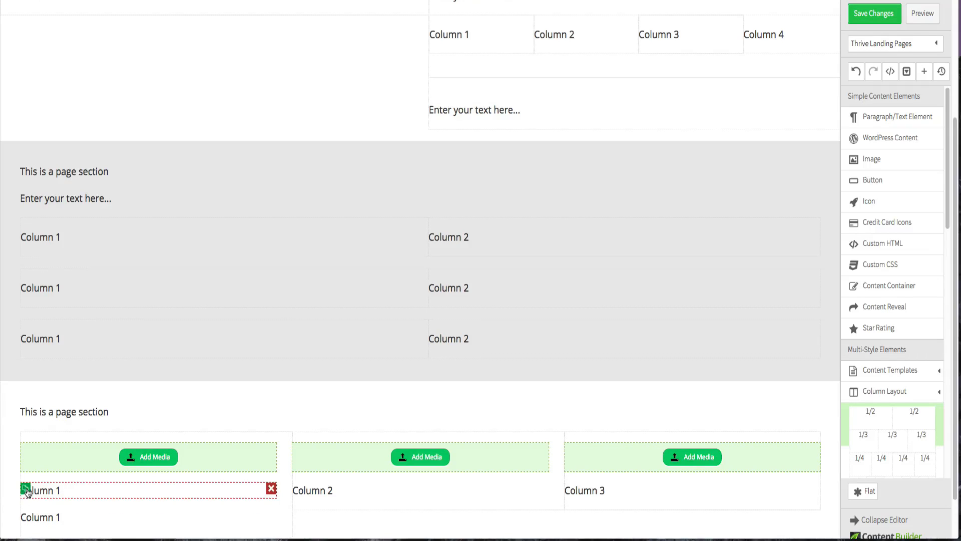
{"action": "left_click", "coordinate": [25, 488]}
{"action": "scroll", "coordinate": [28, 493], "scroll_direction": "down", "scroll_amount": 1}
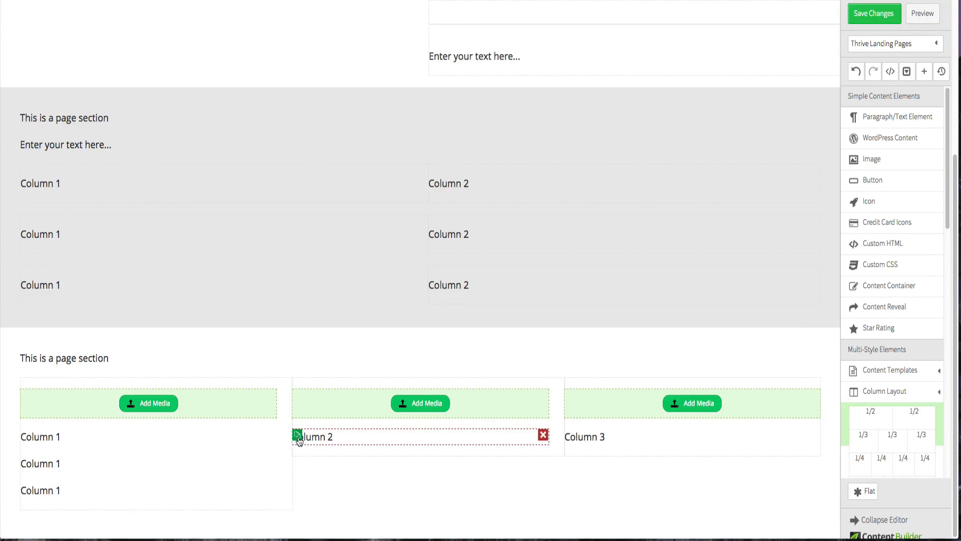
{"action": "left_click", "coordinate": [294, 436]}
{"action": "left_click", "coordinate": [294, 435]}
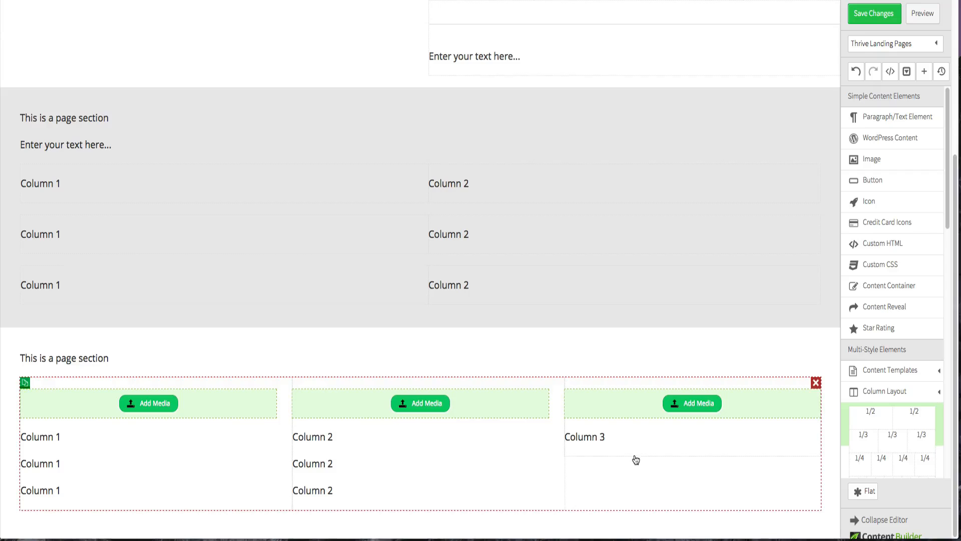
{"action": "left_click", "coordinate": [567, 437]}
{"action": "left_click", "coordinate": [568, 437]}
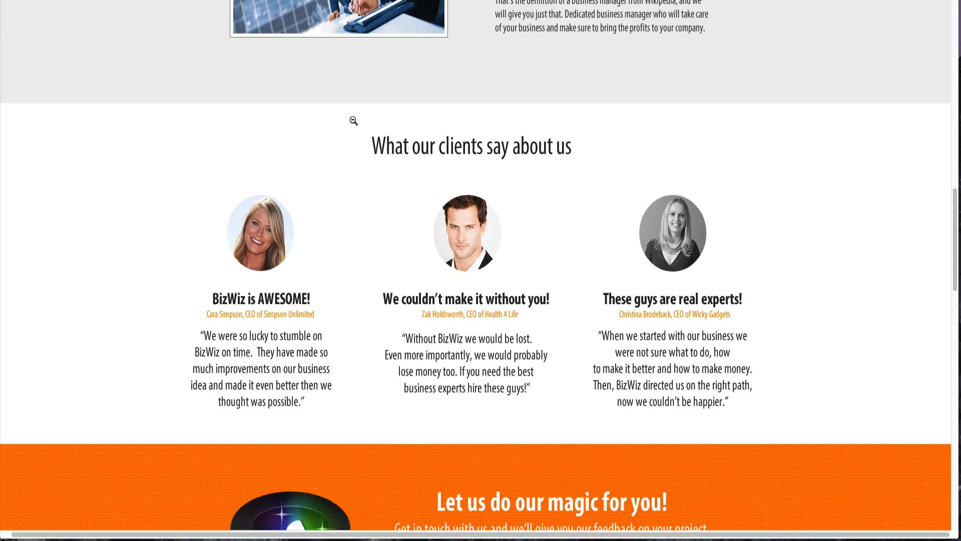
- Add a new Page Section below the white three-column section
{"action": "scroll", "coordinate": [353, 121], "scroll_direction": "down", "scroll_amount": 5}
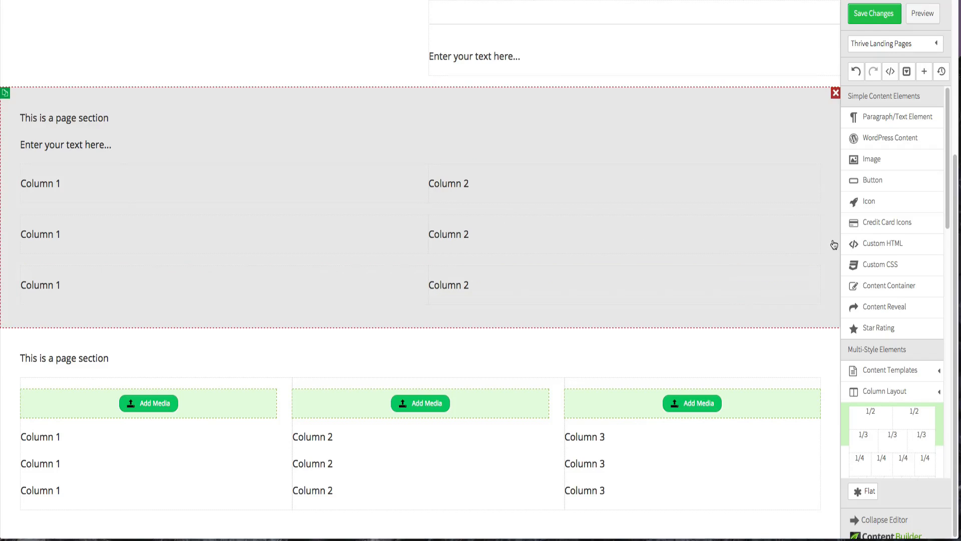
{"action": "scroll", "coordinate": [918, 343], "scroll_direction": "down", "scroll_amount": 6}
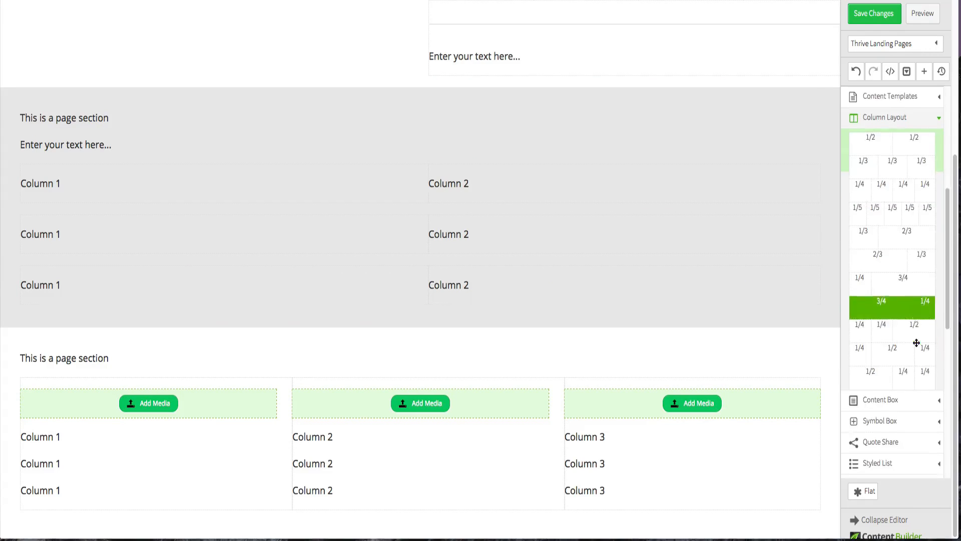
{"action": "scroll", "coordinate": [916, 342], "scroll_direction": "down", "scroll_amount": 7}
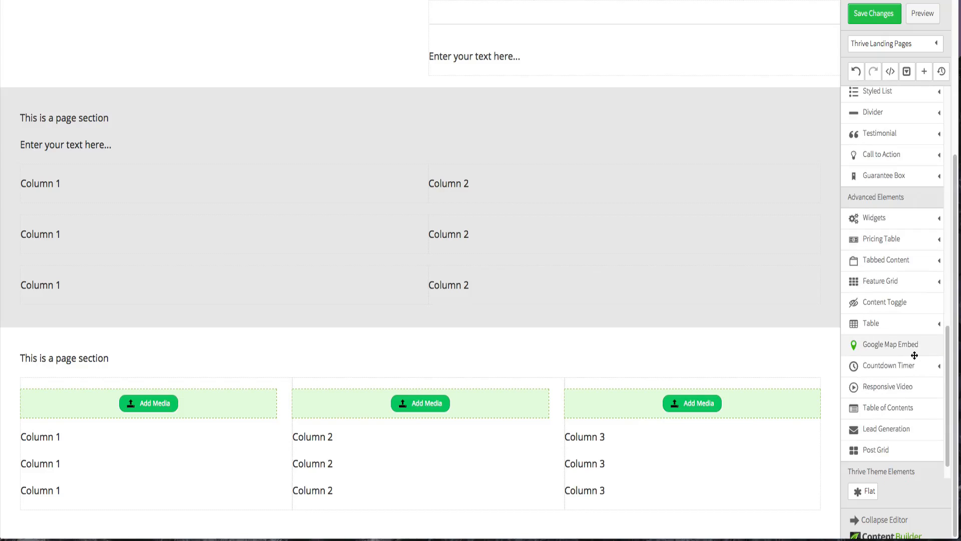
{"action": "scroll", "coordinate": [846, 400], "scroll_direction": "down", "scroll_amount": 1}
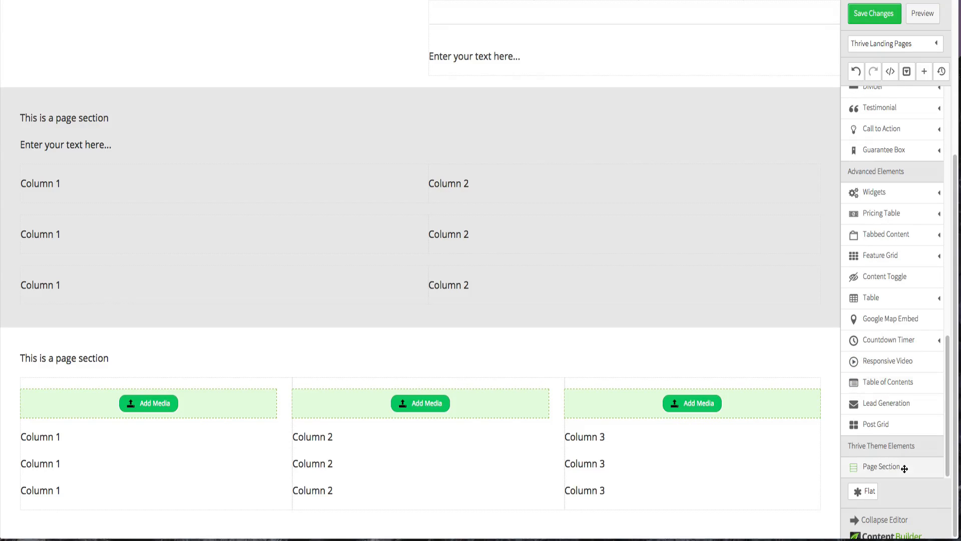
{"action": "left_click_drag", "start_coordinate": [901, 467], "coordinate": [583, 533]}
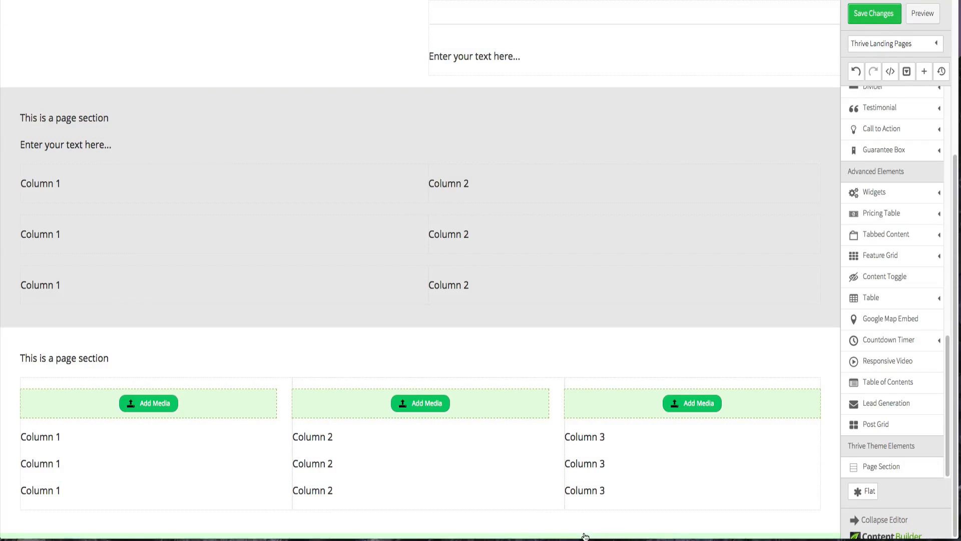
{"action": "scroll", "coordinate": [571, 490], "scroll_direction": "down", "scroll_amount": 1}
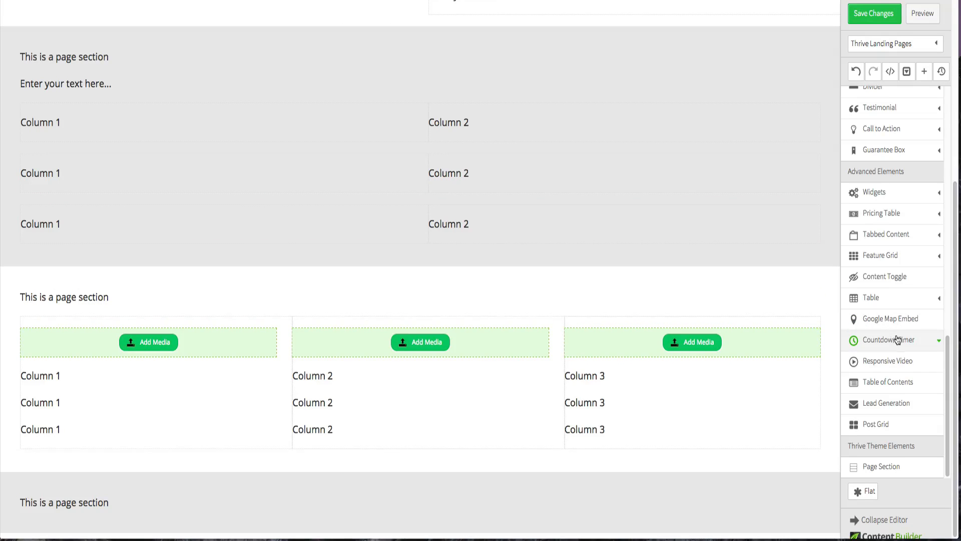
- Insert a 1/3 + 2/3 Column Layout into the new bottom page section
{"action": "scroll", "coordinate": [898, 341], "scroll_direction": "up", "scroll_amount": 3}
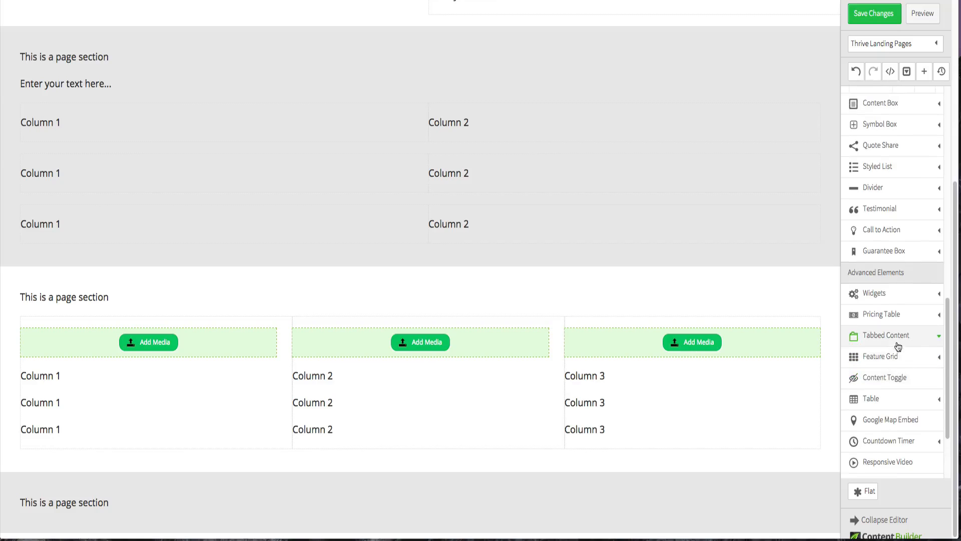
{"action": "scroll", "coordinate": [898, 346], "scroll_direction": "down", "scroll_amount": 1}
{"action": "scroll", "coordinate": [898, 345], "scroll_direction": "up", "scroll_amount": 6}
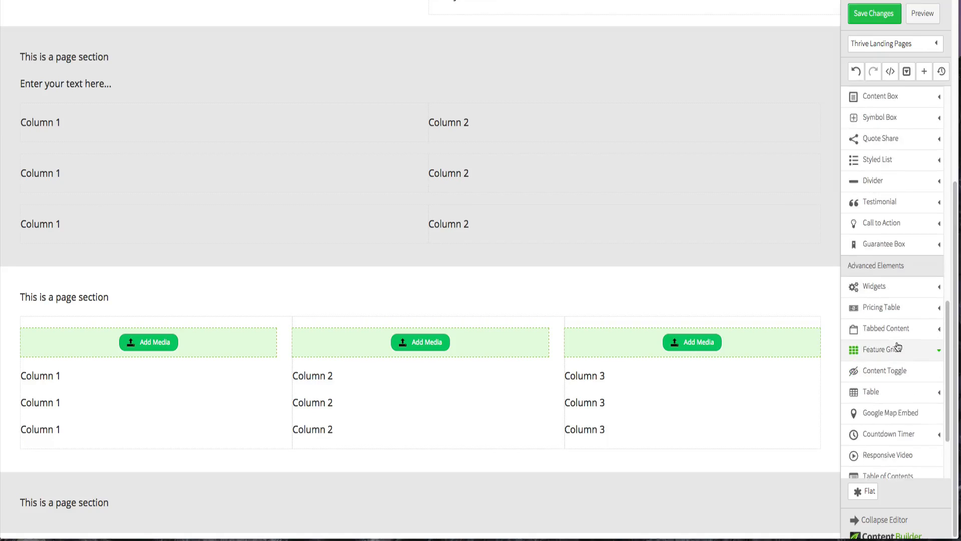
{"action": "scroll", "coordinate": [897, 347], "scroll_direction": "up", "scroll_amount": 3}
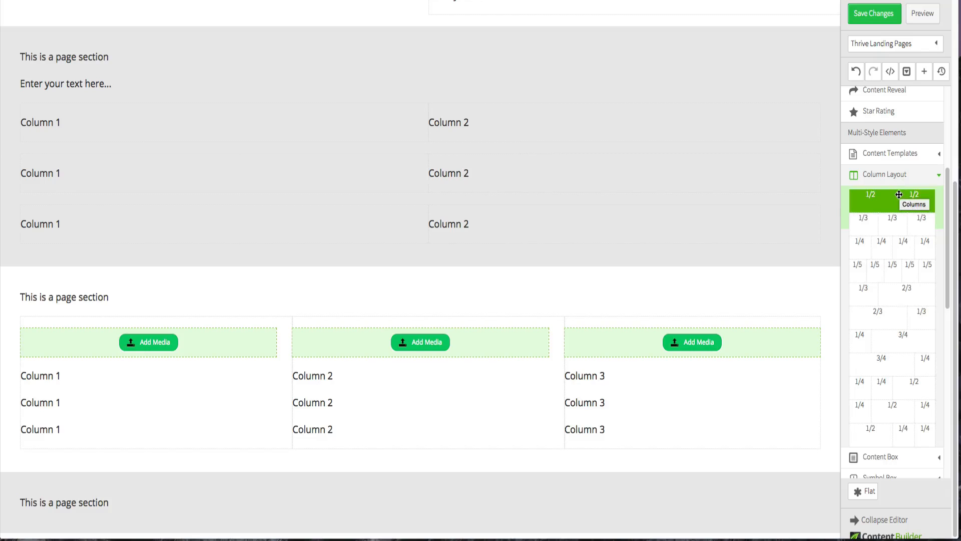
{"action": "mouse_move", "coordinate": [898, 195]}
{"action": "left_mouse_down"}
{"action": "mouse_move", "coordinate": [474, 97]}
{"action": "mouse_move", "coordinate": [901, 200]}
{"action": "left_mouse_up"}
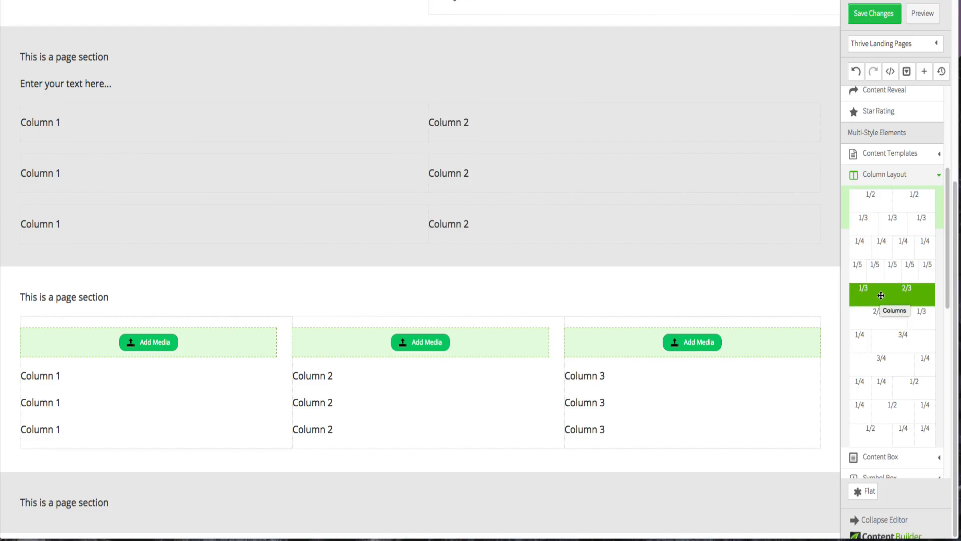
{"action": "left_click_drag", "start_coordinate": [881, 295], "coordinate": [898, 305]}
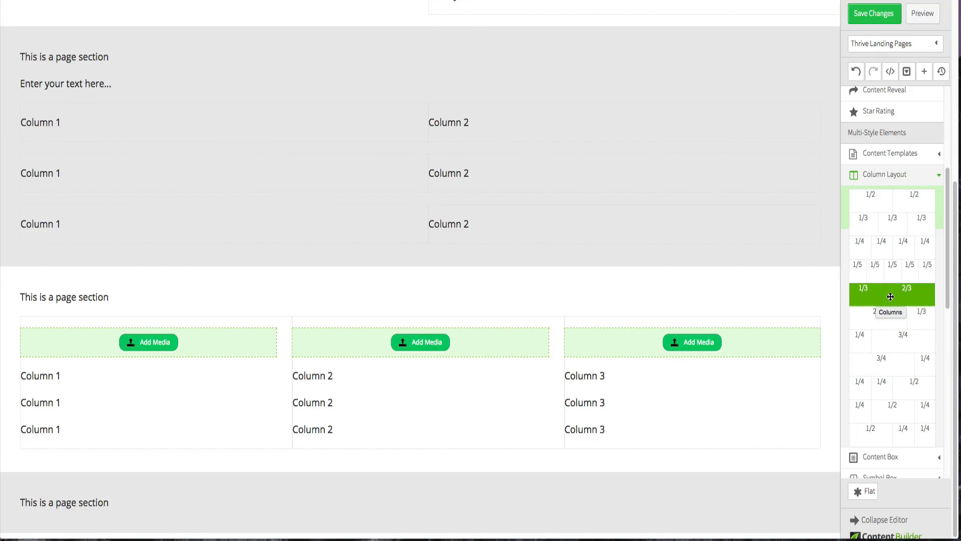
{"action": "left_click_drag", "start_coordinate": [899, 296], "coordinate": [896, 298]}
{"action": "left_click_drag", "start_coordinate": [602, 402], "coordinate": [498, 498]}
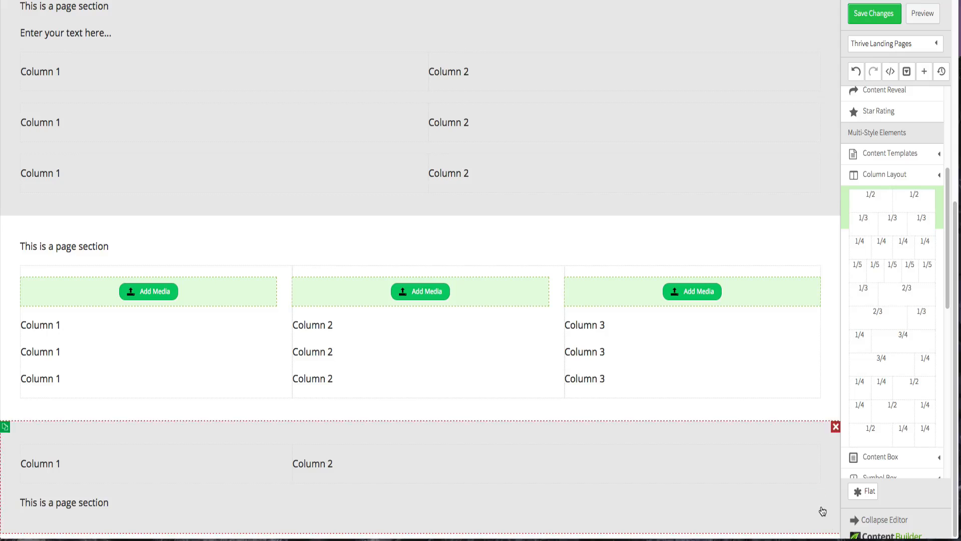
- Place an Image element in the narrow column and a Paragraph/Text element at the top of the wide column
{"action": "scroll", "coordinate": [815, 503], "scroll_direction": "up", "scroll_amount": 1}
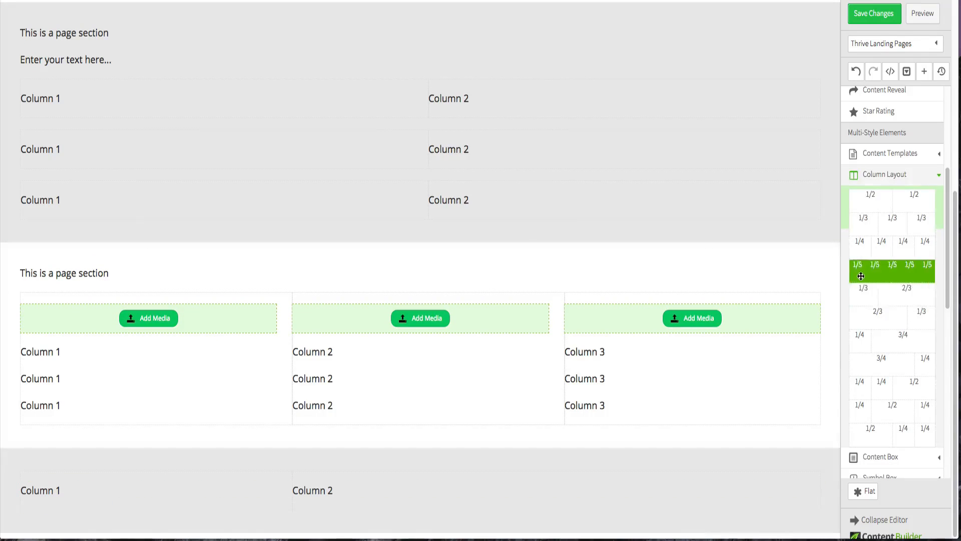
{"action": "scroll", "coordinate": [896, 182], "scroll_direction": "up", "scroll_amount": 8}
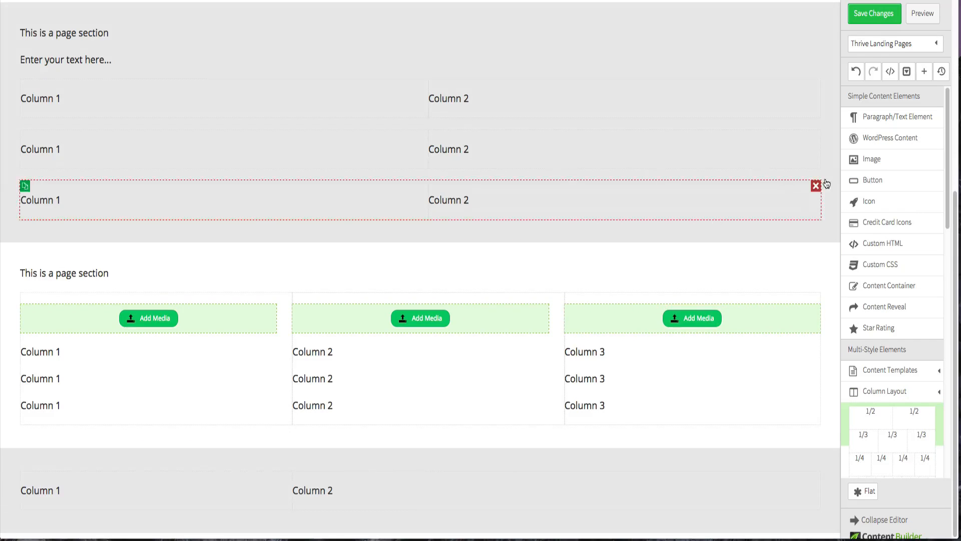
{"action": "left_click_drag", "start_coordinate": [872, 159], "coordinate": [64, 479]}
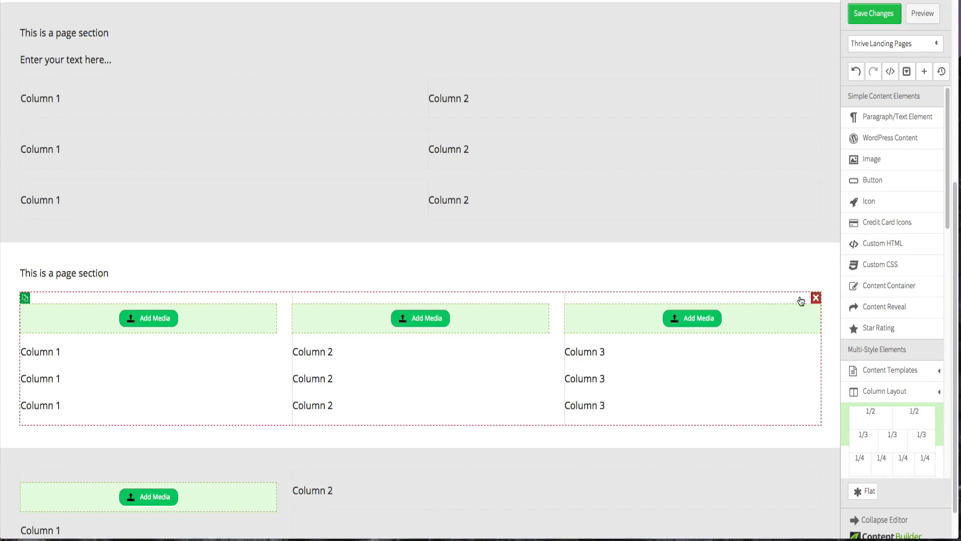
{"action": "left_click_drag", "start_coordinate": [881, 119], "coordinate": [482, 480]}
- Add an Image below the wide column's text and delete the narrow column's placeholder text
{"action": "scroll", "coordinate": [330, 379], "scroll_direction": "down", "scroll_amount": 2}
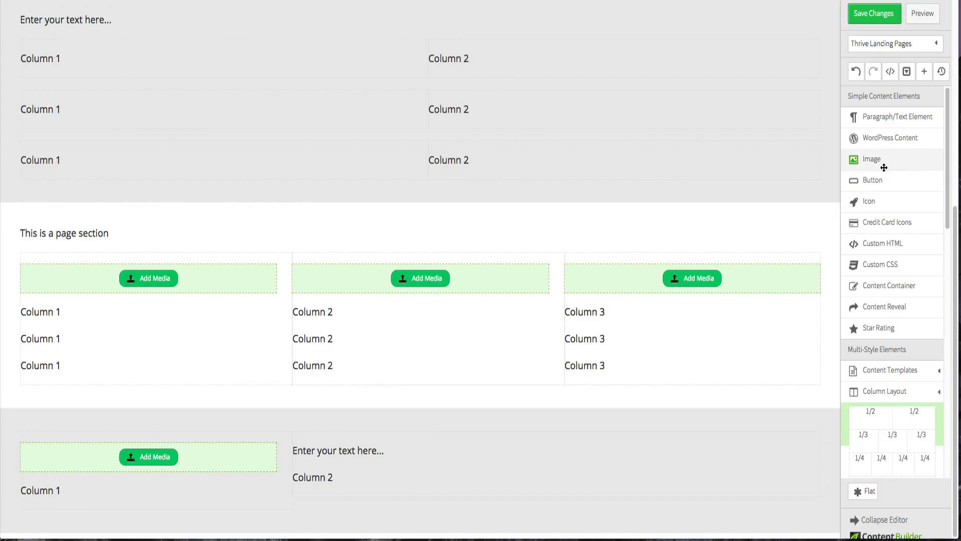
{"action": "left_click_drag", "start_coordinate": [884, 165], "coordinate": [384, 494]}
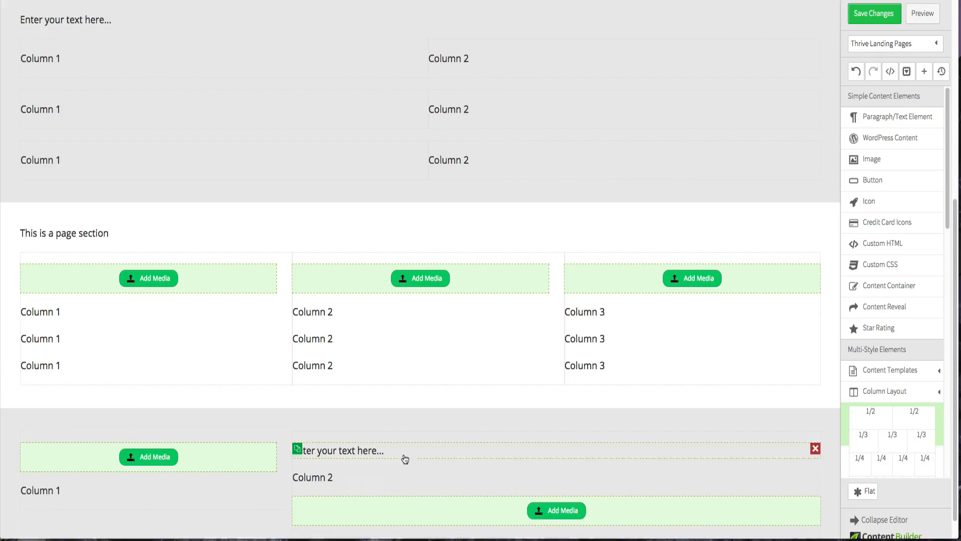
{"action": "scroll", "coordinate": [207, 381], "scroll_direction": "down", "scroll_amount": 1}
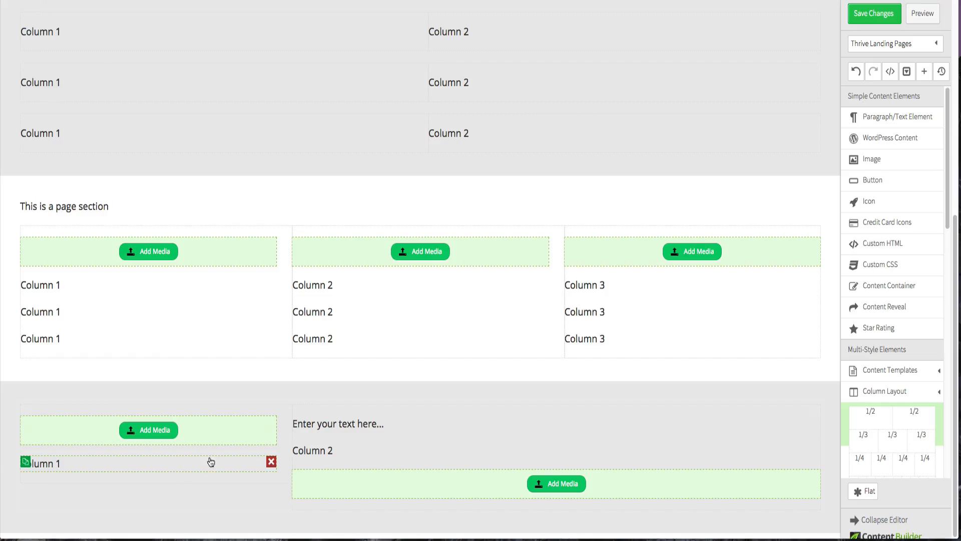
{"action": "left_click", "coordinate": [271, 462]}
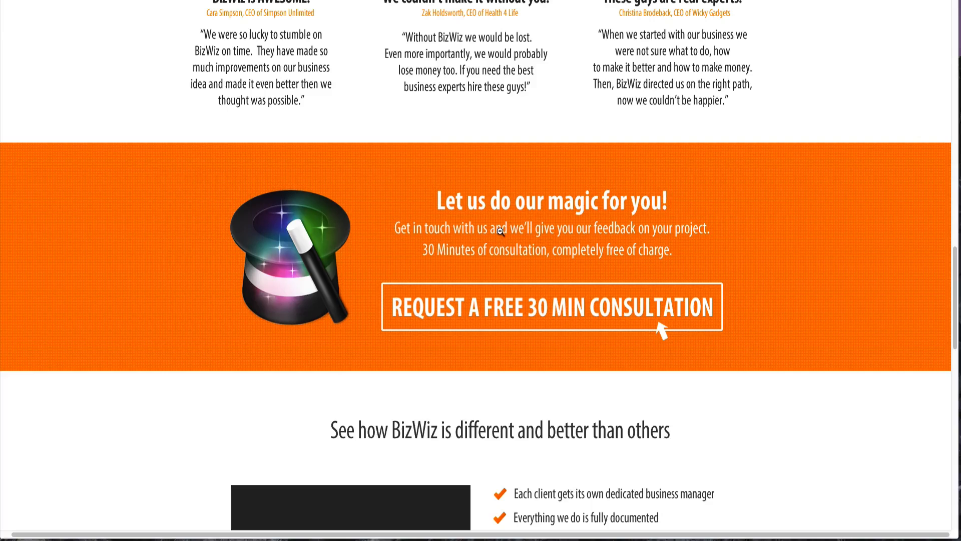
- Add another Page Section at the bottom of the page
{"action": "scroll", "coordinate": [505, 234], "scroll_direction": "down", "scroll_amount": 4}
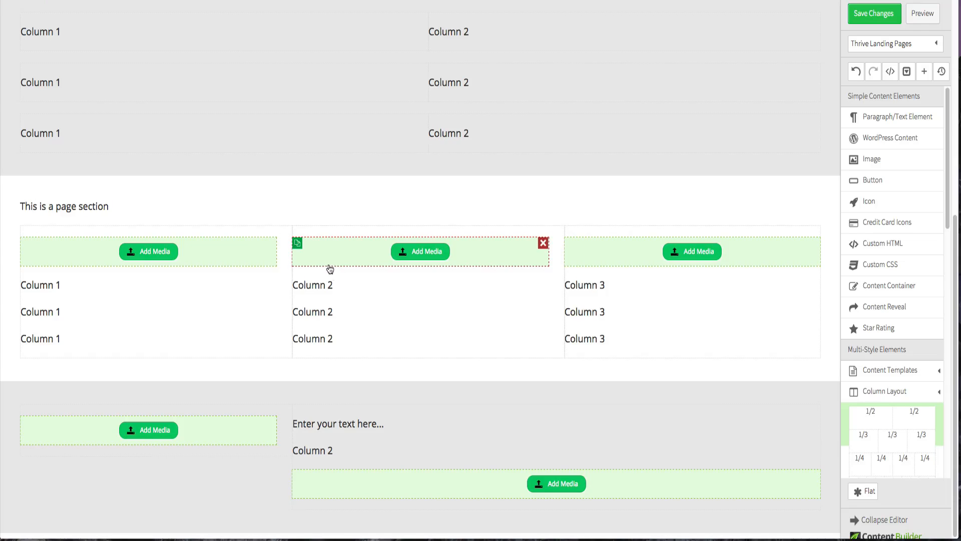
{"action": "scroll", "coordinate": [887, 422], "scroll_direction": "down", "scroll_amount": 2}
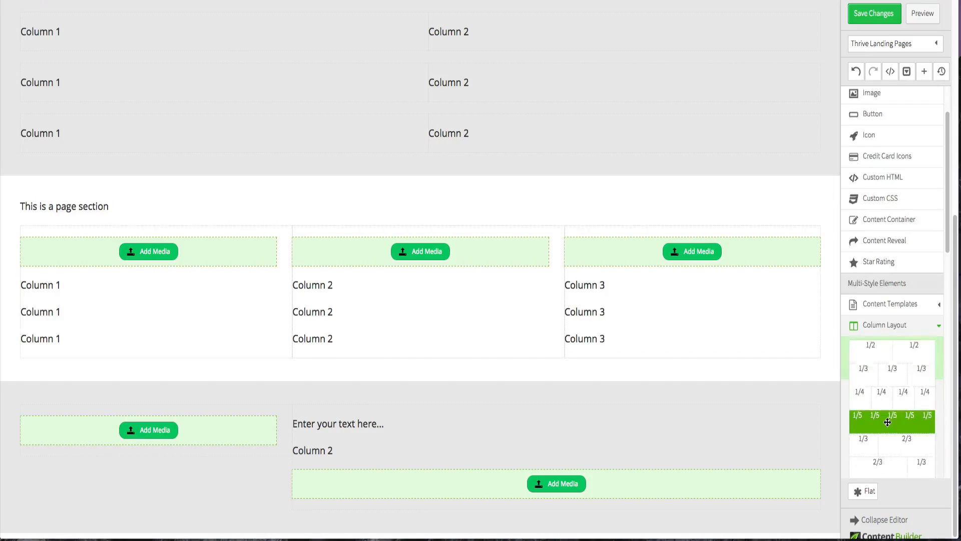
{"action": "scroll", "coordinate": [887, 422], "scroll_direction": "down", "scroll_amount": 5}
{"action": "left_click_drag", "start_coordinate": [884, 463], "coordinate": [591, 534]}
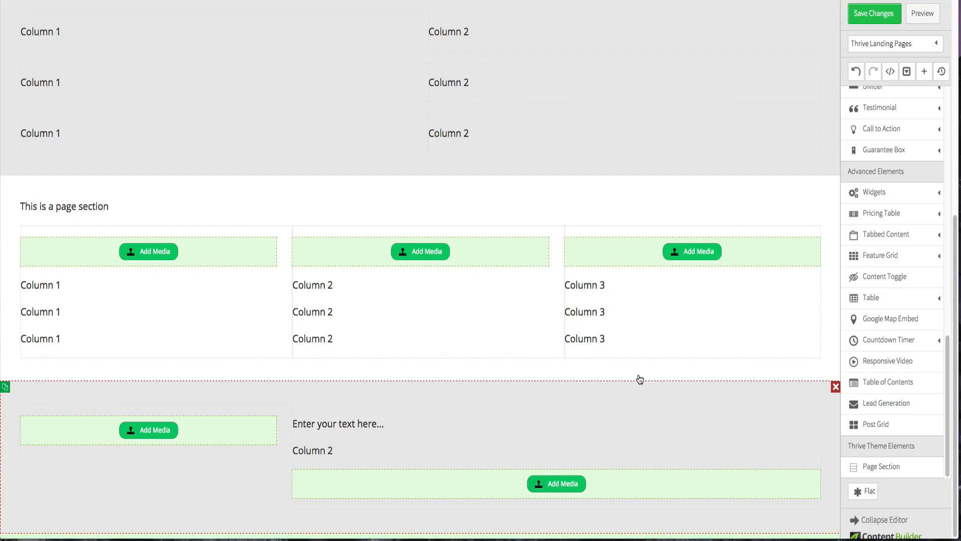
{"action": "scroll", "coordinate": [640, 377], "scroll_direction": "down", "scroll_amount": 2}
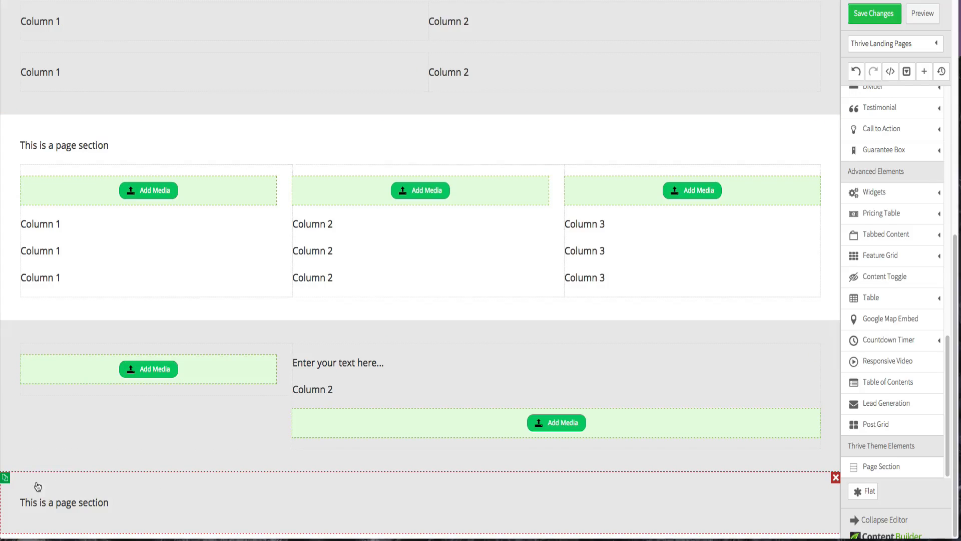
- Set the new bottom page section's background colour to white
{"action": "left_click", "coordinate": [28, 487]}
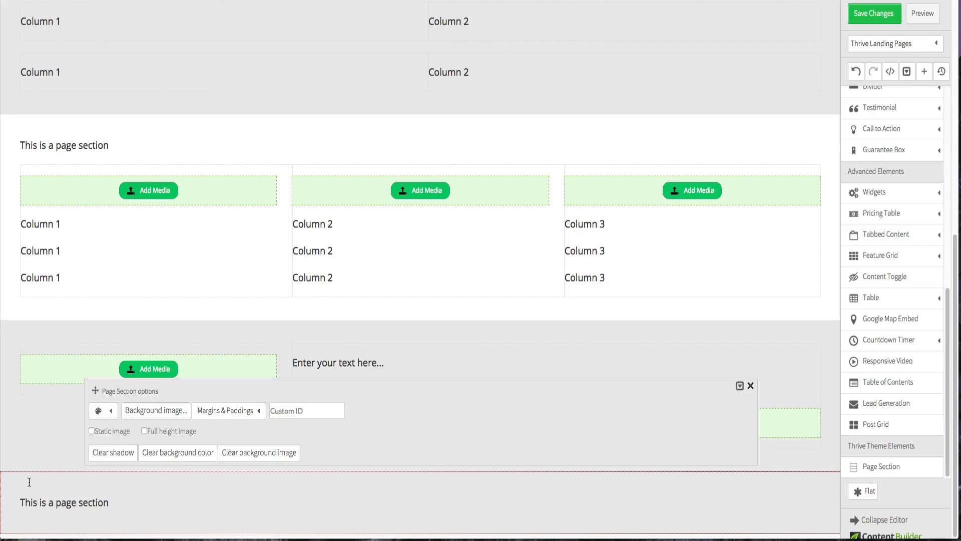
{"action": "left_click", "coordinate": [104, 417]}
{"action": "left_click", "coordinate": [101, 452]}
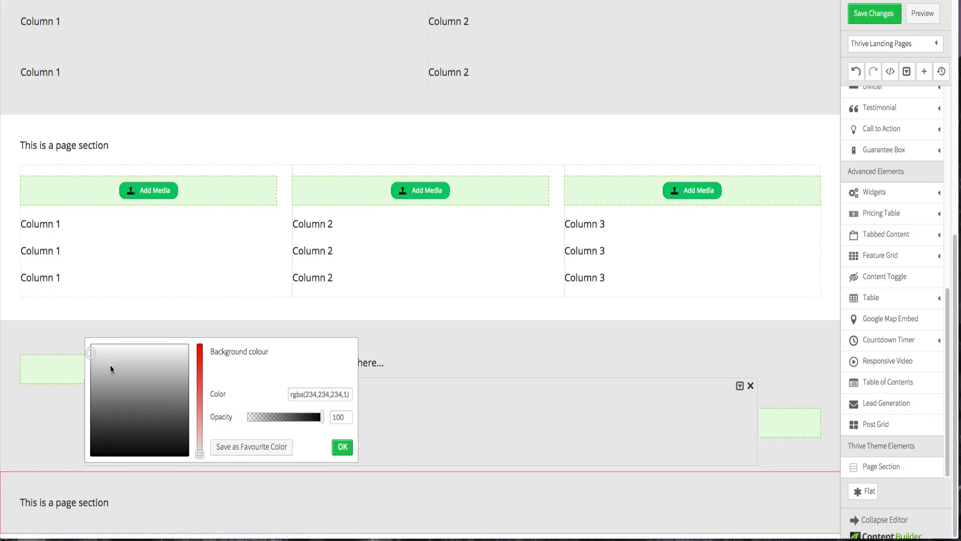
{"action": "left_click_drag", "start_coordinate": [91, 352], "coordinate": [90, 344]}
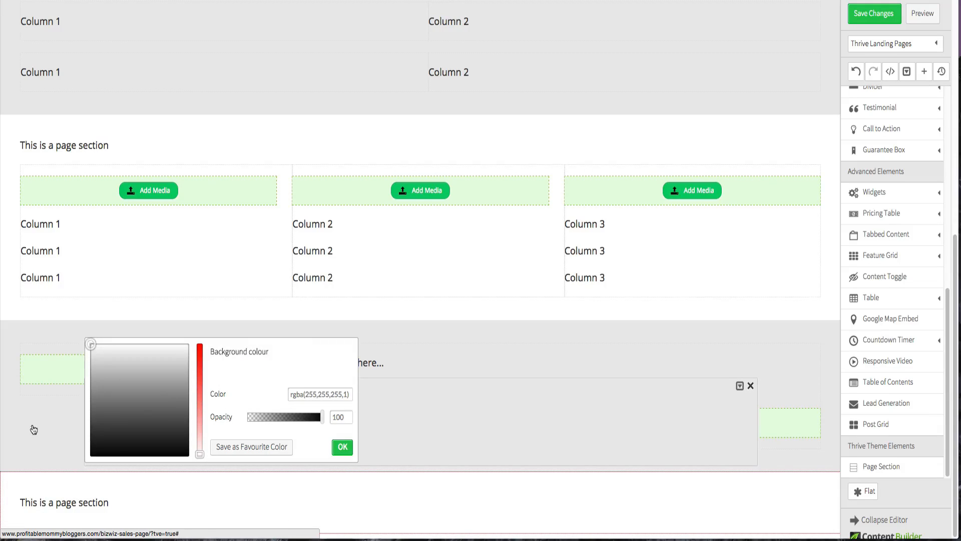
{"action": "left_click", "coordinate": [13, 494]}
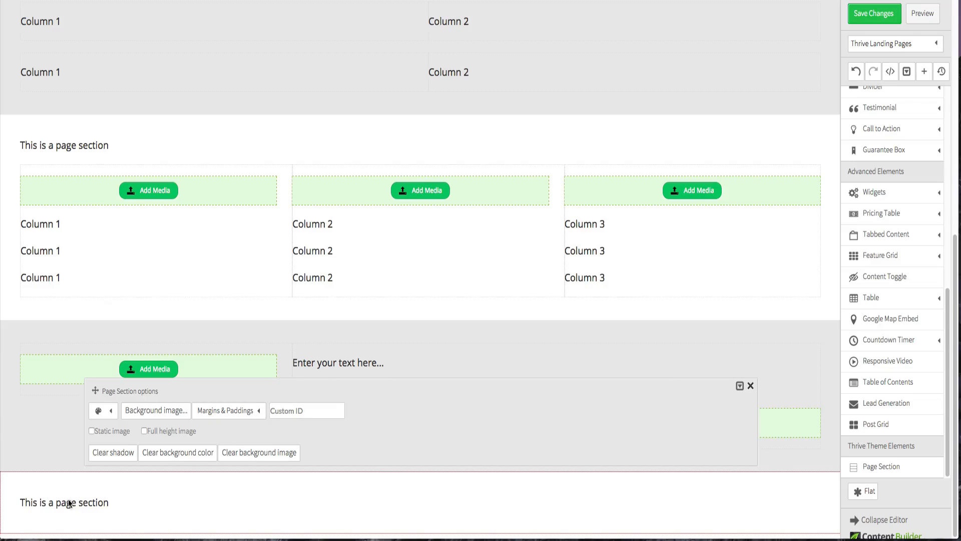
{"action": "left_click", "coordinate": [50, 502]}
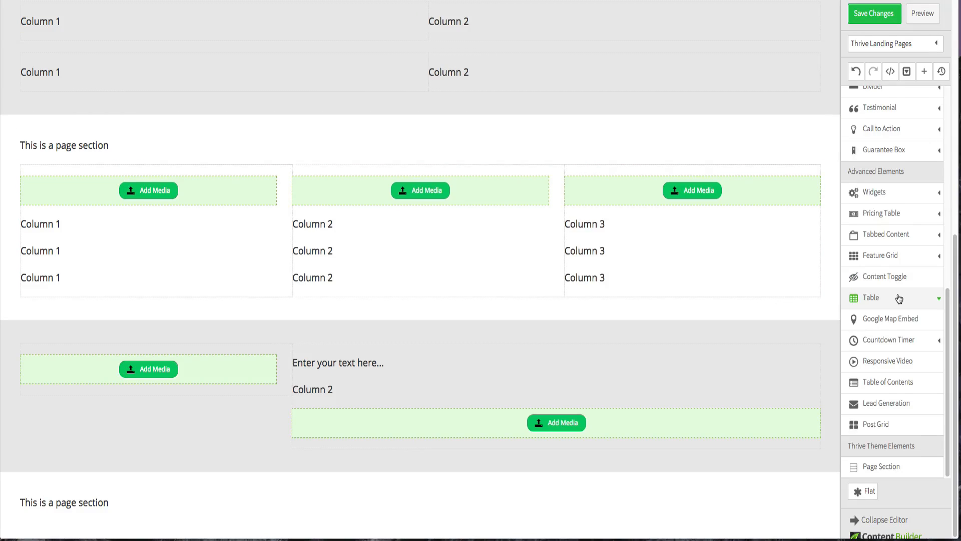
- Insert a 1/2 two-column layout into the new bottom page section
{"action": "scroll", "coordinate": [901, 290], "scroll_direction": "up", "scroll_amount": 5}
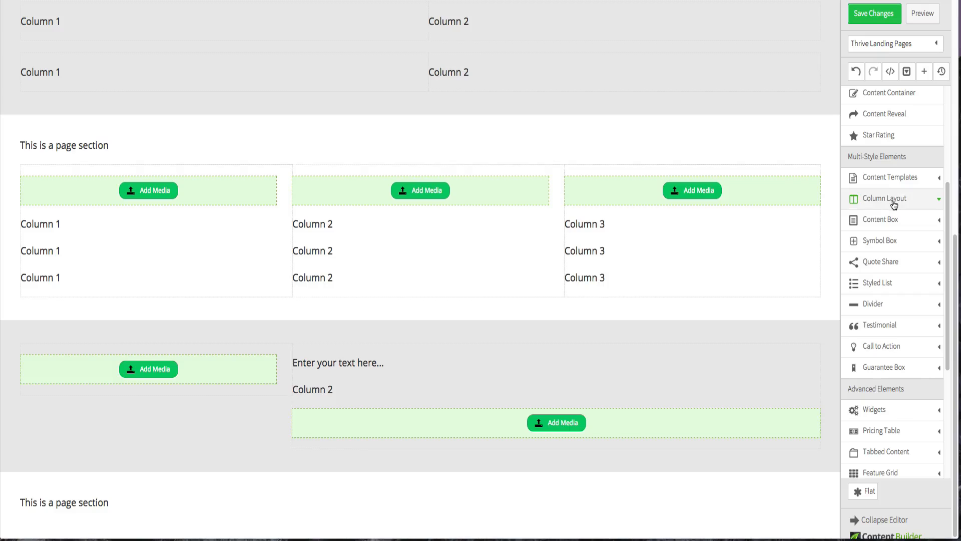
{"action": "left_click", "coordinate": [893, 199]}
{"action": "left_click_drag", "start_coordinate": [897, 222], "coordinate": [429, 520]}
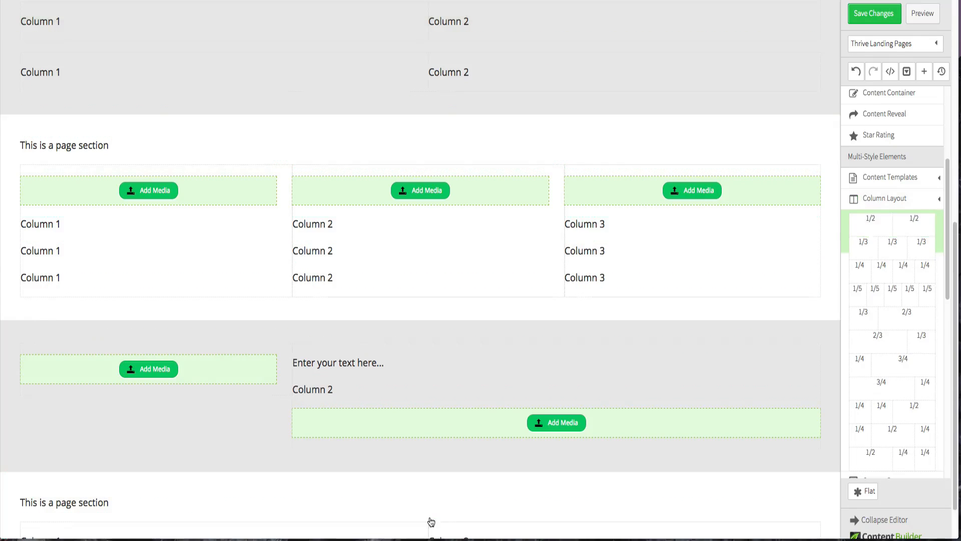
- Add a Responsive Video element to the left column of the bottom section and delete its placeholder text
{"action": "scroll", "coordinate": [437, 455], "scroll_direction": "down", "scroll_amount": 2}
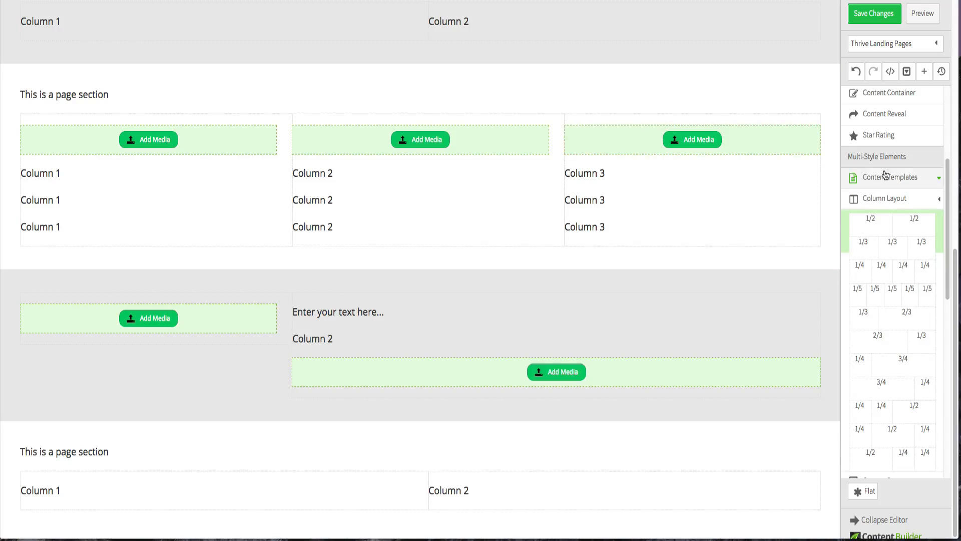
{"action": "scroll", "coordinate": [885, 175], "scroll_direction": "up", "scroll_amount": 5}
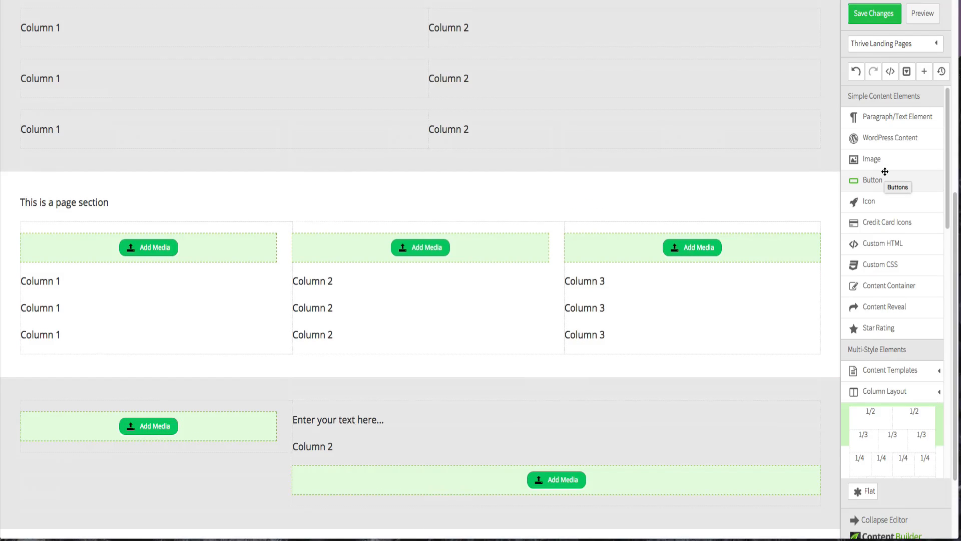
{"action": "scroll", "coordinate": [881, 213], "scroll_direction": "down", "scroll_amount": 8}
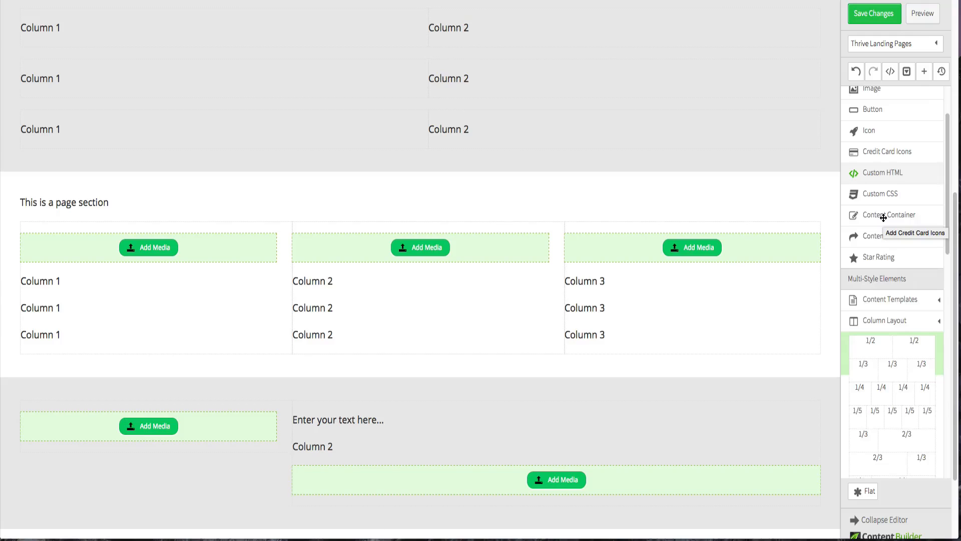
{"action": "scroll", "coordinate": [884, 221], "scroll_direction": "down", "scroll_amount": 3}
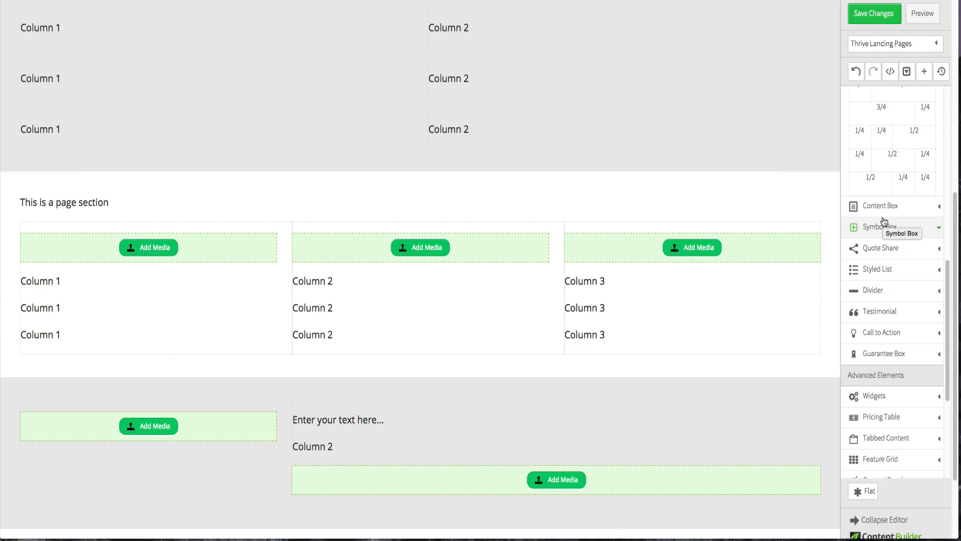
{"action": "scroll", "coordinate": [884, 222], "scroll_direction": "down", "scroll_amount": 4}
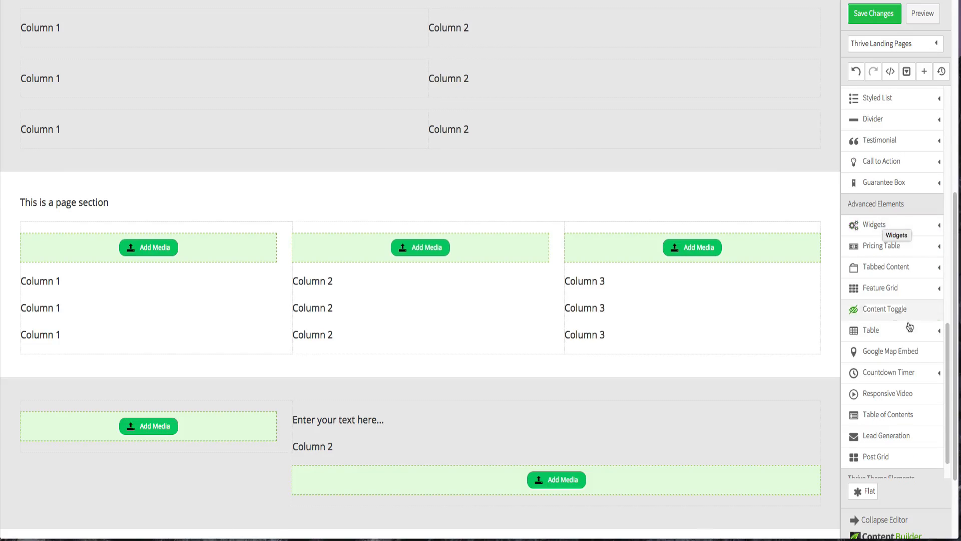
{"action": "mouse_move", "coordinate": [897, 395]}
{"action": "left_mouse_down"}
{"action": "mouse_move", "coordinate": [697, 401]}
{"action": "mouse_move", "coordinate": [336, 454]}
{"action": "mouse_move", "coordinate": [913, 396]}
{"action": "mouse_move", "coordinate": [901, 391]}
{"action": "left_mouse_up"}
{"action": "scroll", "coordinate": [726, 383], "scroll_direction": "down", "scroll_amount": 3}
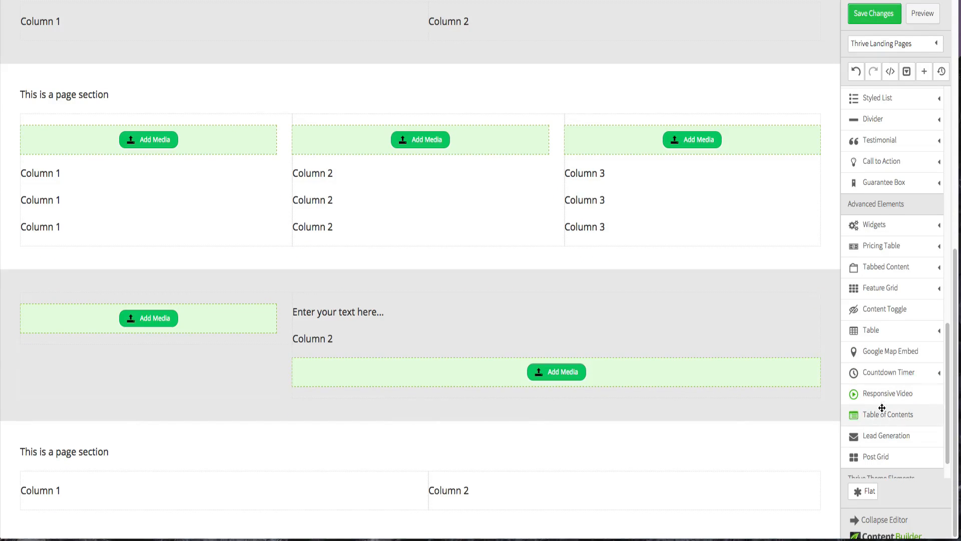
{"action": "left_click_drag", "start_coordinate": [881, 396], "coordinate": [254, 476]}
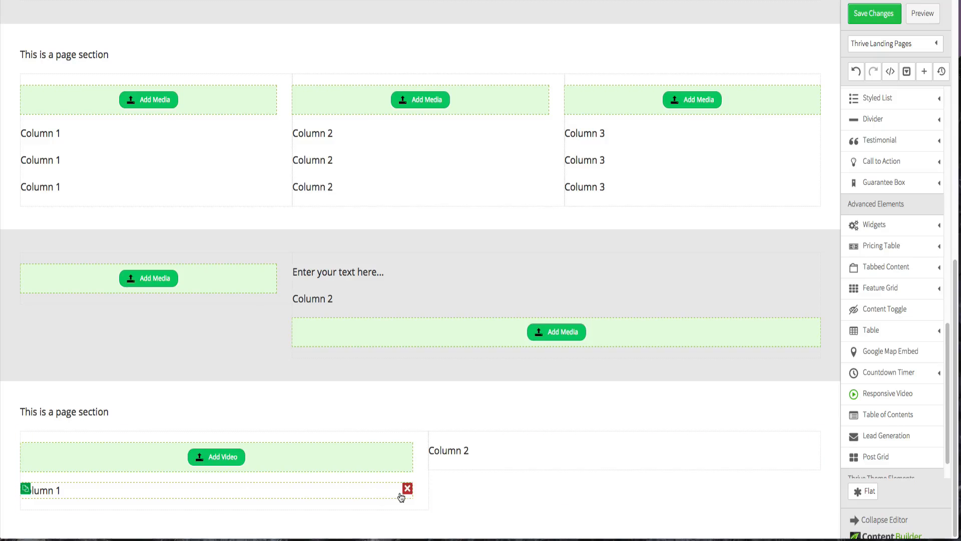
{"action": "left_click", "coordinate": [408, 489]}
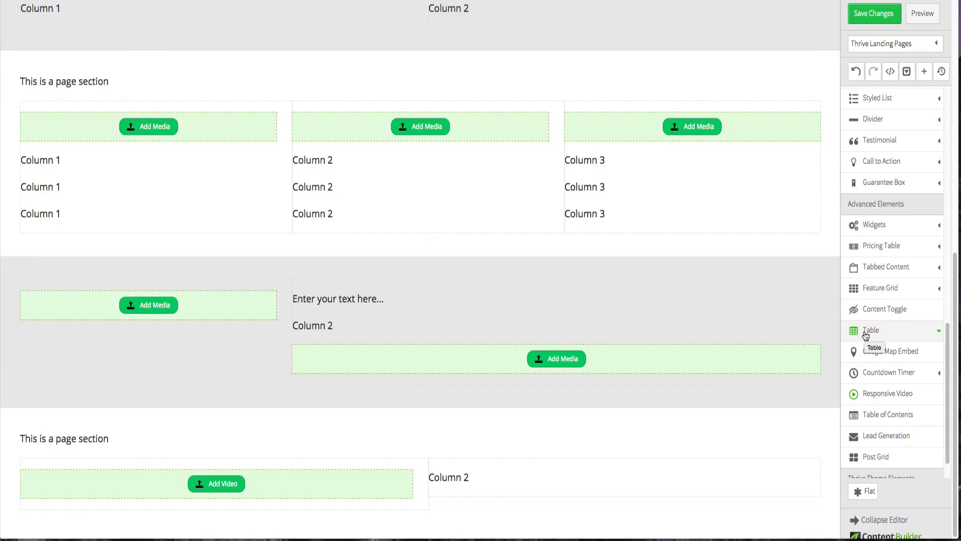
- Add a Style 1 checkmark Styled List to the right column and delete its placeholder text
{"action": "scroll", "coordinate": [869, 335], "scroll_direction": "down", "scroll_amount": 1}
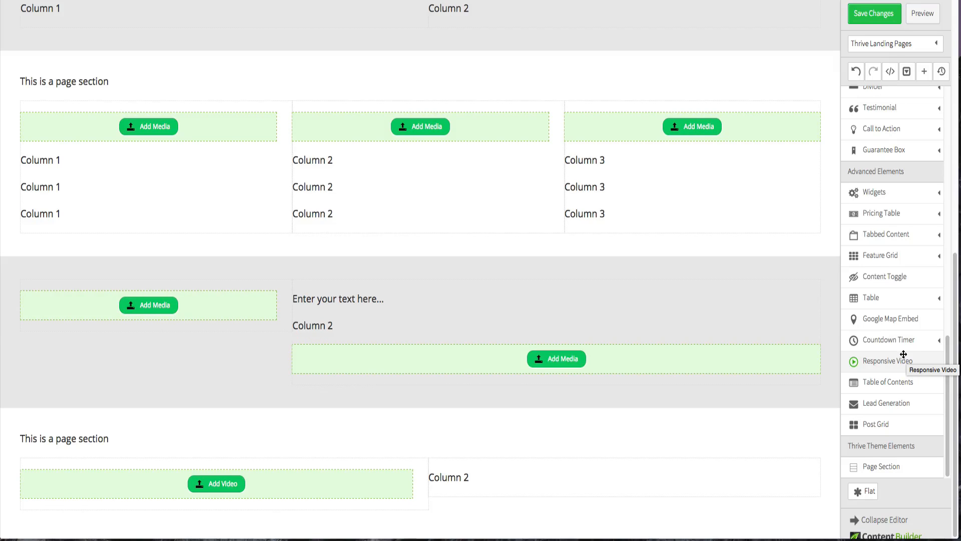
{"action": "scroll", "coordinate": [904, 354], "scroll_direction": "up", "scroll_amount": 3}
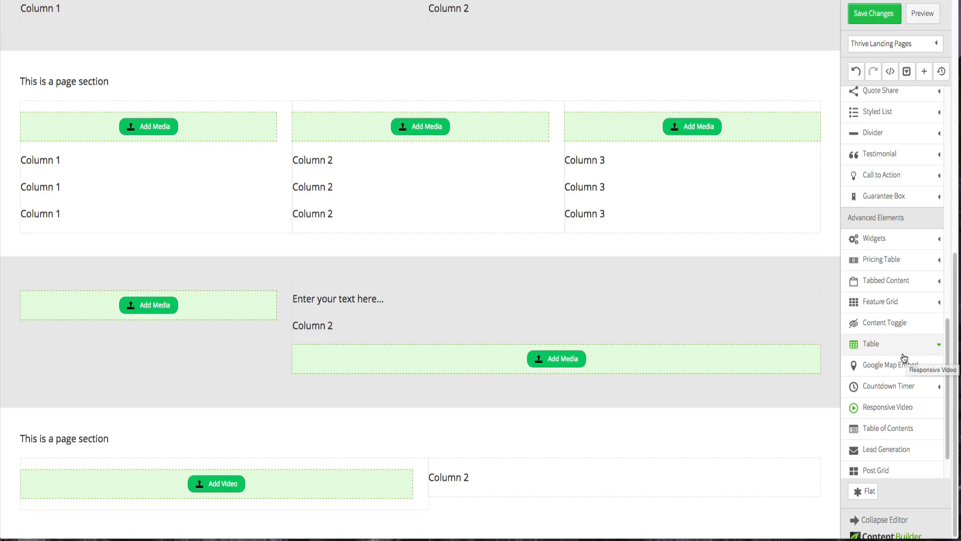
{"action": "scroll", "coordinate": [903, 354], "scroll_direction": "up", "scroll_amount": 2}
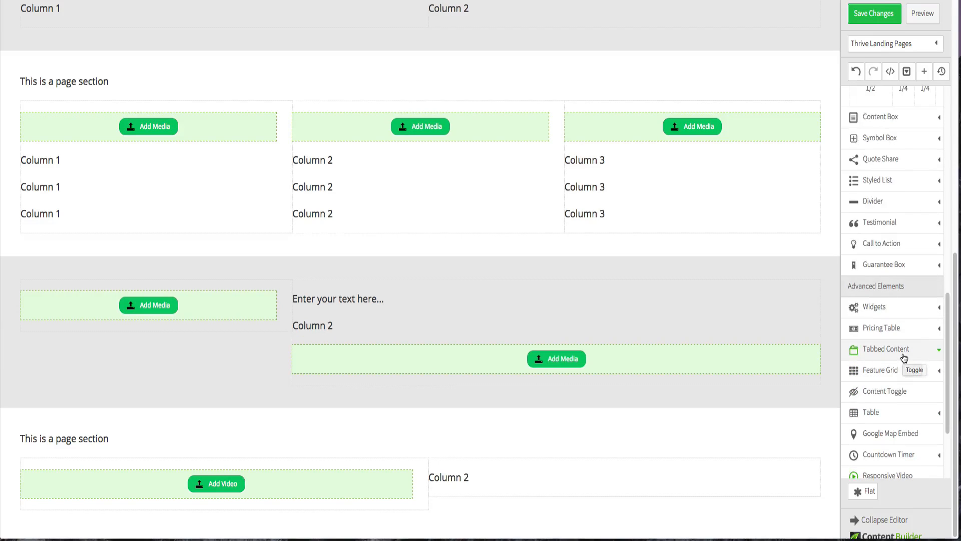
{"action": "left_click", "coordinate": [880, 182]}
{"action": "scroll", "coordinate": [885, 179], "scroll_direction": "down", "scroll_amount": 3}
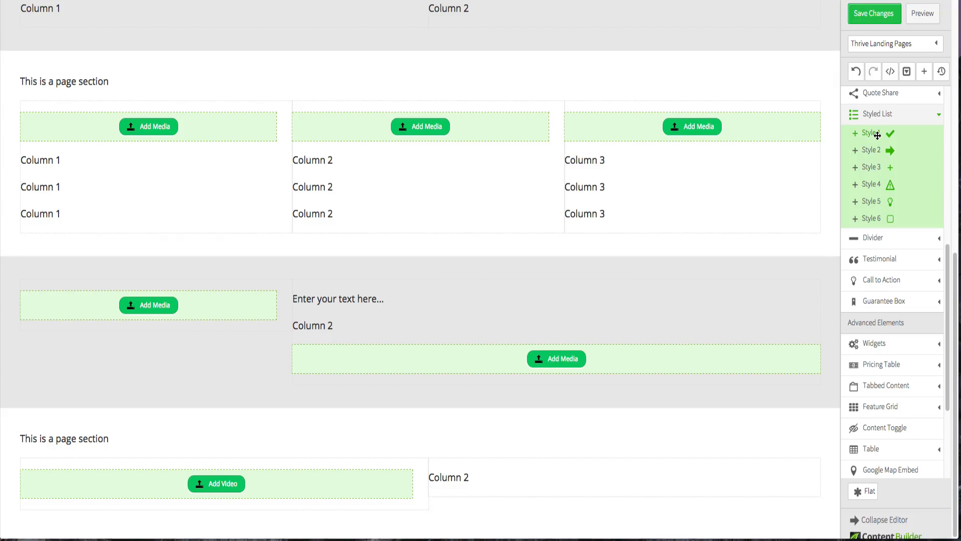
{"action": "left_click_drag", "start_coordinate": [877, 134], "coordinate": [599, 464]}
{"action": "scroll", "coordinate": [599, 436], "scroll_direction": "down", "scroll_amount": 2}
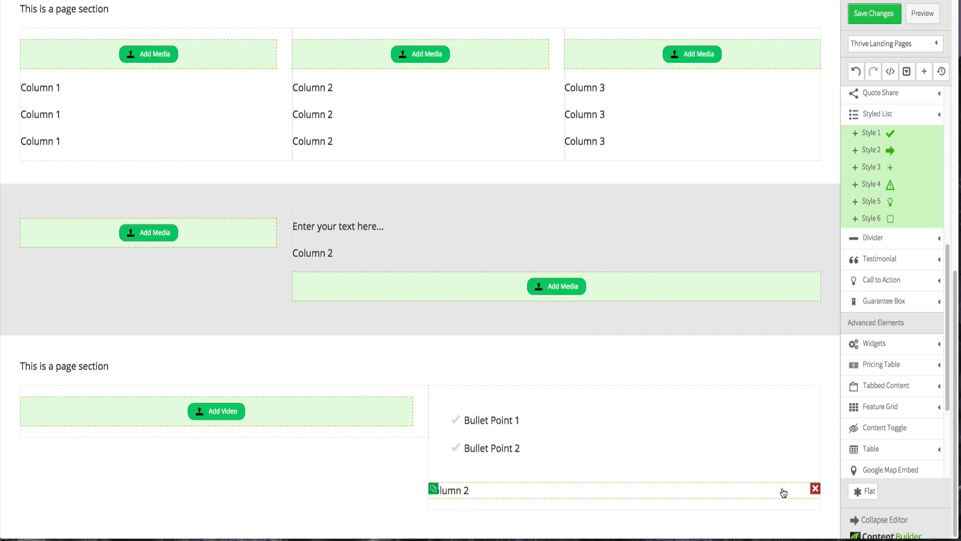
{"action": "left_click", "coordinate": [815, 490]}
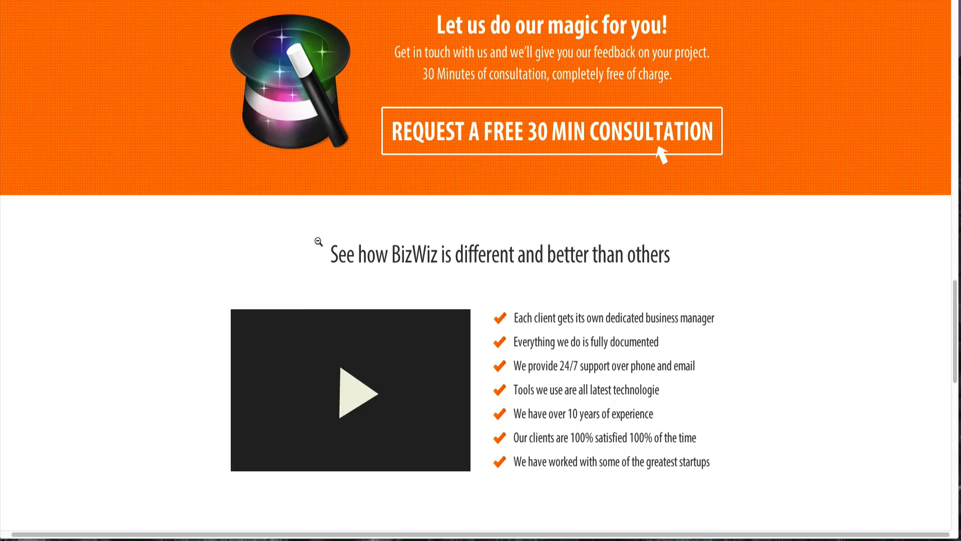
- Add another Page Section below the video and list section
{"action": "scroll", "coordinate": [317, 242], "scroll_direction": "down", "scroll_amount": 9}
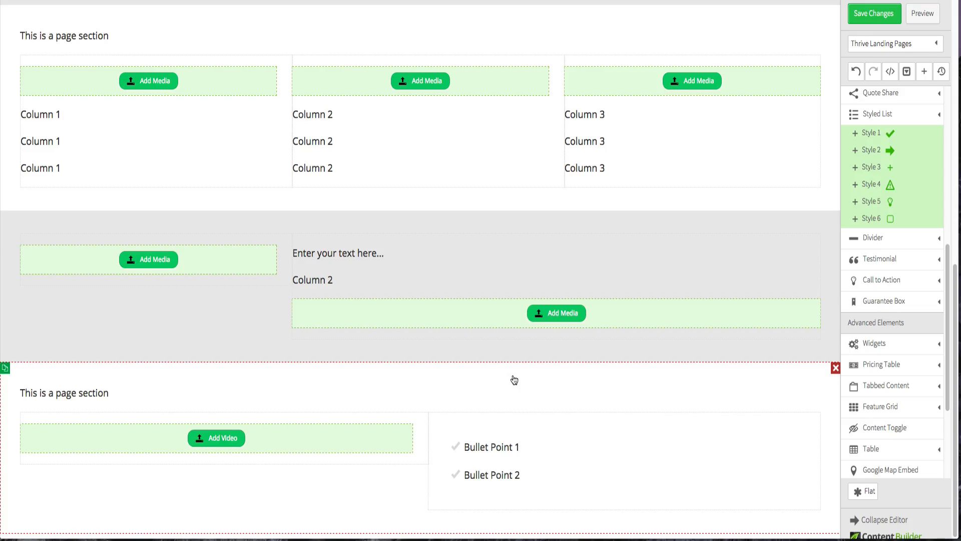
{"action": "scroll", "coordinate": [935, 394], "scroll_direction": "down", "scroll_amount": 2}
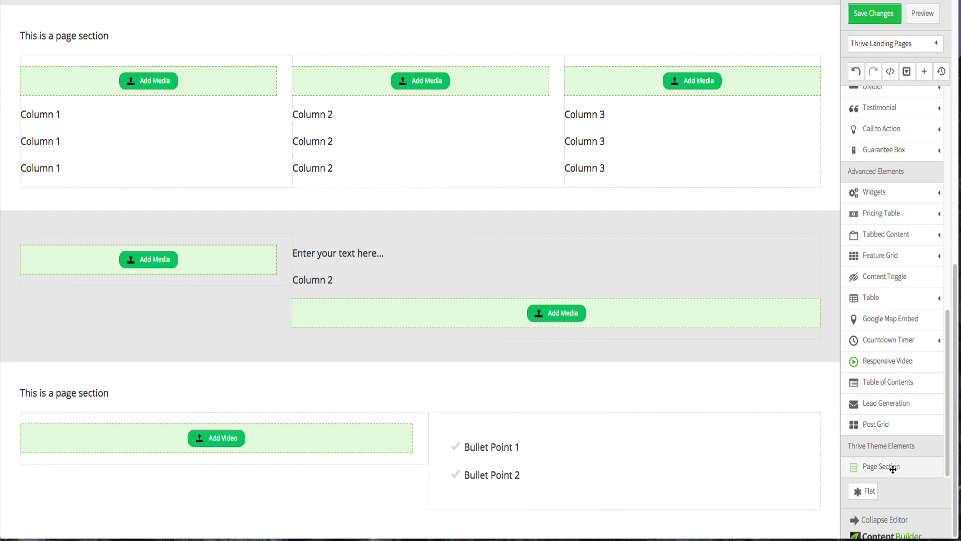
{"action": "left_click_drag", "start_coordinate": [874, 466], "coordinate": [567, 537]}
- Insert a 1/2 two-column layout into the new section and move the section's text above the columns
{"action": "scroll", "coordinate": [542, 373], "scroll_direction": "down", "scroll_amount": 1}
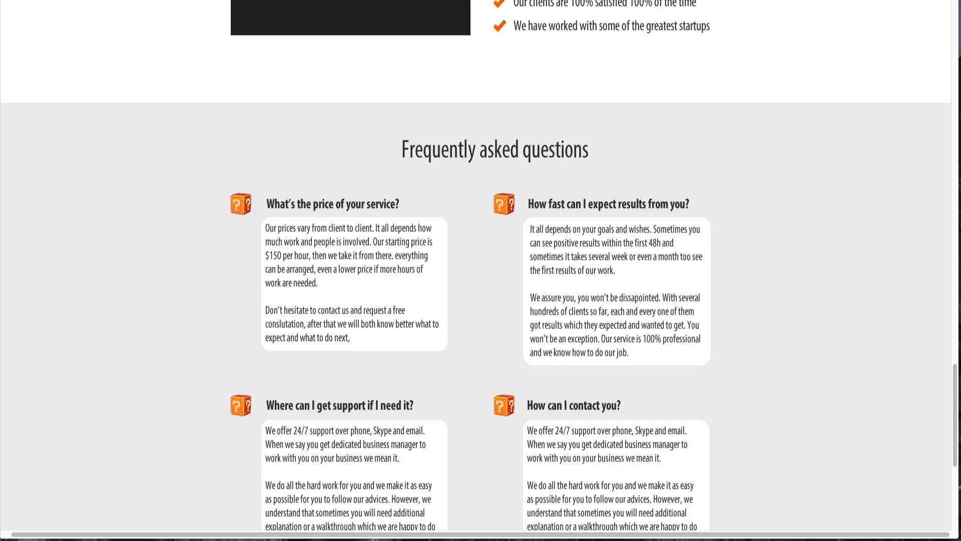
{"action": "scroll", "coordinate": [530, 165], "scroll_direction": "down", "scroll_amount": 4}
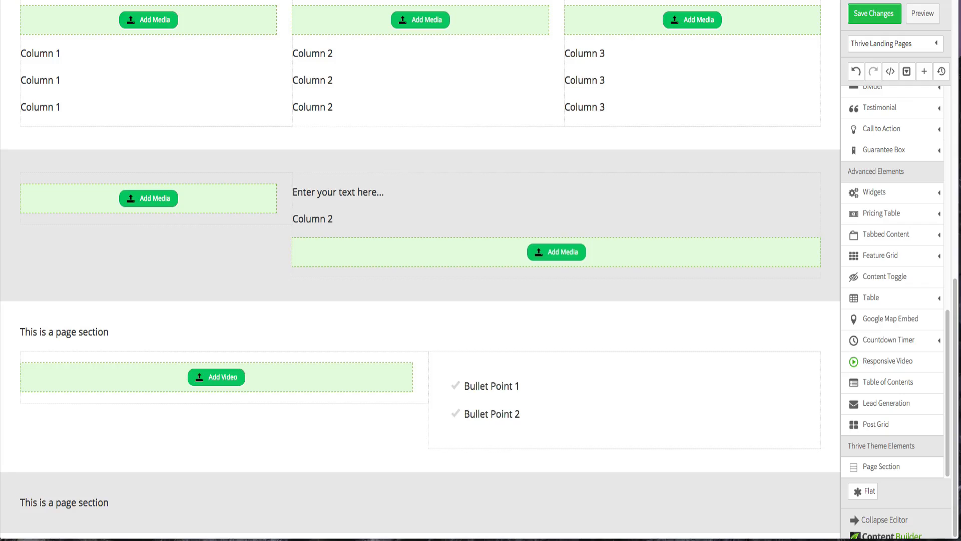
{"action": "scroll", "coordinate": [866, 269], "scroll_direction": "up", "scroll_amount": 3}
{"action": "scroll", "coordinate": [867, 268], "scroll_direction": "up", "scroll_amount": 4}
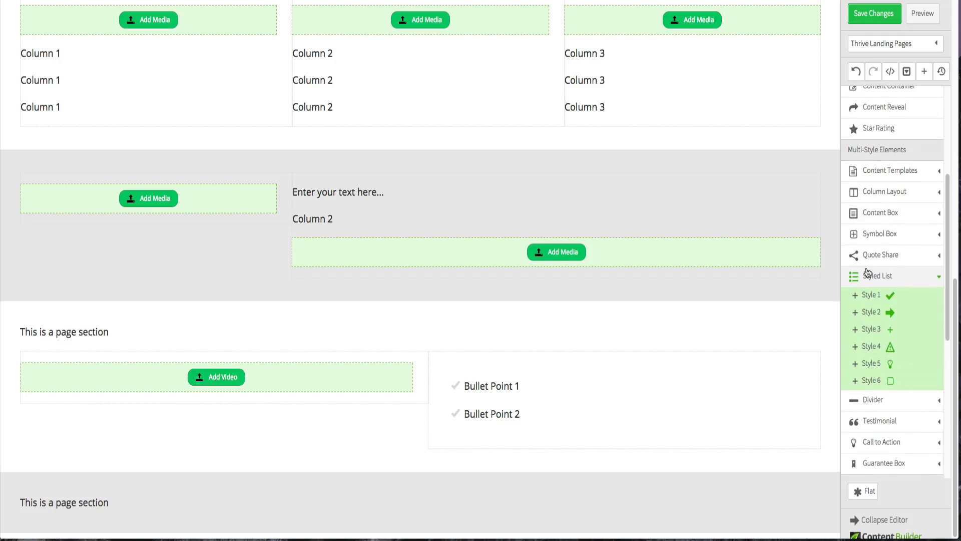
{"action": "left_click", "coordinate": [885, 193]}
{"action": "left_click_drag", "start_coordinate": [889, 215], "coordinate": [449, 495]}
{"action": "scroll", "coordinate": [450, 495], "scroll_direction": "down", "scroll_amount": 1}
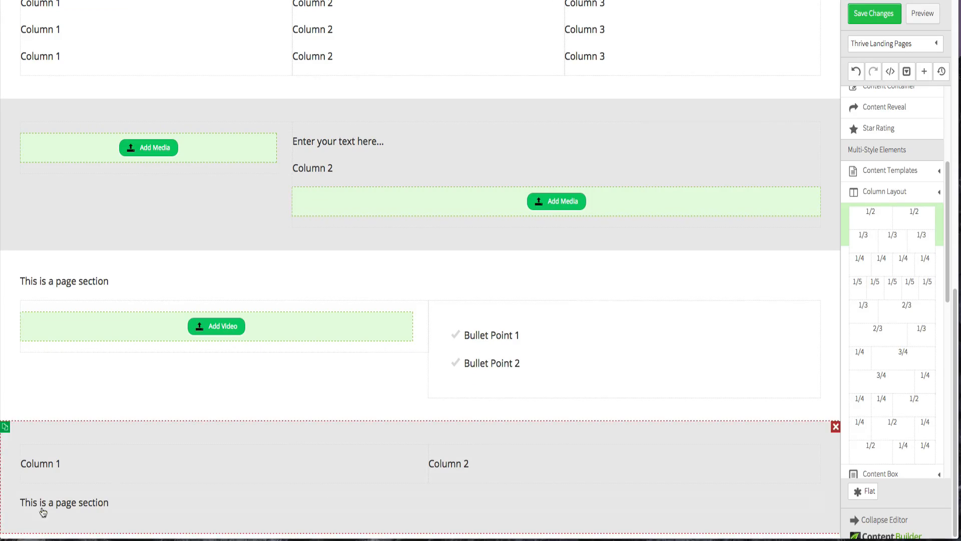
{"action": "left_click_drag", "start_coordinate": [150, 509], "coordinate": [172, 441]}
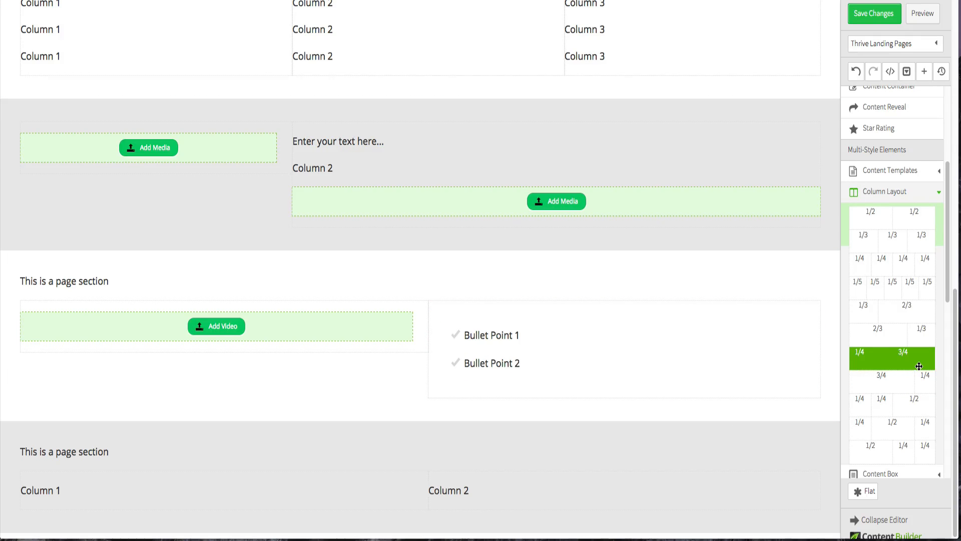
- Nest a 1/4–3/4 column layout inside each of the section's two columns and delete both placeholder texts
{"action": "scroll", "coordinate": [919, 366], "scroll_direction": "down", "scroll_amount": 1}
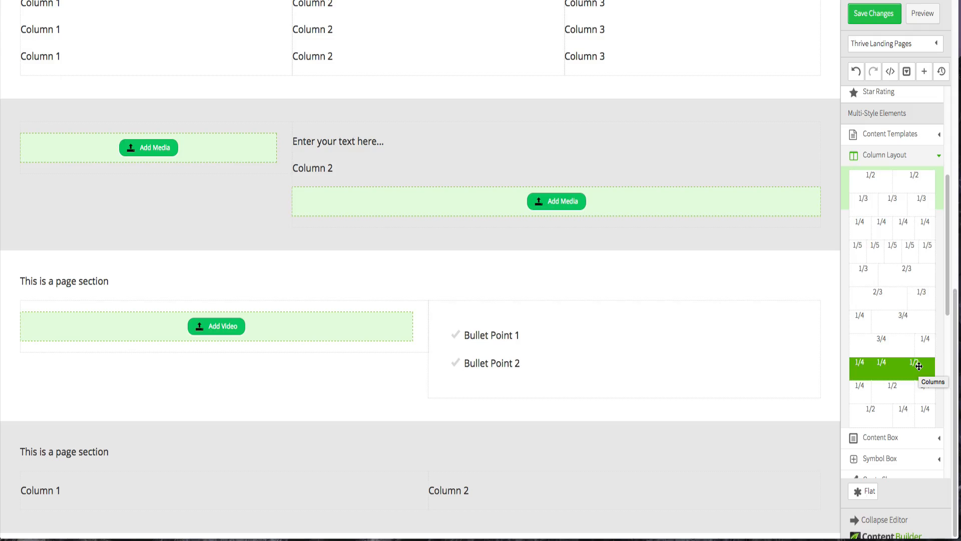
{"action": "scroll", "coordinate": [919, 366], "scroll_direction": "down", "scroll_amount": 1}
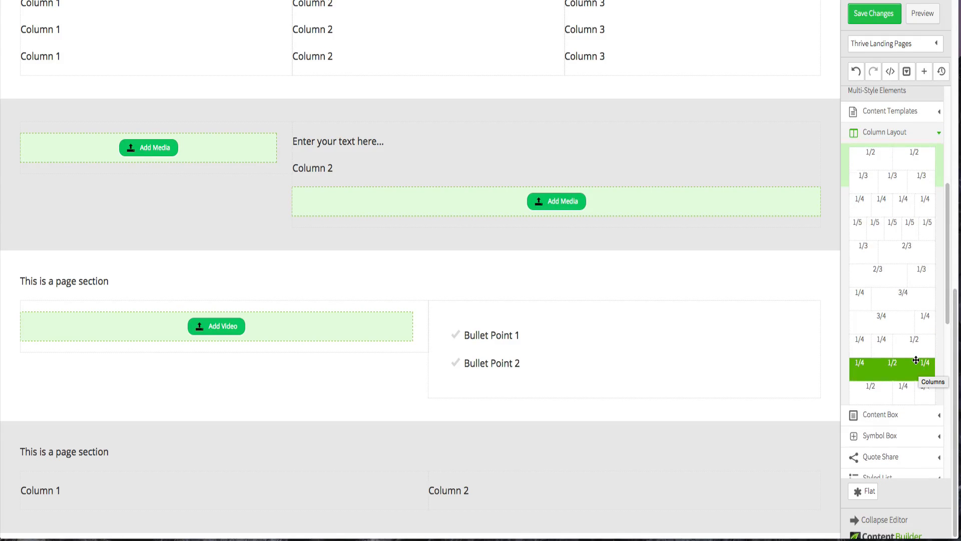
{"action": "scroll", "coordinate": [916, 360], "scroll_direction": "up", "scroll_amount": 1}
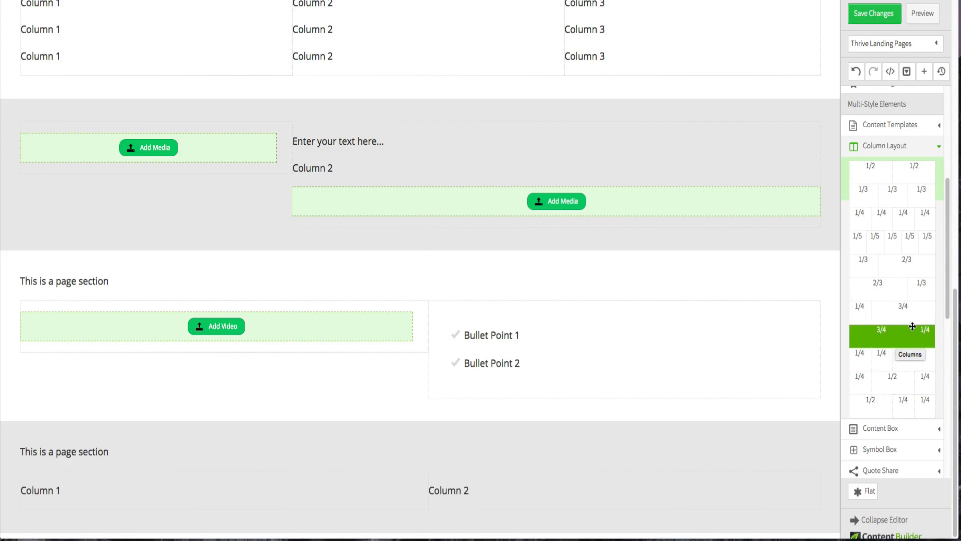
{"action": "left_click_drag", "start_coordinate": [903, 306], "coordinate": [292, 476]}
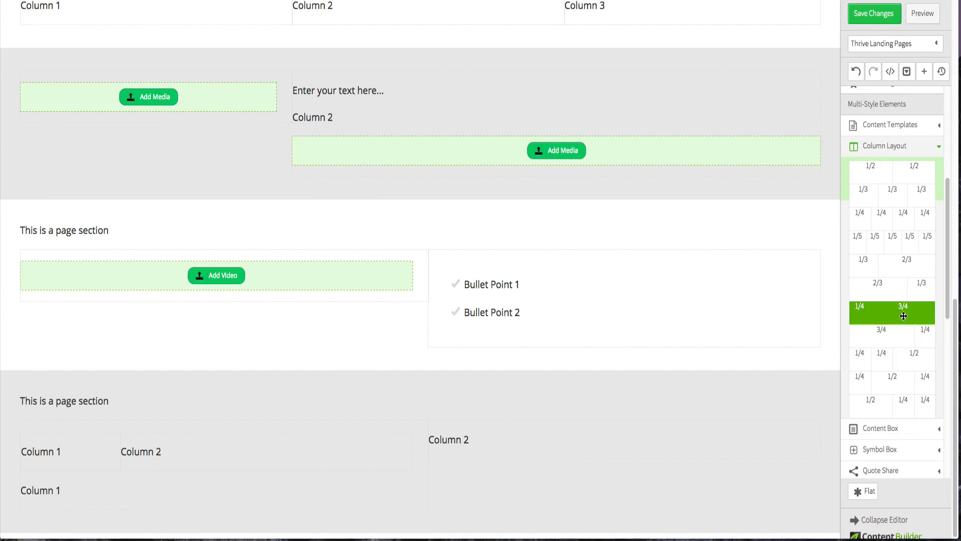
{"action": "left_click_drag", "start_coordinate": [904, 316], "coordinate": [566, 427]}
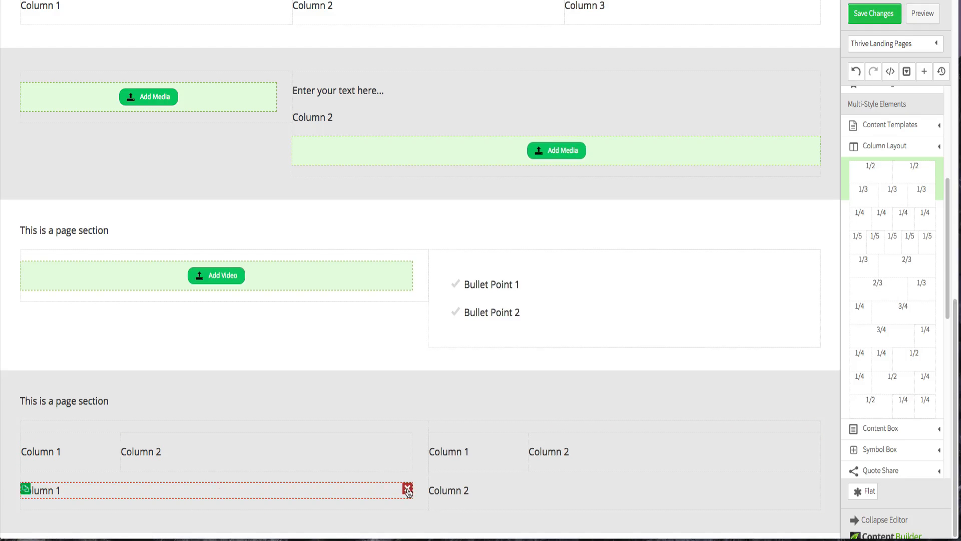
{"action": "left_click", "coordinate": [408, 489]}
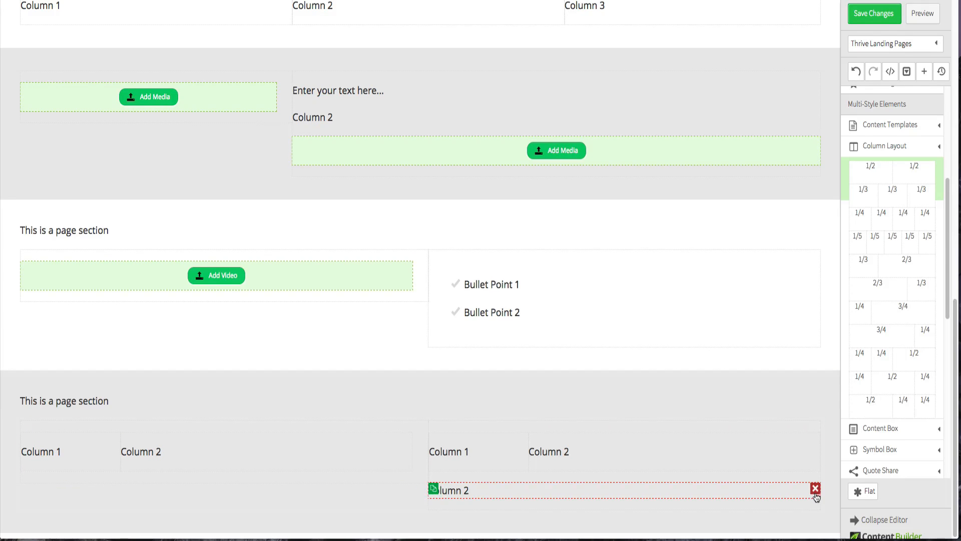
{"action": "left_click", "coordinate": [816, 488]}
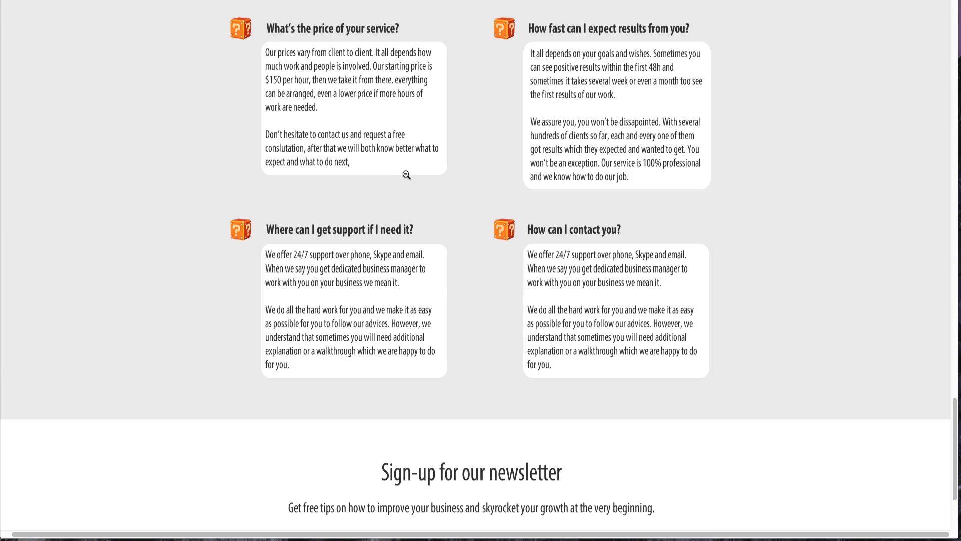
- Add another Page Section at the bottom of the page for the newsletter area
{"action": "scroll", "coordinate": [406, 174], "scroll_direction": "down", "scroll_amount": 3}
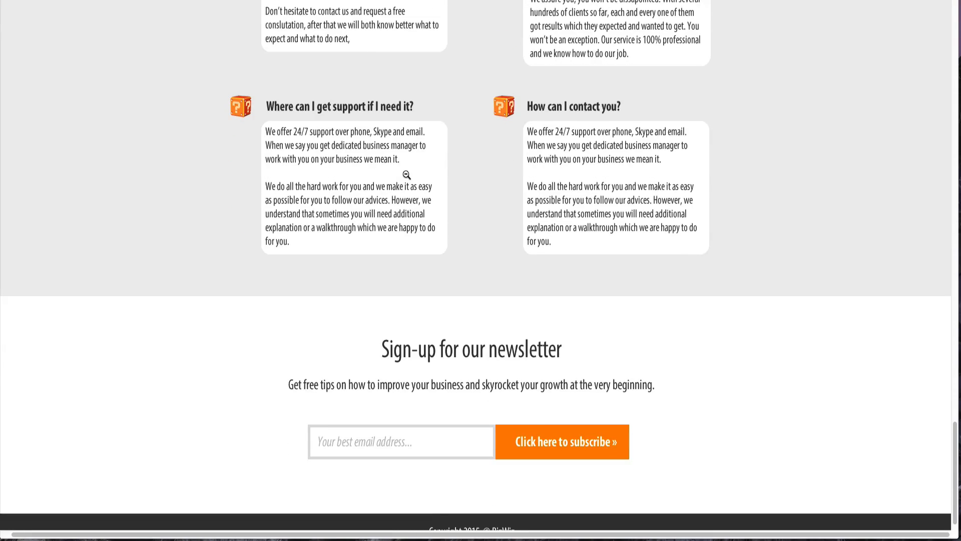
{"action": "scroll", "coordinate": [406, 174], "scroll_direction": "down", "scroll_amount": 1}
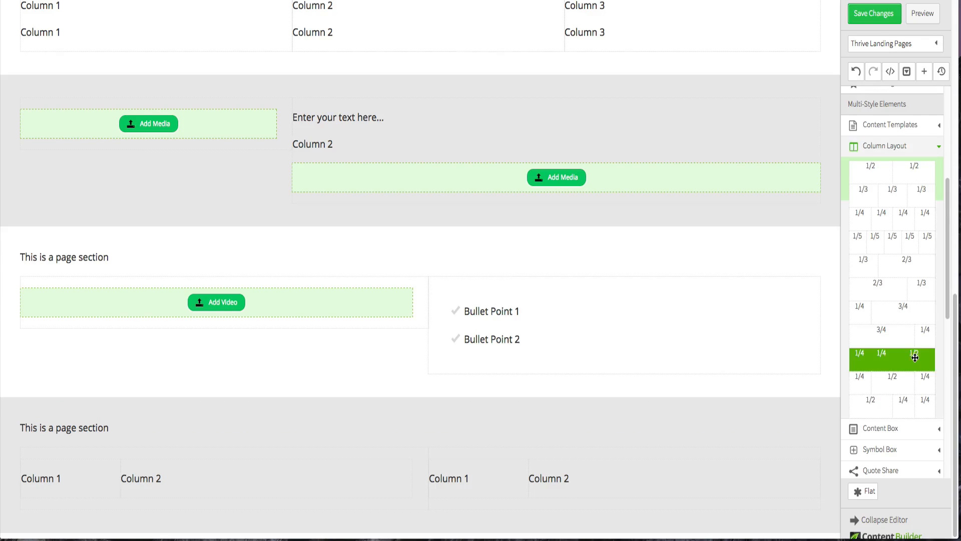
{"action": "scroll", "coordinate": [916, 356], "scroll_direction": "down", "scroll_amount": 5}
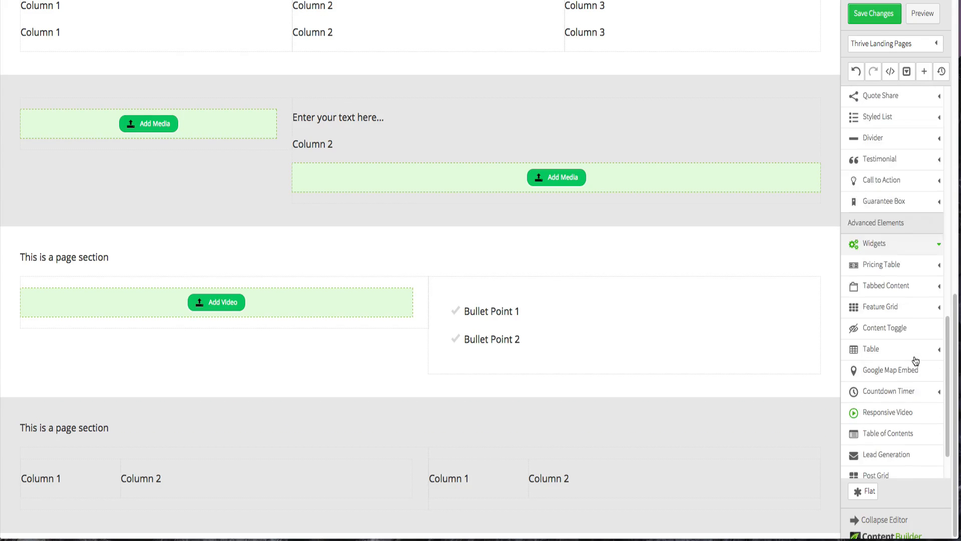
{"action": "scroll", "coordinate": [915, 361], "scroll_direction": "down", "scroll_amount": 2}
{"action": "left_click_drag", "start_coordinate": [881, 467], "coordinate": [447, 534]}
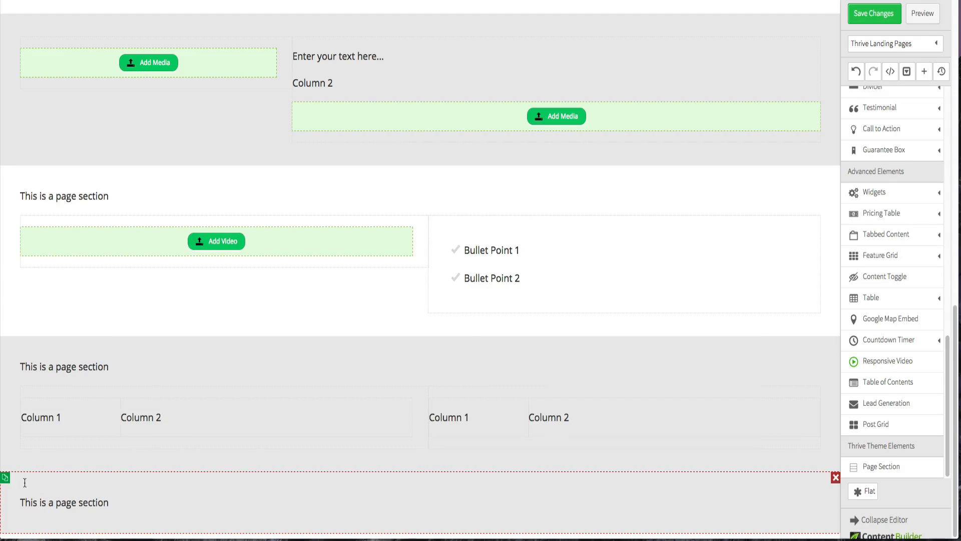
- Set the new section's background colour to white
{"action": "left_click", "coordinate": [25, 481]}
{"action": "left_click", "coordinate": [99, 410]}
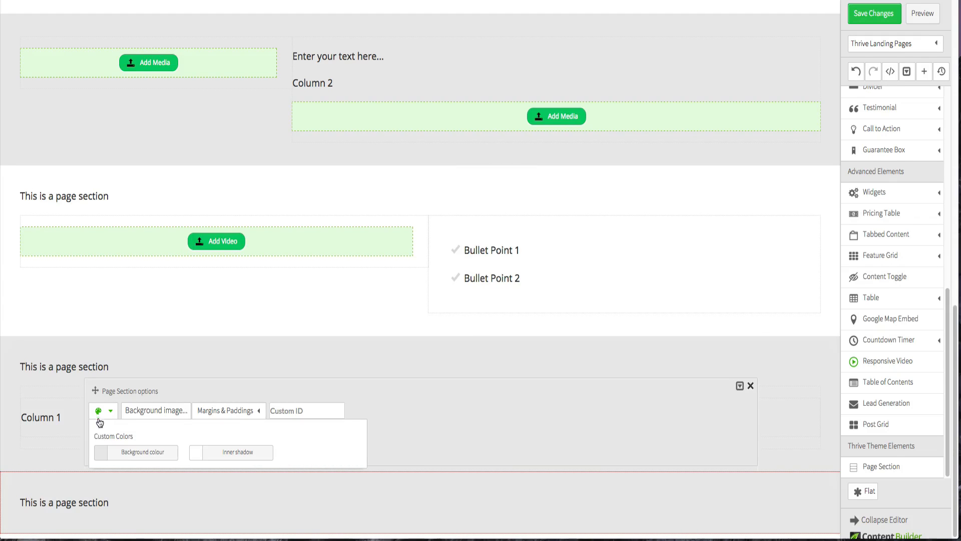
{"action": "left_click", "coordinate": [100, 454]}
{"action": "left_click", "coordinate": [92, 344]}
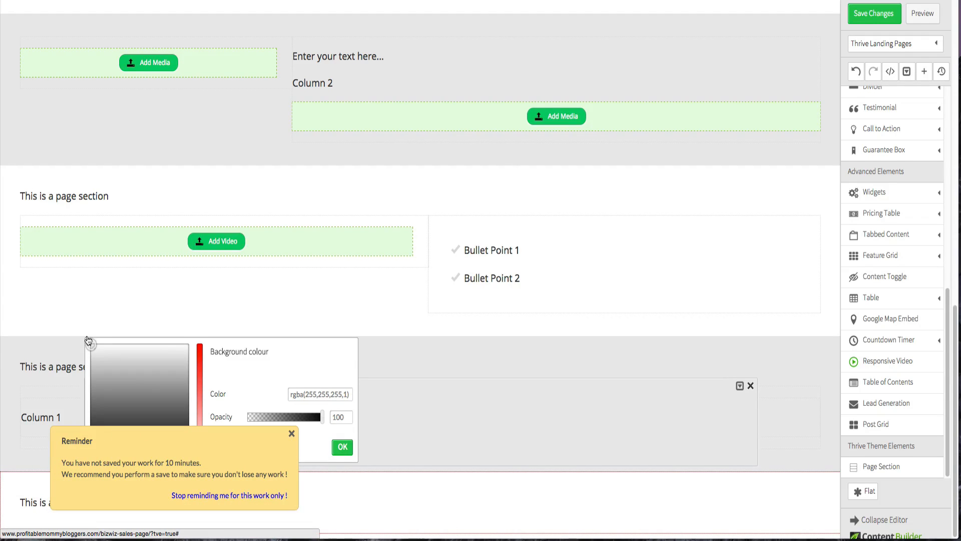
{"action": "left_click", "coordinate": [53, 314]}
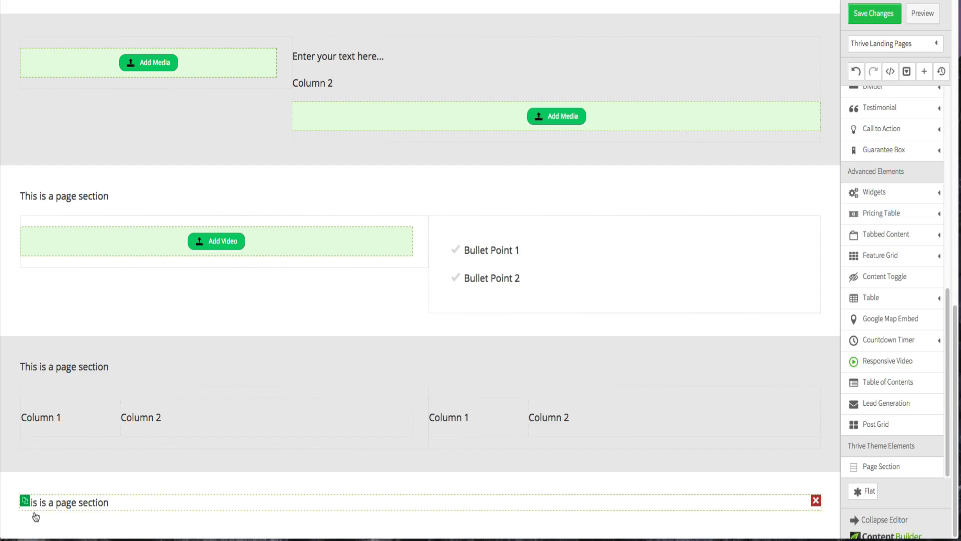
- Add a Lead Generation element inside the white newsletter section
{"action": "left_click", "coordinate": [28, 504]}
{"action": "scroll", "coordinate": [29, 501], "scroll_direction": "down", "scroll_amount": 1}
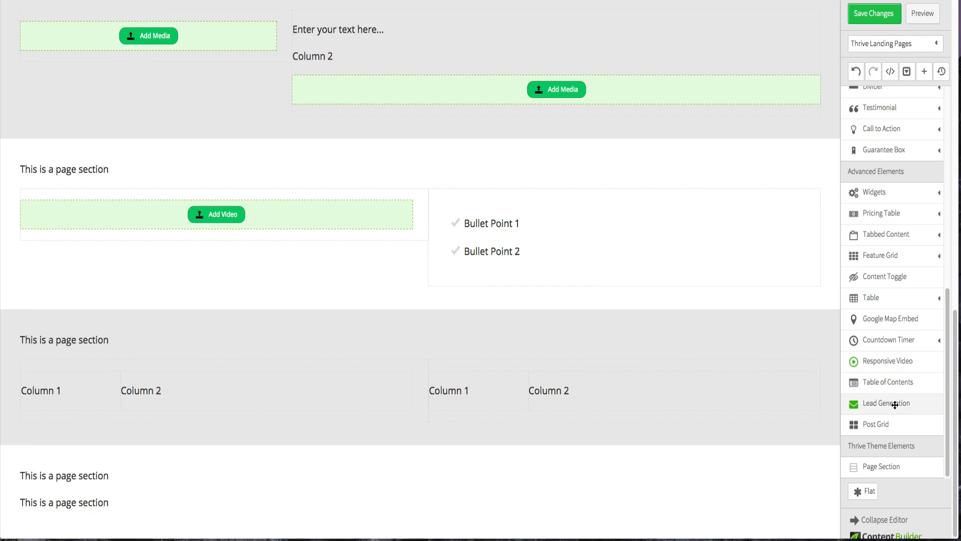
{"action": "left_click_drag", "start_coordinate": [907, 404], "coordinate": [401, 516]}
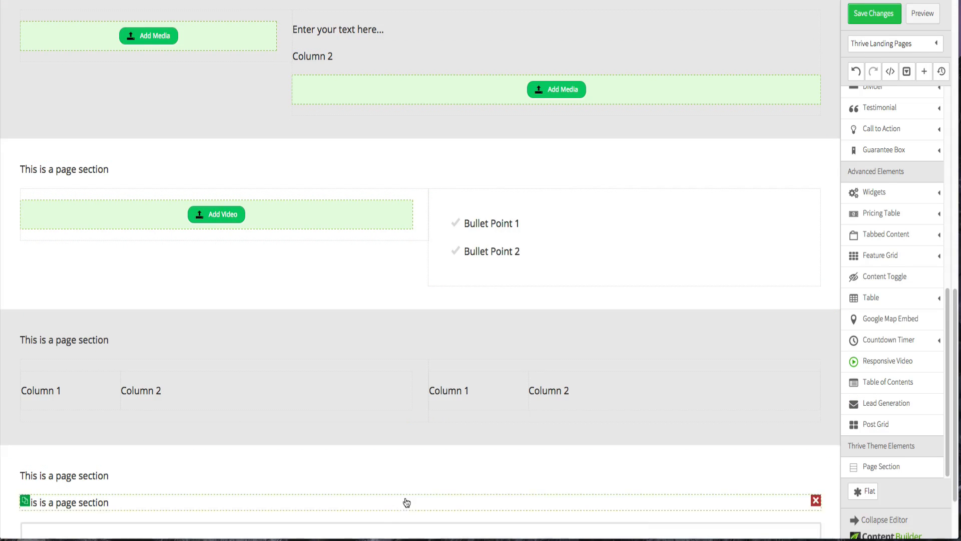
- Add one more Page Section at the bottom and set its background colour to near-black rgba(12,12,12,1)
{"action": "scroll", "coordinate": [403, 501], "scroll_direction": "down", "scroll_amount": 2}
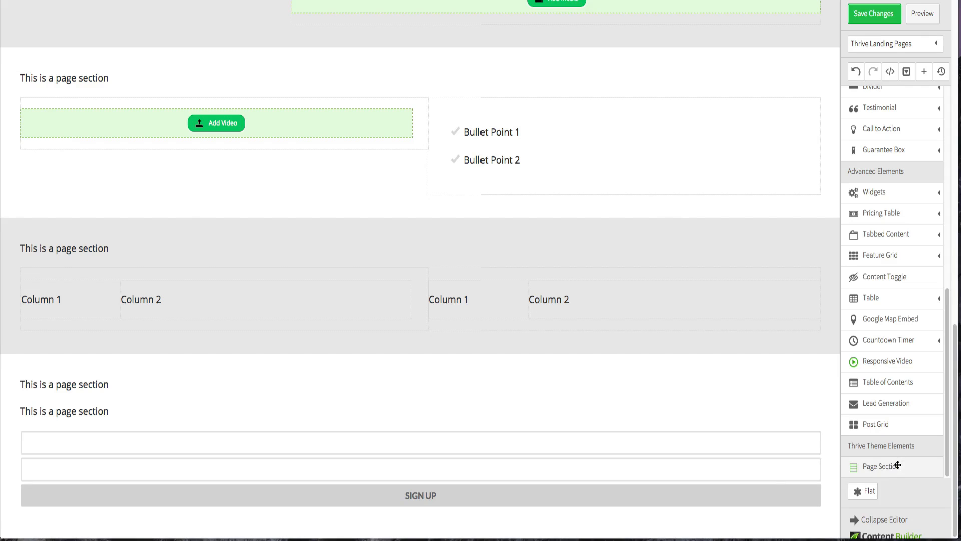
{"action": "left_click_drag", "start_coordinate": [898, 465], "coordinate": [428, 535]}
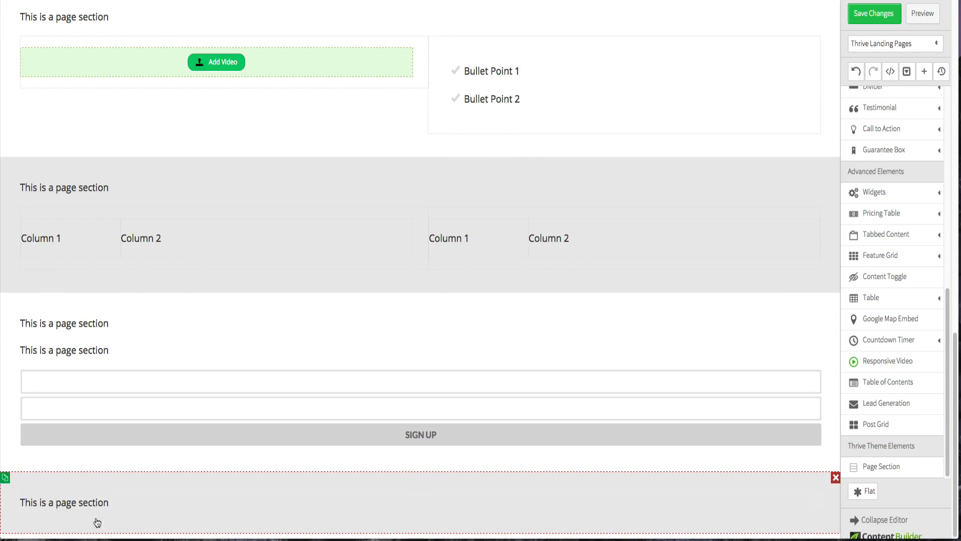
{"action": "left_click", "coordinate": [9, 493]}
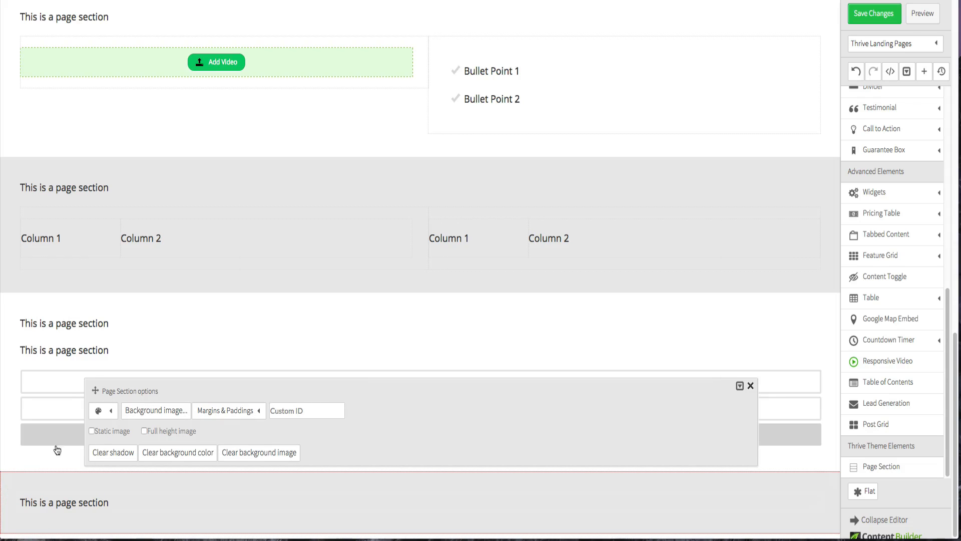
{"action": "left_click", "coordinate": [103, 412]}
{"action": "left_click", "coordinate": [102, 452]}
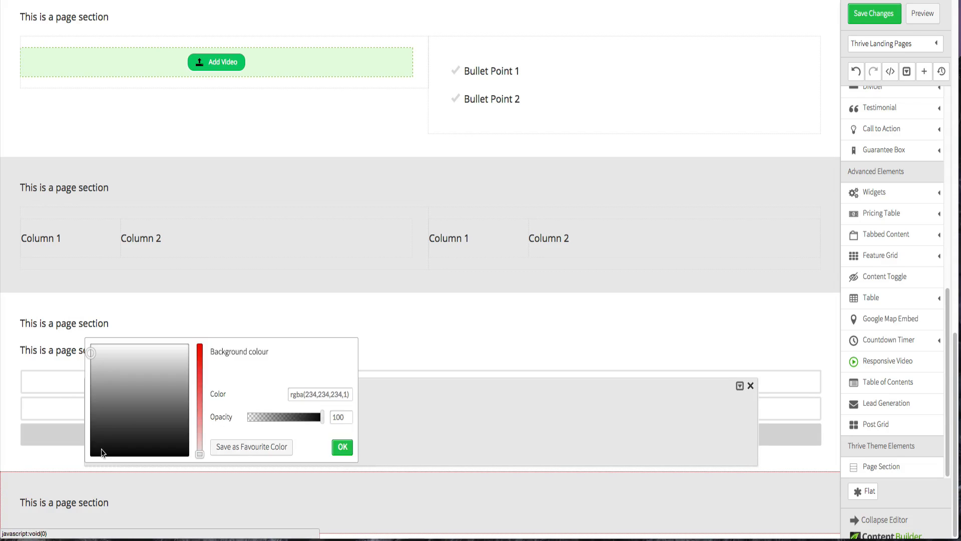
{"action": "left_click", "coordinate": [185, 451]}
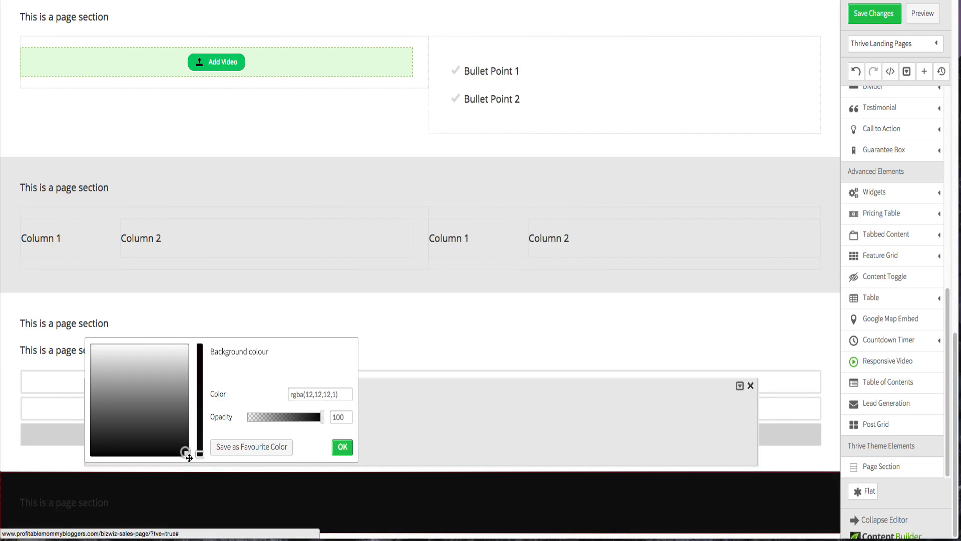
{"action": "left_click", "coordinate": [350, 452]}
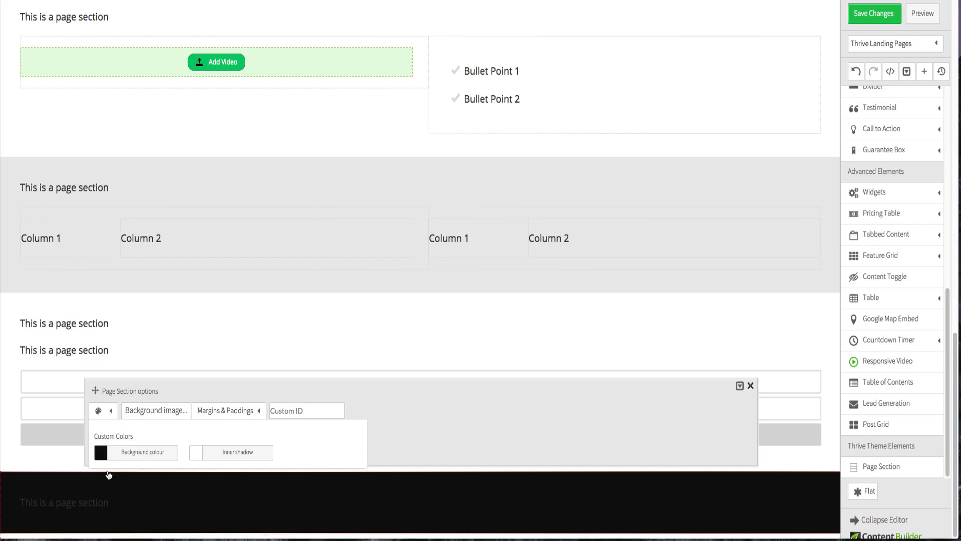
{"action": "left_click", "coordinate": [91, 506]}
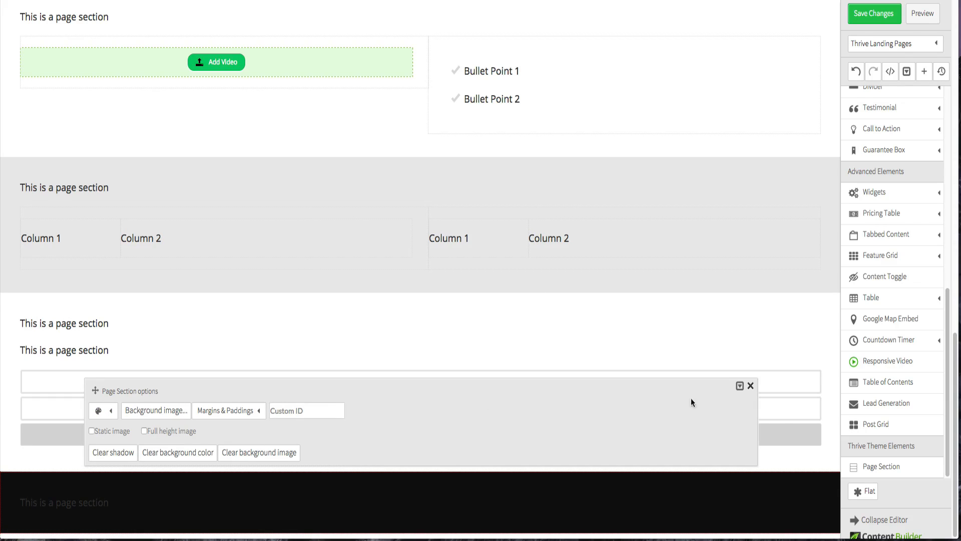
{"action": "left_click", "coordinate": [751, 386]}
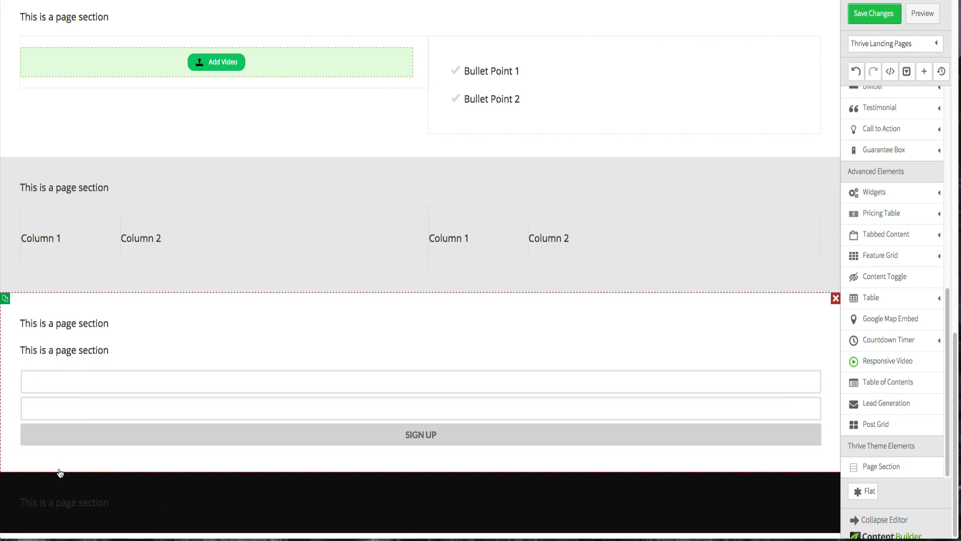
- Set the bottom section's text colour to white
{"action": "left_click", "coordinate": [65, 506]}
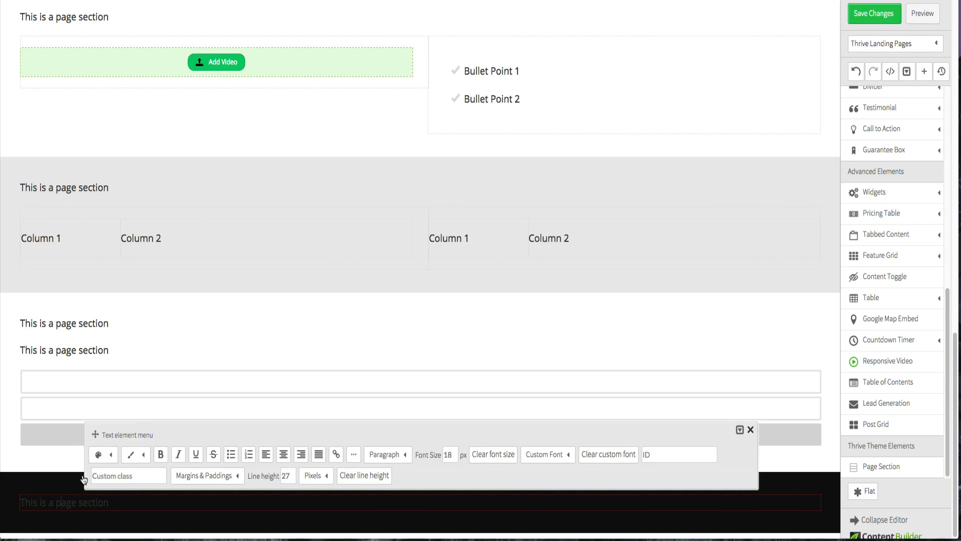
{"action": "left_click", "coordinate": [110, 454]}
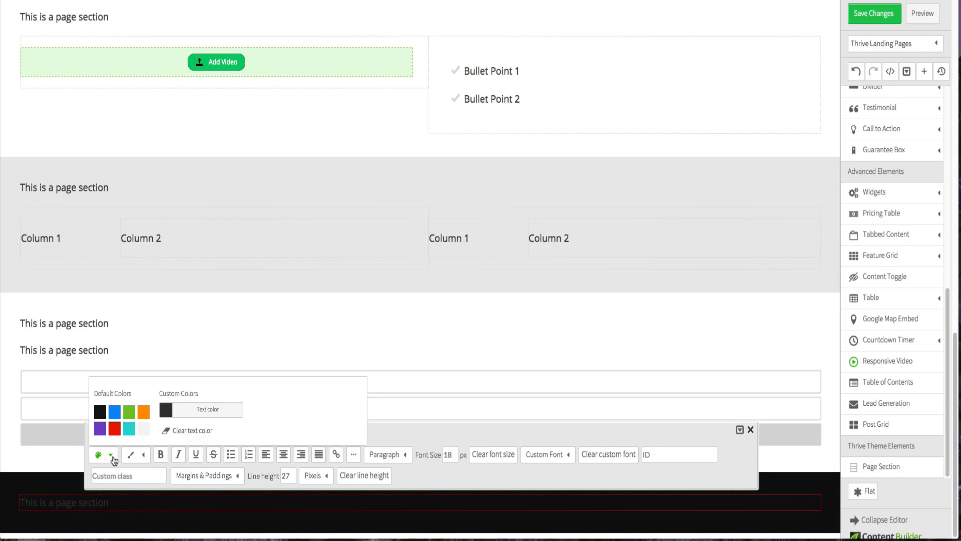
{"action": "left_click", "coordinate": [144, 429]}
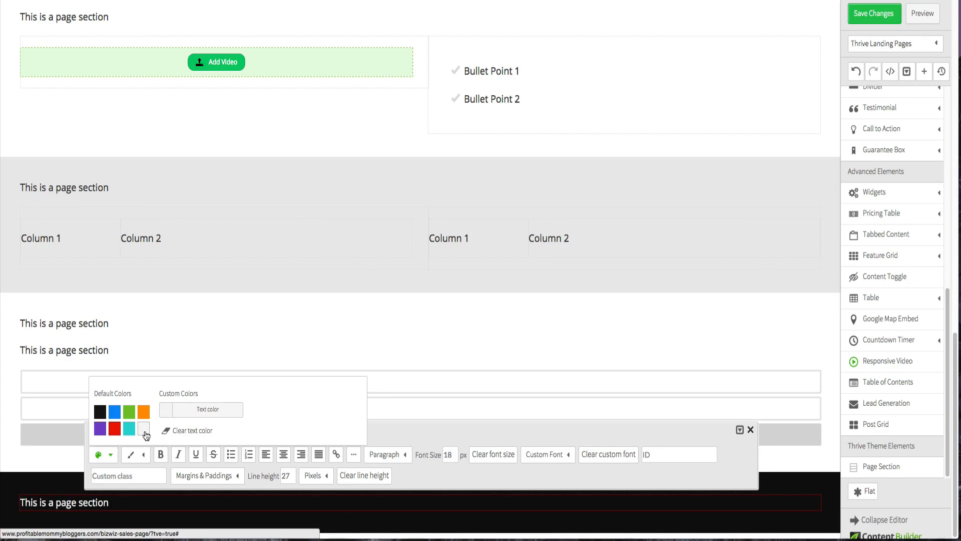
{"action": "left_click", "coordinate": [11, 444]}
- Save the page changes
{"action": "scroll", "coordinate": [255, 329], "scroll_direction": "up", "scroll_amount": 15}
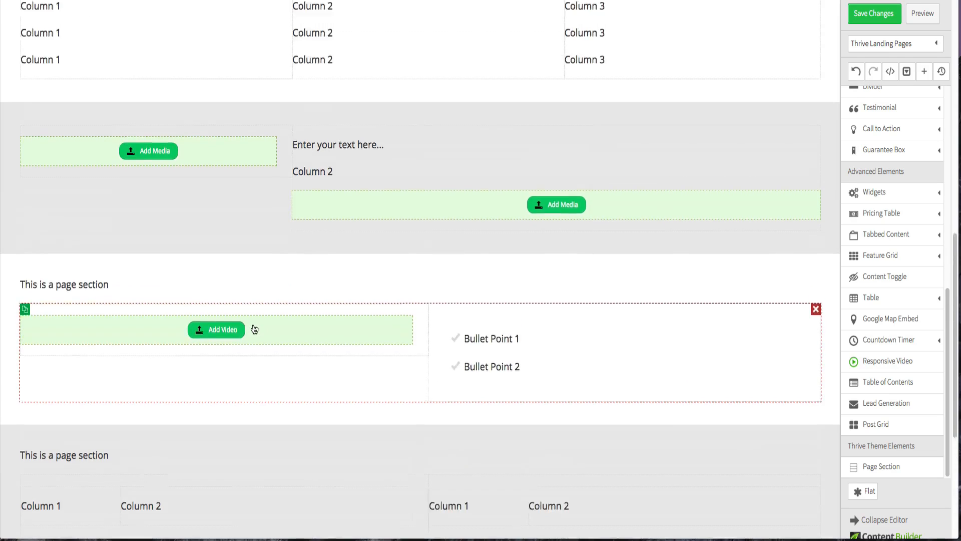
{"action": "scroll", "coordinate": [254, 329], "scroll_direction": "up", "scroll_amount": 7}
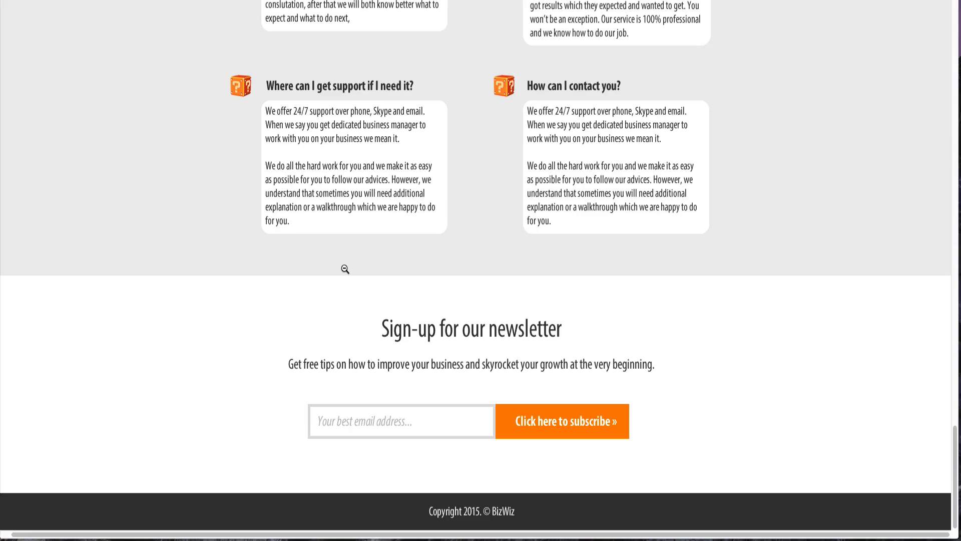
{"action": "scroll", "coordinate": [345, 269], "scroll_direction": "up", "scroll_amount": 20}
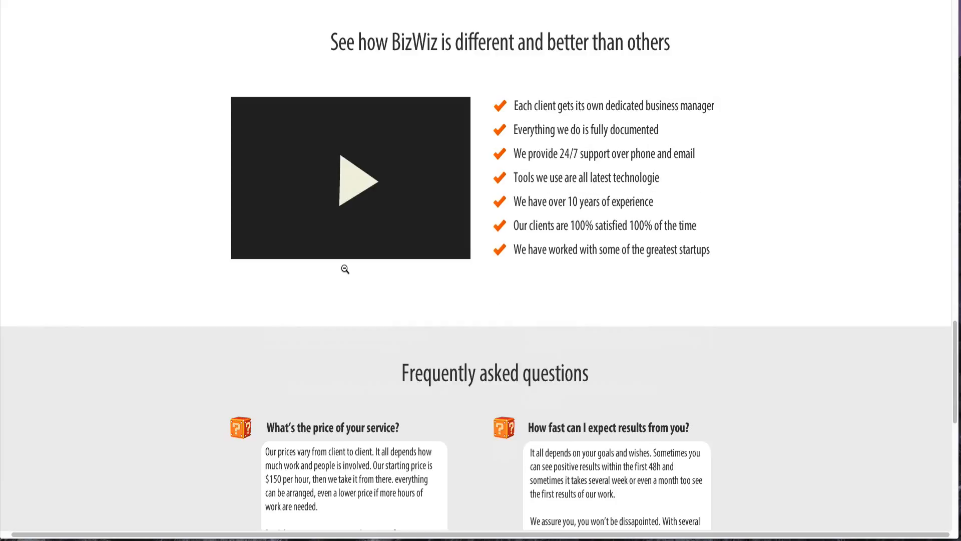
{"action": "scroll", "coordinate": [345, 268], "scroll_direction": "up", "scroll_amount": 20}
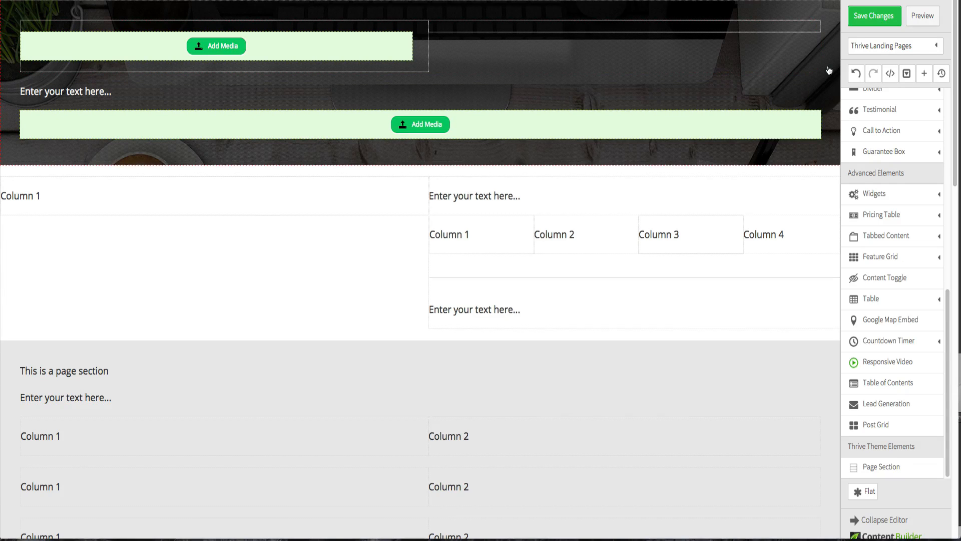
{"action": "left_click", "coordinate": [858, 23]}
- Switch to the Fireworks design file and view it at 100% zoom
{"action": "key", "text": "ctrl+Up"}
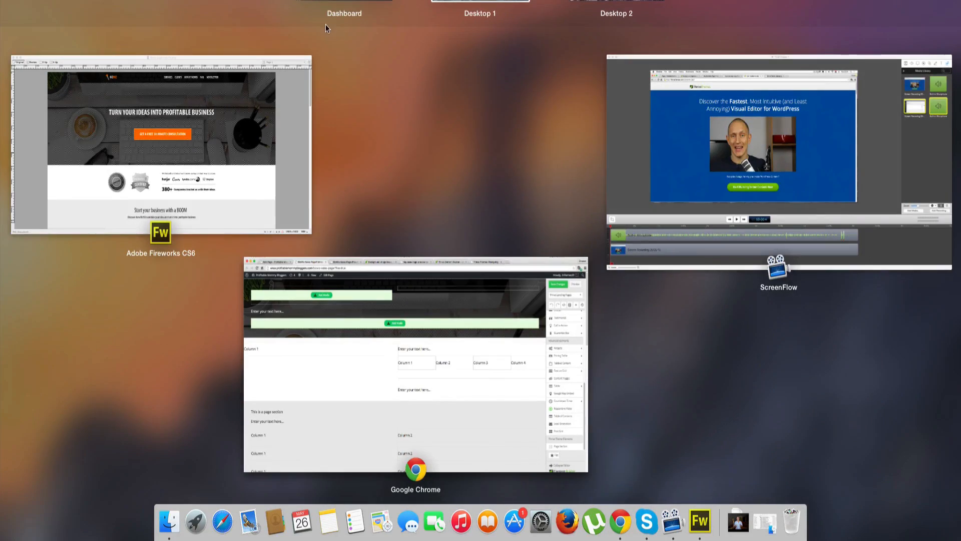
{"action": "left_click", "coordinate": [88, 94]}
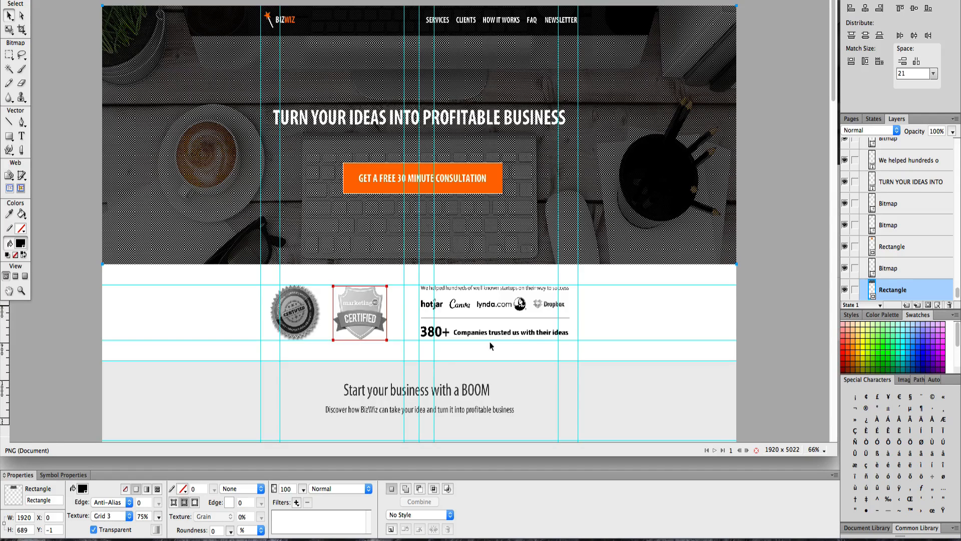
{"action": "left_click", "coordinate": [810, 450]}
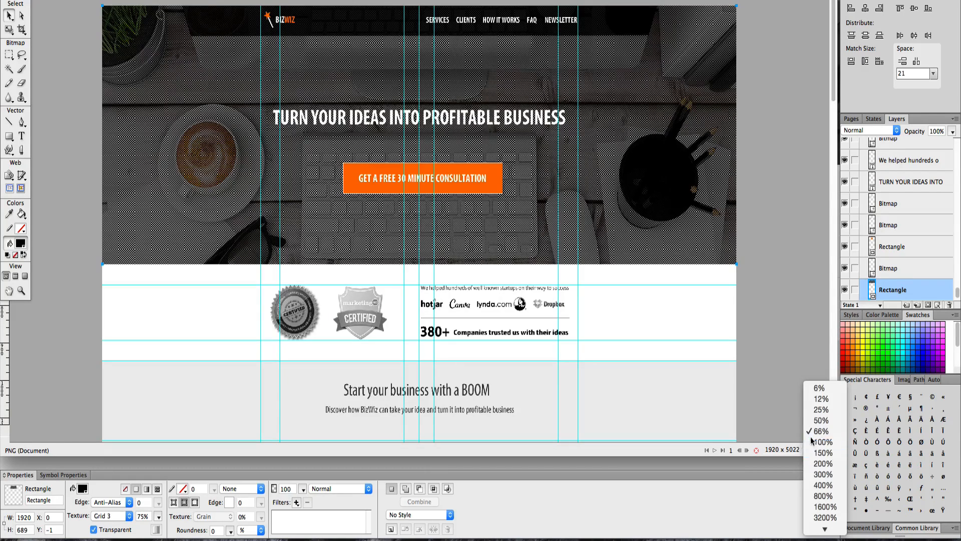
{"action": "left_click", "coordinate": [809, 441]}
{"action": "scroll", "coordinate": [617, 335], "scroll_direction": "down", "scroll_amount": 5}
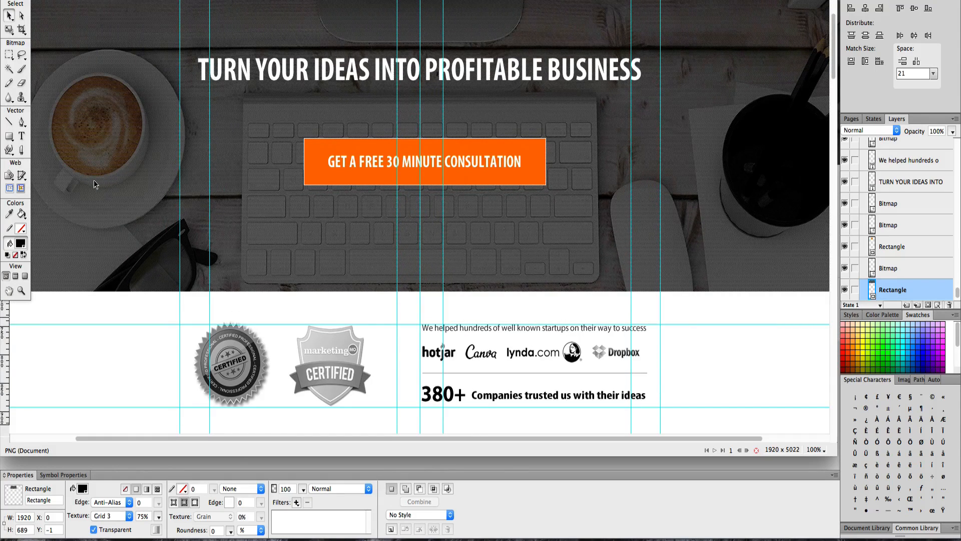
- Measure the content width between the outer guides with a temporary rectangle, then delete it
{"action": "left_click", "coordinate": [9, 135]}
{"action": "left_click_drag", "start_coordinate": [180, 297], "coordinate": [659, 303]}
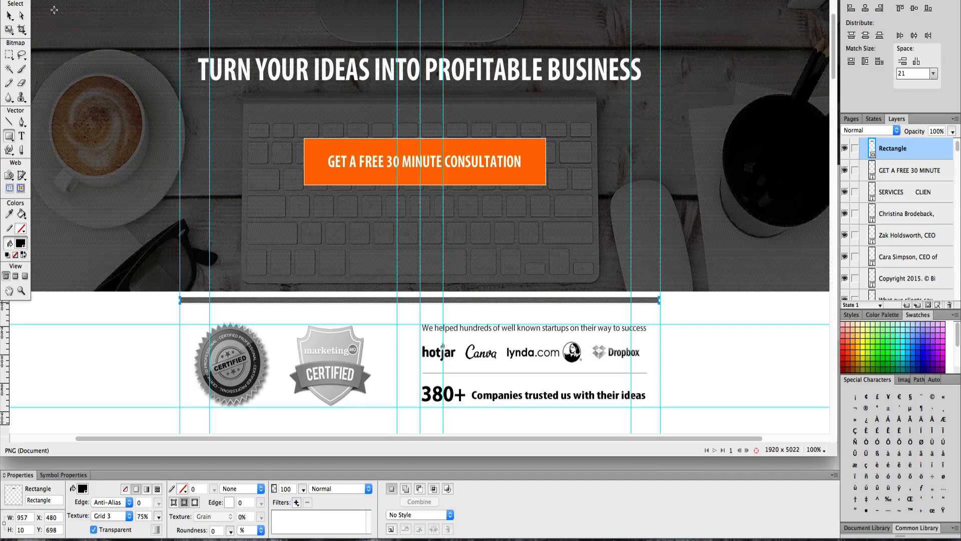
{"action": "left_click", "coordinate": [10, 16]}
{"action": "left_click", "coordinate": [75, 0]}
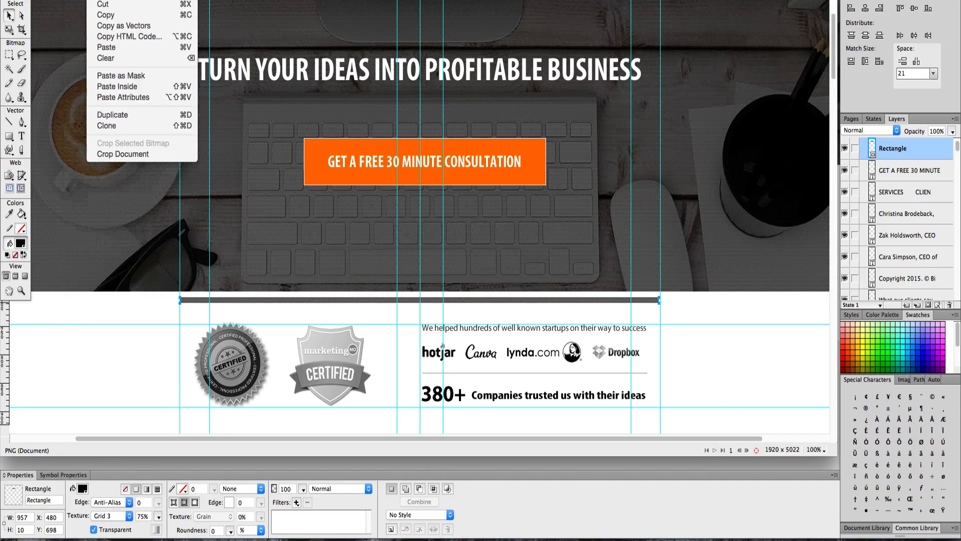
{"action": "left_click", "coordinate": [104, 0]}
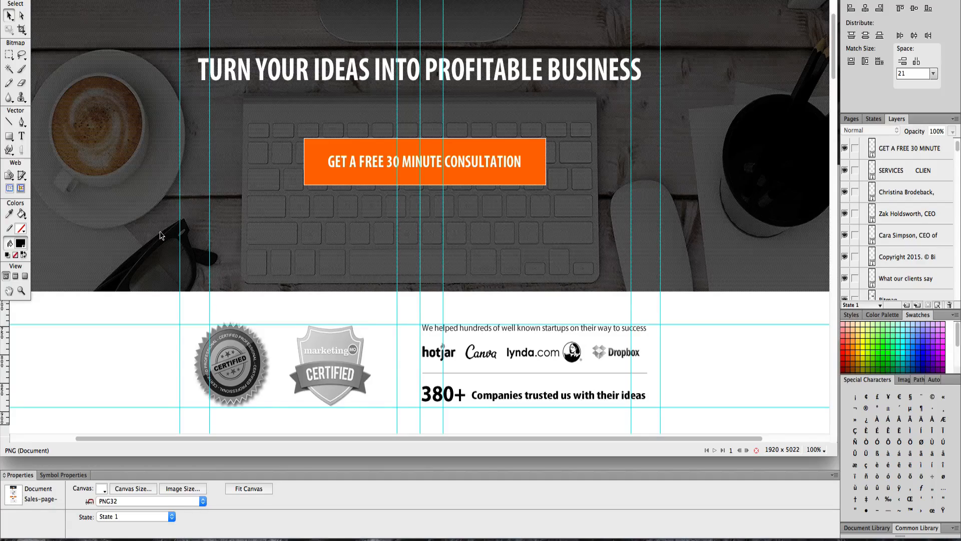
- Scroll through the reference design to examine the header and hero sections
{"action": "scroll", "coordinate": [483, 253], "scroll_direction": "down", "scroll_amount": 2}
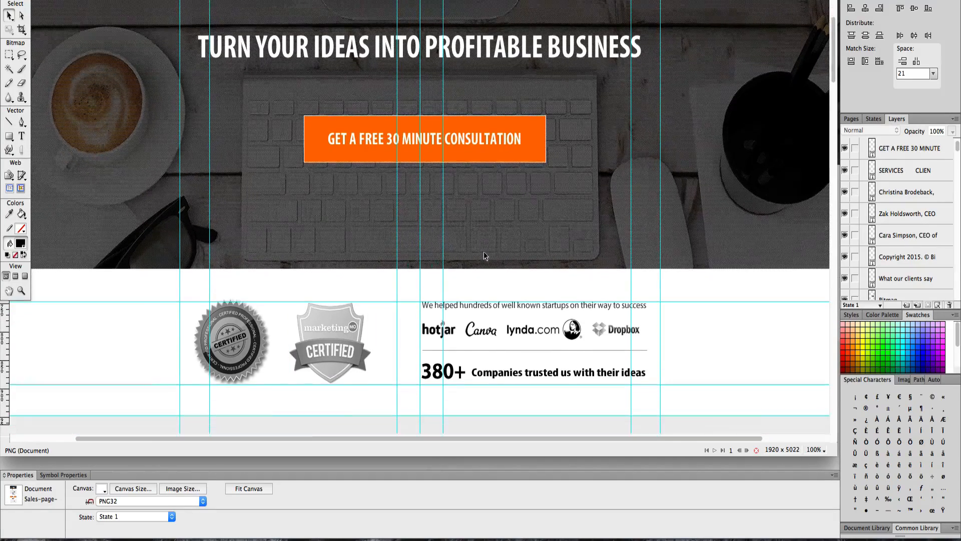
{"action": "scroll", "coordinate": [484, 257], "scroll_direction": "down", "scroll_amount": 10}
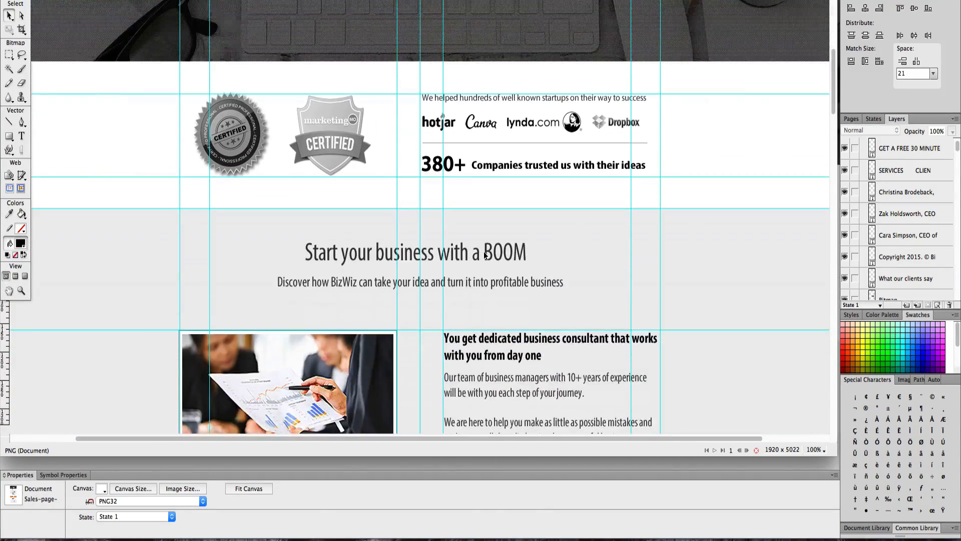
{"action": "scroll", "coordinate": [483, 253], "scroll_direction": "down", "scroll_amount": 4}
{"action": "scroll", "coordinate": [484, 253], "scroll_direction": "up", "scroll_amount": 10}
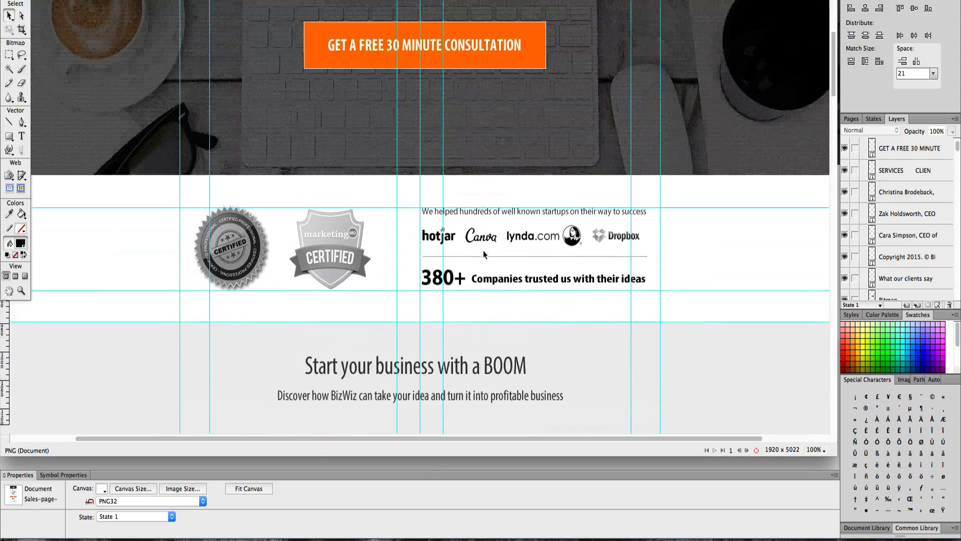
{"action": "scroll", "coordinate": [484, 254], "scroll_direction": "up", "scroll_amount": 11}
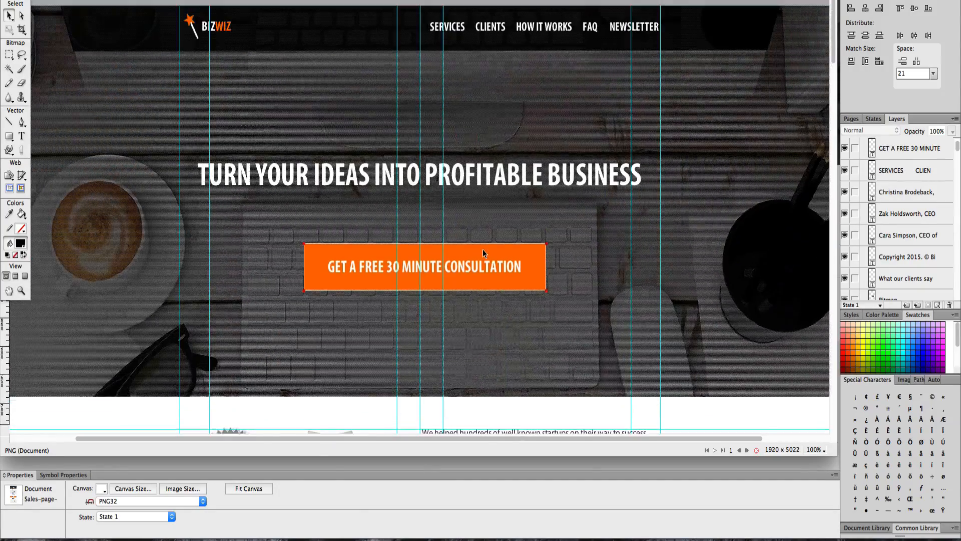
- Check the position of the guide marking the bottom of the hero section in the reference design
{"action": "key", "text": "ctrl+Up"}
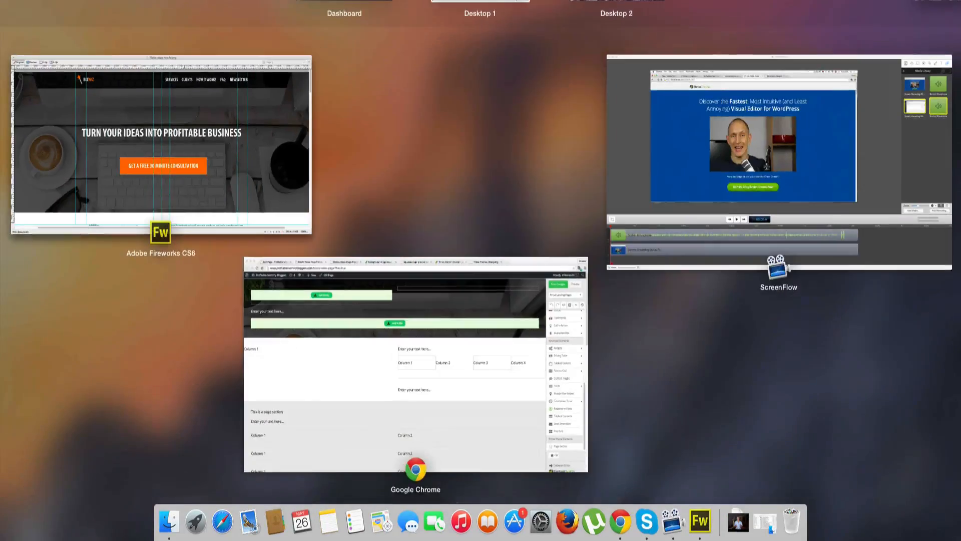
{"action": "left_click", "coordinate": [256, 110]}
{"action": "scroll", "coordinate": [248, 131], "scroll_direction": "down", "scroll_amount": 8}
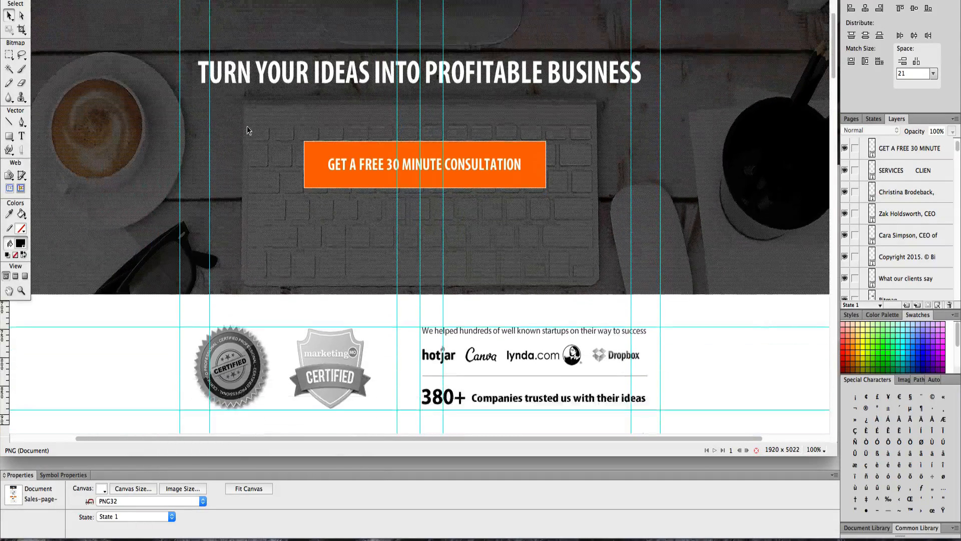
{"action": "scroll", "coordinate": [248, 130], "scroll_direction": "down", "scroll_amount": 3}
{"action": "double_click", "coordinate": [179, 286]}
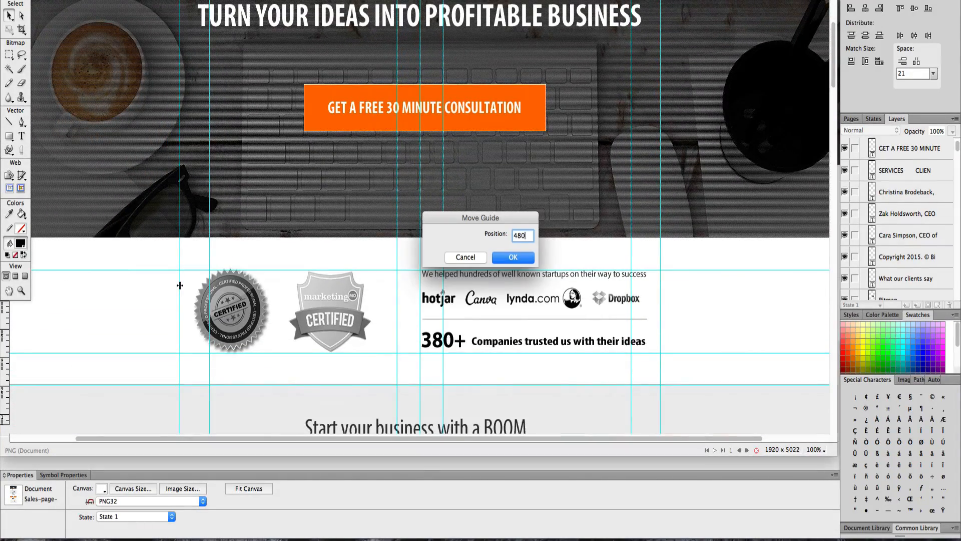
{"action": "left_click", "coordinate": [466, 257]}
{"action": "left_click", "coordinate": [463, 258]}
- Enable Full height image for the hero content area's background and save the page changes
{"action": "key", "text": "ctrl+Up"}
{"action": "left_click", "coordinate": [509, 334]}
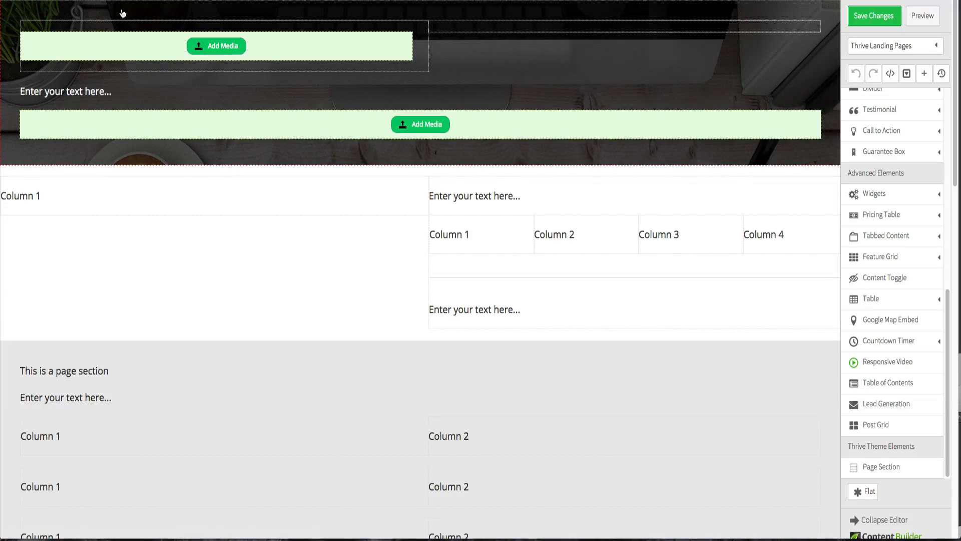
{"action": "left_click", "coordinate": [122, 8]}
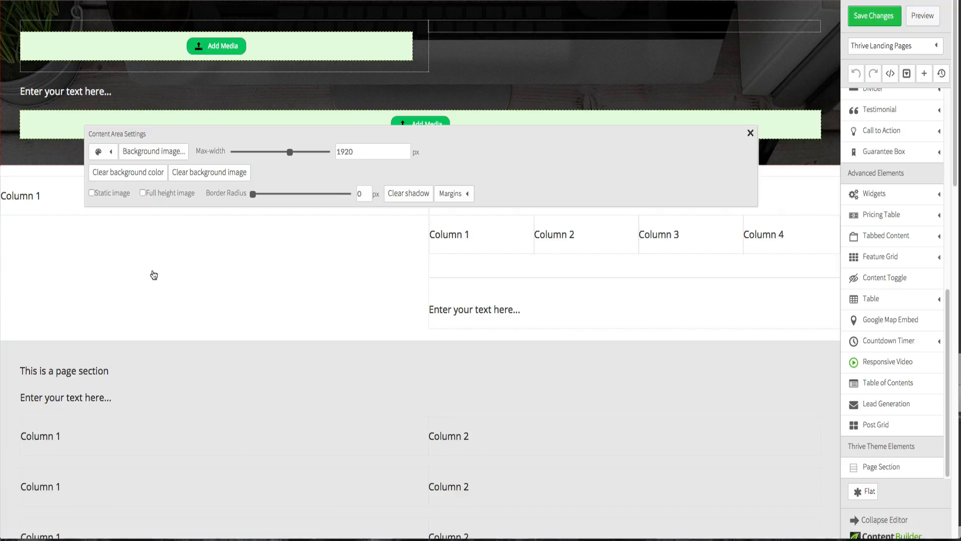
{"action": "left_click", "coordinate": [142, 193]}
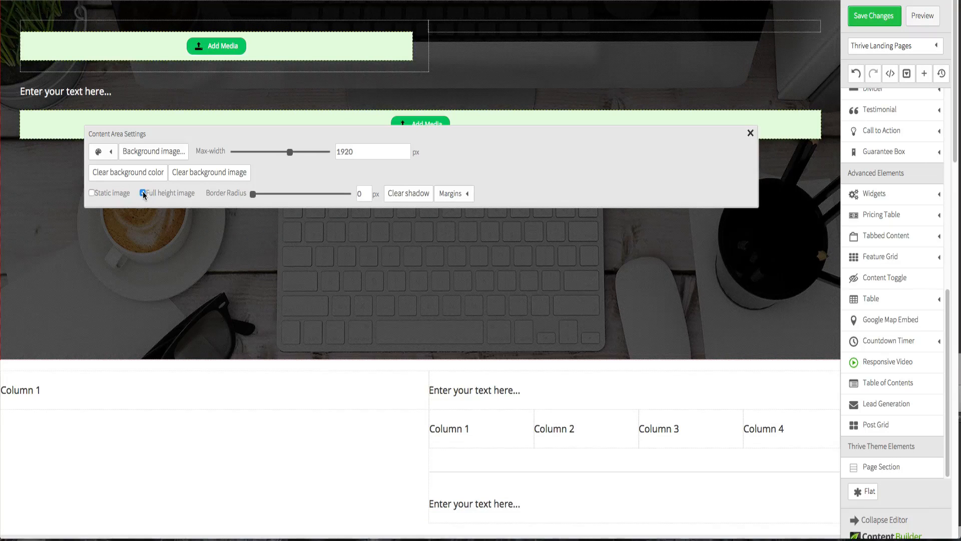
{"action": "left_click", "coordinate": [251, 433]}
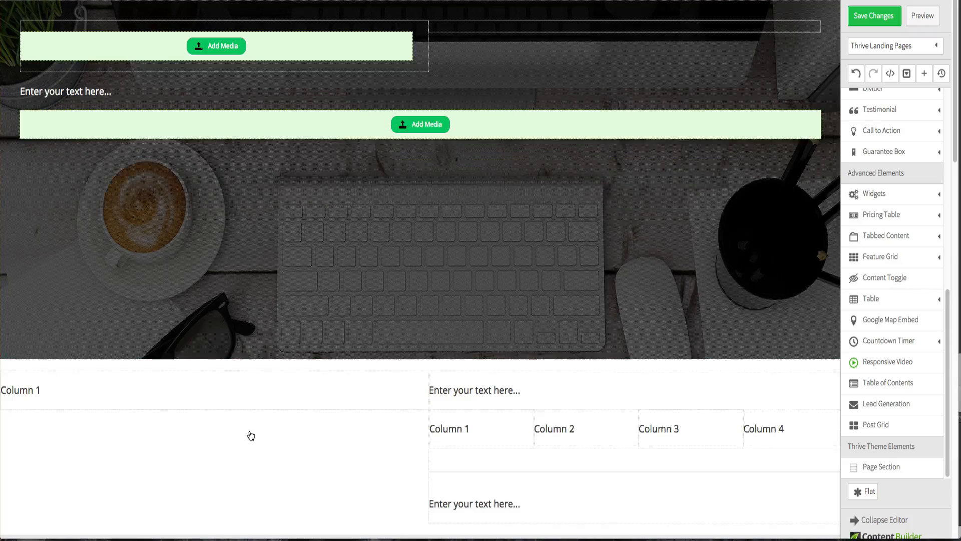
{"action": "left_click", "coordinate": [882, 19]}
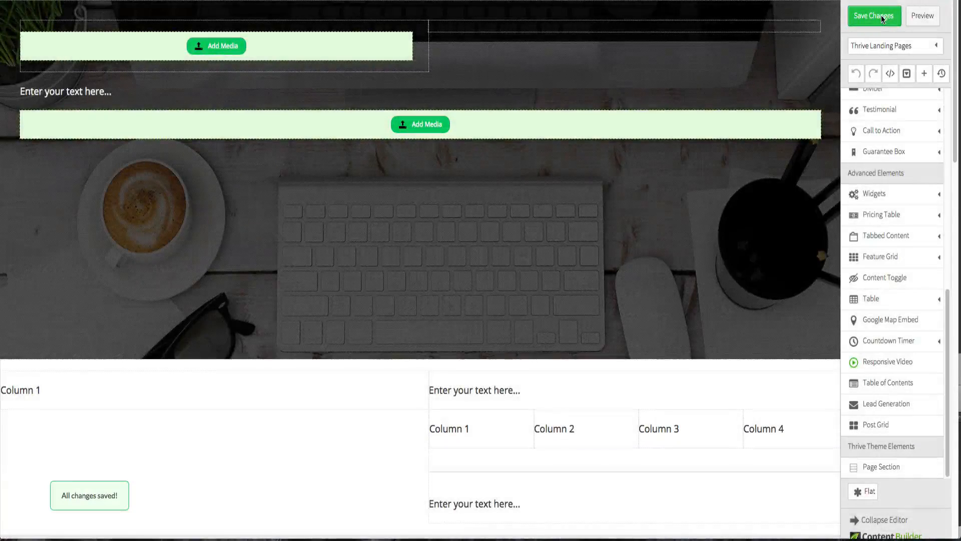
- Preview the page and scroll through the hero and the sections below it
{"action": "left_click", "coordinate": [923, 23]}
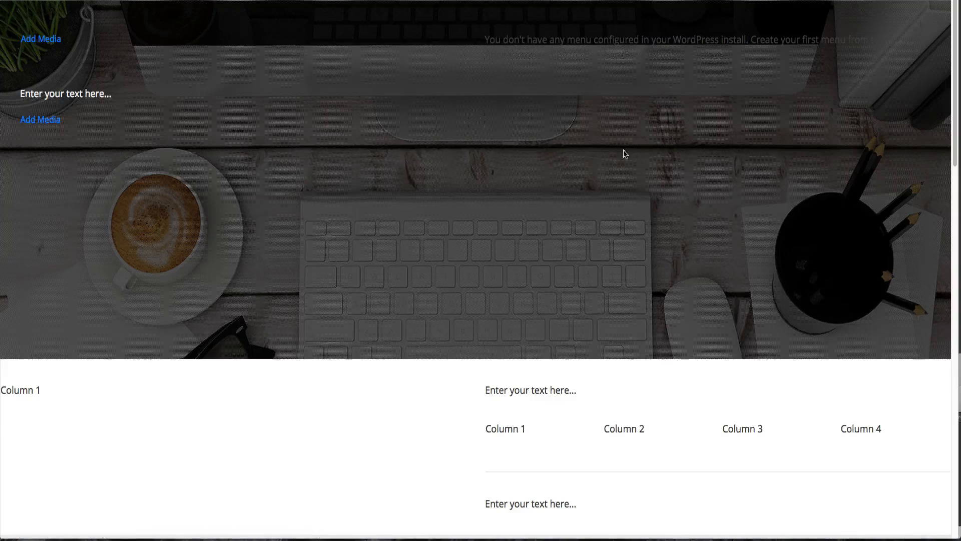
{"action": "scroll", "coordinate": [549, 194], "scroll_direction": "down", "scroll_amount": 1}
{"action": "scroll", "coordinate": [549, 194], "scroll_direction": "up", "scroll_amount": 2}
{"action": "scroll", "coordinate": [547, 194], "scroll_direction": "down", "scroll_amount": 5}
{"action": "scroll", "coordinate": [548, 193], "scroll_direction": "up", "scroll_amount": 3}
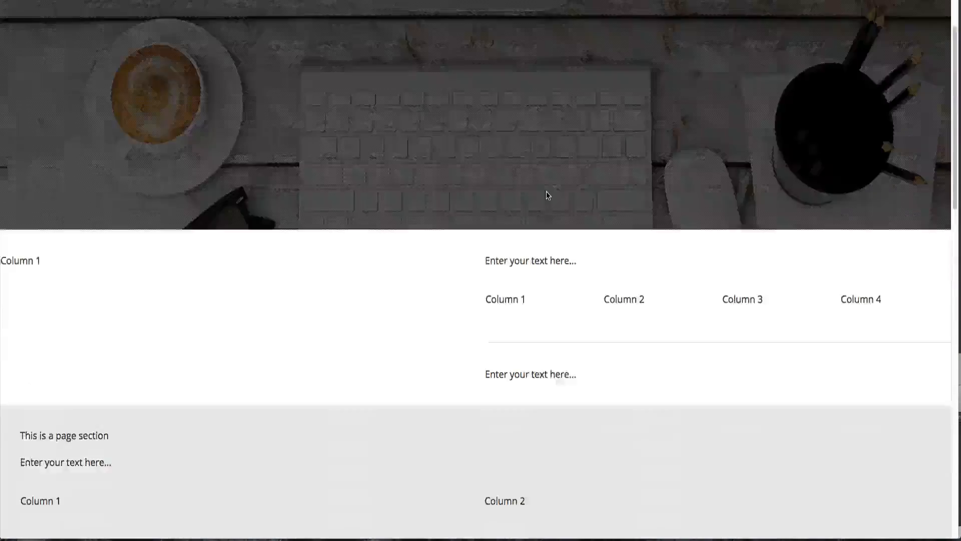
{"action": "scroll", "coordinate": [547, 194], "scroll_direction": "up", "scroll_amount": 2}
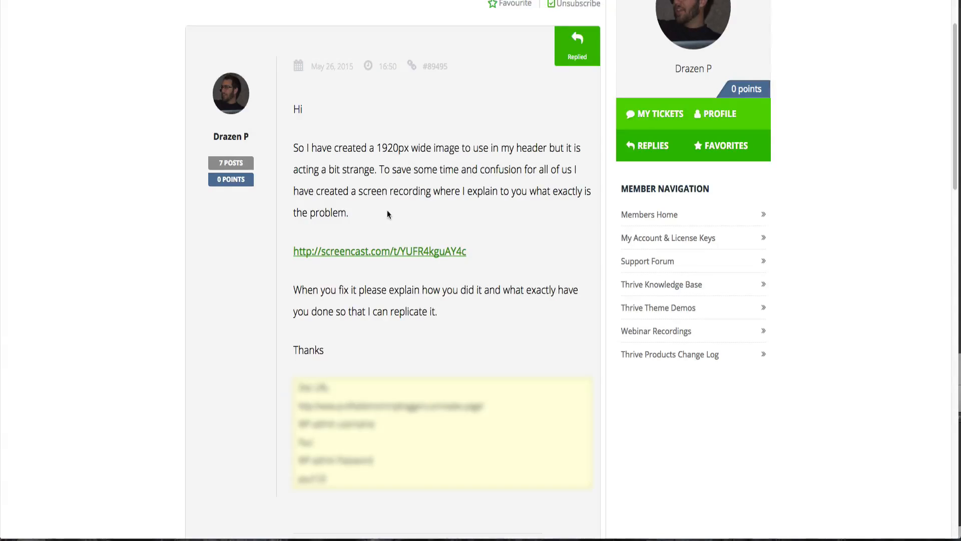
- Copy the .tve_editor_main_content background-size CSS fix from the support forum reply
{"action": "scroll", "coordinate": [387, 214], "scroll_direction": "down", "scroll_amount": 7}
{"action": "scroll", "coordinate": [388, 214], "scroll_direction": "down", "scroll_amount": 3}
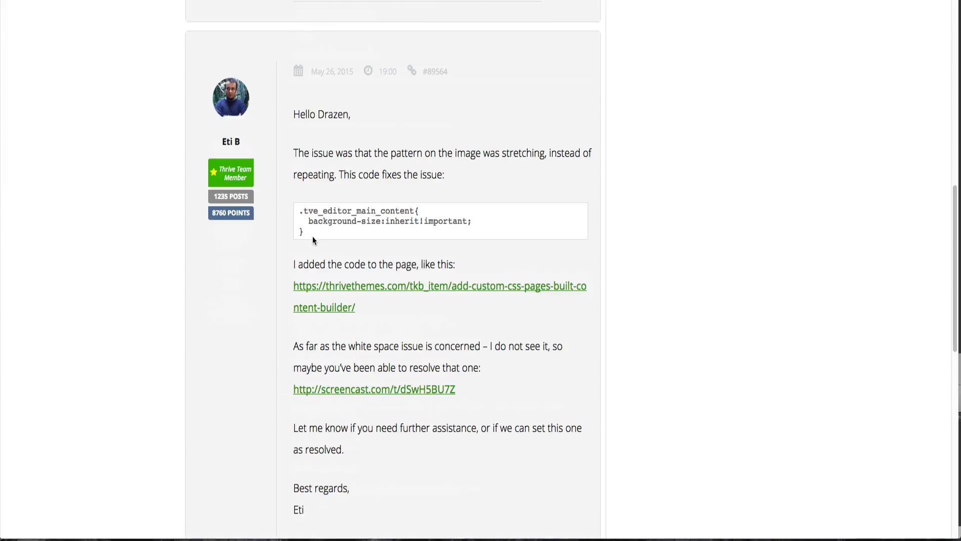
{"action": "left_click_drag", "start_coordinate": [309, 233], "coordinate": [297, 210]}
{"action": "key", "text": "ctrl+c"}
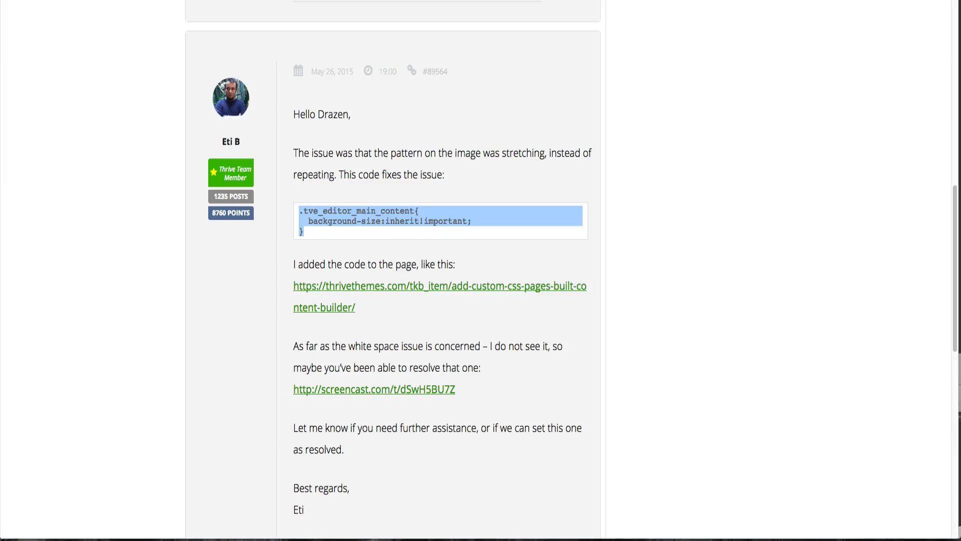
- Add a Custom CSS element to the page containing the copied .tve_editor_main_content background-size:inherit!important rule
{"action": "key", "text": "ctrl+Tab"}
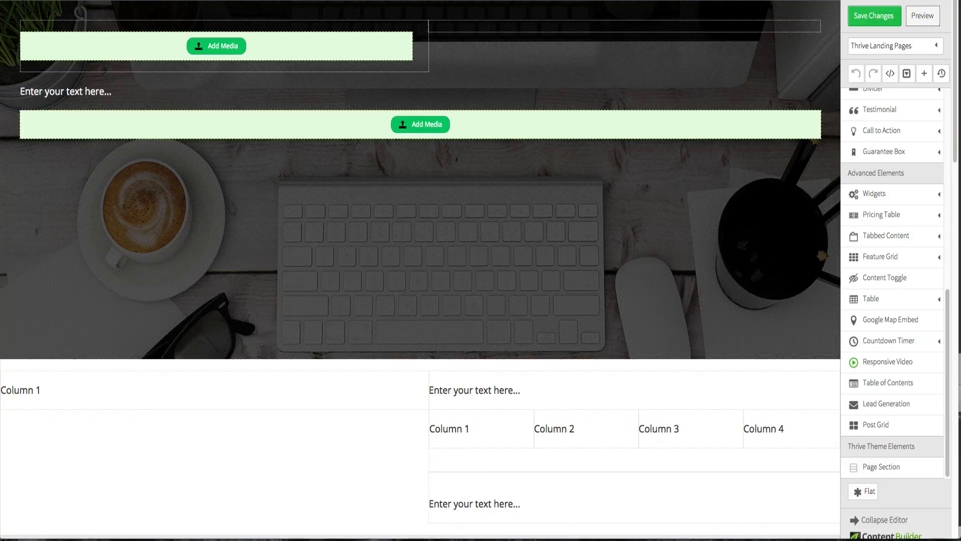
{"action": "scroll", "coordinate": [901, 155], "scroll_direction": "up", "scroll_amount": 4}
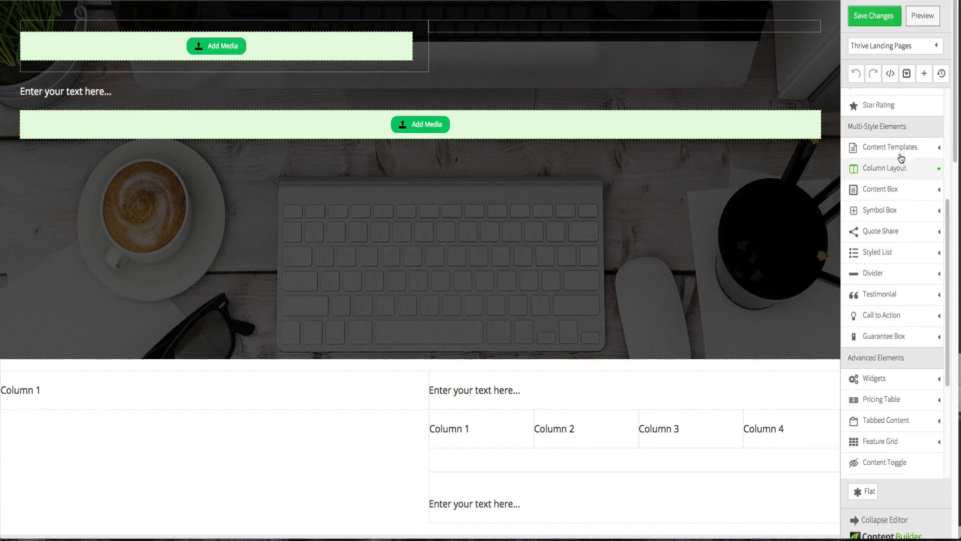
{"action": "scroll", "coordinate": [901, 158], "scroll_direction": "up", "scroll_amount": 5}
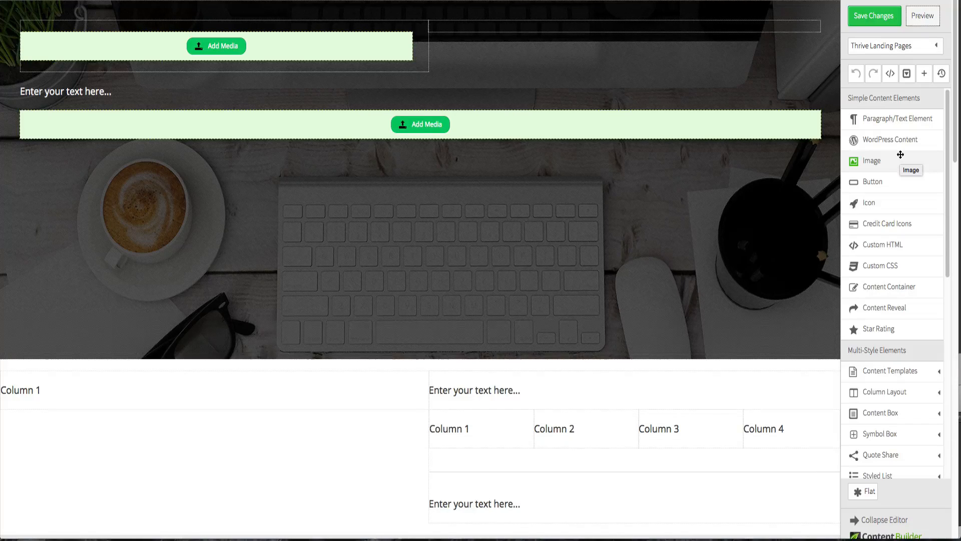
{"action": "left_click", "coordinate": [877, 267]}
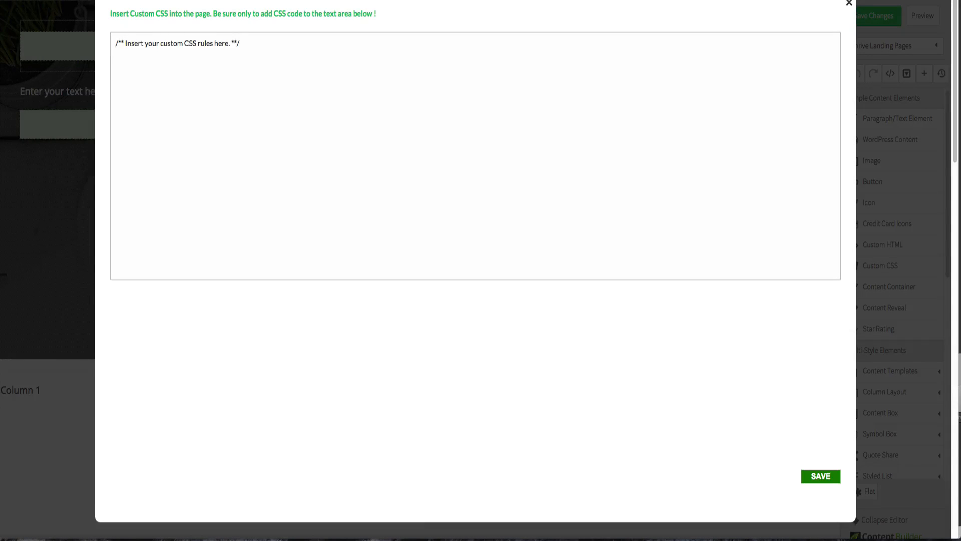
{"action": "left_click", "coordinate": [310, 64]}
{"action": "left_click", "coordinate": [310, 63]}
{"action": "key", "text": "ctrl+v"}
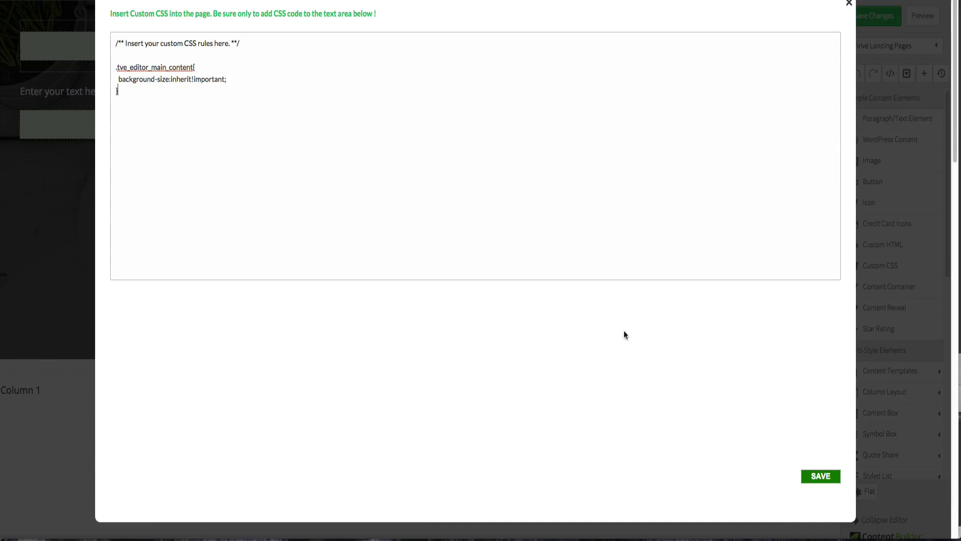
{"action": "left_click", "coordinate": [821, 477]}
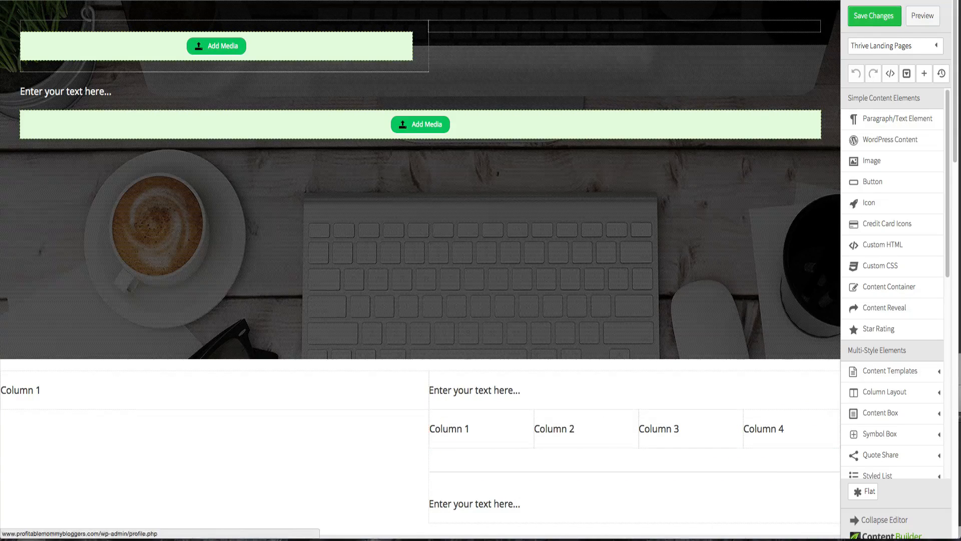
- Save the page changes and open the page preview
{"action": "left_click", "coordinate": [867, 25]}
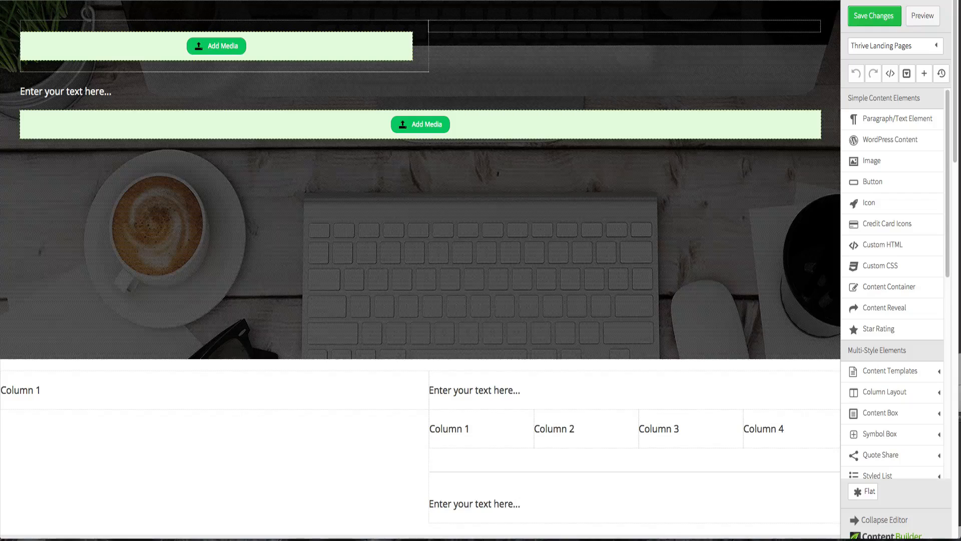
{"action": "left_click", "coordinate": [916, 20]}
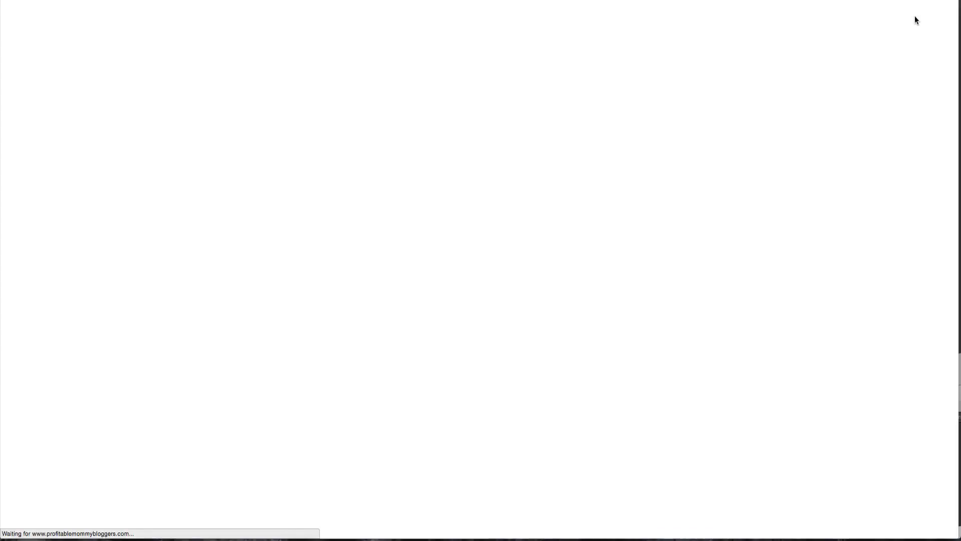
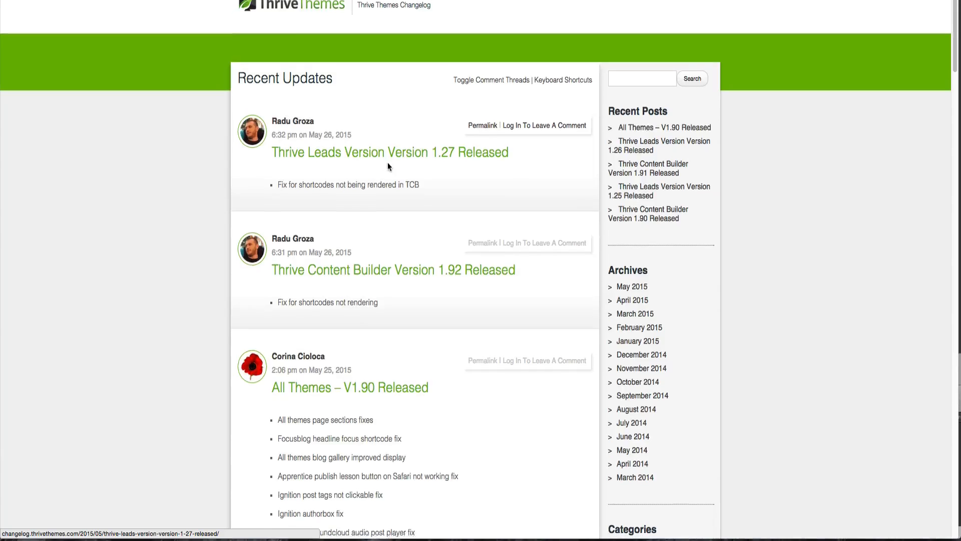
- Scroll through the Thrive Themes changelog to read the latest Content Builder and Leads release notes
{"action": "scroll", "coordinate": [388, 165], "scroll_direction": "down", "scroll_amount": 3}
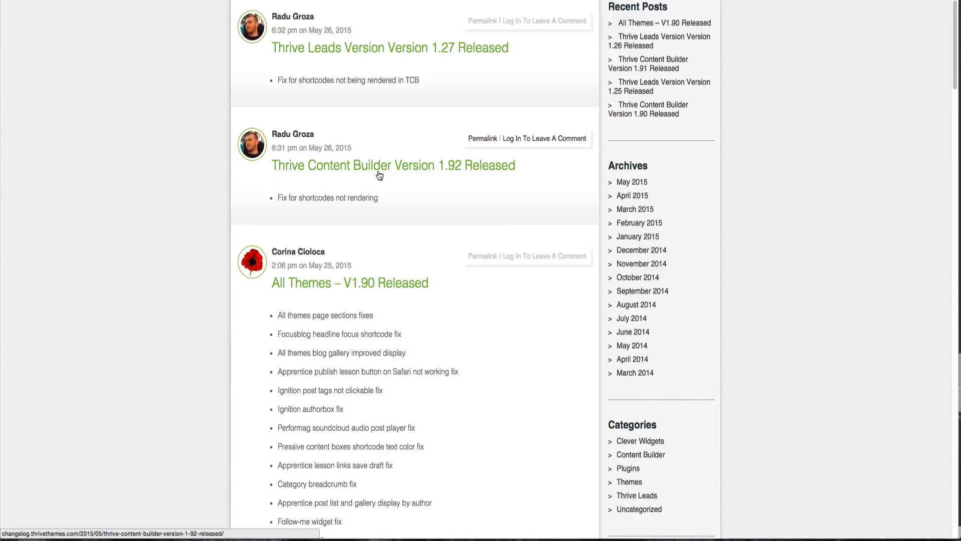
{"action": "scroll", "coordinate": [378, 171], "scroll_direction": "down", "scroll_amount": 1}
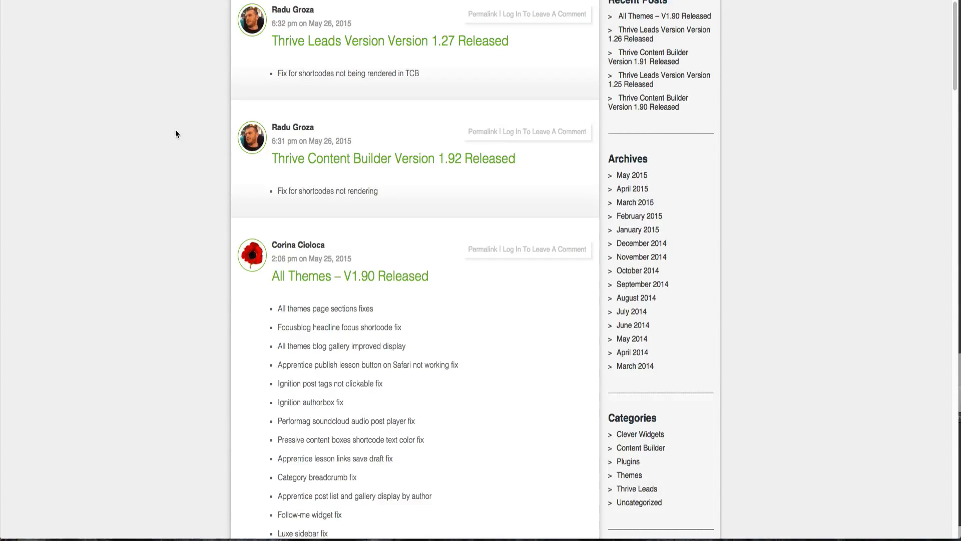
{"action": "scroll", "coordinate": [178, 127], "scroll_direction": "down", "scroll_amount": 5}
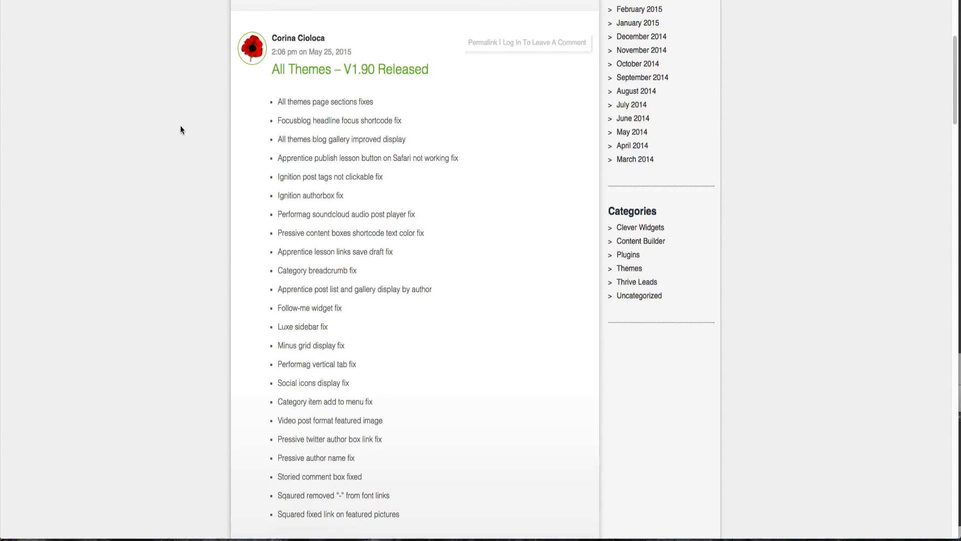
{"action": "scroll", "coordinate": [181, 127], "scroll_direction": "down", "scroll_amount": 2}
{"action": "scroll", "coordinate": [181, 126], "scroll_direction": "up", "scroll_amount": 2}
{"action": "scroll", "coordinate": [183, 126], "scroll_direction": "down", "scroll_amount": 2}
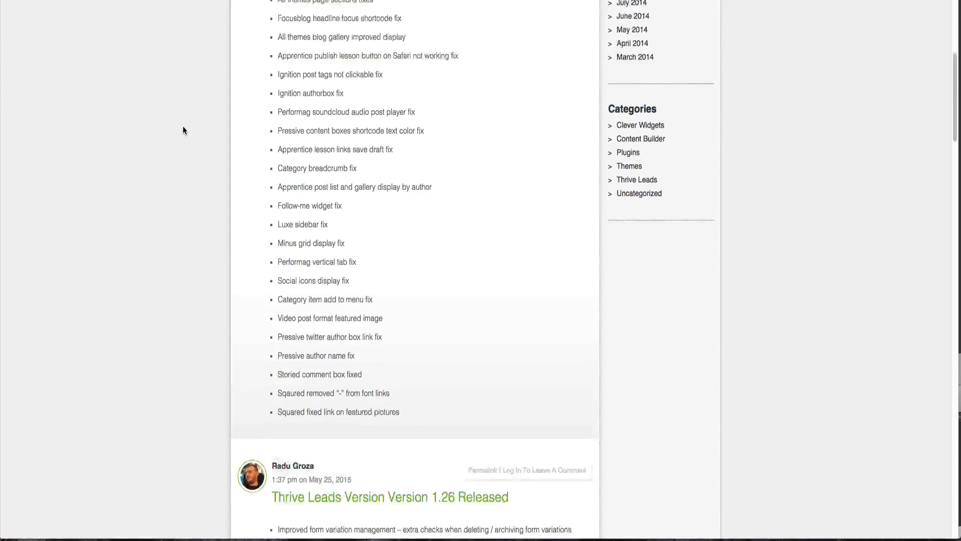
{"action": "scroll", "coordinate": [183, 129], "scroll_direction": "down", "scroll_amount": 6}
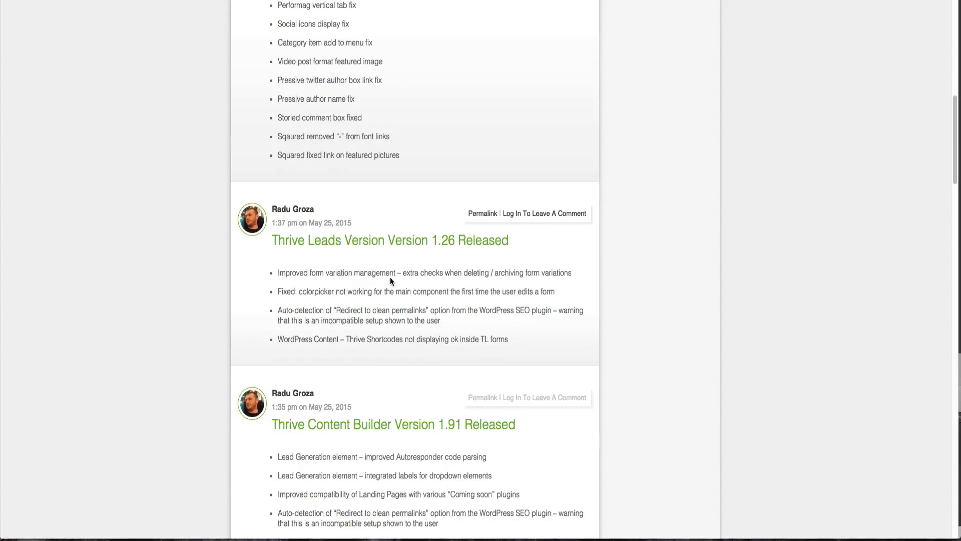
{"action": "scroll", "coordinate": [387, 275], "scroll_direction": "down", "scroll_amount": 2}
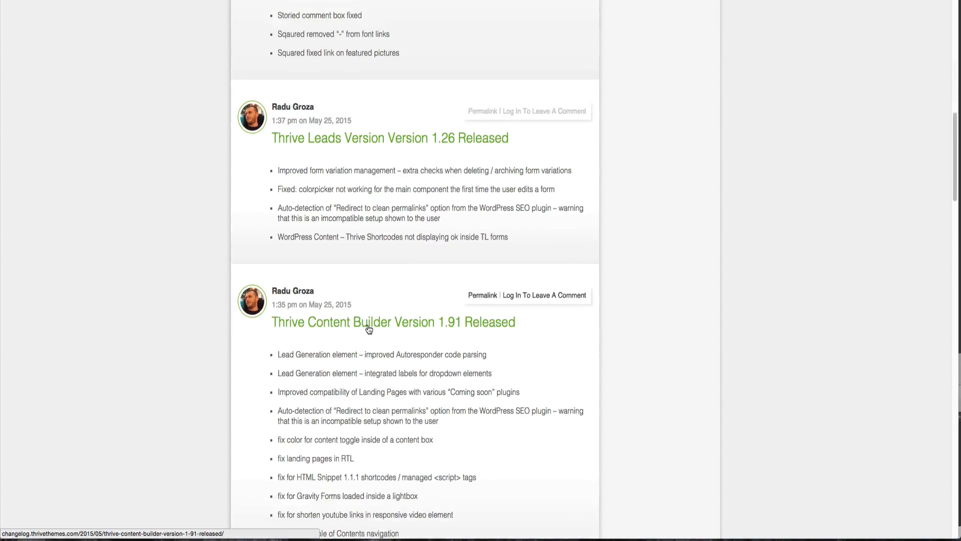
{"action": "scroll", "coordinate": [369, 328], "scroll_direction": "down", "scroll_amount": 2}
{"action": "scroll", "coordinate": [249, 296], "scroll_direction": "down", "scroll_amount": 1}
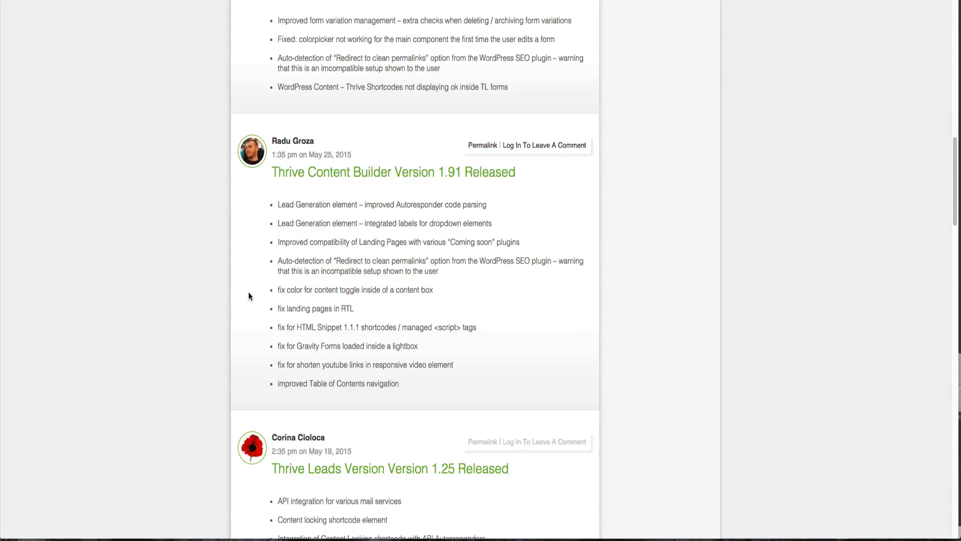
{"action": "scroll", "coordinate": [248, 296], "scroll_direction": "down", "scroll_amount": 3}
{"action": "scroll", "coordinate": [268, 263], "scroll_direction": "down", "scroll_amount": 2}
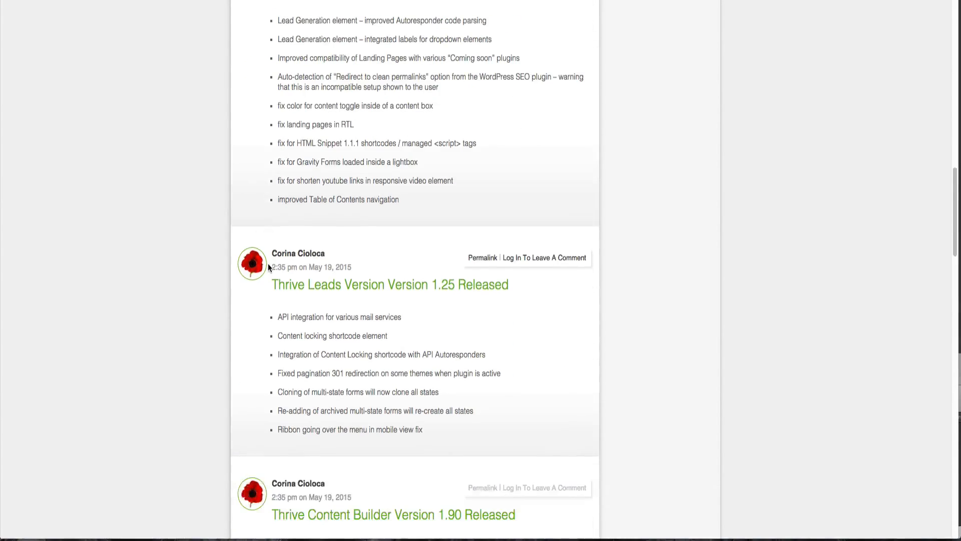
{"action": "scroll", "coordinate": [268, 267], "scroll_direction": "down", "scroll_amount": 1}
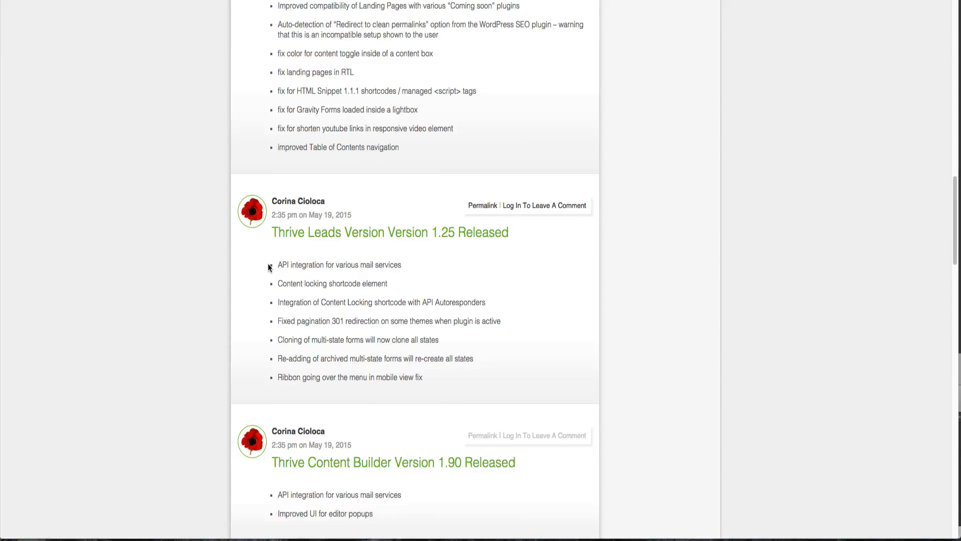
{"action": "scroll", "coordinate": [268, 267], "scroll_direction": "down", "scroll_amount": 5}
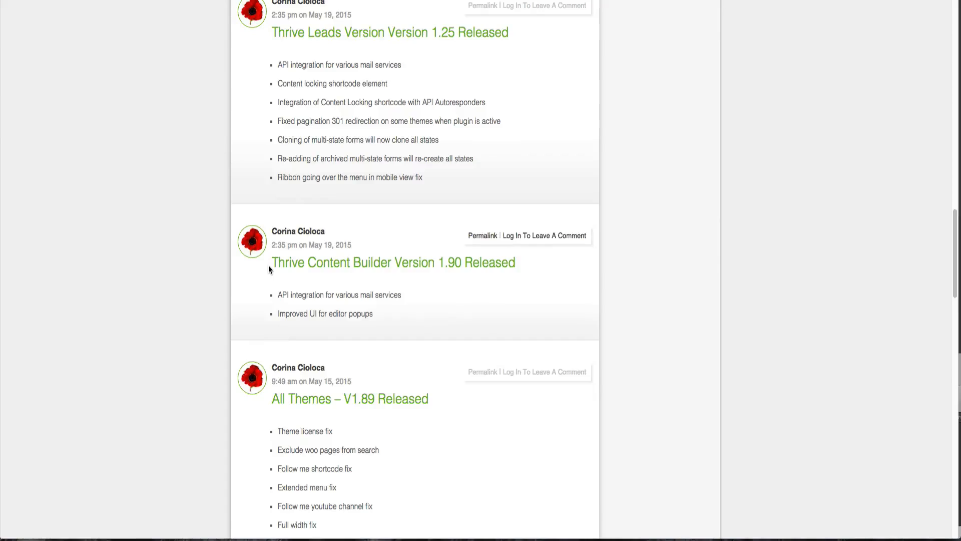
{"action": "scroll", "coordinate": [269, 270], "scroll_direction": "down", "scroll_amount": 7}
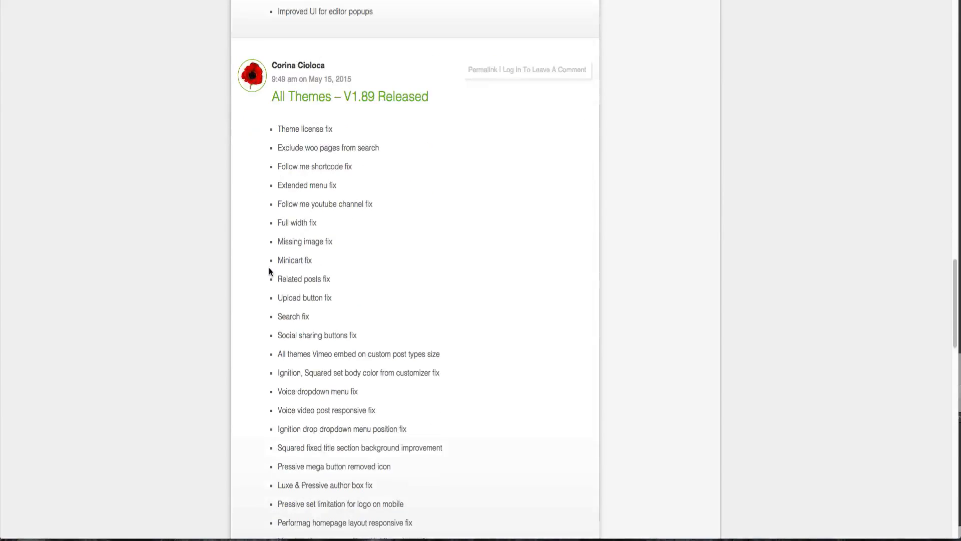
{"action": "scroll", "coordinate": [268, 272], "scroll_direction": "down", "scroll_amount": 3}
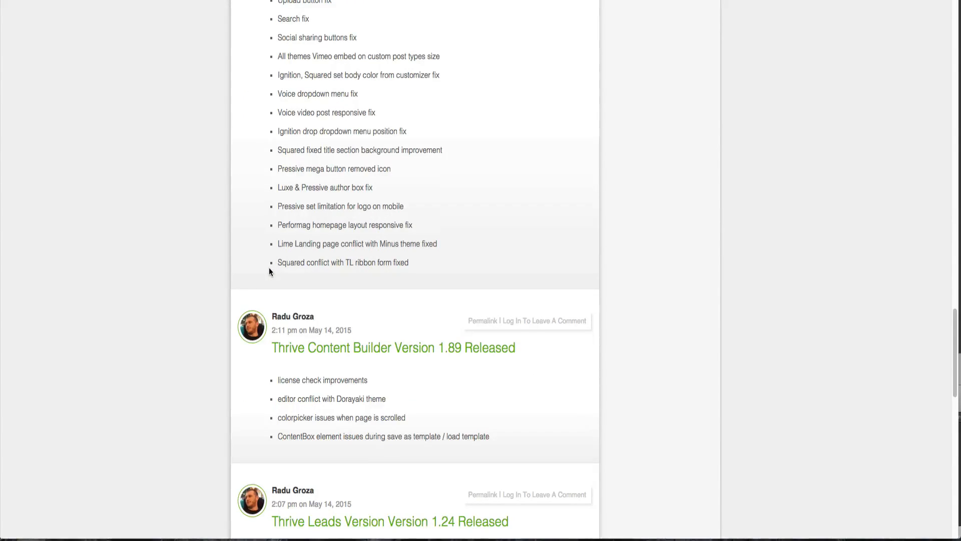
{"action": "scroll", "coordinate": [269, 271], "scroll_direction": "down", "scroll_amount": 2}
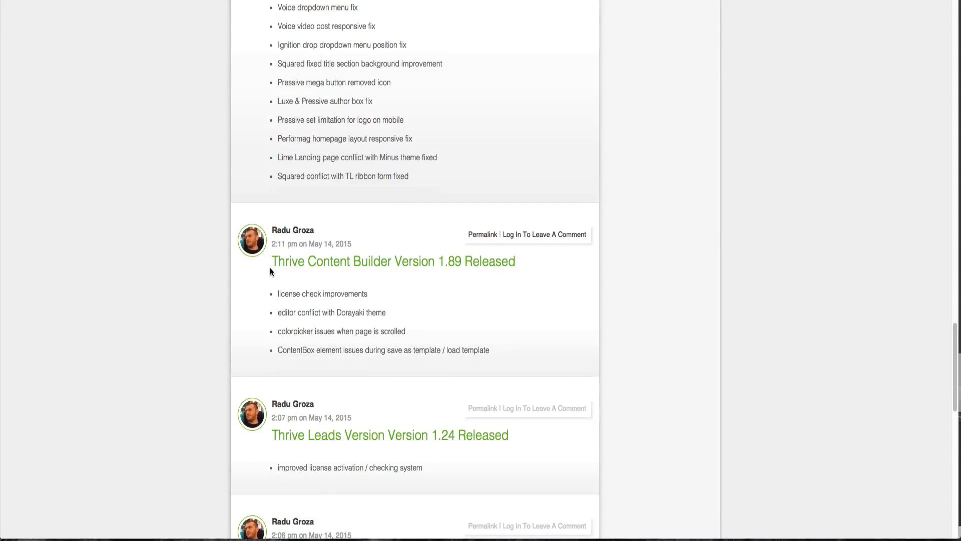
{"action": "scroll", "coordinate": [270, 271], "scroll_direction": "down", "scroll_amount": 2}
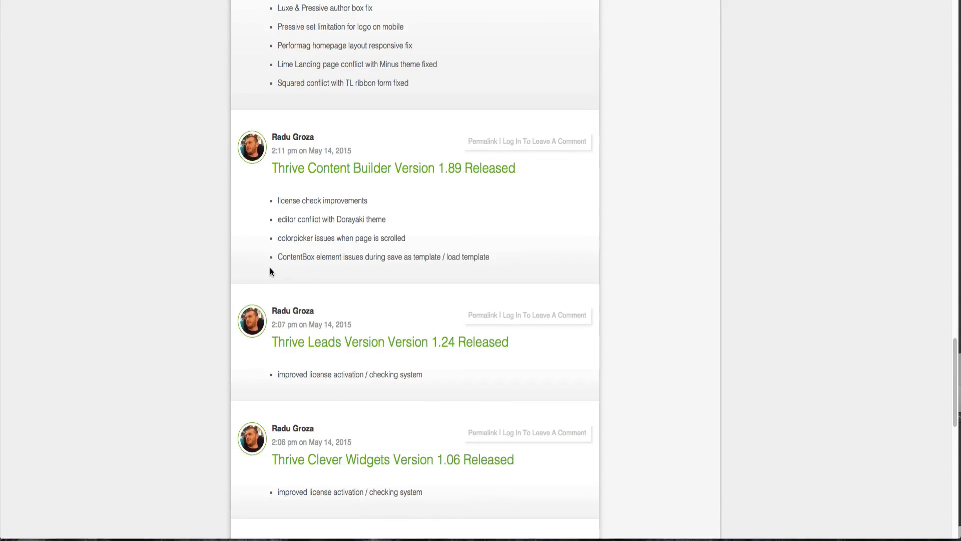
{"action": "scroll", "coordinate": [270, 271], "scroll_direction": "up", "scroll_amount": 20}
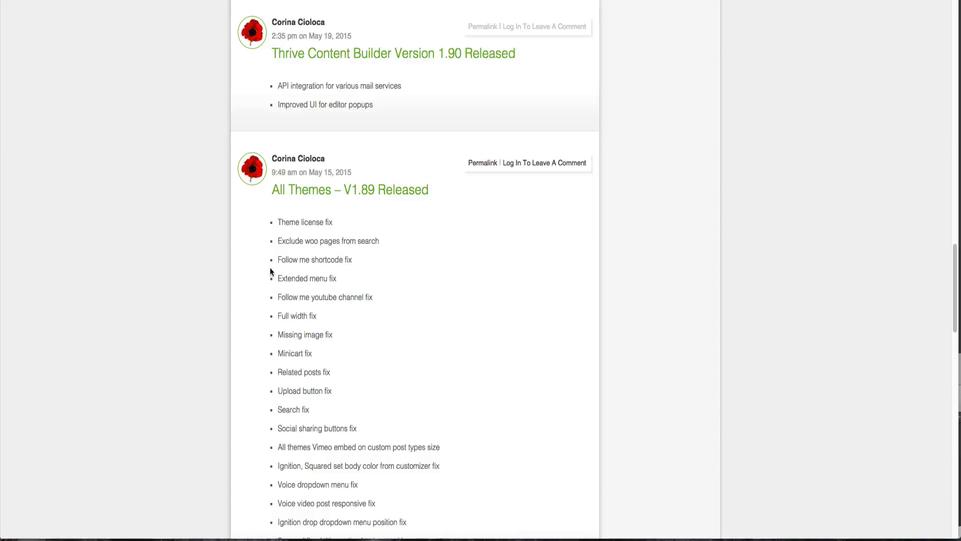
{"action": "scroll", "coordinate": [270, 271], "scroll_direction": "up", "scroll_amount": 15}
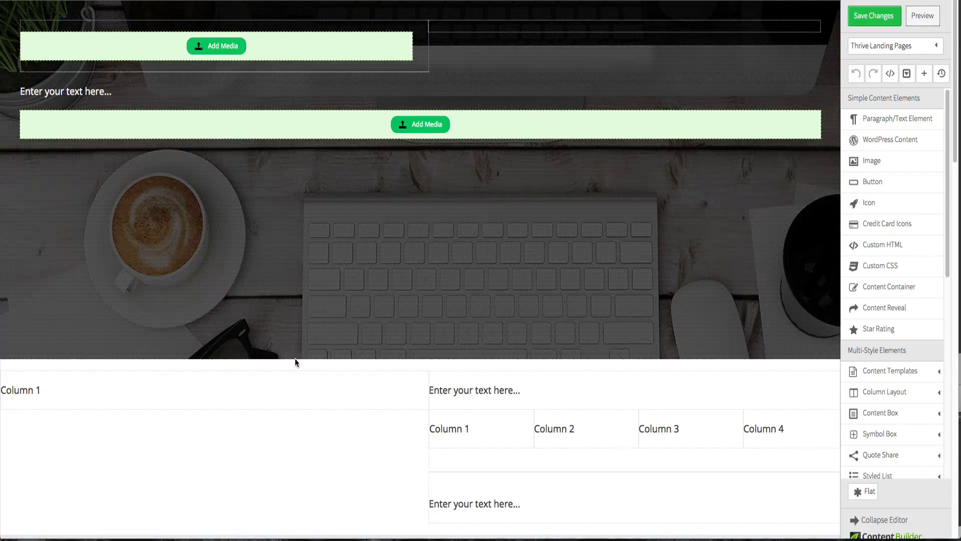
- Inspect the hero section's content area settings and margins, and review the existing Custom CSS rule
{"action": "scroll", "coordinate": [298, 368], "scroll_direction": "up", "scroll_amount": 1}
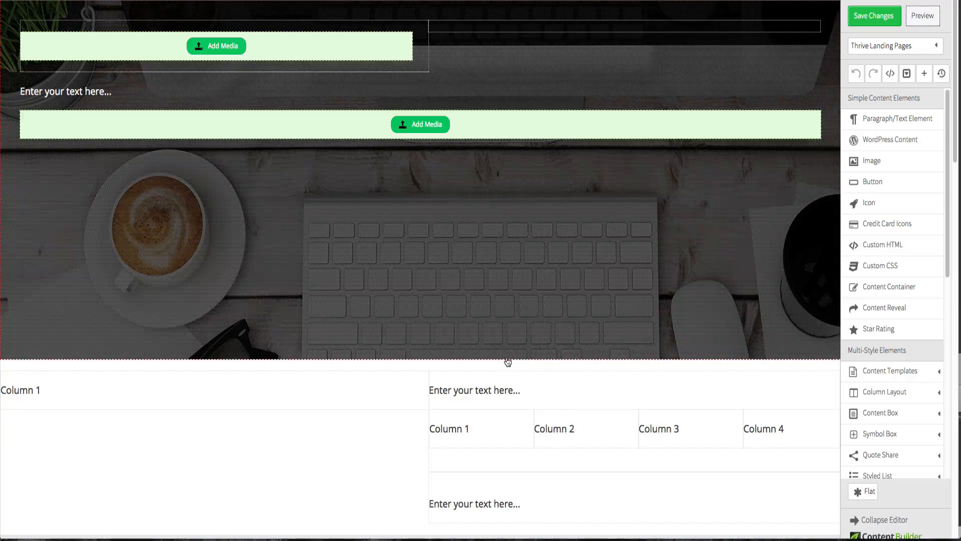
{"action": "left_click", "coordinate": [28, 301]}
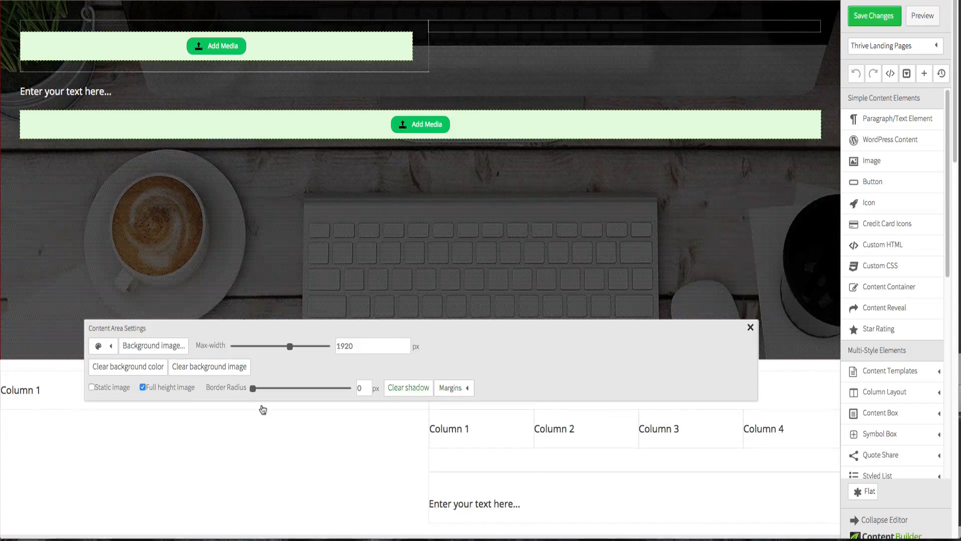
{"action": "left_click", "coordinate": [28, 379]}
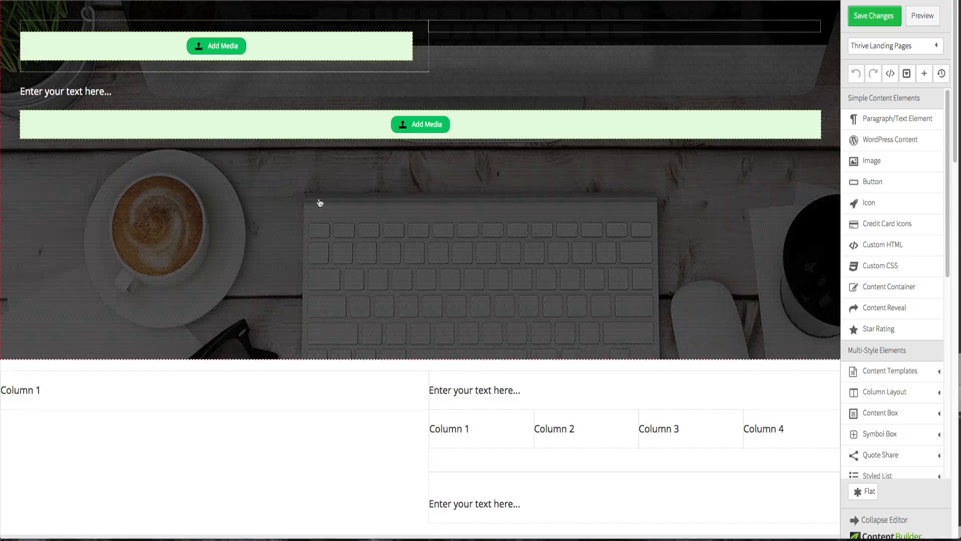
{"action": "left_click", "coordinate": [482, 194]}
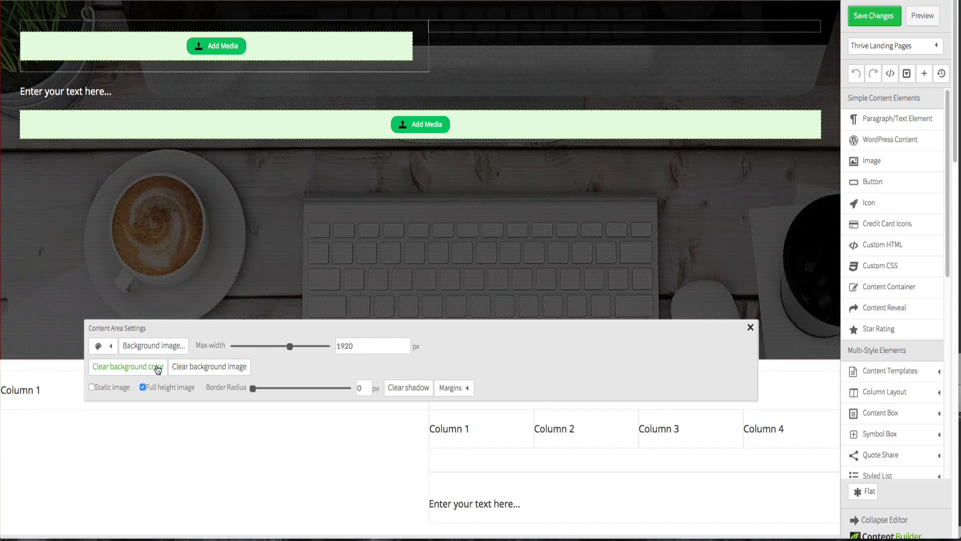
{"action": "left_click", "coordinate": [16, 369]}
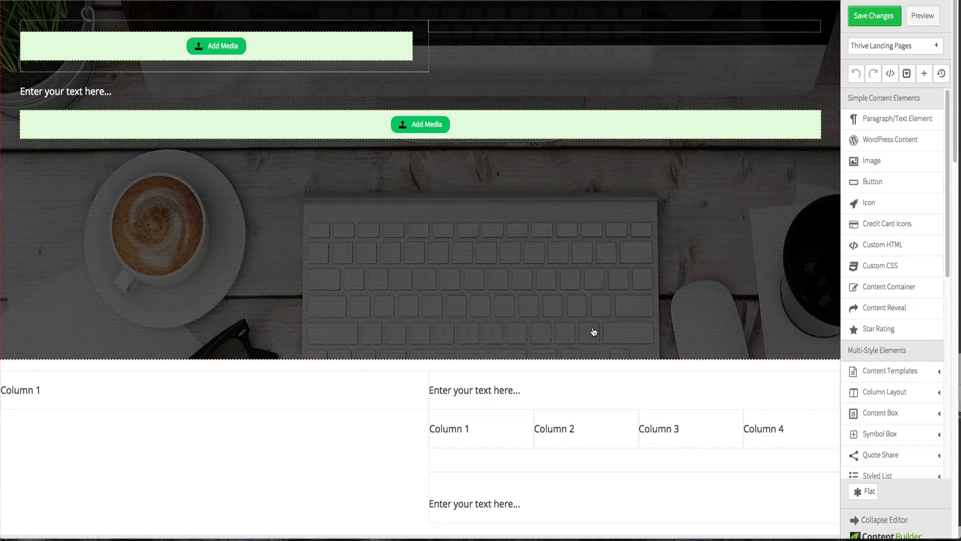
{"action": "left_click", "coordinate": [213, 359]}
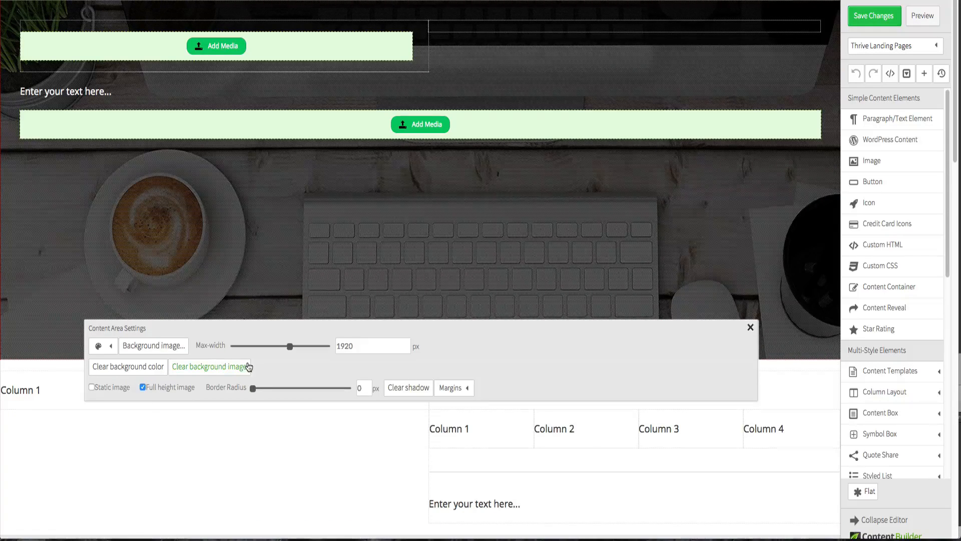
{"action": "left_click", "coordinate": [466, 390]}
{"action": "left_click", "coordinate": [467, 391]}
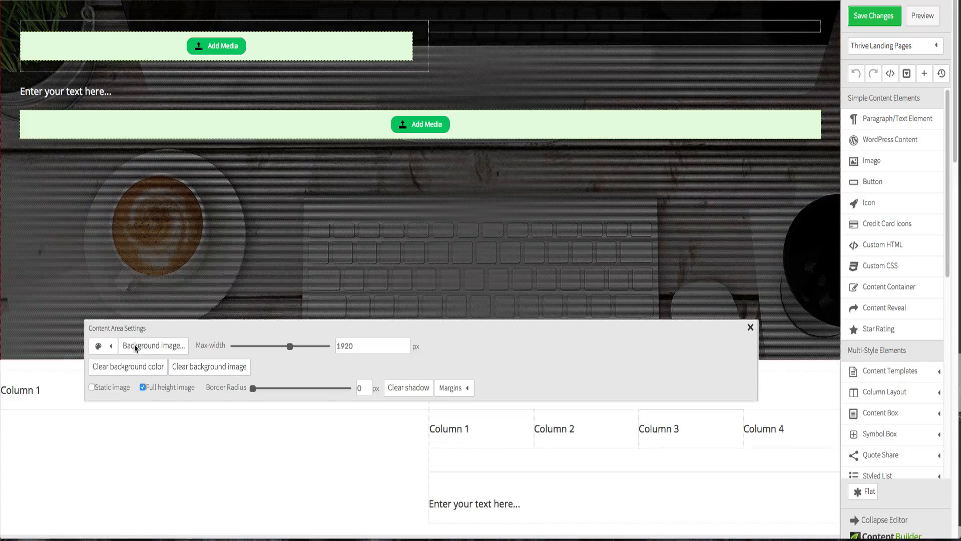
{"action": "left_click", "coordinate": [68, 372]}
{"action": "left_click", "coordinate": [170, 291]}
{"action": "left_click", "coordinate": [51, 373]}
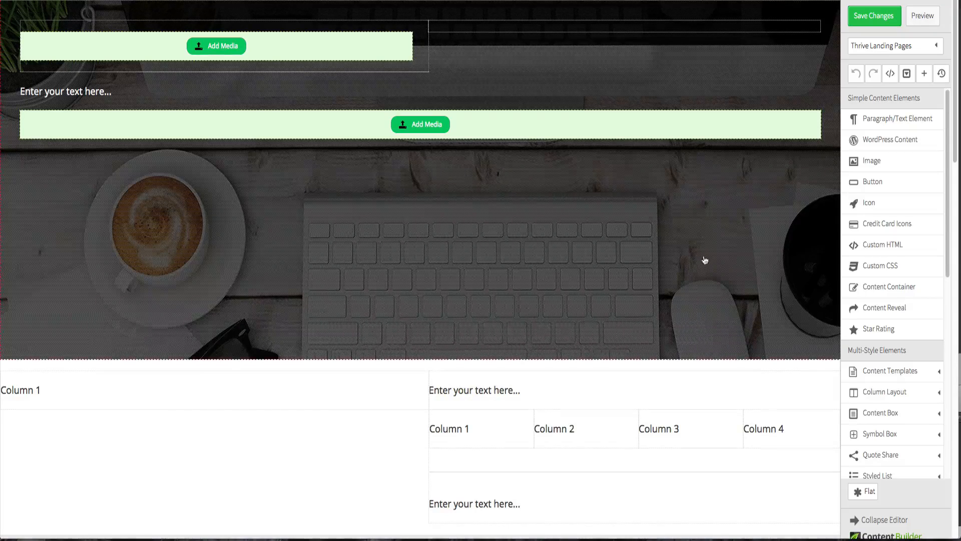
{"action": "left_click", "coordinate": [885, 270]}
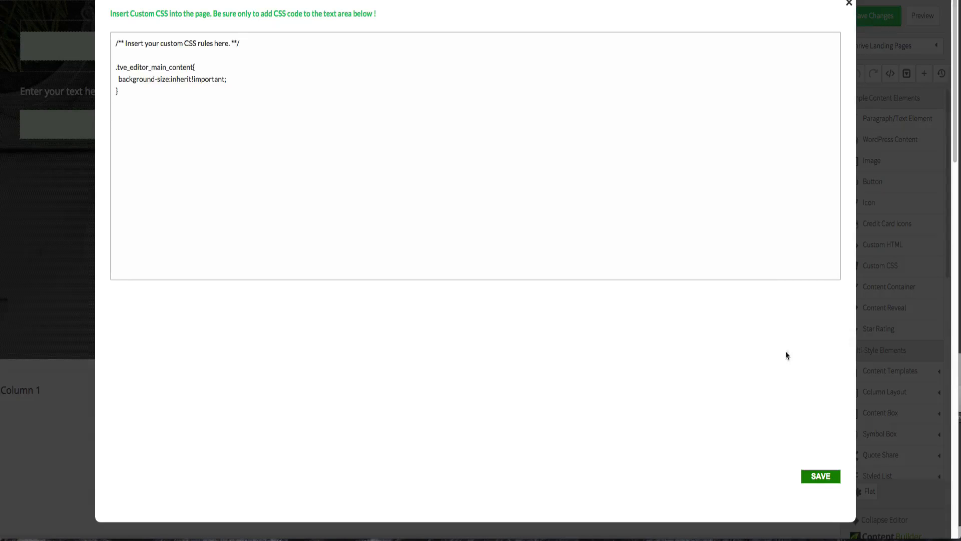
{"action": "left_click", "coordinate": [849, 3]}
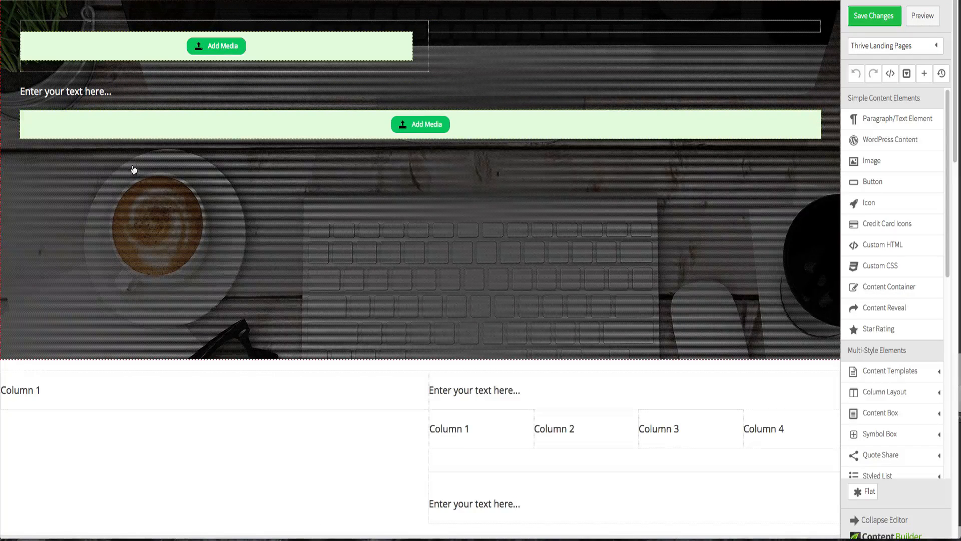
- Set the top margin of the two-column row below the hero to 0 px
{"action": "left_click", "coordinate": [74, 384]}
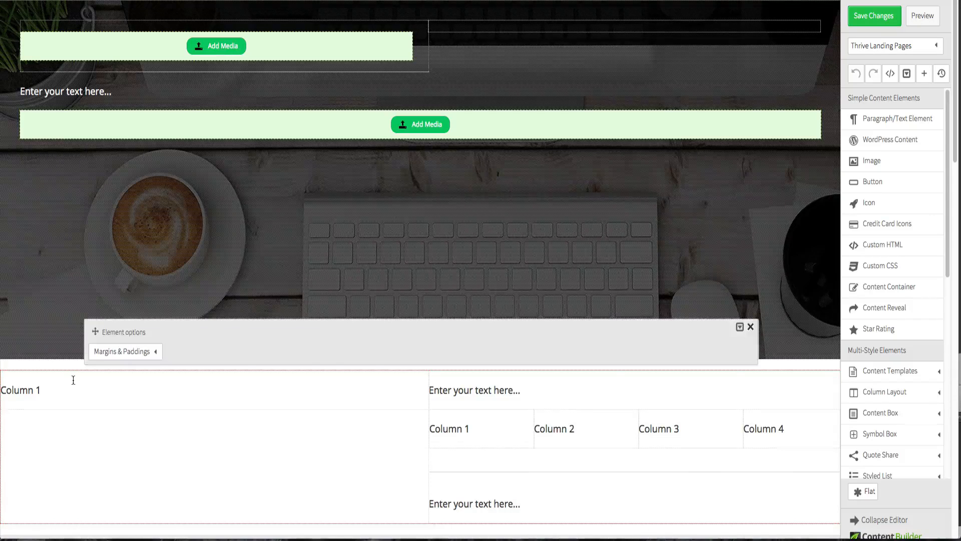
{"action": "left_click", "coordinate": [97, 359]}
{"action": "double_click", "coordinate": [145, 399]}
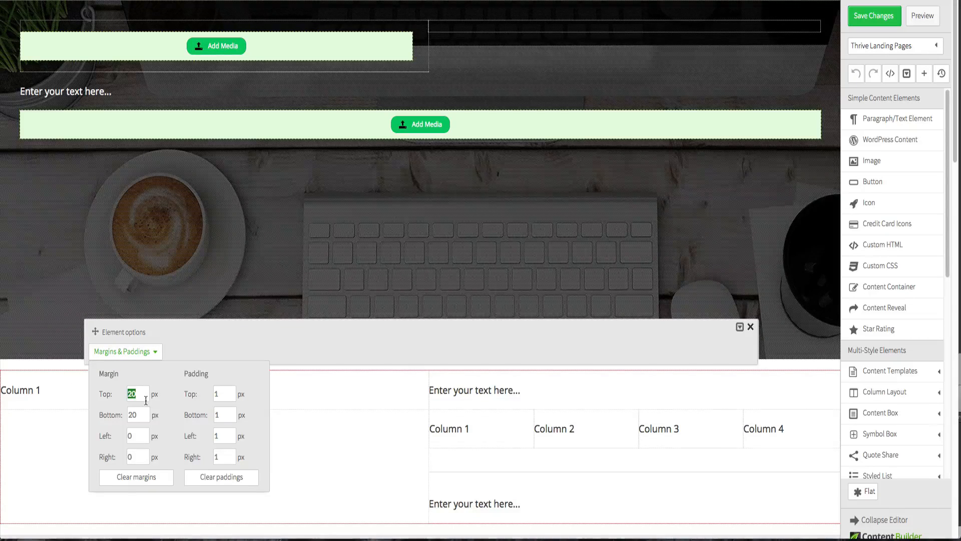
{"action": "type", "text": "0"}
{"action": "left_click", "coordinate": [36, 373]}
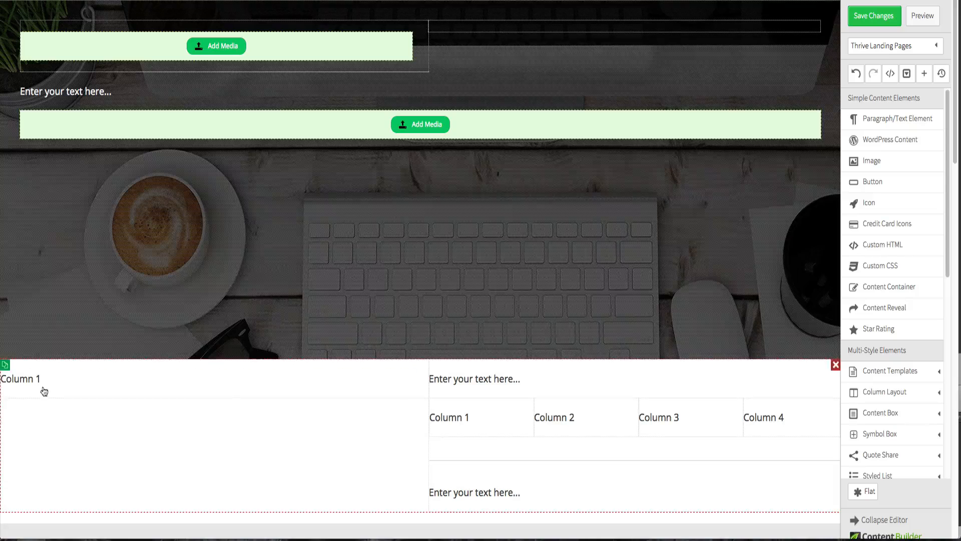
- Try adjusting the hero content area's max-width and margin options
{"action": "left_click", "coordinate": [161, 303]}
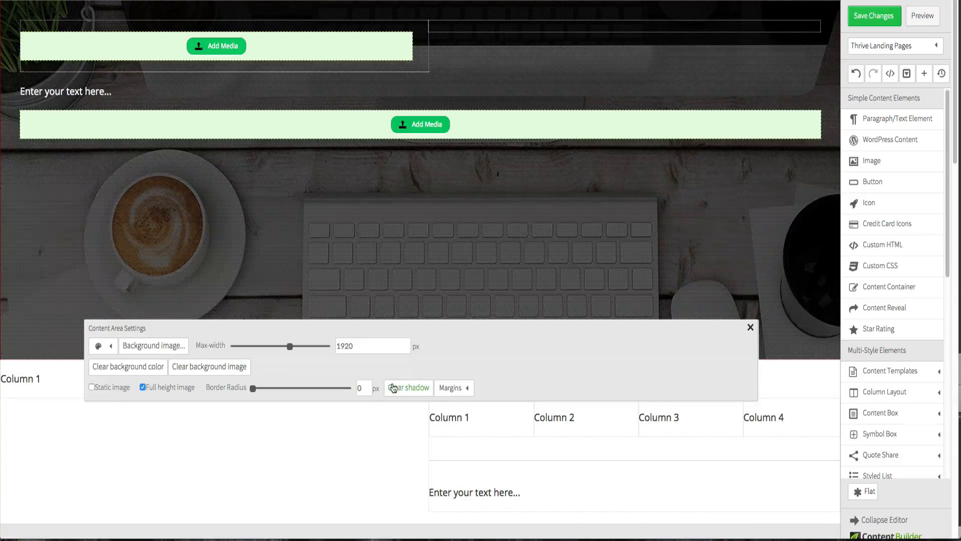
{"action": "left_click_drag", "start_coordinate": [290, 347], "coordinate": [294, 347]}
{"action": "left_click_drag", "start_coordinate": [287, 346], "coordinate": [356, 348]}
{"action": "type", "text": "2"}
{"action": "left_click", "coordinate": [465, 388]}
{"action": "left_click", "coordinate": [465, 388]}
{"action": "left_click", "coordinate": [752, 328]}
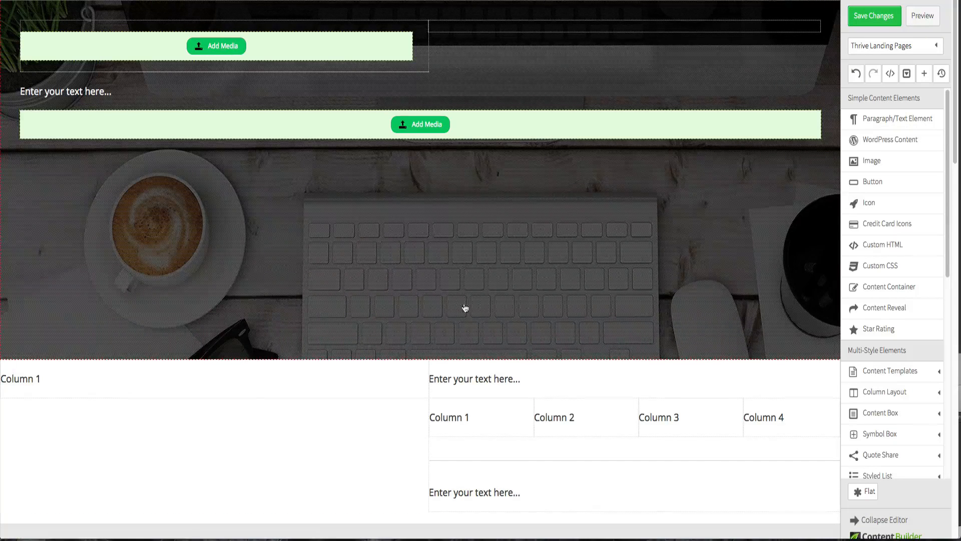
- Insert the BizWiz logo image from the media library into the header's left column
{"action": "scroll", "coordinate": [190, 215], "scroll_direction": "down", "scroll_amount": 3}
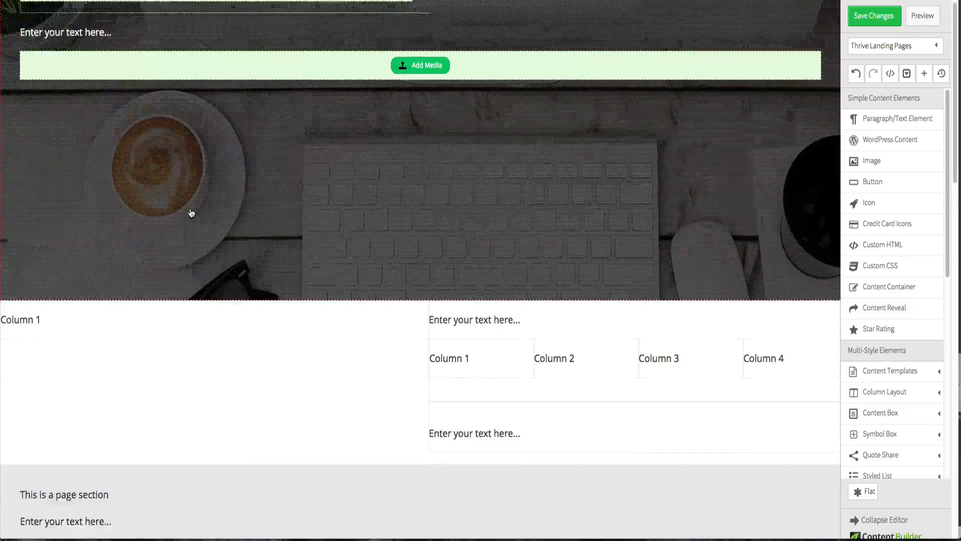
{"action": "scroll", "coordinate": [193, 212], "scroll_direction": "up", "scroll_amount": 3}
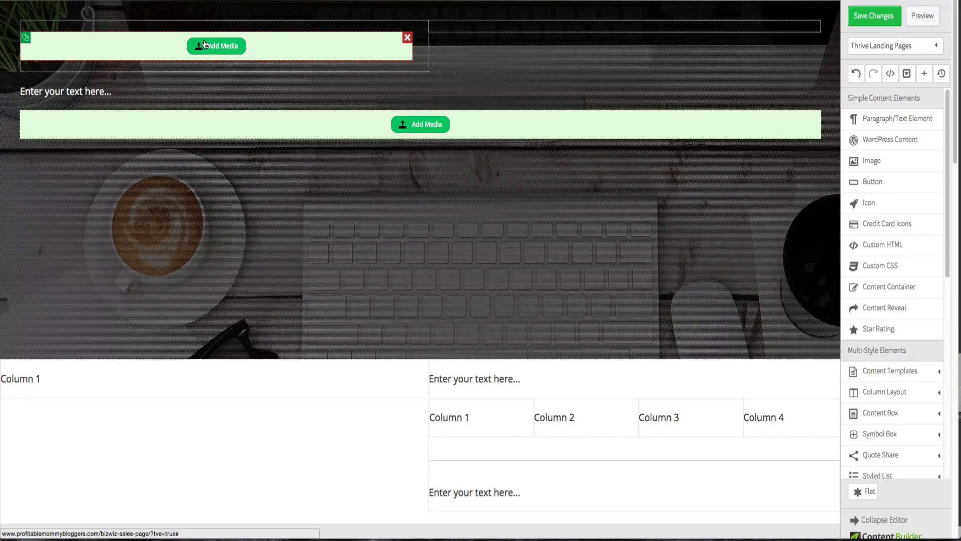
{"action": "left_click", "coordinate": [438, 58]}
{"action": "left_click", "coordinate": [149, 111]}
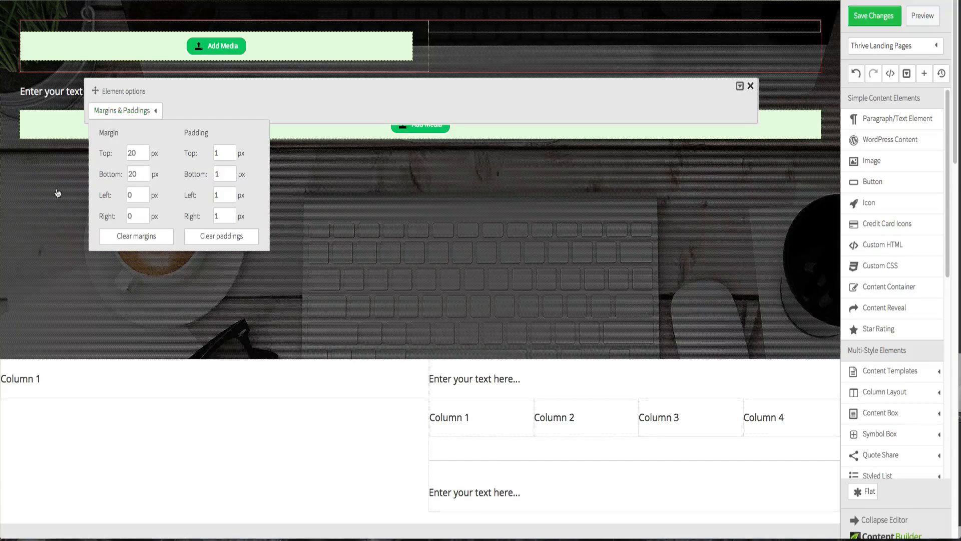
{"action": "left_click", "coordinate": [216, 60]}
{"action": "left_click", "coordinate": [216, 46]}
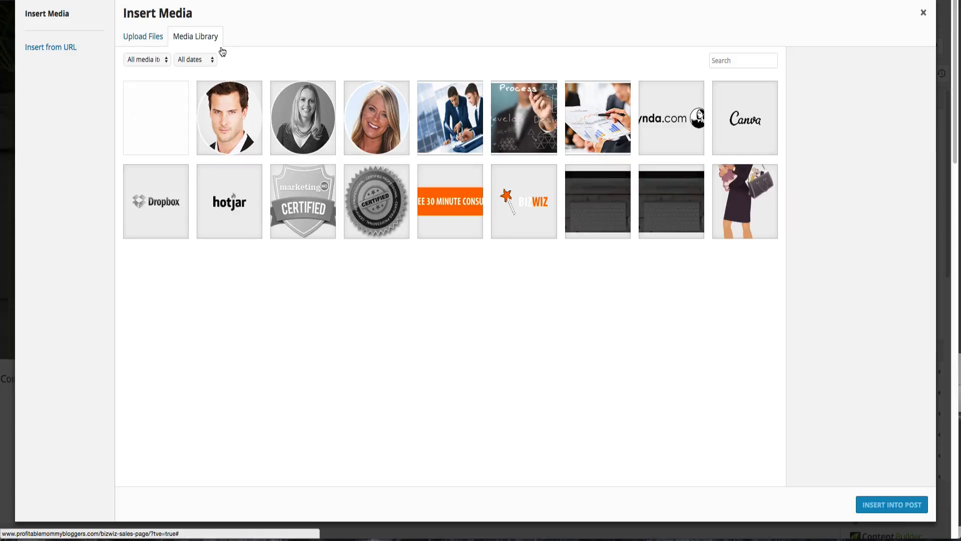
{"action": "left_click", "coordinate": [522, 221]}
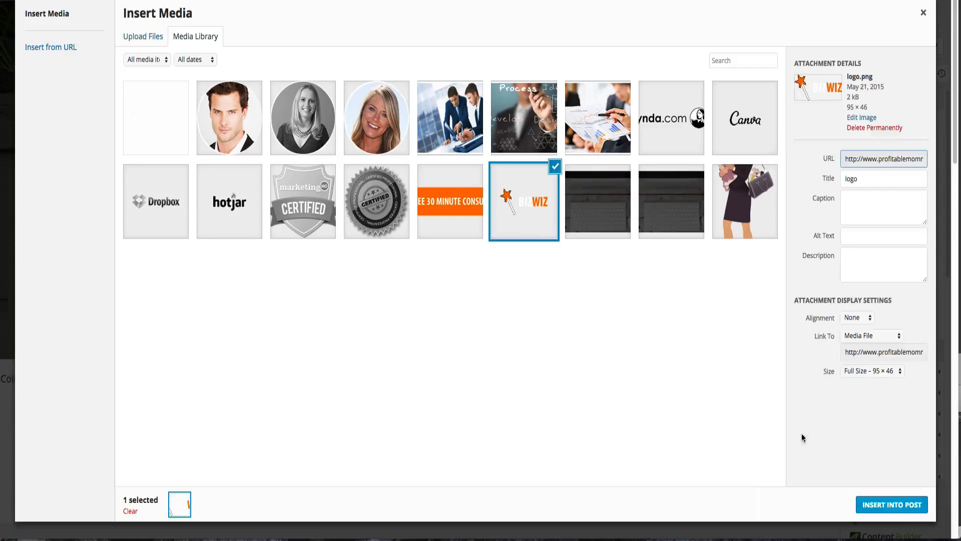
{"action": "left_click", "coordinate": [919, 503]}
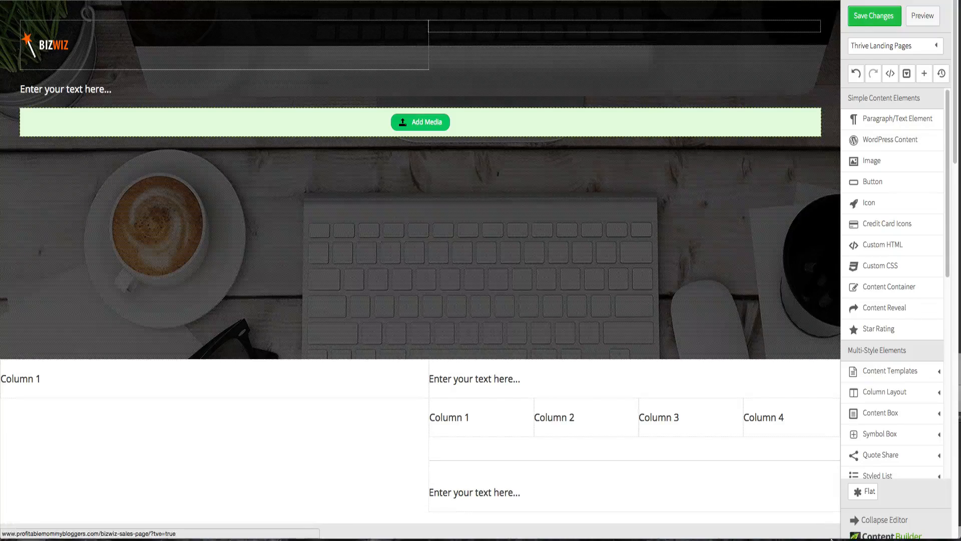
- Set the logo element's top and bottom margins and all its paddings to 0 px
{"action": "left_click", "coordinate": [287, 62]}
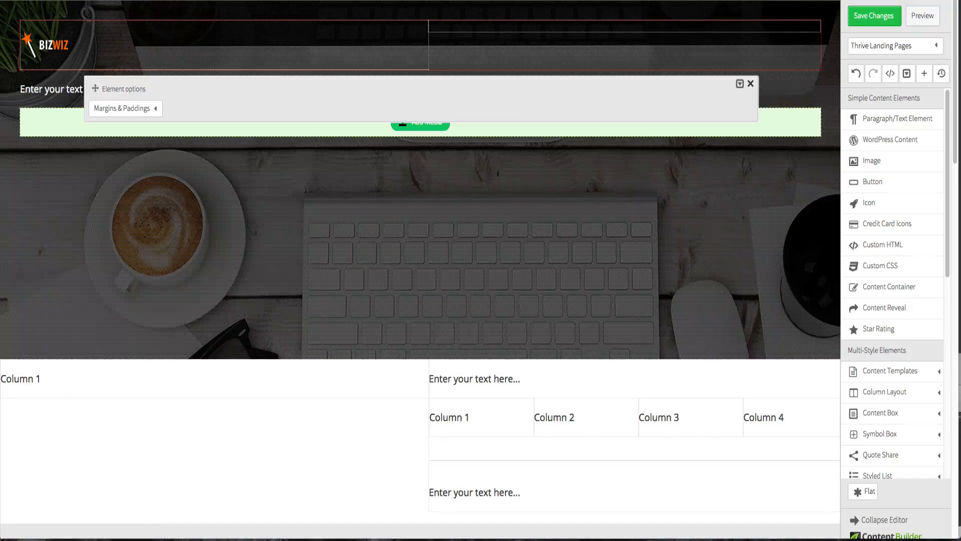
{"action": "left_click", "coordinate": [147, 109]}
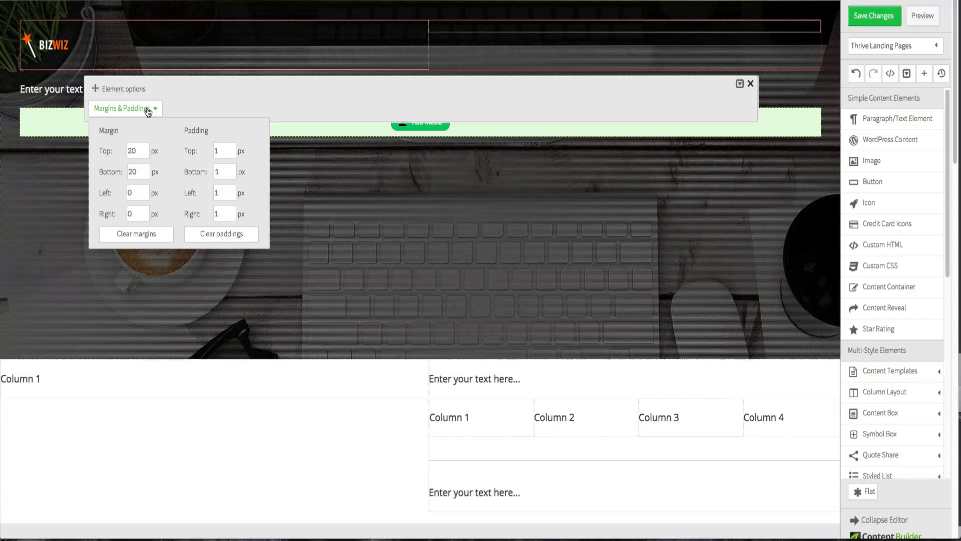
{"action": "double_click", "coordinate": [141, 150]}
{"action": "type", "text": "0"}
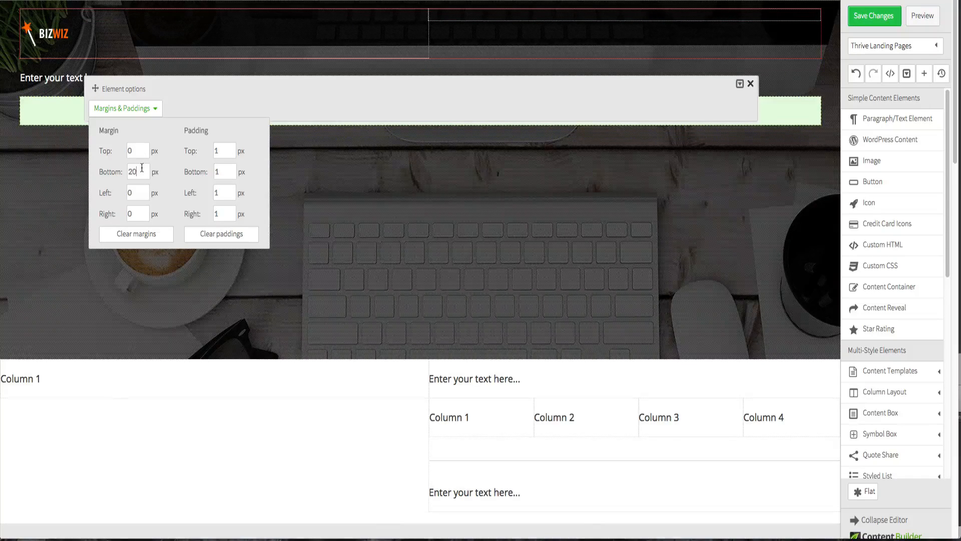
{"action": "double_click", "coordinate": [142, 169]}
{"action": "type", "text": "0"}
{"action": "double_click", "coordinate": [223, 150]}
{"action": "type", "text": "0"}
{"action": "double_click", "coordinate": [228, 172]}
{"action": "type", "text": "0"}
{"action": "left_click", "coordinate": [226, 191]}
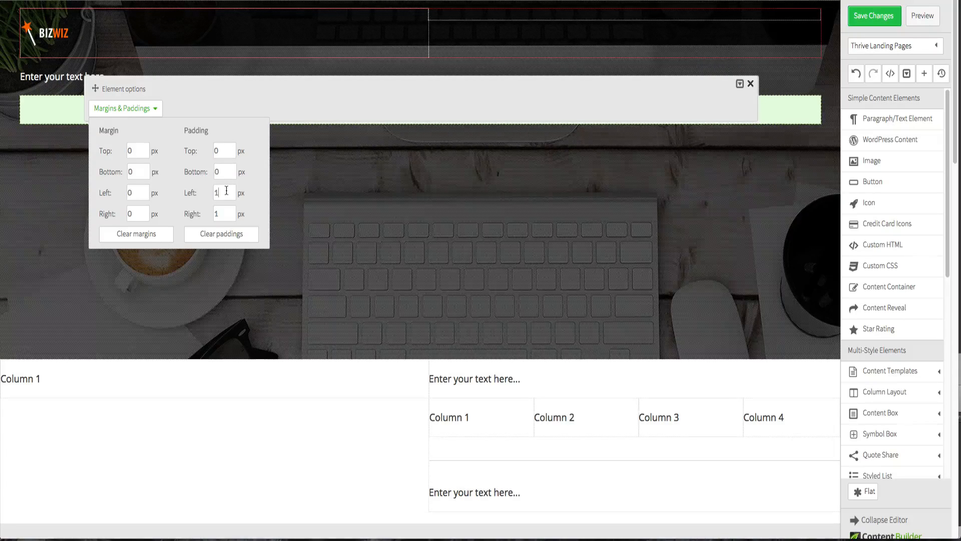
{"action": "type", "text": "0"}
{"action": "left_click", "coordinate": [226, 211]}
- Set the logo's left margin to 250 px and its top margin to -20 px
{"action": "left_click", "coordinate": [136, 147]}
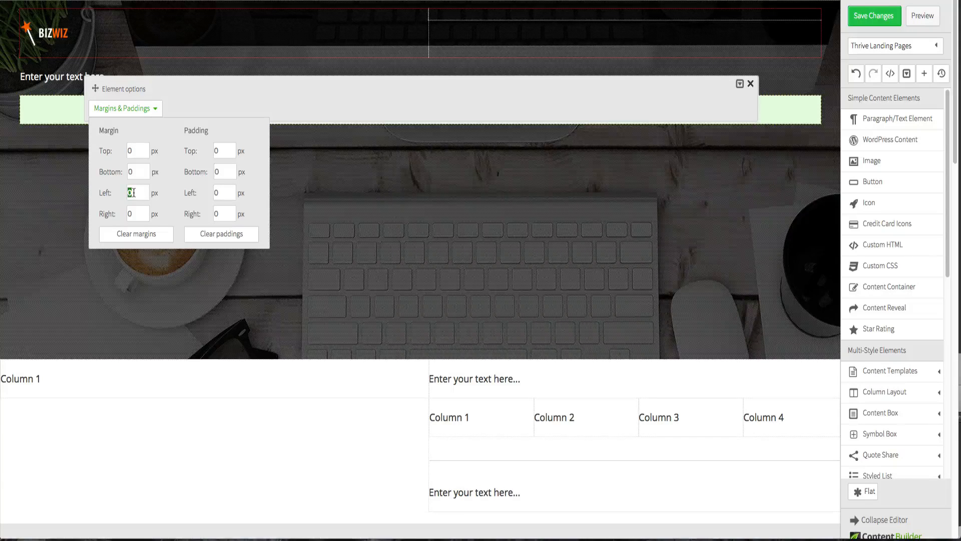
{"action": "type", "text": "30"}
{"action": "double_click", "coordinate": [136, 192]}
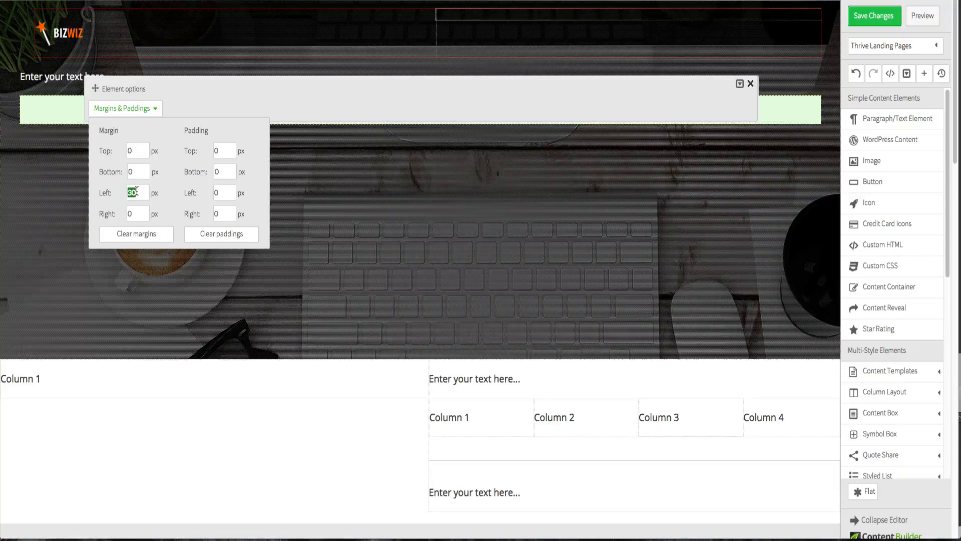
{"action": "type", "text": "100"}
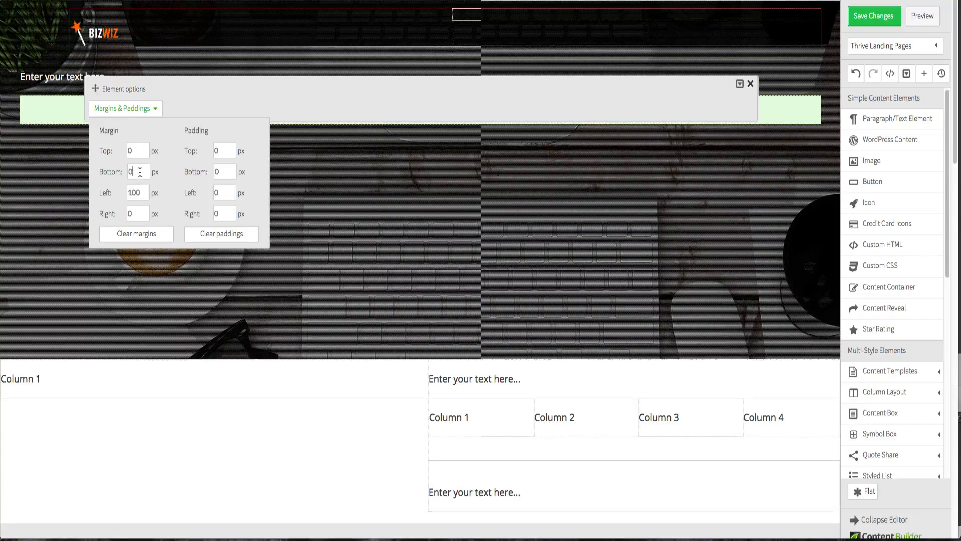
{"action": "double_click", "coordinate": [138, 193]}
{"action": "type", "text": "1"}
{"action": "key", "text": "BackSpace"}
{"action": "type", "text": "200"}
{"action": "double_click", "coordinate": [138, 188]}
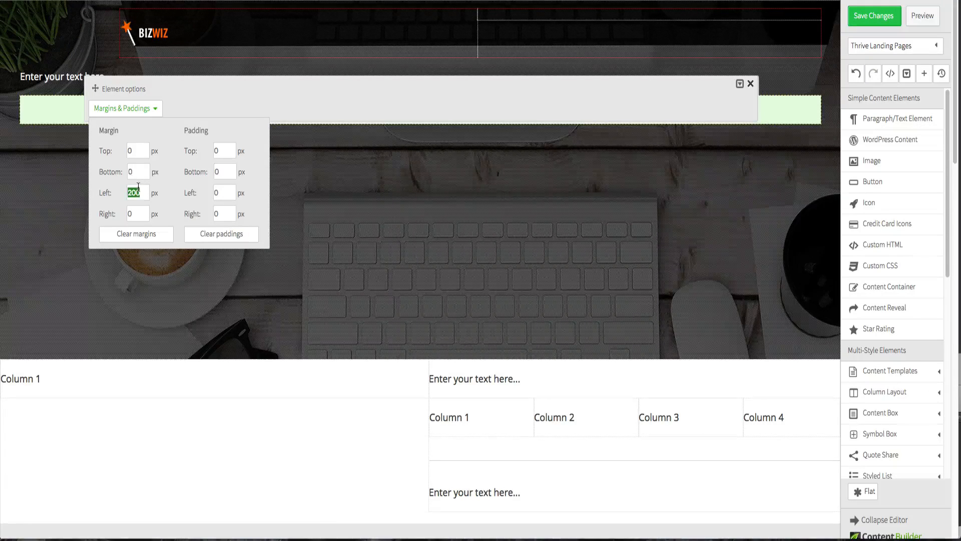
{"action": "type", "text": "25"}
{"action": "left_click", "coordinate": [142, 171]}
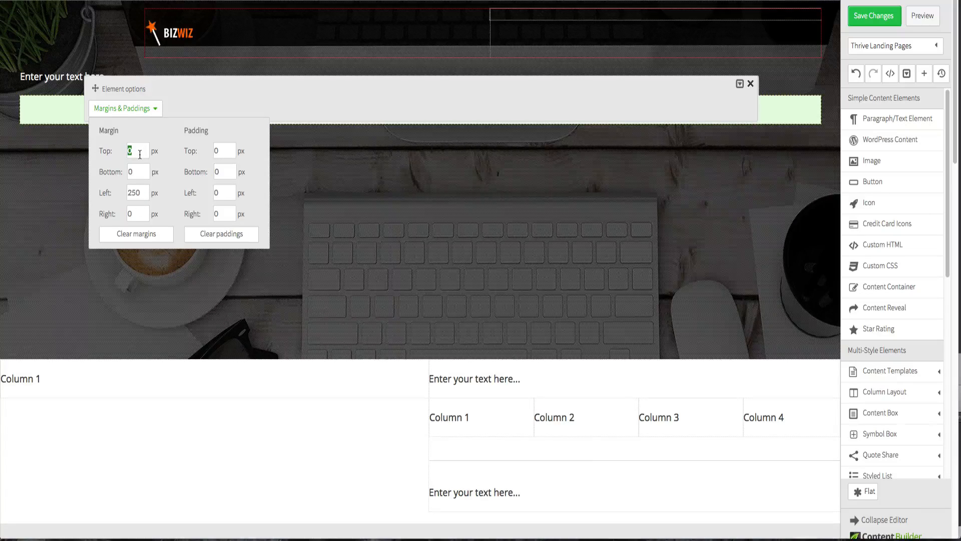
{"action": "type", "text": "-20"}
{"action": "left_click", "coordinate": [138, 172]}
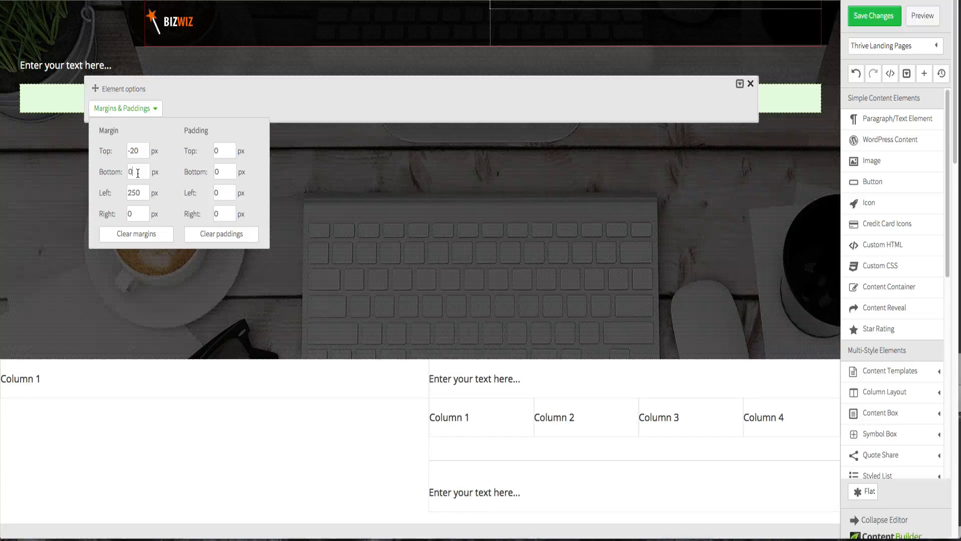
{"action": "left_click", "coordinate": [77, 184]}
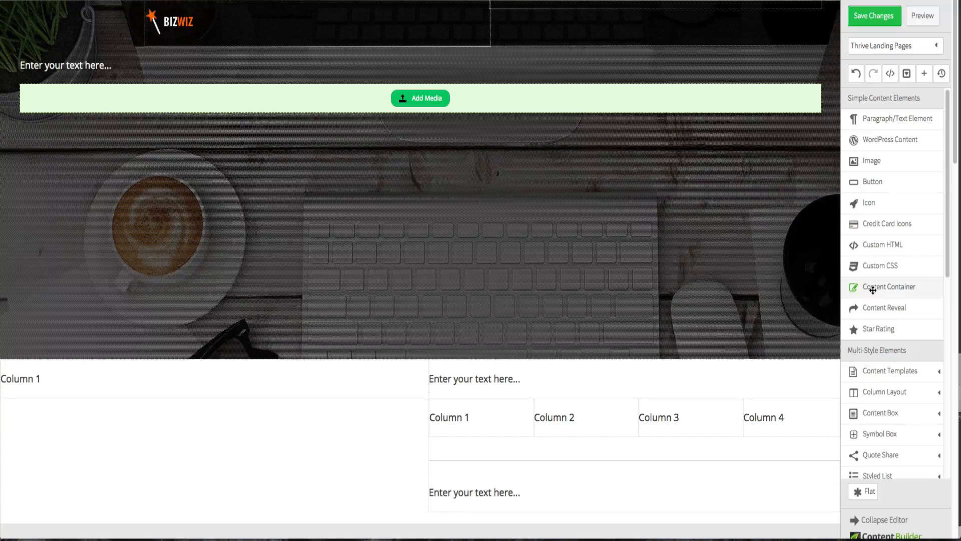
- Add a Content Container at the top of the header, set its max-width to 960 and center it
{"action": "left_click_drag", "start_coordinate": [873, 290], "coordinate": [377, 6]}
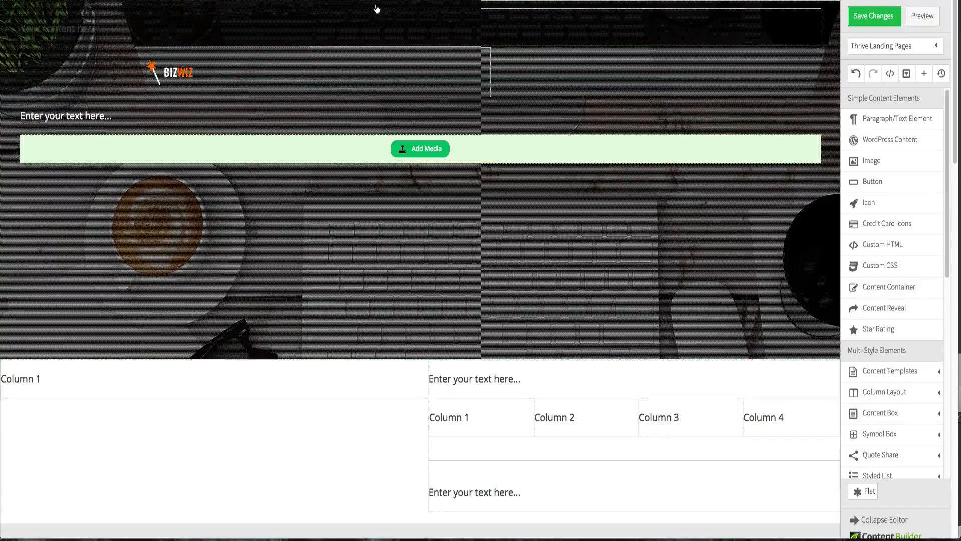
{"action": "left_click", "coordinate": [393, 29]}
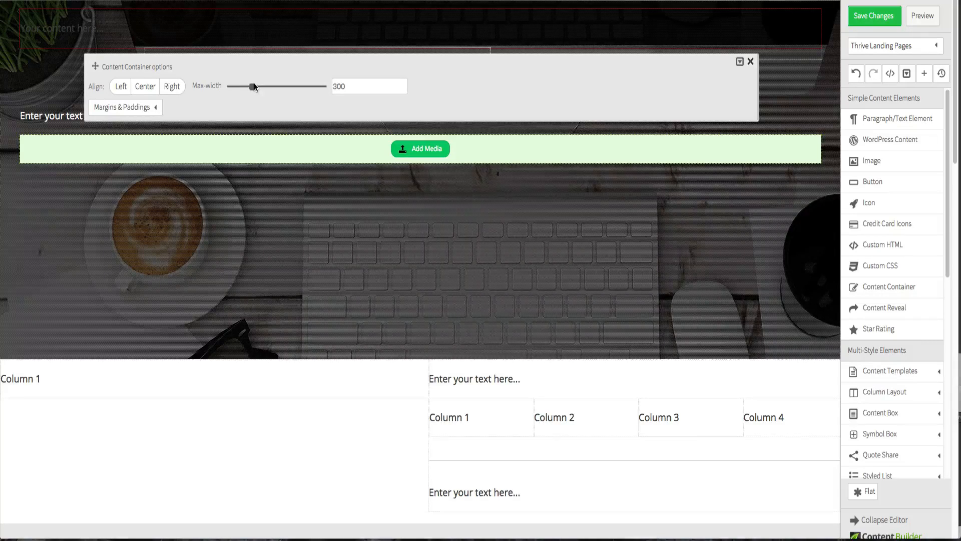
{"action": "left_click_drag", "start_coordinate": [252, 90], "coordinate": [344, 86]}
{"action": "left_click", "coordinate": [152, 89]}
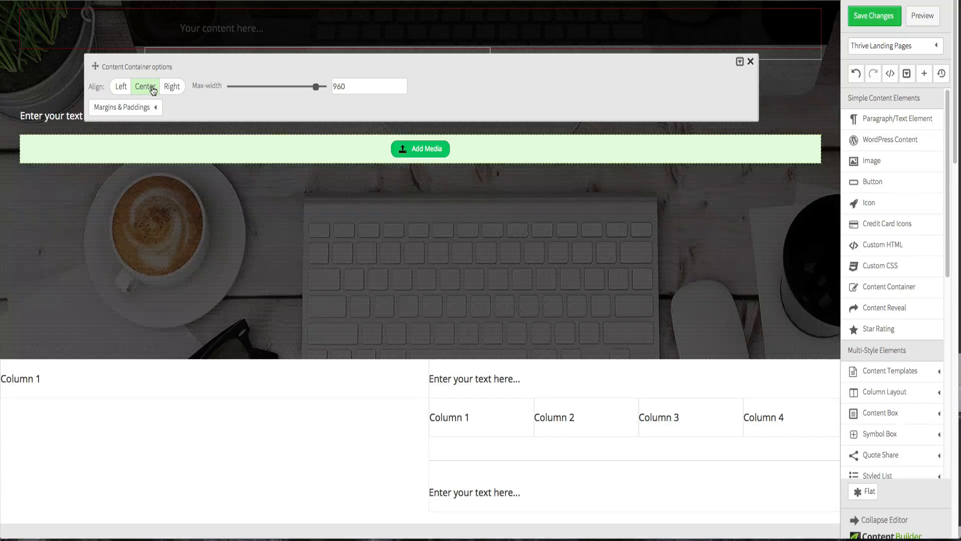
{"action": "left_click", "coordinate": [195, 177]}
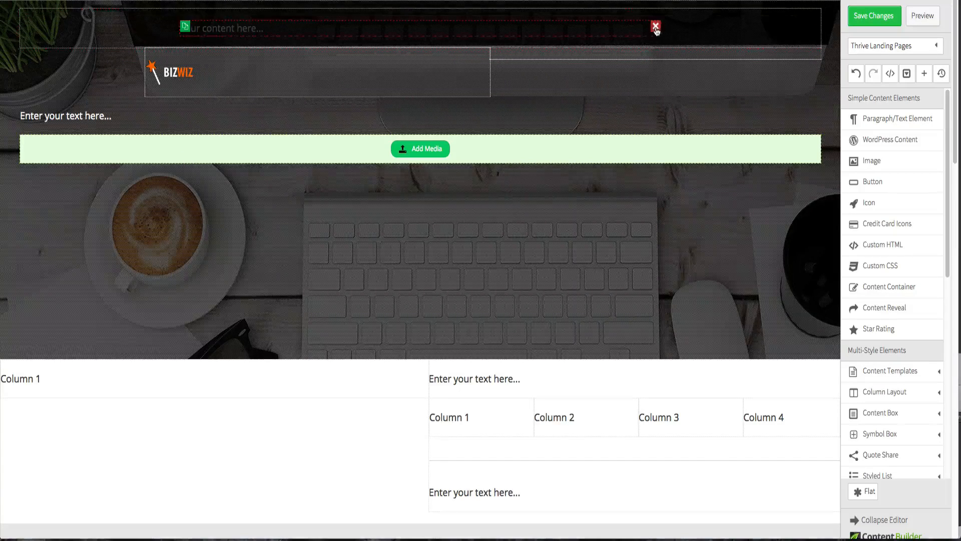
- Delete the container's placeholder text and move the logo's row inside the container
{"action": "left_click", "coordinate": [656, 28]}
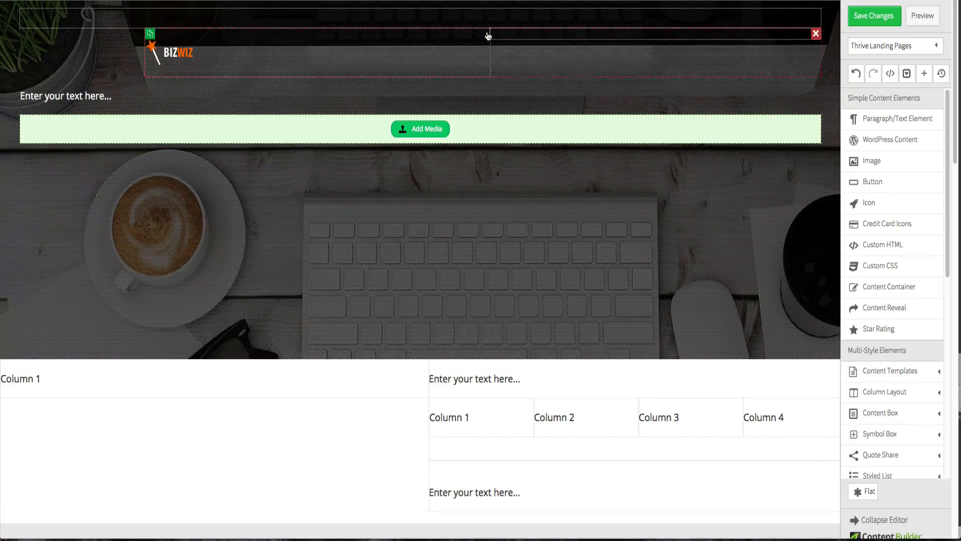
{"action": "left_click_drag", "start_coordinate": [476, 37], "coordinate": [476, 15]}
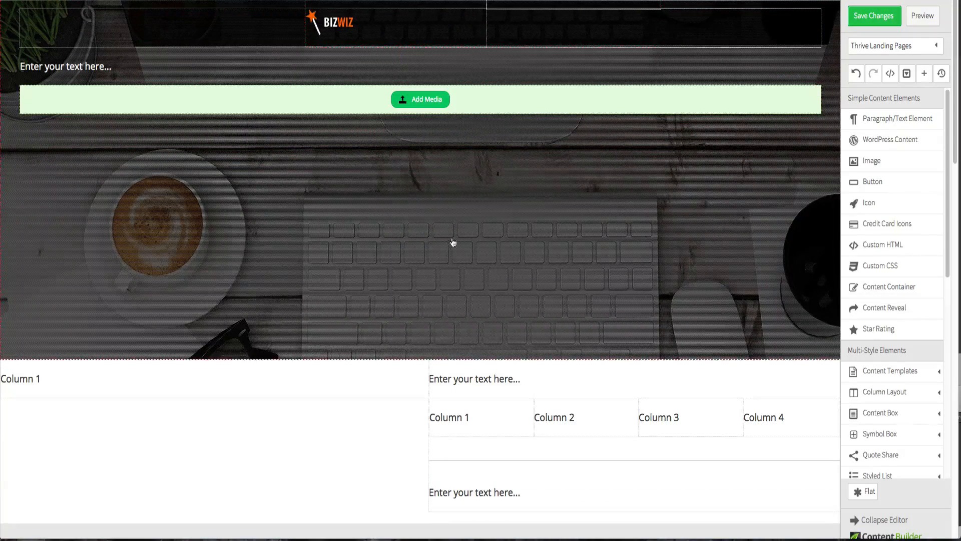
- Set the logo's left margin to 0 px
{"action": "left_click", "coordinate": [347, 44]}
{"action": "left_click", "coordinate": [150, 85]}
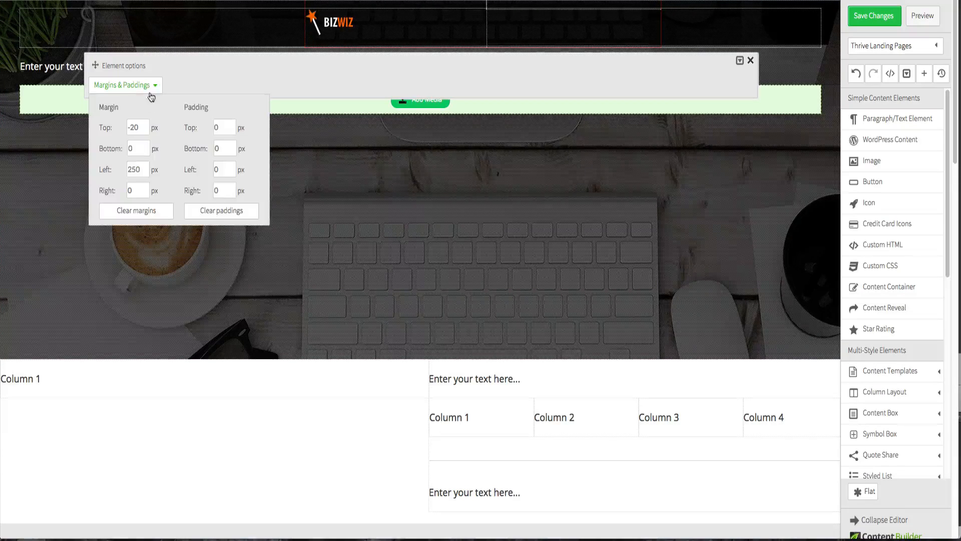
{"action": "double_click", "coordinate": [143, 169]}
{"action": "type", "text": "0"}
{"action": "left_click", "coordinate": [144, 130]}
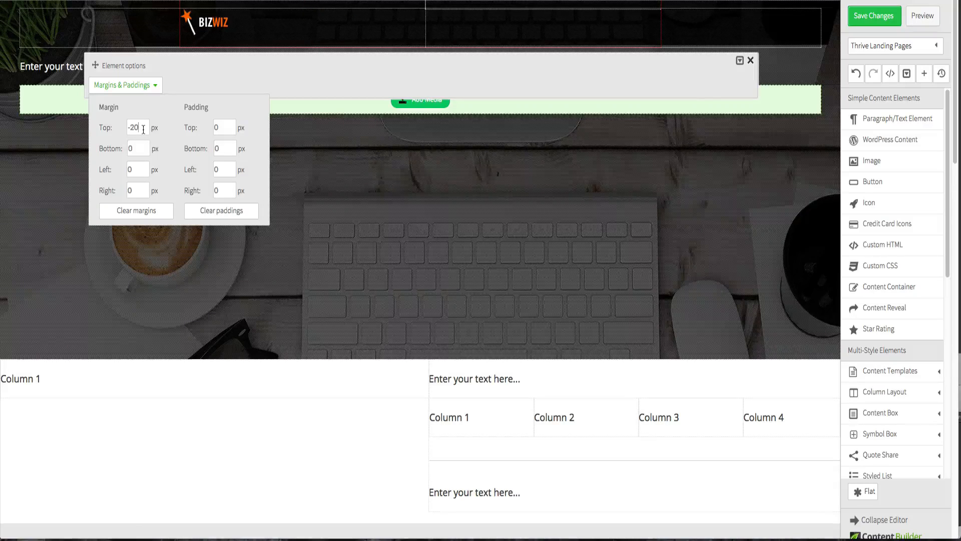
{"action": "double_click", "coordinate": [143, 129]}
{"action": "left_click", "coordinate": [209, 366]}
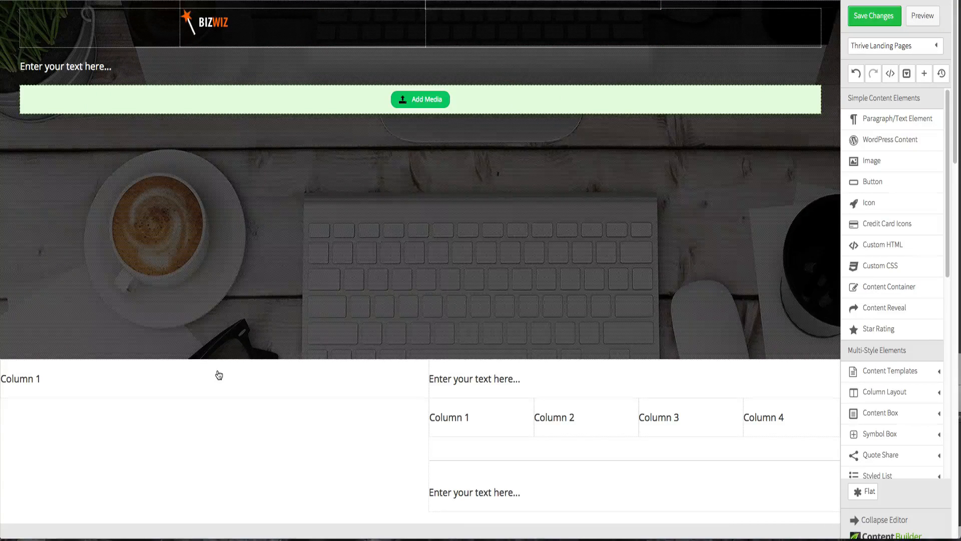
- Inspect the margin settings of the row below the hero and of the header's content container
{"action": "left_click", "coordinate": [218, 375]}
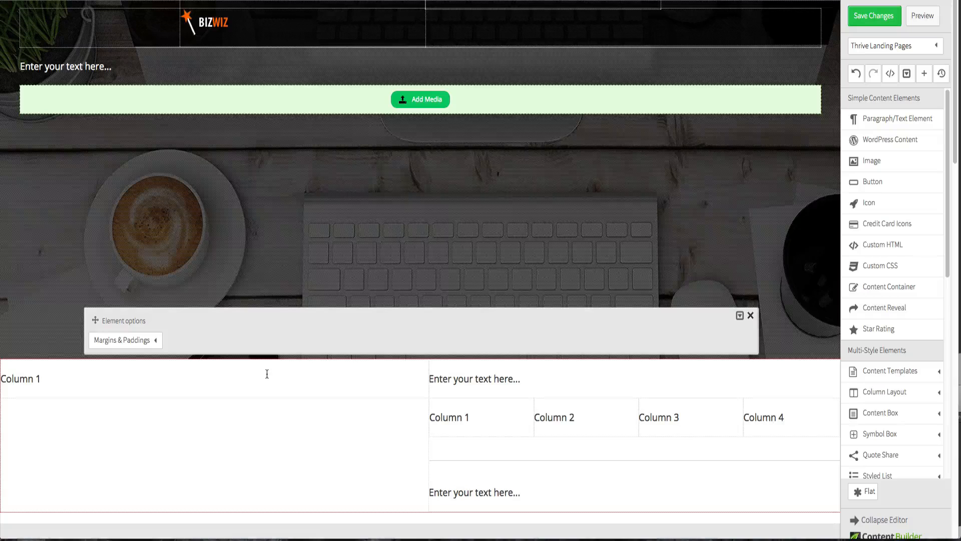
{"action": "left_click", "coordinate": [238, 217]}
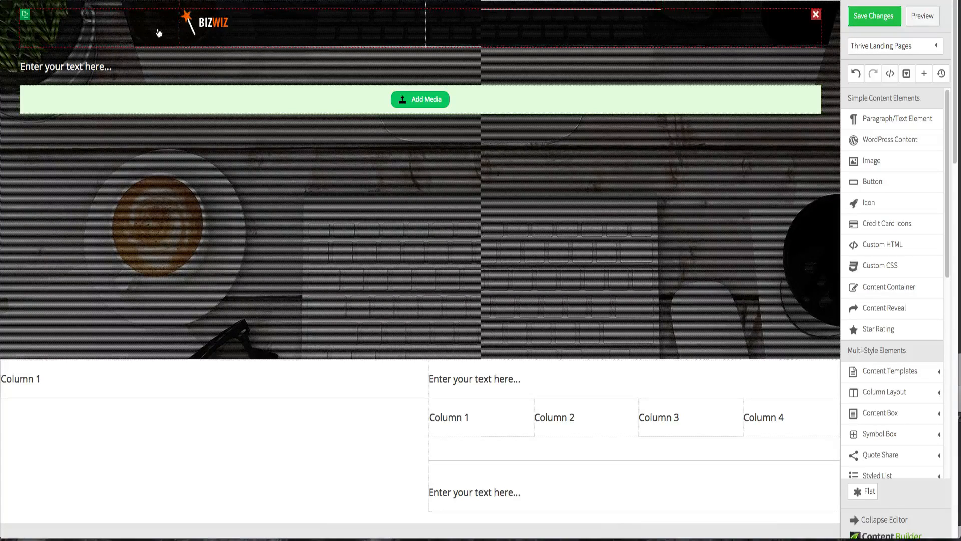
{"action": "left_click", "coordinate": [697, 40]}
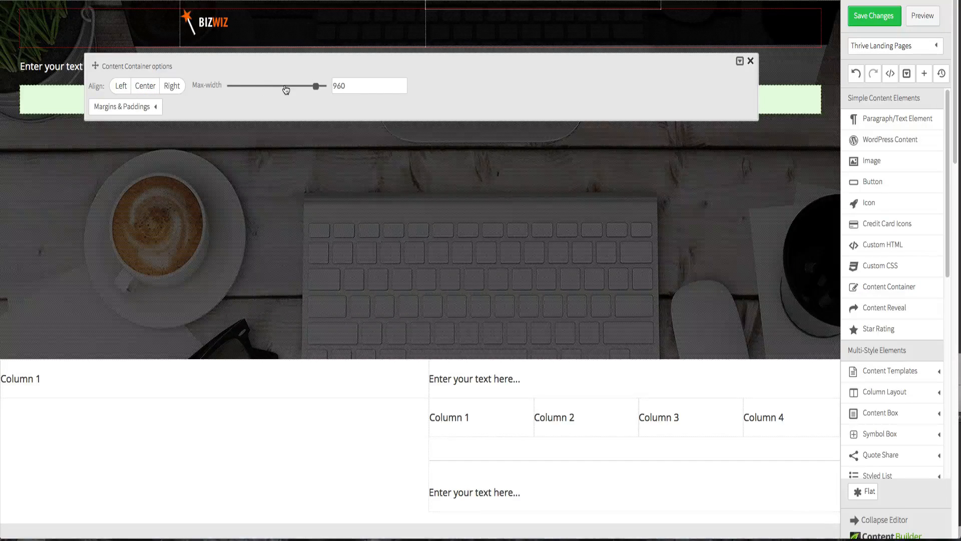
{"action": "left_click", "coordinate": [142, 109]}
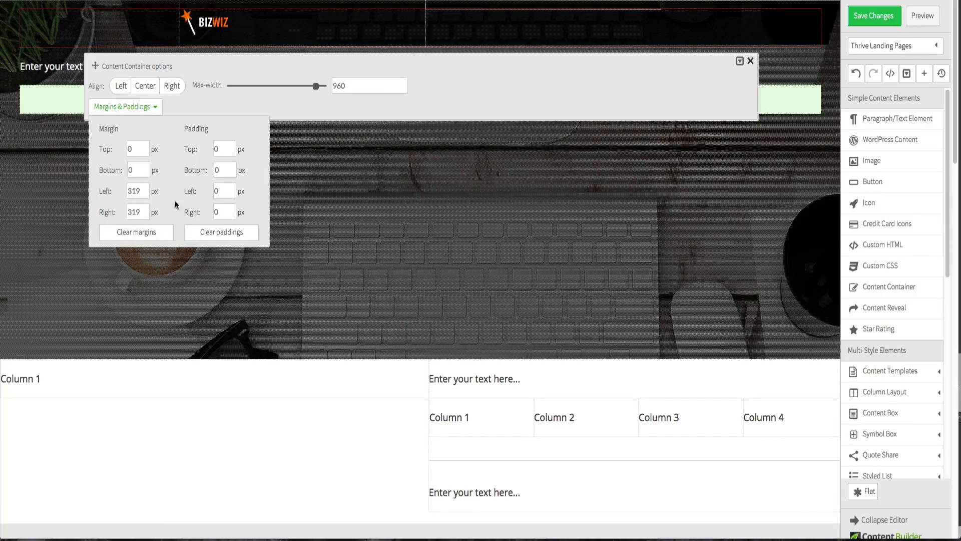
{"action": "left_click", "coordinate": [206, 376]}
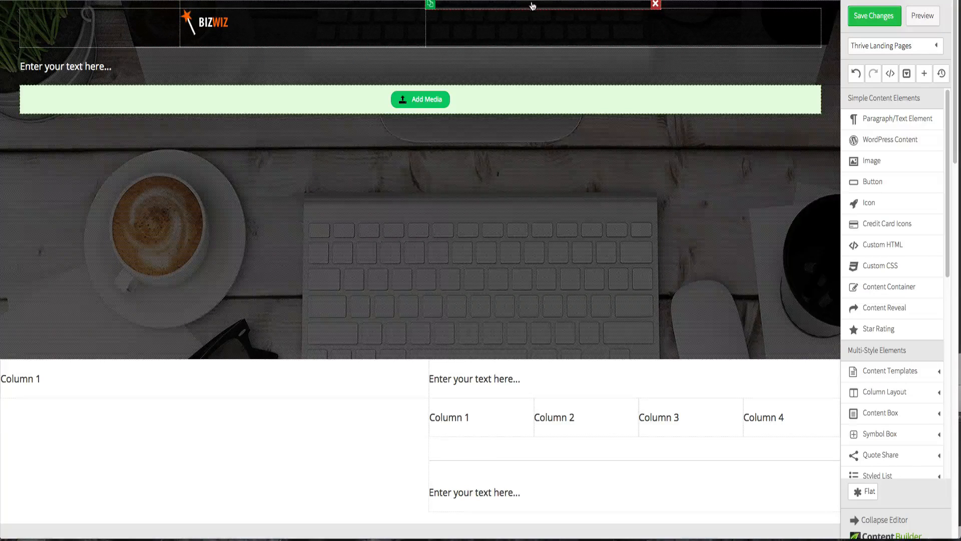
{"action": "mouse_move", "coordinate": [525, 5]}
{"action": "left_mouse_down"}
{"action": "mouse_move", "coordinate": [525, 18]}
{"action": "mouse_move", "coordinate": [412, 7]}
{"action": "mouse_move", "coordinate": [408, 47]}
{"action": "mouse_move", "coordinate": [448, 48]}
{"action": "mouse_move", "coordinate": [485, 7]}
{"action": "left_mouse_up"}
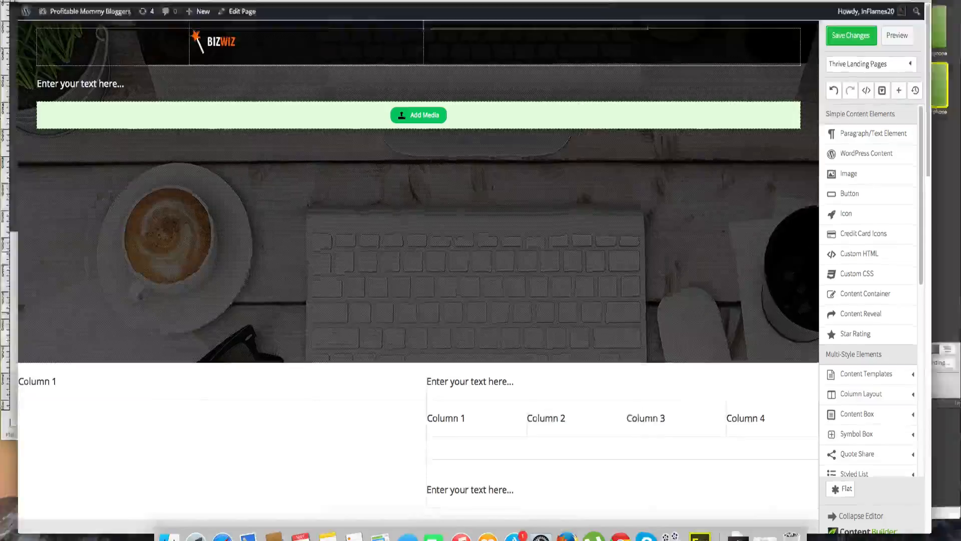
- Switch to Adobe Fireworks and select the hero headline in the reference design
{"action": "key", "text": "ctrl+Up"}
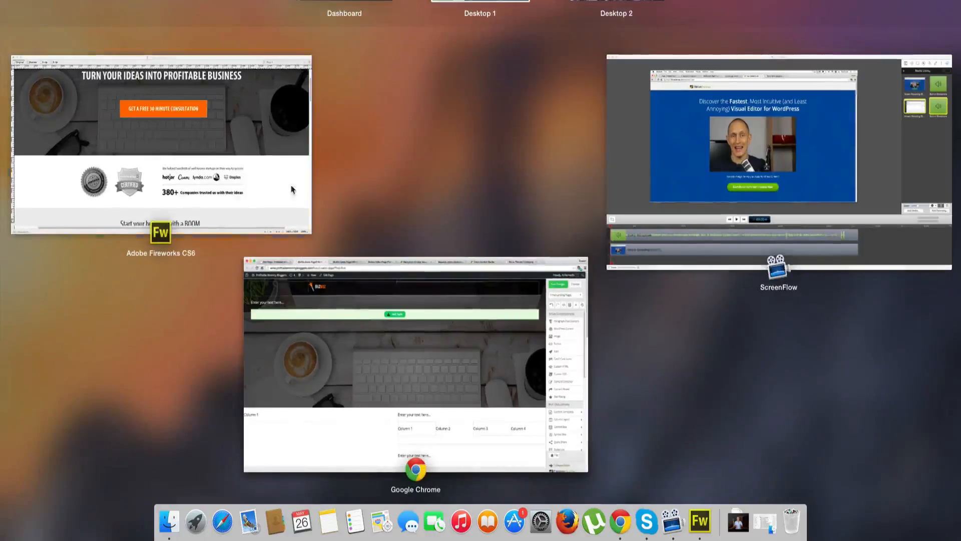
{"action": "left_click", "coordinate": [292, 189]}
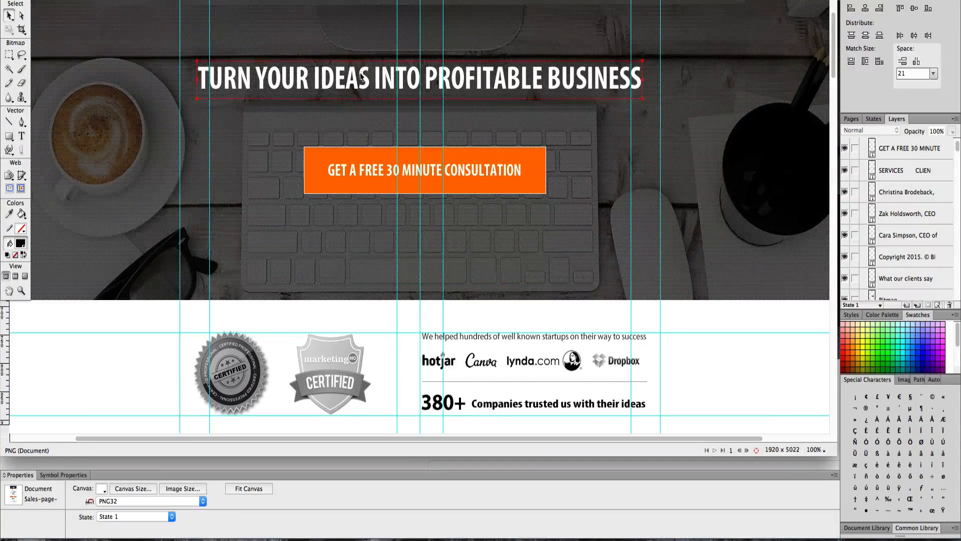
{"action": "left_click", "coordinate": [361, 77]}
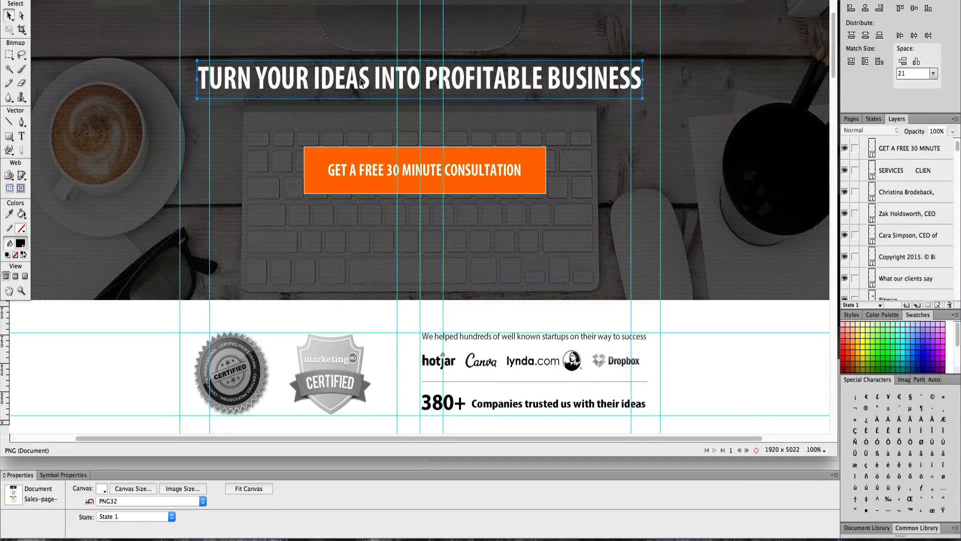
- Copy the headline text from the reference design and paste it into the hero's text element, selecting the pasted text
{"action": "double_click", "coordinate": [361, 80]}
{"action": "key", "text": "super+c"}
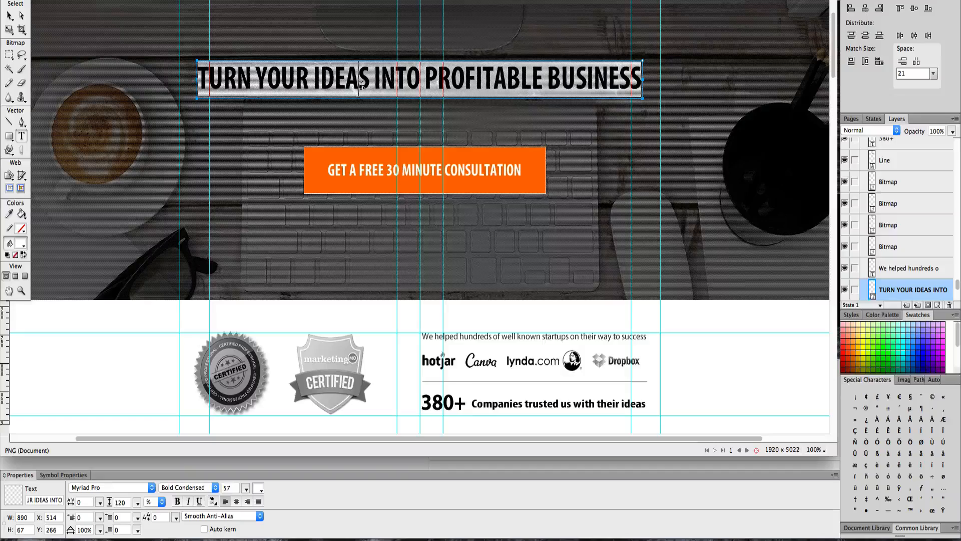
{"action": "key", "text": "ctrl+Up"}
{"action": "left_click", "coordinate": [473, 308]}
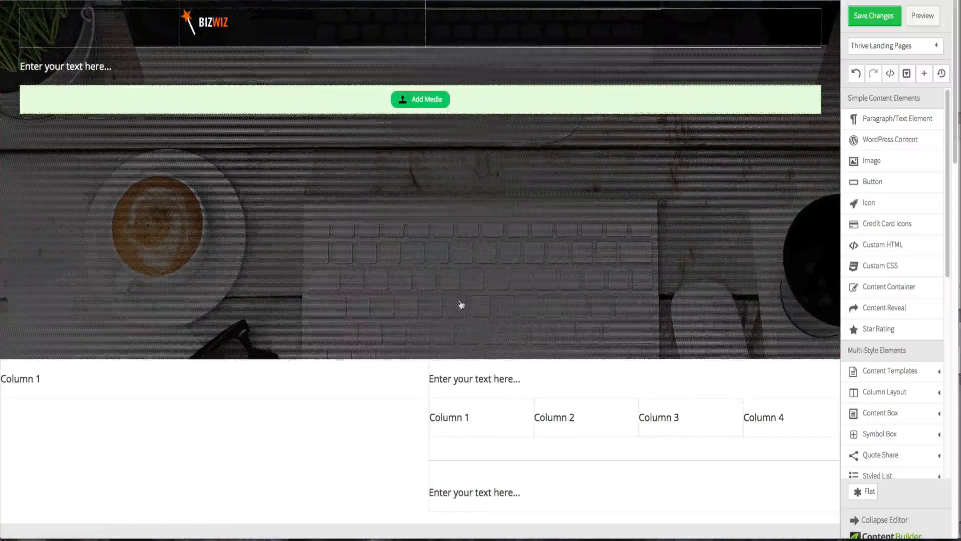
{"action": "left_click", "coordinate": [96, 68]}
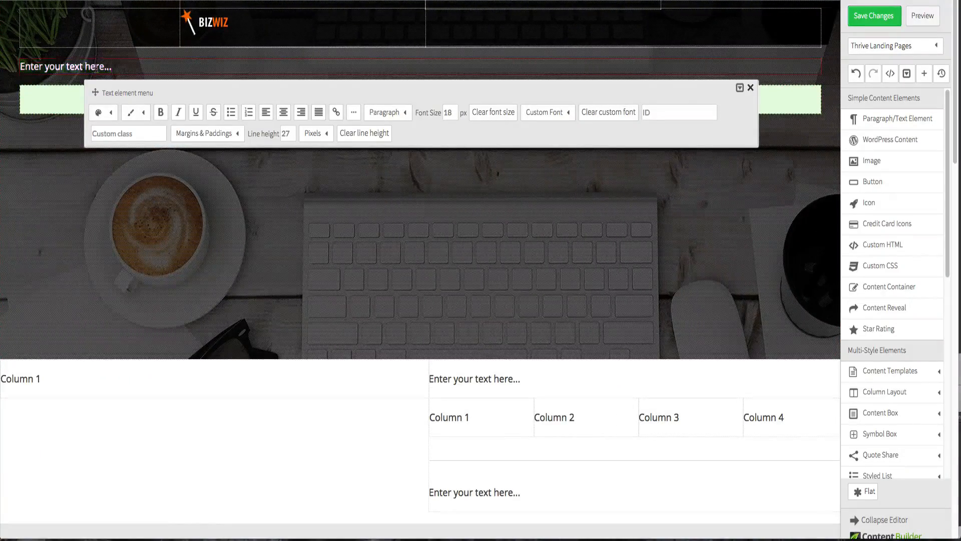
{"action": "key", "text": "super+v"}
{"action": "triple_click", "coordinate": [98, 67]}
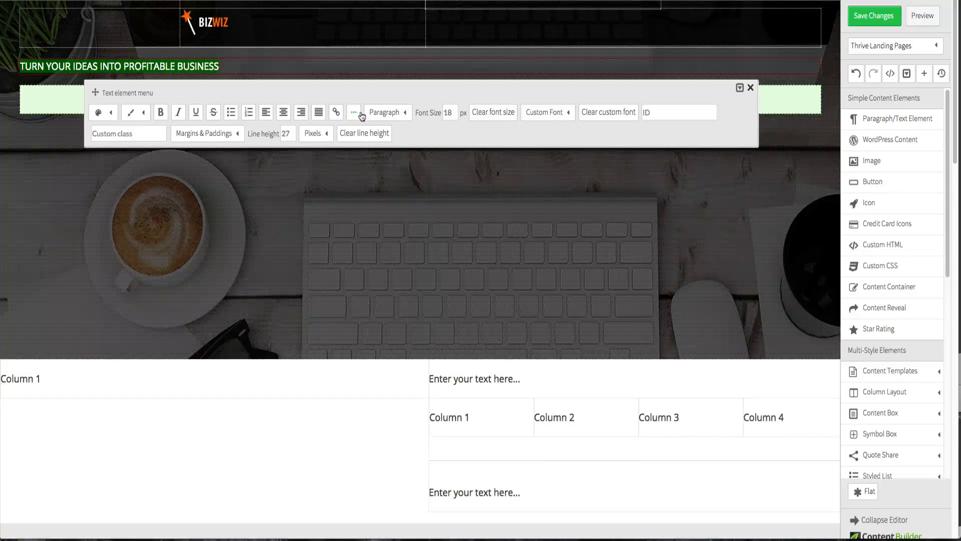
- Open the headline's custom font options and start adding a new custom font in the Font Manager
{"action": "left_click", "coordinate": [383, 118]}
{"action": "left_click", "coordinate": [384, 119]}
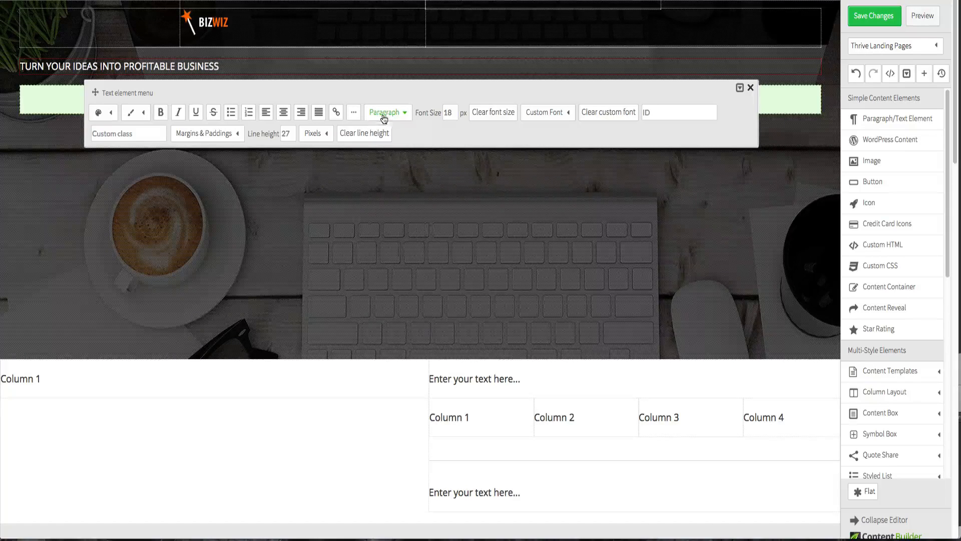
{"action": "left_click", "coordinate": [570, 119]}
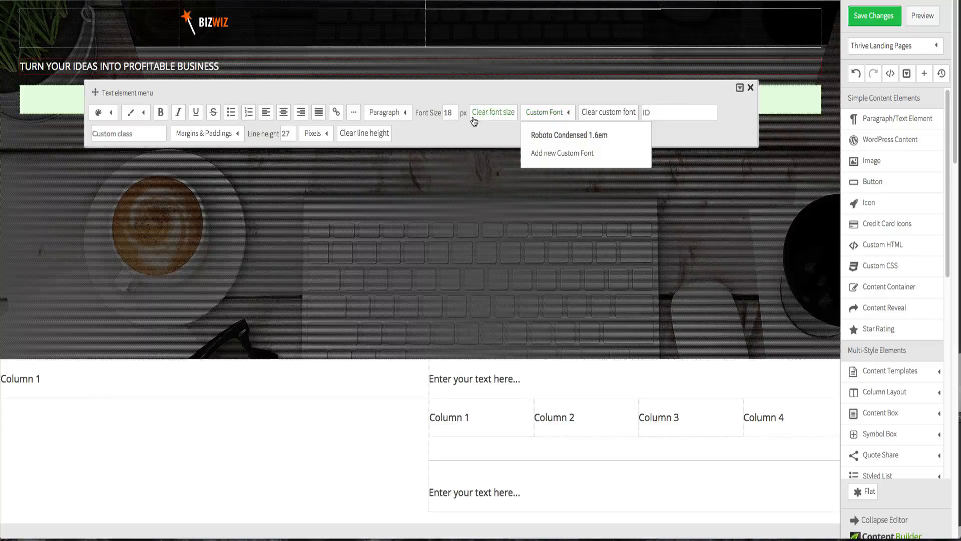
{"action": "left_click", "coordinate": [553, 154]}
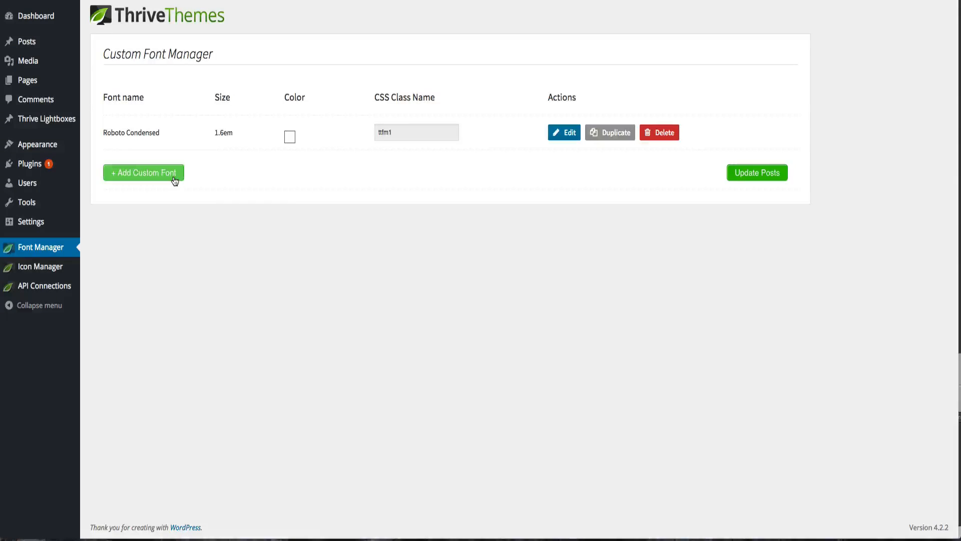
{"action": "left_click", "coordinate": [174, 180]}
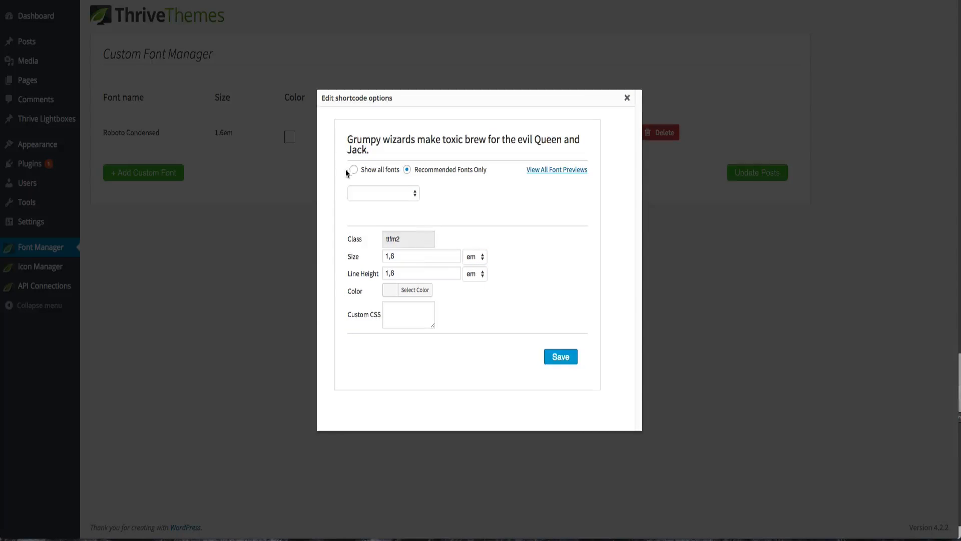
- Compare the recommended and full font lists and try Open Sans as the new font
{"action": "left_click", "coordinate": [355, 171]}
{"action": "left_click", "coordinate": [407, 170]}
{"action": "left_click", "coordinate": [400, 192]}
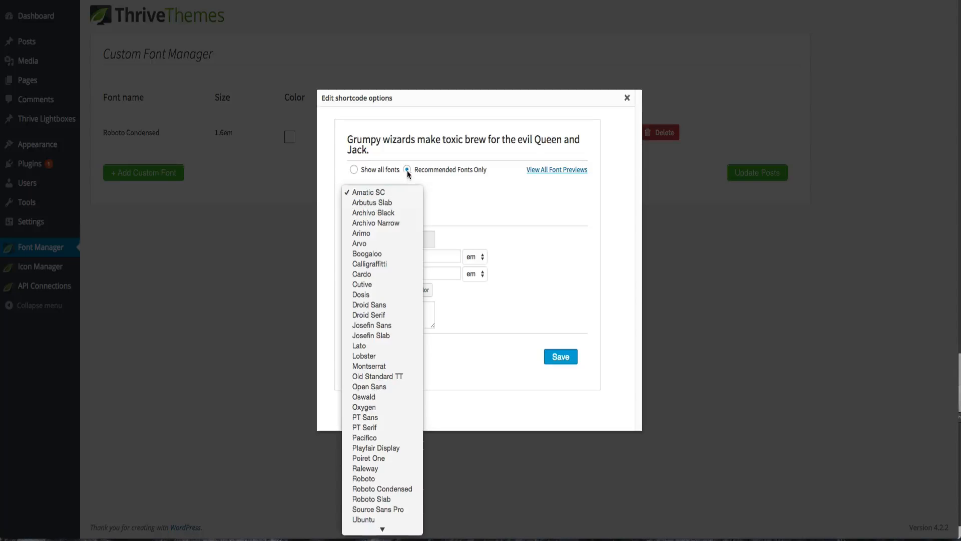
{"action": "left_click", "coordinate": [407, 170]}
{"action": "left_click", "coordinate": [354, 169]}
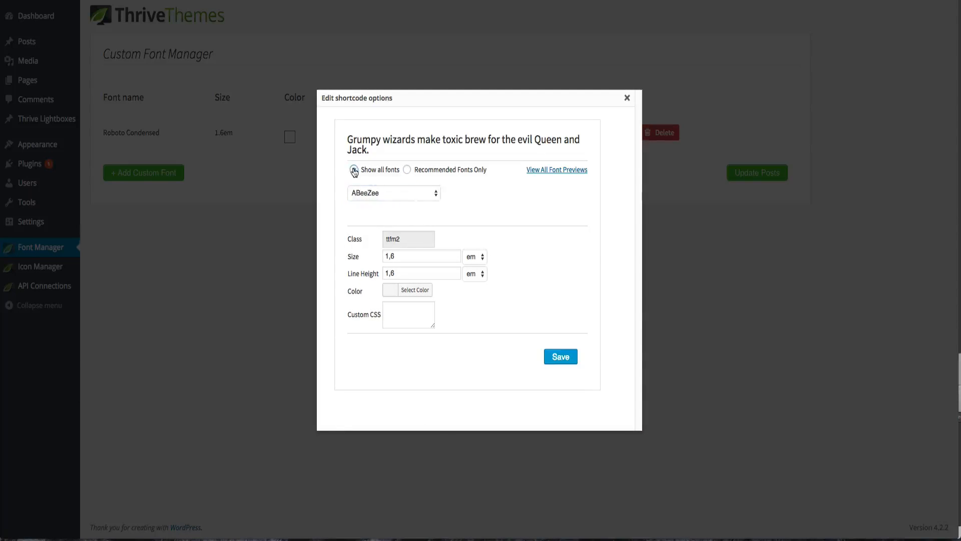
{"action": "left_click", "coordinate": [374, 191]}
{"action": "scroll", "coordinate": [415, 349], "scroll_direction": "down", "scroll_amount": 5}
{"action": "scroll", "coordinate": [415, 348], "scroll_direction": "down", "scroll_amount": 15}
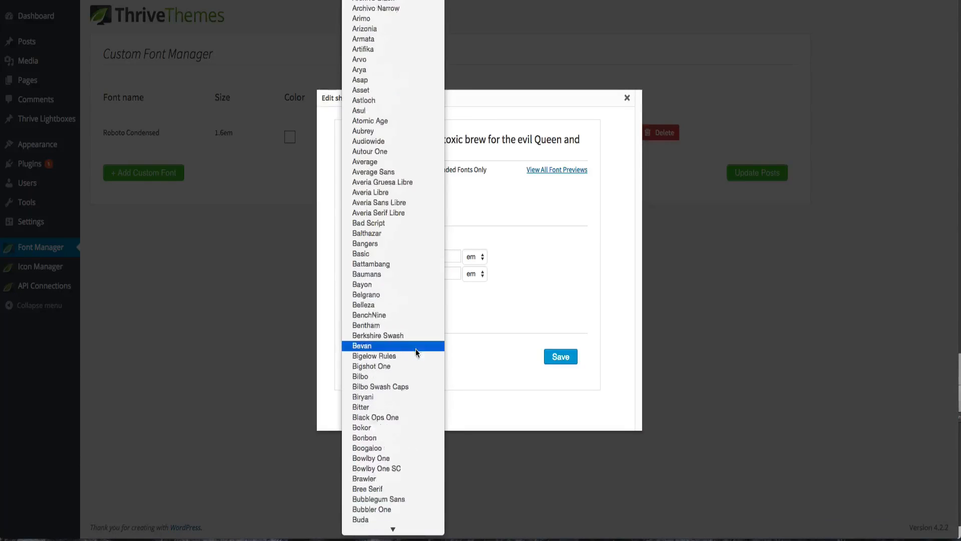
{"action": "left_click", "coordinate": [445, 195]}
{"action": "left_click", "coordinate": [407, 170]}
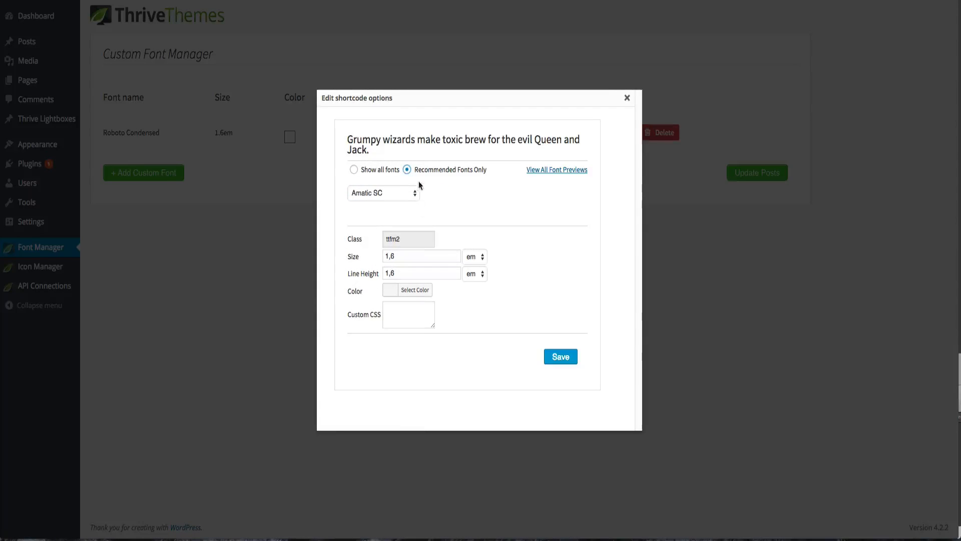
{"action": "left_click", "coordinate": [408, 192]}
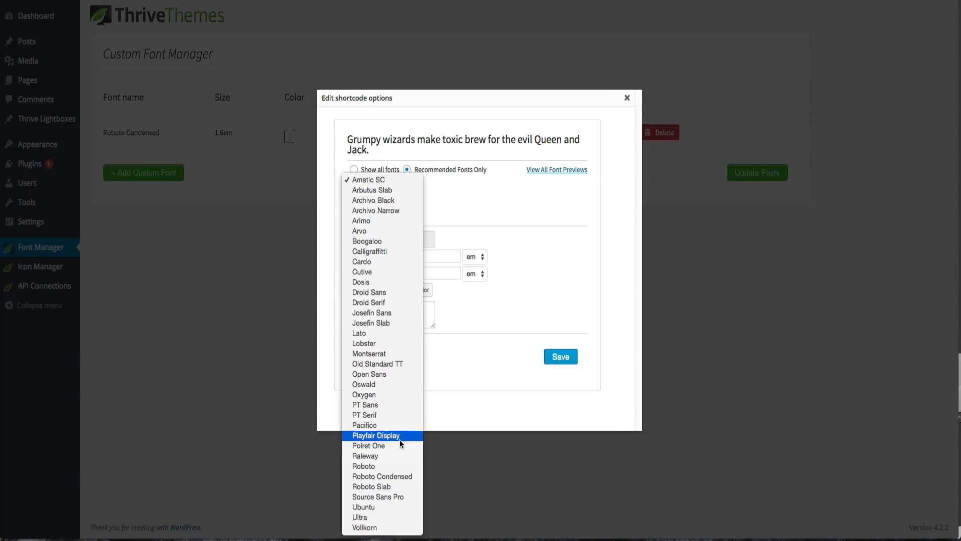
{"action": "left_click", "coordinate": [396, 376]}
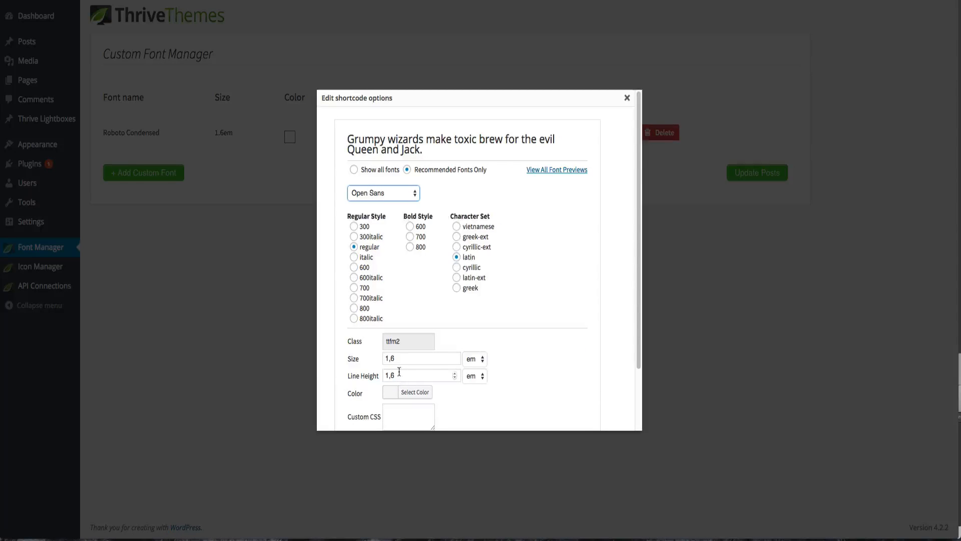
- Switch to all fonts and choose Open Sans Condensed as the new custom font
{"action": "scroll", "coordinate": [401, 353], "scroll_direction": "down", "scroll_amount": 1}
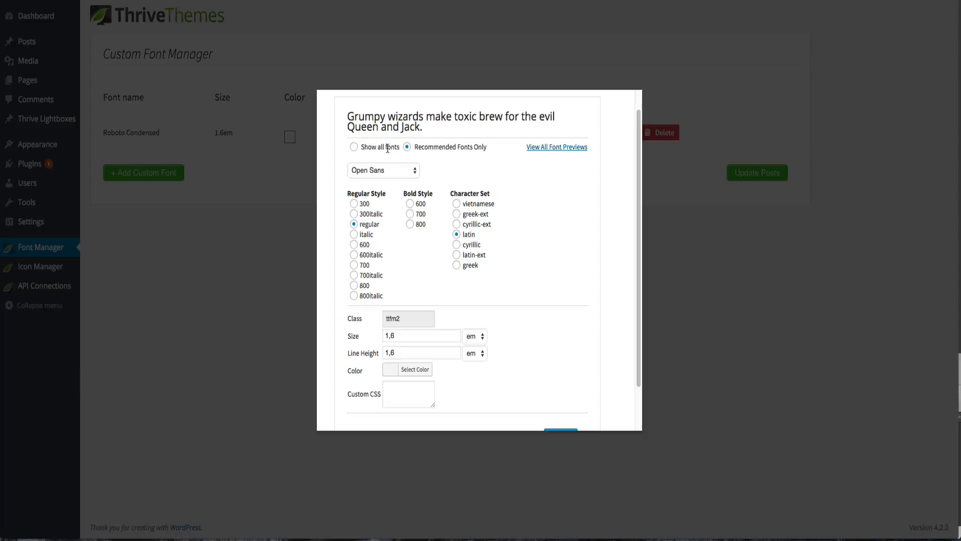
{"action": "left_click", "coordinate": [355, 147]}
{"action": "left_click", "coordinate": [371, 170]}
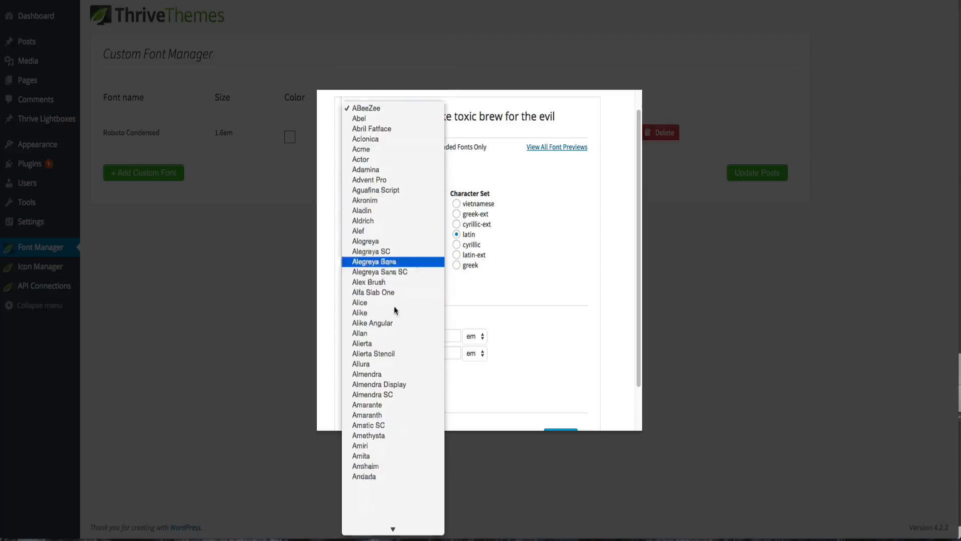
{"action": "scroll", "coordinate": [394, 306], "scroll_direction": "down", "scroll_amount": 20}
{"action": "scroll", "coordinate": [402, 301], "scroll_direction": "down", "scroll_amount": 20}
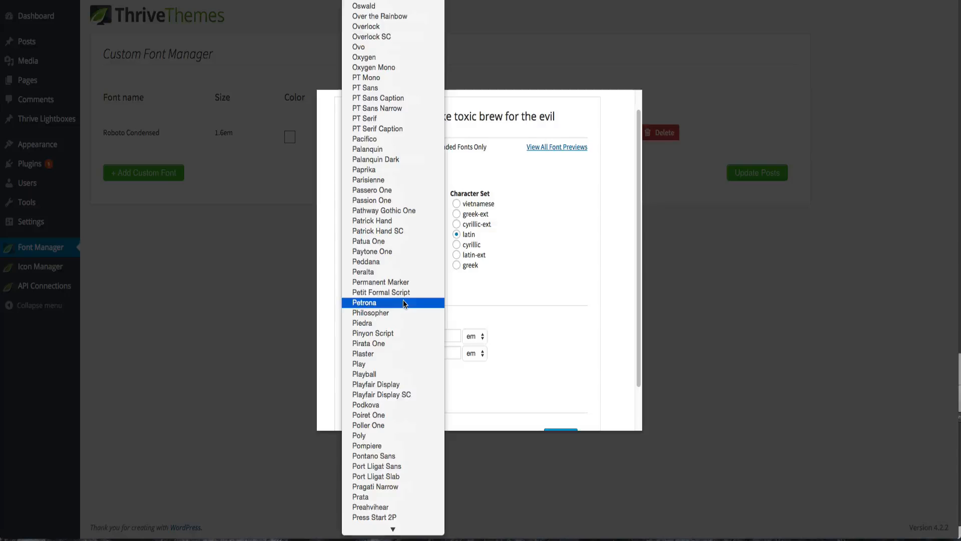
{"action": "scroll", "coordinate": [403, 303], "scroll_direction": "down", "scroll_amount": 20}
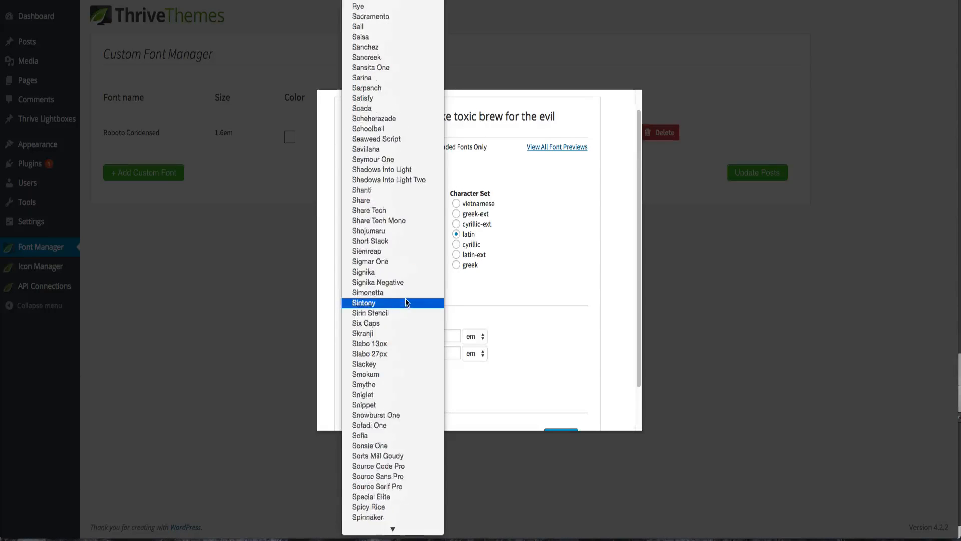
{"action": "scroll", "coordinate": [406, 300], "scroll_direction": "up", "scroll_amount": 20}
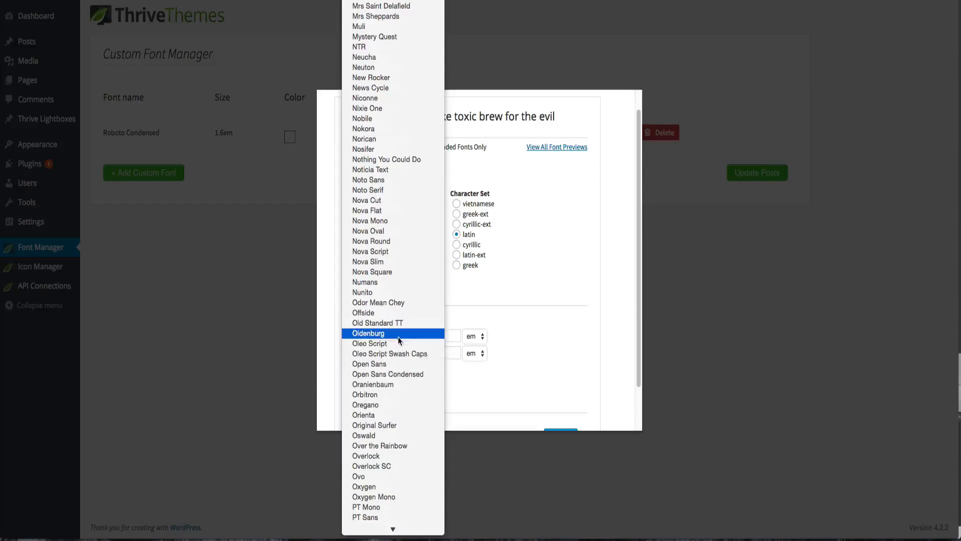
{"action": "left_click", "coordinate": [399, 373]}
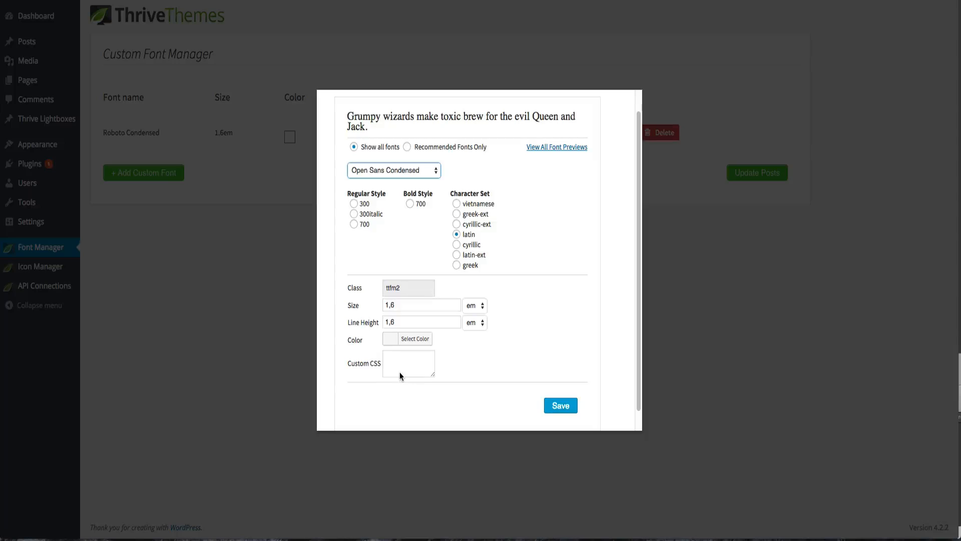
- Set the bold style to 700 and regular style to 300, save the custom font and update posts
{"action": "left_click", "coordinate": [408, 205]}
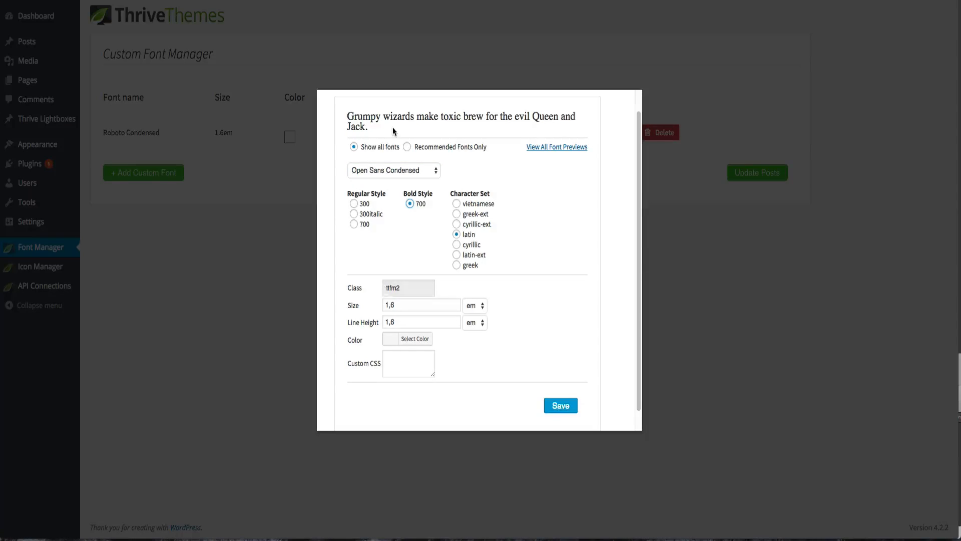
{"action": "left_click", "coordinate": [353, 204]}
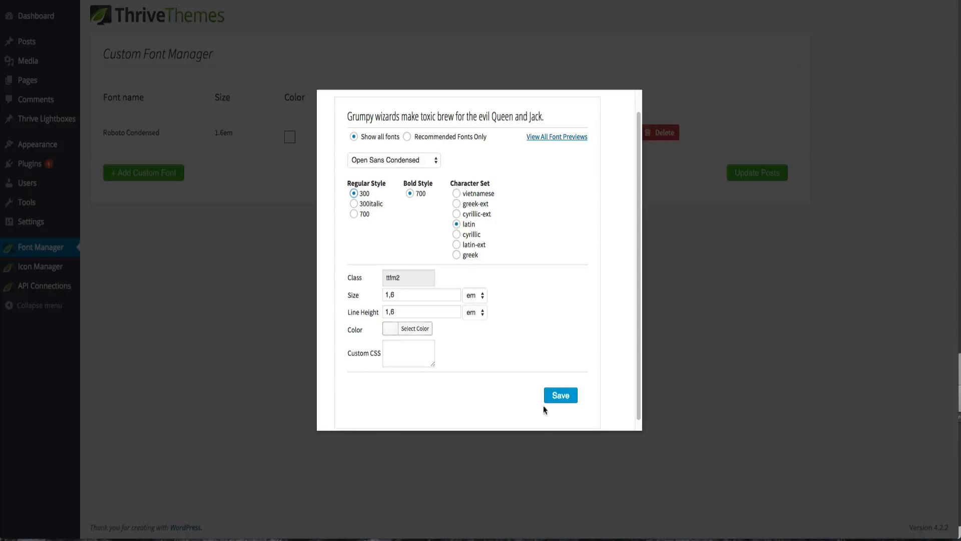
{"action": "left_click", "coordinate": [562, 401]}
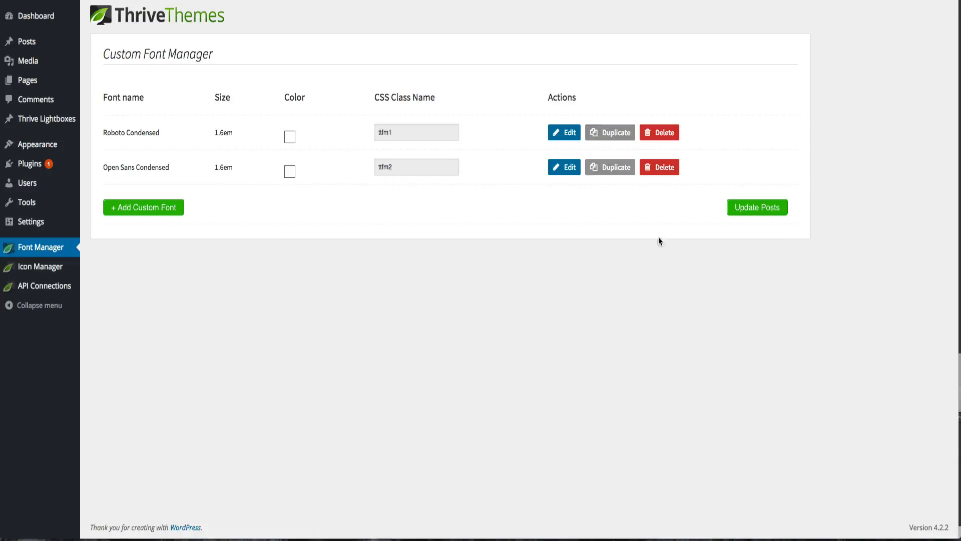
{"action": "left_click", "coordinate": [758, 208]}
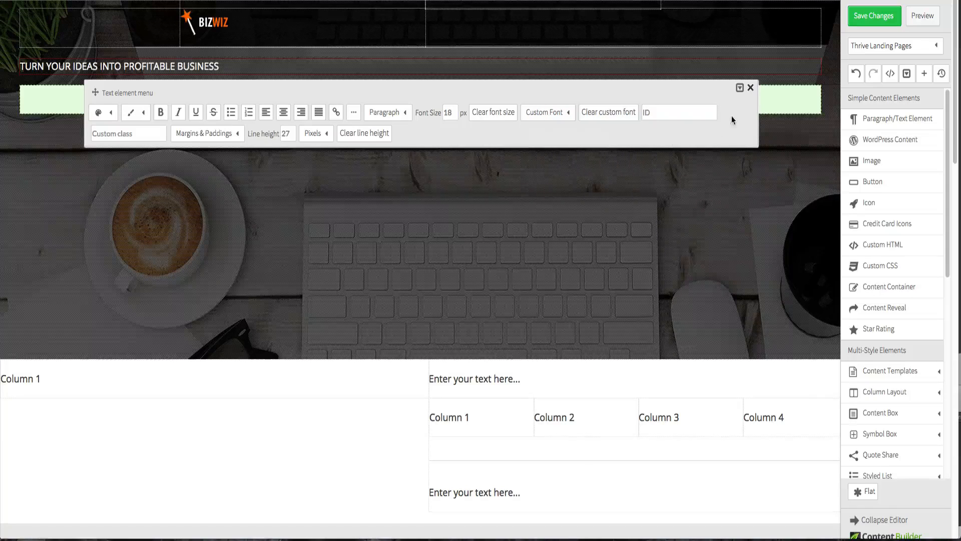
- Close the text menu, save the page changes and reload the editor
{"action": "left_click", "coordinate": [750, 87]}
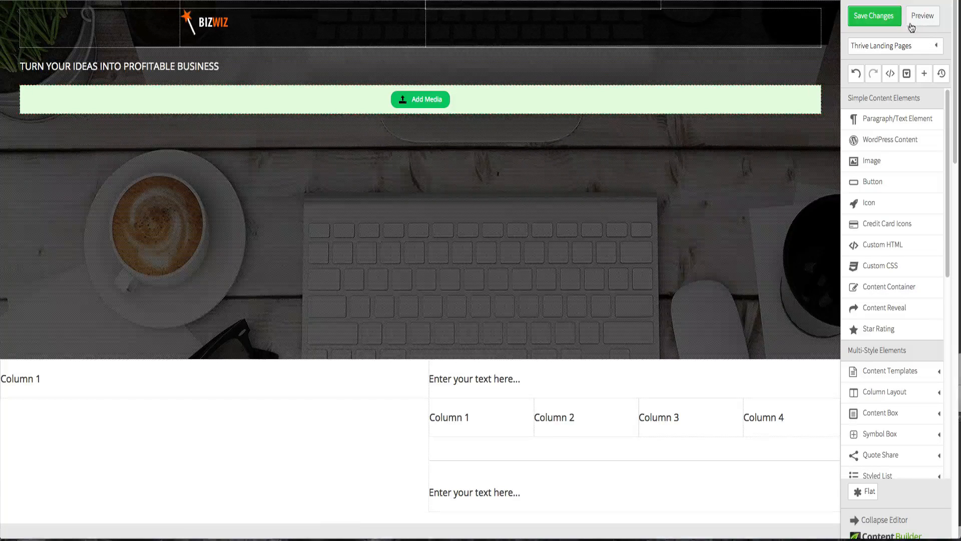
{"action": "left_click", "coordinate": [884, 16]}
{"action": "key", "text": "super+r"}
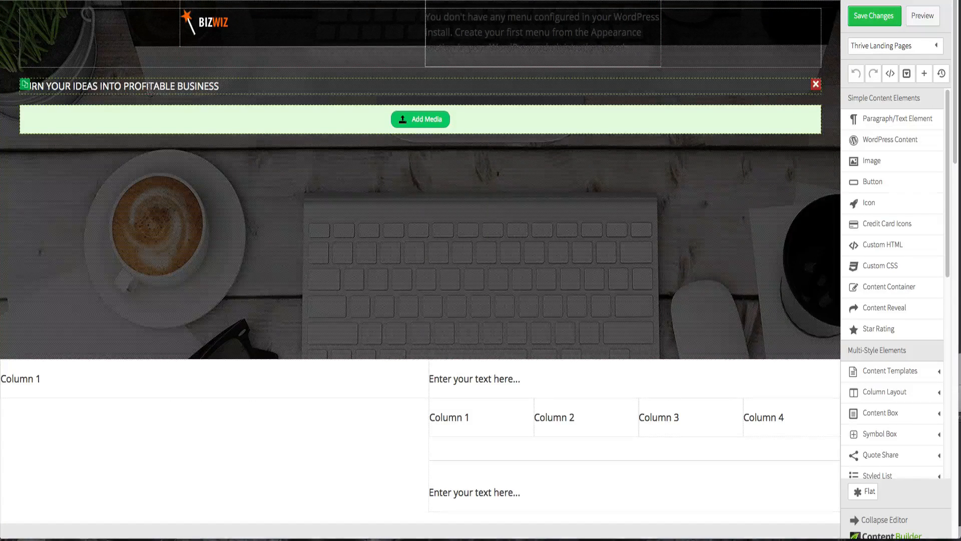
- Apply the Open Sans Condensed 1.6em custom font to the hero headline
{"action": "left_click", "coordinate": [149, 90]}
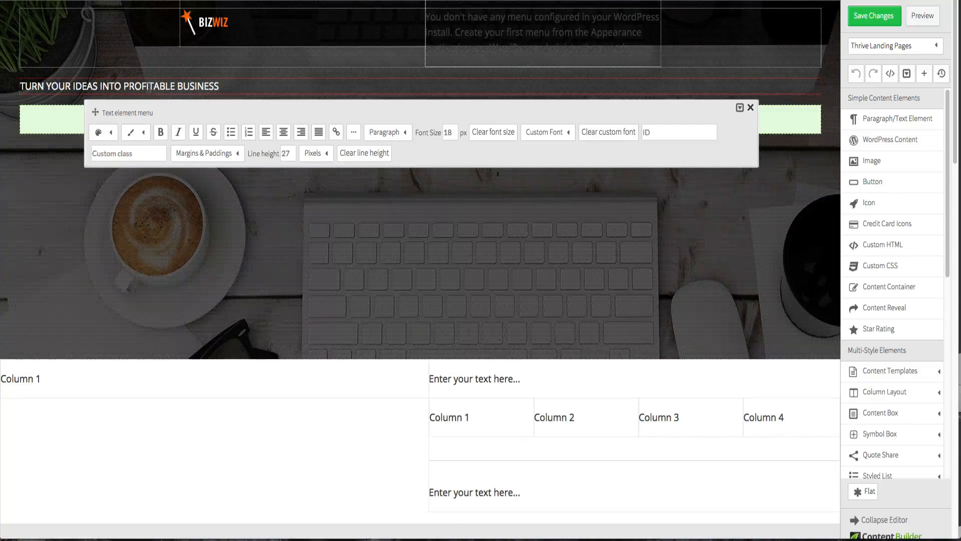
{"action": "left_click", "coordinate": [569, 135]}
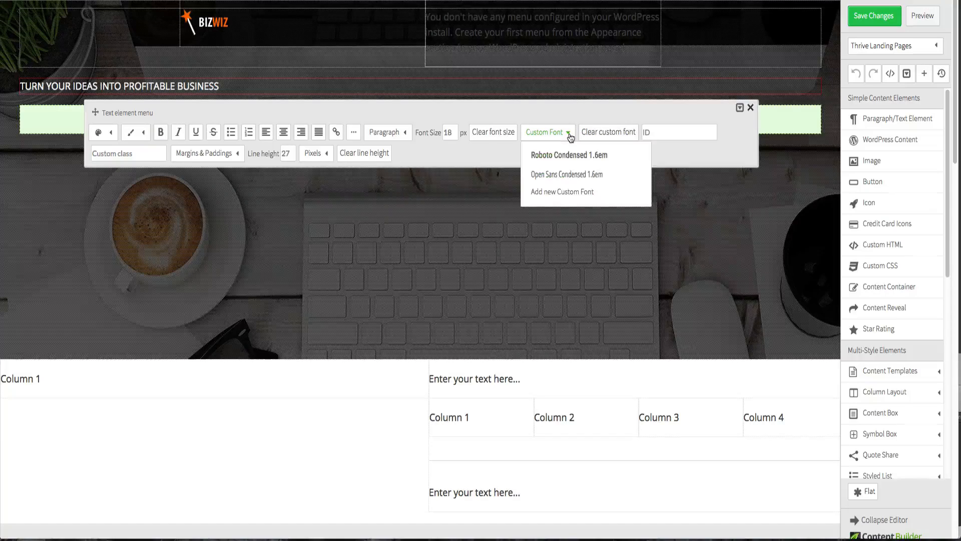
{"action": "left_click", "coordinate": [569, 175]}
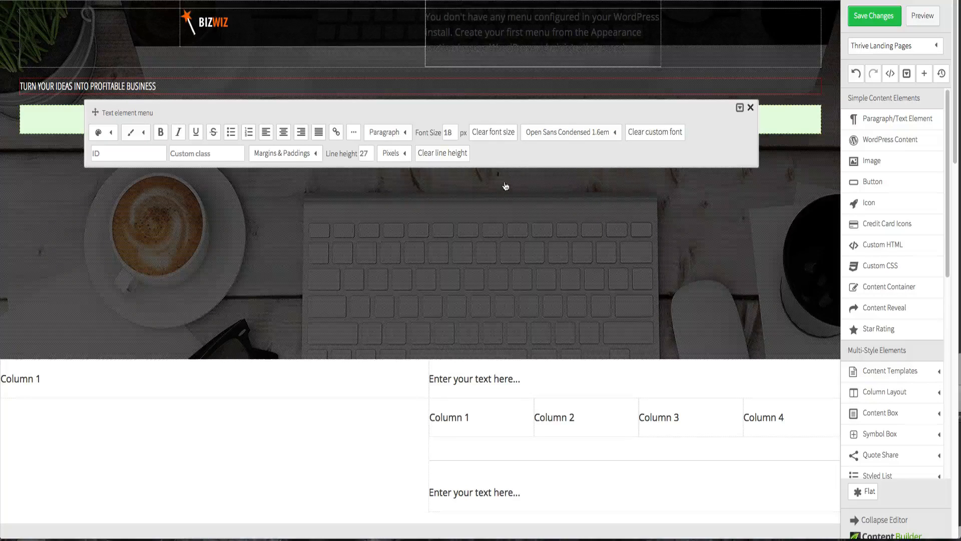
{"action": "left_click", "coordinate": [541, 136]}
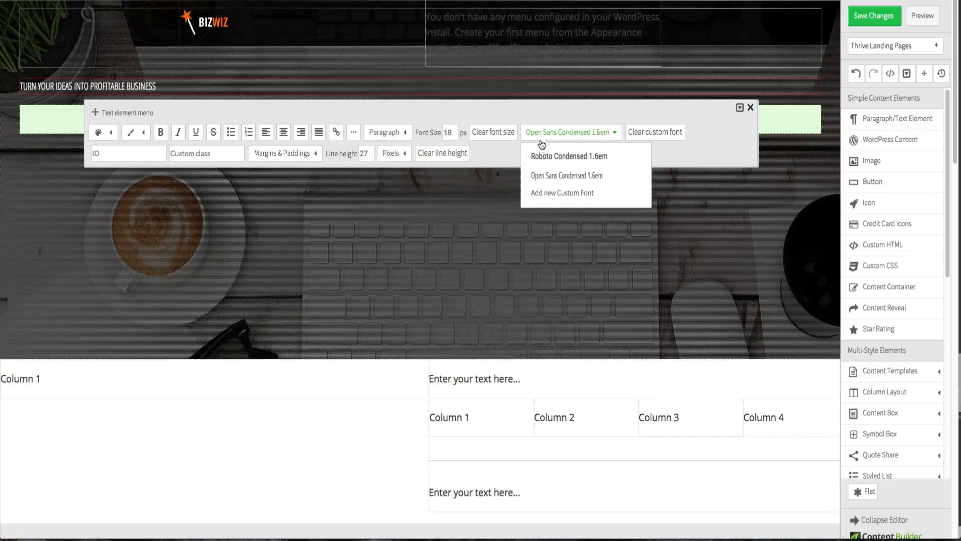
{"action": "left_click", "coordinate": [542, 157]}
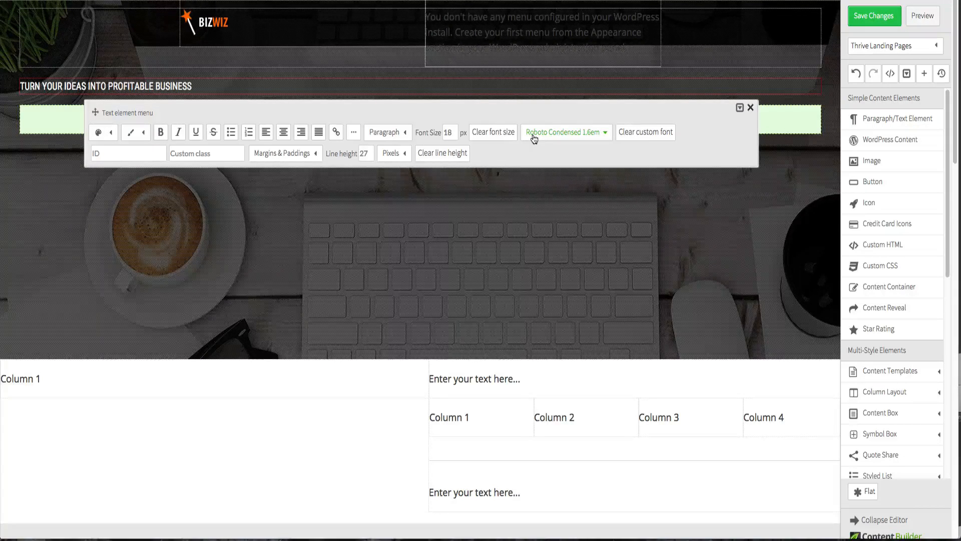
{"action": "left_click", "coordinate": [533, 135]}
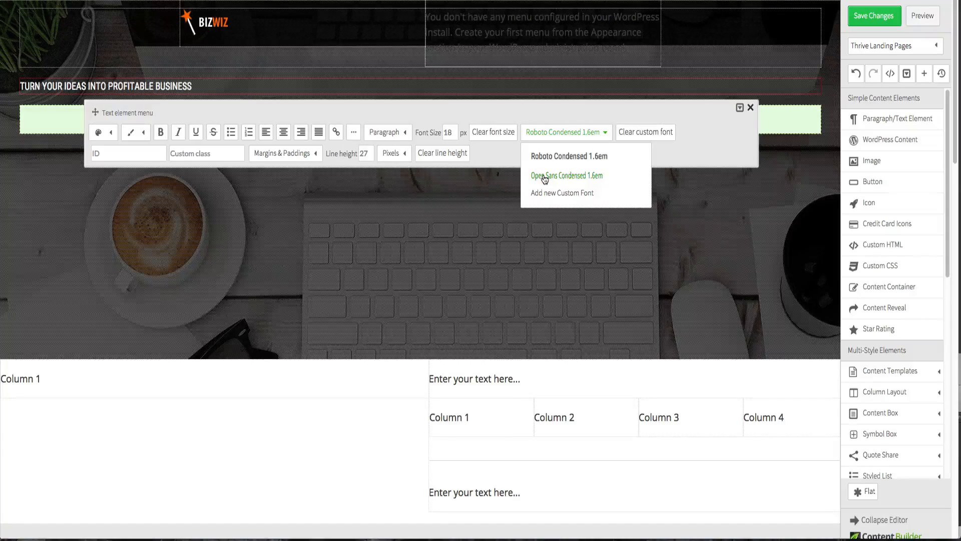
{"action": "left_click", "coordinate": [545, 176]}
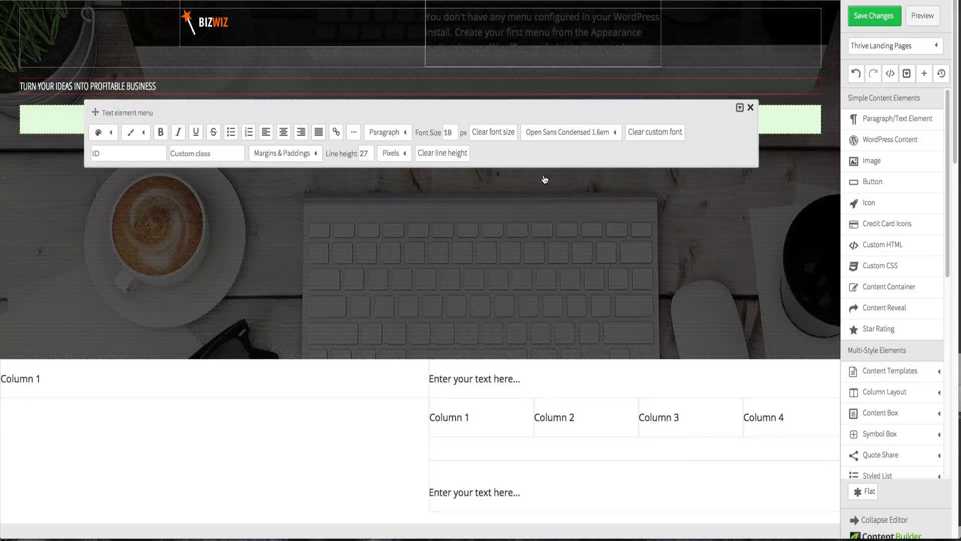
- Make the headline bold and set its font size to 35 px
{"action": "left_click", "coordinate": [162, 135]}
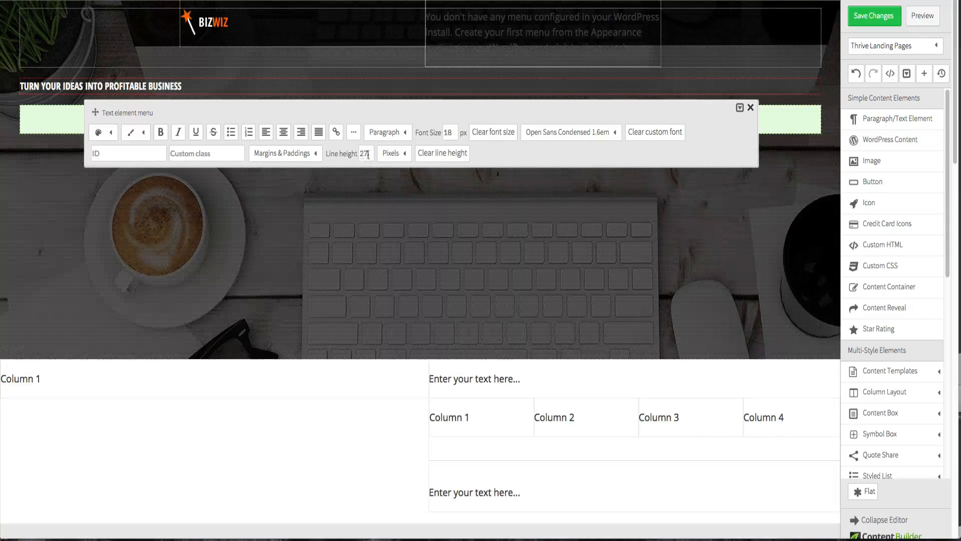
{"action": "double_click", "coordinate": [448, 131]}
{"action": "type", "text": "35"}
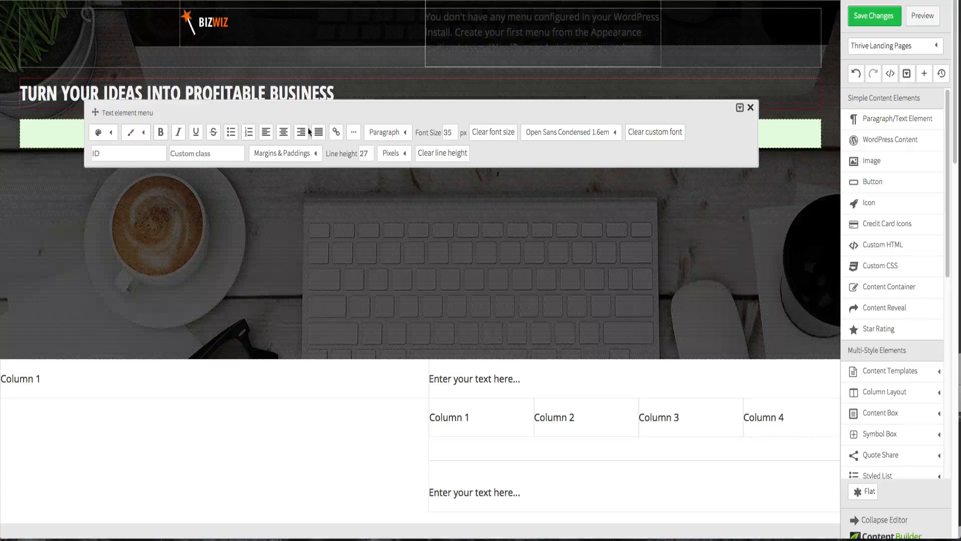
- Set the hero headline's font size to 50 px and center-align it
{"action": "double_click", "coordinate": [447, 132]}
{"action": "type", "text": "50"}
{"action": "key", "text": "Return"}
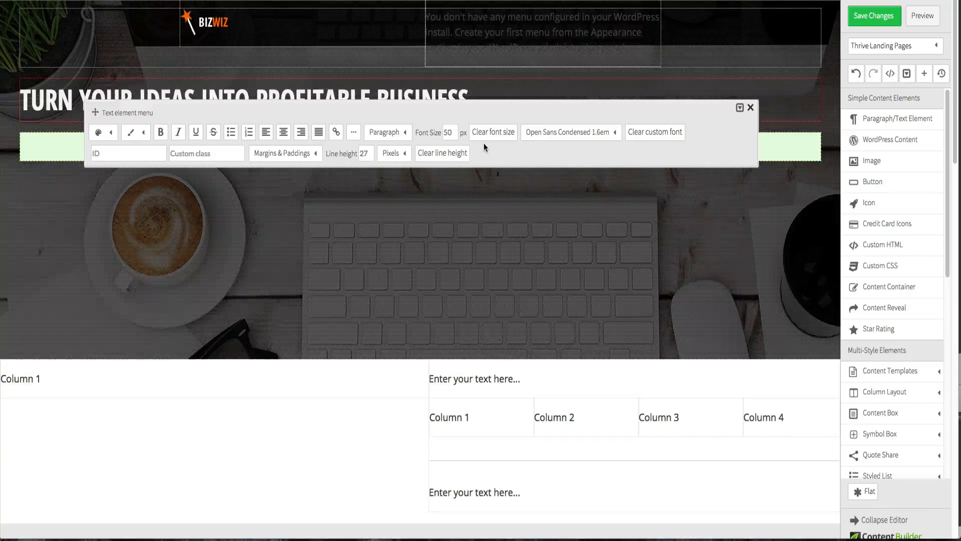
{"action": "left_click", "coordinate": [151, 199]}
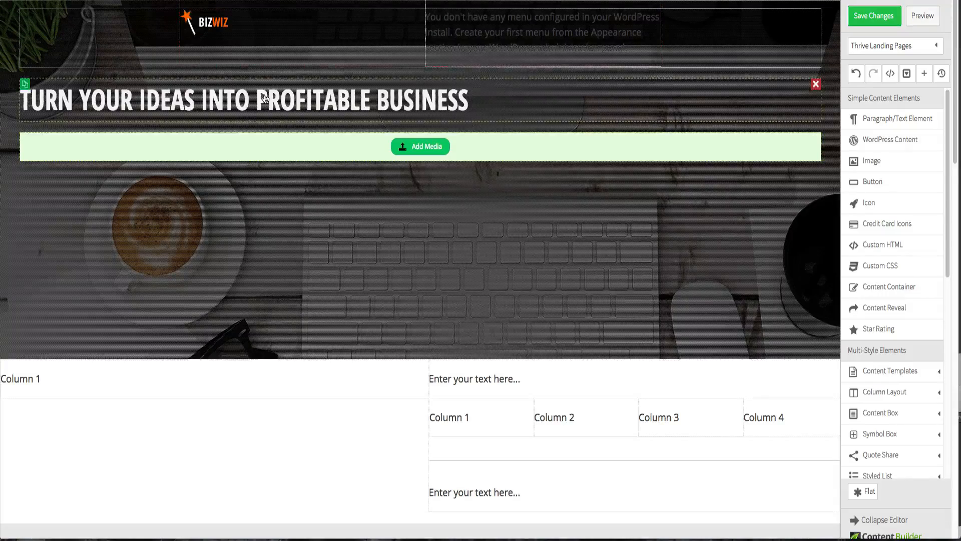
{"action": "left_click", "coordinate": [265, 98]}
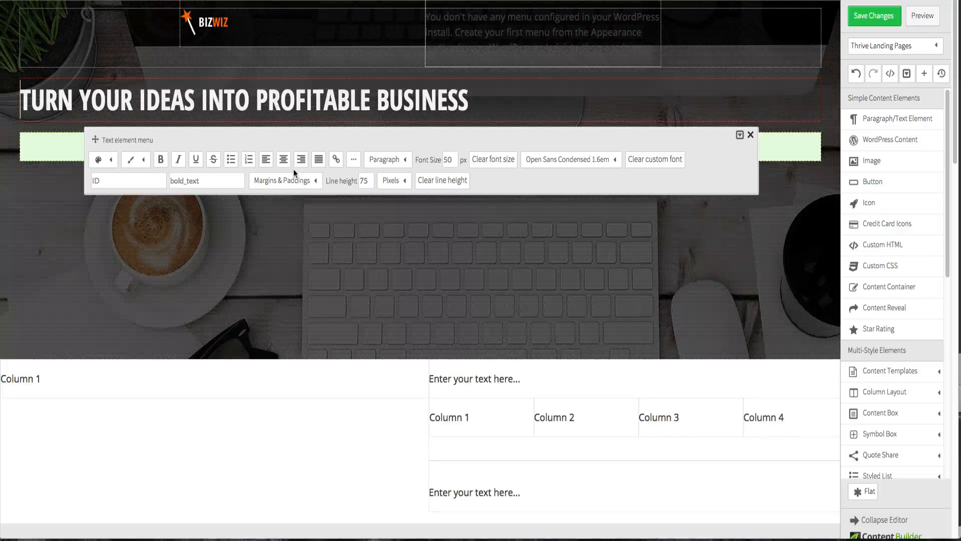
{"action": "left_click", "coordinate": [283, 160]}
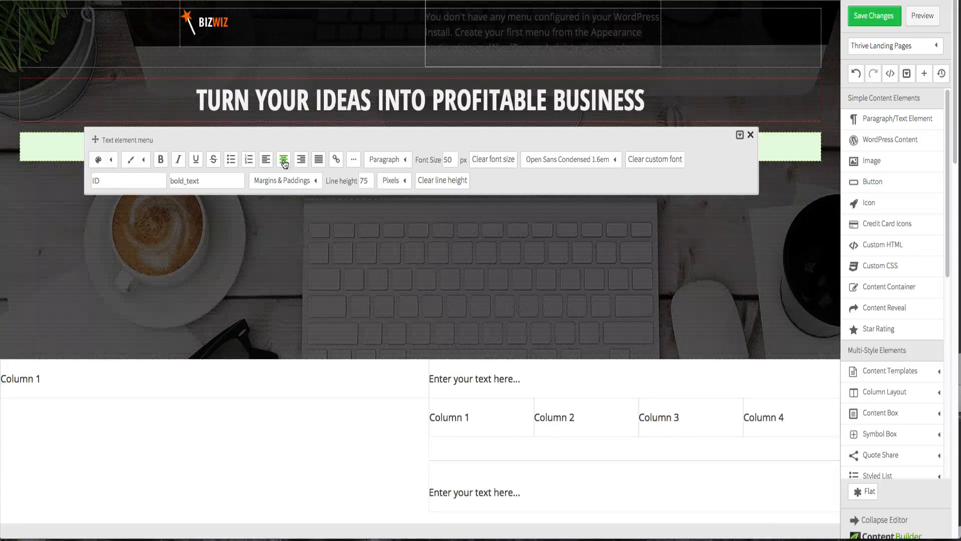
- Insert the header-cta consultation image from the media library below the headline
{"action": "left_click", "coordinate": [298, 255]}
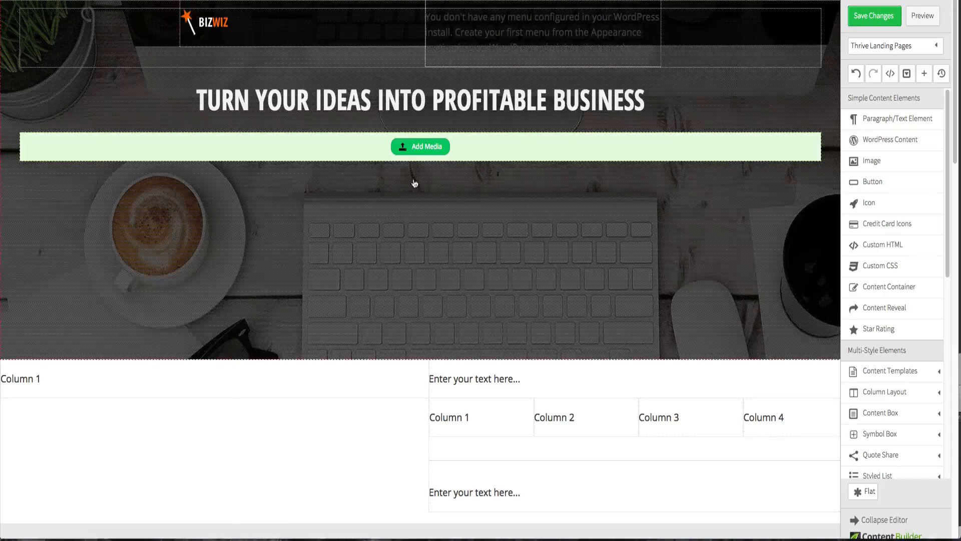
{"action": "left_click", "coordinate": [420, 146]}
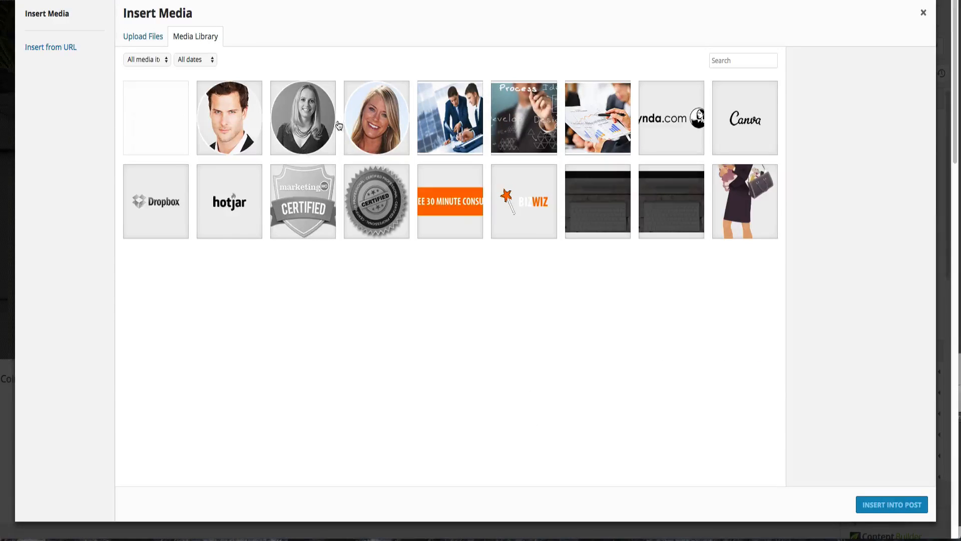
{"action": "left_click", "coordinate": [468, 225]}
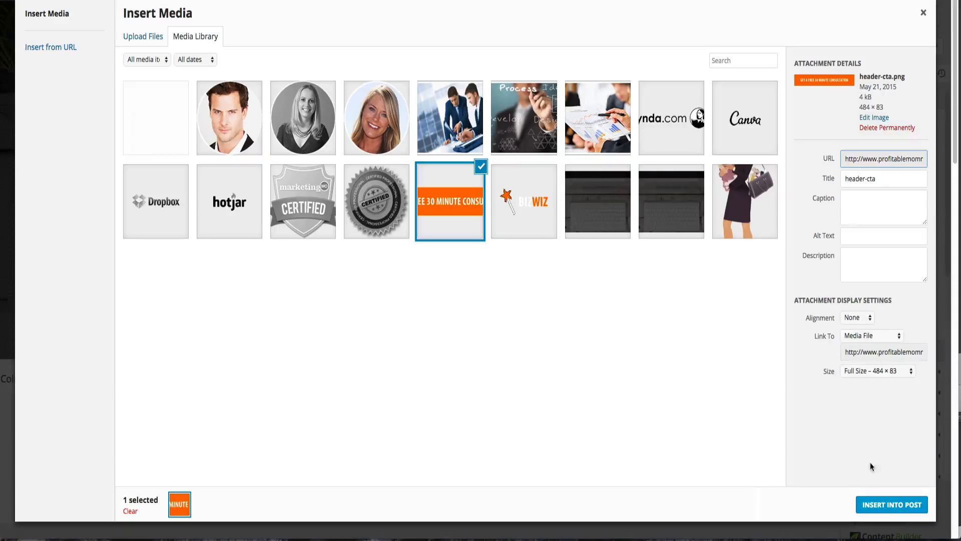
{"action": "left_click", "coordinate": [888, 502]}
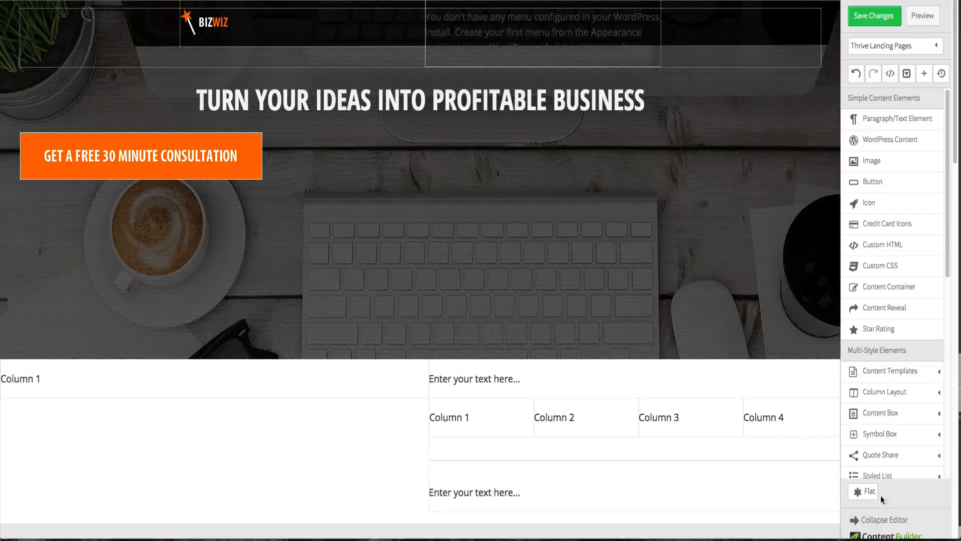
{"action": "left_click", "coordinate": [185, 160]}
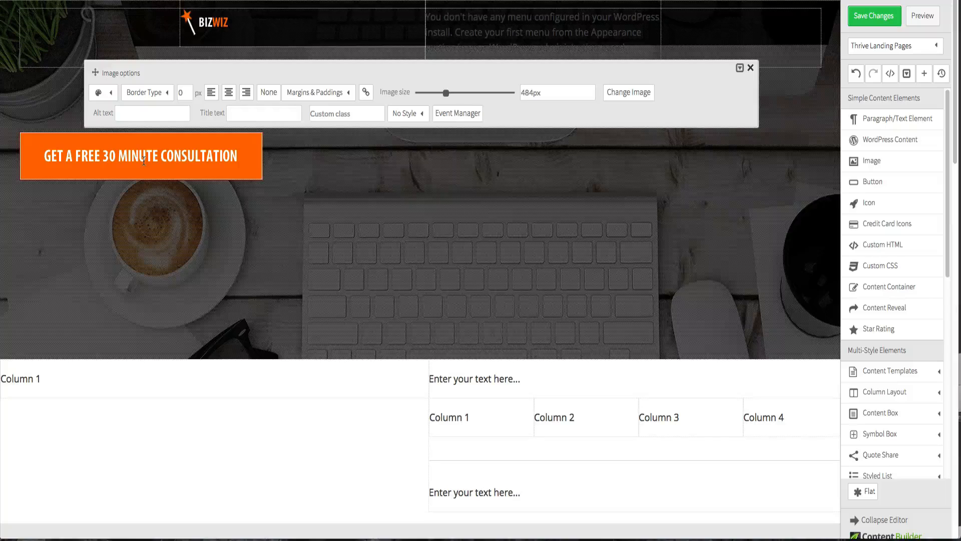
{"action": "left_click", "coordinate": [153, 94]}
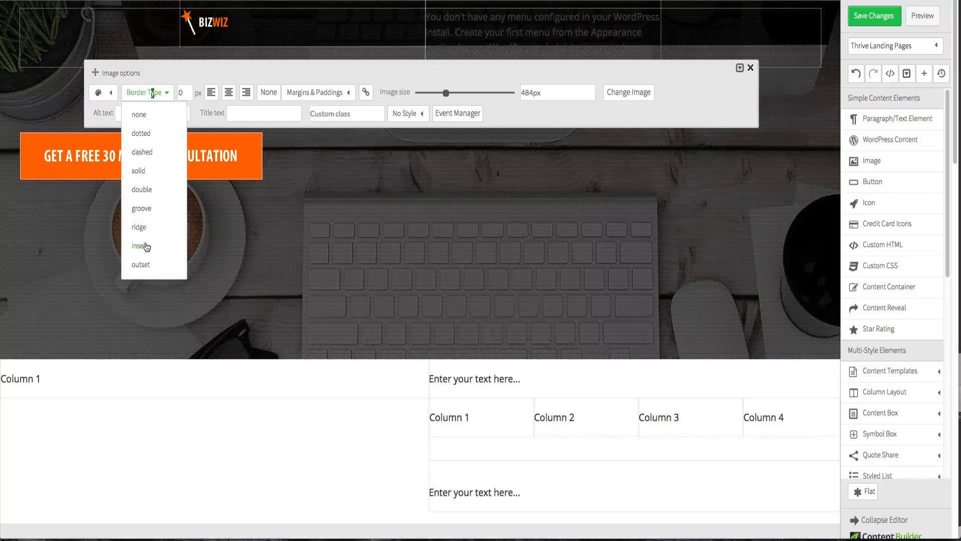
{"action": "left_click", "coordinate": [171, 68]}
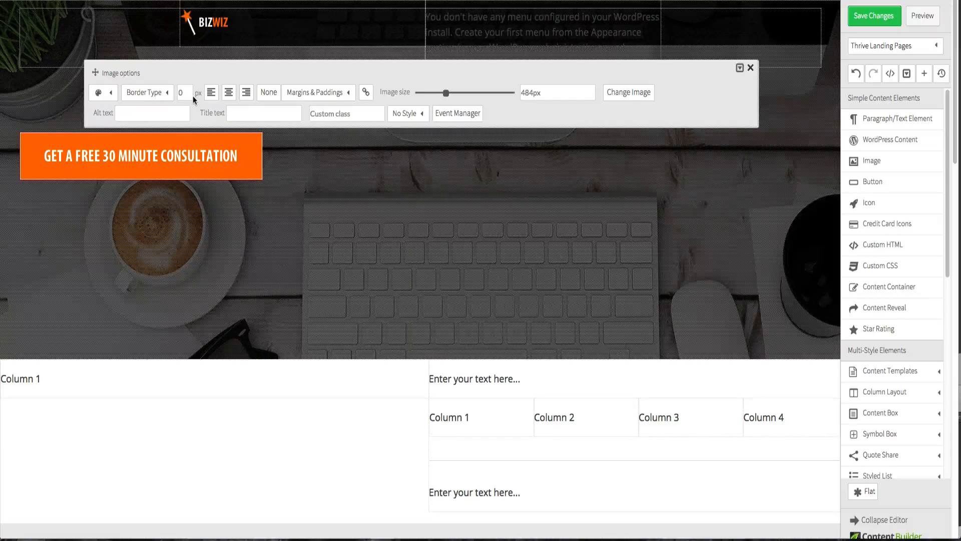
{"action": "left_click", "coordinate": [113, 90]}
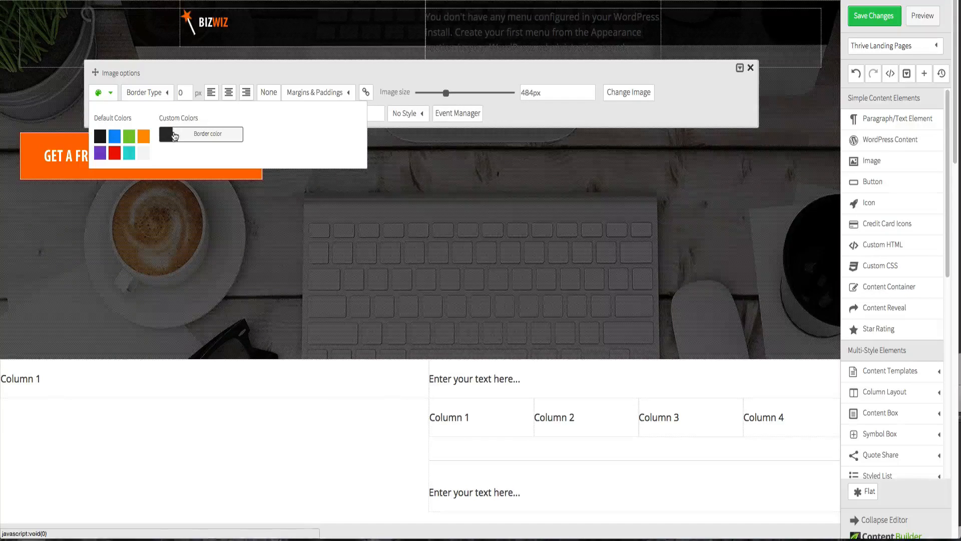
{"action": "left_click", "coordinate": [179, 90]}
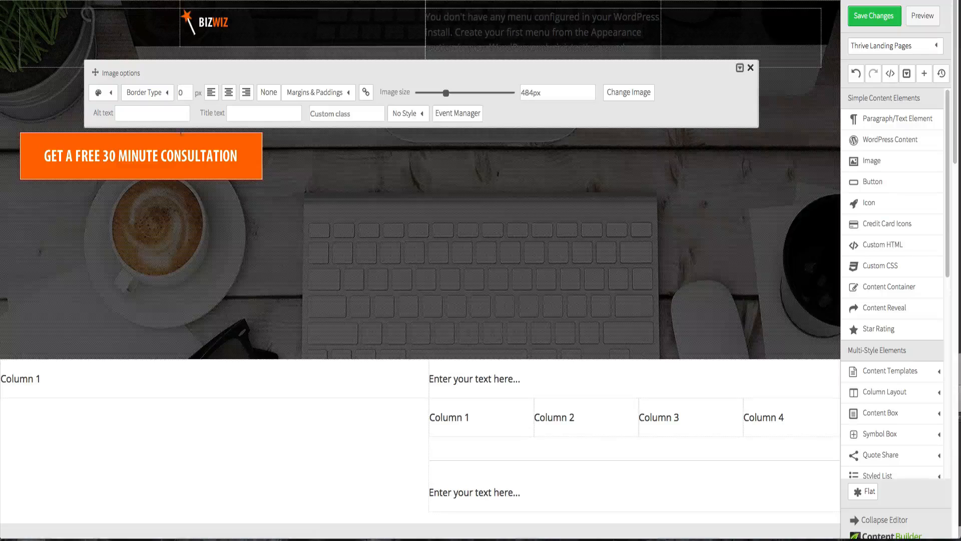
{"action": "left_click", "coordinate": [173, 239]}
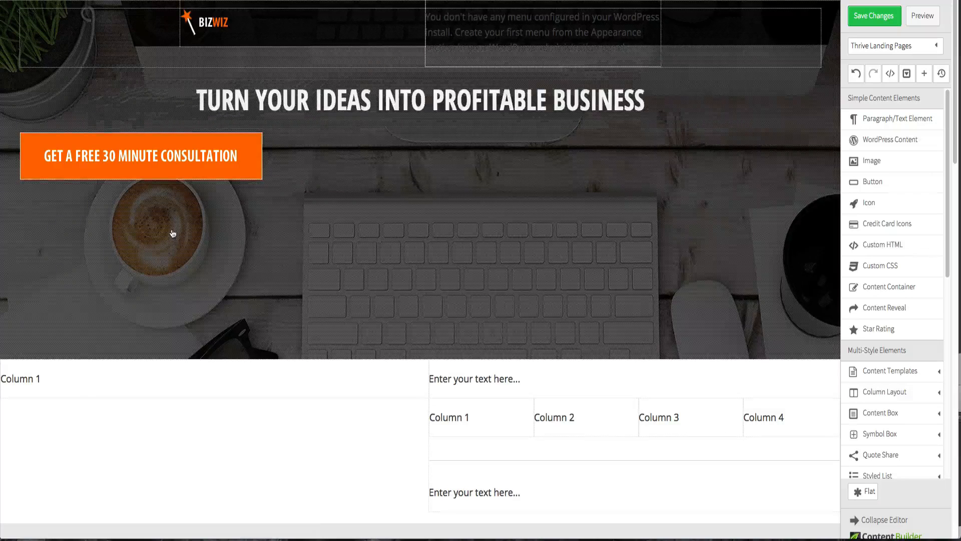
- Center-align the consultation button image in the hero
{"action": "left_click", "coordinate": [153, 144]}
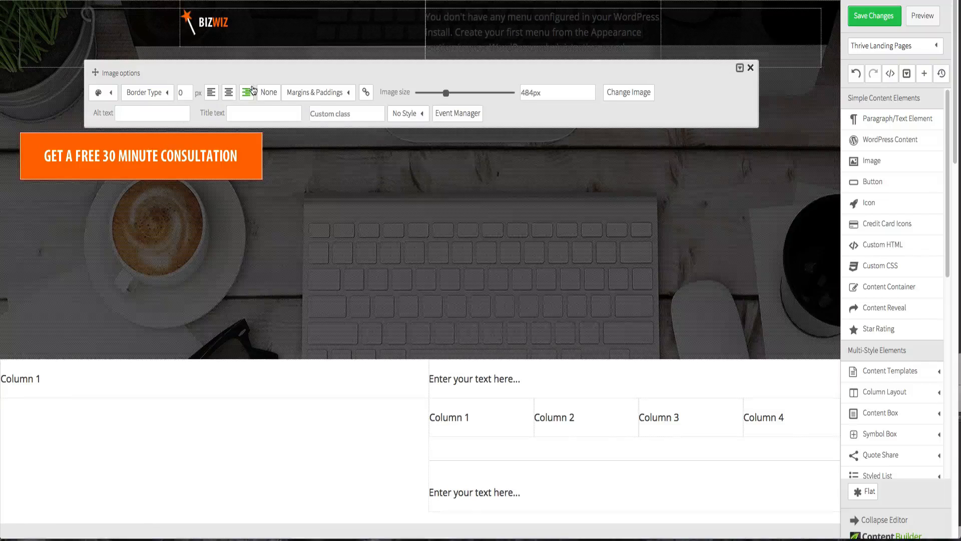
{"action": "left_click", "coordinate": [229, 92]}
{"action": "left_click", "coordinate": [302, 229]}
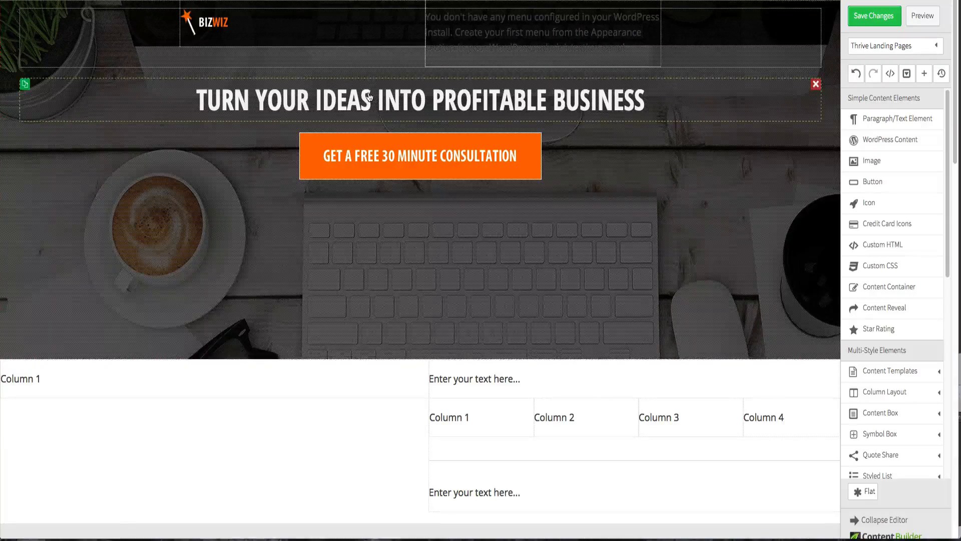
- Set the headline's top margin to 150 px
{"action": "left_click", "coordinate": [369, 97]}
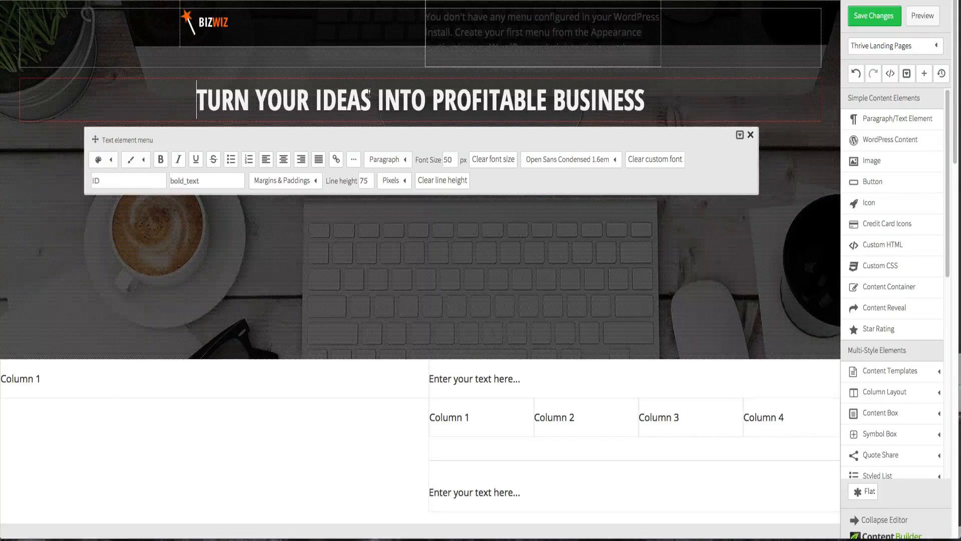
{"action": "left_click", "coordinate": [309, 188]}
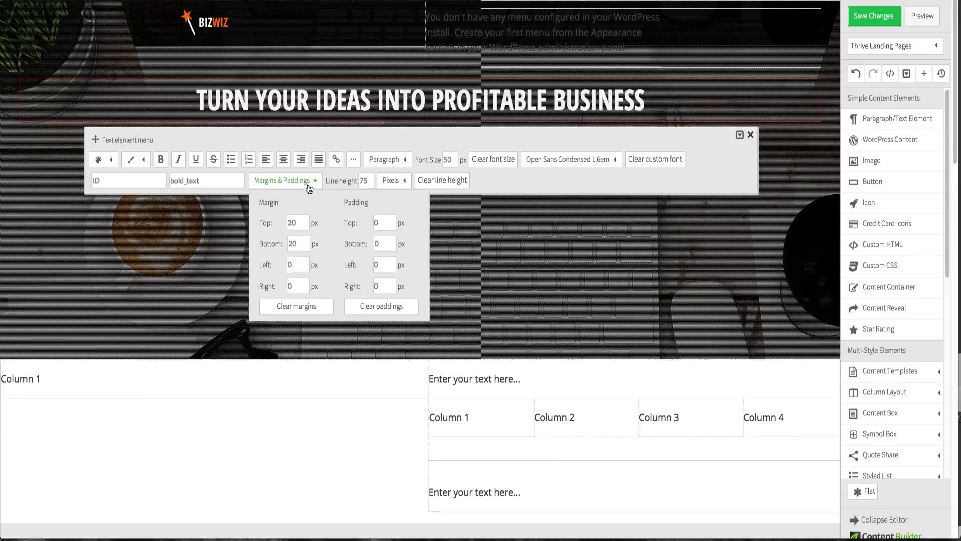
{"action": "double_click", "coordinate": [292, 224]}
{"action": "type", "text": "100"}
{"action": "key", "text": "Tab"}
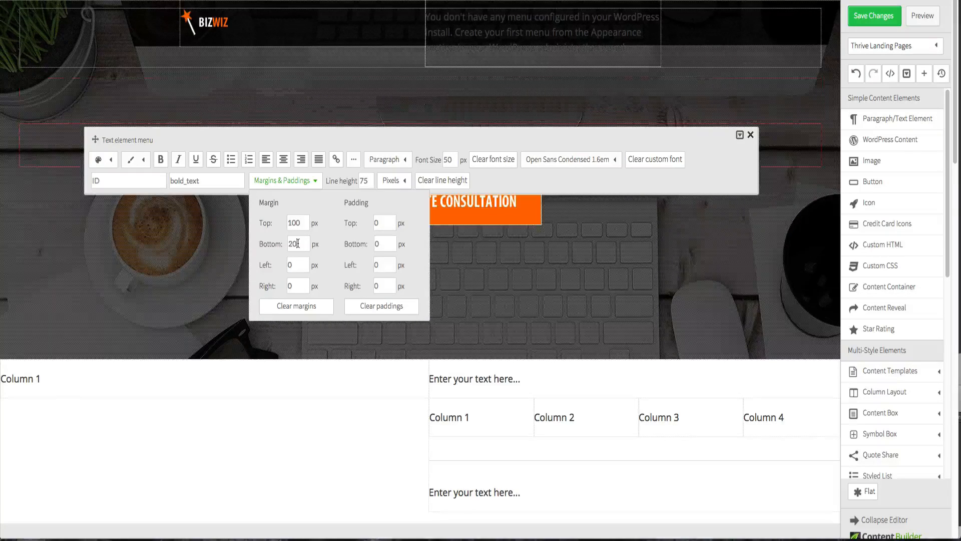
{"action": "left_click_drag", "start_coordinate": [153, 140], "coordinate": [154, 312]}
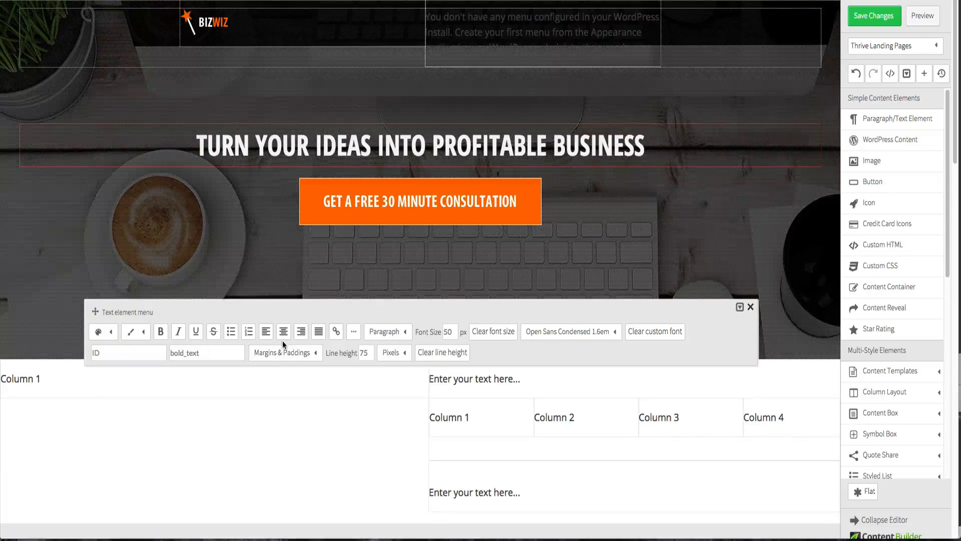
{"action": "left_click", "coordinate": [281, 353]}
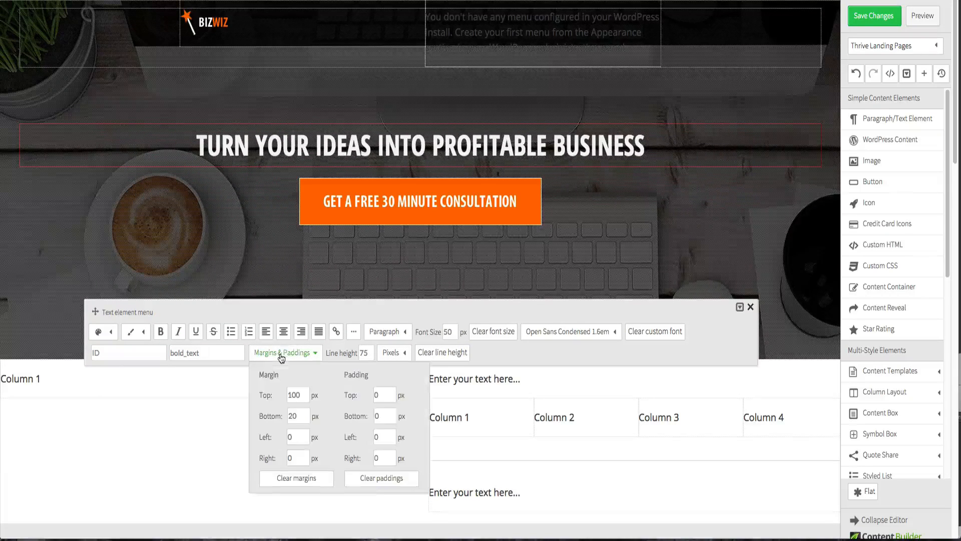
{"action": "double_click", "coordinate": [300, 397]}
{"action": "type", "text": "130"}
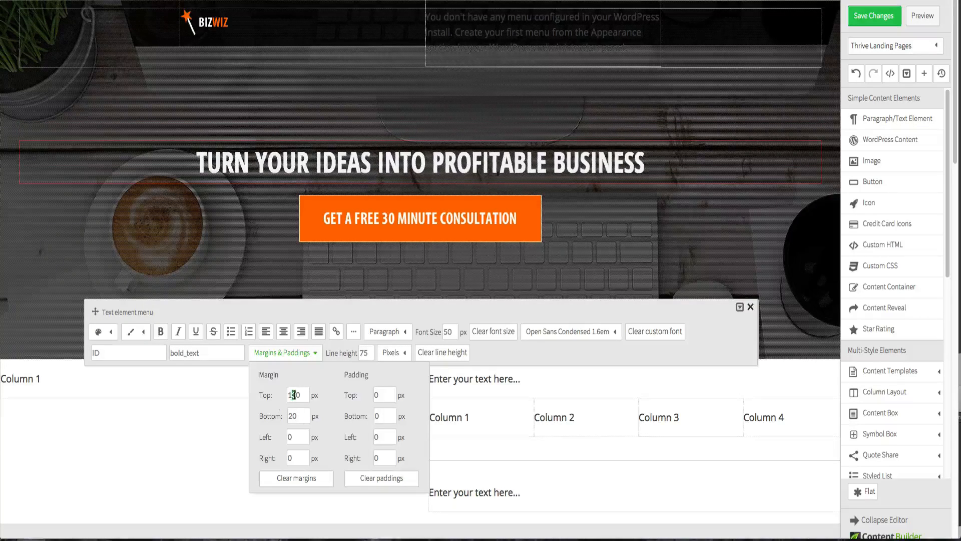
{"action": "type", "text": "5"}
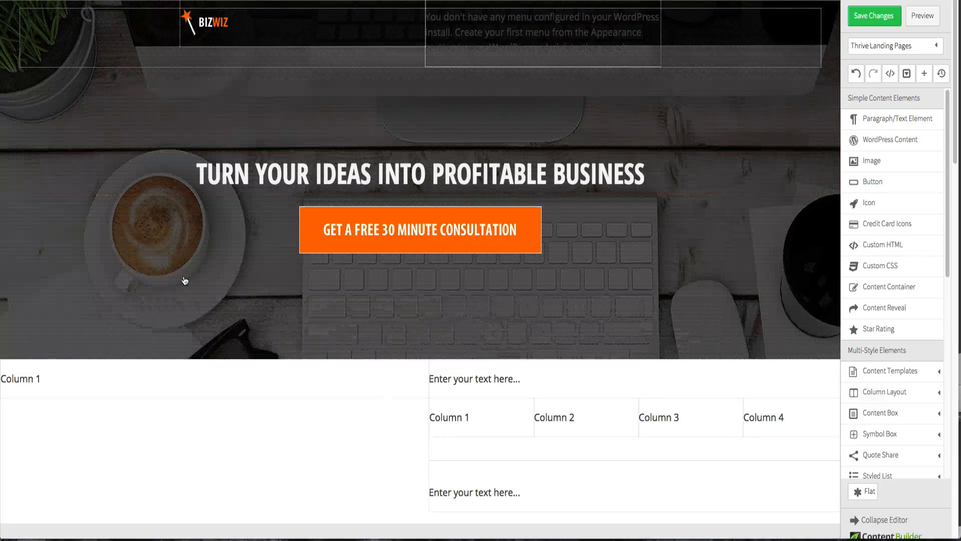
{"action": "left_click", "coordinate": [184, 280]}
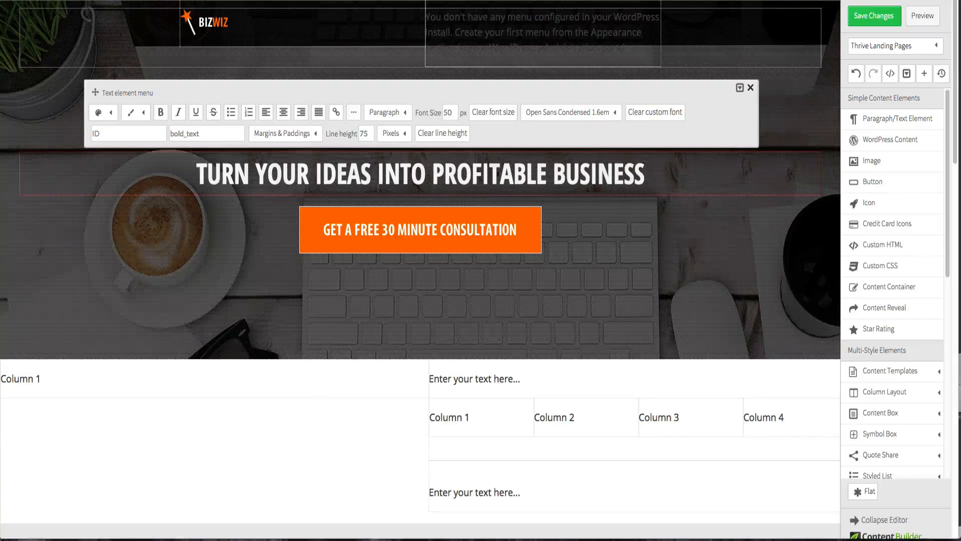
- Set the headline's bottom margin to 100 px
{"action": "left_click", "coordinate": [276, 136]}
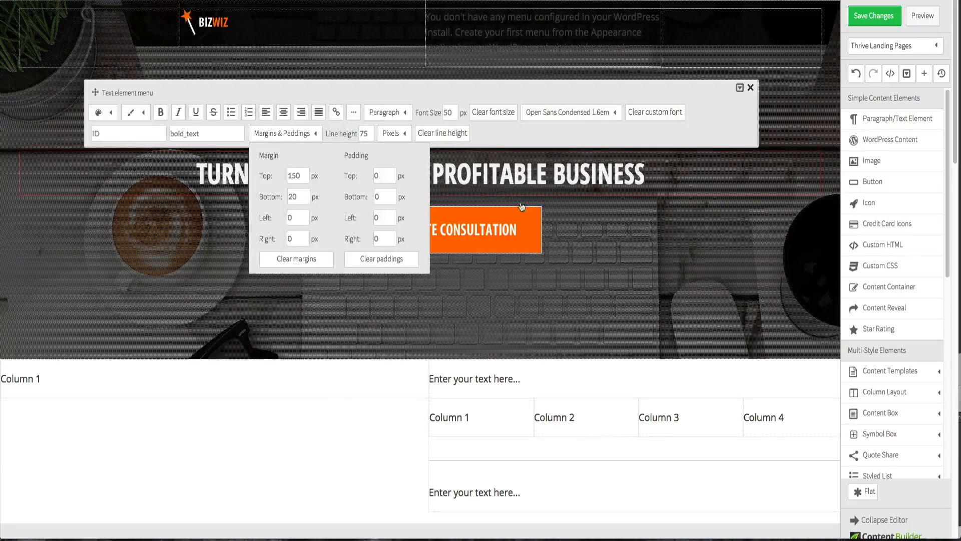
{"action": "left_click", "coordinate": [544, 232]}
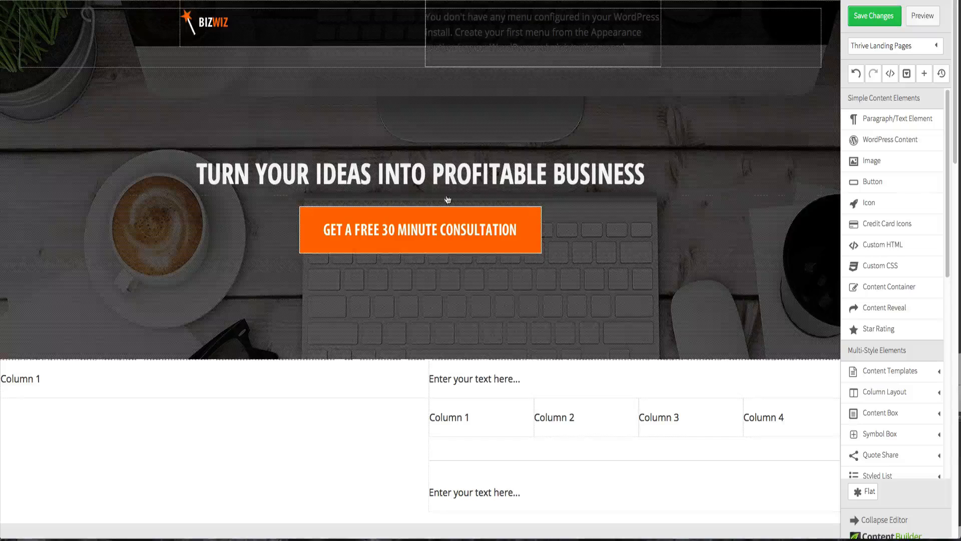
{"action": "left_click", "coordinate": [416, 176]}
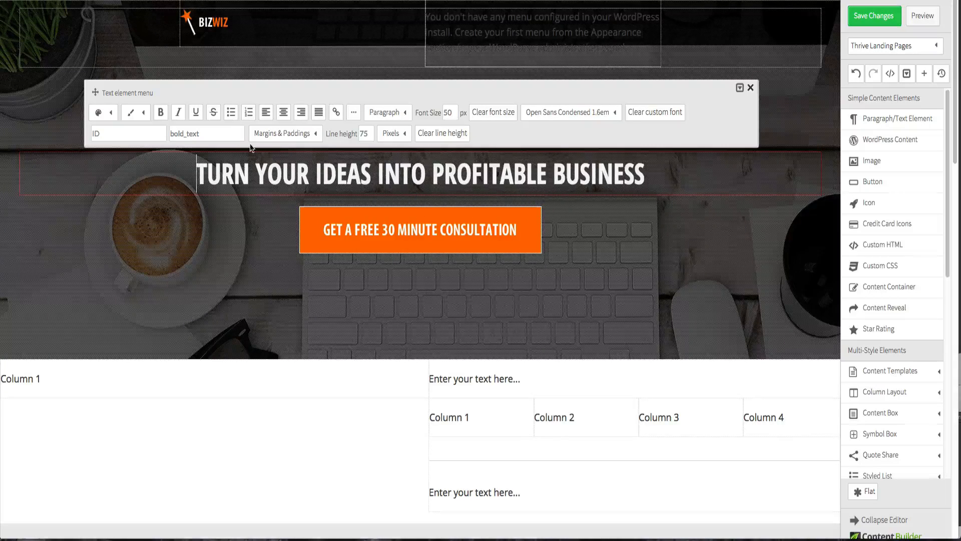
{"action": "left_click", "coordinate": [280, 134]}
{"action": "double_click", "coordinate": [293, 197]}
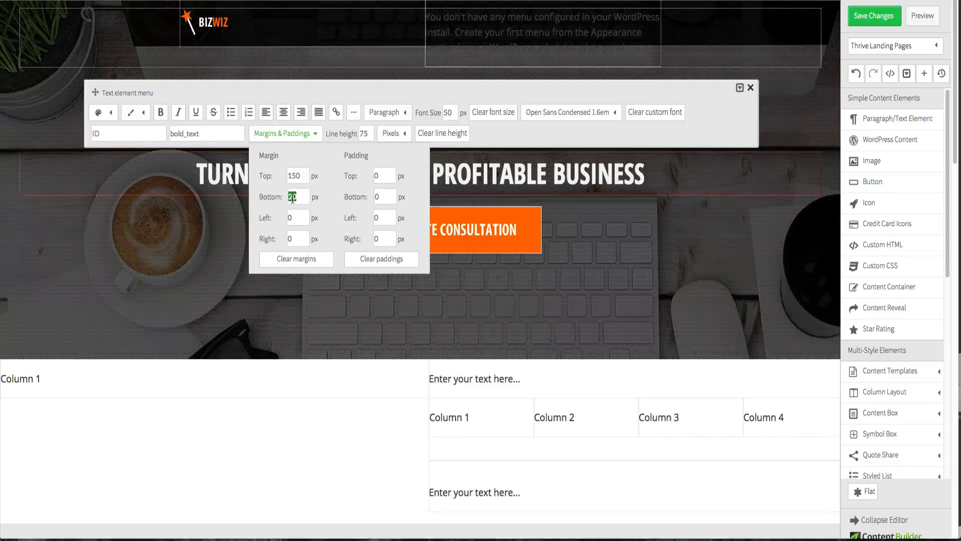
{"action": "type", "text": "100"}
{"action": "left_click", "coordinate": [293, 215]}
{"action": "left_click", "coordinate": [297, 381]}
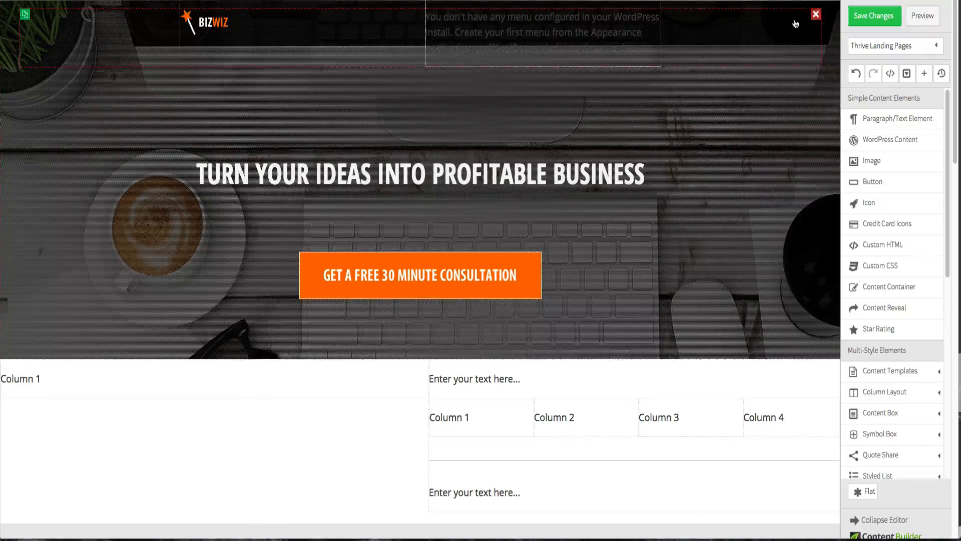
- Save the page changes, preview the page and return to the editor
{"action": "left_click", "coordinate": [868, 16]}
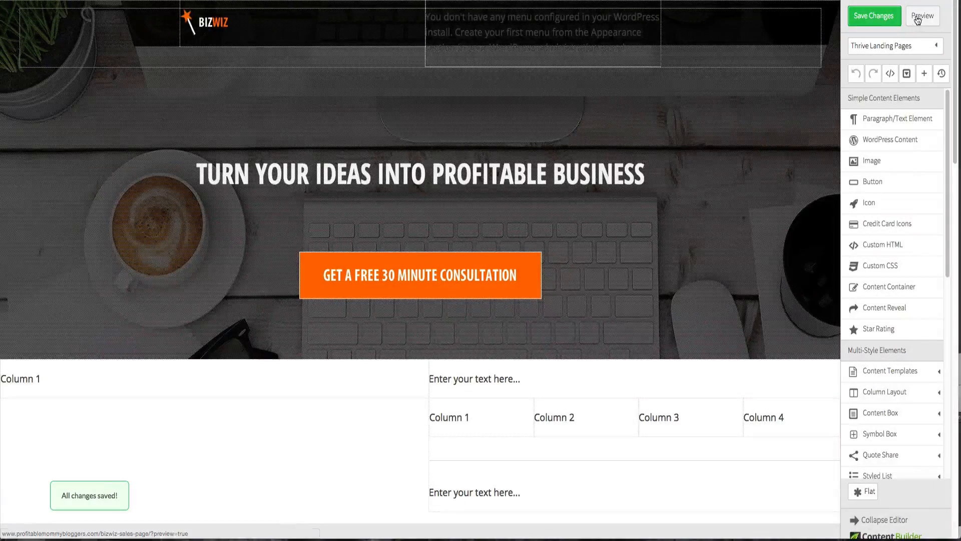
{"action": "left_click", "coordinate": [918, 17]}
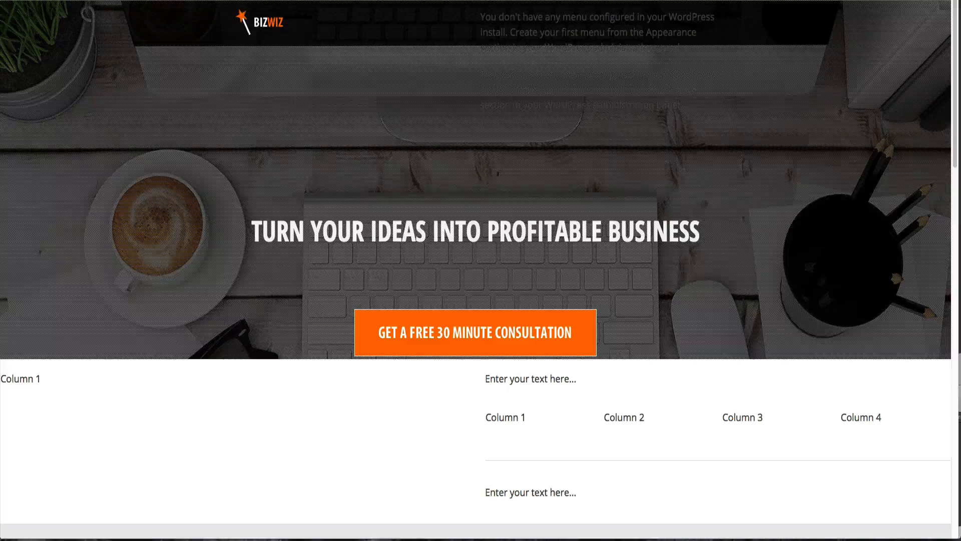
{"action": "key", "text": "super+w"}
{"action": "key", "text": "ctrl+Tab"}
{"action": "key", "text": "ctrl+shift+Tab"}
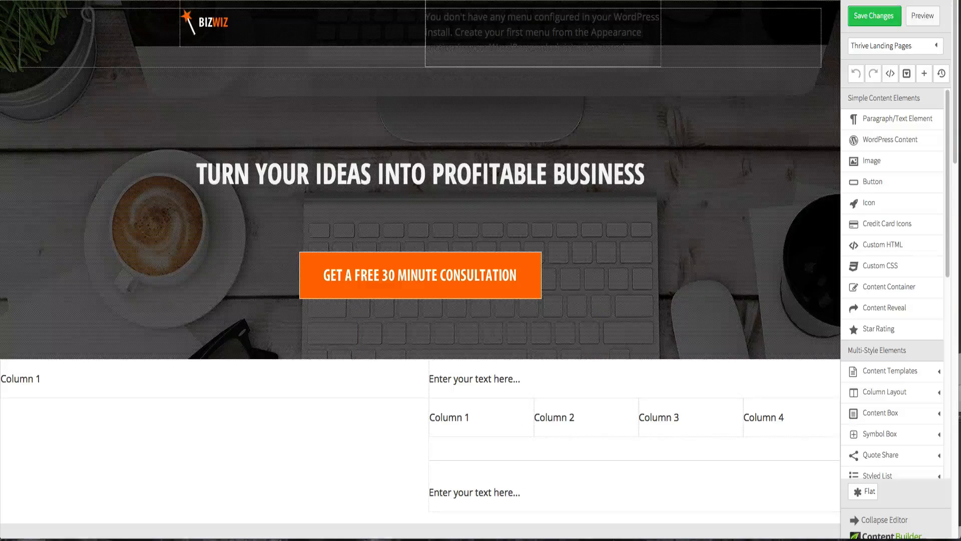
- Save the page changes again and preview the updated hero section
{"action": "left_click", "coordinate": [459, 134]}
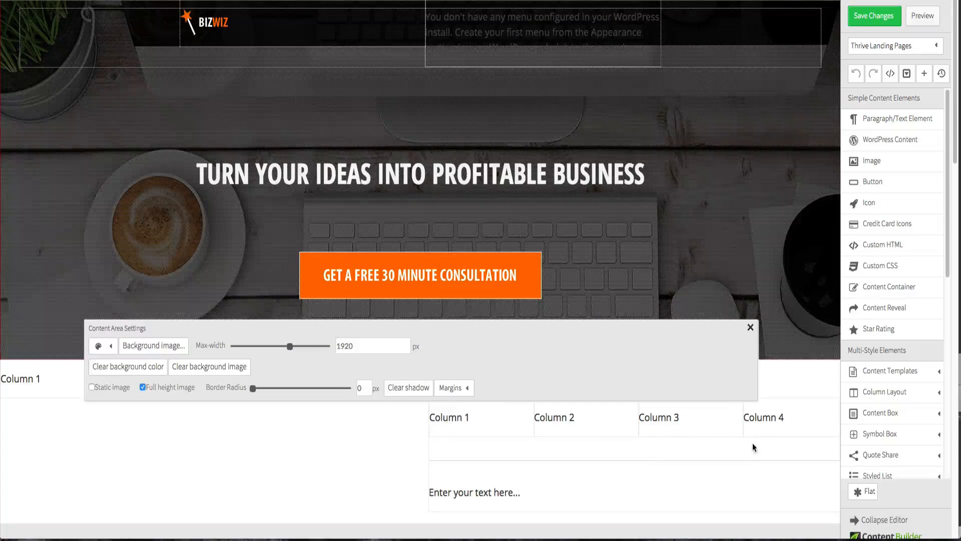
{"action": "left_click", "coordinate": [751, 327]}
{"action": "left_click", "coordinate": [859, 22]}
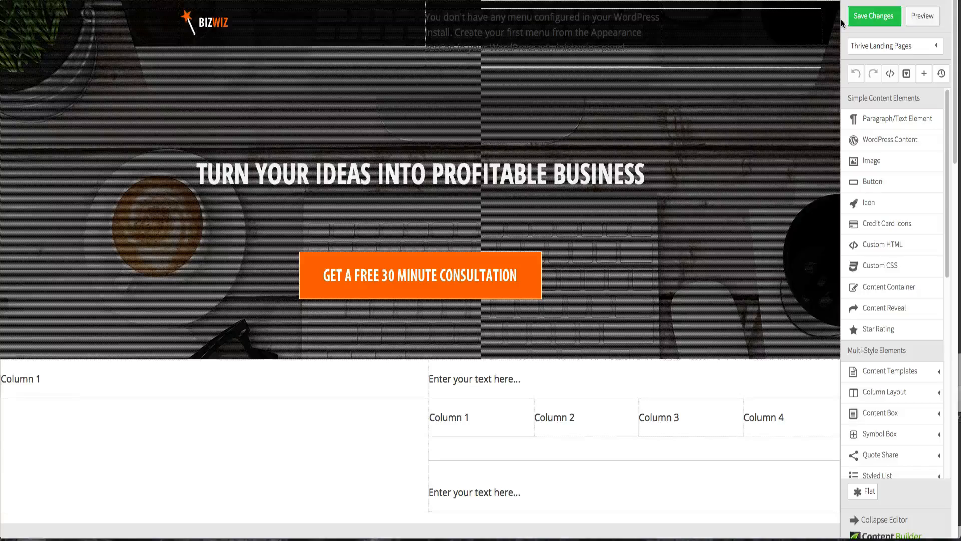
{"action": "left_click", "coordinate": [922, 16]}
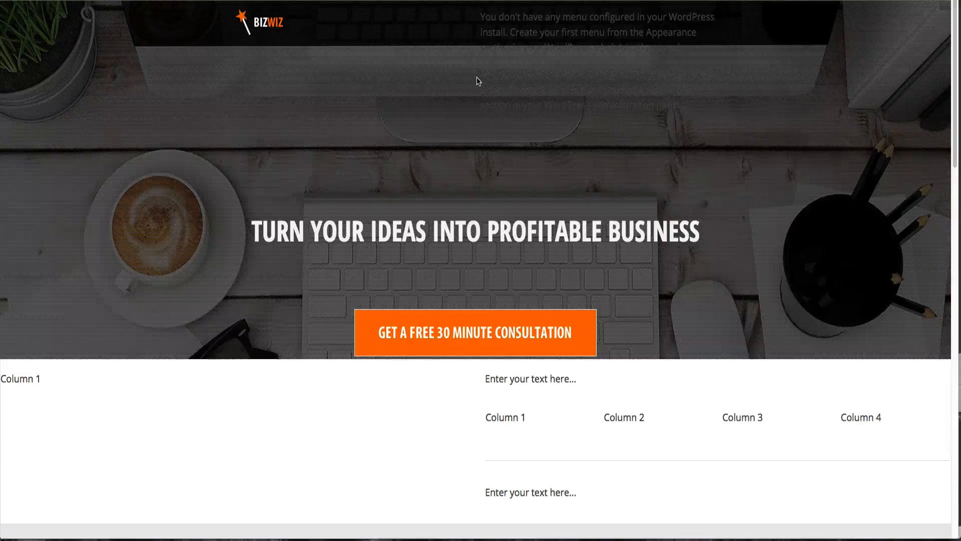
- Delete the unconfigured menu placeholder element from the header
{"action": "left_click_drag", "start_coordinate": [480, 75], "coordinate": [689, 102]}
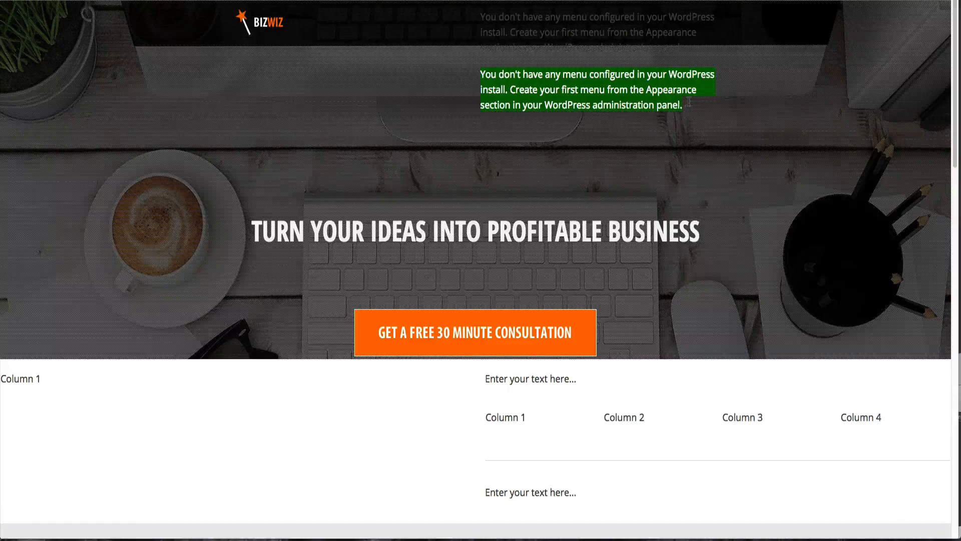
{"action": "left_click", "coordinate": [542, 14]}
{"action": "key", "text": "ctrl+shift+Tab"}
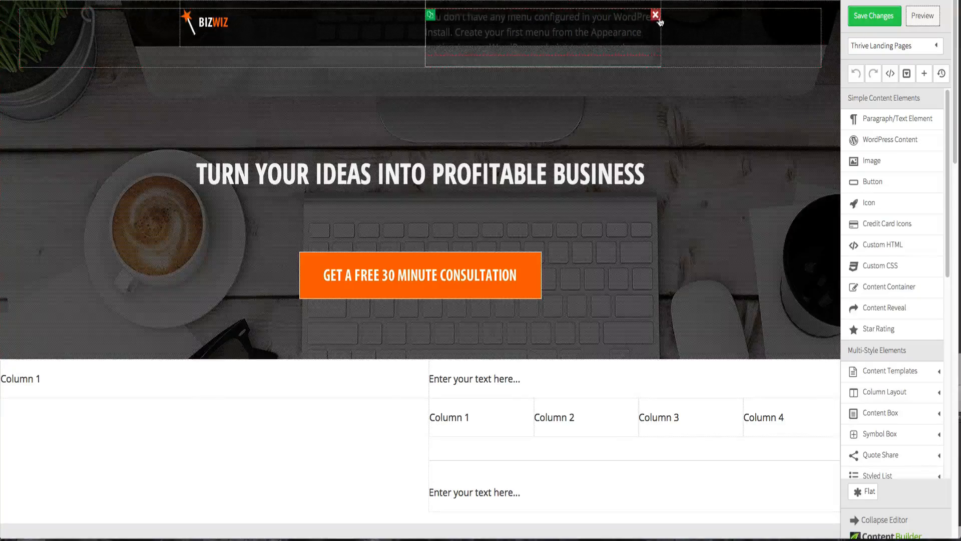
{"action": "left_click", "coordinate": [653, 21]}
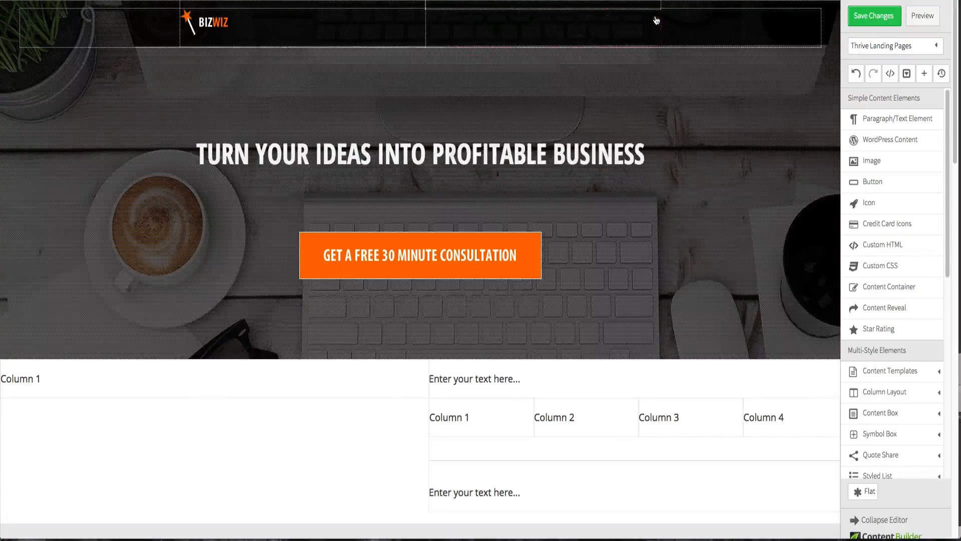
- Save the page changes, preview the page and compare it with the reference page
{"action": "left_click", "coordinate": [874, 16]}
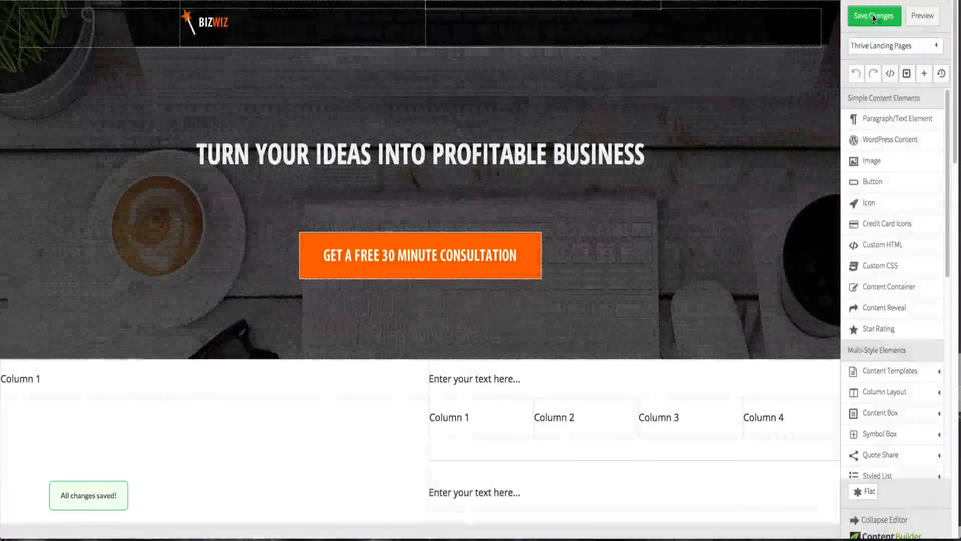
{"action": "left_click", "coordinate": [908, 20]}
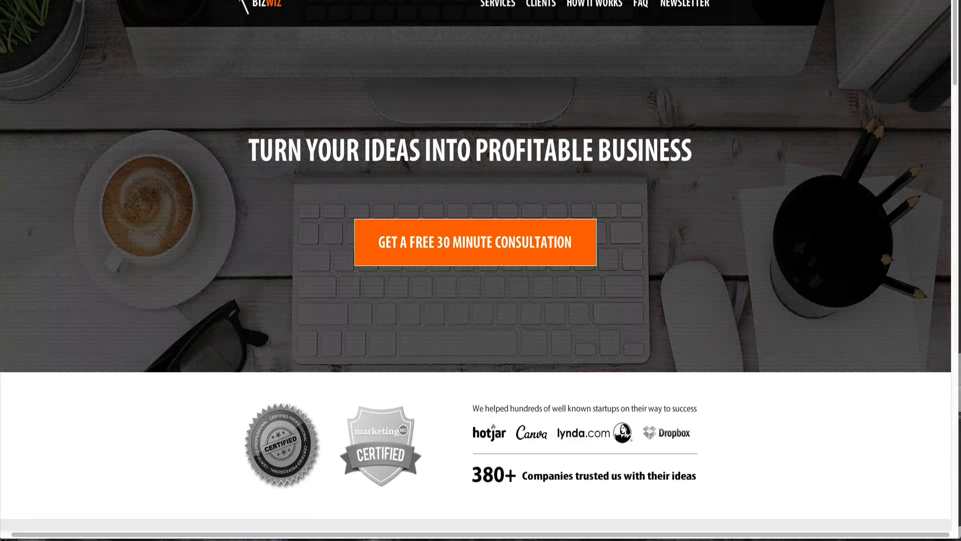
{"action": "key", "text": "ctrl+Tab"}
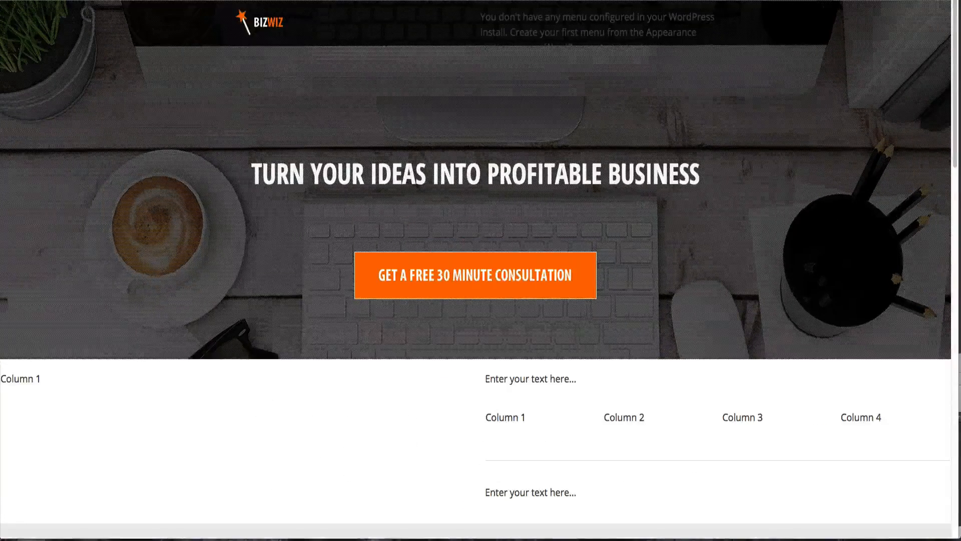
{"action": "key", "text": "ctrl+shift+Tab"}
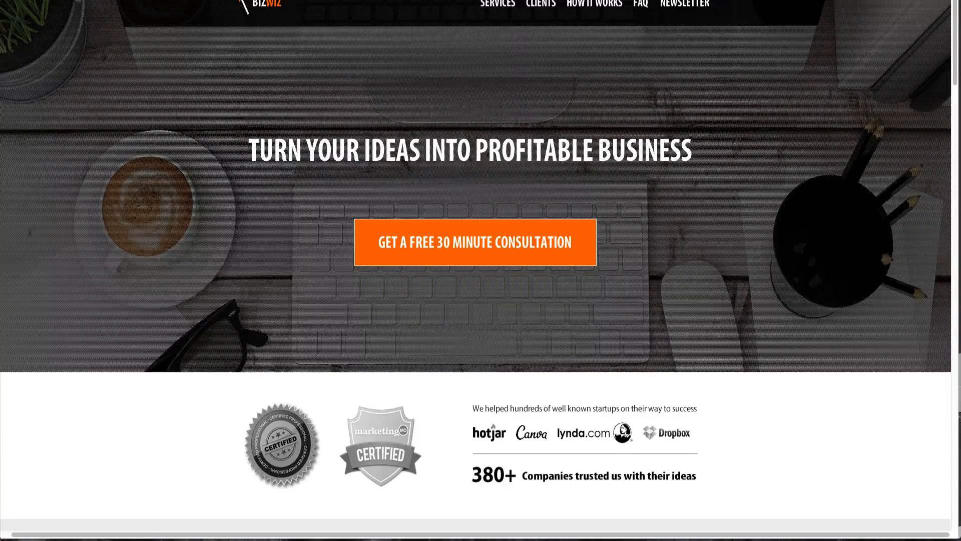
{"action": "key", "text": "ctrl+Tab"}
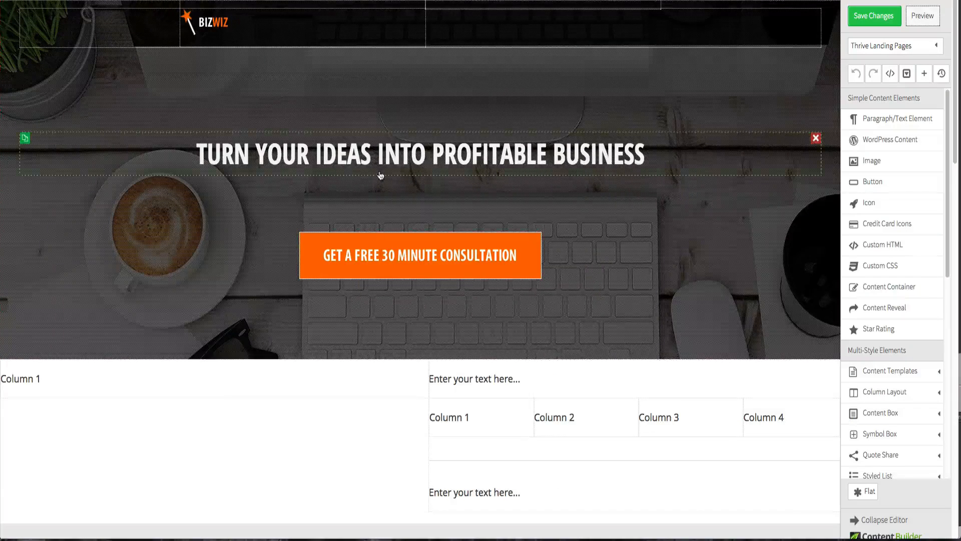
- Set the headline's bottom margin to 130 px
{"action": "left_click", "coordinate": [381, 167]}
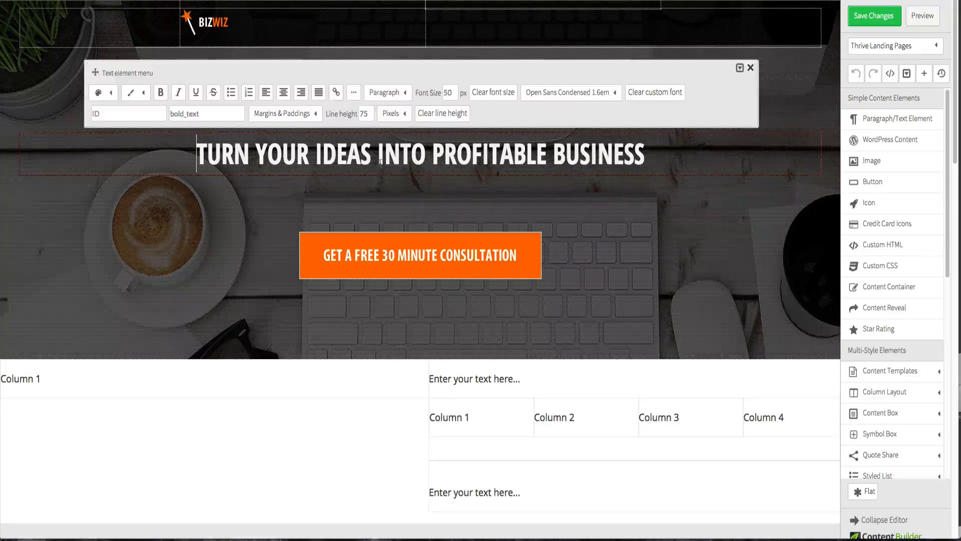
{"action": "left_click", "coordinate": [311, 114]}
{"action": "left_click_drag", "start_coordinate": [297, 178], "coordinate": [293, 178]}
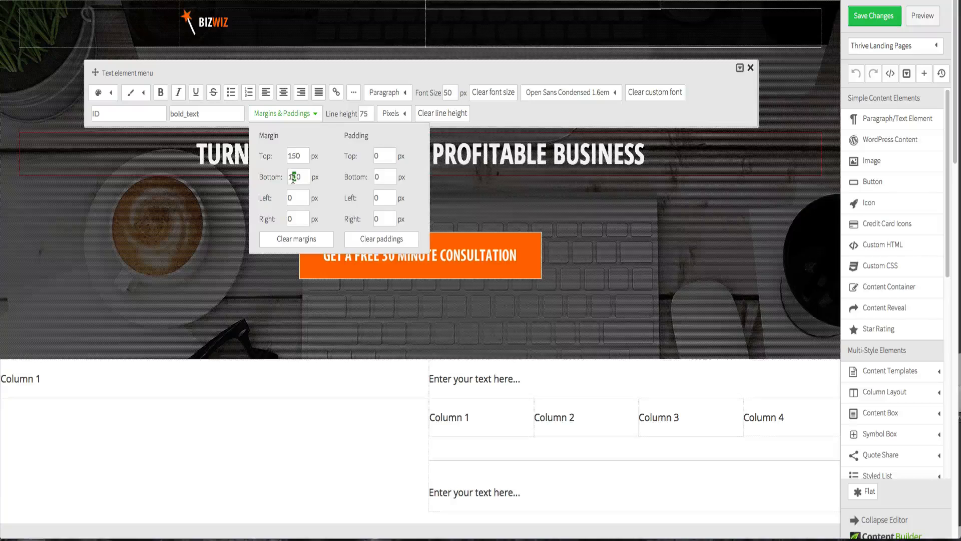
{"action": "type", "text": "2"}
{"action": "left_click", "coordinate": [300, 201]}
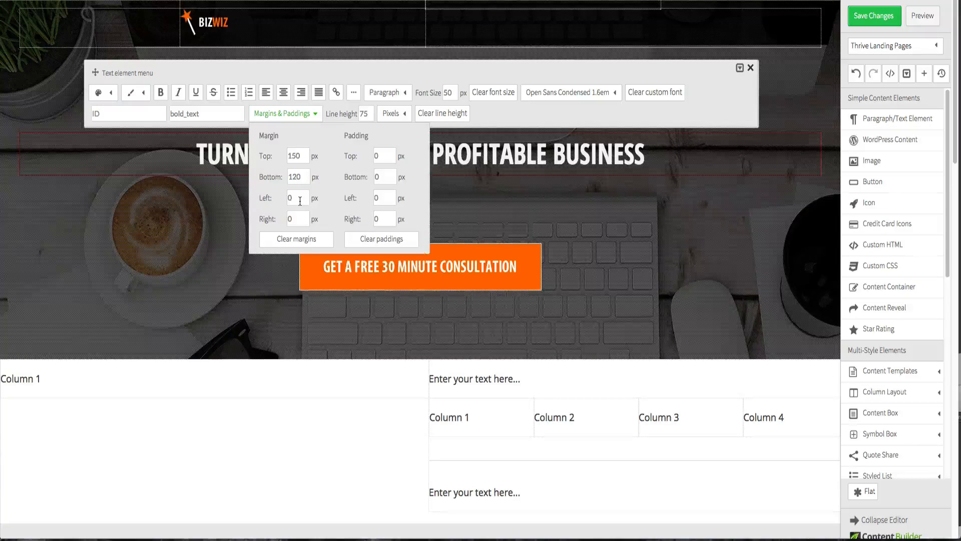
{"action": "left_click_drag", "start_coordinate": [296, 177], "coordinate": [293, 177]}
{"action": "type", "text": "3"}
{"action": "left_click", "coordinate": [489, 187]}
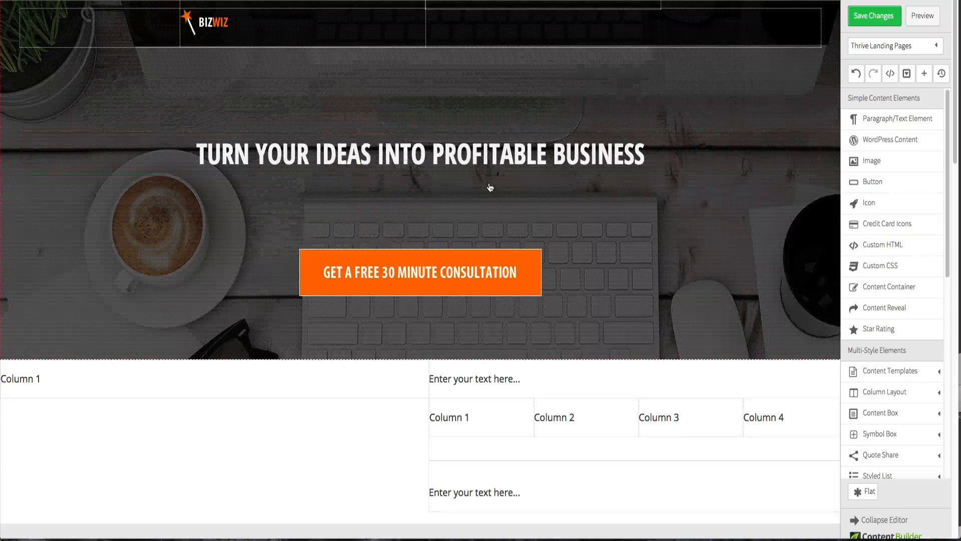
- Examine the reference page's certification and client logos section below the hero
{"action": "left_click", "coordinate": [287, 376]}
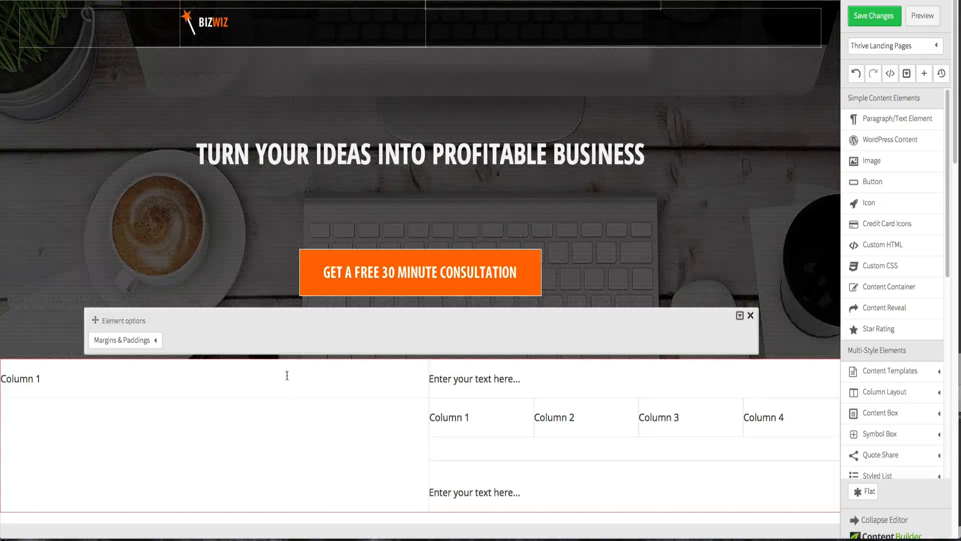
{"action": "left_click", "coordinate": [79, 256]}
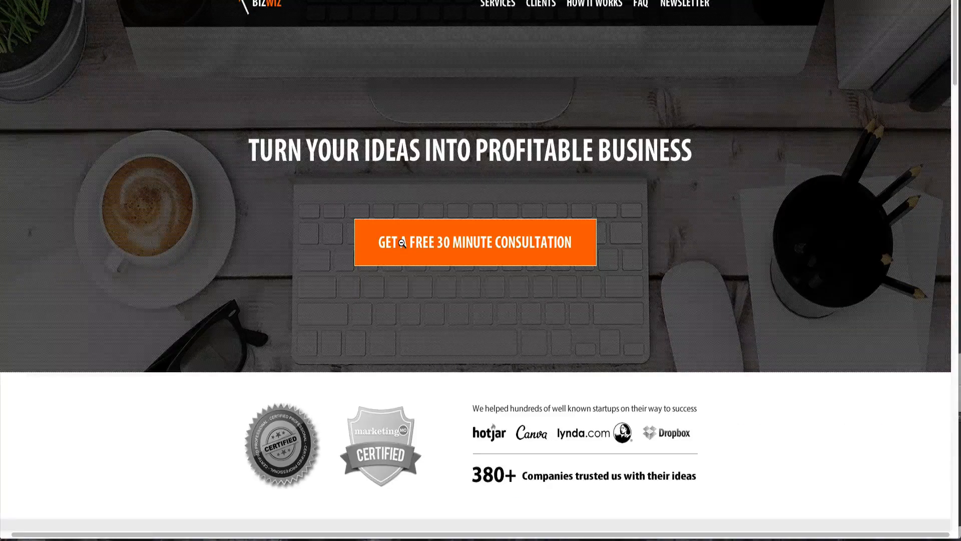
{"action": "scroll", "coordinate": [345, 278], "scroll_direction": "down", "scroll_amount": 4}
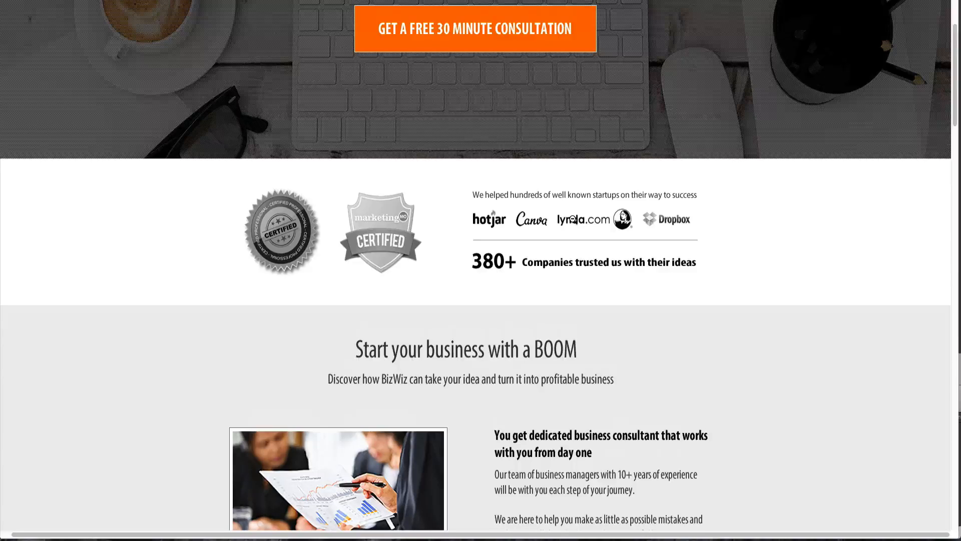
{"action": "scroll", "coordinate": [572, 219], "scroll_direction": "up", "scroll_amount": 1}
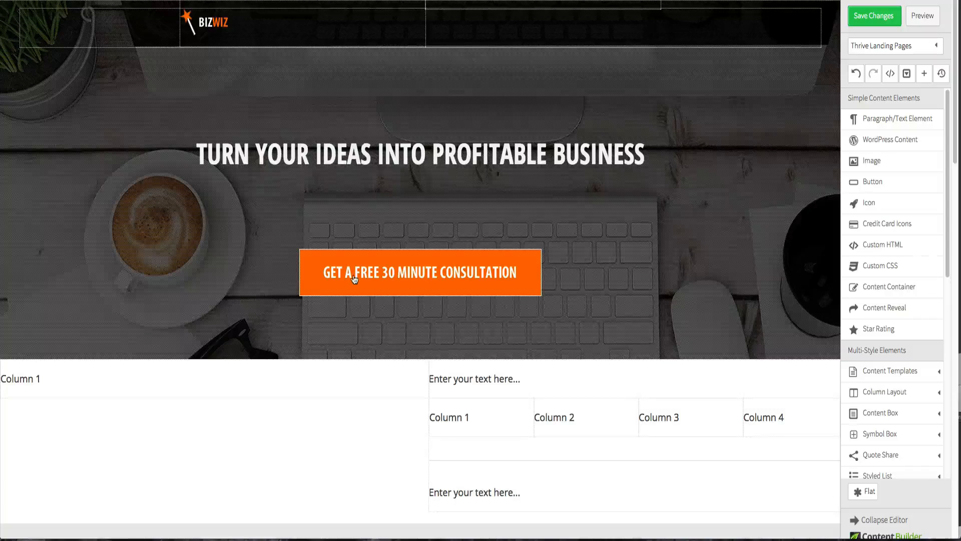
{"action": "scroll", "coordinate": [356, 279], "scroll_direction": "down", "scroll_amount": 2}
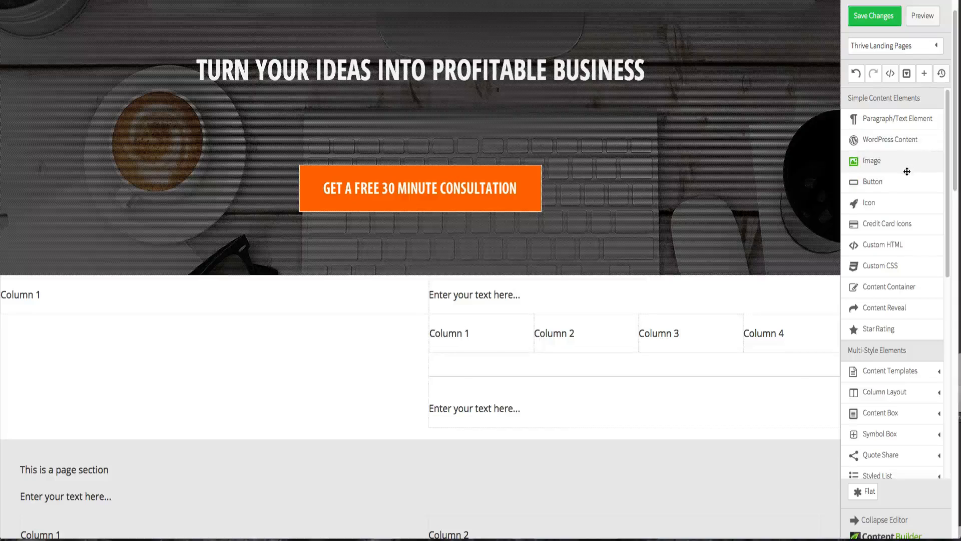
{"action": "mouse_move", "coordinate": [901, 287]}
{"action": "left_mouse_down"}
{"action": "mouse_move", "coordinate": [884, 304]}
{"action": "mouse_move", "coordinate": [584, 313]}
{"action": "mouse_move", "coordinate": [567, 280]}
{"action": "mouse_move", "coordinate": [446, 273]}
{"action": "mouse_move", "coordinate": [419, 281]}
{"action": "left_mouse_up"}
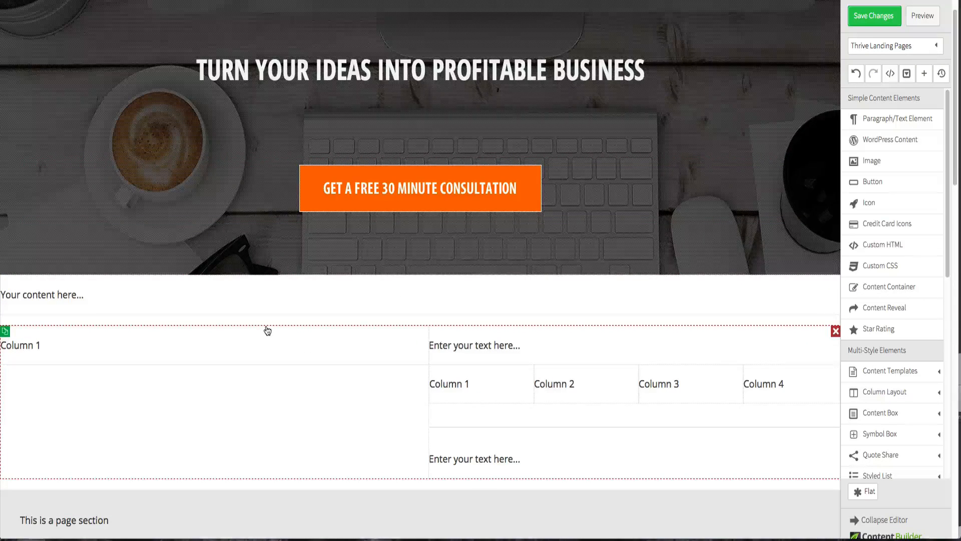
{"action": "left_click_drag", "start_coordinate": [267, 330], "coordinate": [272, 276]}
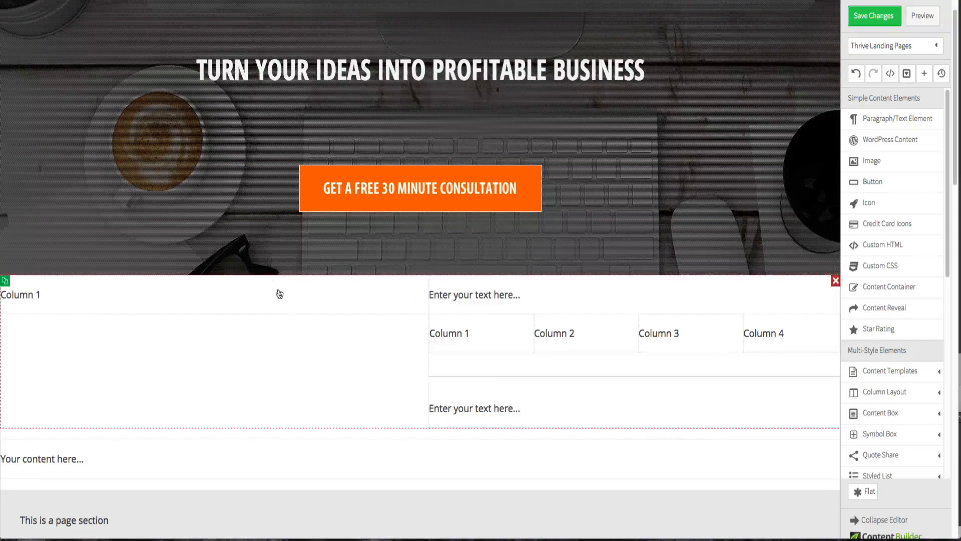
{"action": "left_click", "coordinate": [313, 278]}
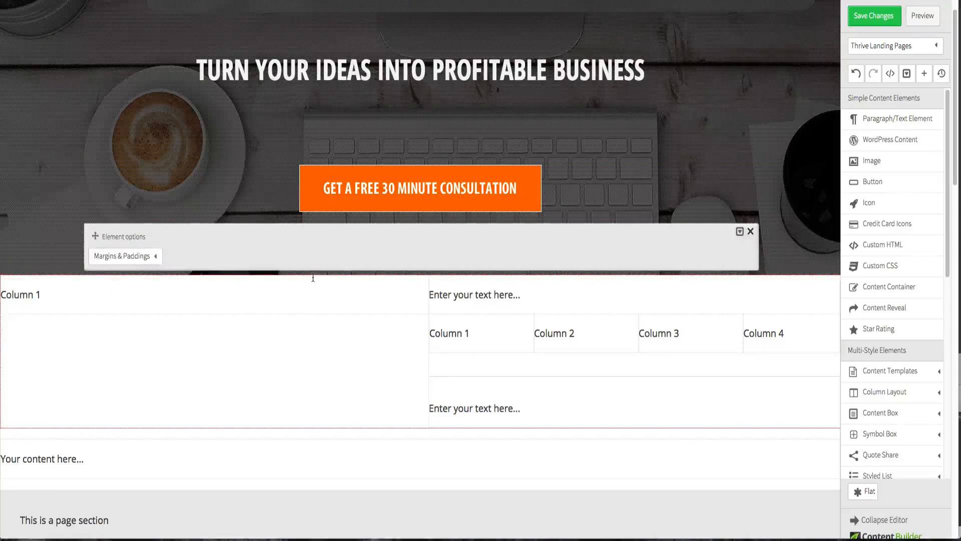
{"action": "left_click", "coordinate": [750, 233]}
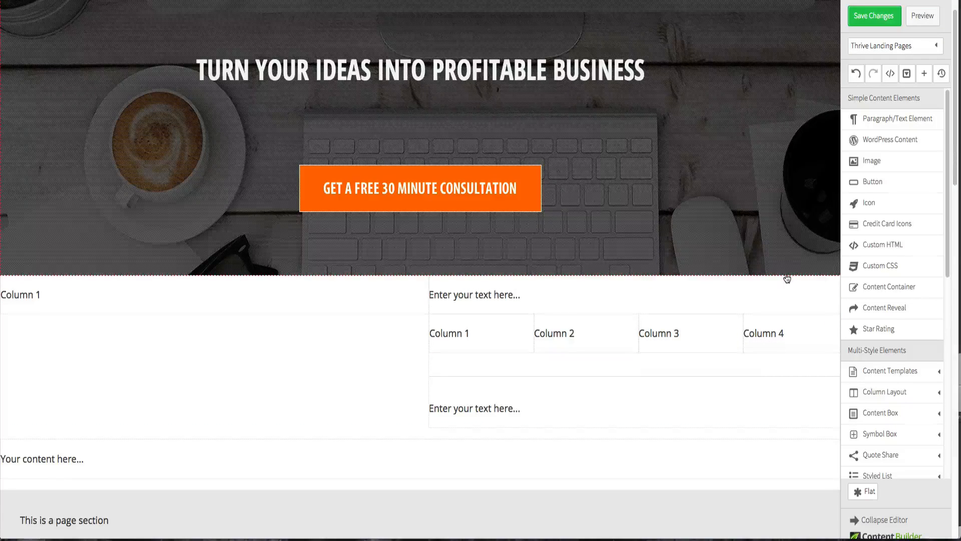
{"action": "left_click", "coordinate": [856, 75]}
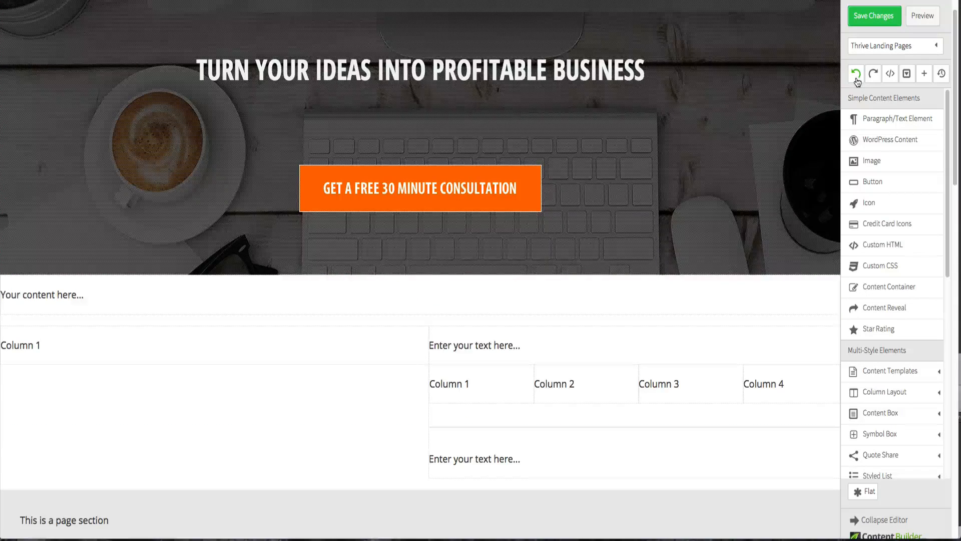
{"action": "left_click", "coordinate": [856, 75]}
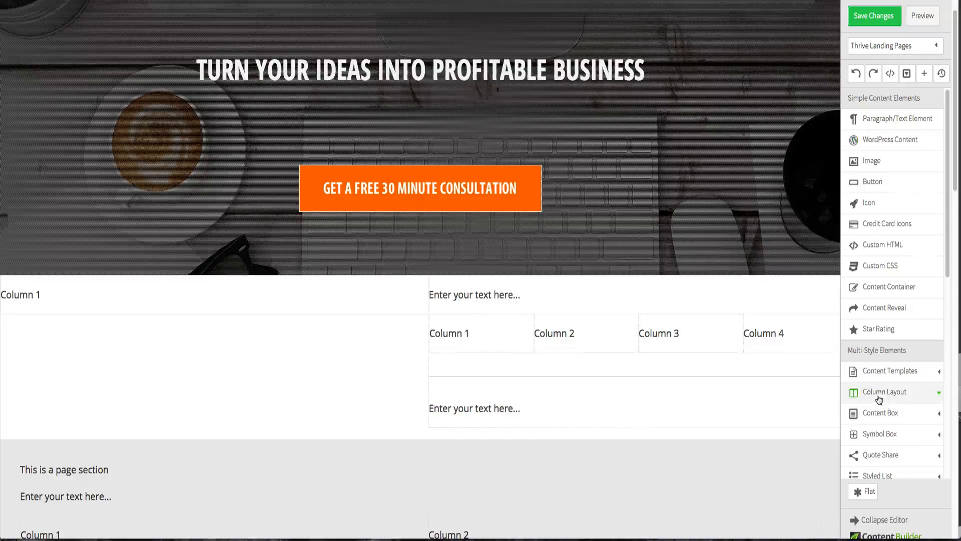
- Insert a content container above the column row and set its max-width to 960
{"action": "left_click_drag", "start_coordinate": [876, 286], "coordinate": [421, 280]}
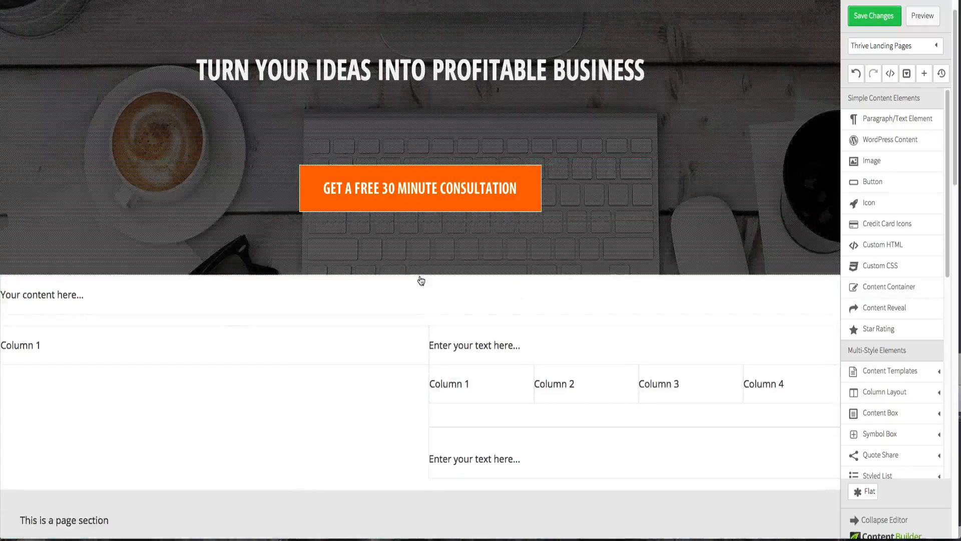
{"action": "left_click", "coordinate": [229, 316]}
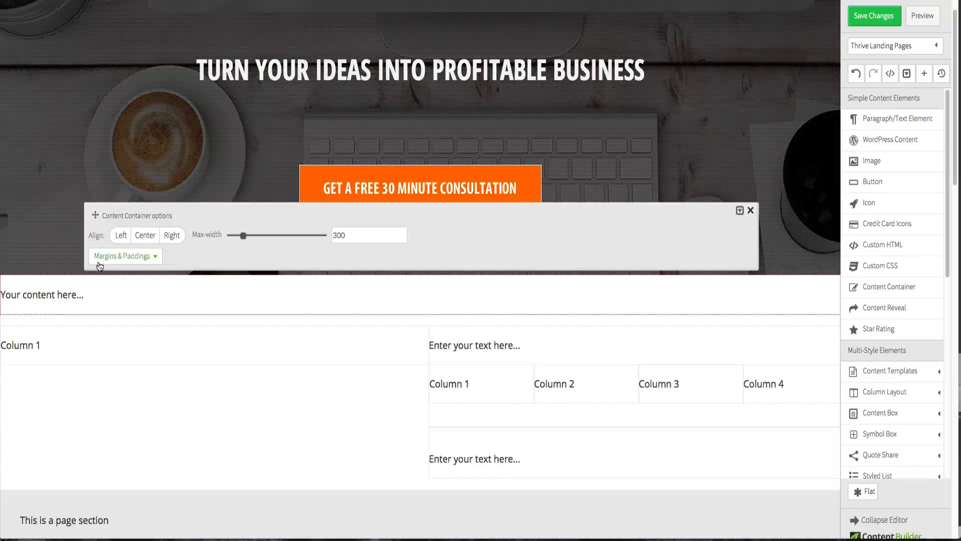
{"action": "left_click_drag", "start_coordinate": [250, 238], "coordinate": [285, 244]}
{"action": "left_click_drag", "start_coordinate": [284, 242], "coordinate": [284, 241]}
{"action": "left_click", "coordinate": [760, 146]}
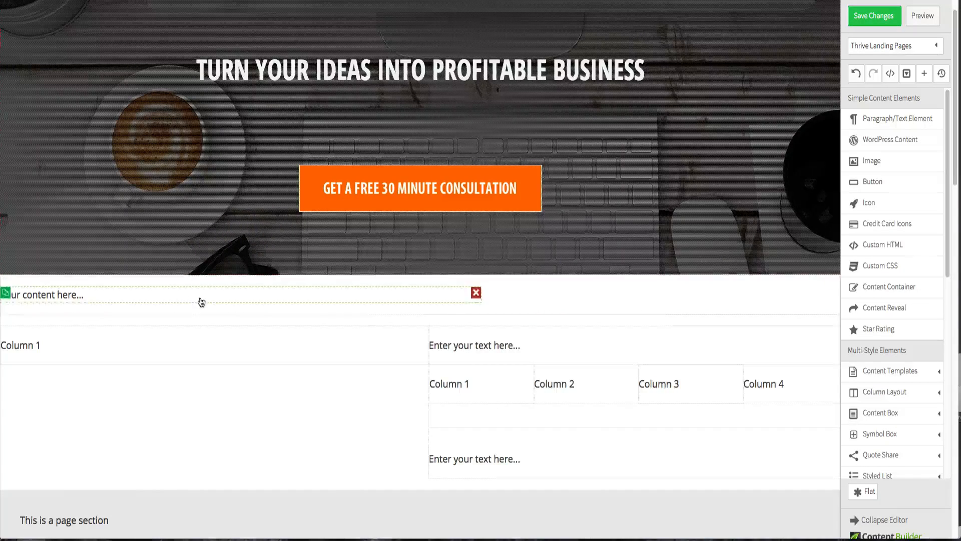
{"action": "left_click", "coordinate": [547, 282]}
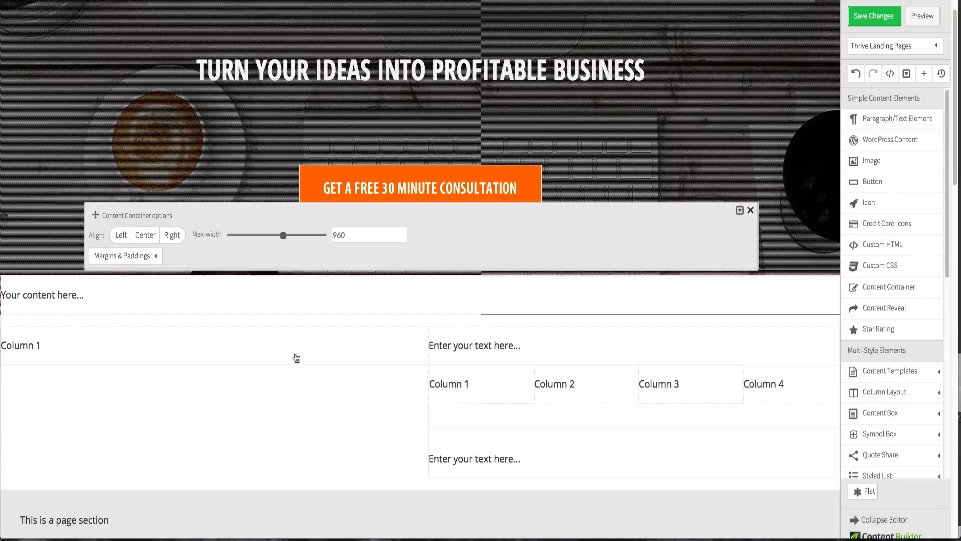
{"action": "left_click", "coordinate": [527, 485]}
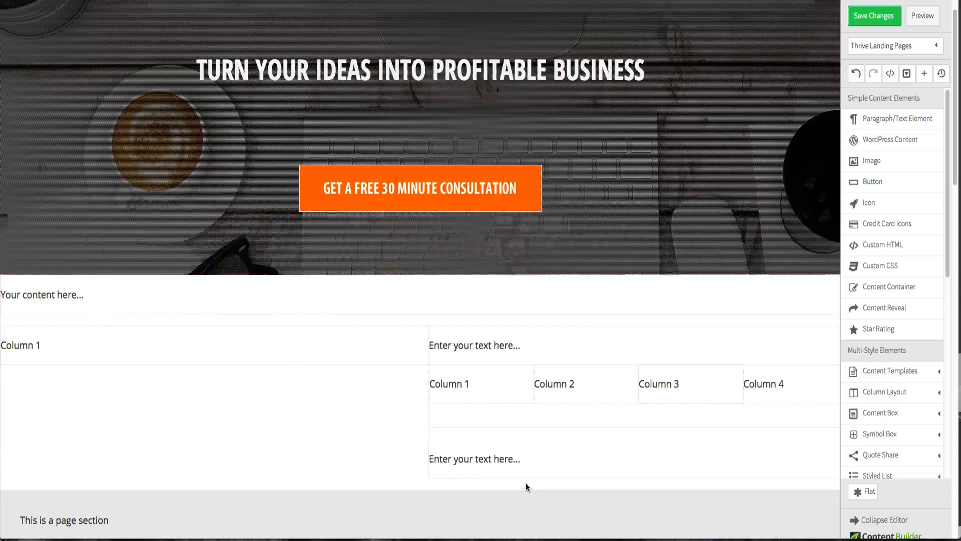
- Move the column row inside the new content container
{"action": "left_click", "coordinate": [405, 335]}
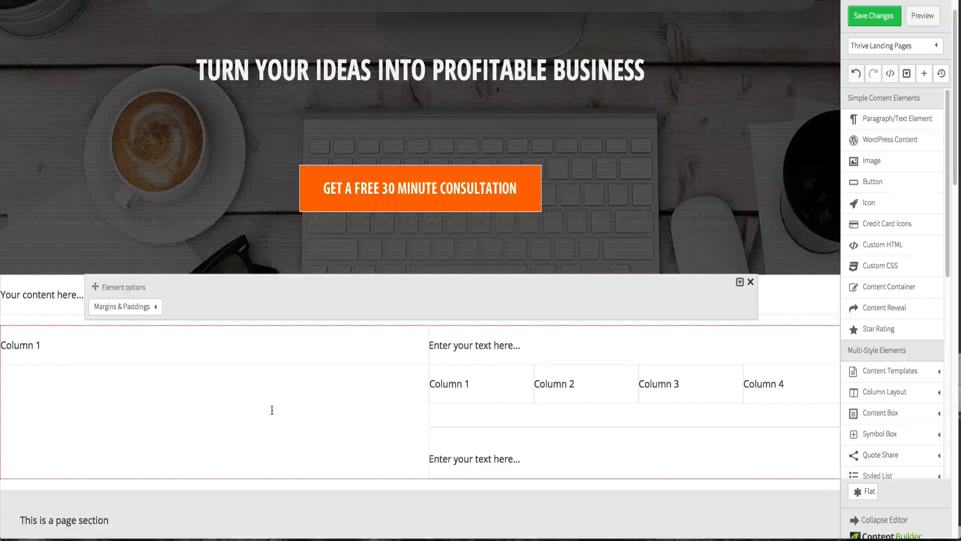
{"action": "left_click", "coordinate": [752, 284]}
{"action": "left_click_drag", "start_coordinate": [418, 335], "coordinate": [487, 280]}
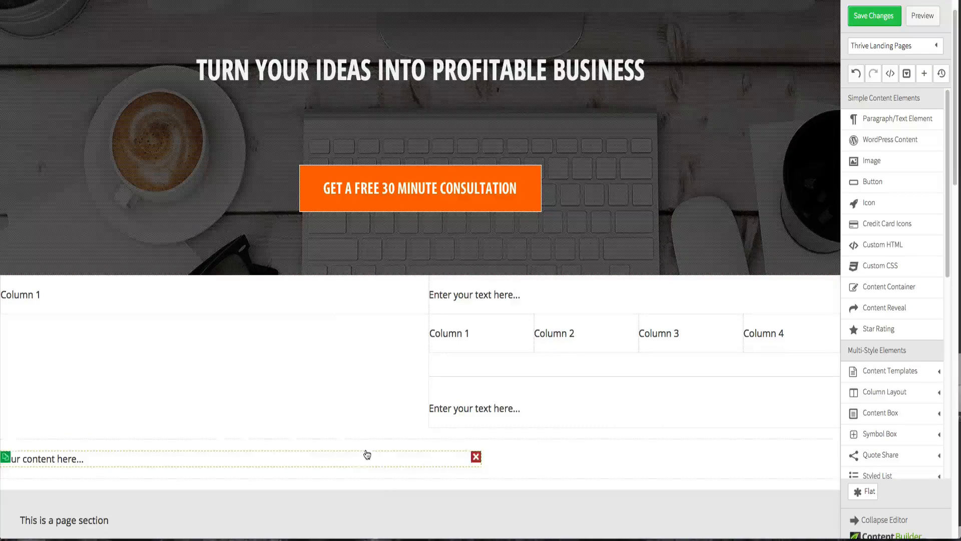
{"action": "left_click", "coordinate": [333, 445]}
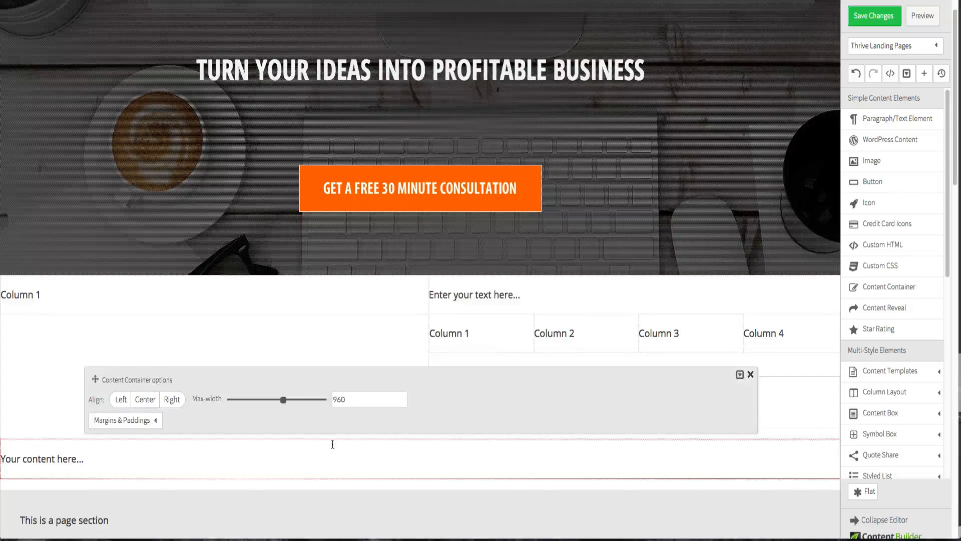
{"action": "left_click", "coordinate": [332, 487]}
{"action": "left_click_drag", "start_coordinate": [386, 281], "coordinate": [380, 442]}
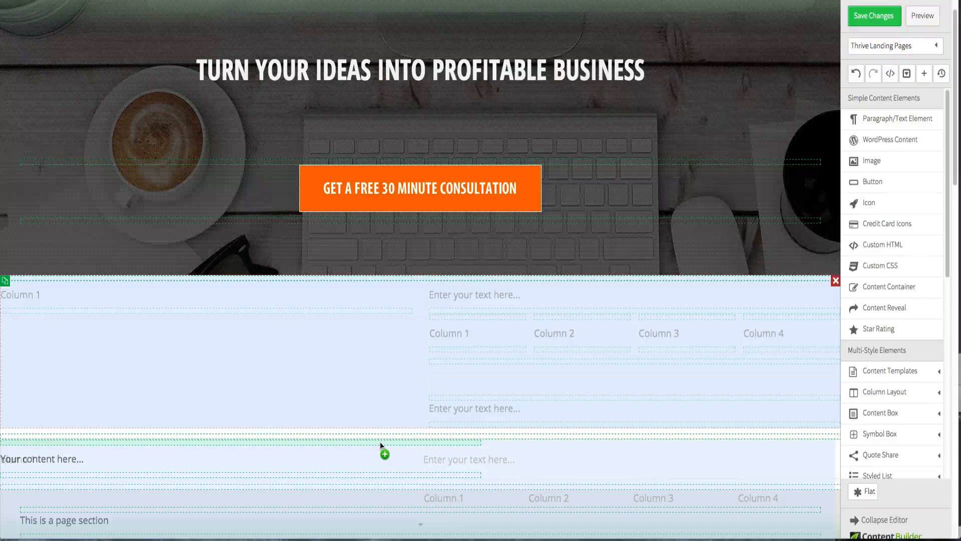
{"action": "left_click_drag", "start_coordinate": [380, 442], "coordinate": [380, 441]}
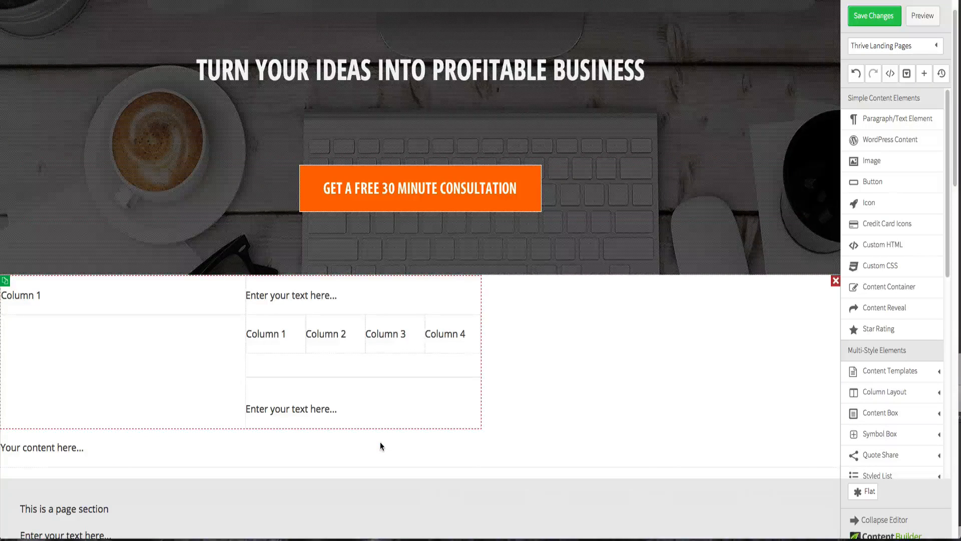
- Center-align the content container and delete its placeholder text element
{"action": "left_click", "coordinate": [147, 284]}
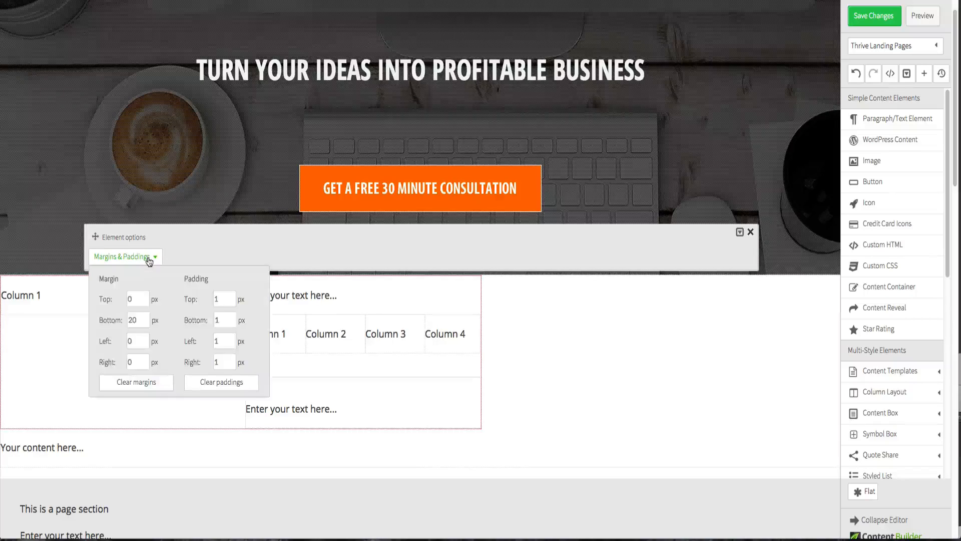
{"action": "left_click", "coordinate": [194, 443]}
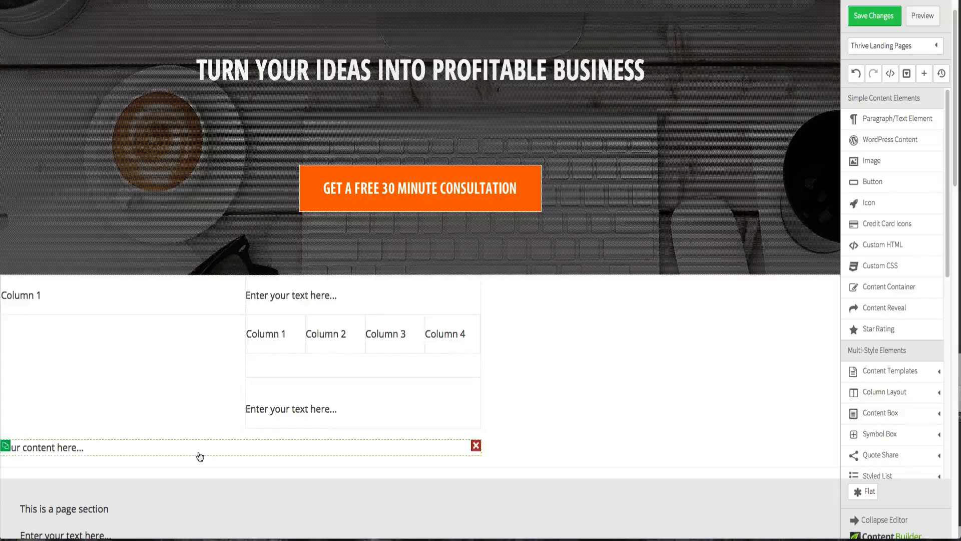
{"action": "left_click", "coordinate": [199, 453]}
{"action": "left_click", "coordinate": [525, 473]}
{"action": "left_click", "coordinate": [529, 458]}
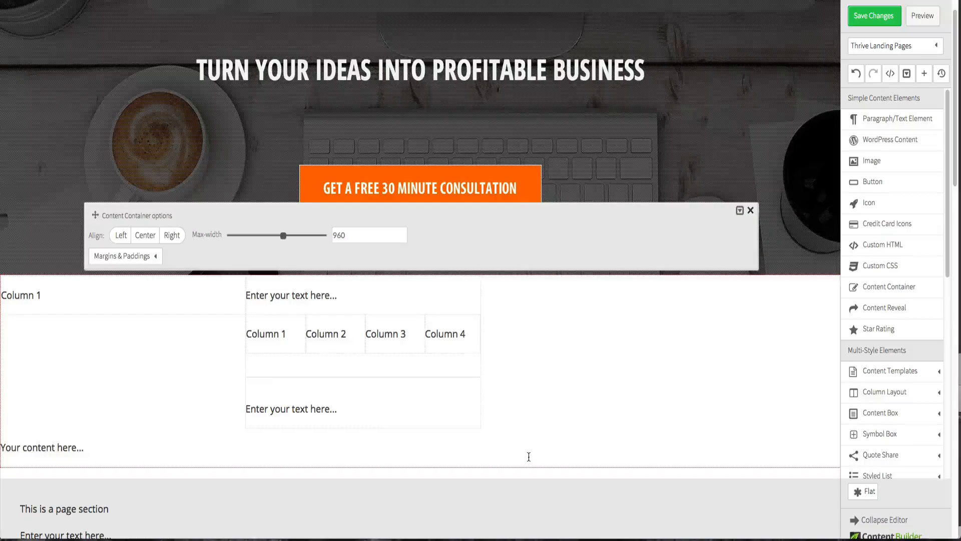
{"action": "left_click", "coordinate": [145, 234]}
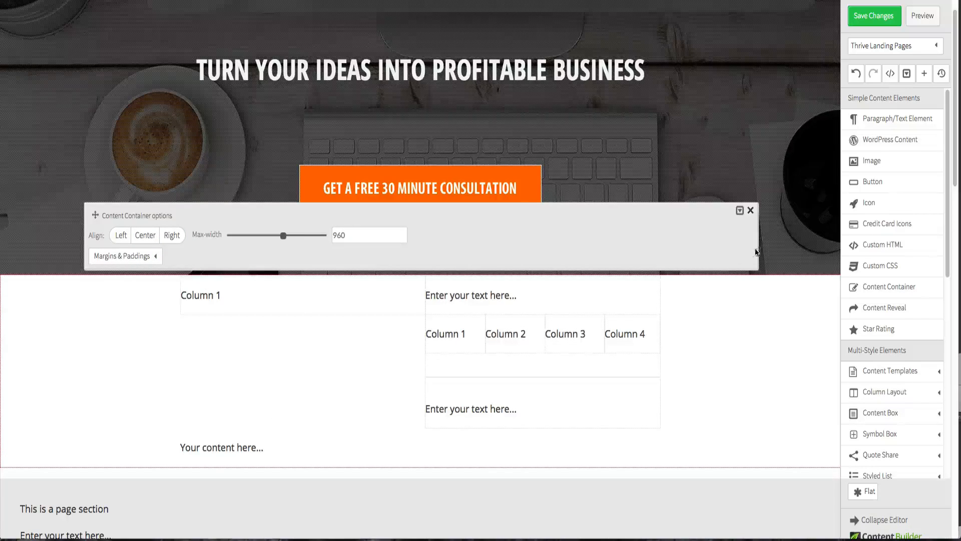
{"action": "left_click", "coordinate": [750, 211]}
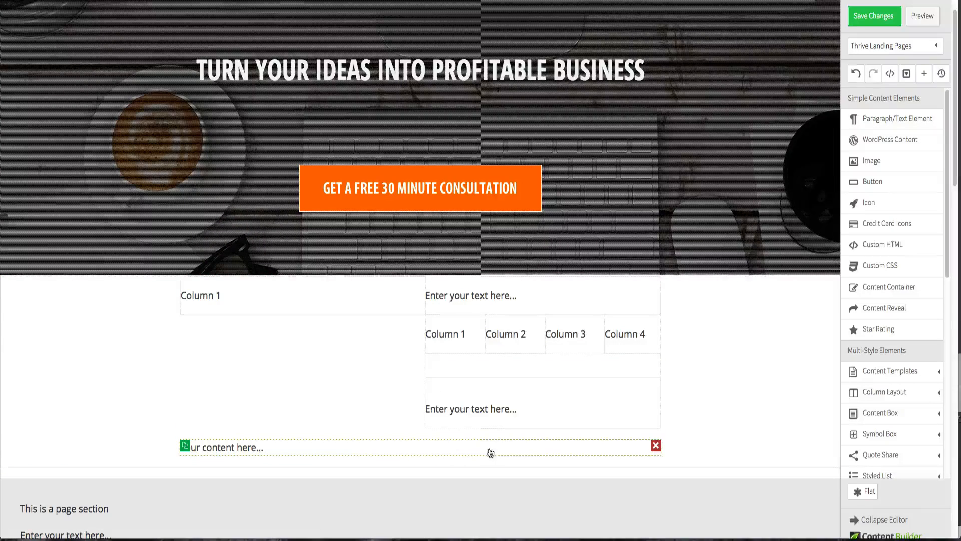
{"action": "left_click", "coordinate": [653, 449]}
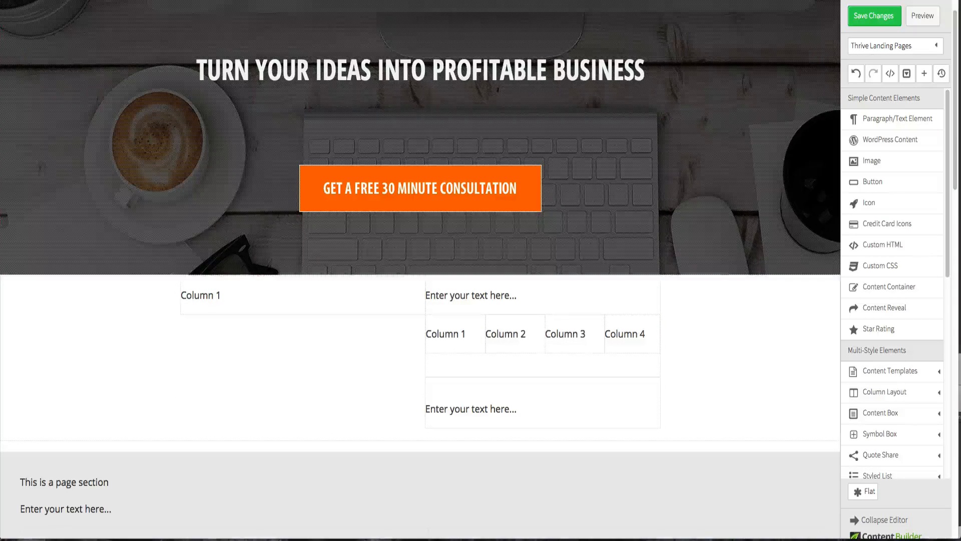
{"action": "scroll", "coordinate": [317, 209], "scroll_direction": "down", "scroll_amount": 1}
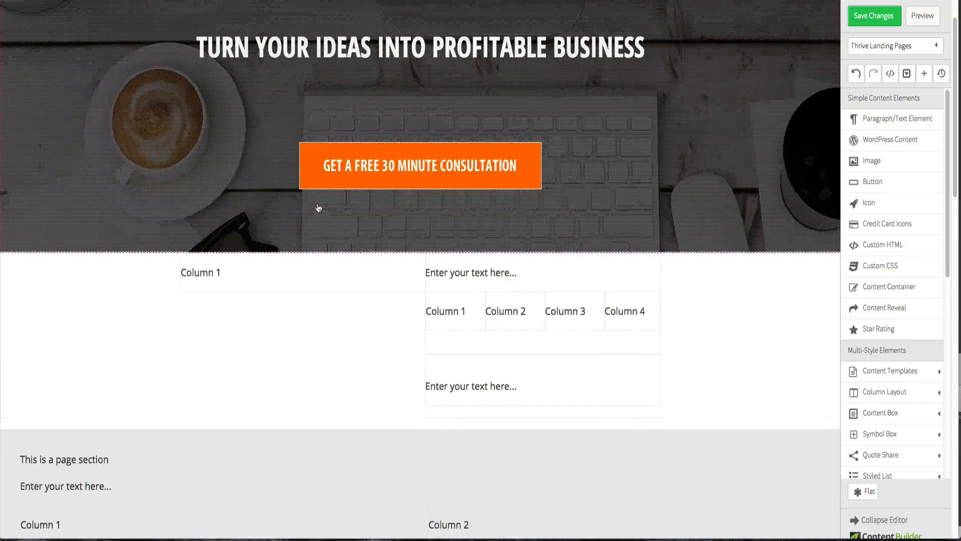
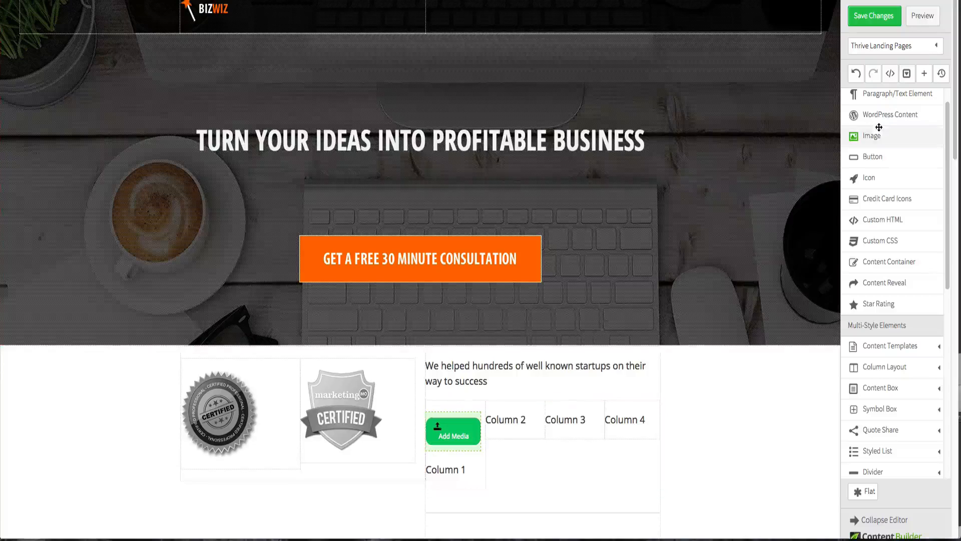
- Add an Image element into the second, third and fourth columns of the logo row
{"action": "left_click_drag", "start_coordinate": [878, 131], "coordinate": [506, 403]}
{"action": "left_click_drag", "start_coordinate": [871, 135], "coordinate": [571, 407]}
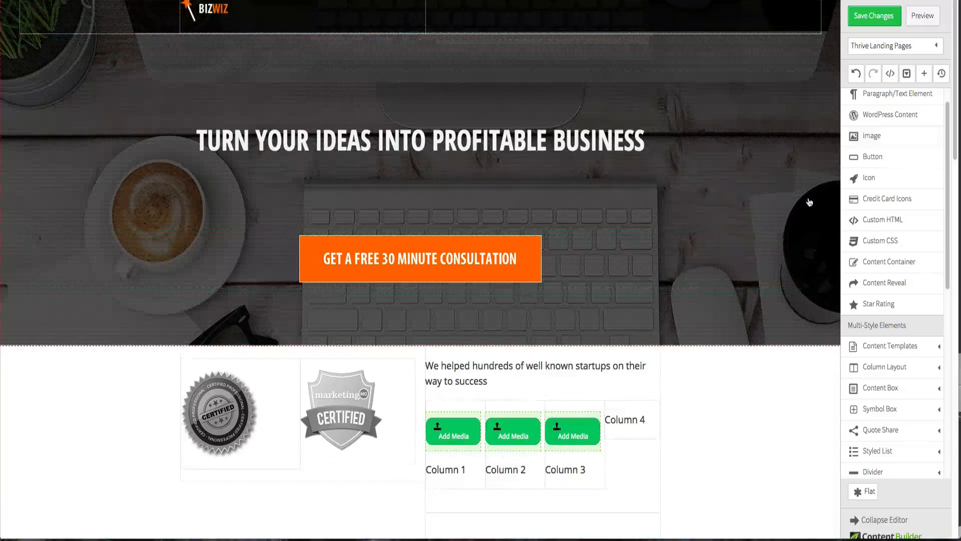
{"action": "left_click_drag", "start_coordinate": [873, 136], "coordinate": [629, 403]}
- Delete the placeholder Column 1 to Column 4 text labels beneath the image elements
{"action": "left_click", "coordinate": [476, 467]}
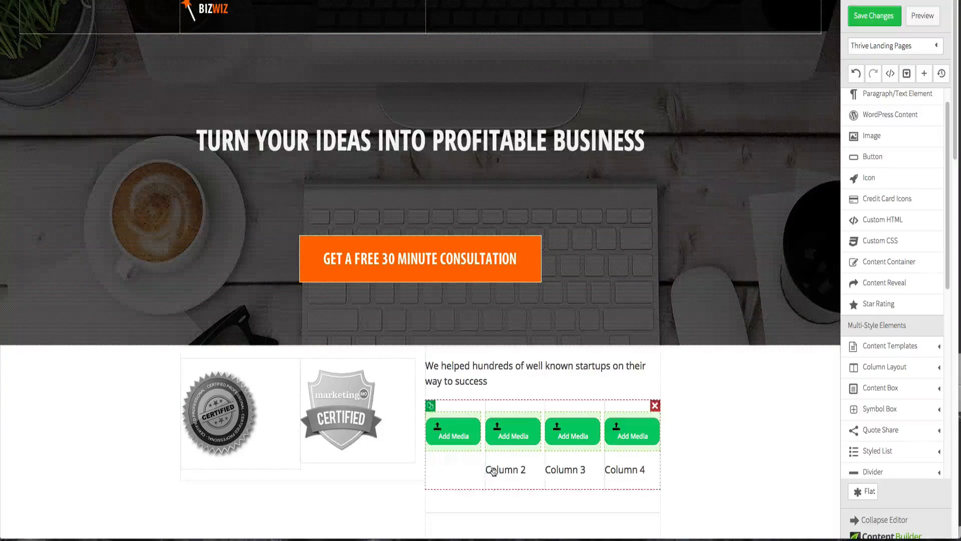
{"action": "left_click", "coordinate": [537, 468]}
{"action": "left_click", "coordinate": [596, 468]}
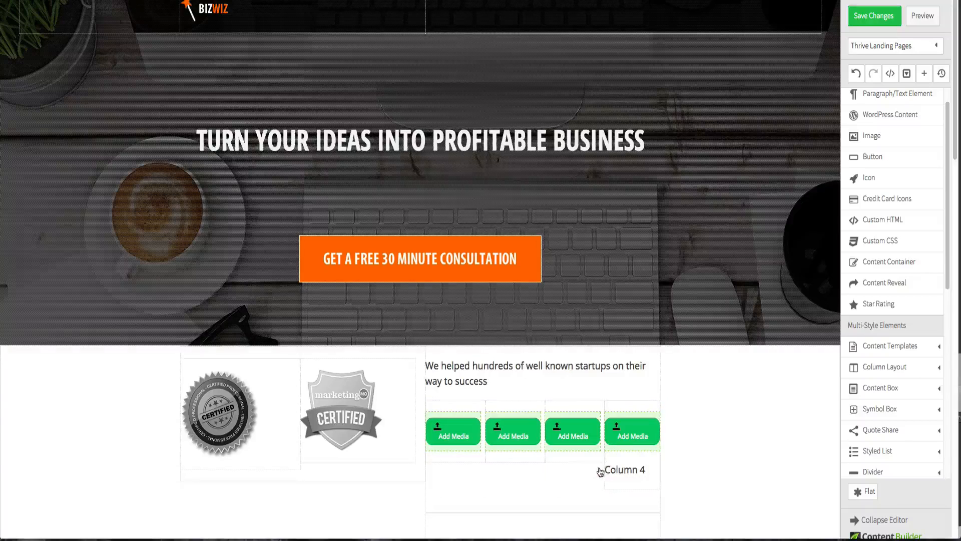
{"action": "left_click", "coordinate": [654, 468]}
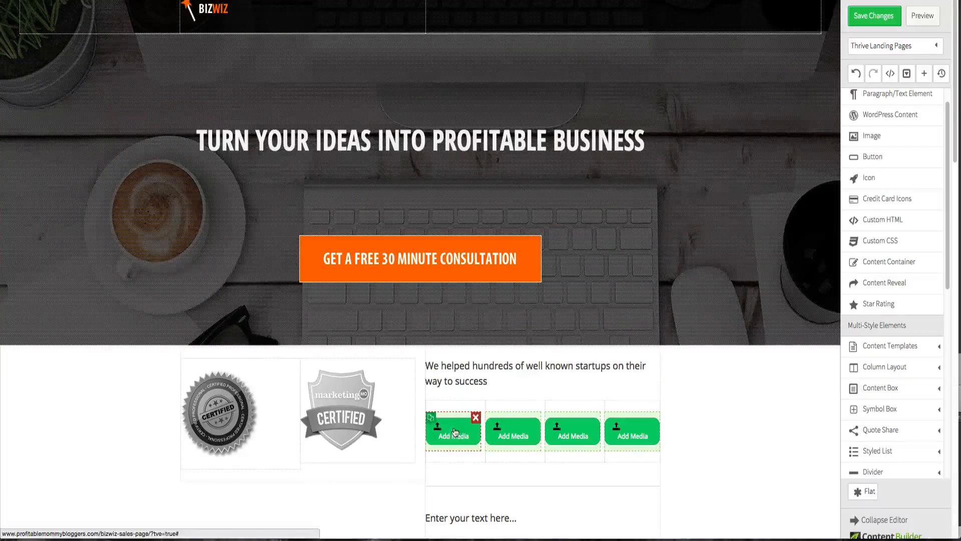
- Insert the hotjar logo into the first column and the Canva logo into the second column from the media library
{"action": "left_click", "coordinate": [454, 433]}
{"action": "left_click", "coordinate": [231, 196]}
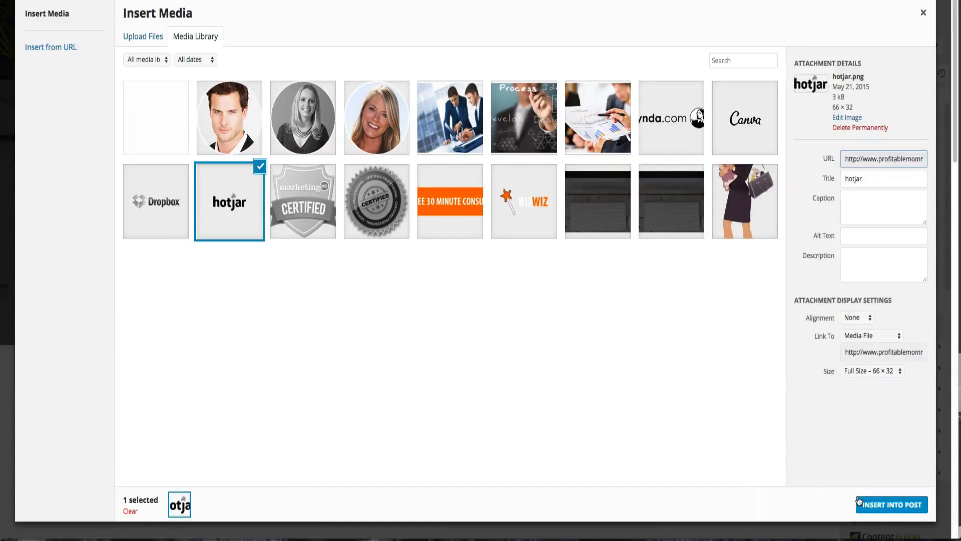
{"action": "left_click", "coordinate": [875, 505]}
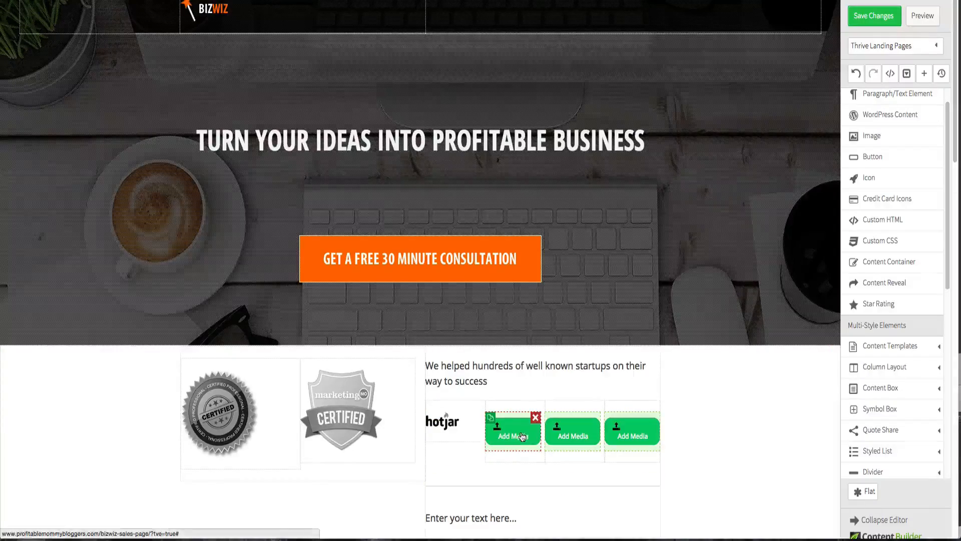
{"action": "left_click", "coordinate": [509, 431]}
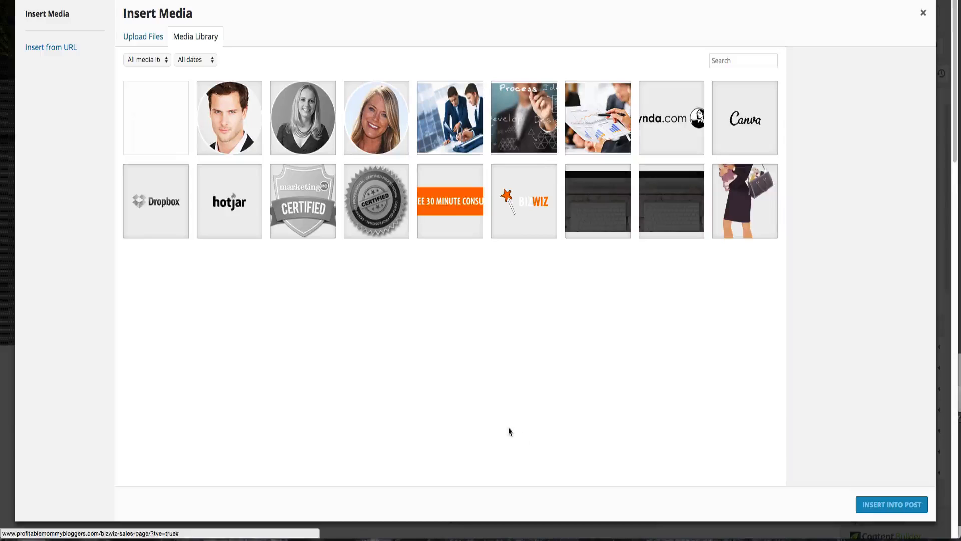
{"action": "left_click", "coordinate": [732, 120]}
{"action": "left_click", "coordinate": [894, 505]}
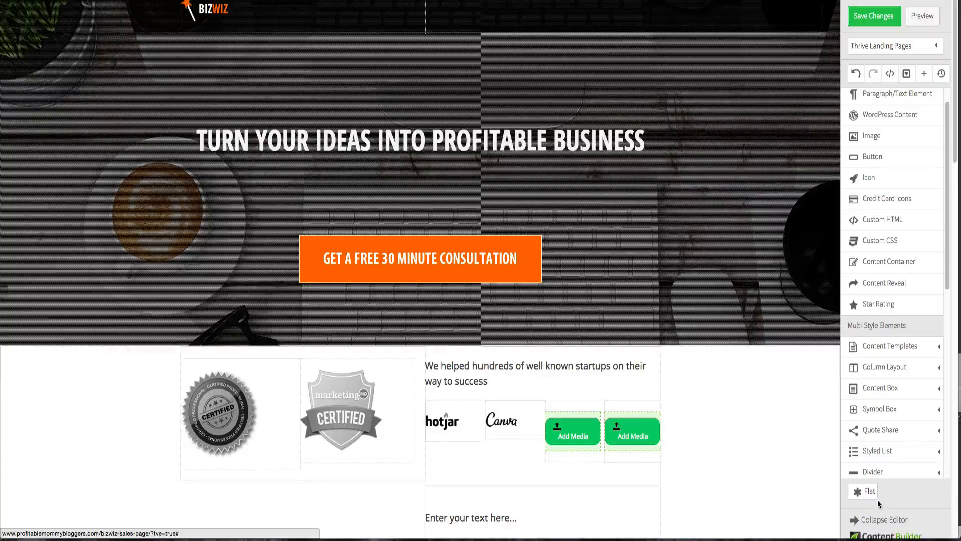
- Insert the lynda.com logo into the third column and the Dropbox logo into the fourth column
{"action": "left_click", "coordinate": [583, 439]}
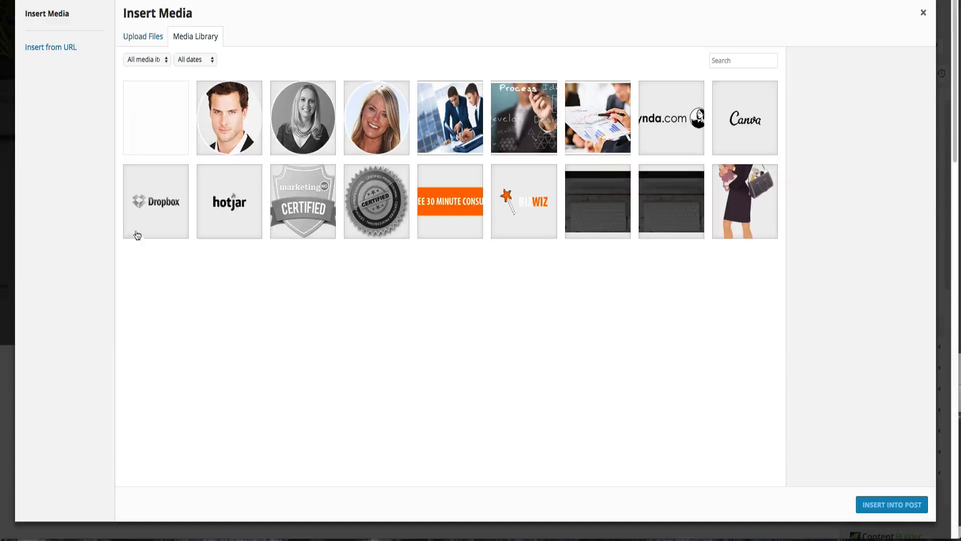
{"action": "left_click", "coordinate": [647, 130]}
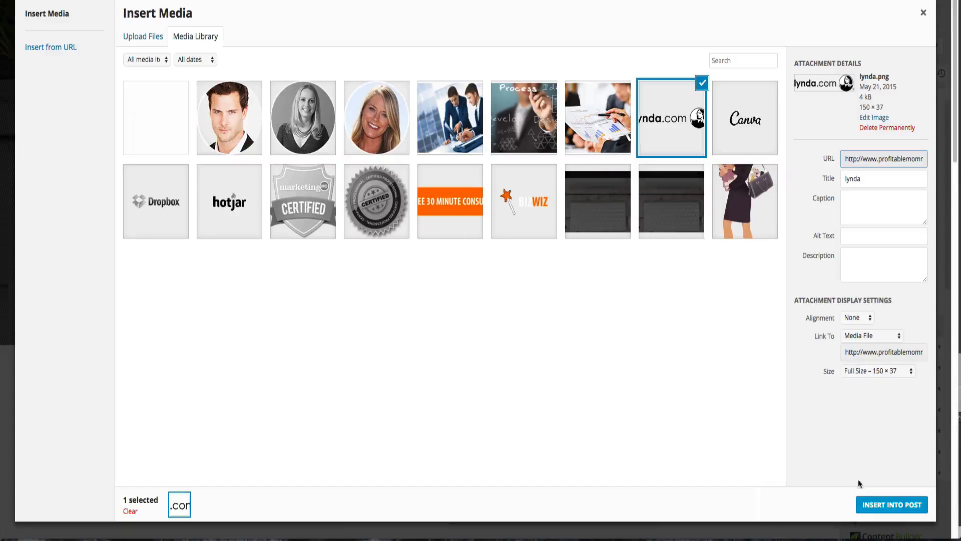
{"action": "left_click", "coordinate": [868, 506]}
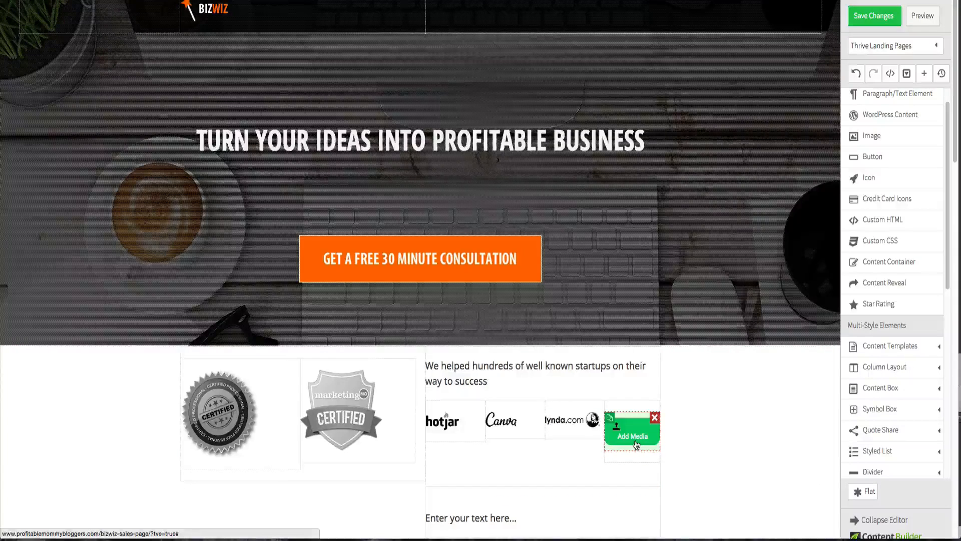
{"action": "left_click", "coordinate": [634, 443]}
{"action": "left_click", "coordinate": [138, 201]}
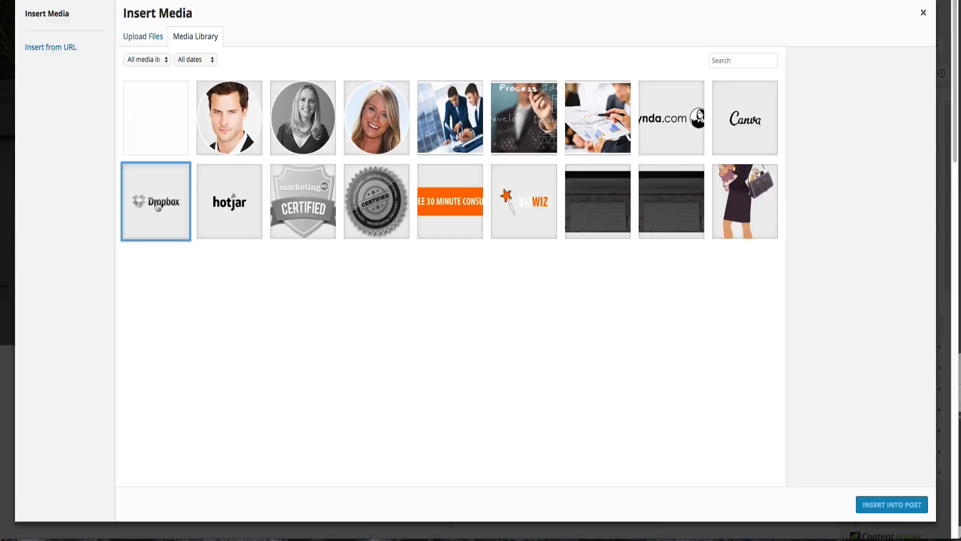
{"action": "left_click", "coordinate": [882, 506]}
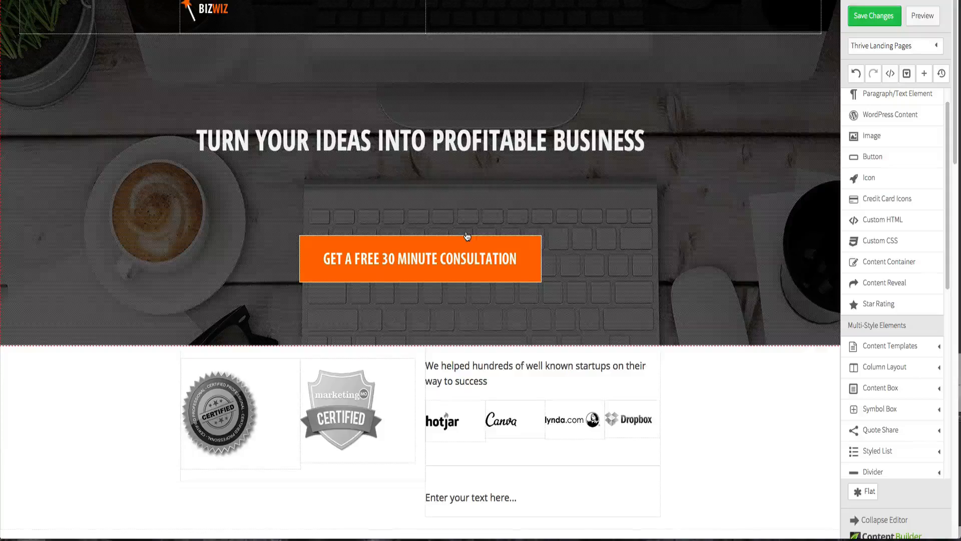
{"action": "scroll", "coordinate": [467, 236], "scroll_direction": "up", "scroll_amount": 1}
{"action": "scroll", "coordinate": [467, 237], "scroll_direction": "down", "scroll_amount": 1}
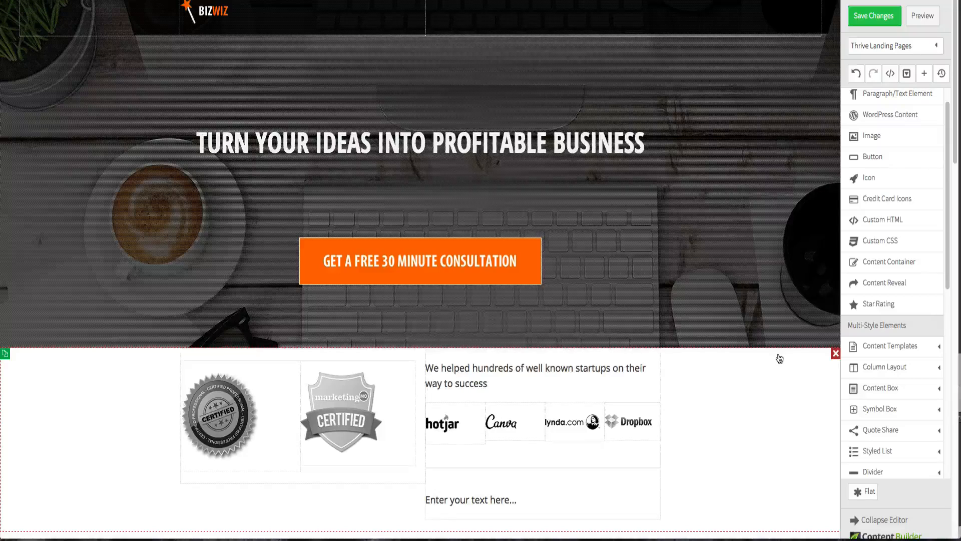
- Right-align the round certification badge image within its column
{"action": "left_click", "coordinate": [228, 409]}
{"action": "left_click", "coordinate": [228, 332]}
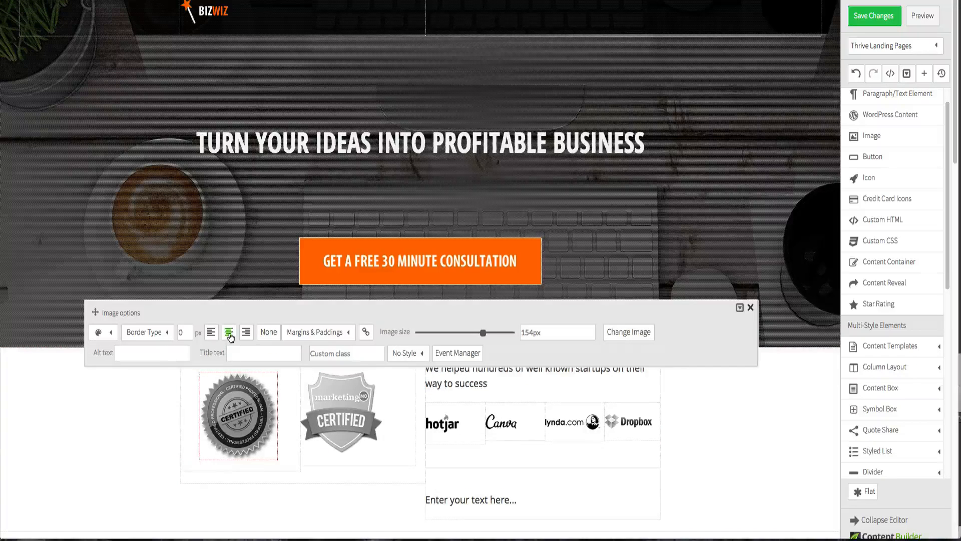
{"action": "left_click", "coordinate": [365, 434]}
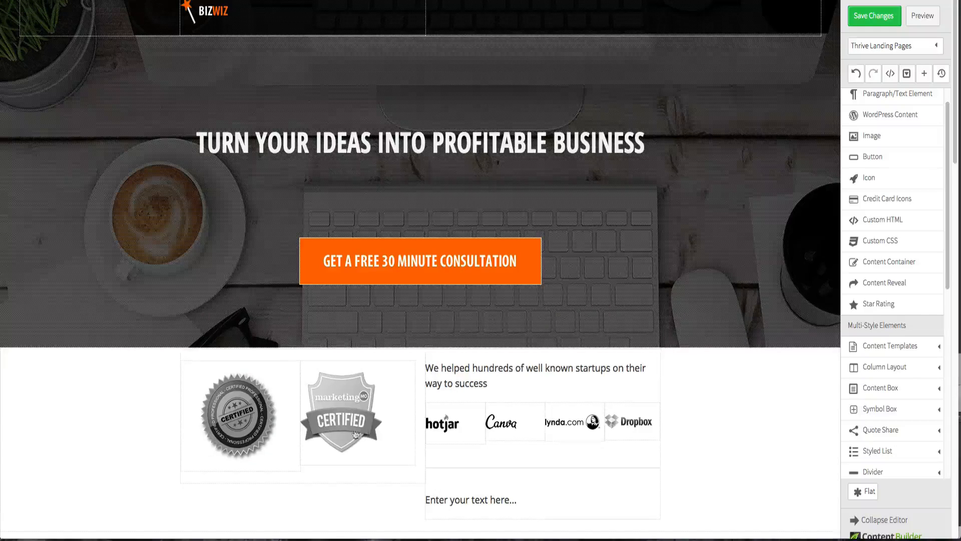
{"action": "left_click", "coordinate": [240, 419]}
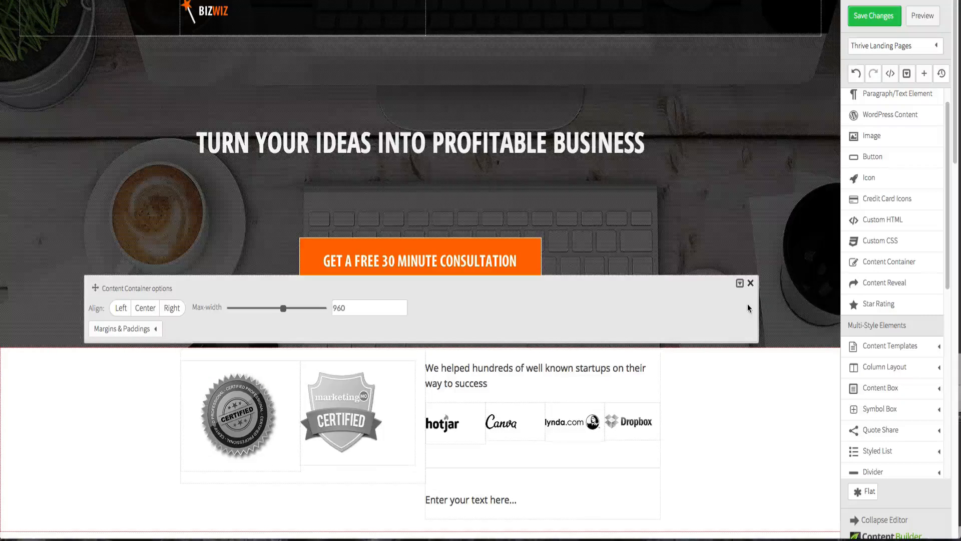
{"action": "left_click", "coordinate": [255, 426]}
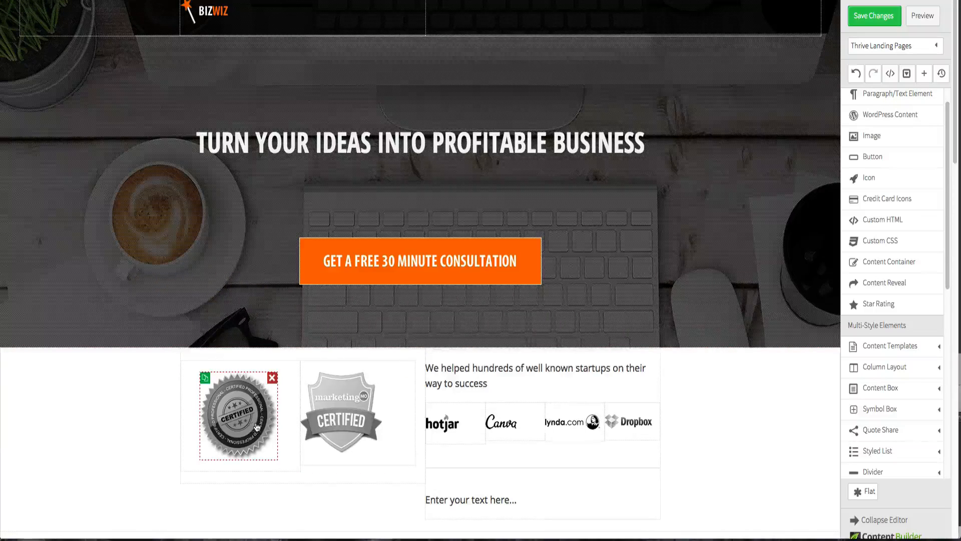
{"action": "left_click", "coordinate": [246, 332]}
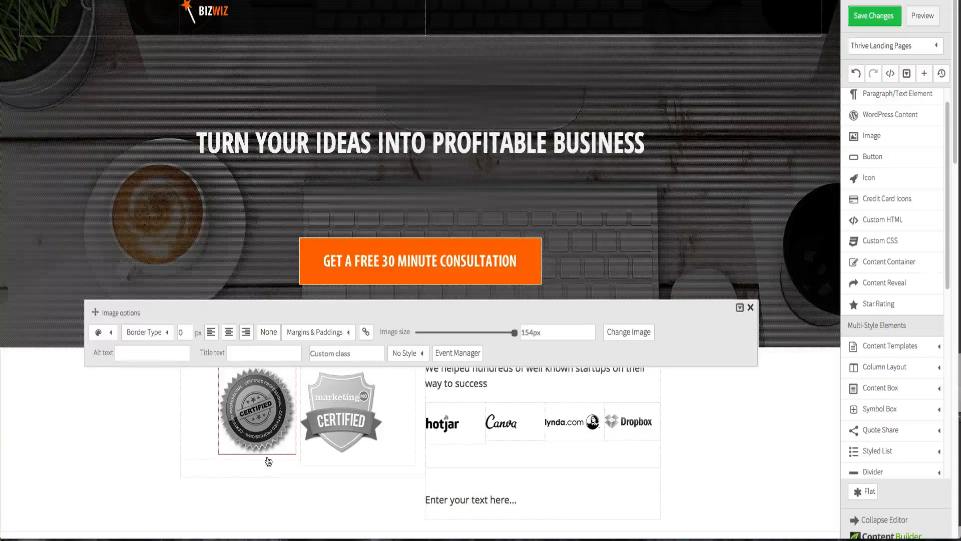
{"action": "left_click", "coordinate": [64, 441]}
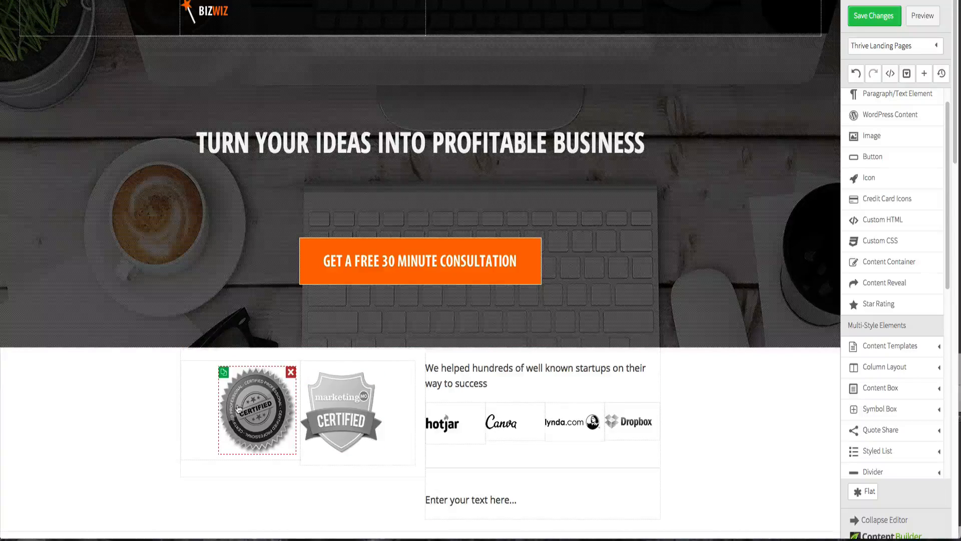
- Set the font size of the 'We helped hundreds of well known startups' text to 14
{"action": "left_click", "coordinate": [342, 410]}
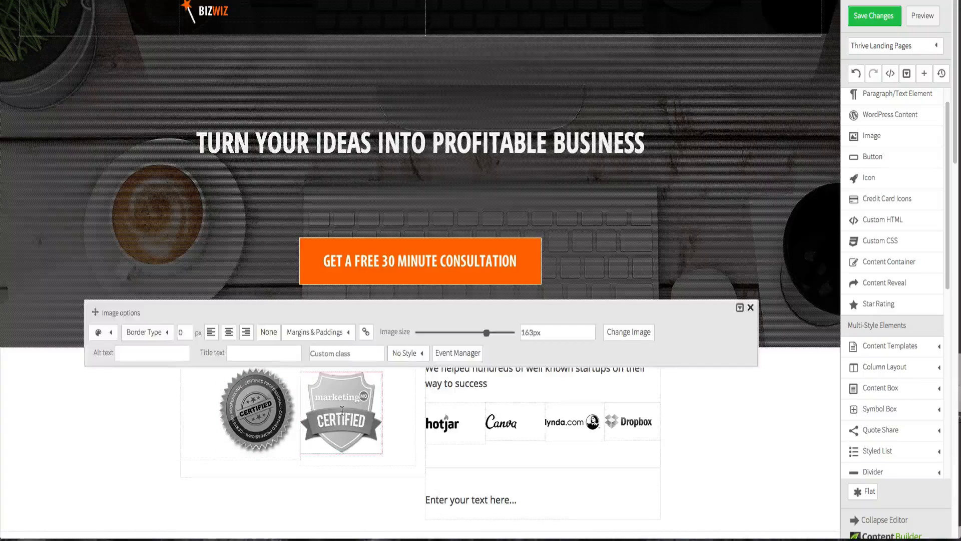
{"action": "left_click", "coordinate": [117, 419]}
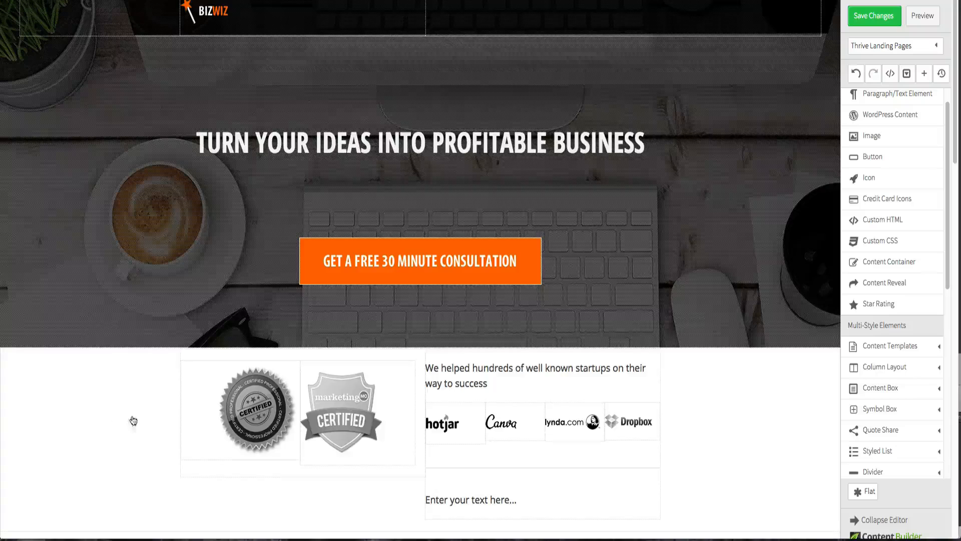
{"action": "left_click", "coordinate": [459, 384]}
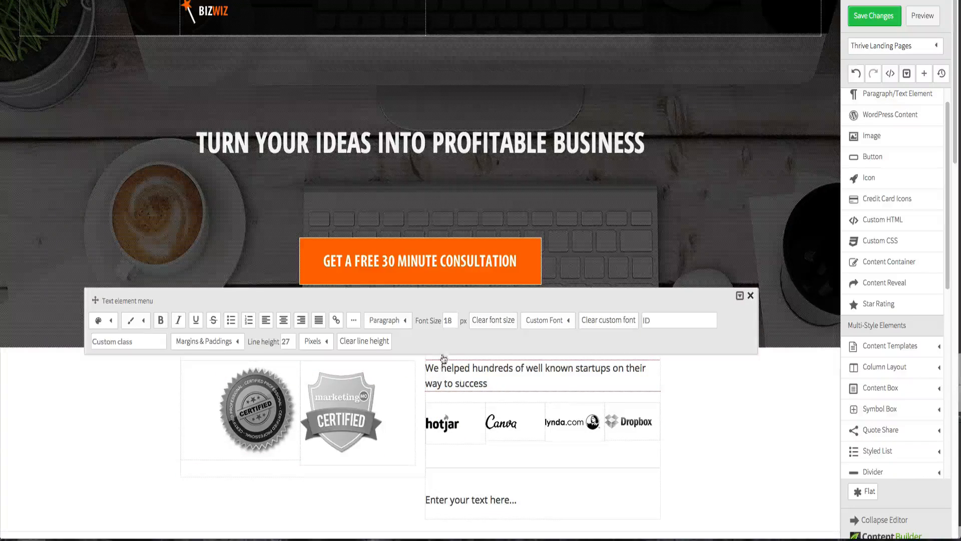
{"action": "double_click", "coordinate": [453, 323]}
{"action": "type", "text": "14"}
{"action": "key", "text": "Return"}
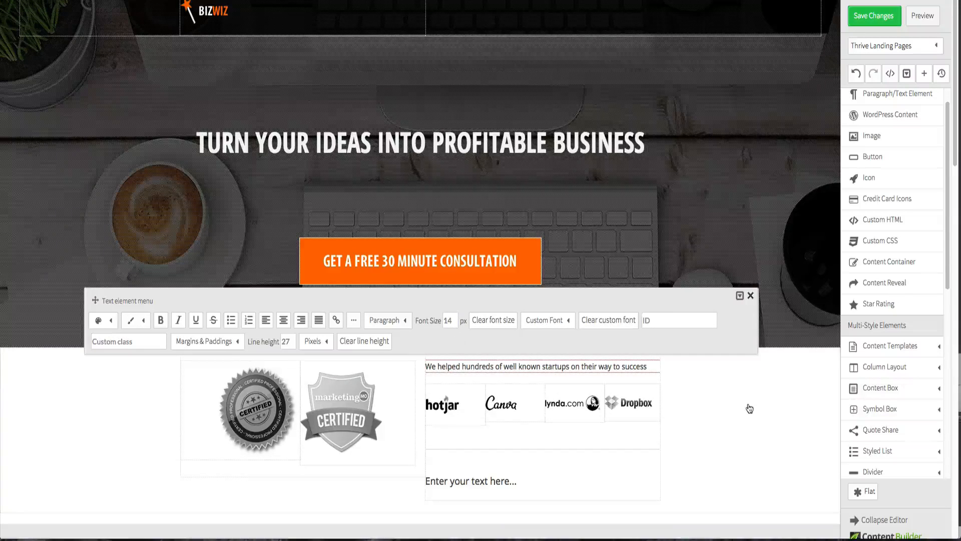
{"action": "left_click", "coordinate": [745, 410]}
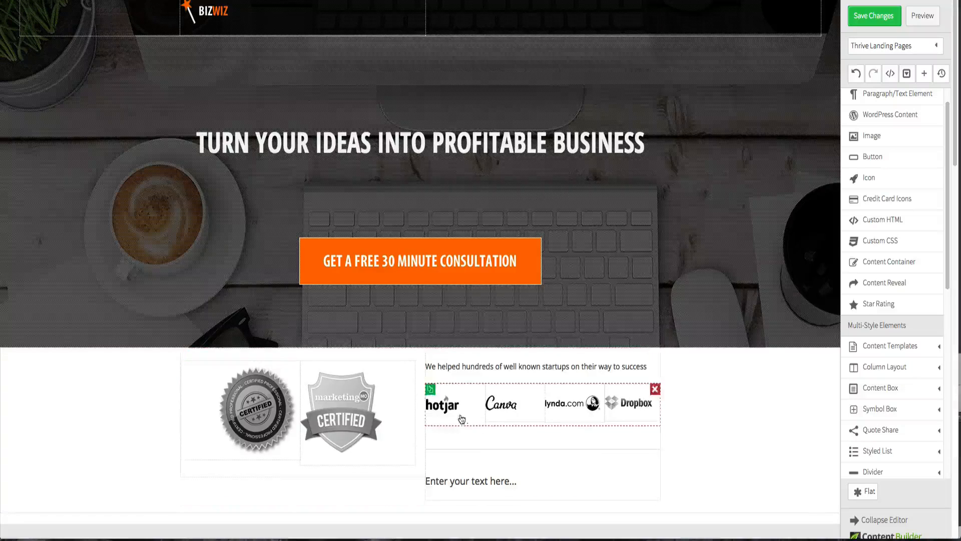
- Center-align the hotjar, Canva and Dropbox logo images within their columns
{"action": "left_click", "coordinate": [447, 405]}
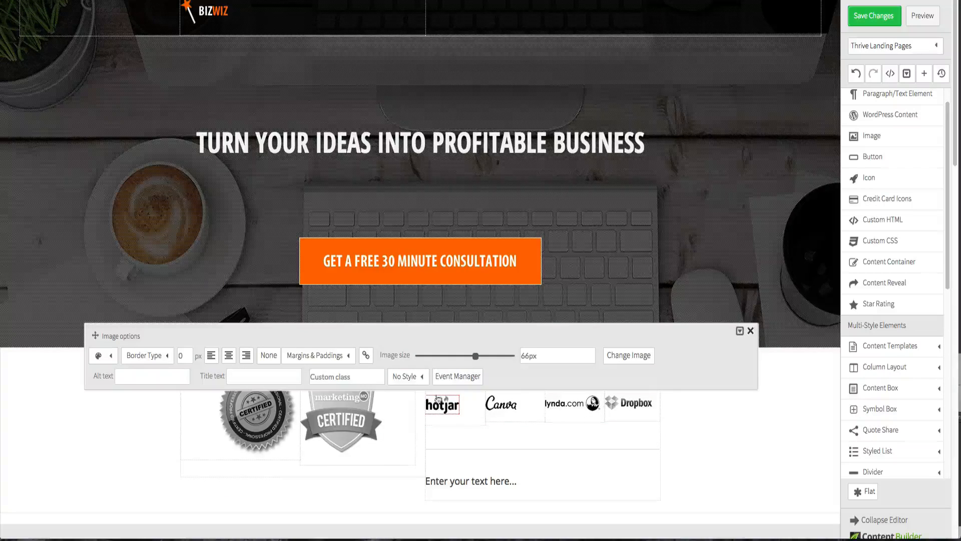
{"action": "left_click", "coordinate": [229, 356]}
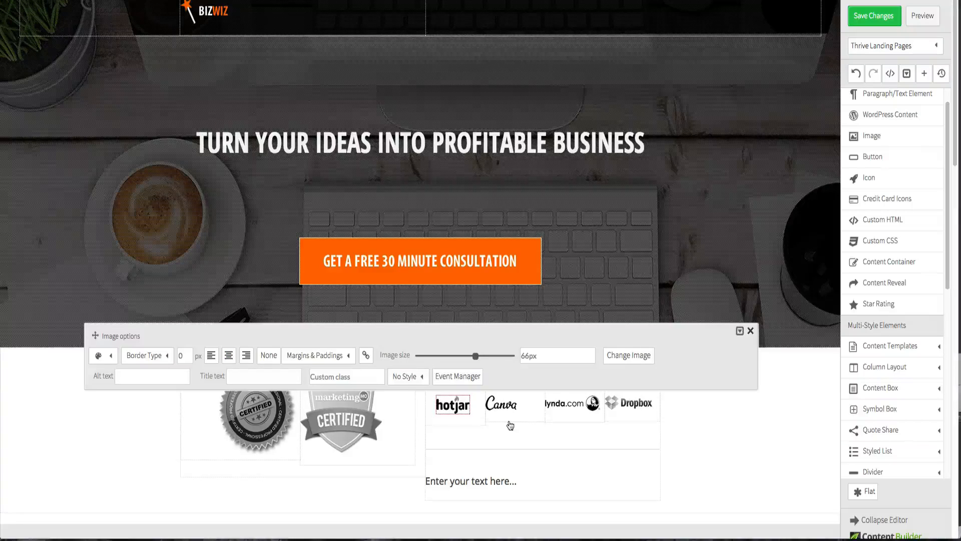
{"action": "left_click", "coordinate": [725, 407]}
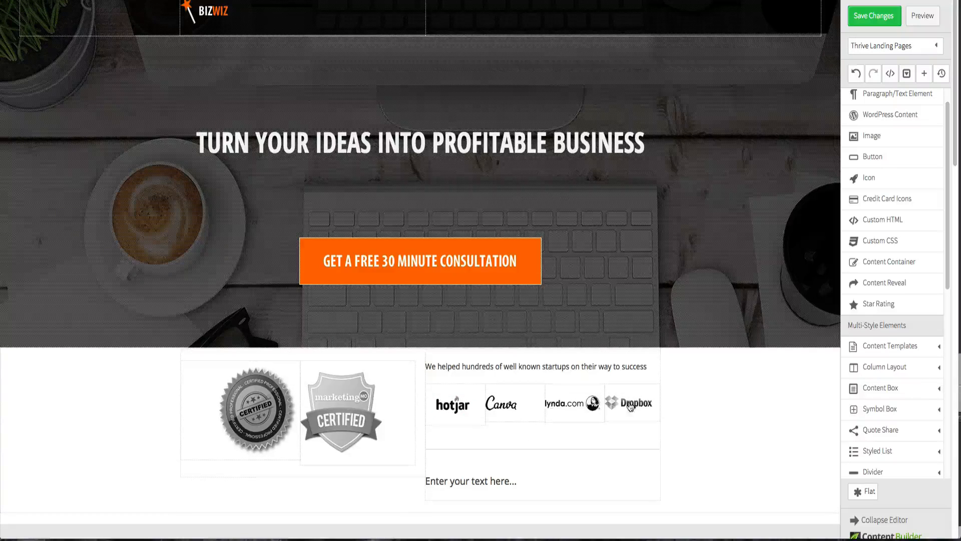
{"action": "left_click", "coordinate": [501, 404]}
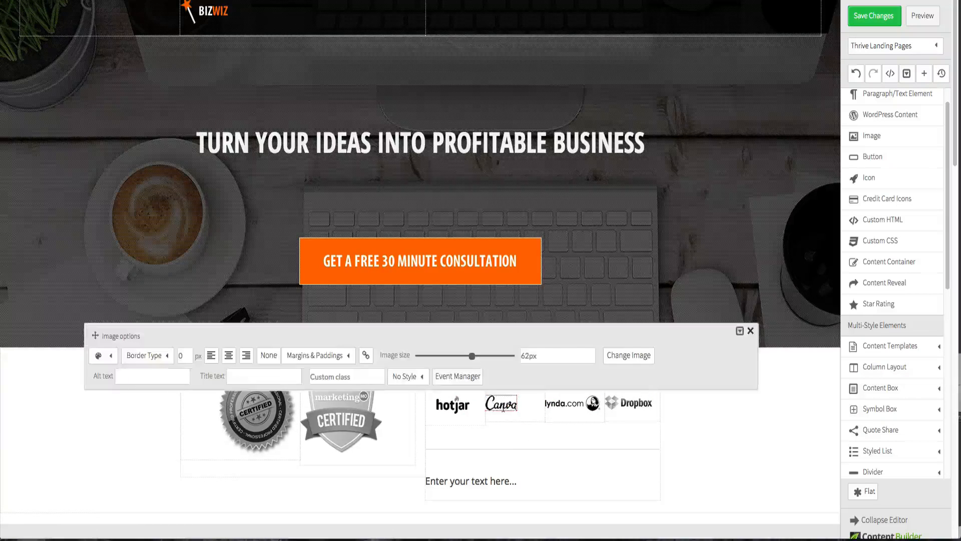
{"action": "left_click", "coordinate": [228, 355]}
{"action": "left_click", "coordinate": [701, 460]}
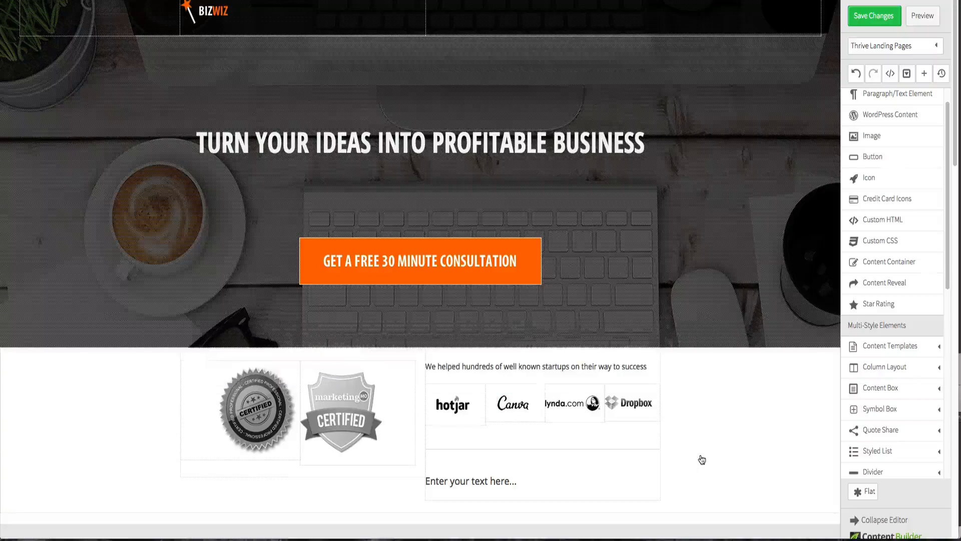
{"action": "left_click", "coordinate": [625, 407]}
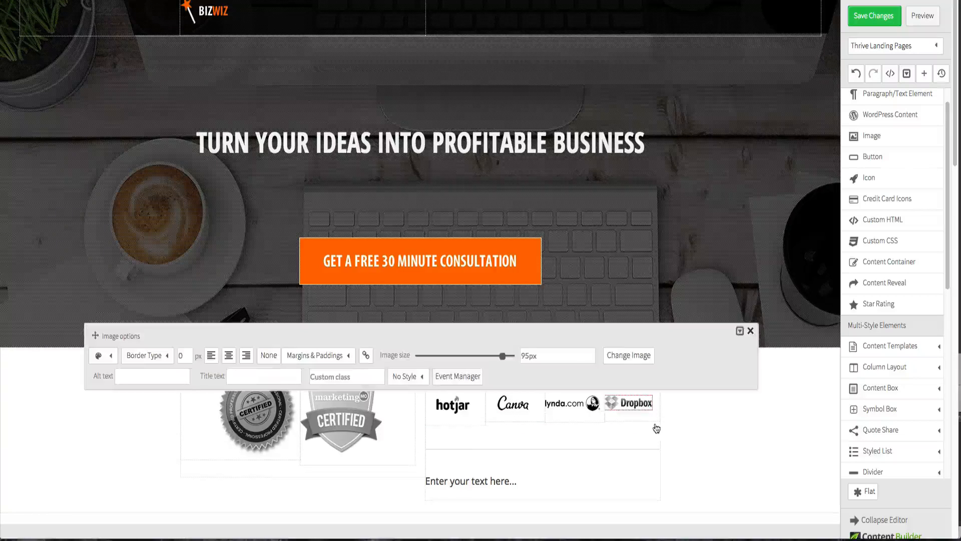
{"action": "left_click", "coordinate": [228, 356]}
{"action": "left_click", "coordinate": [701, 450]}
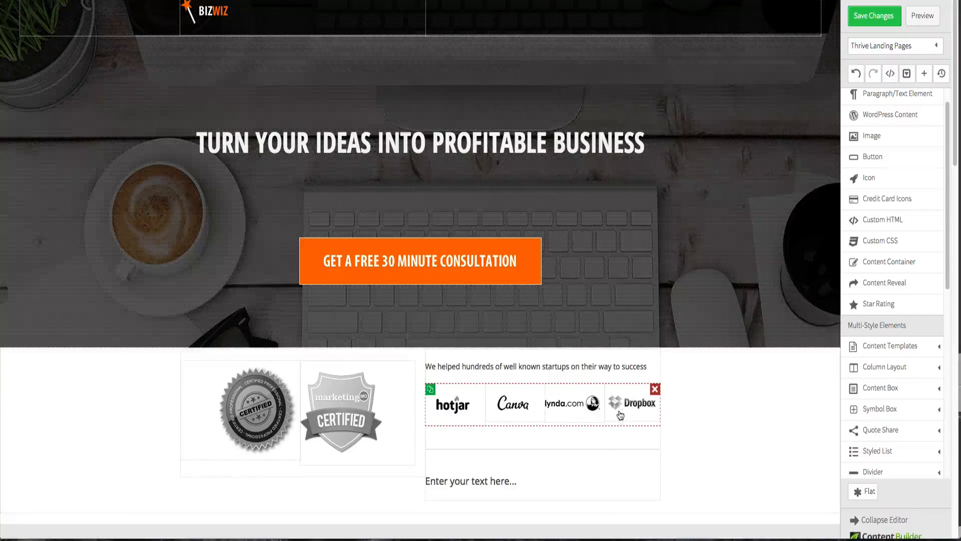
- Set the Canva logo's left margin to 10 px
{"action": "left_click", "coordinate": [586, 411]}
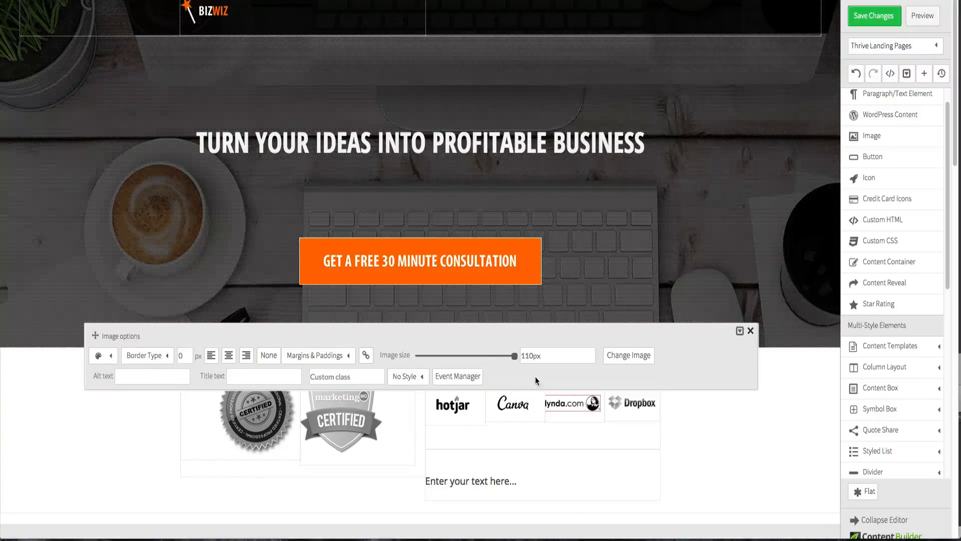
{"action": "left_click", "coordinate": [747, 452]}
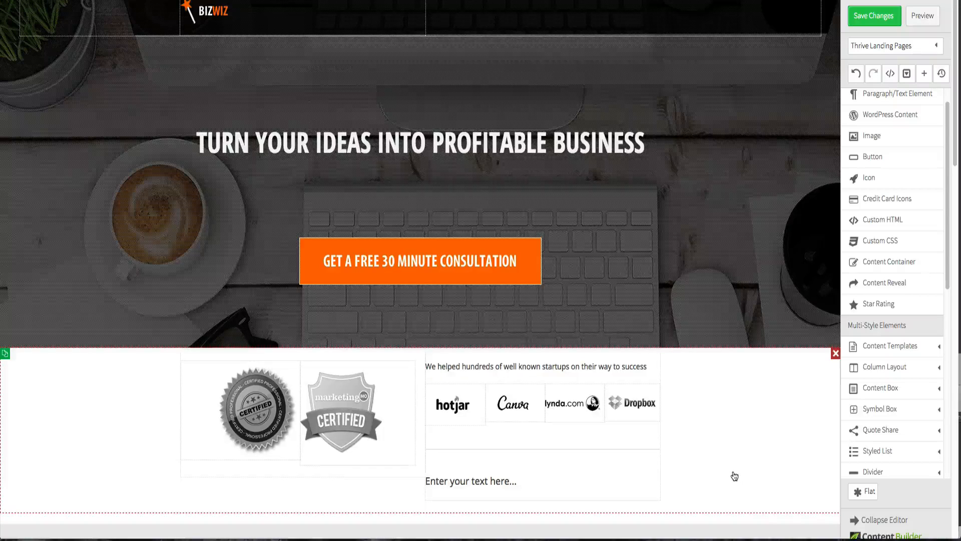
{"action": "left_click", "coordinate": [512, 409]}
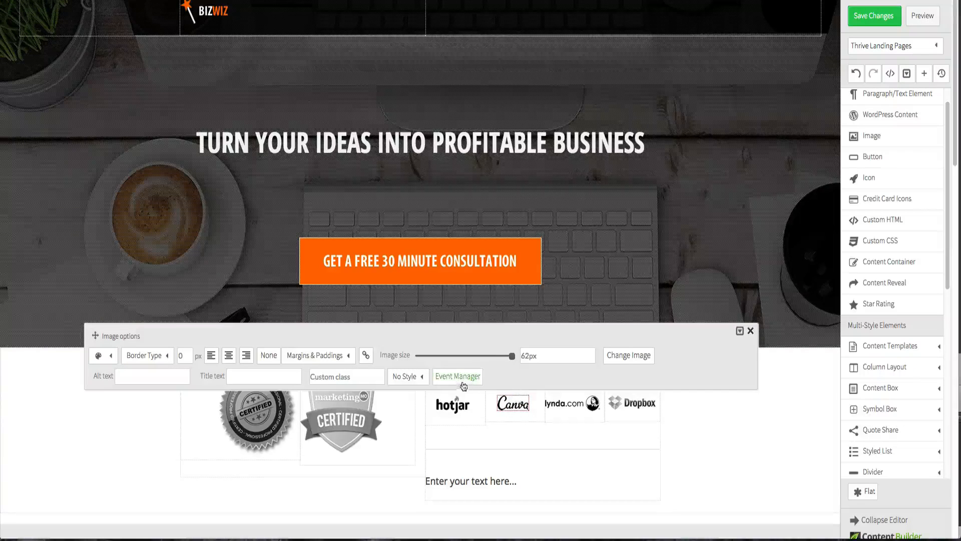
{"action": "left_click_drag", "start_coordinate": [96, 336], "coordinate": [95, 152]}
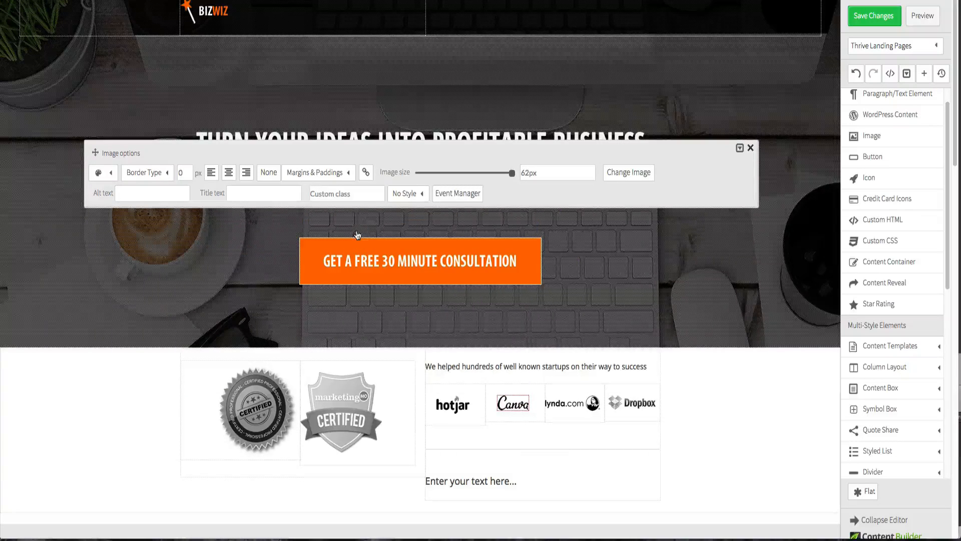
{"action": "left_click", "coordinate": [337, 173]}
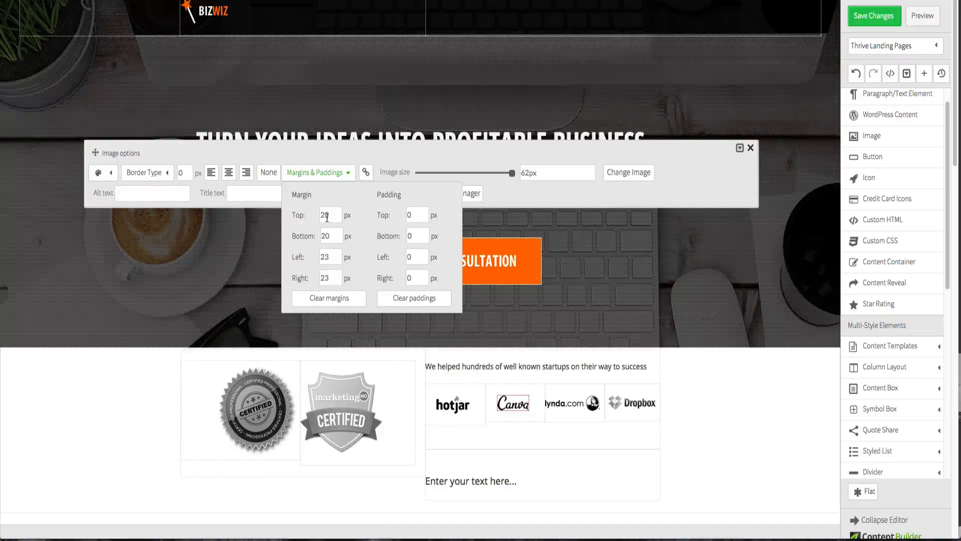
{"action": "double_click", "coordinate": [329, 257]}
{"action": "type", "text": "0"}
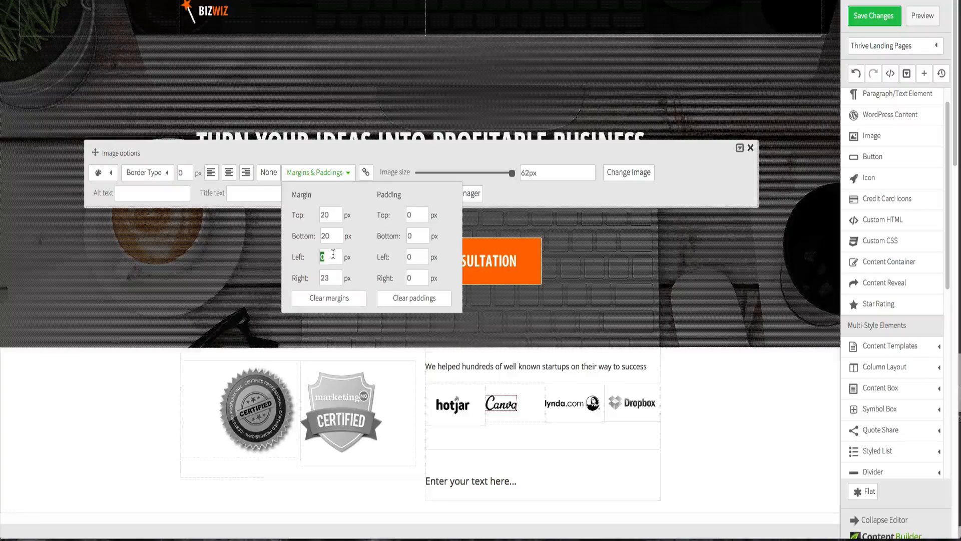
{"action": "left_click", "coordinate": [748, 428]}
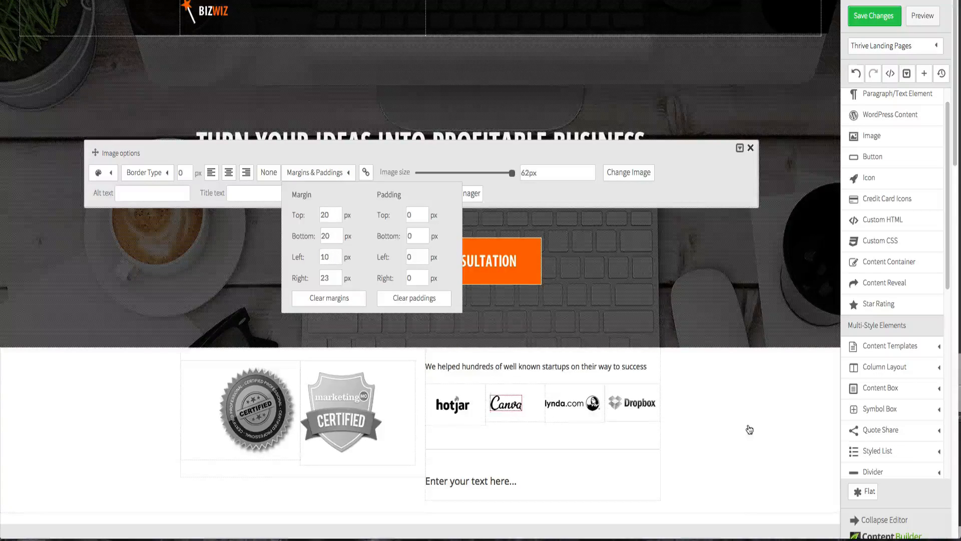
- Set the lynda.com logo's left margin to -20 px
{"action": "left_click", "coordinate": [562, 409]}
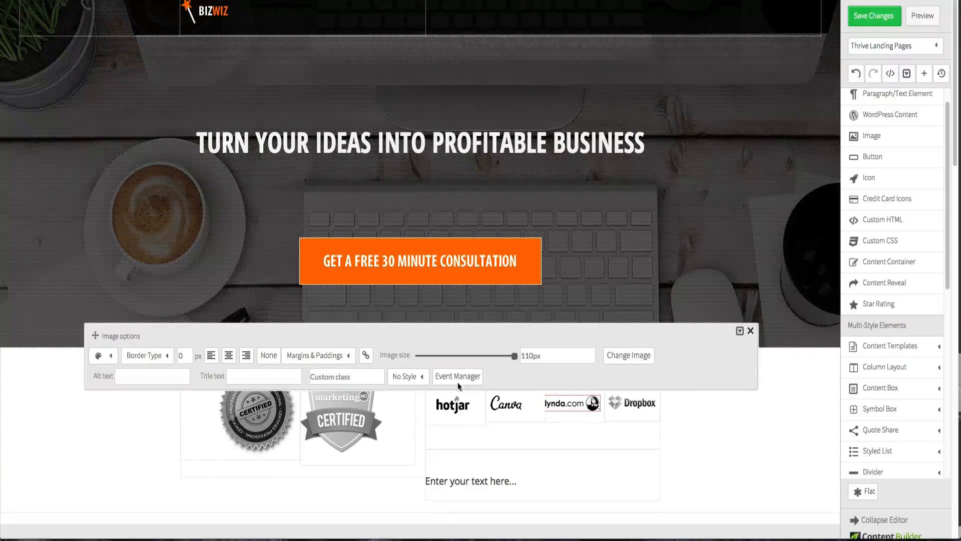
{"action": "left_click", "coordinate": [330, 356]}
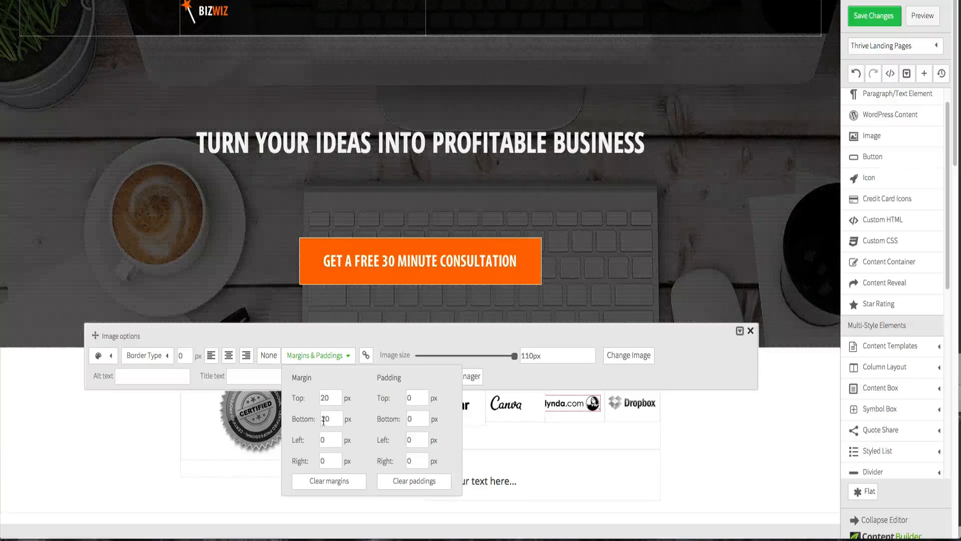
{"action": "double_click", "coordinate": [333, 441]}
{"action": "type", "text": "-20"}
{"action": "left_click", "coordinate": [333, 420]}
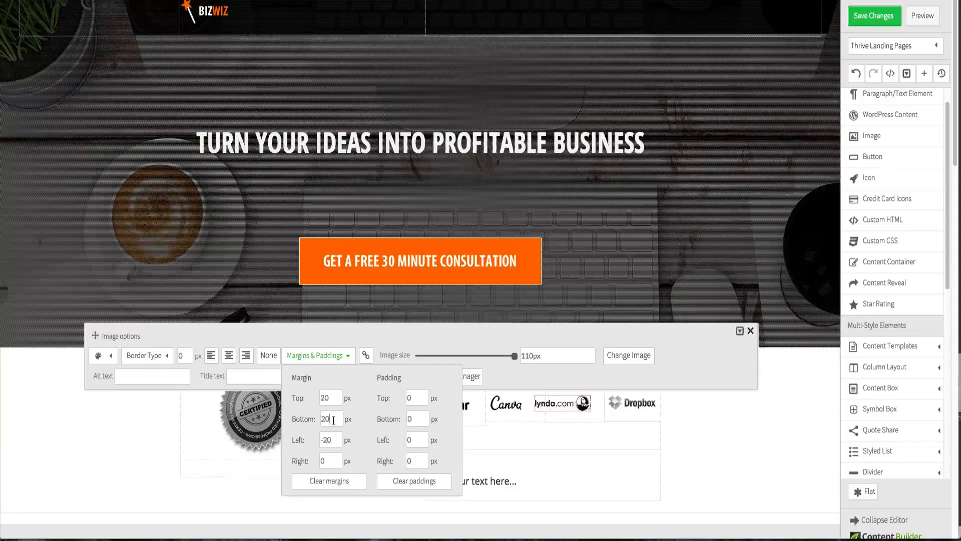
{"action": "left_click", "coordinate": [698, 472]}
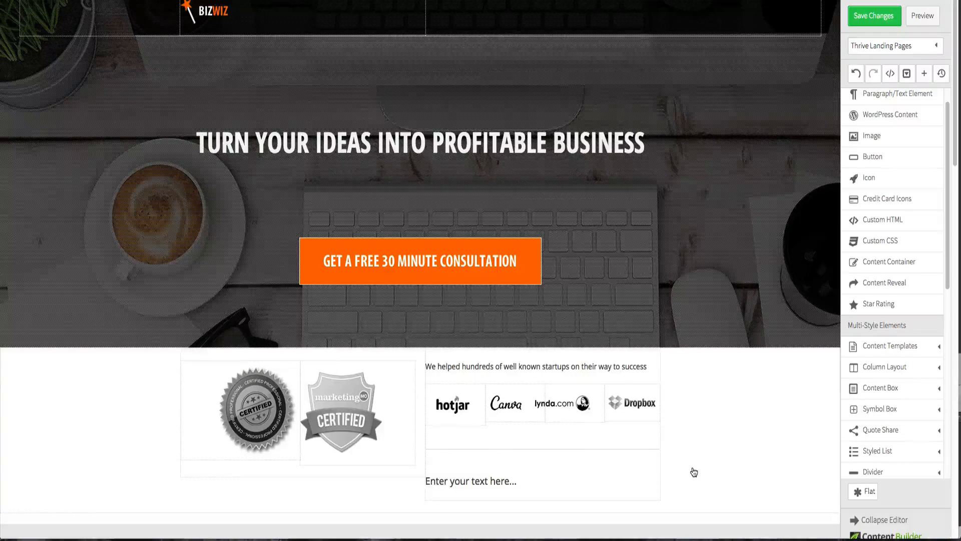
- Save the page changes
{"action": "left_click", "coordinate": [861, 21]}
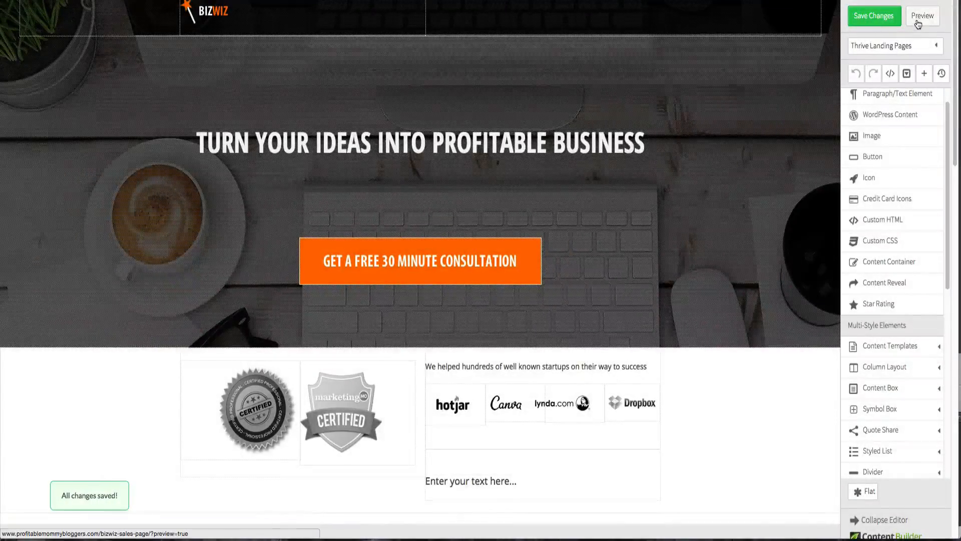
{"action": "left_click", "coordinate": [919, 20]}
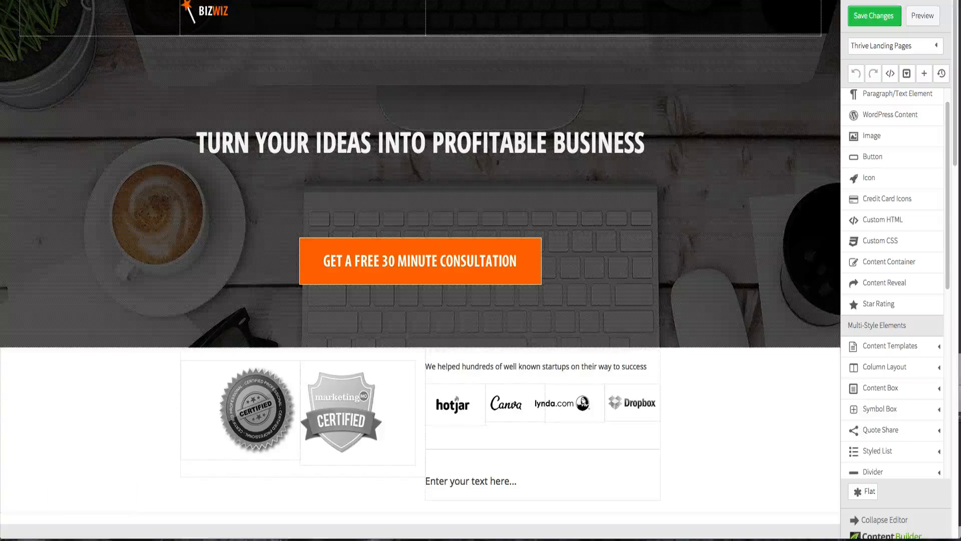
- Try left-aligning the hotjar logo and undo the alignment
{"action": "left_click", "coordinate": [453, 416]}
{"action": "left_click", "coordinate": [210, 361]}
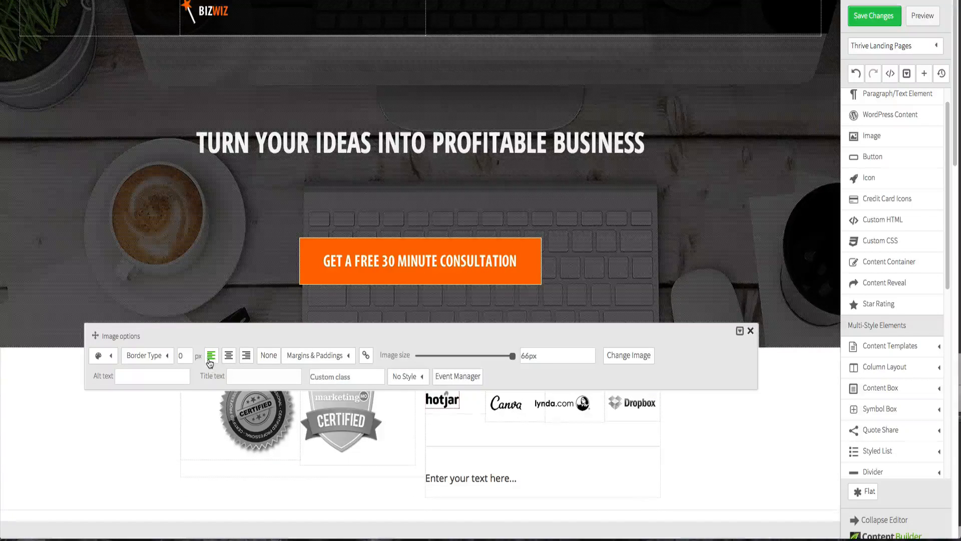
{"action": "left_click", "coordinate": [713, 442]}
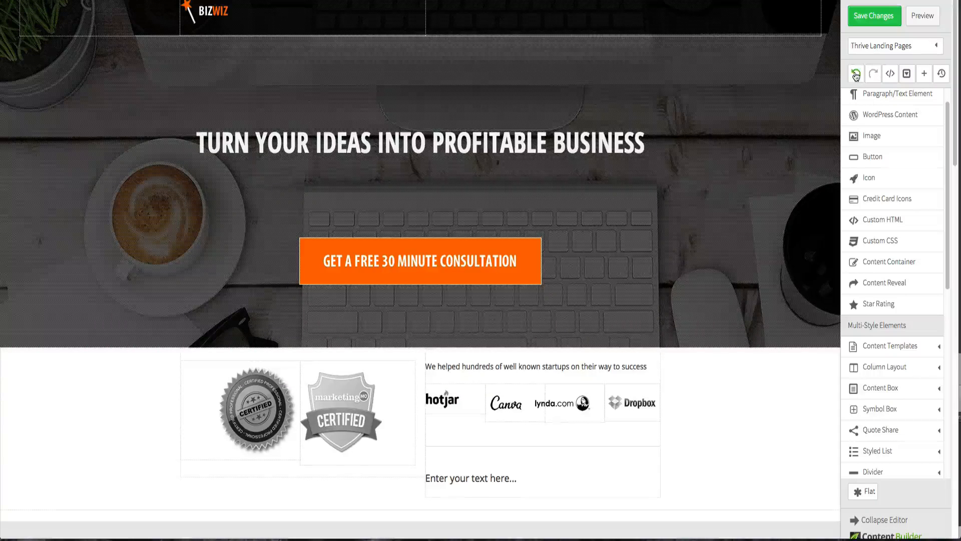
{"action": "left_click", "coordinate": [856, 73]}
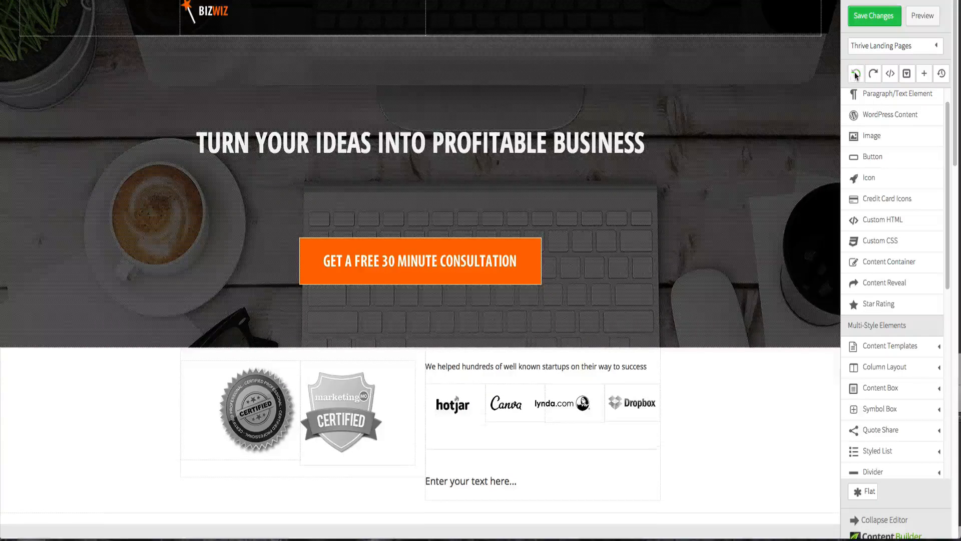
- Set the hotjar logo's left margin to 0 px
{"action": "left_click", "coordinate": [457, 416]}
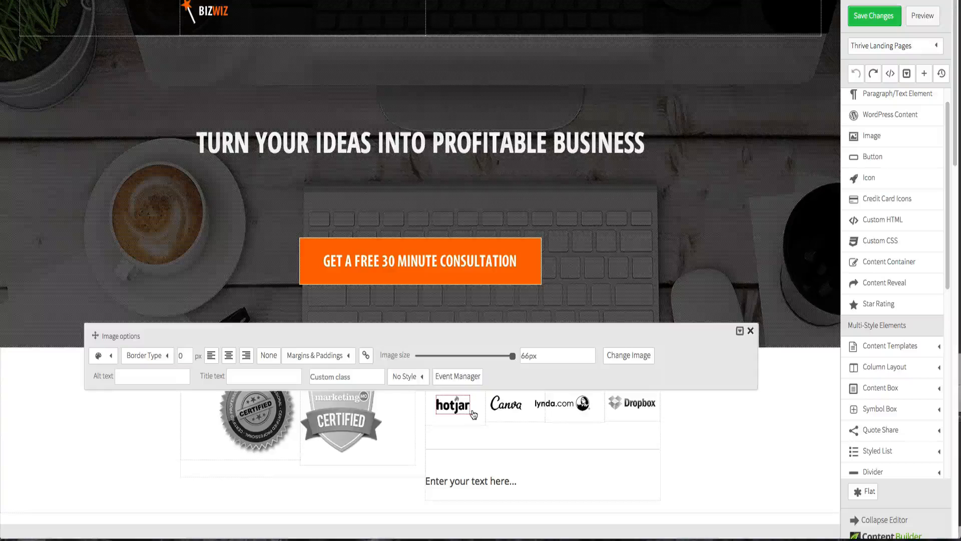
{"action": "left_click", "coordinate": [289, 357]}
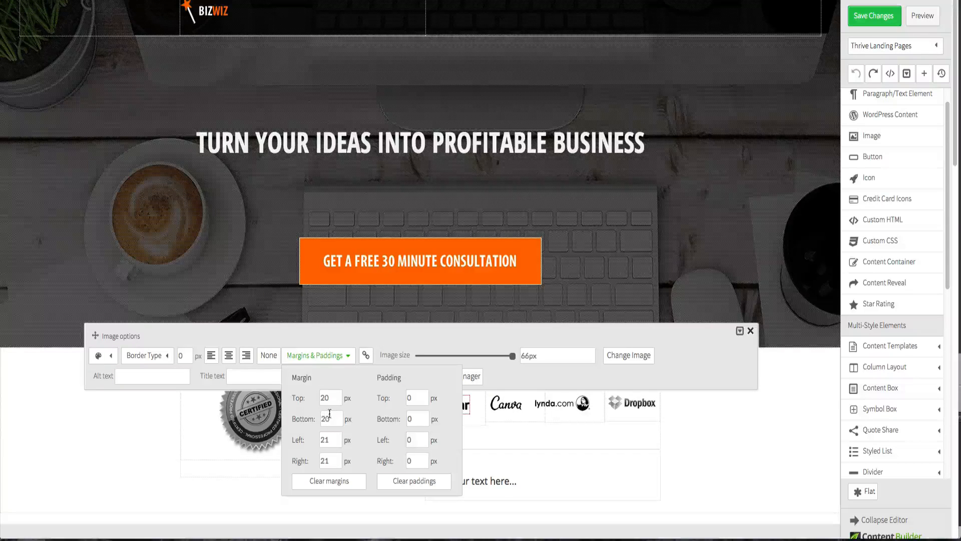
{"action": "double_click", "coordinate": [331, 440]}
{"action": "type", "text": "0"}
{"action": "left_click", "coordinate": [332, 459]}
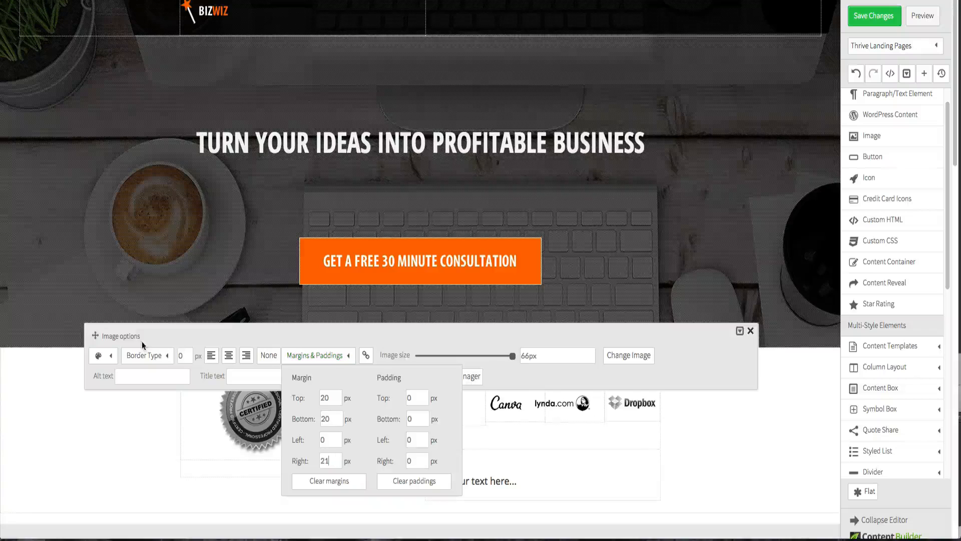
{"action": "left_click_drag", "start_coordinate": [95, 336], "coordinate": [94, 187]}
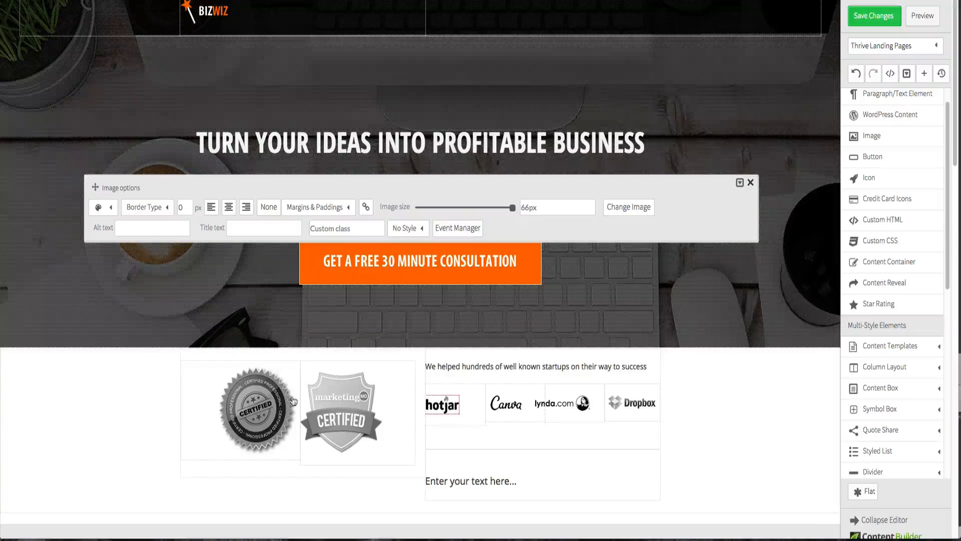
{"action": "left_click", "coordinate": [741, 423]}
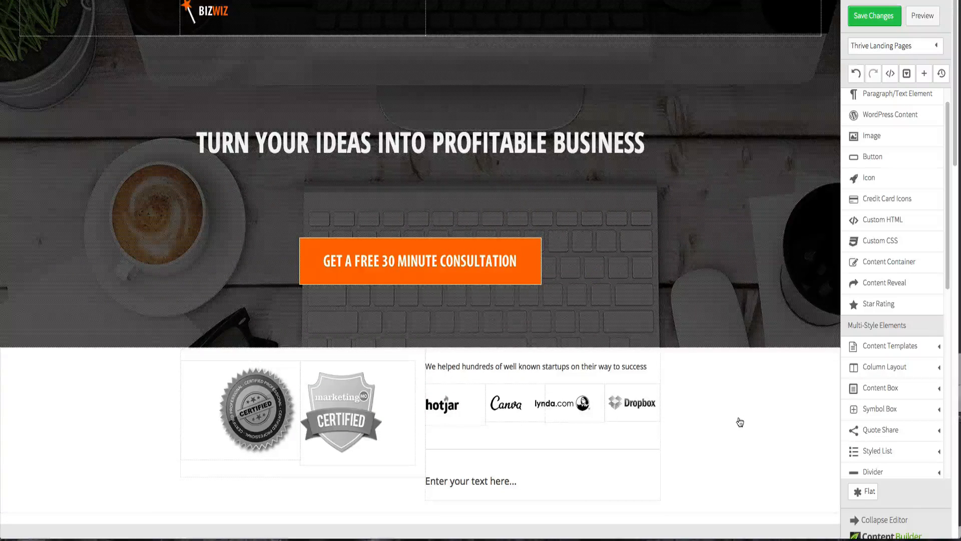
- Set the Canva logo's left margin to -10 px
{"action": "left_click", "coordinate": [506, 403]}
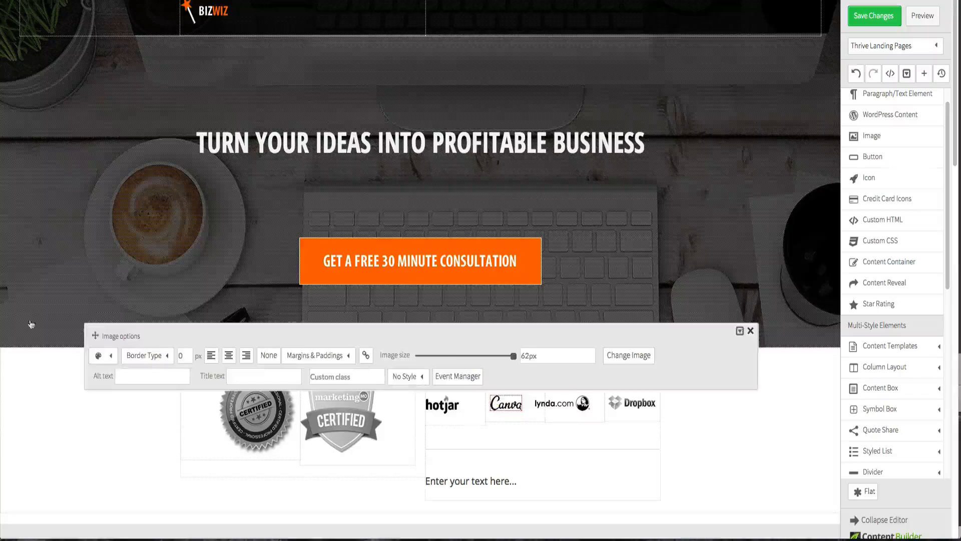
{"action": "left_click_drag", "start_coordinate": [95, 335], "coordinate": [95, 212]}
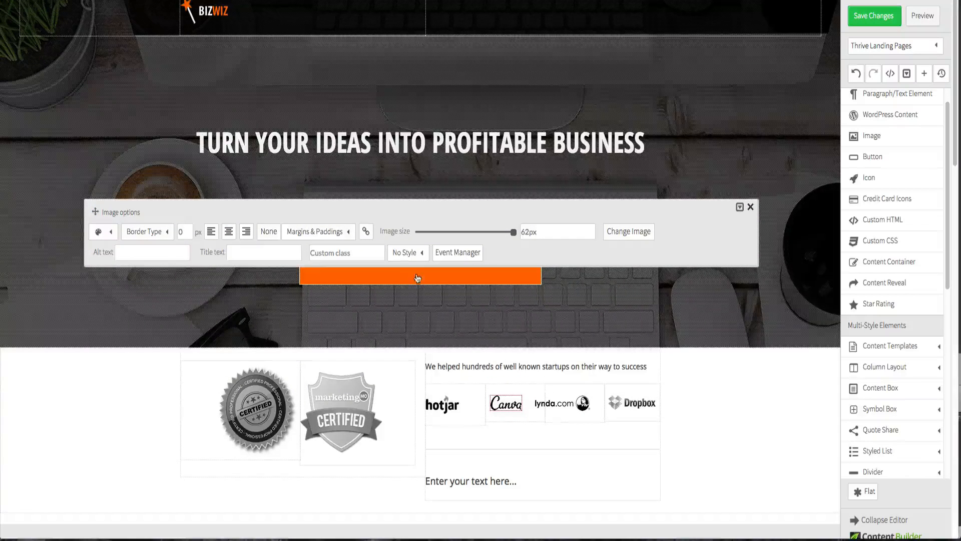
{"action": "left_click", "coordinate": [345, 233]}
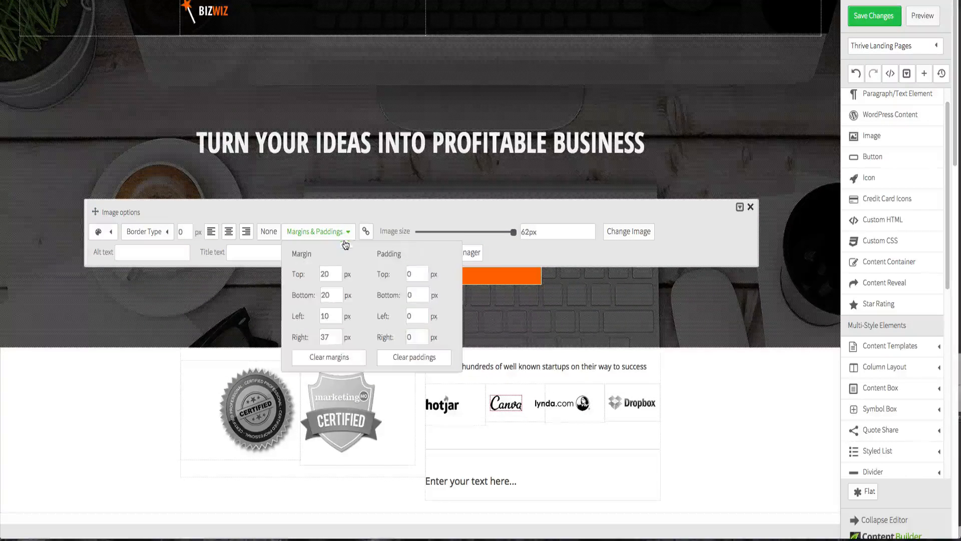
{"action": "double_click", "coordinate": [325, 316]}
{"action": "type", "text": "0"}
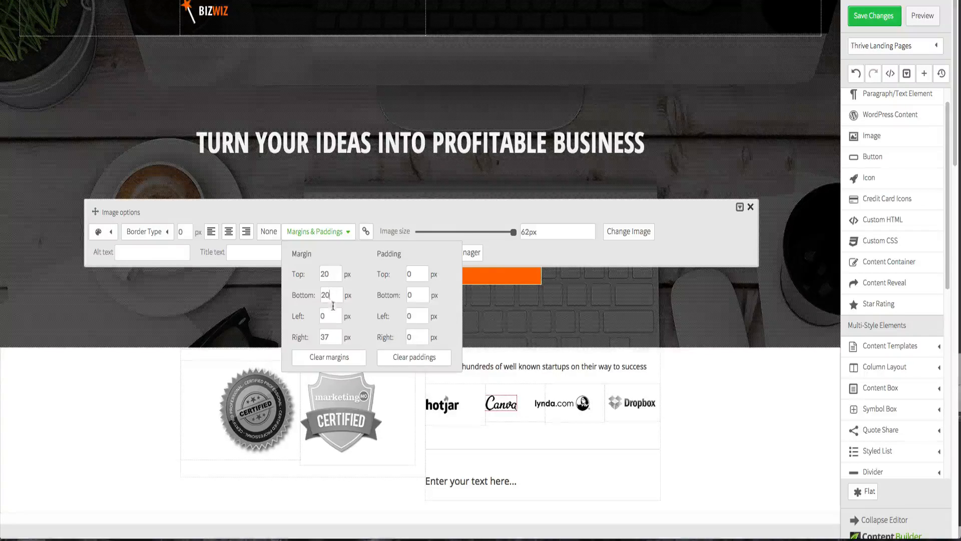
{"action": "double_click", "coordinate": [333, 316]}
{"action": "type", "text": "-10"}
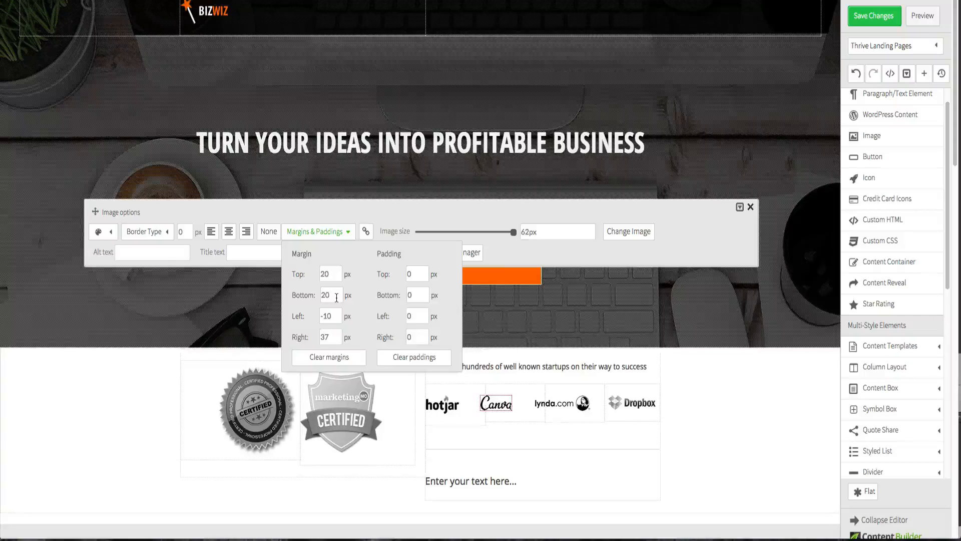
{"action": "left_click", "coordinate": [337, 298]}
{"action": "left_click", "coordinate": [318, 235]}
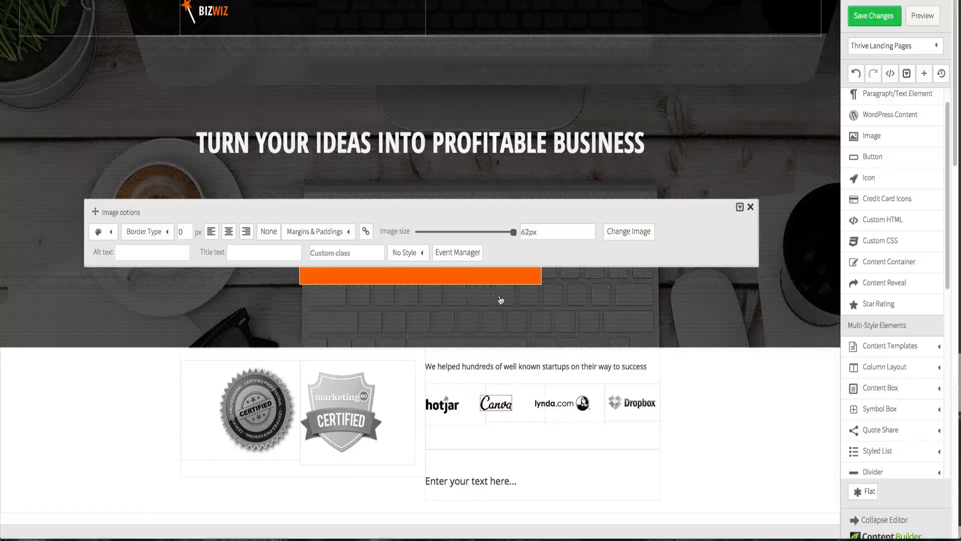
{"action": "left_click", "coordinate": [723, 376]}
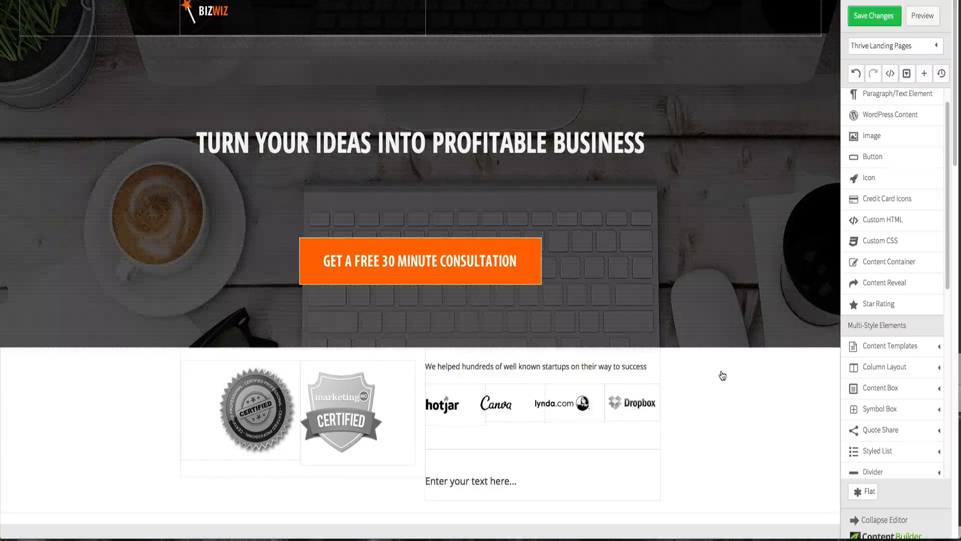
- Set the Canva logo's left margin to -20 px
{"action": "left_click", "coordinate": [498, 409]}
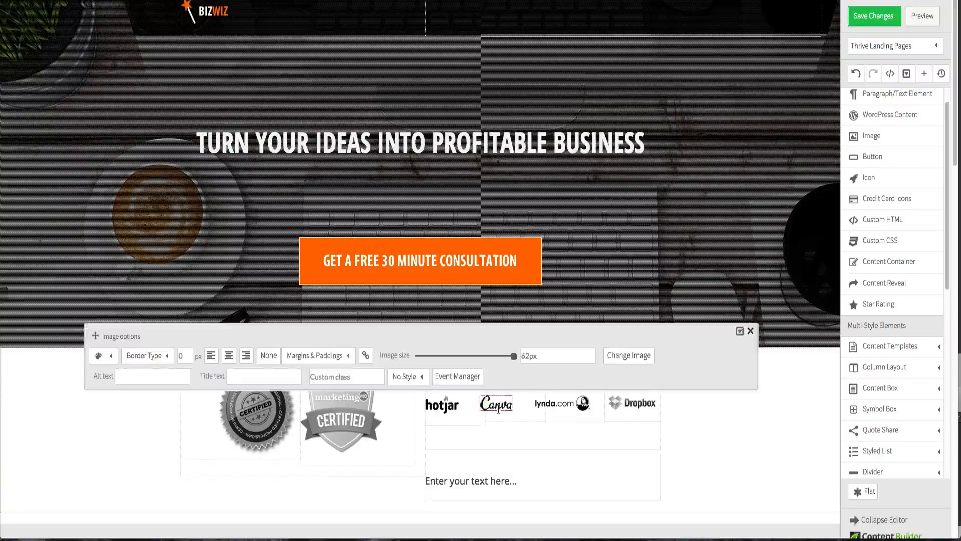
{"action": "left_click", "coordinate": [342, 358]}
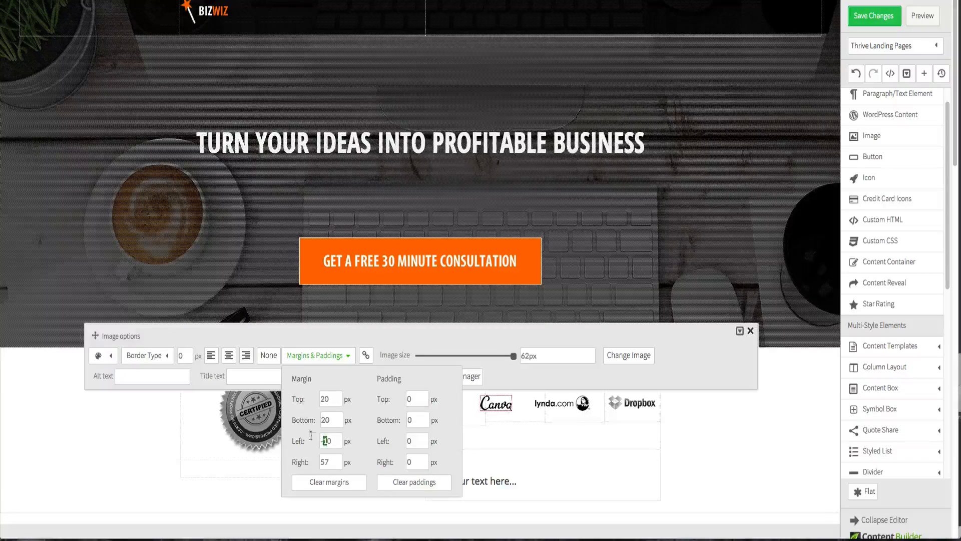
{"action": "type", "text": "2"}
{"action": "key", "text": "shift+Tab"}
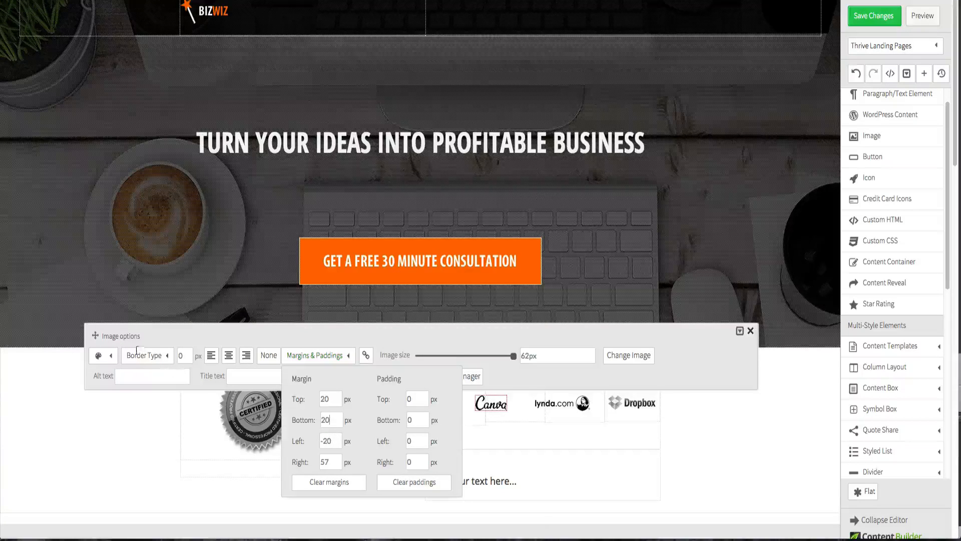
{"action": "left_click_drag", "start_coordinate": [95, 336], "coordinate": [73, 173]}
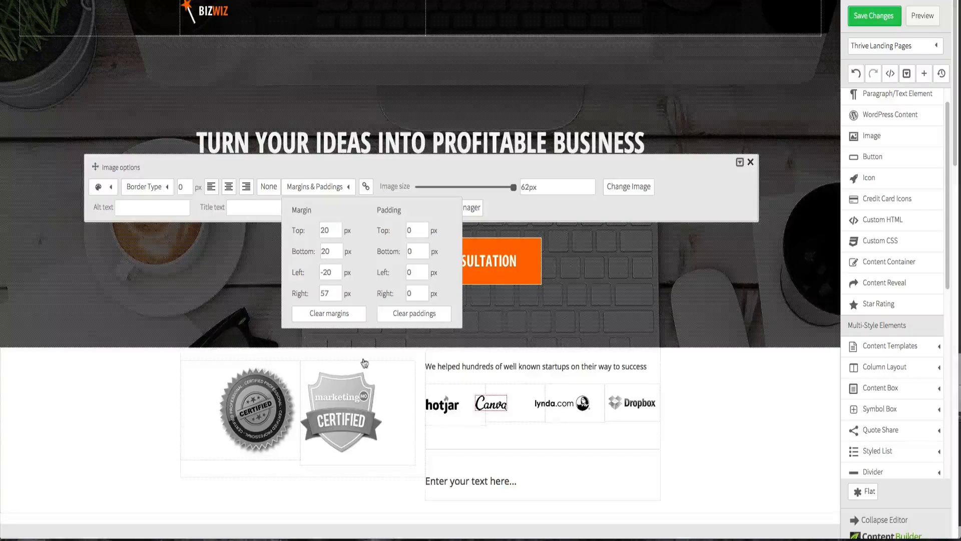
{"action": "left_click", "coordinate": [268, 450]}
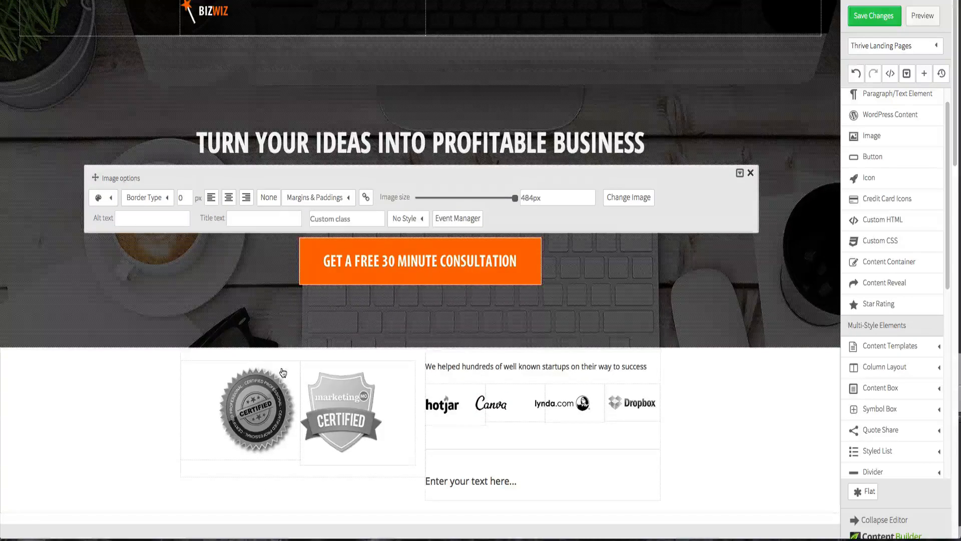
{"action": "left_click", "coordinate": [315, 197]}
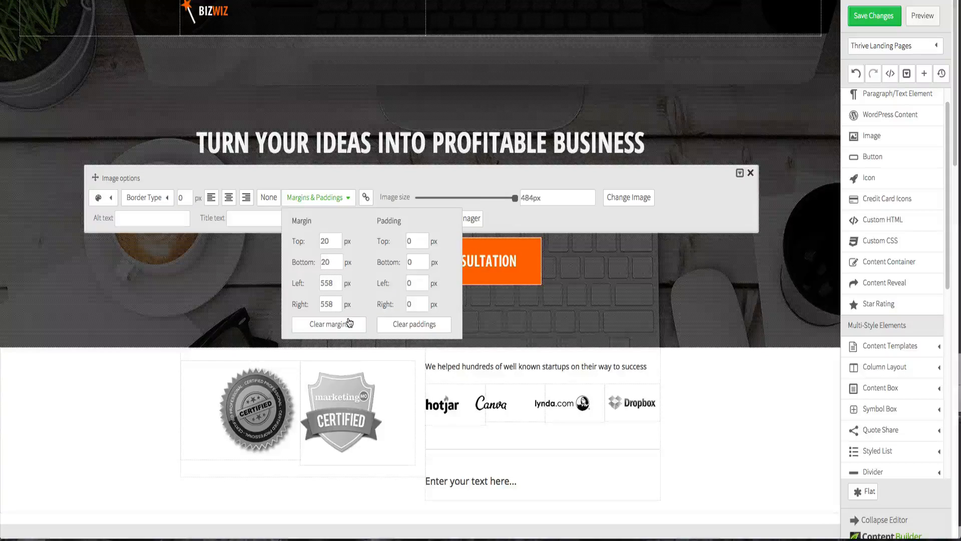
{"action": "left_click", "coordinate": [150, 374]}
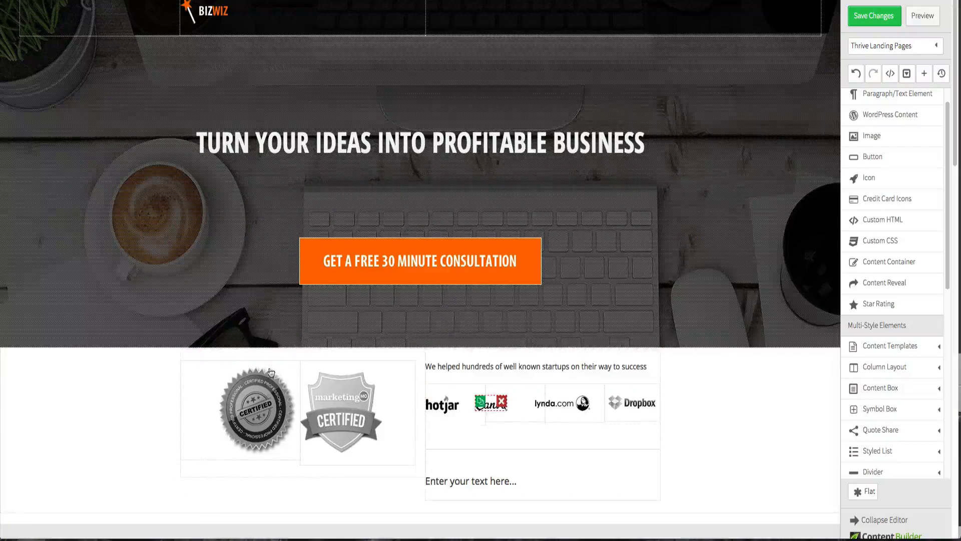
- Set the Canva logo's left margin to -15 px and save the page changes
{"action": "left_click", "coordinate": [491, 403]}
{"action": "left_click", "coordinate": [340, 356]}
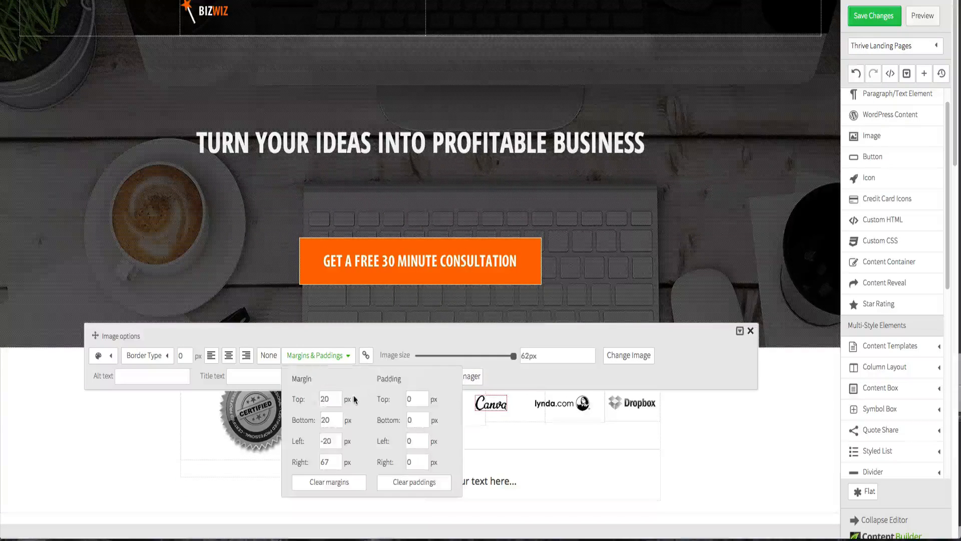
{"action": "left_click_drag", "start_coordinate": [325, 442], "coordinate": [333, 445]}
{"action": "type", "text": "-15"}
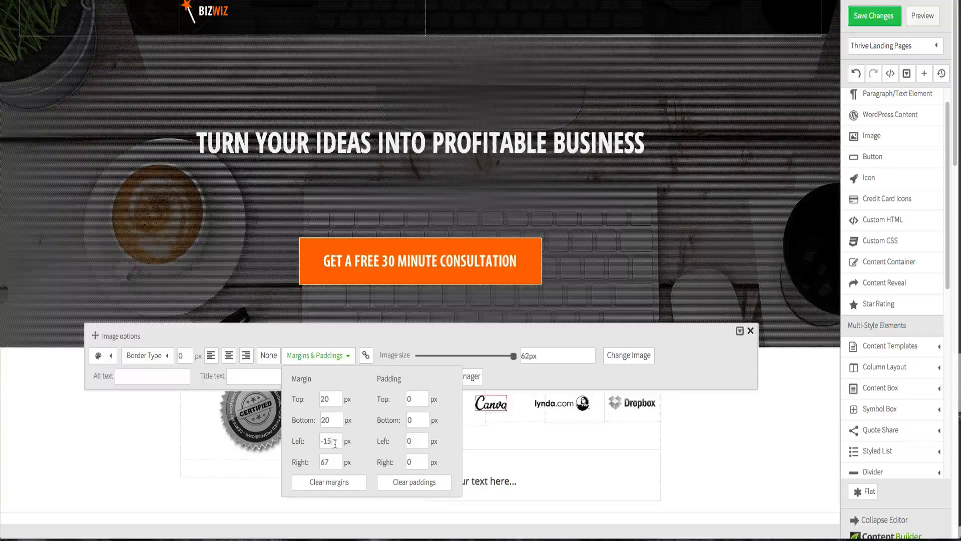
{"action": "left_click", "coordinate": [338, 419]}
{"action": "left_click", "coordinate": [695, 467]}
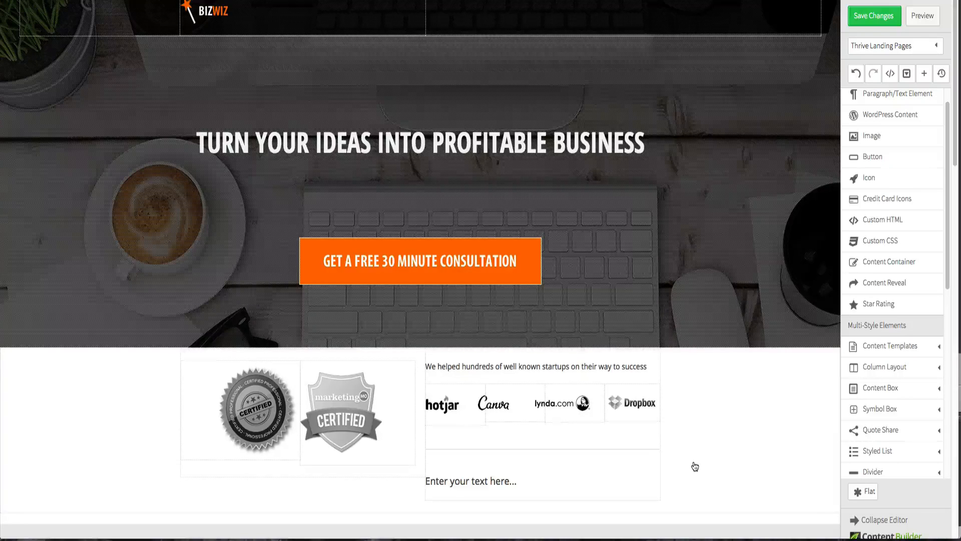
{"action": "left_click", "coordinate": [861, 22]}
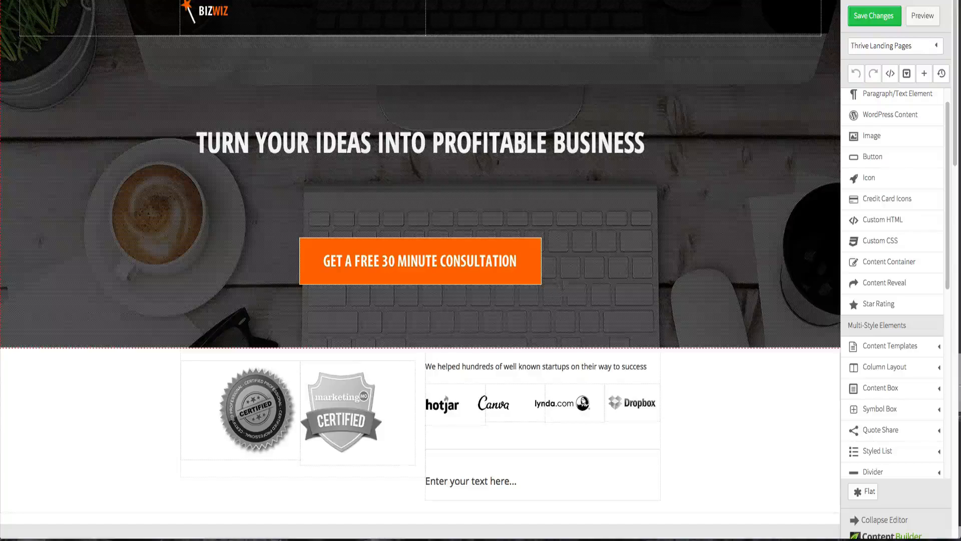
{"action": "left_click", "coordinate": [933, 16]}
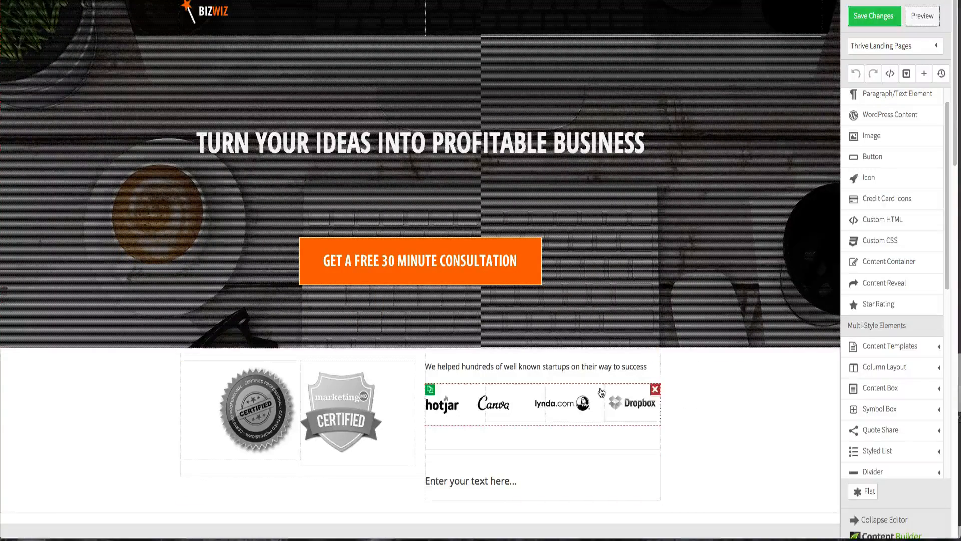
- Set the lynda.com logo's left margin to -30 px
{"action": "left_click", "coordinate": [553, 408]}
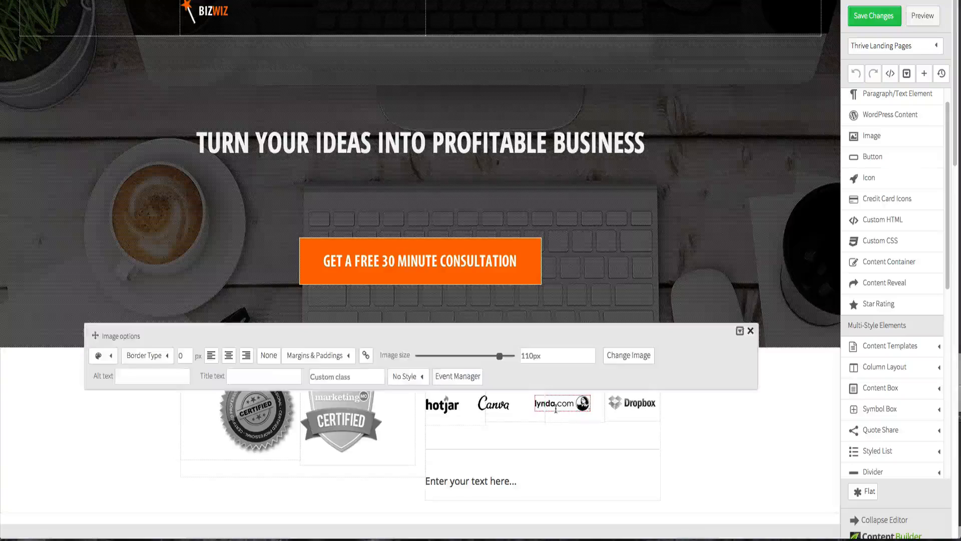
{"action": "left_click", "coordinate": [328, 362]}
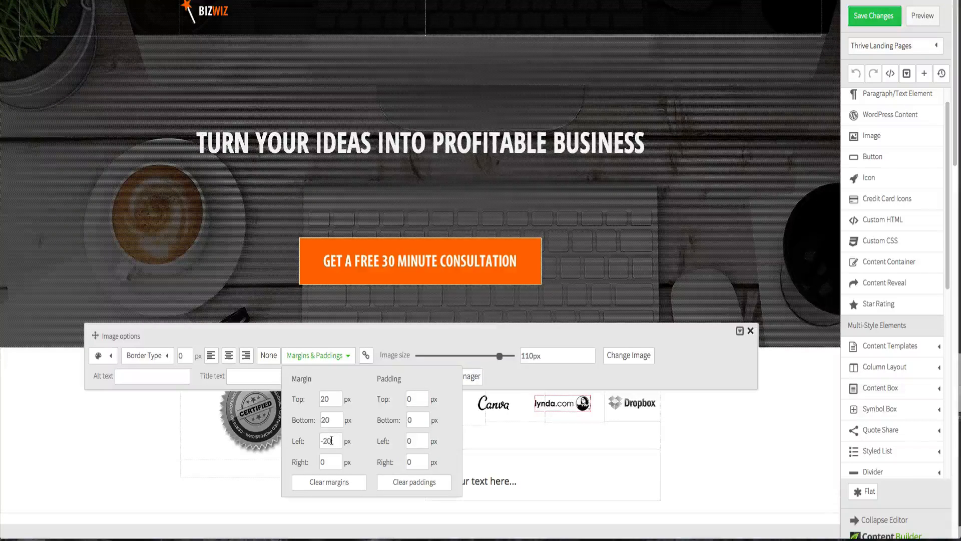
{"action": "type", "text": "3"}
{"action": "left_click", "coordinate": [332, 419]}
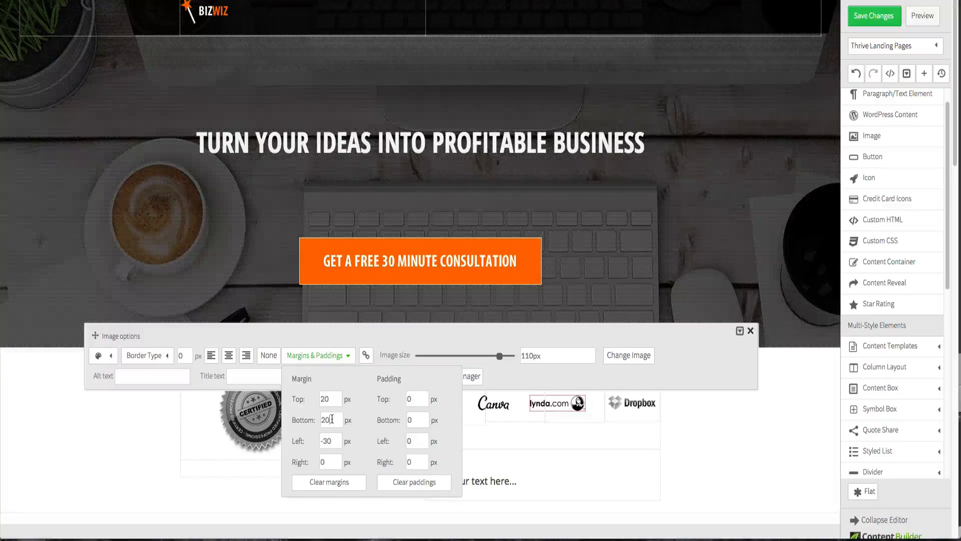
{"action": "left_click", "coordinate": [714, 461]}
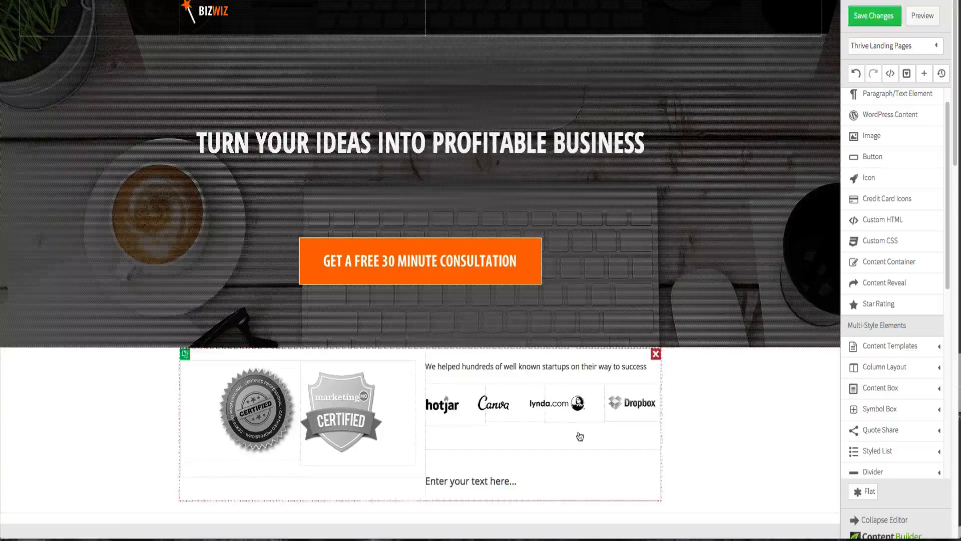
- Set the Canva logo's top margin to 18 px
{"action": "left_click", "coordinate": [495, 411]}
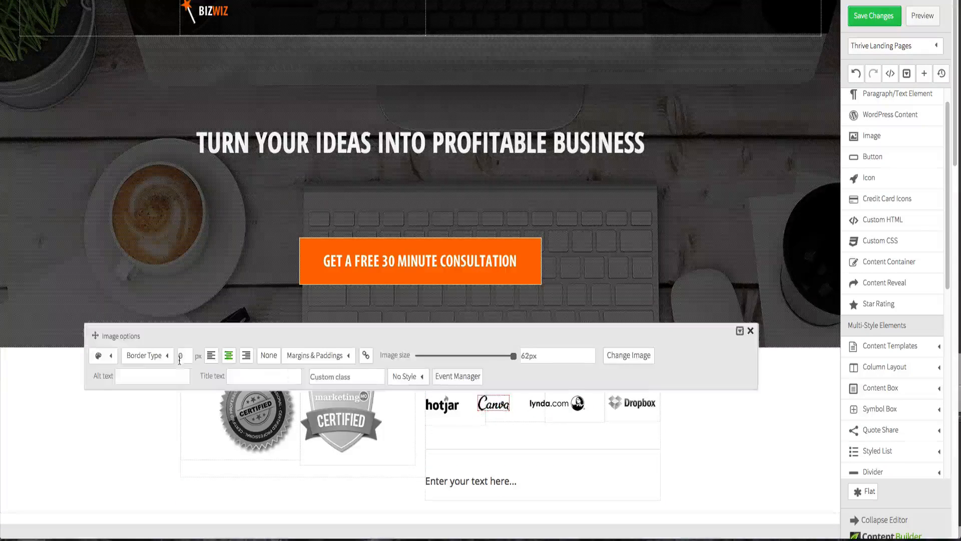
{"action": "mouse_move", "coordinate": [300, 361]}
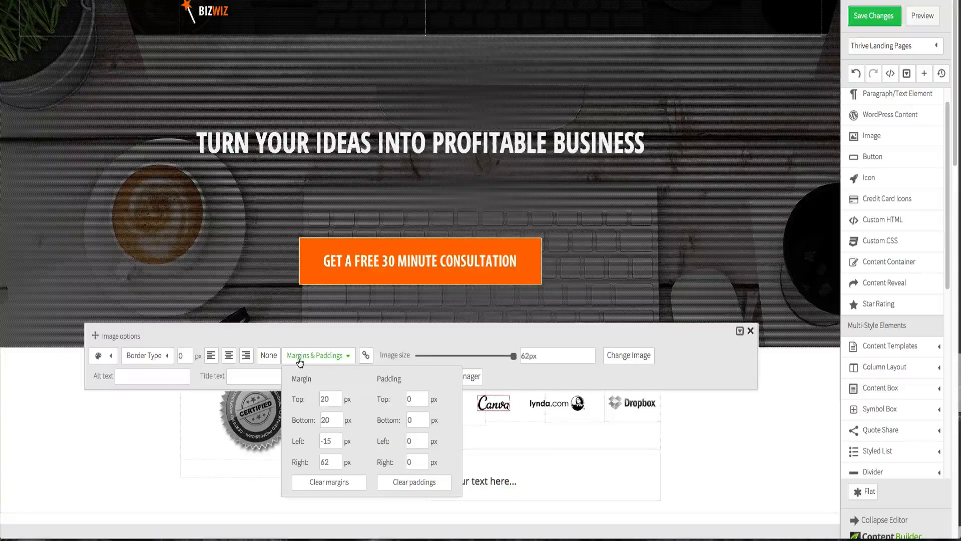
{"action": "double_click", "coordinate": [326, 399]}
{"action": "type", "text": "15"}
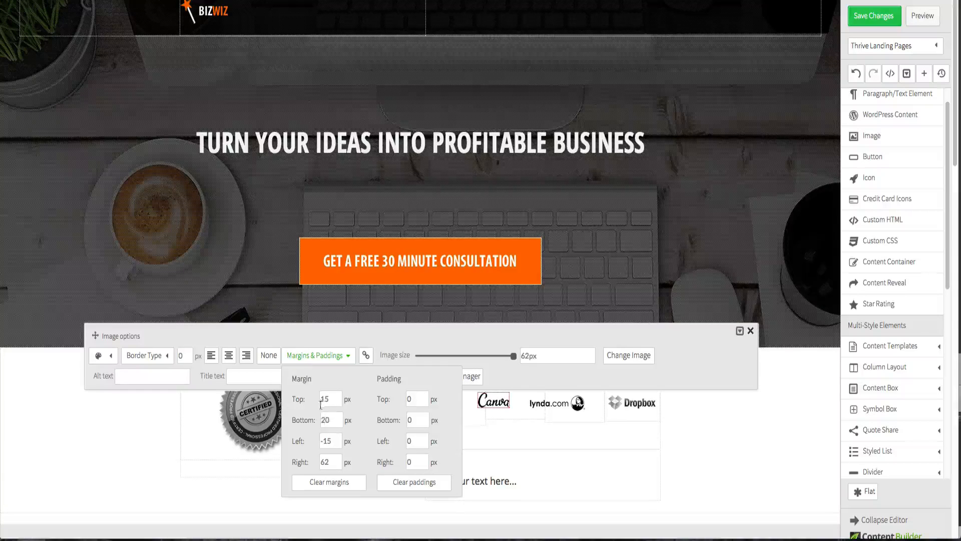
{"action": "double_click", "coordinate": [325, 399]}
{"action": "type", "text": "28"}
{"action": "double_click", "coordinate": [324, 399]}
{"action": "type", "text": "18"}
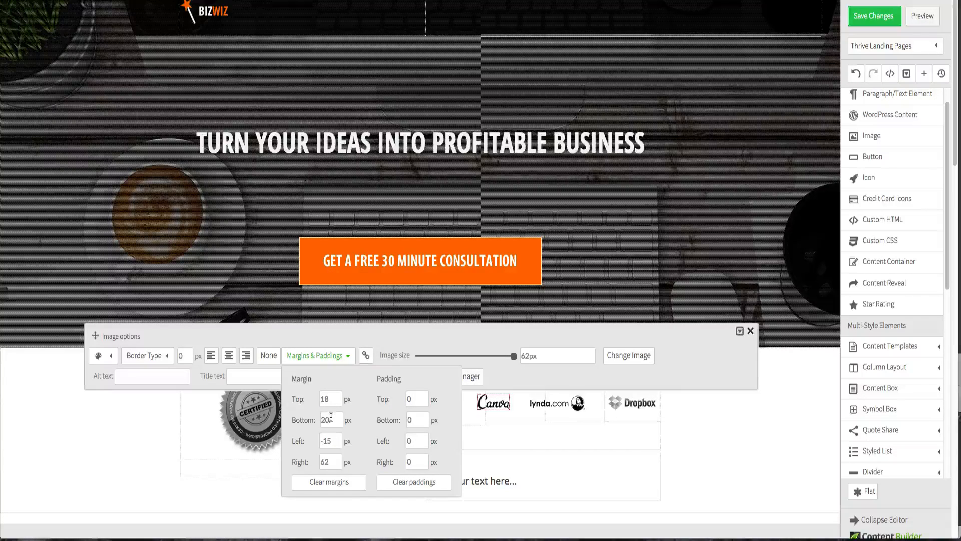
{"action": "left_click", "coordinate": [712, 474]}
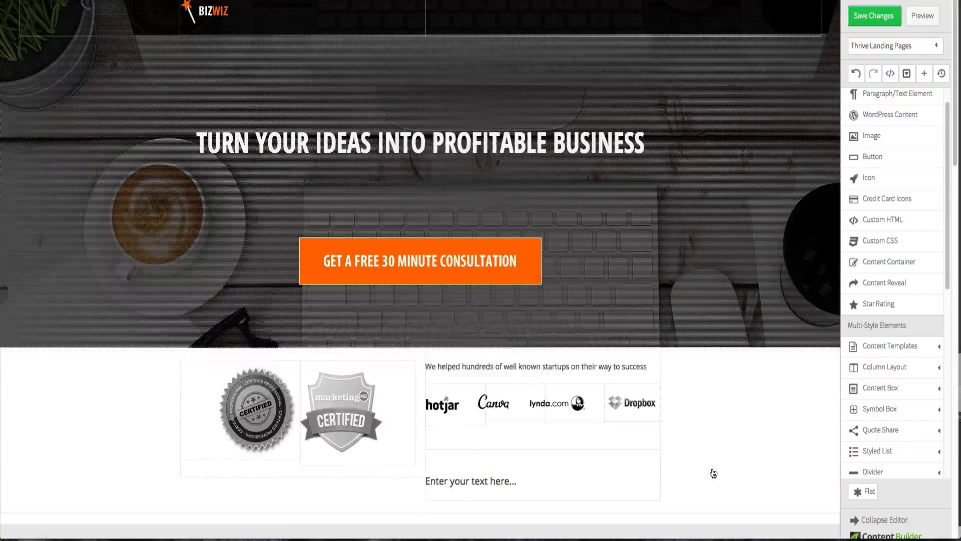
- Set the hotjar logo's top margin to 18 px
{"action": "left_click", "coordinate": [449, 416]}
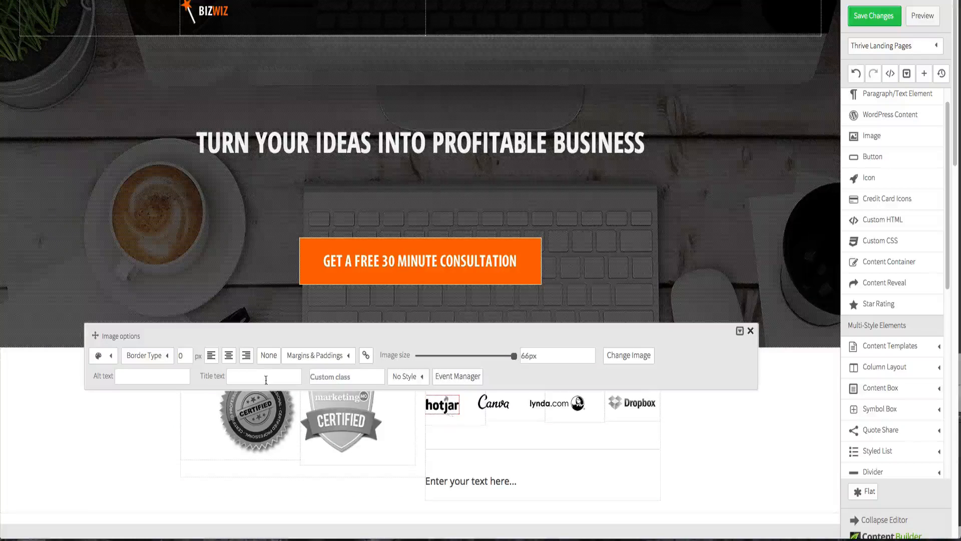
{"action": "left_click", "coordinate": [335, 359]}
{"action": "double_click", "coordinate": [332, 398]}
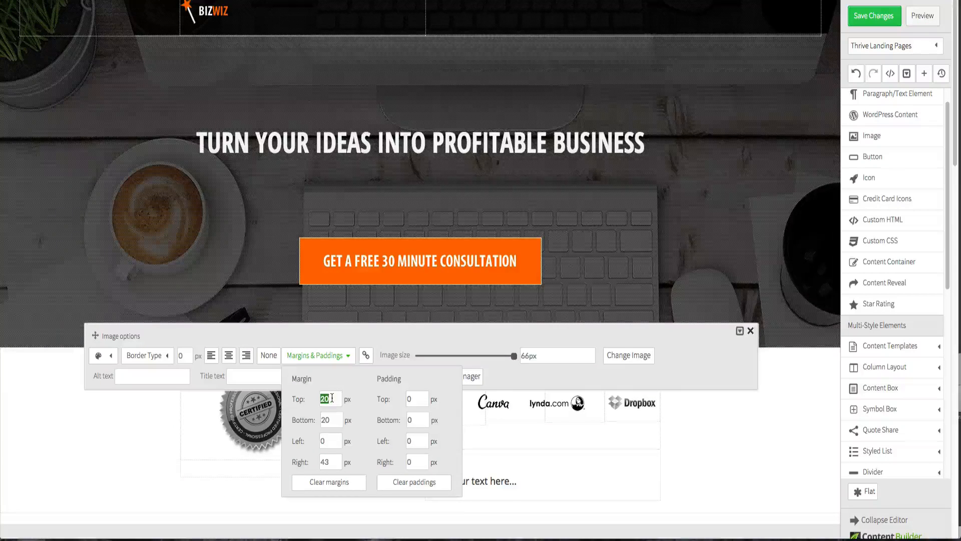
{"action": "type", "text": "18"}
{"action": "left_click", "coordinate": [745, 482]}
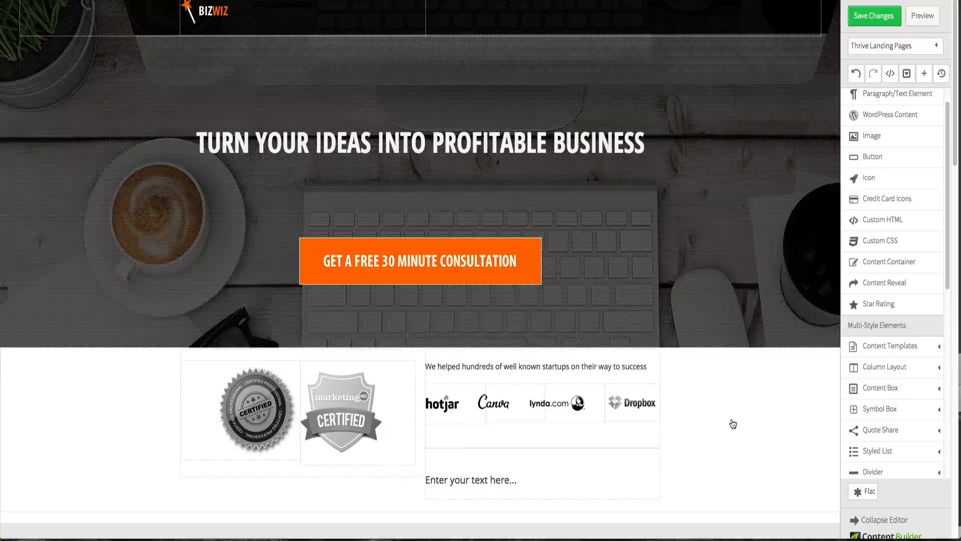
- Save the page changes and open the page preview
{"action": "left_click", "coordinate": [866, 23]}
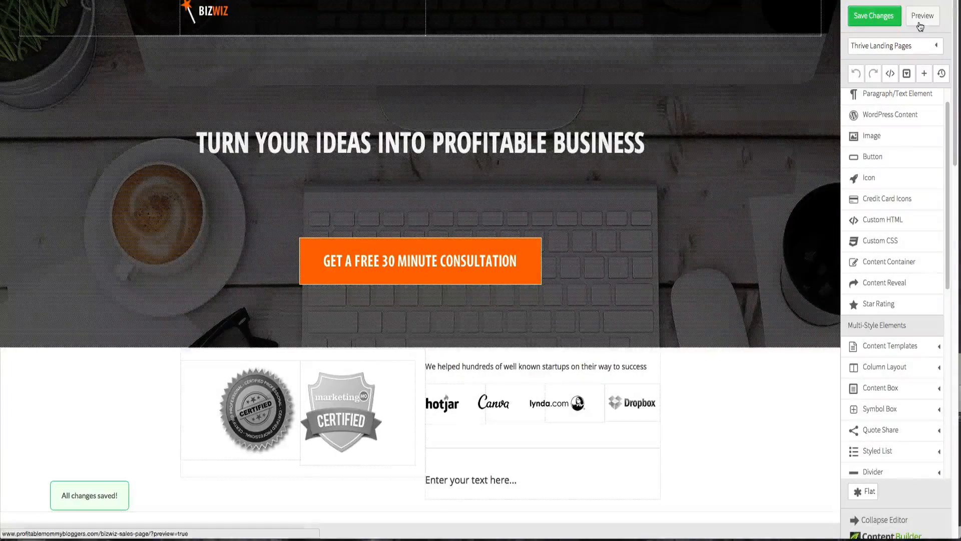
{"action": "left_click", "coordinate": [920, 24]}
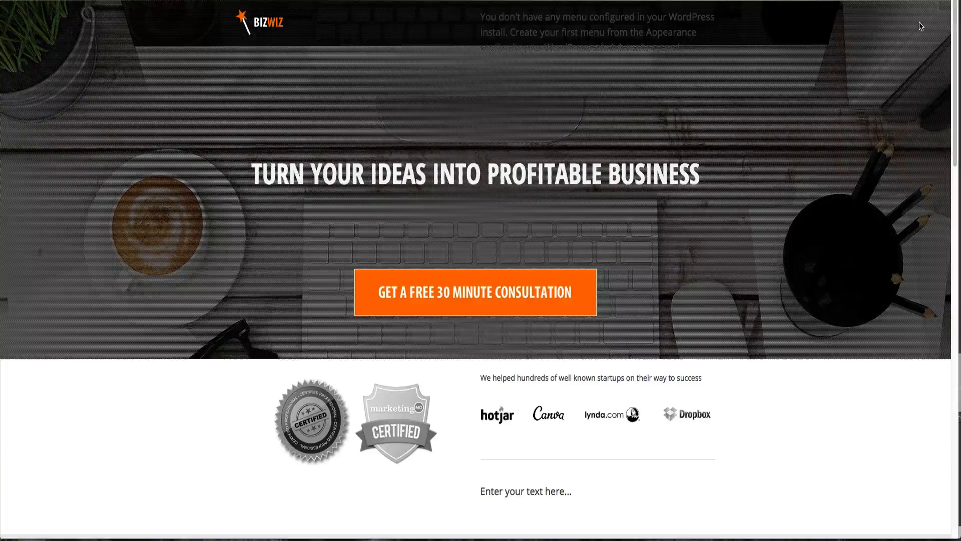
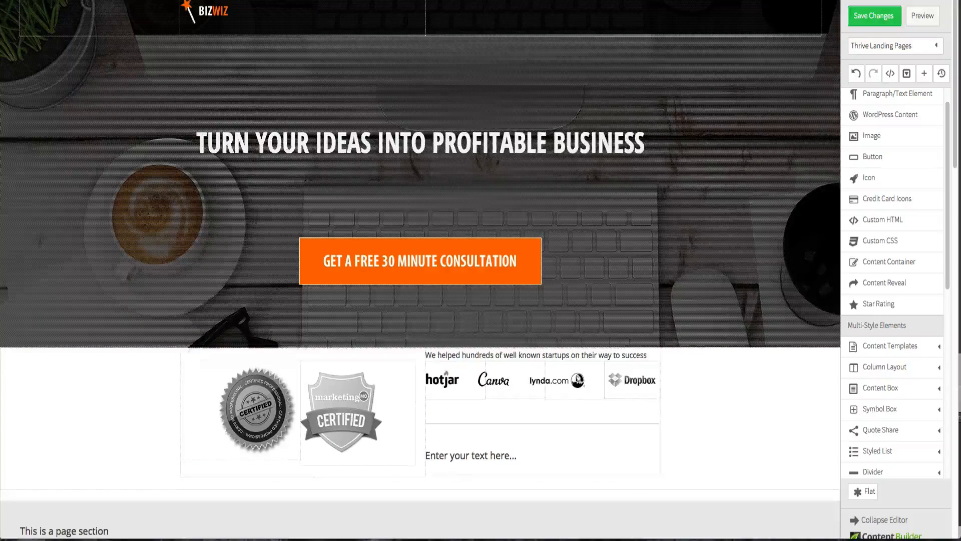
- Save the changes, preview the page and compare it against the reference design
{"action": "left_click", "coordinate": [878, 18]}
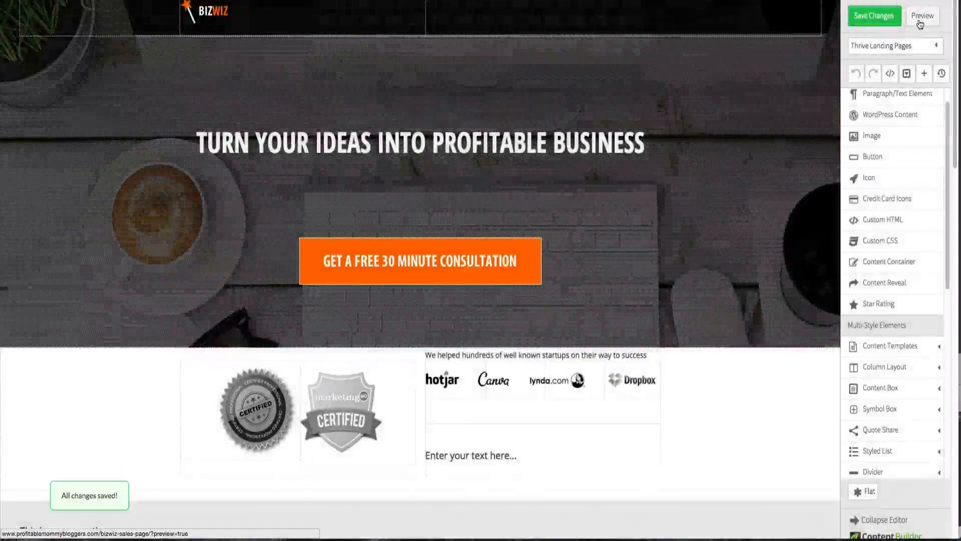
{"action": "left_click", "coordinate": [923, 16]}
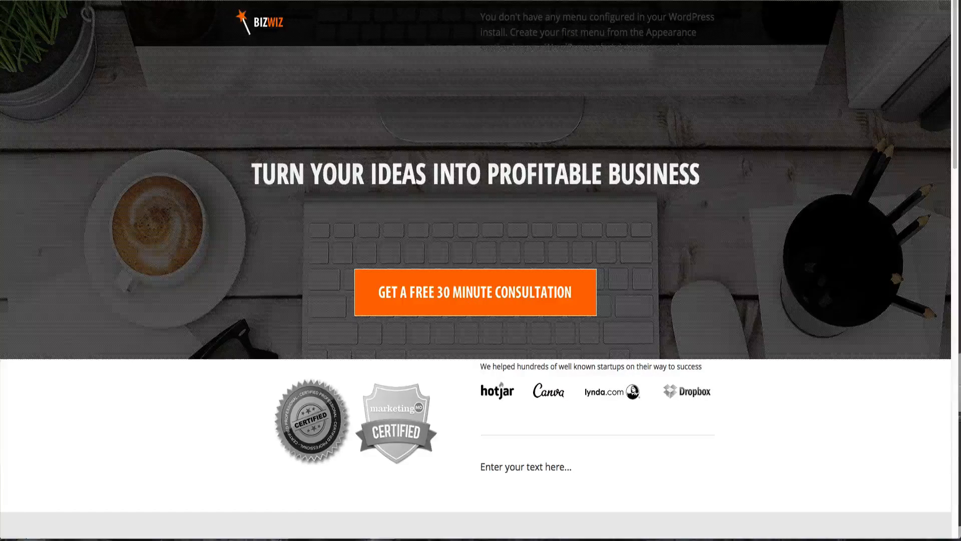
{"action": "key", "text": "ctrl+Tab"}
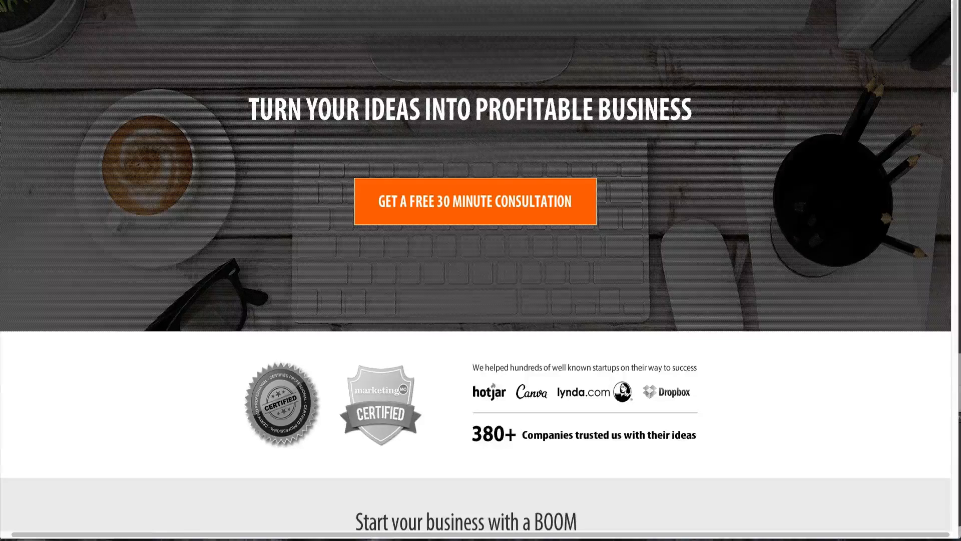
{"action": "key", "text": "ctrl+Tab"}
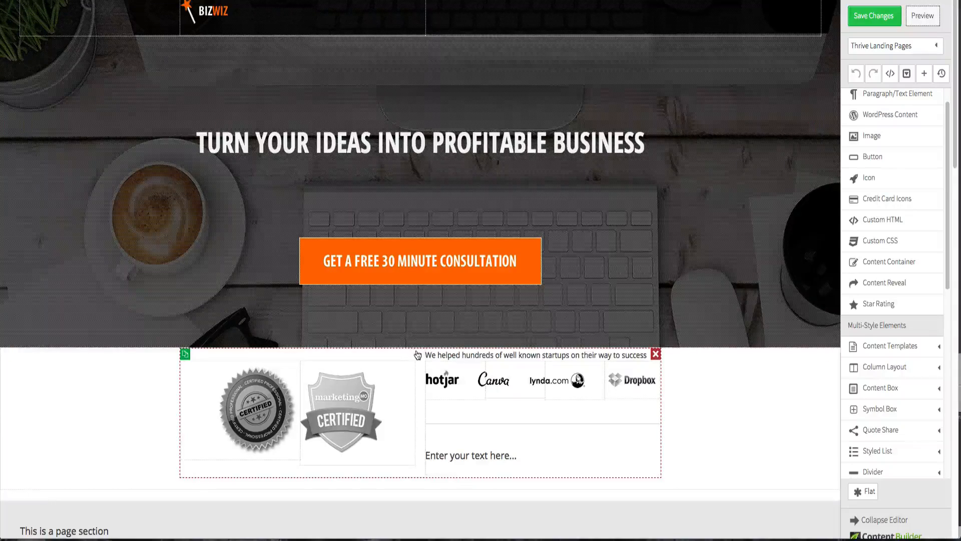
- Set the divider's top and bottom margins to 0 px in the logos section
{"action": "left_click", "coordinate": [466, 423]}
{"action": "left_click", "coordinate": [145, 393]}
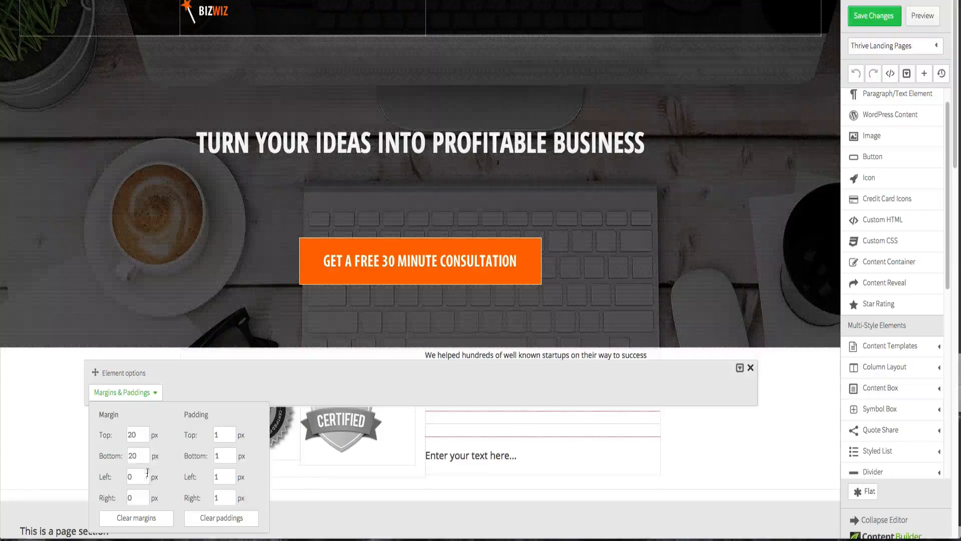
{"action": "left_click", "coordinate": [140, 440]}
{"action": "double_click", "coordinate": [140, 440]}
{"action": "type", "text": "0"}
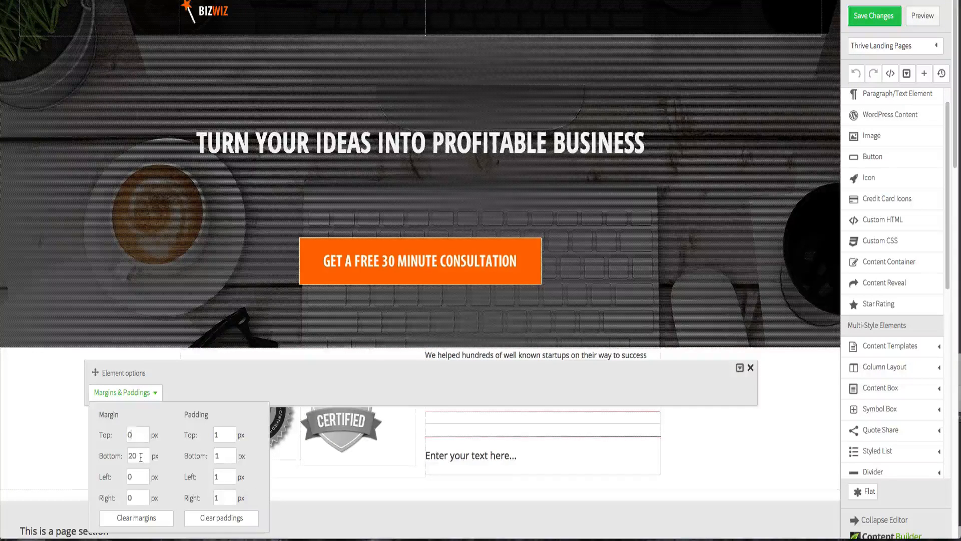
{"action": "double_click", "coordinate": [141, 456]}
{"action": "type", "text": "0"}
{"action": "left_click", "coordinate": [723, 469]}
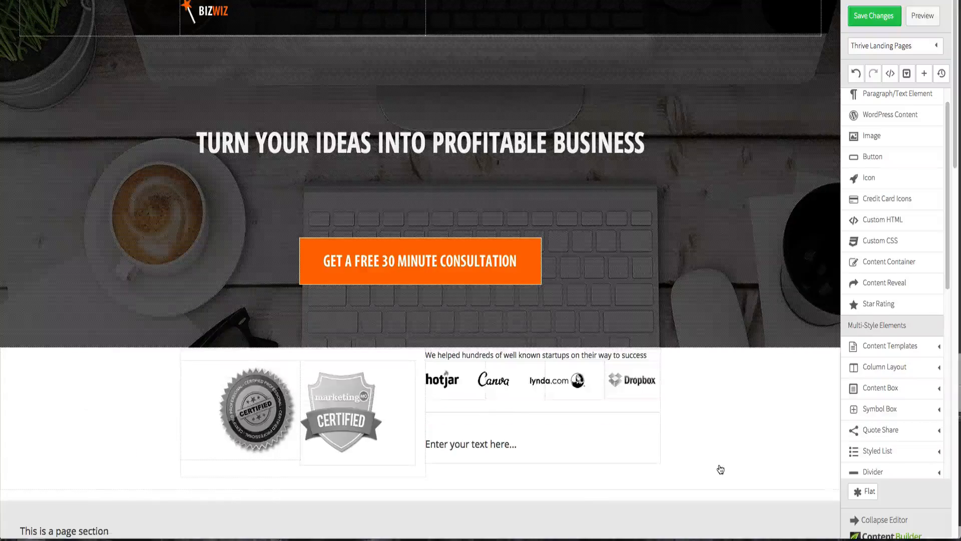
- Switch to the reference design file and copy the companies-trusted text beneath the logos
{"action": "key", "text": "ctrl+Up"}
{"action": "left_click", "coordinate": [44, 174]}
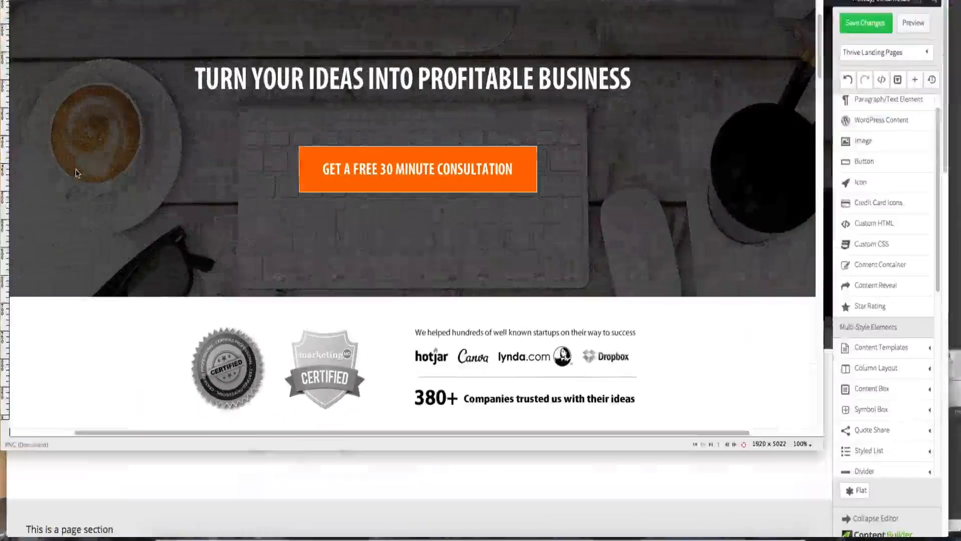
{"action": "double_click", "coordinate": [540, 404]}
{"action": "triple_click", "coordinate": [541, 405]}
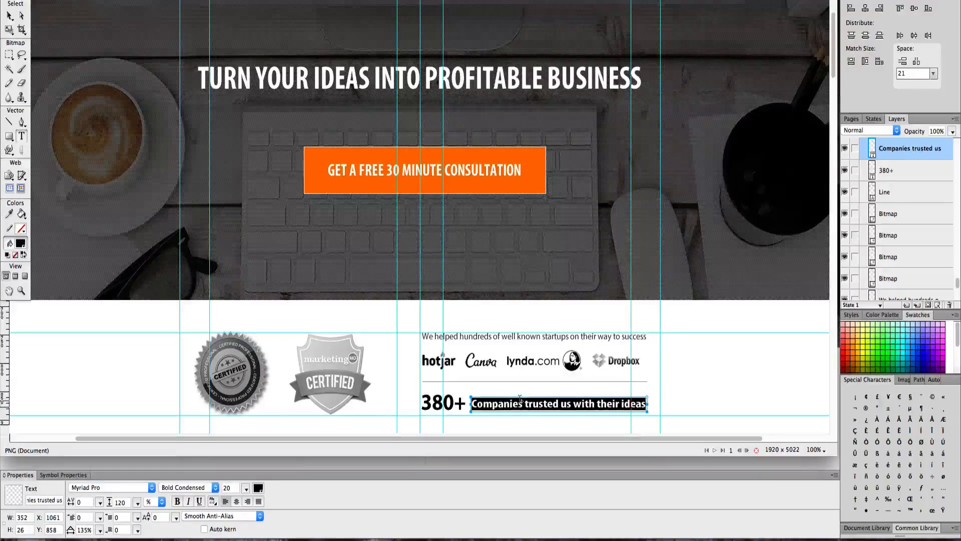
{"action": "key", "text": "ctrl+Up"}
- Replace the placeholder text with "380+ Companies trusted us with their ideas"
{"action": "left_click", "coordinate": [575, 387]}
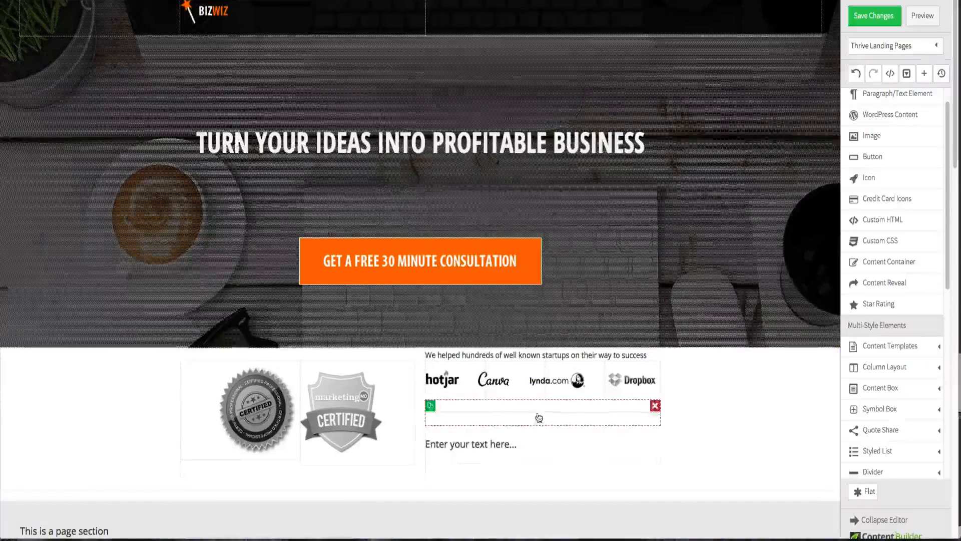
{"action": "left_click", "coordinate": [468, 445]}
{"action": "triple_click", "coordinate": [468, 445]}
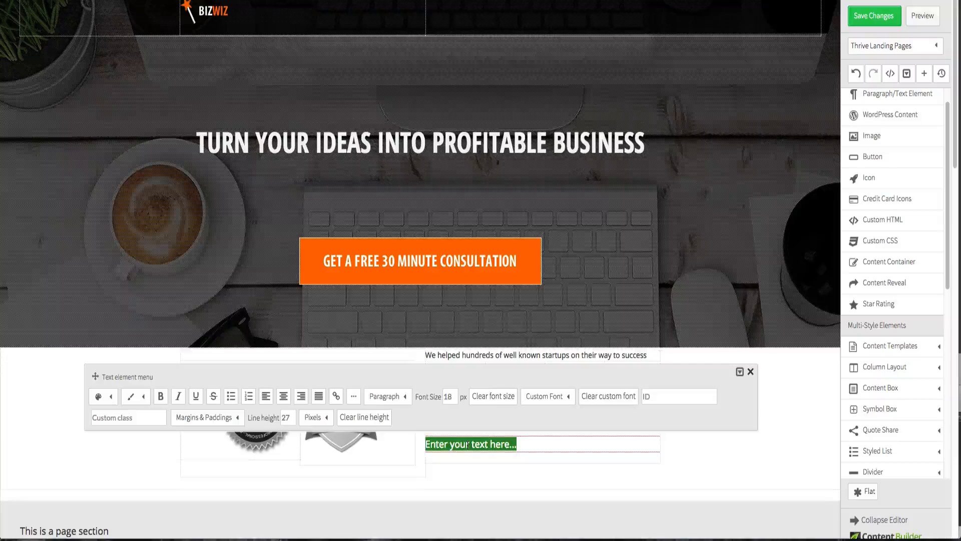
{"action": "double_click", "coordinate": [468, 444]}
{"action": "triple_click", "coordinate": [468, 445]}
{"action": "type", "text": "380+"}
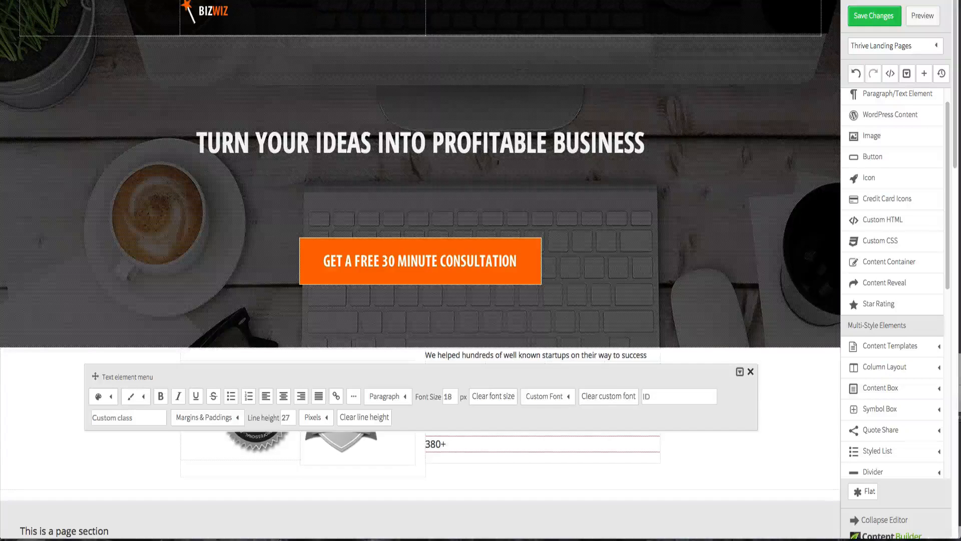
{"action": "type", "text": "Companies trusted us with their ideas"}
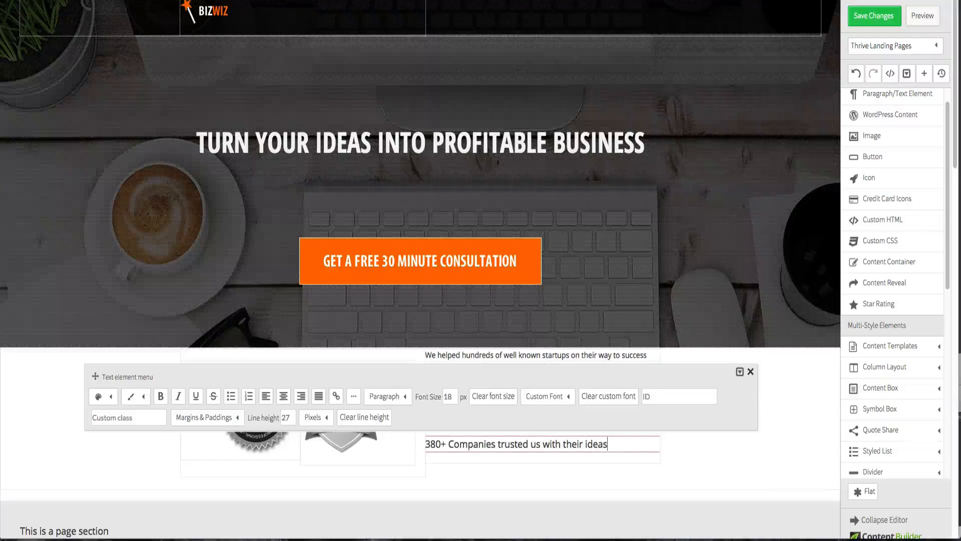
{"action": "left_click", "coordinate": [23, 381]}
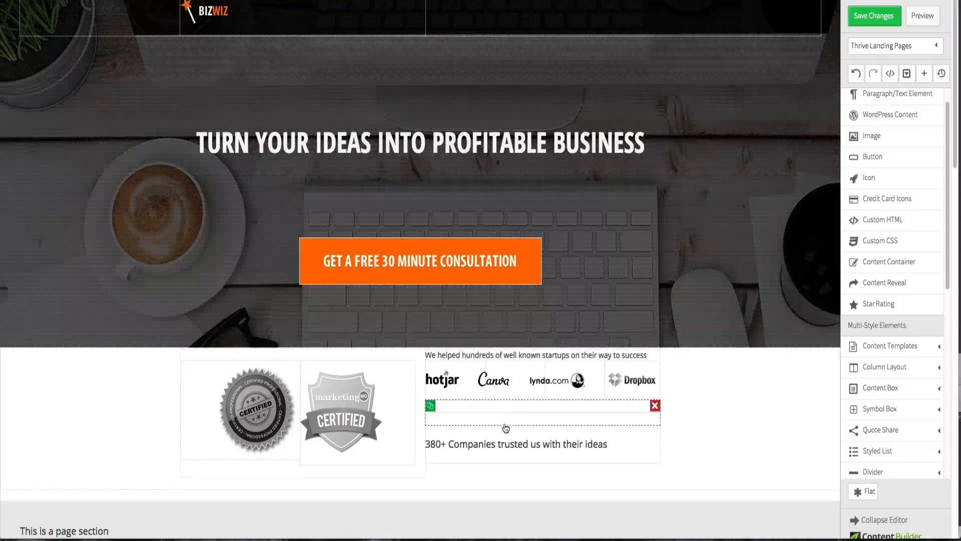
- Set the 380+ text's top and bottom margins to 0 px
{"action": "left_click", "coordinate": [500, 445]}
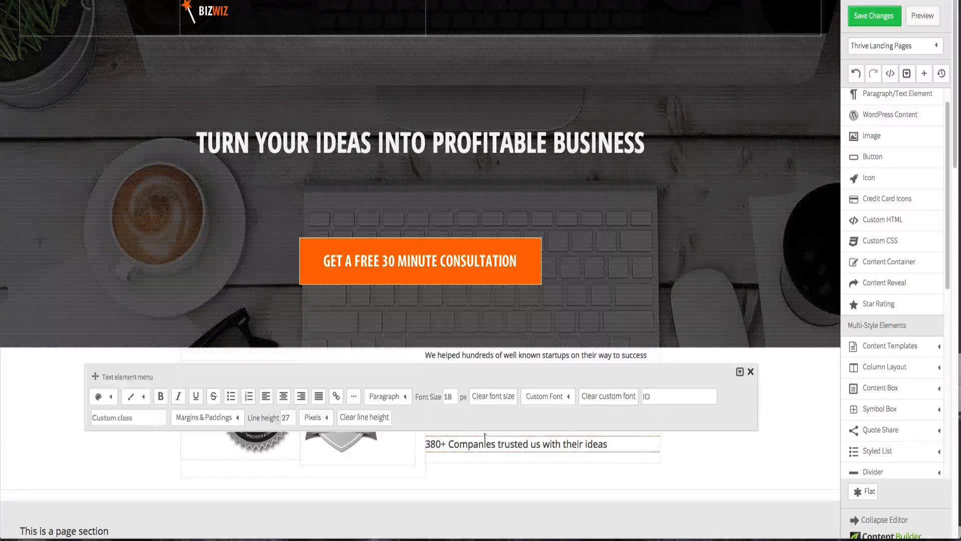
{"action": "left_click", "coordinate": [196, 417]}
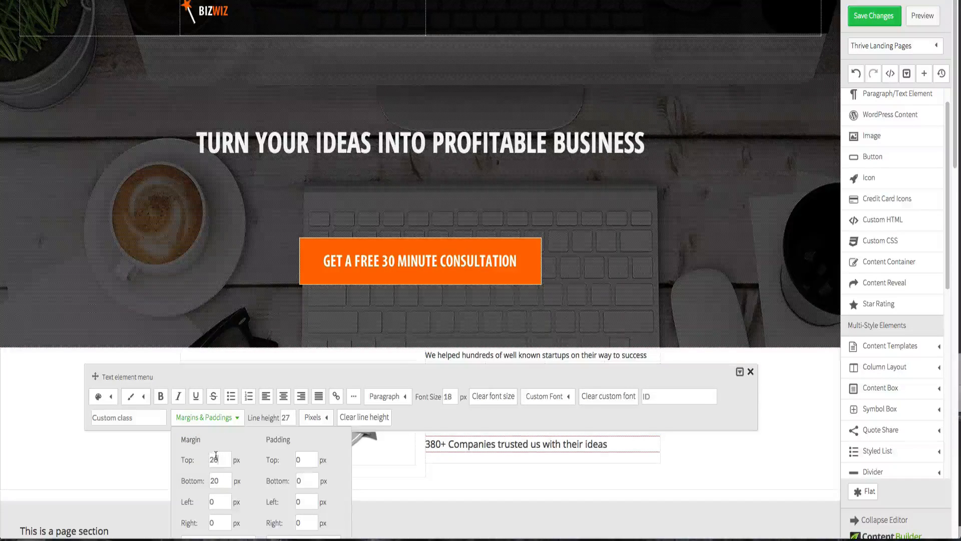
{"action": "double_click", "coordinate": [215, 458]}
{"action": "type", "text": "0"}
{"action": "double_click", "coordinate": [215, 480]}
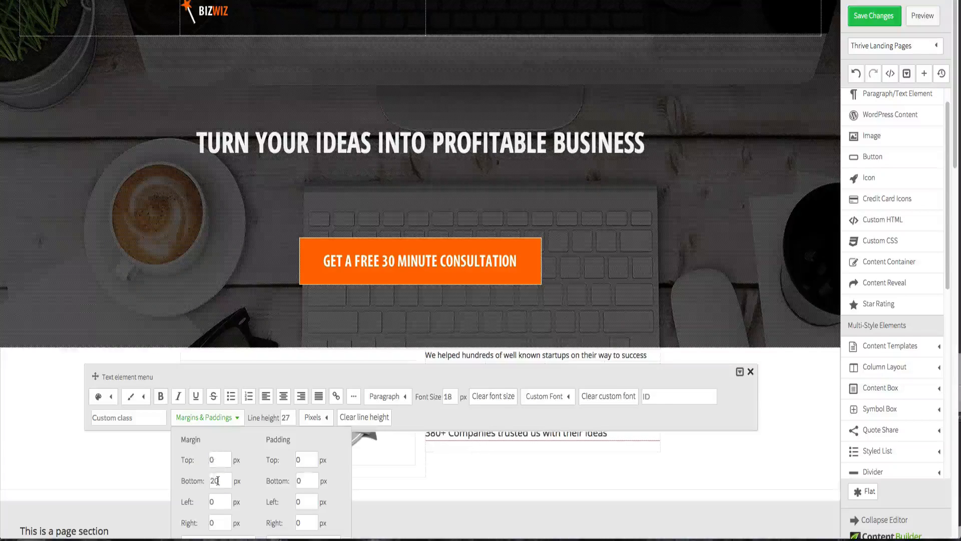
{"action": "type", "text": "0"}
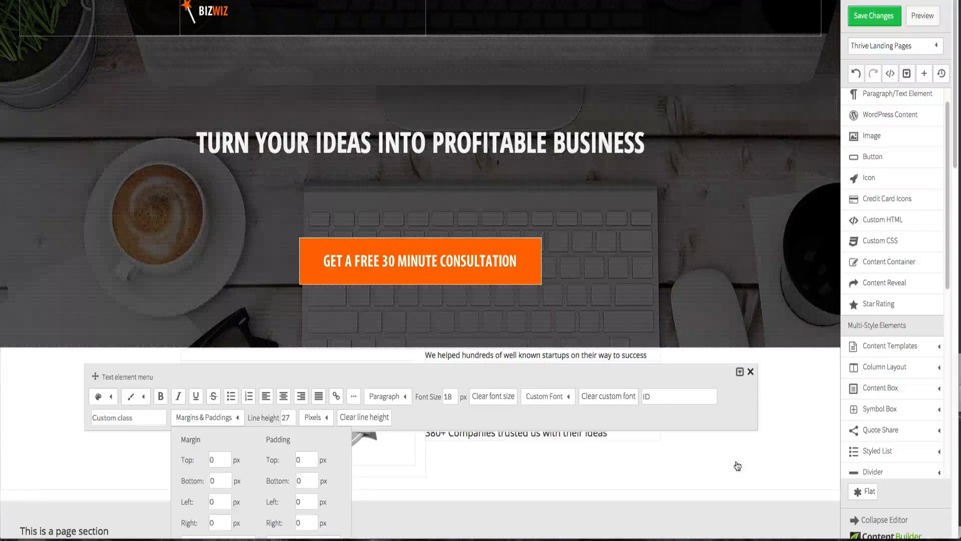
{"action": "left_click", "coordinate": [742, 459]}
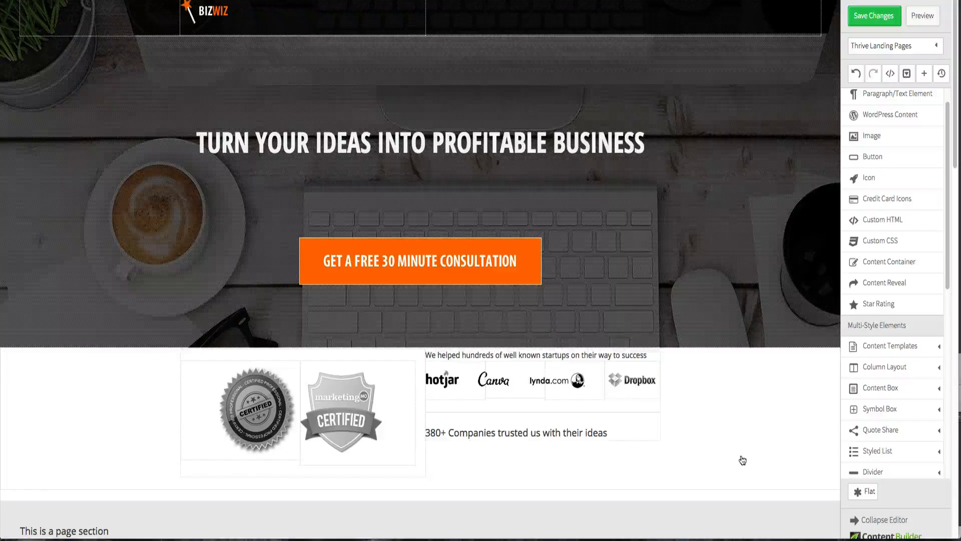
{"action": "left_click", "coordinate": [564, 434]}
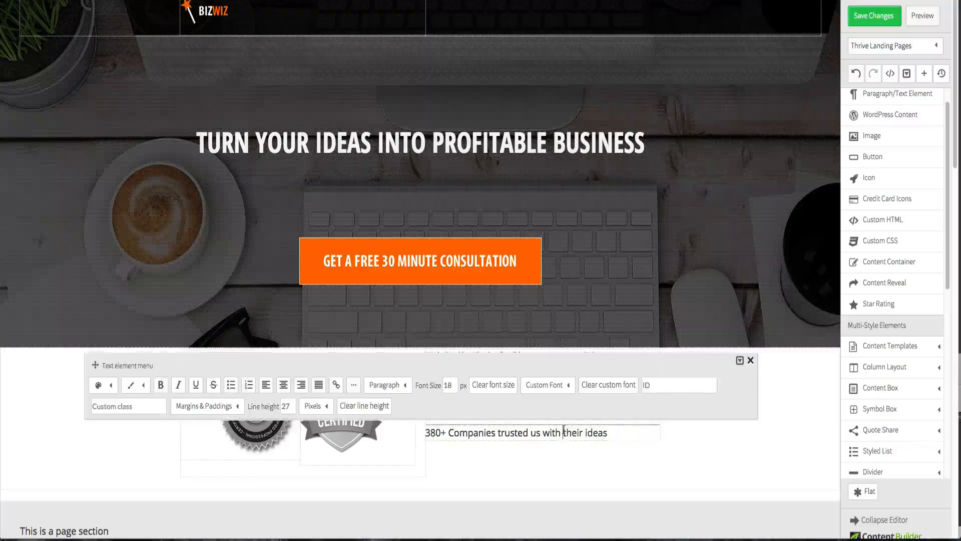
{"action": "left_click", "coordinate": [181, 406]}
{"action": "left_click", "coordinate": [761, 449]}
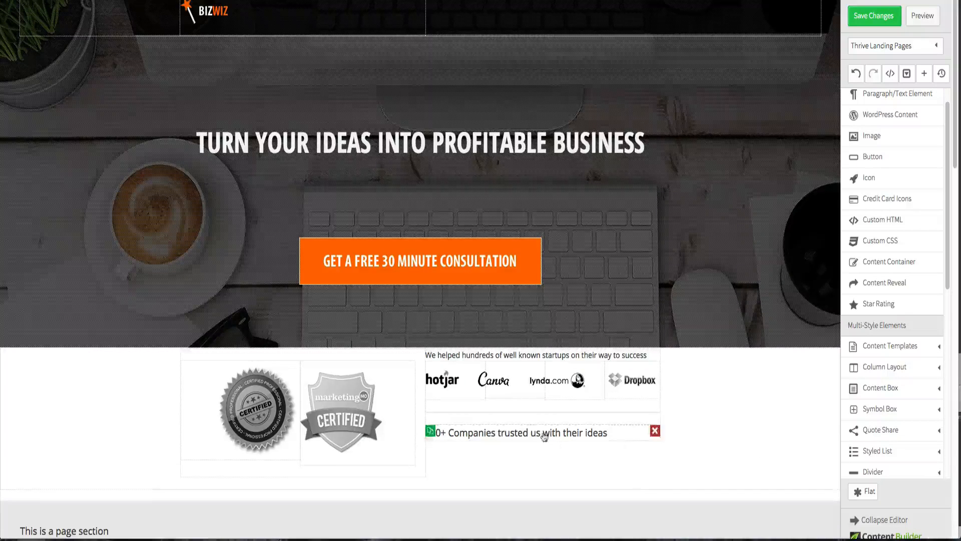
- Set the divider's padding to 0 px on all sides
{"action": "left_click", "coordinate": [540, 417]}
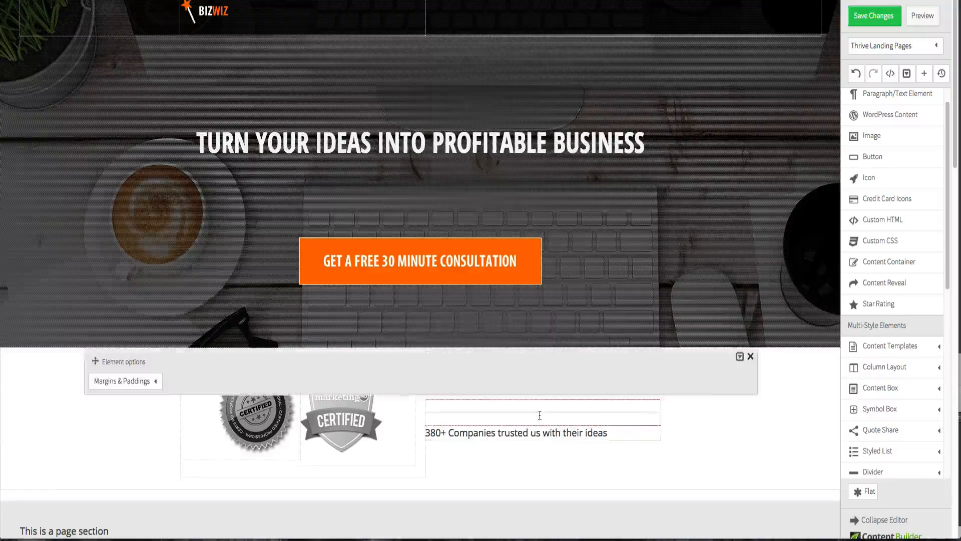
{"action": "left_click", "coordinate": [107, 385]}
{"action": "type", "text": "0"}
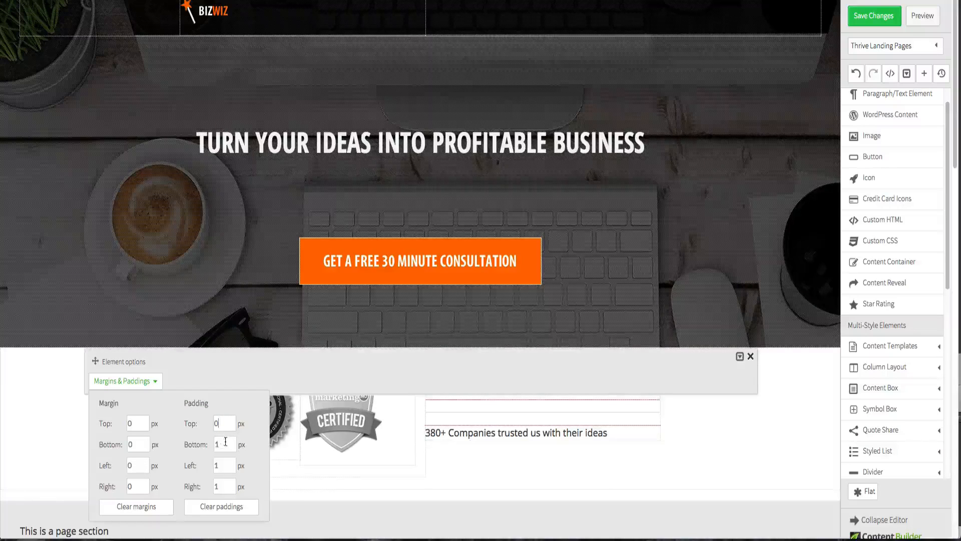
{"action": "key", "text": "Tab"}
{"action": "type", "text": "0"}
{"action": "key", "text": "Tab"}
{"action": "type", "text": "0"}
{"action": "double_click", "coordinate": [227, 486]}
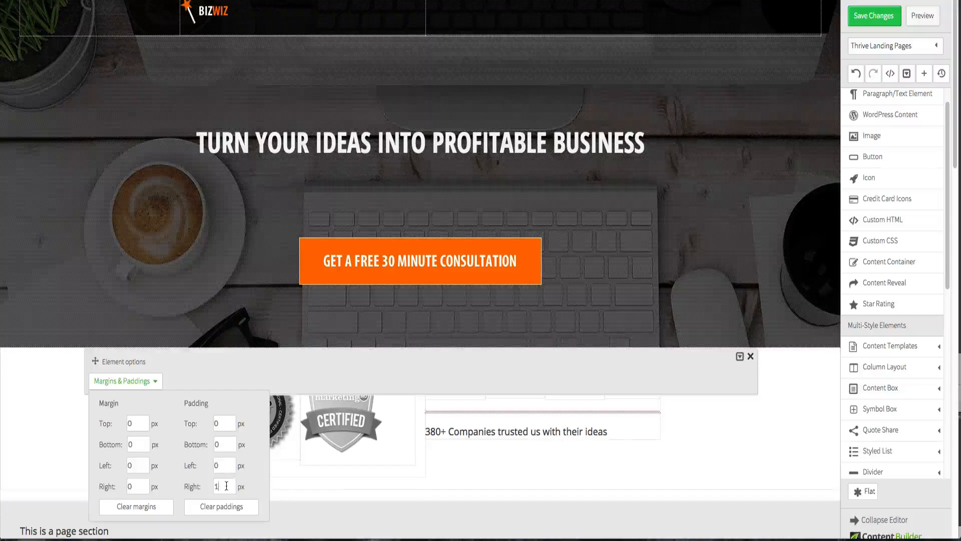
{"action": "type", "text": "0"}
{"action": "left_click", "coordinate": [710, 448]}
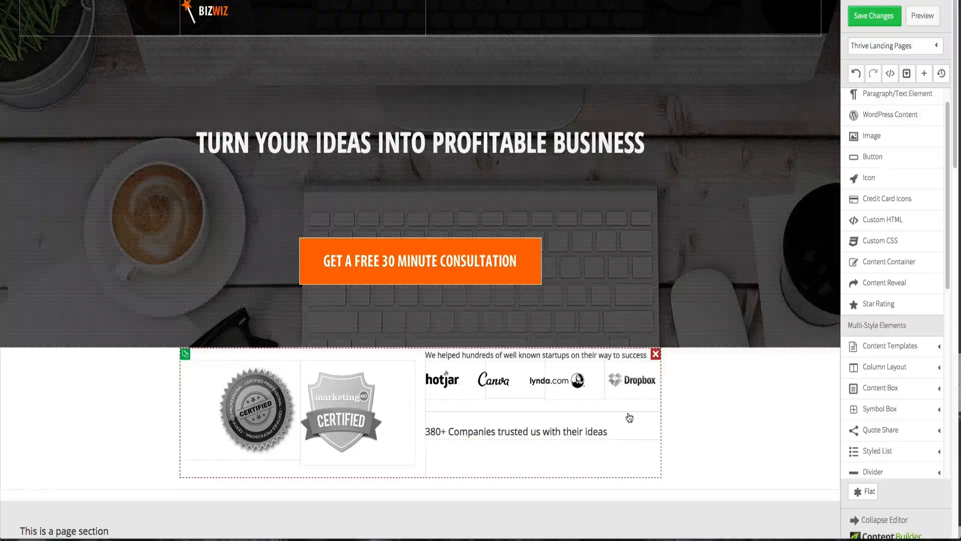
- Set the "We helped hundreds..." text's top margin to 20 px
{"action": "left_click", "coordinate": [535, 355]}
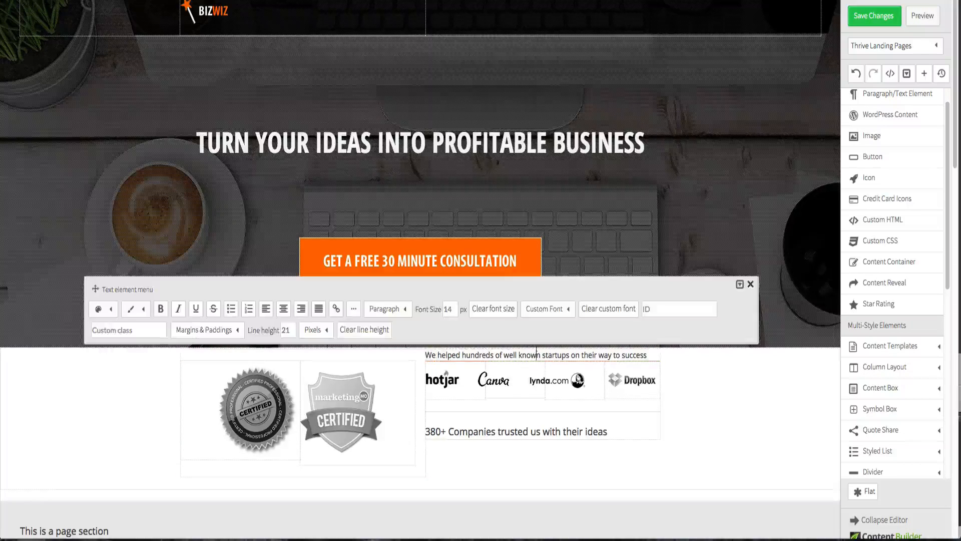
{"action": "left_click", "coordinate": [232, 333]}
{"action": "left_click", "coordinate": [222, 370]}
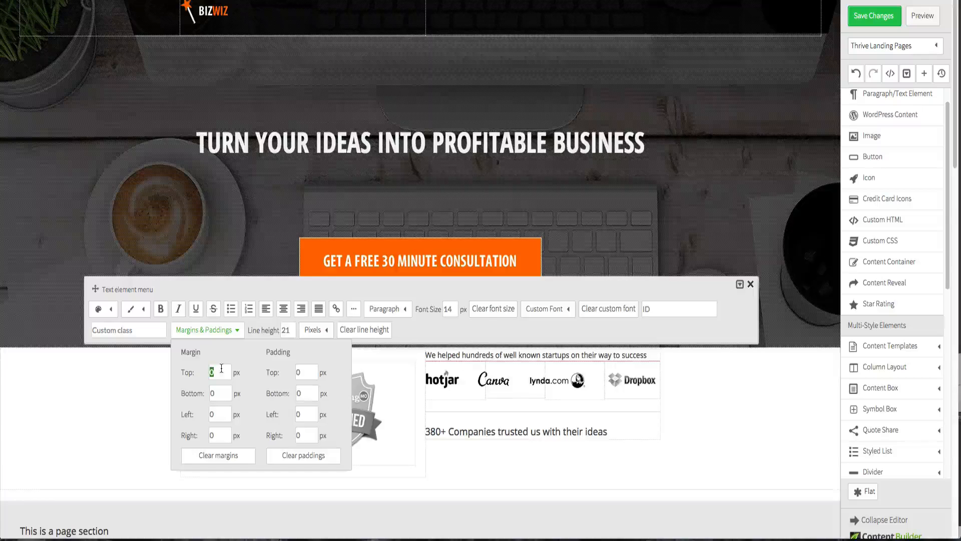
{"action": "type", "text": "2"}
{"action": "left_click", "coordinate": [224, 394]}
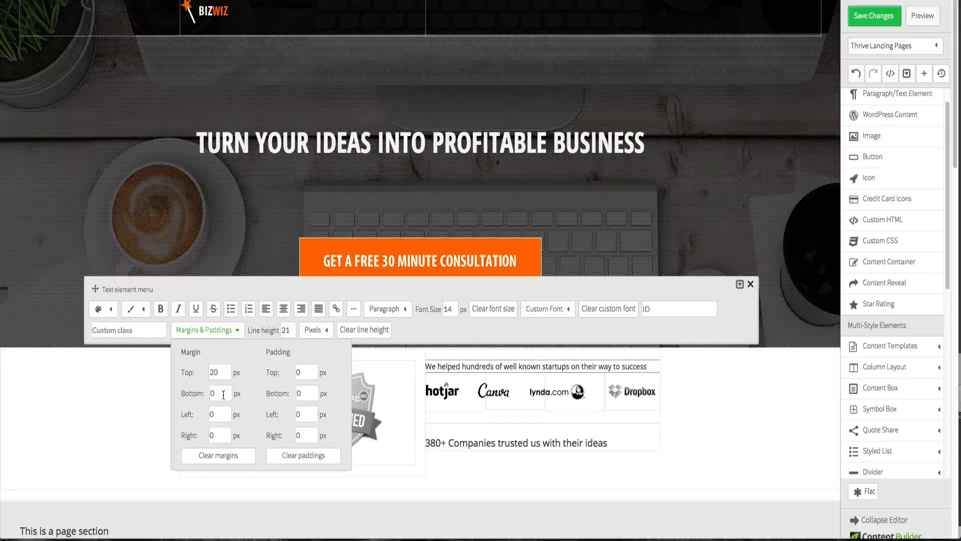
{"action": "left_click", "coordinate": [736, 390]}
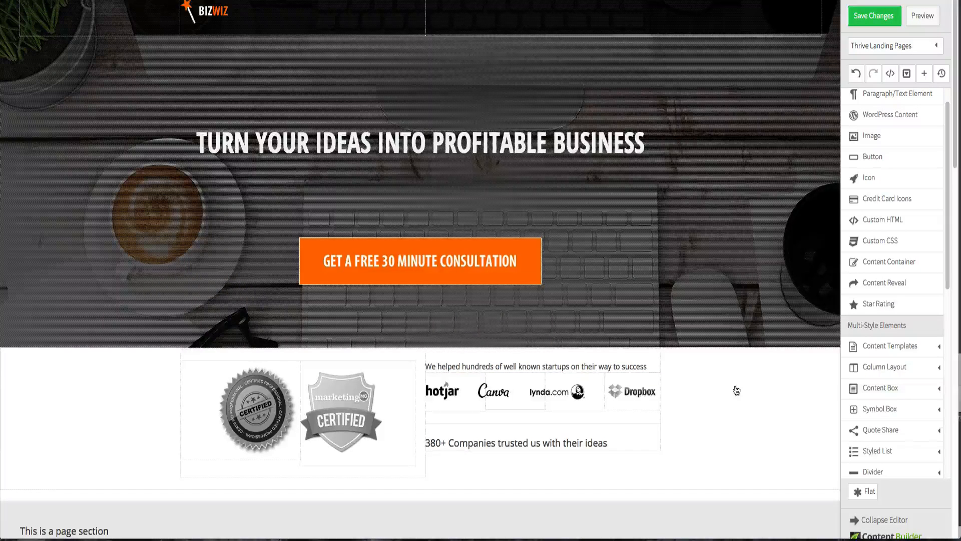
- Inspect the divider's margin and padding settings
{"action": "left_click", "coordinate": [612, 423]}
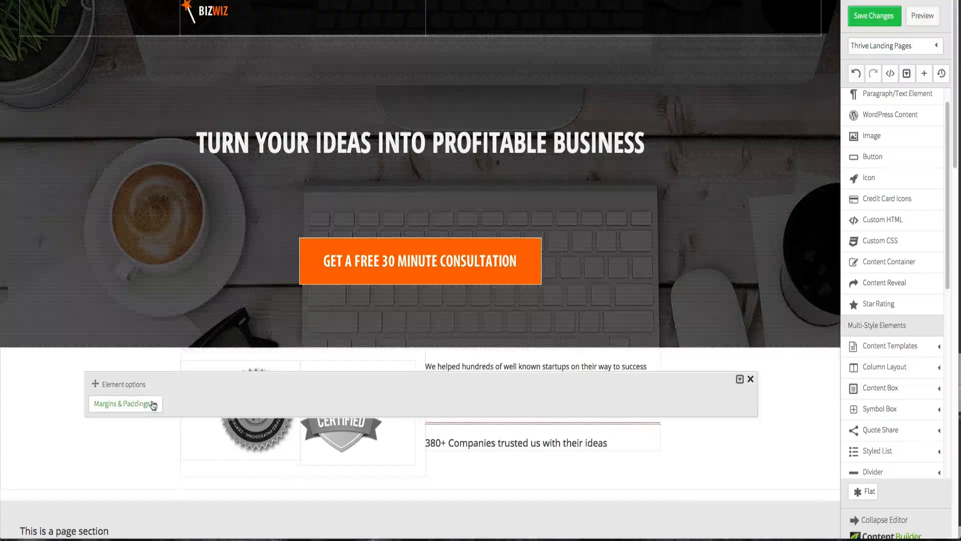
{"action": "left_click", "coordinate": [789, 479]}
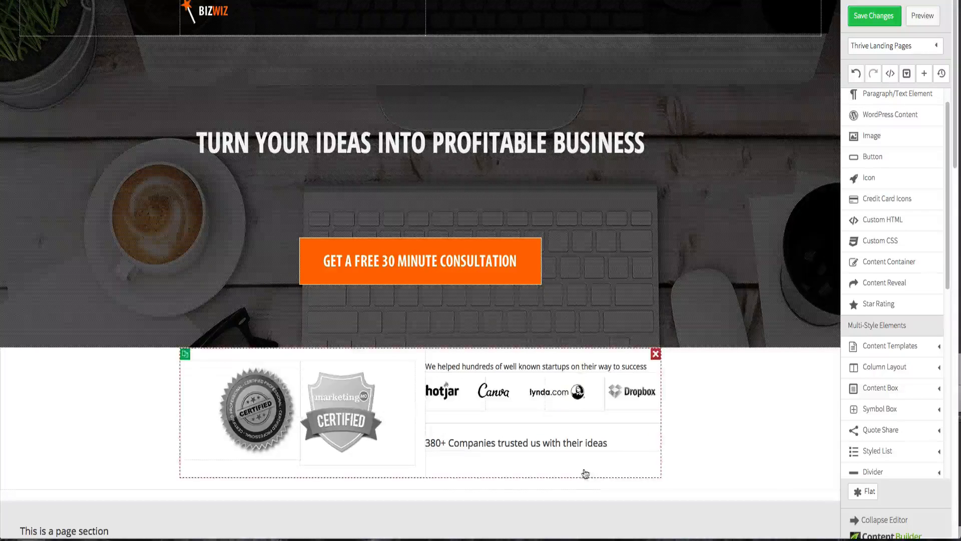
{"action": "left_click", "coordinate": [515, 423]}
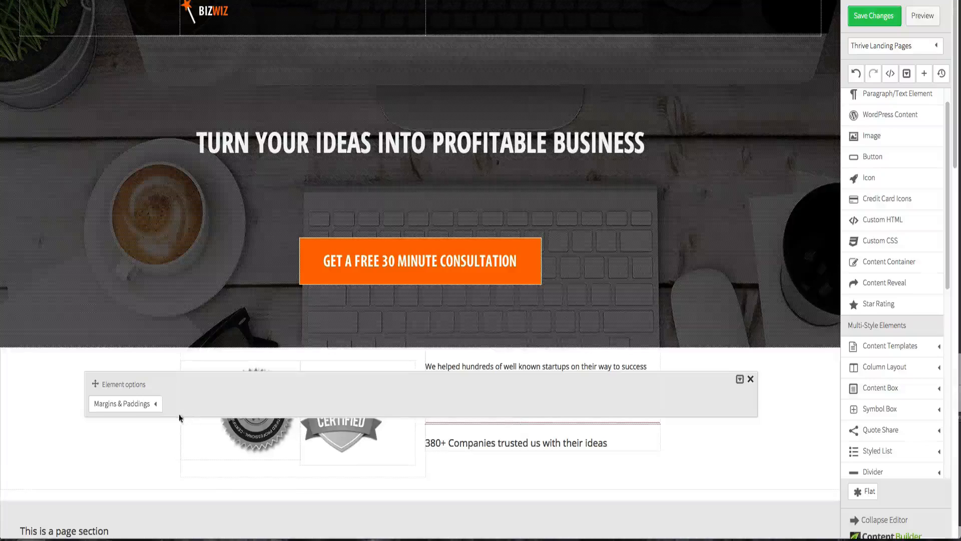
{"action": "left_click", "coordinate": [144, 403]}
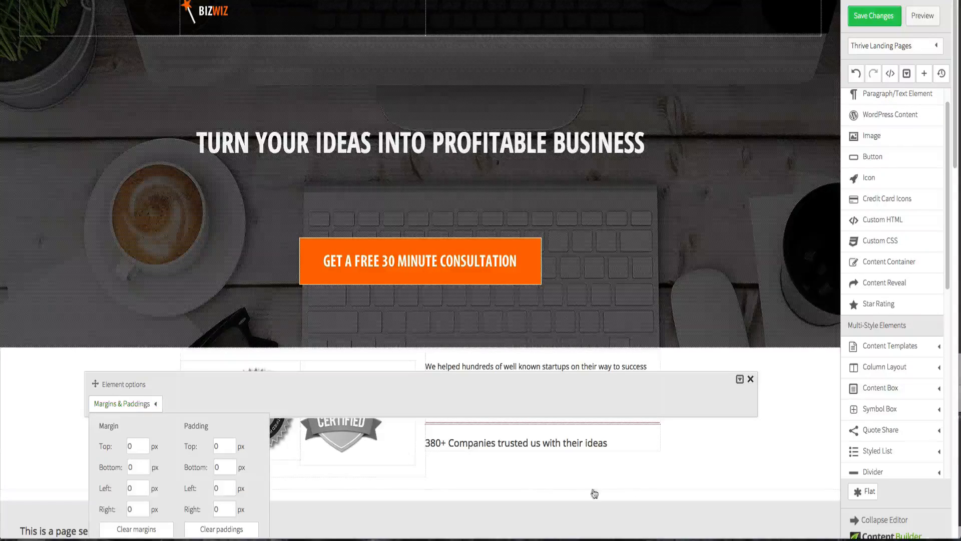
{"action": "left_click", "coordinate": [795, 468]}
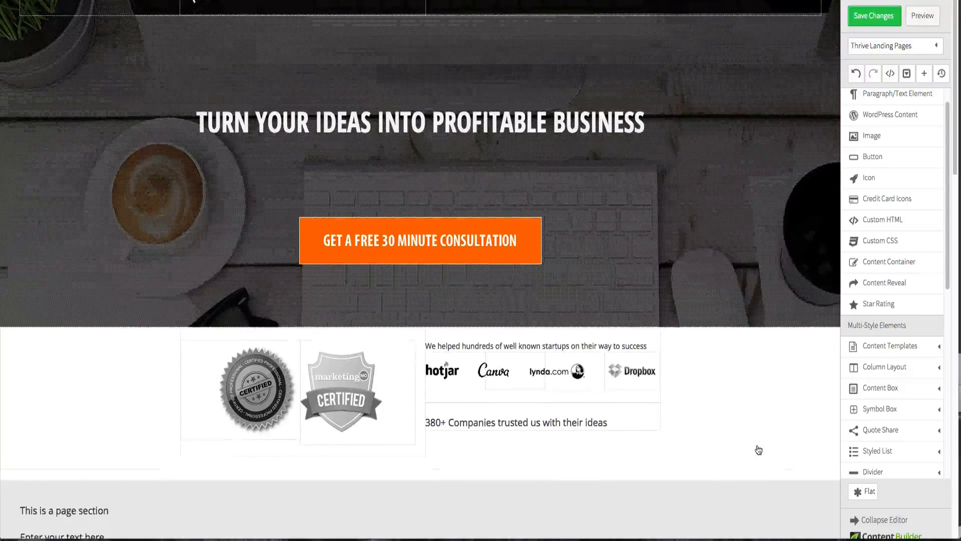
- Set the "380+" part of the companies text to a 30 px font size
{"action": "left_click", "coordinate": [467, 420]}
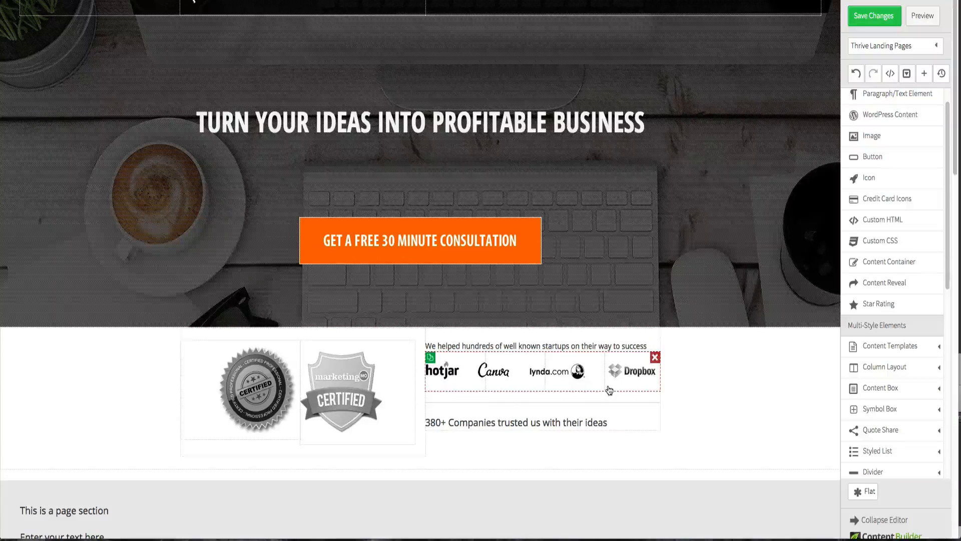
{"action": "left_click", "coordinate": [468, 423]}
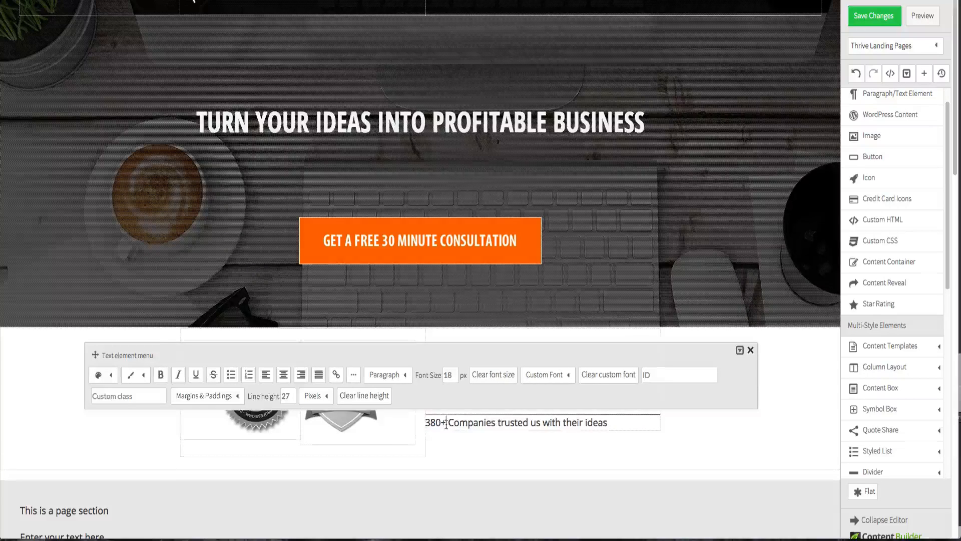
{"action": "left_click_drag", "start_coordinate": [448, 422], "coordinate": [425, 423]}
{"action": "left_click_drag", "start_coordinate": [454, 374], "coordinate": [442, 374]}
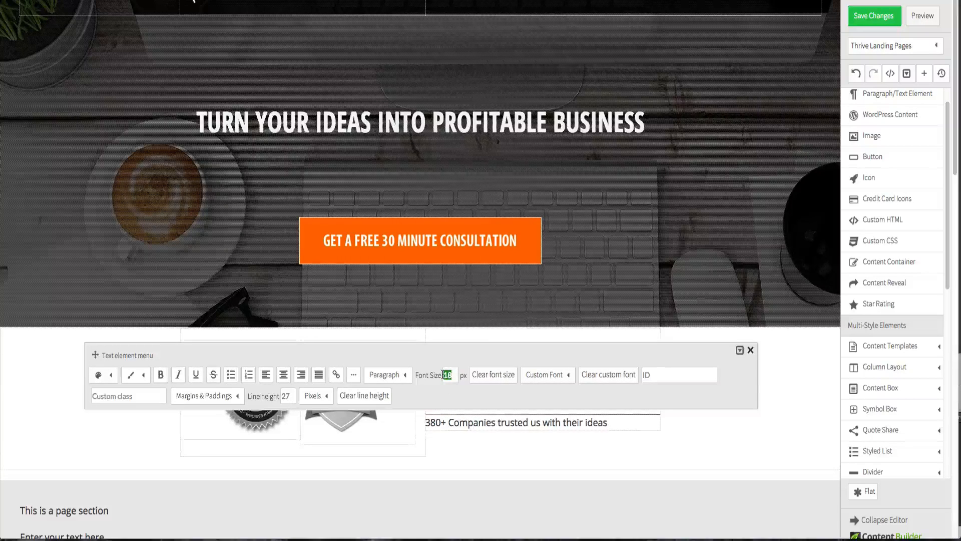
{"action": "type", "text": "30"}
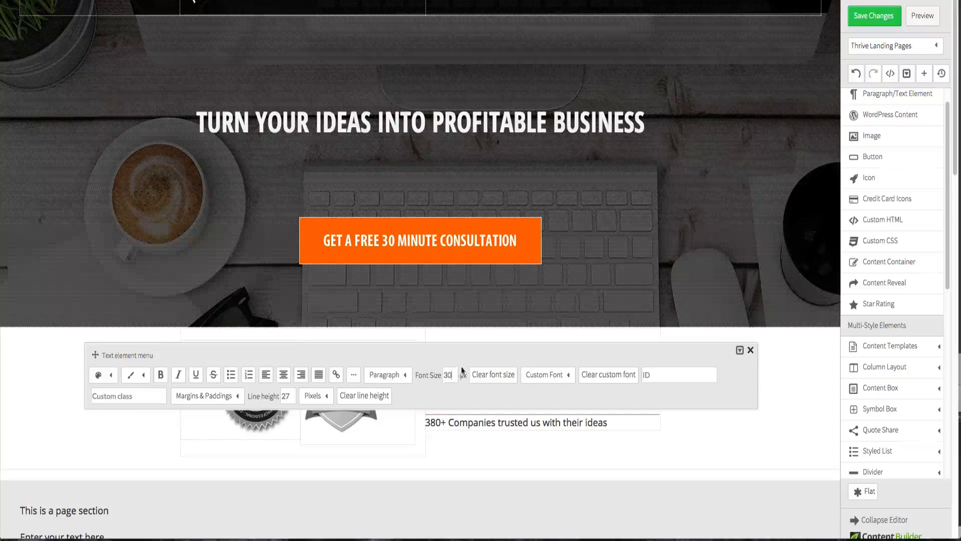
{"action": "left_click", "coordinate": [690, 445]}
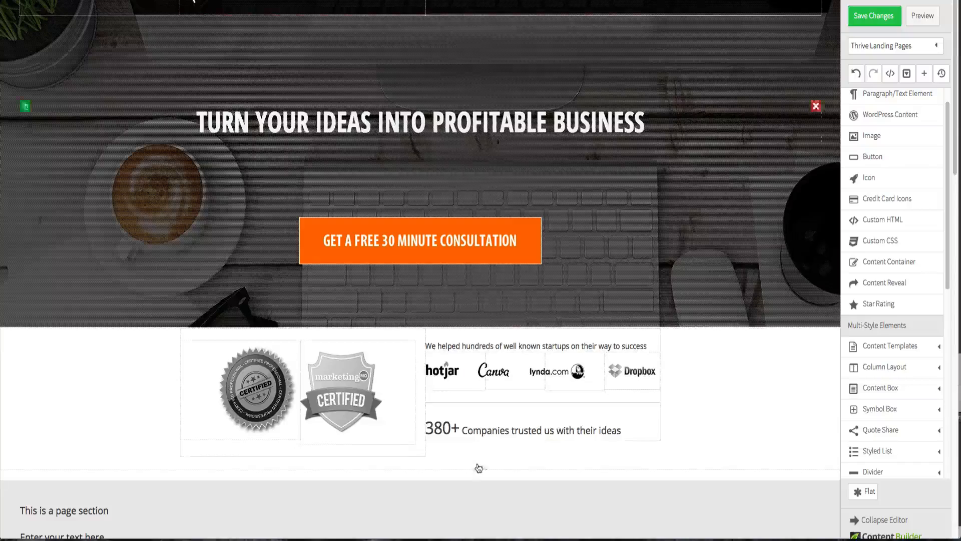
- Try the Open Sans Condensed 1.6em font on the 380+ text against the reference page, then clear the custom font
{"action": "left_click", "coordinate": [475, 439]}
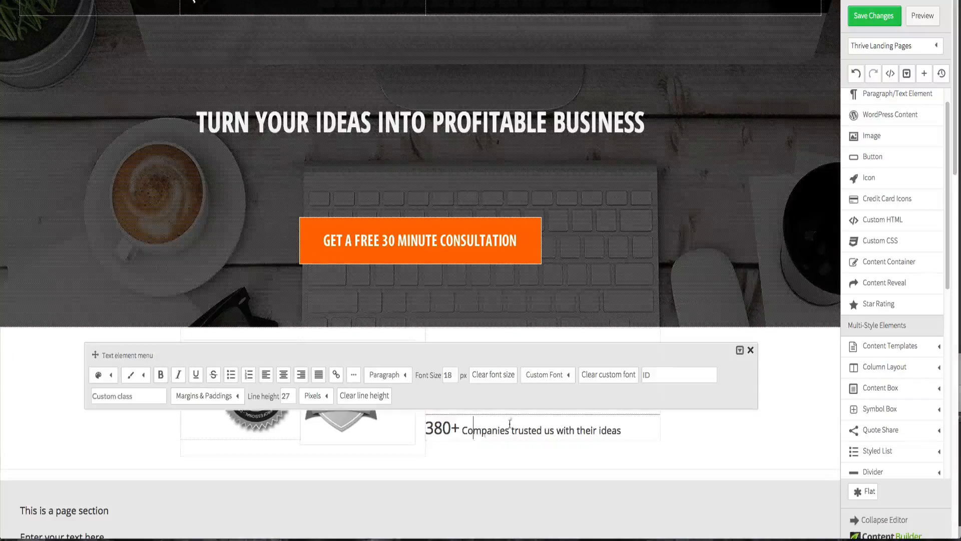
{"action": "left_click", "coordinate": [563, 376]}
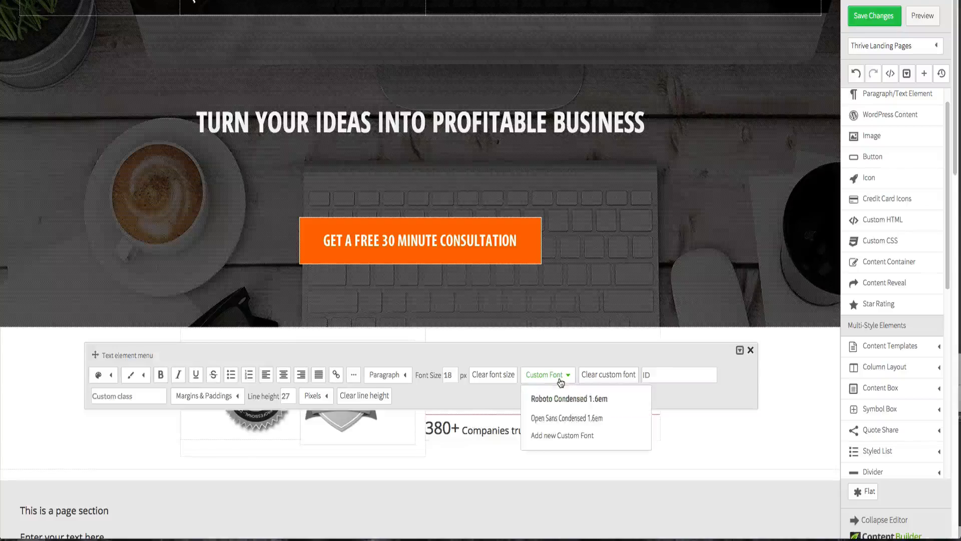
{"action": "left_click", "coordinate": [565, 418]}
{"action": "left_click", "coordinate": [722, 430]}
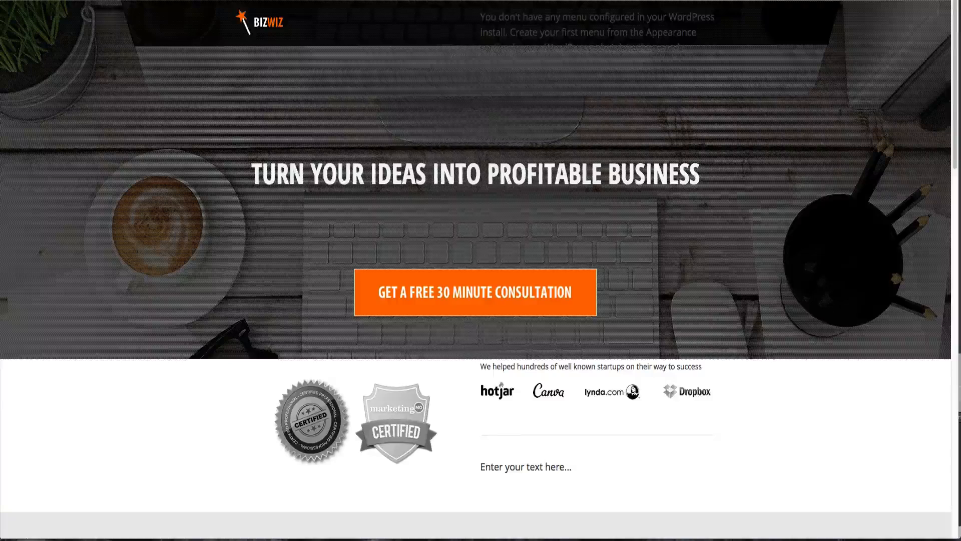
{"action": "key", "text": "ctrl+Tab"}
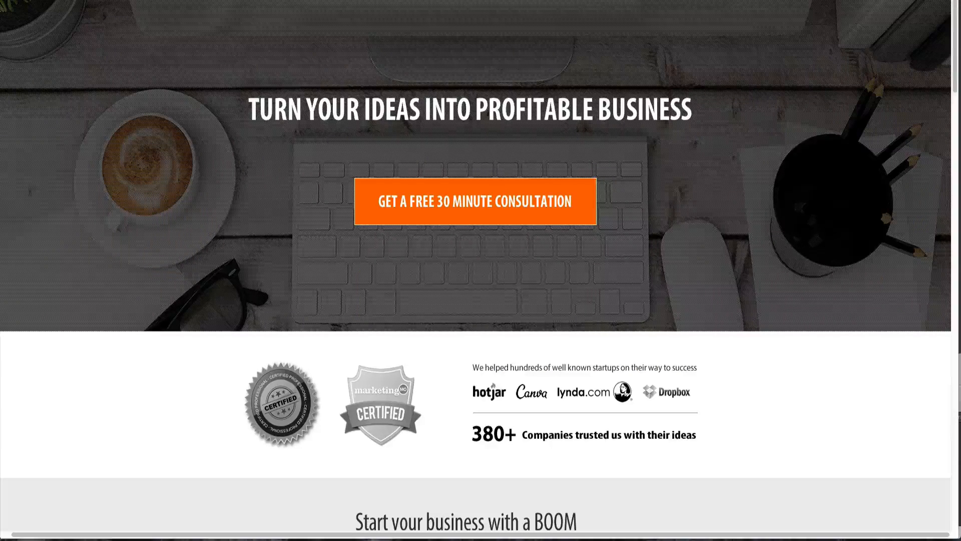
{"action": "key", "text": "ctrl+Tab"}
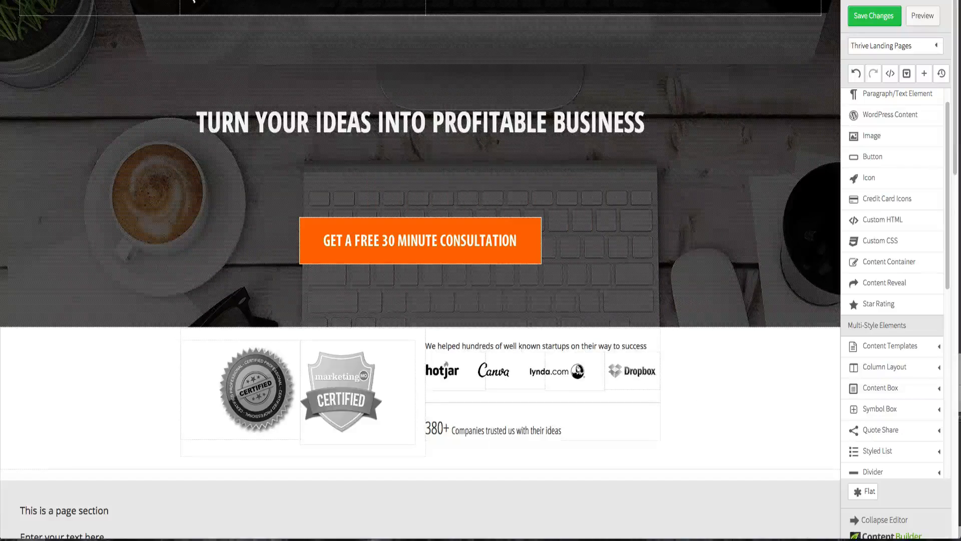
{"action": "left_click", "coordinate": [523, 430]}
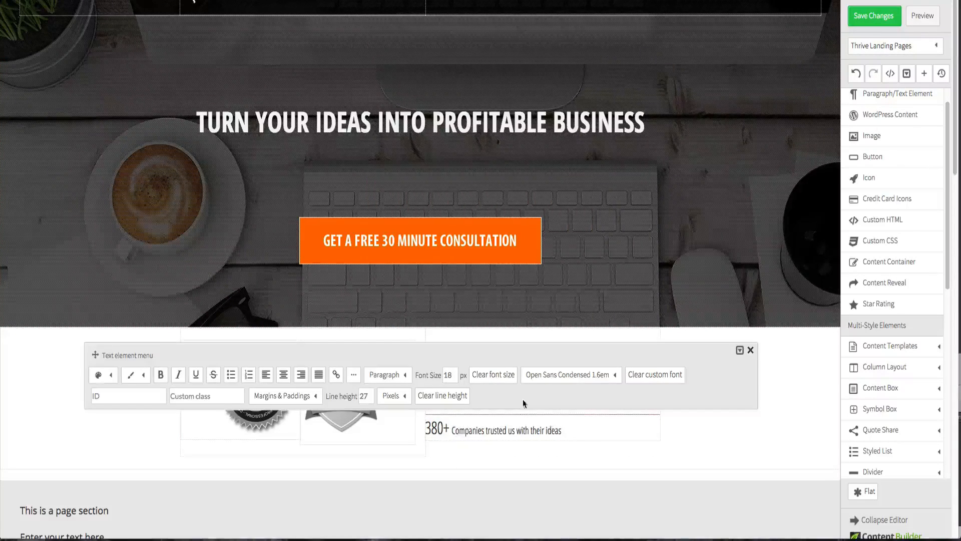
{"action": "left_click", "coordinate": [566, 376]}
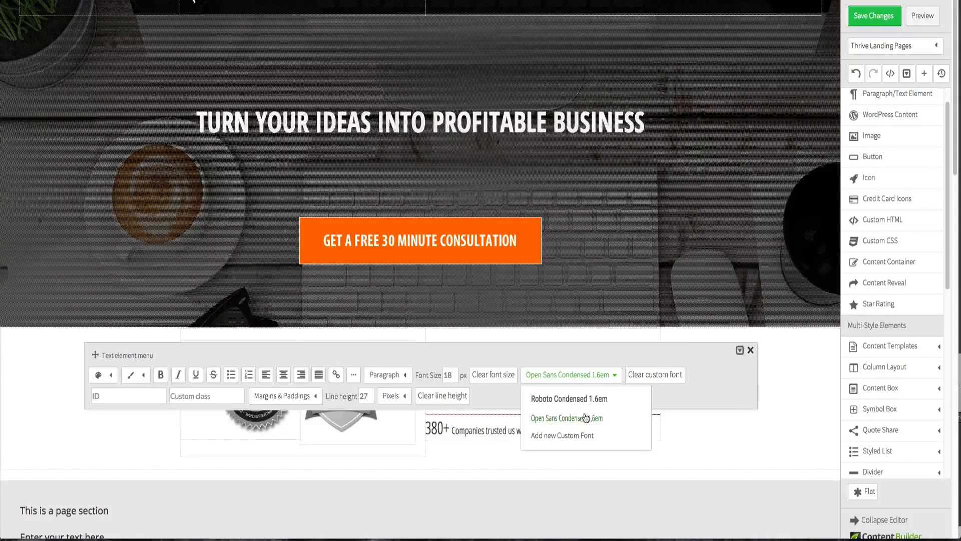
{"action": "left_click", "coordinate": [658, 377]}
{"action": "left_click", "coordinate": [719, 431]}
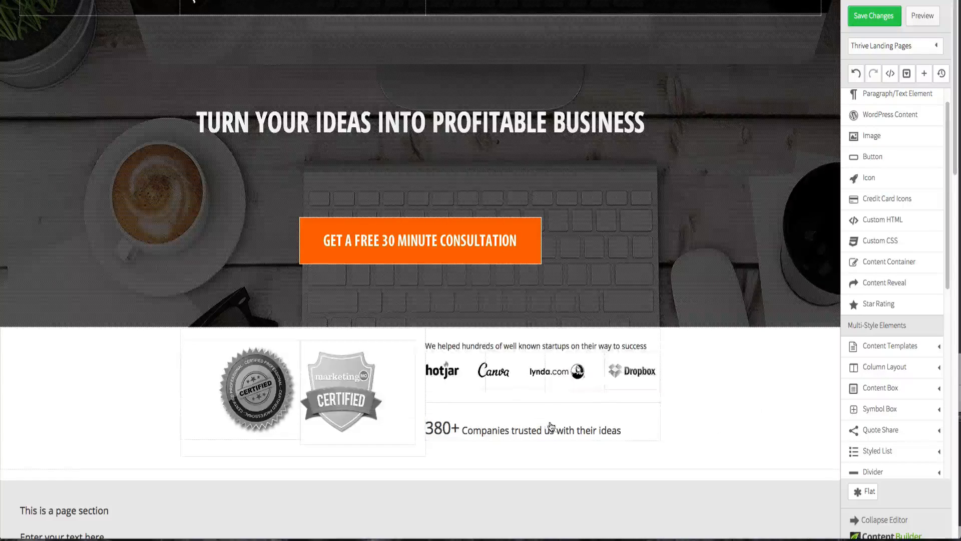
- Try setting the 380+ text's font size to 40 px, then undo the change
{"action": "left_click", "coordinate": [495, 433]}
{"action": "left_click_drag", "start_coordinate": [460, 430], "coordinate": [425, 429]}
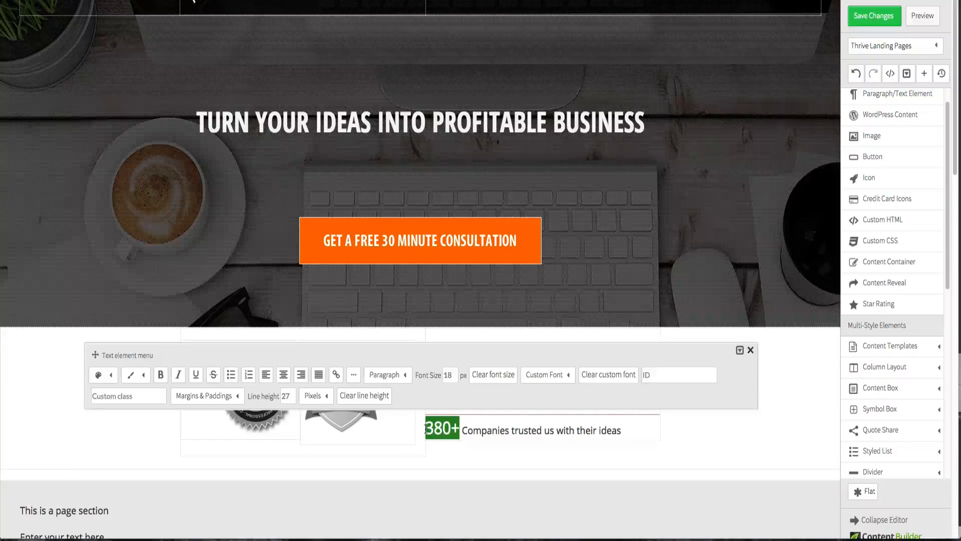
{"action": "left_click", "coordinate": [452, 374]}
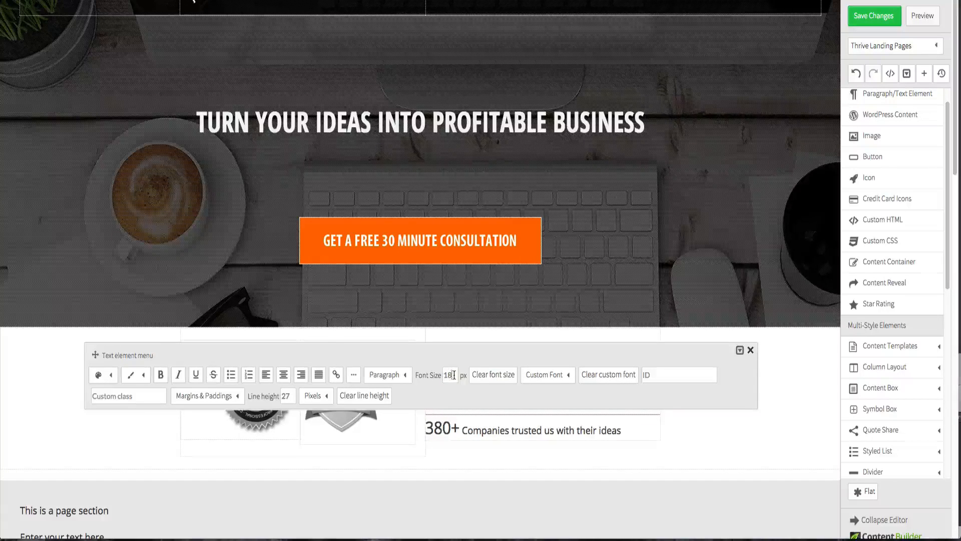
{"action": "double_click", "coordinate": [452, 375]}
{"action": "left_click", "coordinate": [462, 360]}
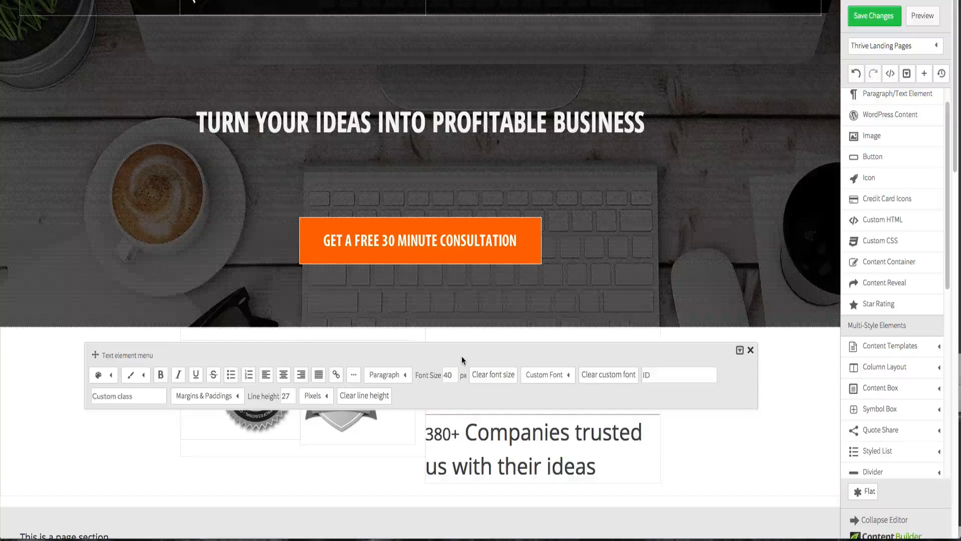
{"action": "left_click", "coordinate": [745, 432]}
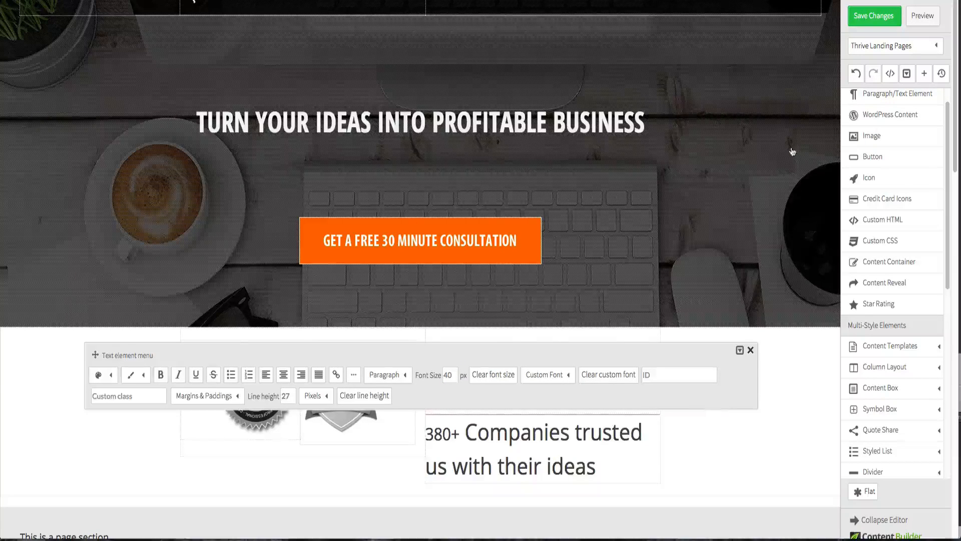
{"action": "left_click", "coordinate": [856, 74]}
- Set the "380+" font size to 40 px and clear the custom font from the companies text
{"action": "left_click", "coordinate": [455, 428]}
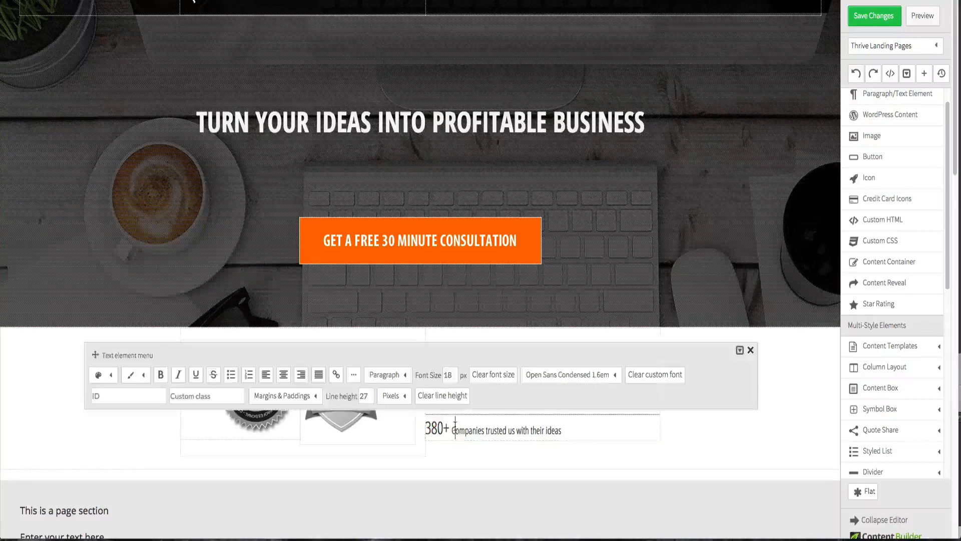
{"action": "left_click_drag", "start_coordinate": [447, 428], "coordinate": [425, 429]}
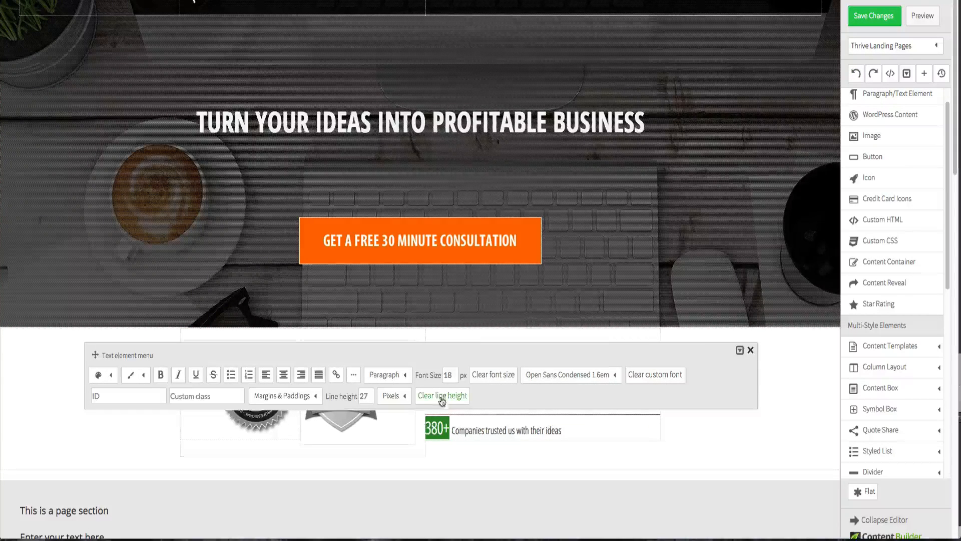
{"action": "left_click", "coordinate": [442, 376]}
{"action": "type", "text": "4"}
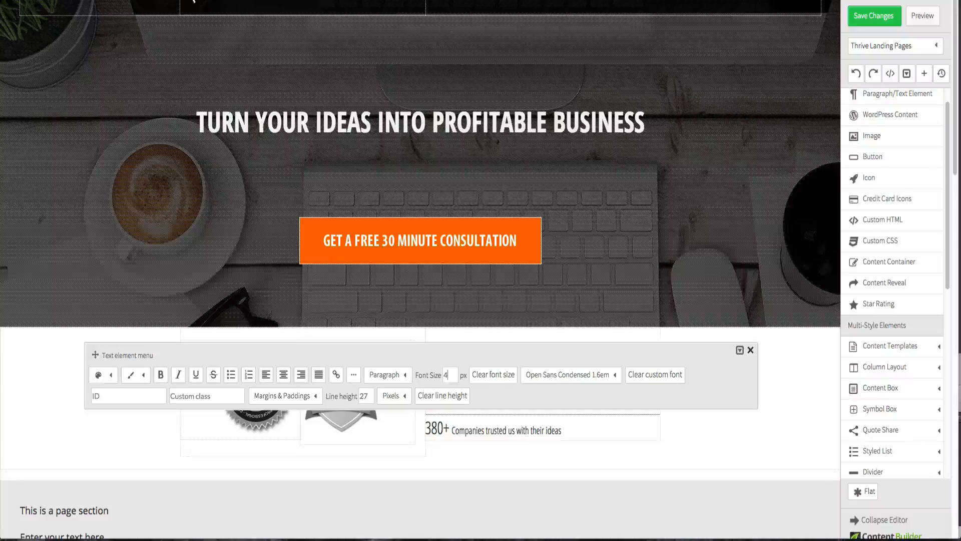
{"action": "type", "text": "0"}
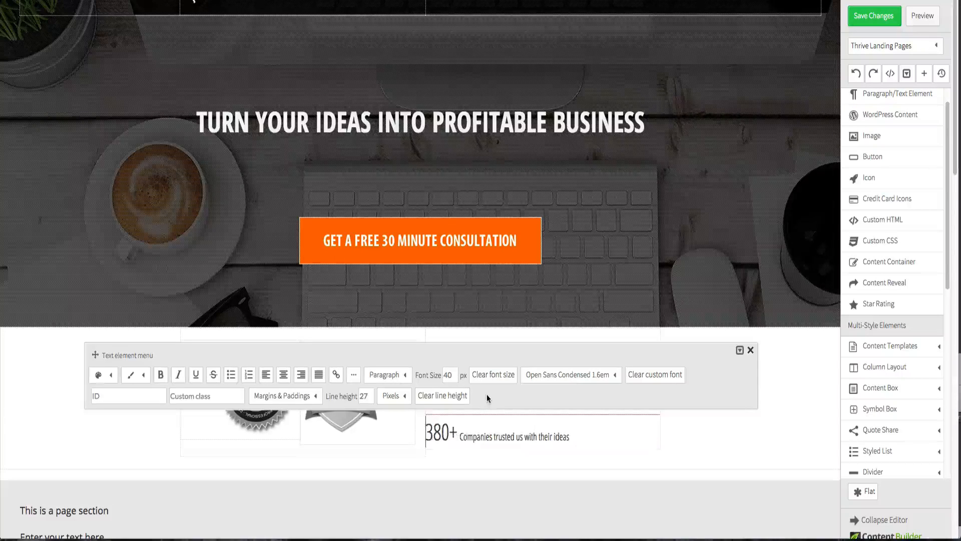
{"action": "left_click", "coordinate": [499, 425]}
{"action": "triple_click", "coordinate": [498, 426]}
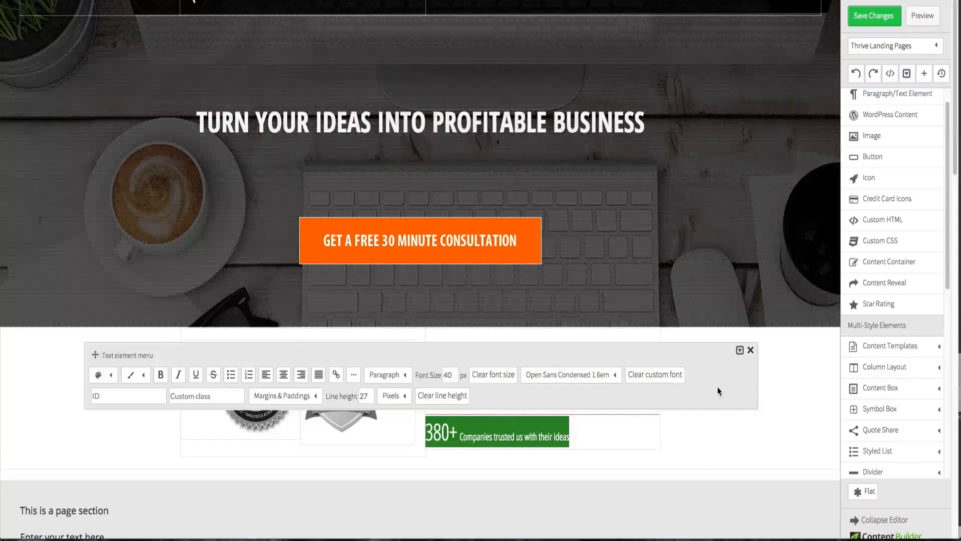
{"action": "left_click", "coordinate": [660, 372]}
{"action": "left_click", "coordinate": [720, 424]}
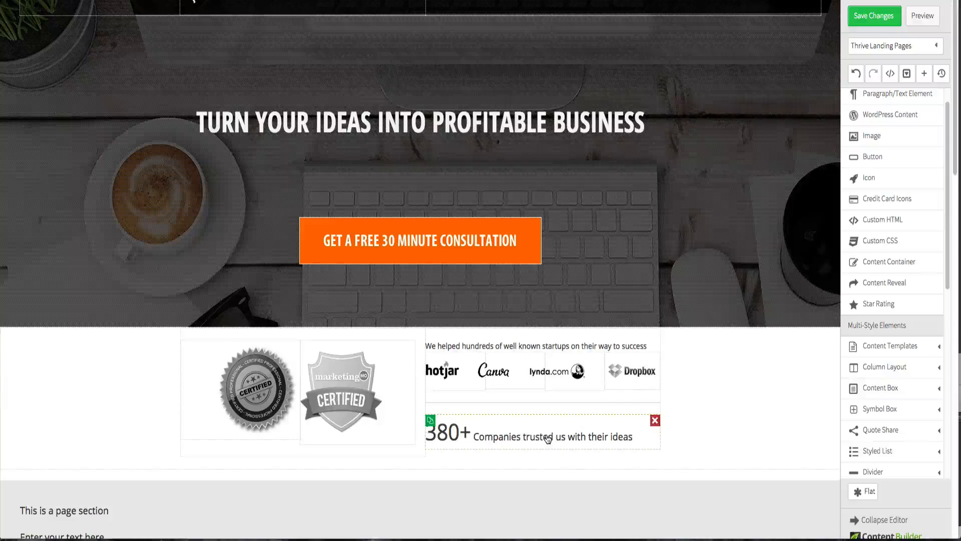
- Insert a two-column 1/2 layout above the 380+ companies text
{"action": "left_click", "coordinate": [899, 373]}
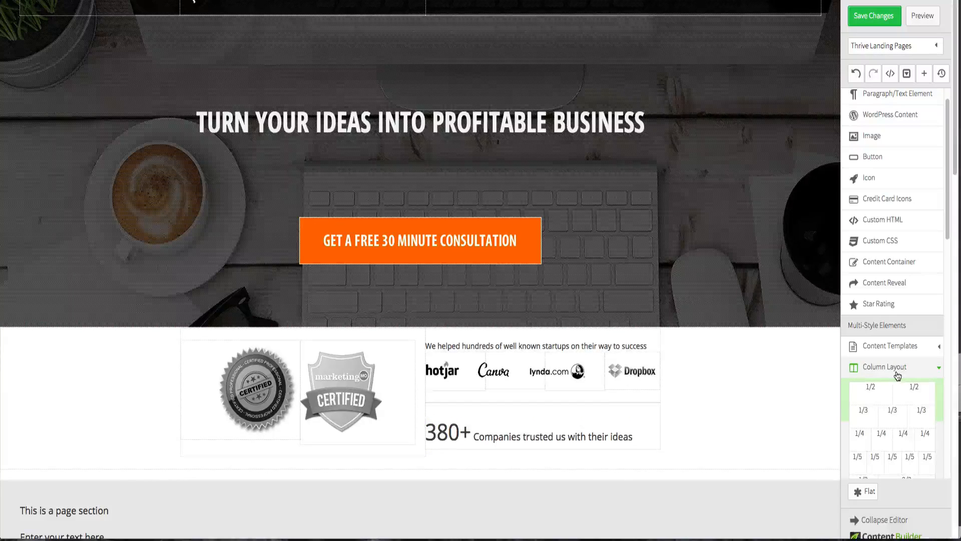
{"action": "left_click_drag", "start_coordinate": [896, 390], "coordinate": [628, 413]}
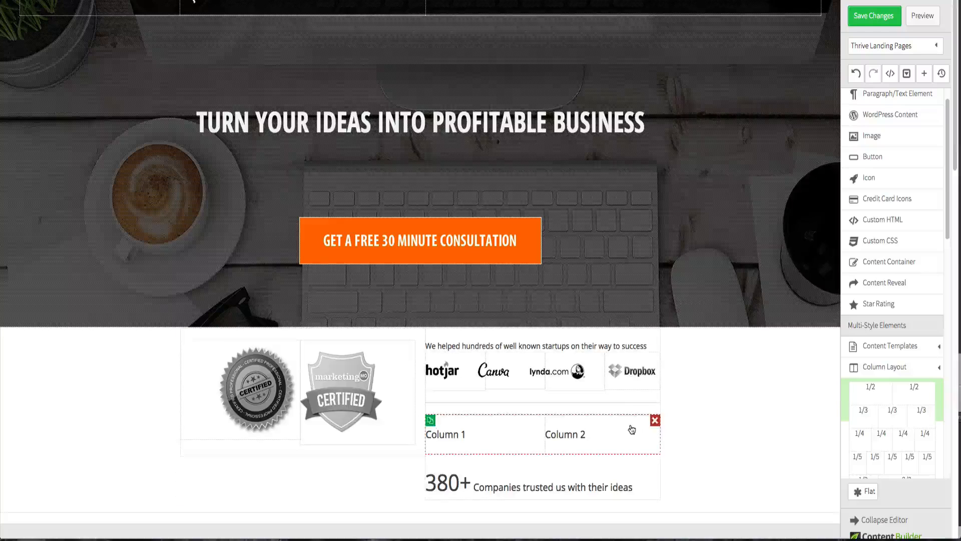
{"action": "left_click", "coordinate": [463, 483]}
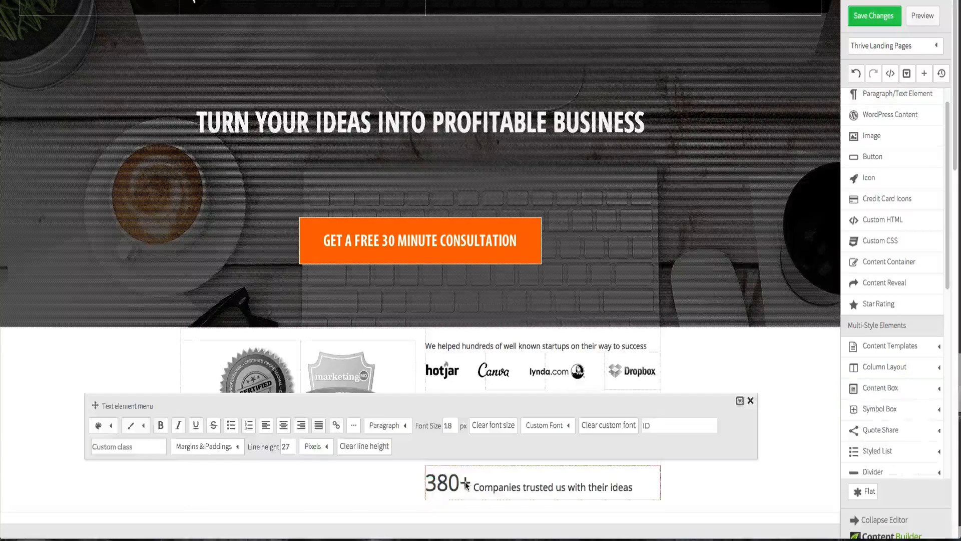
{"action": "left_click_drag", "start_coordinate": [459, 483], "coordinate": [429, 484]}
{"action": "left_click", "coordinate": [751, 501]}
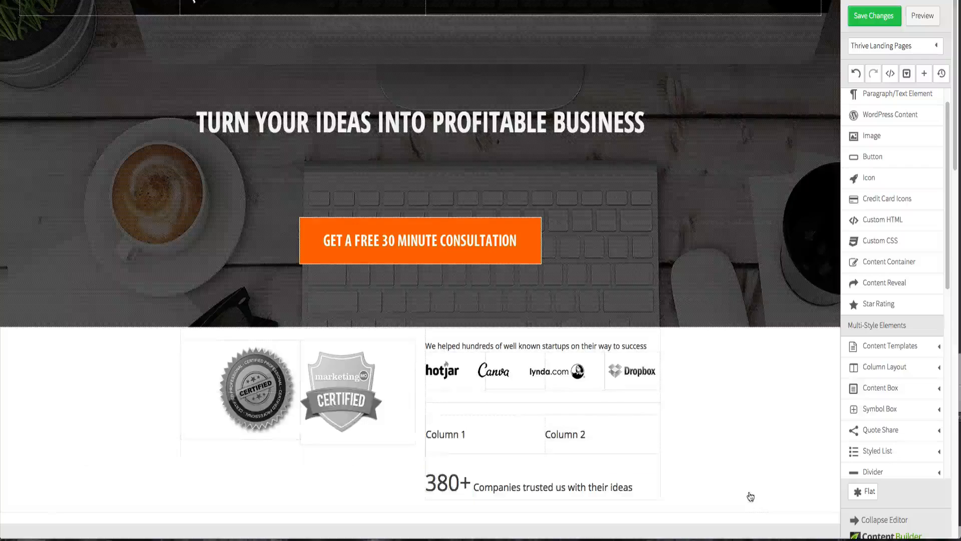
- Copy the 380+ text element into the first column and delete the Column 1 placeholder text
{"action": "scroll", "coordinate": [646, 453], "scroll_direction": "down", "scroll_amount": 1}
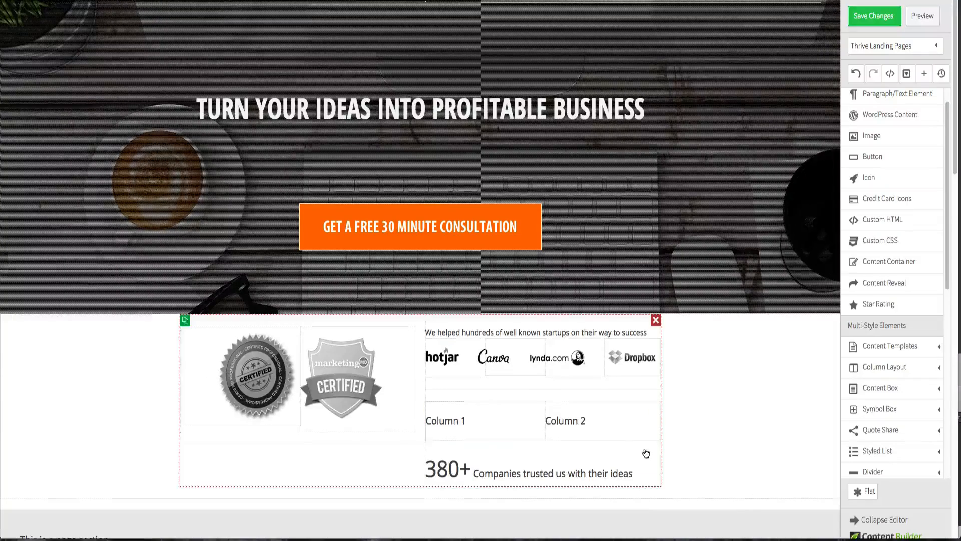
{"action": "left_click", "coordinate": [430, 457]}
{"action": "left_click_drag", "start_coordinate": [456, 464], "coordinate": [457, 403]}
{"action": "left_click", "coordinate": [448, 471]}
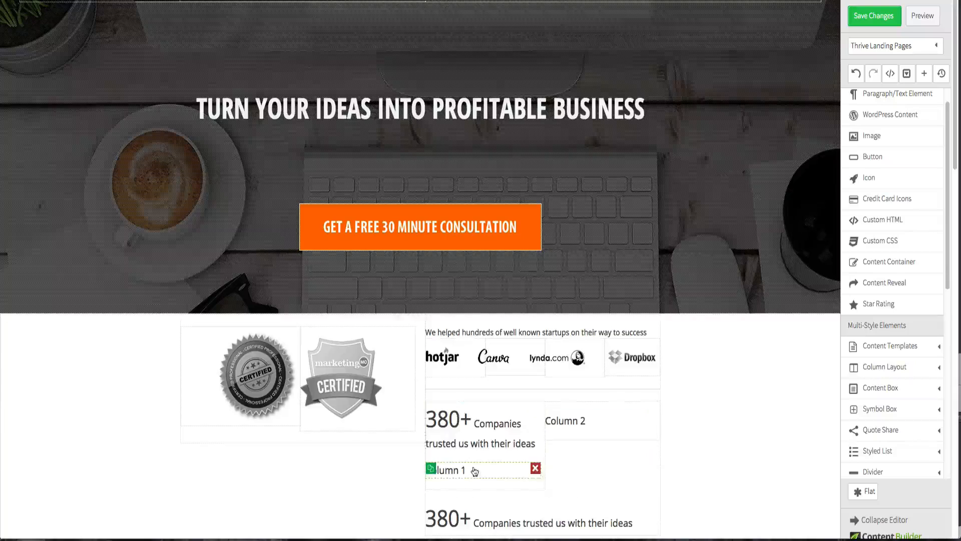
{"action": "left_click", "coordinate": [534, 473]}
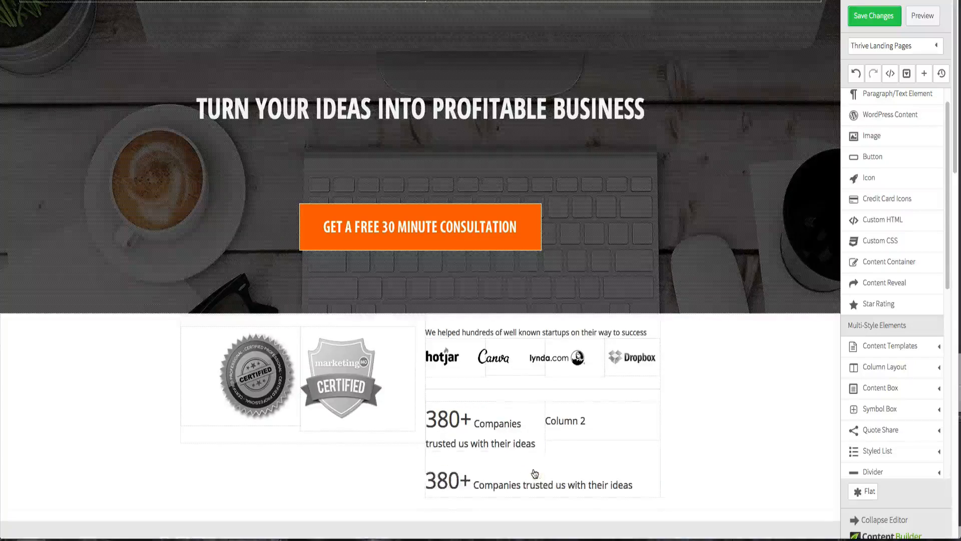
- Delete "Companies trusted us with their ideas" from the copy in the first column, keeping only "380+"
{"action": "left_click", "coordinate": [483, 432]}
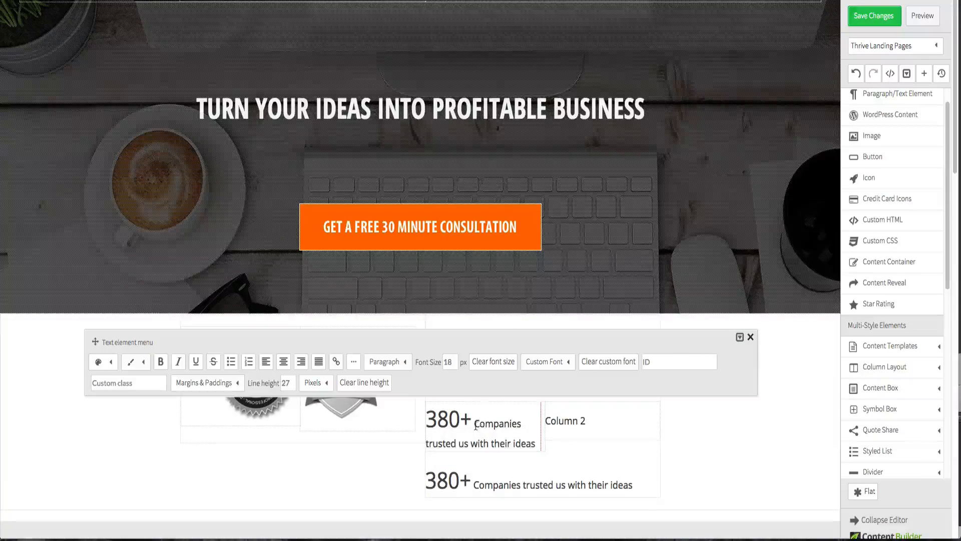
{"action": "left_click_drag", "start_coordinate": [475, 424], "coordinate": [537, 444]}
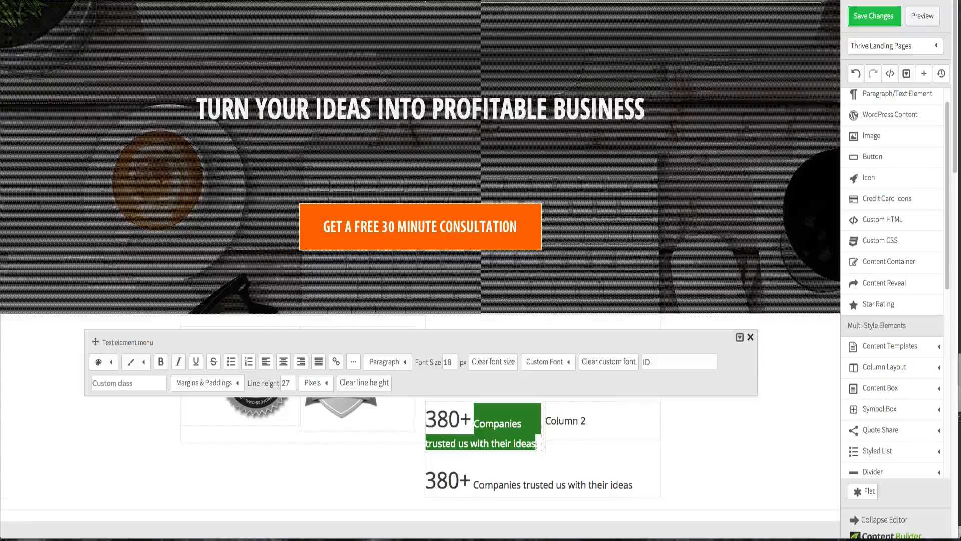
{"action": "key", "text": "BackSpace"}
{"action": "left_click", "coordinate": [690, 453]}
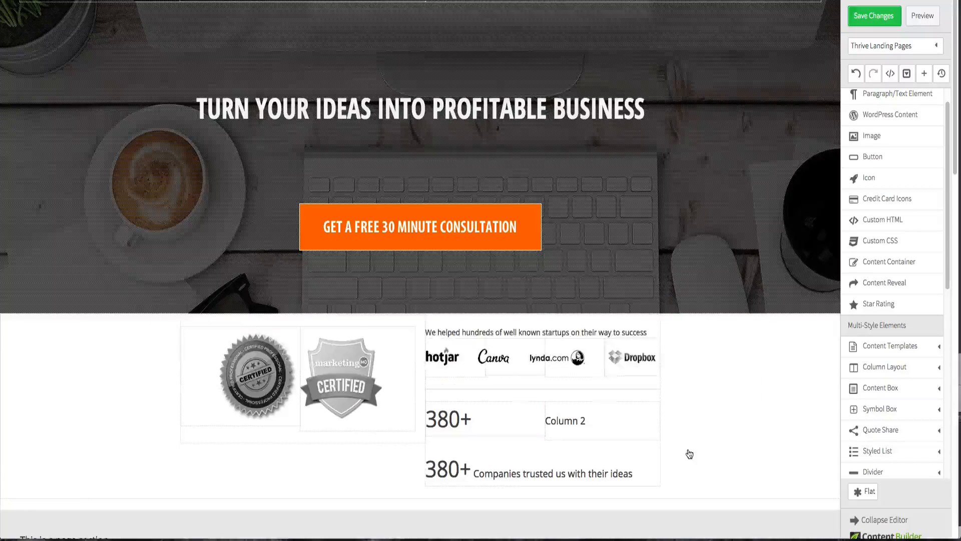
- Delete "380+" from the original text below, keeping only "Companies trusted us with their ideas"
{"action": "left_click", "coordinate": [491, 470]}
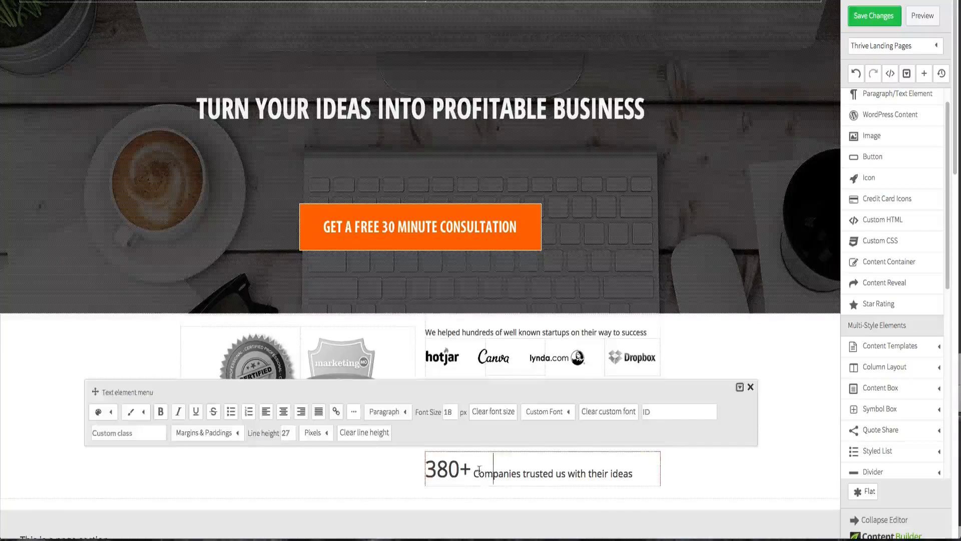
{"action": "left_click_drag", "start_coordinate": [479, 470], "coordinate": [426, 469]}
{"action": "key", "text": "BackSpace"}
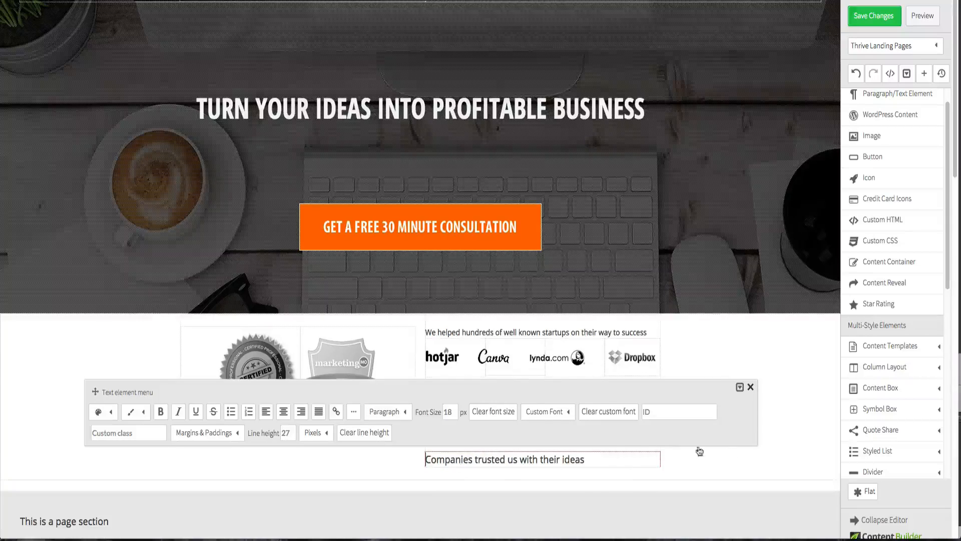
- Move the "Companies trusted us with their ideas" text into the second 1/2 column and delete the Column 2 placeholder
{"action": "left_click", "coordinate": [736, 461]}
{"action": "left_click_drag", "start_coordinate": [543, 469], "coordinate": [585, 414]}
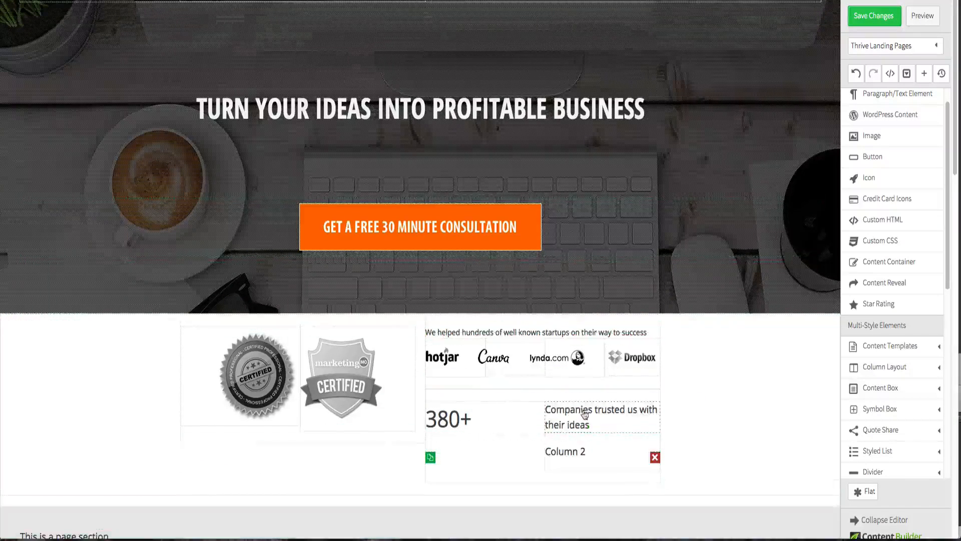
{"action": "left_click", "coordinate": [654, 452]}
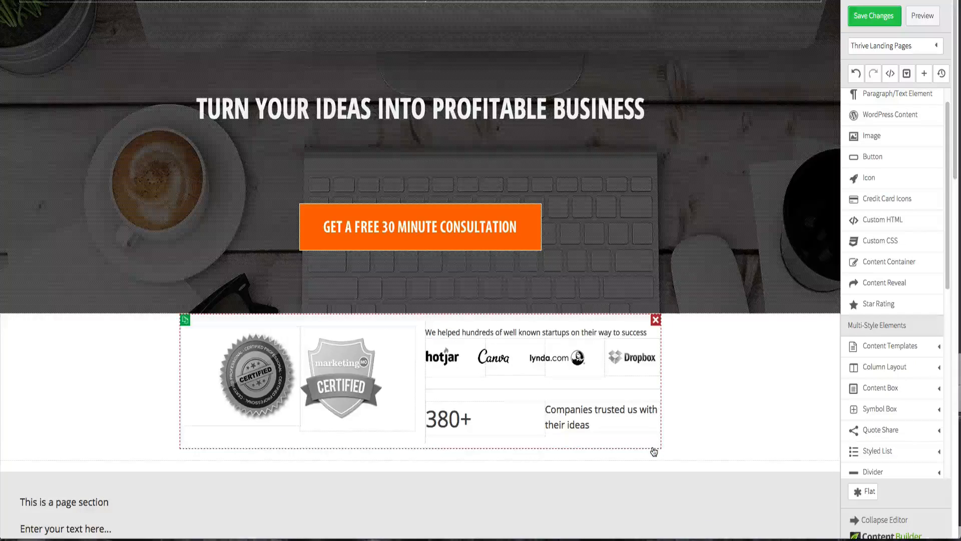
{"action": "left_click", "coordinate": [722, 430]}
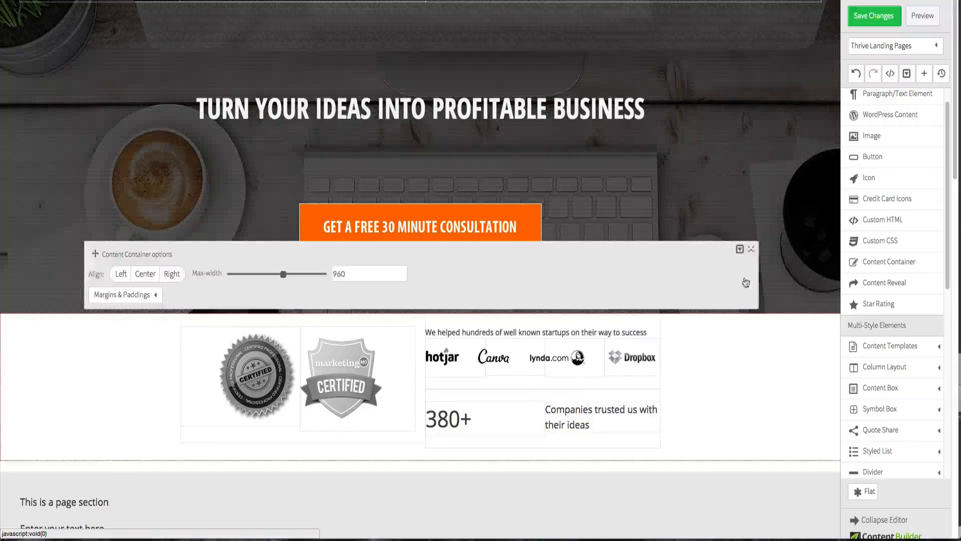
{"action": "left_click", "coordinate": [750, 249]}
{"action": "left_click", "coordinate": [579, 420]}
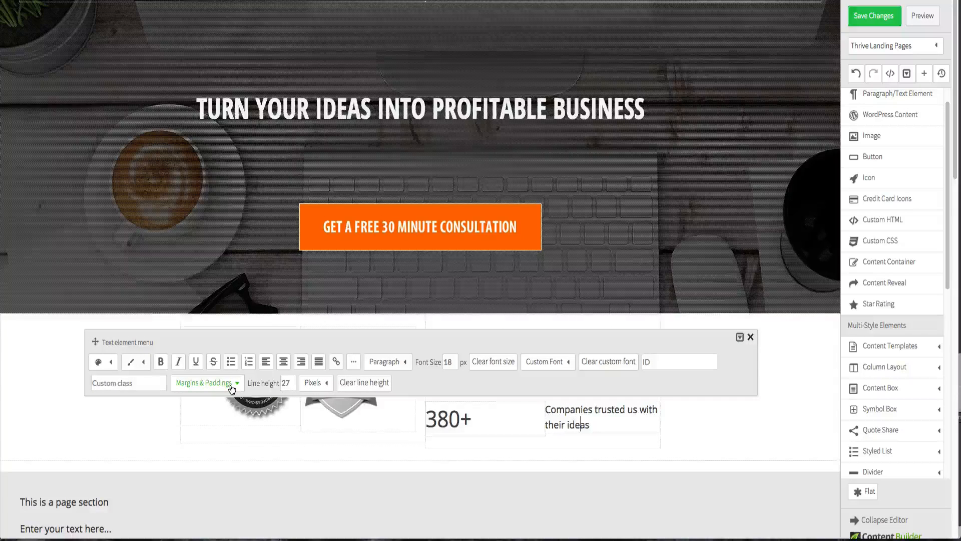
{"action": "left_click", "coordinate": [751, 337]}
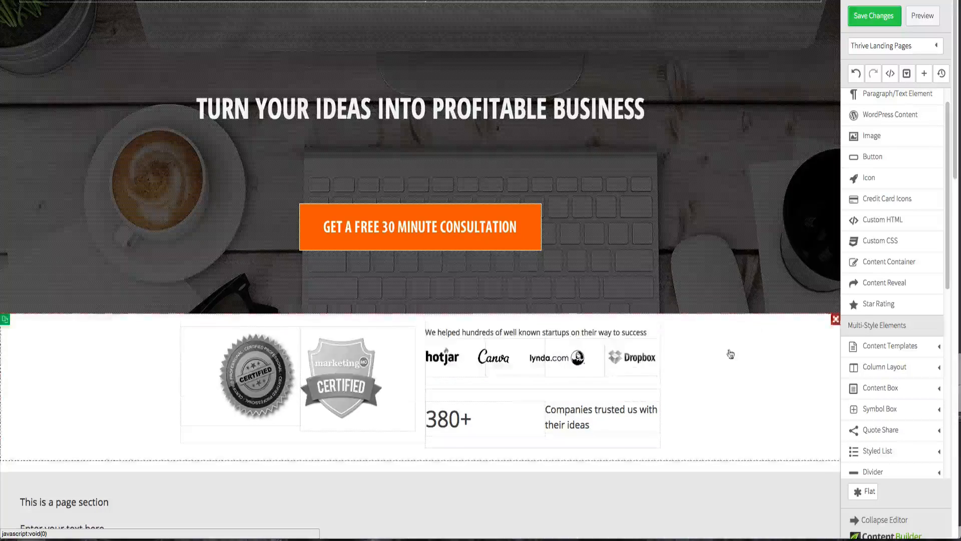
- Insert a 1/4–3/4 column layout below and move "380+" into its first column, deleting the Column 1 placeholder
{"action": "left_click", "coordinate": [886, 368]}
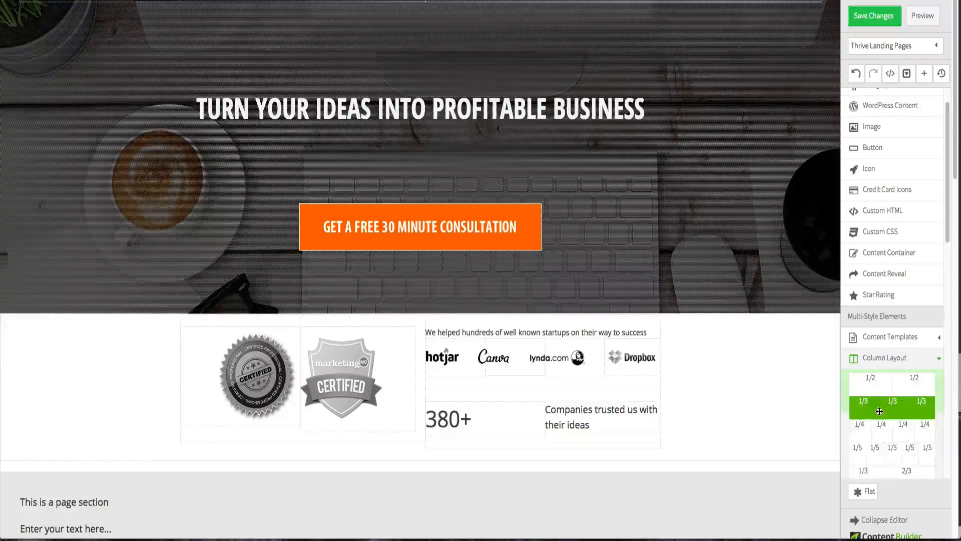
{"action": "scroll", "coordinate": [879, 411], "scroll_direction": "down", "scroll_amount": 3}
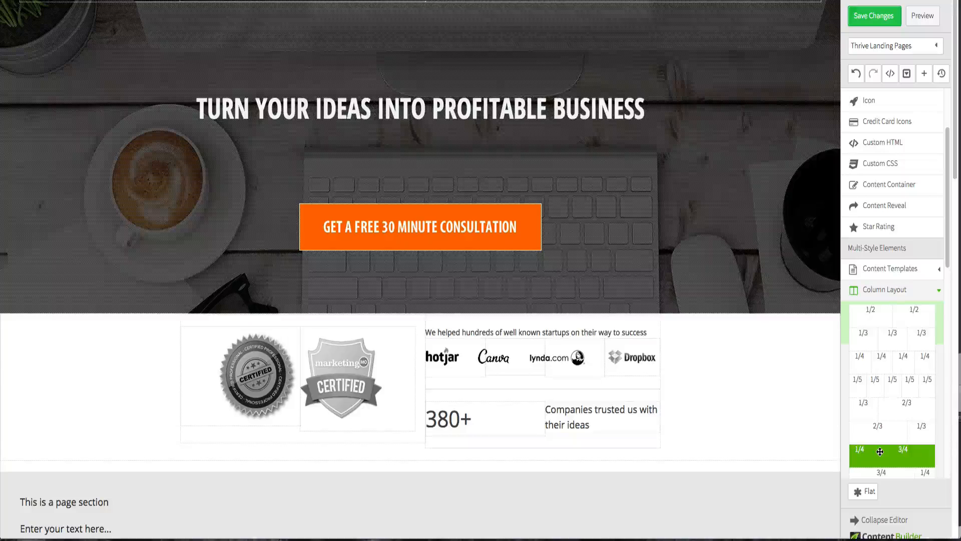
{"action": "left_click_drag", "start_coordinate": [880, 452], "coordinate": [551, 401]}
{"action": "left_click_drag", "start_coordinate": [451, 482], "coordinate": [454, 409]}
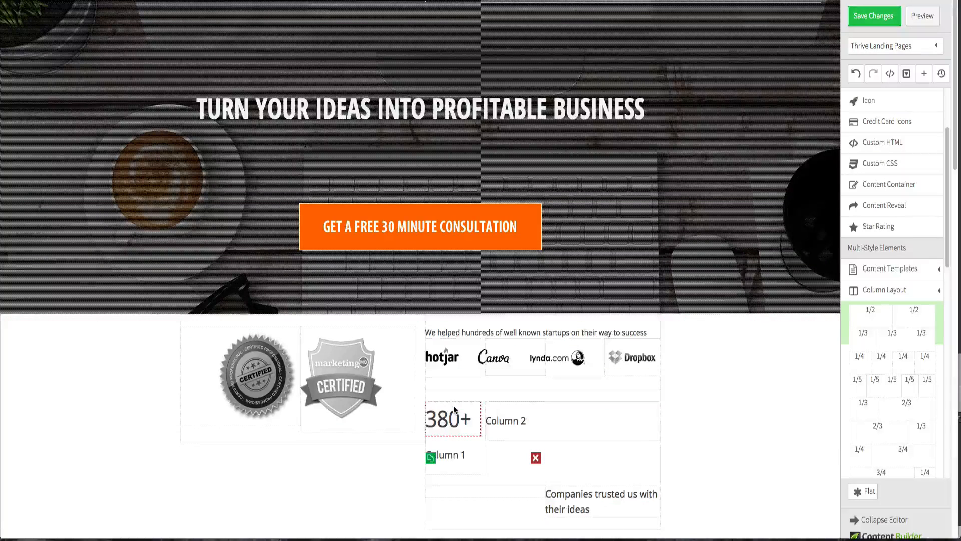
{"action": "left_click", "coordinate": [479, 457]}
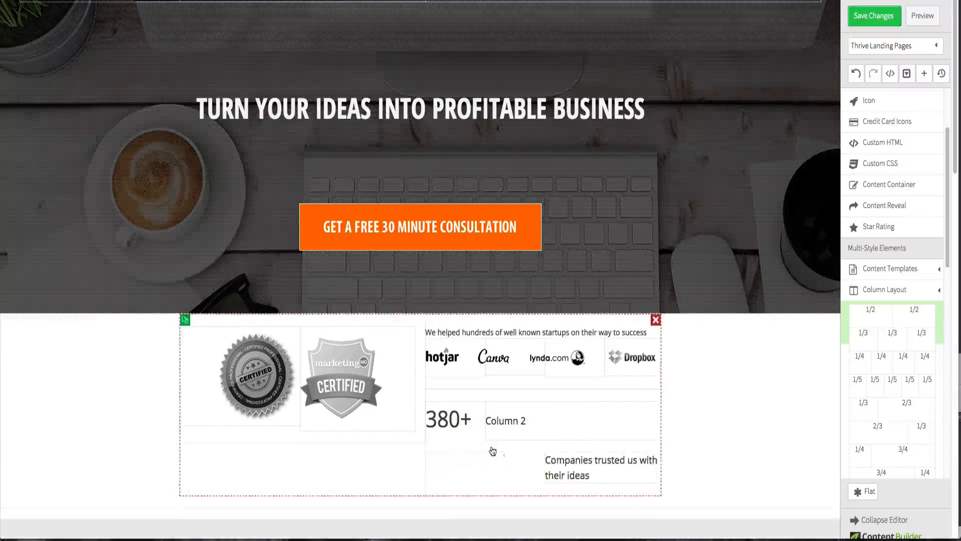
- Move the Companies text into the 3/4 column, then delete the emptied 1/2 layout and the Column 2 placeholder
{"action": "left_click_drag", "start_coordinate": [584, 471], "coordinate": [563, 417]}
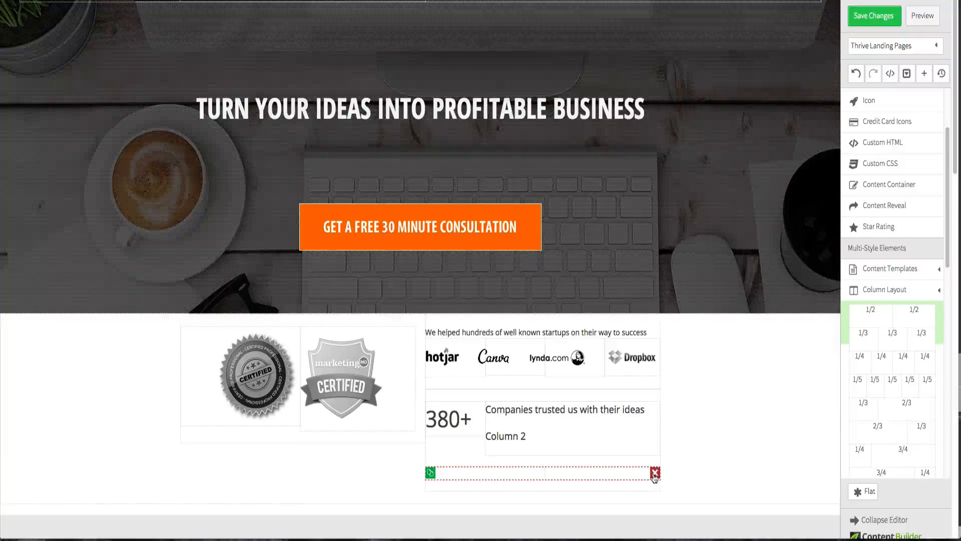
{"action": "left_click", "coordinate": [655, 470]}
{"action": "left_click", "coordinate": [654, 436]}
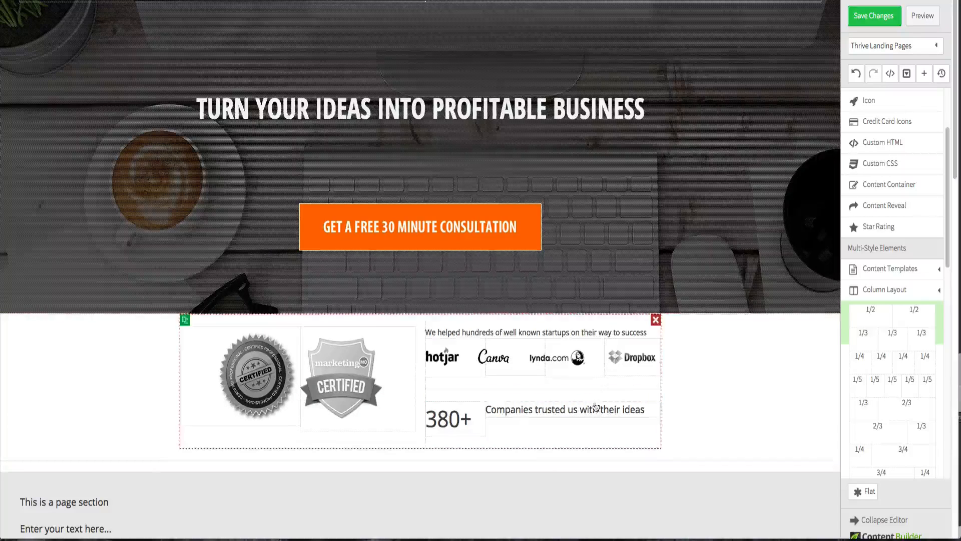
- Set the bottom margin of the element under the new columns to 0 px
{"action": "left_click", "coordinate": [594, 427]}
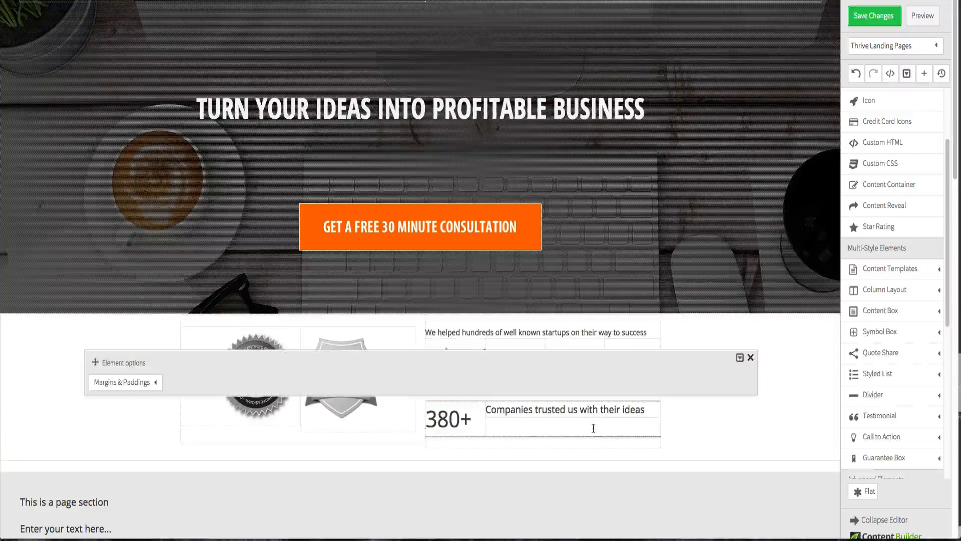
{"action": "left_click", "coordinate": [157, 384]}
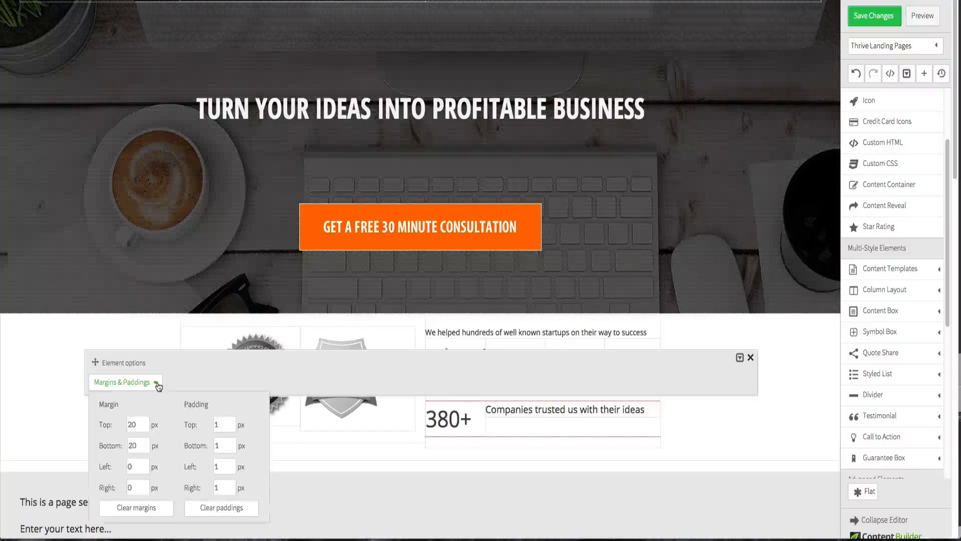
{"action": "double_click", "coordinate": [142, 422]}
{"action": "double_click", "coordinate": [133, 445]}
{"action": "type", "text": "0"}
{"action": "left_click", "coordinate": [695, 429]}
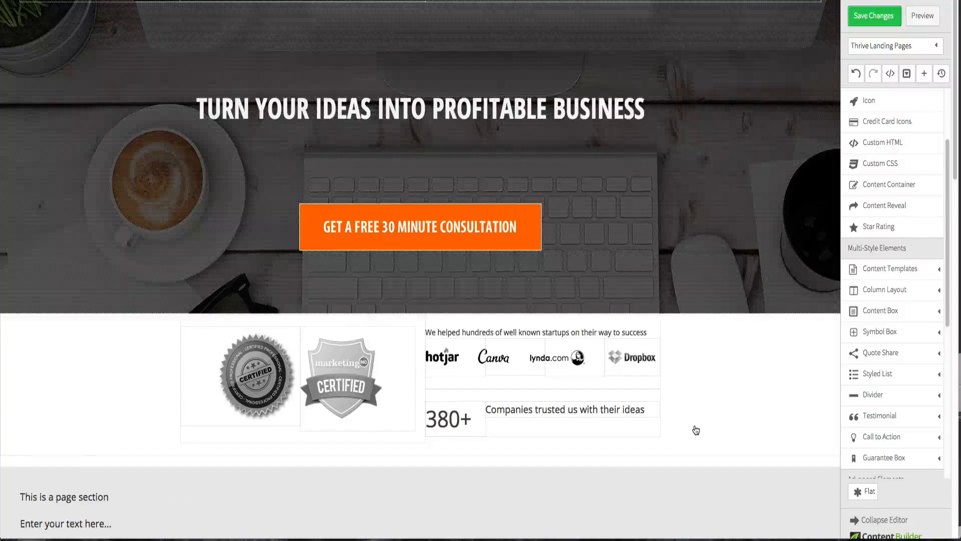
- Set the top margin of the "Companies trusted us with their ideas" text to 18 px
{"action": "left_click", "coordinate": [567, 413]}
{"action": "left_click", "coordinate": [218, 384]}
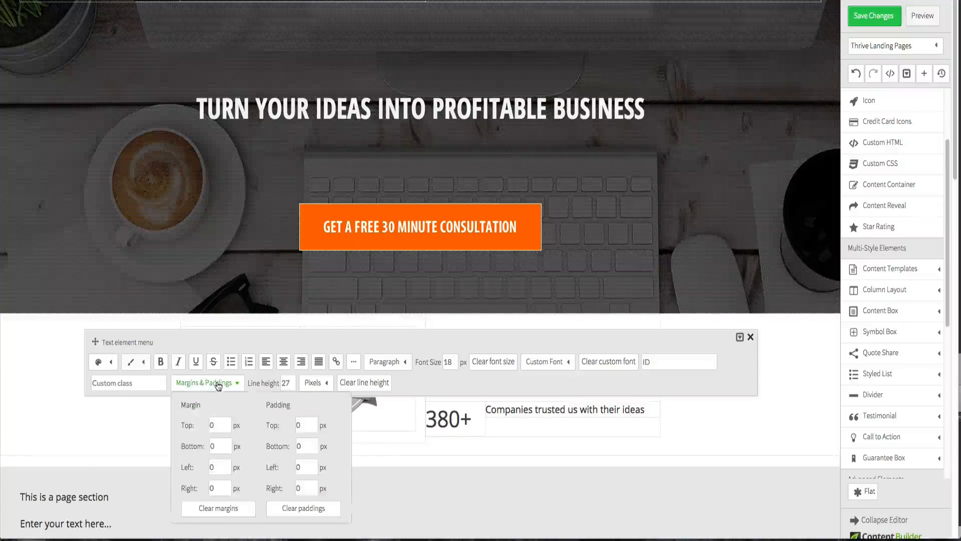
{"action": "double_click", "coordinate": [228, 425]}
{"action": "type", "text": "20"}
{"action": "left_click", "coordinate": [224, 445]}
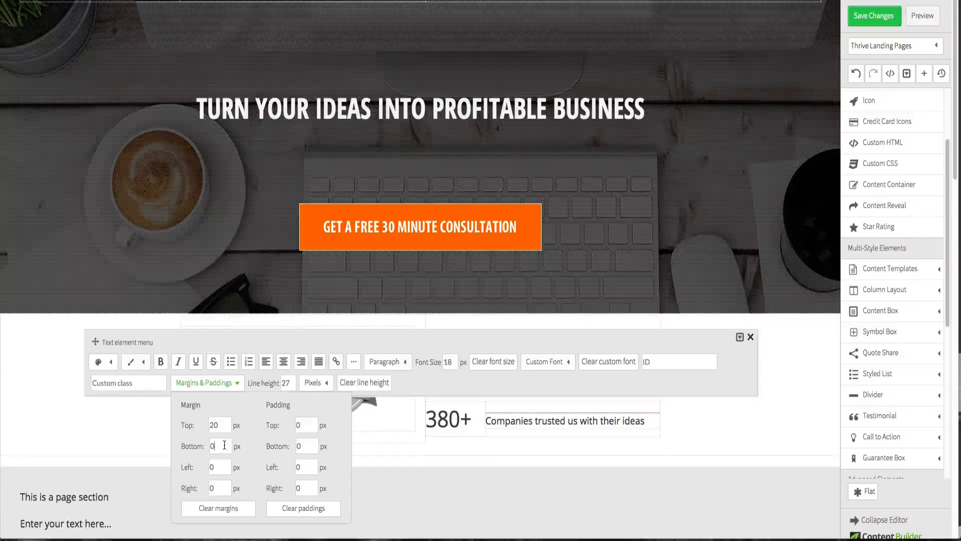
{"action": "double_click", "coordinate": [221, 425]}
{"action": "type", "text": "18"}
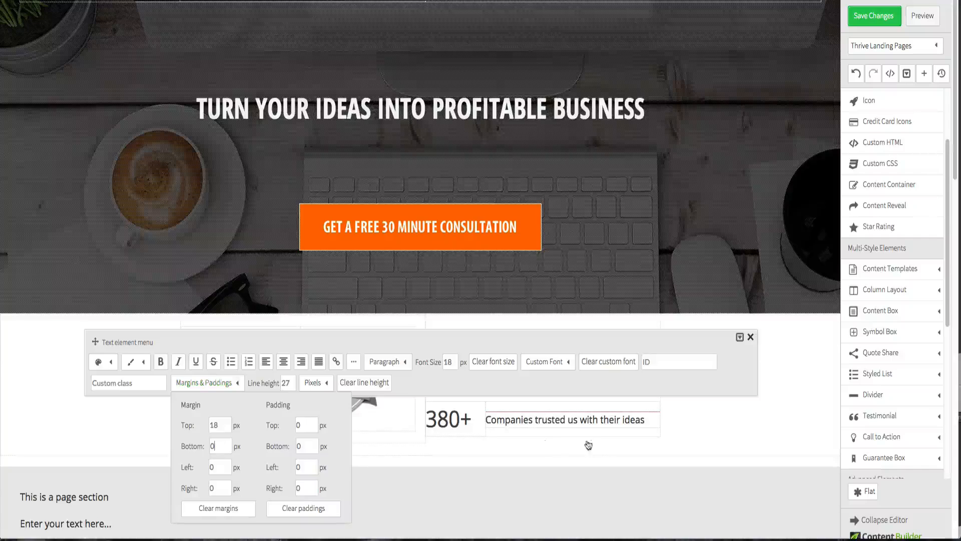
{"action": "left_click", "coordinate": [728, 415]}
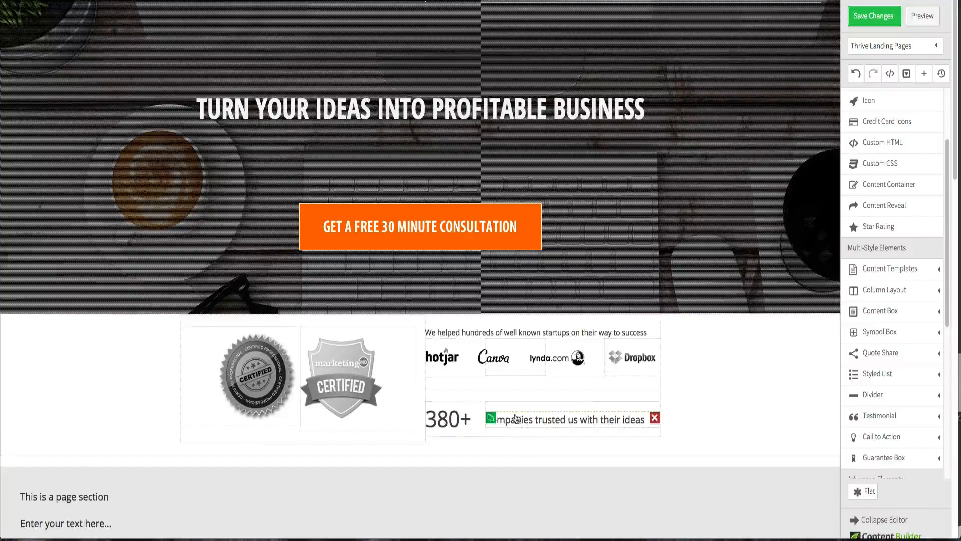
- Set the left margin of the "Companies trusted us with their ideas" text to -15 px
{"action": "left_click", "coordinate": [593, 426]}
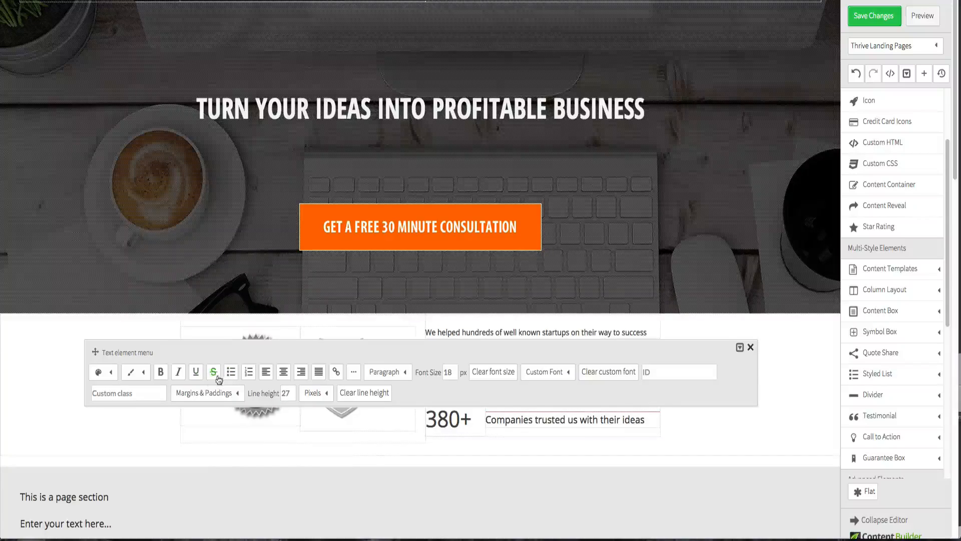
{"action": "left_click", "coordinate": [206, 392]}
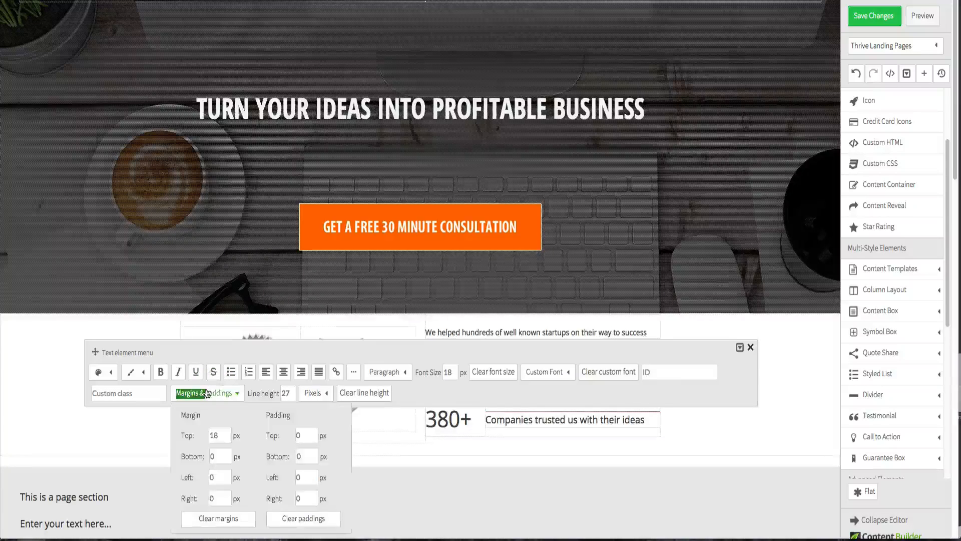
{"action": "double_click", "coordinate": [222, 474]}
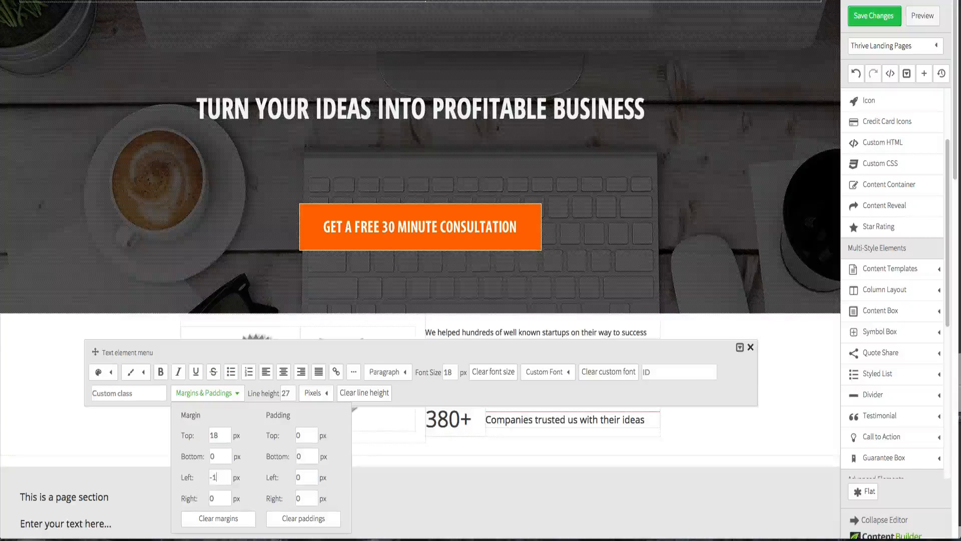
{"action": "left_click", "coordinate": [223, 457]}
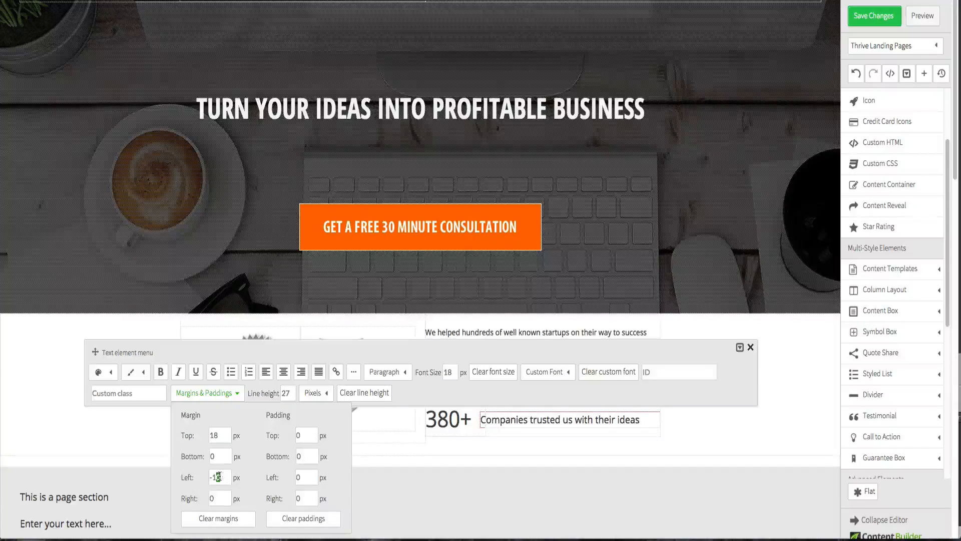
{"action": "left_click", "coordinate": [222, 457]}
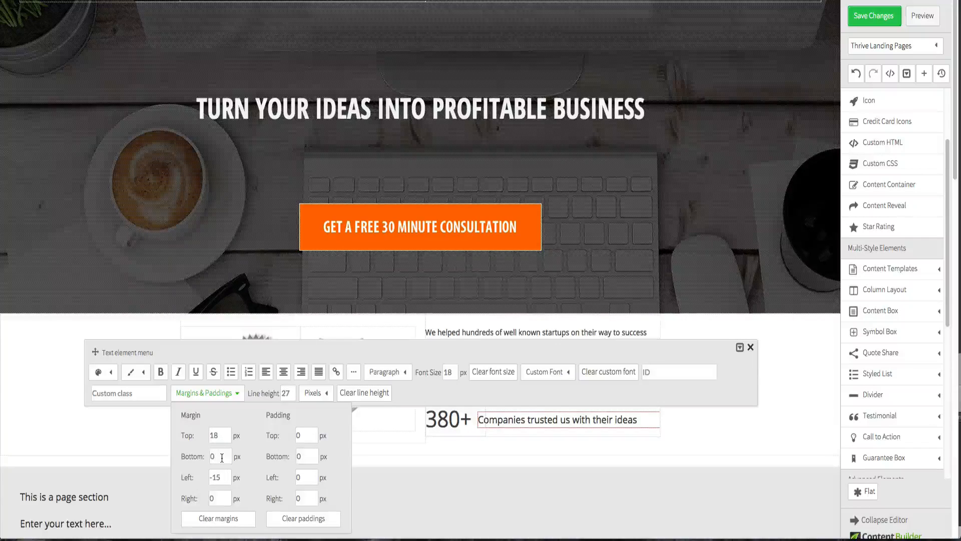
{"action": "left_click", "coordinate": [693, 425]}
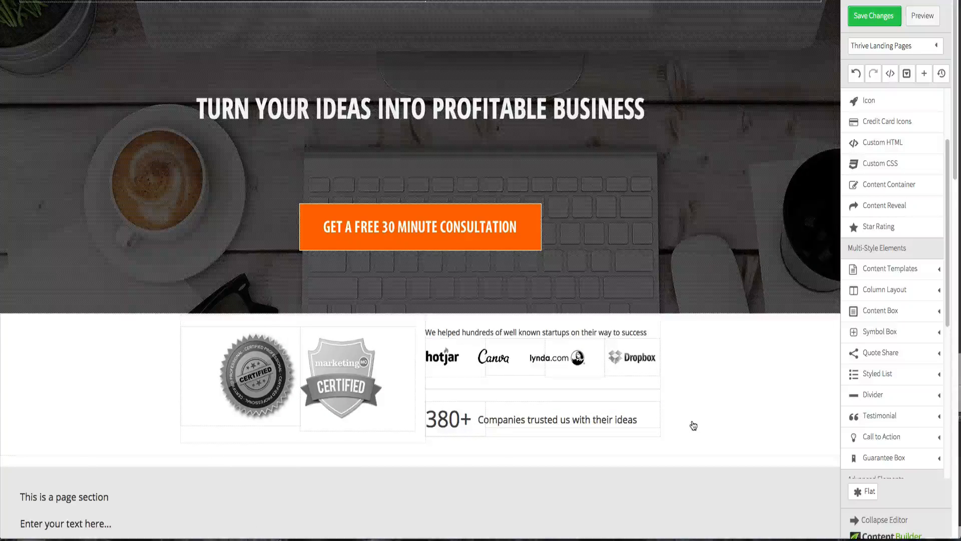
- Save the changes and open a preview of the page
{"action": "left_click", "coordinate": [870, 19]}
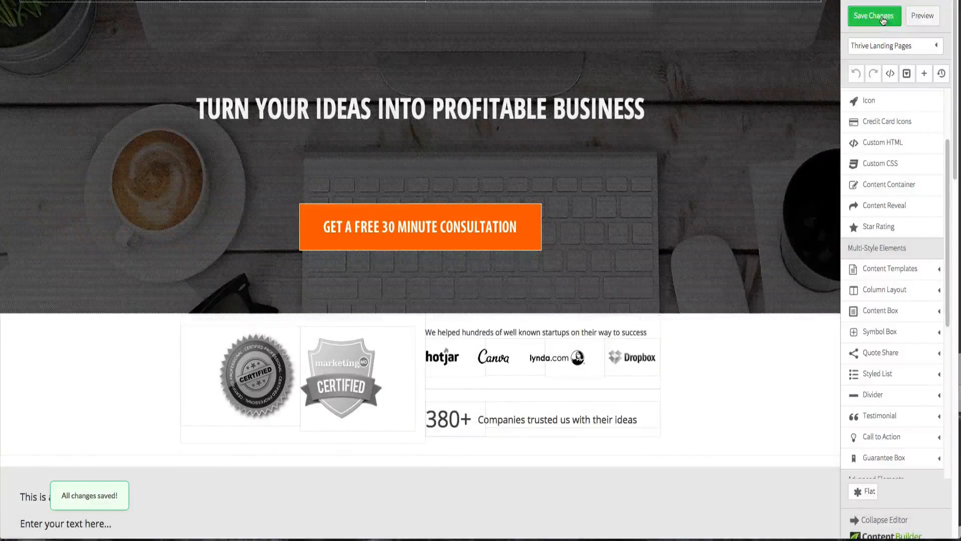
{"action": "left_click", "coordinate": [917, 20]}
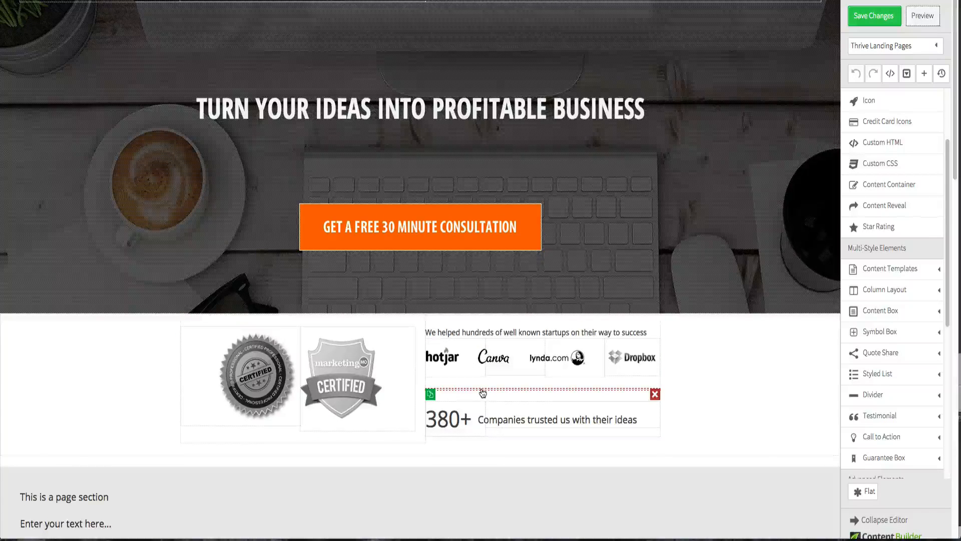
- Set the top and bottom margins of the 380+ column row to -20 px
{"action": "left_click", "coordinate": [482, 389]}
{"action": "left_click", "coordinate": [148, 371]}
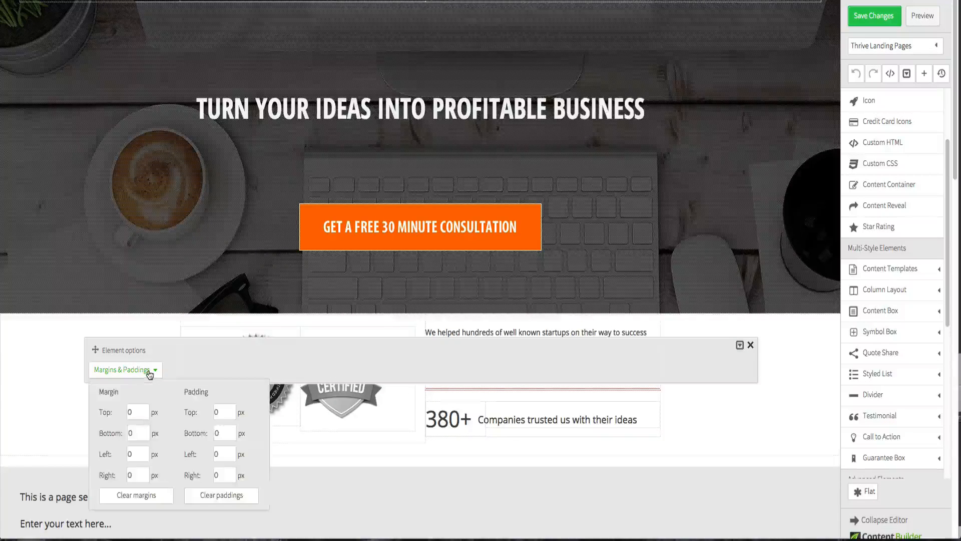
{"action": "left_click_drag", "start_coordinate": [95, 350], "coordinate": [95, 306]}
{"action": "left_click", "coordinate": [114, 327]}
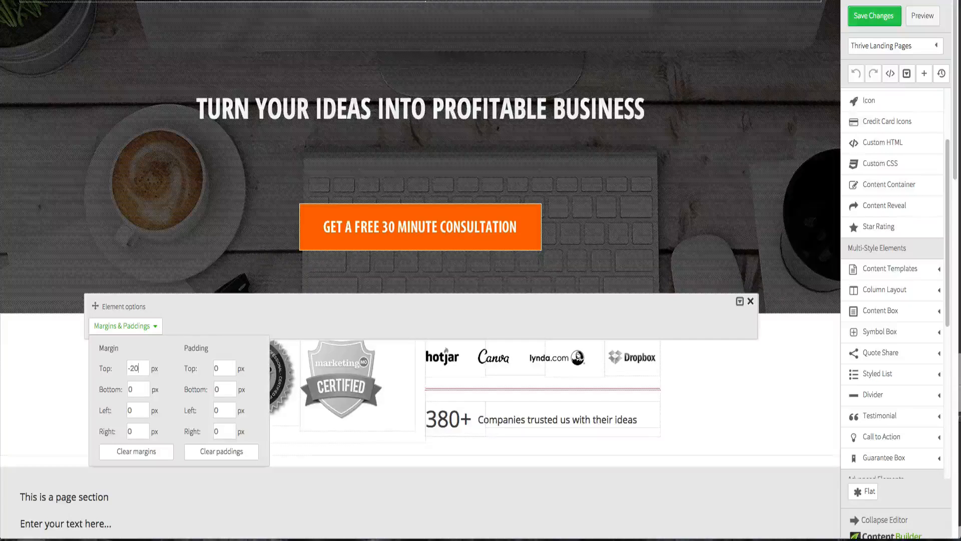
{"action": "left_click", "coordinate": [135, 391]}
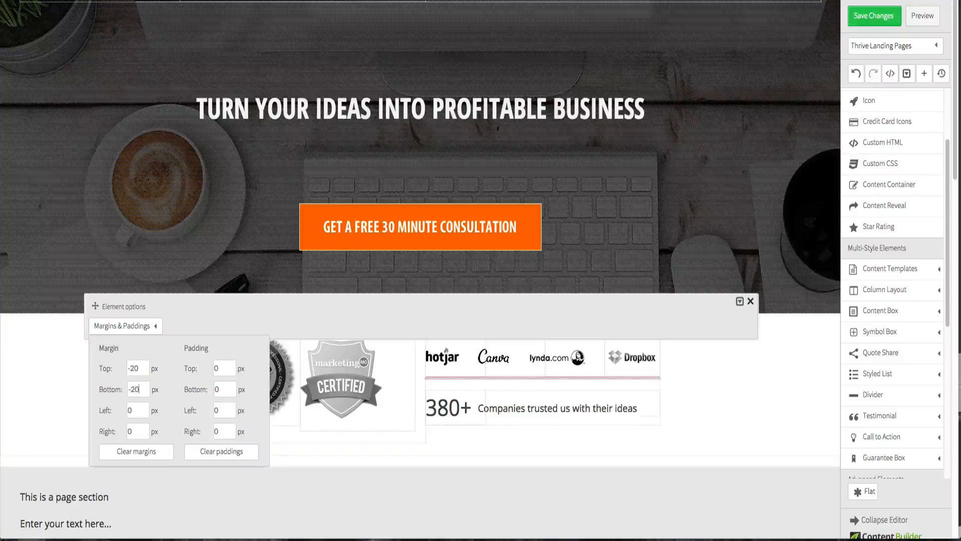
{"action": "left_click", "coordinate": [134, 369]}
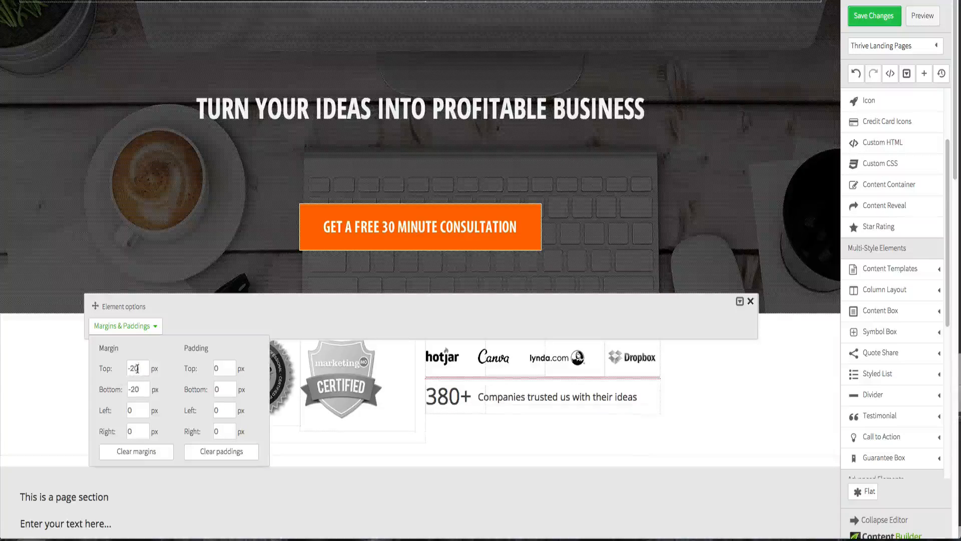
{"action": "left_click", "coordinate": [50, 377]}
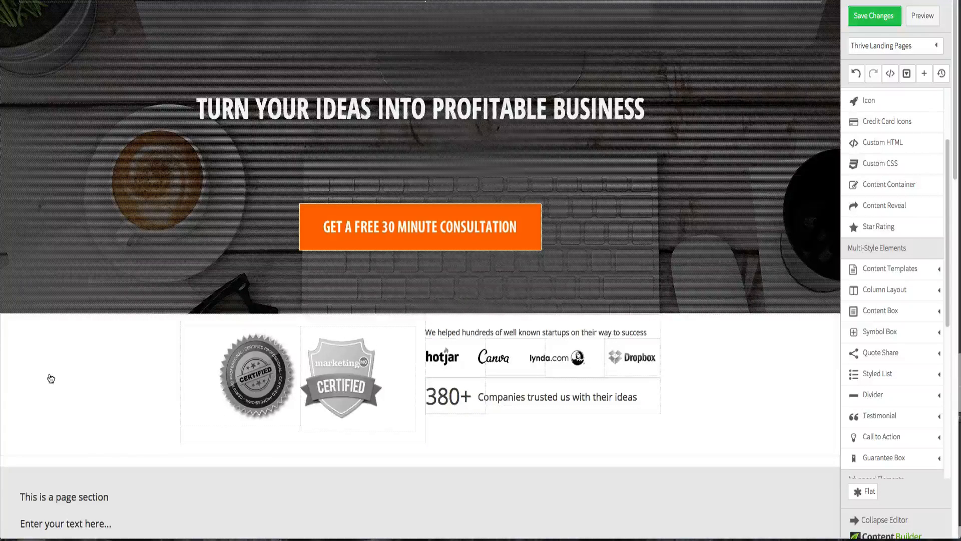
- Save the changes and review the logos and 380+ area in the page preview
{"action": "left_click", "coordinate": [877, 19]}
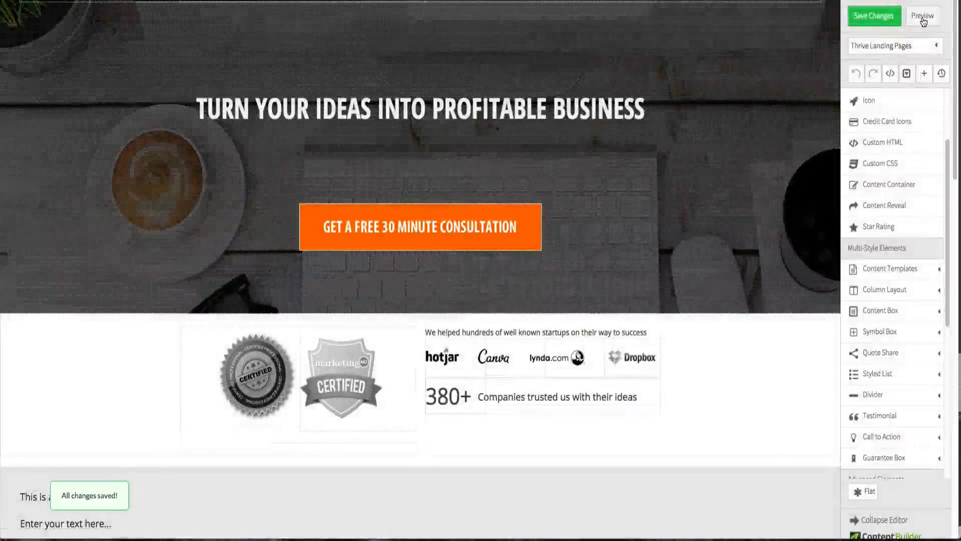
{"action": "left_click", "coordinate": [923, 17]}
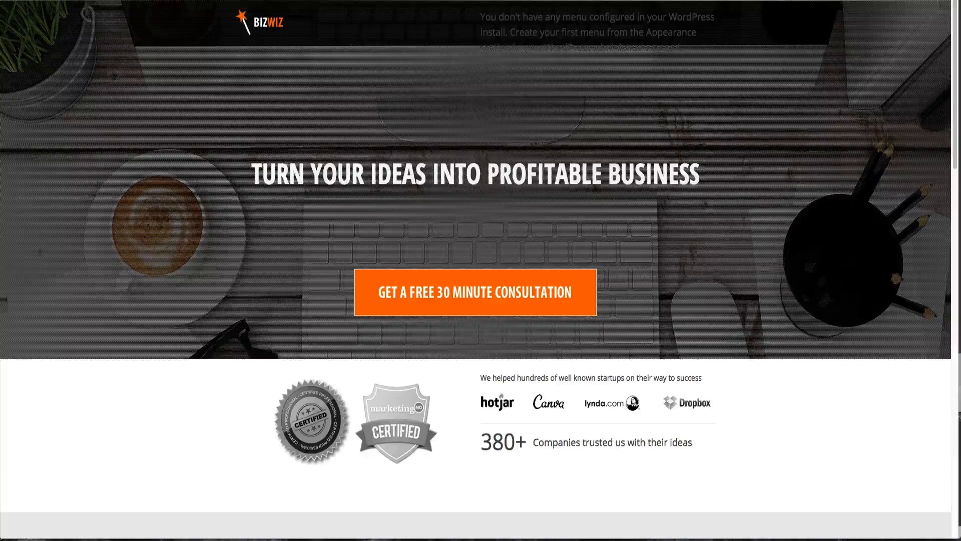
{"action": "scroll", "coordinate": [365, 214], "scroll_direction": "down", "scroll_amount": 1}
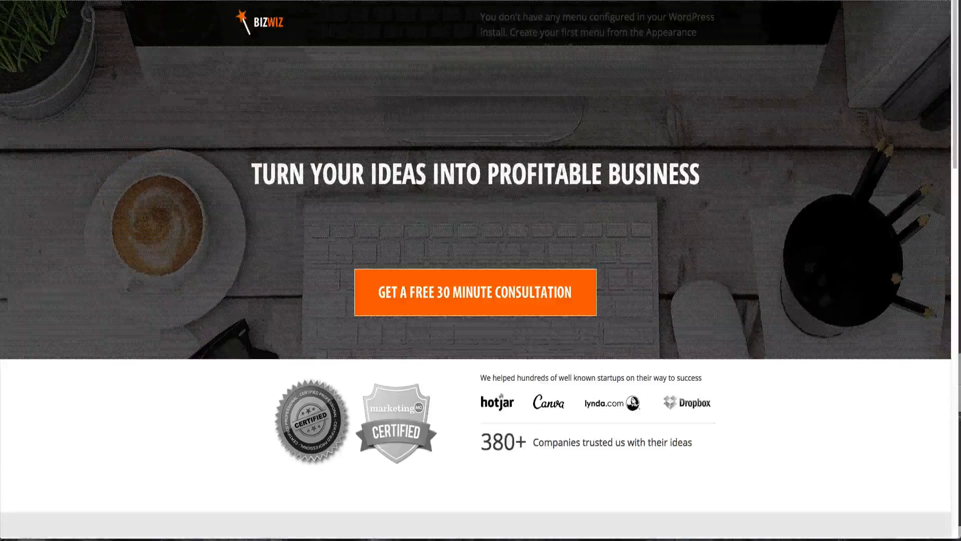
- Set the text colour of the "We helped hundreds of well known startups" line and the "Companies trusted us with their ideas" text to black
{"action": "key", "text": "ctrl+shift+Tab"}
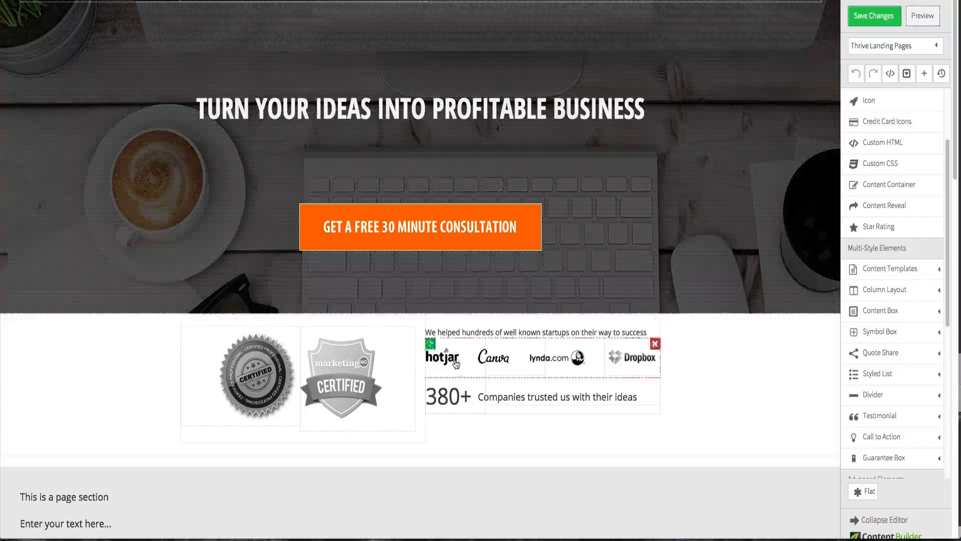
{"action": "left_click", "coordinate": [462, 396]}
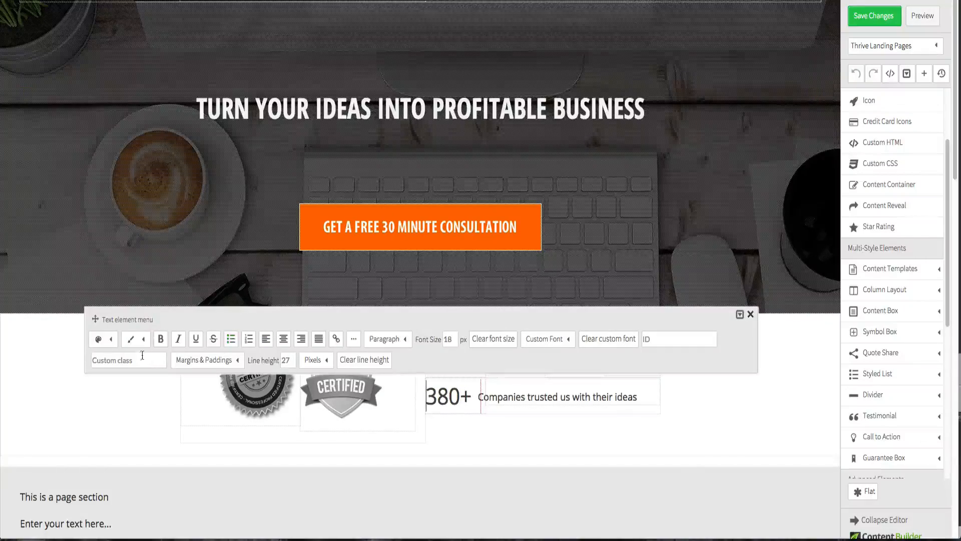
{"action": "left_click", "coordinate": [98, 339]}
{"action": "left_click", "coordinate": [99, 383]}
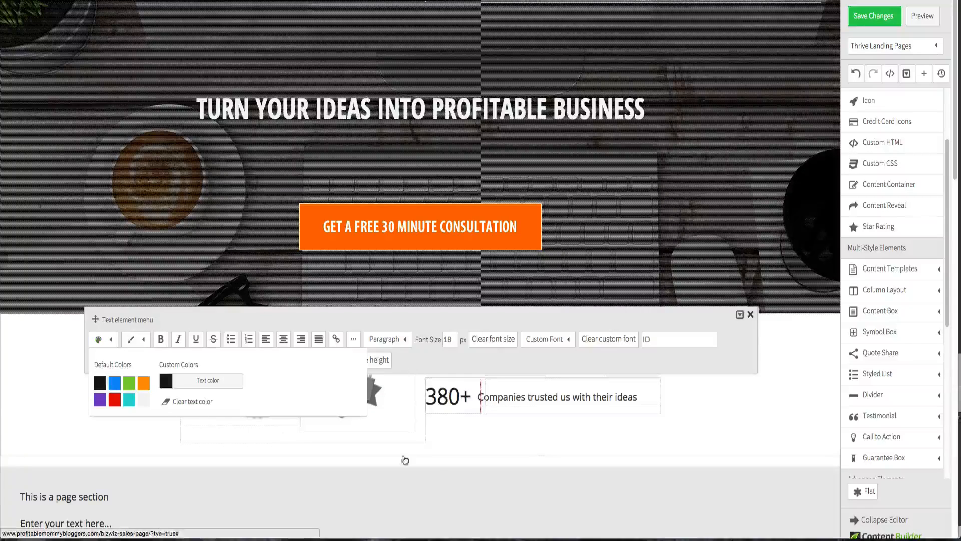
{"action": "left_click", "coordinate": [545, 401]}
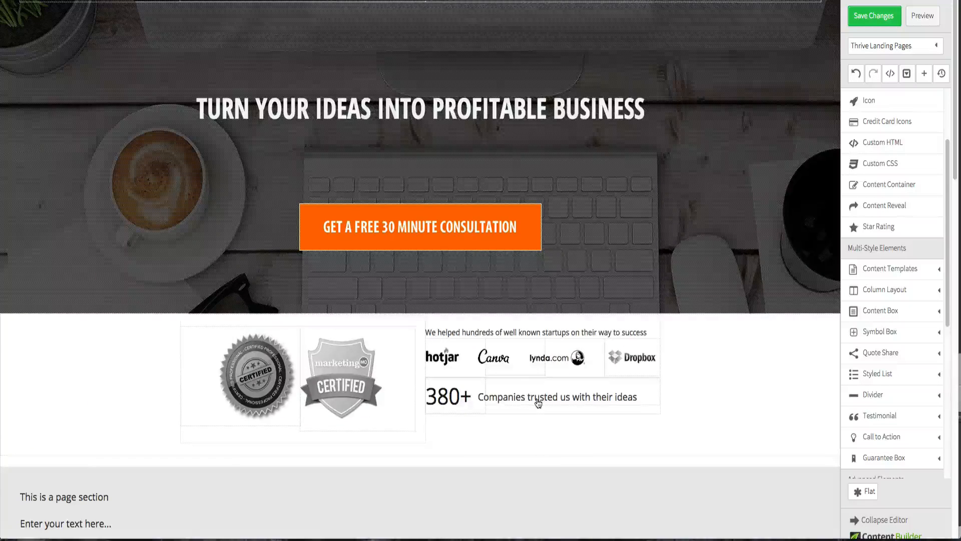
{"action": "left_click", "coordinate": [538, 399]}
{"action": "left_click", "coordinate": [98, 349]}
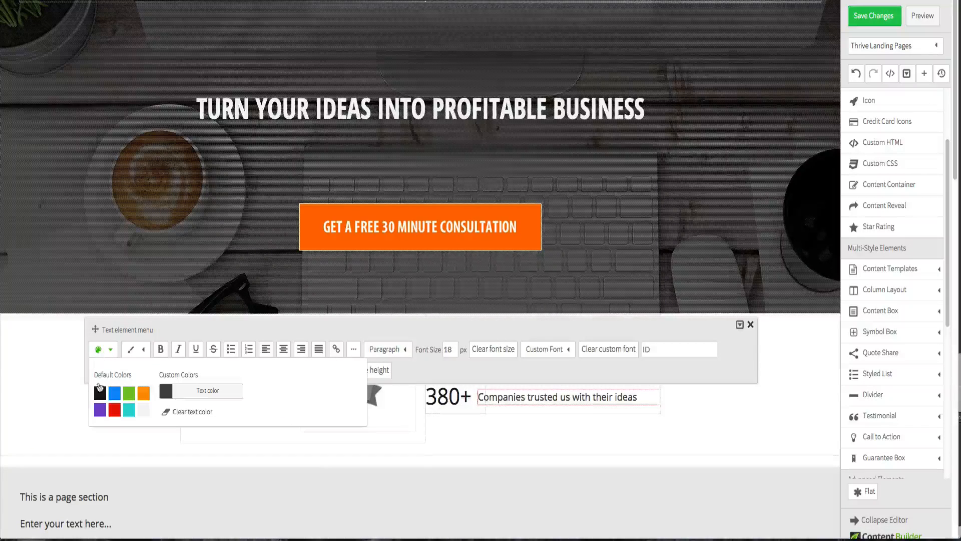
{"action": "left_click", "coordinate": [48, 389]}
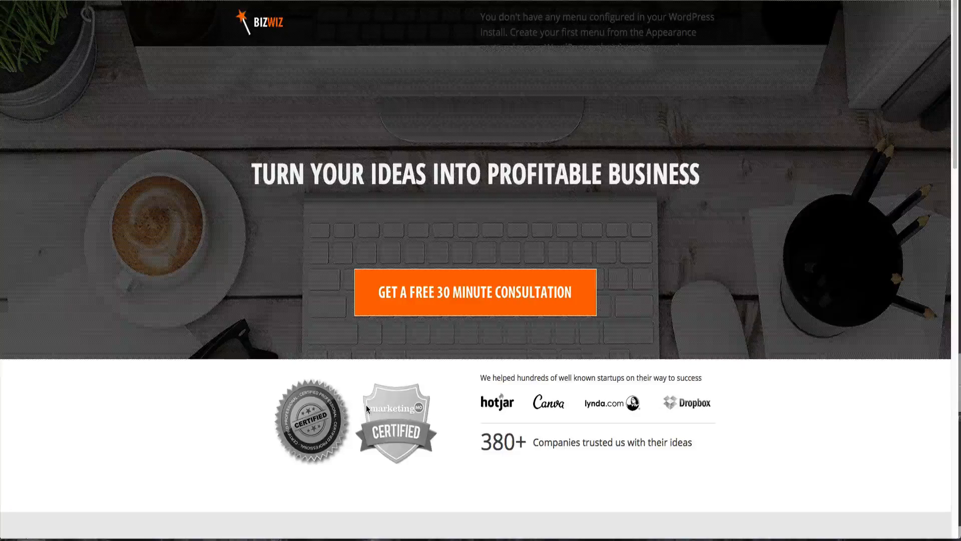
- Compare the badges and logos area in the editor with the reference page
{"action": "key", "text": "ctrl+Tab"}
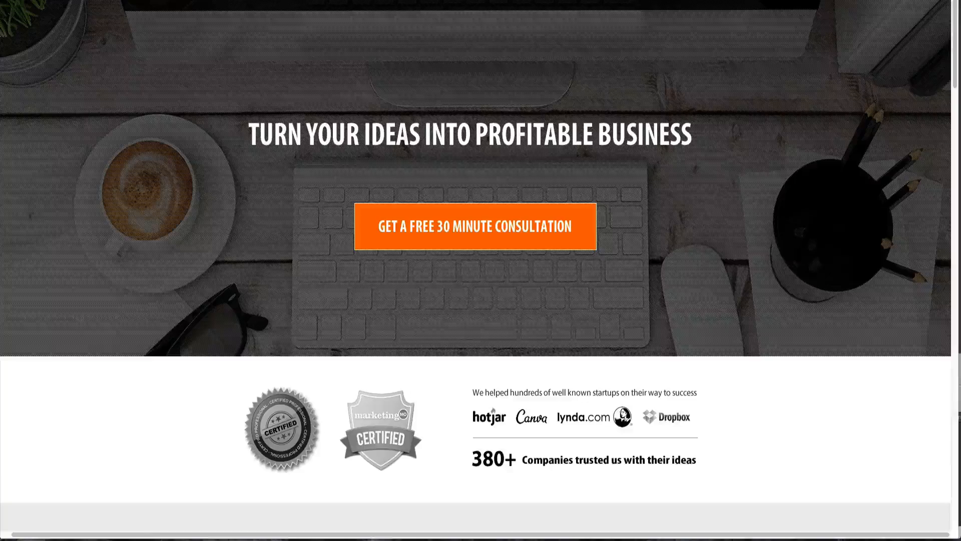
{"action": "key", "text": "ctrl+Tab"}
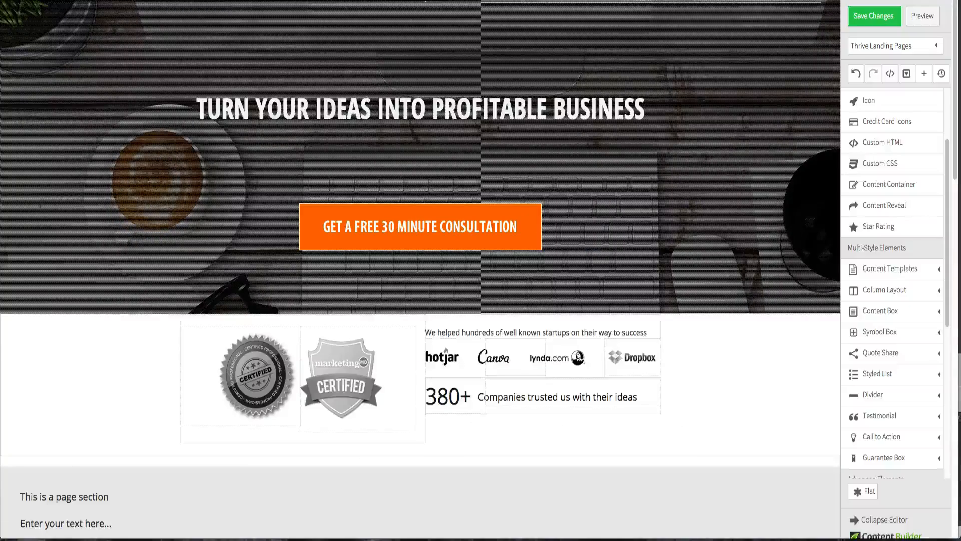
{"action": "key", "text": "ctrl+Tab"}
{"action": "key", "text": "ctrl+Tab"}
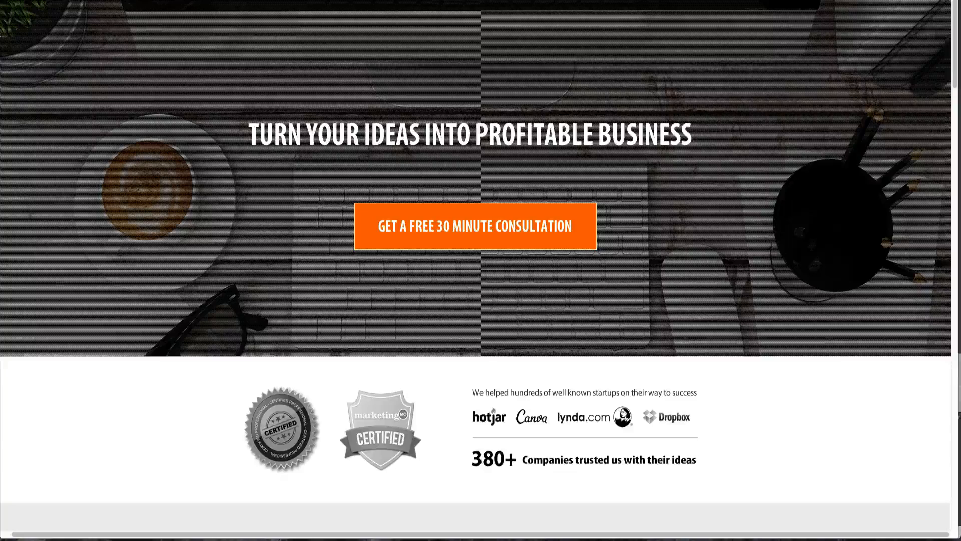
{"action": "key", "text": "ctrl+Tab"}
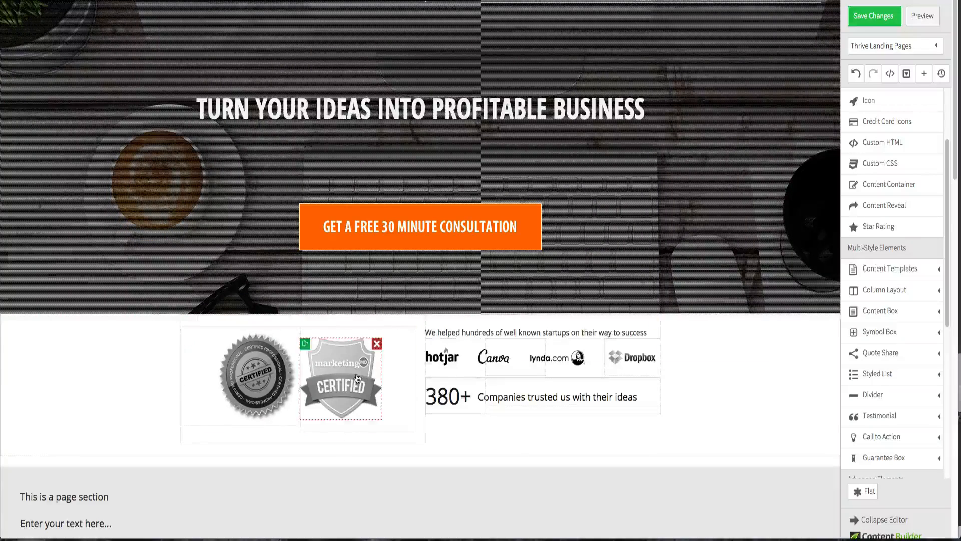
- Add a left margin to the marketing Certified shield badge image
{"action": "left_click", "coordinate": [358, 373]}
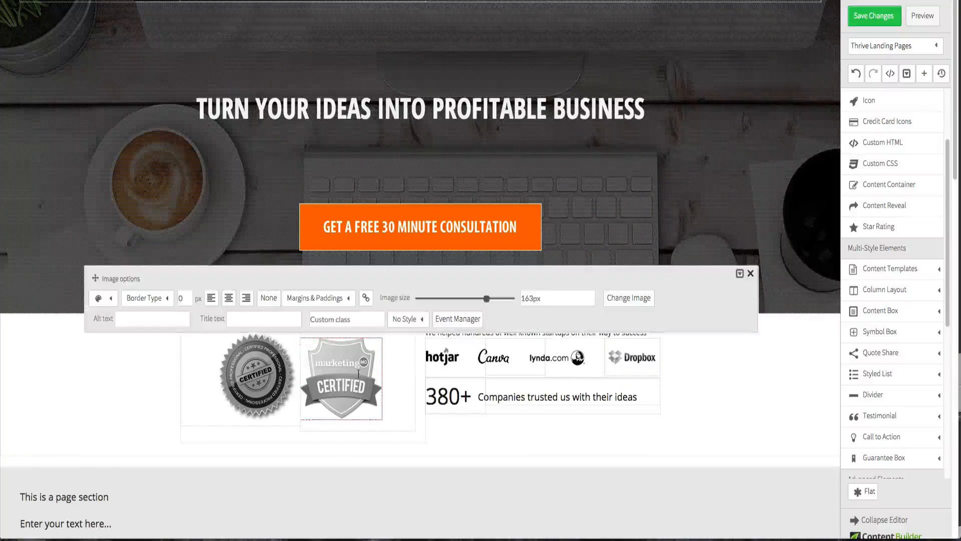
{"action": "left_click", "coordinate": [314, 298]}
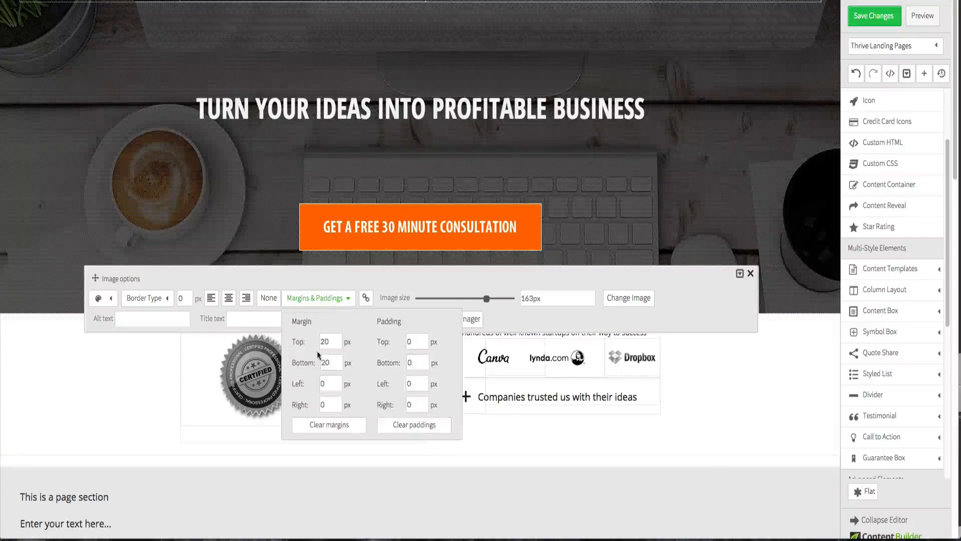
{"action": "double_click", "coordinate": [327, 382]}
{"action": "type", "text": "2"}
{"action": "left_click", "coordinate": [133, 395]}
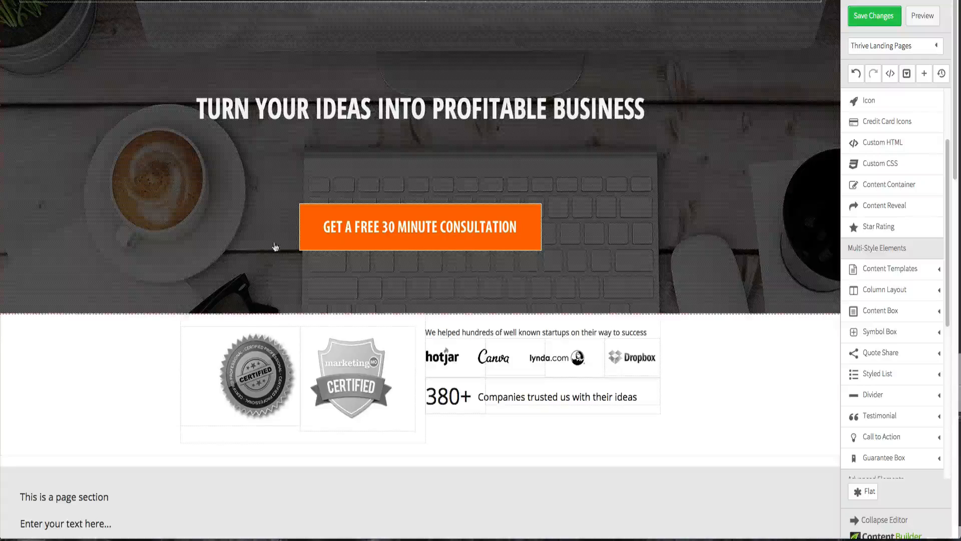
- Set the round certified seal image's right margin to 20 px, then save the changes and open a preview
{"action": "left_click", "coordinate": [256, 364]}
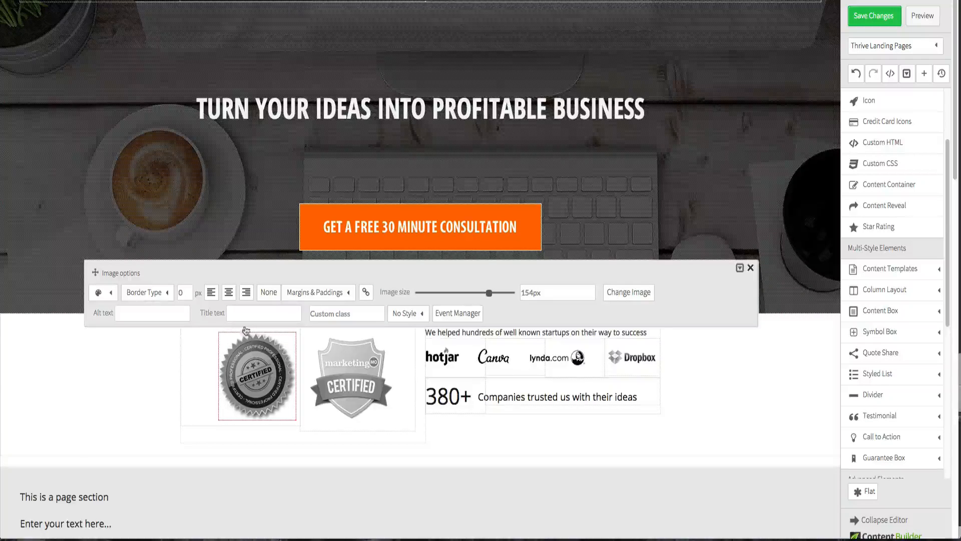
{"action": "left_click", "coordinate": [317, 294]}
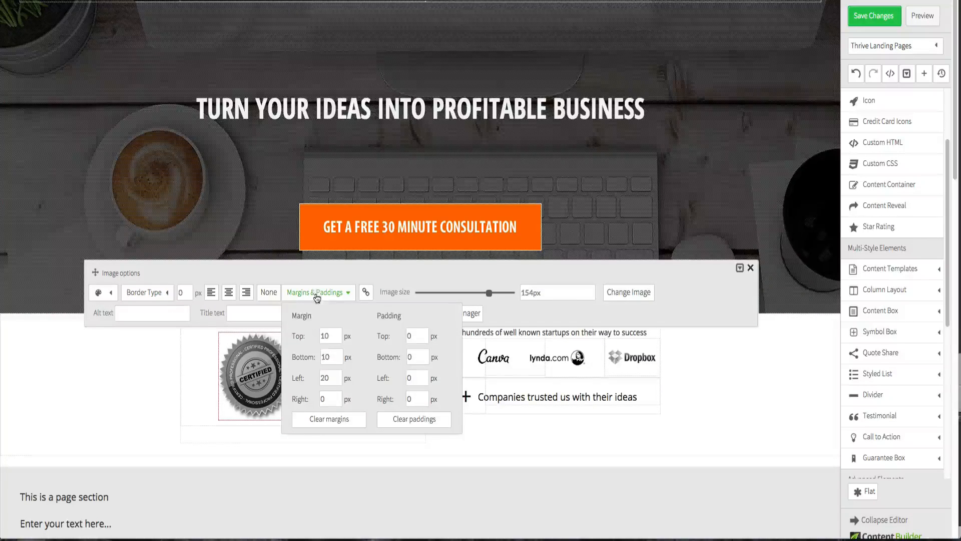
{"action": "double_click", "coordinate": [333, 396]}
{"action": "type", "text": "20"}
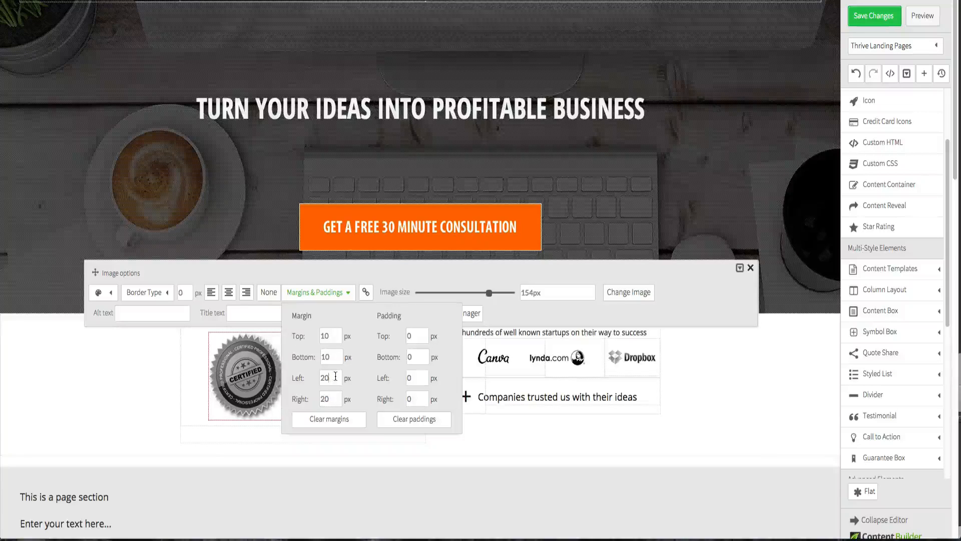
{"action": "left_click", "coordinate": [119, 375]}
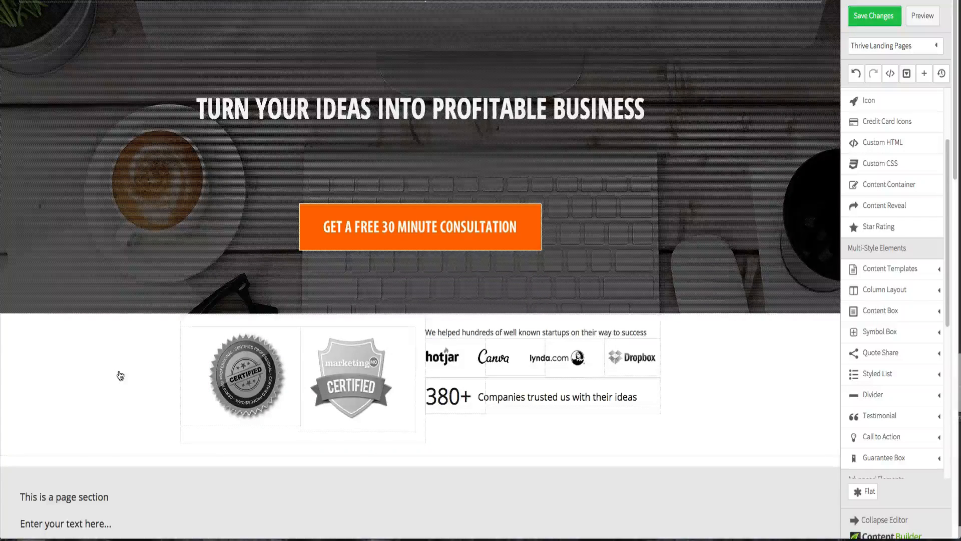
{"action": "left_click", "coordinate": [884, 23]}
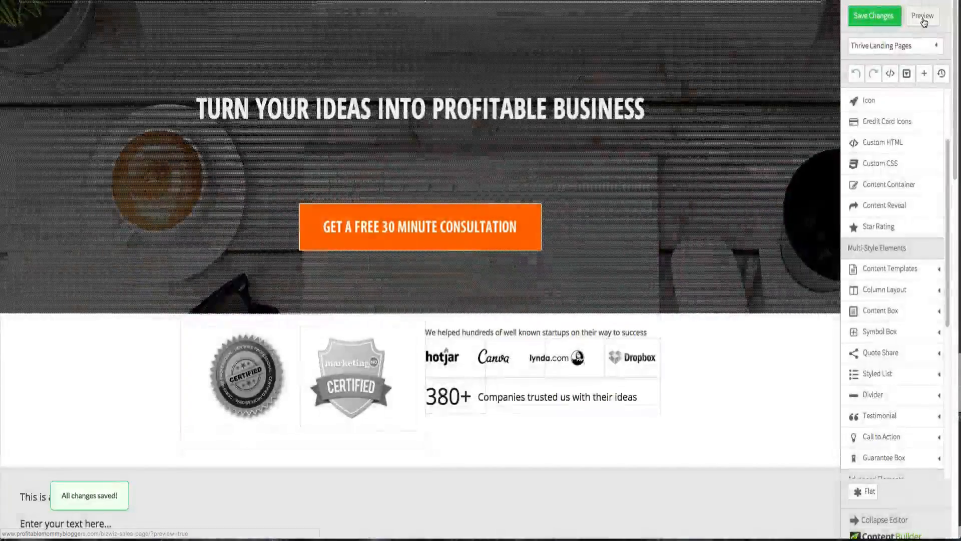
{"action": "left_click", "coordinate": [924, 22]}
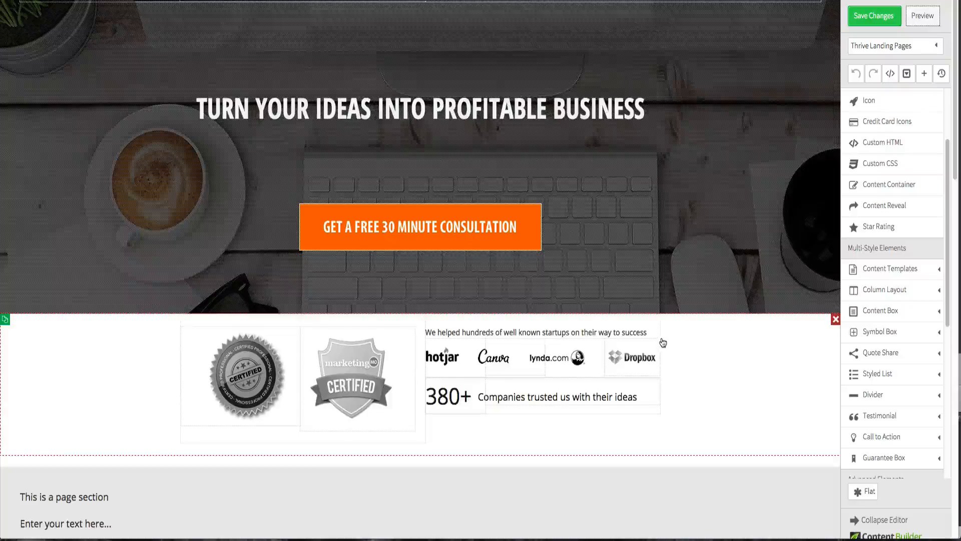
- Set the top margin of the badges and logos row to 20 px, then save and preview the page
{"action": "left_click", "coordinate": [444, 322]}
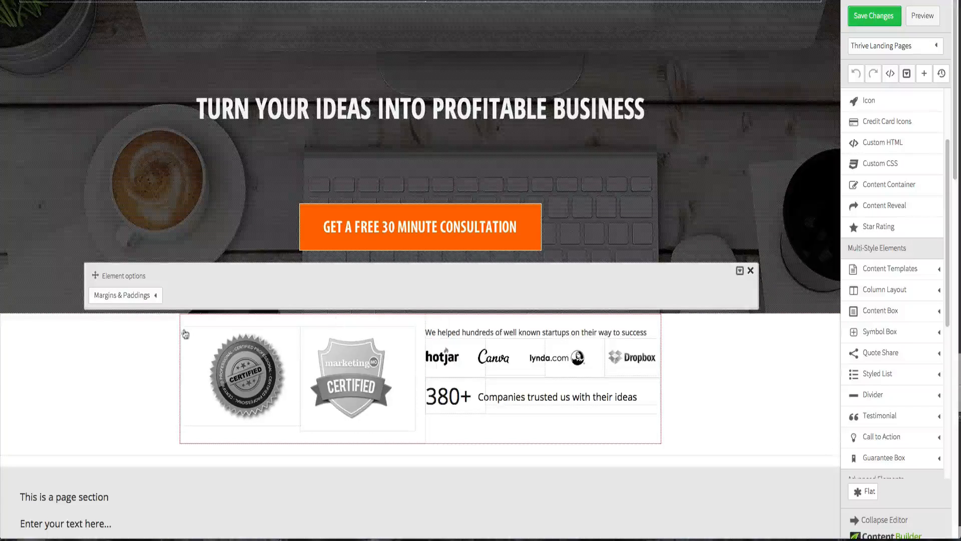
{"action": "left_click", "coordinate": [125, 295]}
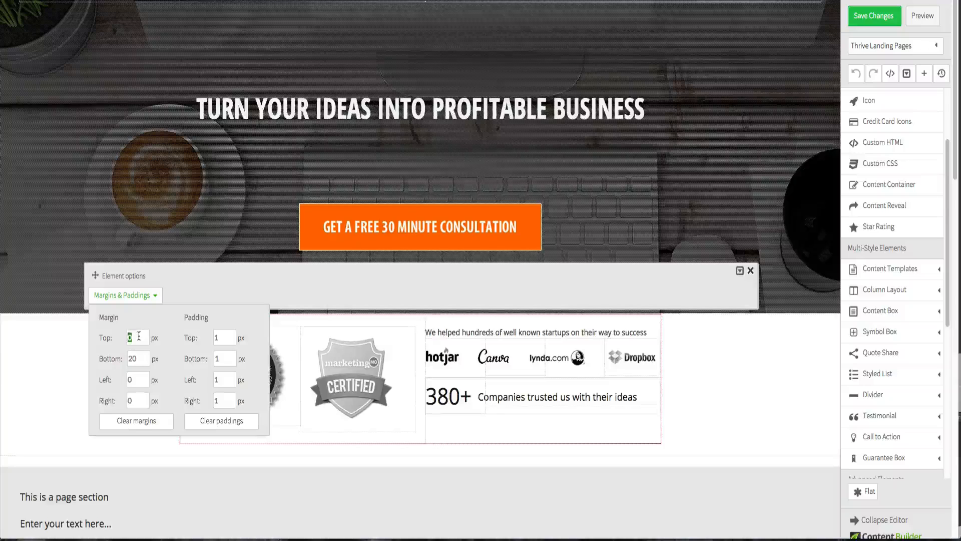
{"action": "type", "text": "20"}
{"action": "key", "text": "Tab"}
{"action": "left_click", "coordinate": [718, 421]}
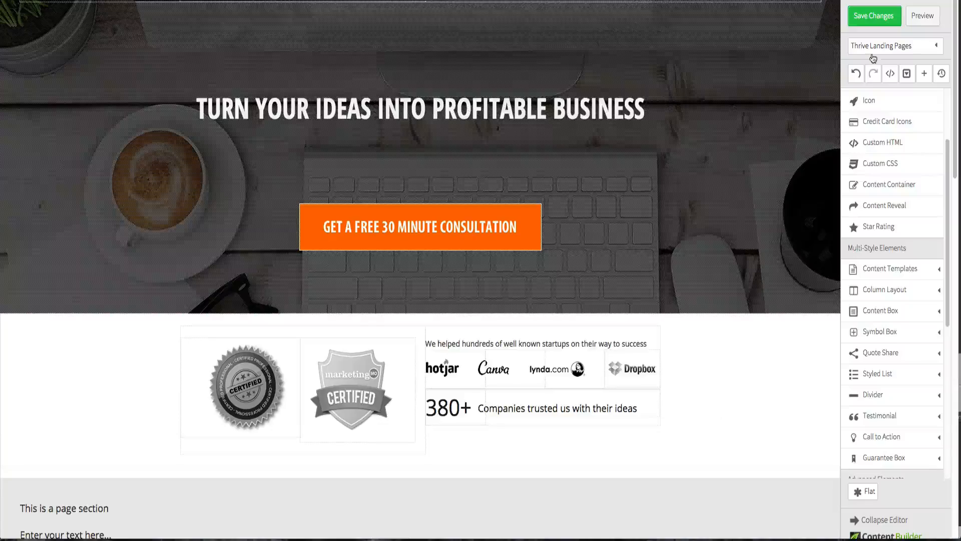
{"action": "left_click", "coordinate": [872, 16]}
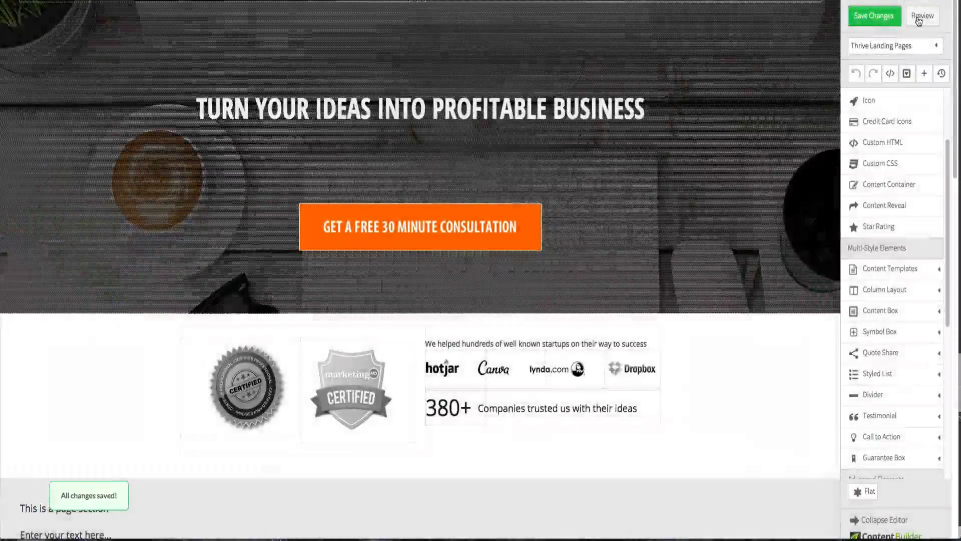
{"action": "left_click", "coordinate": [919, 18]}
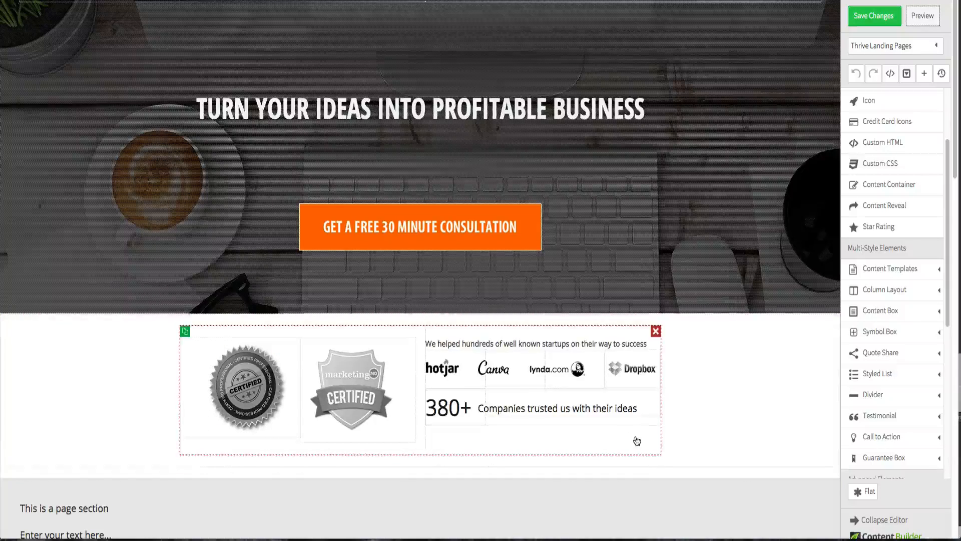
- Set the bottom margin of the badges and logos row to 0 px, then save and preview the page
{"action": "left_click", "coordinate": [656, 443]}
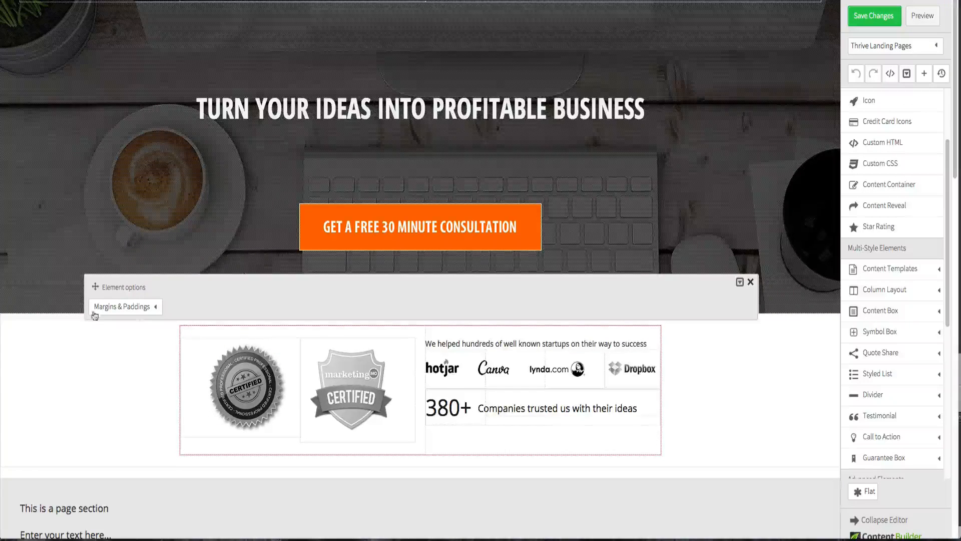
{"action": "left_click", "coordinate": [110, 308]}
{"action": "double_click", "coordinate": [140, 370]}
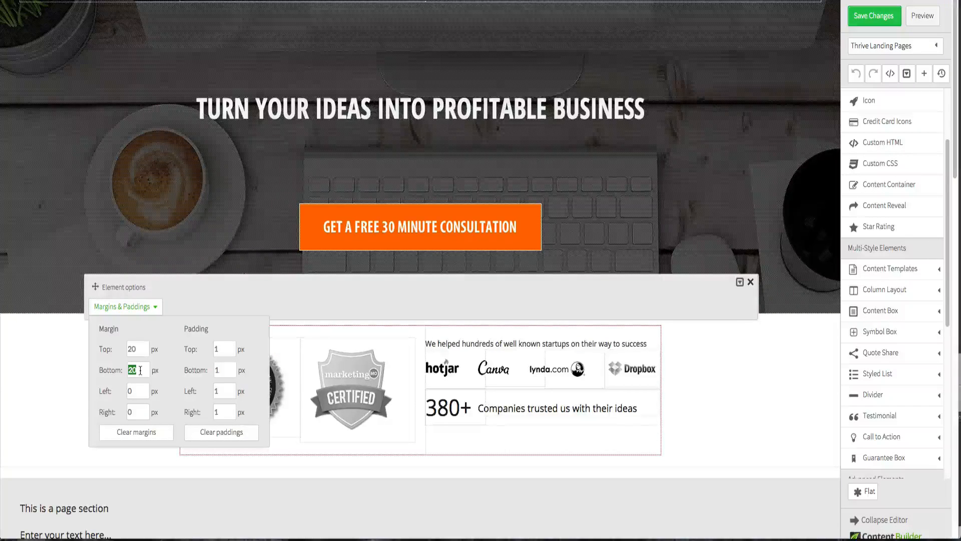
{"action": "type", "text": "0"}
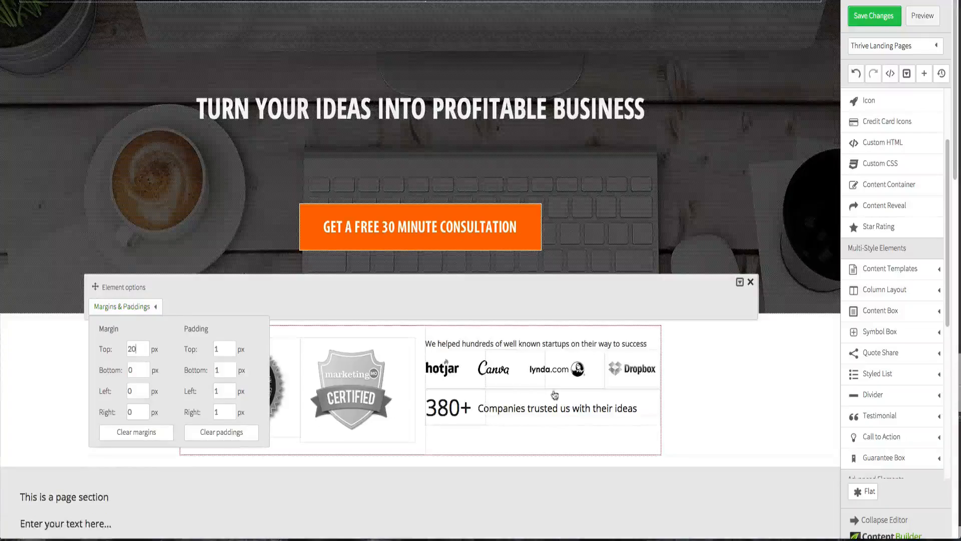
{"action": "left_click", "coordinate": [710, 417]}
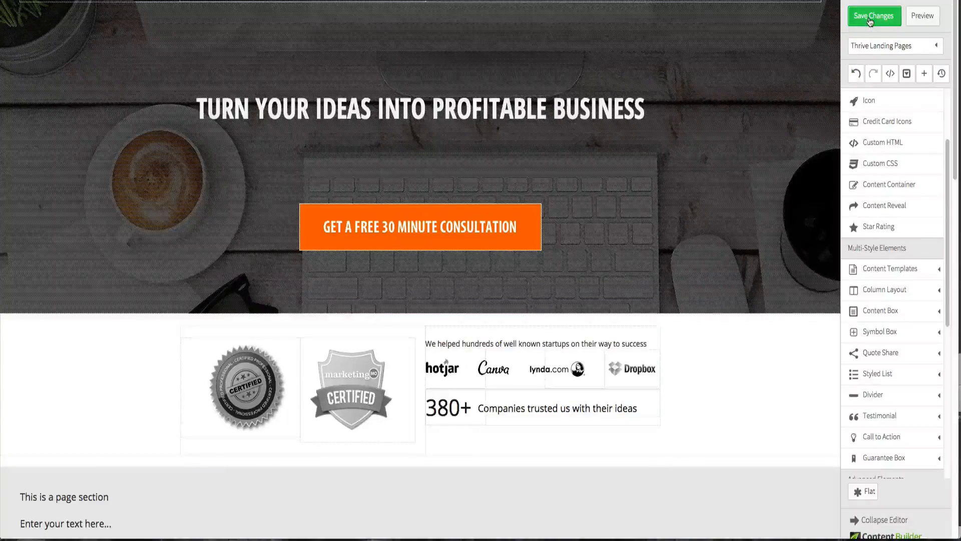
{"action": "left_click", "coordinate": [892, 20]}
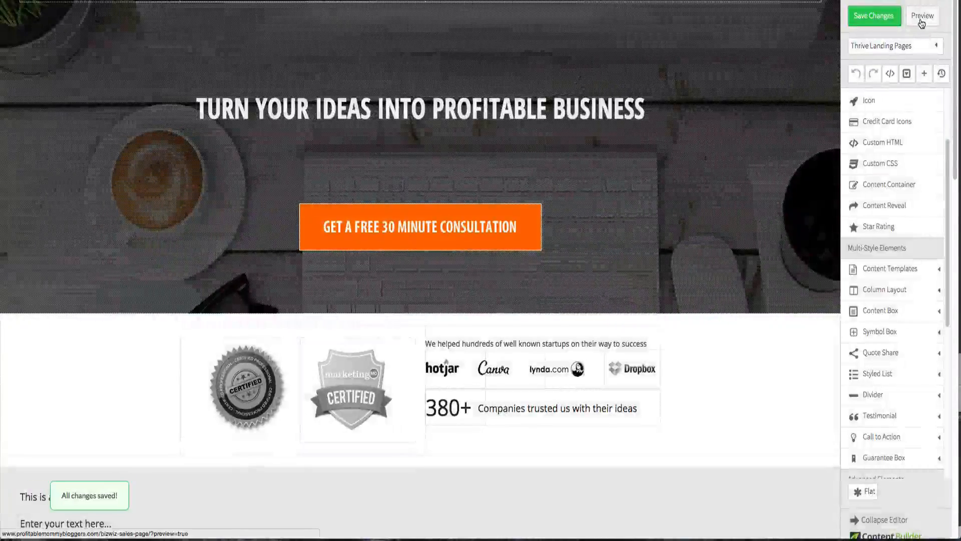
{"action": "left_click", "coordinate": [923, 22]}
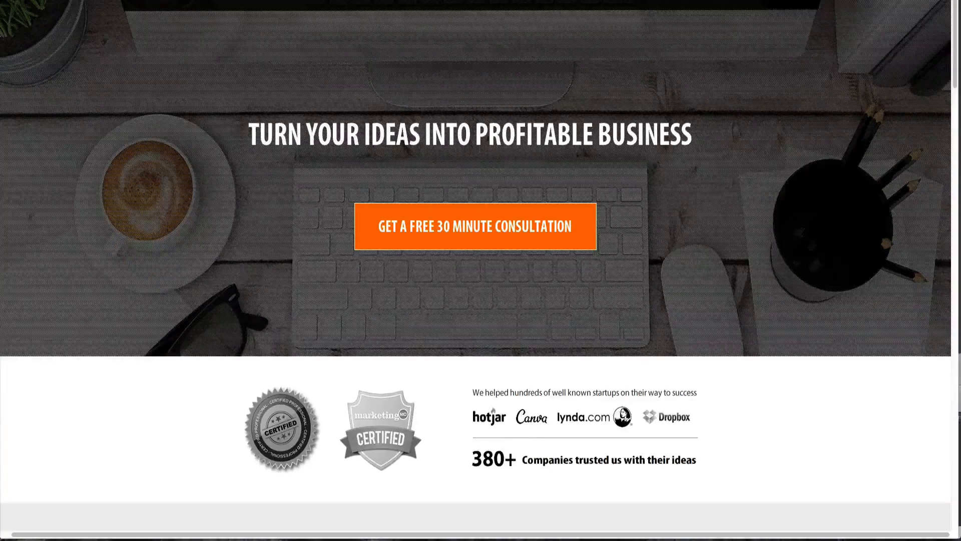
- Inspect the margin settings of the content container holding the badges and logos section
{"action": "key", "text": "ctrl+Tab"}
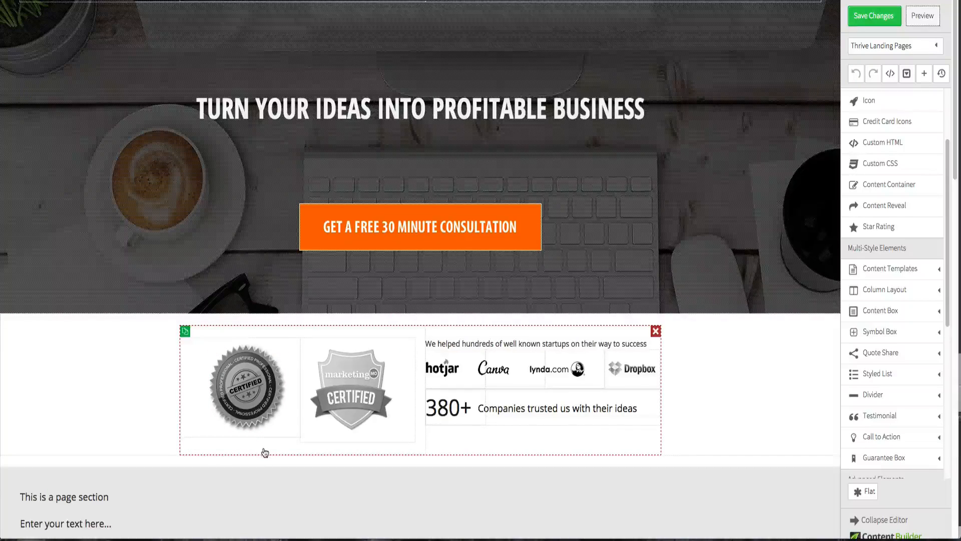
{"action": "left_click", "coordinate": [122, 452]}
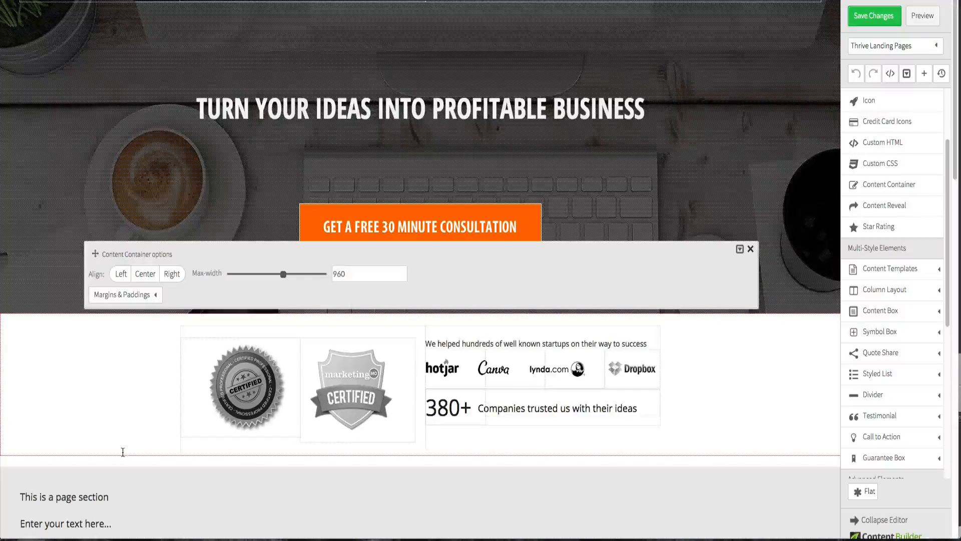
{"action": "left_click", "coordinate": [156, 297]}
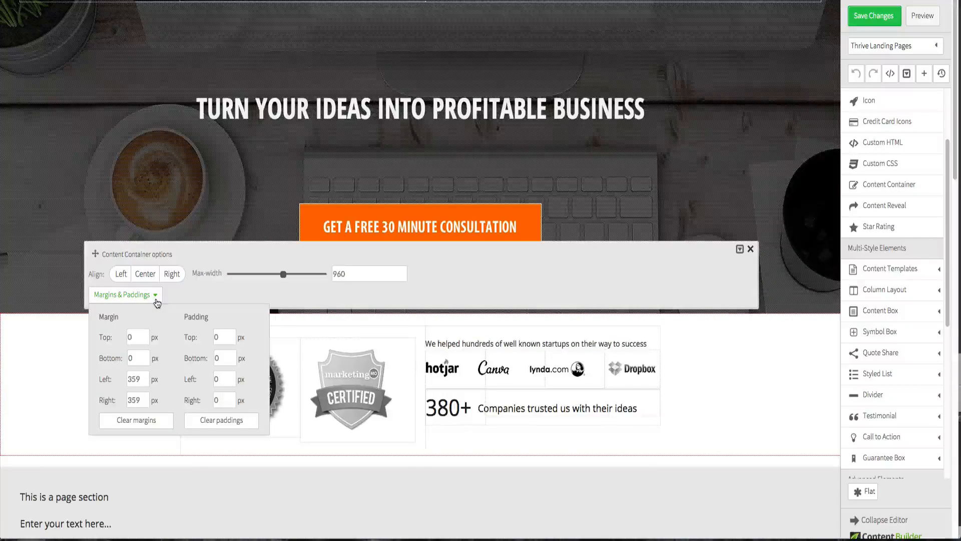
{"action": "left_click", "coordinate": [15, 411]}
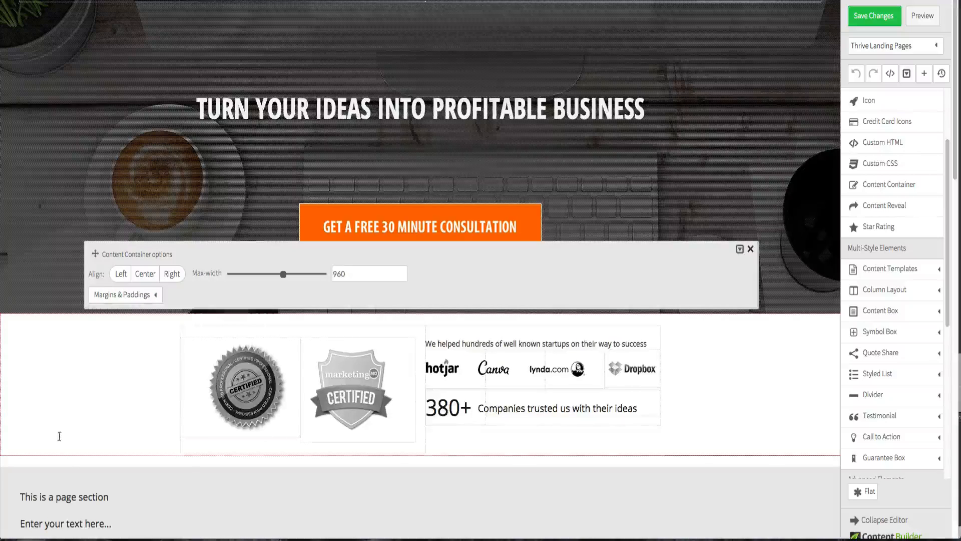
{"action": "left_click", "coordinate": [71, 477]}
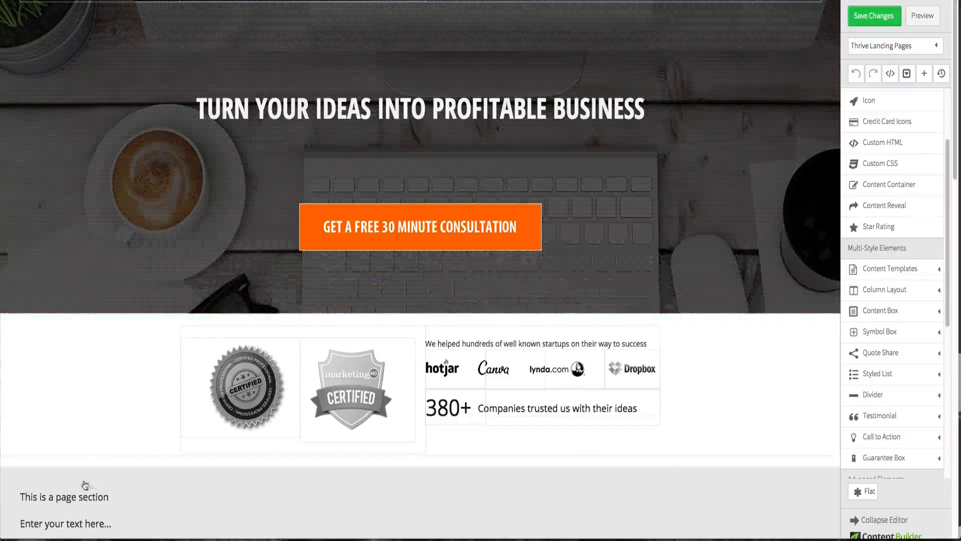
- Set the top padding of the grey page section below the badges row to 0 px
{"action": "left_click", "coordinate": [99, 476]}
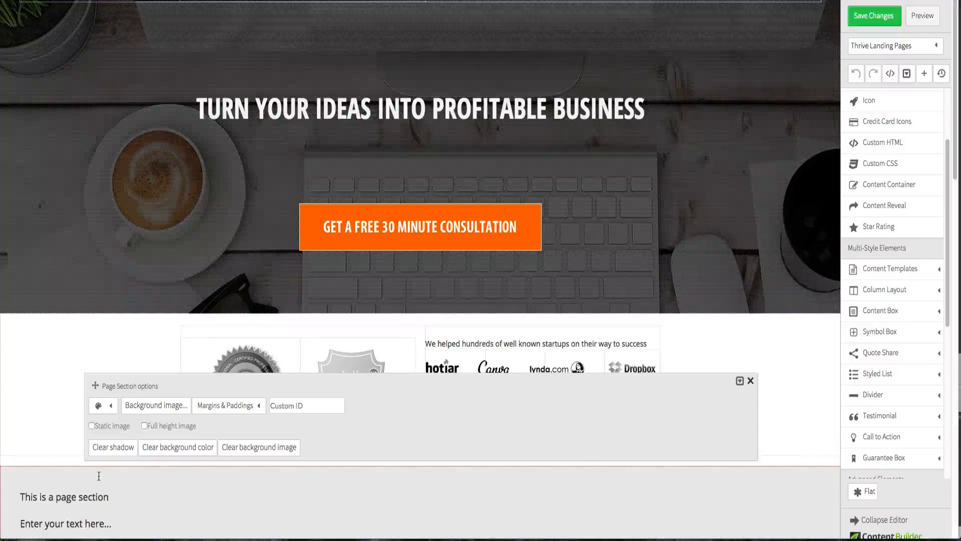
{"action": "left_click", "coordinate": [144, 408]}
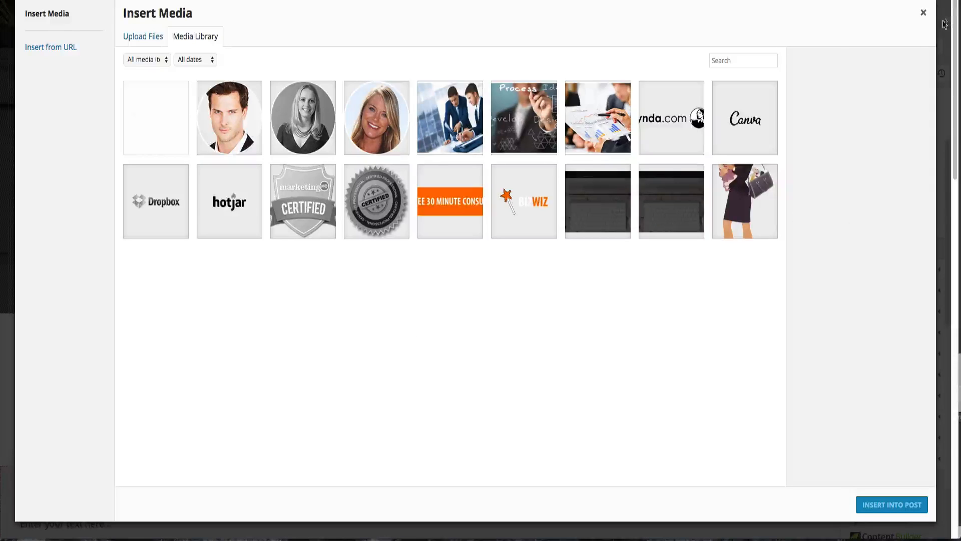
{"action": "left_click", "coordinate": [924, 14]}
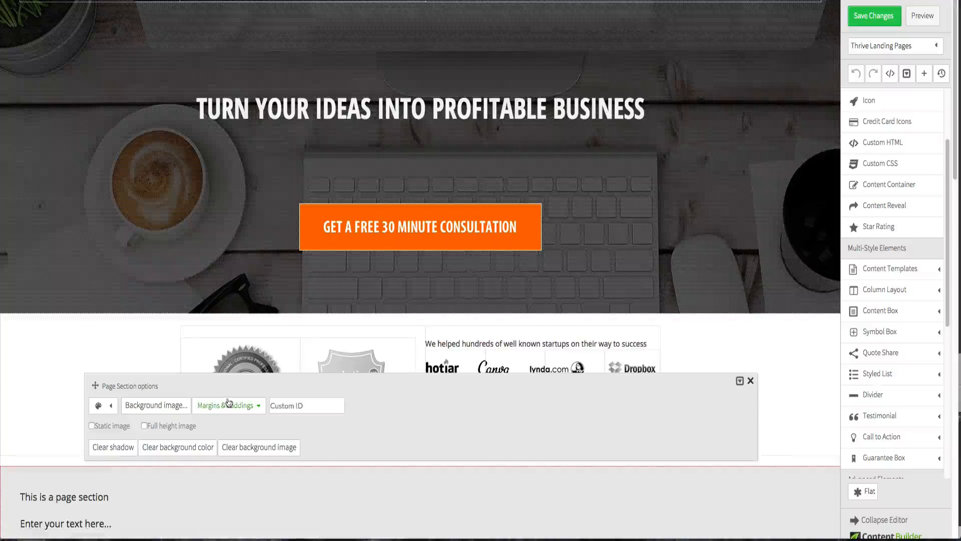
{"action": "left_click", "coordinate": [257, 407]}
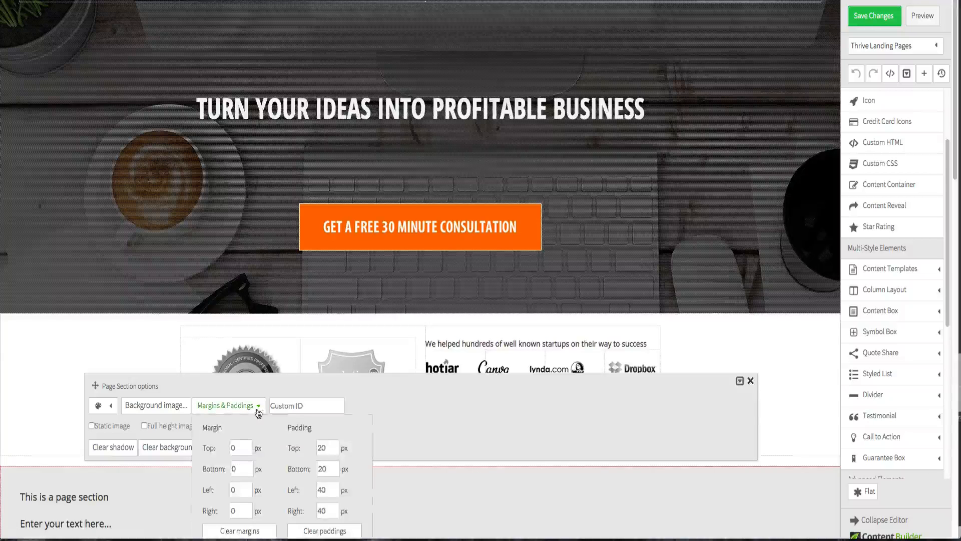
{"action": "double_click", "coordinate": [335, 452]}
{"action": "type", "text": "0"}
{"action": "left_click", "coordinate": [50, 420]}
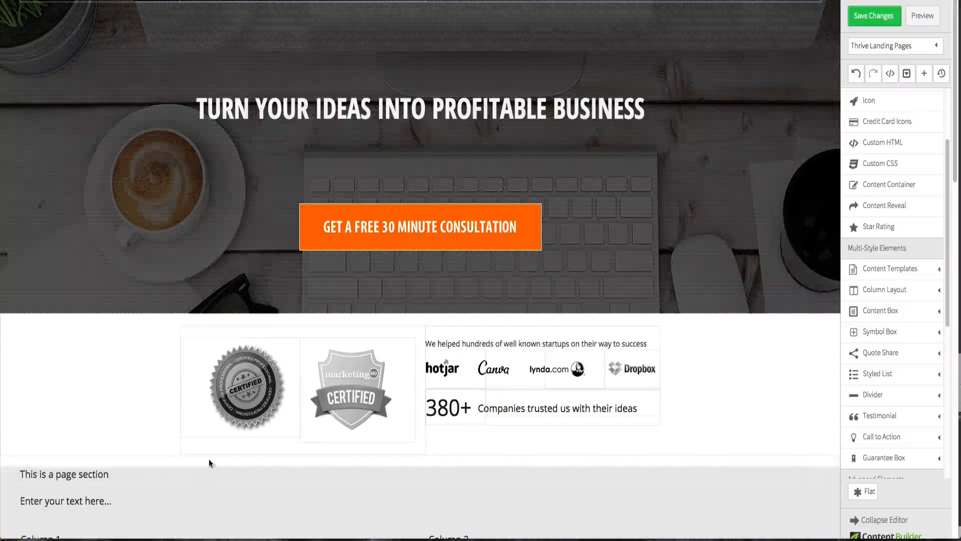
- Set the bottom margin of the badges and logos content container to -20 px
{"action": "left_click", "coordinate": [178, 454]}
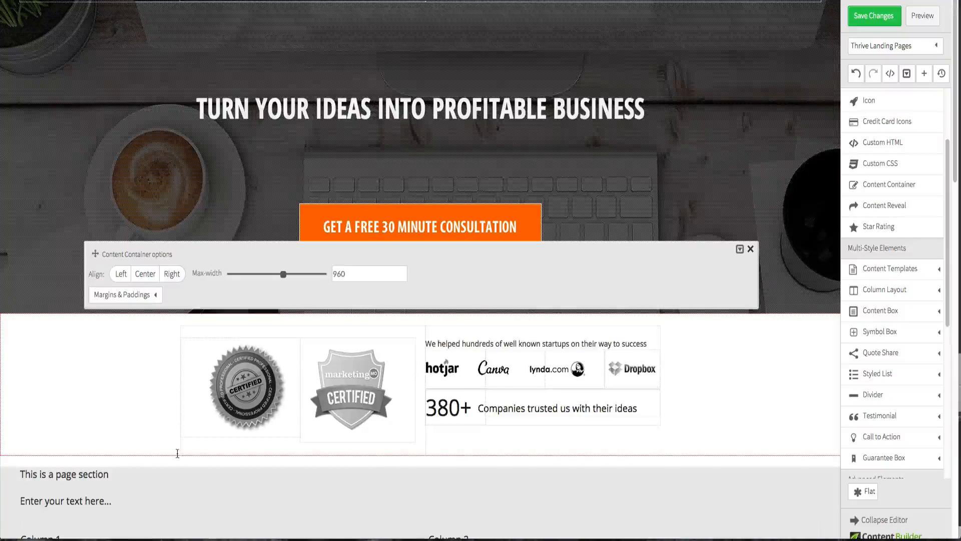
{"action": "left_click", "coordinate": [156, 296]}
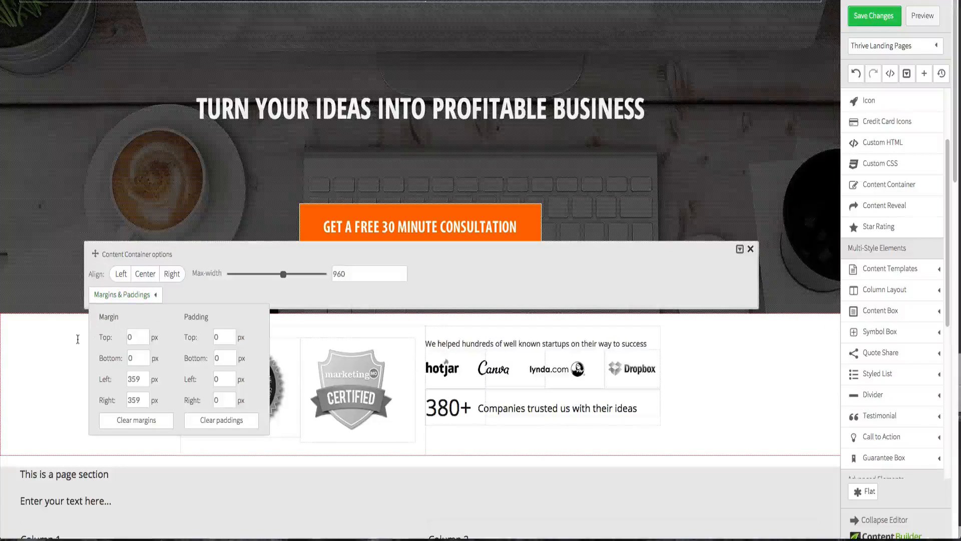
{"action": "double_click", "coordinate": [132, 358]}
{"action": "type", "text": "-20"}
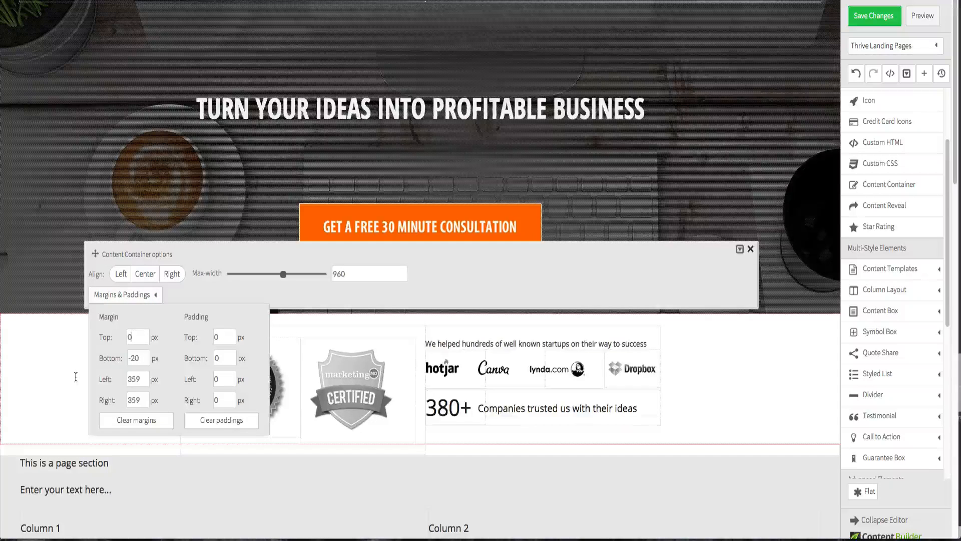
{"action": "left_click", "coordinate": [60, 406]}
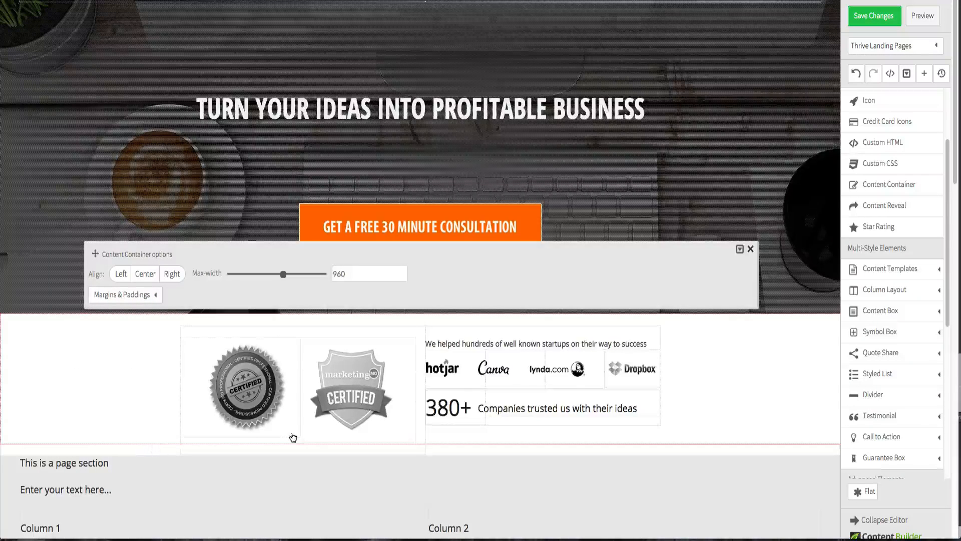
- Try the content container's bottom margin at 0 px, then set it back to -20 px
{"action": "scroll", "coordinate": [293, 438], "scroll_direction": "down", "scroll_amount": 5}
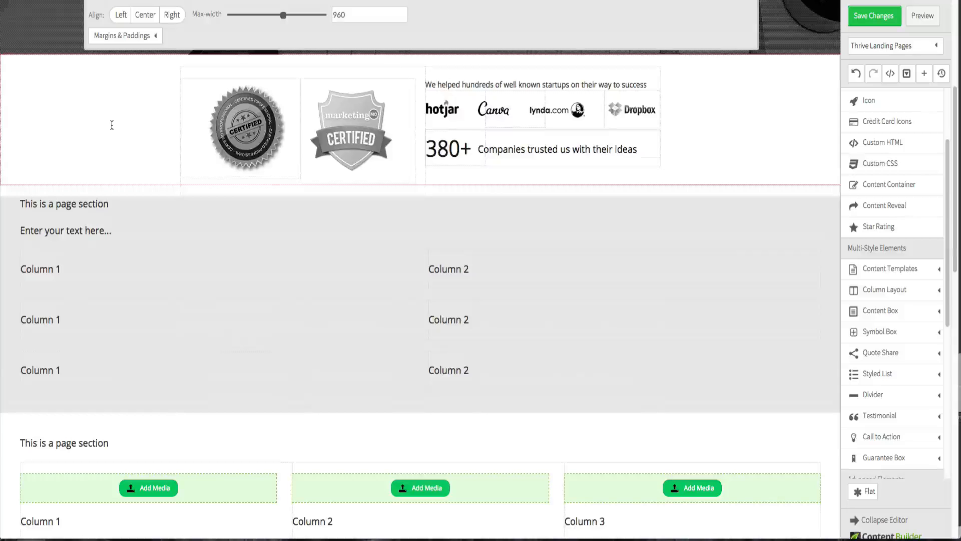
{"action": "left_click", "coordinate": [131, 203]}
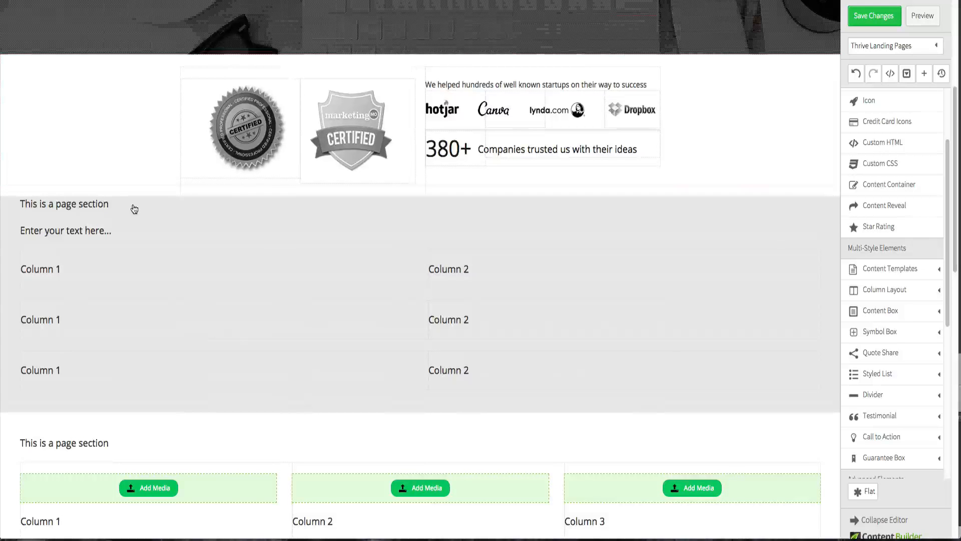
{"action": "left_click", "coordinate": [133, 170]}
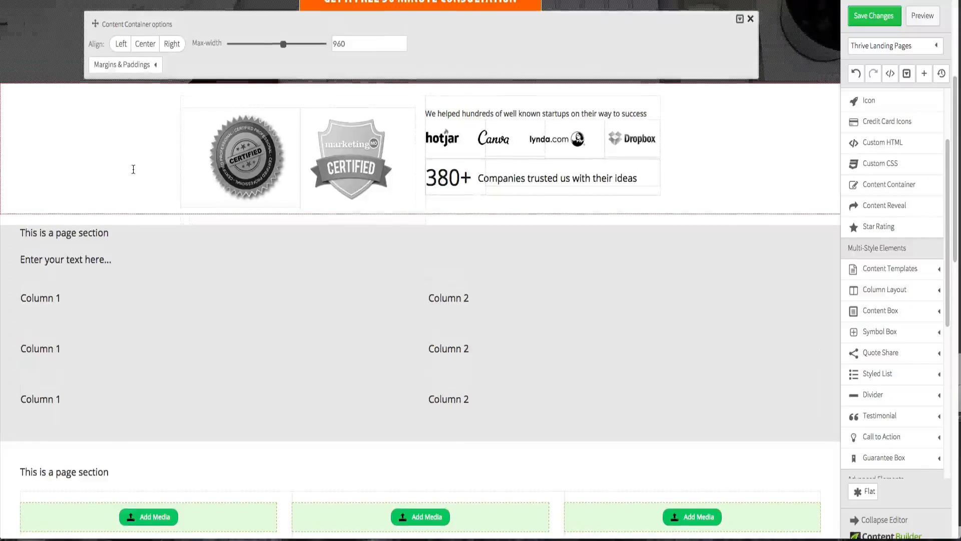
{"action": "left_click", "coordinate": [153, 65]}
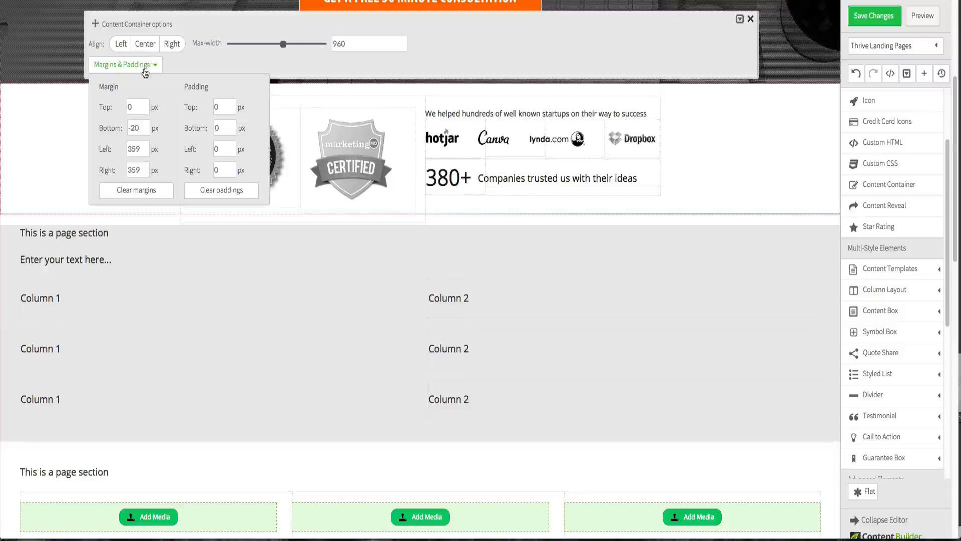
{"action": "double_click", "coordinate": [134, 129]}
{"action": "type", "text": "0"}
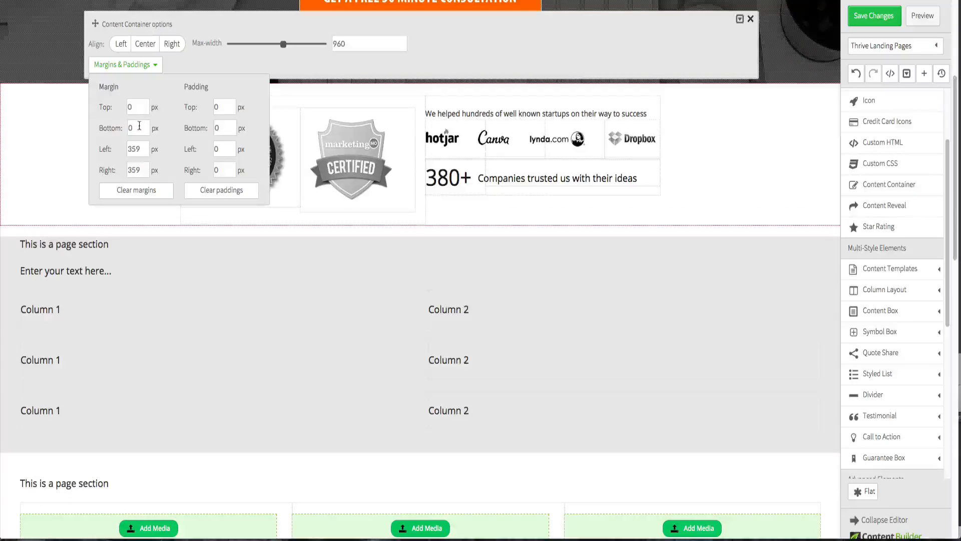
{"action": "type", "text": "-2"}
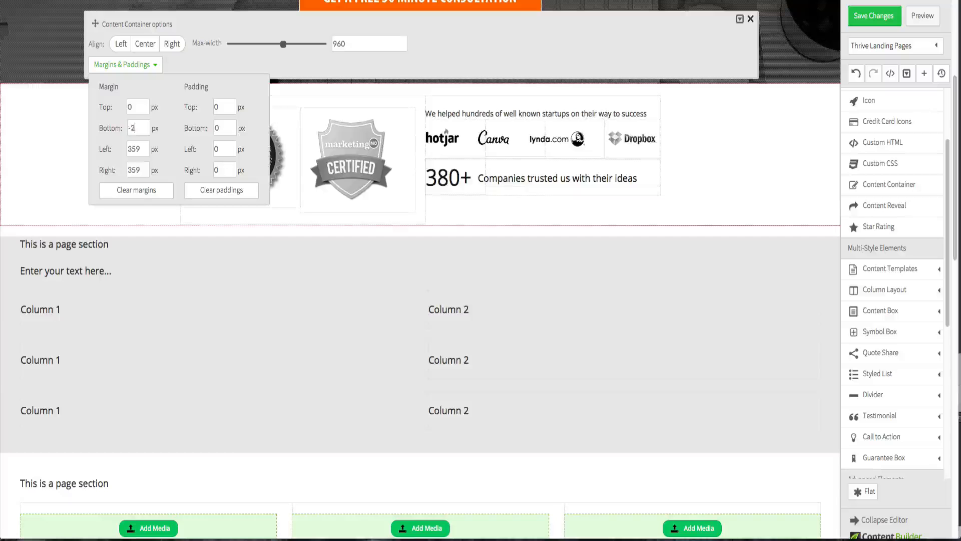
{"action": "type", "text": "0"}
{"action": "left_click", "coordinate": [143, 105]}
{"action": "left_click", "coordinate": [58, 139]}
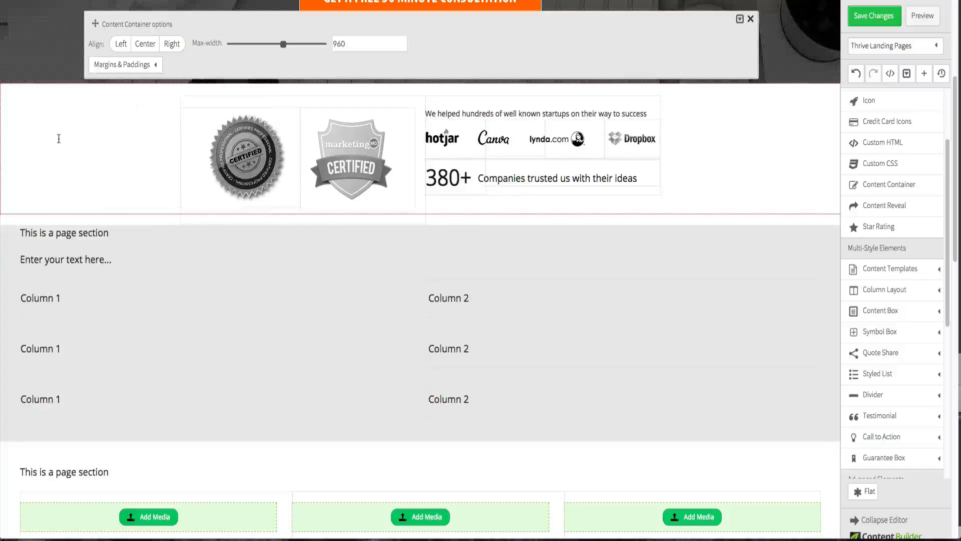
- Inspect the margin and padding settings of the page section heading text and its page section
{"action": "left_click", "coordinate": [148, 234]}
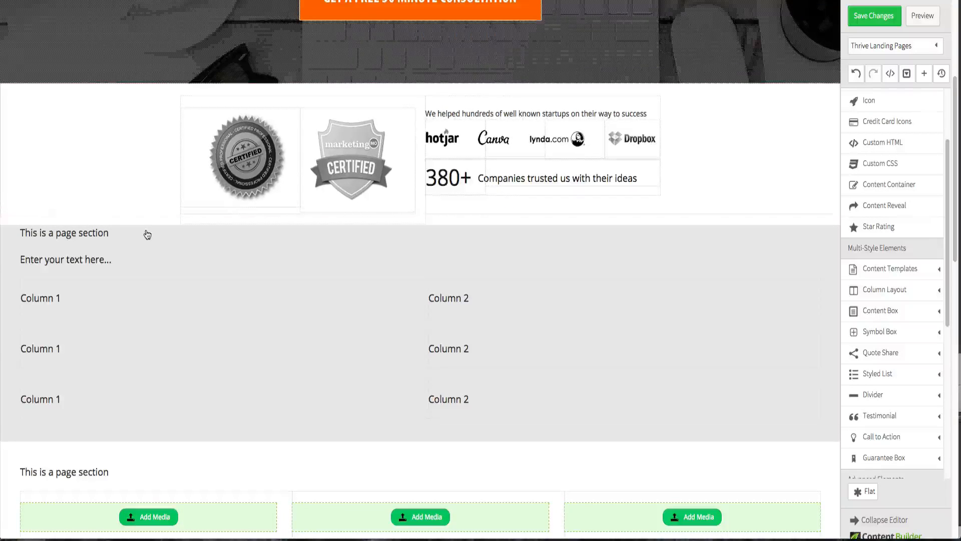
{"action": "left_click", "coordinate": [146, 234]}
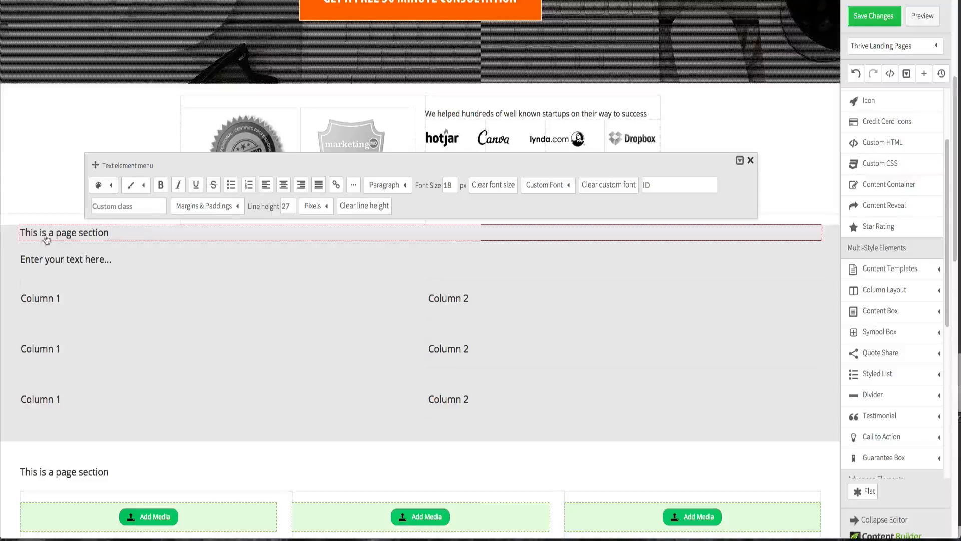
{"action": "left_click", "coordinate": [223, 208]}
{"action": "double_click", "coordinate": [217, 252]}
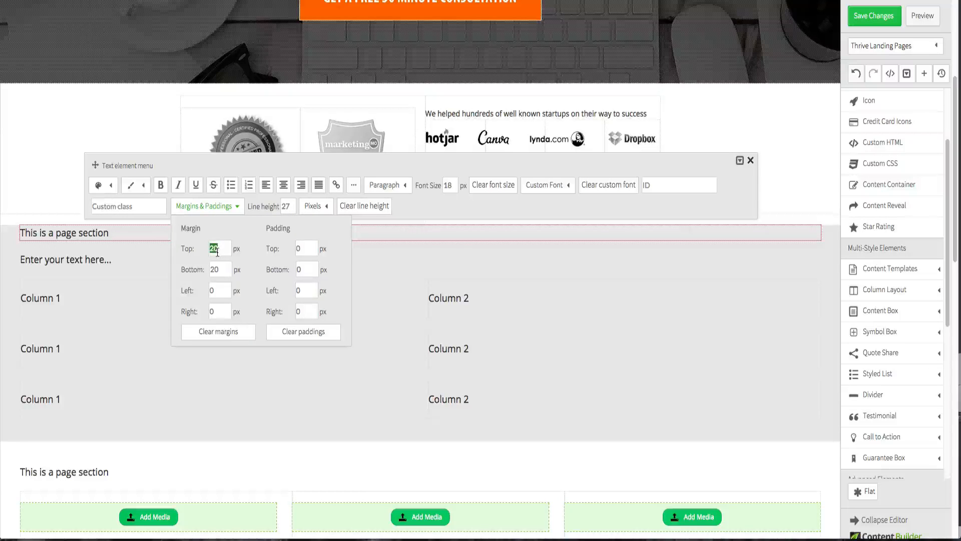
{"action": "left_click", "coordinate": [59, 184]}
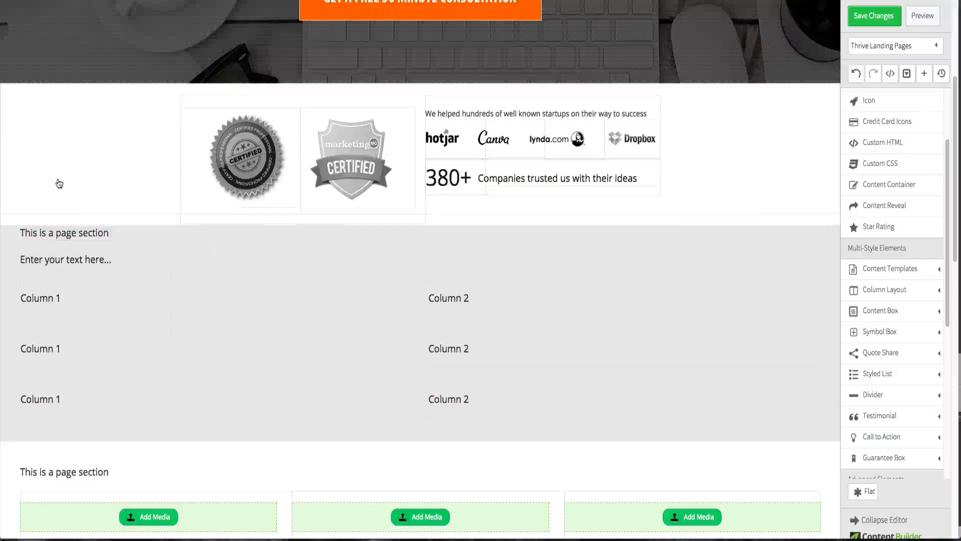
{"action": "left_click", "coordinate": [18, 251]}
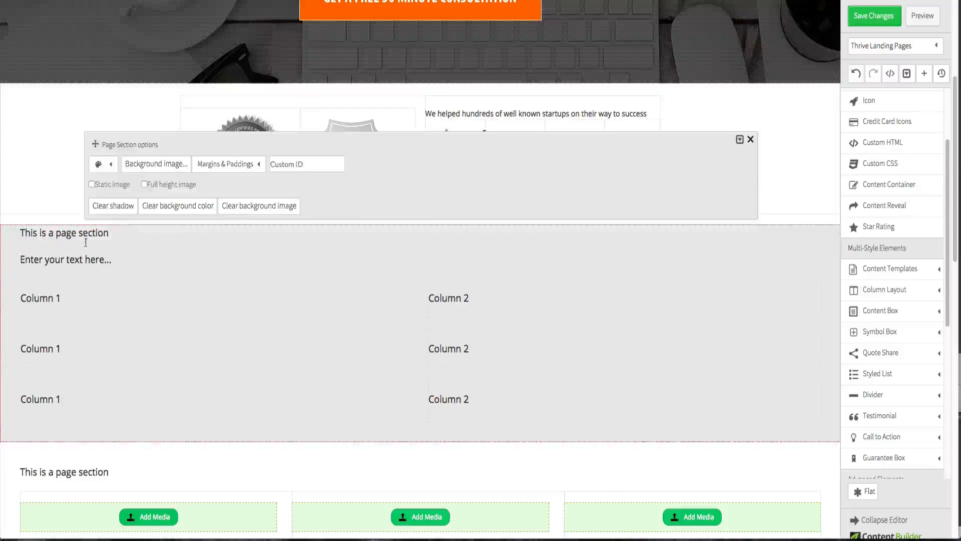
{"action": "left_click", "coordinate": [207, 164]}
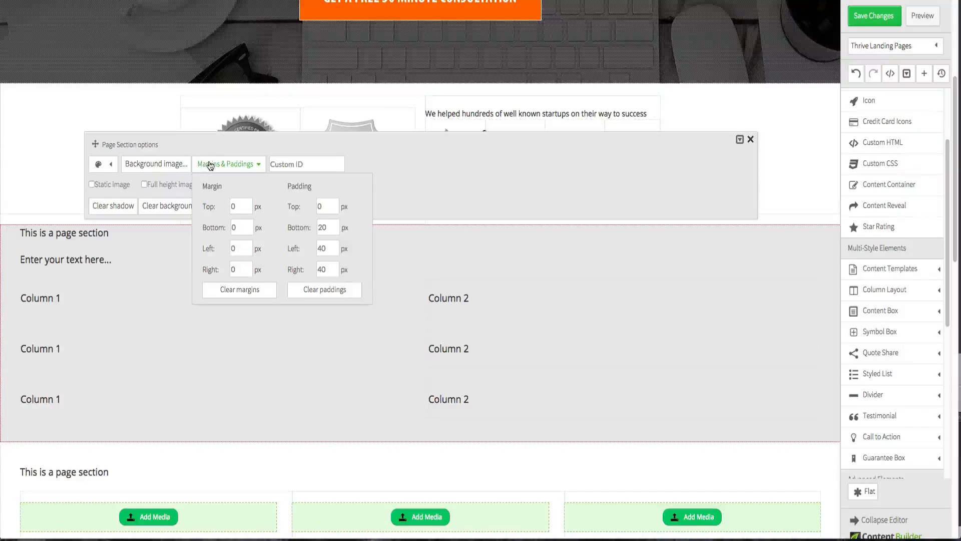
{"action": "left_click", "coordinate": [21, 161]}
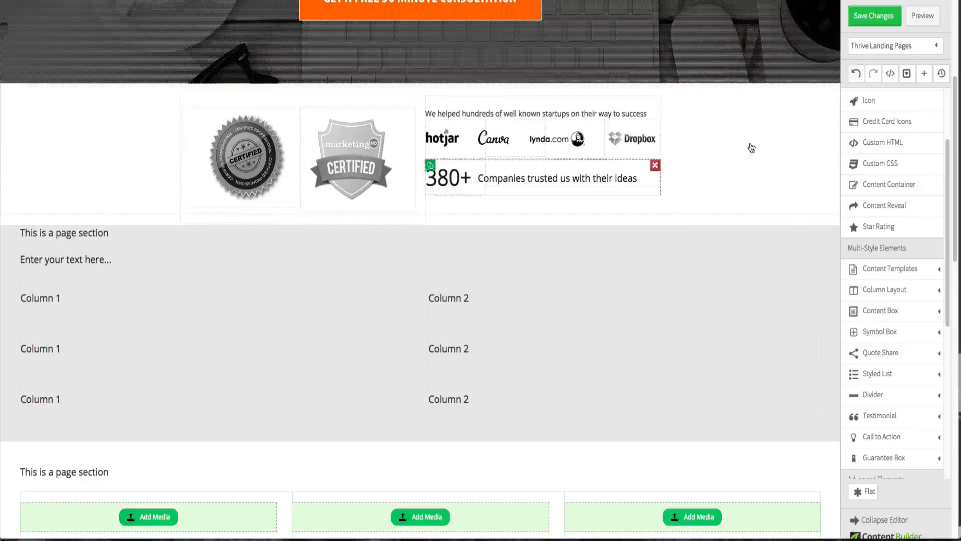
- Save the changes and open a preview of the page
{"action": "left_click", "coordinate": [866, 21]}
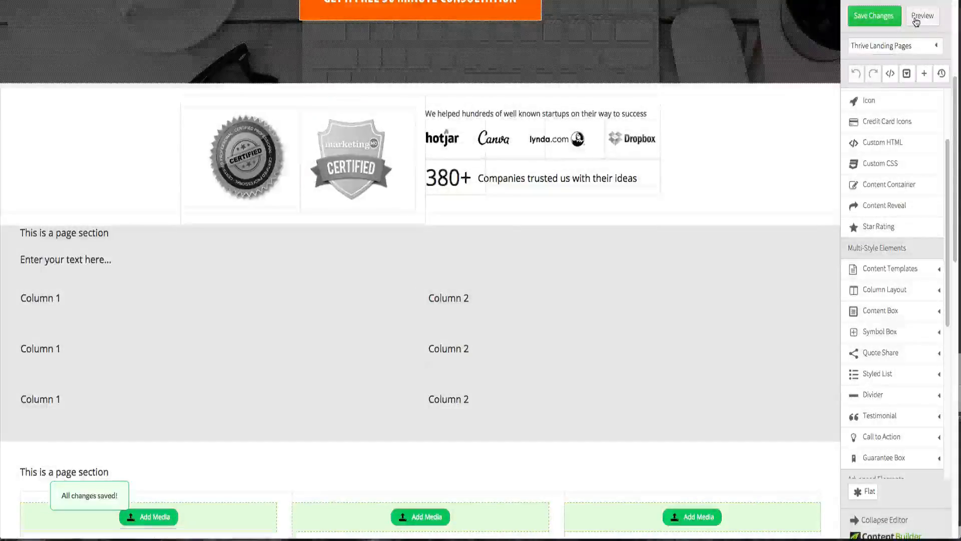
{"action": "left_click", "coordinate": [921, 19]}
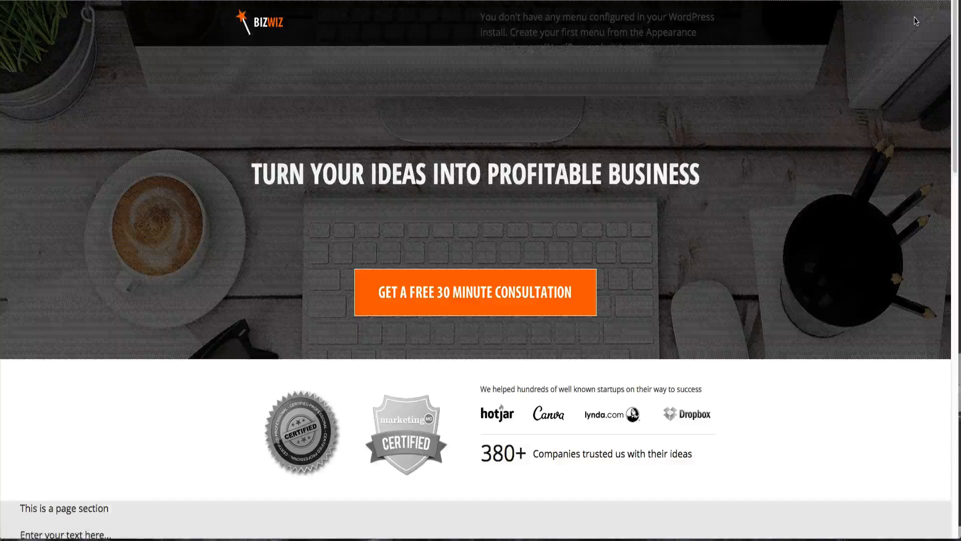
{"action": "scroll", "coordinate": [497, 239], "scroll_direction": "down", "scroll_amount": 1}
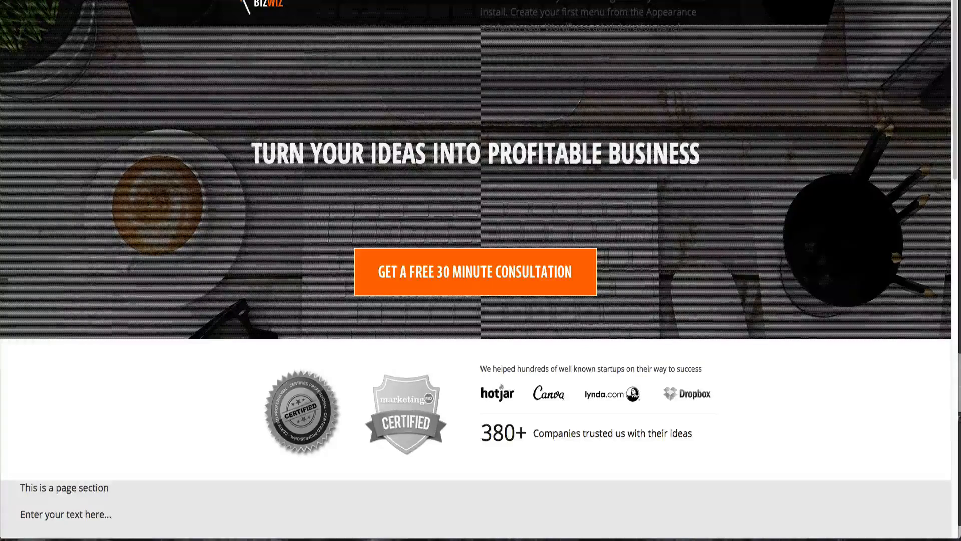
{"action": "scroll", "coordinate": [330, 27], "scroll_direction": "up", "scroll_amount": 1}
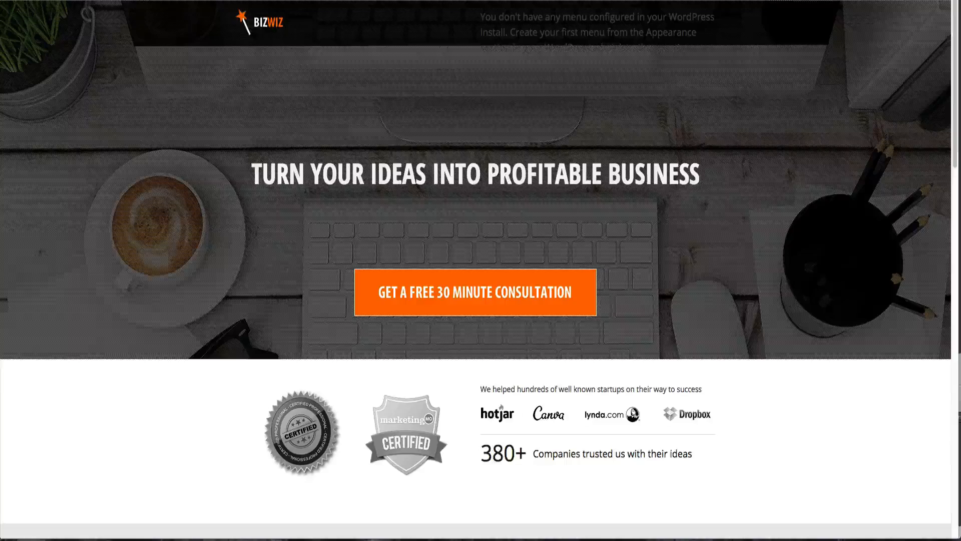
- Compare the previewed badges row with the reference page by switching between the browser tabs
{"action": "key", "text": "ctrl+Tab"}
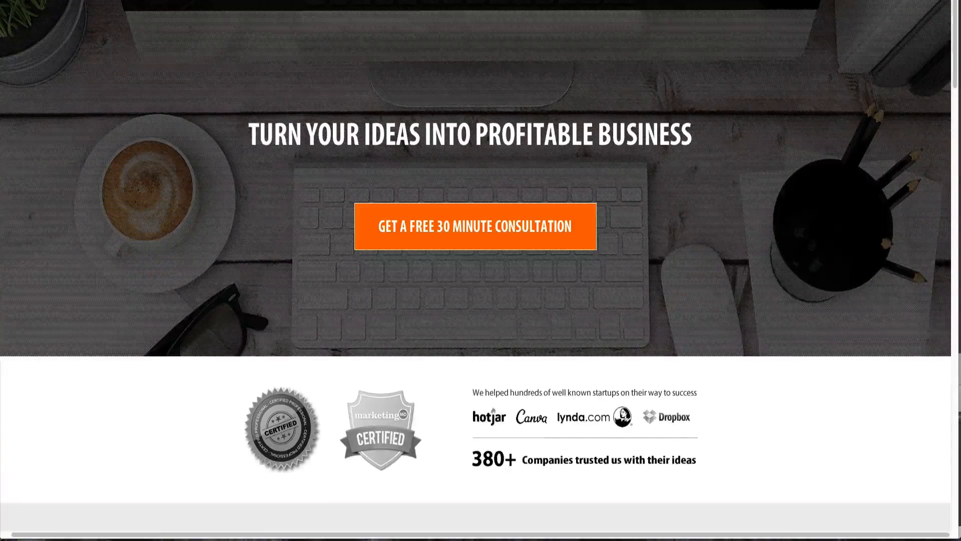
{"action": "key", "text": "ctrl+shift+Tab"}
{"action": "key", "text": "ctrl+Tab"}
{"action": "key", "text": "ctrl+shift+Tab"}
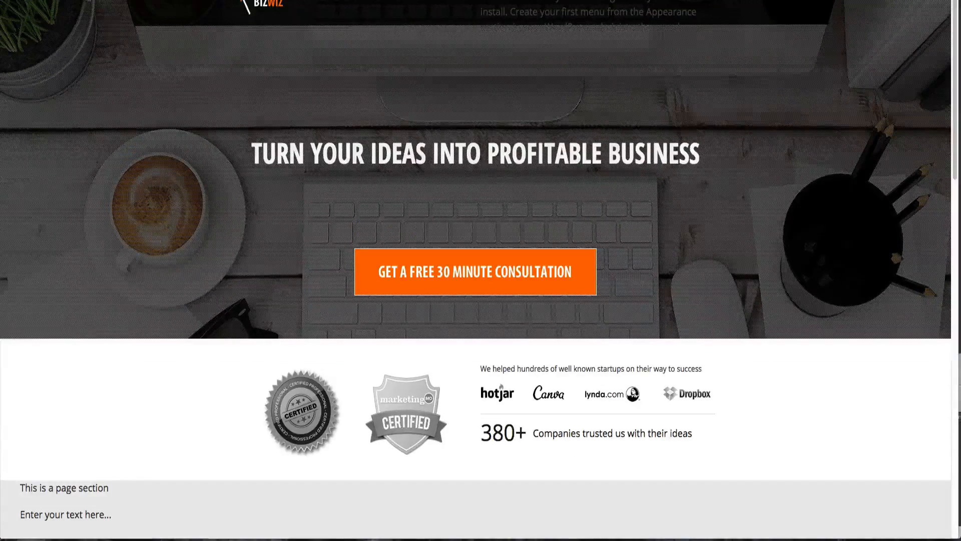
{"action": "key", "text": "ctrl+Tab"}
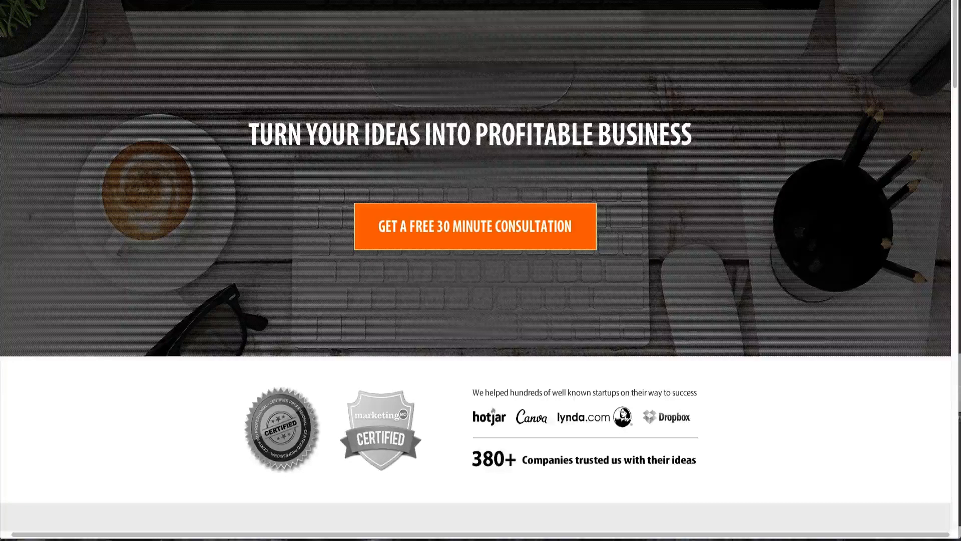
{"action": "key", "text": "ctrl+Tab"}
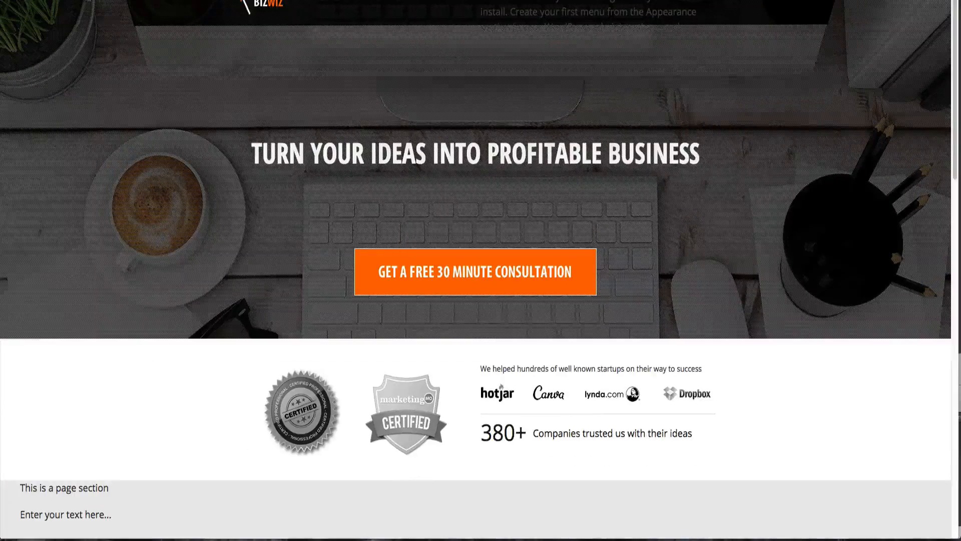
{"action": "key", "text": "ctrl+Tab"}
{"action": "scroll", "coordinate": [232, 297], "scroll_direction": "down", "scroll_amount": 3}
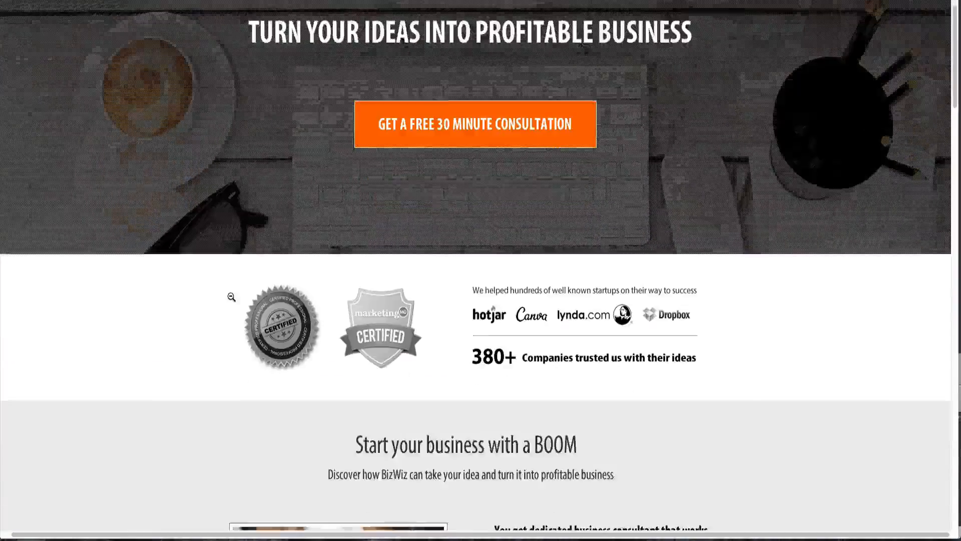
{"action": "scroll", "coordinate": [231, 297], "scroll_direction": "down", "scroll_amount": 3}
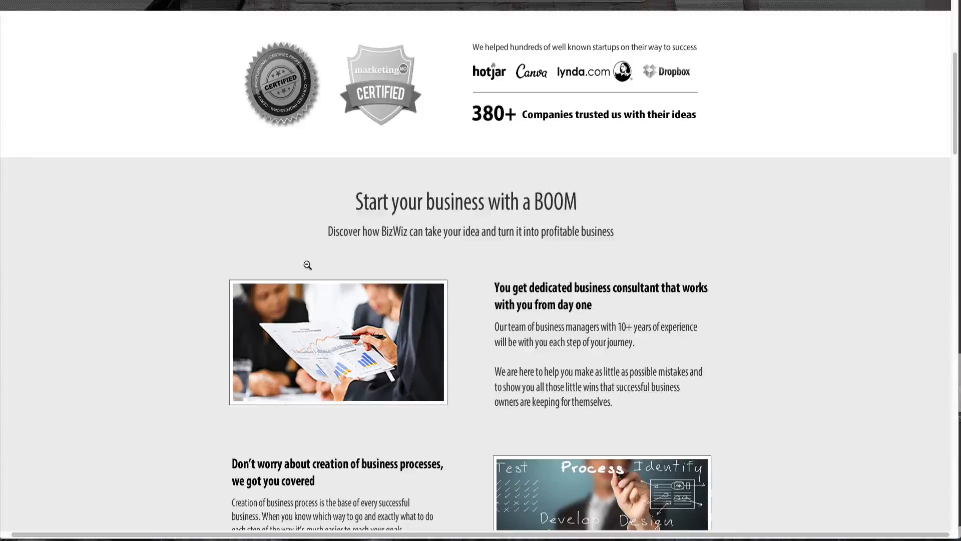
{"action": "scroll", "coordinate": [257, 172], "scroll_direction": "down", "scroll_amount": 1}
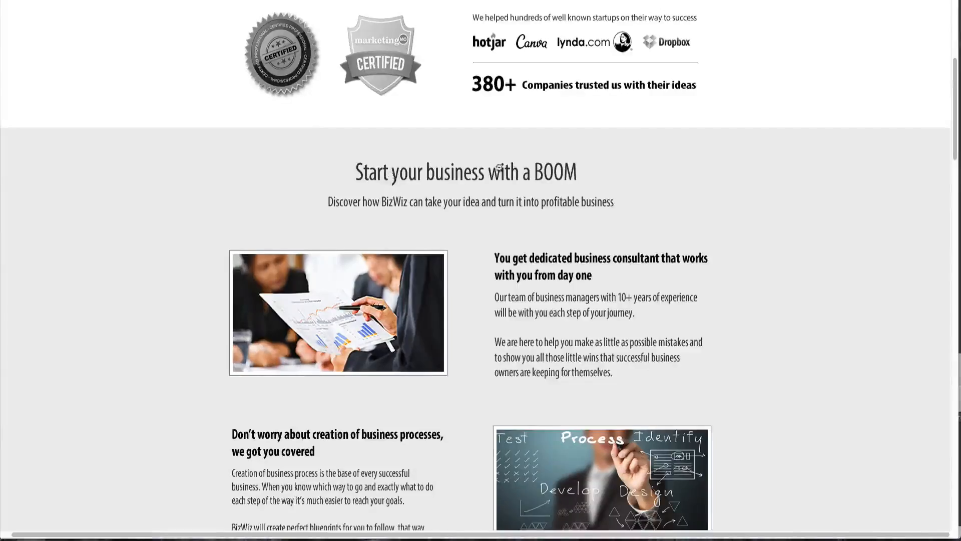
- Switch to the Fireworks design mockup and view its badges and features sections
{"action": "key", "text": "ctrl+Up"}
{"action": "left_click", "coordinate": [174, 116]}
{"action": "scroll", "coordinate": [344, 286], "scroll_direction": "down", "scroll_amount": 7}
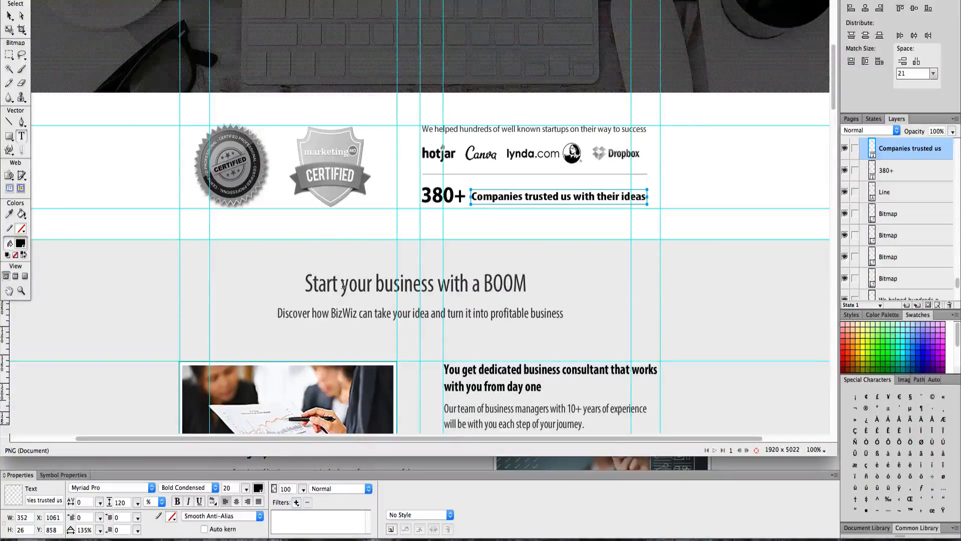
- Copy the 'Start your business with a BOOM' heading from the Fireworks mockup and return to the browser
{"action": "double_click", "coordinate": [344, 286]}
{"action": "key", "text": "ctrl+c"}
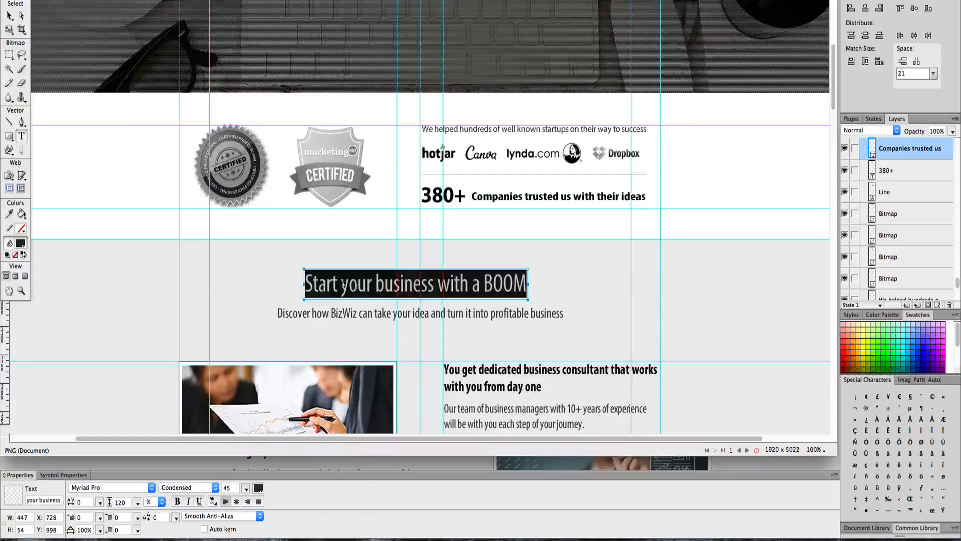
{"action": "key", "text": "ctrl+Up"}
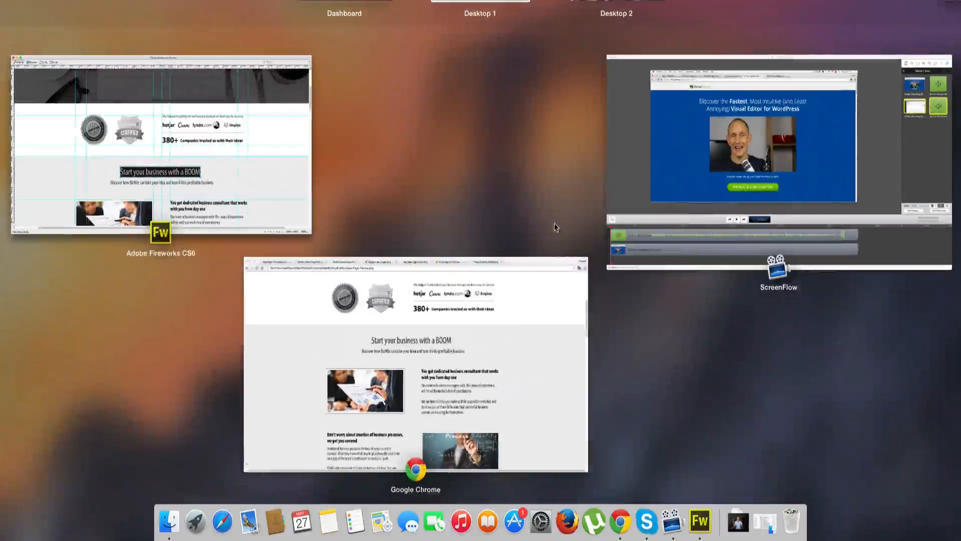
{"action": "left_click", "coordinate": [505, 326]}
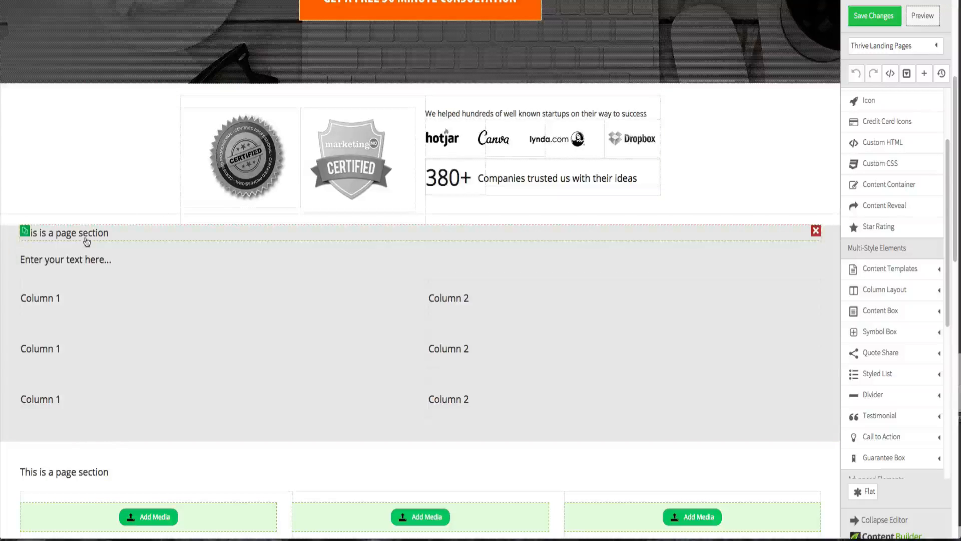
- Add a Content Container to the grey page section, set its max-width to 960 and center it
{"action": "scroll", "coordinate": [940, 161], "scroll_direction": "up", "scroll_amount": 1}
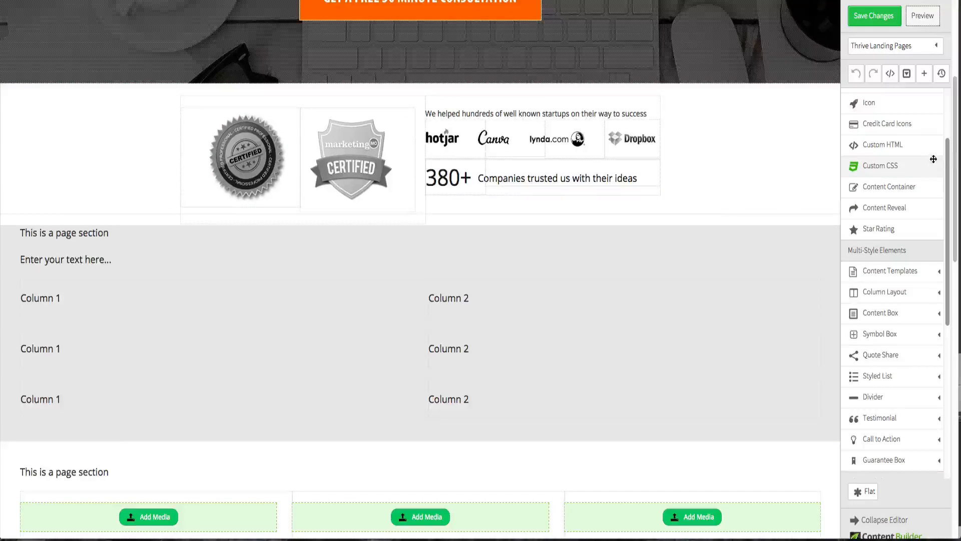
{"action": "scroll", "coordinate": [853, 212], "scroll_direction": "up", "scroll_amount": 3}
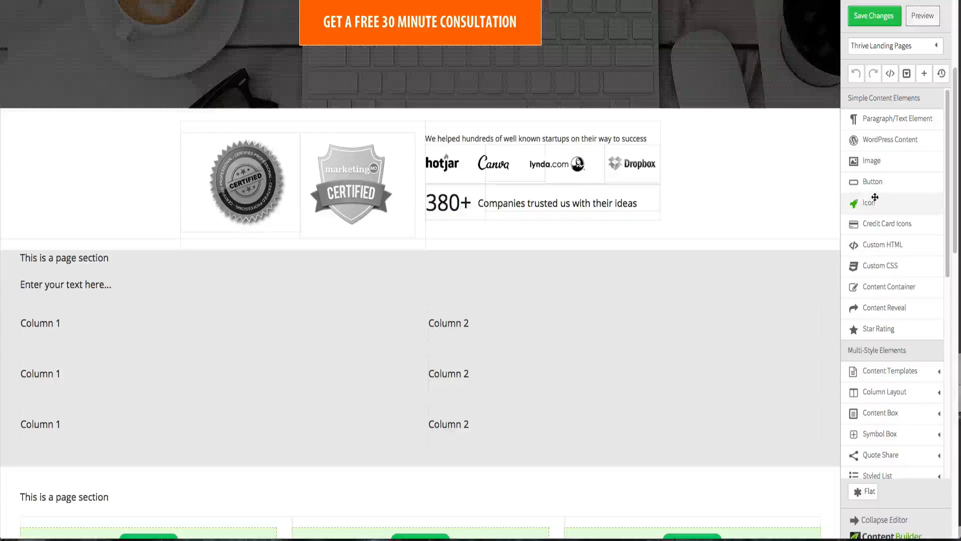
{"action": "left_click_drag", "start_coordinate": [884, 285], "coordinate": [863, 299]}
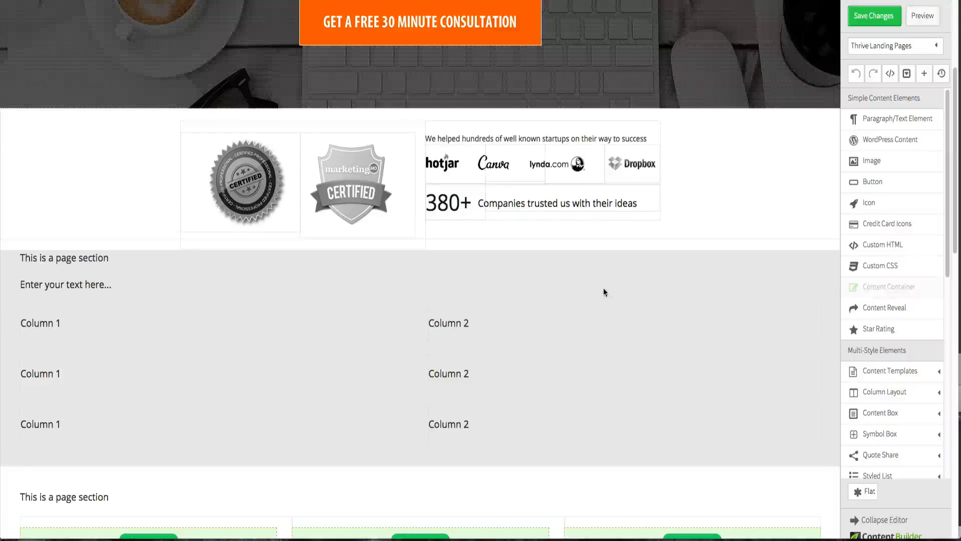
{"action": "mouse_move", "coordinate": [604, 292]}
{"action": "left_mouse_down"}
{"action": "mouse_move", "coordinate": [571, 273]}
{"action": "mouse_move", "coordinate": [567, 246]}
{"action": "mouse_move", "coordinate": [567, 275]}
{"action": "left_mouse_up"}
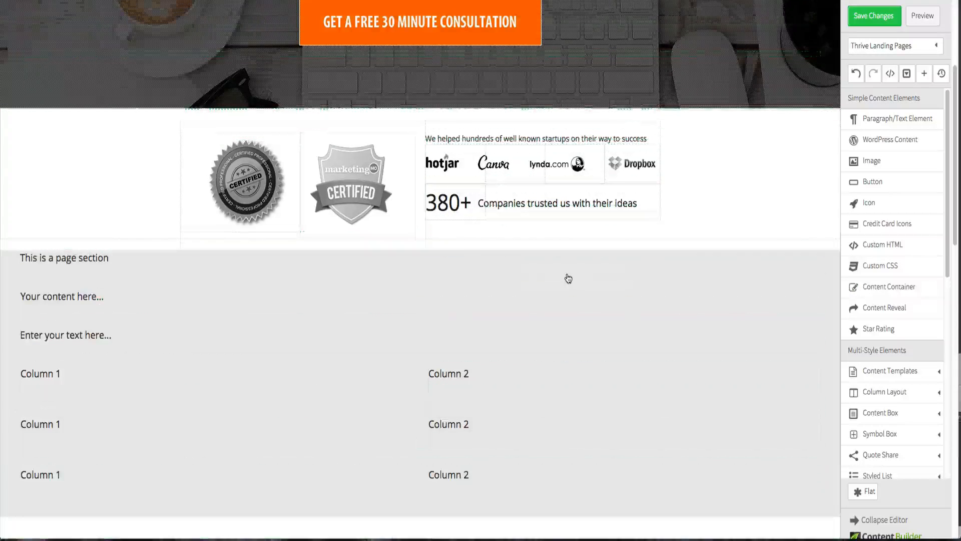
{"action": "left_click", "coordinate": [558, 296]}
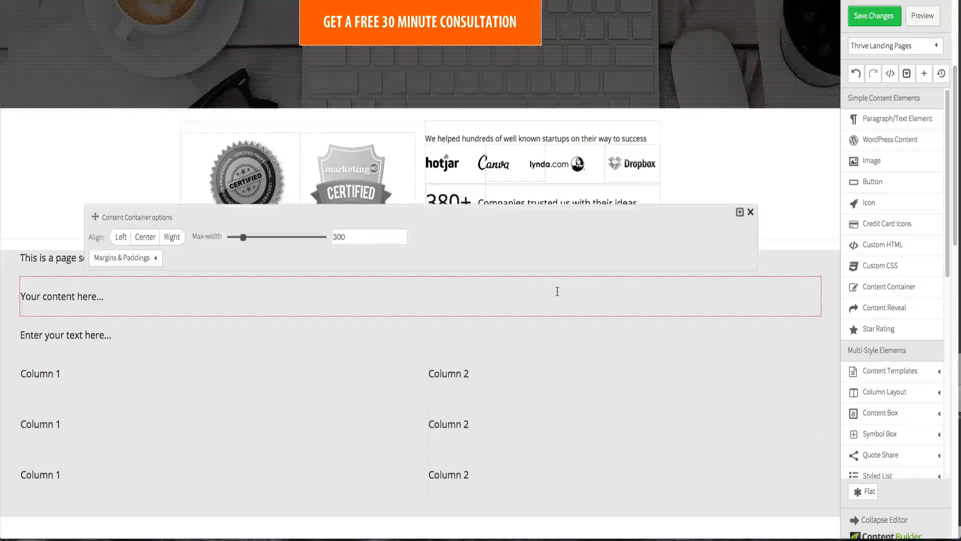
{"action": "left_click_drag", "start_coordinate": [244, 237], "coordinate": [285, 241]}
{"action": "left_click_drag", "start_coordinate": [345, 238], "coordinate": [342, 239]}
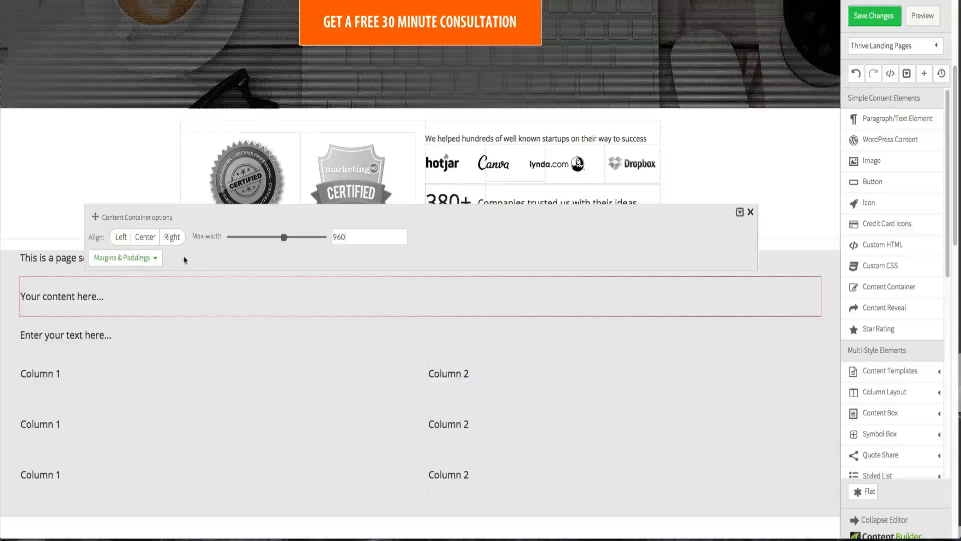
{"action": "left_click", "coordinate": [145, 237]}
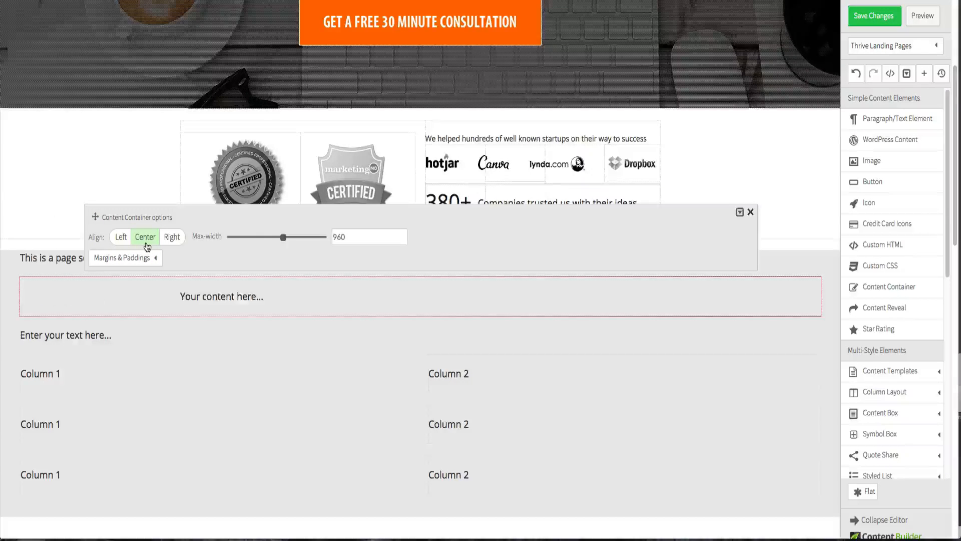
{"action": "left_click", "coordinate": [35, 193]}
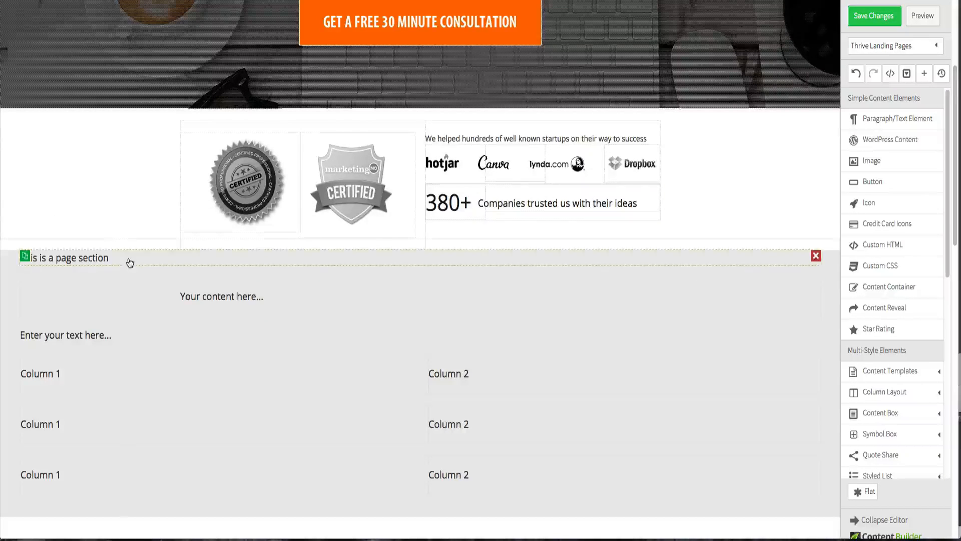
- Move the section heading text into the content container and delete the container's placeholder text
{"action": "left_click_drag", "start_coordinate": [131, 262], "coordinate": [217, 285]}
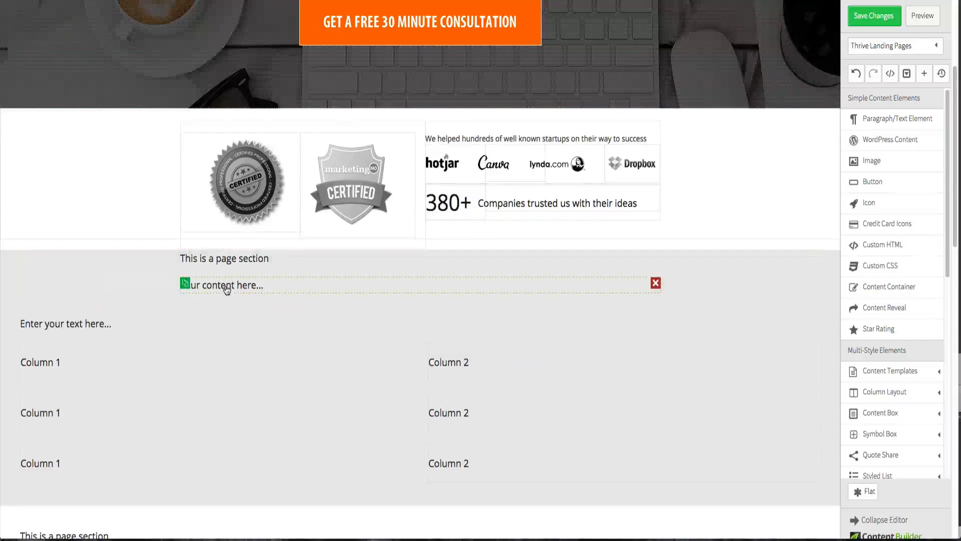
{"action": "left_click", "coordinate": [655, 284]}
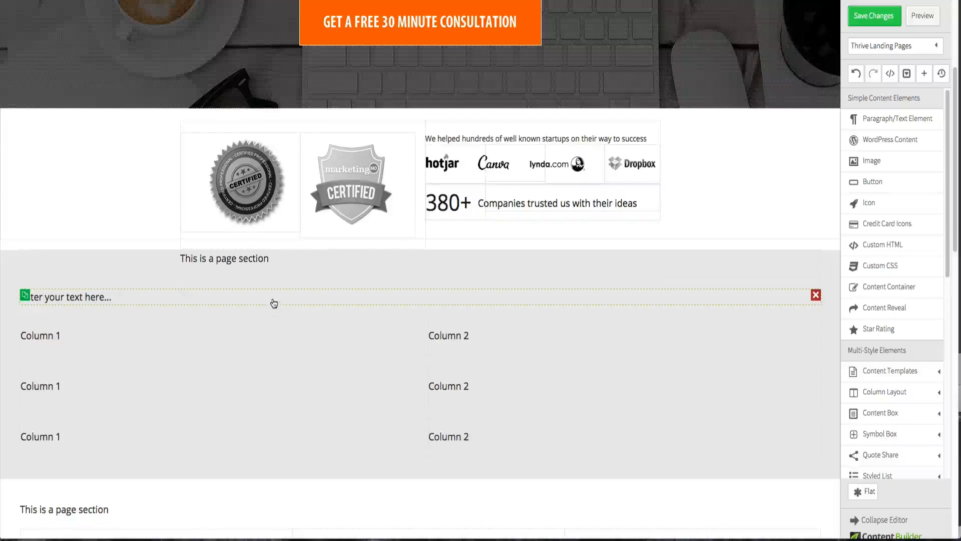
- Move the paragraph text and the three two-column rows into the content container
{"action": "left_click_drag", "start_coordinate": [273, 300], "coordinate": [308, 275]}
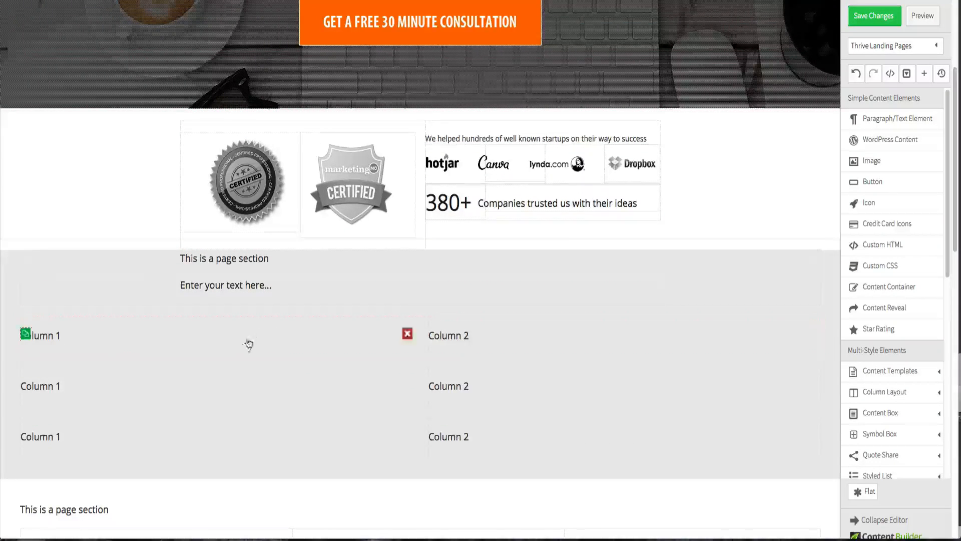
{"action": "left_click_drag", "start_coordinate": [226, 347], "coordinate": [287, 297]}
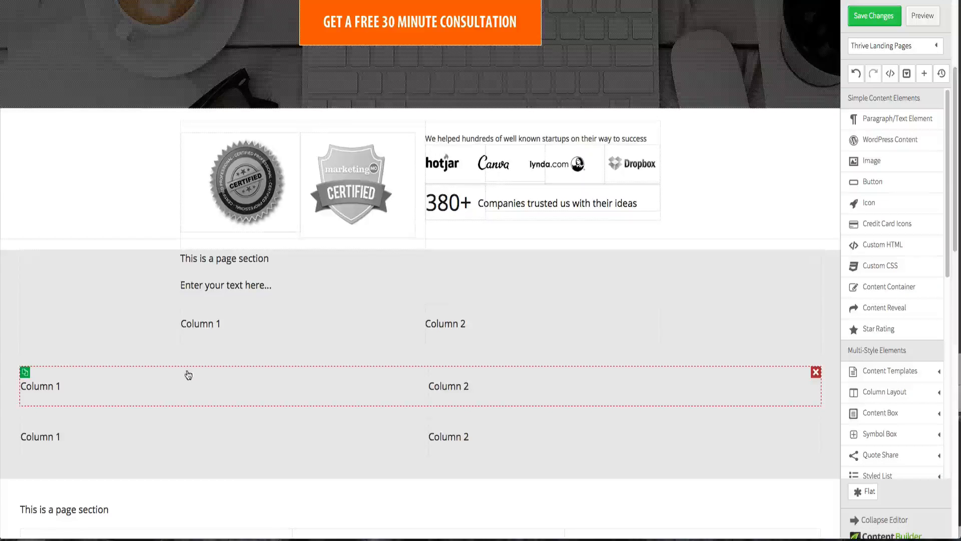
{"action": "left_click_drag", "start_coordinate": [331, 376], "coordinate": [350, 352]}
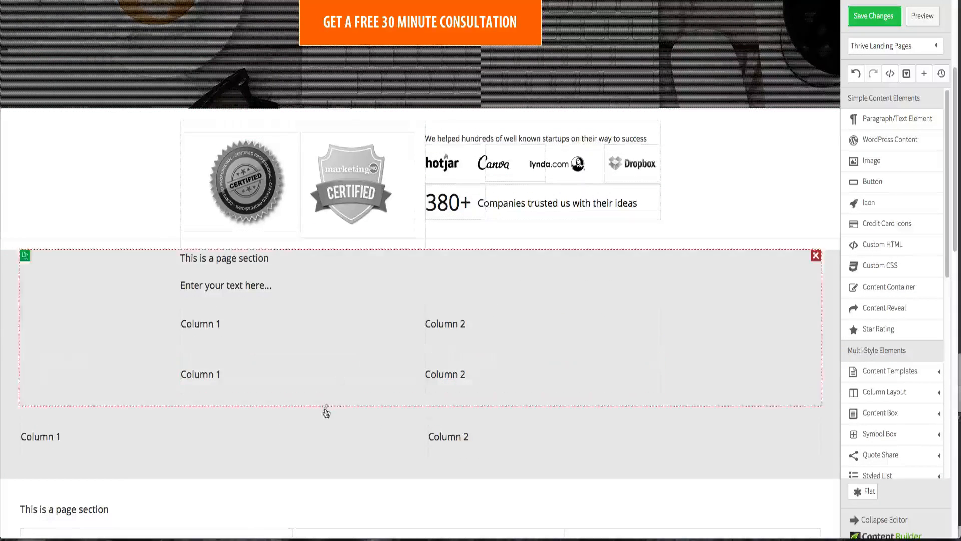
{"action": "left_click_drag", "start_coordinate": [323, 428], "coordinate": [343, 400]}
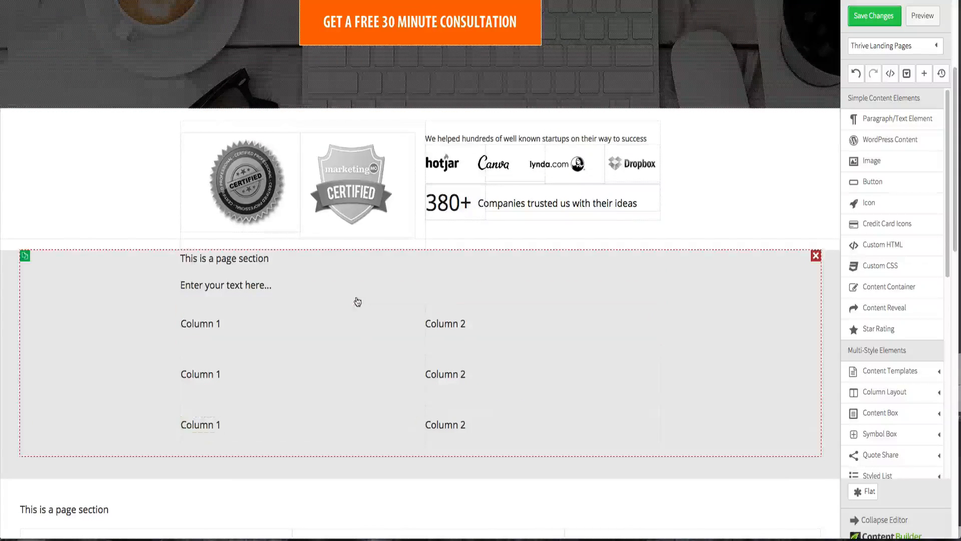
- Replace the section heading text with 'Start your business with a BOOM'
{"action": "left_click", "coordinate": [262, 264]}
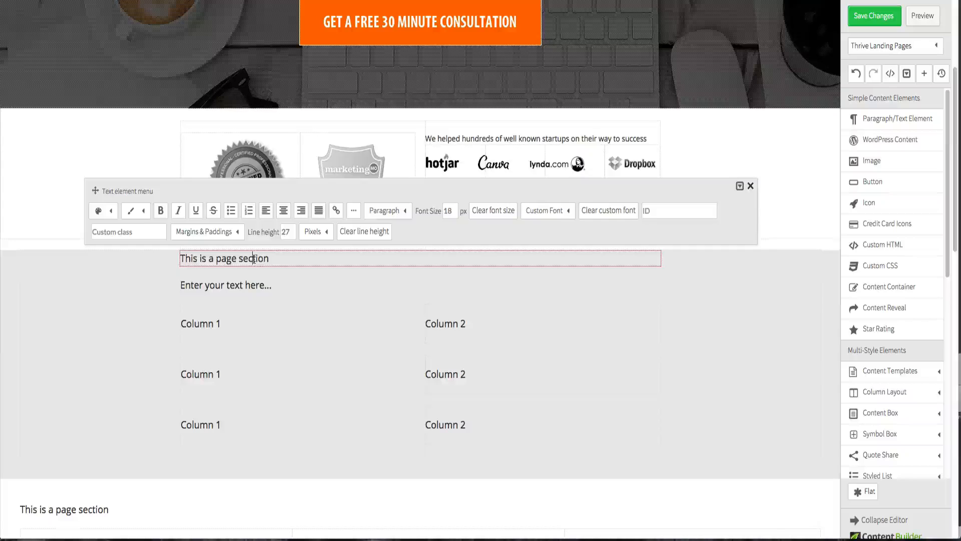
{"action": "triple_click", "coordinate": [255, 258]}
{"action": "key", "text": "ctrl+v"}
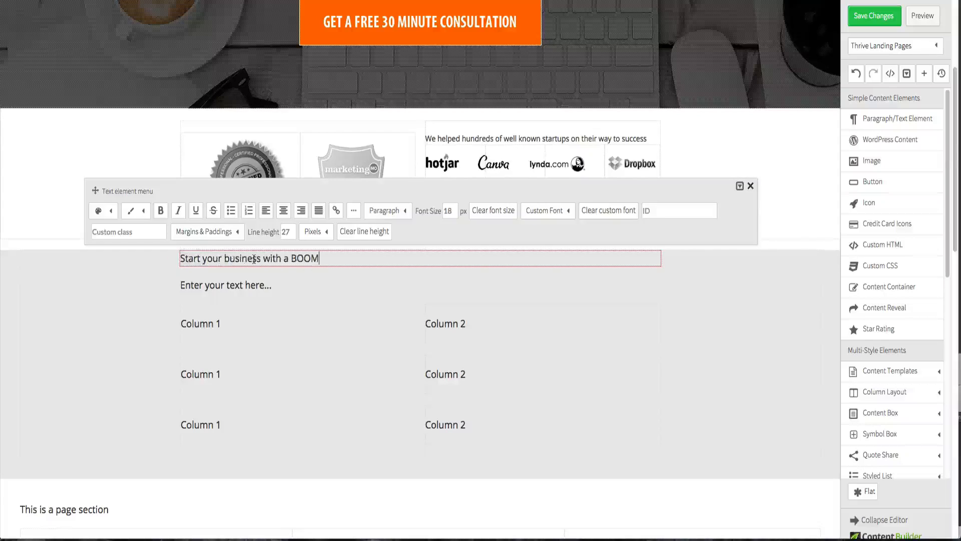
- Copy the subtitle from the mockup and paste 'Discover how BizWiz can take your idea and turn it into profitable business' into the paragraph
{"action": "key", "text": "ctrl+Up"}
{"action": "left_click", "coordinate": [225, 117]}
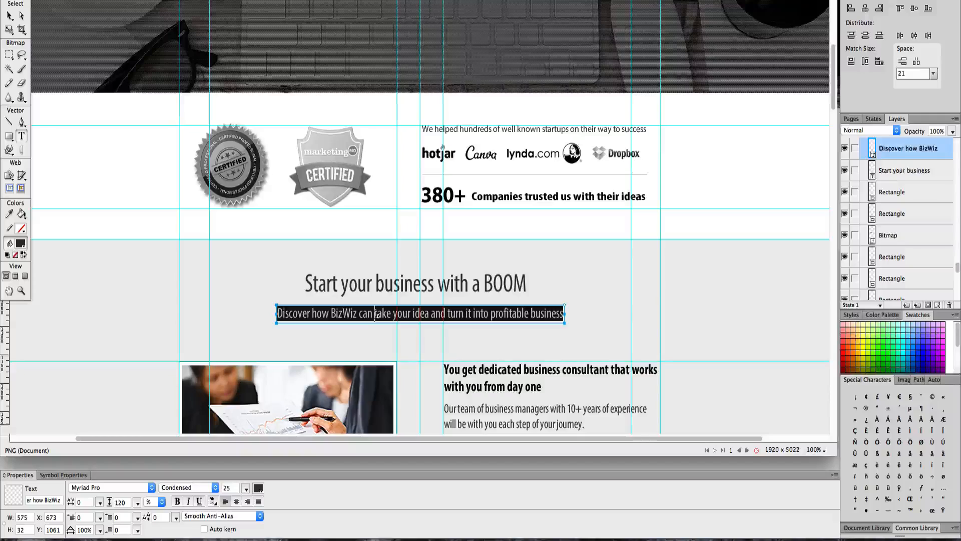
{"action": "key", "text": "ctrl+Up"}
{"action": "left_click", "coordinate": [545, 366]}
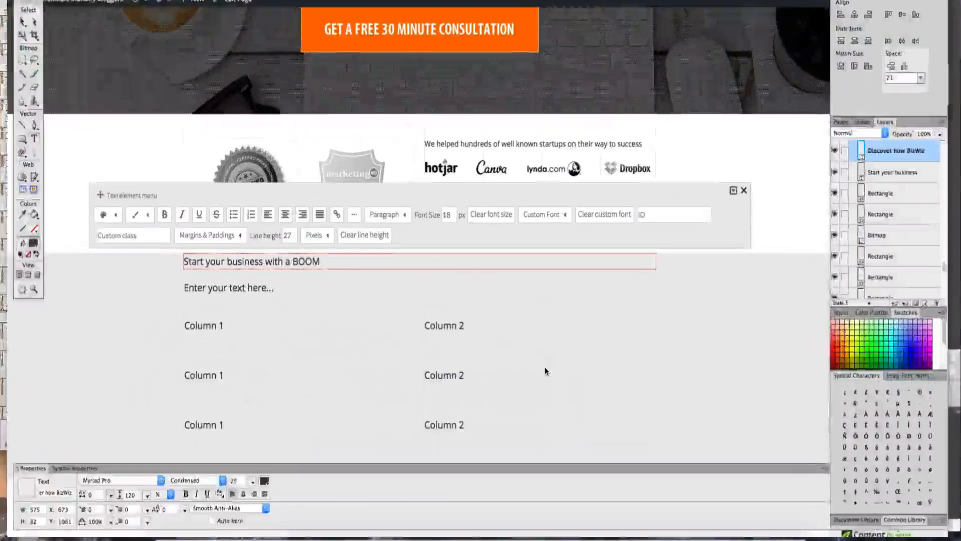
{"action": "left_click", "coordinate": [256, 289]}
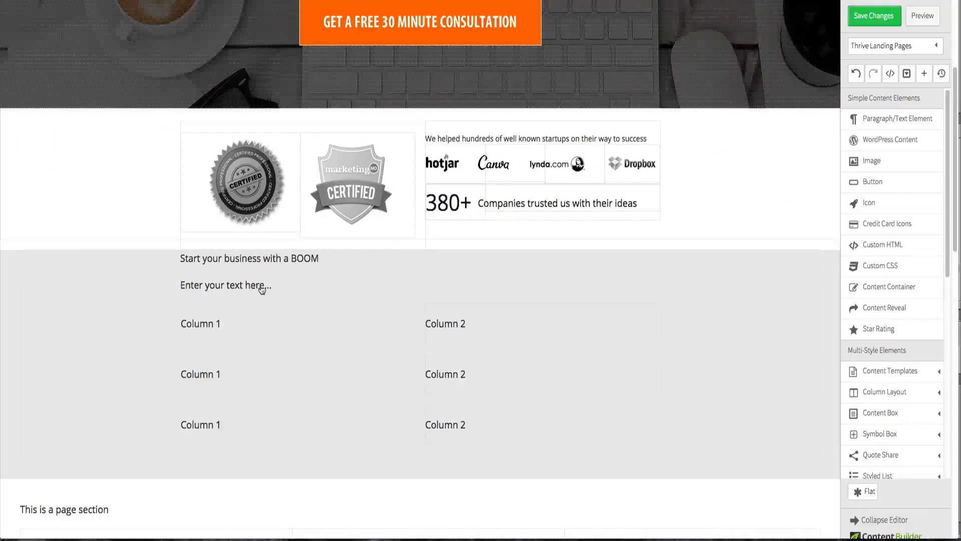
{"action": "left_click", "coordinate": [255, 289]}
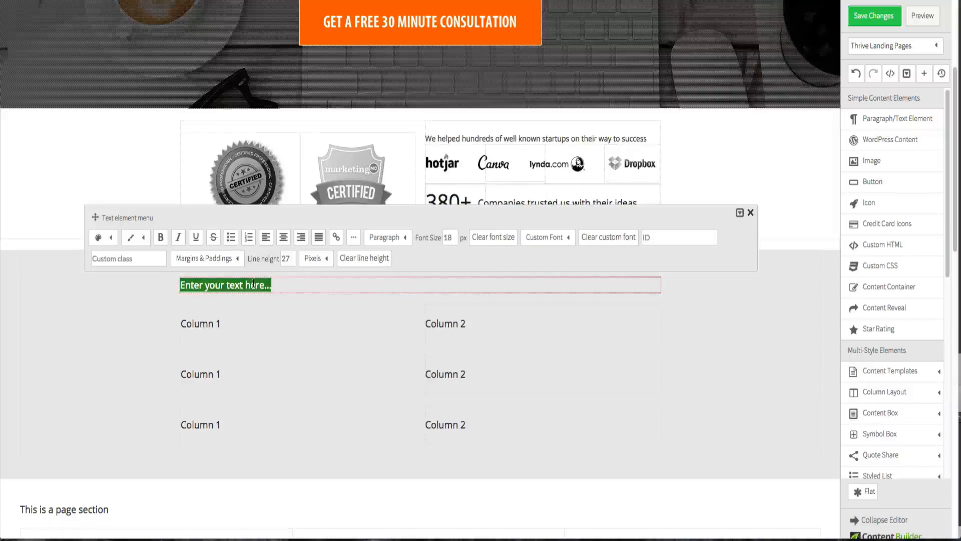
{"action": "type", "text": "Discover how BizWiz can take your idea and turn it into profitable business"}
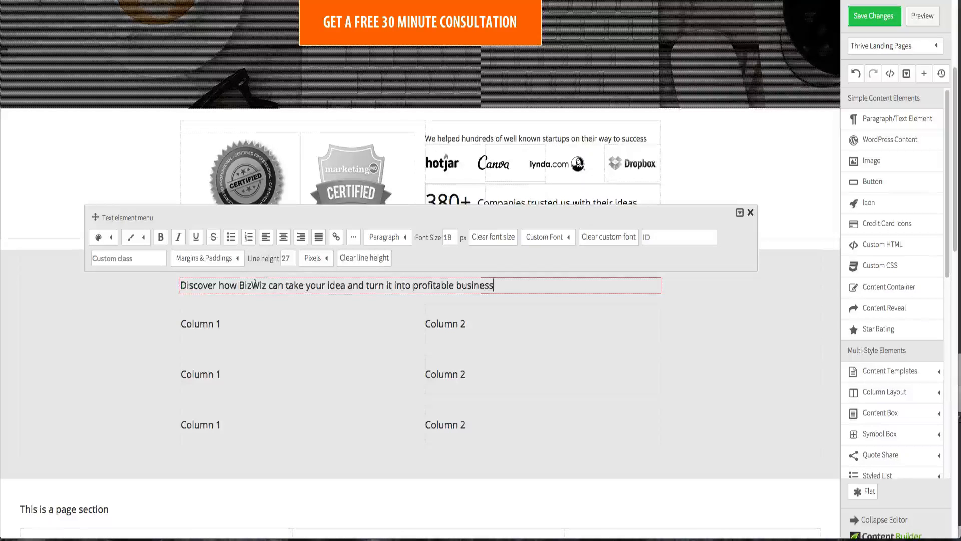
- Center-align both the heading and the subtitle text in the section
{"action": "left_click", "coordinate": [104, 322]}
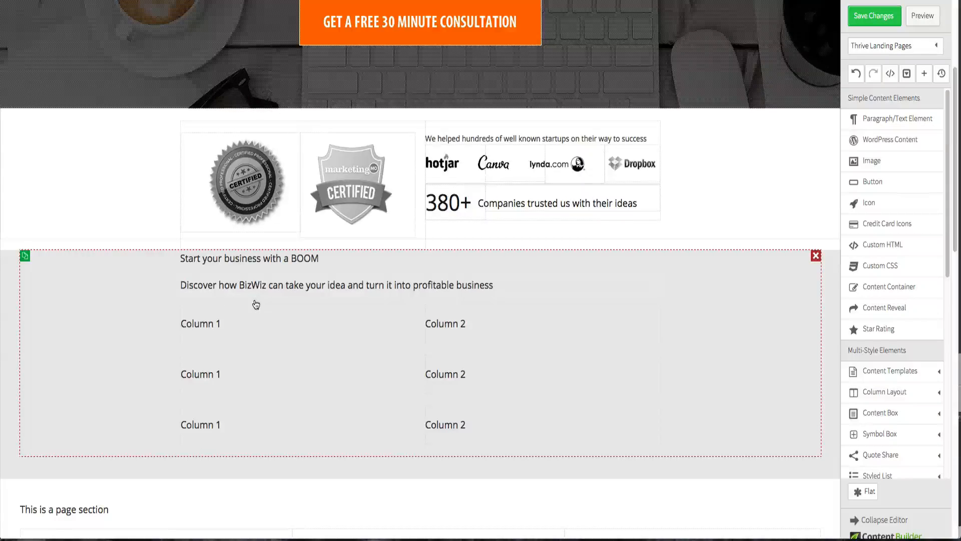
{"action": "left_click", "coordinate": [288, 260]}
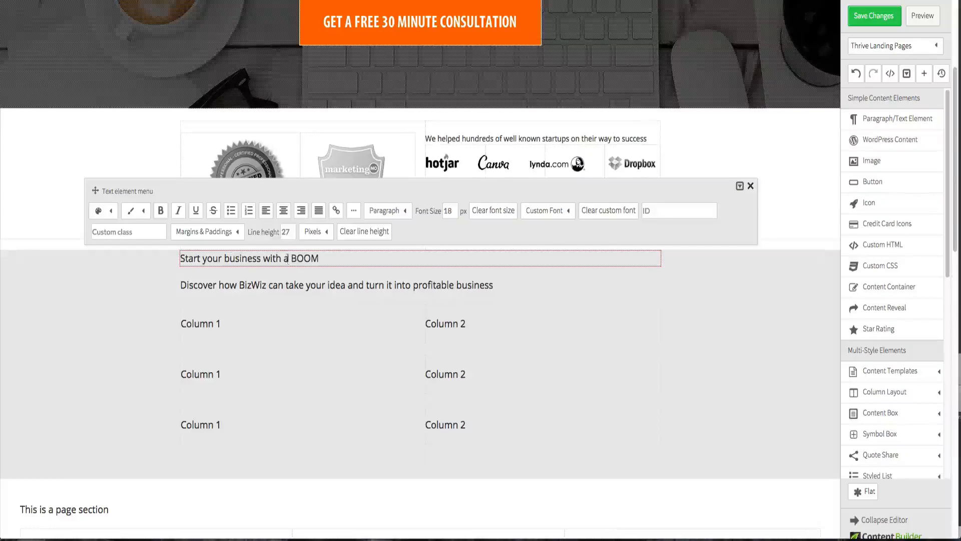
{"action": "left_click", "coordinate": [284, 211]}
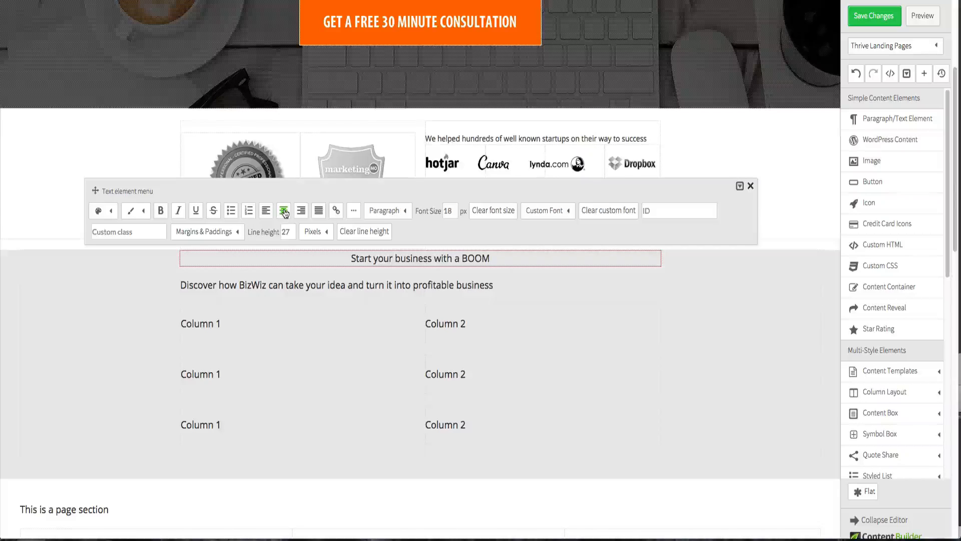
{"action": "left_click", "coordinate": [300, 288]}
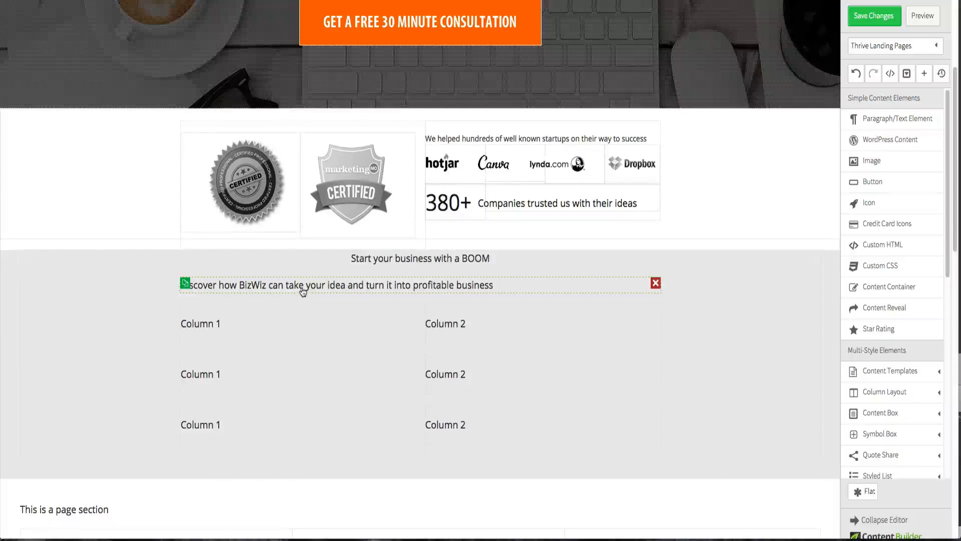
{"action": "left_click", "coordinate": [303, 287]}
{"action": "triple_click", "coordinate": [302, 288]}
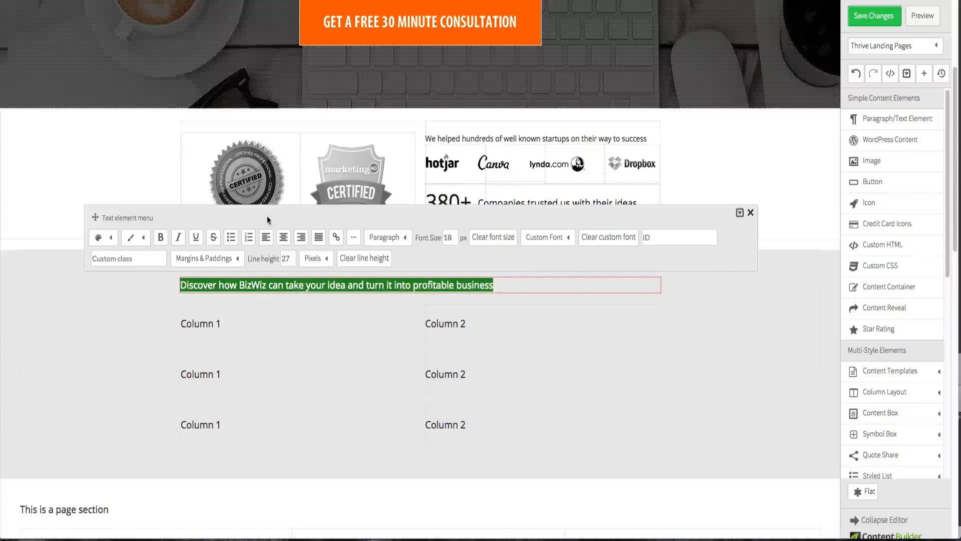
{"action": "left_click", "coordinate": [283, 237]}
{"action": "left_click", "coordinate": [110, 319]}
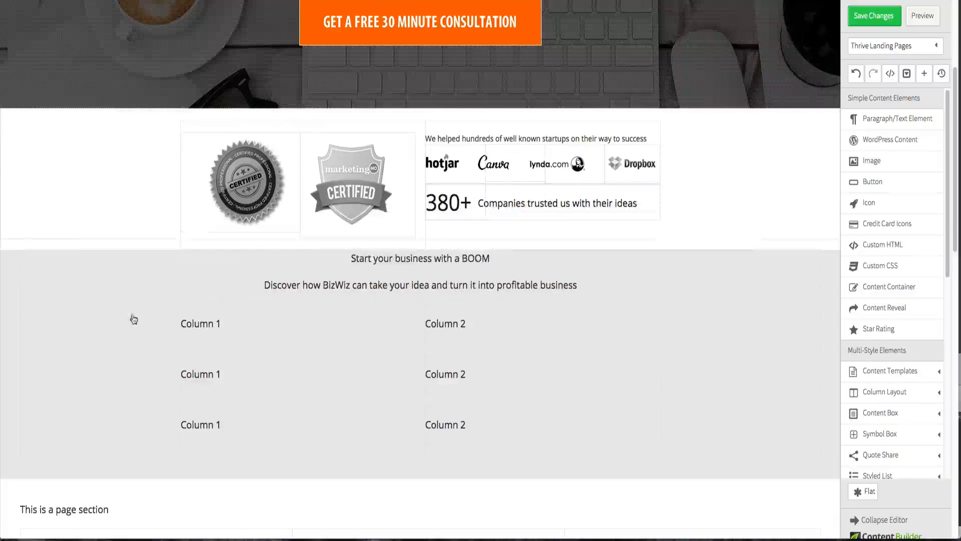
- Set the heading's custom font to Open Sans Condensed 1.6em and make it bold
{"action": "left_click", "coordinate": [428, 258]}
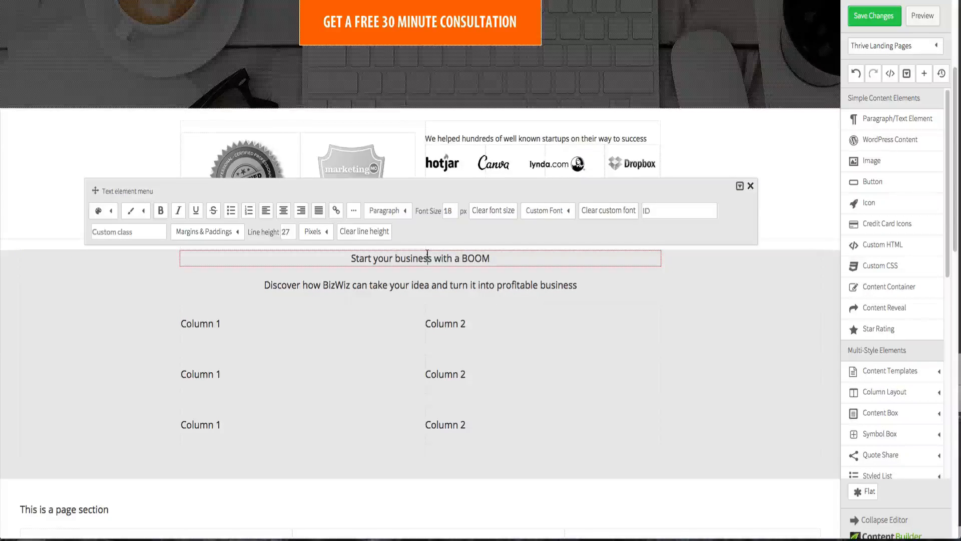
{"action": "triple_click", "coordinate": [427, 254]}
{"action": "left_click", "coordinate": [595, 212]}
{"action": "triple_click", "coordinate": [475, 257]}
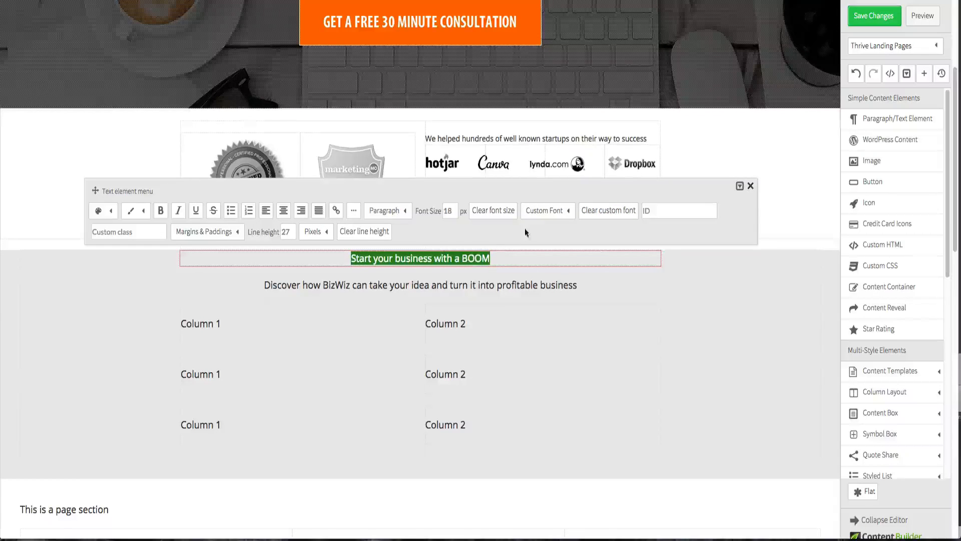
{"action": "left_click", "coordinate": [545, 210]}
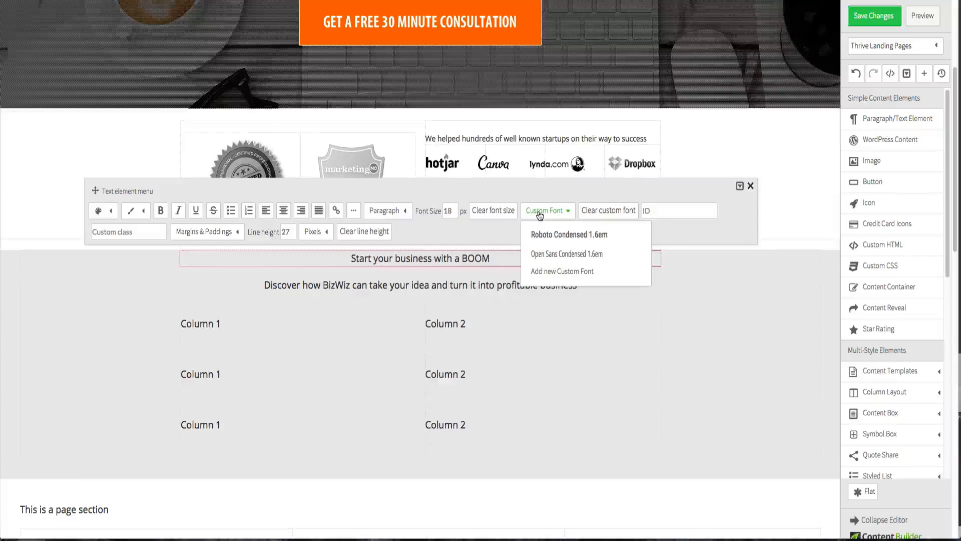
{"action": "left_click", "coordinate": [544, 253]}
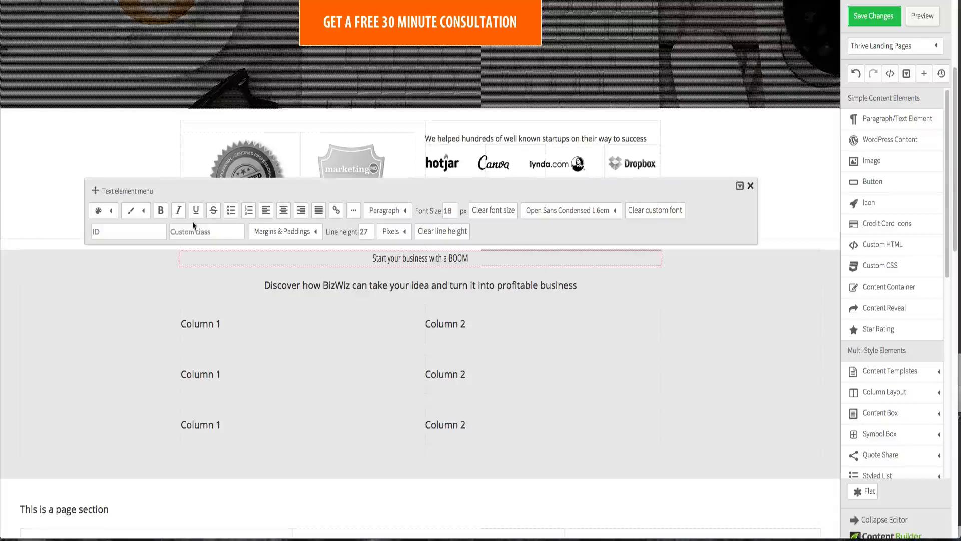
{"action": "left_click", "coordinate": [161, 211]}
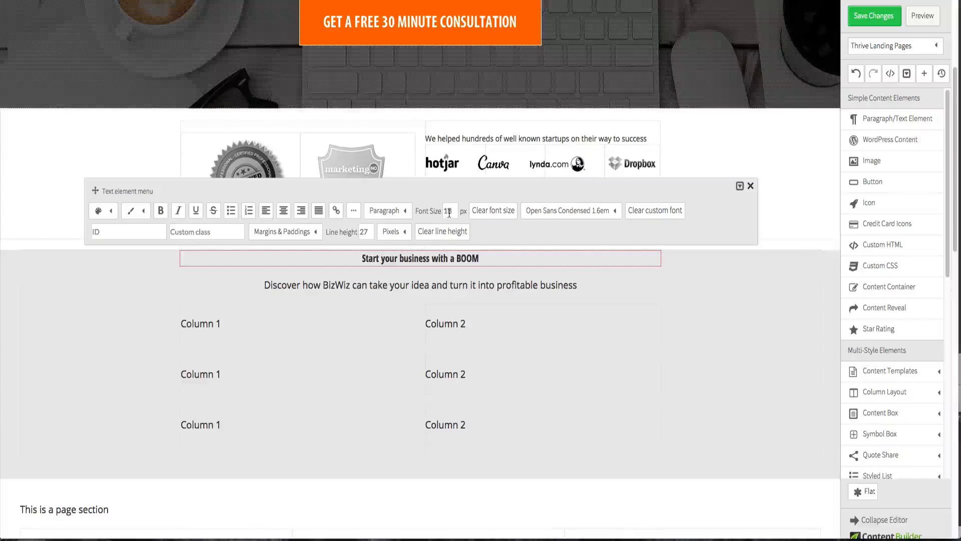
- Check the heading size in the mockup and set the heading's font size to 45 px
{"action": "key", "text": "ctrl+Up"}
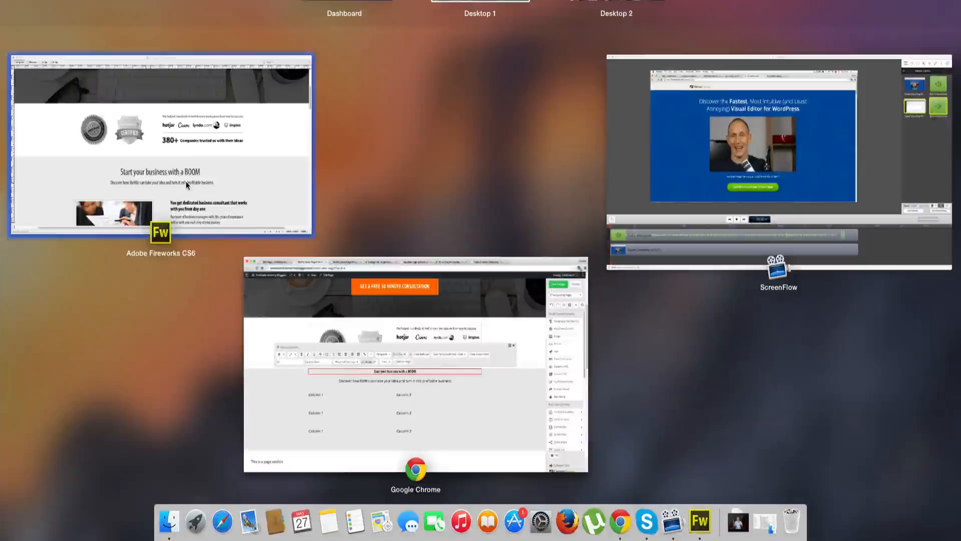
{"action": "left_click", "coordinate": [185, 182]}
{"action": "left_click", "coordinate": [330, 282]}
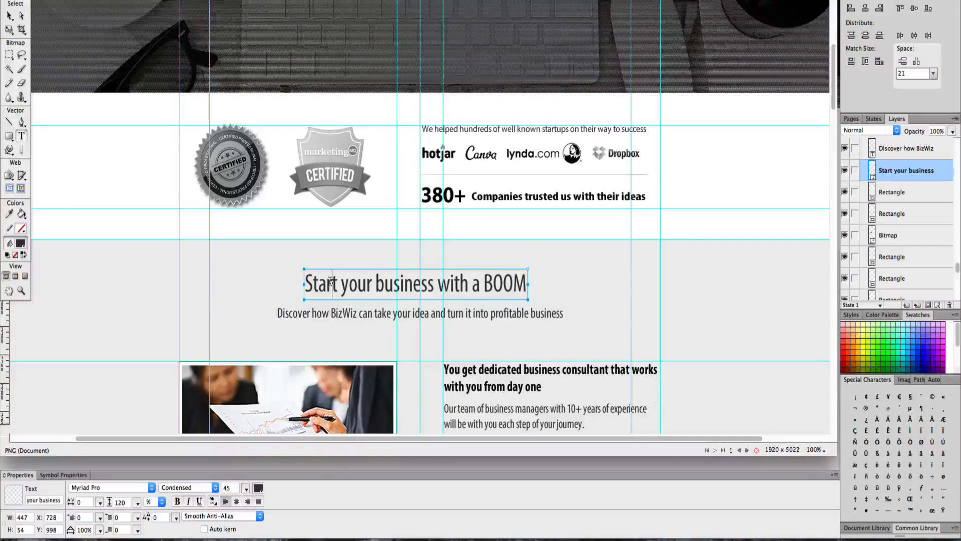
{"action": "key", "text": "ctrl+Up"}
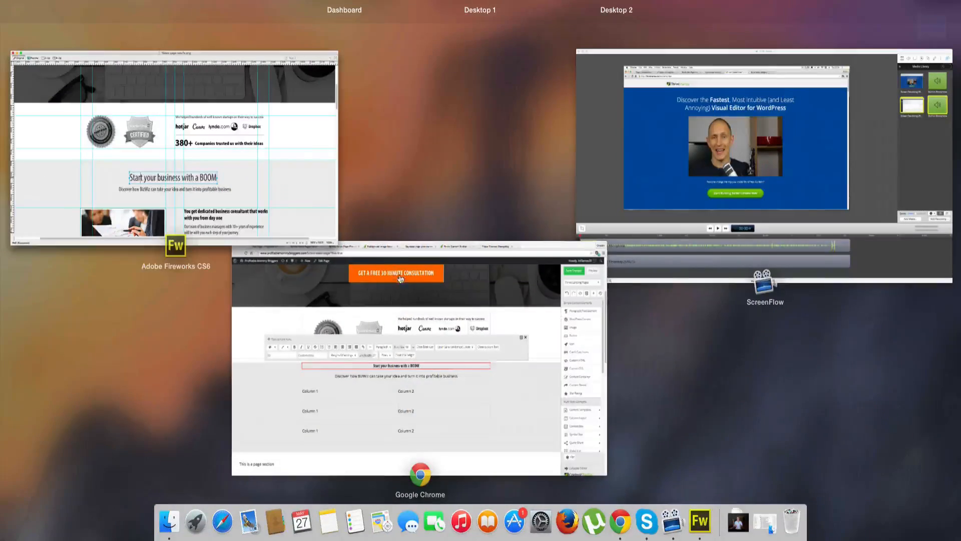
{"action": "left_click", "coordinate": [400, 279]}
{"action": "triple_click", "coordinate": [418, 258]}
{"action": "left_click", "coordinate": [447, 210]}
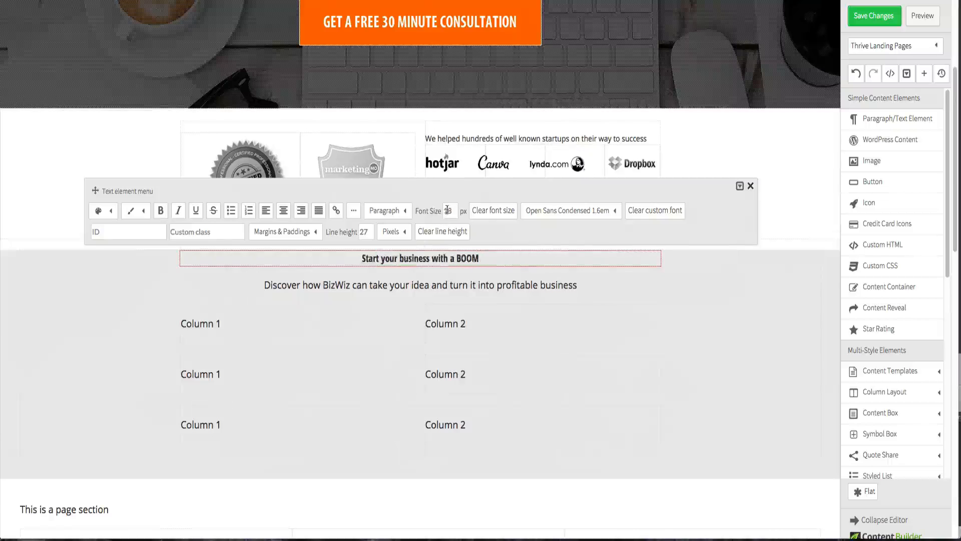
{"action": "double_click", "coordinate": [447, 210]}
{"action": "type", "text": "45"}
{"action": "key", "text": "Return"}
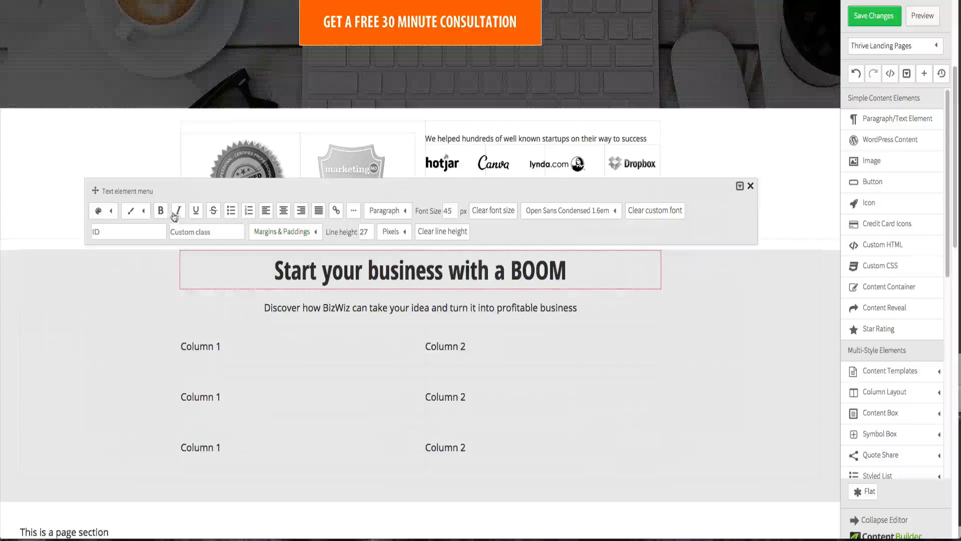
- Change the heading's custom font to Roboto Condensed 1.6em
{"action": "triple_click", "coordinate": [226, 258]}
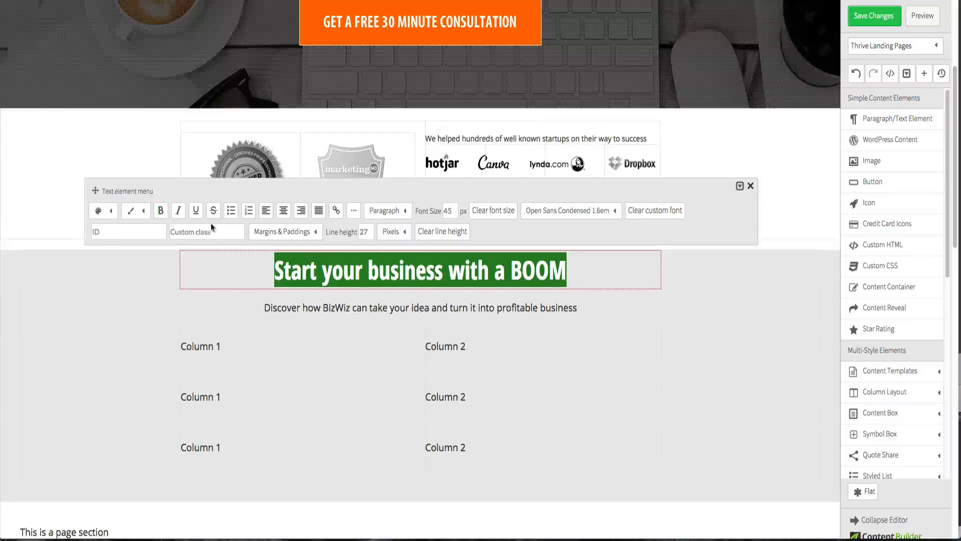
{"action": "left_click", "coordinate": [512, 231]}
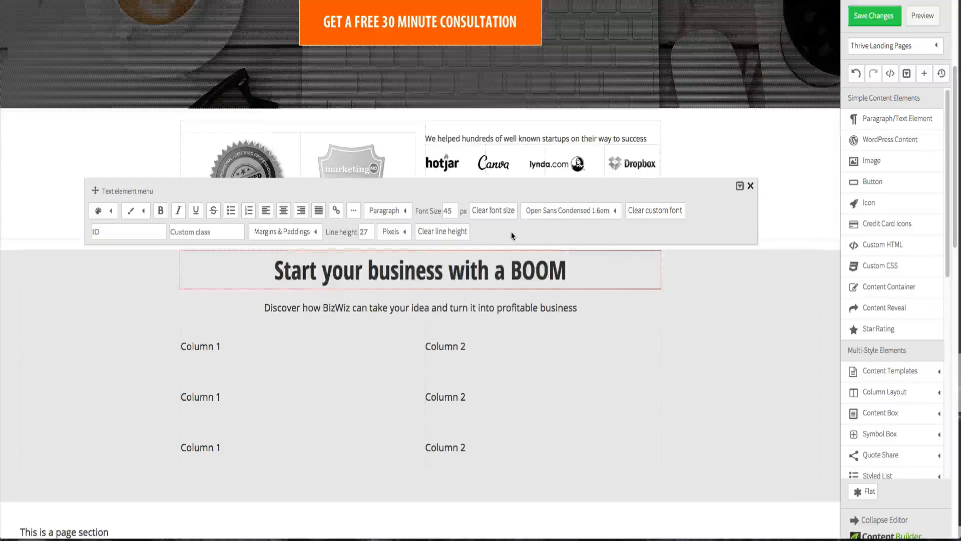
{"action": "triple_click", "coordinate": [399, 270]}
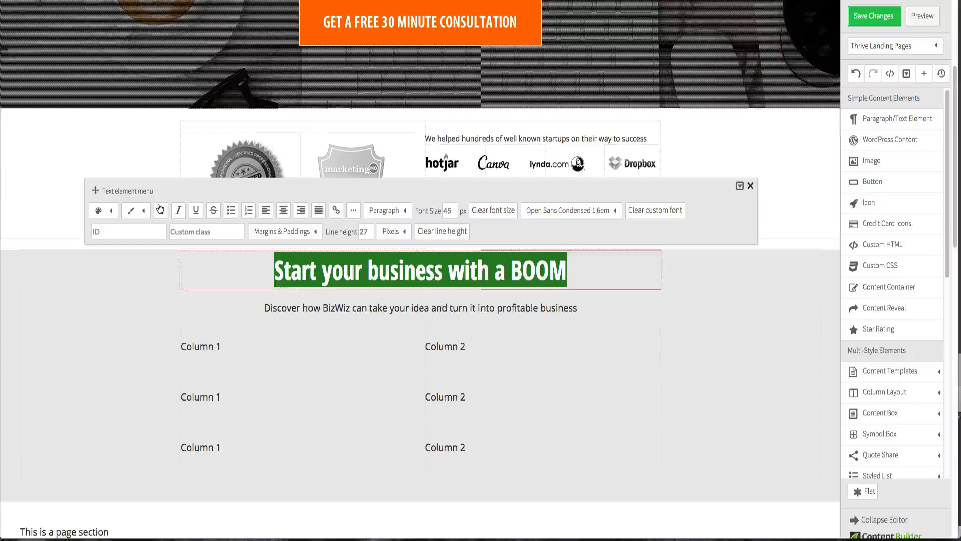
{"action": "left_click", "coordinate": [538, 214]}
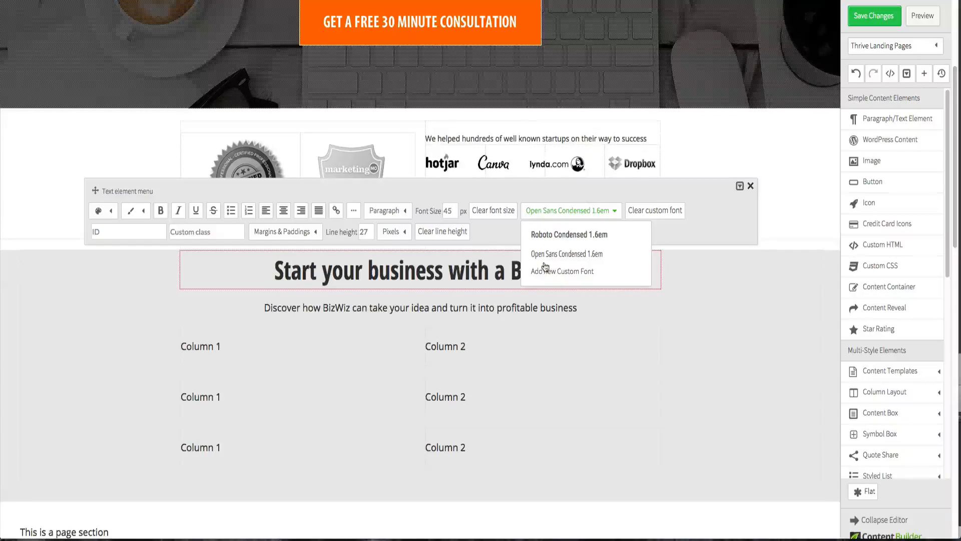
{"action": "left_click", "coordinate": [552, 235]}
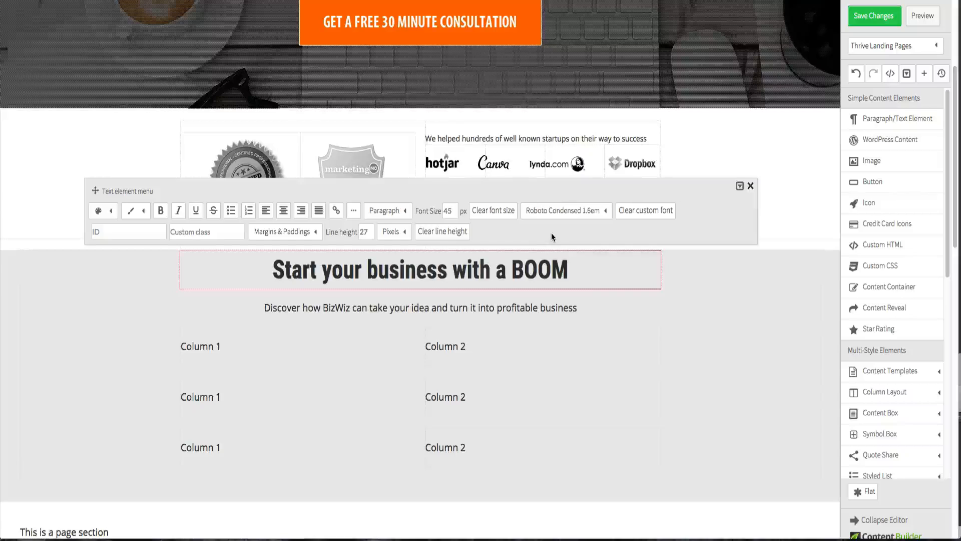
- Remove the bold styling from the section heading
{"action": "left_click", "coordinate": [395, 293]}
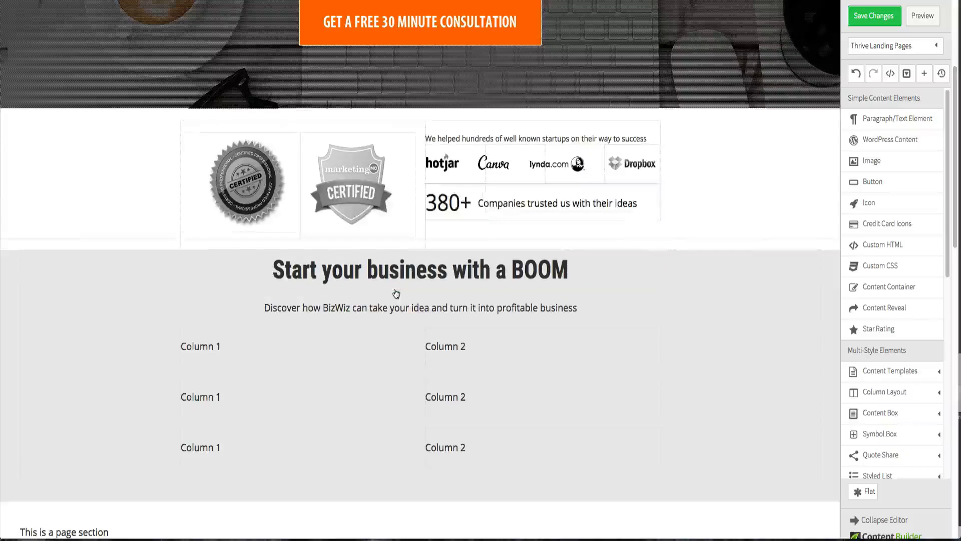
{"action": "left_click", "coordinate": [395, 279]}
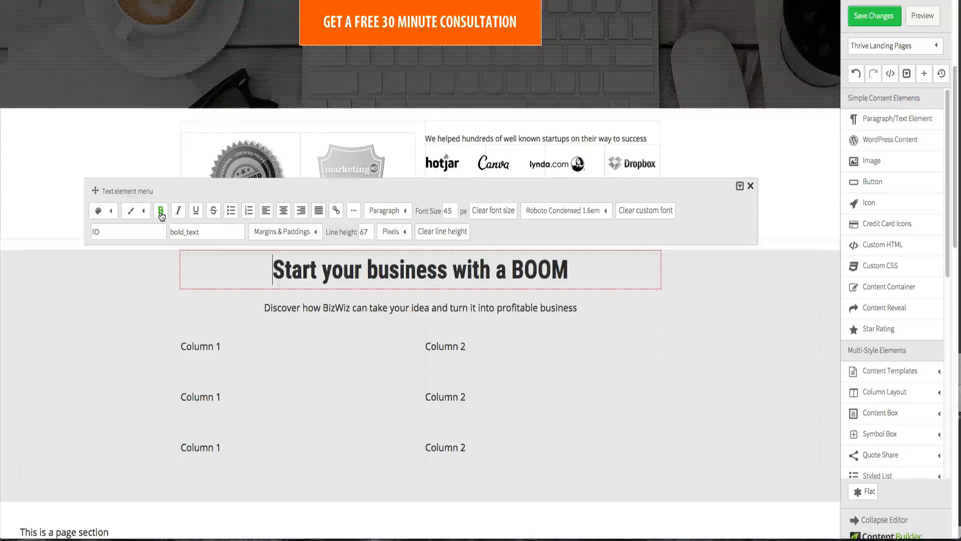
{"action": "double_click", "coordinate": [189, 233]}
{"action": "key", "text": "BackSpace"}
{"action": "left_click", "coordinate": [156, 231]}
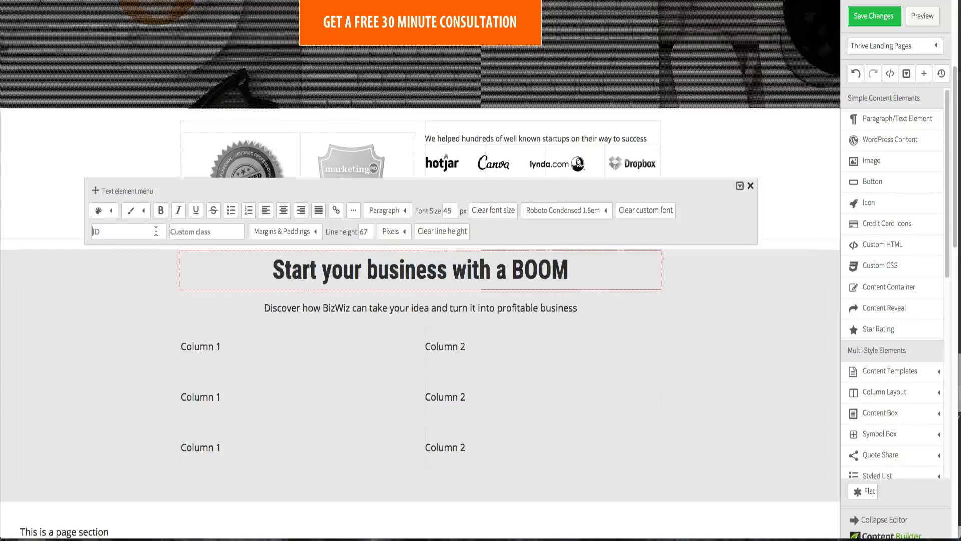
{"action": "left_click", "coordinate": [313, 294]}
{"action": "left_click", "coordinate": [318, 273]}
{"action": "left_click_drag", "start_coordinate": [309, 280], "coordinate": [567, 279]}
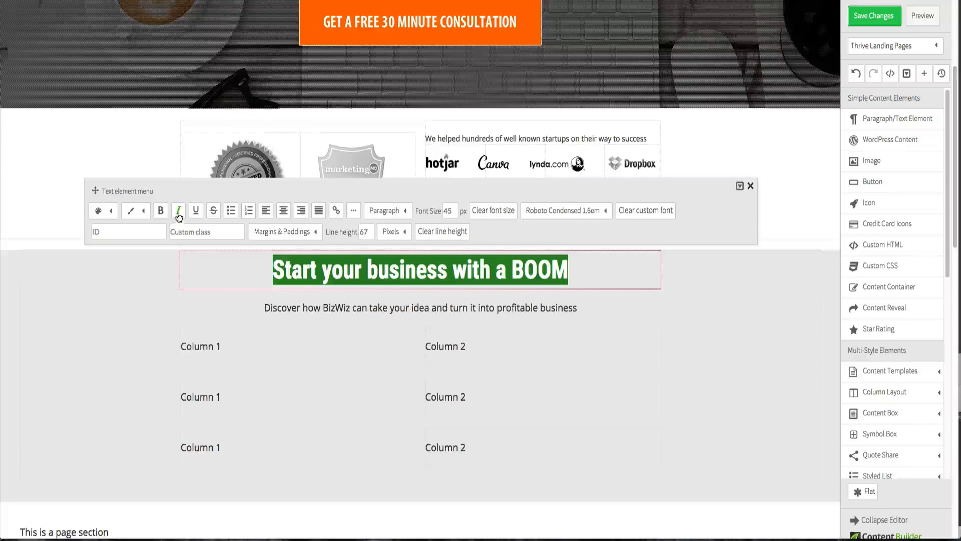
{"action": "left_click", "coordinate": [717, 326]}
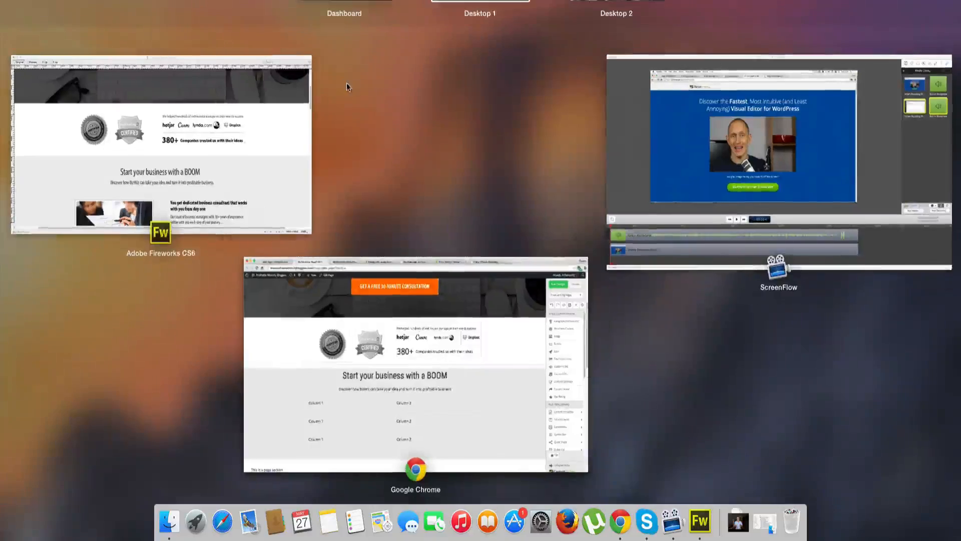
- Compare with the mockup and set the heading's custom font to Open Sans Condensed 1.6em
{"action": "left_click", "coordinate": [261, 204]}
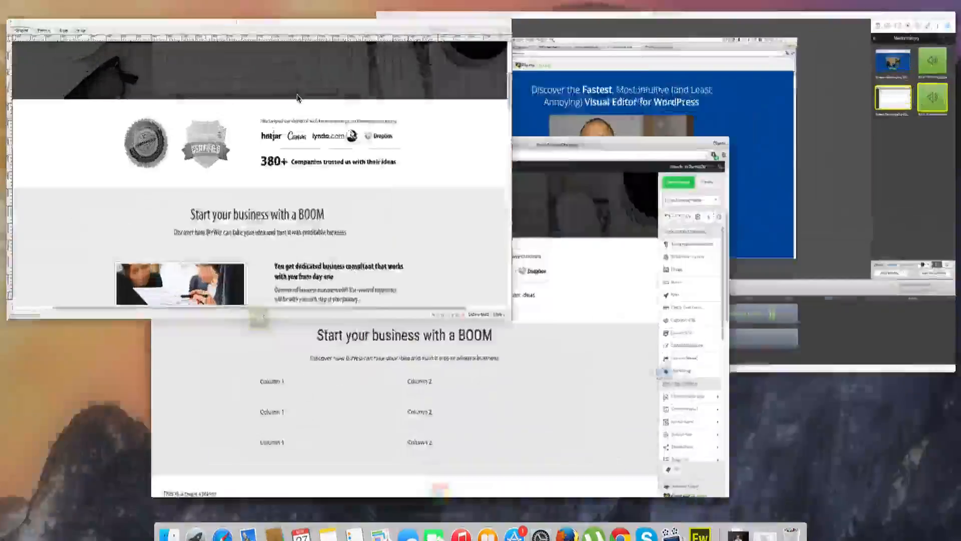
{"action": "key", "text": "ctrl+Up"}
{"action": "left_click", "coordinate": [449, 376]}
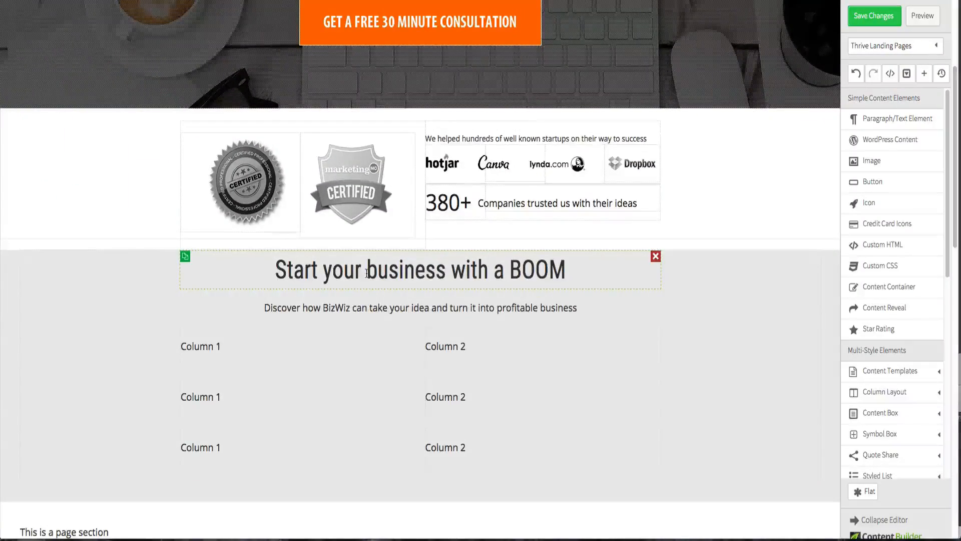
{"action": "left_click", "coordinate": [568, 255]}
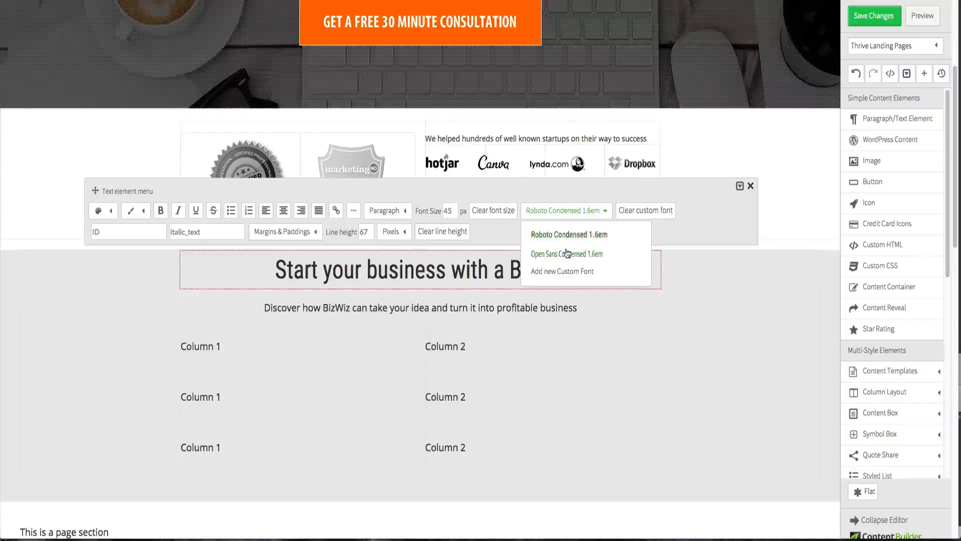
{"action": "left_click", "coordinate": [568, 215]}
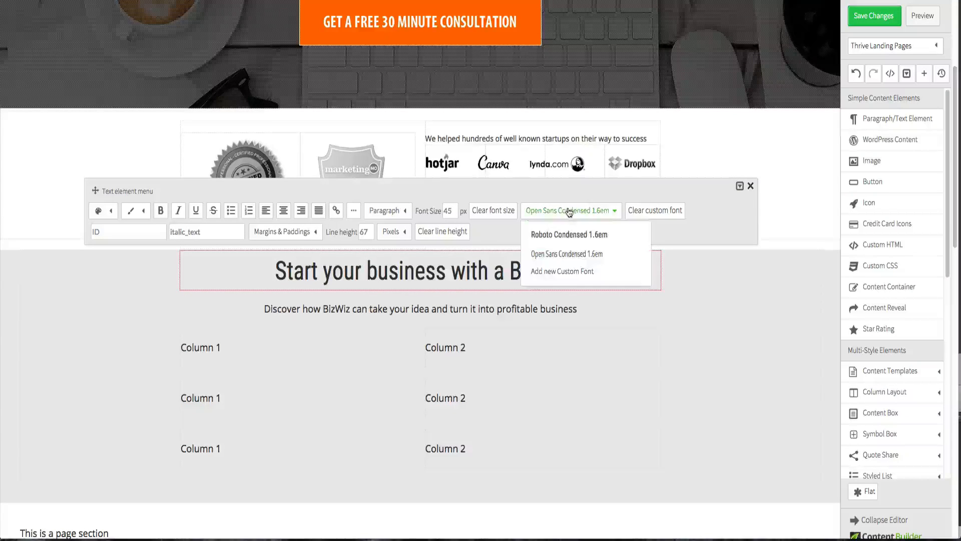
{"action": "left_click", "coordinate": [569, 235]}
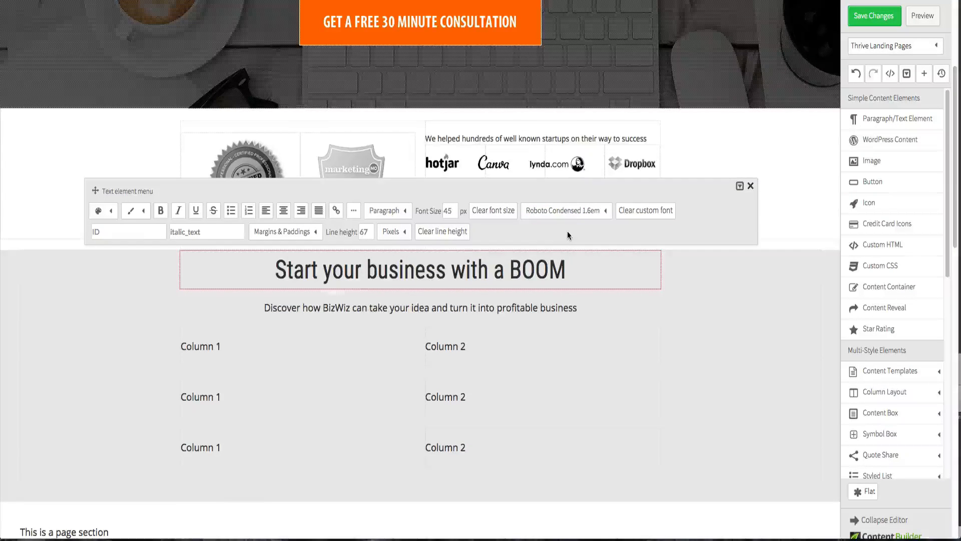
{"action": "left_click", "coordinate": [568, 213]}
{"action": "left_click", "coordinate": [564, 254]}
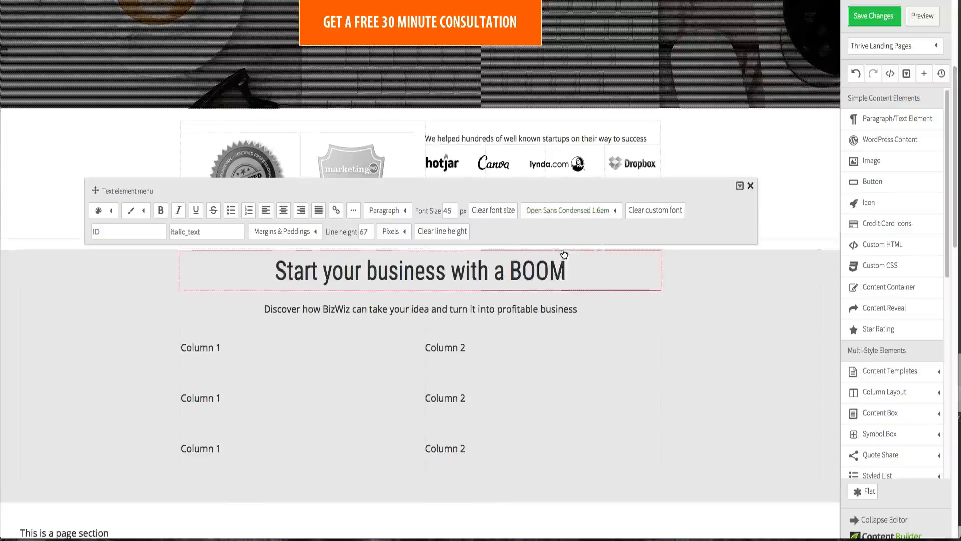
{"action": "left_click", "coordinate": [566, 214]}
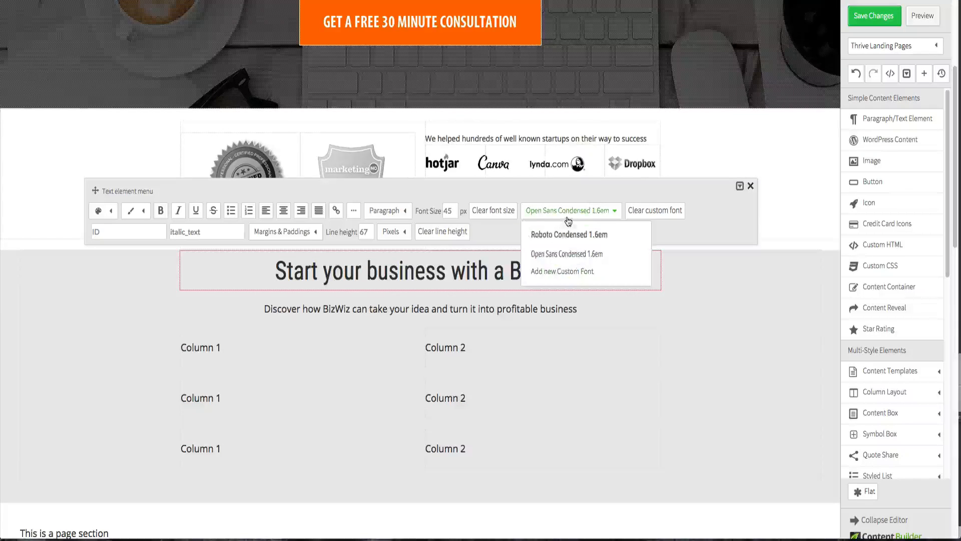
{"action": "left_click", "coordinate": [564, 253]}
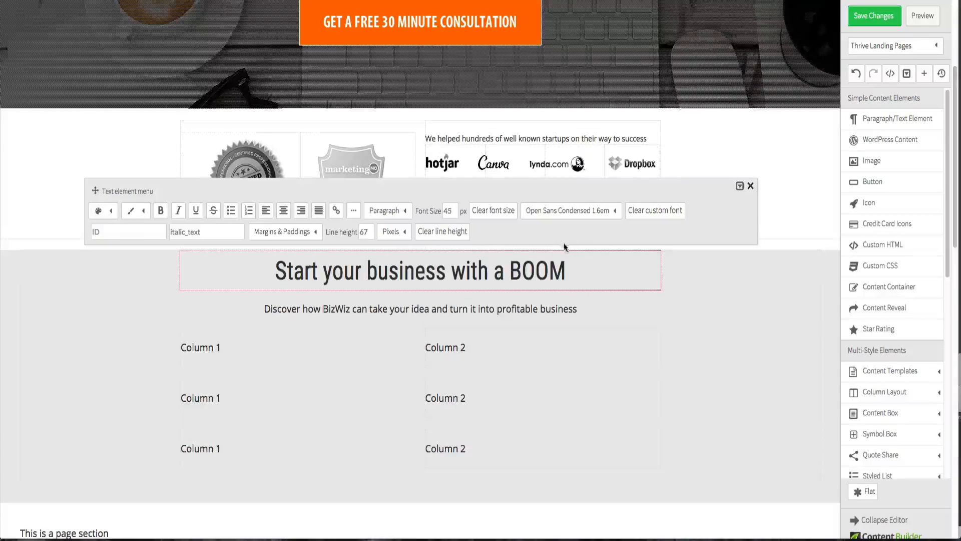
{"action": "left_click", "coordinate": [662, 321]}
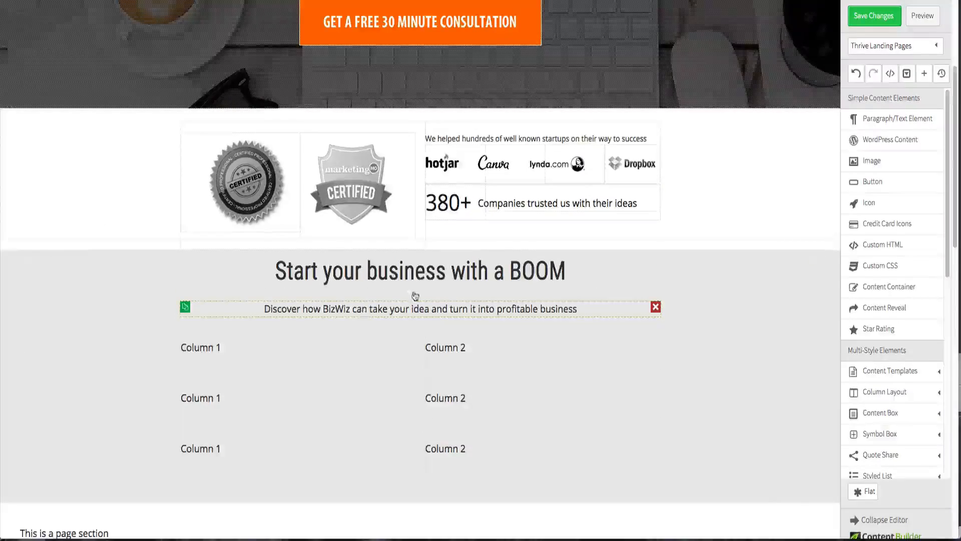
- Apply the Open Sans Condensed 1.6em custom font to the subtitle paragraph
{"action": "key", "text": "ctrl+Up"}
{"action": "left_click", "coordinate": [201, 198]}
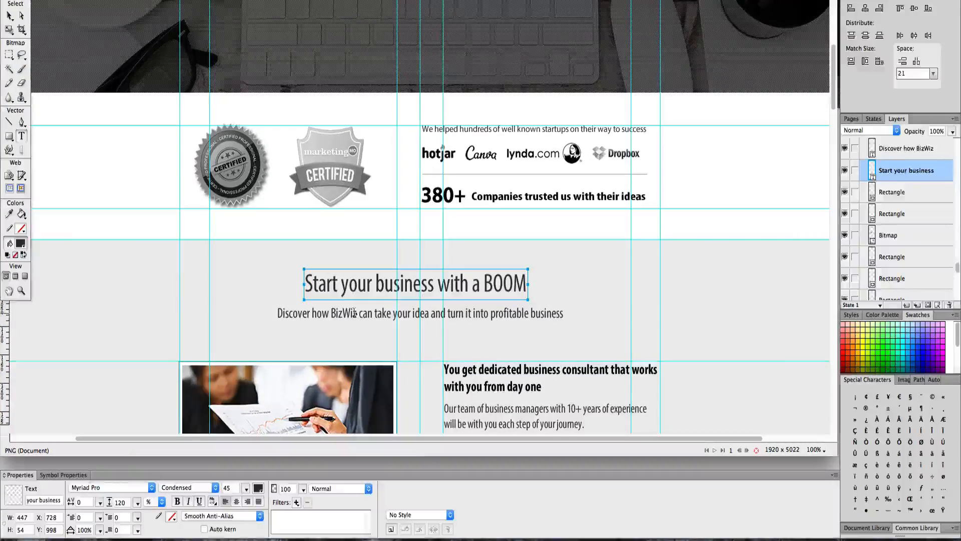
{"action": "key", "text": "ctrl+Up"}
{"action": "left_click", "coordinate": [556, 305]}
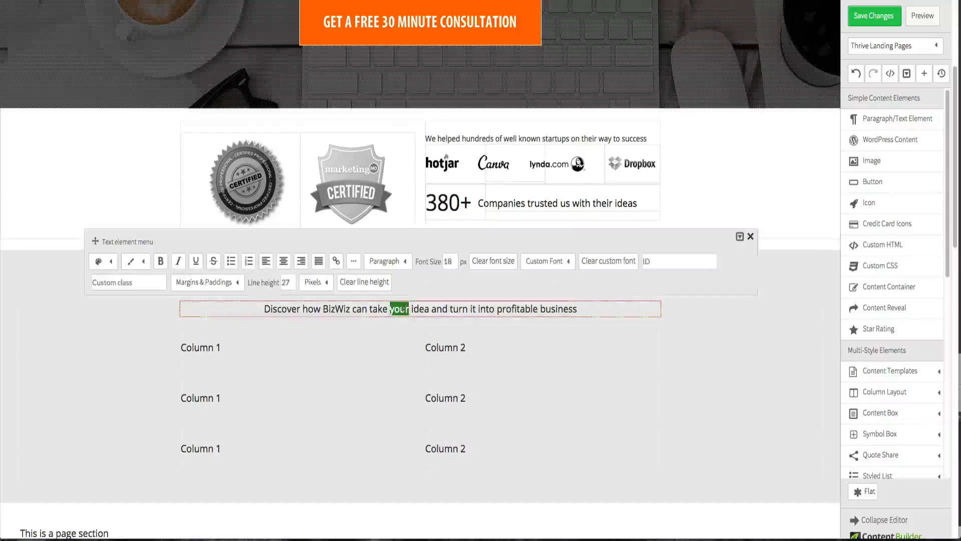
{"action": "triple_click", "coordinate": [404, 309]}
{"action": "left_click", "coordinate": [568, 262]}
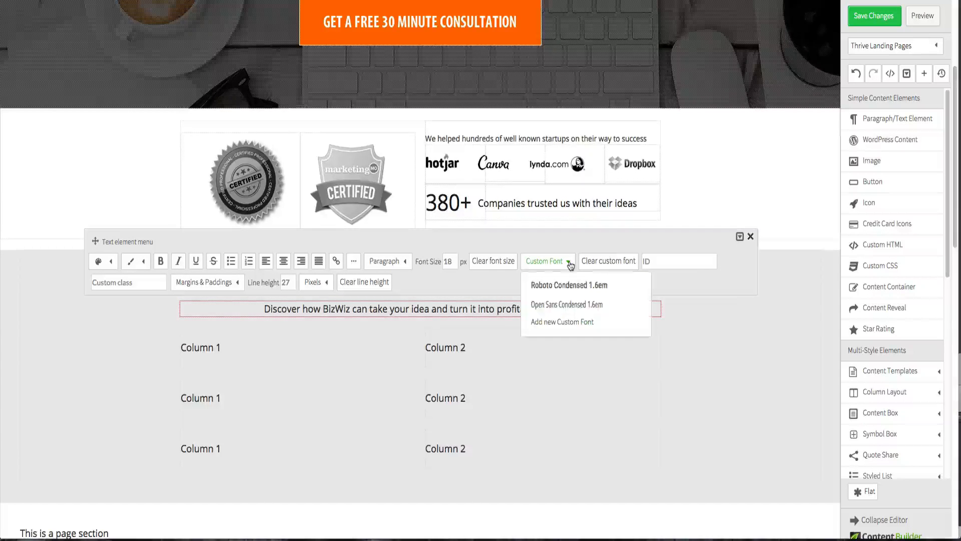
{"action": "left_click", "coordinate": [556, 305]}
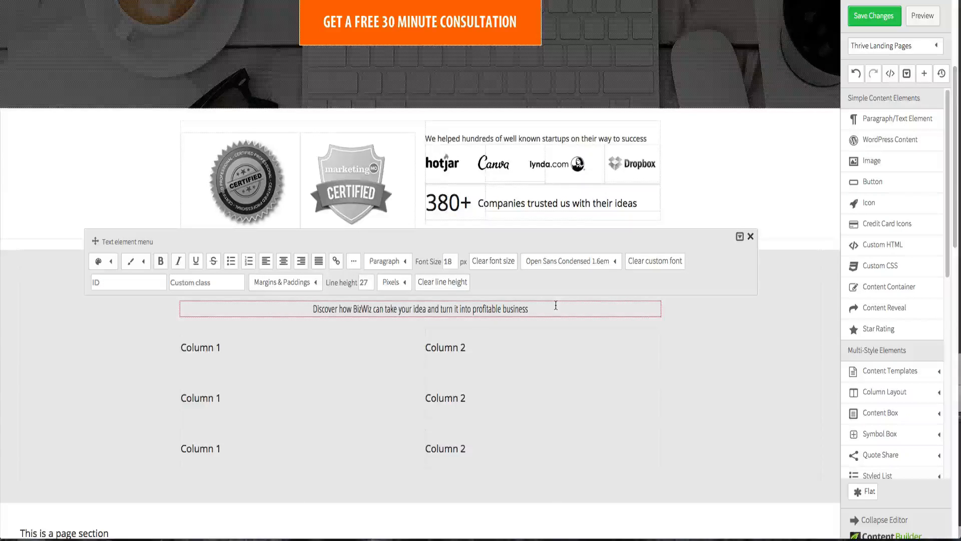
{"action": "left_click", "coordinate": [710, 328]}
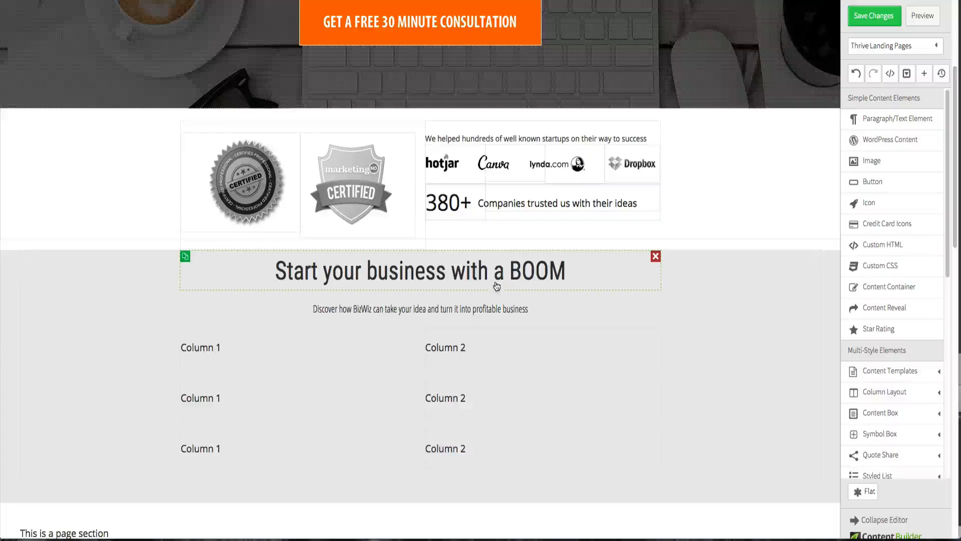
- Add a top margin to the section heading in its margin settings
{"action": "left_click", "coordinate": [440, 273]}
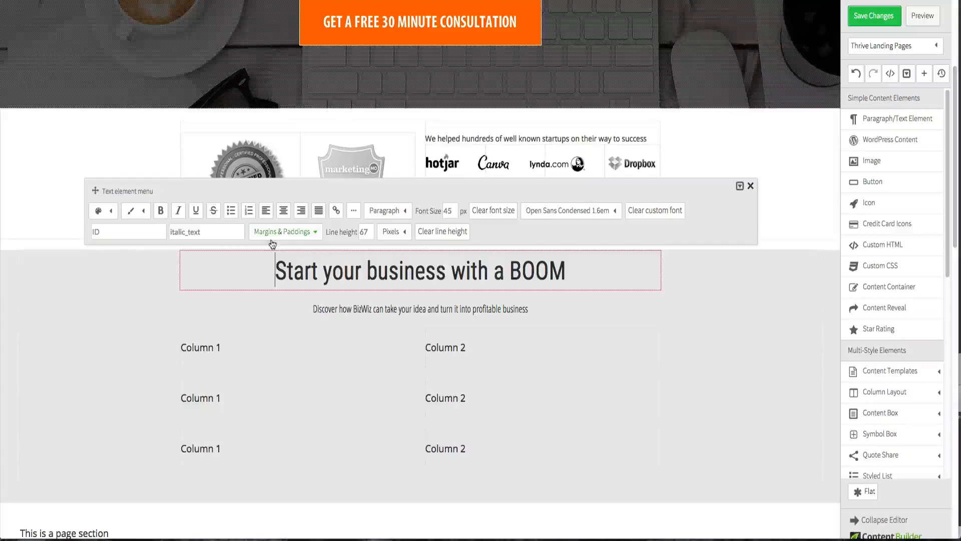
{"action": "left_click", "coordinate": [280, 232]}
{"action": "double_click", "coordinate": [290, 273]}
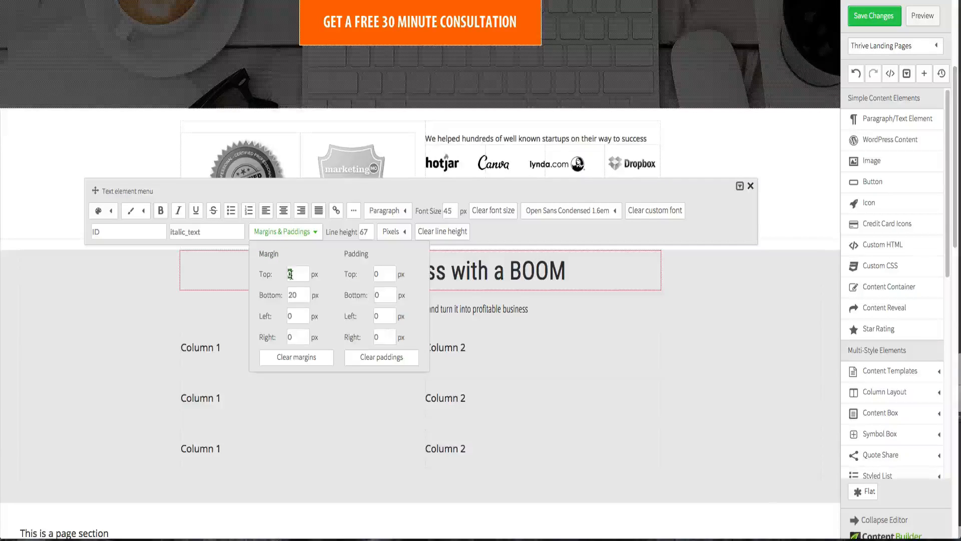
{"action": "type", "text": "2"}
{"action": "left_click", "coordinate": [82, 286]}
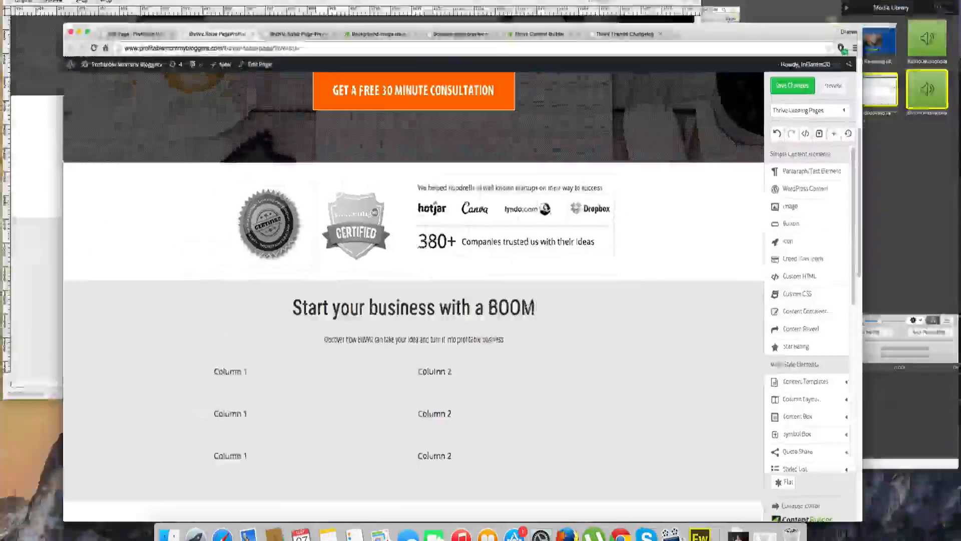
- Check the mockup's feature rows and insert an Image element above the first left column text
{"action": "key", "text": "ctrl+Up"}
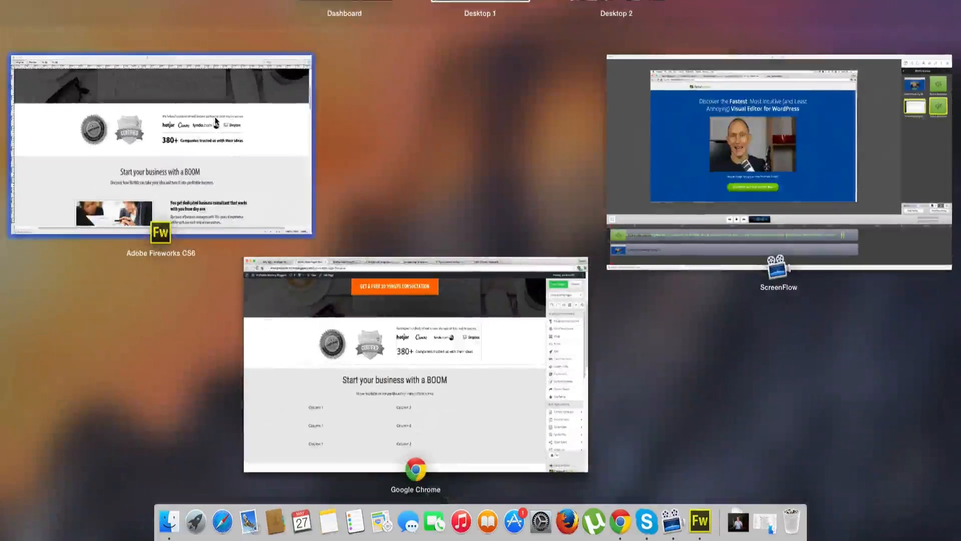
{"action": "left_click", "coordinate": [215, 116]}
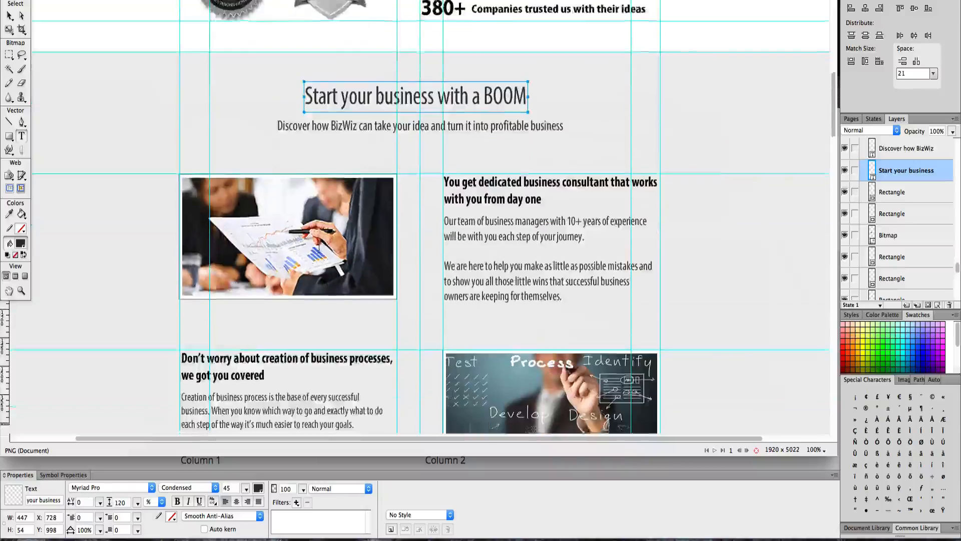
{"action": "key", "text": "ctrl+Up"}
{"action": "left_click", "coordinate": [393, 452]}
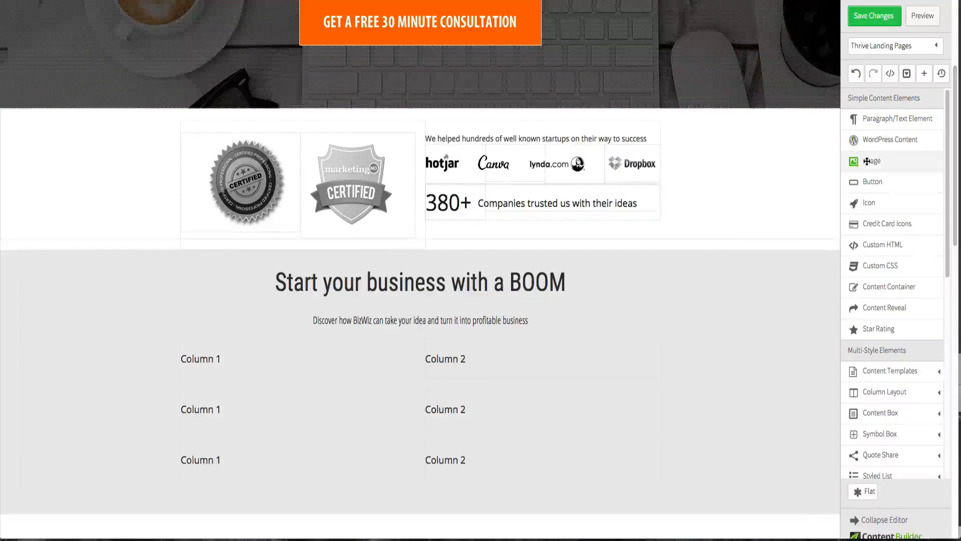
{"action": "left_click_drag", "start_coordinate": [871, 160], "coordinate": [326, 341]}
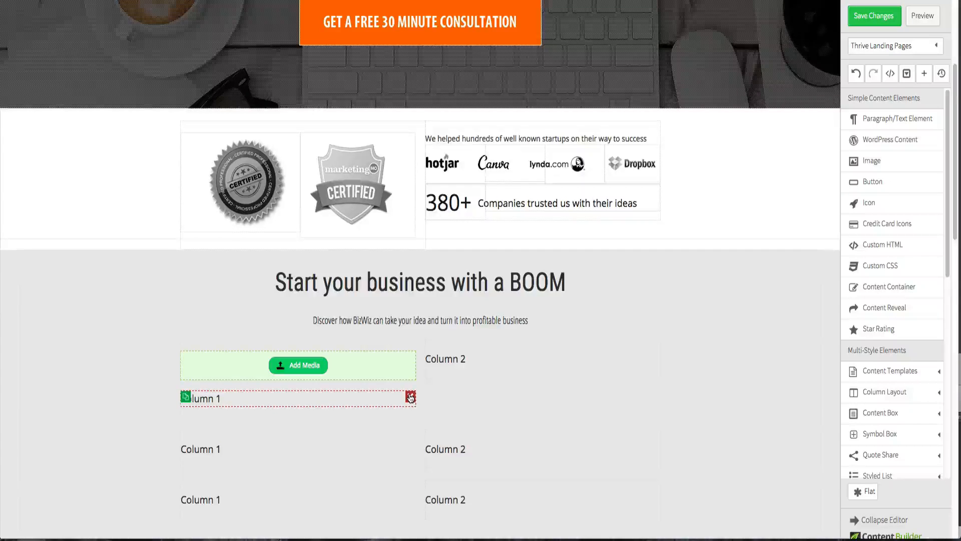
- Delete the placeholder column labels under the image slots and add Image elements to the second row's right and third row's left columns
{"action": "left_click", "coordinate": [408, 398]}
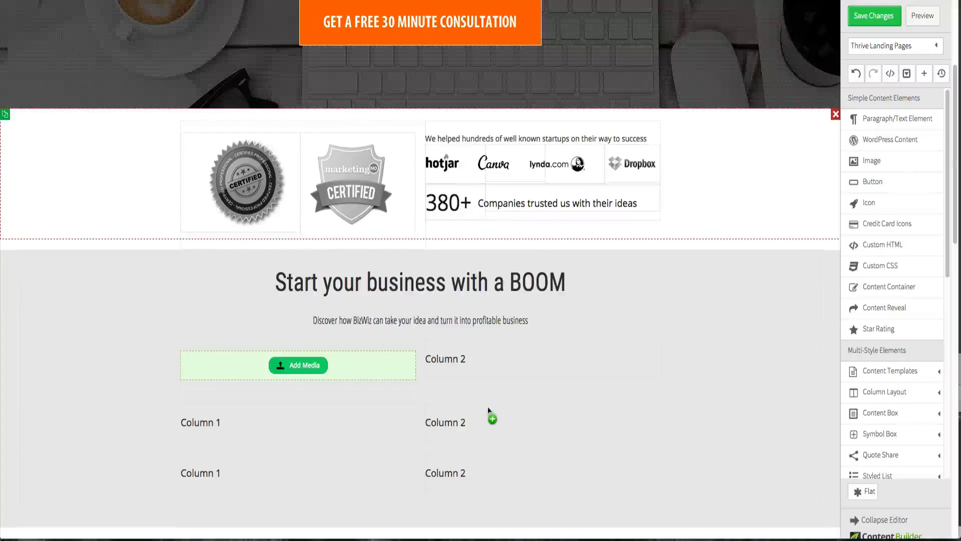
{"action": "left_click_drag", "start_coordinate": [488, 411], "coordinate": [489, 412]}
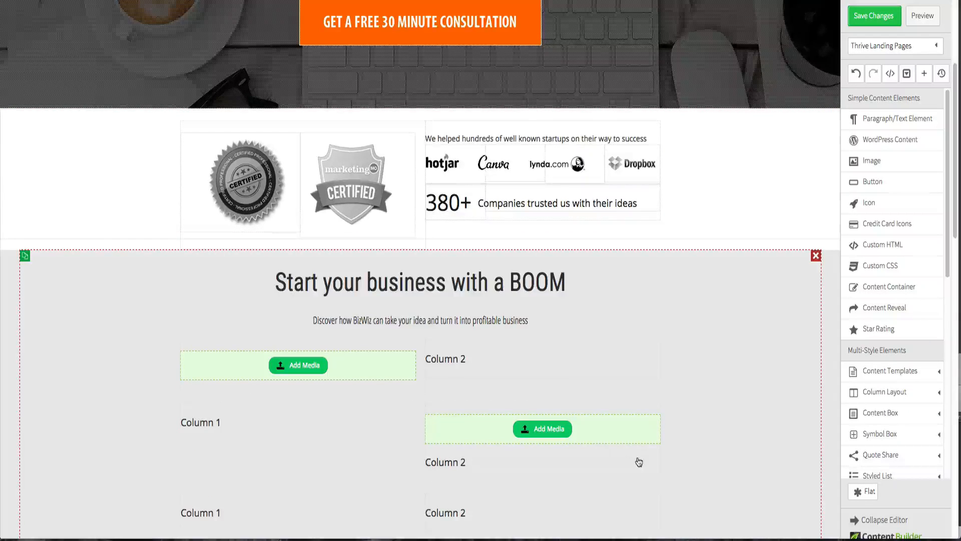
{"action": "left_click", "coordinate": [657, 465]}
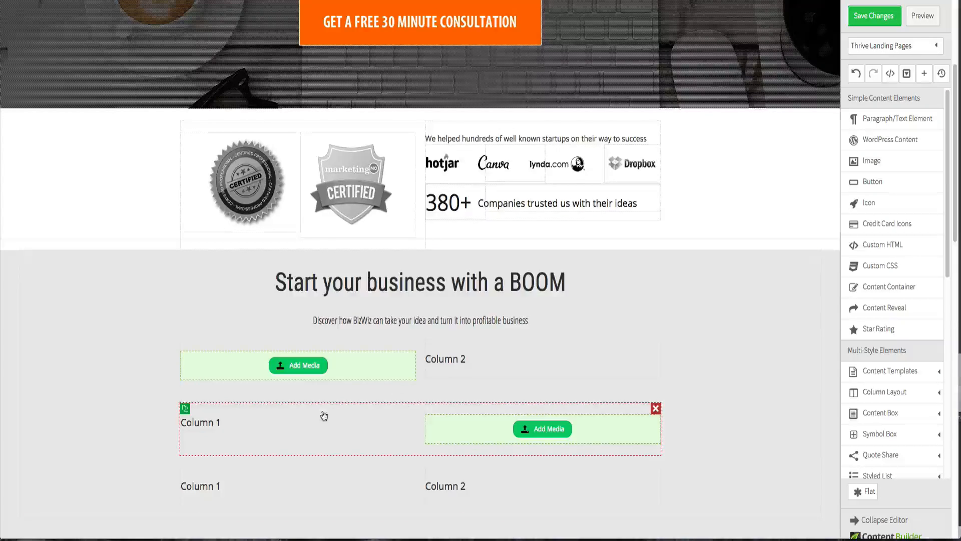
{"action": "scroll", "coordinate": [322, 418], "scroll_direction": "down", "scroll_amount": 1}
{"action": "left_click_drag", "start_coordinate": [879, 161], "coordinate": [335, 414]}
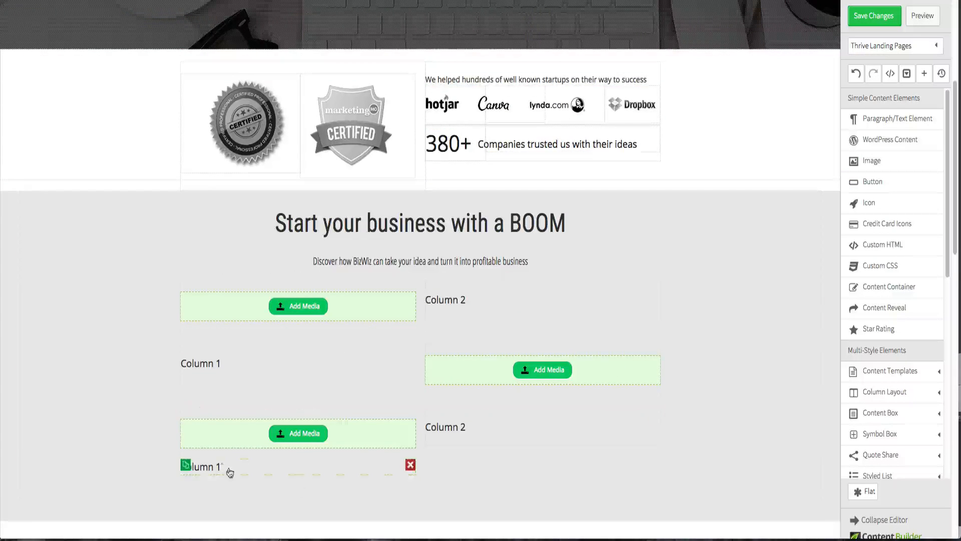
{"action": "left_click", "coordinate": [410, 465]}
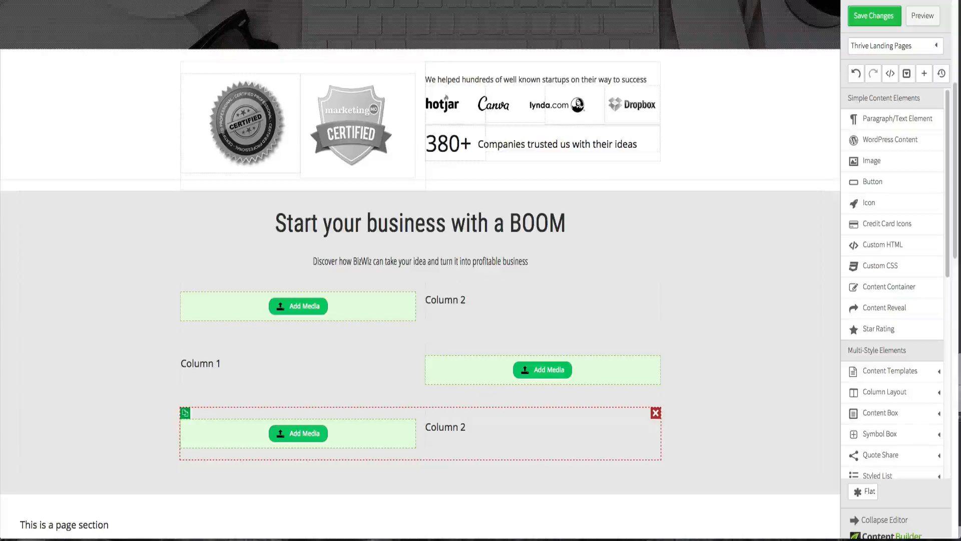
{"action": "left_click", "coordinate": [758, 0]}
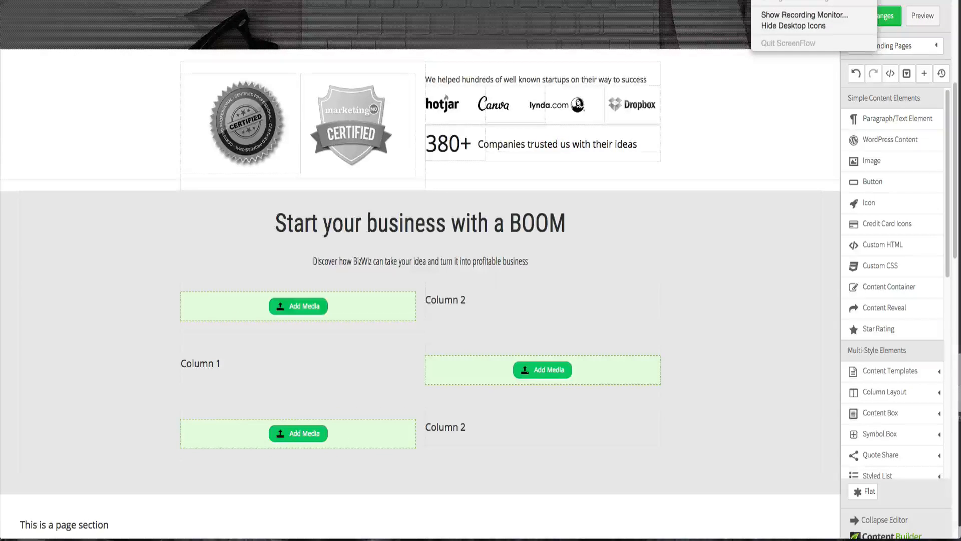
{"action": "left_click", "coordinate": [788, 0]}
- Add Paragraph/Text elements beneath the column headings in all three feature rows
{"action": "scroll", "coordinate": [558, 208], "scroll_direction": "down", "scroll_amount": 1}
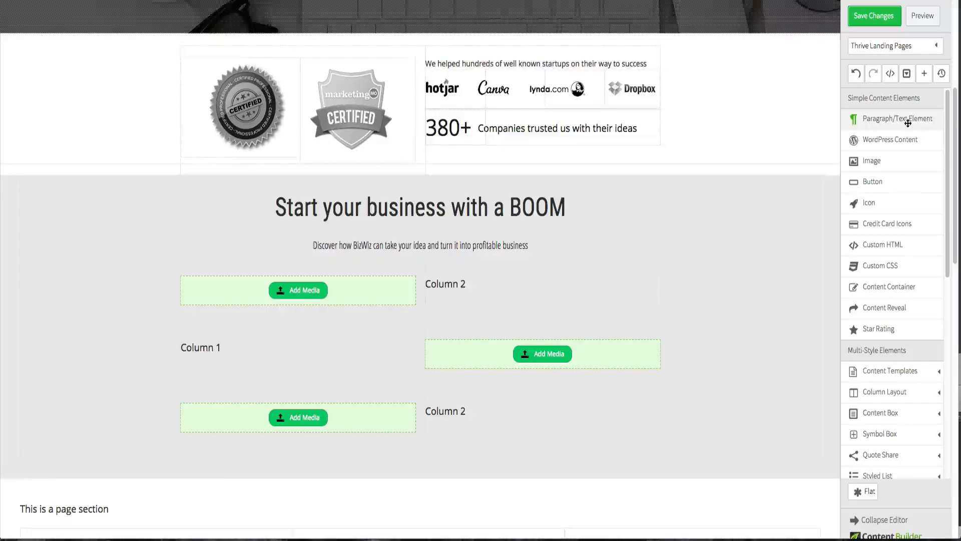
{"action": "left_click_drag", "start_coordinate": [880, 119], "coordinate": [521, 302]}
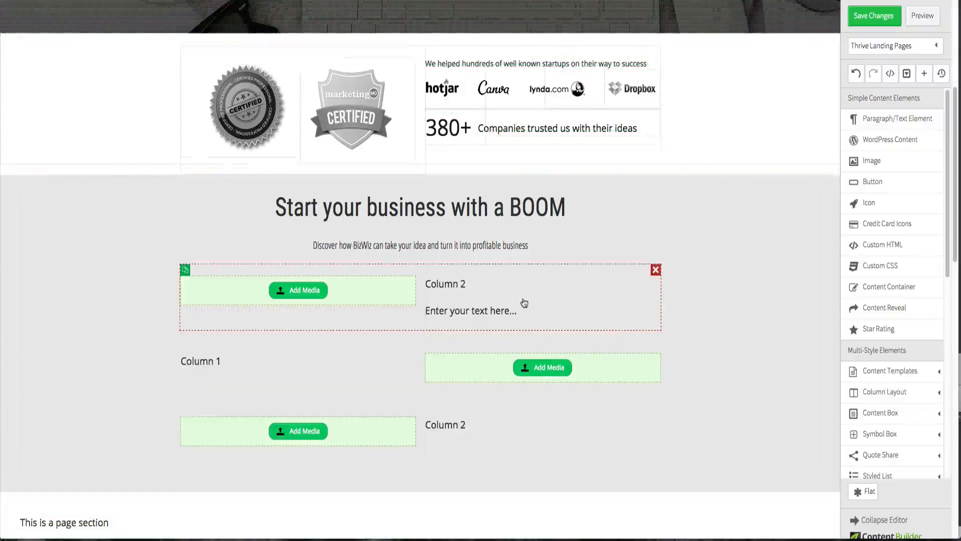
{"action": "left_click_drag", "start_coordinate": [881, 119], "coordinate": [293, 376]}
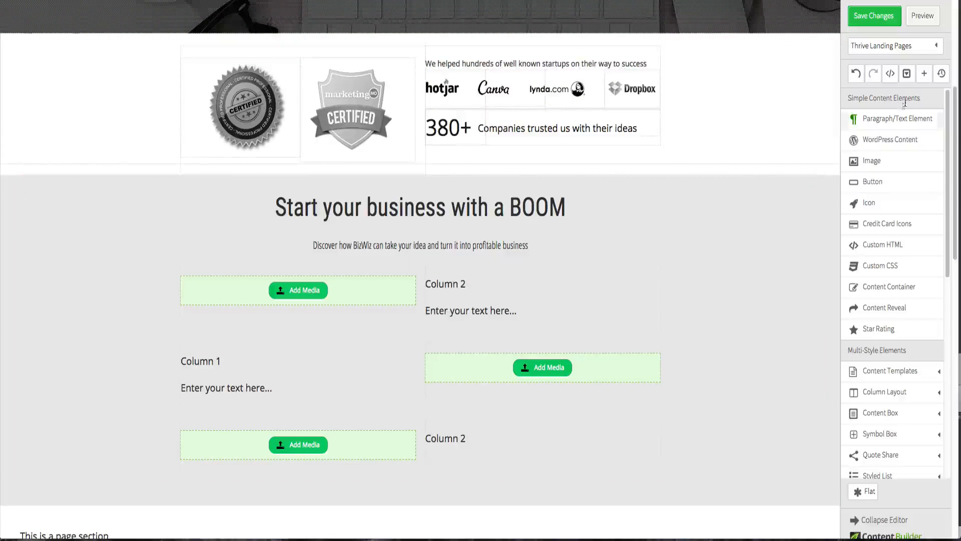
{"action": "left_click_drag", "start_coordinate": [899, 118], "coordinate": [503, 456]}
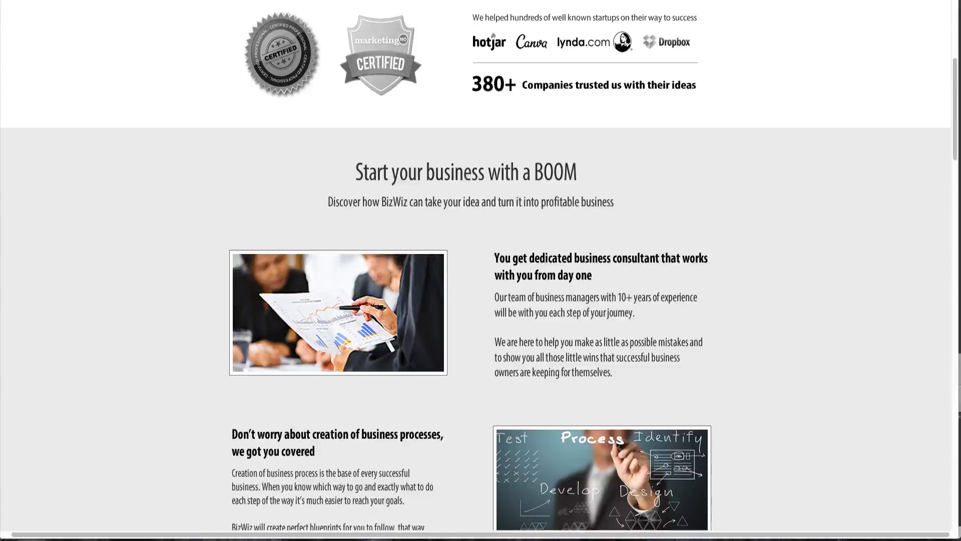
- Insert the business-consulting image from the media library into the first row's image slot
{"action": "scroll", "coordinate": [268, 220], "scroll_direction": "down", "scroll_amount": 3}
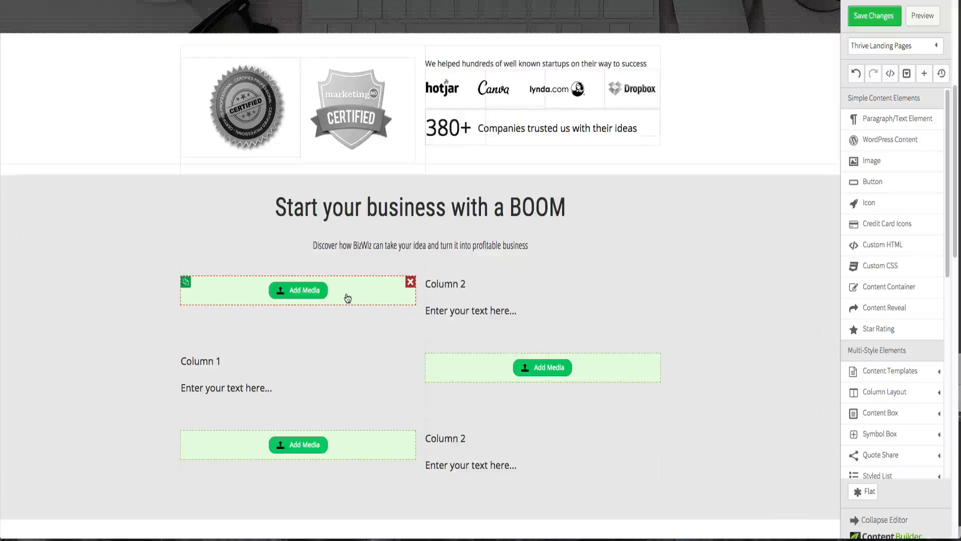
{"action": "left_click", "coordinate": [290, 300]}
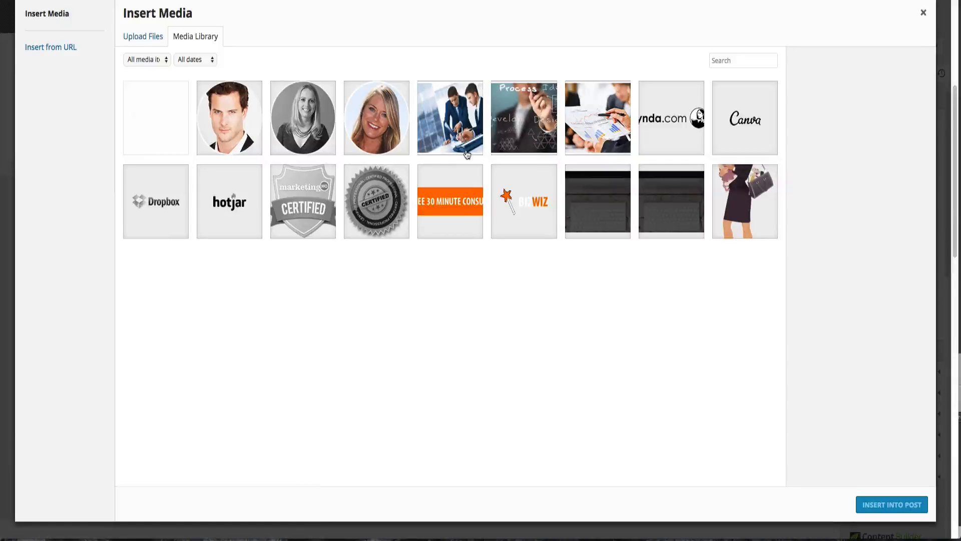
{"action": "left_click", "coordinate": [581, 134]}
{"action": "left_click", "coordinate": [891, 504]}
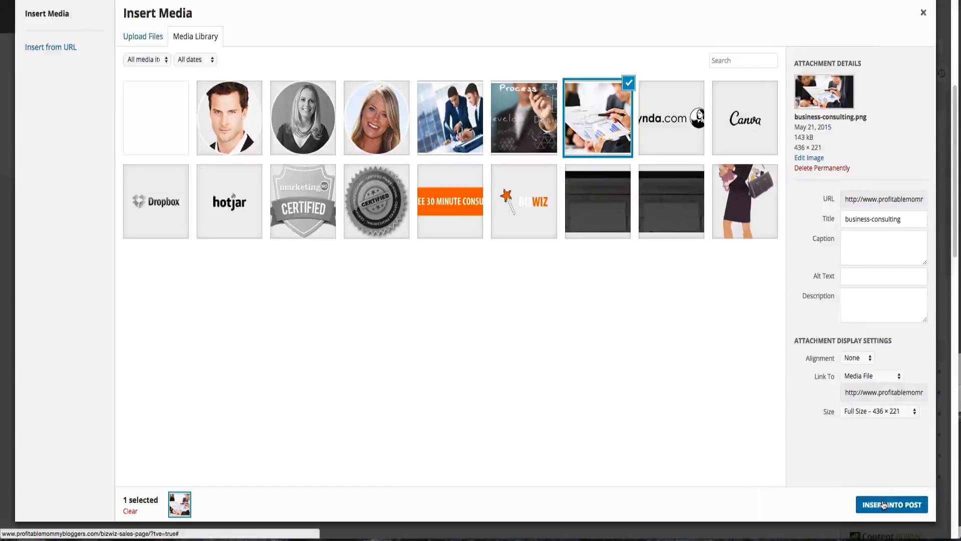
- Insert the business-process image from the media library into the second row's right image slot
{"action": "scroll", "coordinate": [662, 370], "scroll_direction": "down", "scroll_amount": 3}
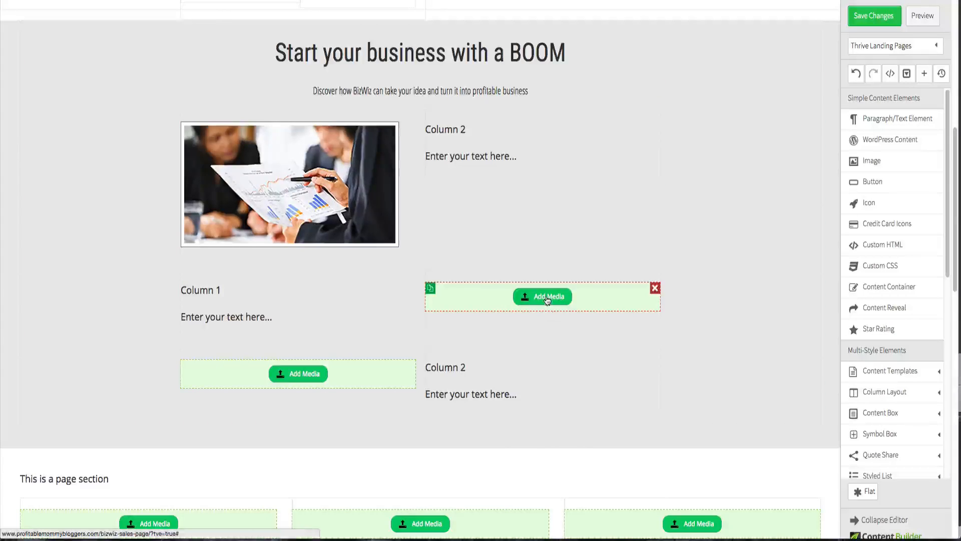
{"action": "left_click", "coordinate": [547, 294]}
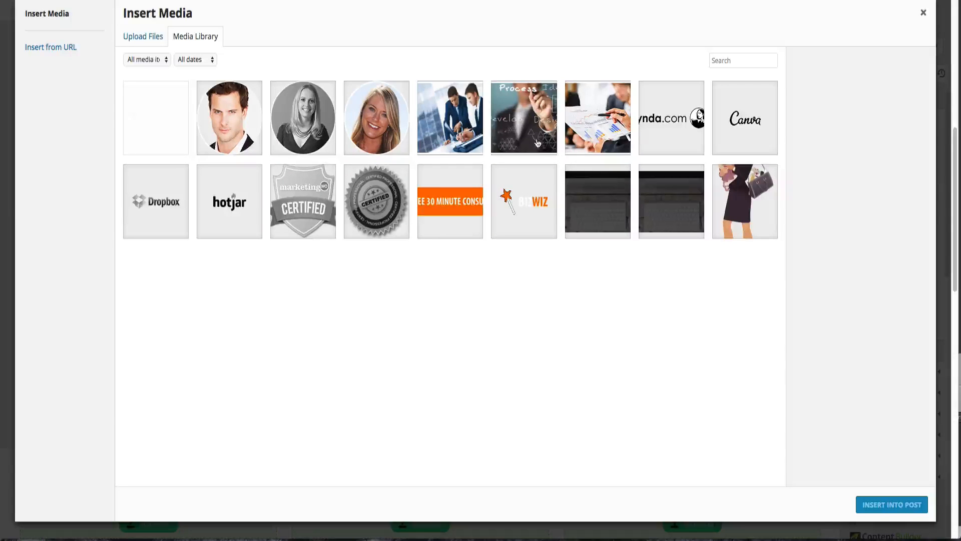
{"action": "left_click", "coordinate": [532, 141]}
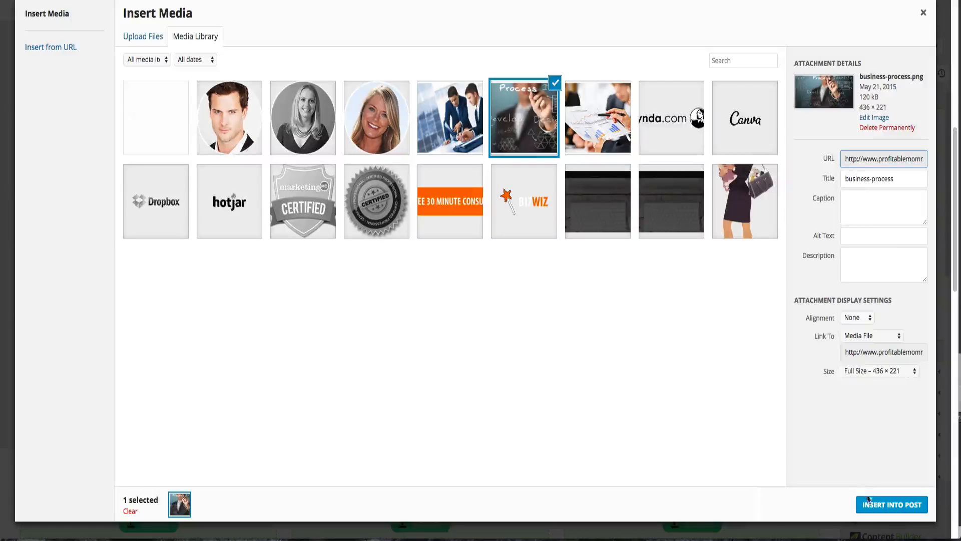
{"action": "left_click", "coordinate": [869, 500]}
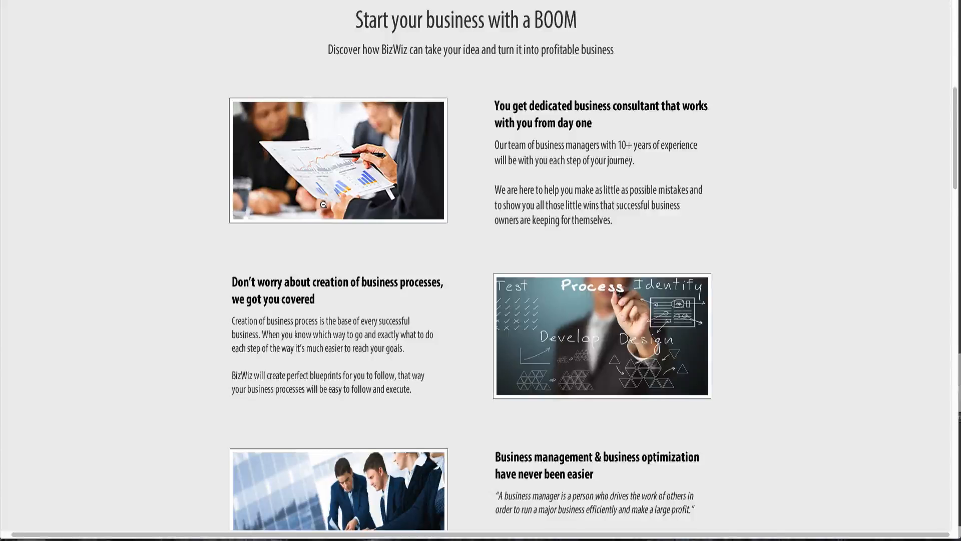
- Insert the business-management image from the media library into the third row's image slot
{"action": "scroll", "coordinate": [323, 204], "scroll_direction": "down", "scroll_amount": 2}
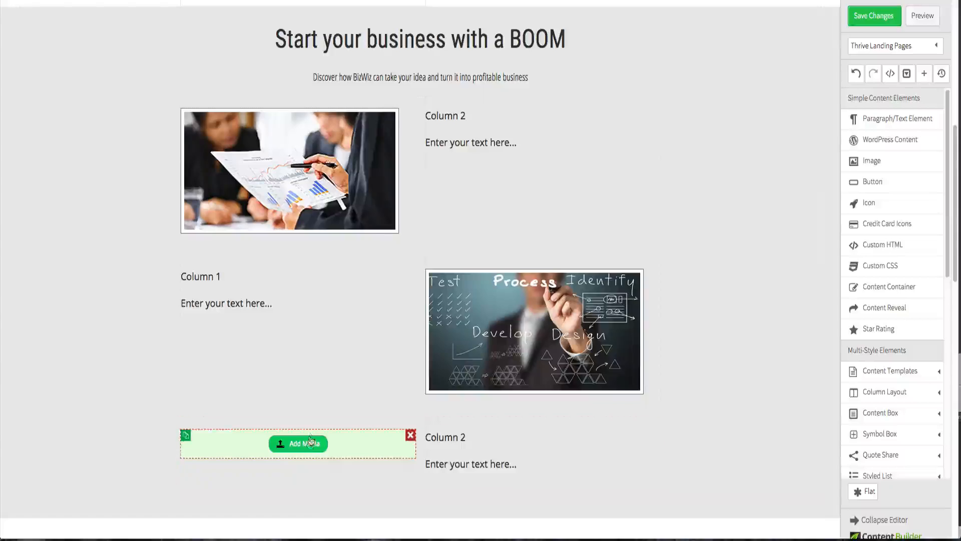
{"action": "left_click", "coordinate": [310, 447]}
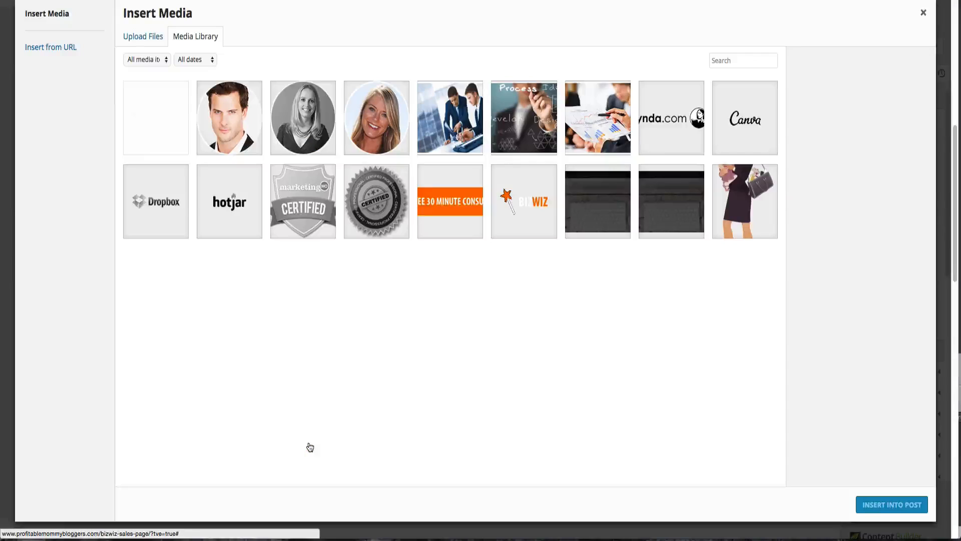
{"action": "left_click", "coordinate": [453, 124]}
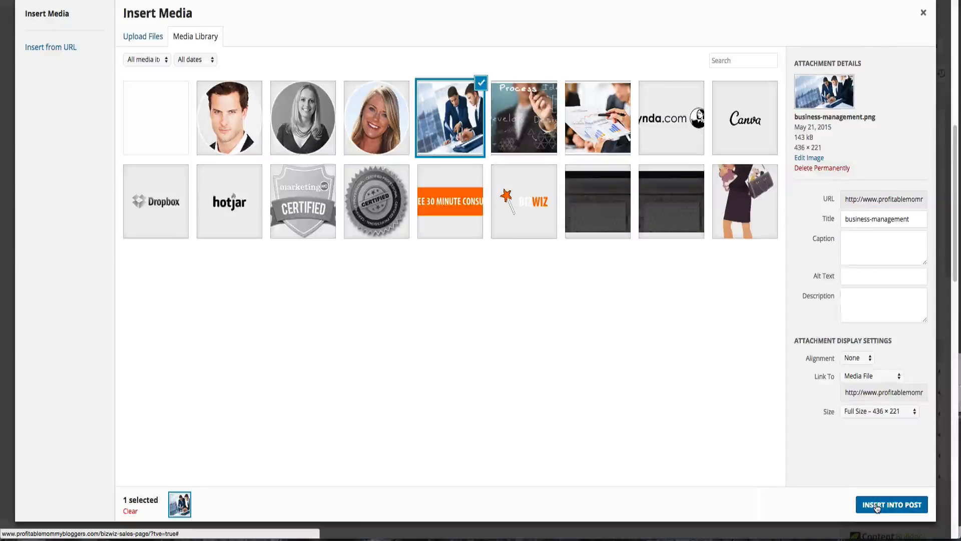
{"action": "left_click", "coordinate": [877, 506]}
- Copy the first feature heading from the mockup and paste it over the first row's Column 2 heading
{"action": "scroll", "coordinate": [696, 349], "scroll_direction": "down", "scroll_amount": 2}
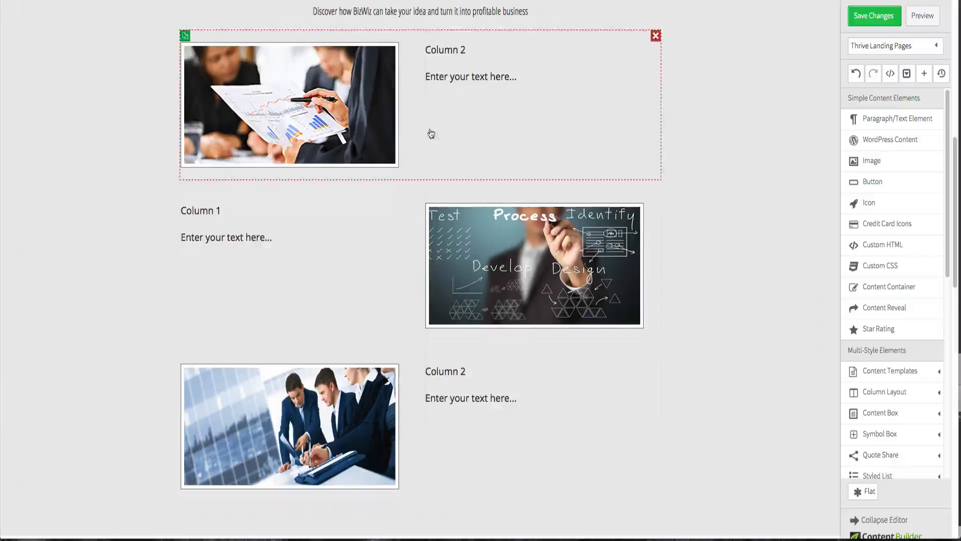
{"action": "key", "text": "ctrl+Up"}
{"action": "left_click", "coordinate": [211, 181]}
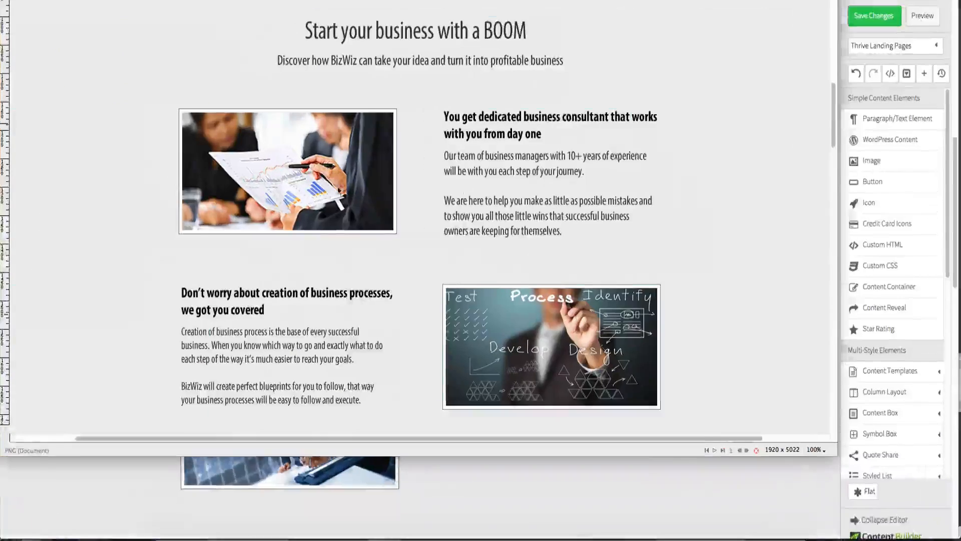
{"action": "triple_click", "coordinate": [491, 117]}
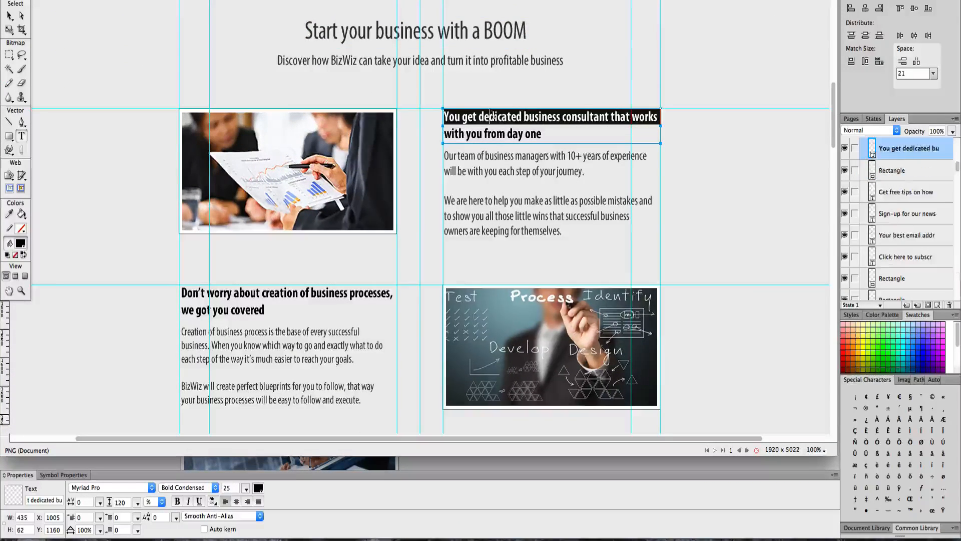
{"action": "left_click", "coordinate": [520, 133]}
{"action": "left_click_drag", "start_coordinate": [547, 135], "coordinate": [439, 118]}
{"action": "key", "text": "super+c"}
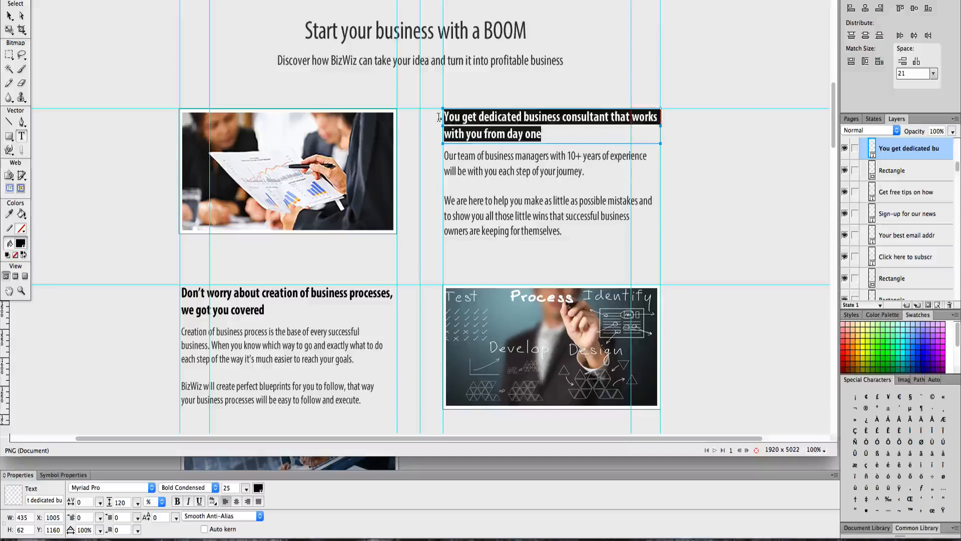
{"action": "key", "text": "ctrl+Up"}
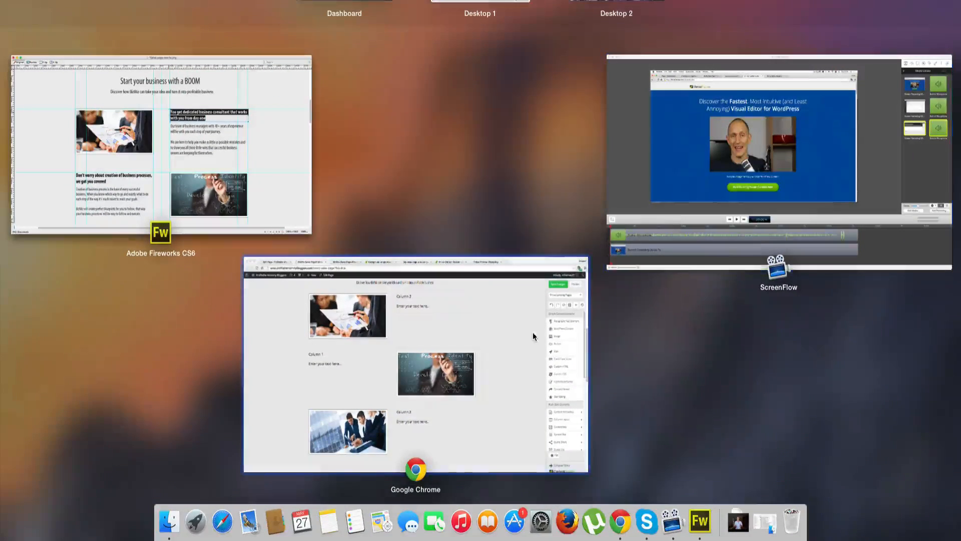
{"action": "left_click", "coordinate": [531, 332]}
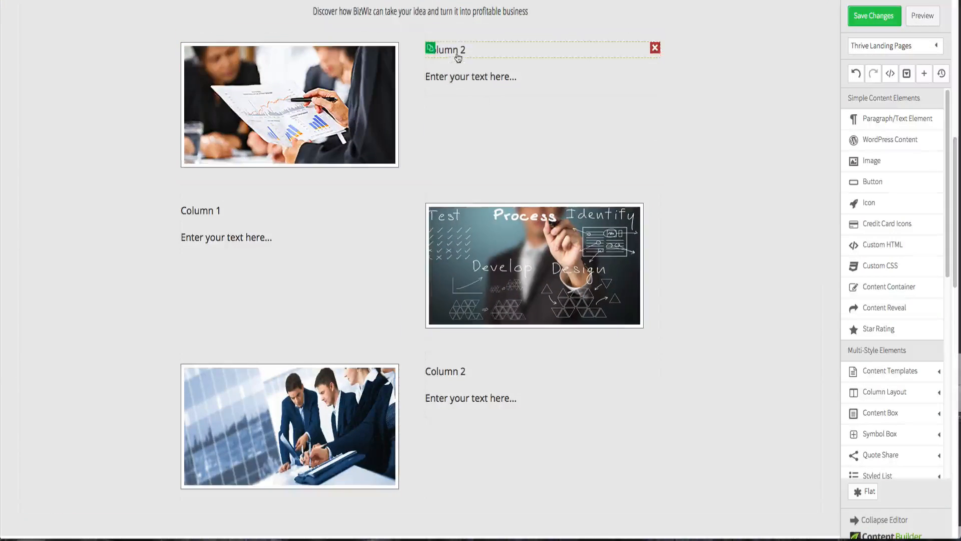
{"action": "left_click", "coordinate": [457, 56]}
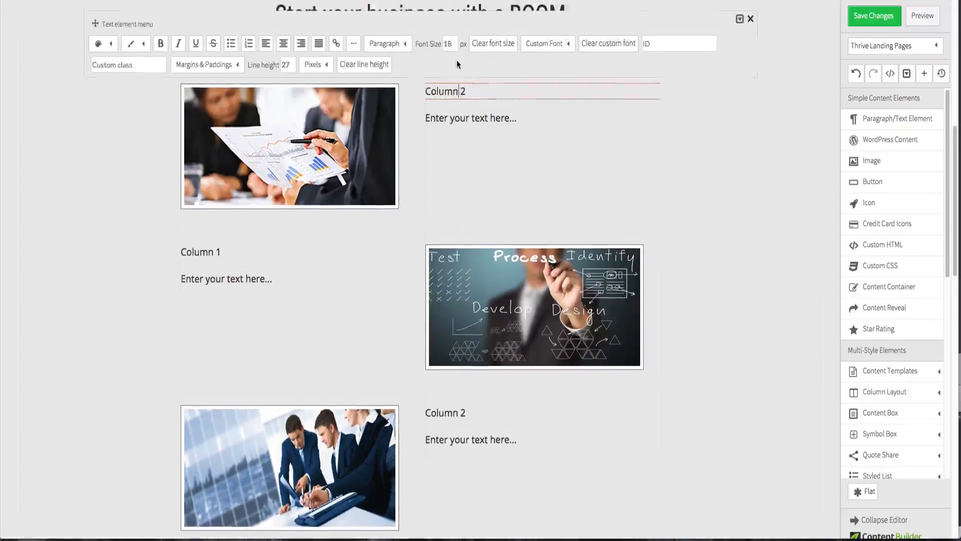
{"action": "triple_click", "coordinate": [458, 91]}
{"action": "key", "text": "super+v"}
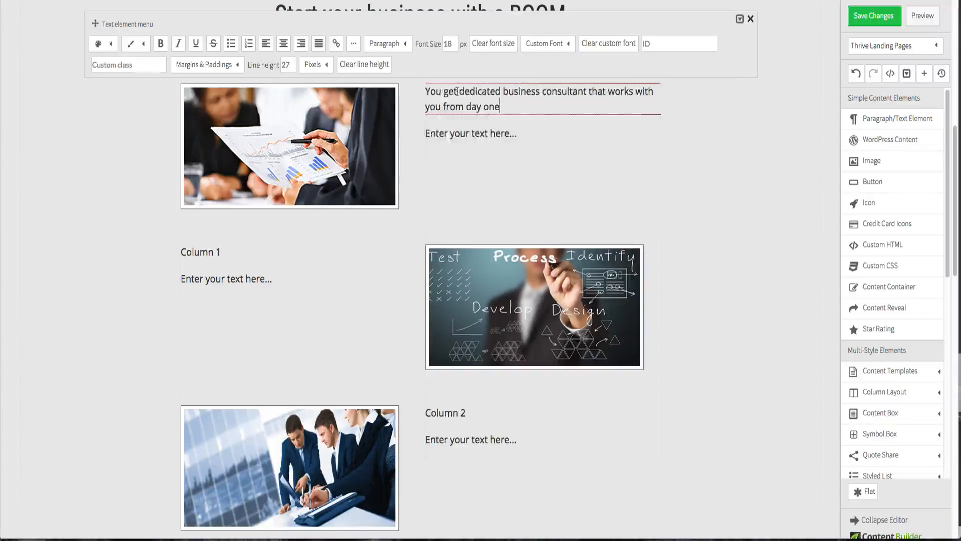
- Copy the first feature's description paragraphs from the mockup and paste them over the first row's placeholder text
{"action": "key", "text": "ctrl+Up"}
{"action": "left_click", "coordinate": [157, 151]}
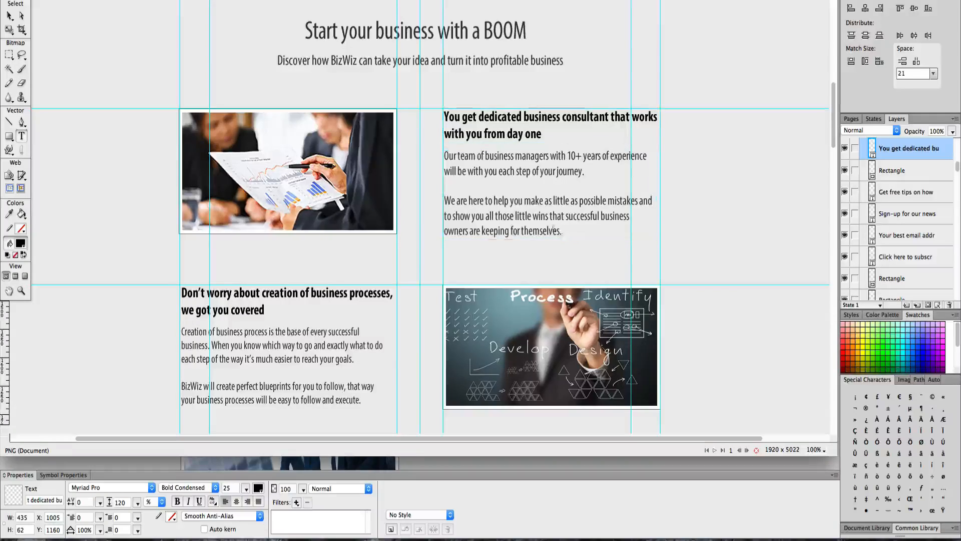
{"action": "left_click_drag", "start_coordinate": [562, 231], "coordinate": [449, 158]}
{"action": "key", "text": "super+c"}
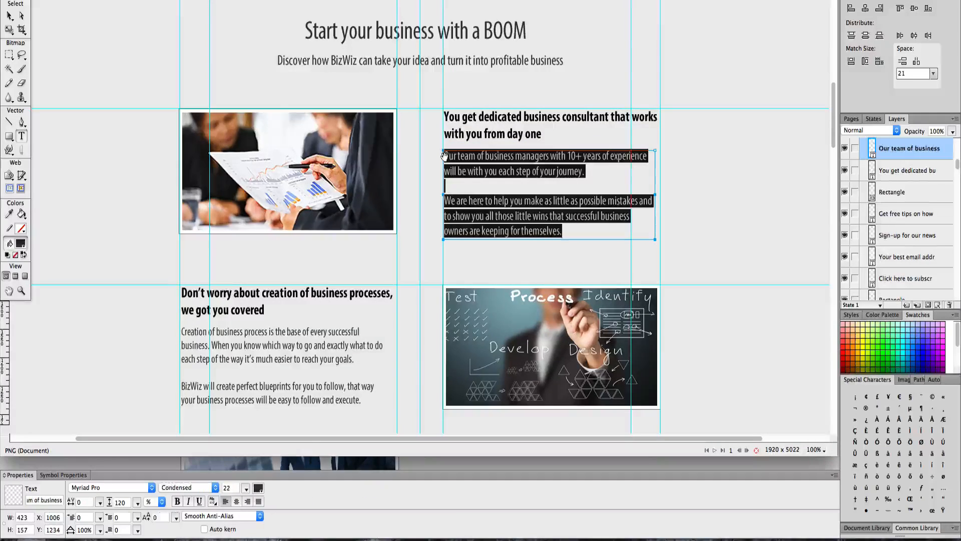
{"action": "key", "text": "ctrl+Up"}
{"action": "left_click", "coordinate": [508, 348]}
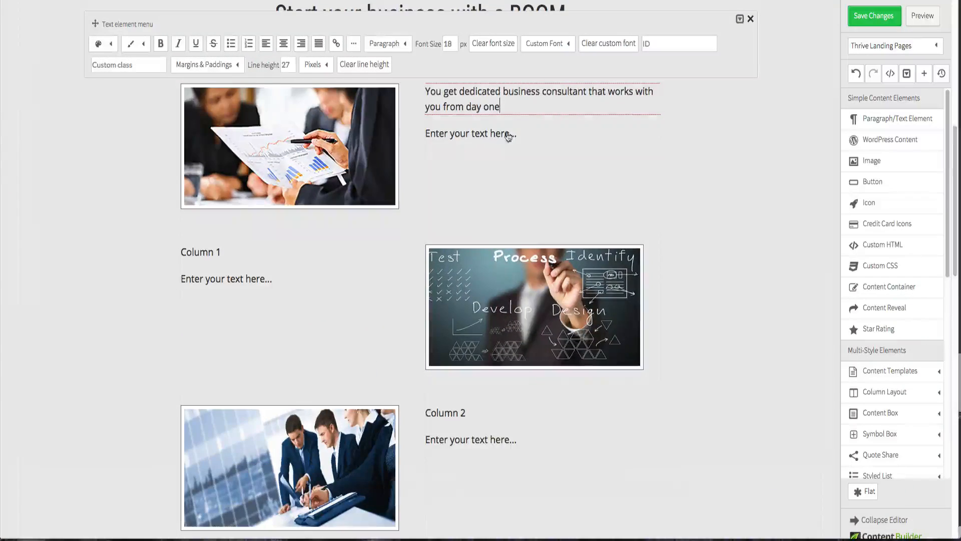
{"action": "left_click", "coordinate": [491, 138]}
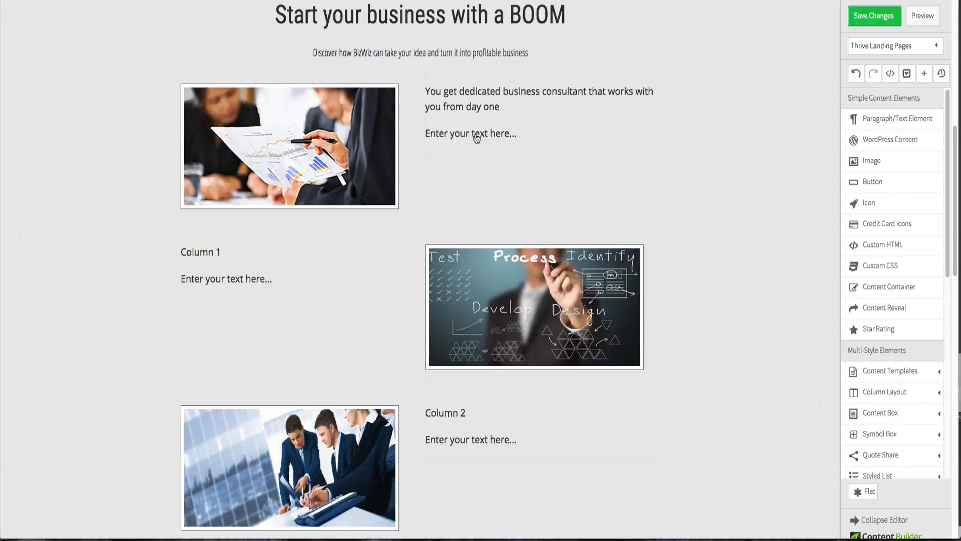
{"action": "left_click", "coordinate": [477, 139]}
{"action": "double_click", "coordinate": [480, 133]}
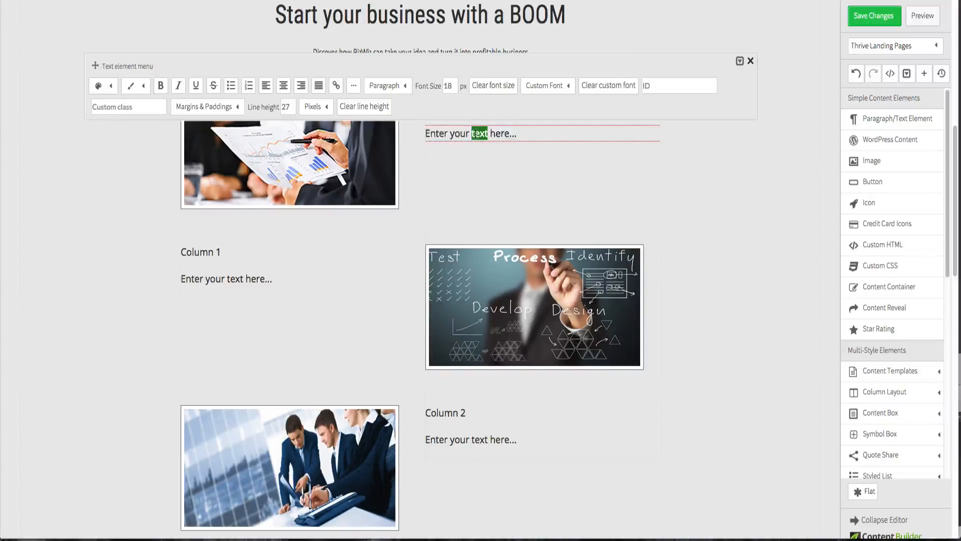
{"action": "triple_click", "coordinate": [478, 133]}
{"action": "key", "text": "ctrl+v"}
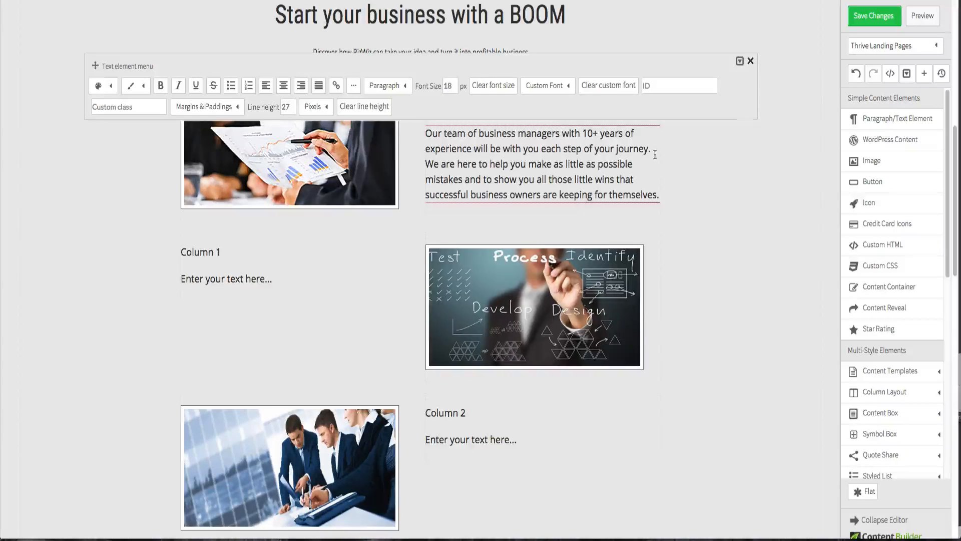
- Split the right column's text into a separate paragraph starting at "We are here to help you"
{"action": "key", "text": "Return"}
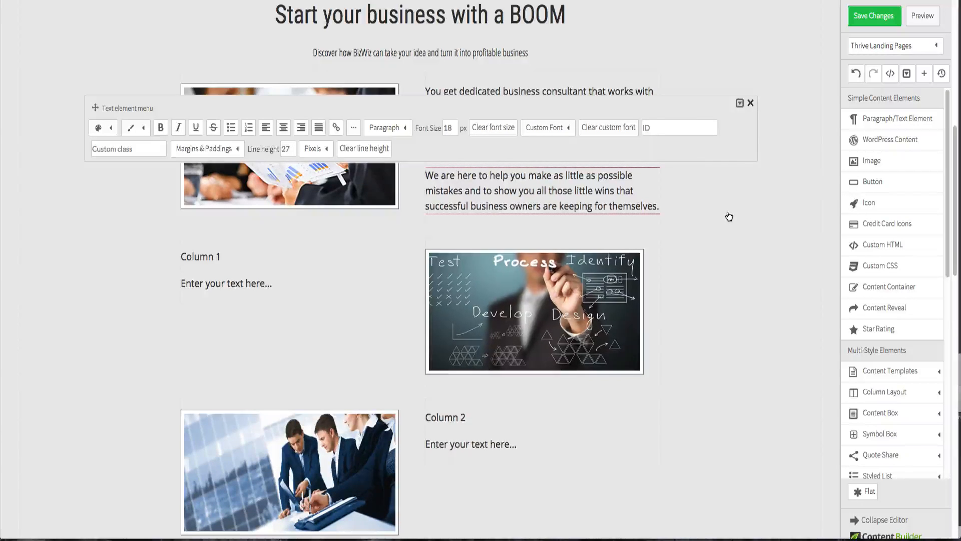
{"action": "left_click", "coordinate": [758, 233]}
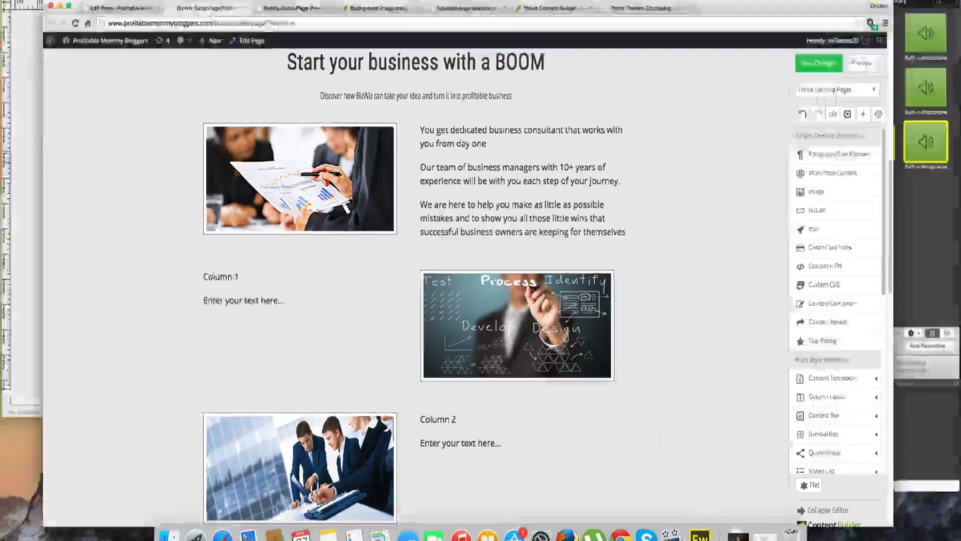
- Switch to Fireworks and select the heading "Don't worry about creation of business processes, we got you covered" in the design
{"action": "key", "text": "F3"}
{"action": "left_click", "coordinate": [215, 230]}
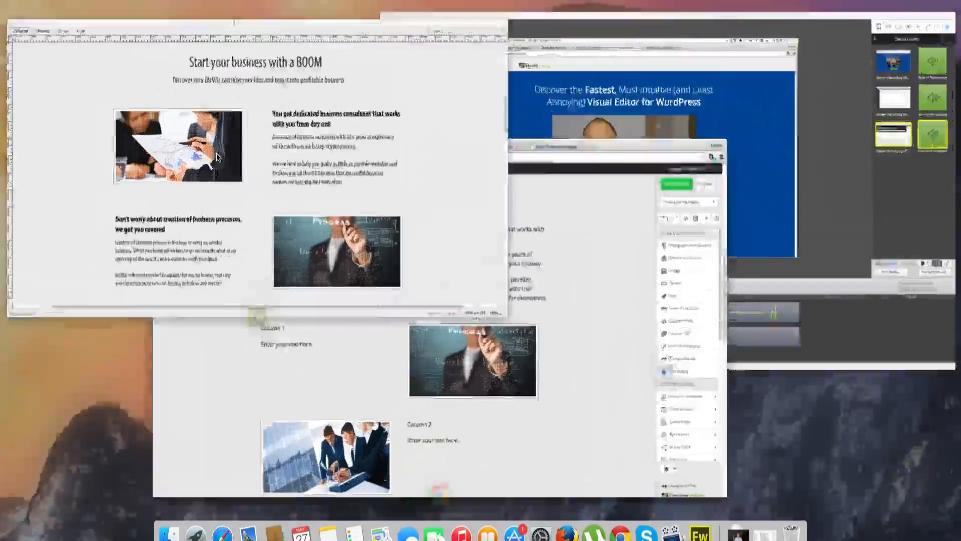
{"action": "left_click_drag", "start_coordinate": [265, 312], "coordinate": [188, 295]}
{"action": "key", "text": "super+c"}
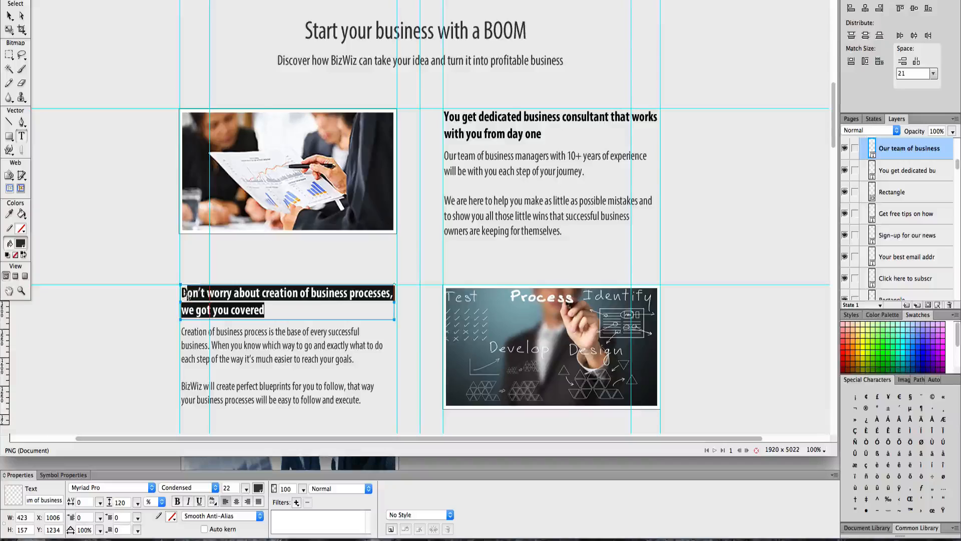
- Return to the page editor and paste the copied heading in place of the "Column 1" text
{"action": "key", "text": "F3"}
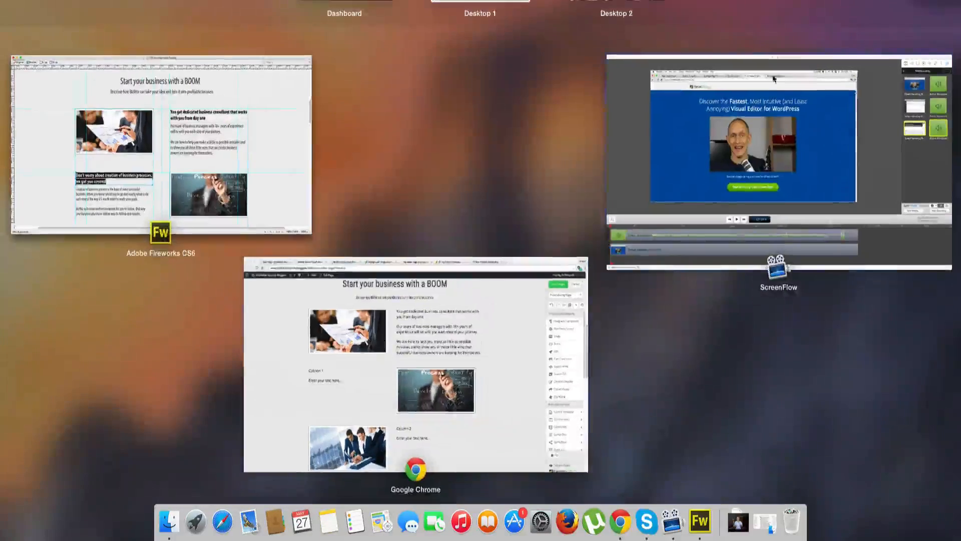
{"action": "left_click", "coordinate": [493, 341]}
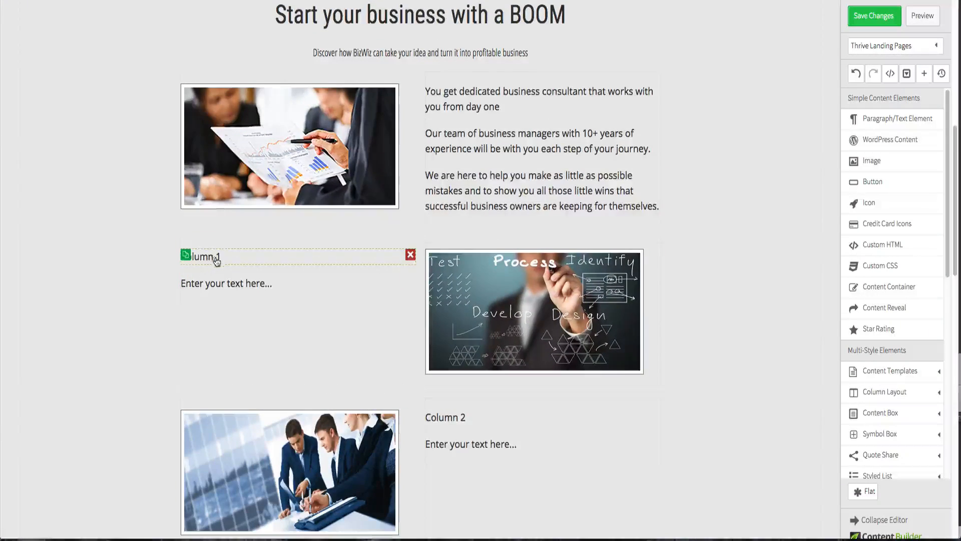
{"action": "left_click", "coordinate": [216, 259]}
{"action": "triple_click", "coordinate": [216, 257]}
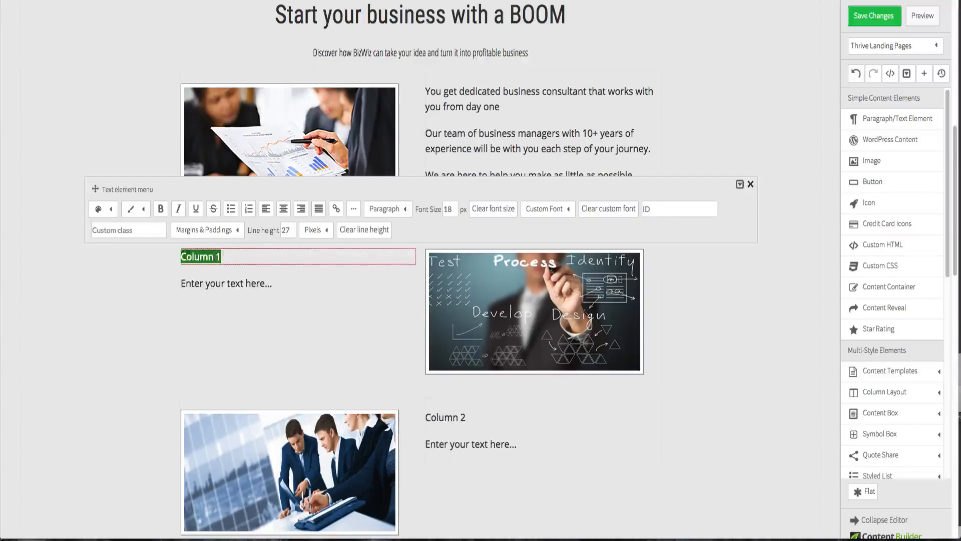
{"action": "key", "text": "super+v"}
- Switch to Fireworks and select all the body text under that heading in the design
{"action": "key", "text": "ctrl+Up"}
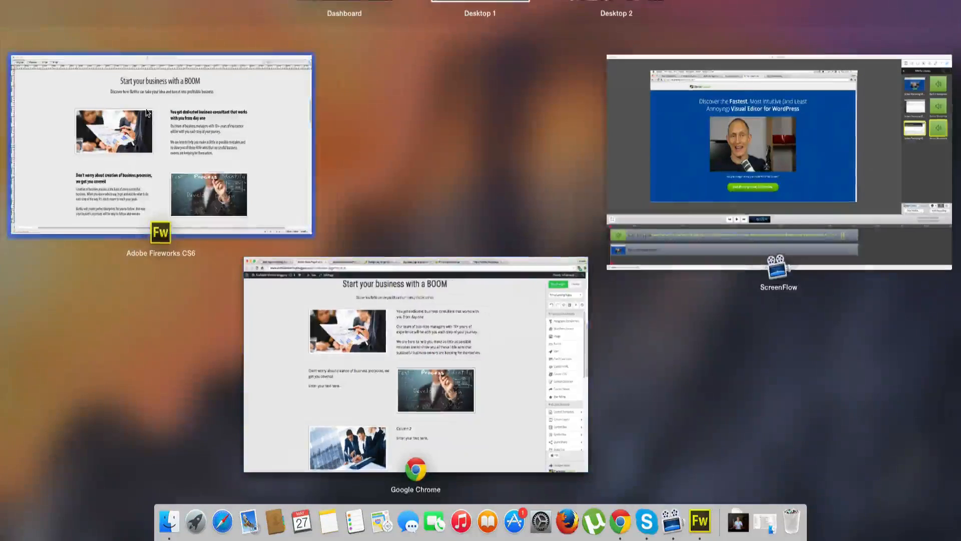
{"action": "left_click", "coordinate": [146, 113]}
{"action": "left_click", "coordinate": [363, 395]}
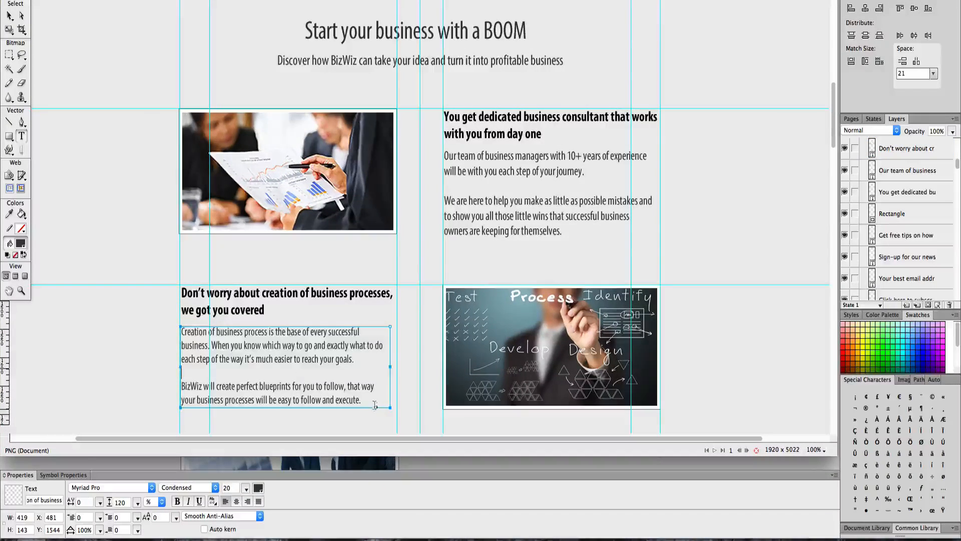
{"action": "key", "text": "super+a"}
{"action": "key", "text": "super+c"}
- Paste the copied body text in place of the "Enter your text here..." placeholder below the new heading
{"action": "key", "text": "ctrl+Up"}
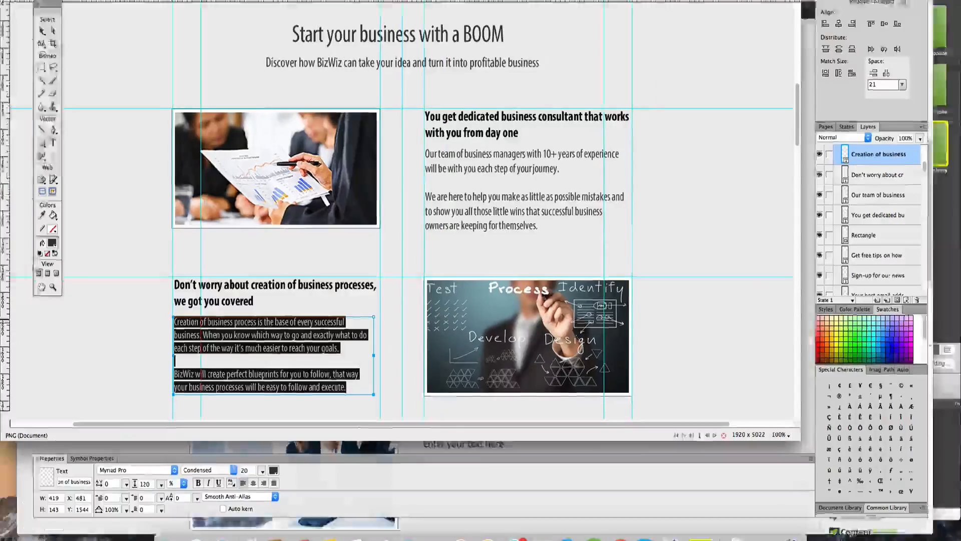
{"action": "left_click", "coordinate": [268, 354]}
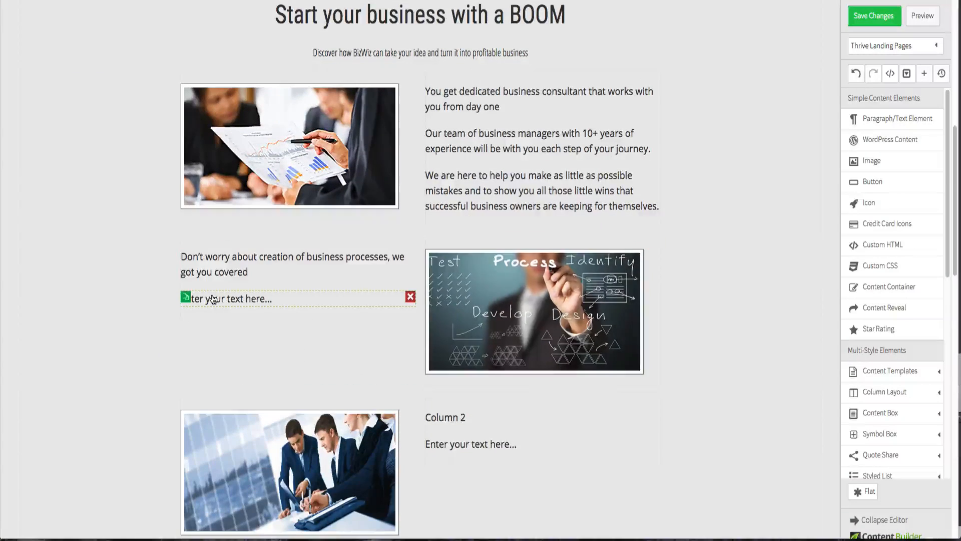
{"action": "left_click", "coordinate": [213, 299]}
{"action": "key", "text": "super+v"}
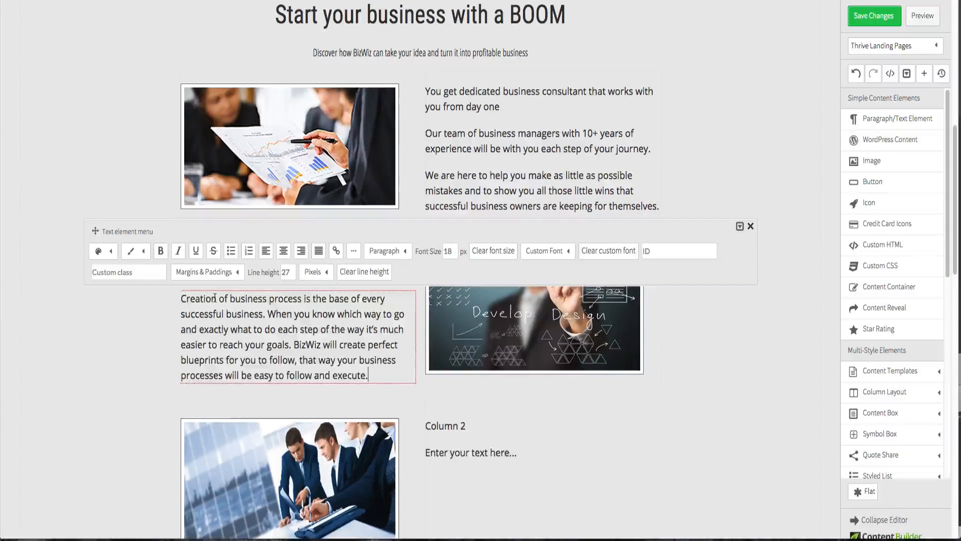
- Split the pasted text into a new paragraph starting at "BizWiz will create perfect blueprints"
{"action": "key", "text": "ctrl+Up"}
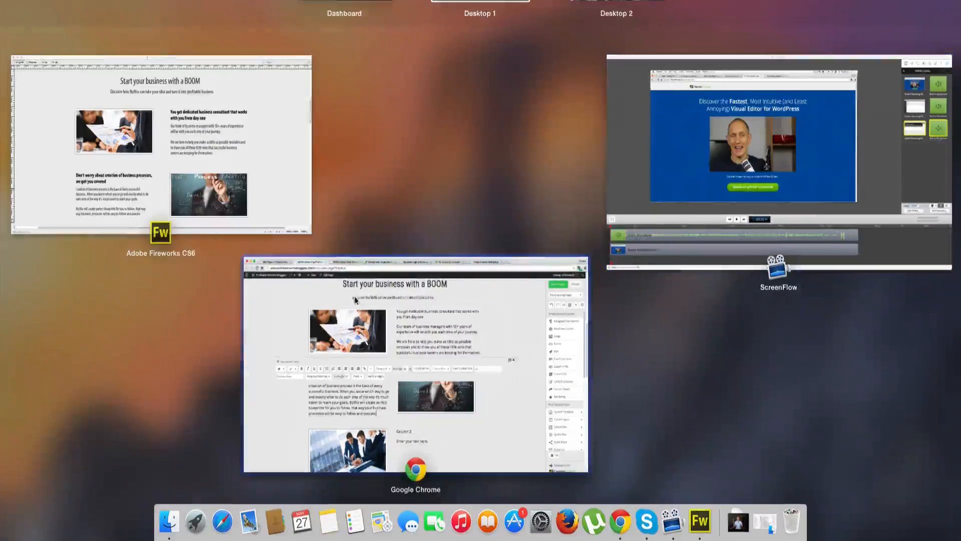
{"action": "left_click", "coordinate": [104, 150]}
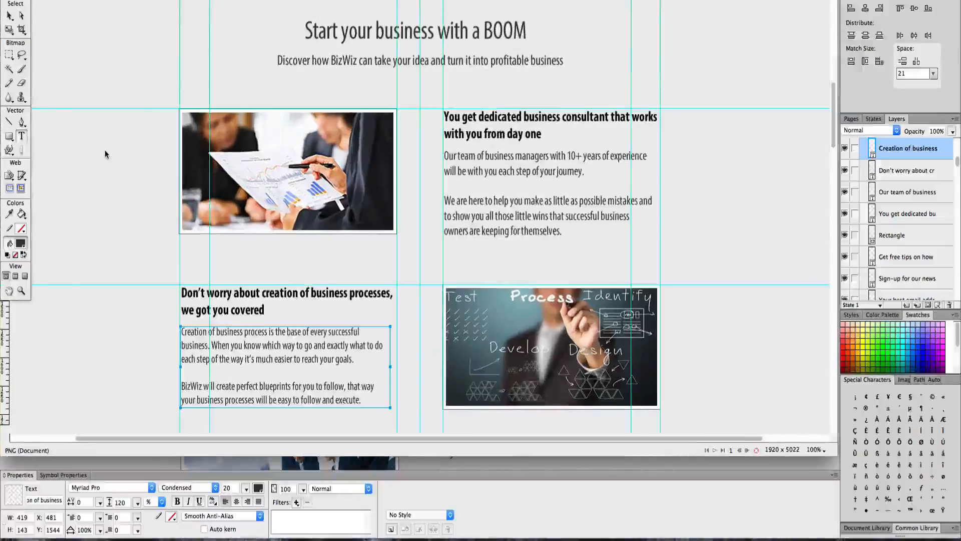
{"action": "key", "text": "ctrl+Up"}
{"action": "left_click", "coordinate": [470, 319]}
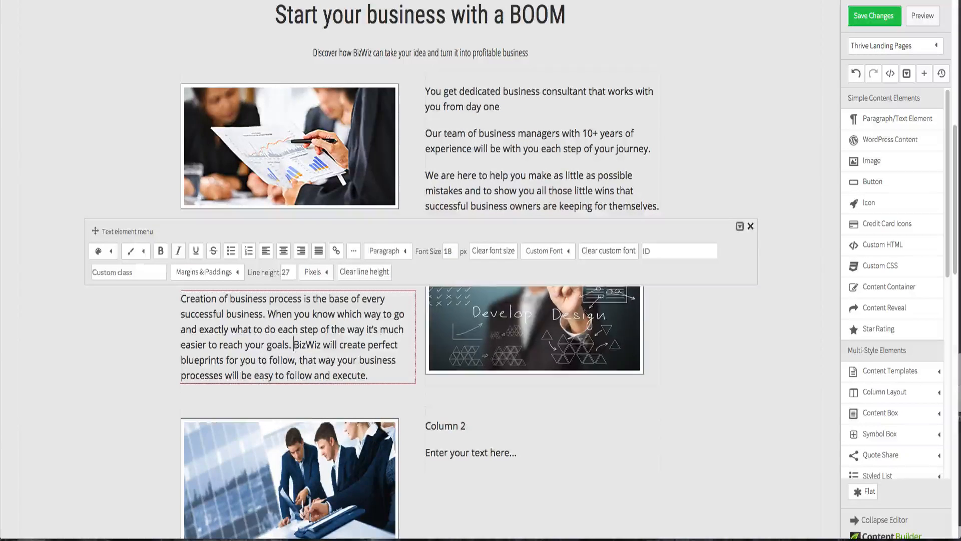
{"action": "left_click", "coordinate": [295, 346]}
{"action": "key", "text": "Return"}
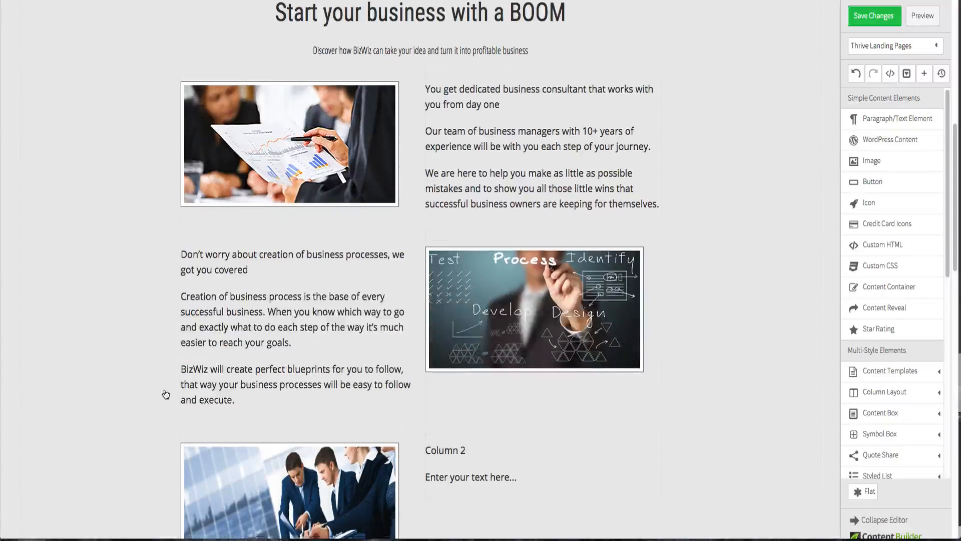
- In the Fireworks design, select the heading "Business management & business optimization have never been easier"
{"action": "scroll", "coordinate": [161, 390], "scroll_direction": "down", "scroll_amount": 3}
{"action": "key", "text": "ctrl+Up"}
{"action": "left_click", "coordinate": [173, 219]}
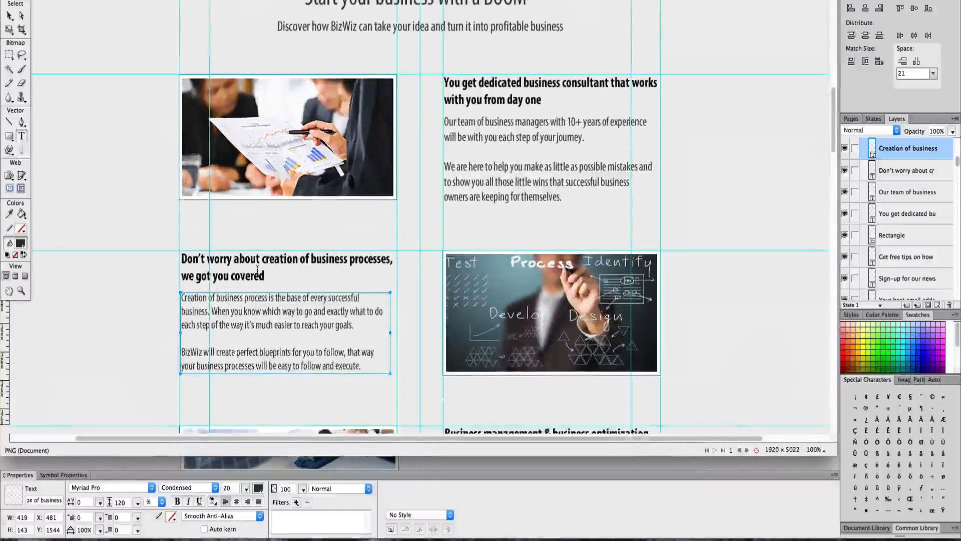
{"action": "scroll", "coordinate": [257, 269], "scroll_direction": "down", "scroll_amount": 5}
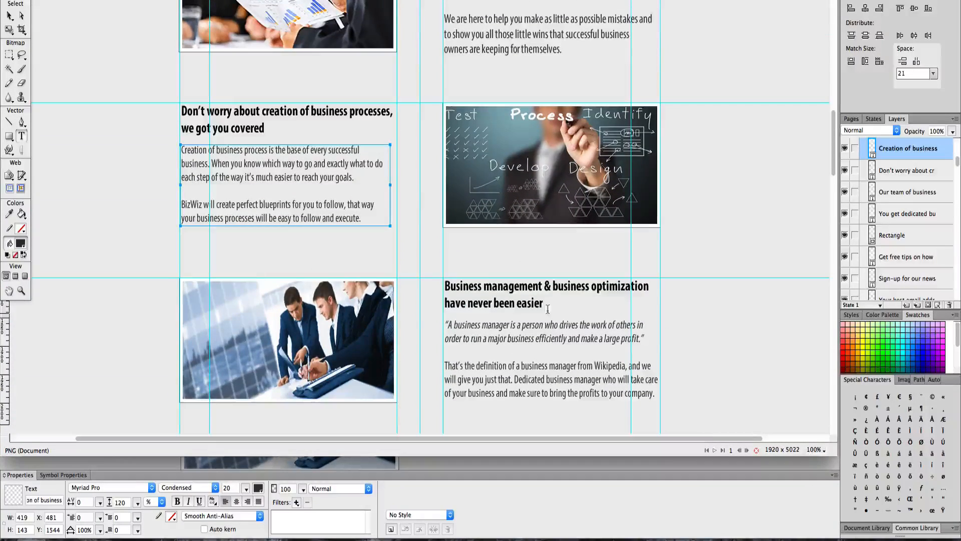
{"action": "left_click_drag", "start_coordinate": [544, 304], "coordinate": [442, 286]}
{"action": "key", "text": "super+c"}
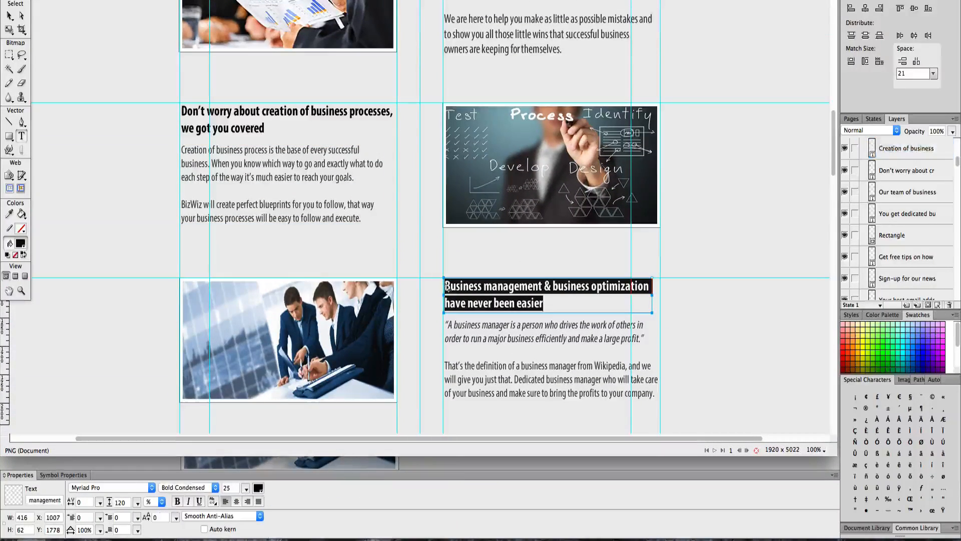
- Paste the copied heading in place of the "Column 2" text on the page
{"action": "key", "text": "ctrl+Up"}
{"action": "left_click", "coordinate": [486, 307]}
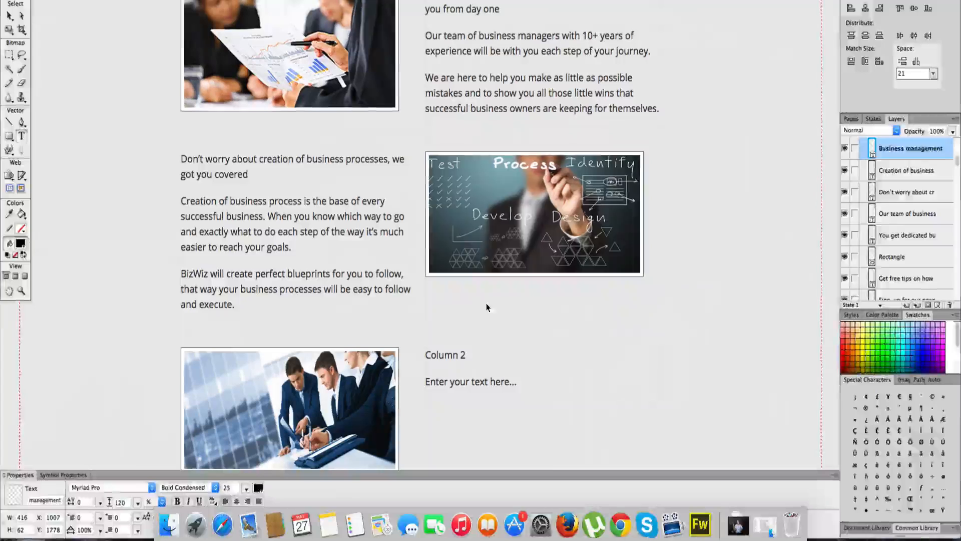
{"action": "left_click", "coordinate": [456, 355]}
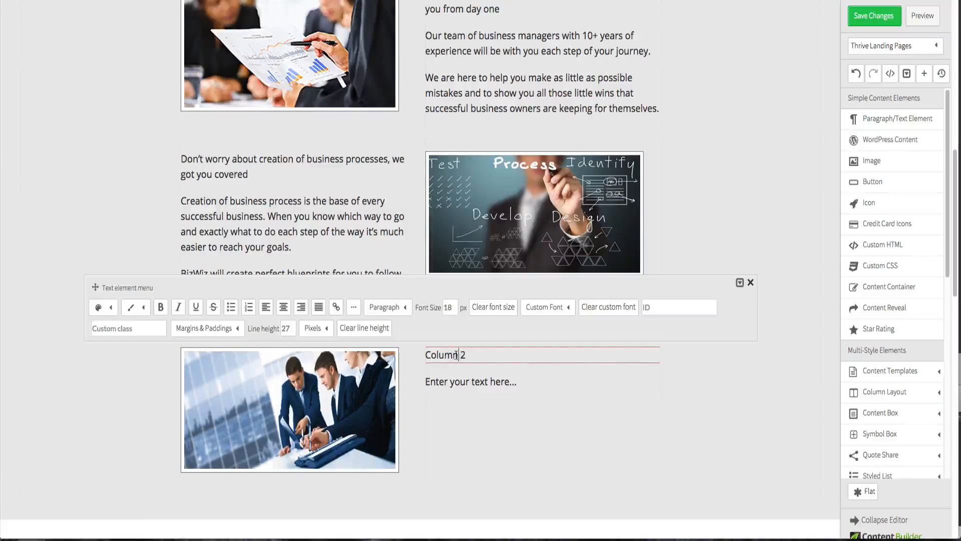
{"action": "triple_click", "coordinate": [457, 355]}
{"action": "key", "text": "super+v"}
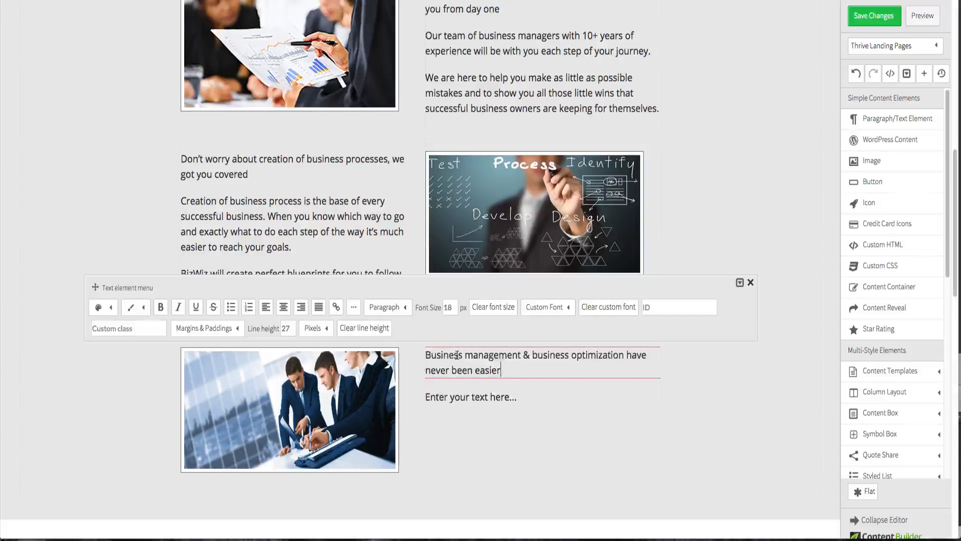
- In the Fireworks design, copy the quote and body text under the business management heading
{"action": "key", "text": "ctrl+Up"}
{"action": "left_click", "coordinate": [218, 117]}
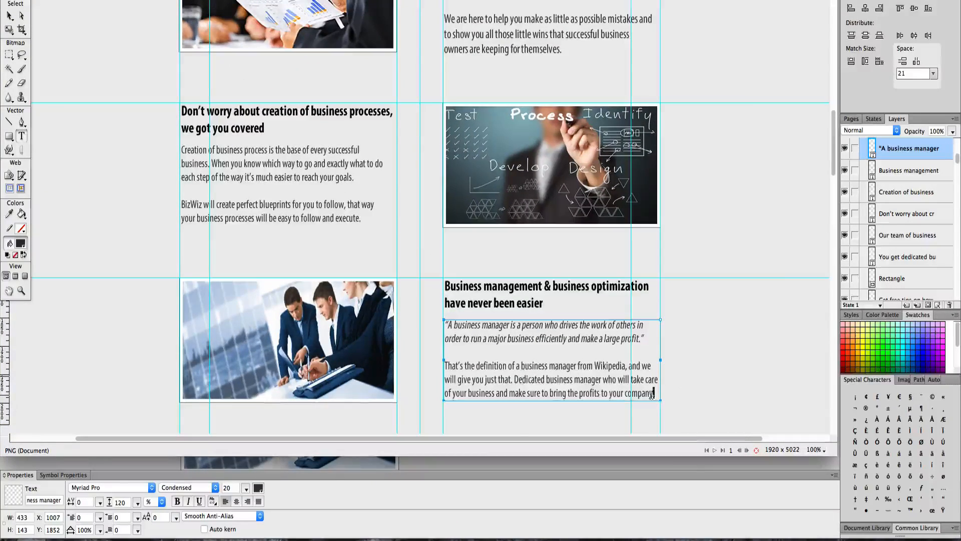
{"action": "left_click_drag", "start_coordinate": [652, 394], "coordinate": [445, 324]}
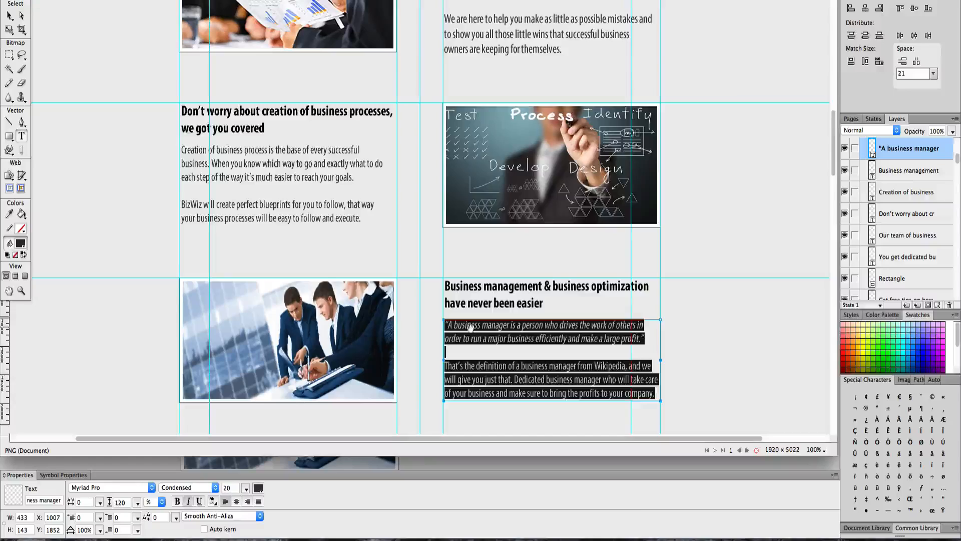
{"action": "key", "text": "super+c"}
- Paste the copied text in place of the "Enter your text here..." placeholder in the second column block
{"action": "key", "text": "ctrl+Up"}
{"action": "left_click", "coordinate": [502, 400]}
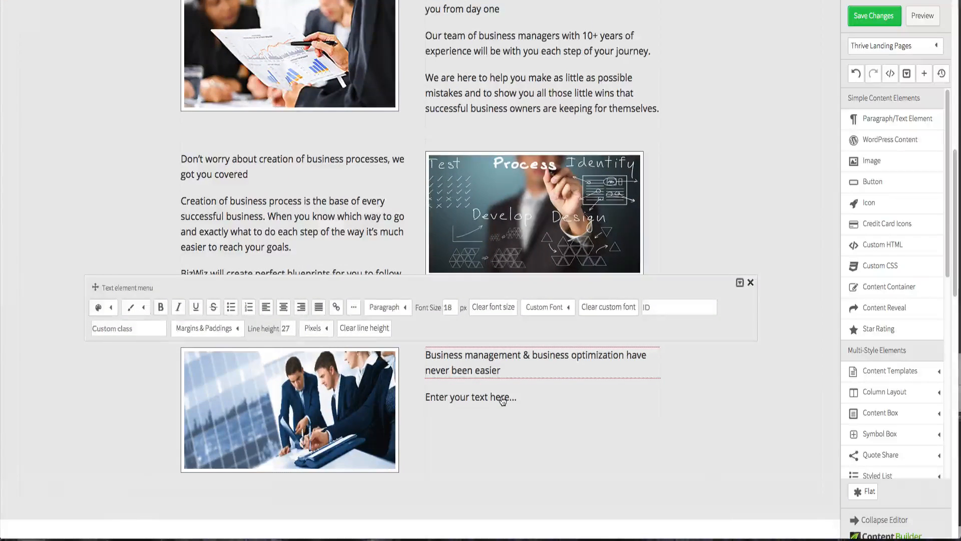
{"action": "left_click", "coordinate": [503, 400]}
{"action": "left_click", "coordinate": [484, 401]}
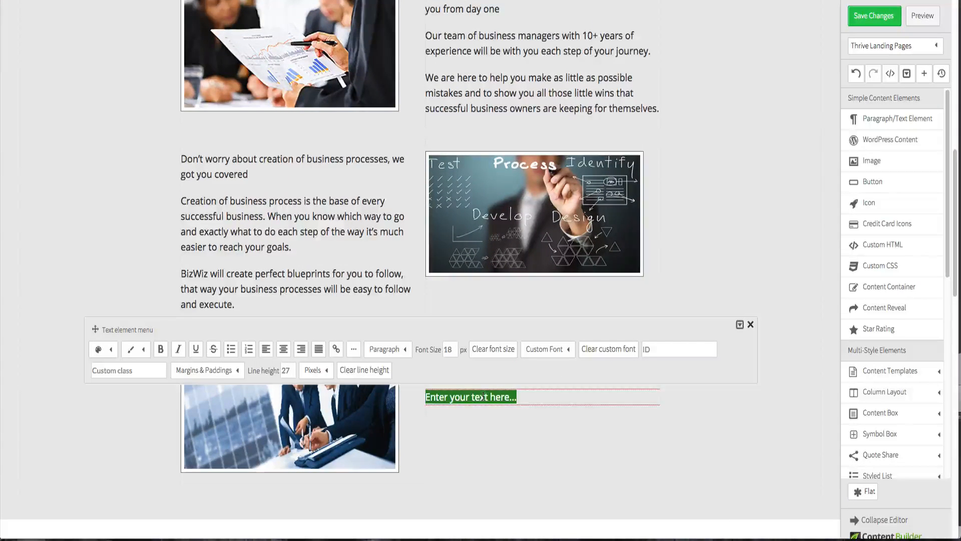
{"action": "triple_click", "coordinate": [482, 397]}
{"action": "key", "text": "super+v"}
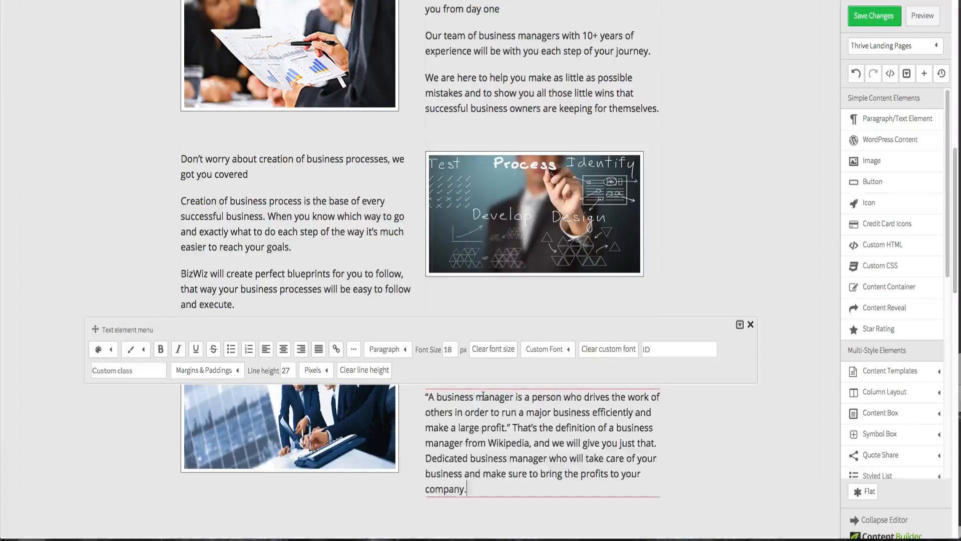
- Split the pasted text into a new paragraph starting at "That's the definition of a business manager"
{"action": "left_click", "coordinate": [514, 427]}
{"action": "key", "text": "Return"}
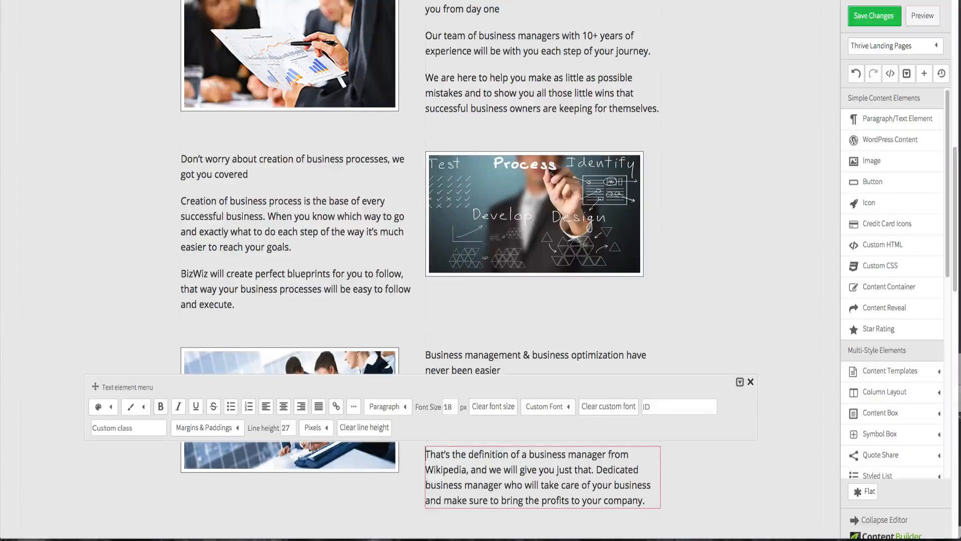
{"action": "left_click", "coordinate": [767, 257]}
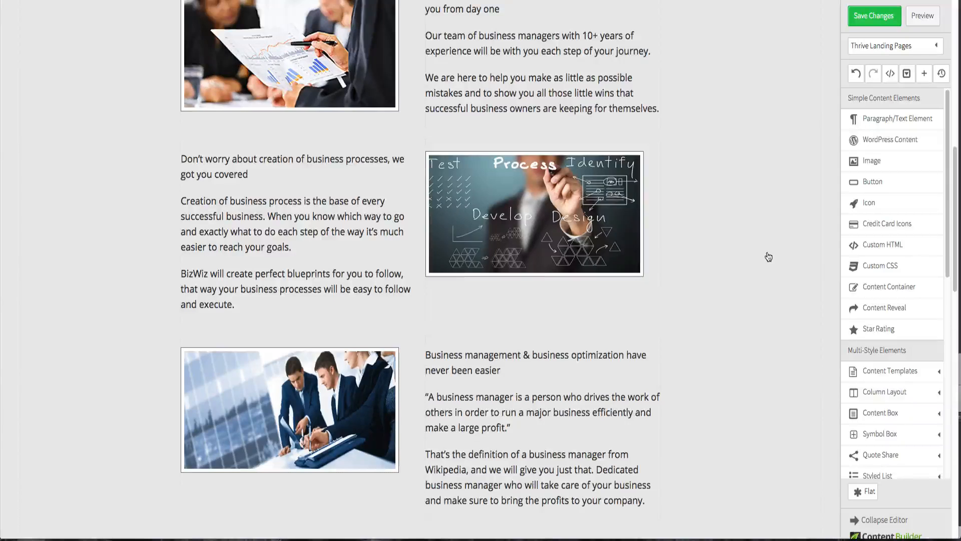
- Compare the page's first text blocks with the Fireworks design to check the heading and body text styling
{"action": "scroll", "coordinate": [670, 309], "scroll_direction": "up", "scroll_amount": 3}
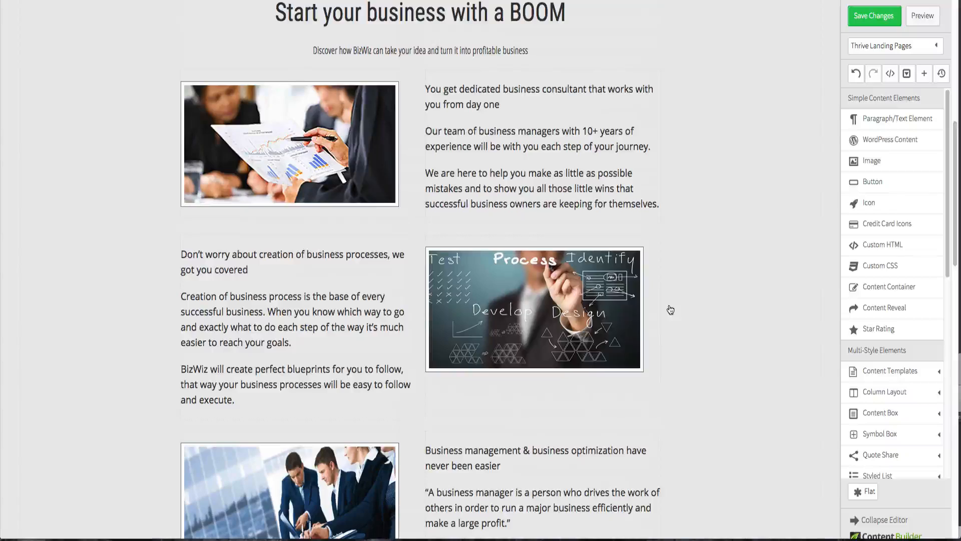
{"action": "key", "text": "ctrl+Up"}
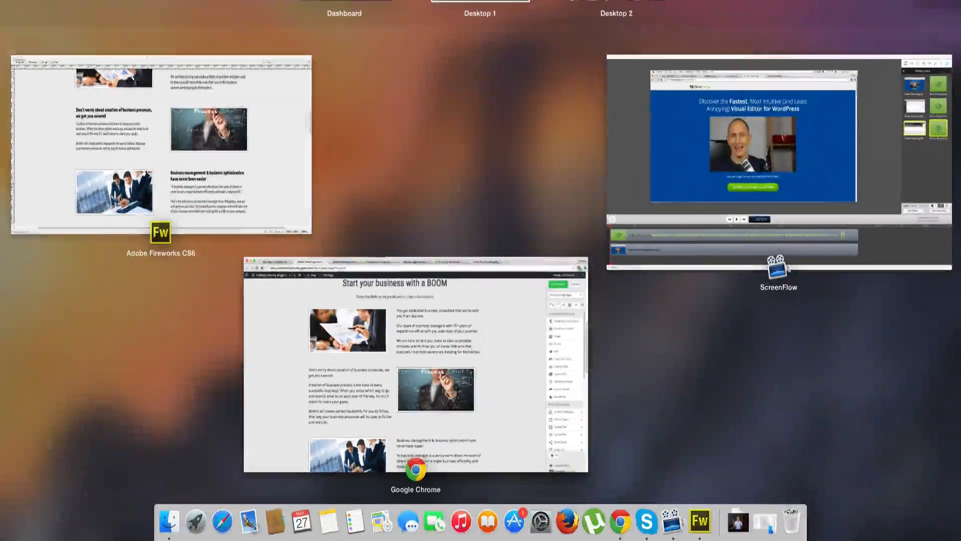
{"action": "left_click", "coordinate": [68, 175]}
{"action": "scroll", "coordinate": [286, 210], "scroll_direction": "up", "scroll_amount": 3}
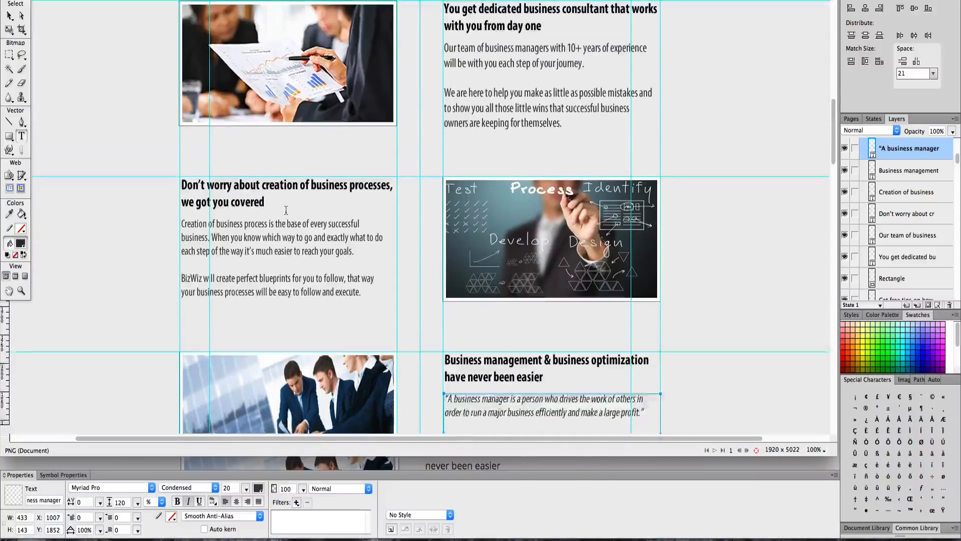
{"action": "key", "text": "ctrl+Up"}
{"action": "left_click", "coordinate": [416, 350]}
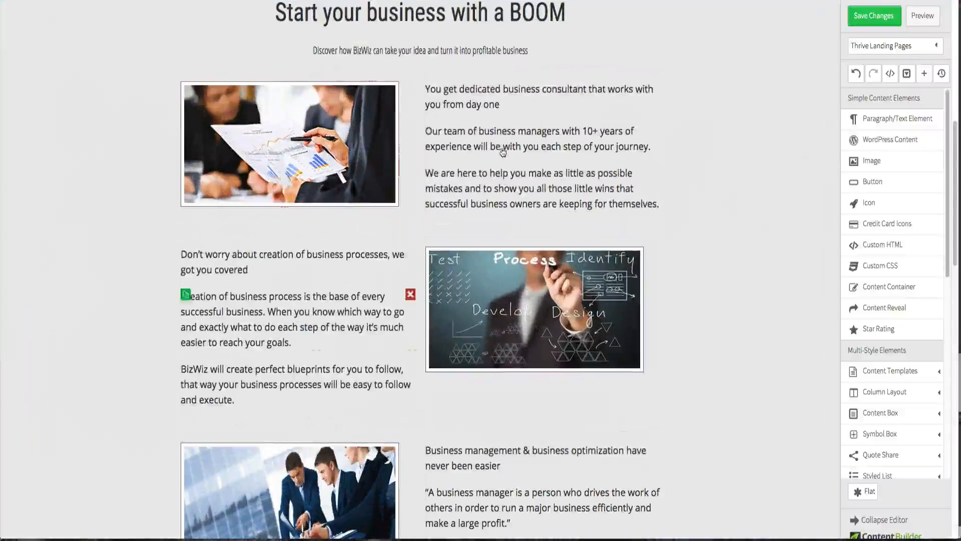
- Set the "You get dedicated business consultant" heading to Roboto Condensed 1.6em and make it bold
{"action": "left_click", "coordinate": [482, 104]}
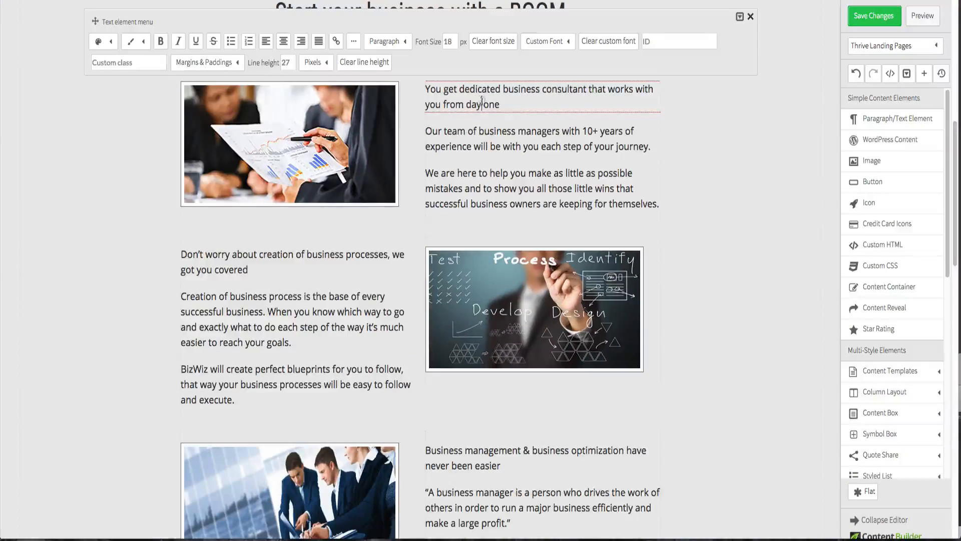
{"action": "triple_click", "coordinate": [541, 100]}
{"action": "left_click", "coordinate": [567, 44]}
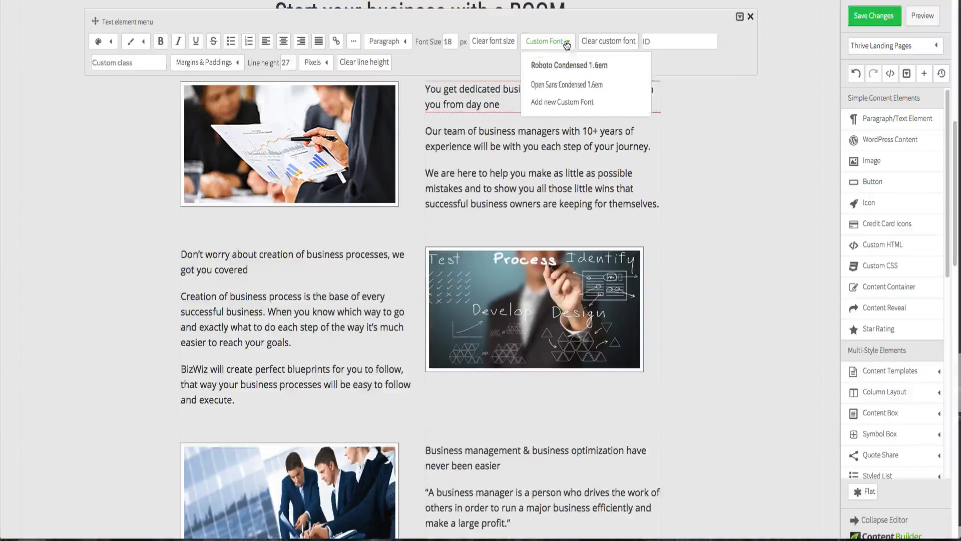
{"action": "left_click", "coordinate": [568, 65]}
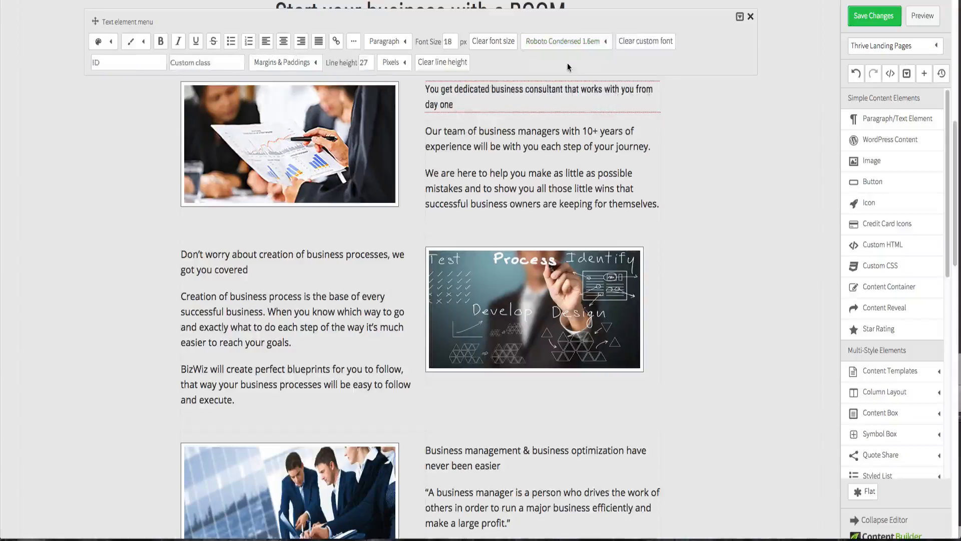
{"action": "left_click", "coordinate": [165, 43]}
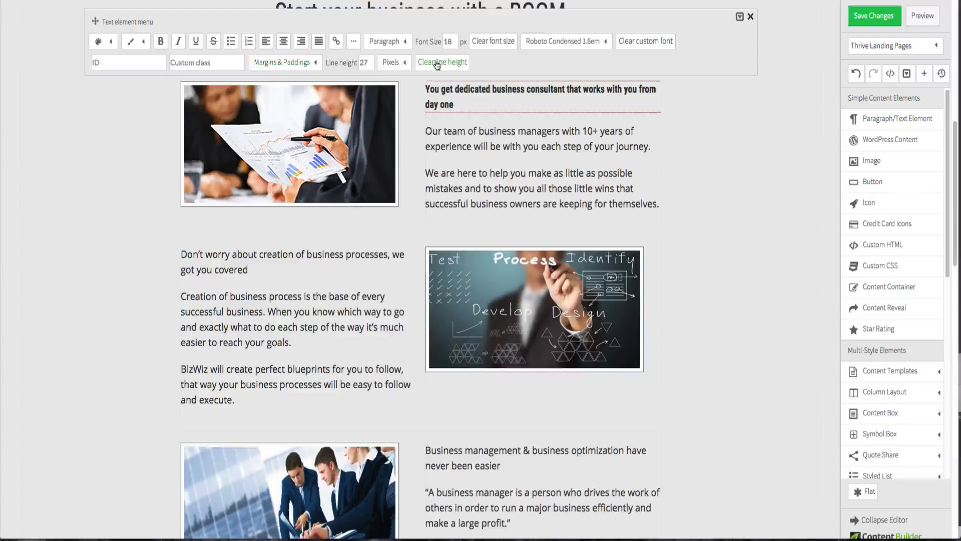
- Set that heading's font size to 22 px
{"action": "double_click", "coordinate": [449, 44]}
{"action": "type", "text": "25"}
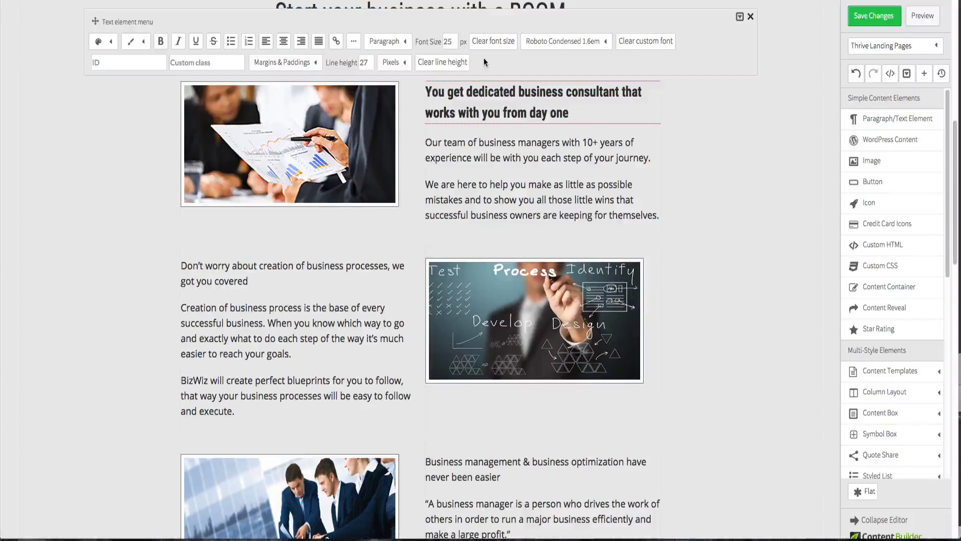
{"action": "double_click", "coordinate": [449, 41]}
{"action": "type", "text": "2"}
{"action": "key", "text": "Return"}
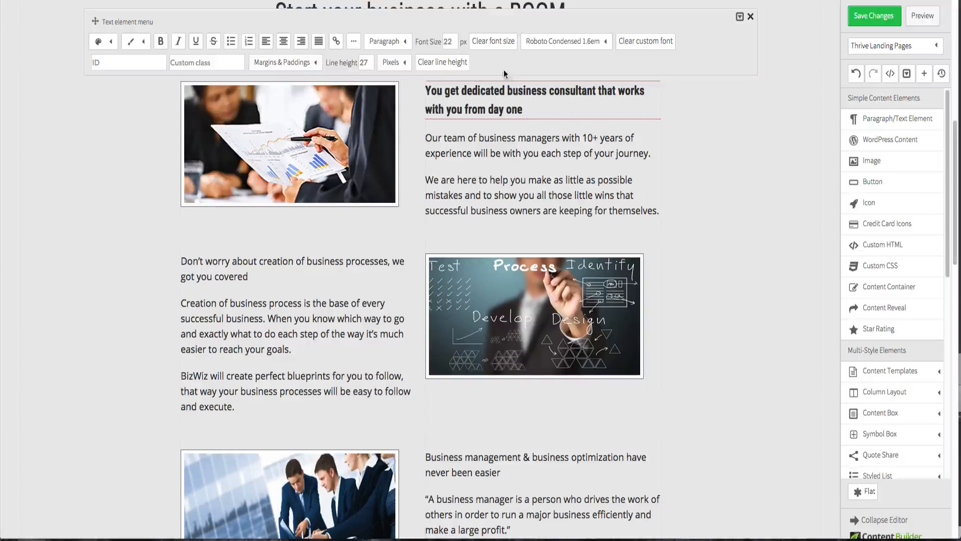
{"action": "left_click", "coordinate": [718, 170]}
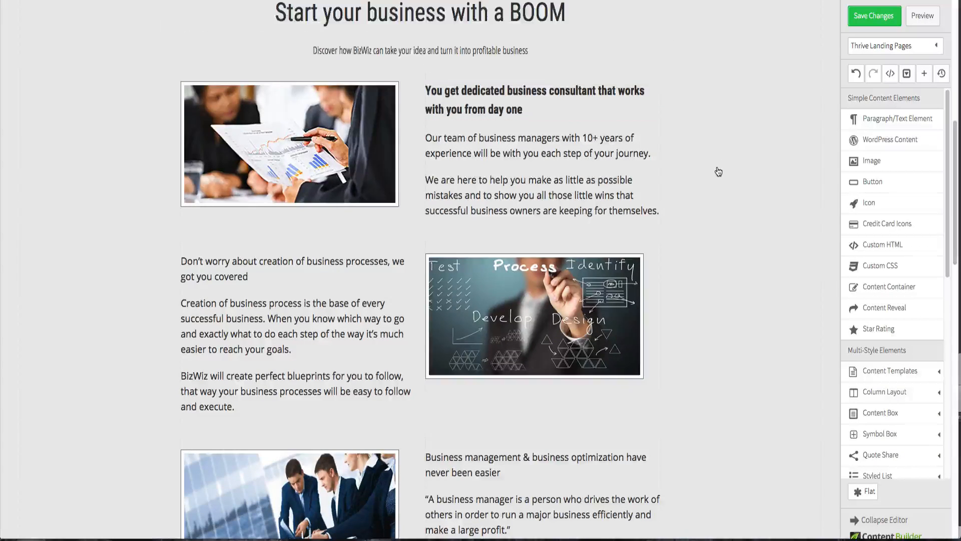
- Apply the Roboto Condensed 1.6em font to both body paragraphs under the first heading
{"action": "left_click", "coordinate": [523, 153]}
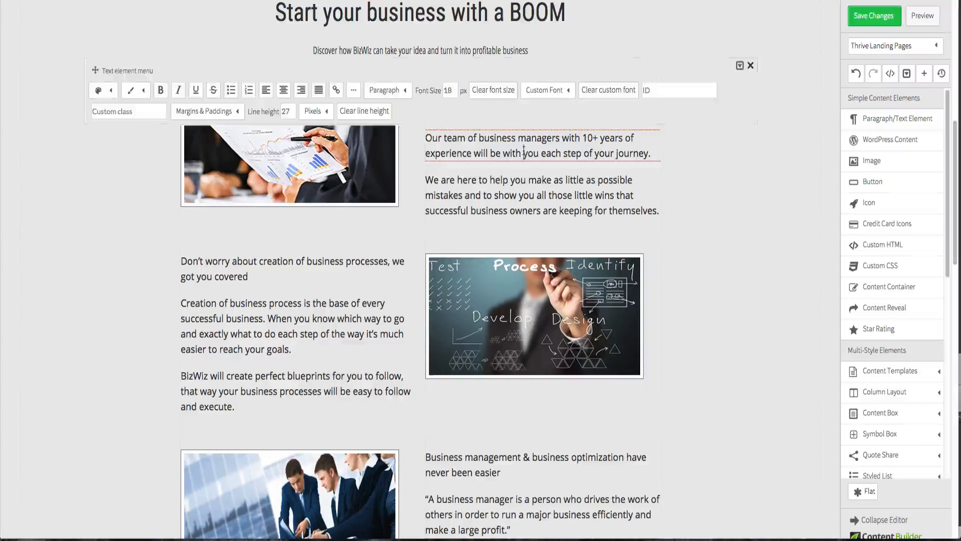
{"action": "triple_click", "coordinate": [520, 151]}
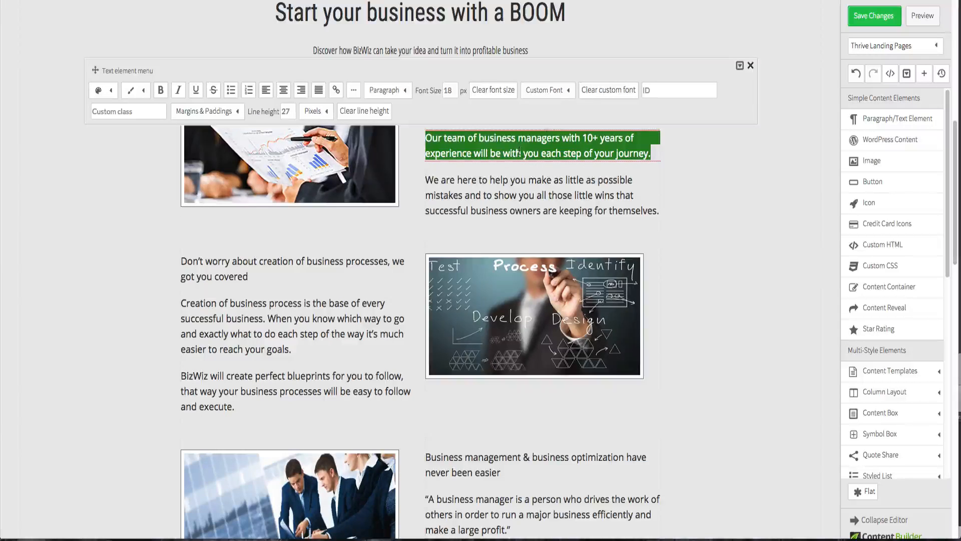
{"action": "left_click", "coordinate": [555, 93]}
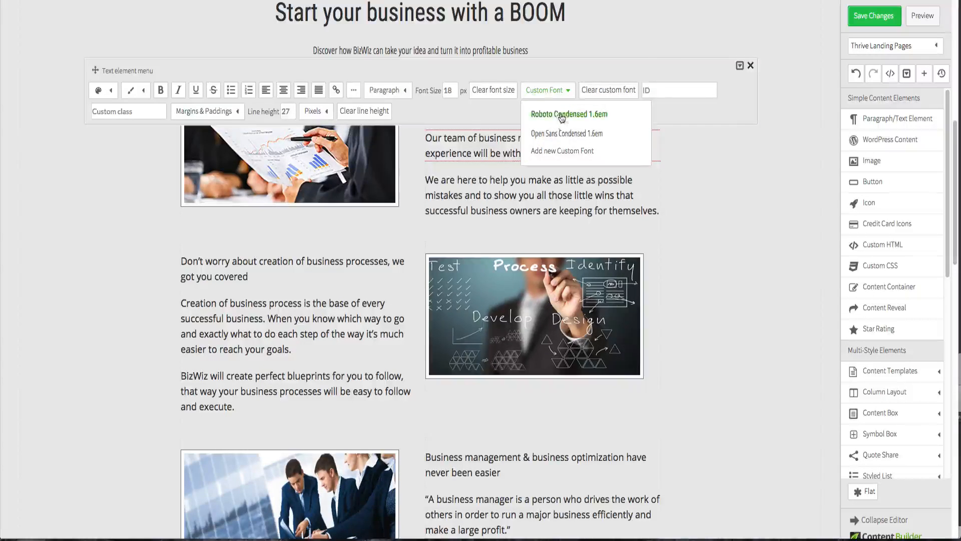
{"action": "left_click", "coordinate": [562, 112]}
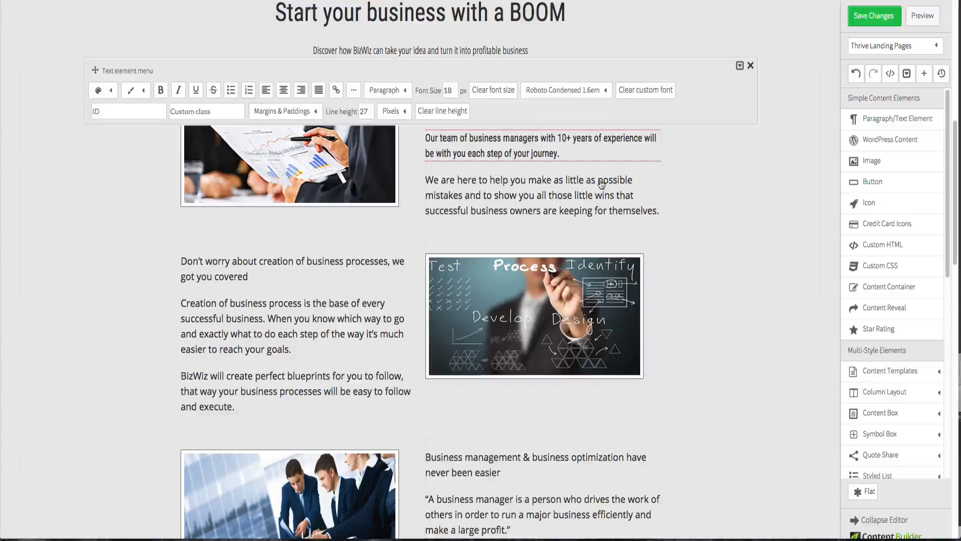
{"action": "left_click", "coordinate": [560, 196]}
{"action": "left_click", "coordinate": [541, 206]}
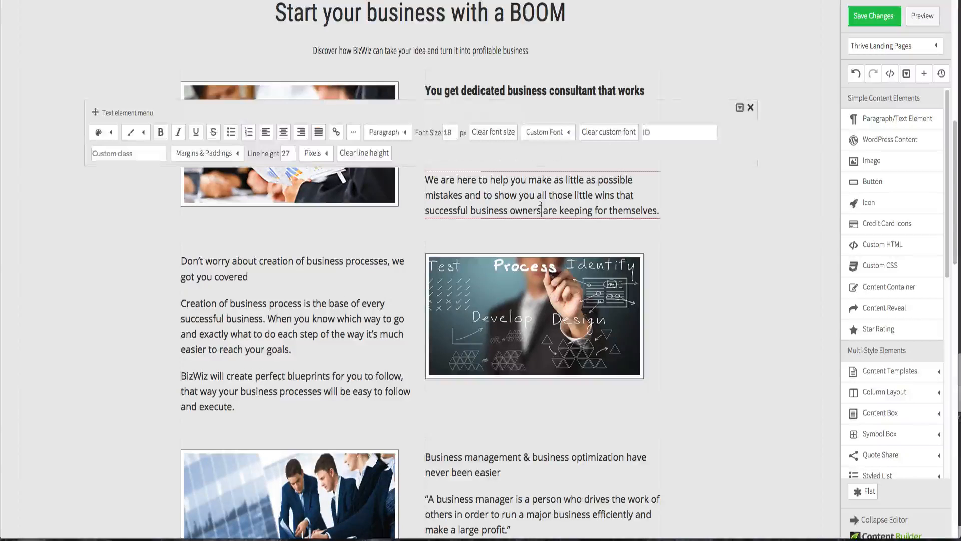
{"action": "left_click", "coordinate": [544, 132]}
{"action": "left_click", "coordinate": [549, 155]}
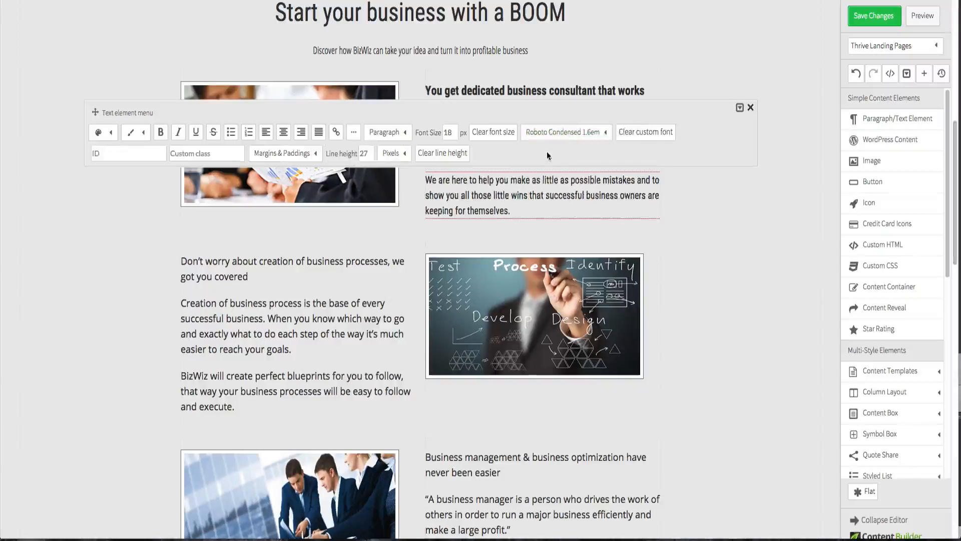
{"action": "left_click", "coordinate": [733, 244]}
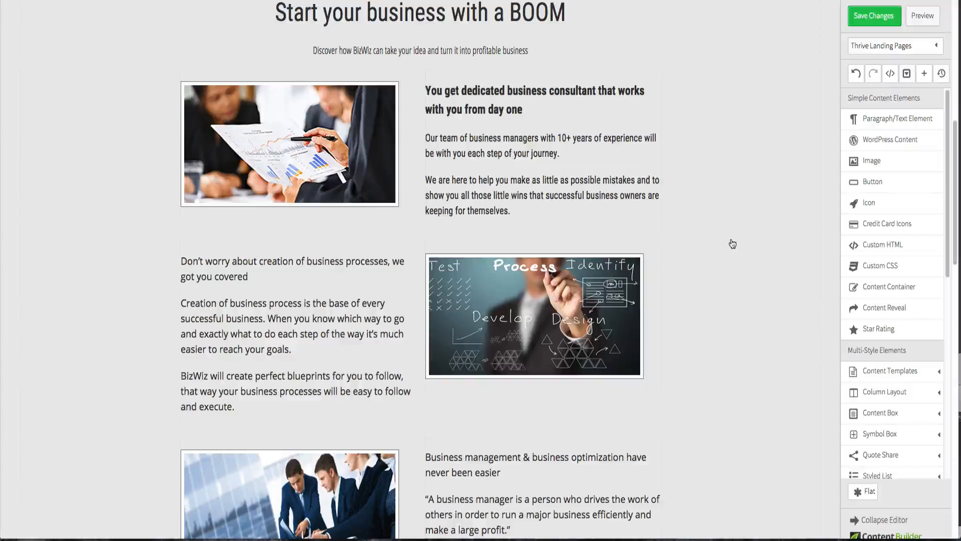
- Set the "Don't worry about creation of business processes" heading to 22 px and Roboto Condensed 1.6em
{"action": "left_click", "coordinate": [303, 265]}
{"action": "triple_click", "coordinate": [281, 277]}
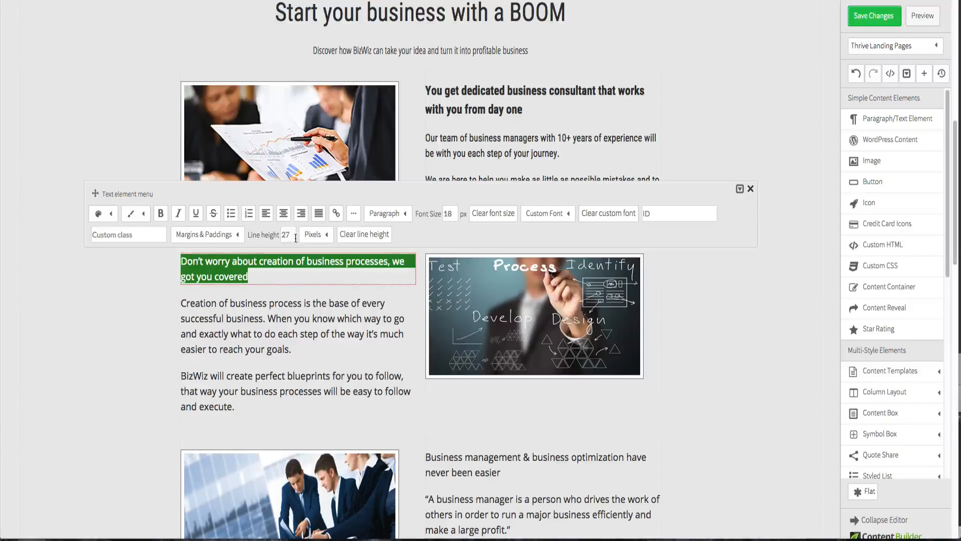
{"action": "left_click", "coordinate": [448, 215]}
{"action": "type", "text": "22"}
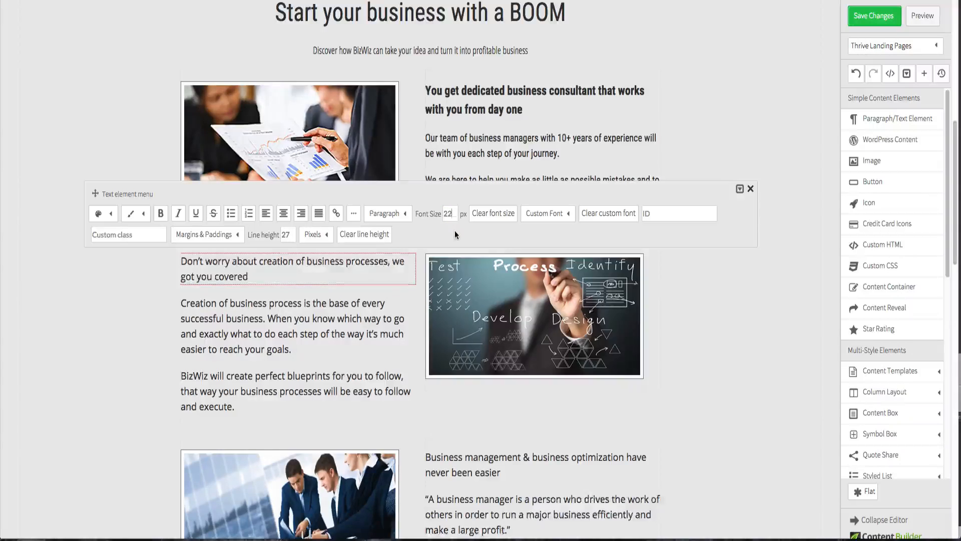
{"action": "key", "text": "Return"}
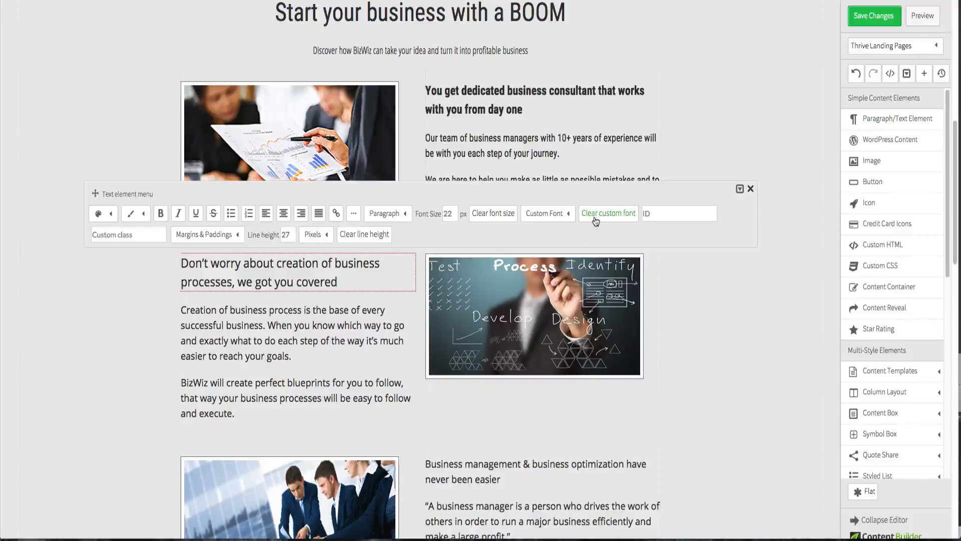
{"action": "left_click", "coordinate": [543, 214]}
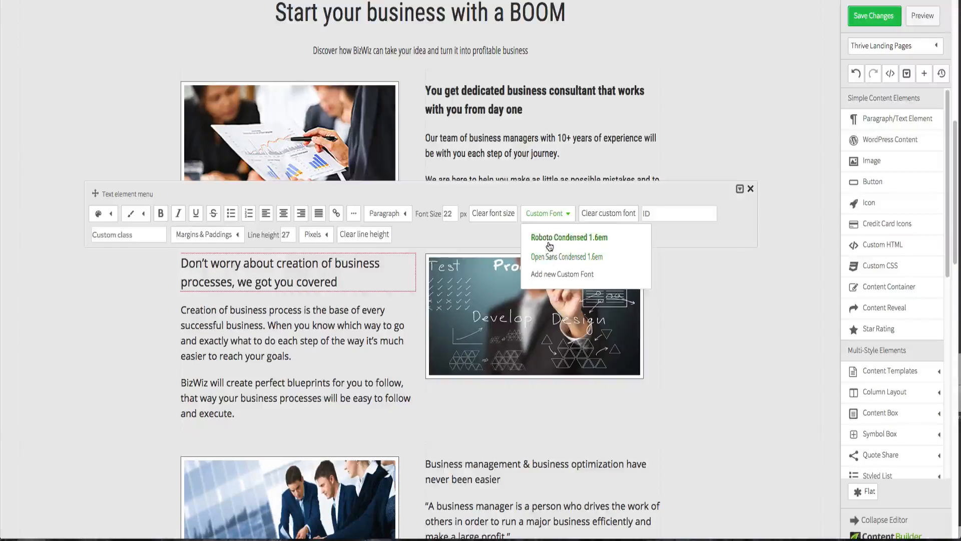
{"action": "left_click", "coordinate": [545, 236]}
- Apply the Roboto Condensed 1.6em font to both paragraphs under the business processes heading
{"action": "left_click", "coordinate": [146, 314]}
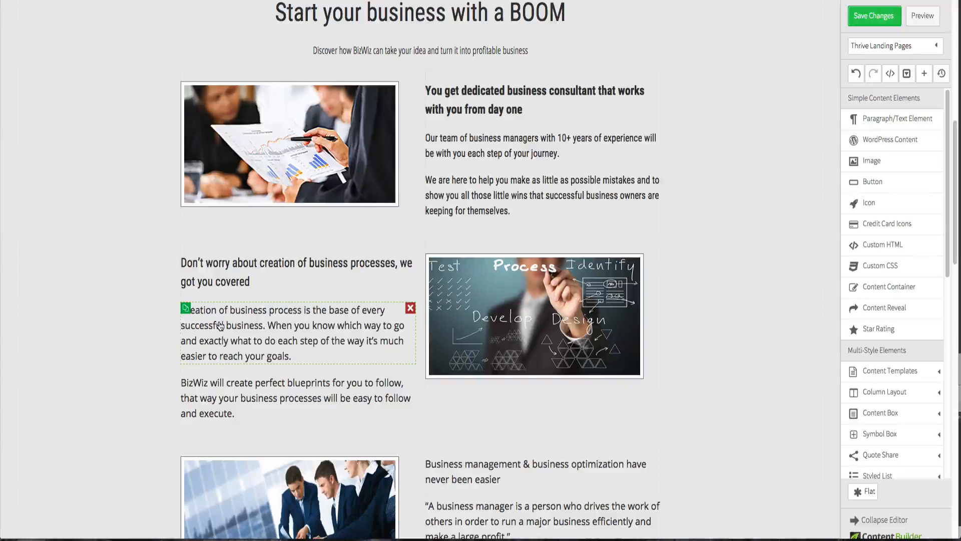
{"action": "left_click", "coordinate": [220, 326]}
{"action": "left_click_drag", "start_coordinate": [294, 356], "coordinate": [181, 309]}
{"action": "left_click", "coordinate": [548, 262]}
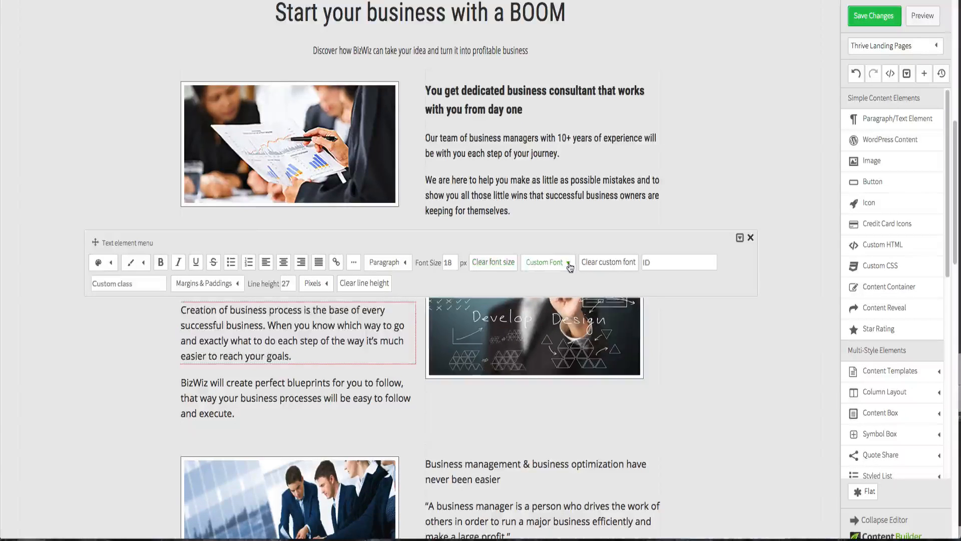
{"action": "left_click", "coordinate": [560, 285]}
{"action": "left_click", "coordinate": [275, 382]}
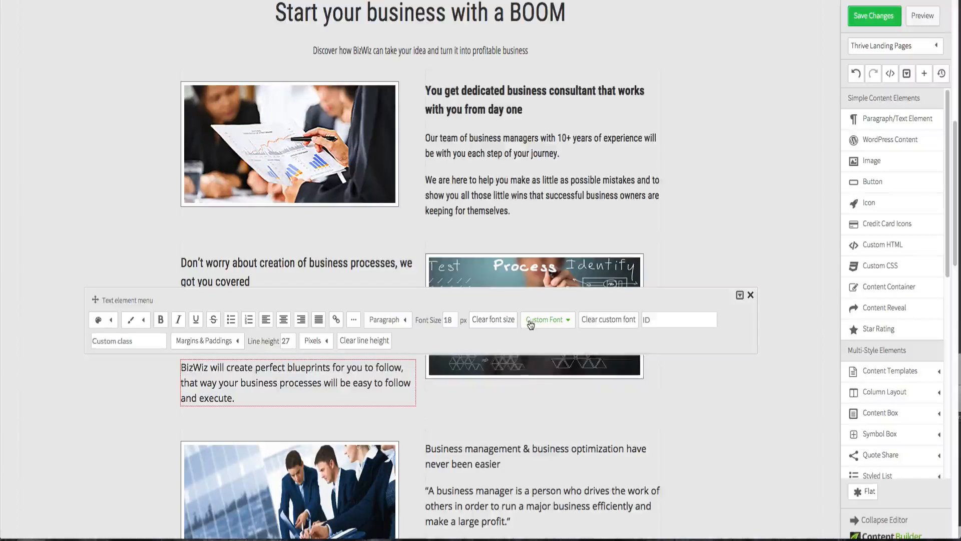
{"action": "left_click", "coordinate": [546, 319]}
{"action": "left_click", "coordinate": [537, 339]}
{"action": "left_click", "coordinate": [142, 399]}
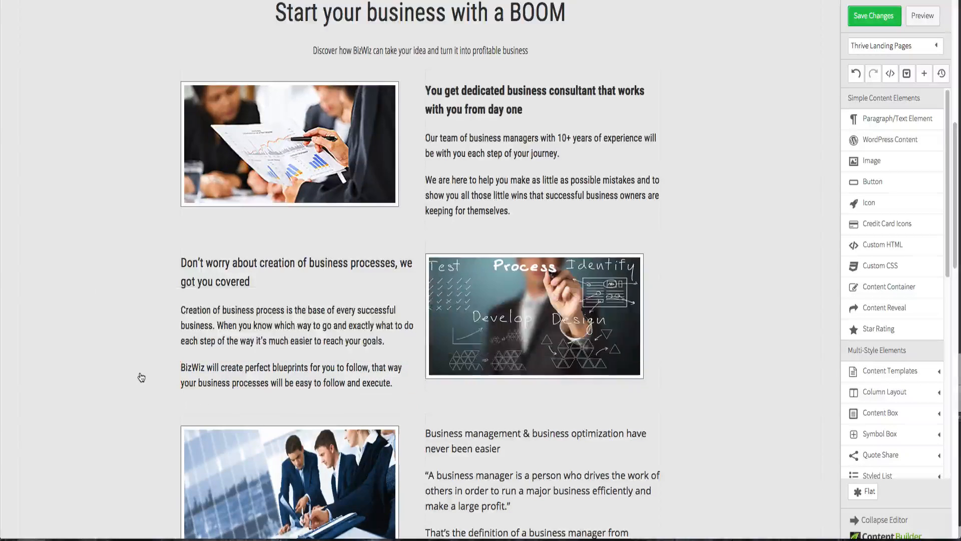
- Set the business management heading to 22 px and the Roboto Condensed 1.6em font
{"action": "scroll", "coordinate": [142, 376], "scroll_direction": "down", "scroll_amount": 3}
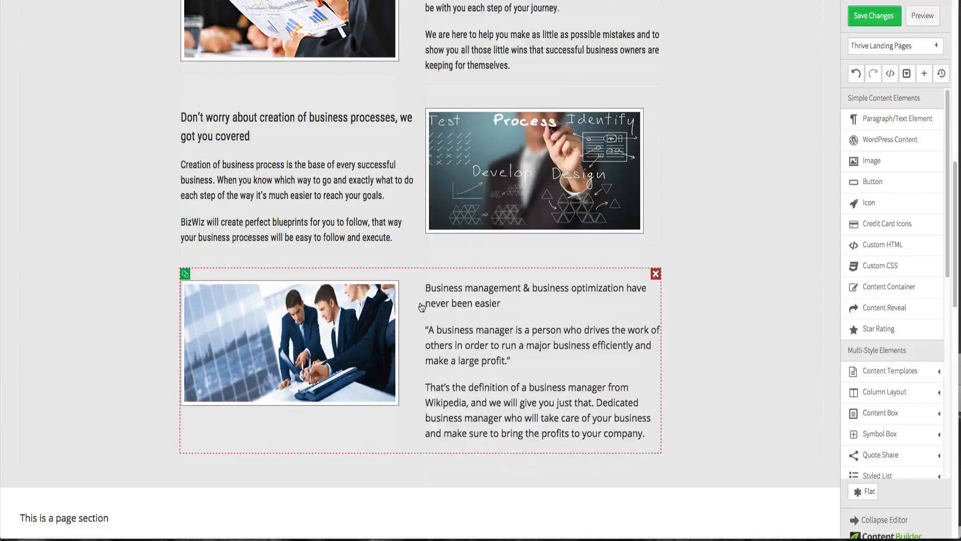
{"action": "left_click", "coordinate": [436, 303]}
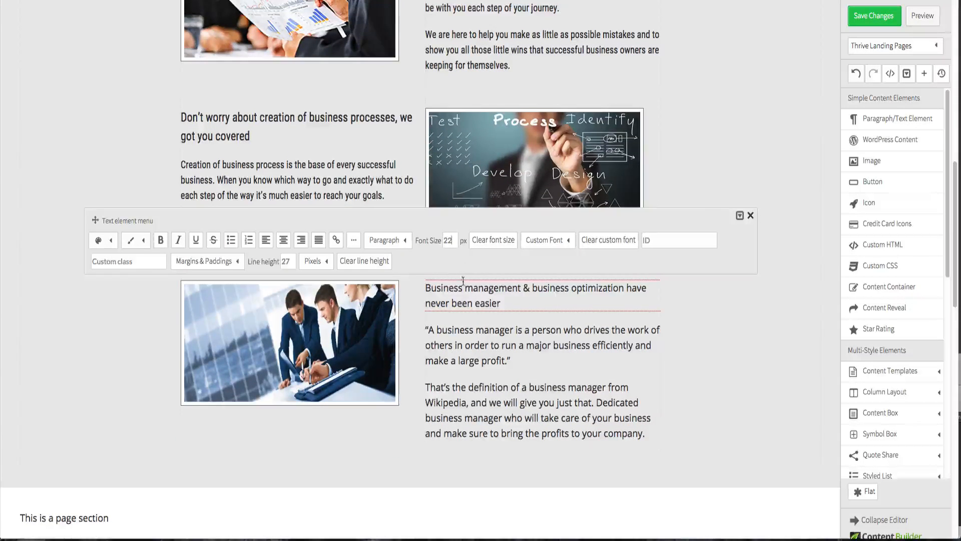
{"action": "left_click", "coordinate": [544, 240]}
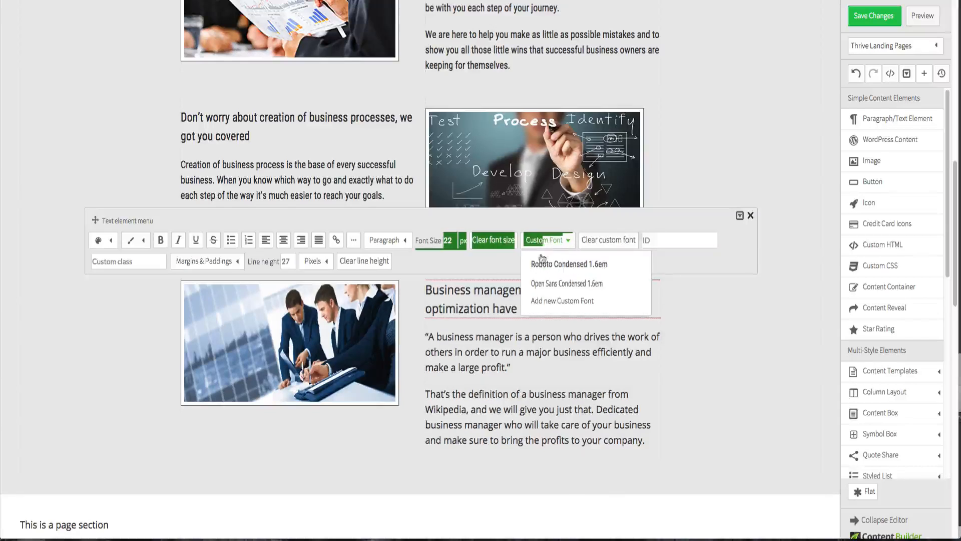
{"action": "left_click", "coordinate": [542, 261]}
- Apply Roboto Condensed 1.6em to the business manager quote and italicize it
{"action": "left_click", "coordinate": [503, 342]}
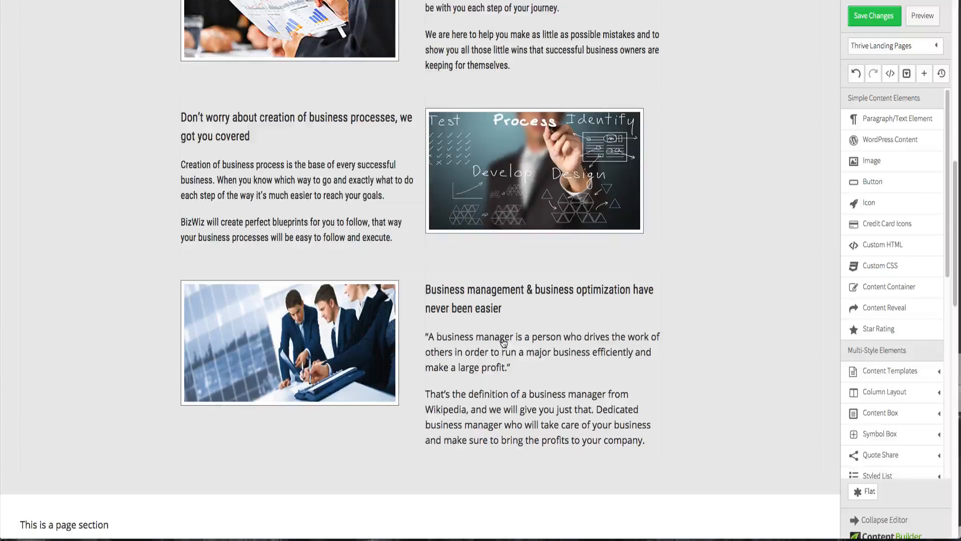
{"action": "left_click", "coordinate": [499, 350]}
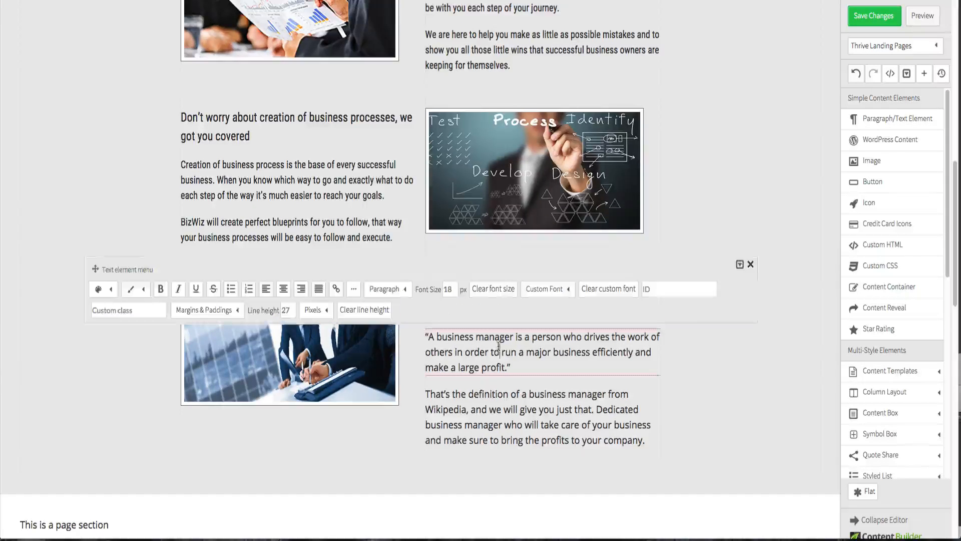
{"action": "left_click", "coordinate": [535, 290]}
{"action": "left_click", "coordinate": [533, 368]}
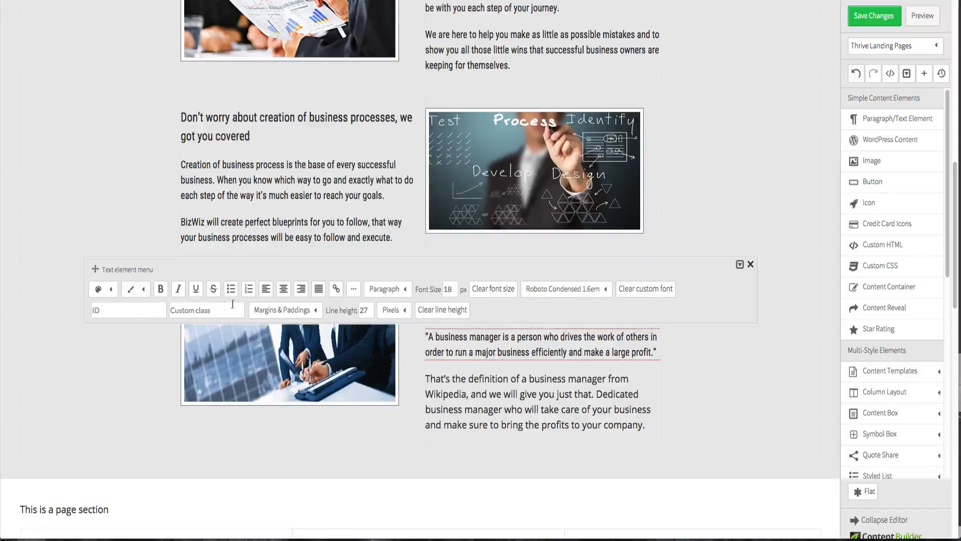
{"action": "left_click_drag", "start_coordinate": [657, 353], "coordinate": [386, 335]}
{"action": "left_click", "coordinate": [180, 291]}
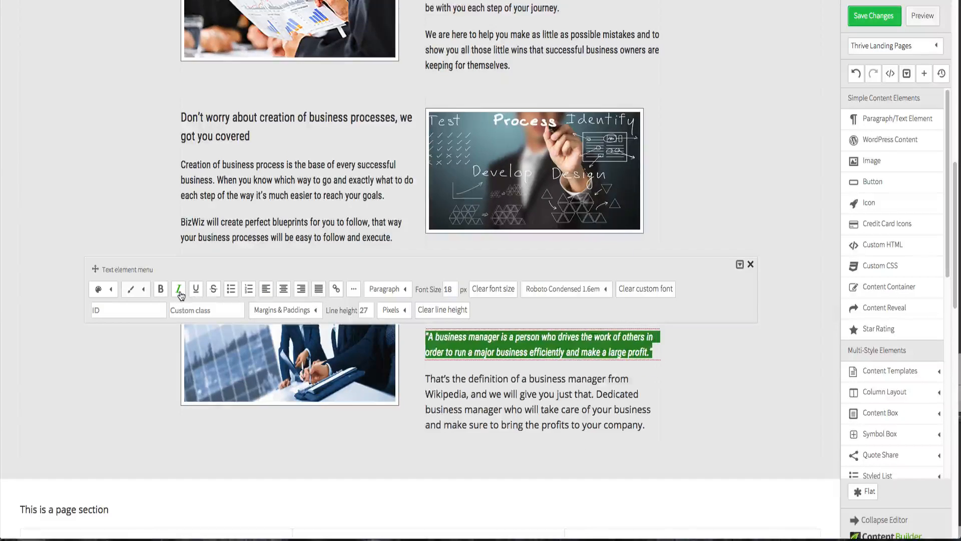
{"action": "left_click", "coordinate": [739, 370]}
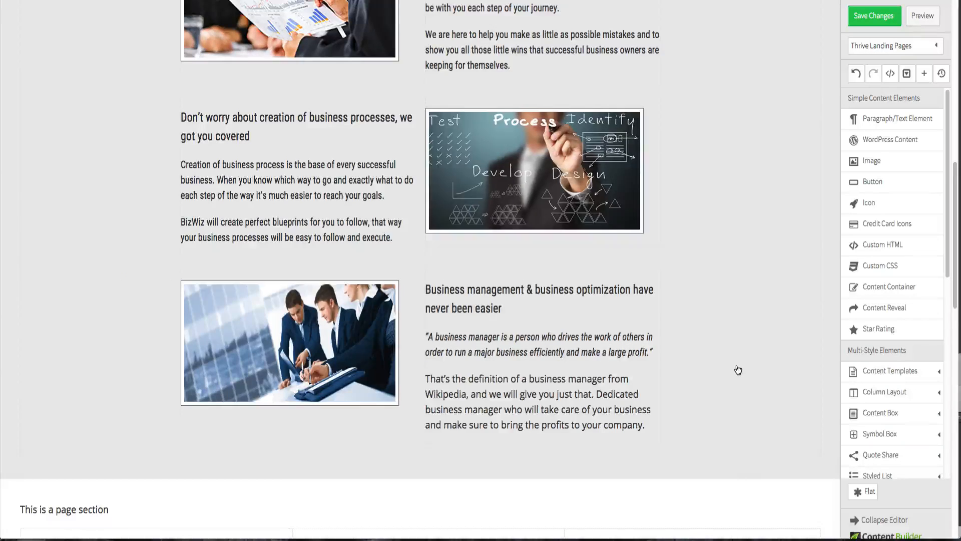
- Apply the Roboto Condensed 1.6em font to the paragraph defining a business manager from Wikipedia
{"action": "left_click", "coordinate": [524, 405]}
{"action": "left_click", "coordinate": [567, 331]}
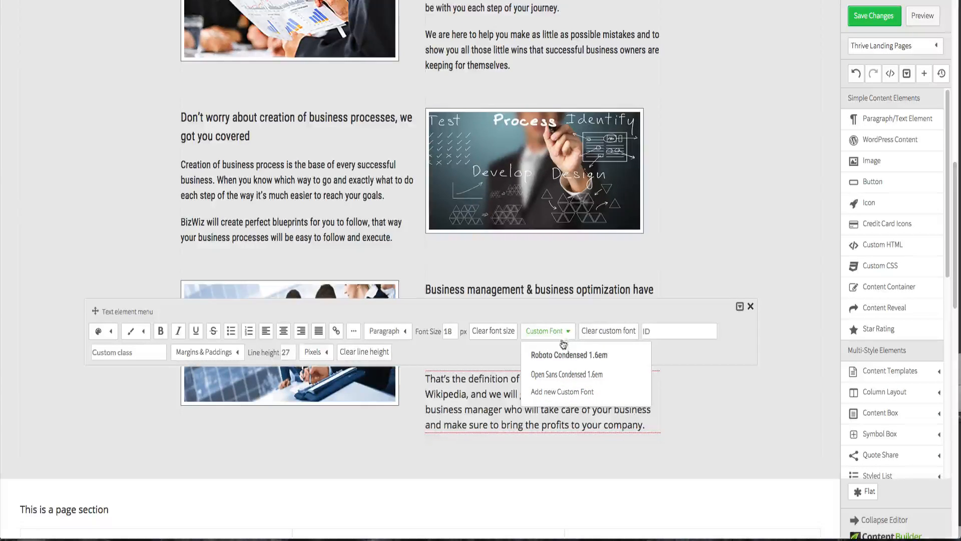
{"action": "left_click", "coordinate": [561, 353]}
{"action": "left_click", "coordinate": [720, 411]}
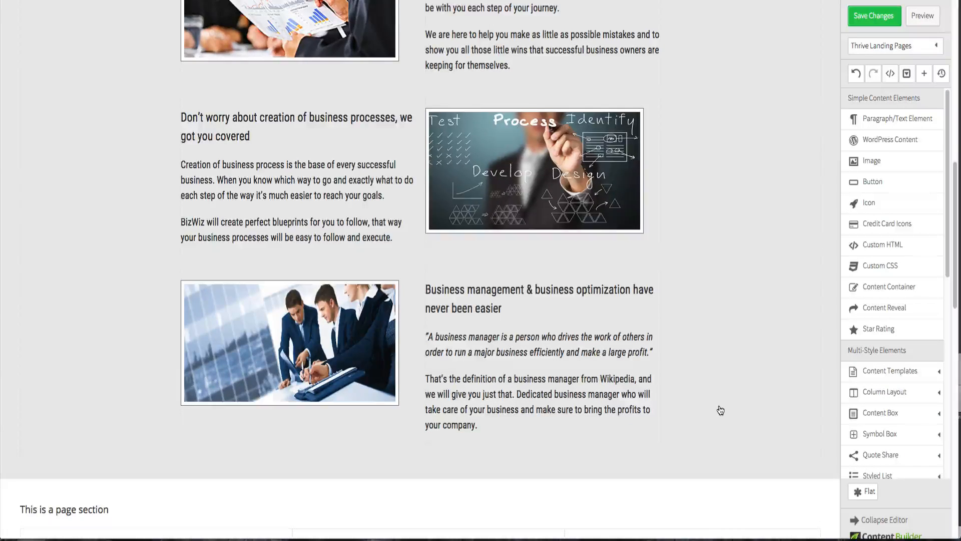
- Set the "Our team of business managers" paragraph under the first heading to a 16 px font size
{"action": "scroll", "coordinate": [721, 410], "scroll_direction": "up", "scroll_amount": 2}
{"action": "key", "text": "ctrl+Up"}
{"action": "key", "text": "ctrl+Up"}
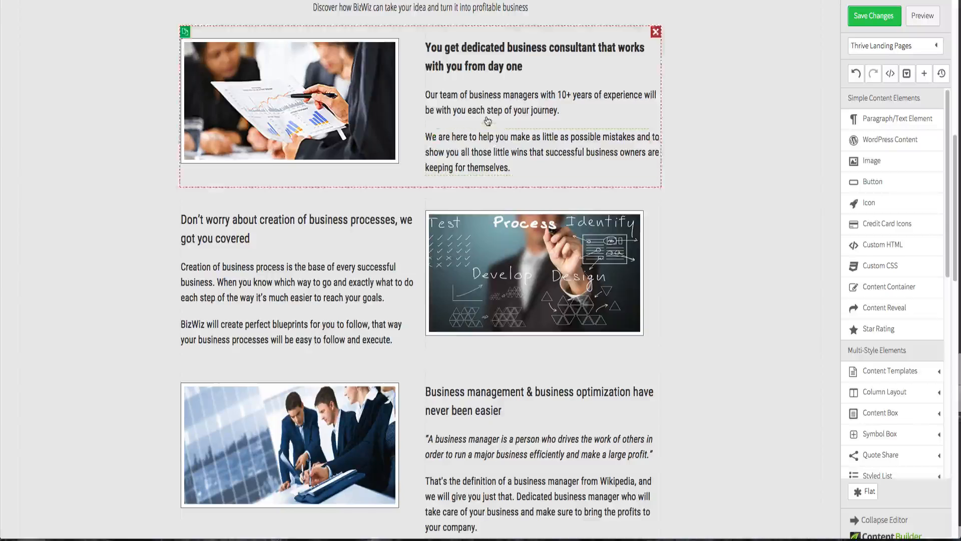
{"action": "left_click", "coordinate": [485, 109]}
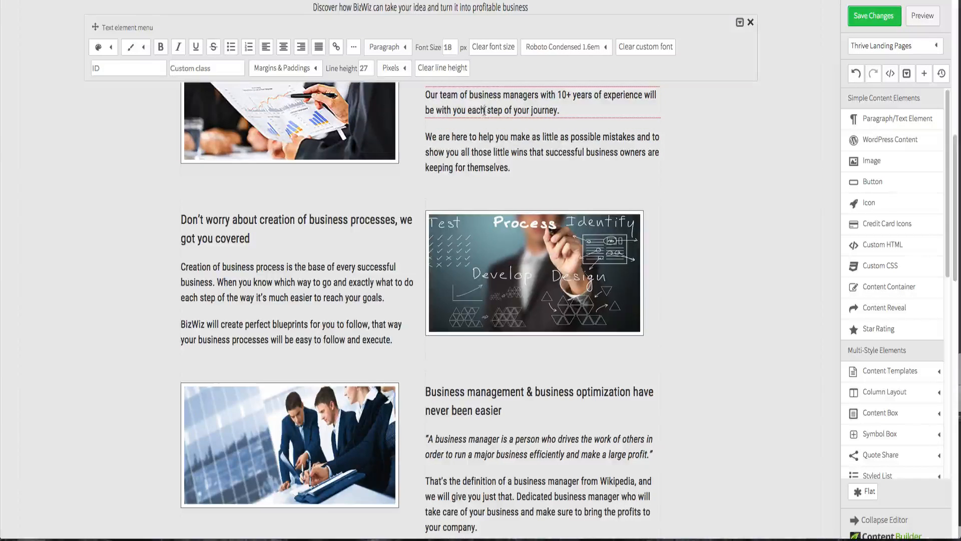
{"action": "double_click", "coordinate": [449, 47]}
{"action": "left_click", "coordinate": [485, 65]}
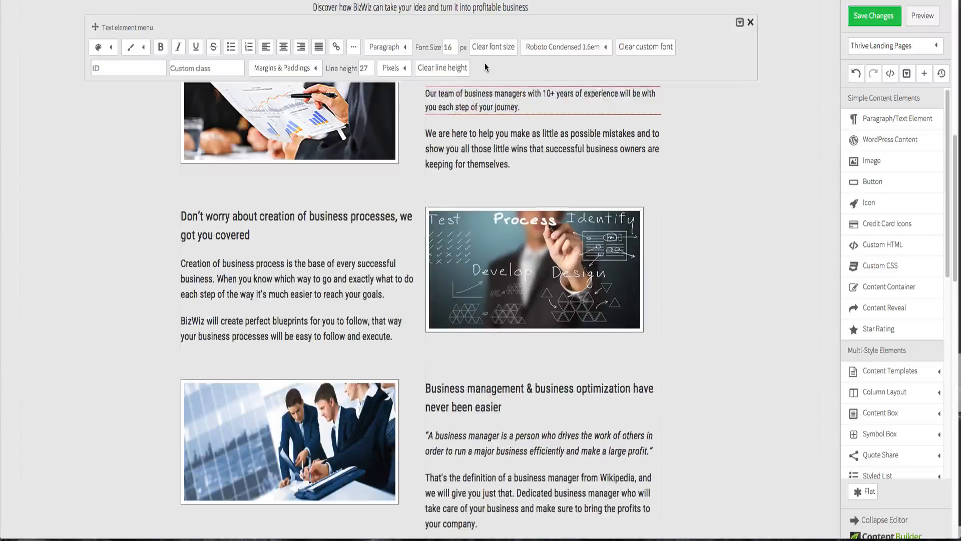
{"action": "left_click", "coordinate": [484, 157]}
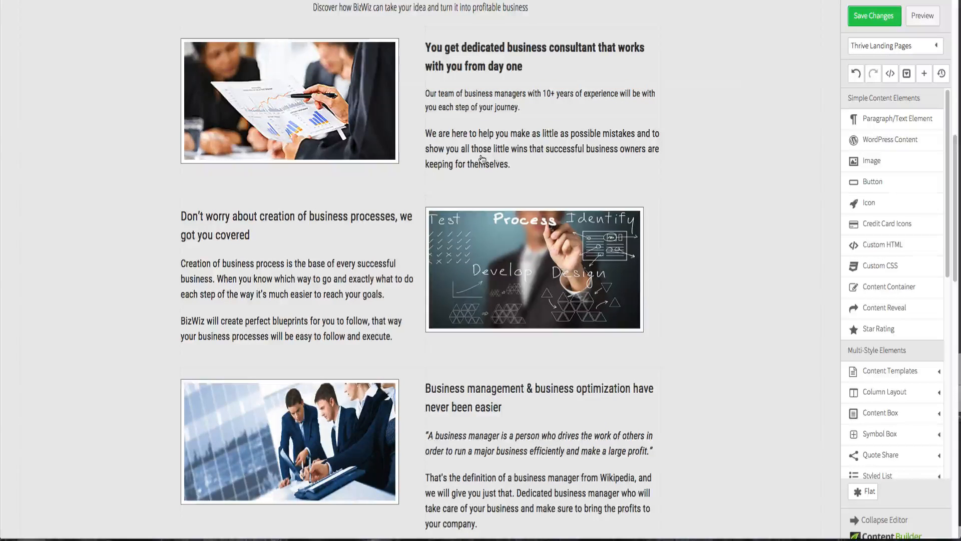
- Set the "We are here to help you" paragraph's font size to 16 px
{"action": "left_click", "coordinate": [479, 163]}
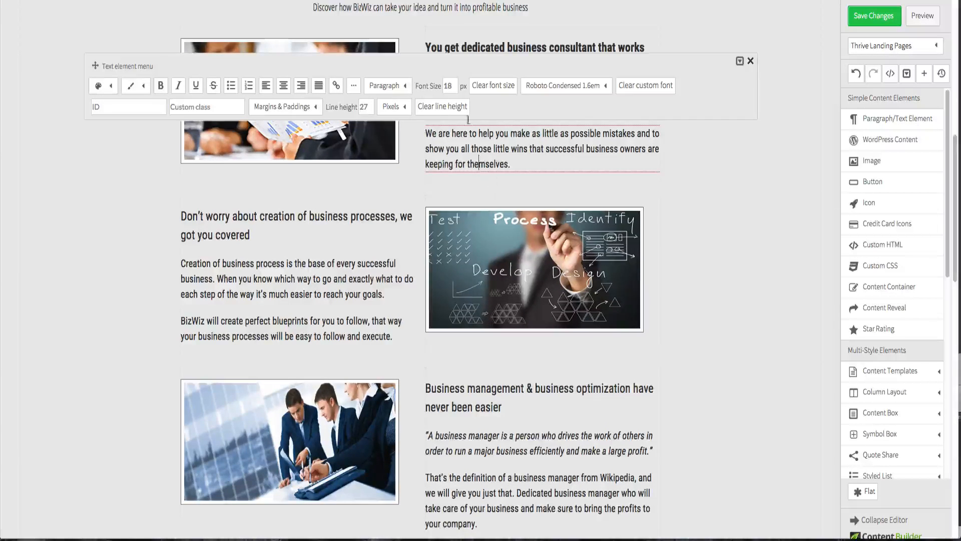
{"action": "left_click", "coordinate": [450, 86]}
{"action": "key", "text": "BackSpace"}
{"action": "key", "text": "BackSpace"}
{"action": "type", "text": "16"}
- Set both paragraphs under the business processes heading to a 16 px font size
{"action": "left_click", "coordinate": [278, 278]}
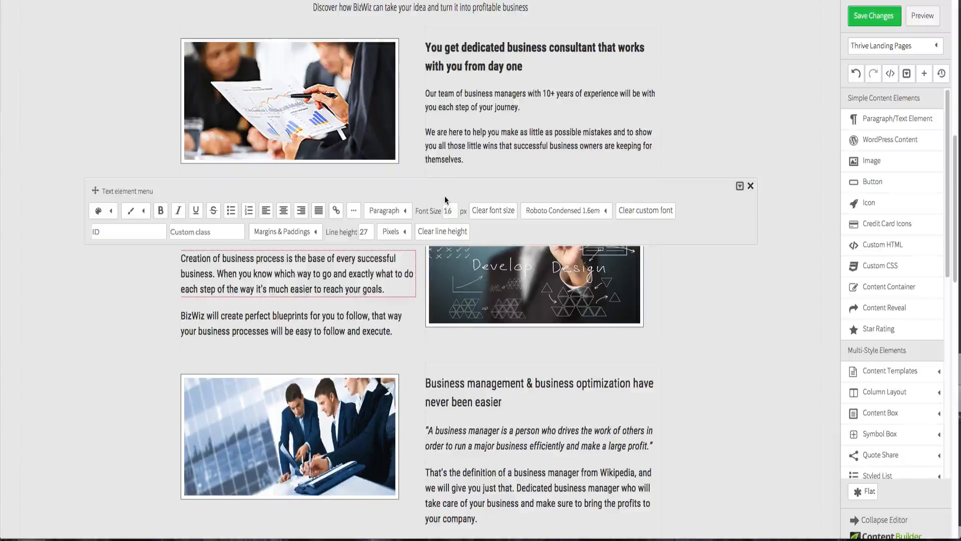
{"action": "left_click", "coordinate": [303, 318]}
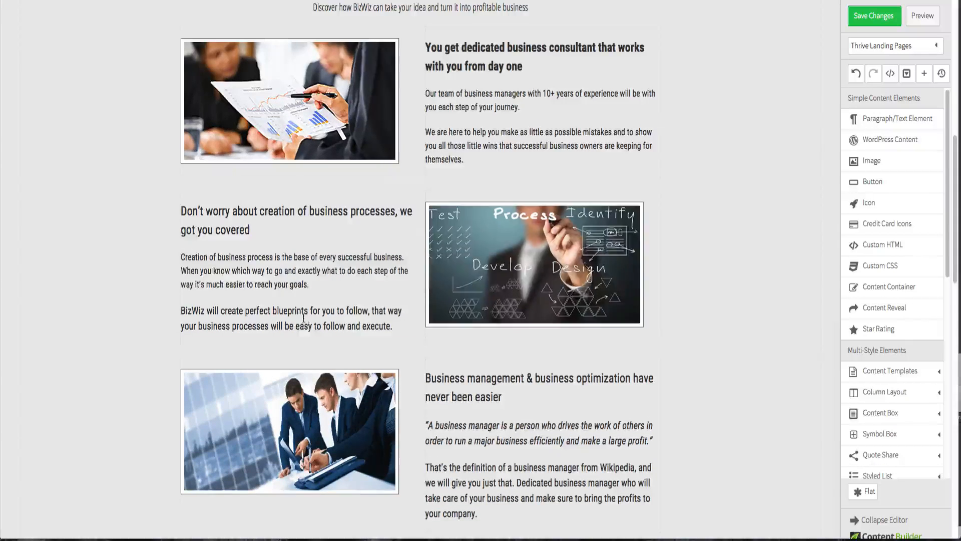
{"action": "left_click", "coordinate": [304, 322]}
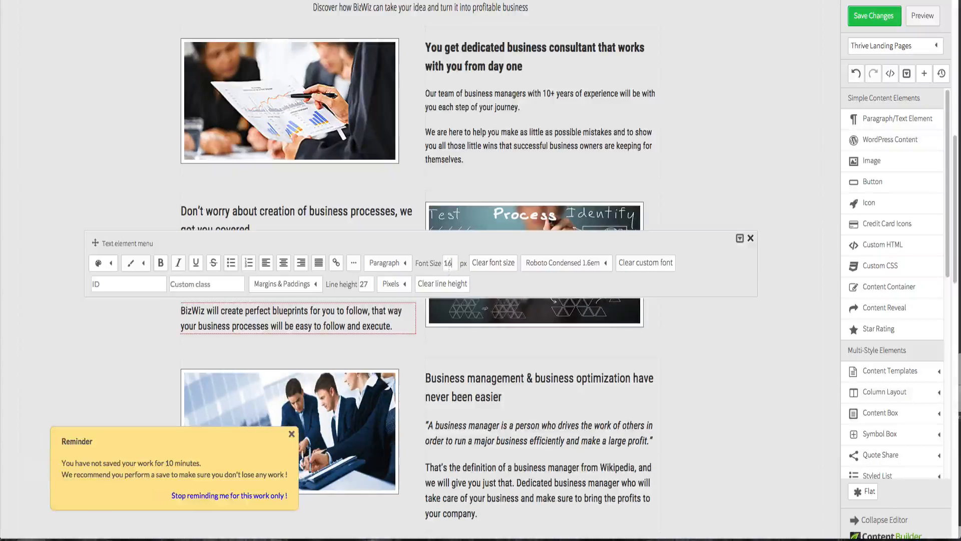
{"action": "left_click", "coordinate": [690, 357]}
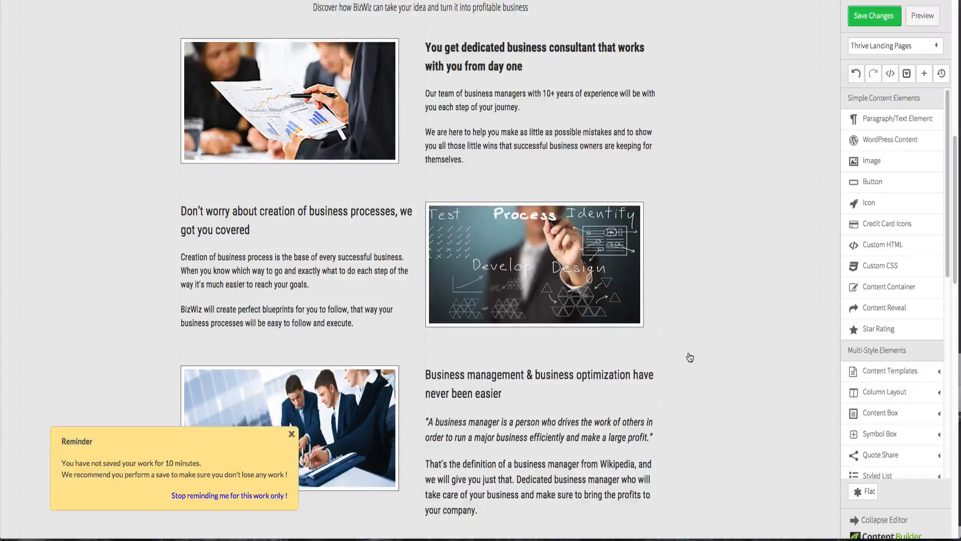
- Set the business manager quote and definition paragraph to 16 px, then save the page changes
{"action": "left_click", "coordinate": [488, 438]}
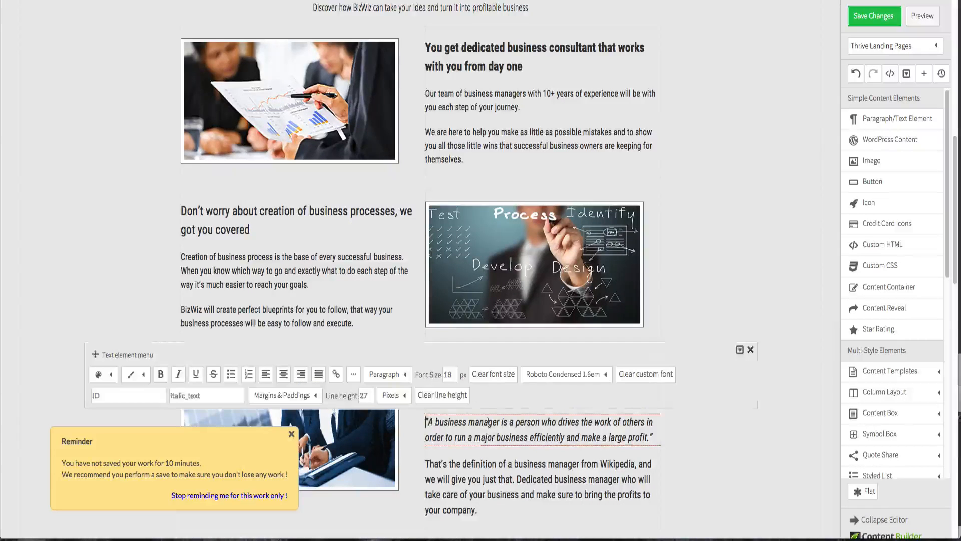
{"action": "left_click", "coordinate": [511, 468]}
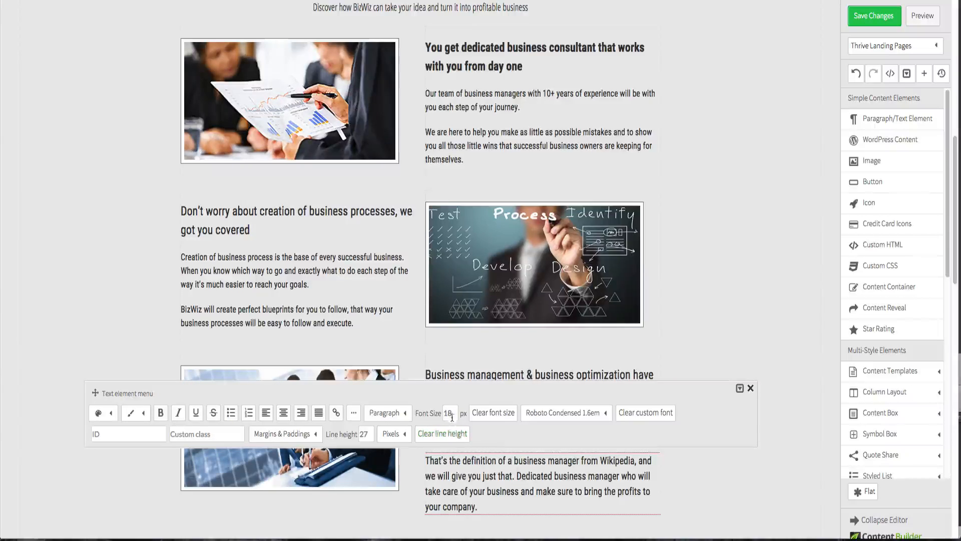
{"action": "left_click", "coordinate": [761, 327]}
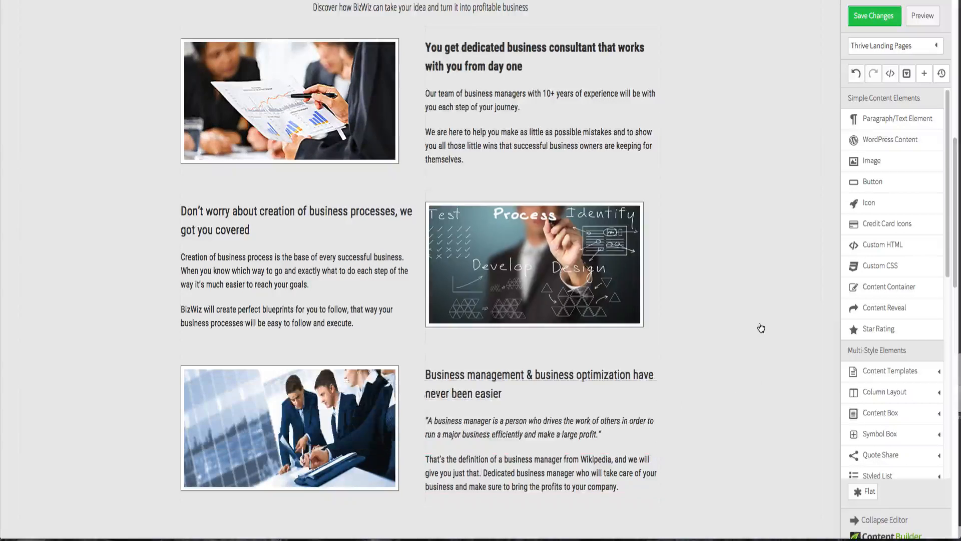
{"action": "left_click", "coordinate": [872, 19]}
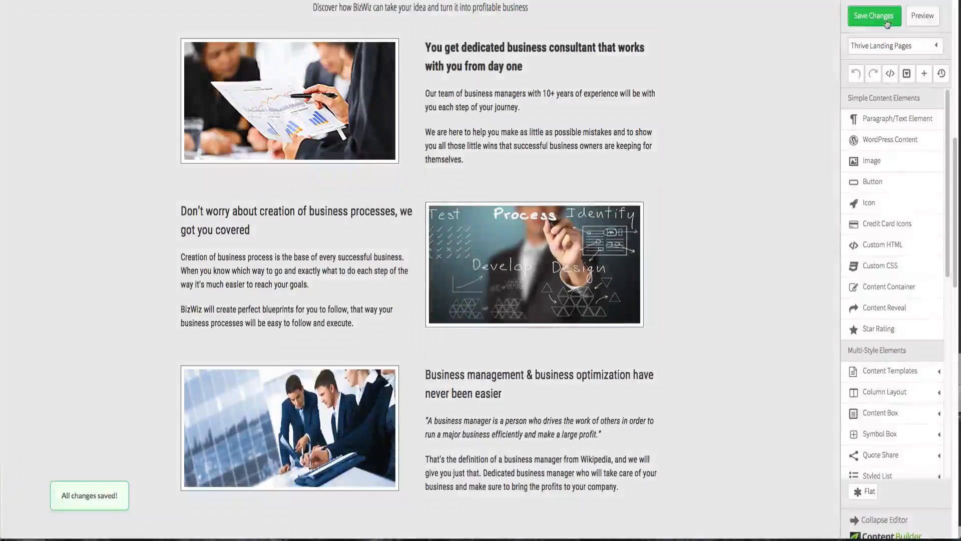
- Preview the page and compare it with the original Fireworks design before returning to the editor
{"action": "left_click", "coordinate": [915, 17]}
{"action": "scroll", "coordinate": [519, 31], "scroll_direction": "down", "scroll_amount": 10}
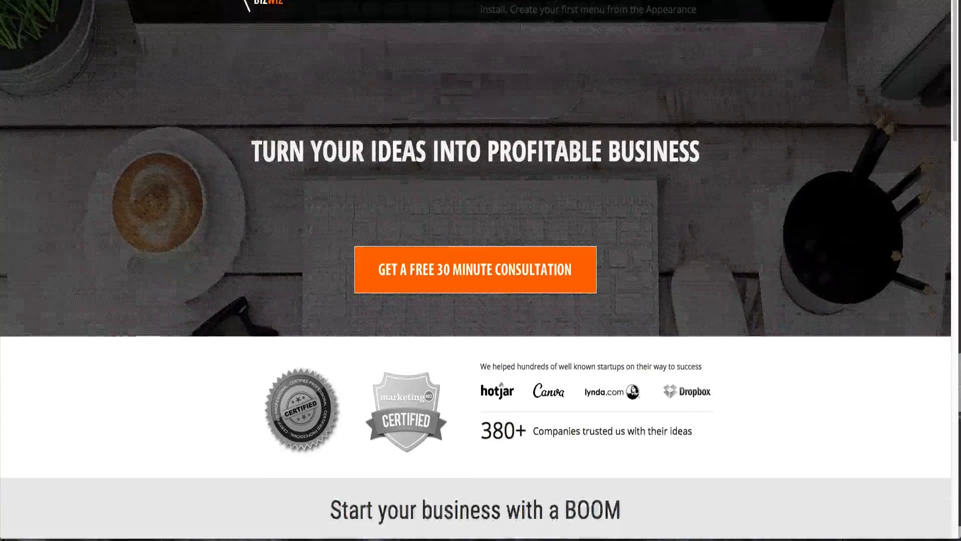
{"action": "scroll", "coordinate": [519, 31], "scroll_direction": "up", "scroll_amount": 4}
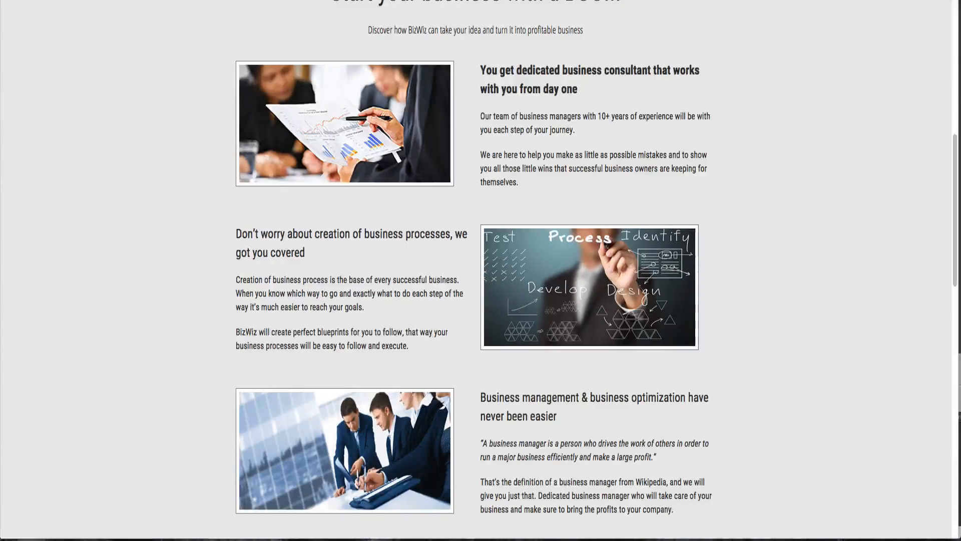
{"action": "key", "text": "ctrl+Tab"}
{"action": "key", "text": "ctrl+Tab"}
{"action": "key", "text": "ctrl+Tab"}
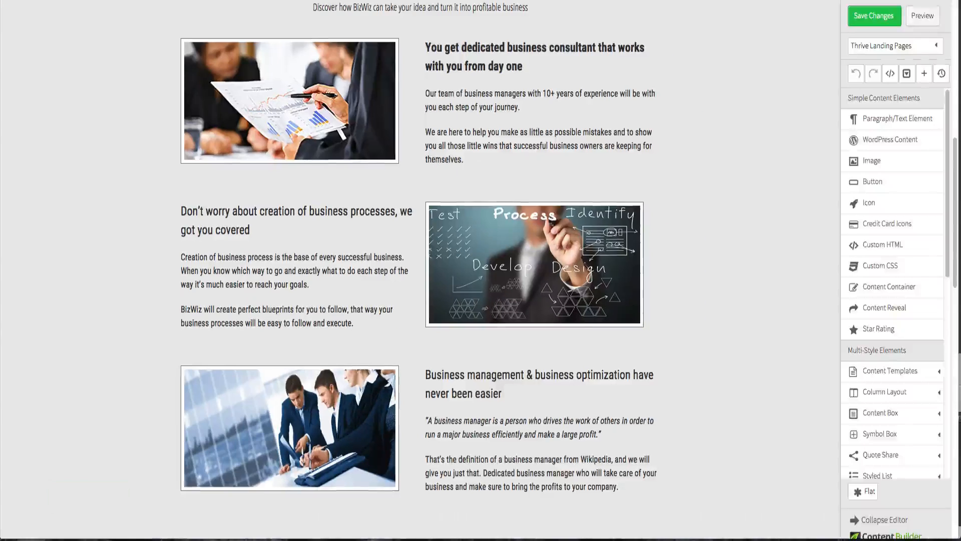
- Make the business processes heading and the business management heading bold
{"action": "left_click", "coordinate": [230, 219]}
{"action": "left_click", "coordinate": [159, 161]}
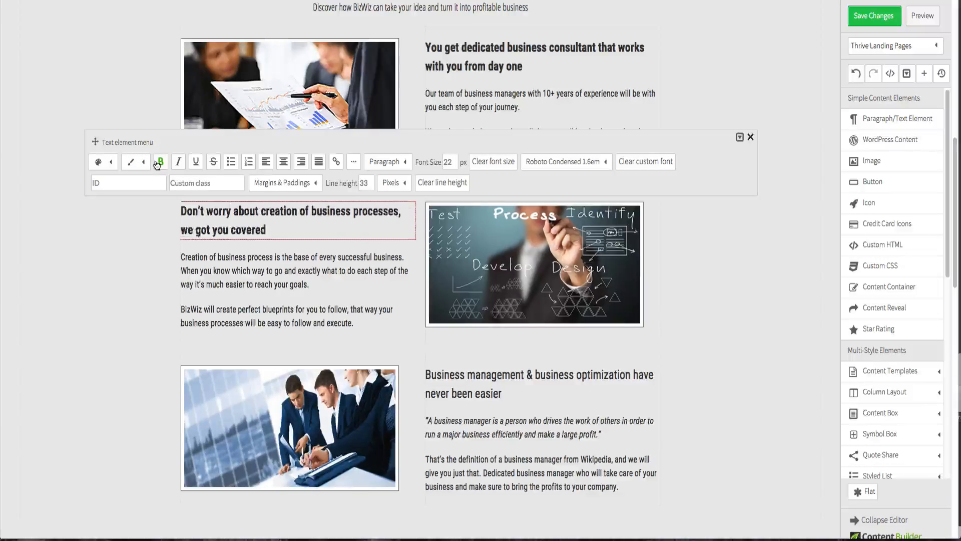
{"action": "left_click", "coordinate": [496, 399]}
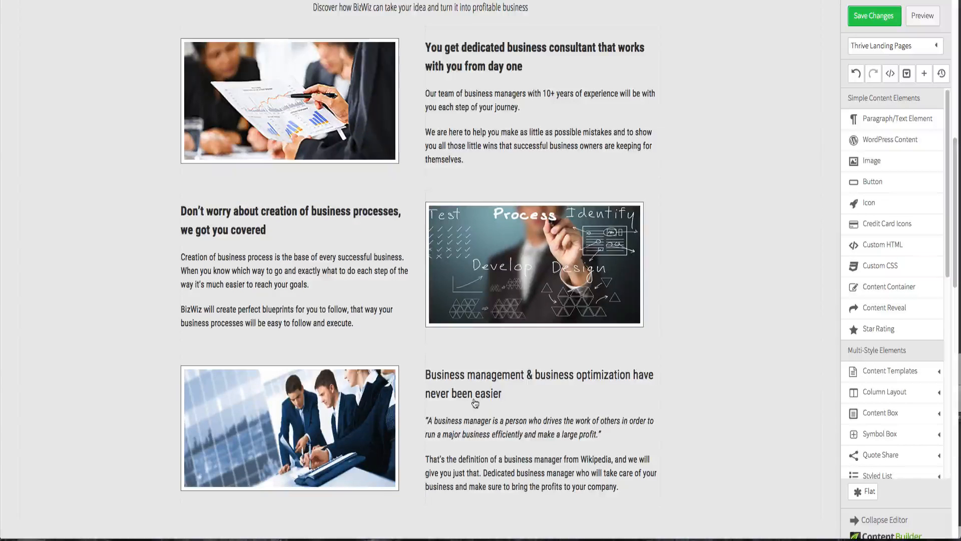
{"action": "left_click", "coordinate": [475, 400]}
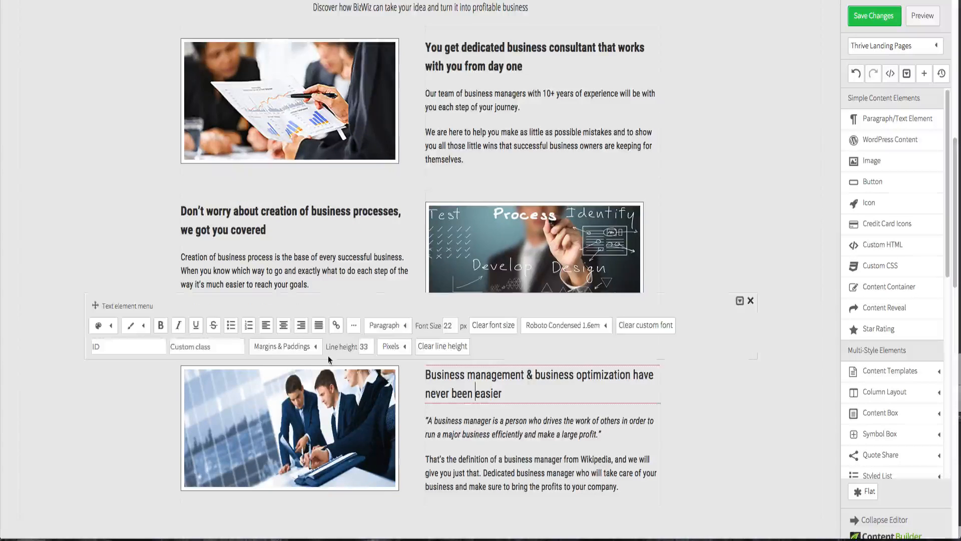
{"action": "left_click", "coordinate": [161, 325]}
{"action": "left_click", "coordinate": [766, 178]}
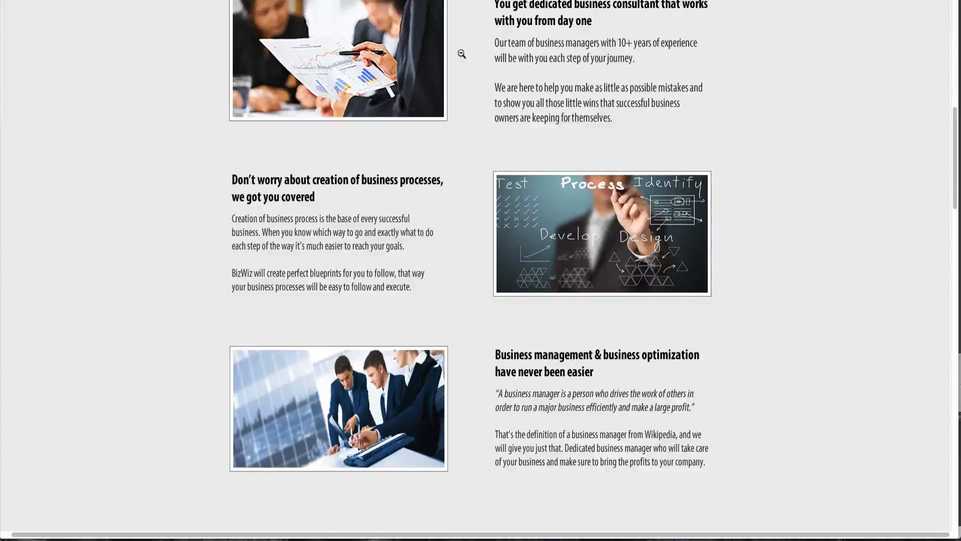
- Set the left margin of the process image beside the business processes heading to 10 px
{"action": "scroll", "coordinate": [459, 52], "scroll_direction": "up", "scroll_amount": 6}
{"action": "scroll", "coordinate": [473, 275], "scroll_direction": "down", "scroll_amount": 4}
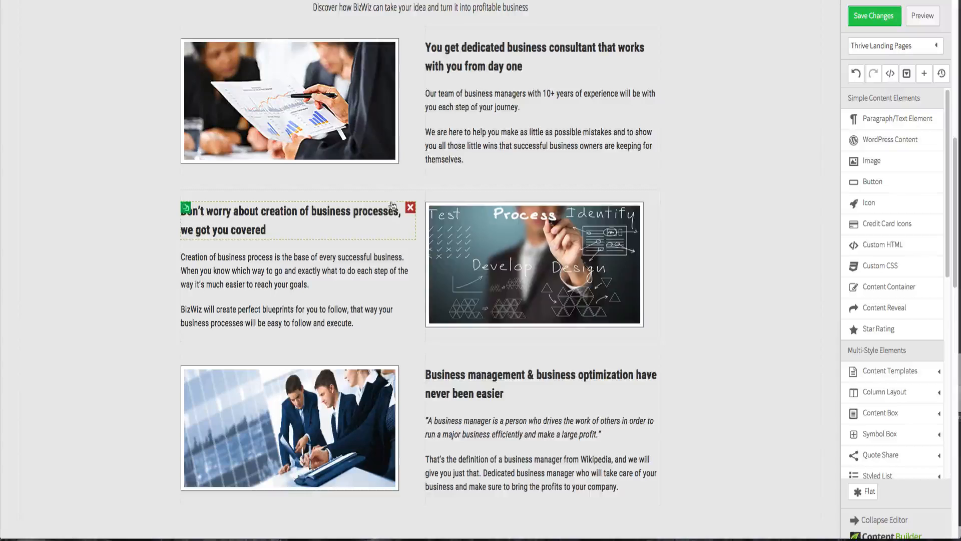
{"action": "left_click", "coordinate": [460, 227]}
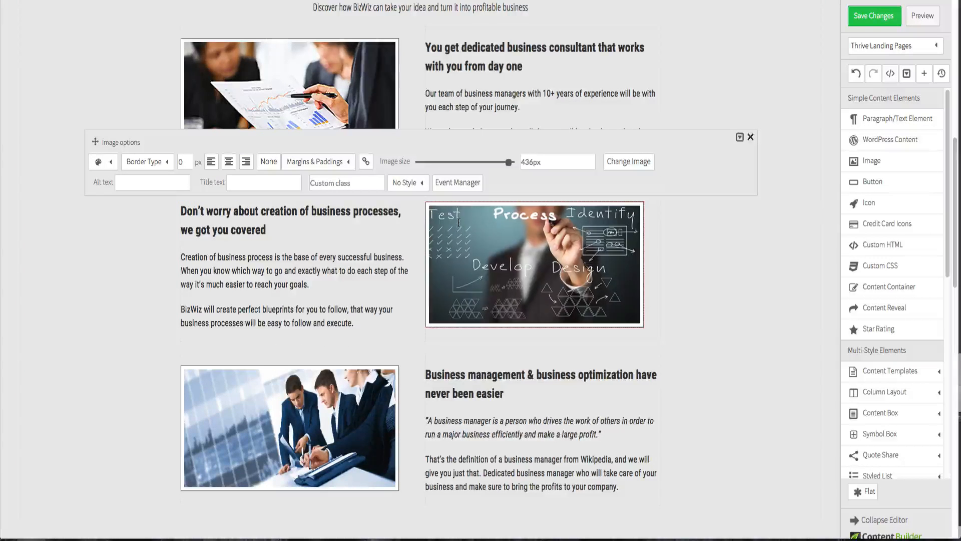
{"action": "left_click", "coordinate": [323, 162]}
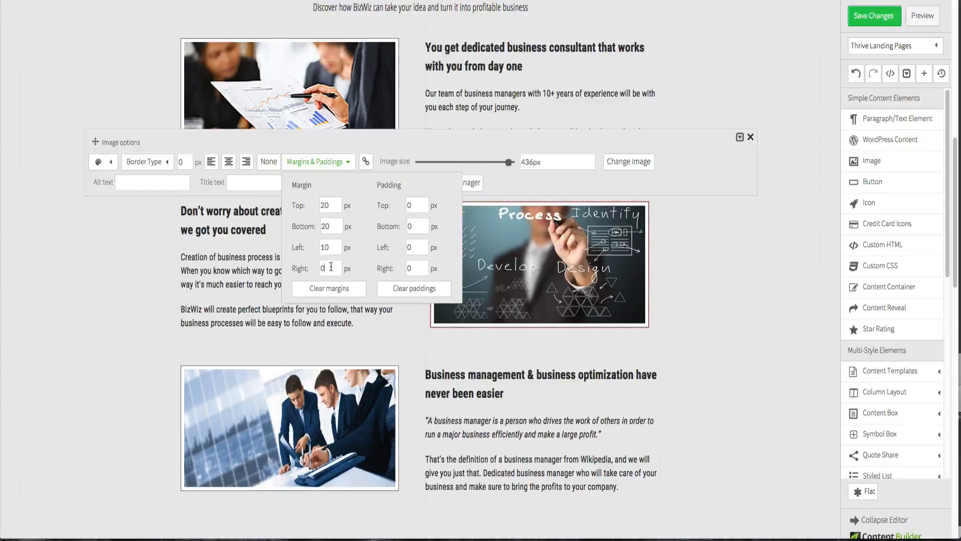
{"action": "left_click", "coordinate": [767, 272]}
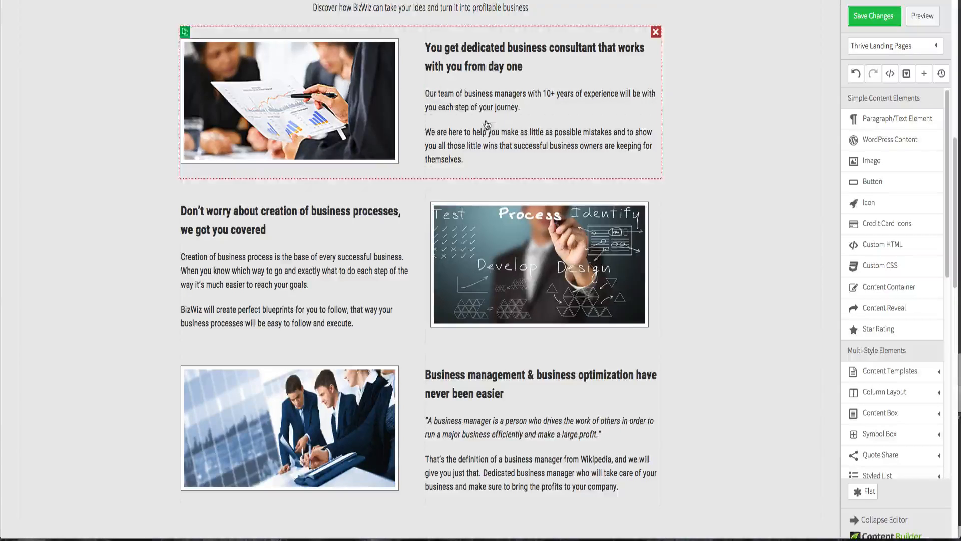
- Set the left margin of the "You get dedicated business consultant" heading to 10 px
{"action": "left_click", "coordinate": [465, 57]}
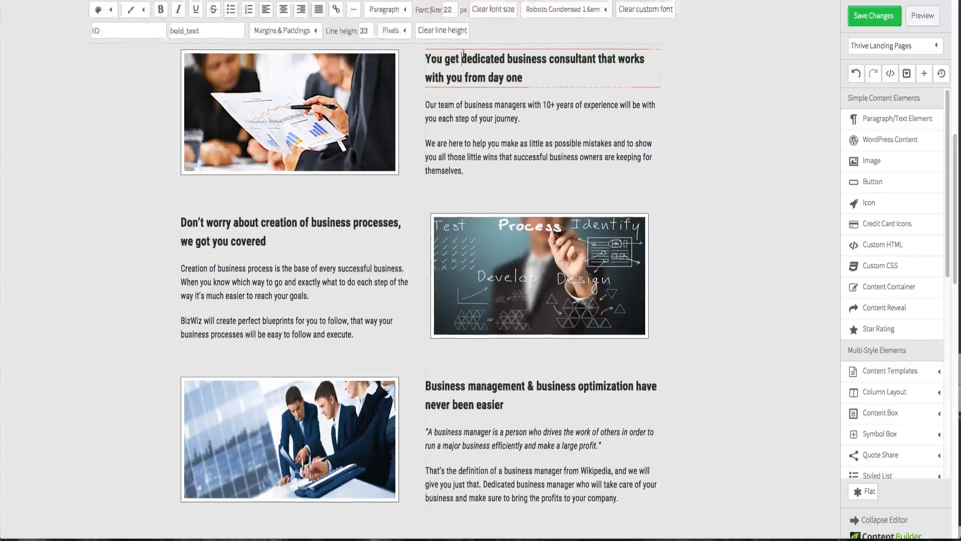
{"action": "left_click", "coordinate": [294, 73]}
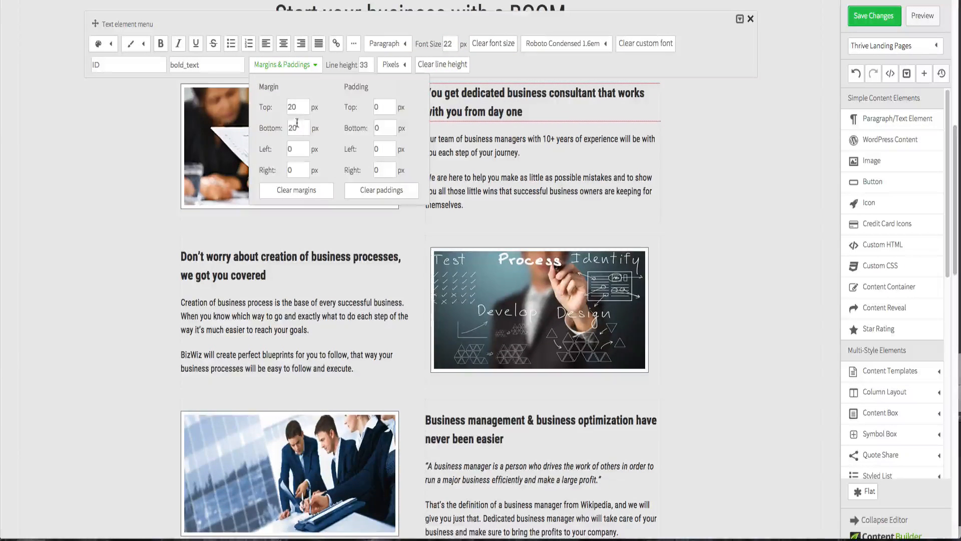
{"action": "left_click", "coordinate": [295, 143]}
{"action": "type", "text": "10"}
{"action": "left_click", "coordinate": [306, 170]}
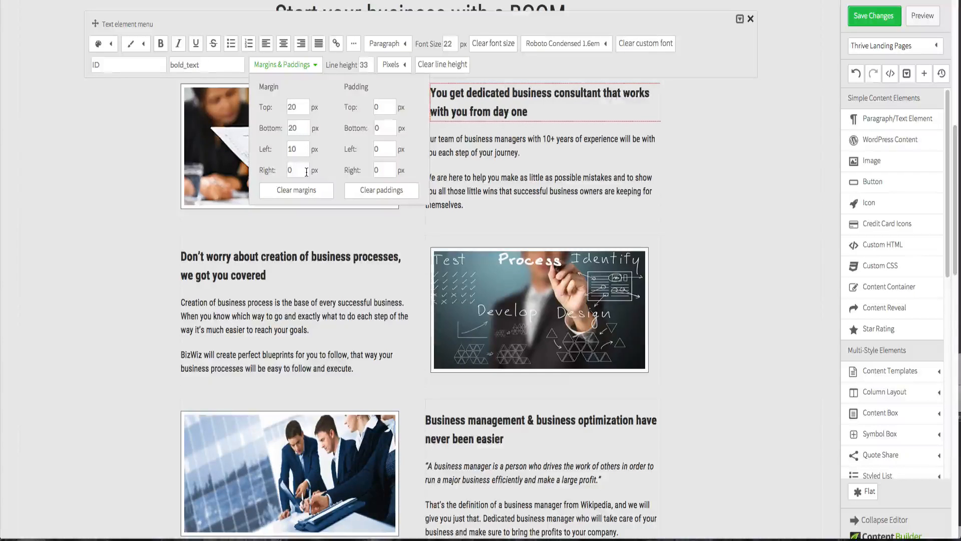
{"action": "left_click", "coordinate": [425, 103]}
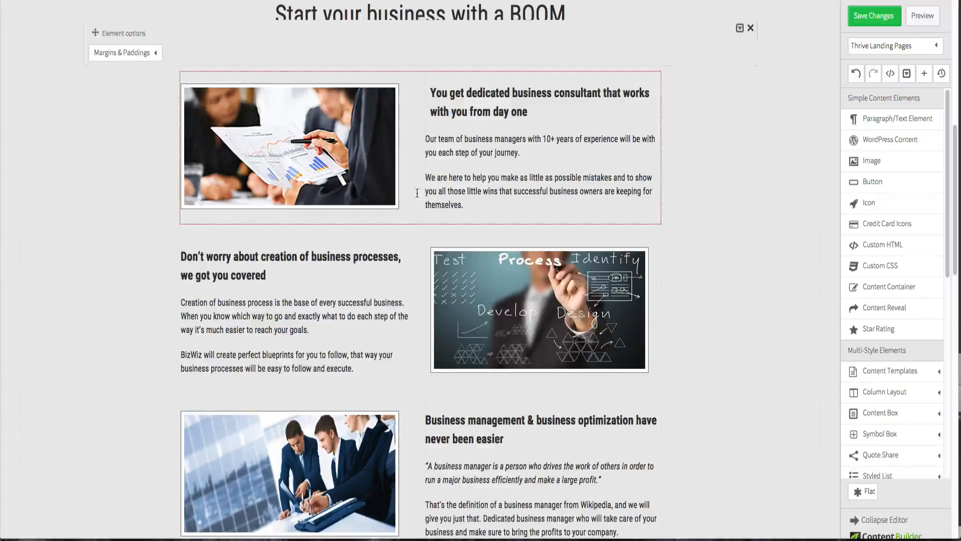
- Add a left margin to the "Our team of business managers" paragraph
{"action": "left_click", "coordinate": [466, 140]}
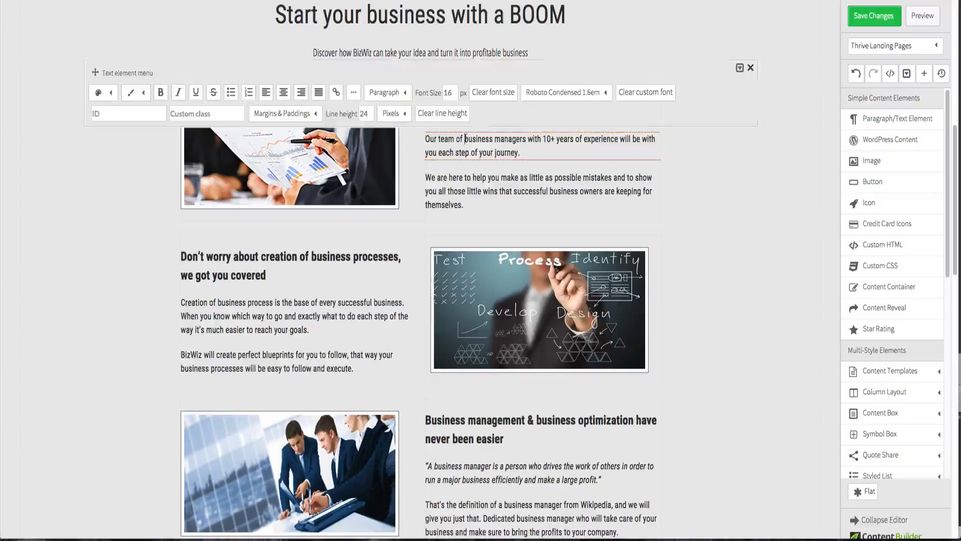
{"action": "left_click", "coordinate": [295, 113]}
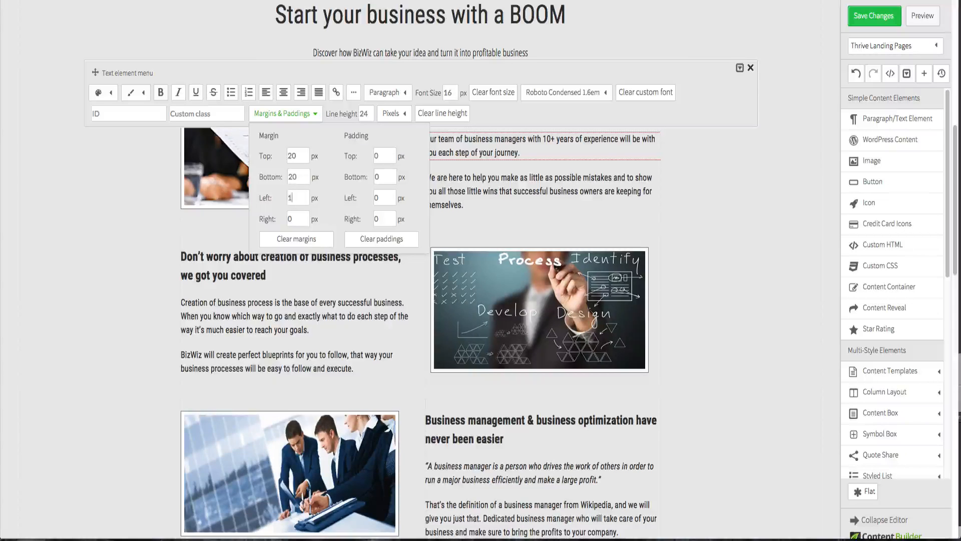
{"action": "left_click", "coordinate": [536, 220]}
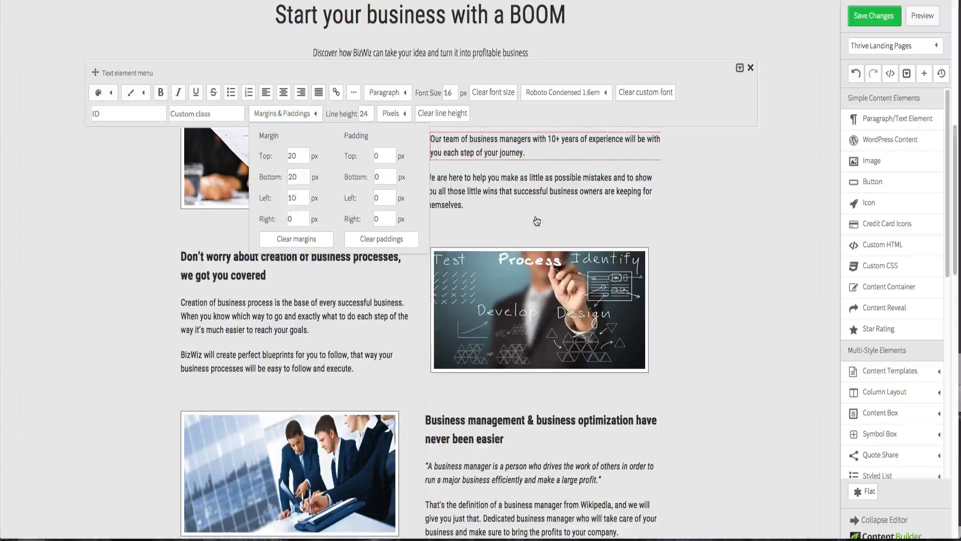
- Set the left margin of the "We are here to help you" paragraph to 10 px
{"action": "left_click", "coordinate": [482, 183]}
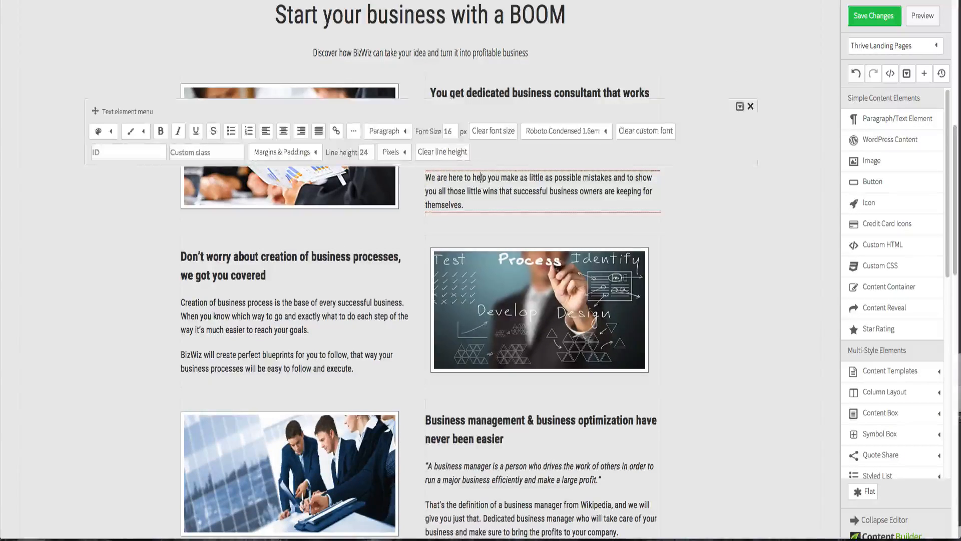
{"action": "left_click", "coordinate": [288, 152]}
{"action": "double_click", "coordinate": [295, 238]}
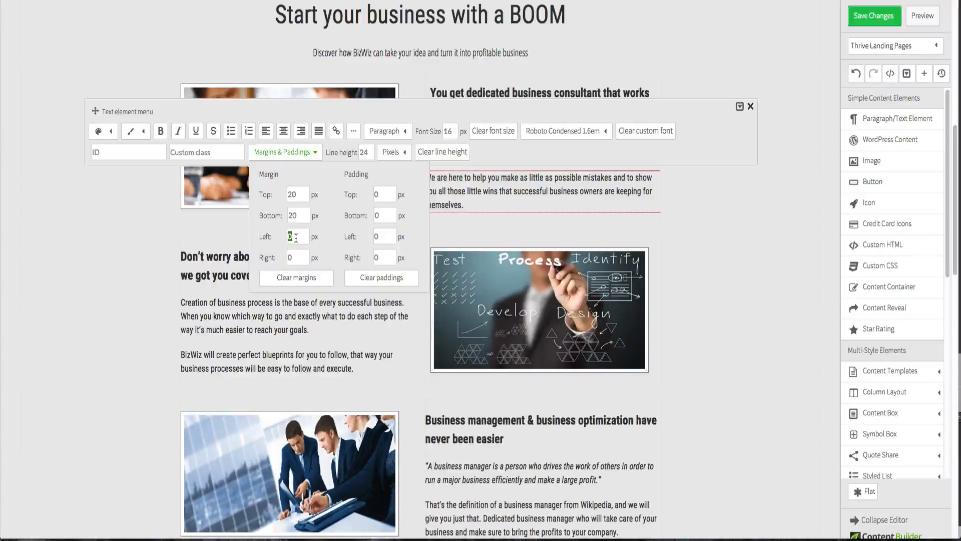
{"action": "type", "text": "10"}
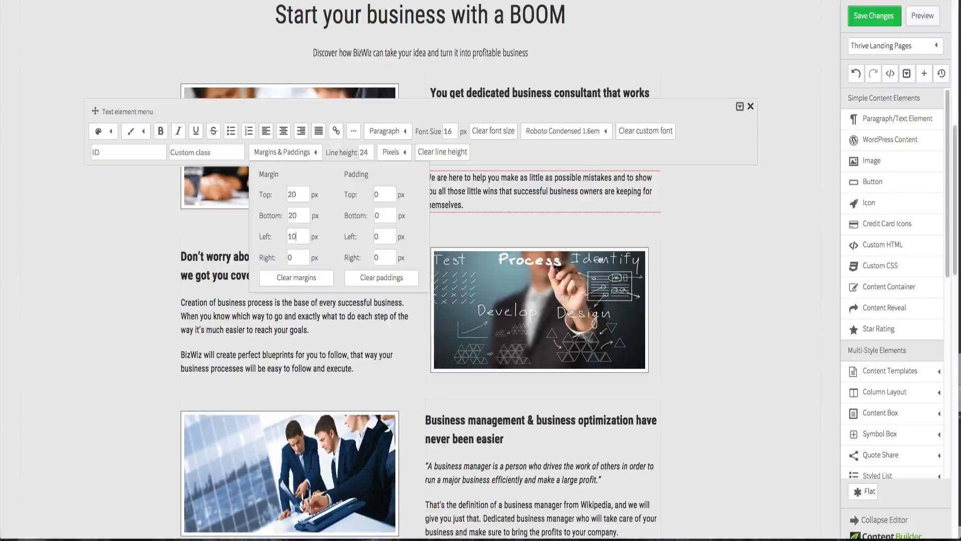
{"action": "left_click", "coordinate": [704, 277]}
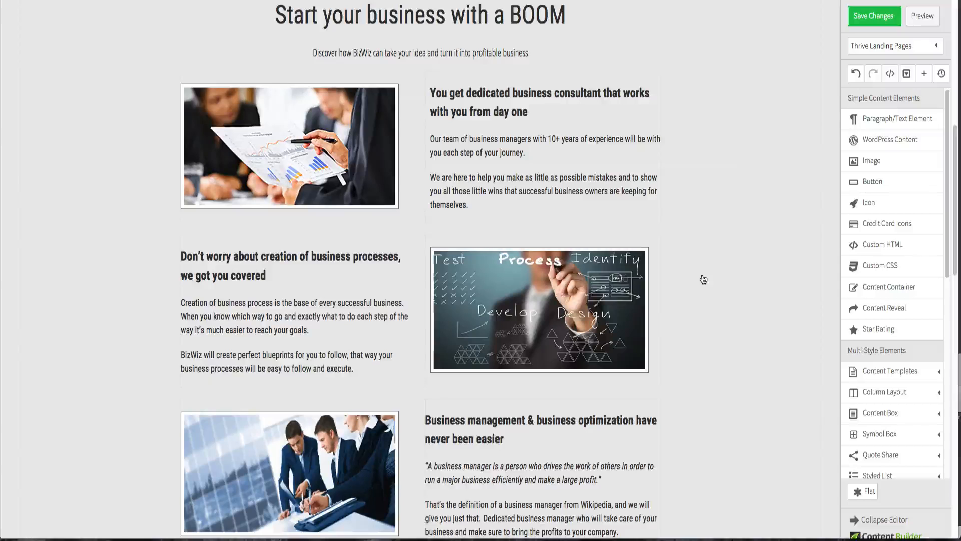
- Set the left margin of the business management heading to 10 px
{"action": "scroll", "coordinate": [696, 277], "scroll_direction": "down", "scroll_amount": 2}
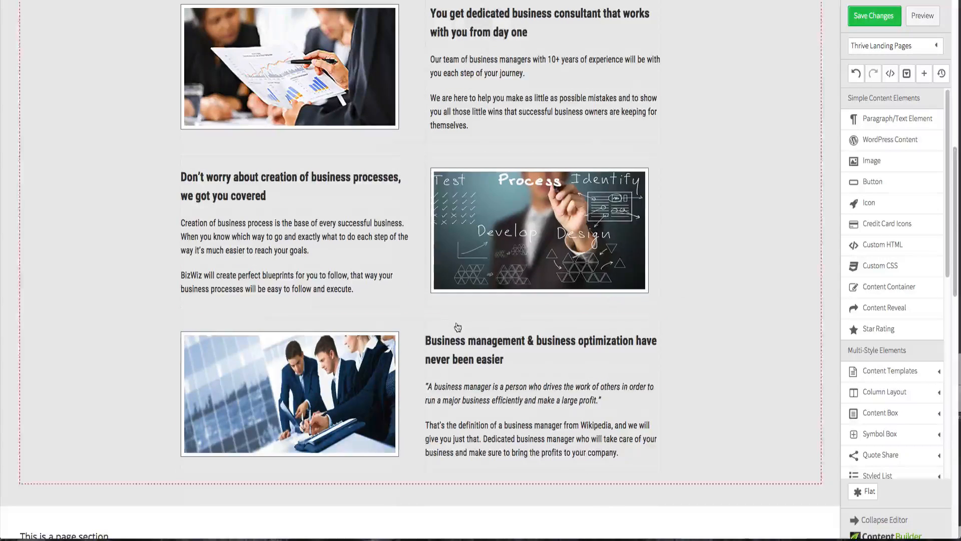
{"action": "left_click", "coordinate": [458, 351]}
{"action": "left_click", "coordinate": [278, 312]}
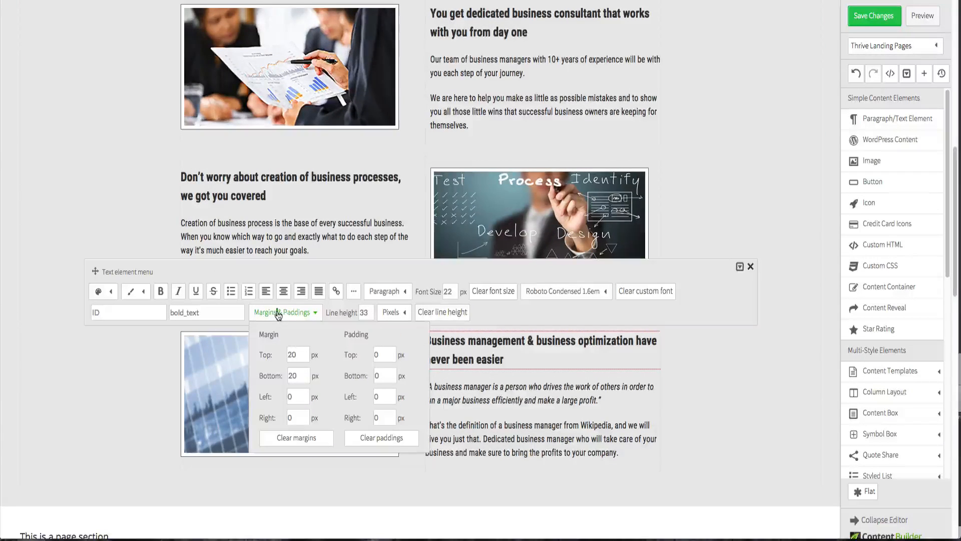
{"action": "type", "text": "10"}
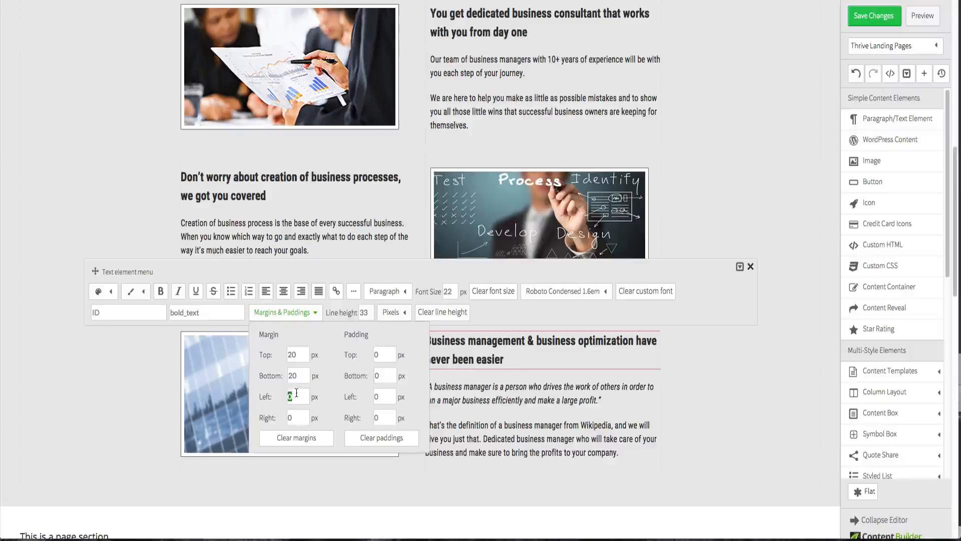
{"action": "left_click", "coordinate": [521, 410]}
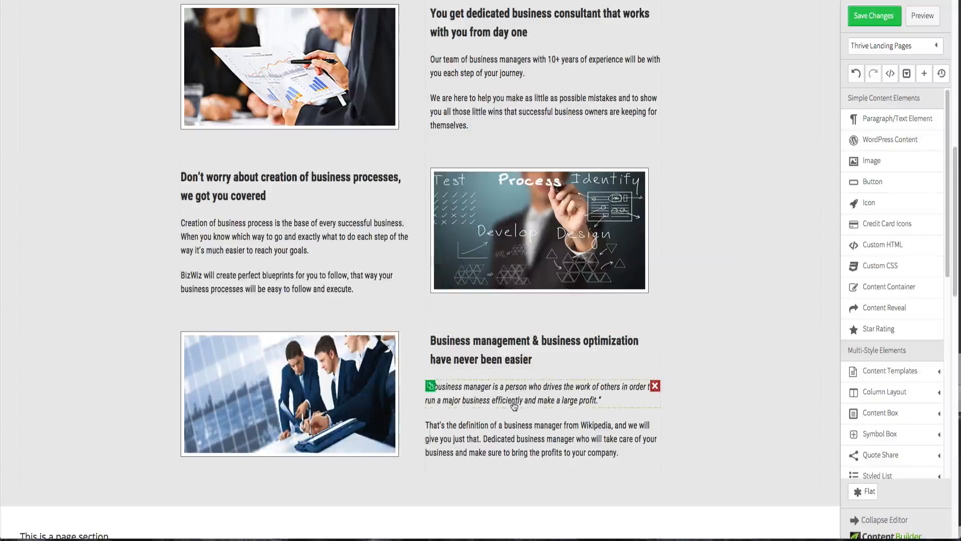
- Add a left margin to the italic Wikipedia quote paragraph under the business management heading
{"action": "left_click", "coordinate": [512, 400]}
{"action": "left_click", "coordinate": [283, 361]}
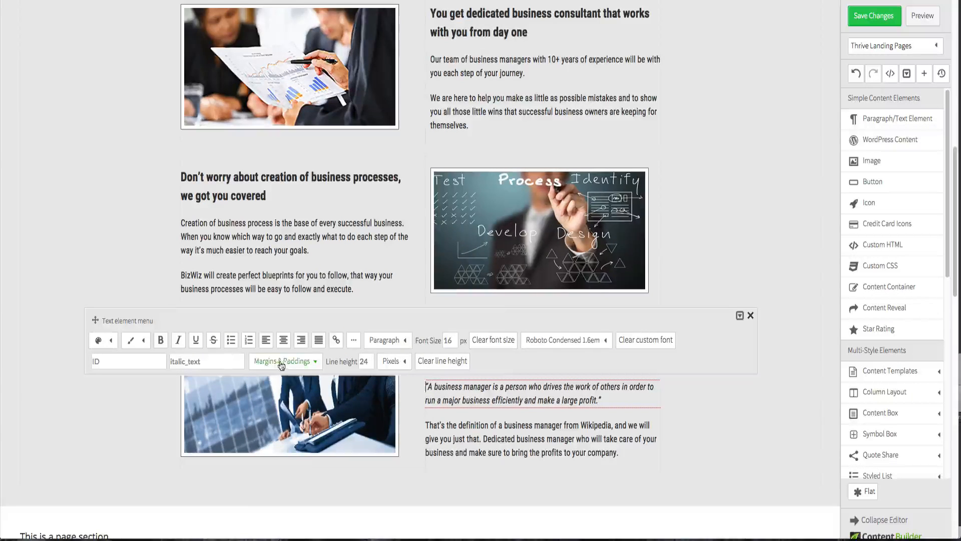
{"action": "double_click", "coordinate": [296, 444]}
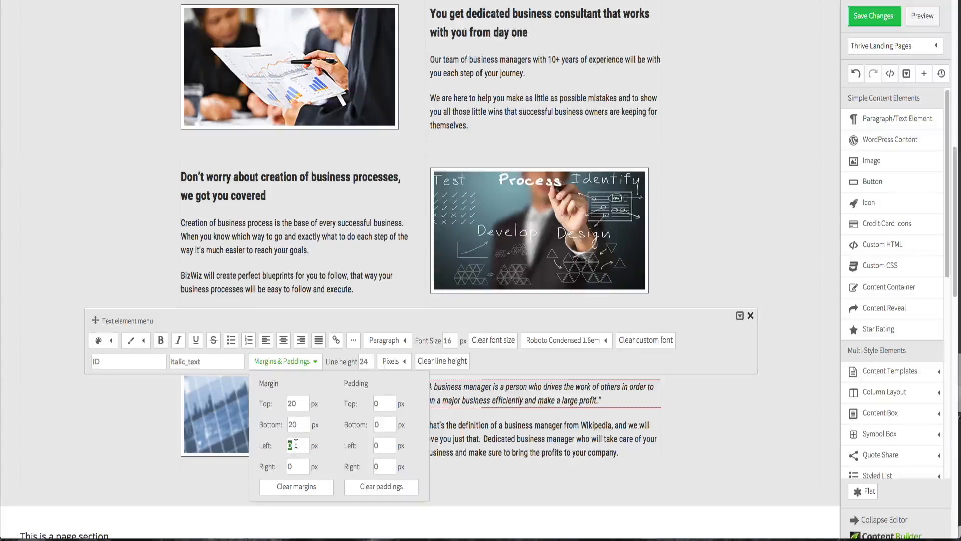
{"action": "type", "text": "1"}
{"action": "left_click", "coordinate": [444, 452]}
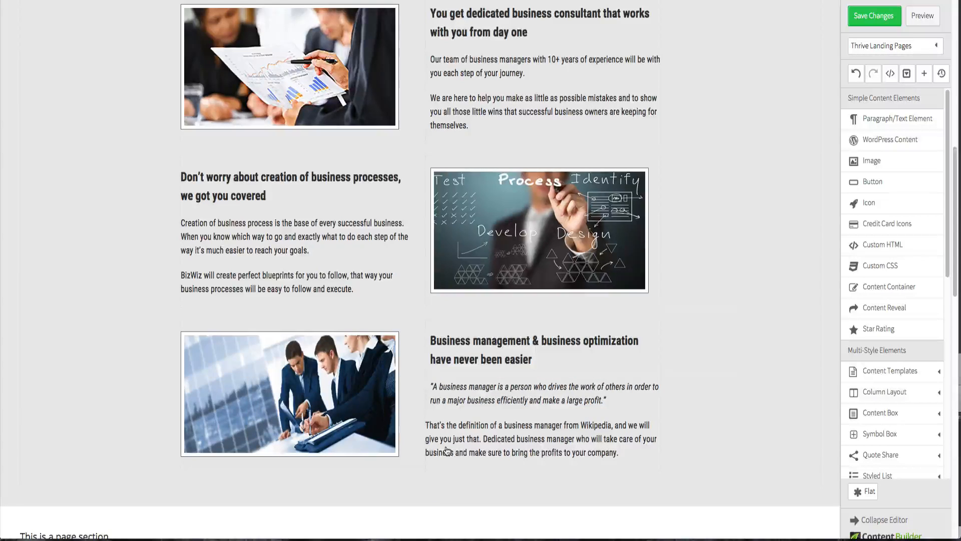
- Add a left margin to the "That's the definition of a business manager" paragraph
{"action": "left_click", "coordinate": [447, 451]}
{"action": "left_click", "coordinate": [283, 400]}
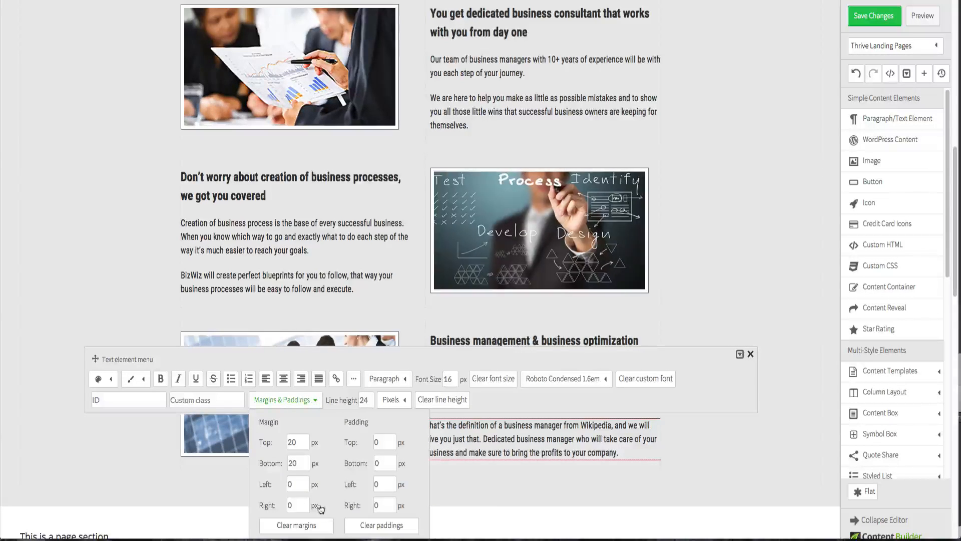
{"action": "type", "text": "1"}
{"action": "left_click", "coordinate": [768, 445]}
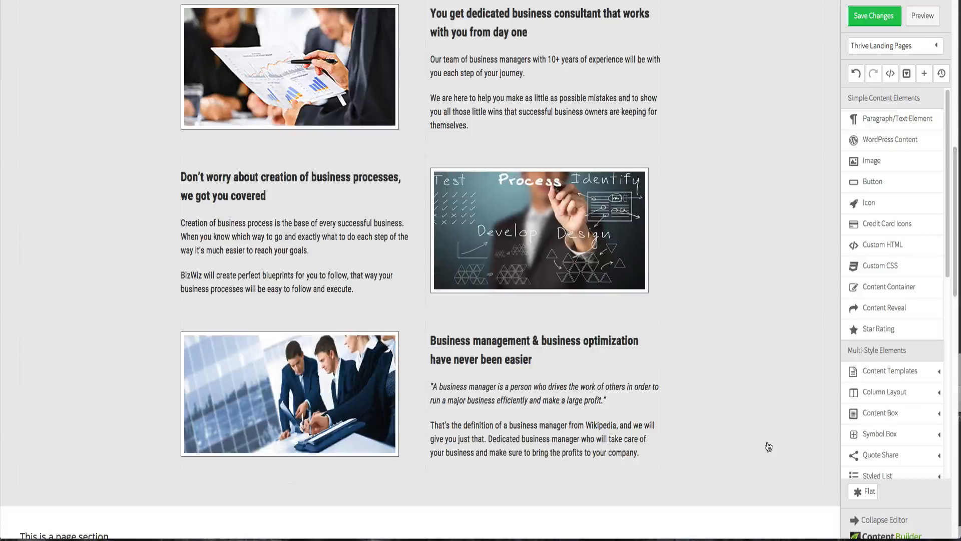
- Set the right margin of the "Creation of business process" paragraph to 0 px
{"action": "scroll", "coordinate": [768, 446], "scroll_direction": "up", "scroll_amount": 6}
{"action": "scroll", "coordinate": [768, 446], "scroll_direction": "down", "scroll_amount": 5}
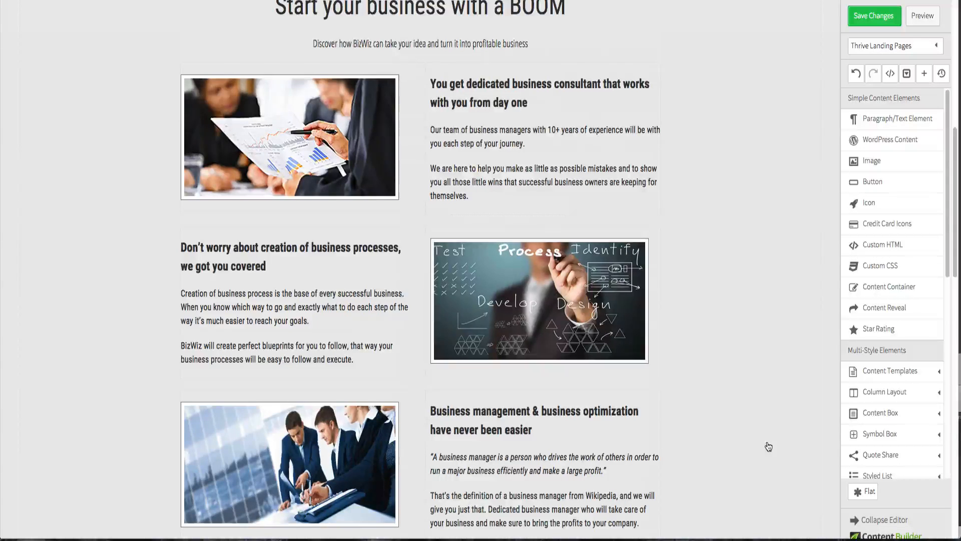
{"action": "left_click", "coordinate": [388, 297]}
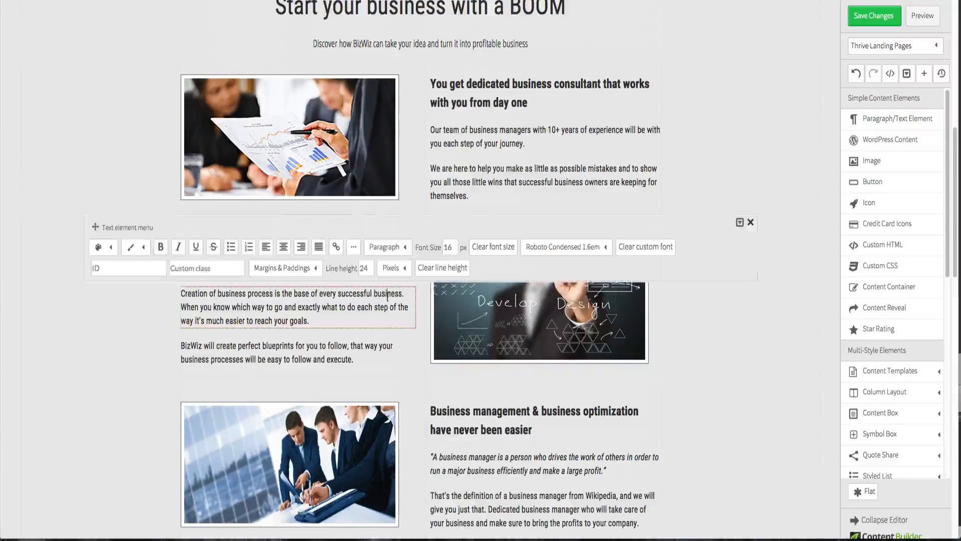
{"action": "left_click", "coordinate": [281, 269]}
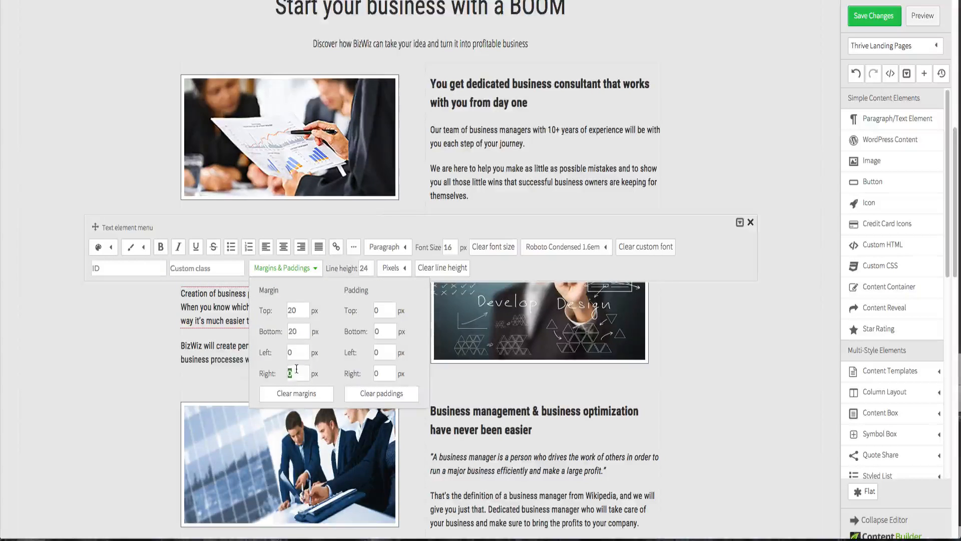
{"action": "type", "text": "0"}
{"action": "left_click", "coordinate": [134, 380]}
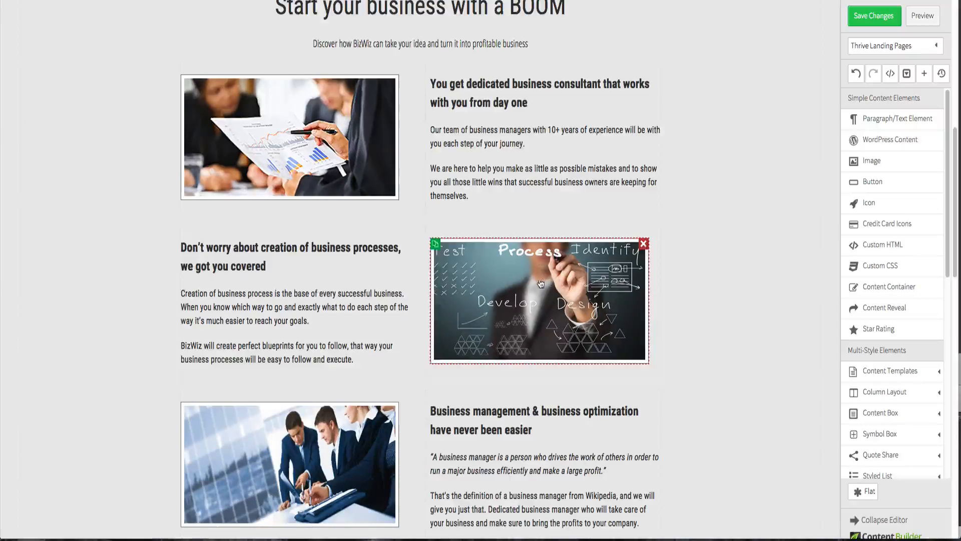
- Try right-aligning the process image beside the business processes heading, then undo it
{"action": "left_click", "coordinate": [510, 288]}
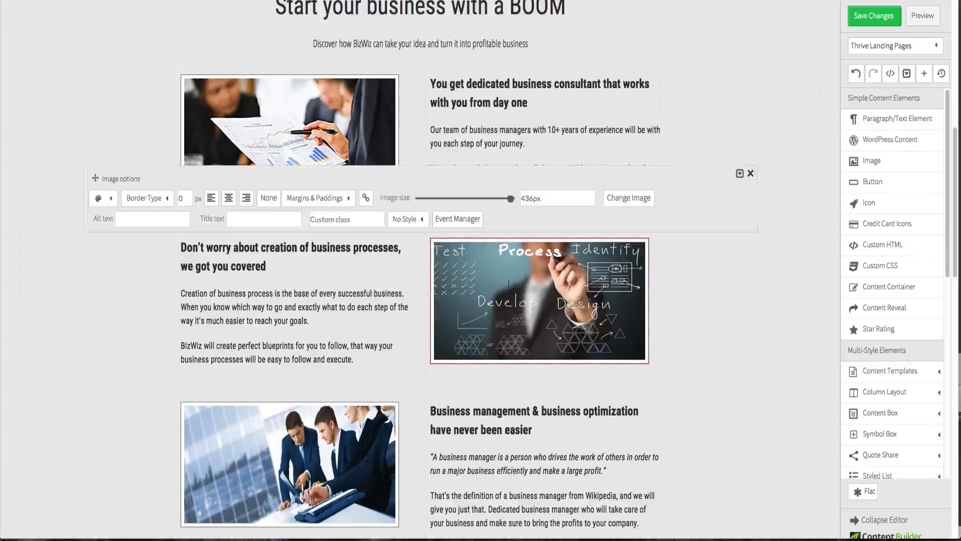
{"action": "left_click", "coordinate": [246, 199]}
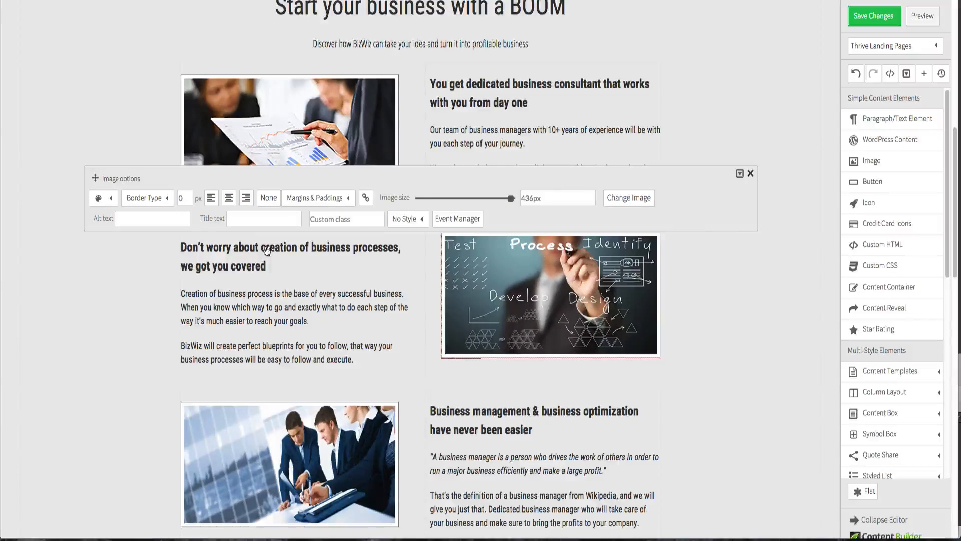
{"action": "left_click", "coordinate": [795, 266]}
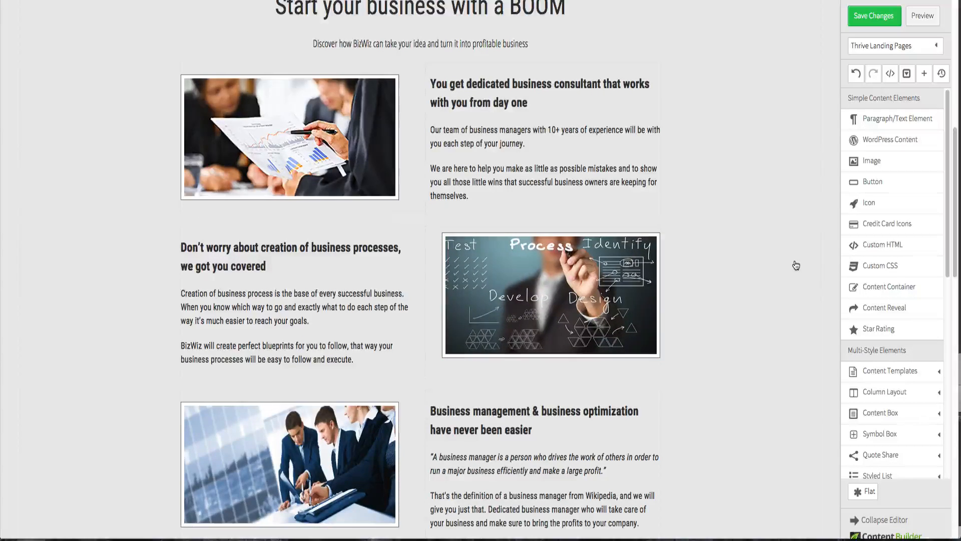
{"action": "left_click", "coordinate": [857, 78]}
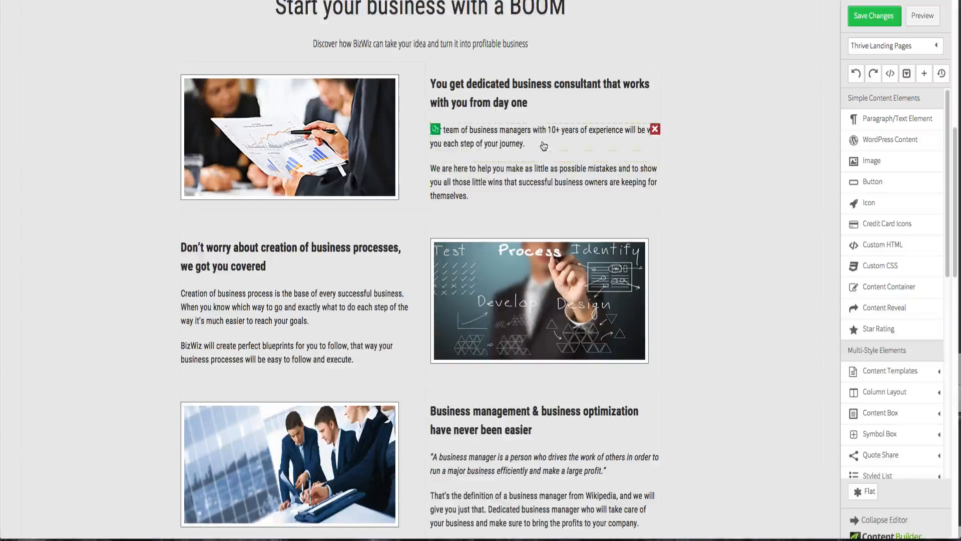
- Set the left margin of the "You get dedicated business consultant" heading to 20 px
{"action": "left_click", "coordinate": [449, 100]}
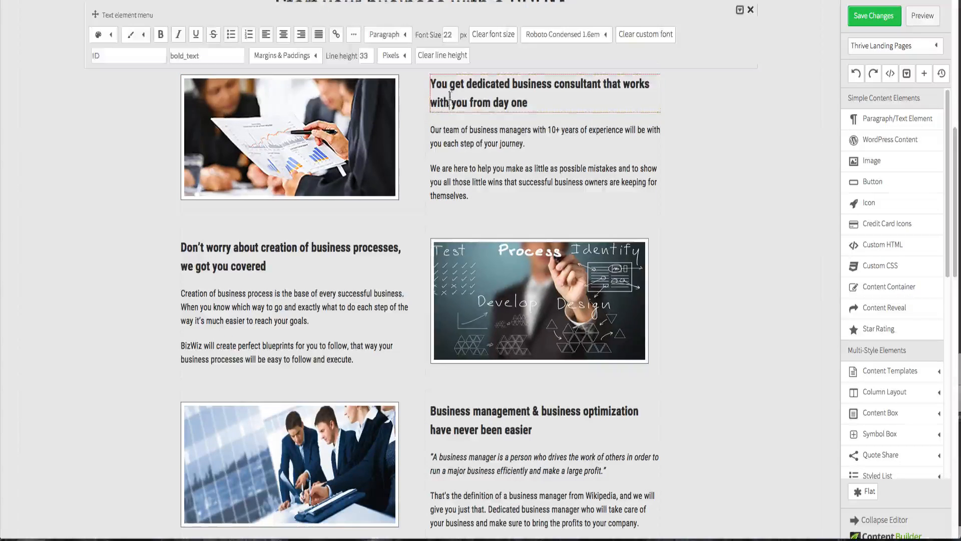
{"action": "left_click", "coordinate": [284, 56]}
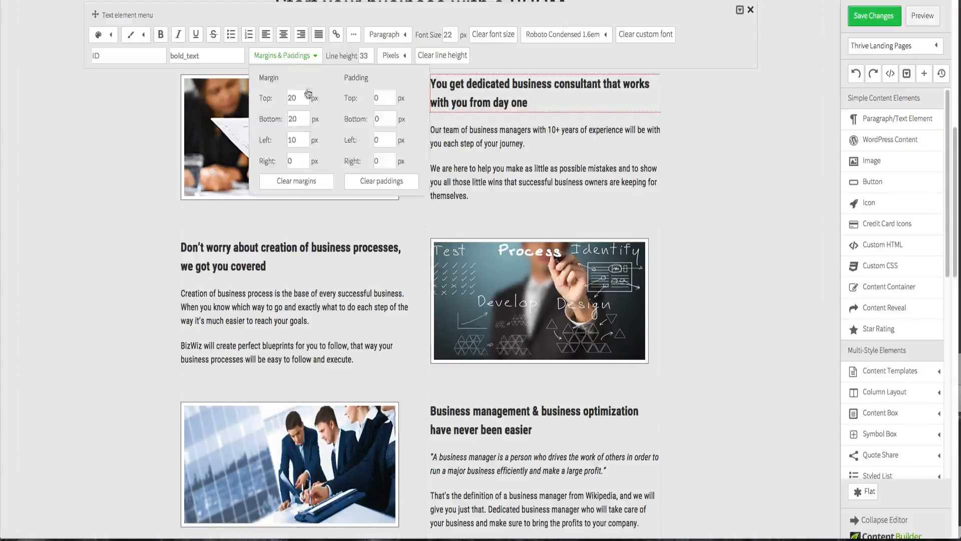
{"action": "double_click", "coordinate": [291, 140]}
{"action": "type", "text": "20"}
{"action": "left_click", "coordinate": [302, 118]}
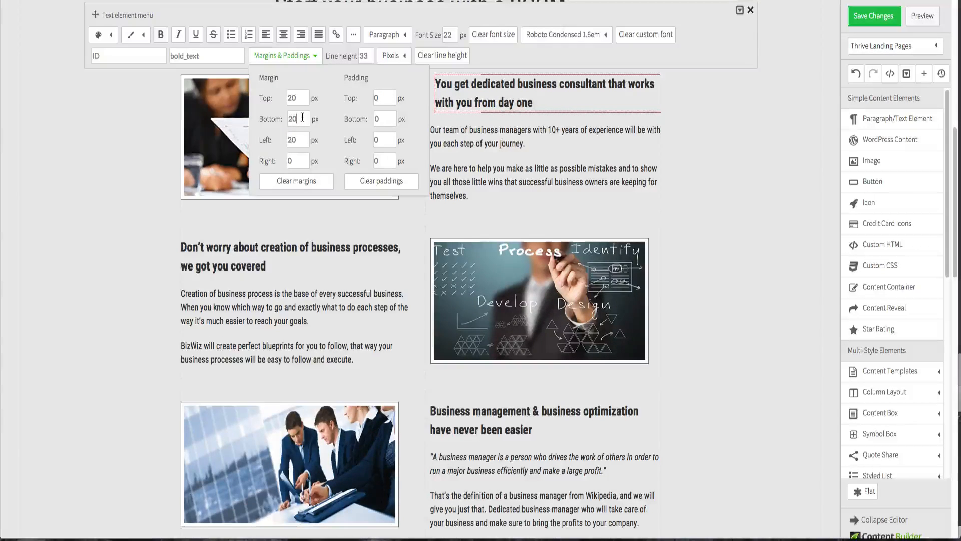
{"action": "left_click", "coordinate": [134, 137]}
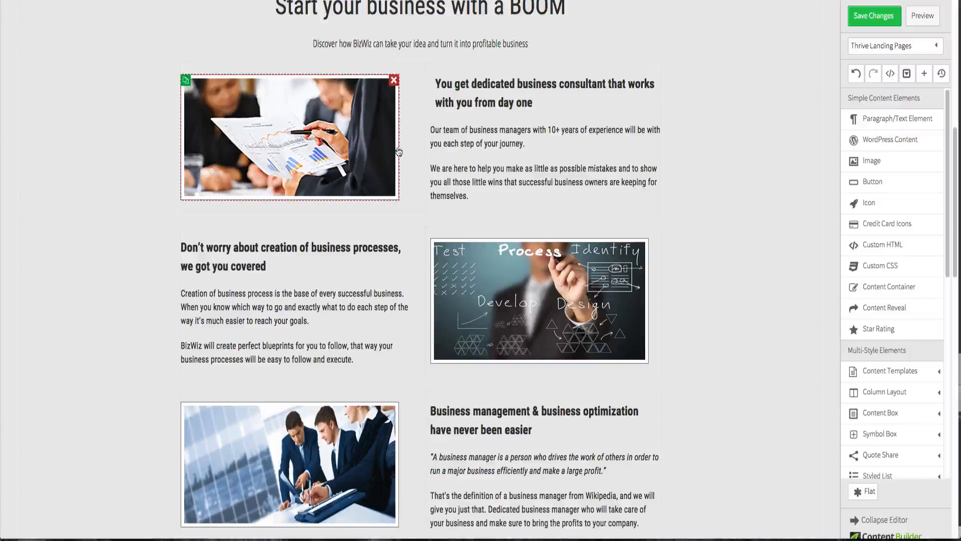
- Set the left margin of the "You get dedicated business consultant" heading to 30 px
{"action": "left_click", "coordinate": [449, 95]}
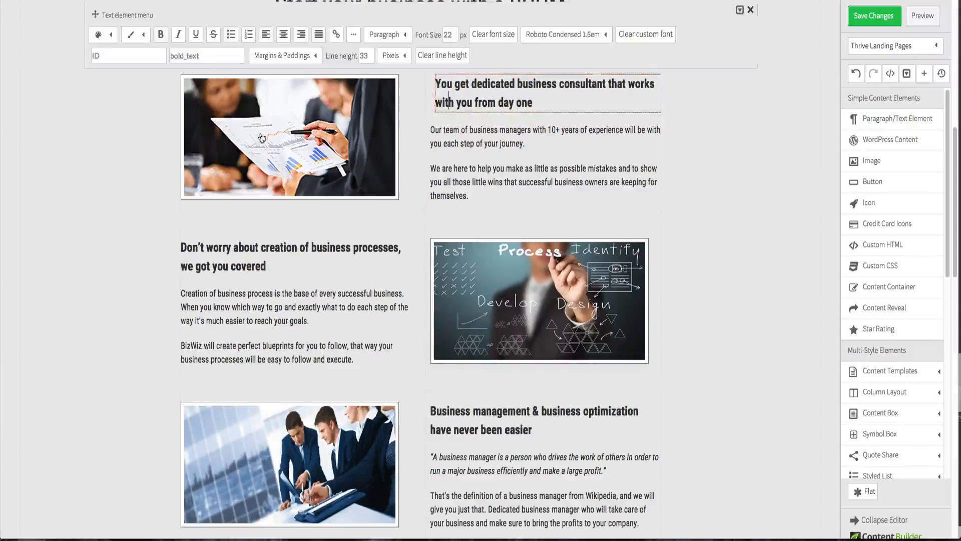
{"action": "left_click", "coordinate": [295, 56]}
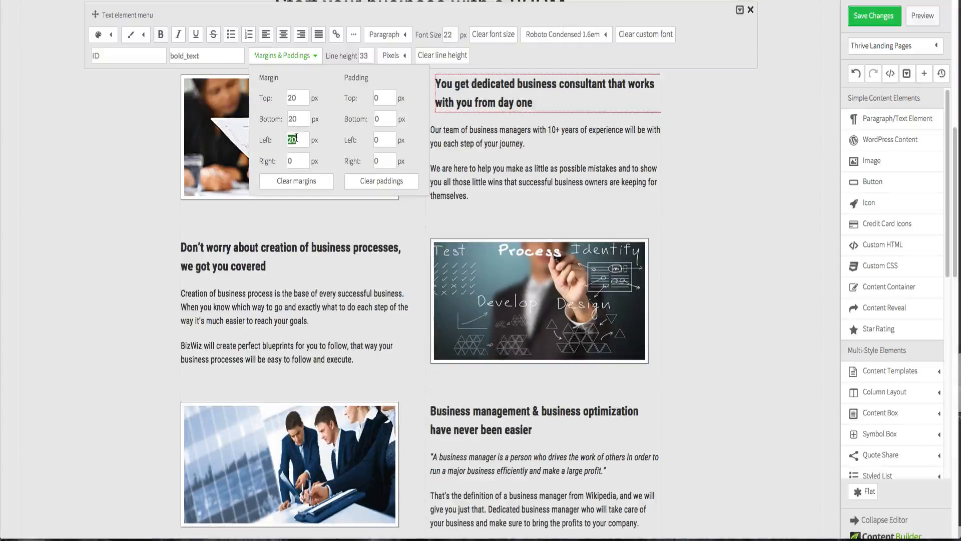
{"action": "type", "text": "30"}
{"action": "left_click", "coordinate": [305, 116]}
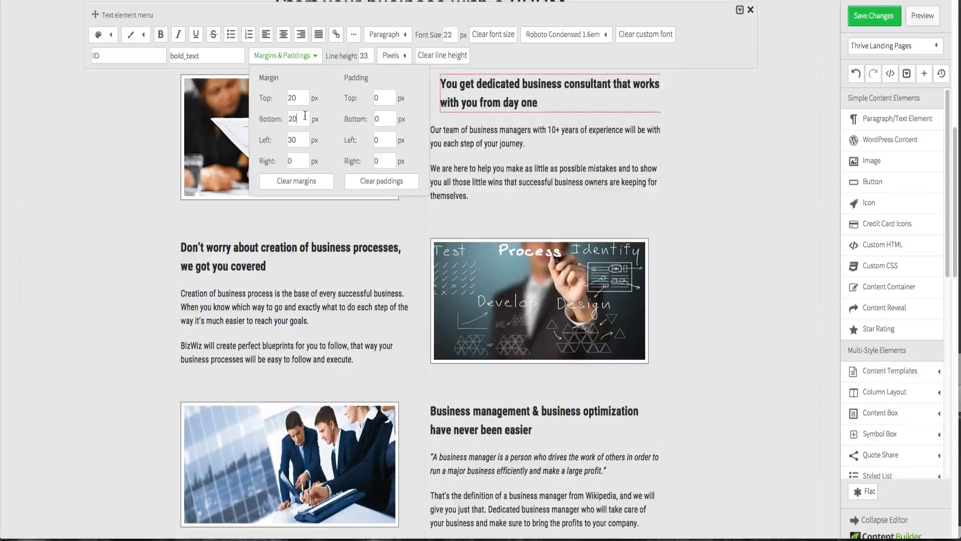
{"action": "left_click", "coordinate": [682, 186]}
- Set the left margin of the "Our team of business managers" paragraph to 30 px
{"action": "scroll", "coordinate": [688, 208], "scroll_direction": "up", "scroll_amount": 6}
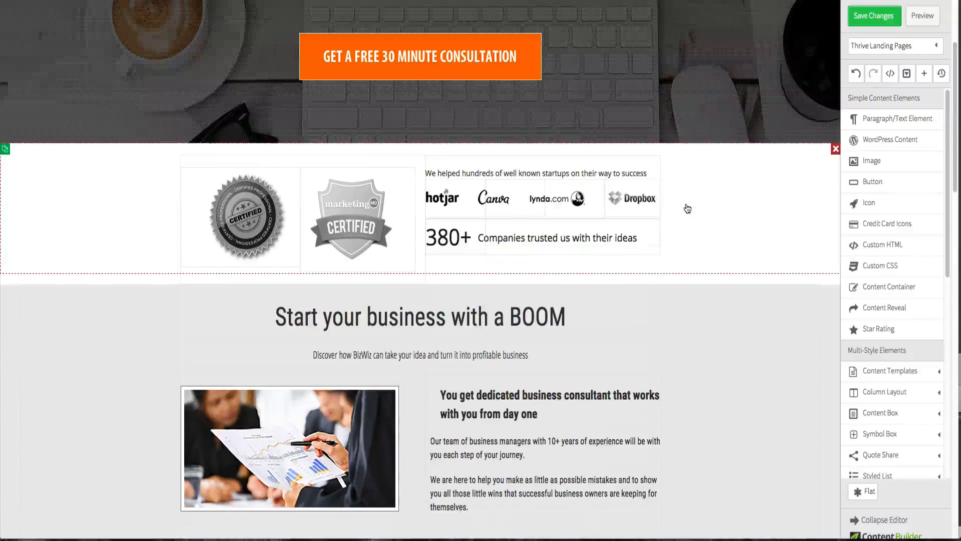
{"action": "scroll", "coordinate": [687, 207], "scroll_direction": "down", "scroll_amount": 5}
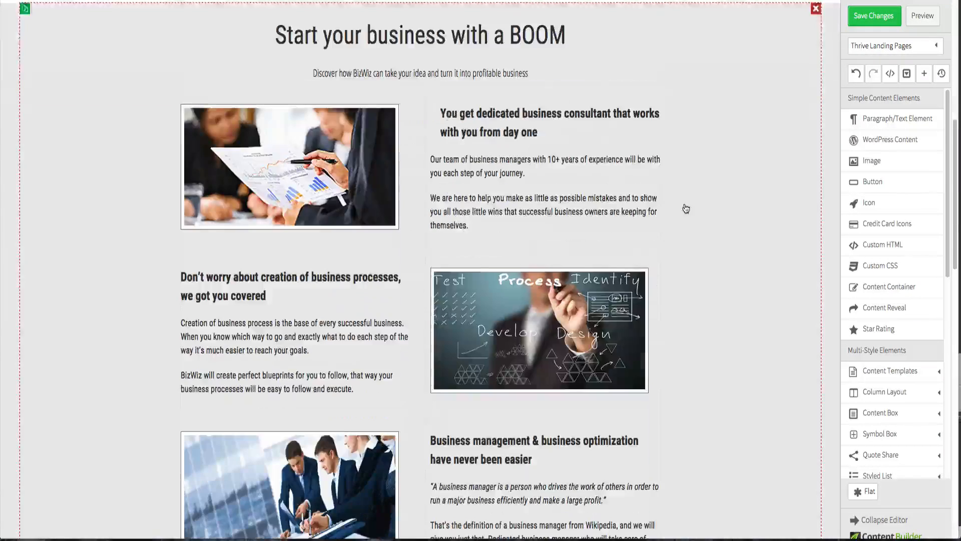
{"action": "left_click", "coordinate": [484, 179]}
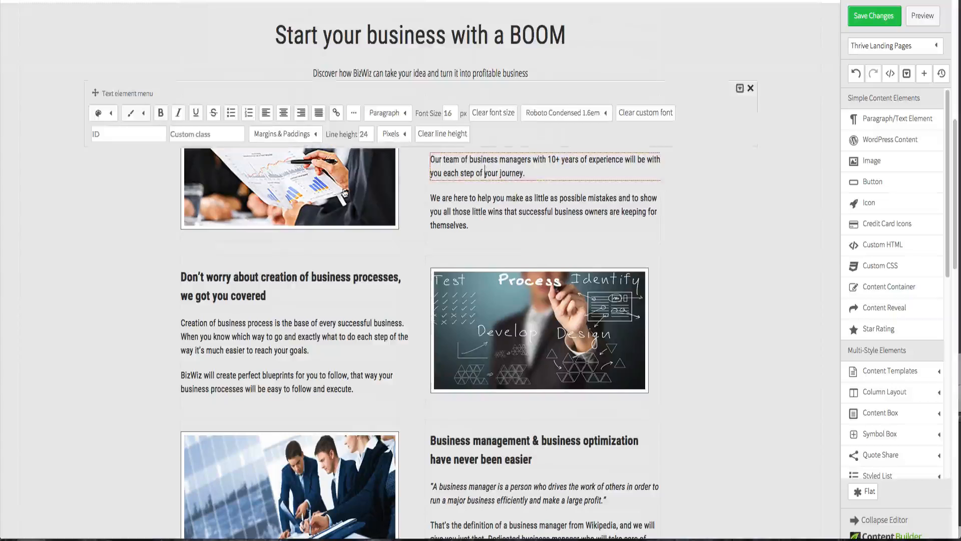
{"action": "left_click", "coordinate": [295, 134]}
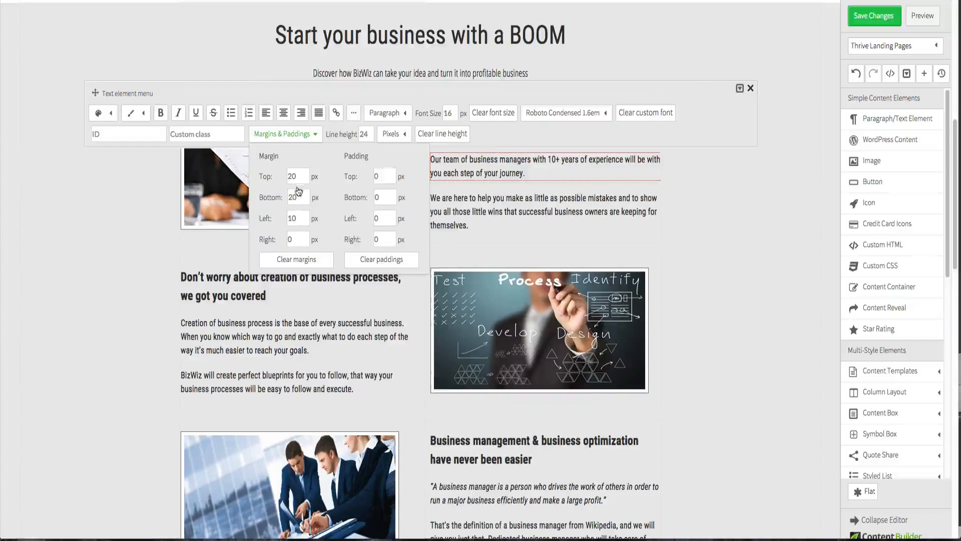
{"action": "double_click", "coordinate": [298, 216]}
{"action": "type", "text": "20"}
{"action": "left_click", "coordinate": [495, 237]}
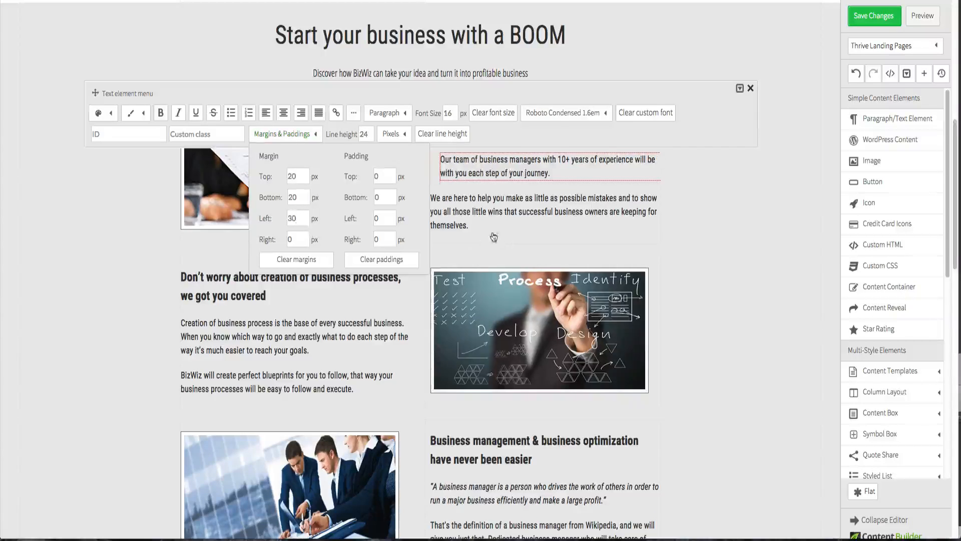
- Set the left margin of the "We are here to help you" paragraph to 30 px
{"action": "left_click", "coordinate": [470, 212]}
{"action": "left_click", "coordinate": [285, 173]}
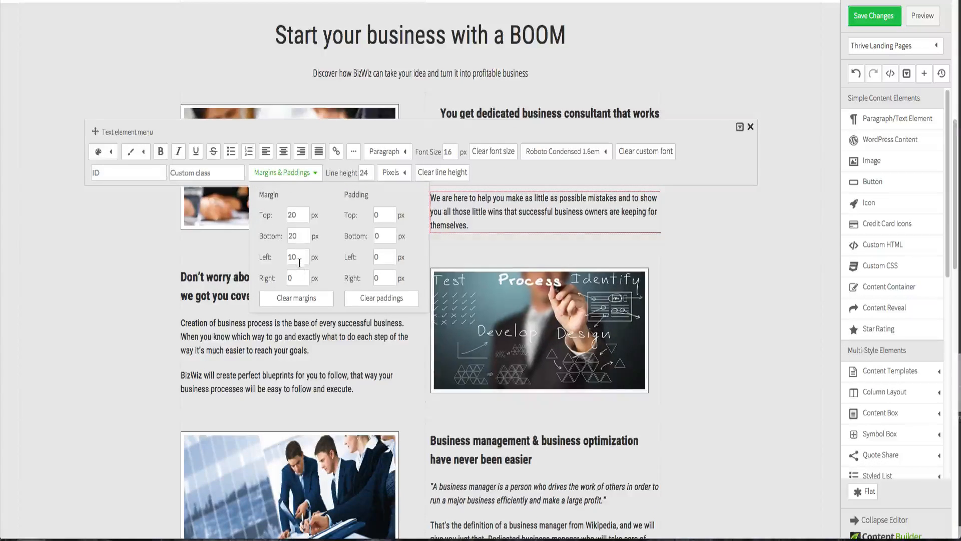
{"action": "type", "text": "30"}
- Set the left margin of the process image to 30 px
{"action": "left_click", "coordinate": [544, 320]}
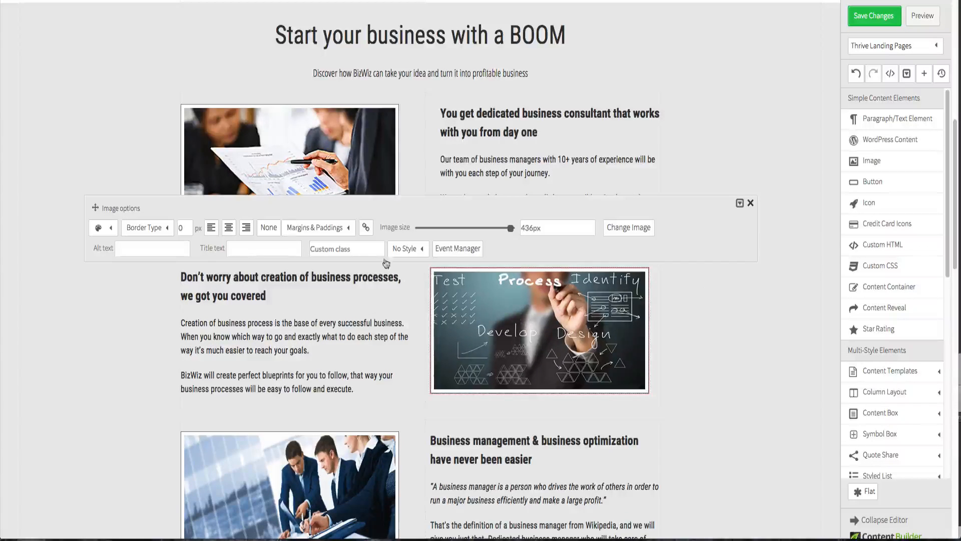
{"action": "left_click", "coordinate": [315, 227]}
{"action": "double_click", "coordinate": [325, 313]}
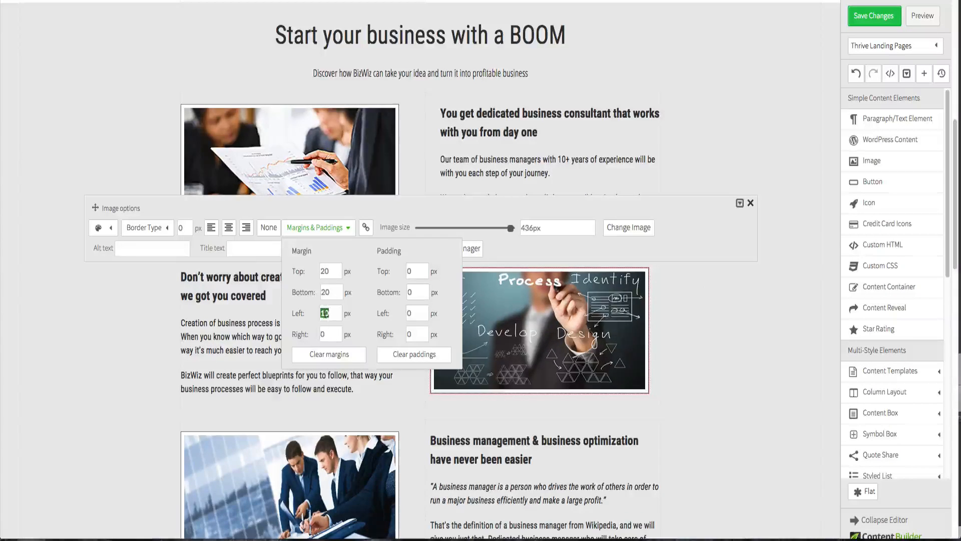
{"action": "type", "text": "30"}
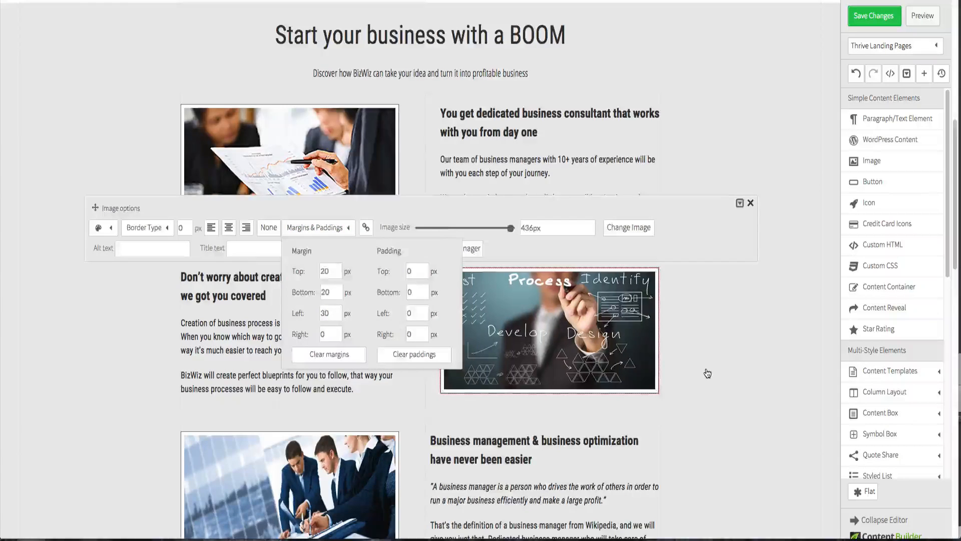
{"action": "left_click", "coordinate": [708, 373]}
- Set the left margin of the "Business management & business optimization" heading to 30 px
{"action": "scroll", "coordinate": [708, 373], "scroll_direction": "down", "scroll_amount": 2}
{"action": "left_click", "coordinate": [535, 333]}
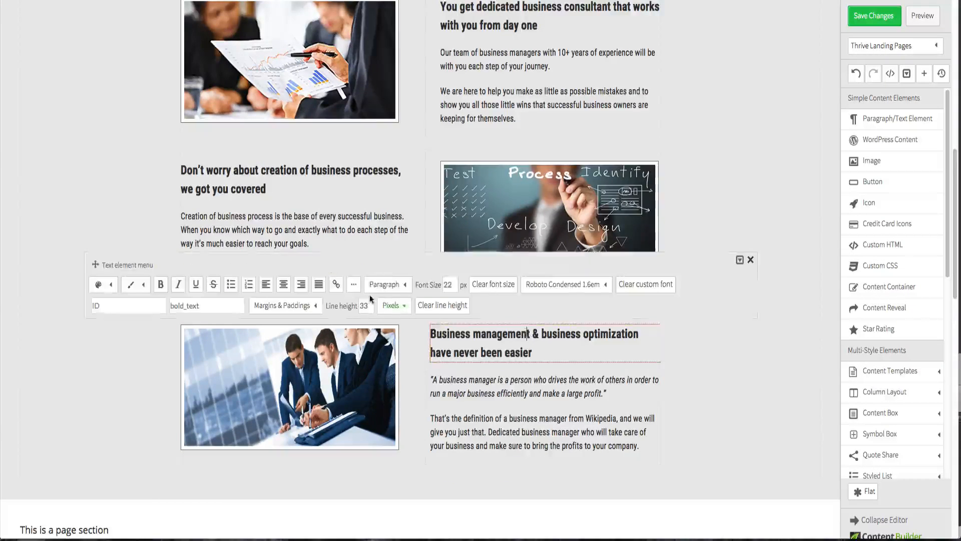
{"action": "left_click", "coordinate": [309, 308]}
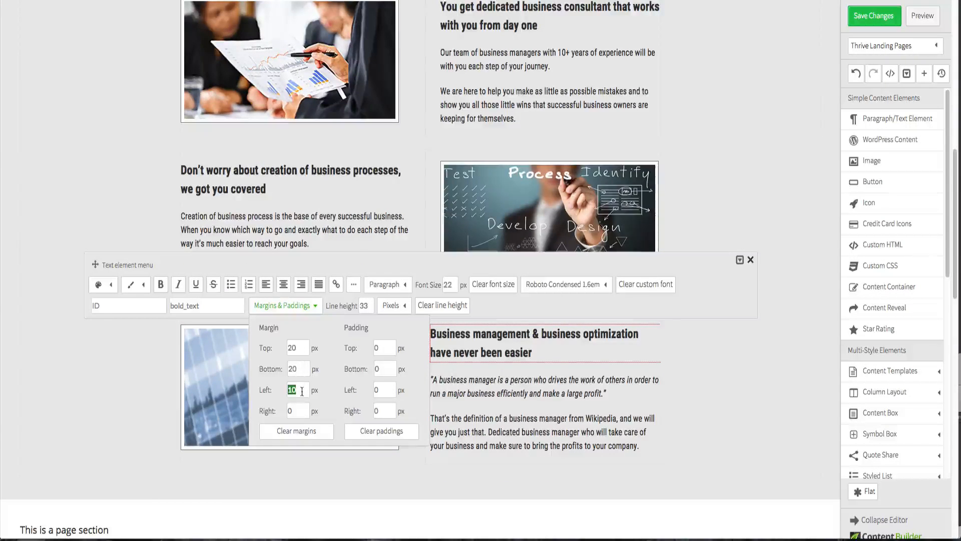
{"action": "type", "text": "3"}
{"action": "left_click", "coordinate": [738, 393]}
- Set the left margin of the italic business manager quote paragraph to 30 px
{"action": "left_click", "coordinate": [521, 399]}
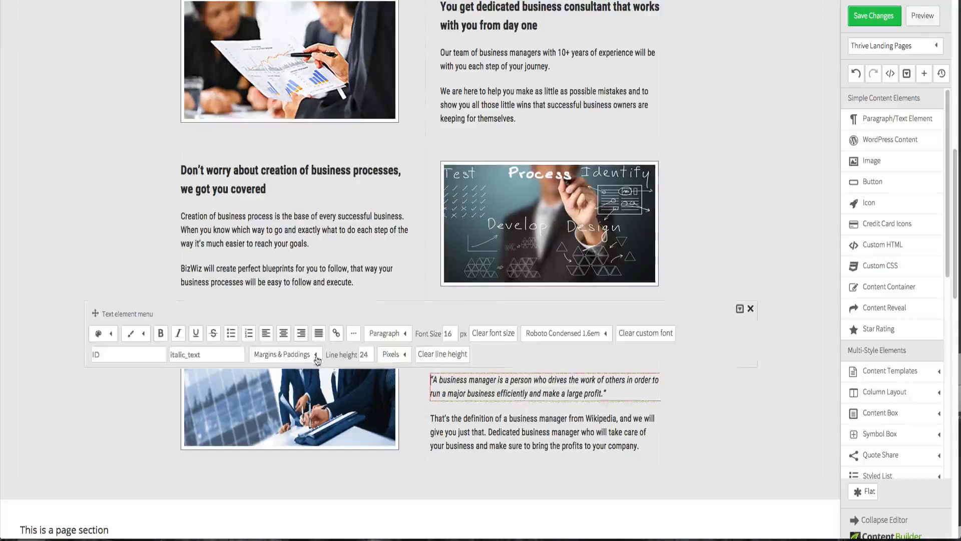
{"action": "left_click", "coordinate": [283, 353]}
{"action": "double_click", "coordinate": [299, 434]}
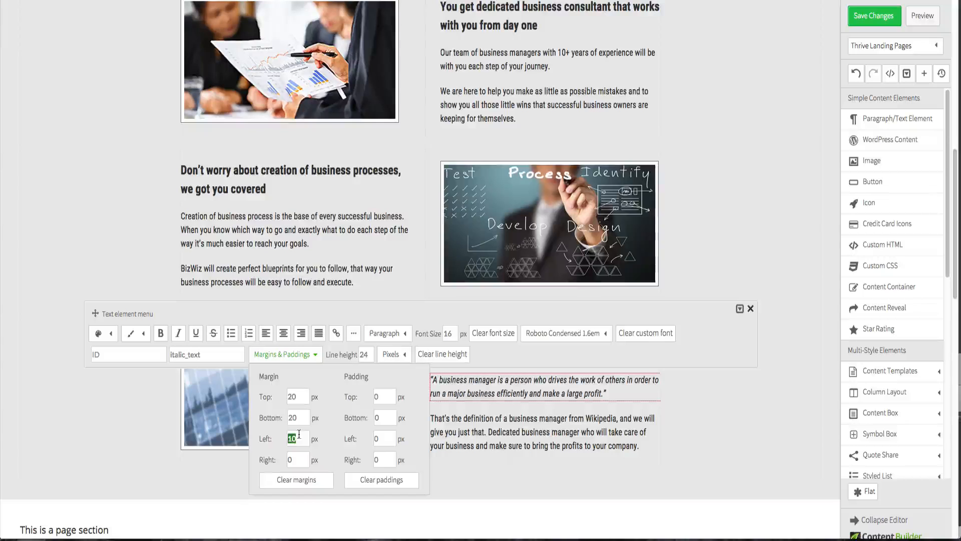
{"action": "type", "text": "3"}
{"action": "left_click", "coordinate": [717, 422]}
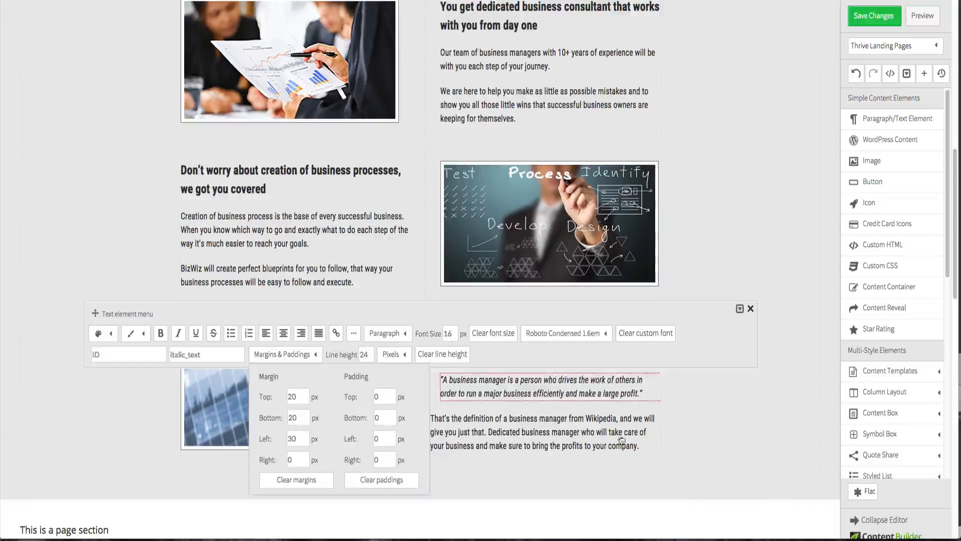
- Set the left margin of the "That's the definition of a business manager" paragraph to 30 px
{"action": "left_click", "coordinate": [561, 444]}
{"action": "left_click", "coordinate": [281, 393]}
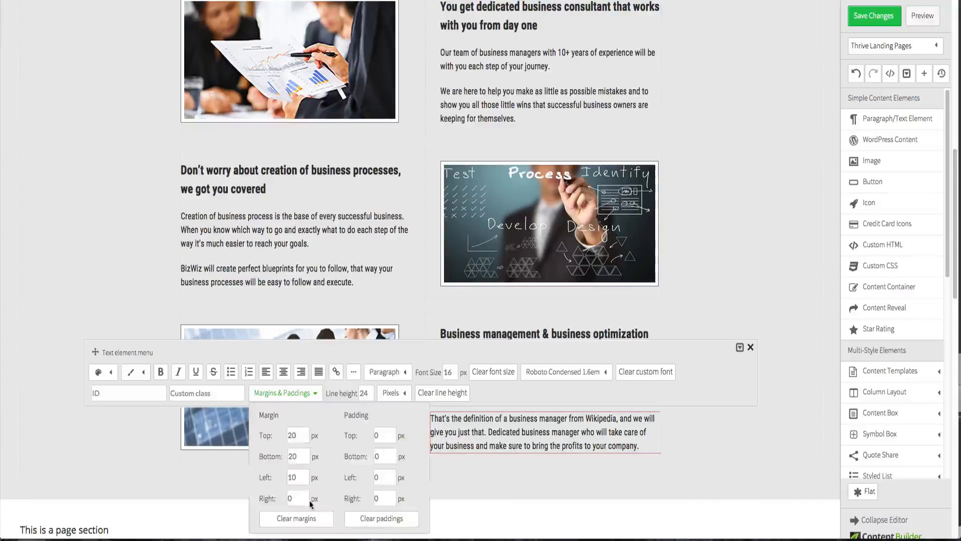
{"action": "type", "text": "30"}
{"action": "left_click", "coordinate": [702, 449]}
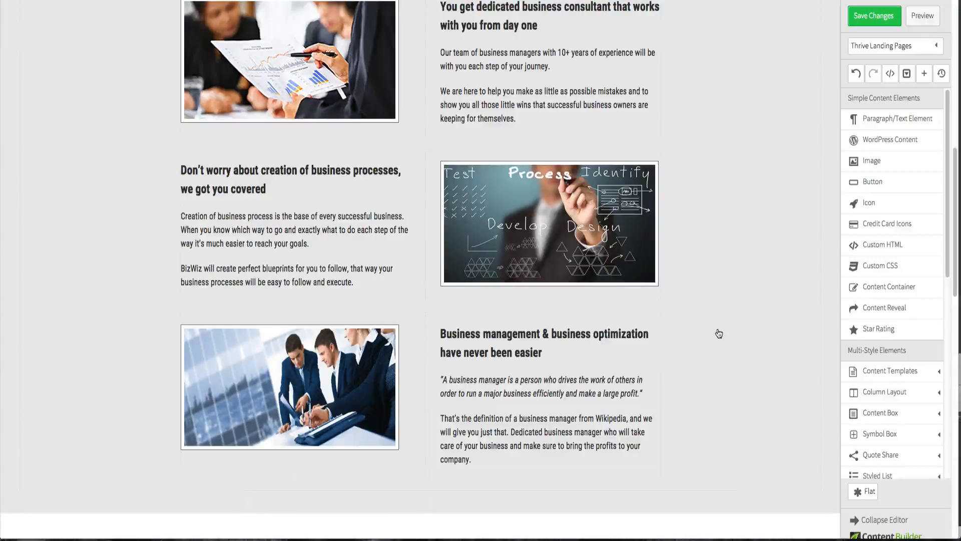
- Save the changes and preview the page
{"action": "left_click", "coordinate": [873, 20]}
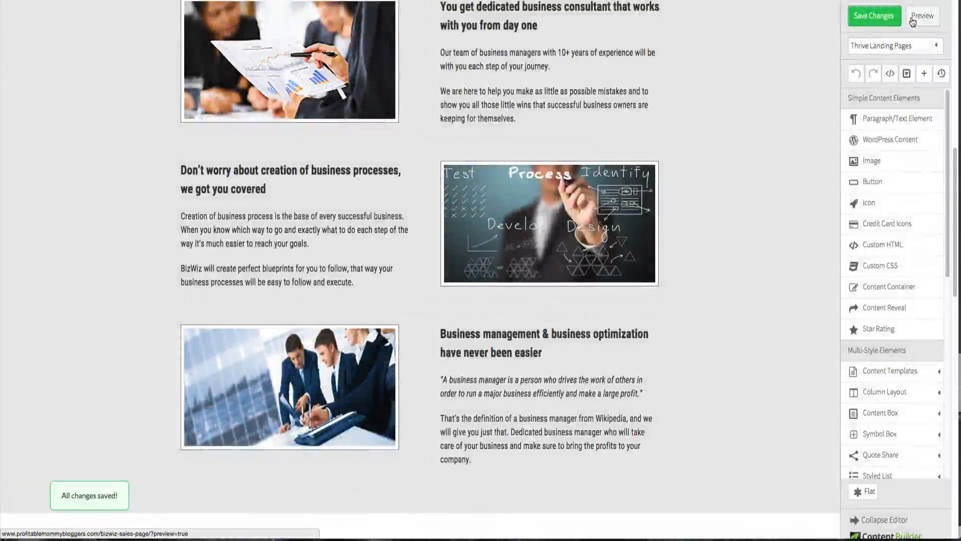
{"action": "left_click", "coordinate": [911, 18]}
{"action": "scroll", "coordinate": [714, 79], "scroll_direction": "down", "scroll_amount": 10}
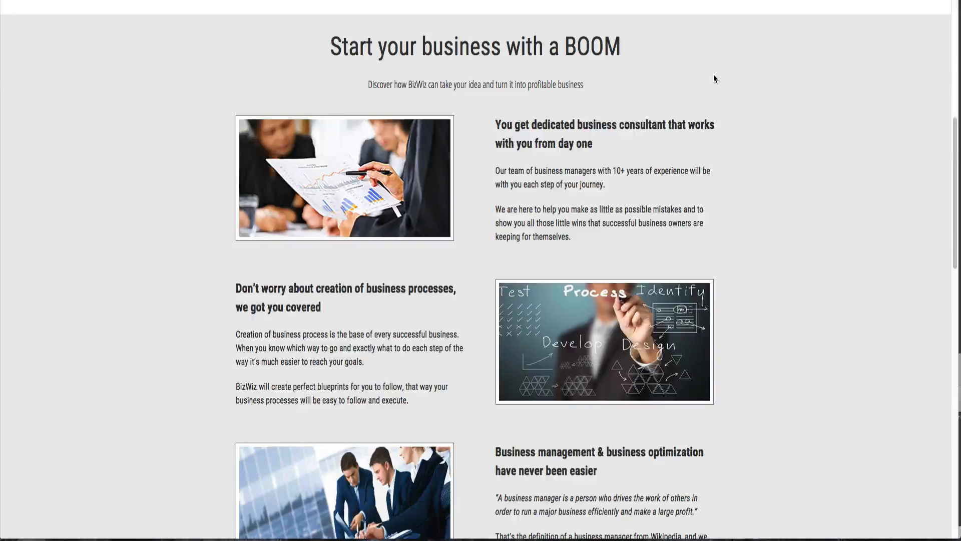
{"action": "scroll", "coordinate": [714, 78], "scroll_direction": "down", "scroll_amount": 2}
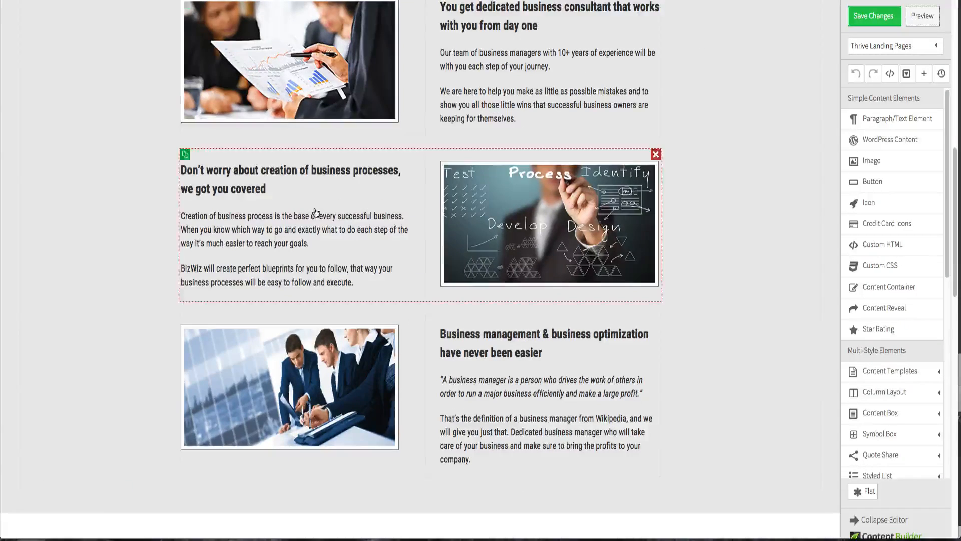
- Set the right margin of the "Creation of business process" paragraph to 30 px
{"action": "left_click", "coordinate": [371, 221]}
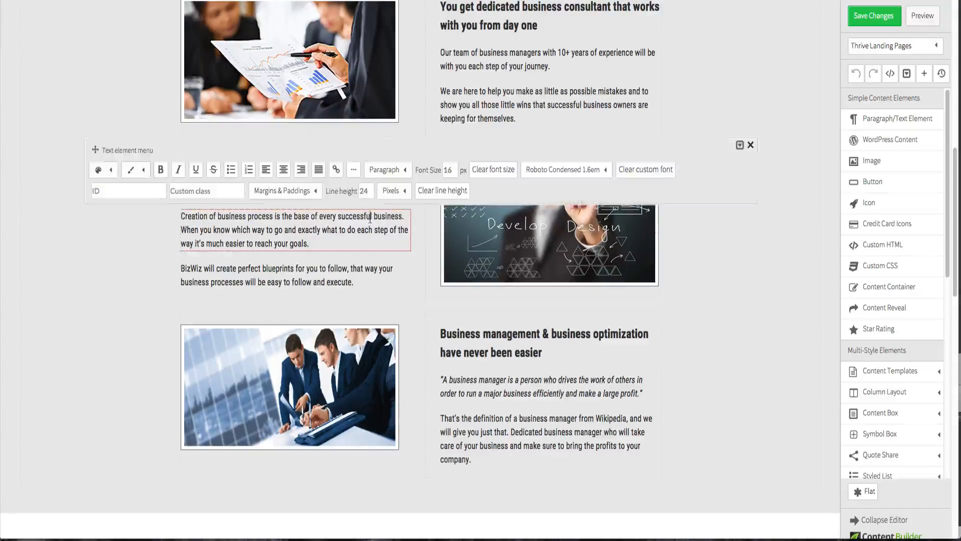
{"action": "left_click", "coordinate": [305, 193]}
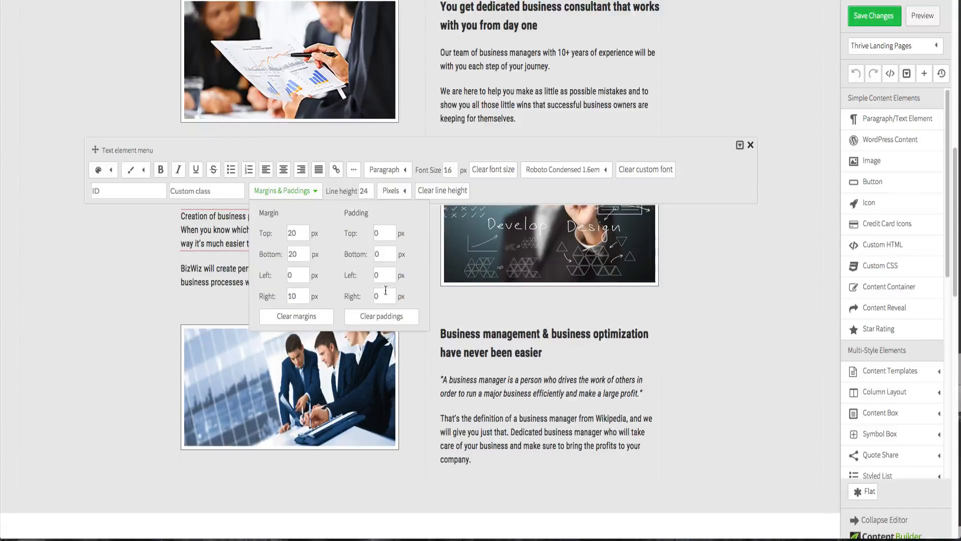
{"action": "type", "text": "30"}
{"action": "left_click", "coordinate": [140, 301]}
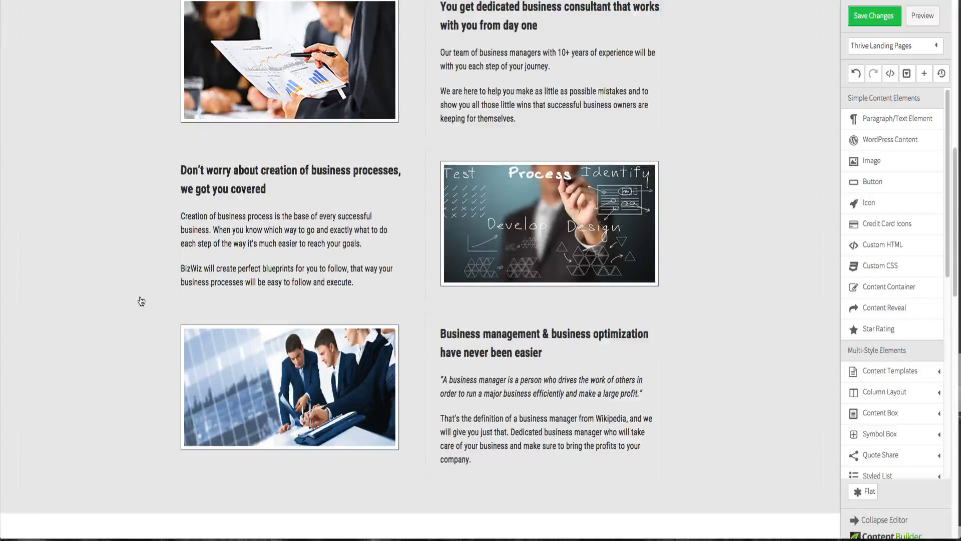
- Save the changes and preview the updated section
{"action": "left_click", "coordinate": [890, 16]}
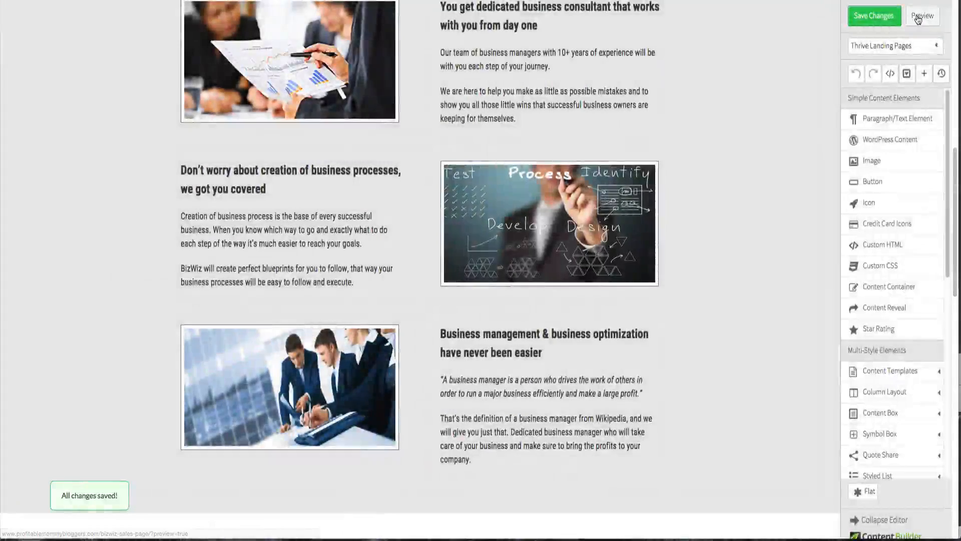
{"action": "left_click", "coordinate": [918, 17]}
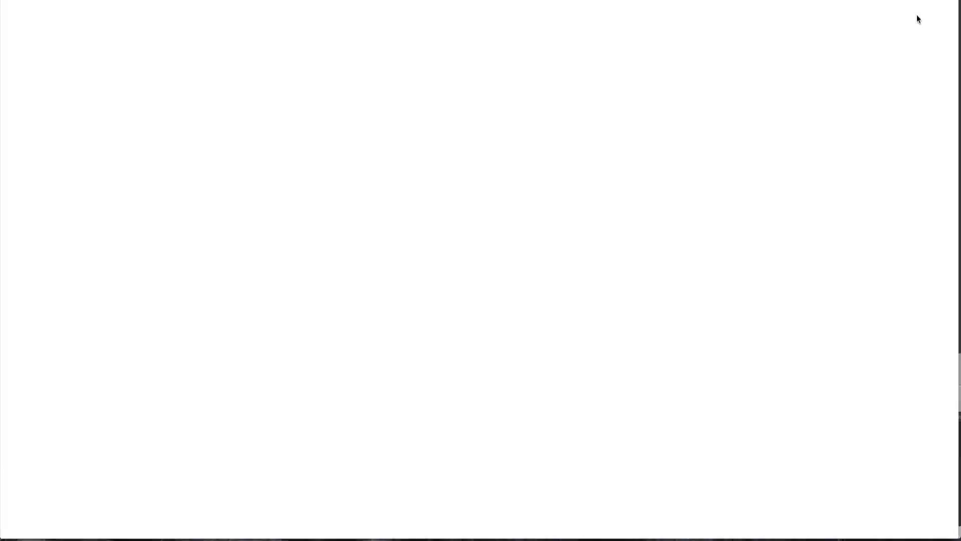
{"action": "scroll", "coordinate": [620, 178], "scroll_direction": "down", "scroll_amount": 6}
{"action": "scroll", "coordinate": [620, 179], "scroll_direction": "down", "scroll_amount": 5}
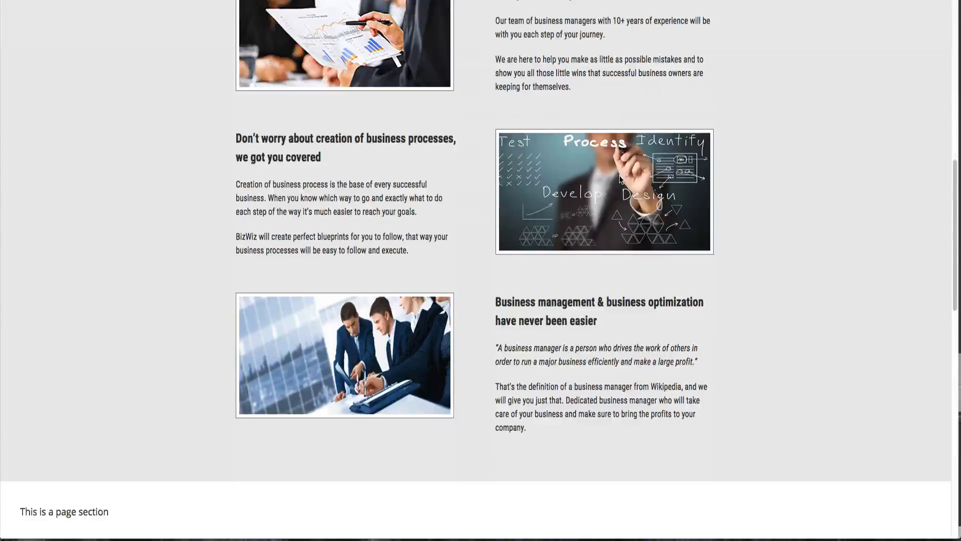
{"action": "scroll", "coordinate": [619, 178], "scroll_direction": "up", "scroll_amount": 4}
{"action": "scroll", "coordinate": [620, 175], "scroll_direction": "down", "scroll_amount": 1}
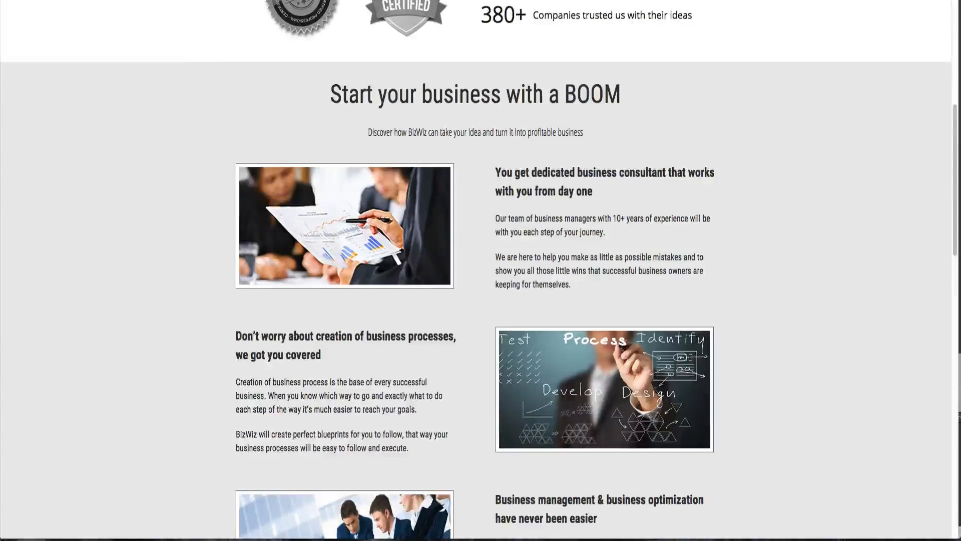
- Compare the editor page with the original design in the other browser tabs
{"action": "key", "text": "ctrl+shift+Tab"}
{"action": "key", "text": "ctrl+Tab"}
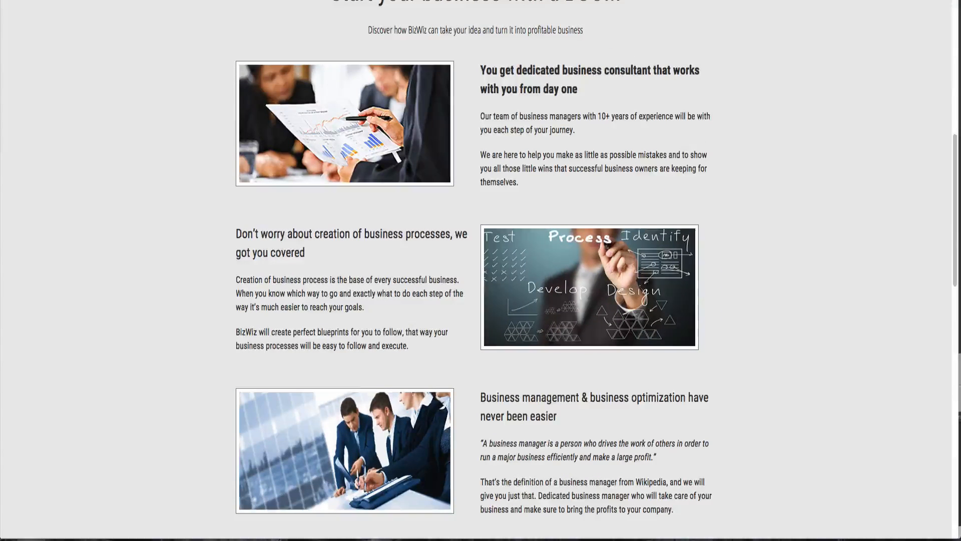
{"action": "key", "text": "ctrl+Tab"}
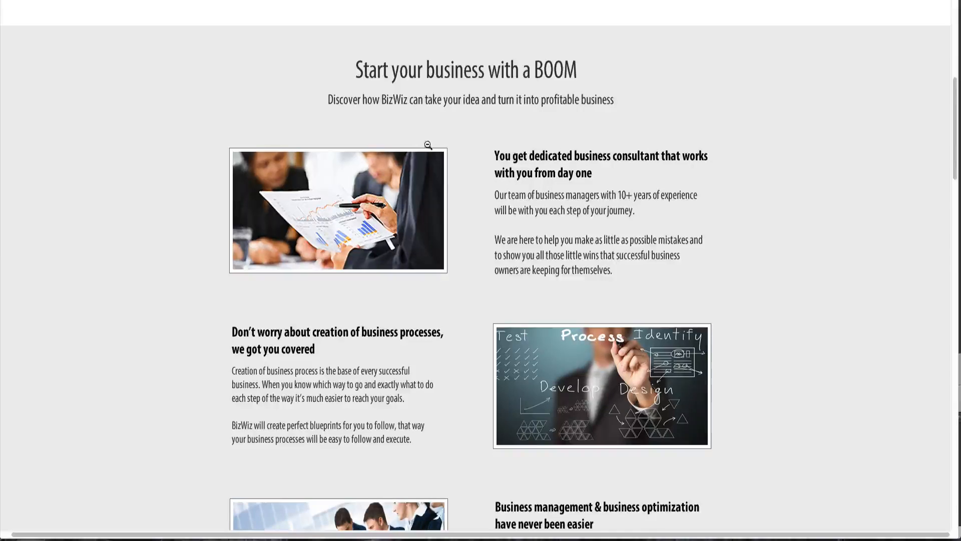
{"action": "key", "text": "ctrl+Tab"}
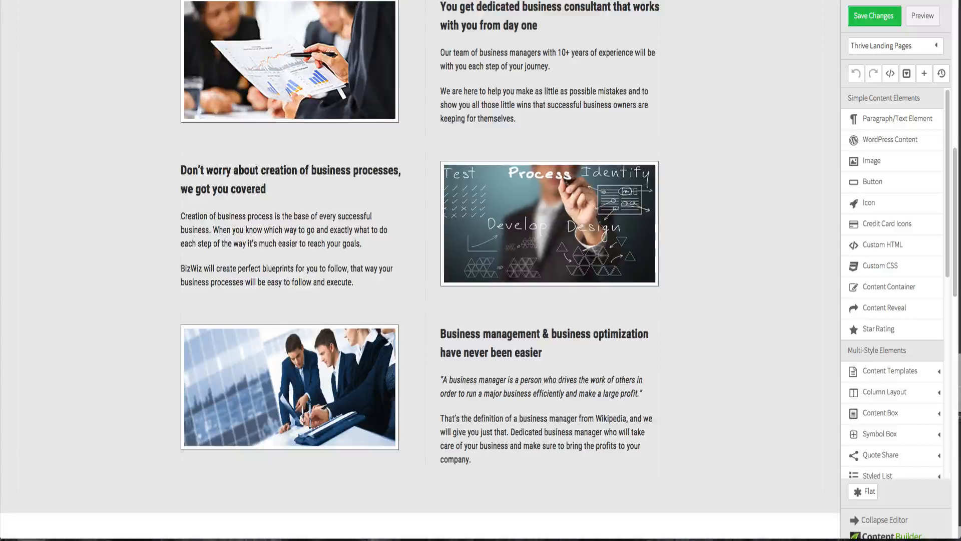
{"action": "scroll", "coordinate": [374, 188], "scroll_direction": "up", "scroll_amount": 3}
{"action": "scroll", "coordinate": [375, 189], "scroll_direction": "up", "scroll_amount": 2}
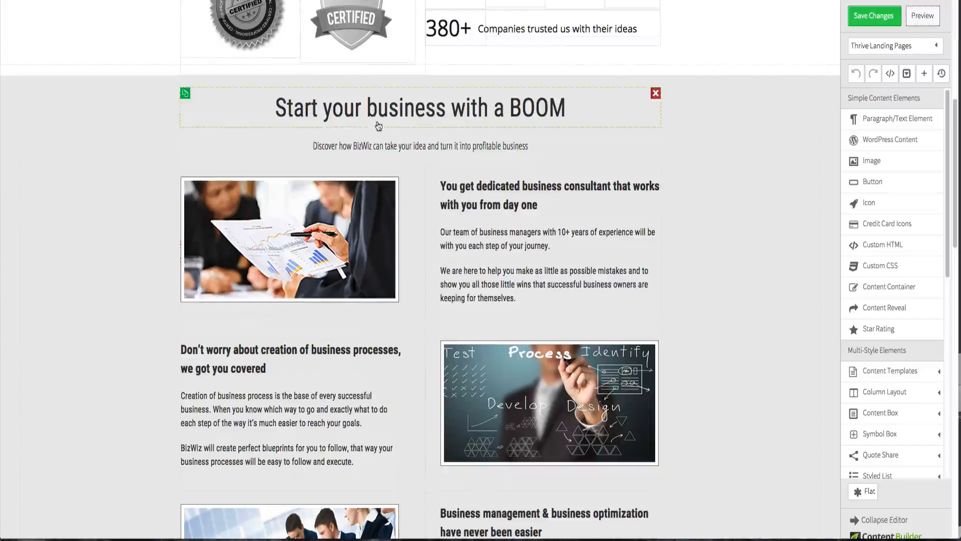
{"action": "key", "text": "ctrl+Tab"}
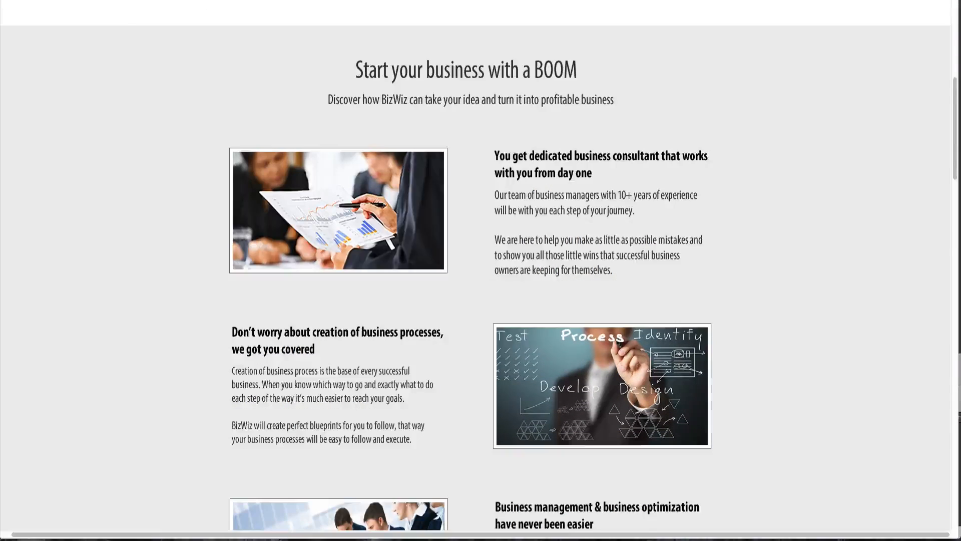
{"action": "key", "text": "ctrl+Tab"}
- Set the font size of the "Discover how BizWiz" subtitle to 22 px
{"action": "left_click", "coordinate": [358, 146]}
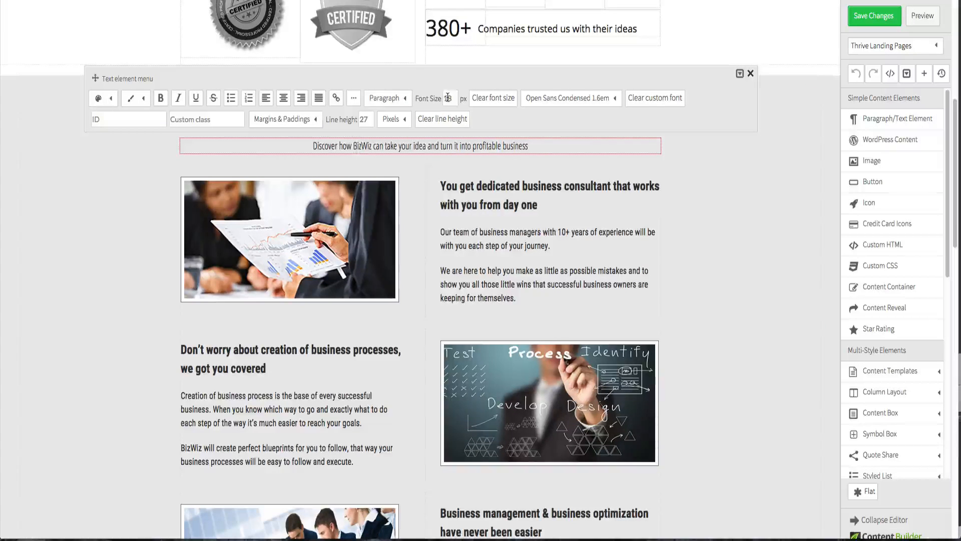
{"action": "double_click", "coordinate": [448, 97]}
{"action": "type", "text": "22"}
{"action": "left_click", "coordinate": [723, 158]}
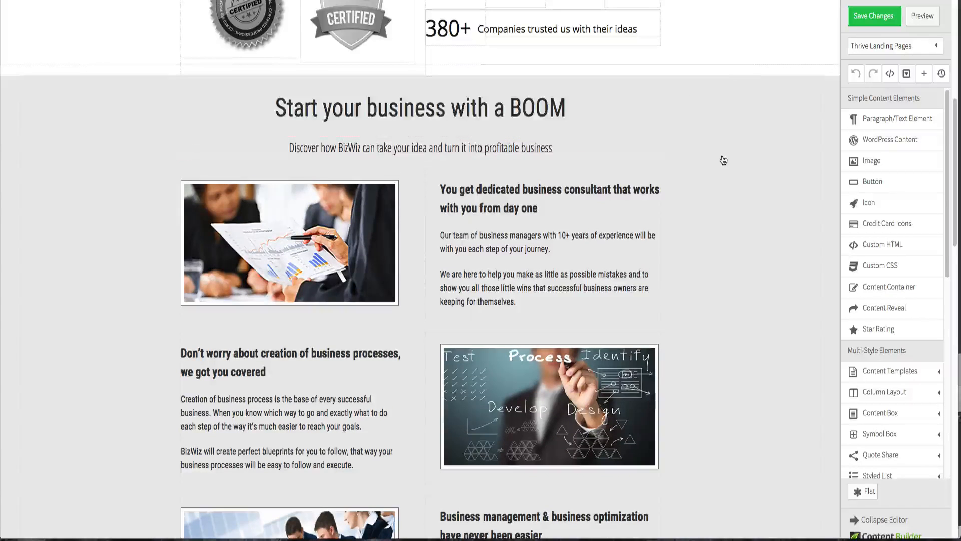
{"action": "left_click", "coordinate": [389, 148]}
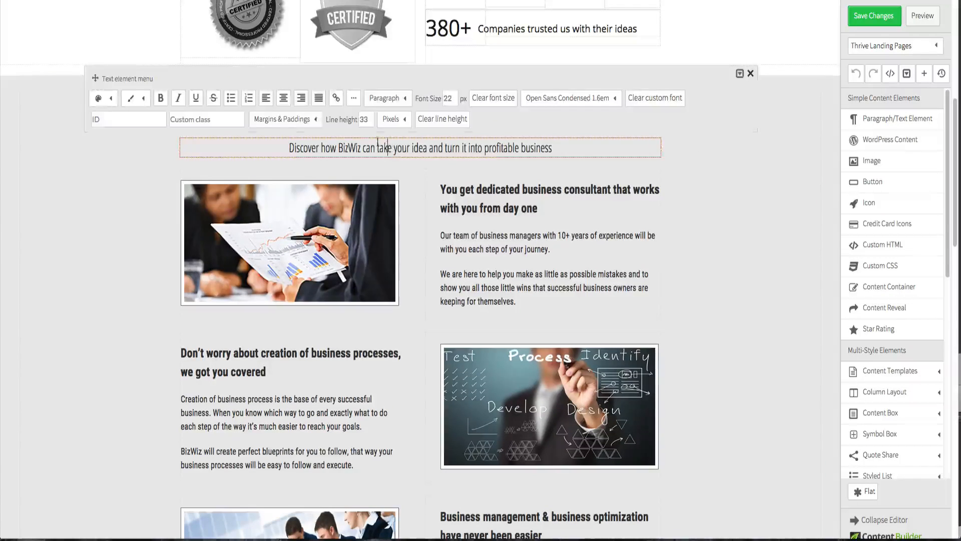
{"action": "left_click", "coordinate": [305, 119]}
{"action": "double_click", "coordinate": [307, 162]}
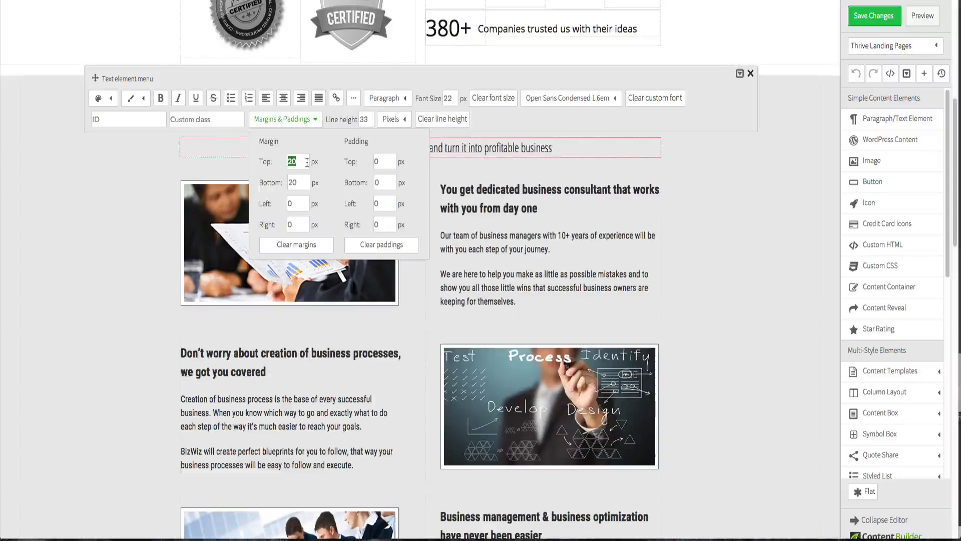
{"action": "left_click", "coordinate": [801, 235]}
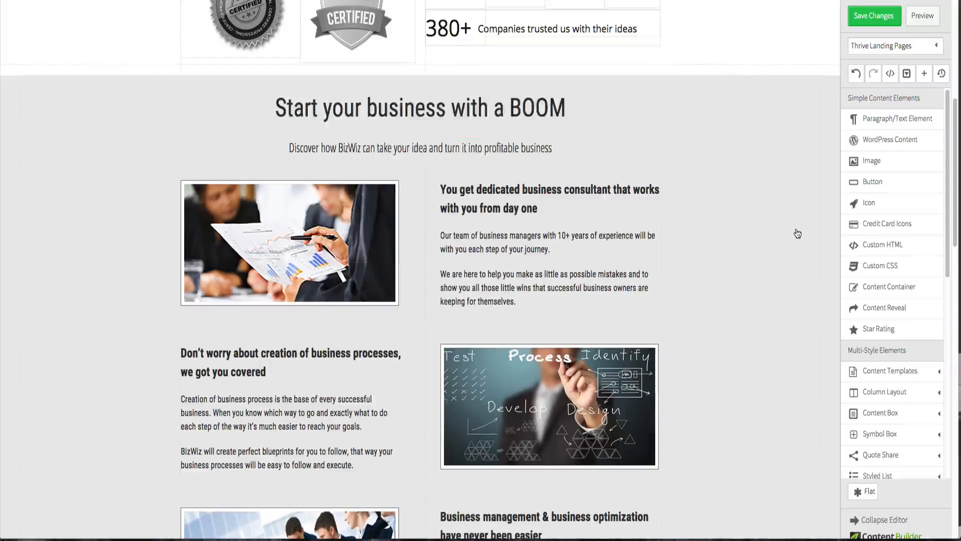
- Set the bottom margin of the "Start your business with a BOOM" heading to 0 px
{"action": "left_click", "coordinate": [426, 110]}
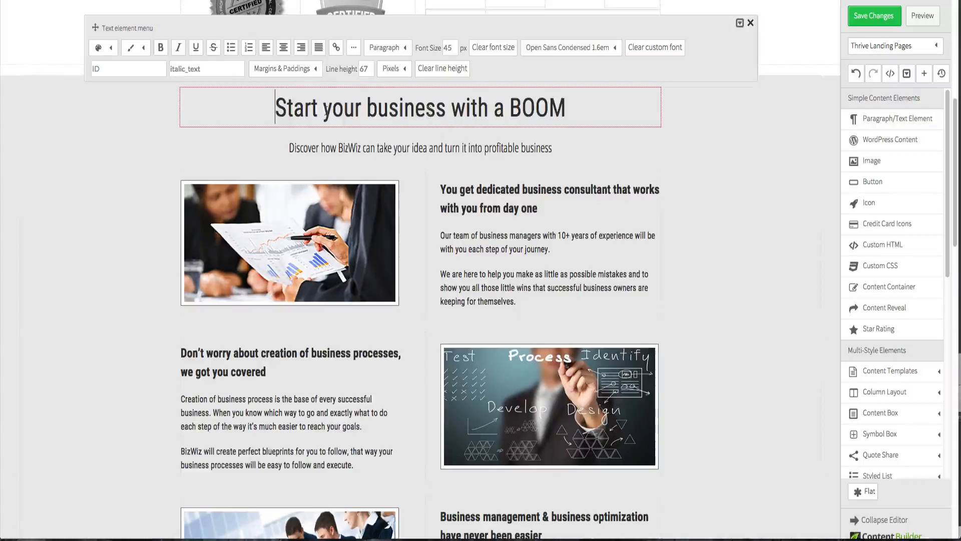
{"action": "left_click", "coordinate": [282, 68]}
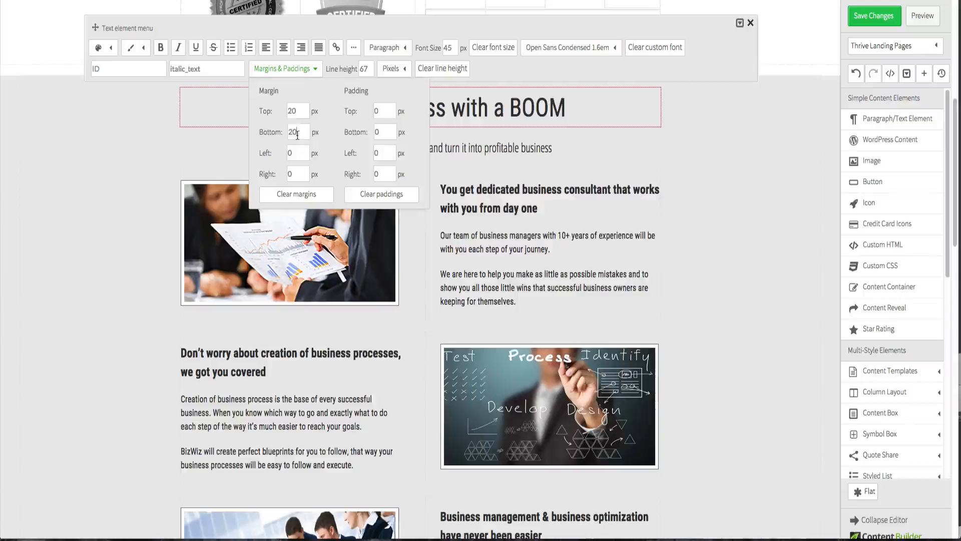
{"action": "left_click", "coordinate": [721, 200]}
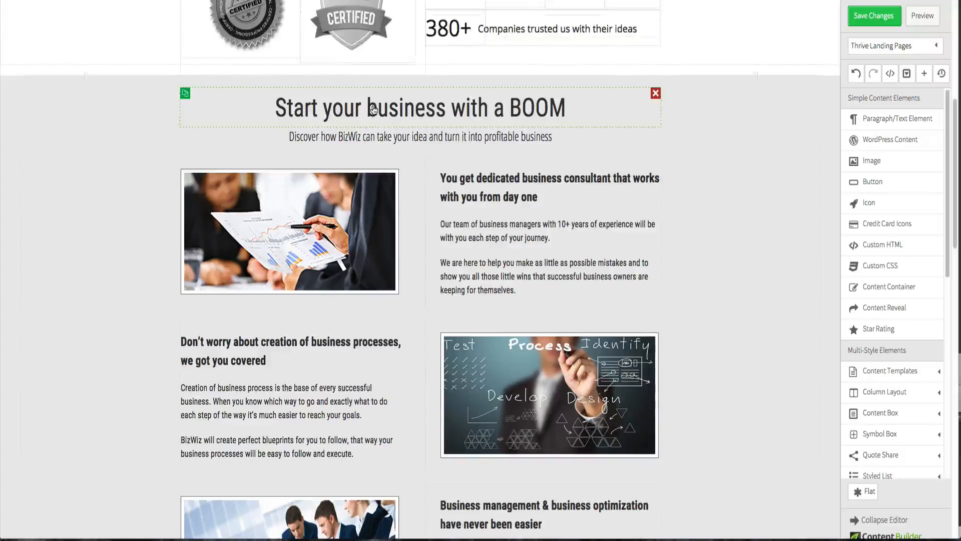
- Set the top margin of the "Start your business with a BOOM" heading to 40 px
{"action": "left_click", "coordinate": [280, 105]}
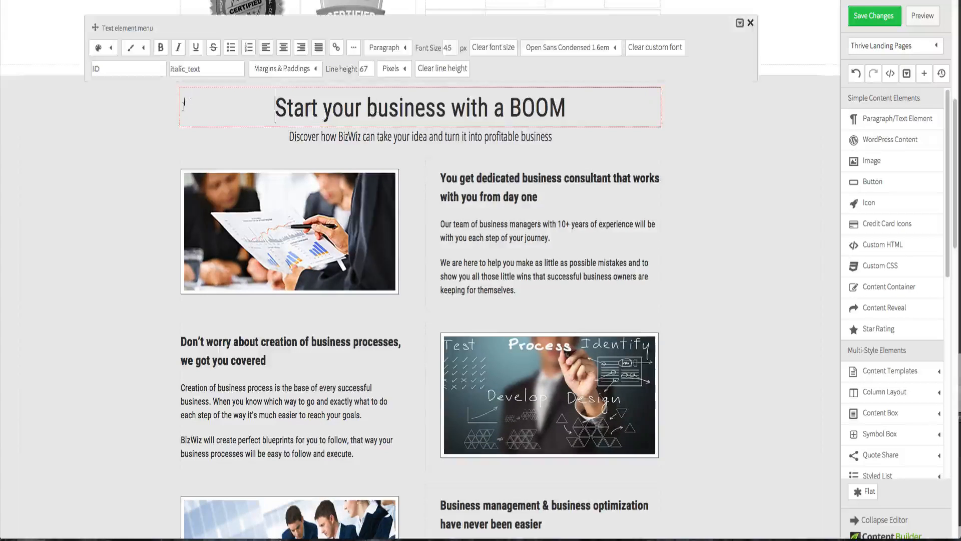
{"action": "left_click", "coordinate": [306, 68]}
{"action": "type", "text": "40"}
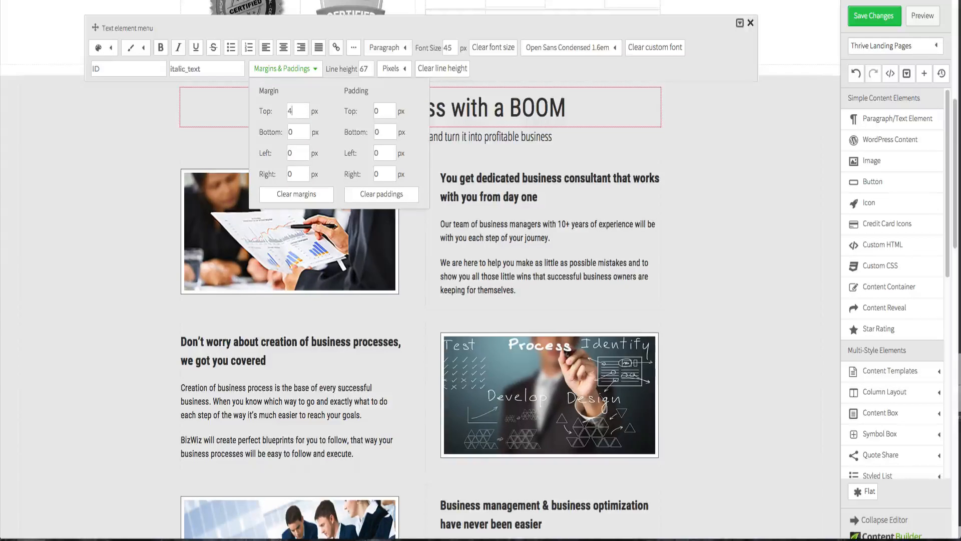
- Set the bottom margin of the "Discover how BizWiz" subtitle to 40 px
{"action": "left_click", "coordinate": [690, 135]}
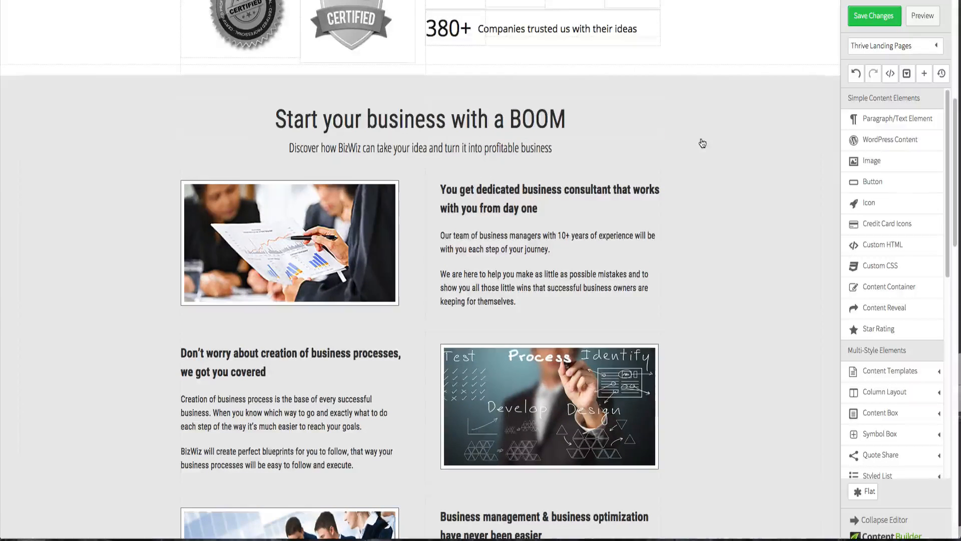
{"action": "left_click", "coordinate": [454, 157]}
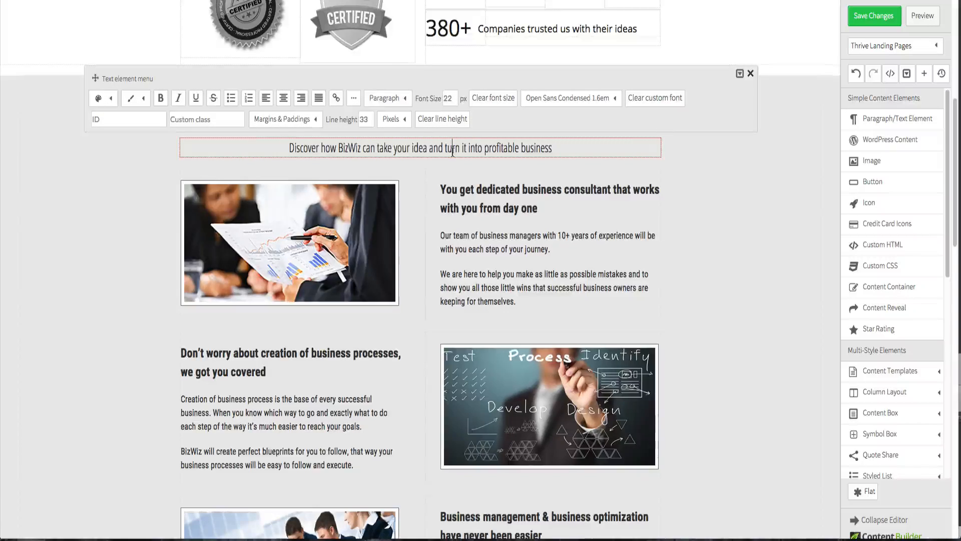
{"action": "left_click", "coordinate": [283, 119]}
{"action": "double_click", "coordinate": [295, 183]}
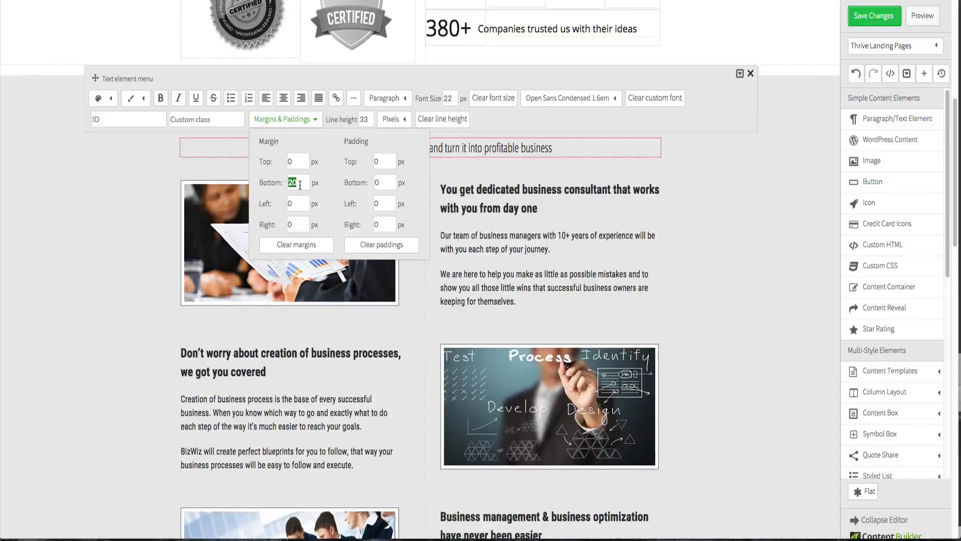
{"action": "type", "text": "40"}
{"action": "left_click", "coordinate": [684, 230]}
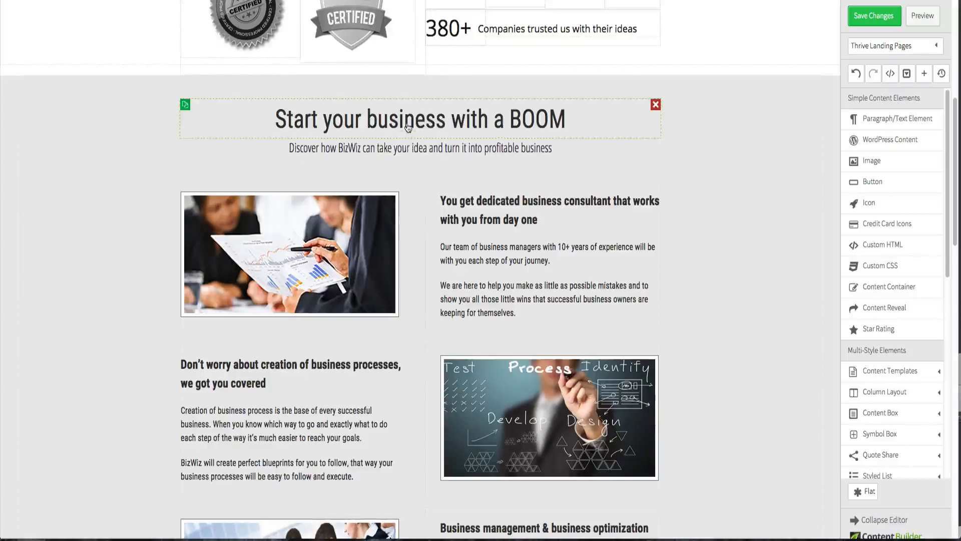
- Set the font size of the "Start your business with a BOOM" heading to 40 px
{"action": "left_click", "coordinate": [408, 128]}
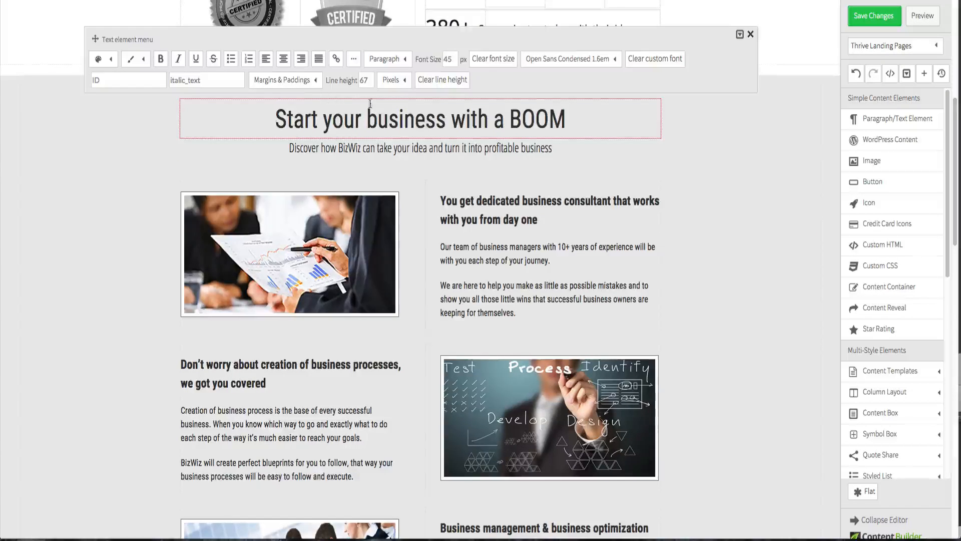
{"action": "double_click", "coordinate": [452, 61]}
{"action": "type", "text": "40"}
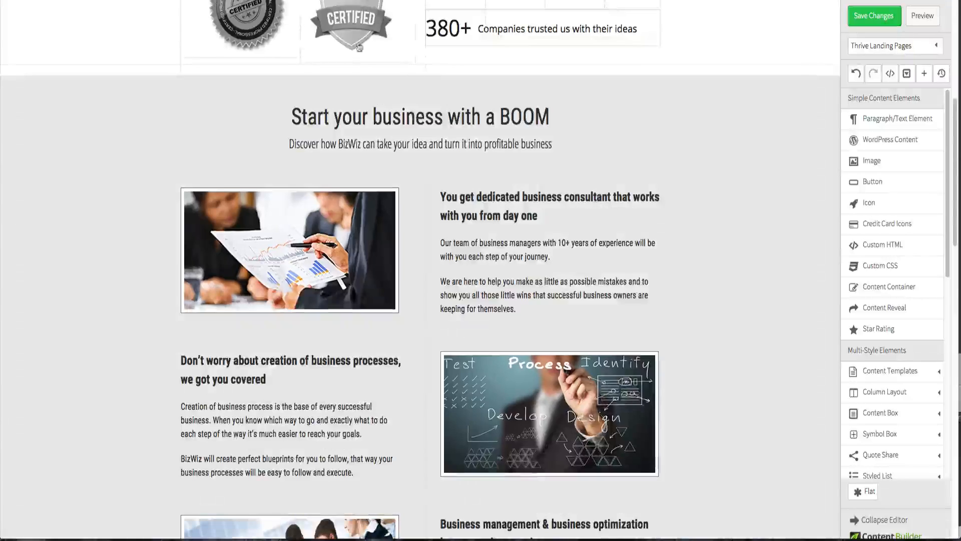
- Change the font of the "Start your business with a BOOM" heading to Roboto Condensed
{"action": "left_click", "coordinate": [411, 117]}
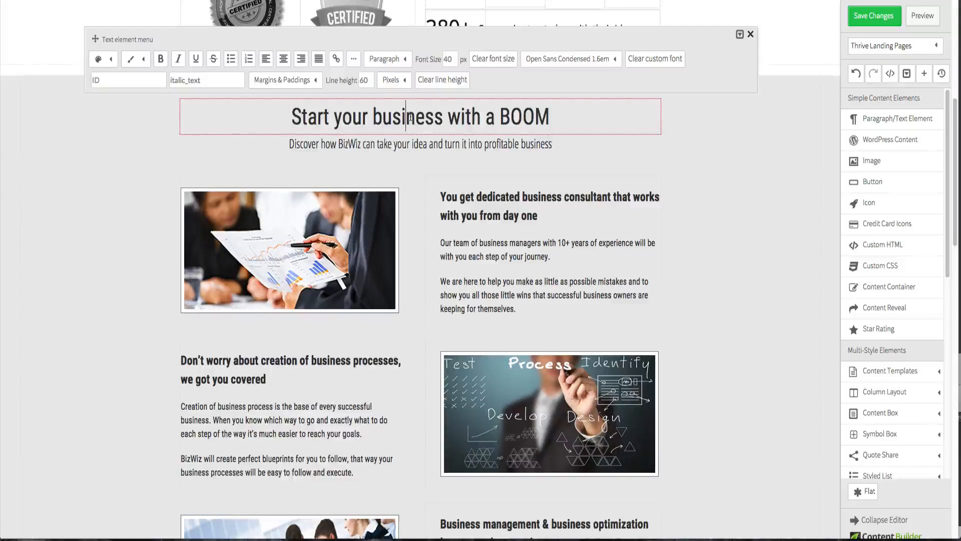
{"action": "triple_click", "coordinate": [410, 117]}
{"action": "left_click", "coordinate": [545, 59]}
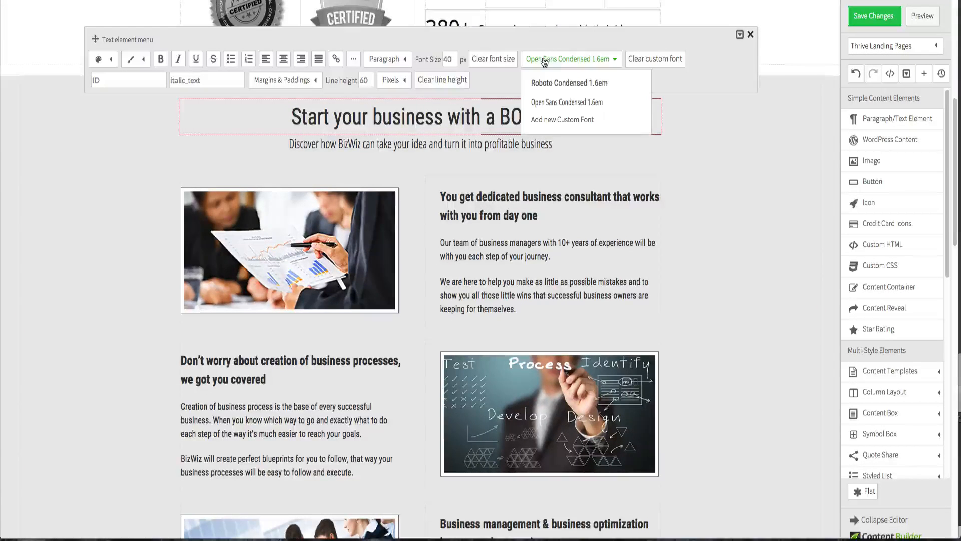
{"action": "left_click", "coordinate": [549, 84]}
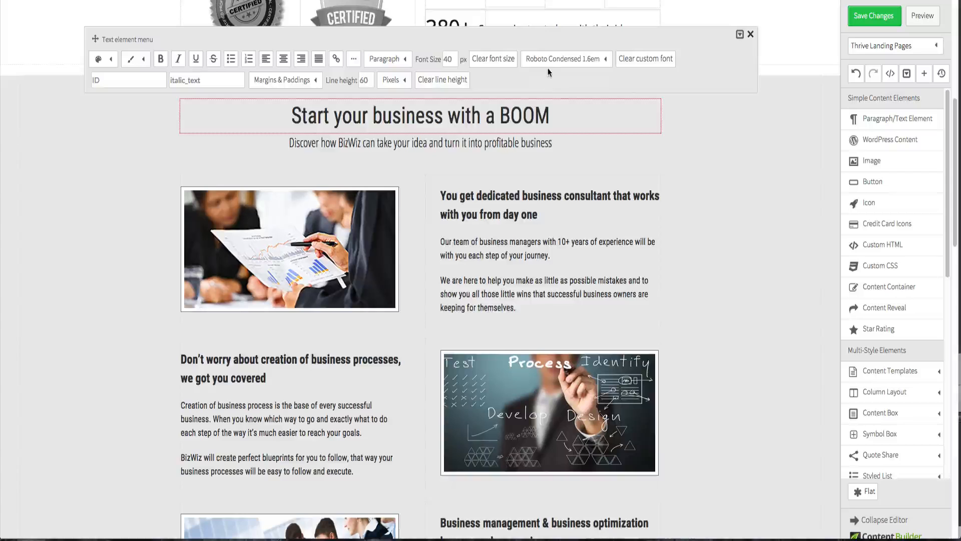
{"action": "left_click", "coordinate": [670, 64]}
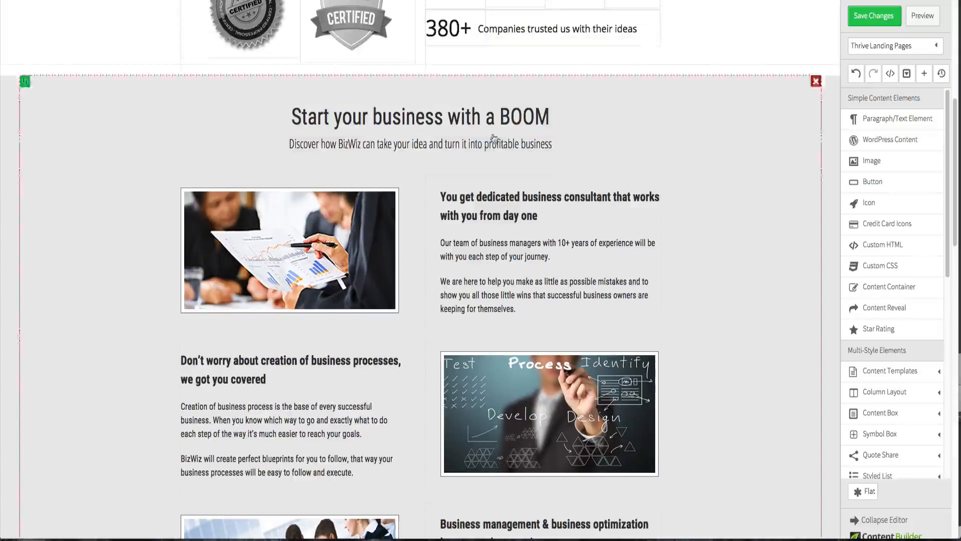
{"action": "left_click", "coordinate": [479, 120]}
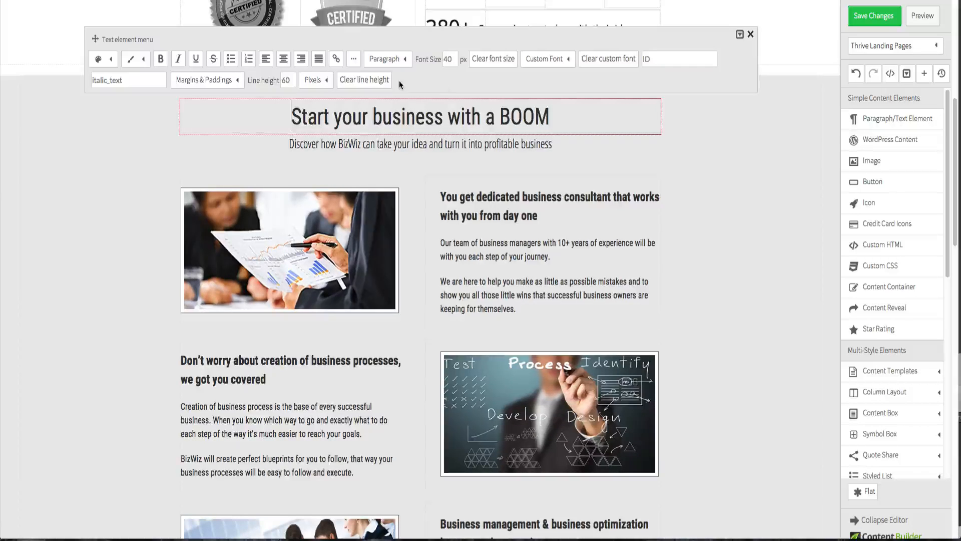
{"action": "left_click", "coordinate": [565, 60]}
{"action": "left_click", "coordinate": [560, 102]}
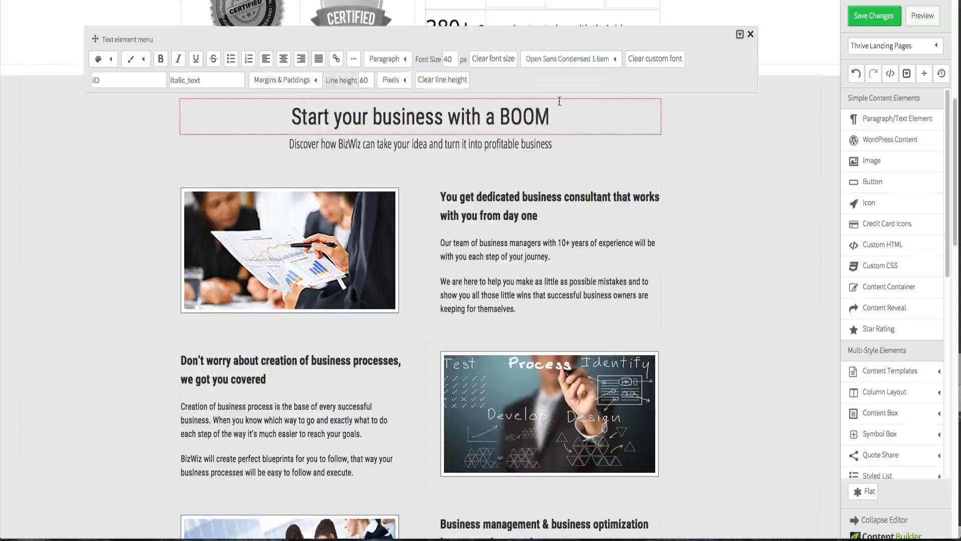
{"action": "left_click", "coordinate": [558, 61]}
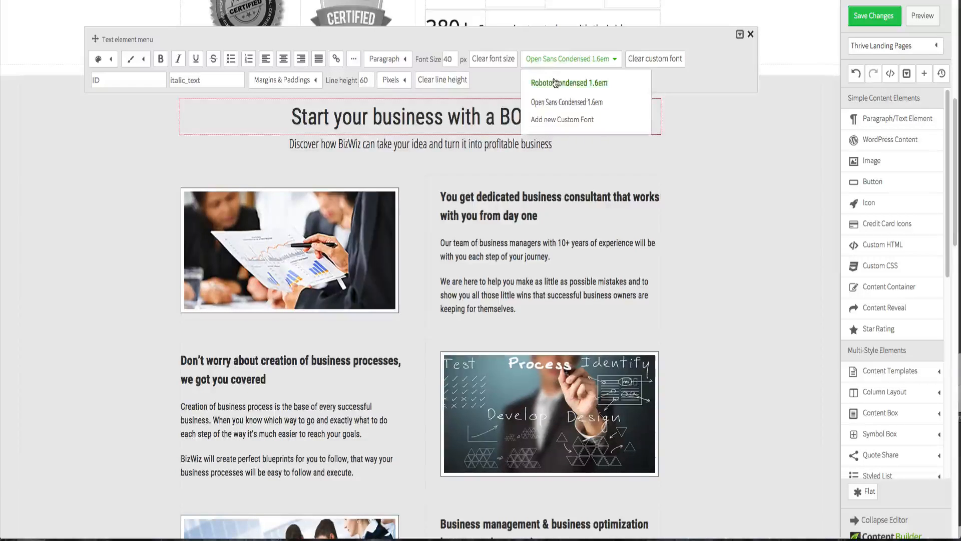
{"action": "left_click", "coordinate": [554, 77]}
{"action": "left_click", "coordinate": [693, 151]}
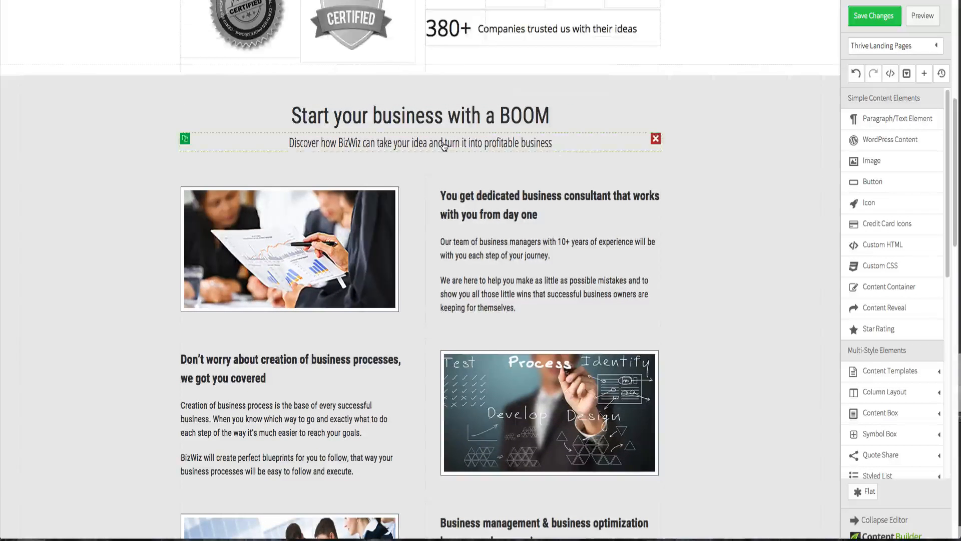
- Apply the Open Sans Condensed font to the subtitle text and save the page changes
{"action": "left_click", "coordinate": [444, 146]}
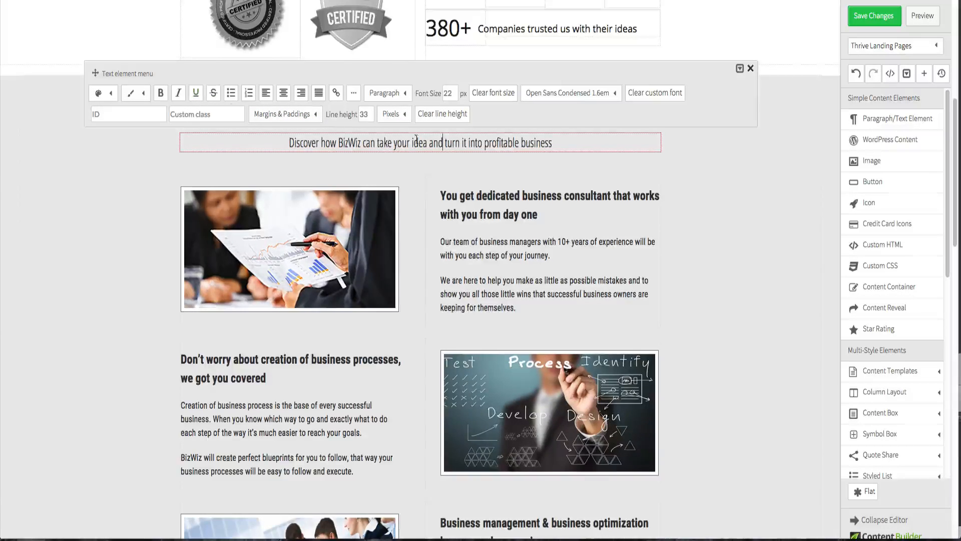
{"action": "triple_click", "coordinate": [499, 144]}
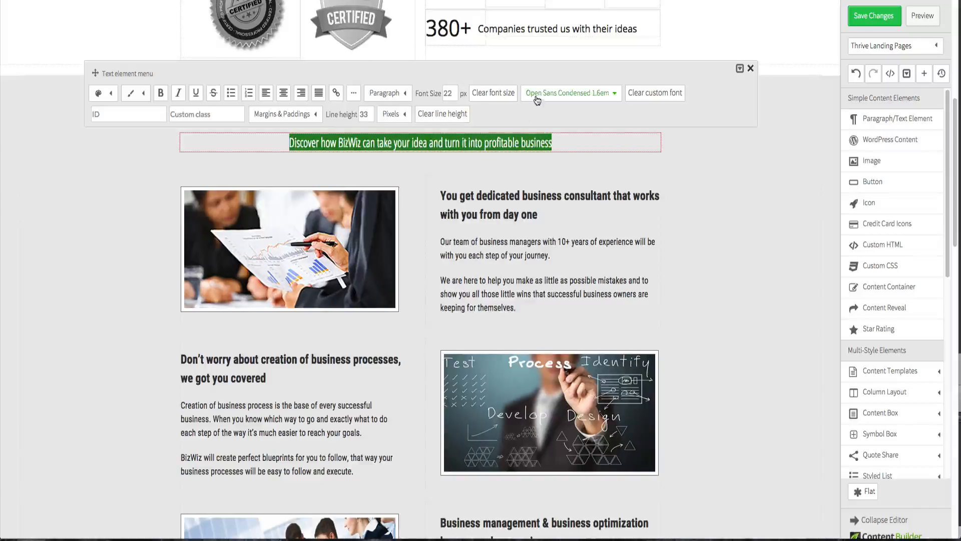
{"action": "left_click", "coordinate": [569, 92]}
{"action": "left_click", "coordinate": [539, 138]}
{"action": "left_click", "coordinate": [545, 94]}
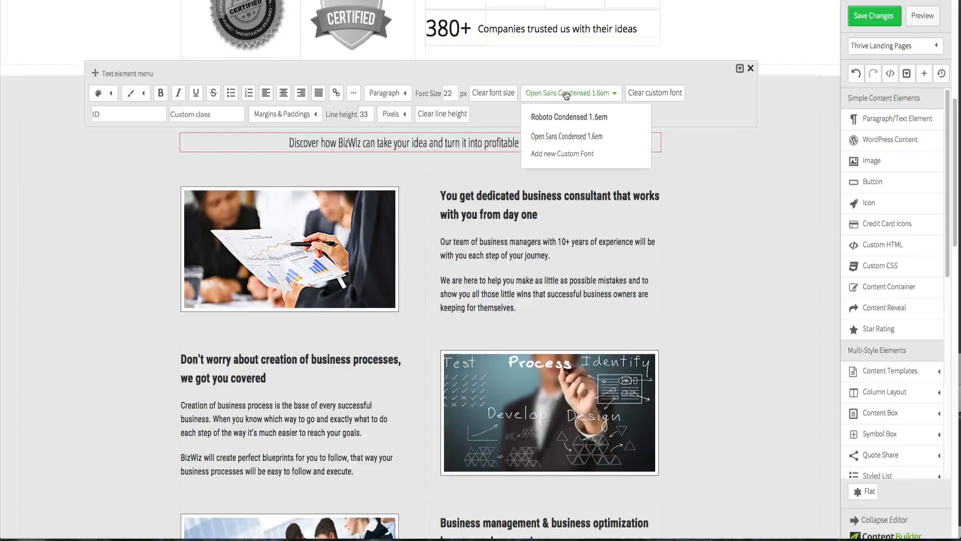
{"action": "left_click", "coordinate": [564, 135]}
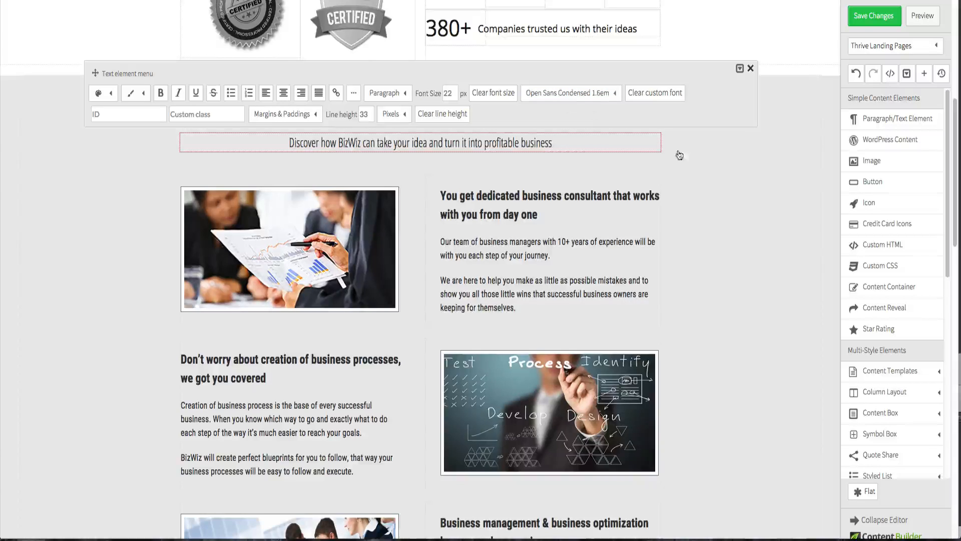
{"action": "left_click", "coordinate": [694, 158]}
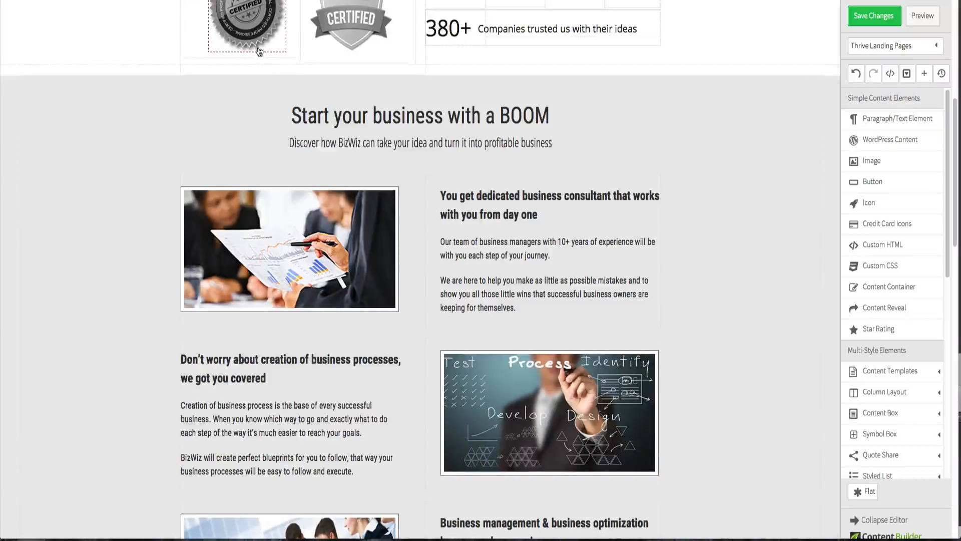
{"action": "left_click", "coordinate": [861, 18]}
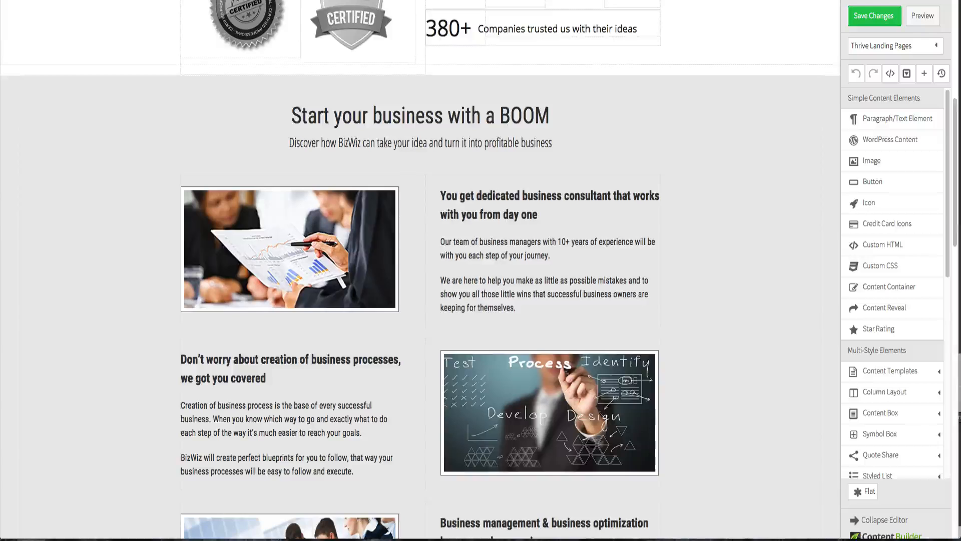
- Insert a Content Container above the three-column page section, with a maximum width of 960 and centered alignment
{"action": "scroll", "coordinate": [182, 133], "scroll_direction": "down", "scroll_amount": 8}
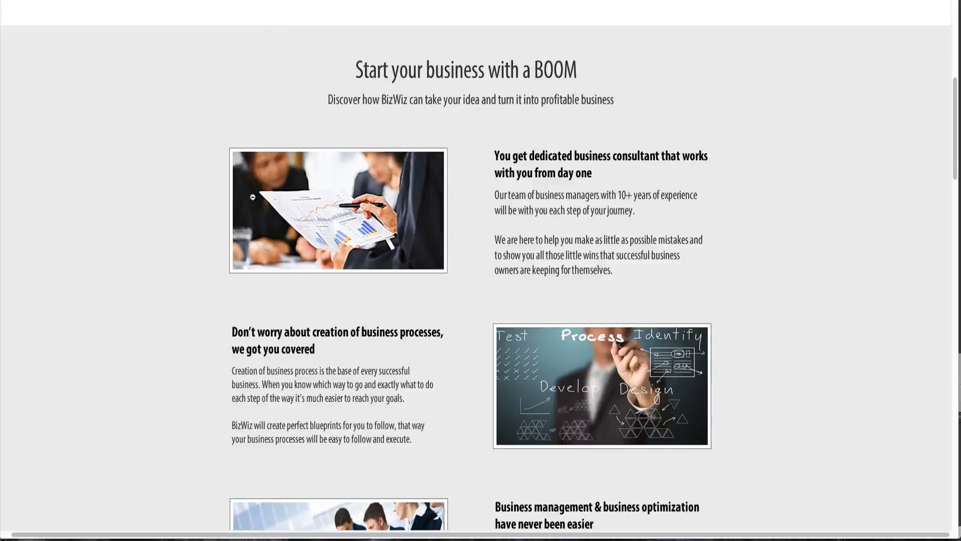
{"action": "scroll", "coordinate": [253, 235], "scroll_direction": "down", "scroll_amount": 8}
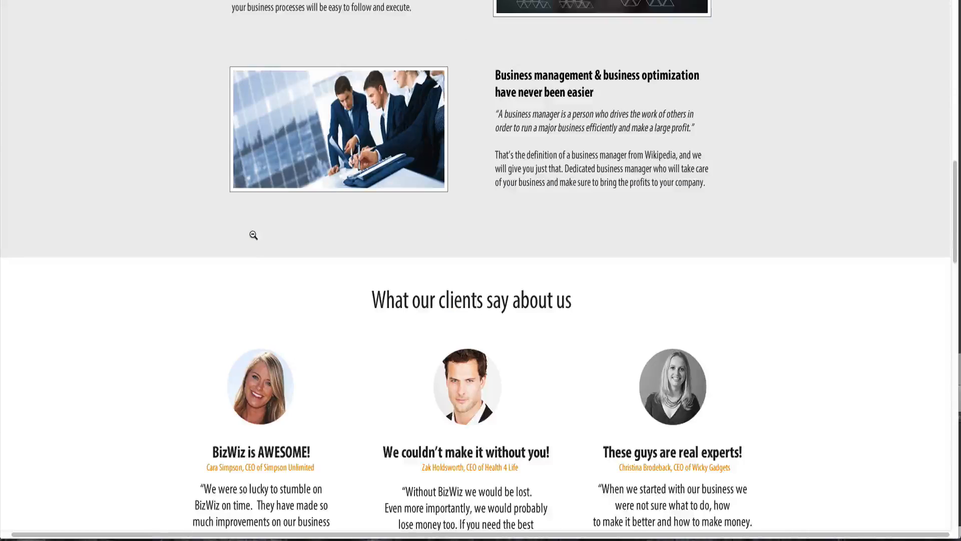
{"action": "scroll", "coordinate": [254, 235], "scroll_direction": "down", "scroll_amount": 5}
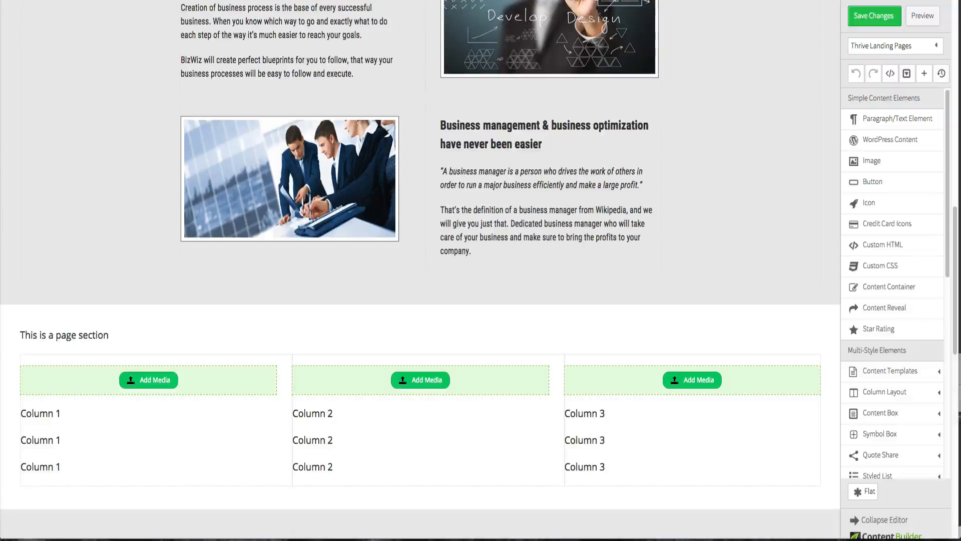
{"action": "scroll", "coordinate": [447, 269], "scroll_direction": "down", "scroll_amount": 3}
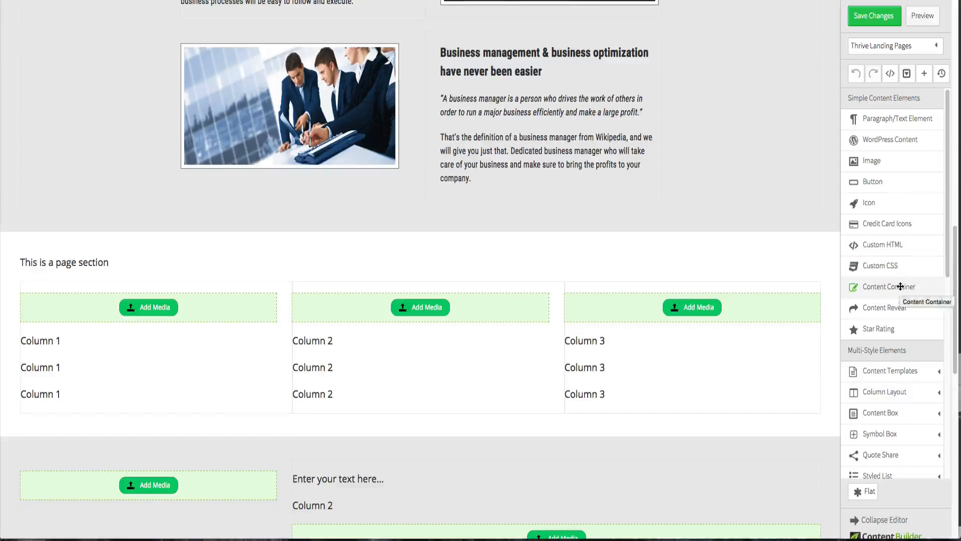
{"action": "left_click_drag", "start_coordinate": [912, 286], "coordinate": [620, 256]}
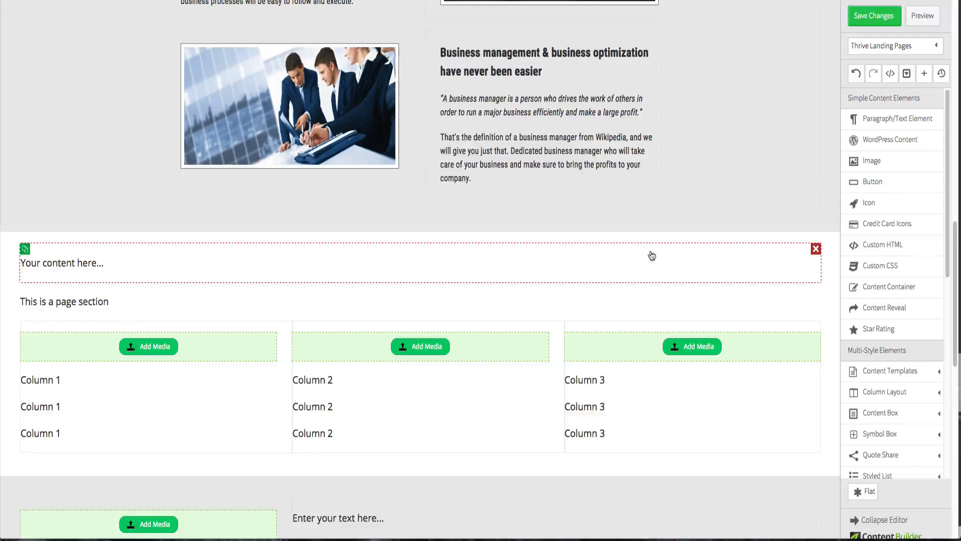
{"action": "left_click", "coordinate": [258, 264]}
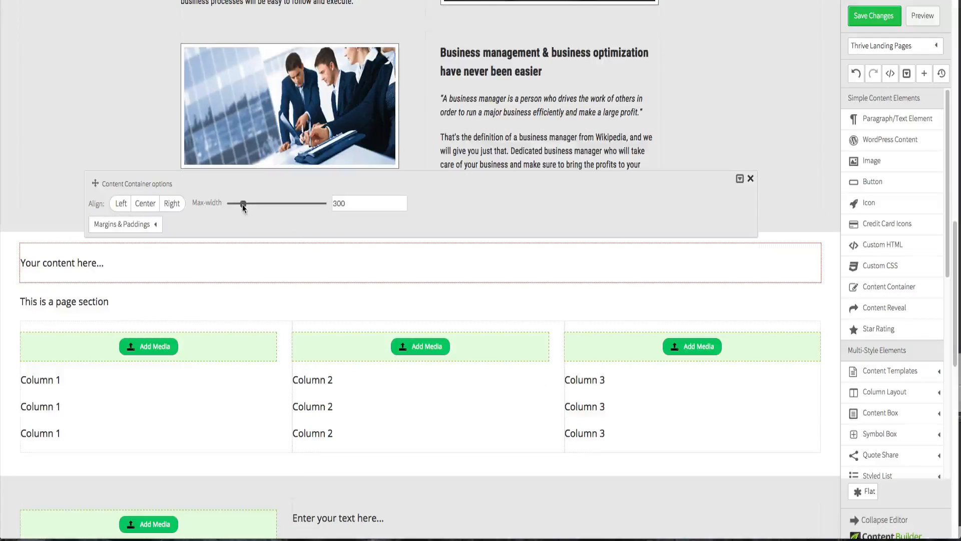
{"action": "left_click_drag", "start_coordinate": [244, 204], "coordinate": [282, 207]}
{"action": "left_click_drag", "start_coordinate": [342, 204], "coordinate": [353, 205]}
{"action": "left_click", "coordinate": [145, 203]}
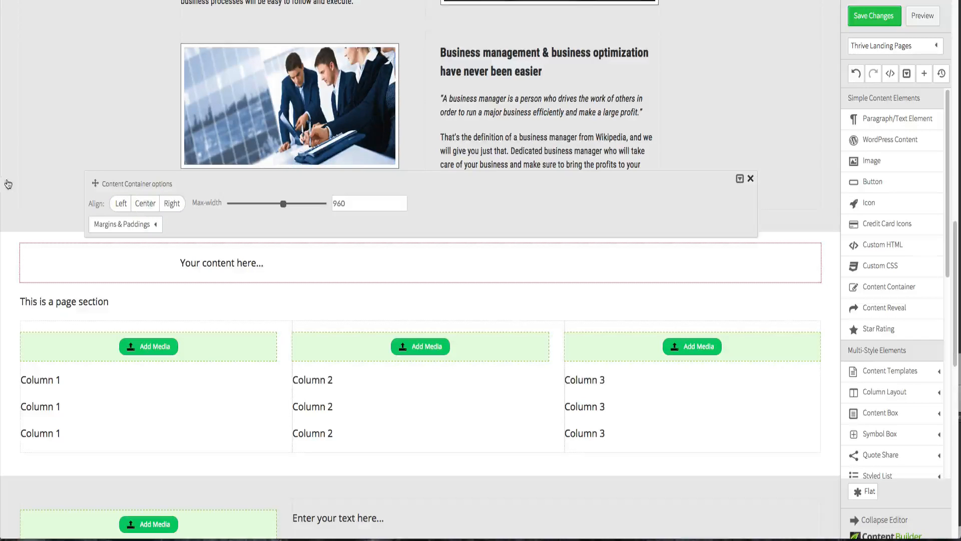
{"action": "left_click", "coordinate": [22, 175]}
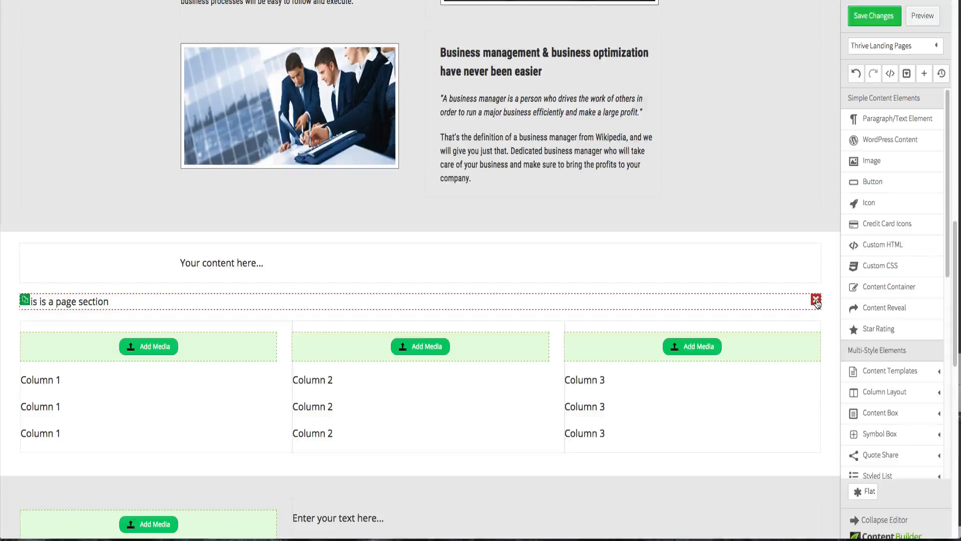
- Delete the "This is a page section" text line above the columns
{"action": "left_click", "coordinate": [816, 301]}
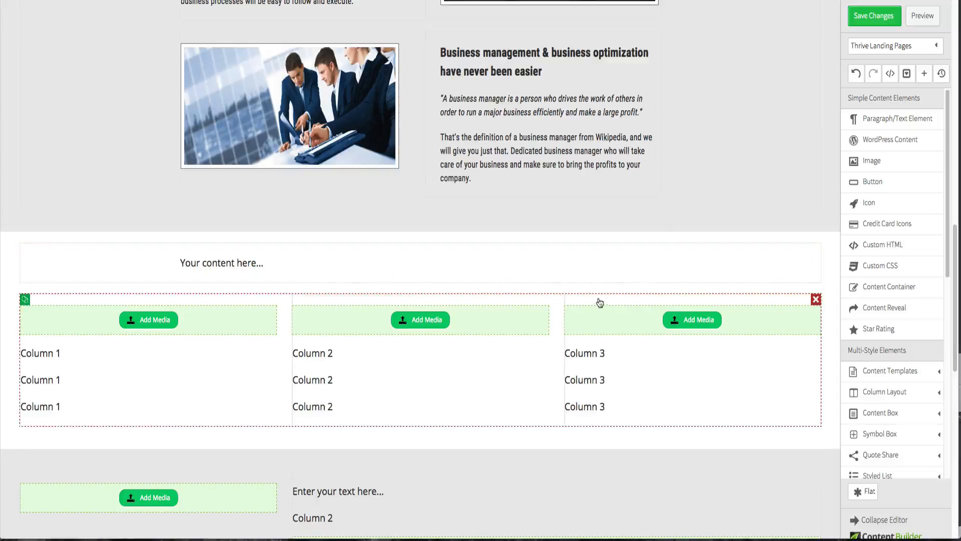
{"action": "left_click_drag", "start_coordinate": [600, 301], "coordinate": [602, 279]}
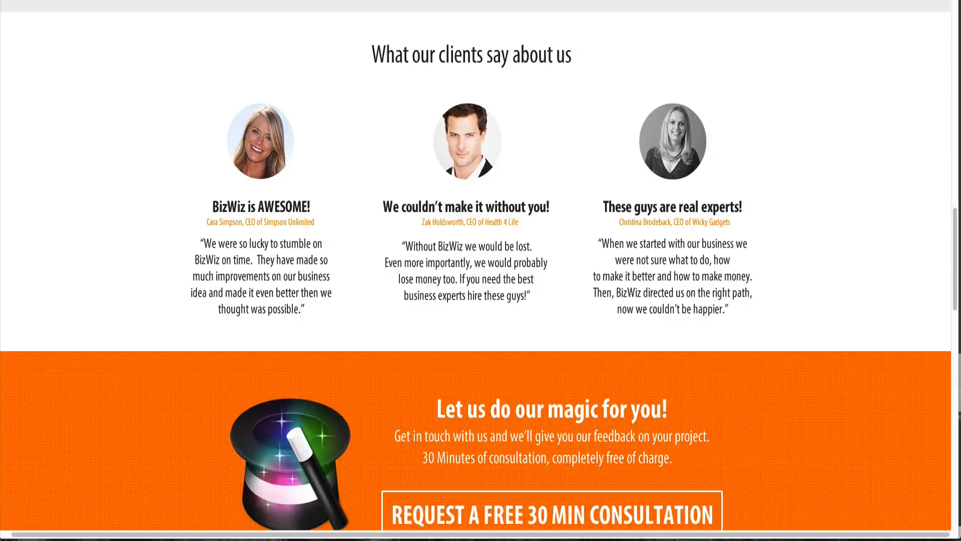
- Examine the original design in the browser and in Fireworks to compare the section layout and guides
{"action": "scroll", "coordinate": [336, 112], "scroll_direction": "up", "scroll_amount": 3}
{"action": "scroll", "coordinate": [337, 115], "scroll_direction": "down", "scroll_amount": 1}
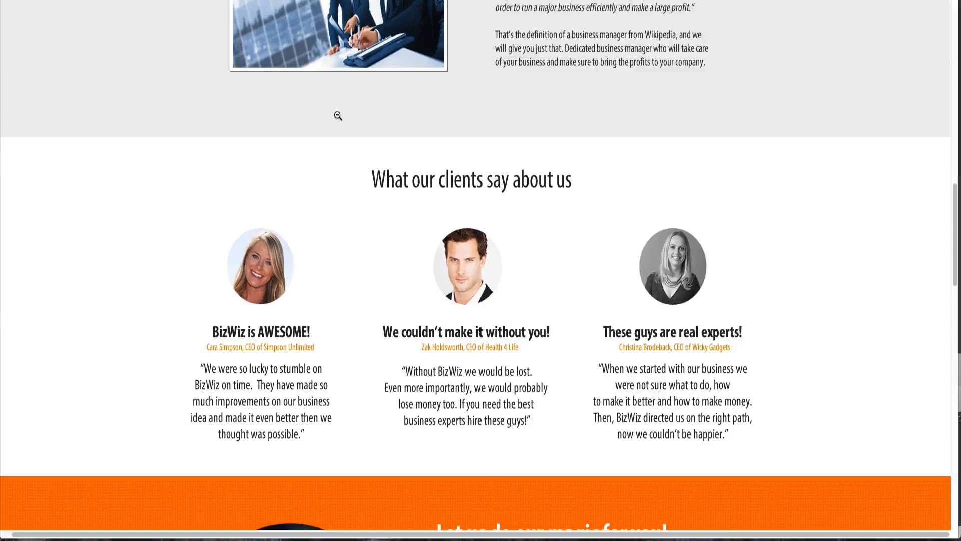
{"action": "scroll", "coordinate": [338, 116], "scroll_direction": "up", "scroll_amount": 2}
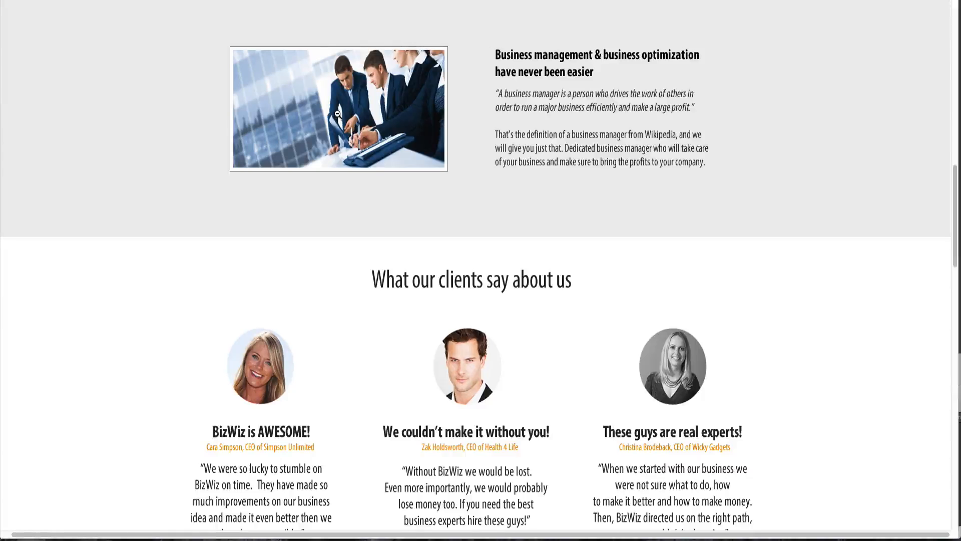
{"action": "scroll", "coordinate": [337, 114], "scroll_direction": "down", "scroll_amount": 2}
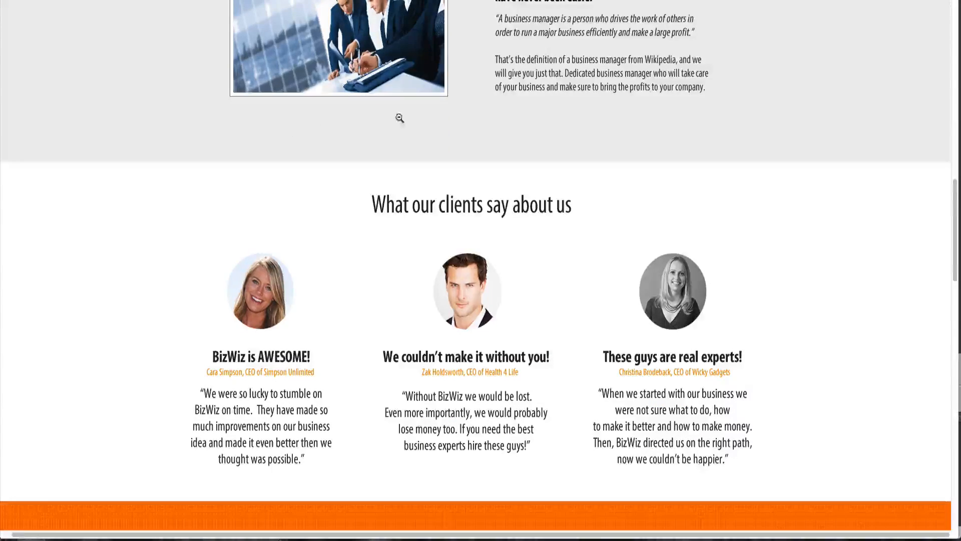
{"action": "key", "text": "ctrl+Up"}
{"action": "left_click", "coordinate": [214, 209]}
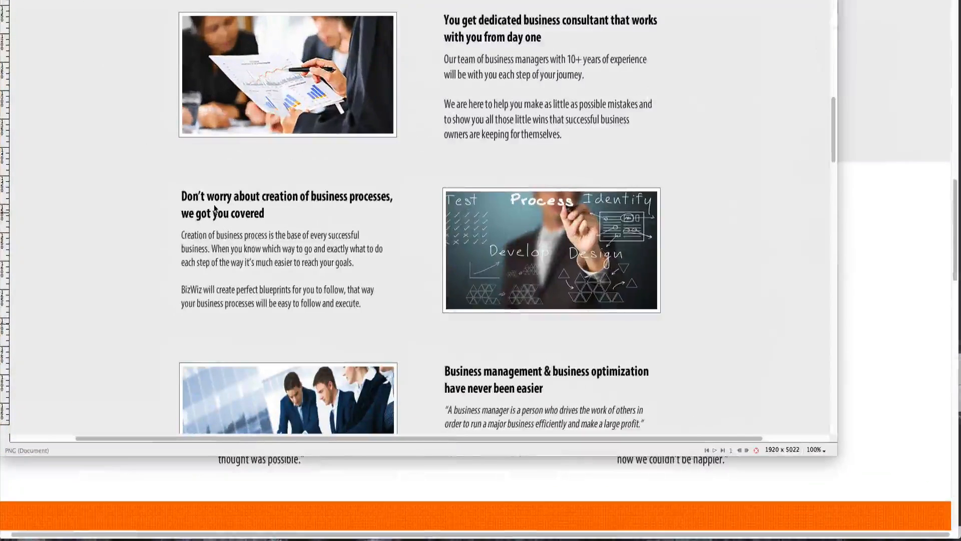
{"action": "left_click", "coordinate": [118, 260]}
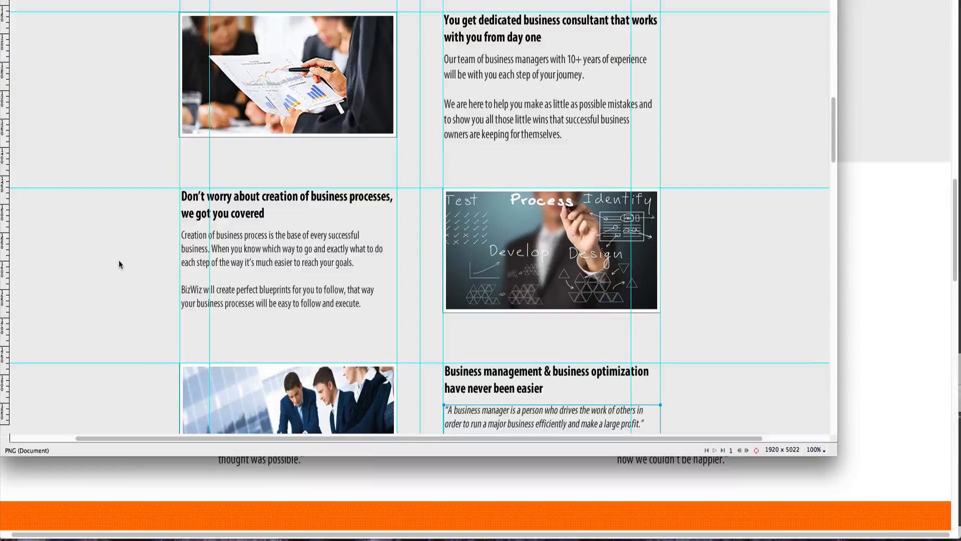
- Scroll through the clients testimonials section in Fireworks and draw a rectangle across the three testimonial columns to measure their width
{"action": "key", "text": "Tab"}
{"action": "scroll", "coordinate": [119, 259], "scroll_direction": "down", "scroll_amount": 10}
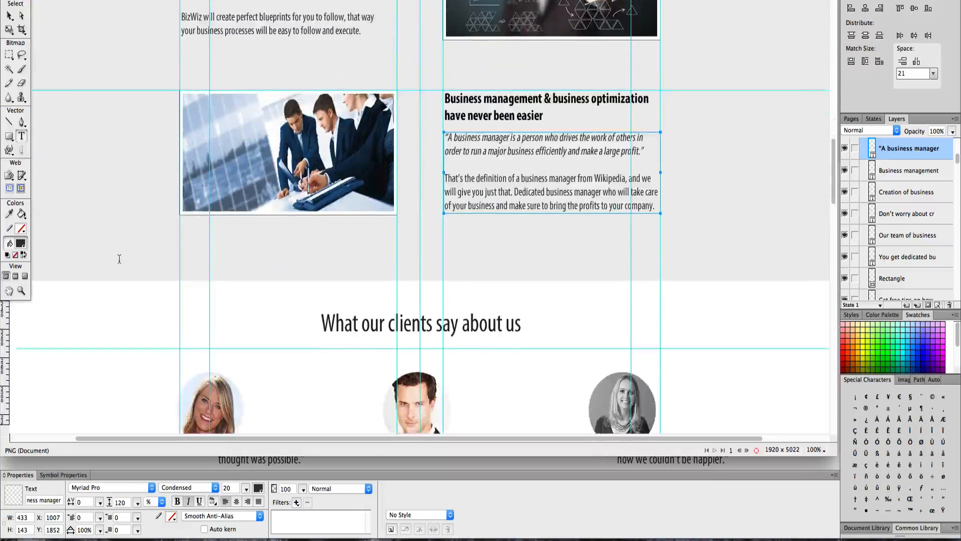
{"action": "scroll", "coordinate": [119, 259], "scroll_direction": "down", "scroll_amount": 1}
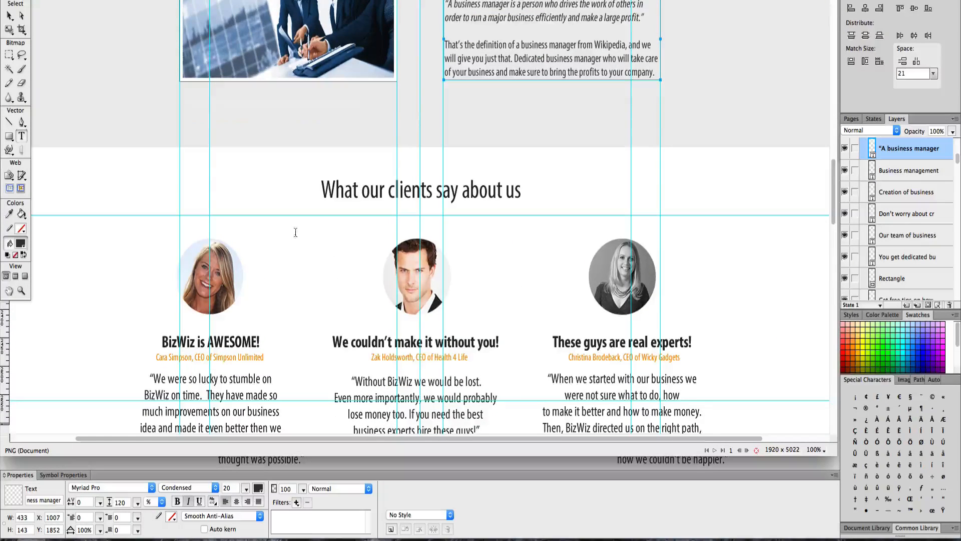
{"action": "scroll", "coordinate": [352, 332], "scroll_direction": "down", "scroll_amount": 1}
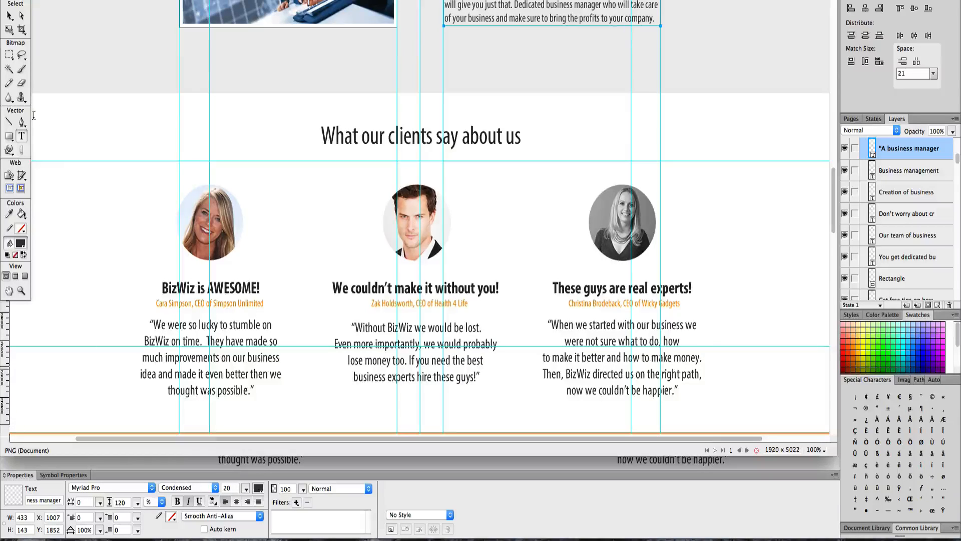
{"action": "left_click", "coordinate": [9, 136]}
{"action": "left_click", "coordinate": [431, 344]}
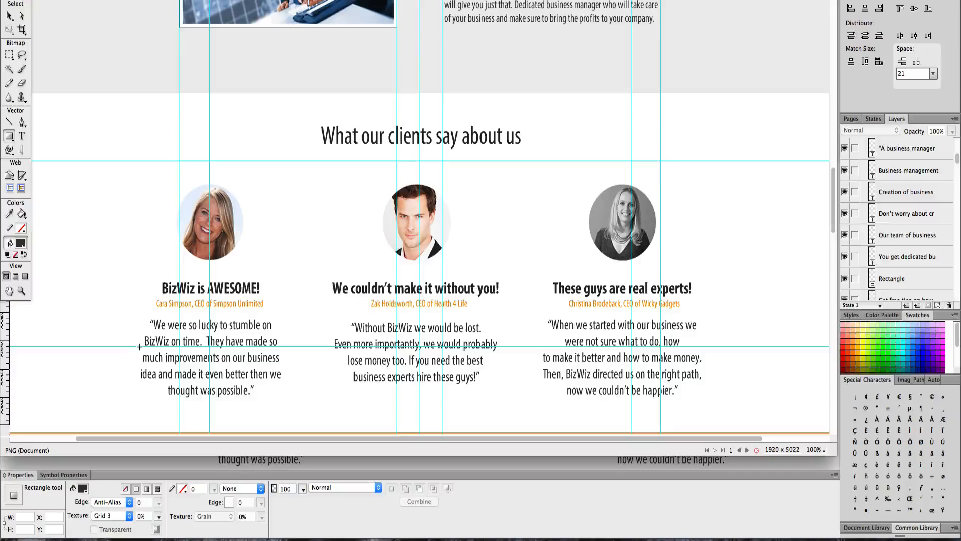
{"action": "mouse_move", "coordinate": [140, 374]}
{"action": "left_mouse_down"}
{"action": "mouse_move", "coordinate": [272, 393]}
{"action": "mouse_move", "coordinate": [681, 401]}
{"action": "mouse_move", "coordinate": [708, 398]}
{"action": "mouse_move", "coordinate": [703, 385]}
{"action": "left_mouse_up"}
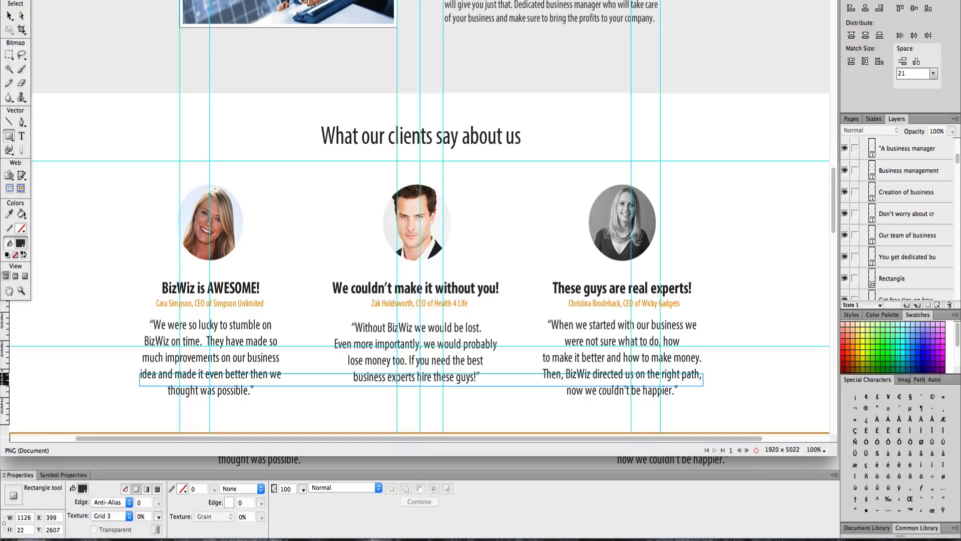
- Switch to Chrome and set the Content Container's maximum width to 1125 around the three-column section
{"action": "key", "text": "ctrl+Up"}
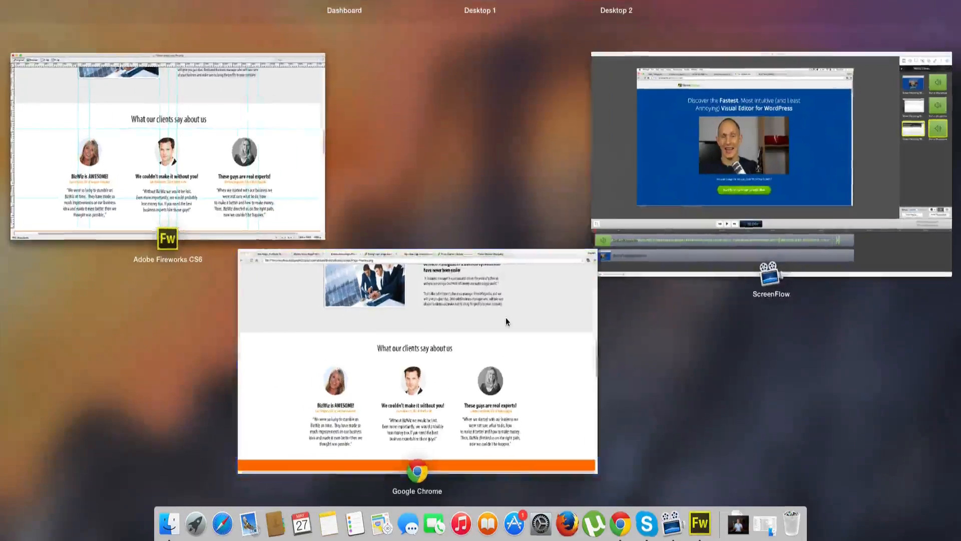
{"action": "left_click", "coordinate": [505, 318]}
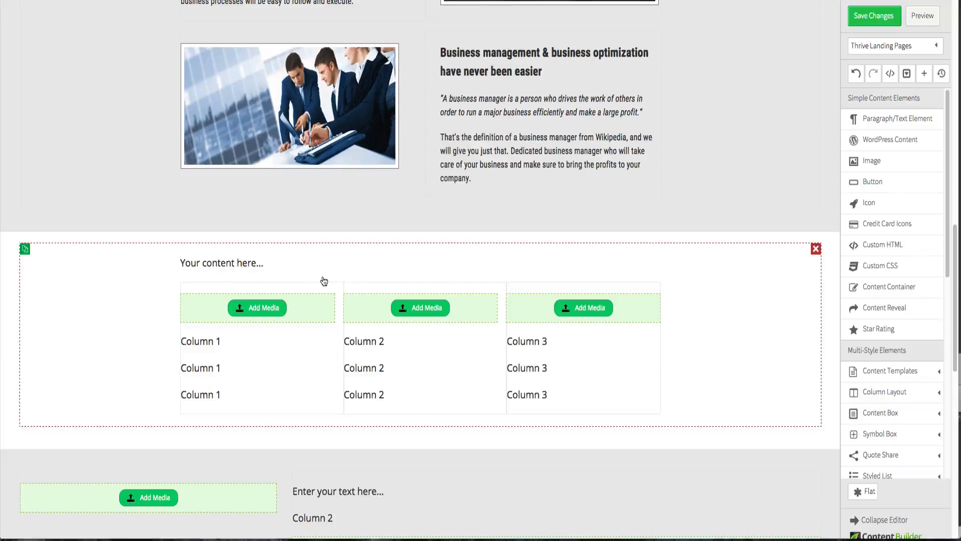
{"action": "left_click", "coordinate": [328, 252]}
{"action": "left_click_drag", "start_coordinate": [284, 205], "coordinate": [294, 209]}
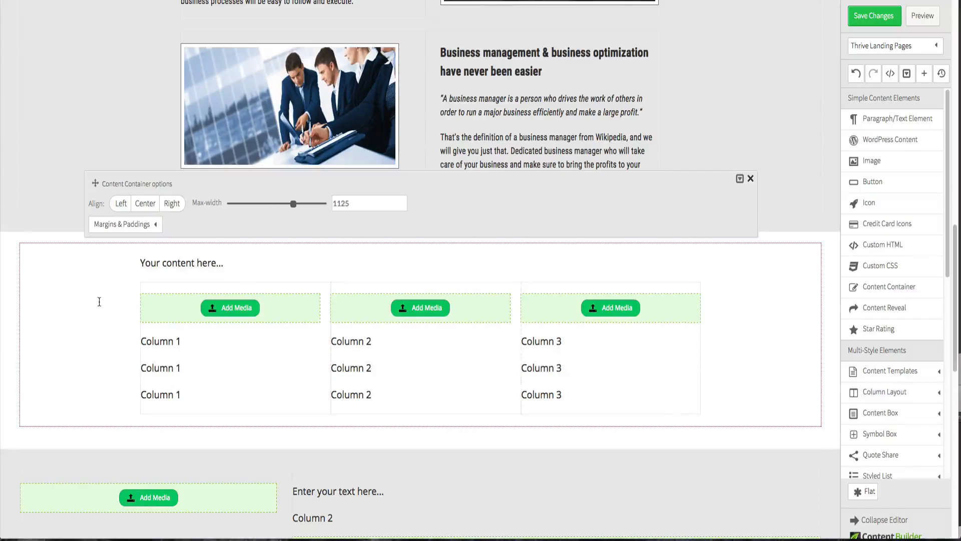
{"action": "left_click", "coordinate": [804, 202]}
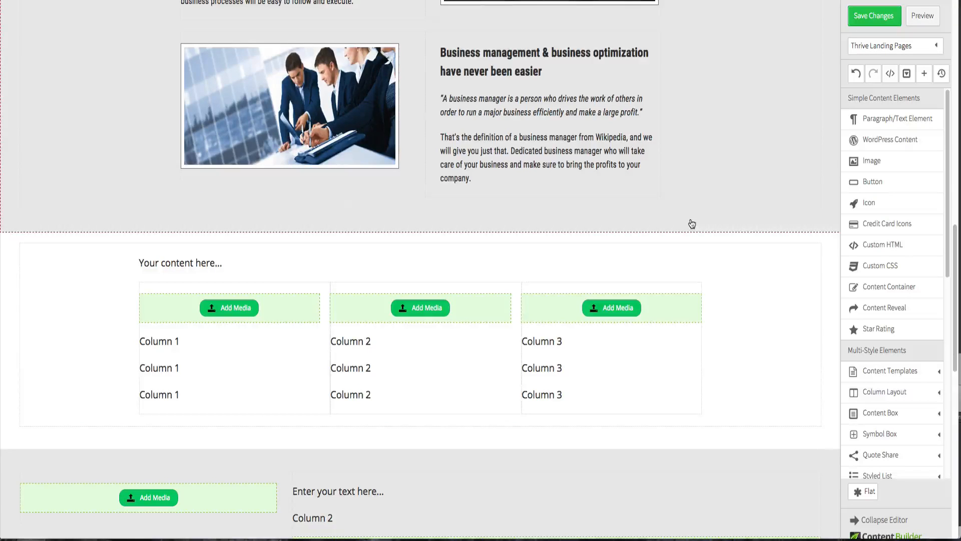
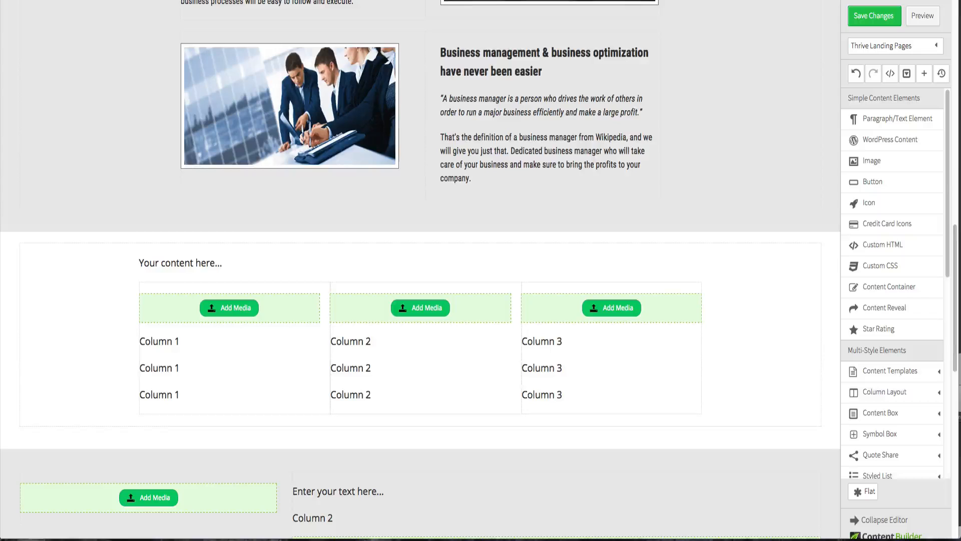
- Insert the testimonial-cara image from the media library into the first column and center it
{"action": "left_click", "coordinate": [233, 316]}
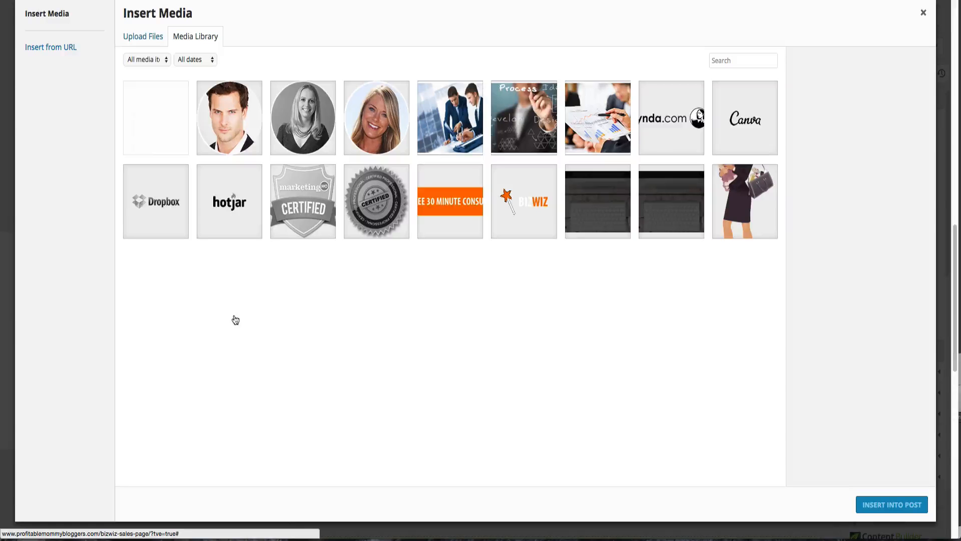
{"action": "left_click", "coordinate": [396, 120]}
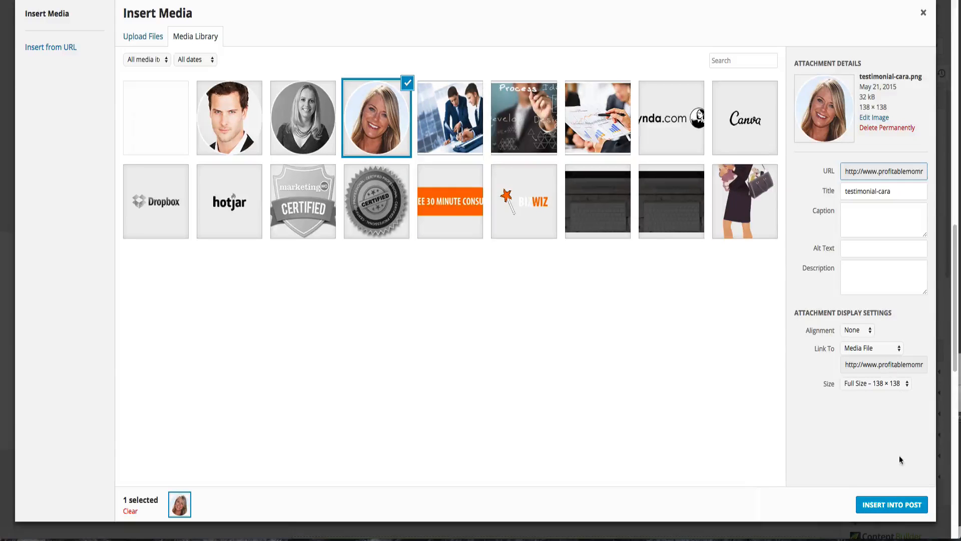
{"action": "left_click", "coordinate": [891, 503]}
{"action": "left_click", "coordinate": [207, 343]}
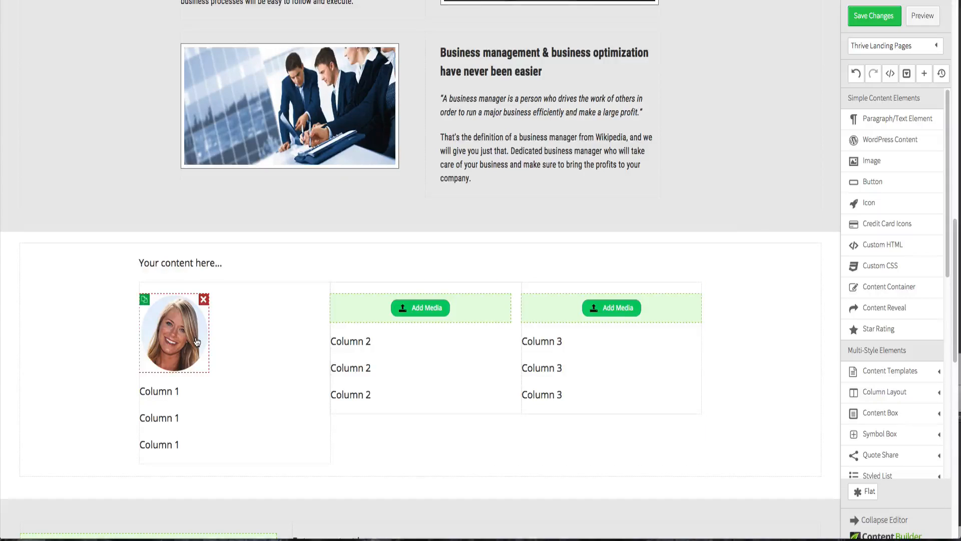
{"action": "left_click", "coordinate": [229, 259]}
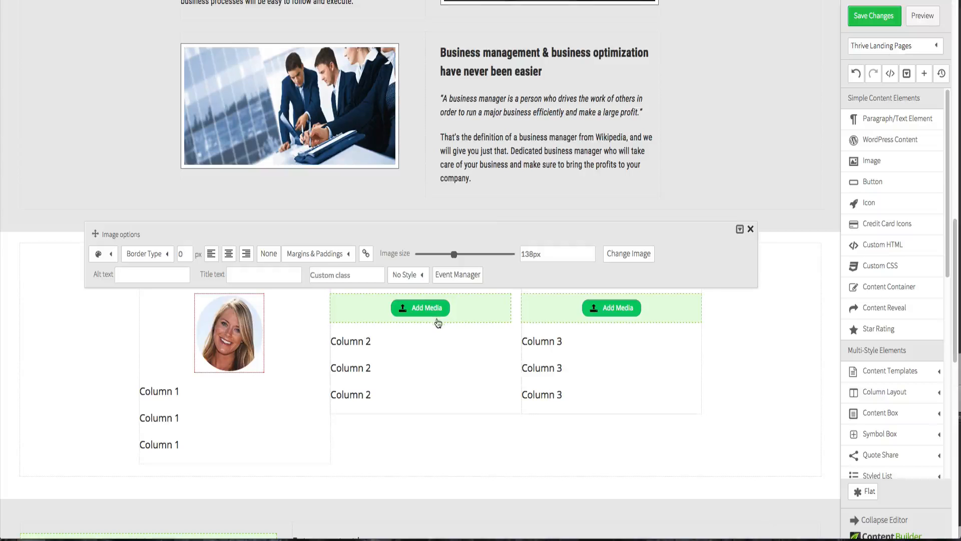
- Insert the testimonial-zak image from the media library into the second column
{"action": "left_click", "coordinate": [432, 312]}
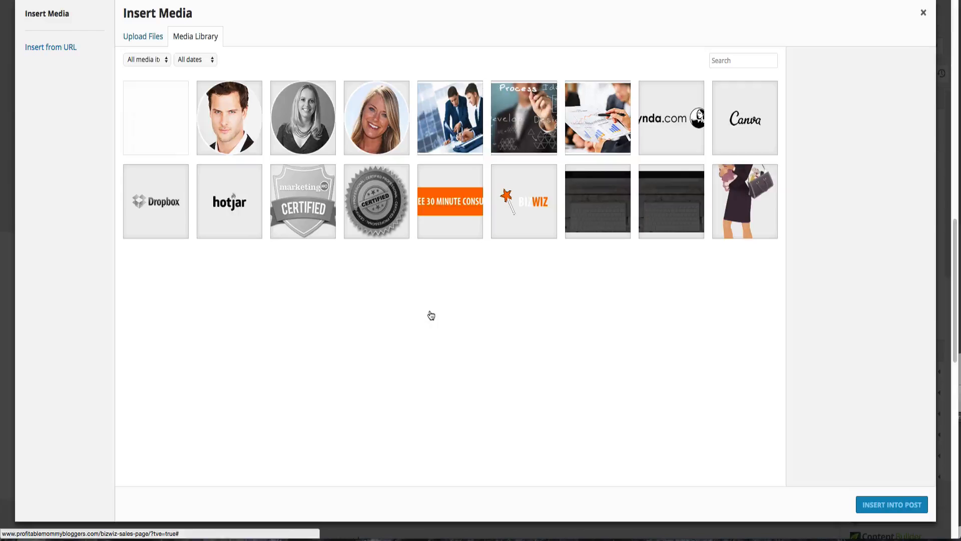
{"action": "left_click", "coordinate": [253, 105]}
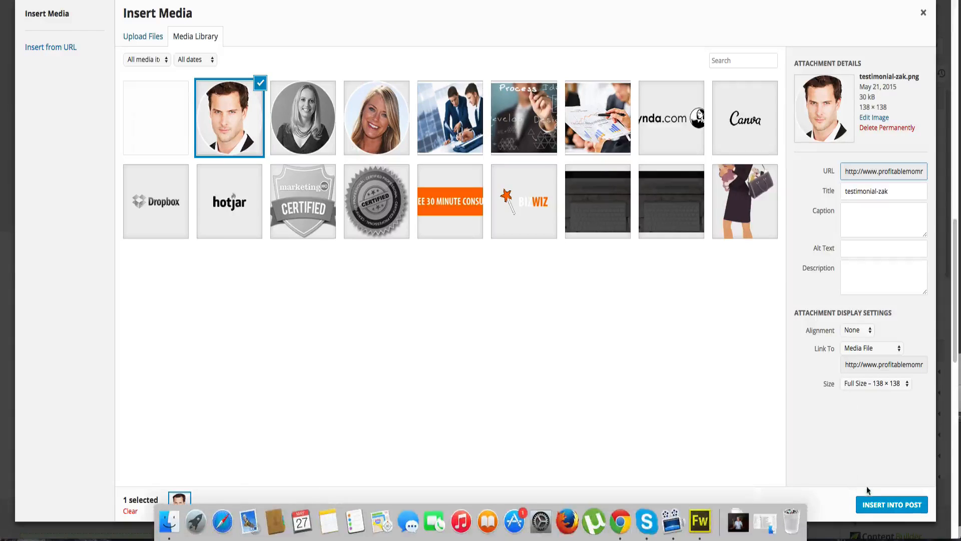
{"action": "left_click", "coordinate": [880, 503]}
{"action": "scroll", "coordinate": [871, 491], "scroll_direction": "right", "scroll_amount": 3}
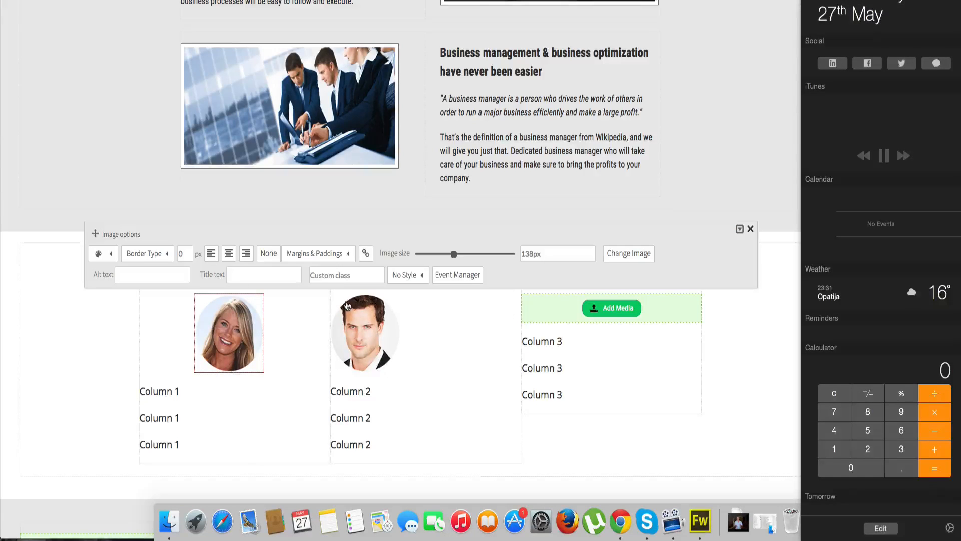
- Insert the testimonial-christina image from the media library into the third column
{"action": "left_click", "coordinate": [501, 289]}
{"action": "left_click", "coordinate": [365, 337]}
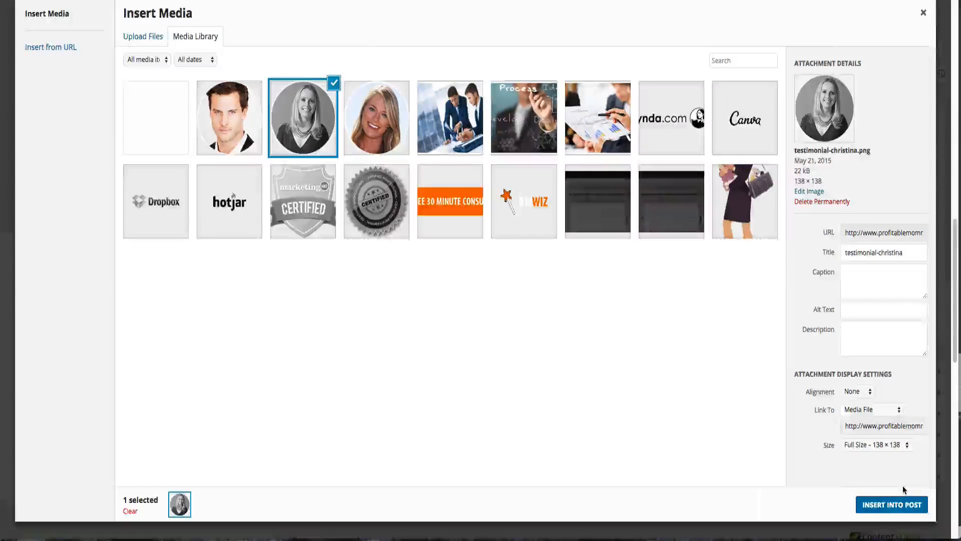
{"action": "left_click", "coordinate": [902, 503]}
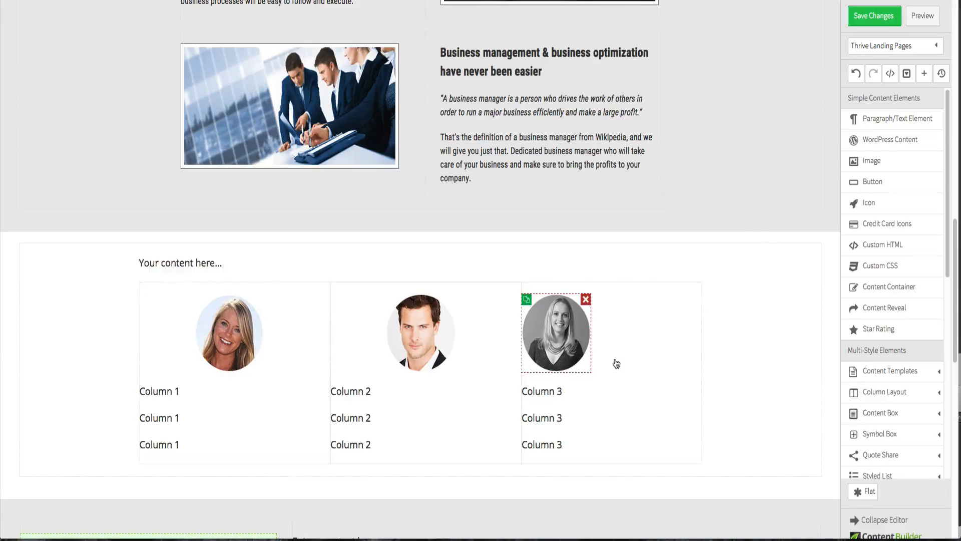
- Center-align the first text line in the first column under the photo
{"action": "left_click", "coordinate": [229, 253]}
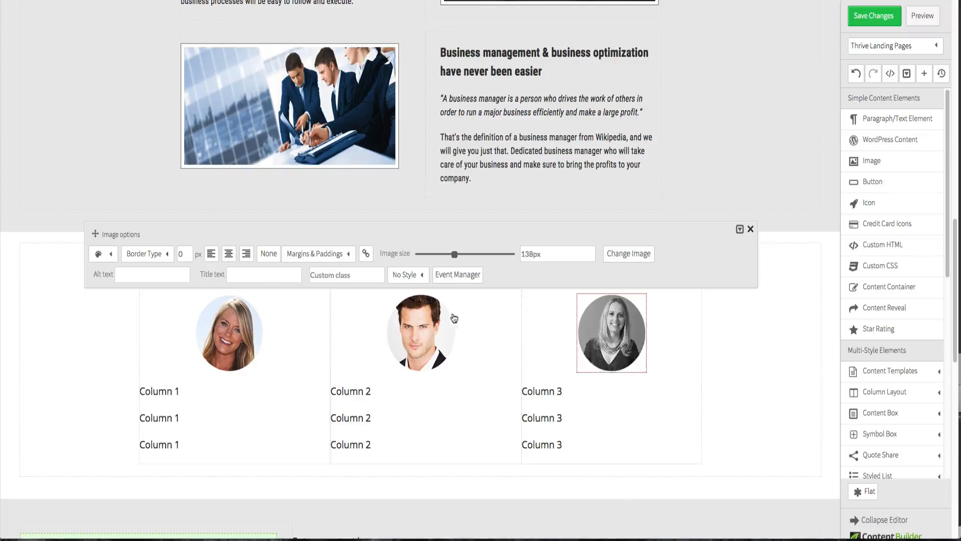
{"action": "left_click", "coordinate": [788, 382]}
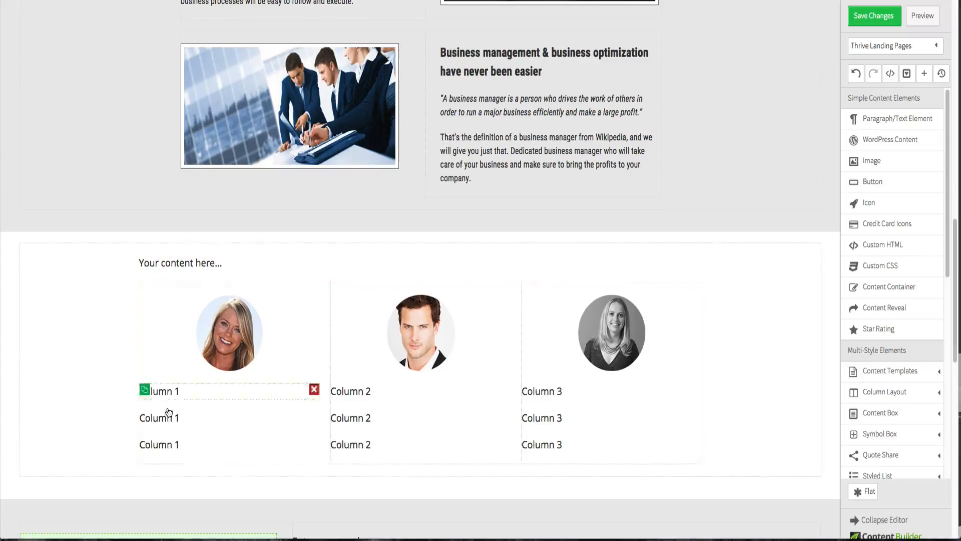
{"action": "left_click", "coordinate": [169, 396]}
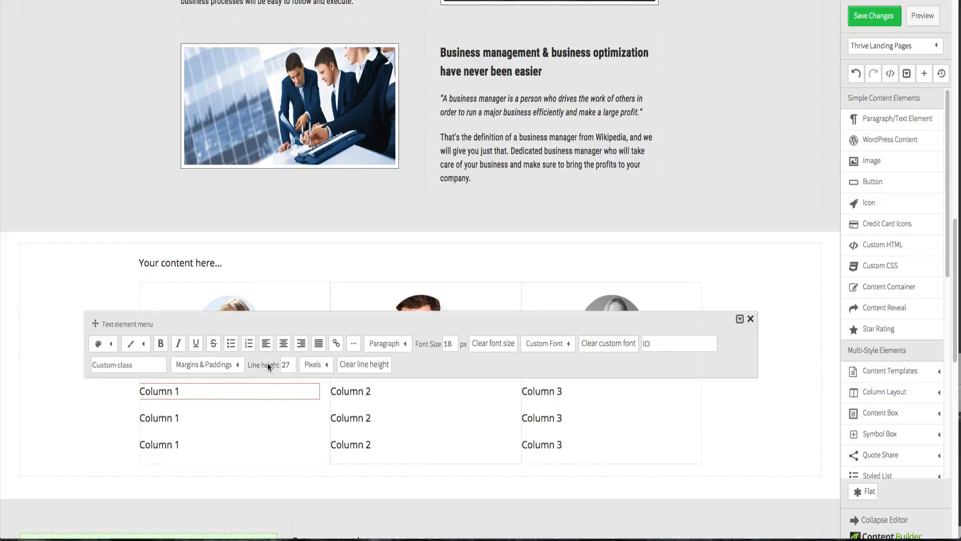
{"action": "left_click", "coordinate": [32, 430]}
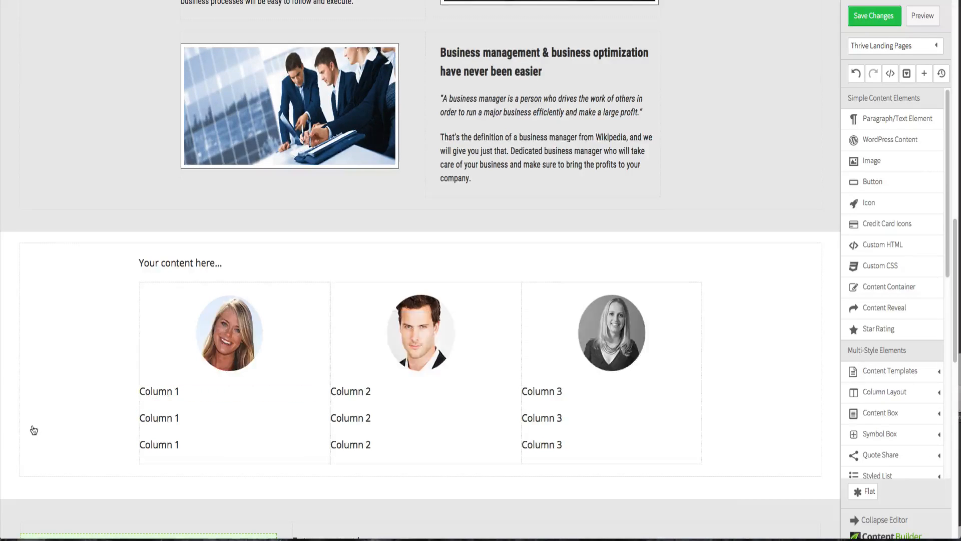
{"action": "left_click", "coordinate": [162, 393]}
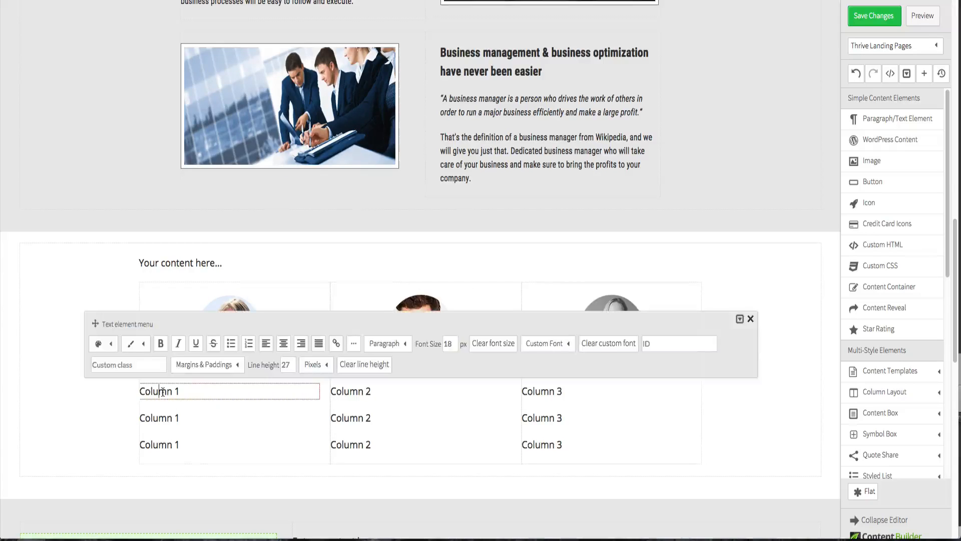
{"action": "triple_click", "coordinate": [190, 386]}
{"action": "left_click", "coordinate": [283, 343]}
{"action": "left_click", "coordinate": [297, 472]}
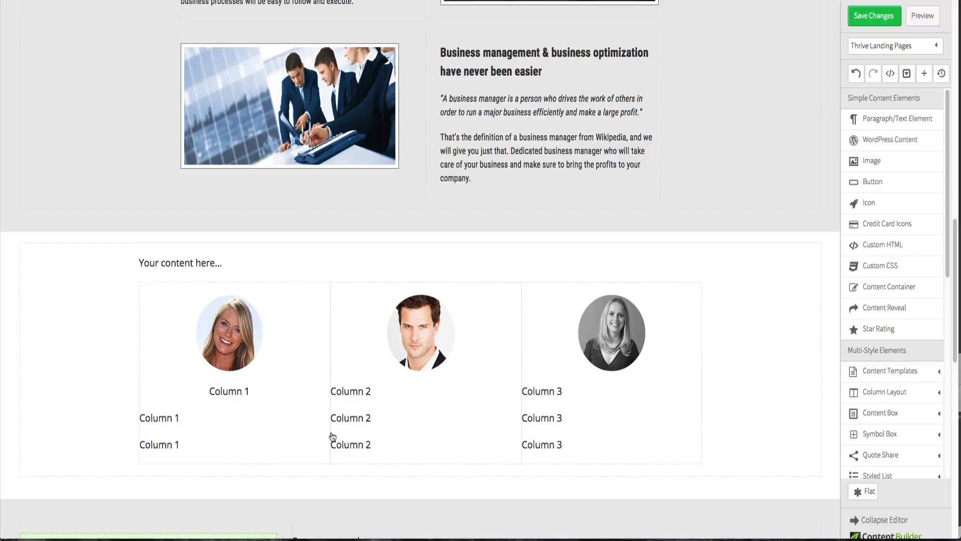
- Center-align the first text lines in the second and third columns
{"action": "left_click", "coordinate": [364, 393]}
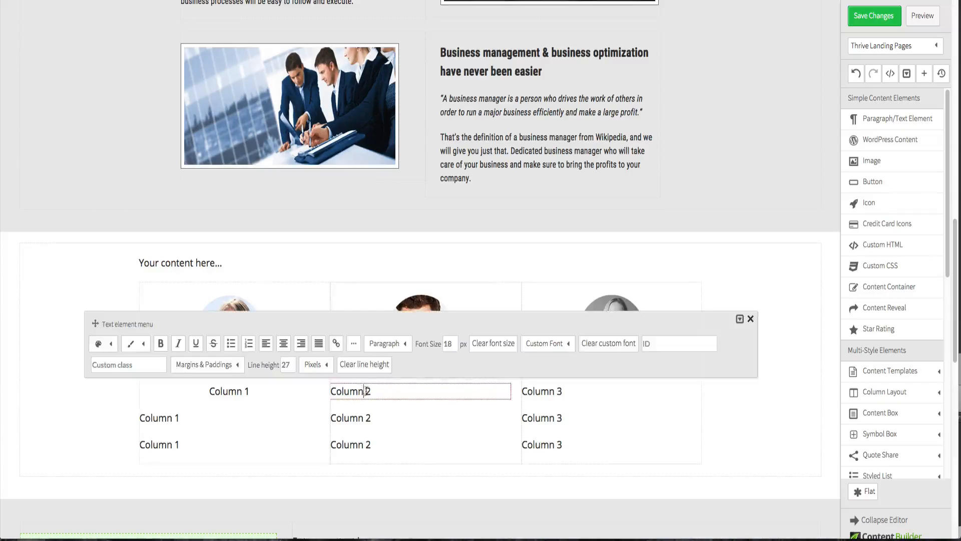
{"action": "left_click", "coordinate": [283, 343]}
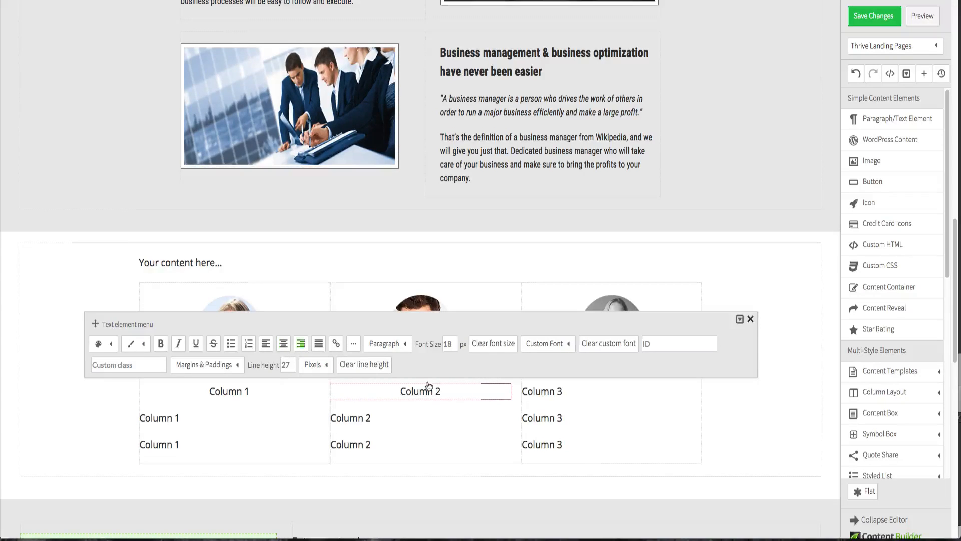
{"action": "left_click", "coordinate": [614, 464]}
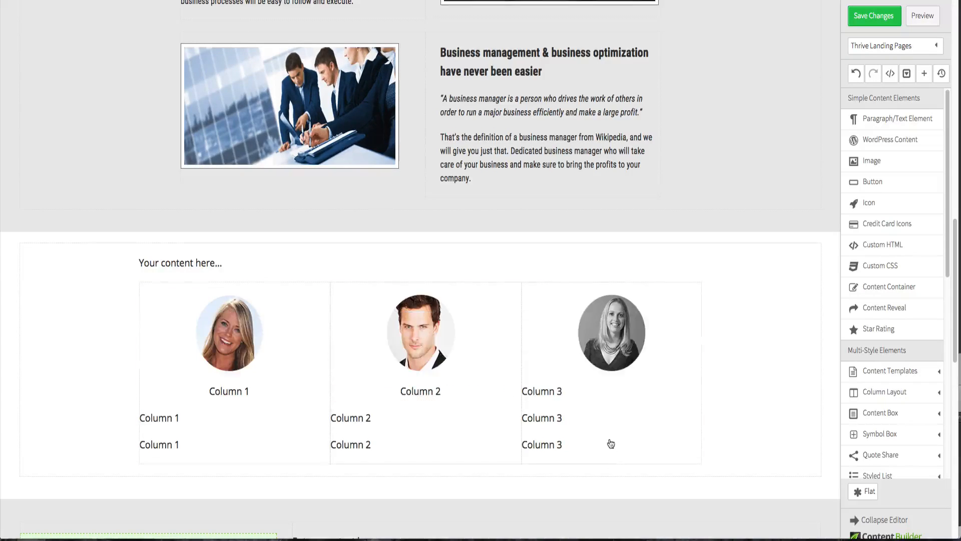
{"action": "left_click", "coordinate": [572, 398]}
{"action": "left_click", "coordinate": [282, 343]}
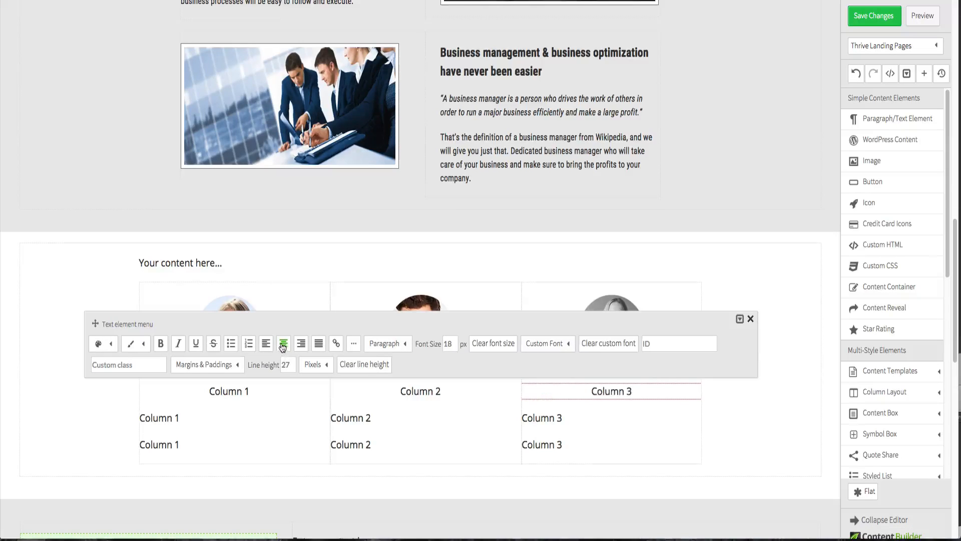
{"action": "left_click", "coordinate": [97, 412]}
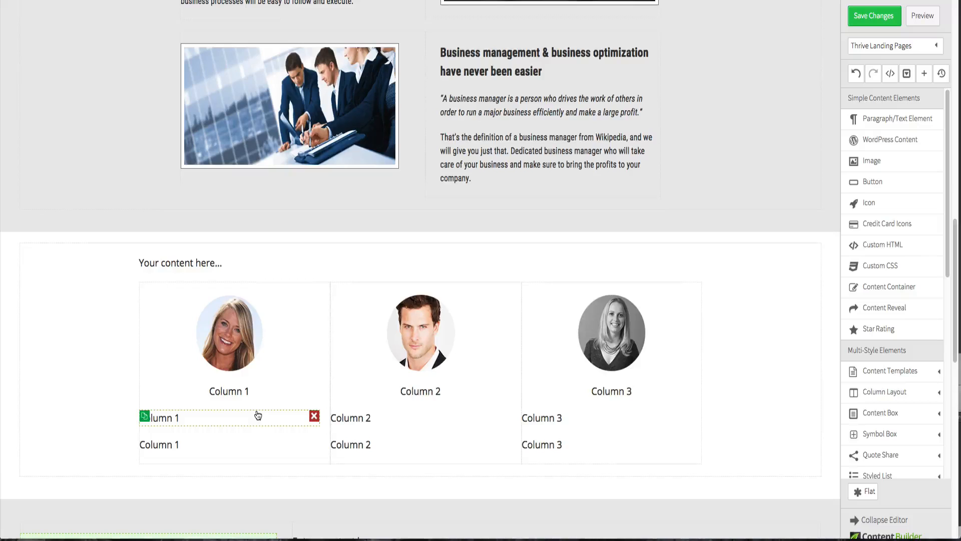
- Delete the remaining left-aligned text lines from all three columns
{"action": "left_click", "coordinate": [315, 418]}
{"action": "left_click", "coordinate": [314, 416]}
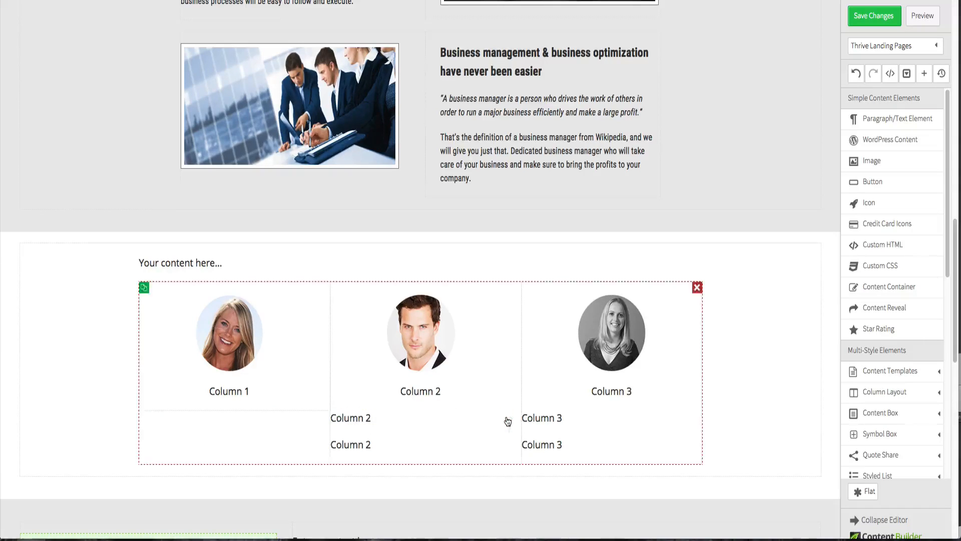
{"action": "left_click", "coordinate": [509, 420]}
{"action": "left_click", "coordinate": [512, 418]}
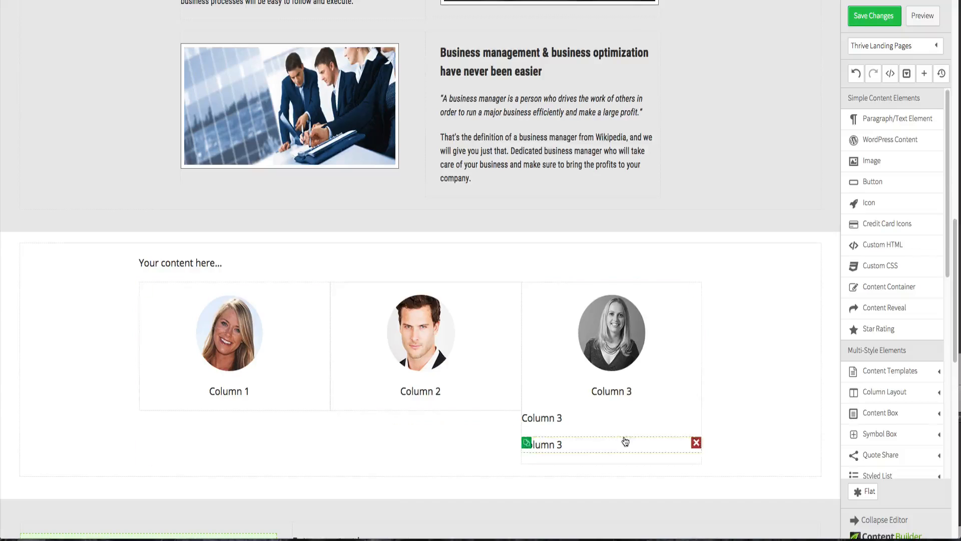
{"action": "left_click", "coordinate": [696, 419]}
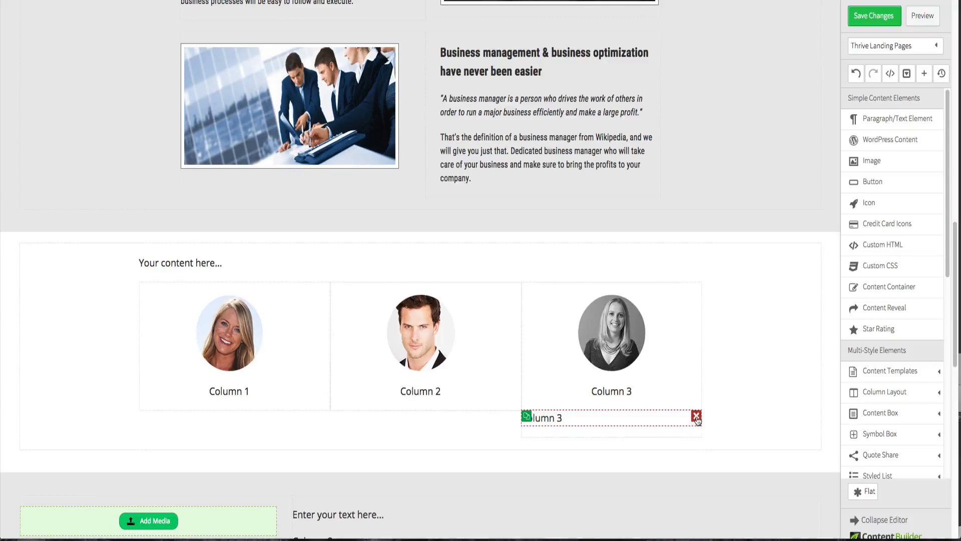
{"action": "left_click", "coordinate": [696, 419]}
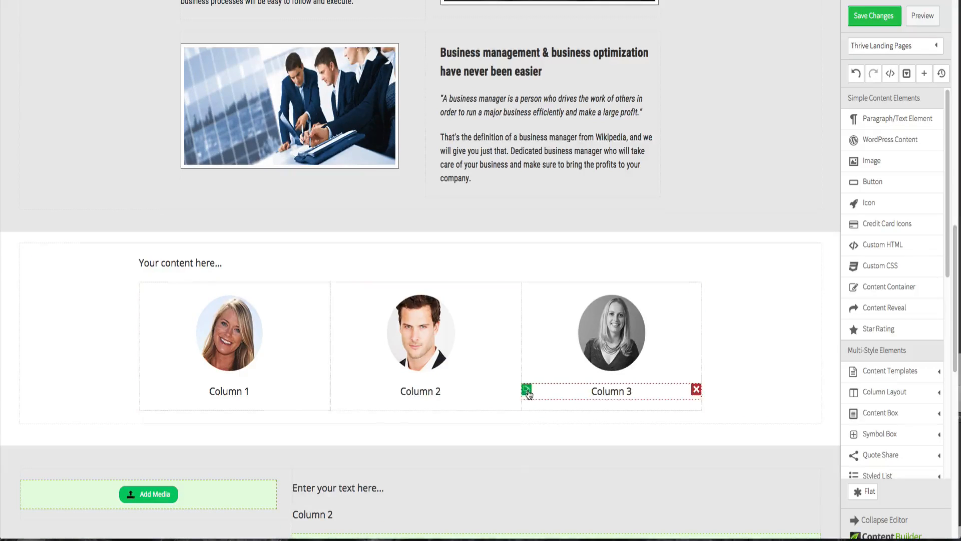
- Duplicate the centered text line twice in each of the three columns
{"action": "left_click", "coordinate": [527, 390]}
{"action": "left_click", "coordinate": [527, 390]}
{"action": "left_click", "coordinate": [336, 390]}
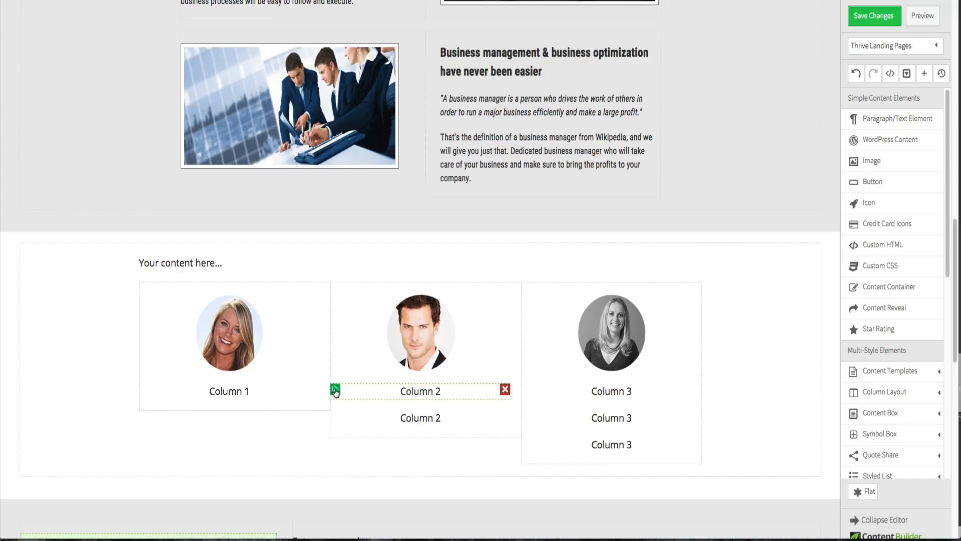
{"action": "left_click", "coordinate": [335, 391]}
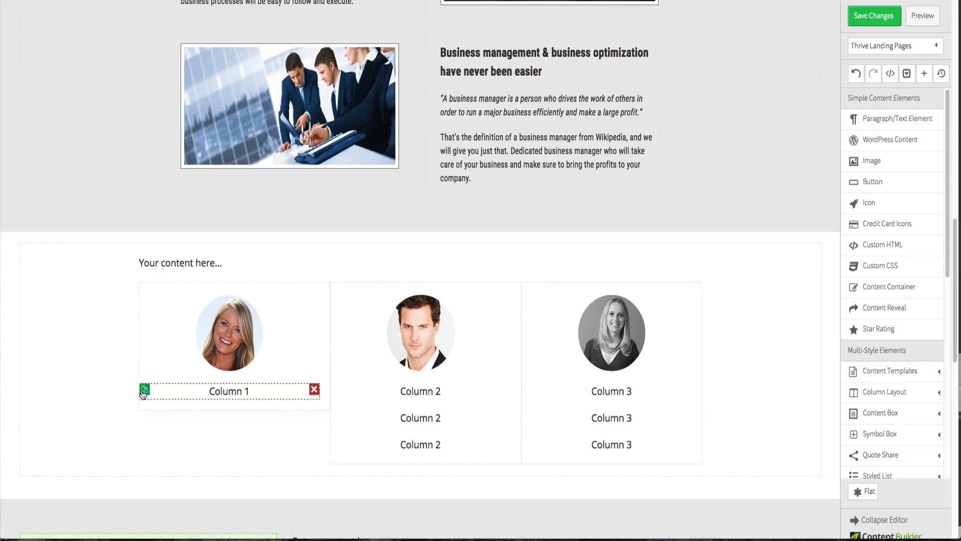
{"action": "left_click", "coordinate": [144, 390]}
{"action": "left_click", "coordinate": [145, 390]}
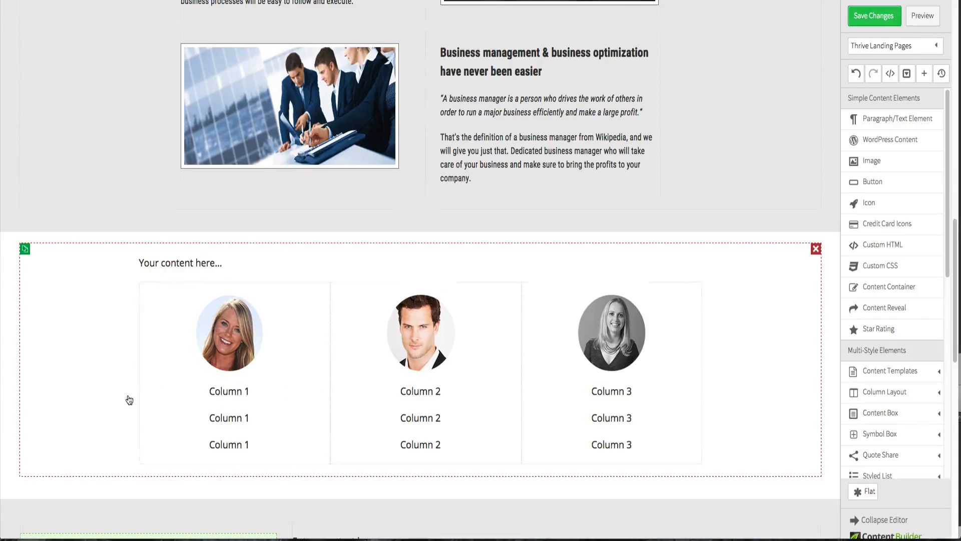
- Copy the "BizWiz is AWESOME!" heading from the Fireworks design and paste it over the first column's top line
{"action": "scroll", "coordinate": [129, 399], "scroll_direction": "down", "scroll_amount": 2}
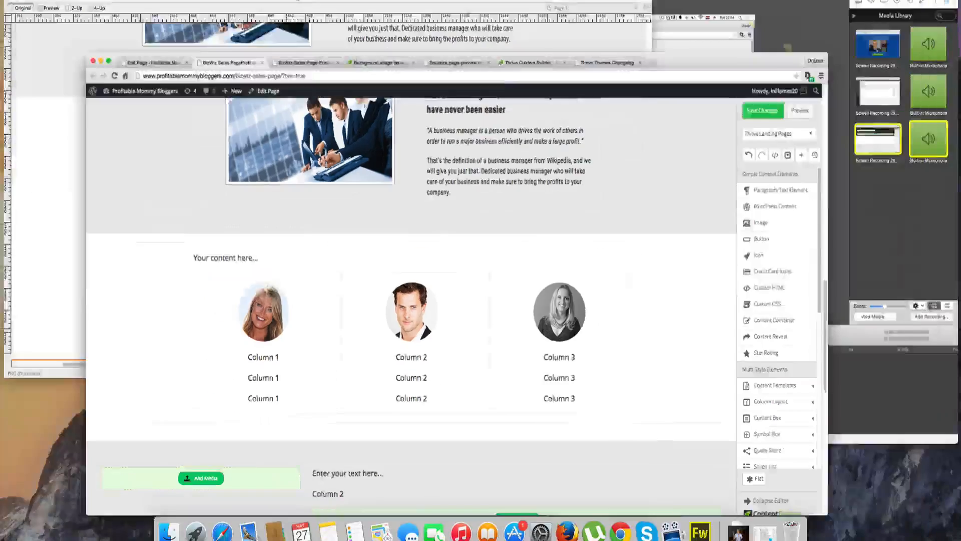
{"action": "key", "text": "ctrl+Up"}
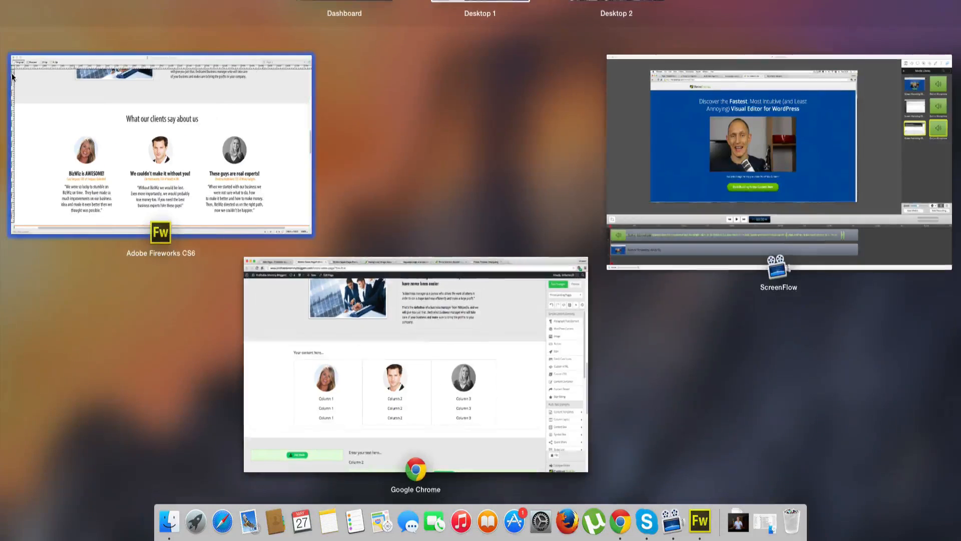
{"action": "left_click", "coordinate": [125, 158]}
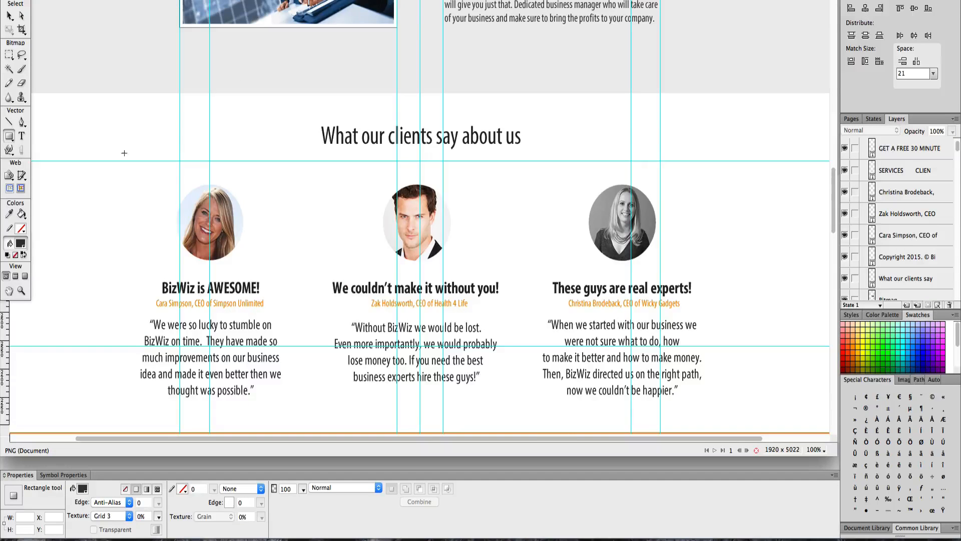
{"action": "left_click", "coordinate": [9, 16]}
{"action": "double_click", "coordinate": [247, 289]}
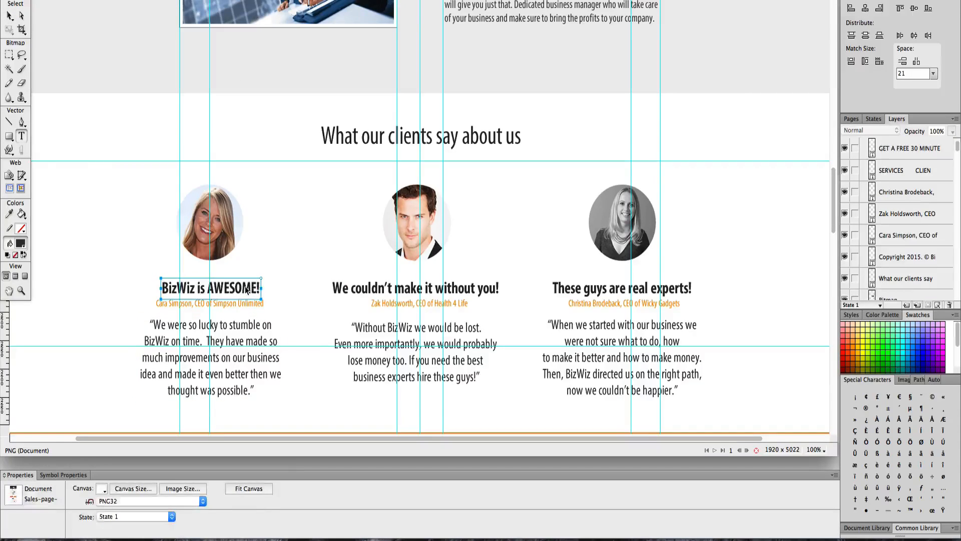
{"action": "key", "text": "ctrl+Up"}
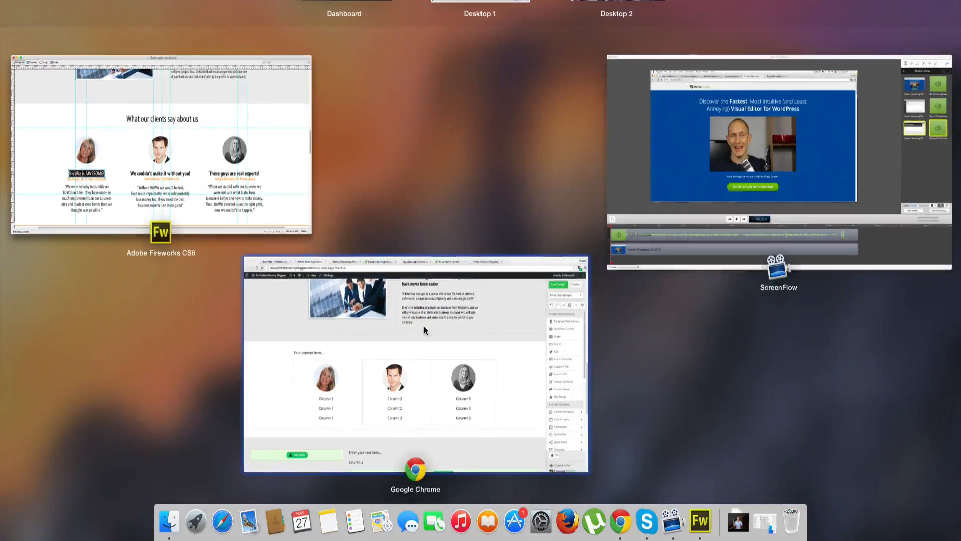
{"action": "left_click", "coordinate": [425, 326]}
{"action": "left_click", "coordinate": [233, 334]}
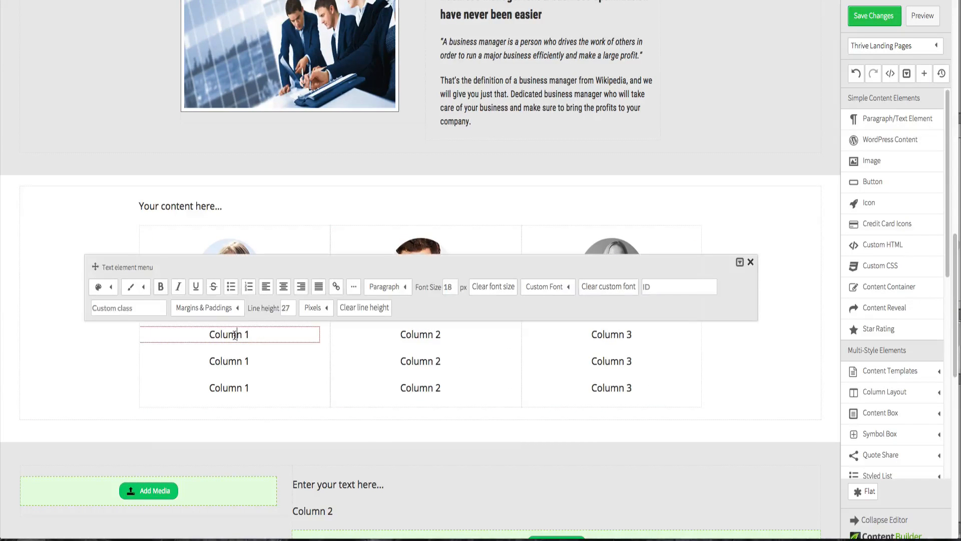
{"action": "triple_click", "coordinate": [234, 334]}
{"action": "type", "text": "BizWiz is AWESOME!"}
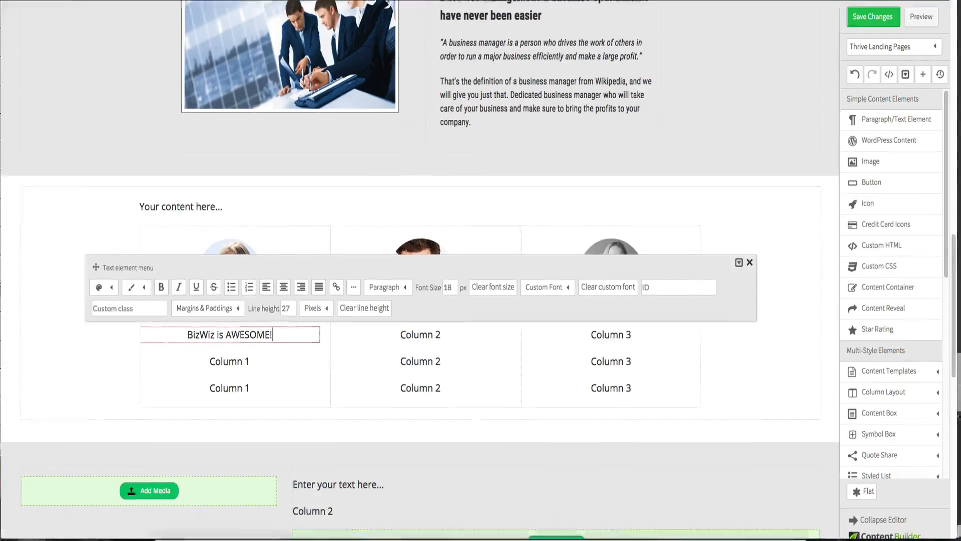
- Copy the "We couldn't make it without you!" heading from the Fireworks design and paste it over the second column's top line
{"action": "key", "text": "ctrl+Up"}
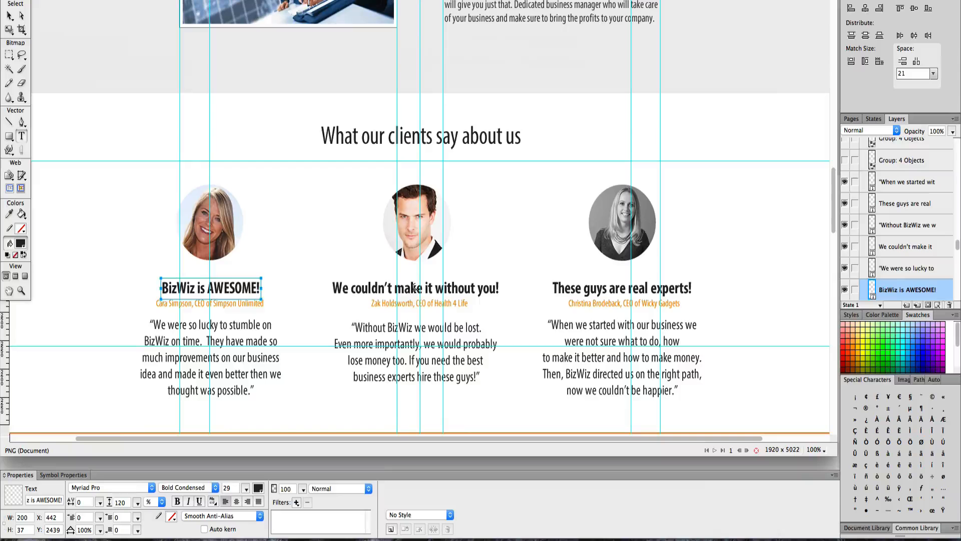
{"action": "double_click", "coordinate": [413, 287]}
{"action": "key", "text": "super+a"}
{"action": "key", "text": "ctrl+c"}
{"action": "key", "text": "ctrl+Up"}
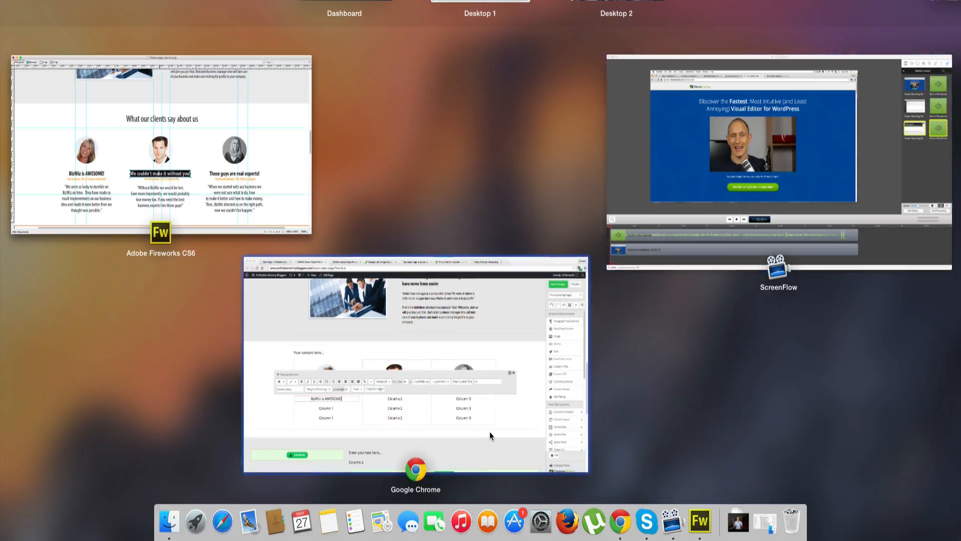
{"action": "left_click", "coordinate": [429, 336]}
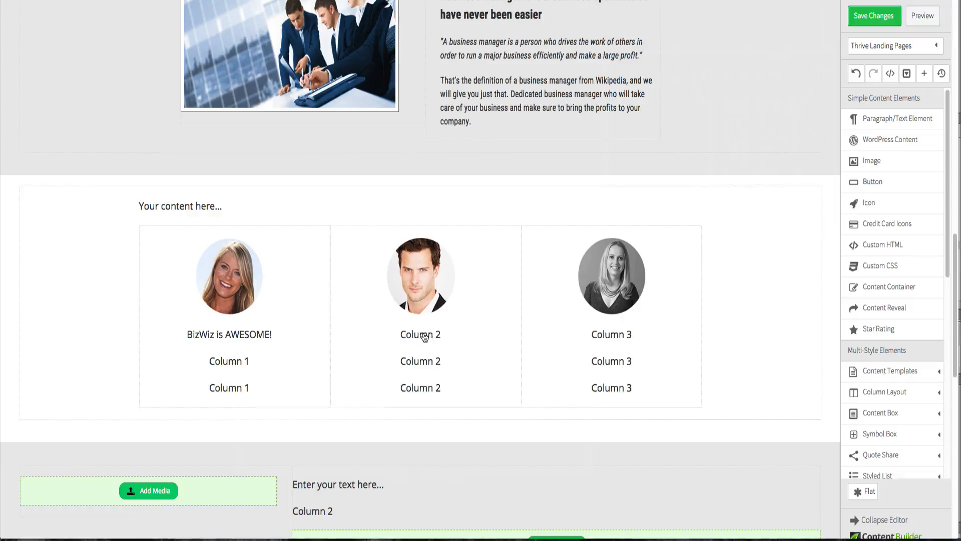
{"action": "left_click", "coordinate": [424, 334]}
{"action": "double_click", "coordinate": [424, 334]}
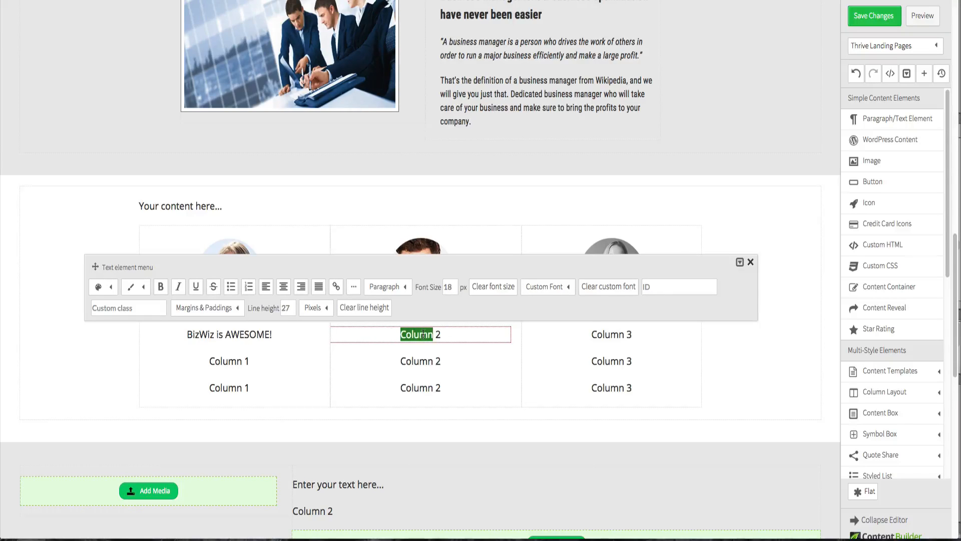
{"action": "key", "text": "ctrl+v"}
- Paste the "These guys are real experts!" heading from the design over the third column's top line
{"action": "key", "text": "ctrl+Up"}
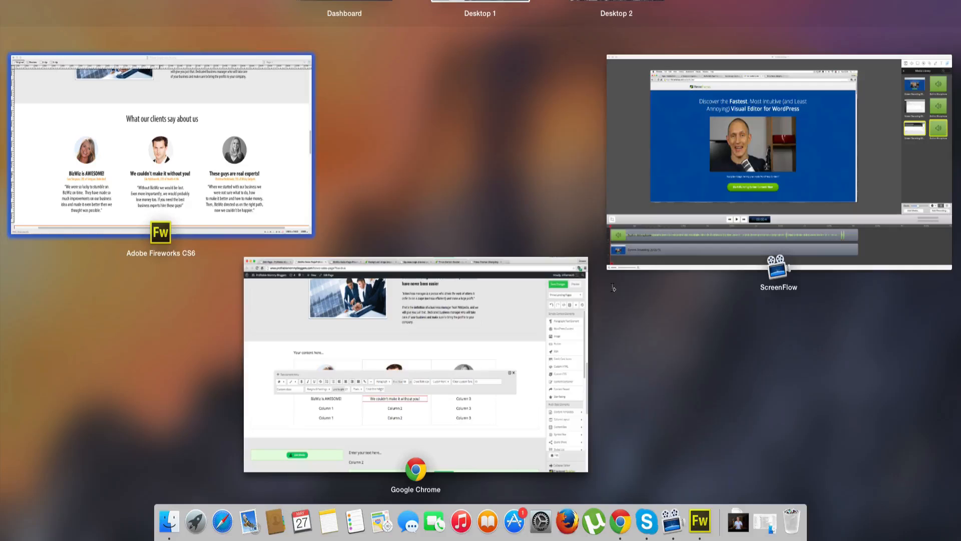
{"action": "left_click", "coordinate": [570, 276]}
{"action": "key", "text": "super+a"}
{"action": "key", "text": "super+c"}
{"action": "key", "text": "ctrl+Up"}
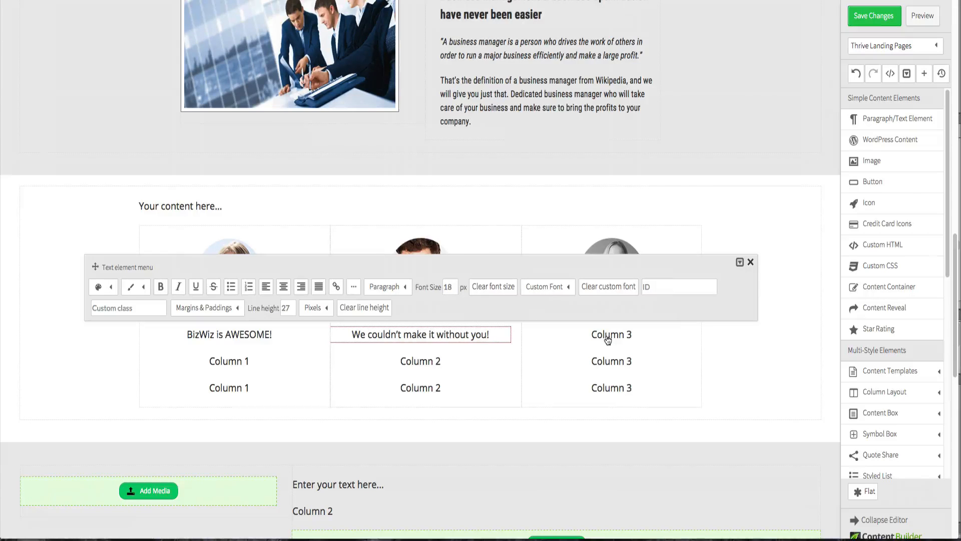
{"action": "left_click", "coordinate": [609, 343]}
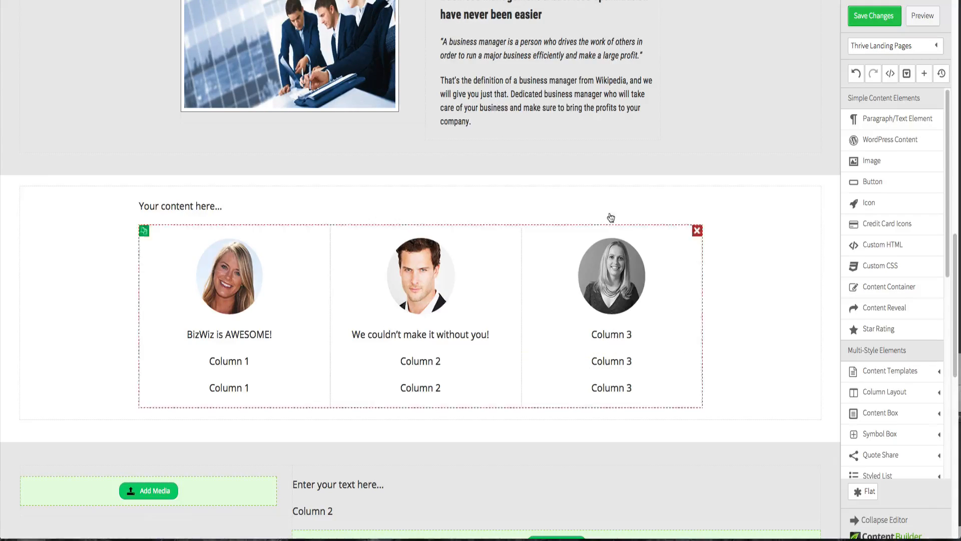
{"action": "triple_click", "coordinate": [611, 335]}
{"action": "key", "text": "super+v"}
- Copy the first client's name and company caption from the design and paste it over the first column's second line
{"action": "key", "text": "ctrl+Up"}
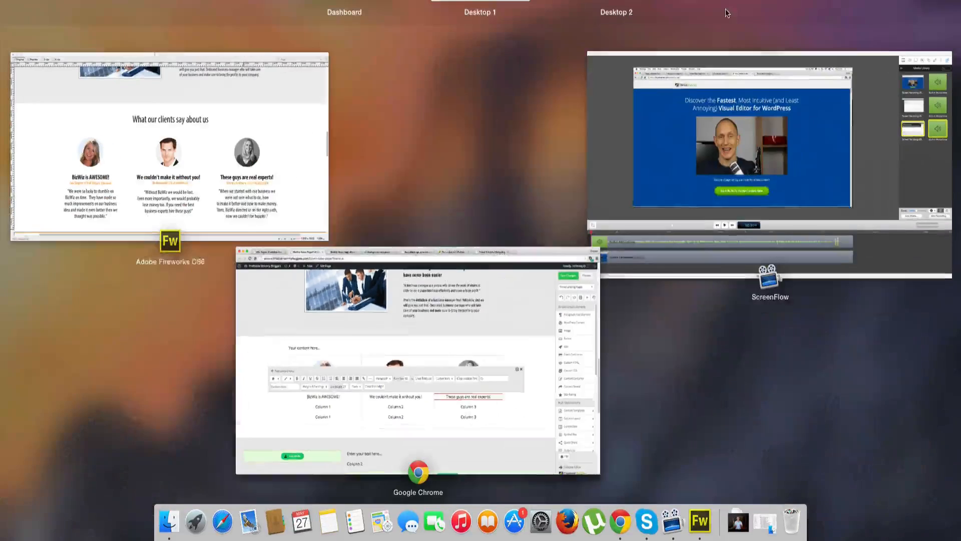
{"action": "left_click", "coordinate": [232, 301]}
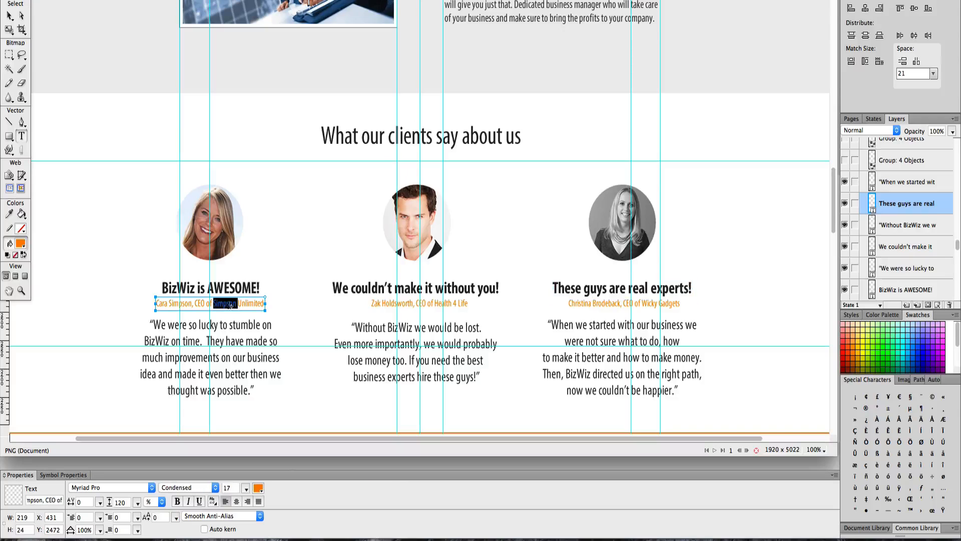
{"action": "key", "text": "ctrl+Up"}
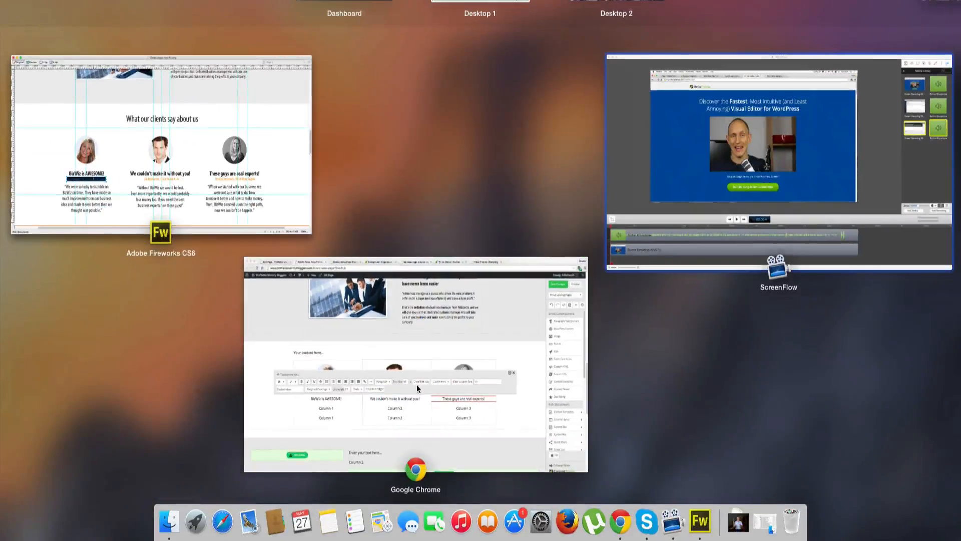
{"action": "left_click", "coordinate": [235, 347]}
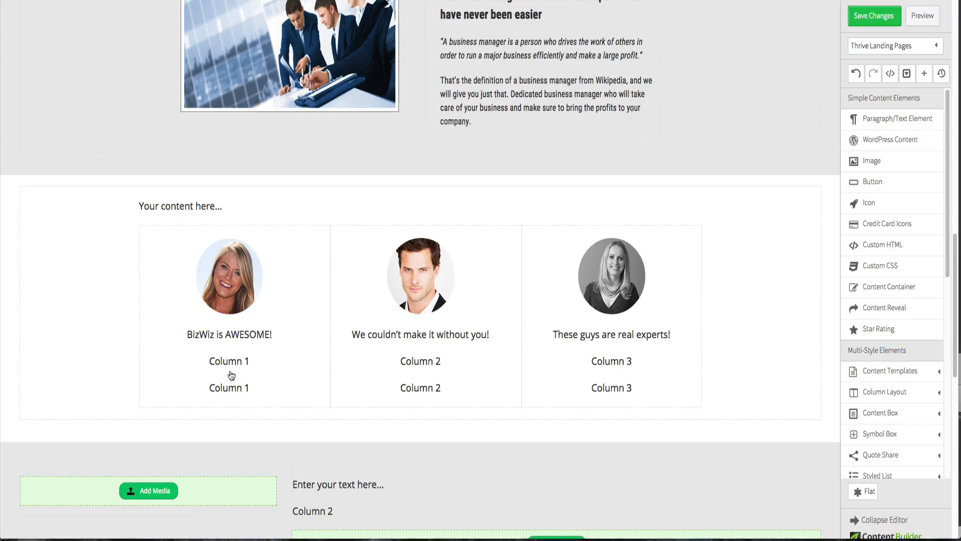
{"action": "left_click", "coordinate": [234, 363]}
{"action": "double_click", "coordinate": [233, 361]}
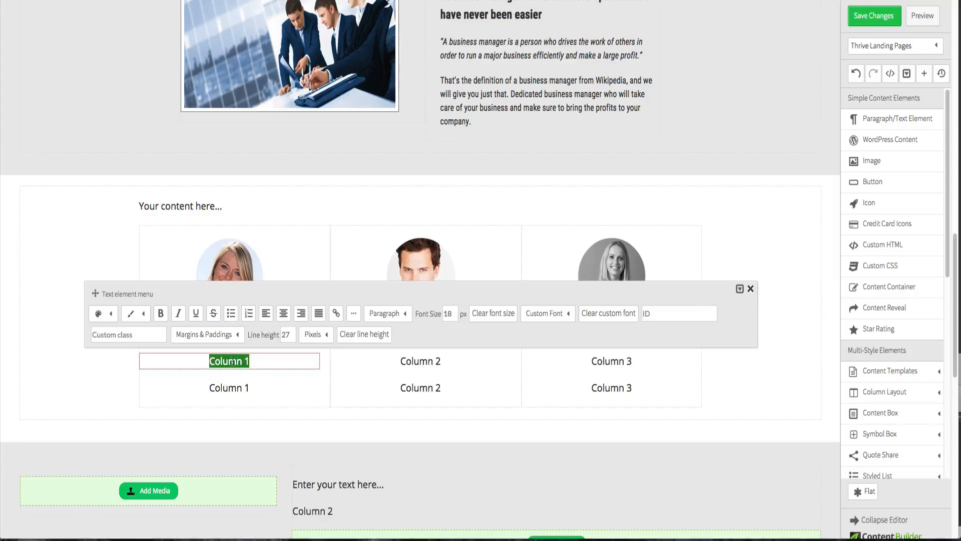
{"action": "type", "text": "Cara Simpson, CEO of Simpson Unlimited"}
- Copy the second client's name and company caption from the design for the second column's second line
{"action": "key", "text": "ctrl+Up"}
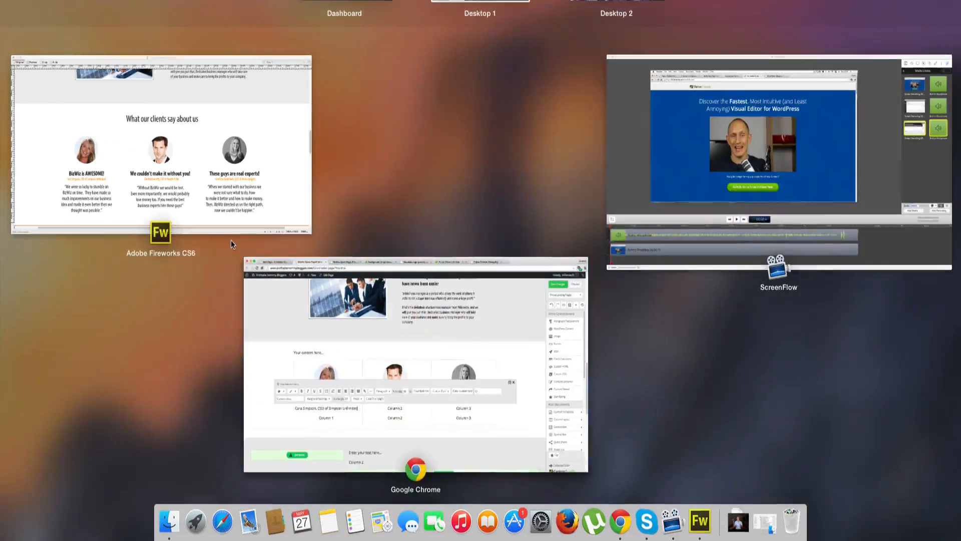
{"action": "left_click", "coordinate": [231, 239]}
{"action": "key", "text": "ctrl+Up"}
{"action": "left_click", "coordinate": [125, 189]}
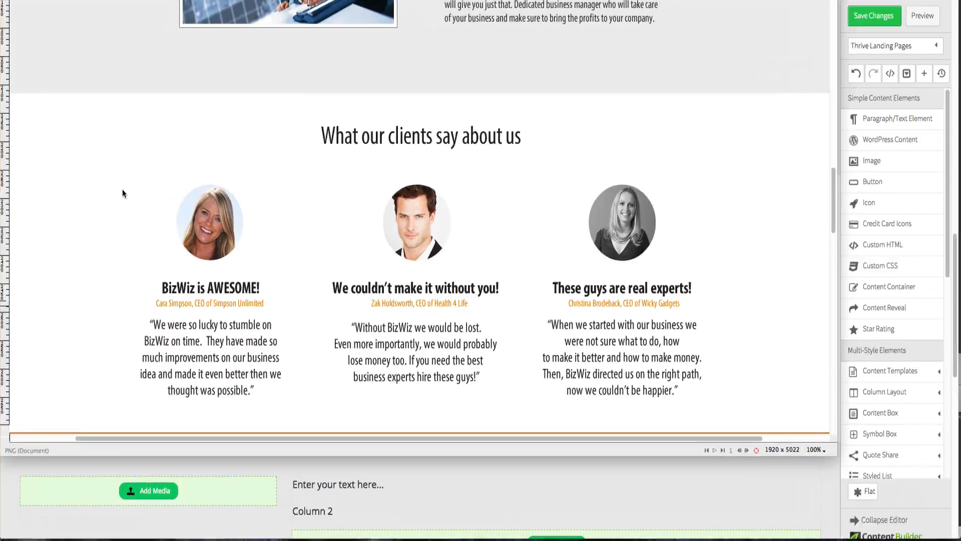
{"action": "left_click", "coordinate": [393, 304]}
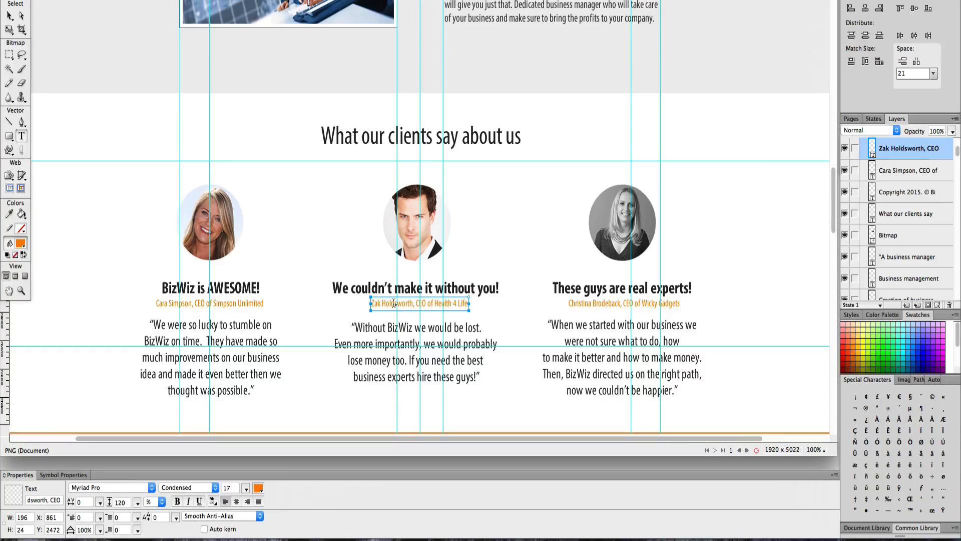
{"action": "key", "text": "super+a"}
{"action": "key", "text": "super+c"}
{"action": "key", "text": "ctrl+Up"}
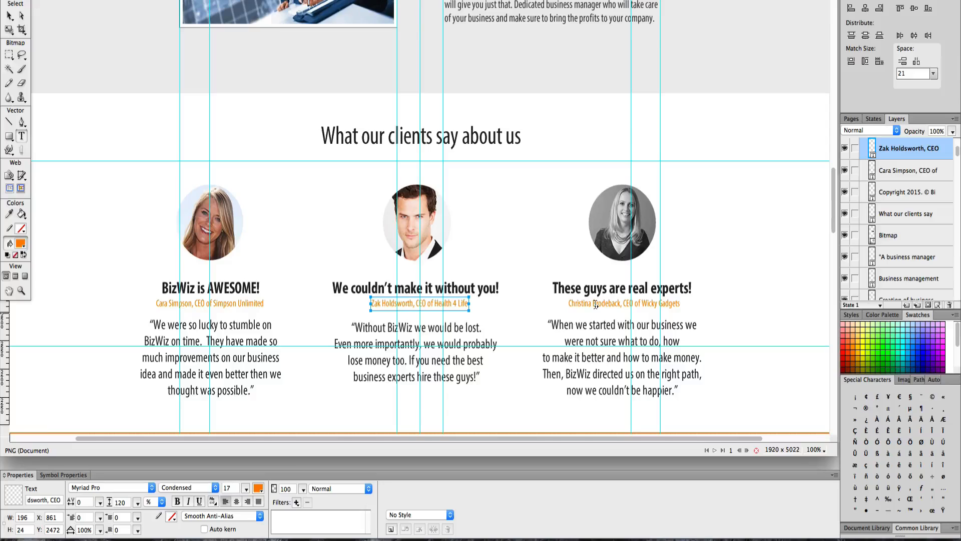
- Paste the third client's name and company caption from the design over the third column's second line
{"action": "left_click", "coordinate": [596, 304]}
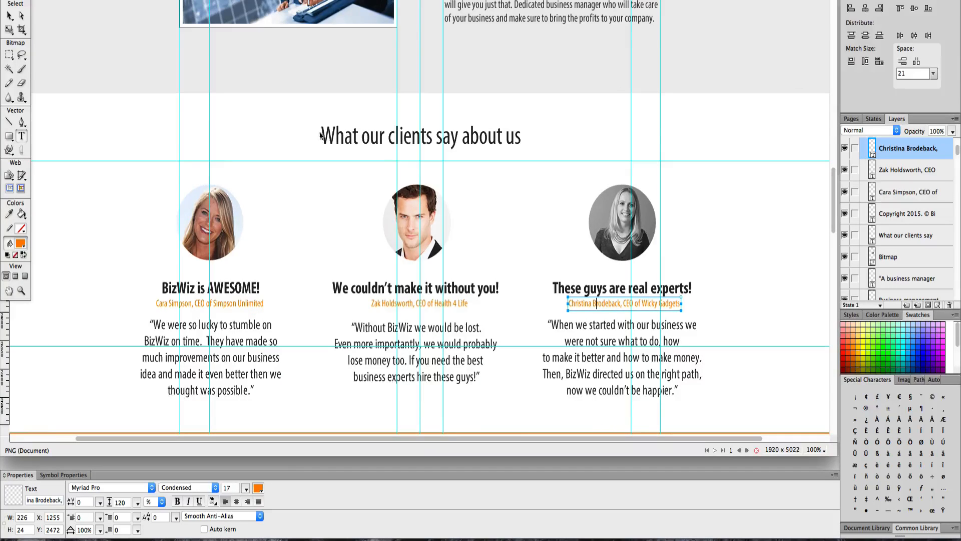
{"action": "key", "text": "super+Tab"}
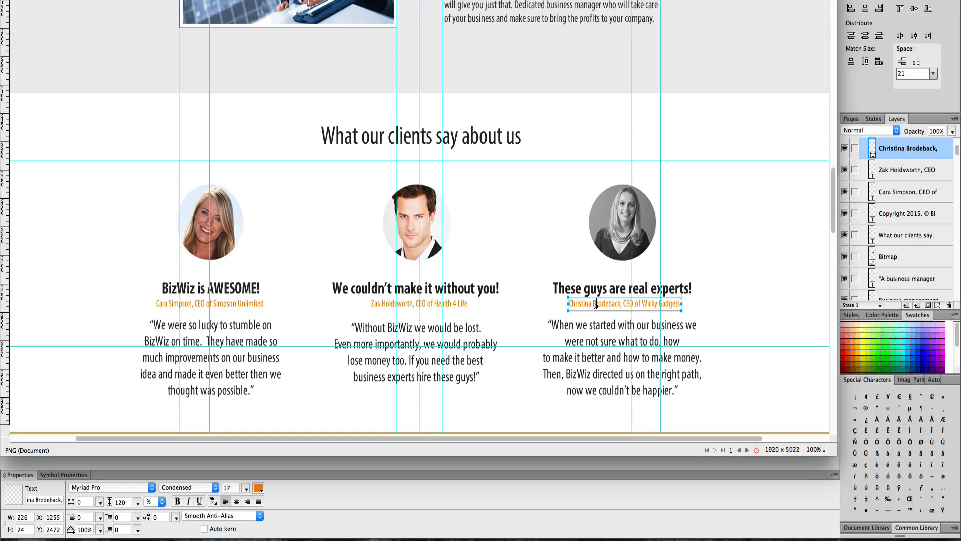
{"action": "key", "text": "super+Tab"}
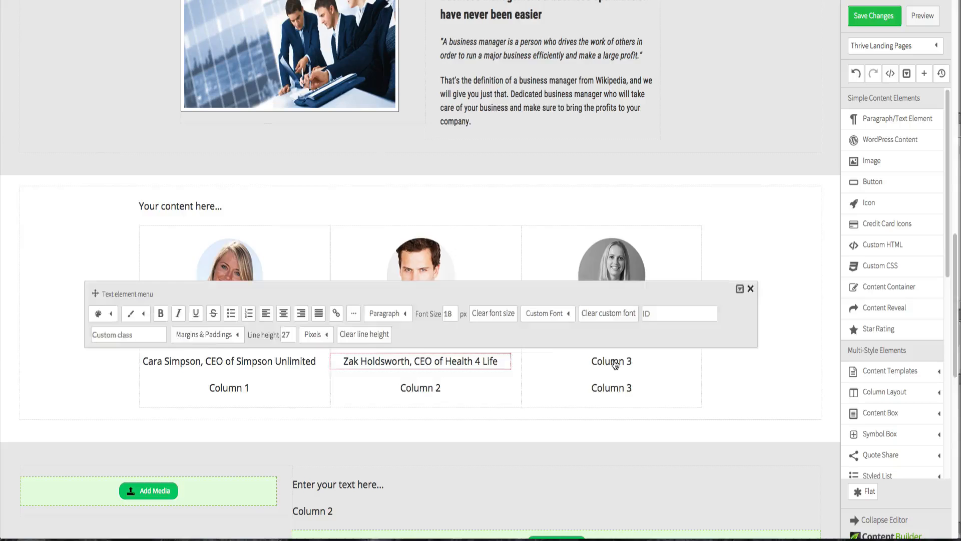
{"action": "triple_click", "coordinate": [613, 365]}
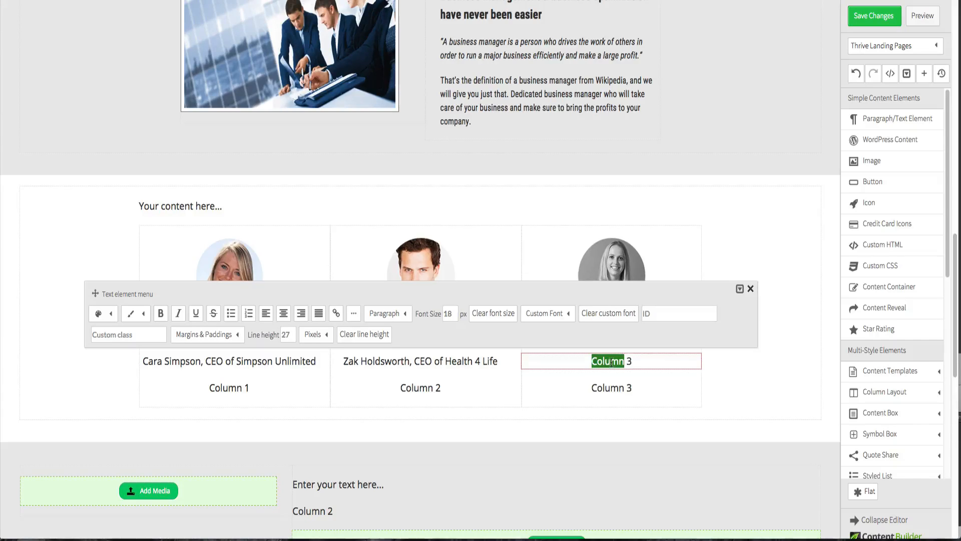
{"action": "key", "text": "super+v"}
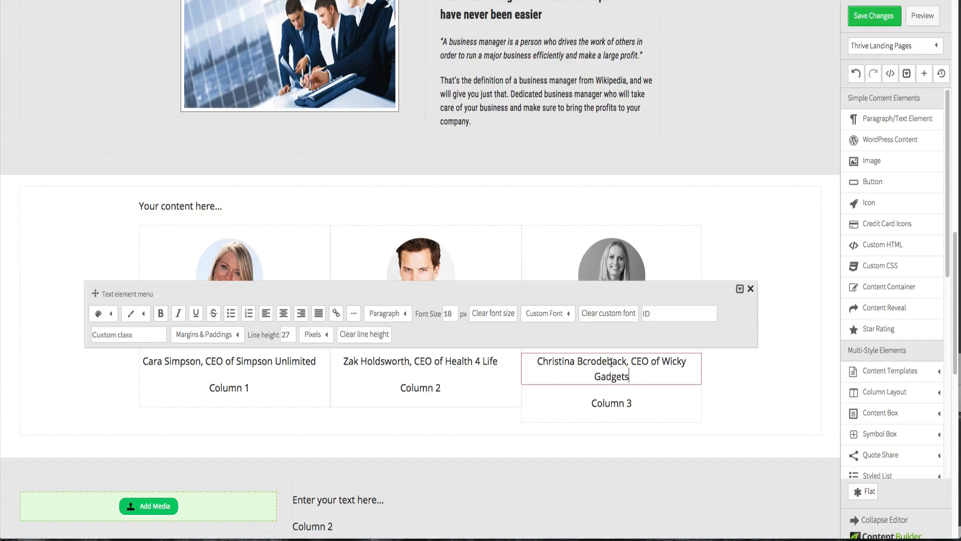
{"action": "left_click", "coordinate": [757, 389]}
- Copy the first testimonial quote from the design and paste it over the first column's last line
{"action": "key", "text": "ctrl+Up"}
{"action": "left_click", "coordinate": [185, 179]}
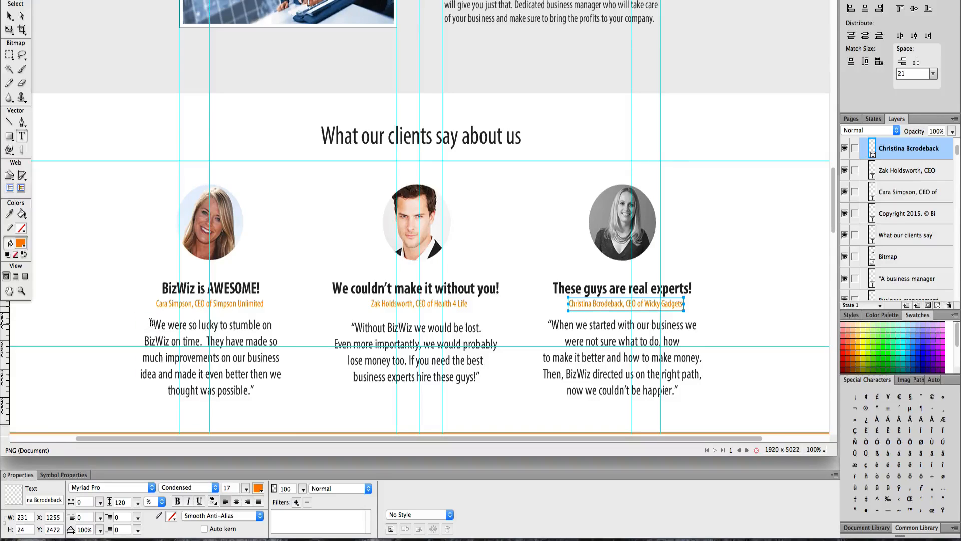
{"action": "left_click_drag", "start_coordinate": [151, 322], "coordinate": [265, 390]}
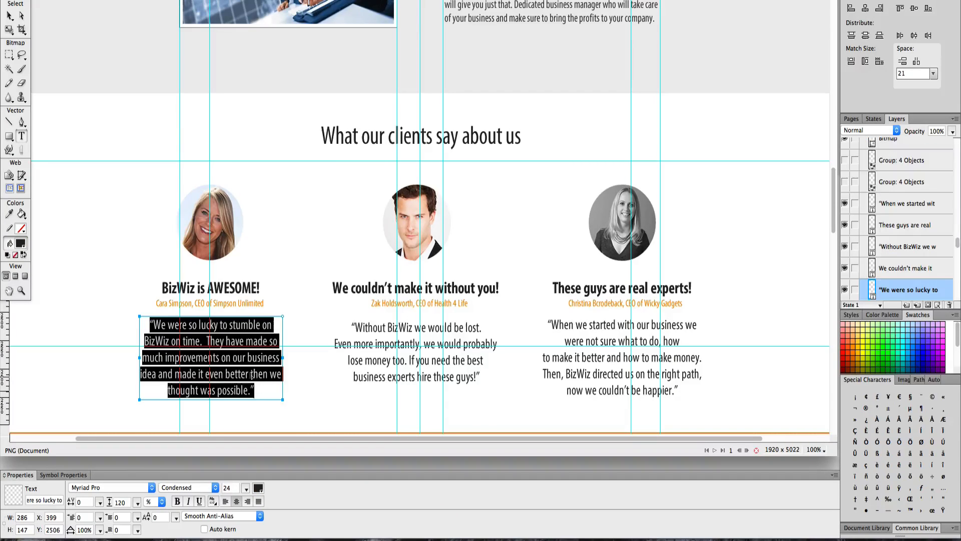
{"action": "key", "text": "ctrl+Up"}
{"action": "left_click", "coordinate": [412, 301]}
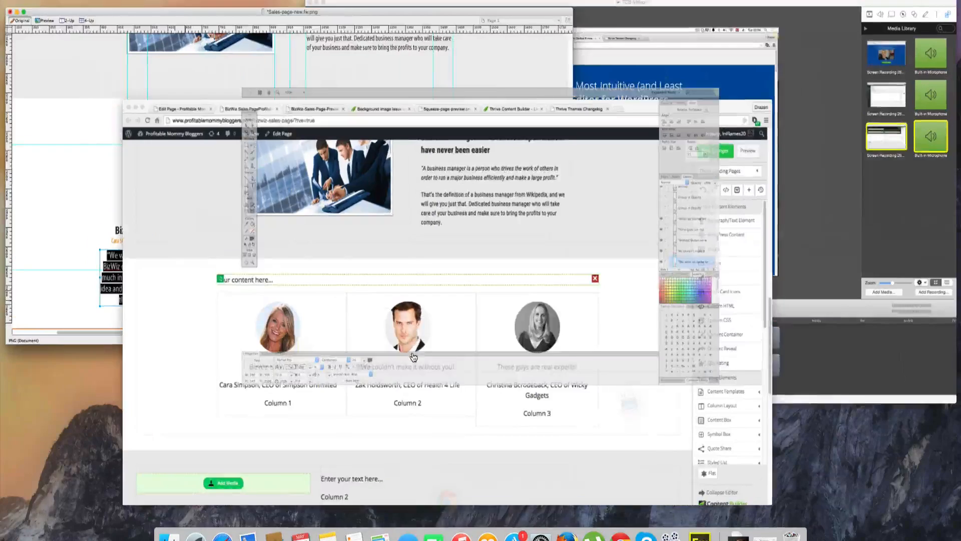
{"action": "left_click", "coordinate": [223, 388]}
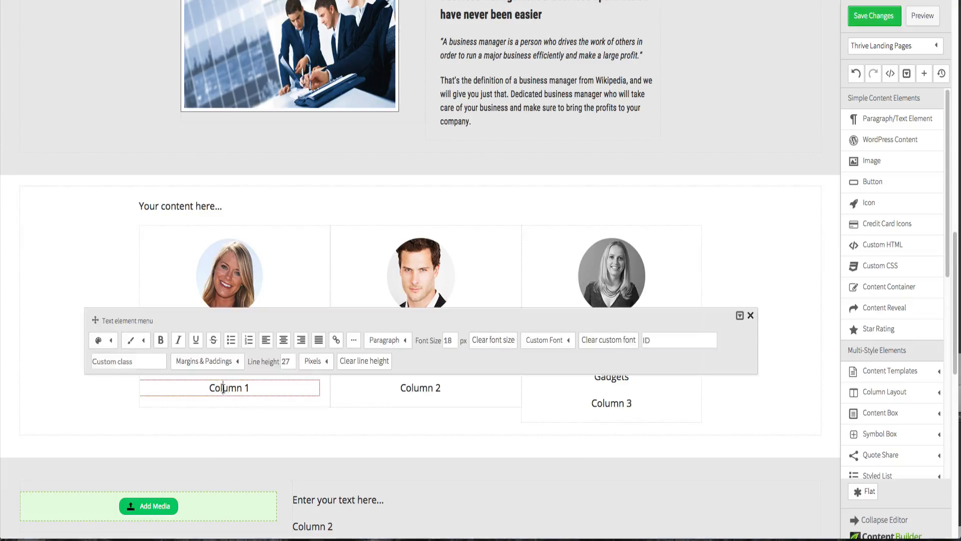
{"action": "double_click", "coordinate": [225, 388]}
{"action": "triple_click", "coordinate": [229, 388]}
{"action": "key", "text": "super+v"}
- Copy the second testimonial quote from the design and paste it over the second column's last line
{"action": "key", "text": "ctrl+Up"}
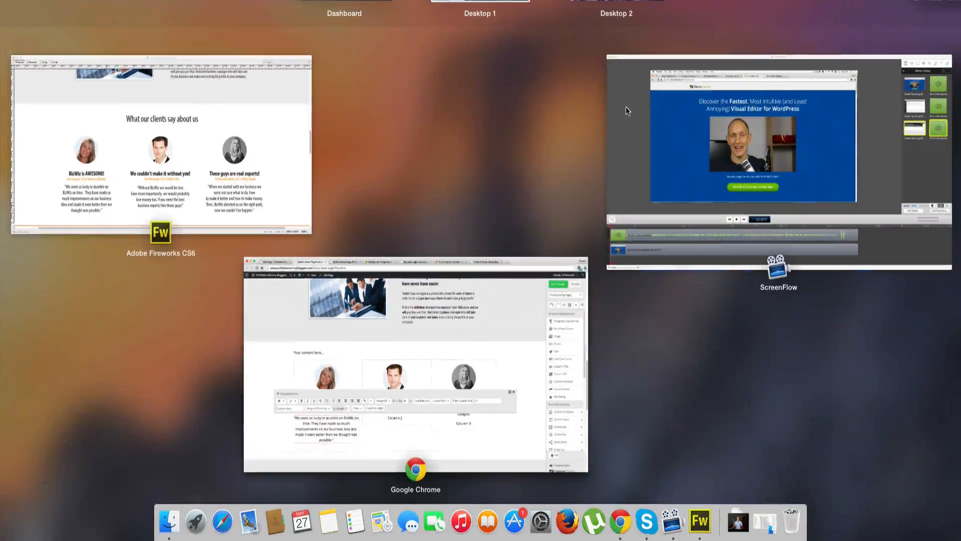
{"action": "left_click", "coordinate": [284, 153]}
{"action": "left_click", "coordinate": [379, 373]}
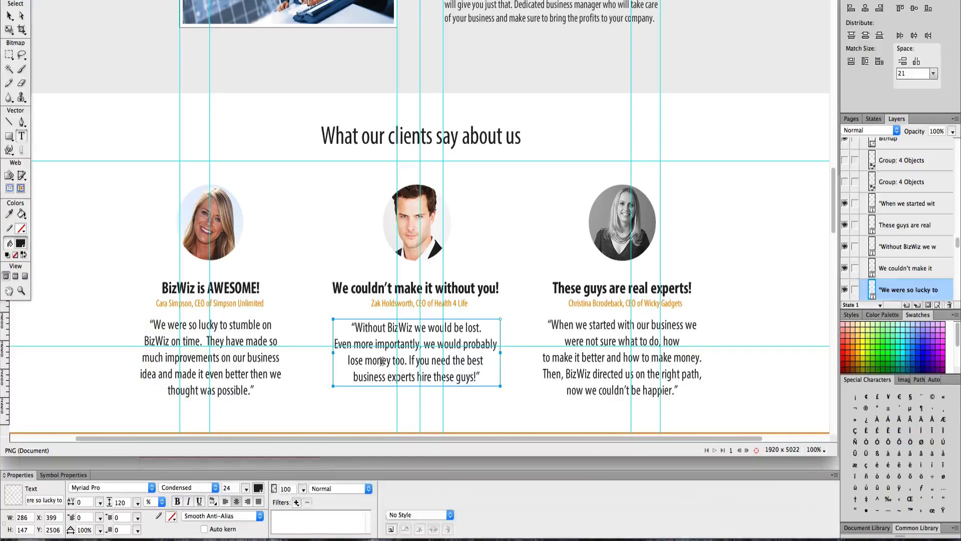
{"action": "triple_click", "coordinate": [410, 365]}
{"action": "left_click_drag", "start_coordinate": [480, 379], "coordinate": [355, 328]}
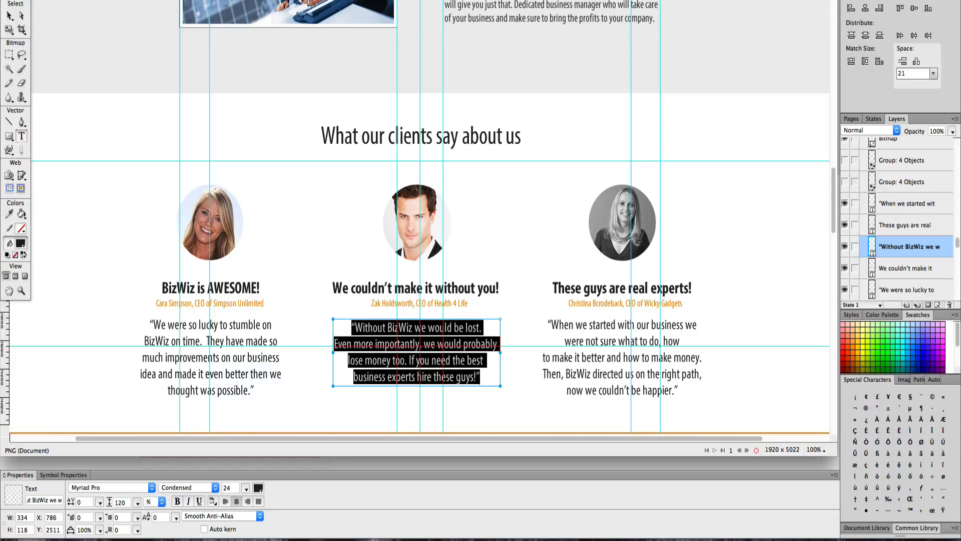
{"action": "left_click", "coordinate": [420, 389]}
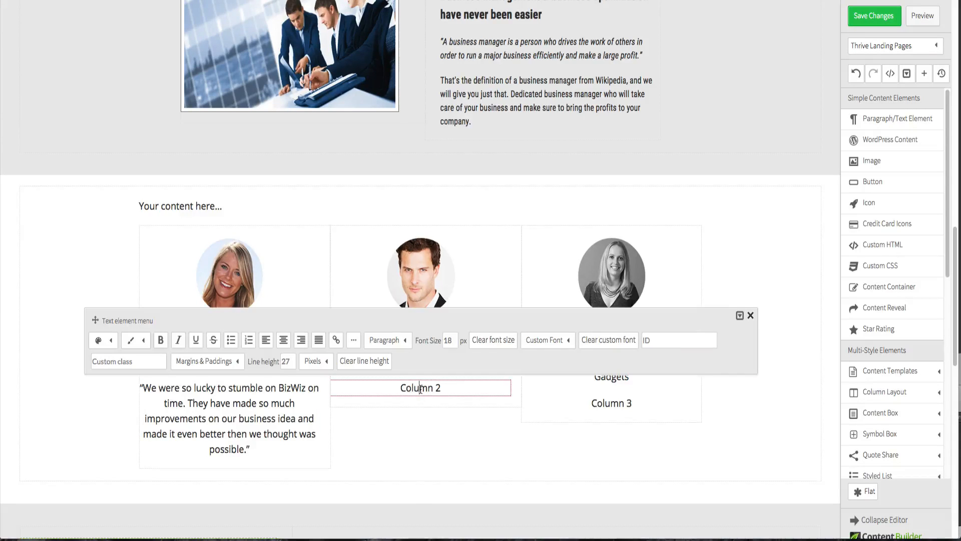
{"action": "double_click", "coordinate": [420, 389]}
{"action": "key", "text": "shift+End"}
{"action": "key", "text": "super+v"}
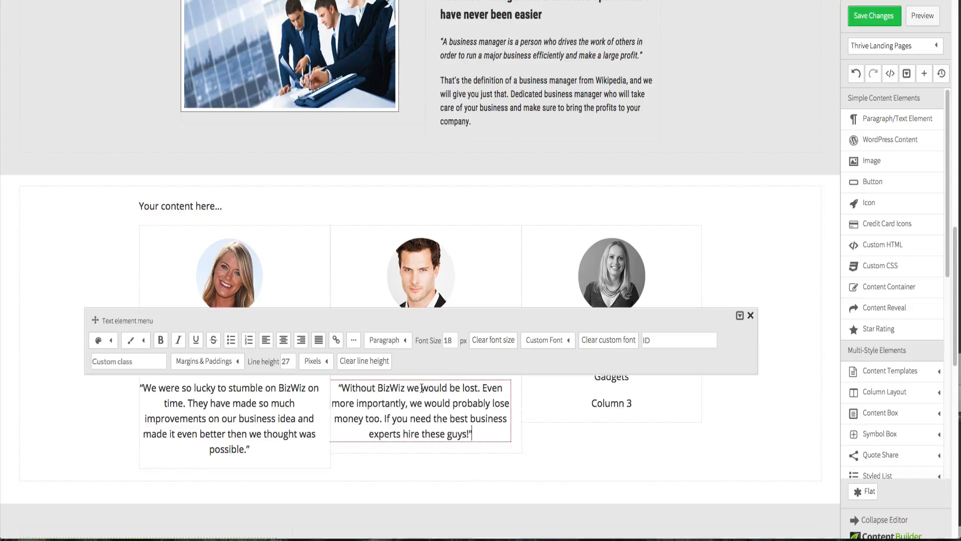
- Copy the third testimonial quote from the design and paste it over the third column's last line
{"action": "key", "text": "ctrl+Up"}
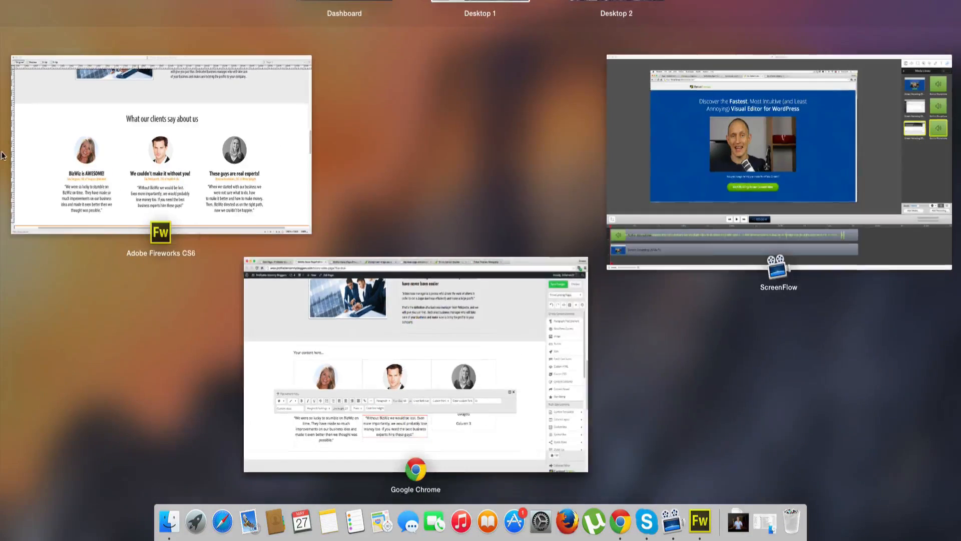
{"action": "left_click", "coordinate": [172, 158]}
{"action": "left_click", "coordinate": [578, 328]}
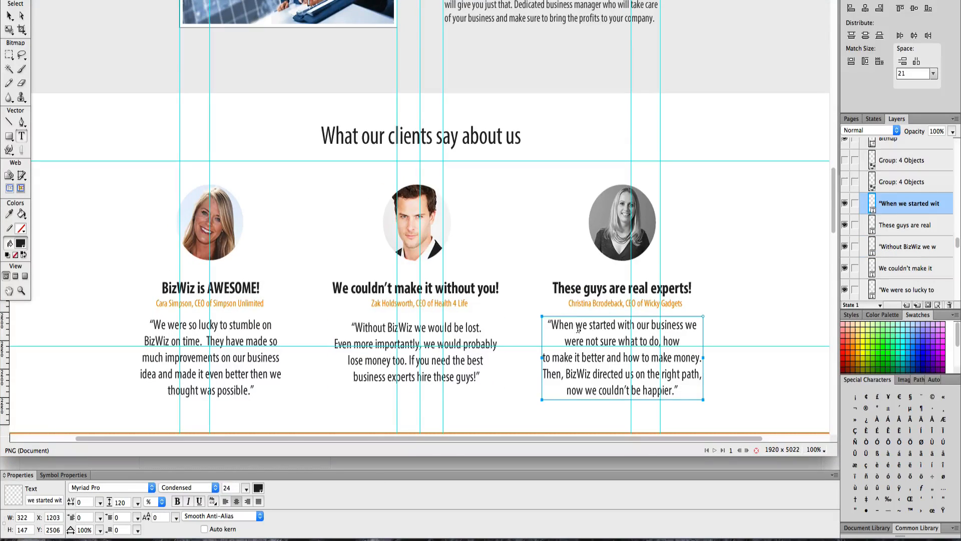
{"action": "left_click_drag", "start_coordinate": [549, 325], "coordinate": [734, 391]}
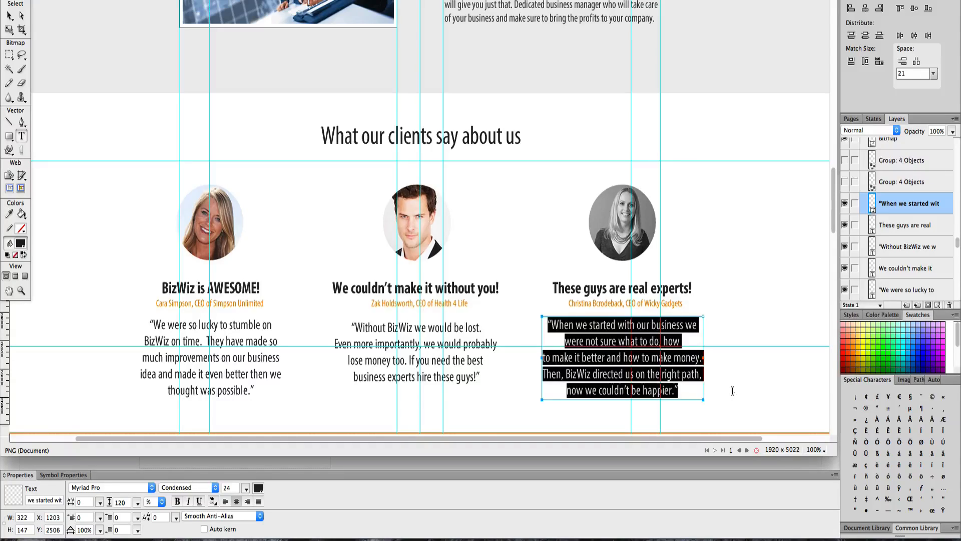
{"action": "key", "text": "ctrl+Up"}
{"action": "left_click", "coordinate": [450, 288]}
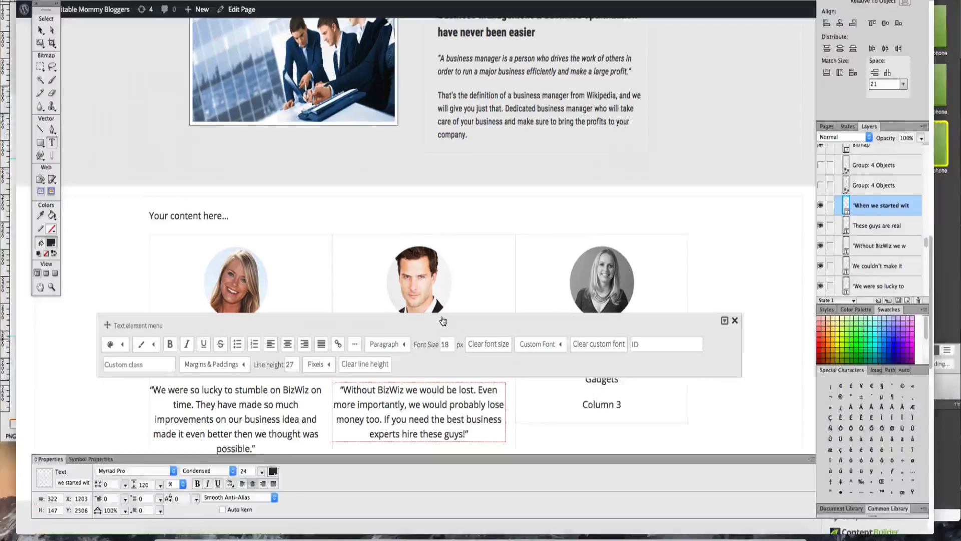
{"action": "left_click", "coordinate": [609, 404]}
{"action": "triple_click", "coordinate": [609, 403]}
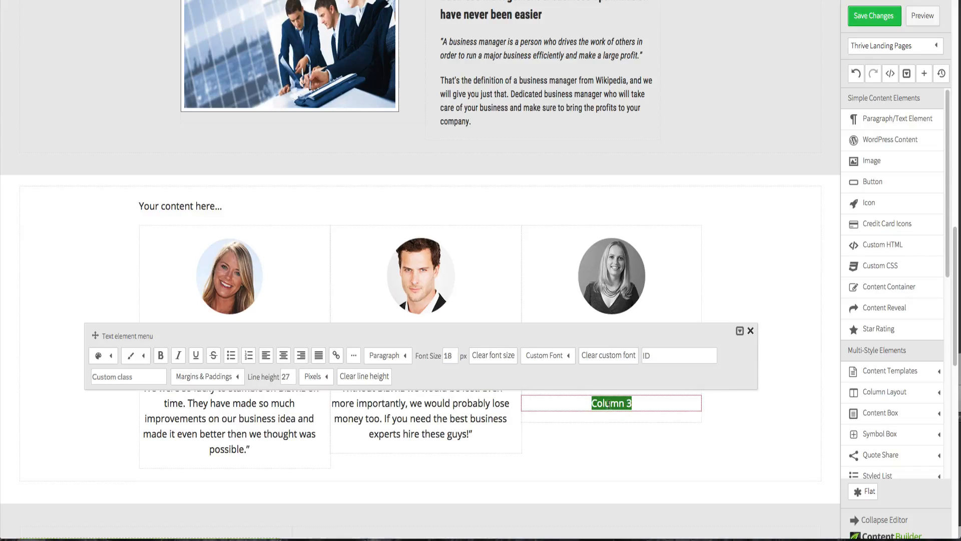
{"action": "key", "text": "ctrl+v"}
{"action": "left_click", "coordinate": [771, 415]}
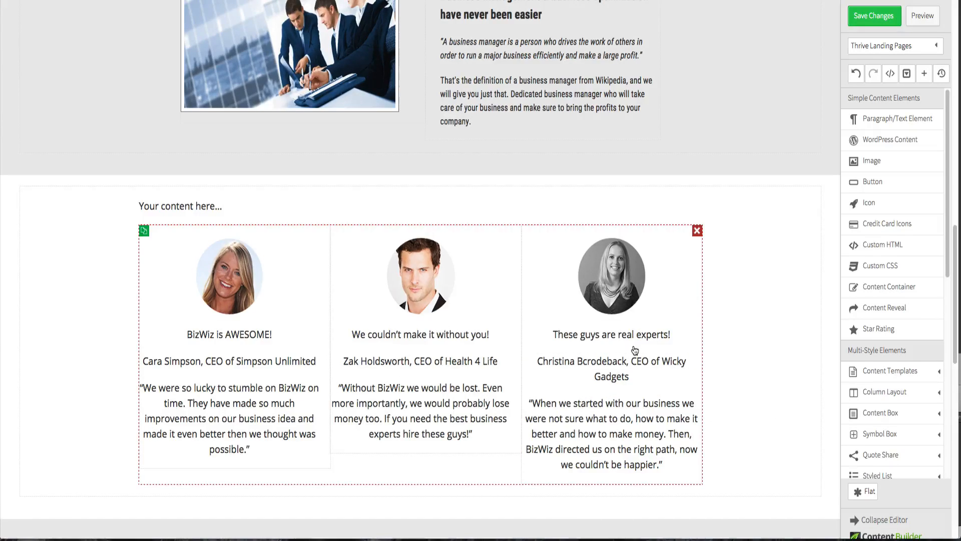
- Set the first column's heading to bold Roboto Condensed 1.6em
{"action": "key", "text": "ctrl+Up"}
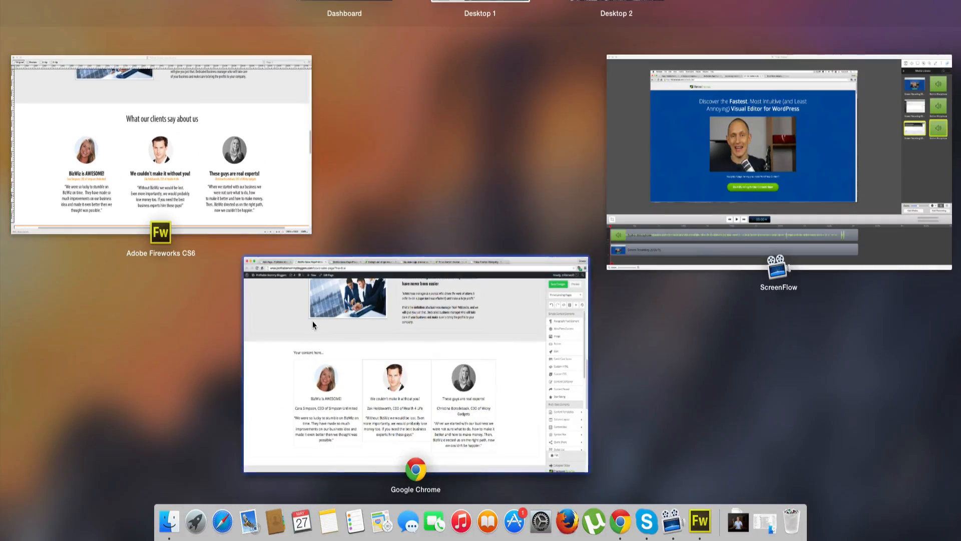
{"action": "left_click", "coordinate": [303, 314]}
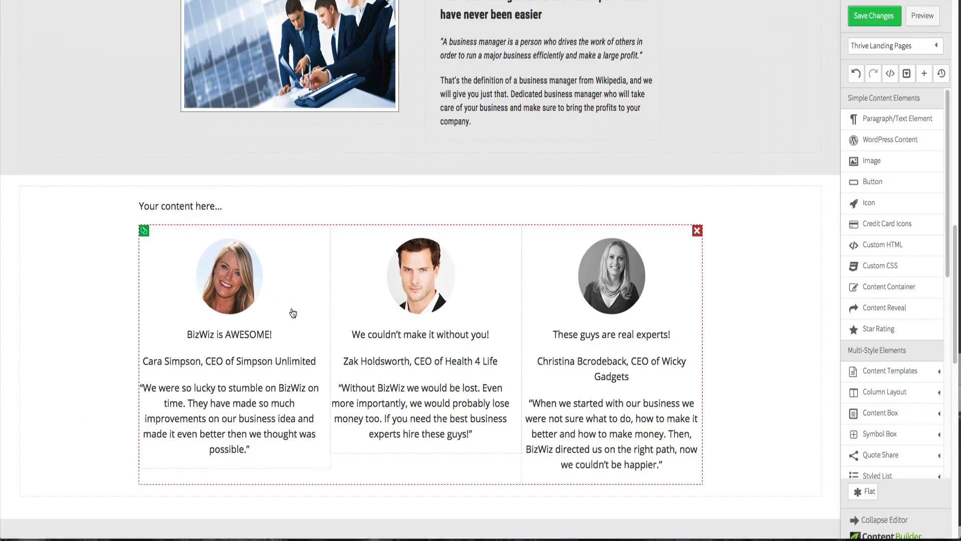
{"action": "left_click", "coordinate": [239, 335]}
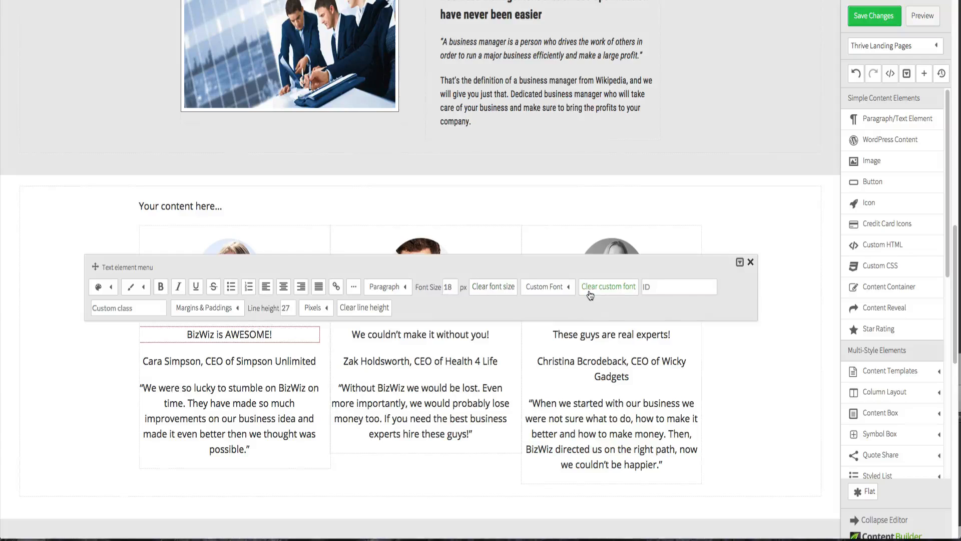
{"action": "left_click", "coordinate": [564, 288]}
{"action": "left_click", "coordinate": [565, 311]}
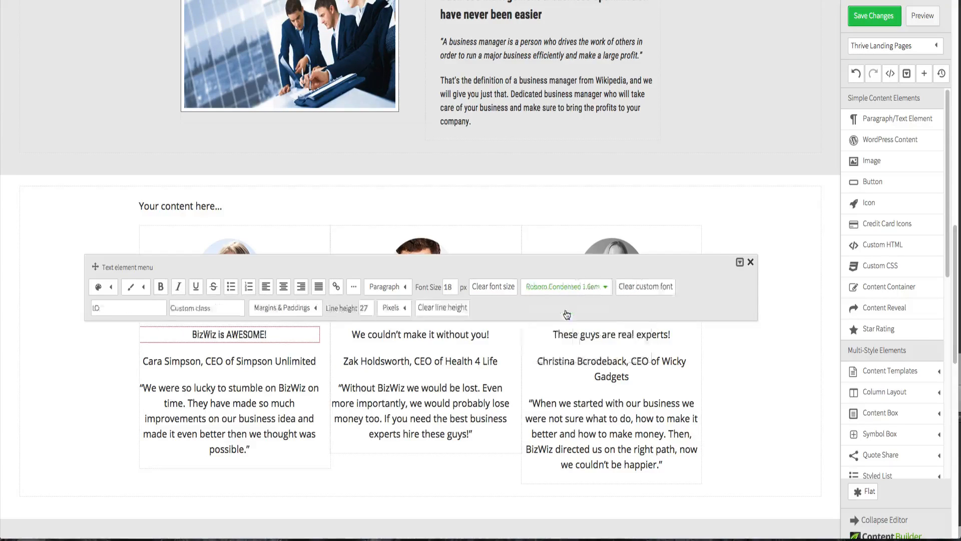
{"action": "left_click", "coordinate": [161, 286]}
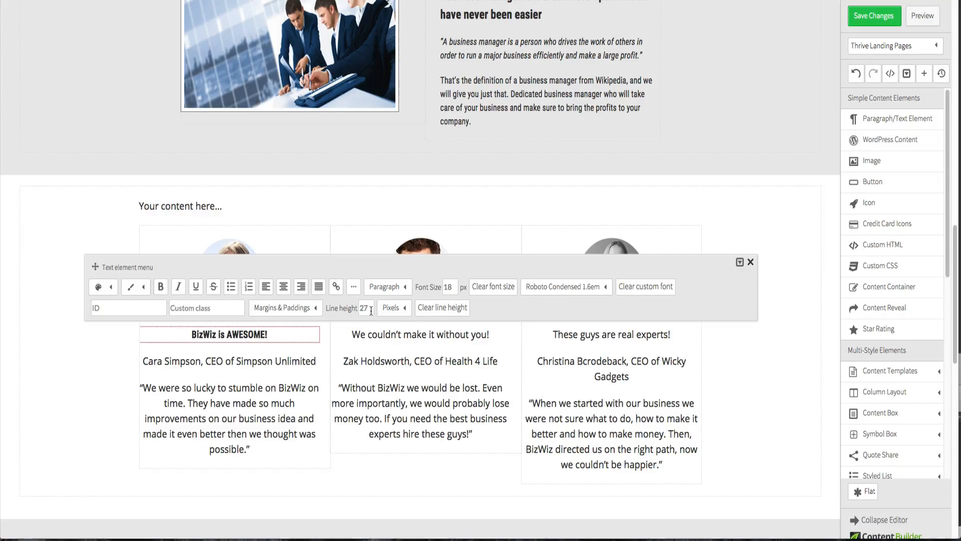
- Set the first column's heading font size to 24 px
{"action": "double_click", "coordinate": [457, 288]}
{"action": "type", "text": "22"}
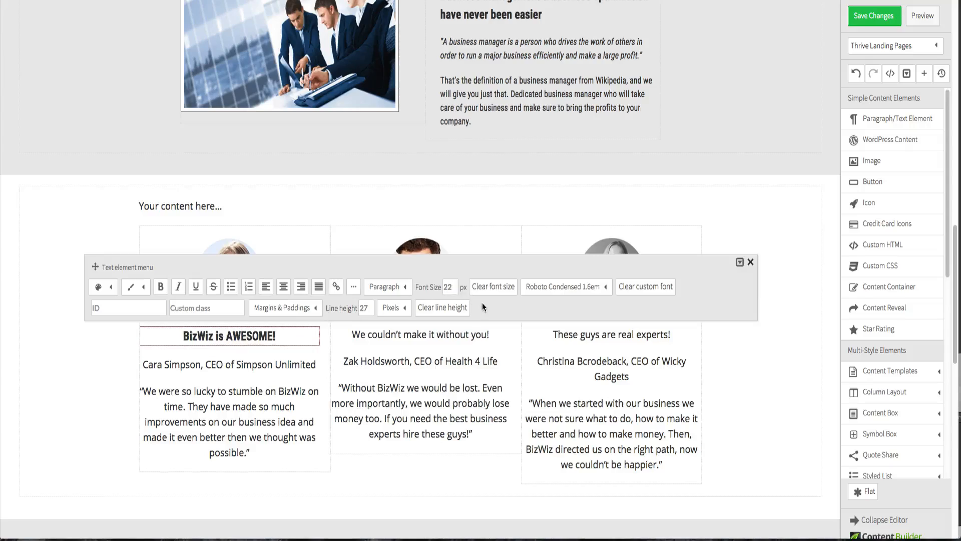
{"action": "key", "text": "ctrl+Up"}
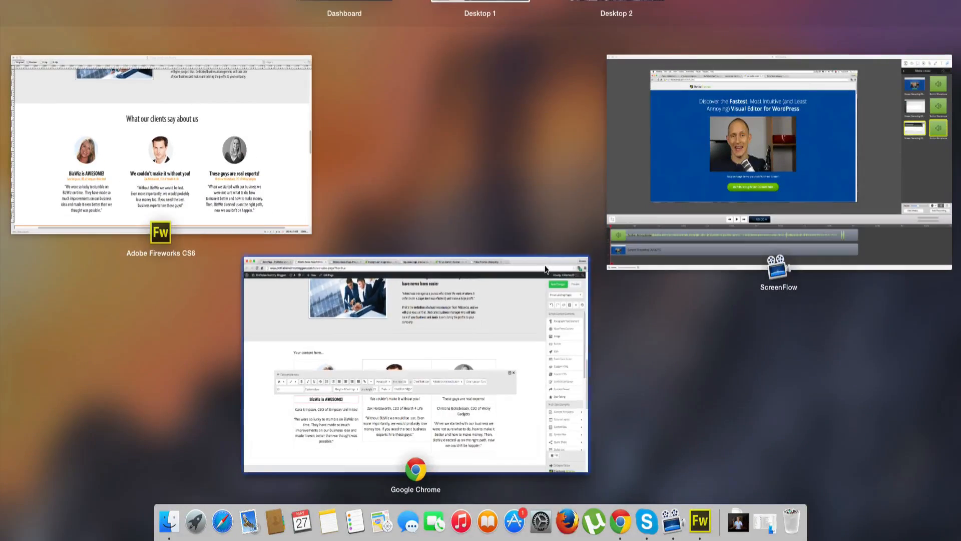
{"action": "left_click", "coordinate": [545, 268]}
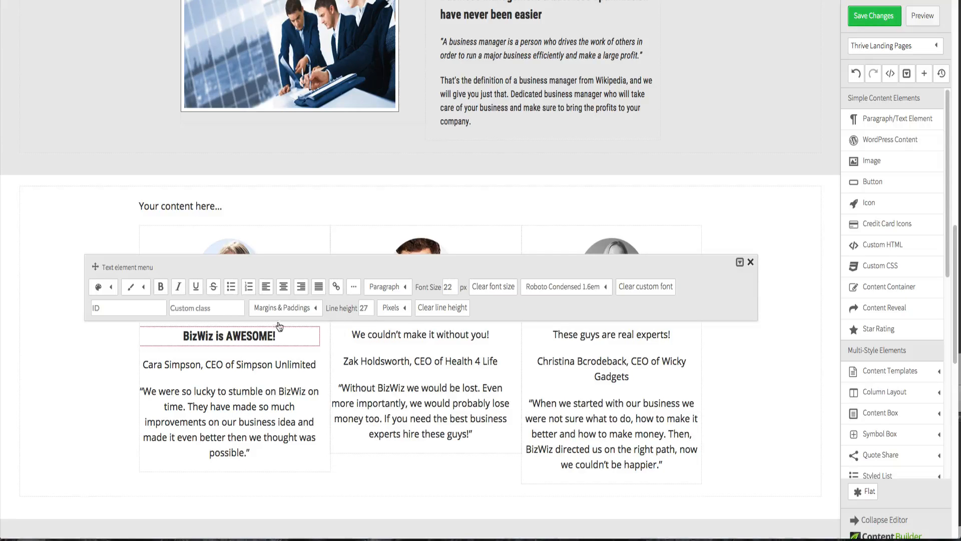
{"action": "double_click", "coordinate": [447, 286]}
{"action": "type", "text": "24"}
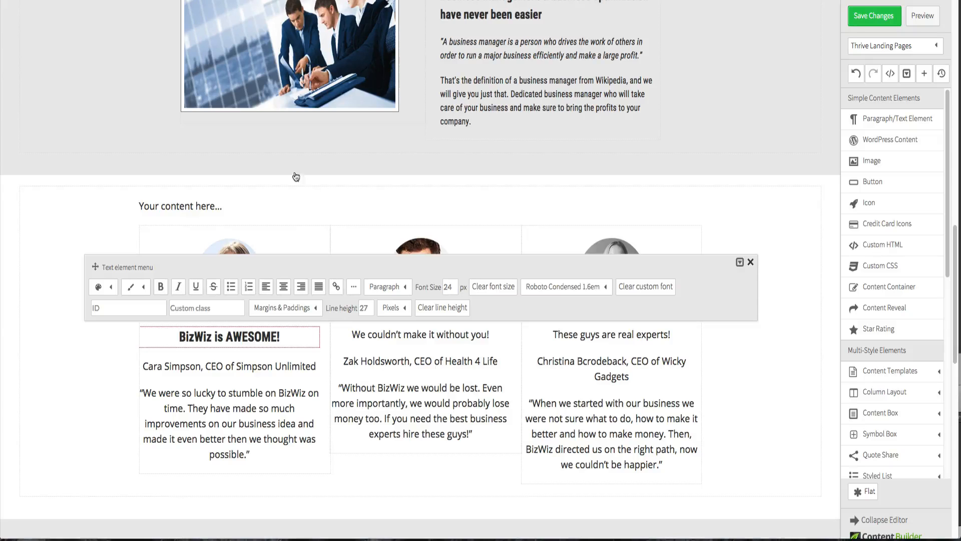
{"action": "left_click", "coordinate": [88, 341]}
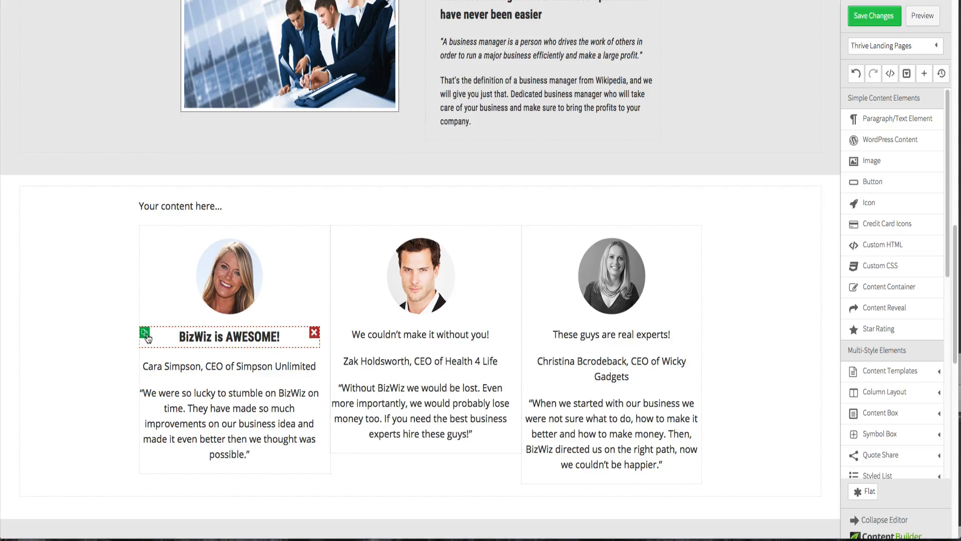
- Replace the second column's plain heading with a duplicate of the styled first heading carrying the second heading's text
{"action": "left_click", "coordinate": [148, 338]}
{"action": "left_click_drag", "start_coordinate": [213, 371], "coordinate": [399, 324]}
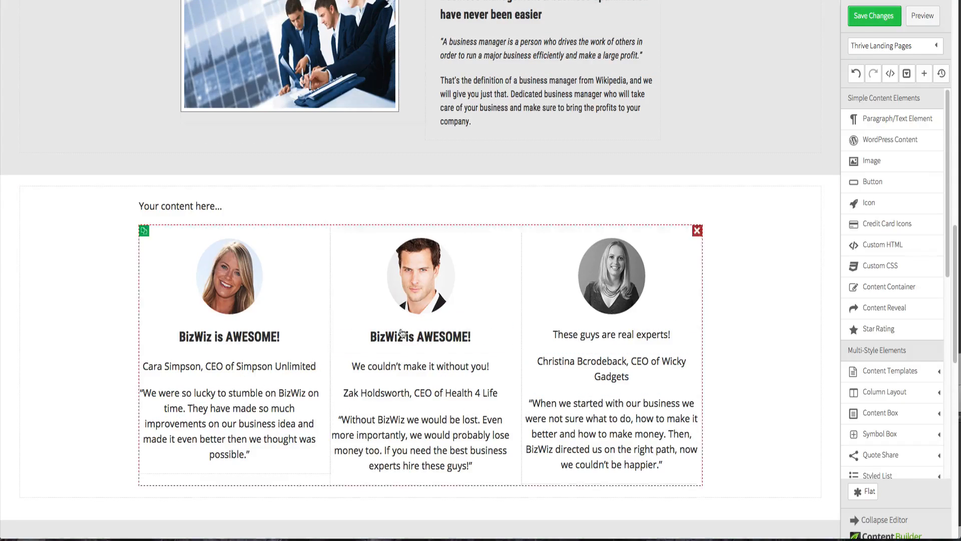
{"action": "left_click", "coordinate": [402, 370]}
{"action": "triple_click", "coordinate": [403, 367]}
{"action": "key", "text": "ctrl+c"}
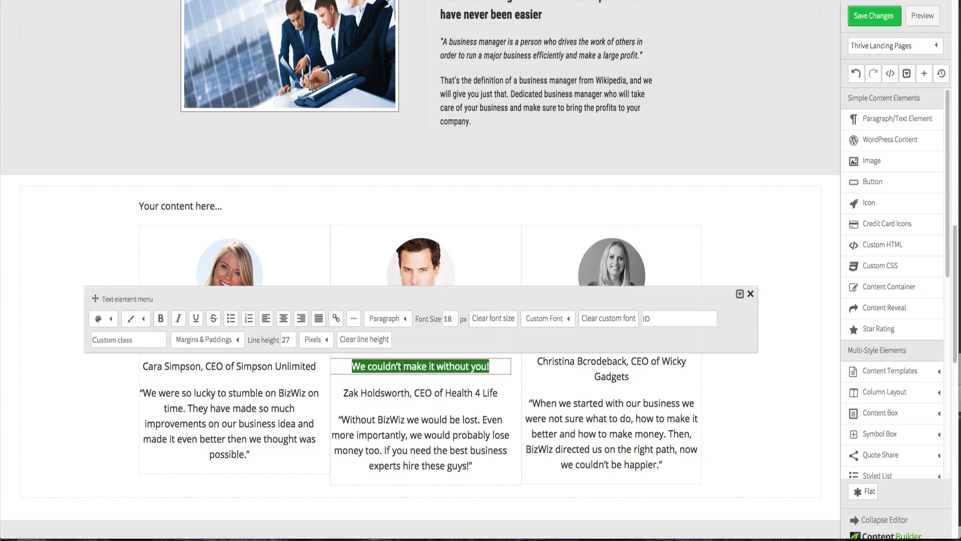
{"action": "left_click", "coordinate": [542, 385]}
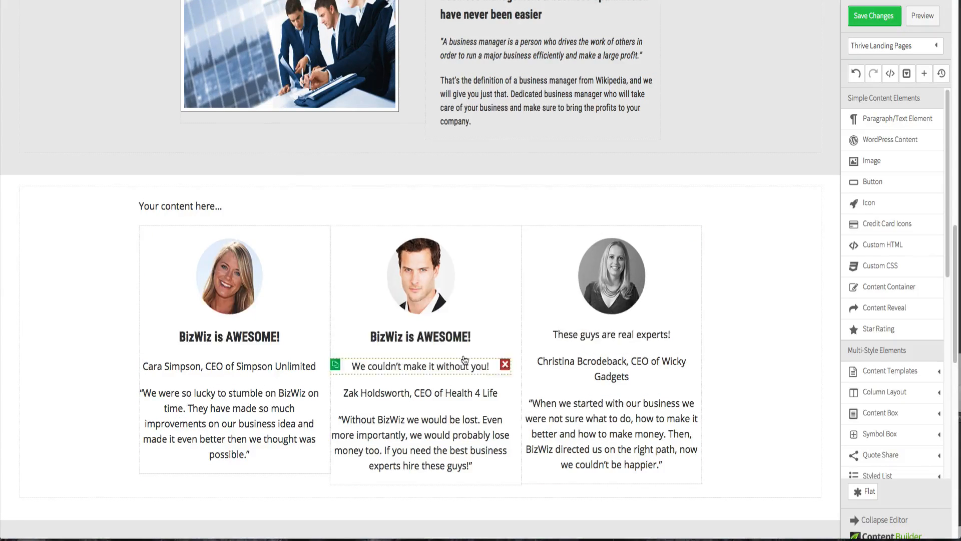
{"action": "left_click", "coordinate": [446, 341]}
{"action": "triple_click", "coordinate": [445, 338]}
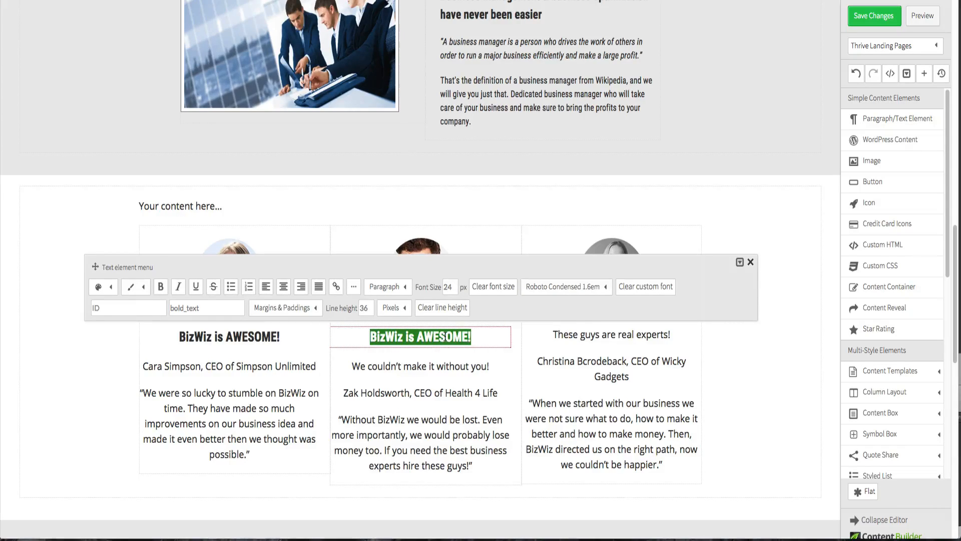
{"action": "key", "text": "ctrl+v"}
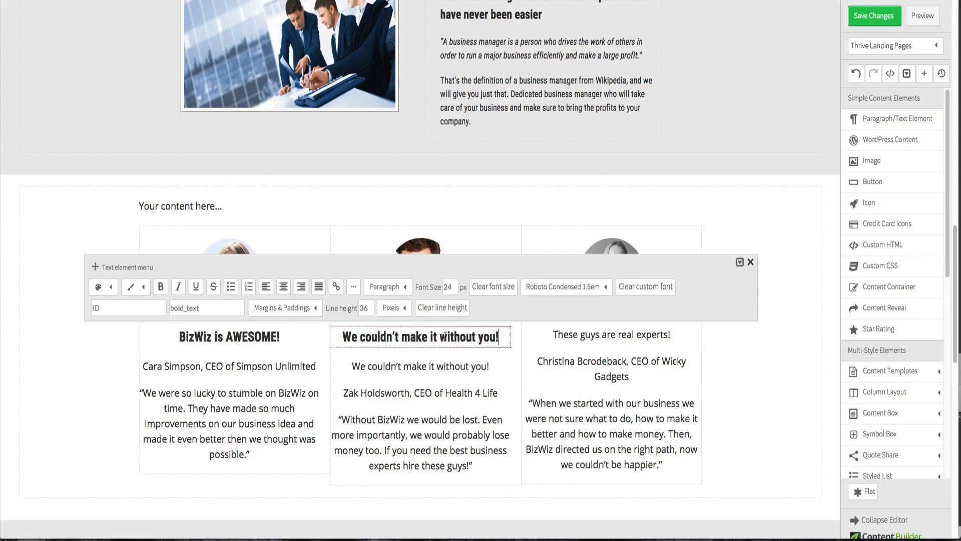
{"action": "left_click", "coordinate": [751, 355]}
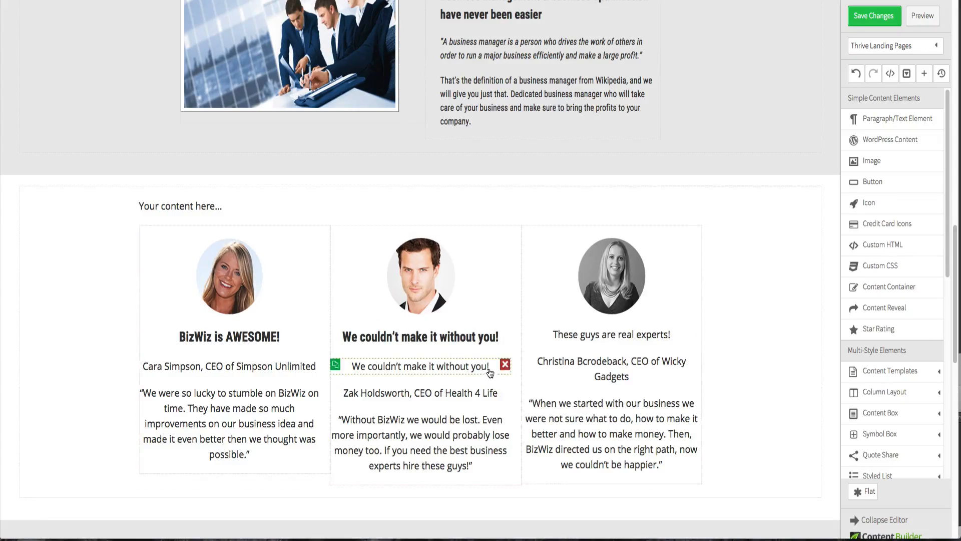
{"action": "left_click", "coordinate": [505, 366]}
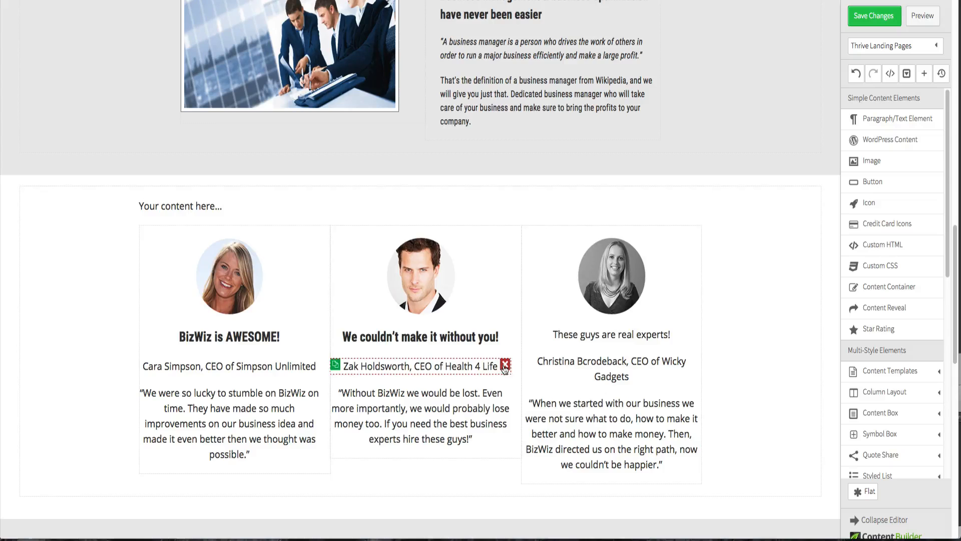
- Replace the third column's plain heading with a duplicate of the styled heading carrying the third heading's text
{"action": "left_click", "coordinate": [336, 333]}
{"action": "left_click_drag", "start_coordinate": [474, 358], "coordinate": [584, 354]}
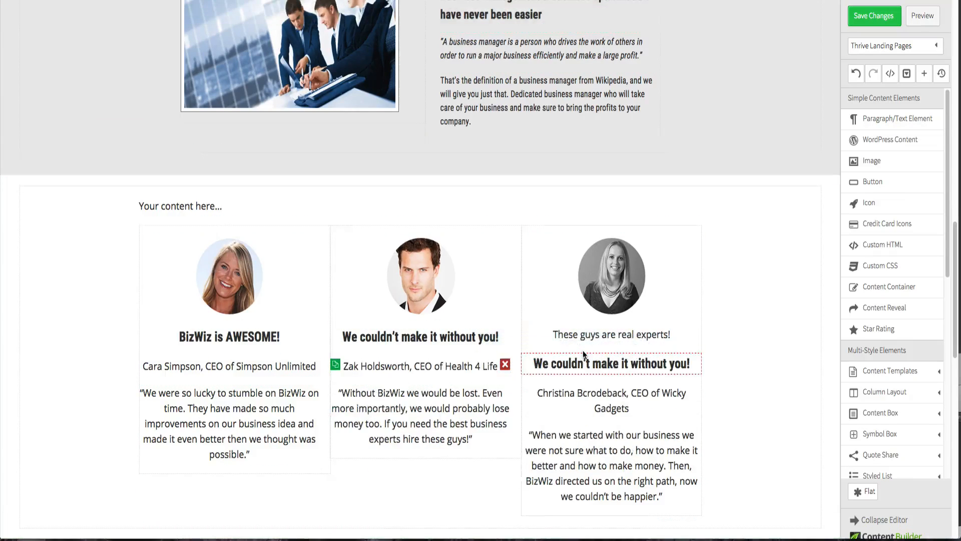
{"action": "left_click", "coordinate": [591, 335]}
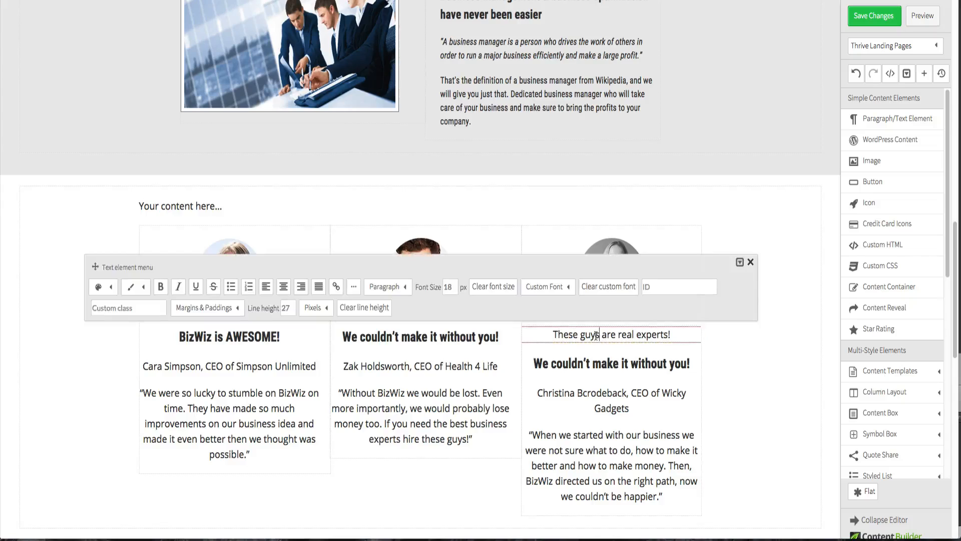
{"action": "double_click", "coordinate": [591, 335]}
{"action": "triple_click", "coordinate": [596, 337]}
{"action": "key", "text": "ctrl+c"}
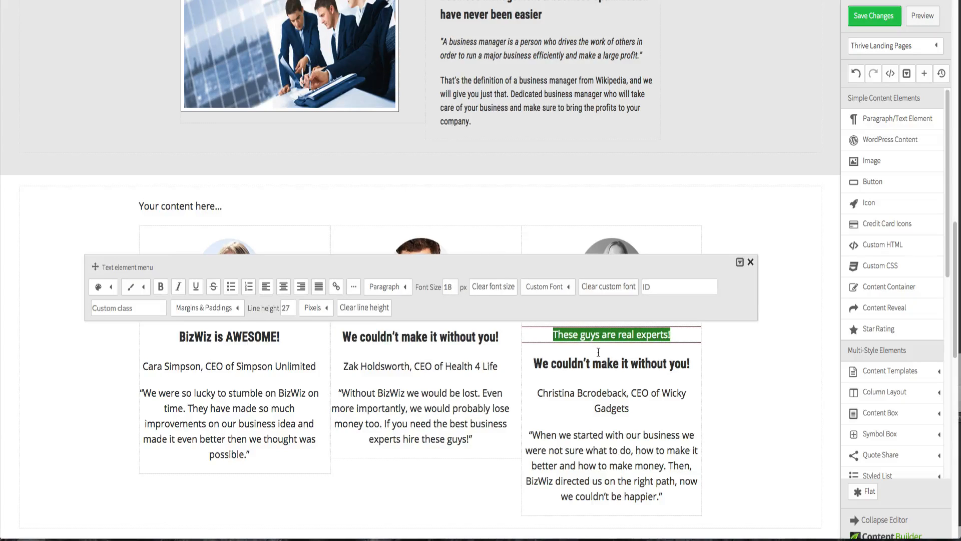
{"action": "left_click", "coordinate": [598, 357]}
{"action": "left_click", "coordinate": [599, 363]}
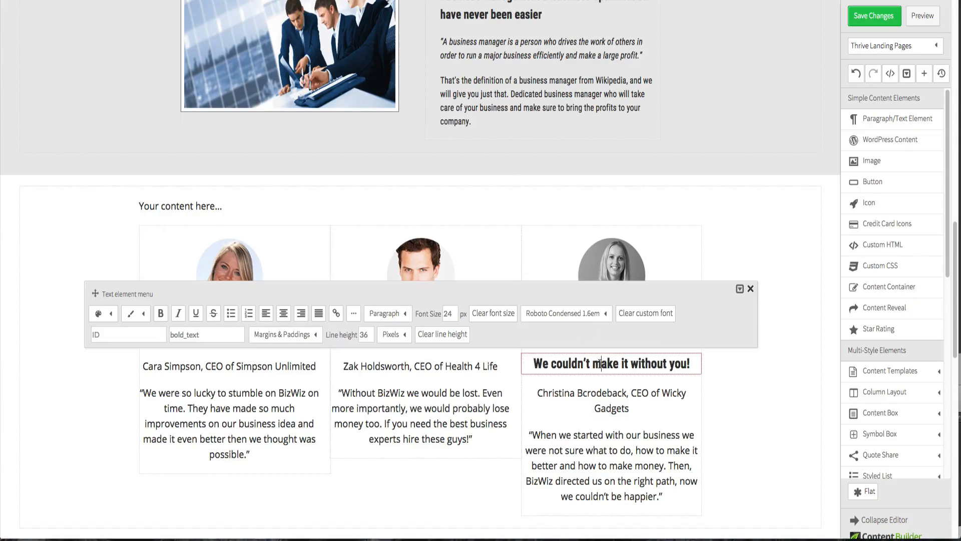
{"action": "triple_click", "coordinate": [600, 364]}
{"action": "key", "text": "ctrl+v"}
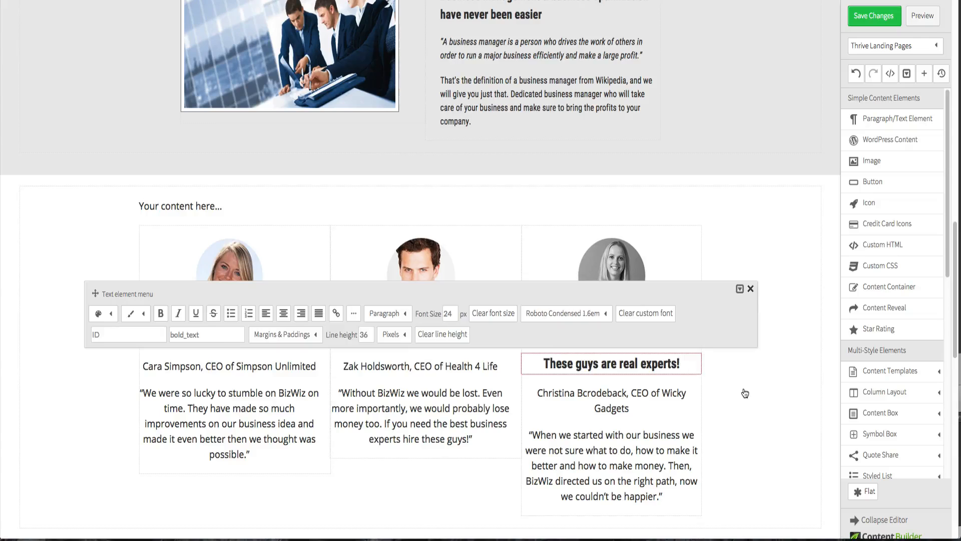
{"action": "left_click", "coordinate": [694, 372]}
{"action": "left_click", "coordinate": [697, 332]}
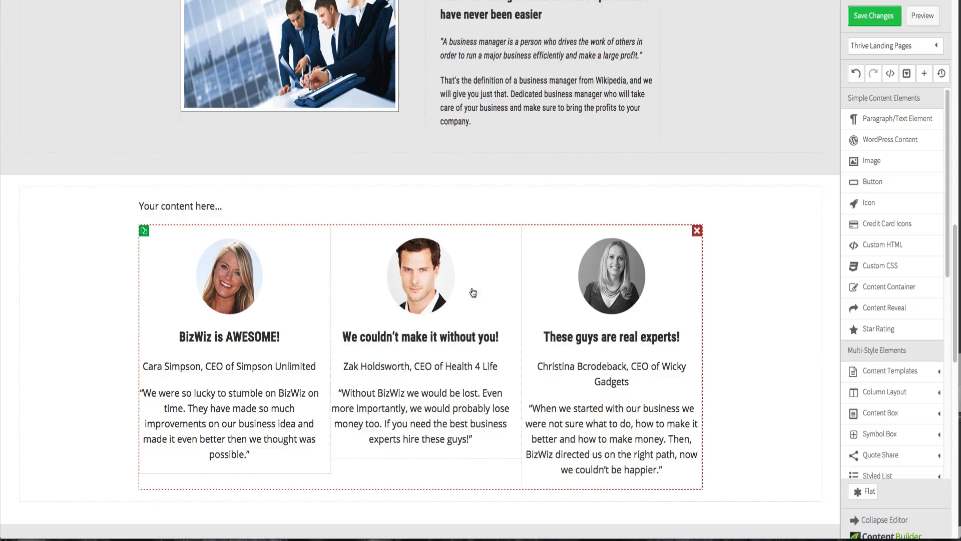
- Copy the hex colour of the first client's name and company caption from the design
{"action": "key", "text": "ctrl+Up"}
{"action": "left_click", "coordinate": [230, 105]}
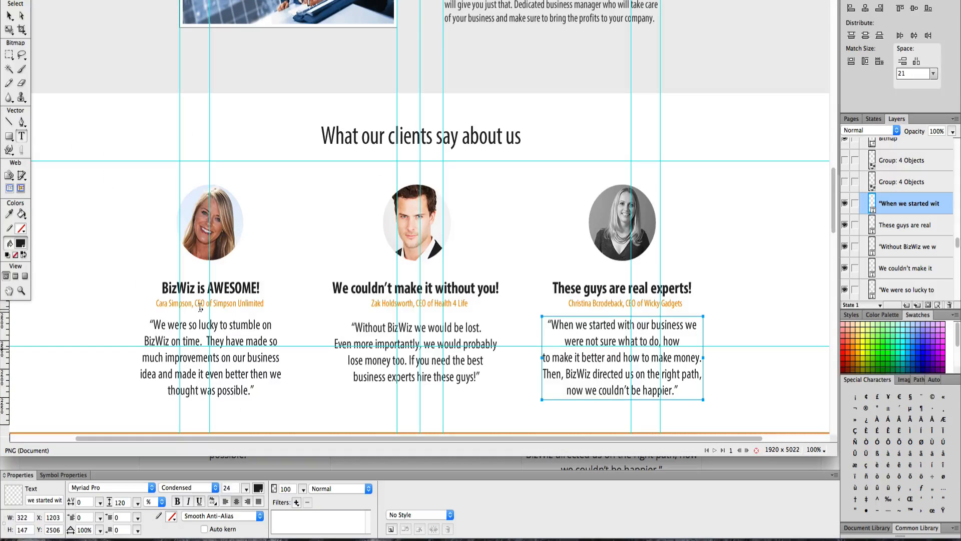
{"action": "left_click", "coordinate": [9, 16]}
{"action": "left_click", "coordinate": [195, 304]}
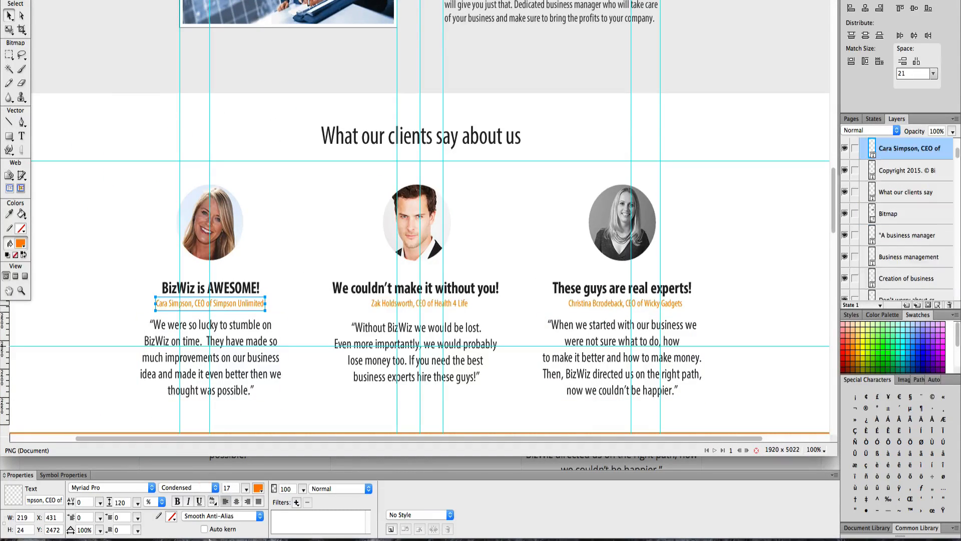
{"action": "left_click", "coordinate": [259, 488]}
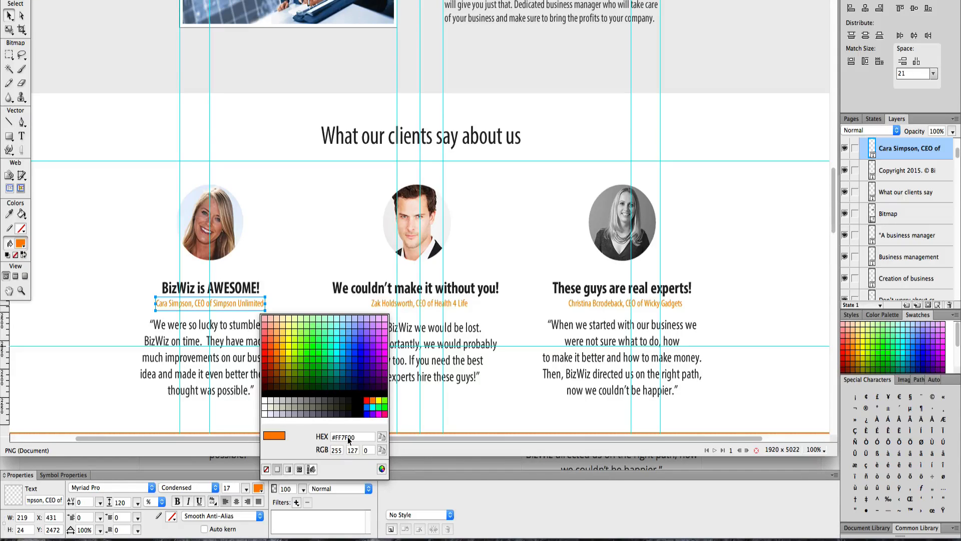
{"action": "left_click", "coordinate": [361, 439]}
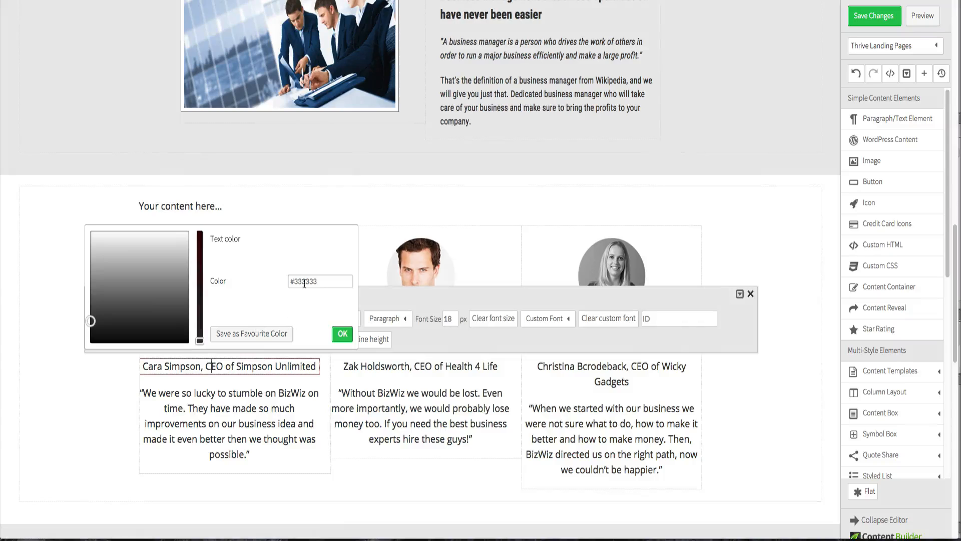
- Set the first column's caption text colour to the copied #FF7F00
{"action": "triple_click", "coordinate": [305, 282]}
{"action": "key", "text": "ctrl+v"}
{"action": "left_click", "coordinate": [339, 334]}
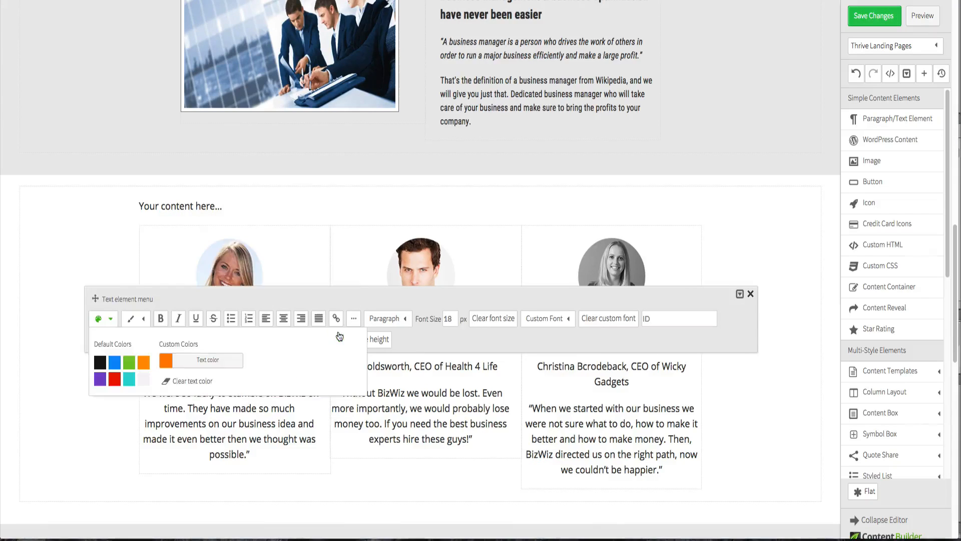
- Set the first client caption's font to Roboto Condensed 1.6em and its font size to 14 px
{"action": "left_click", "coordinate": [104, 422]}
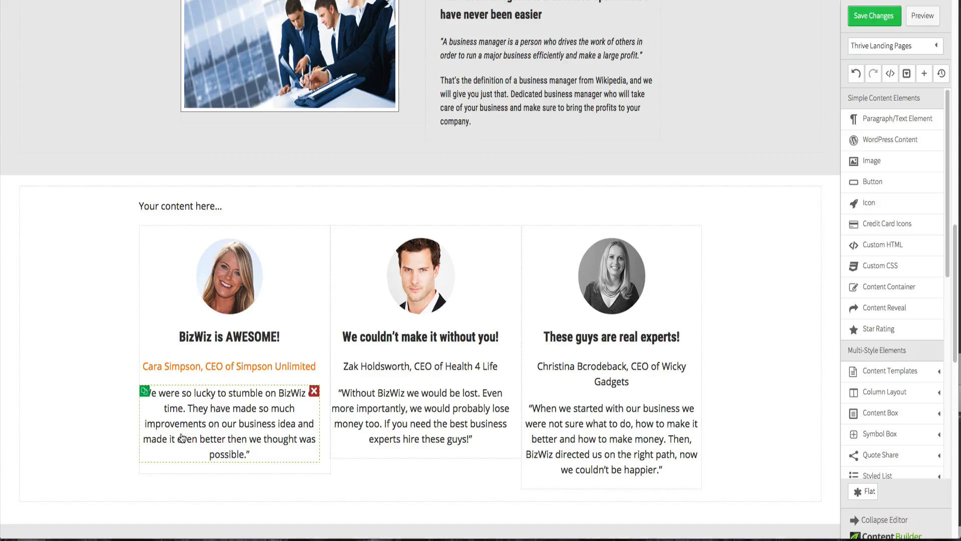
{"action": "left_click", "coordinate": [255, 366]}
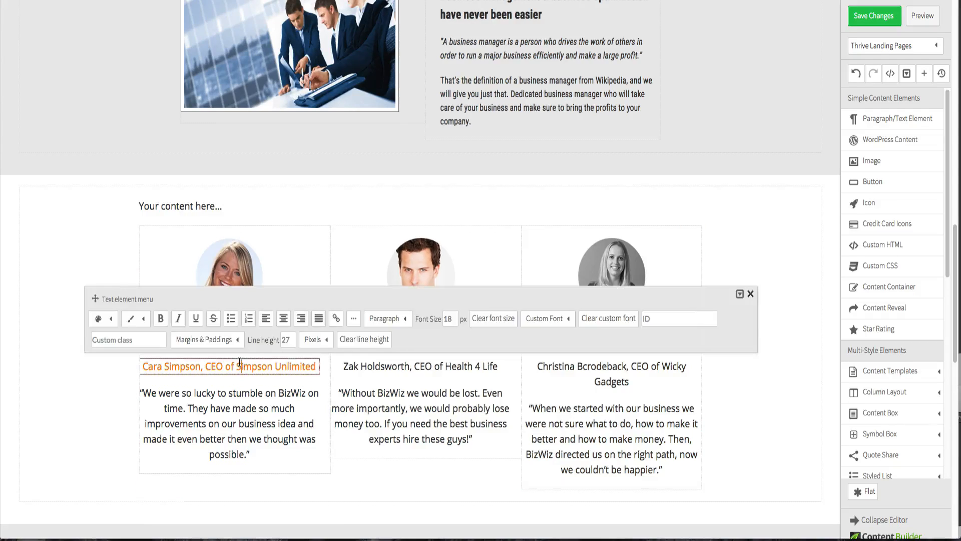
{"action": "left_click", "coordinate": [568, 319]}
{"action": "left_click", "coordinate": [568, 343]}
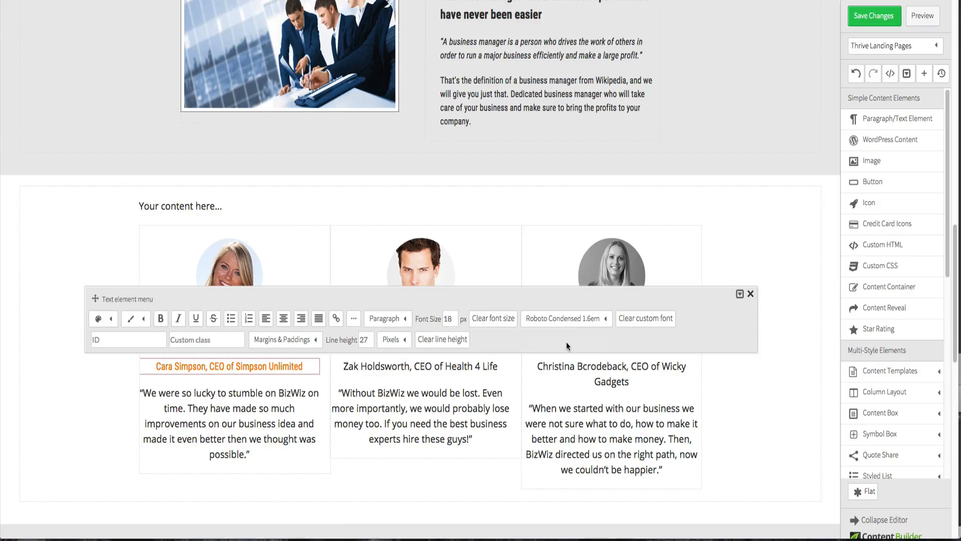
{"action": "double_click", "coordinate": [449, 318]}
{"action": "type", "text": "1"}
{"action": "key", "text": "Return"}
{"action": "left_click", "coordinate": [44, 375]}
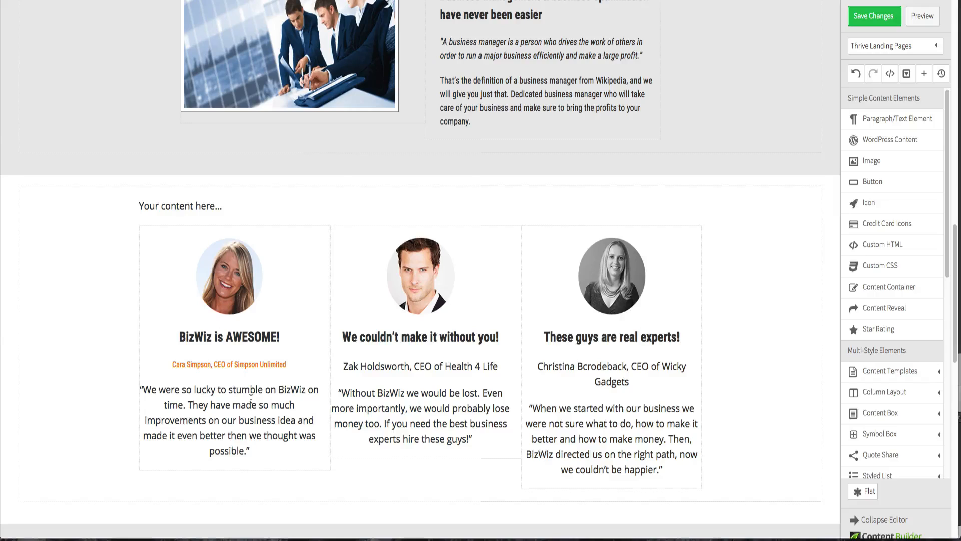
- Set the first client caption's top margin to 0 px
{"action": "left_click", "coordinate": [245, 365]}
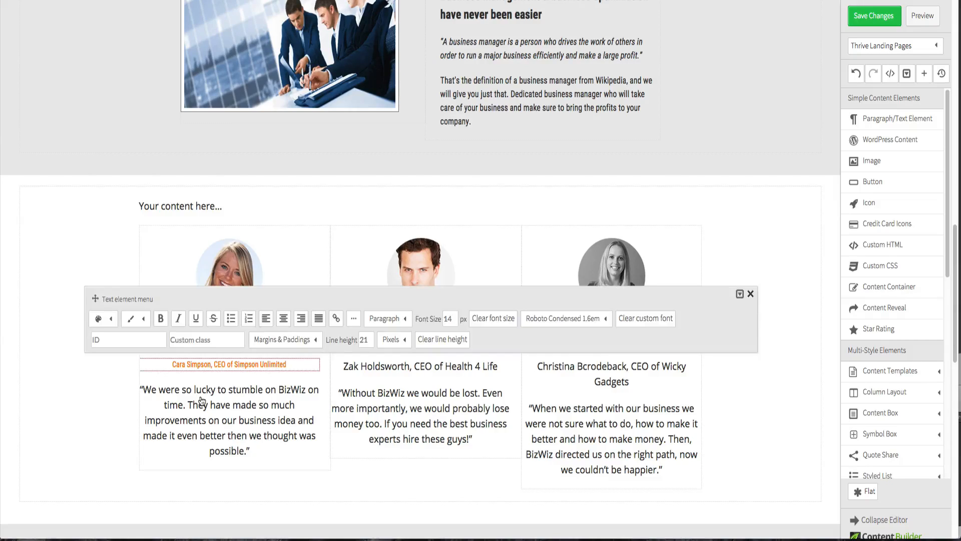
{"action": "left_click", "coordinate": [80, 401]}
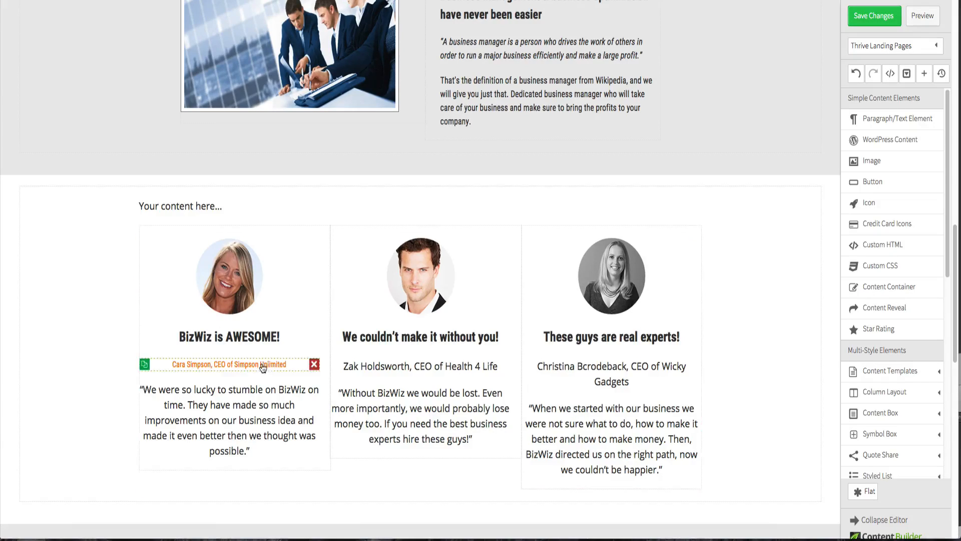
{"action": "left_click", "coordinate": [206, 369]}
{"action": "left_click", "coordinate": [288, 340]}
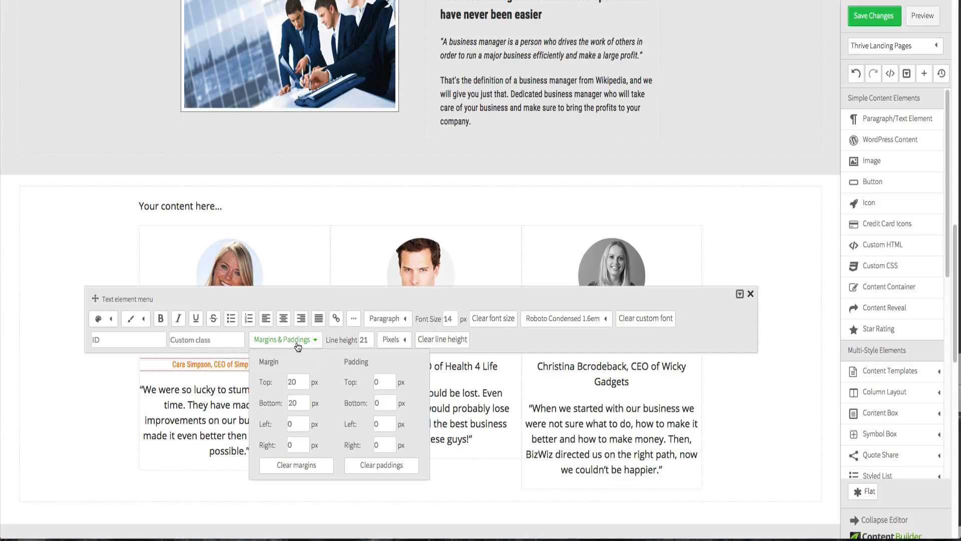
{"action": "double_click", "coordinate": [295, 382]}
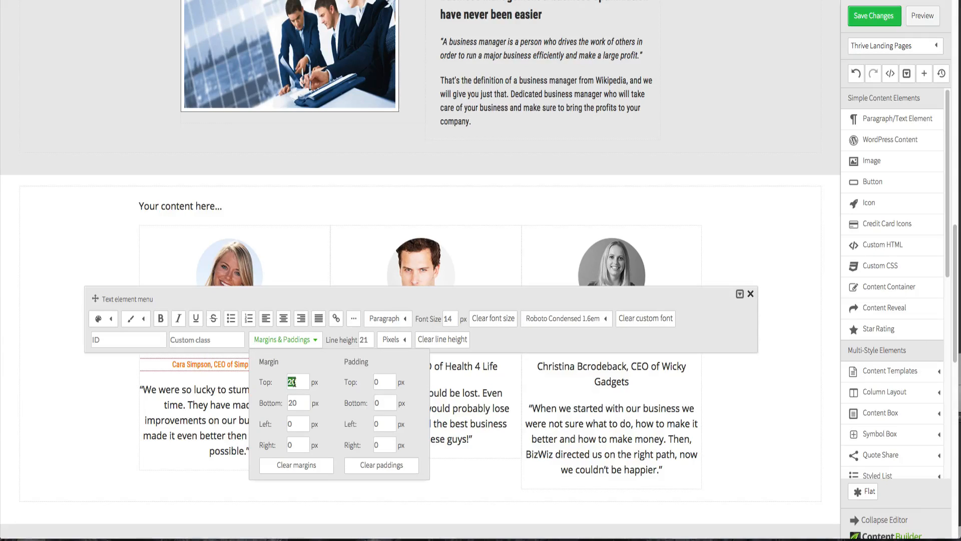
{"action": "left_click", "coordinate": [106, 401]}
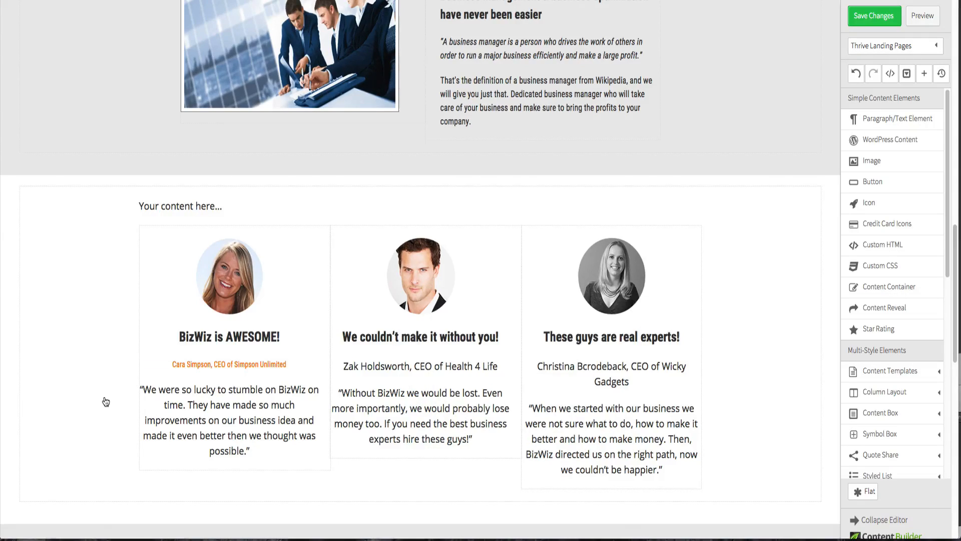
{"action": "left_click", "coordinate": [209, 365]}
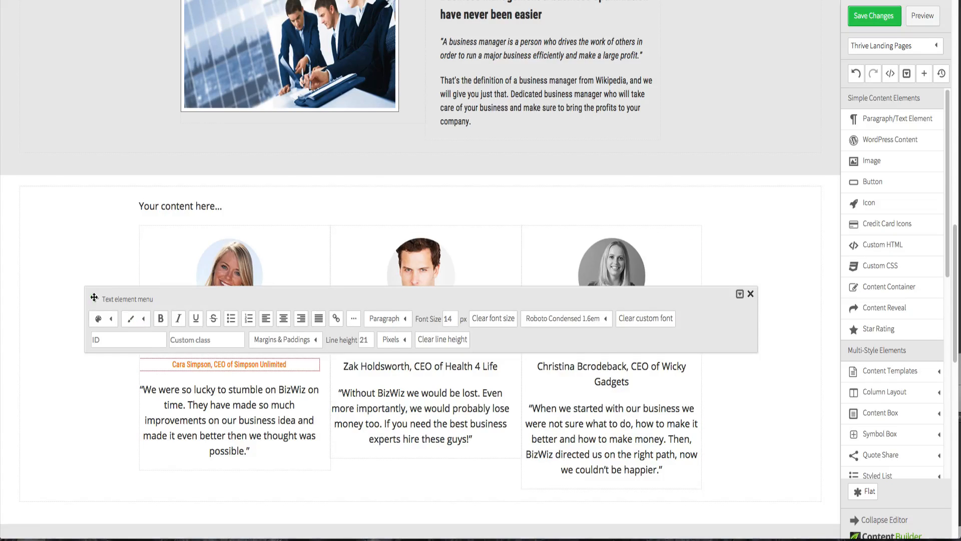
{"action": "left_click_drag", "start_coordinate": [94, 298], "coordinate": [95, 158]}
{"action": "left_click", "coordinate": [282, 200]}
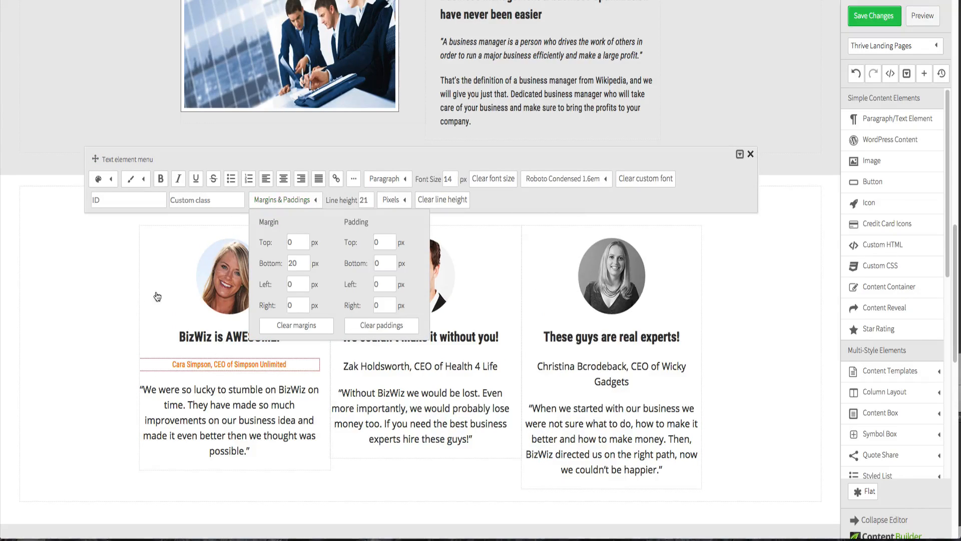
- Set the first client photo's bottom margin to 0 px
{"action": "left_click", "coordinate": [236, 275]}
{"action": "left_click", "coordinate": [234, 297]}
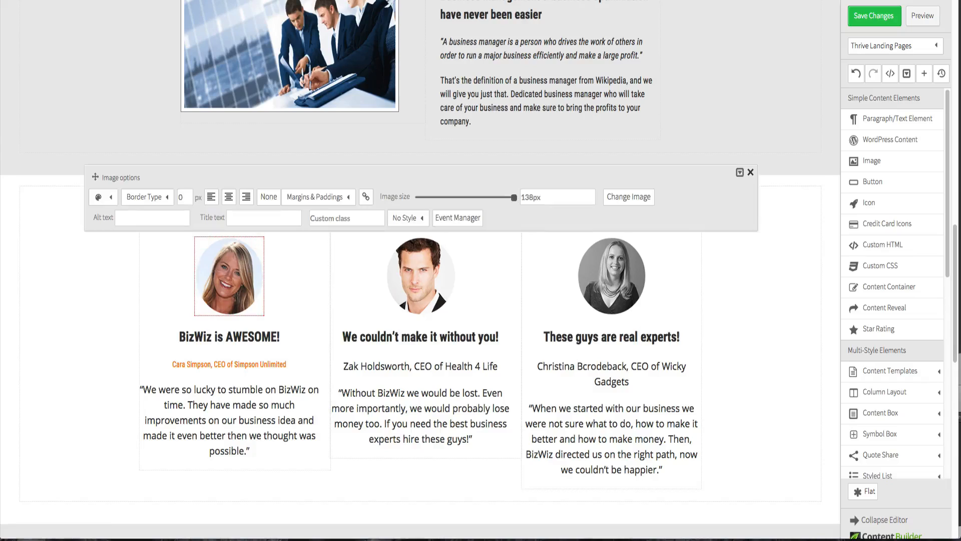
{"action": "left_click", "coordinate": [322, 189]}
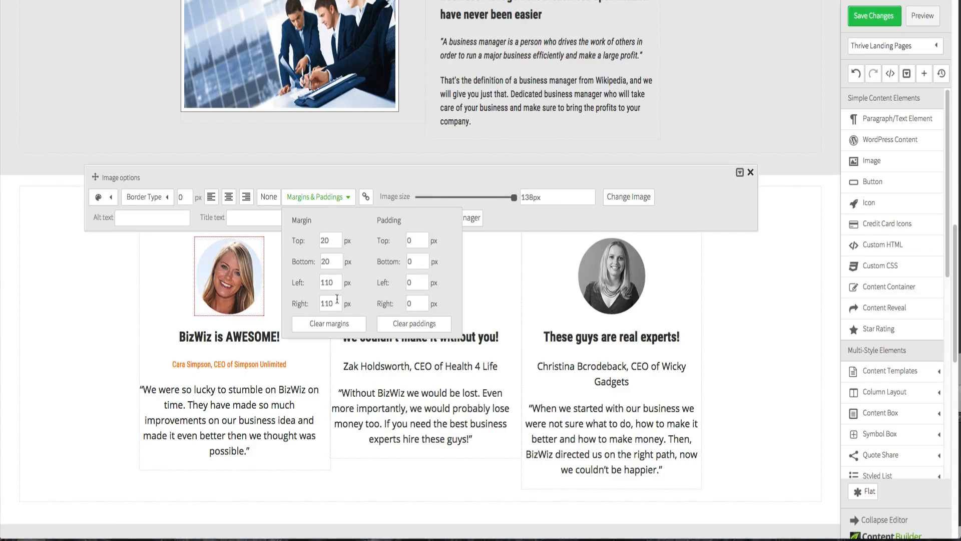
{"action": "double_click", "coordinate": [331, 261]}
{"action": "type", "text": "0"}
{"action": "left_click", "coordinate": [333, 242]}
{"action": "left_click", "coordinate": [79, 349]}
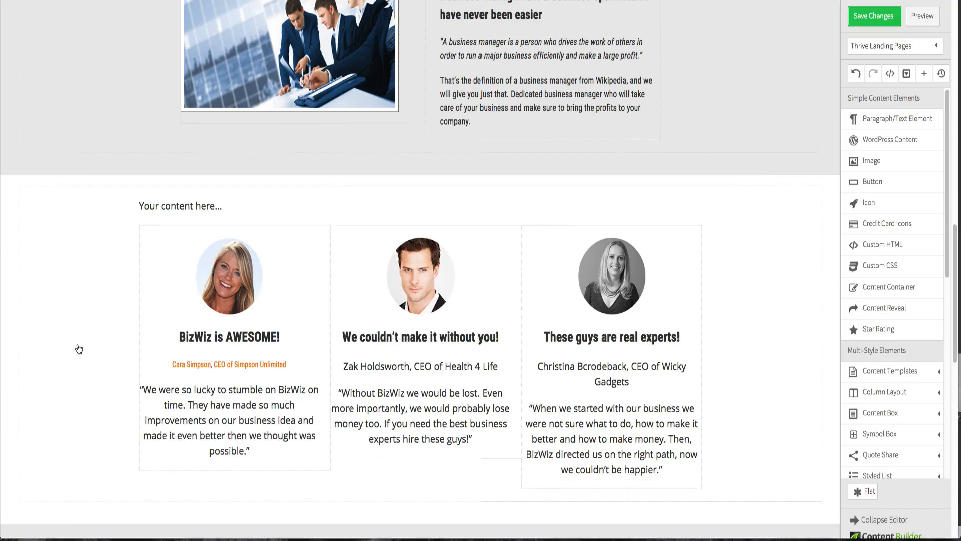
- Reduce the spacing below the first column's heading so the caption sits closer to it
{"action": "left_click", "coordinate": [206, 365]}
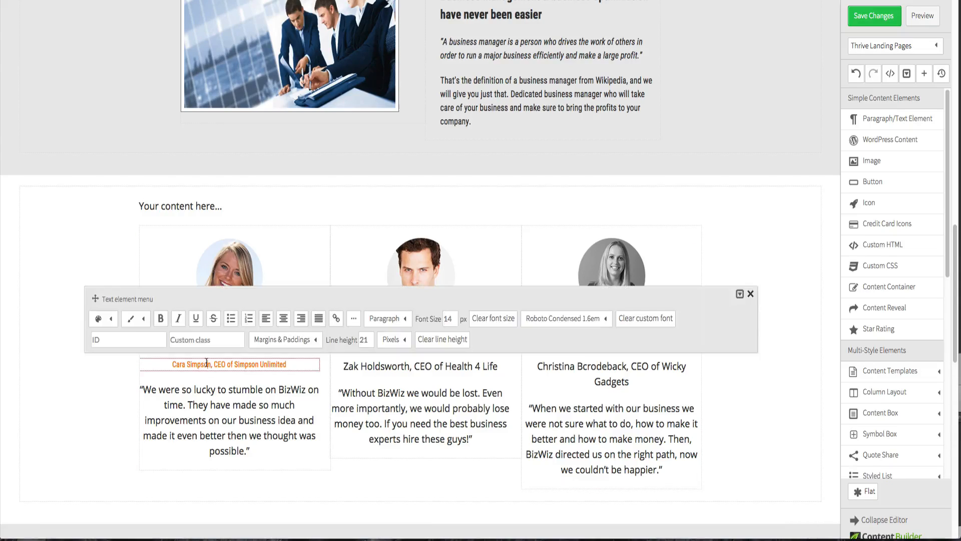
{"action": "left_click", "coordinate": [104, 250]}
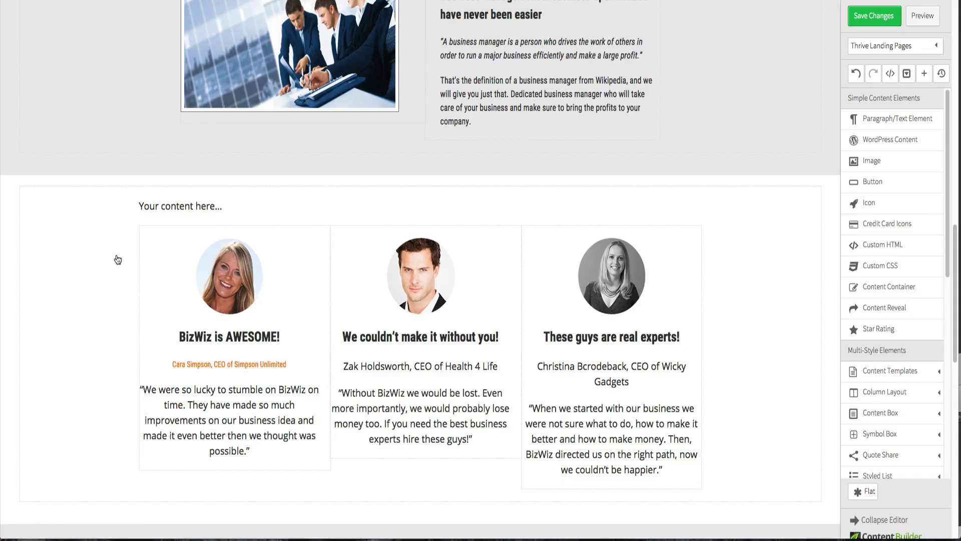
{"action": "left_click", "coordinate": [288, 403]}
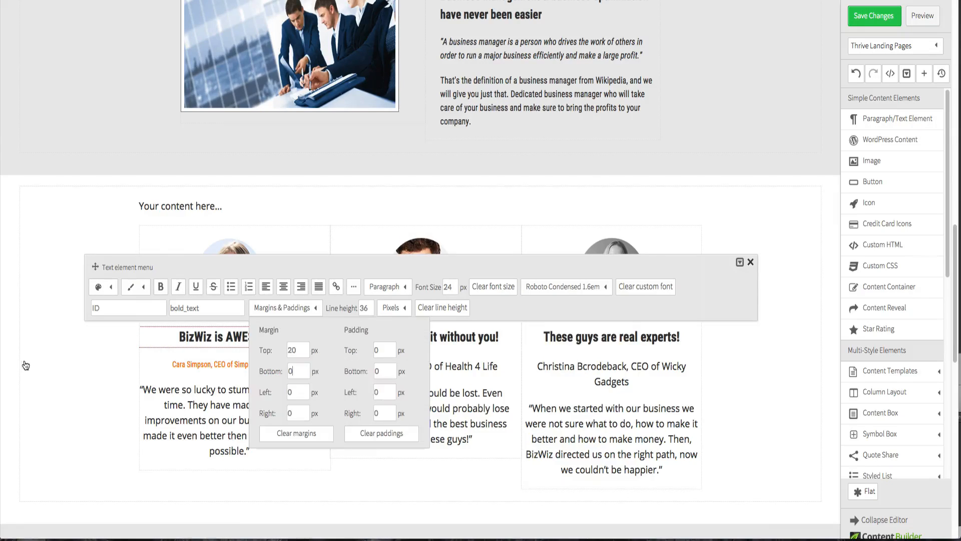
{"action": "left_click", "coordinate": [25, 366]}
{"action": "left_click", "coordinate": [46, 357]}
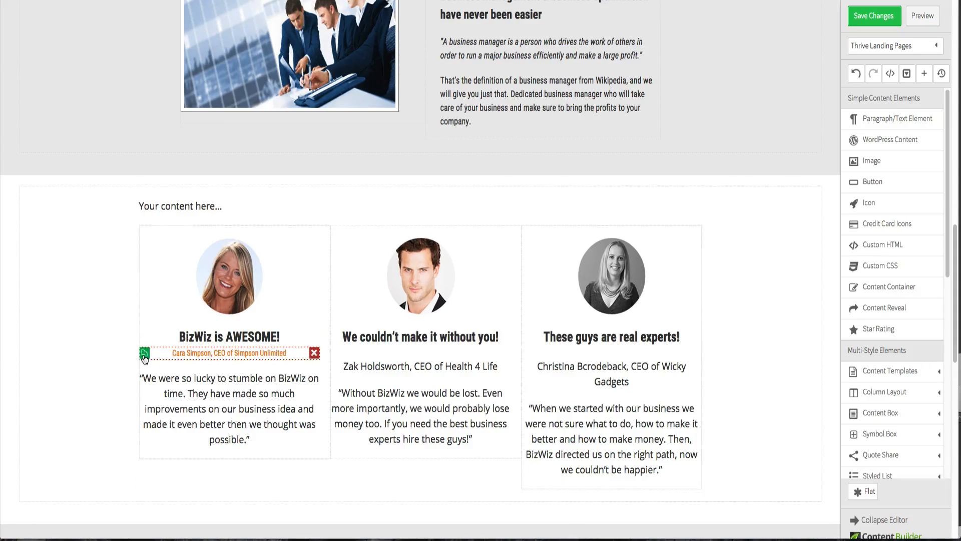
- Replace the second column's plain caption with a copy of the styled first caption carrying the second client's name and company
{"action": "left_click", "coordinate": [144, 354]}
{"action": "mouse_move", "coordinate": [207, 375]}
{"action": "left_mouse_down"}
{"action": "mouse_move", "coordinate": [352, 370]}
{"action": "mouse_move", "coordinate": [385, 355]}
{"action": "left_mouse_up"}
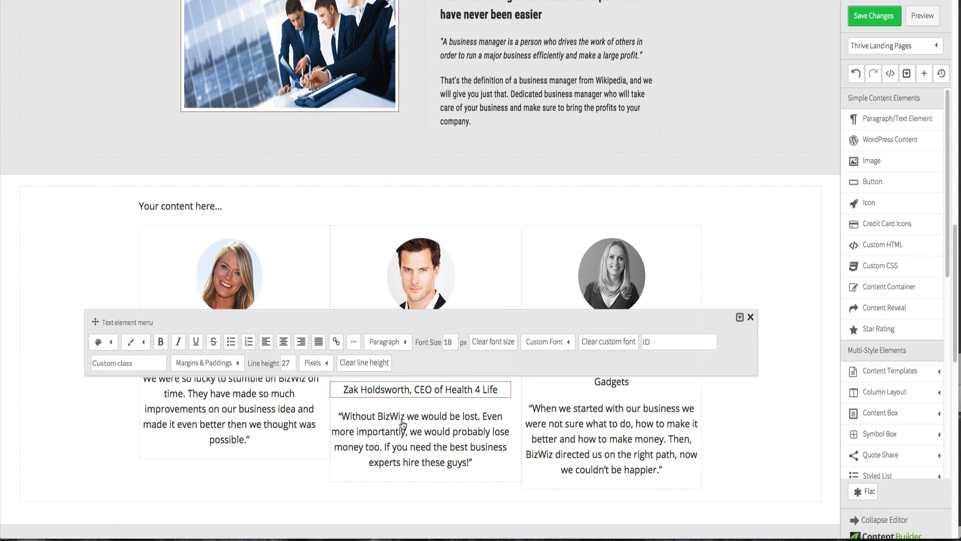
{"action": "double_click", "coordinate": [408, 391]}
{"action": "key", "text": "Right"}
{"action": "triple_click", "coordinate": [449, 398]}
{"action": "key", "text": "ctrl+c"}
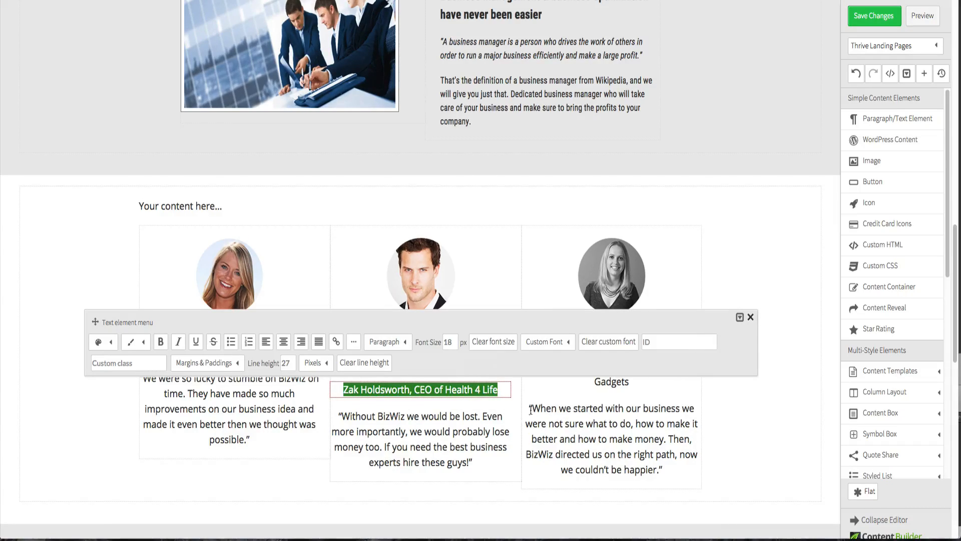
{"action": "left_click", "coordinate": [798, 392]}
{"action": "left_click", "coordinate": [443, 364]}
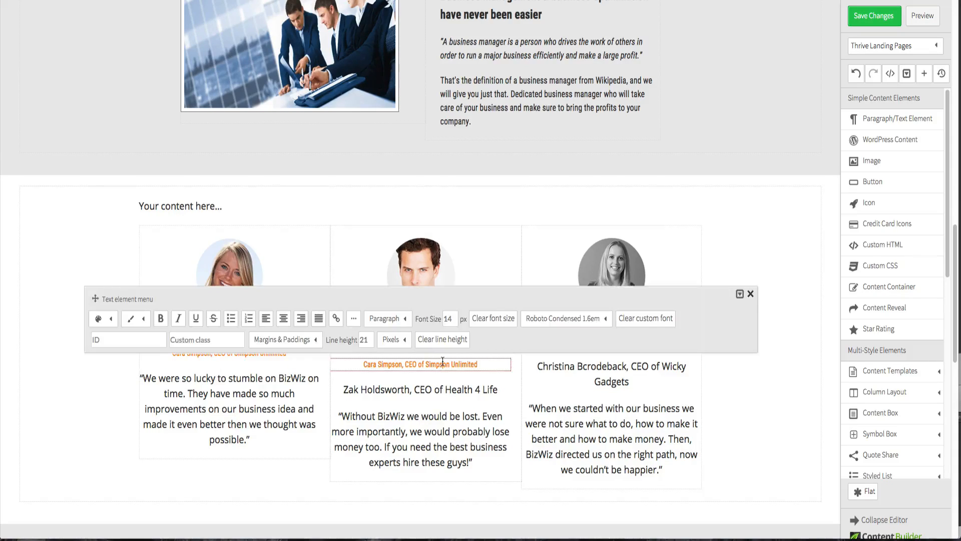
{"action": "triple_click", "coordinate": [443, 364]}
{"action": "key", "text": "ctrl+v"}
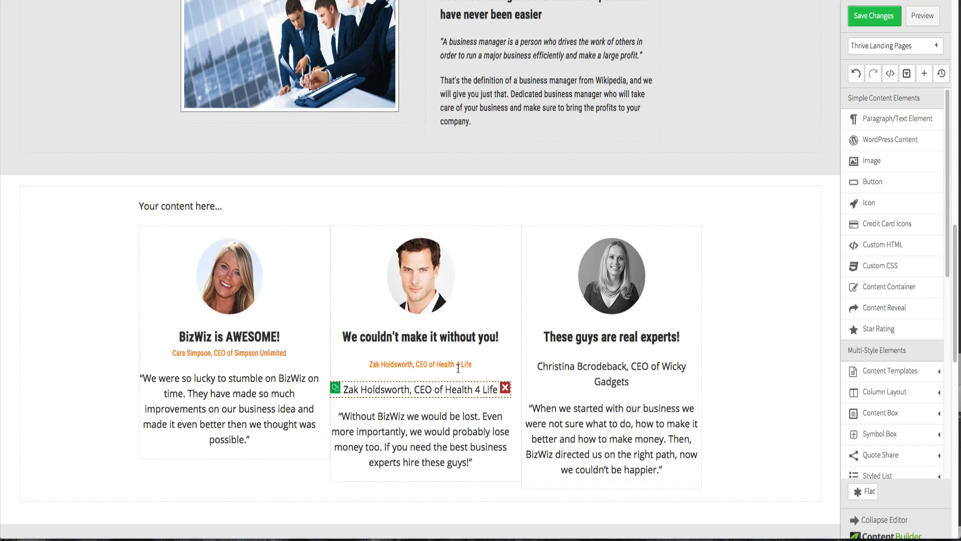
{"action": "left_click", "coordinate": [505, 387]}
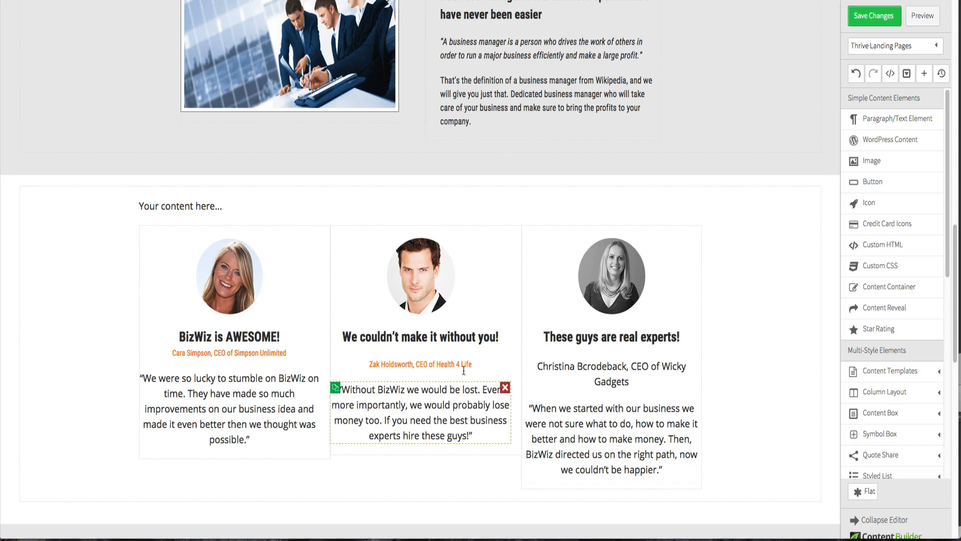
- Set the second column heading's bottom margin to 0 px
{"action": "left_click", "coordinate": [447, 337]}
{"action": "left_click", "coordinate": [300, 312]}
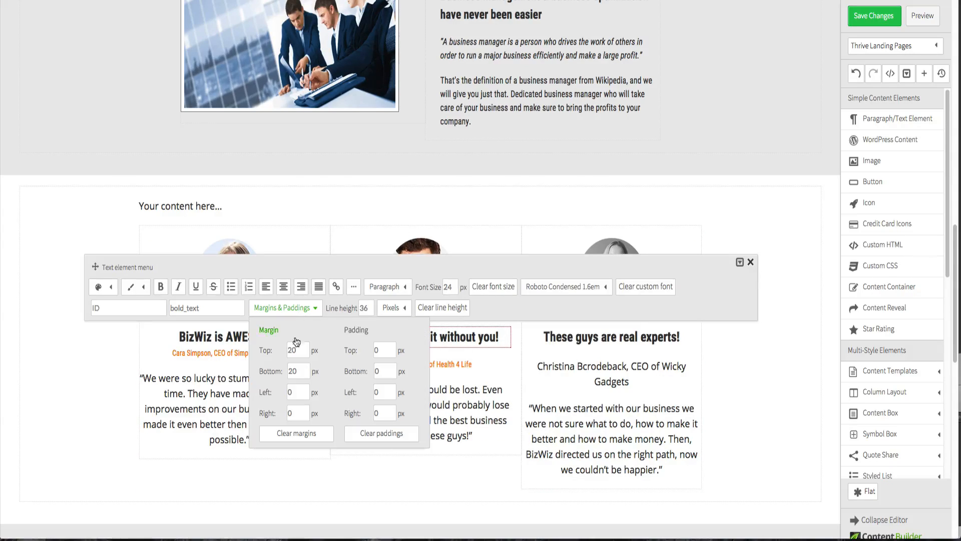
{"action": "double_click", "coordinate": [299, 371]}
{"action": "type", "text": "0"}
{"action": "left_click", "coordinate": [434, 481]}
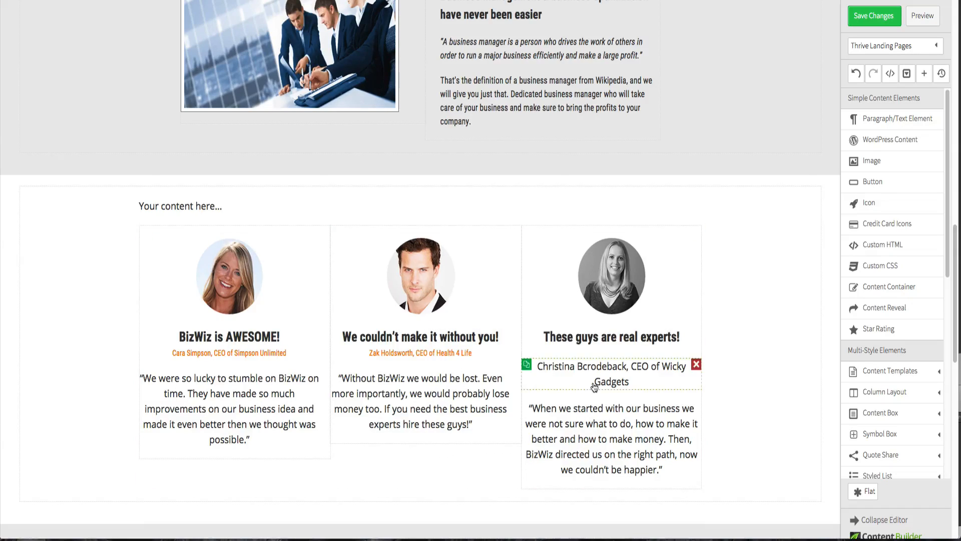
- Replace the third column's plain caption with a copy of the styled caption carrying the third client's name and company
{"action": "left_click", "coordinate": [335, 353]}
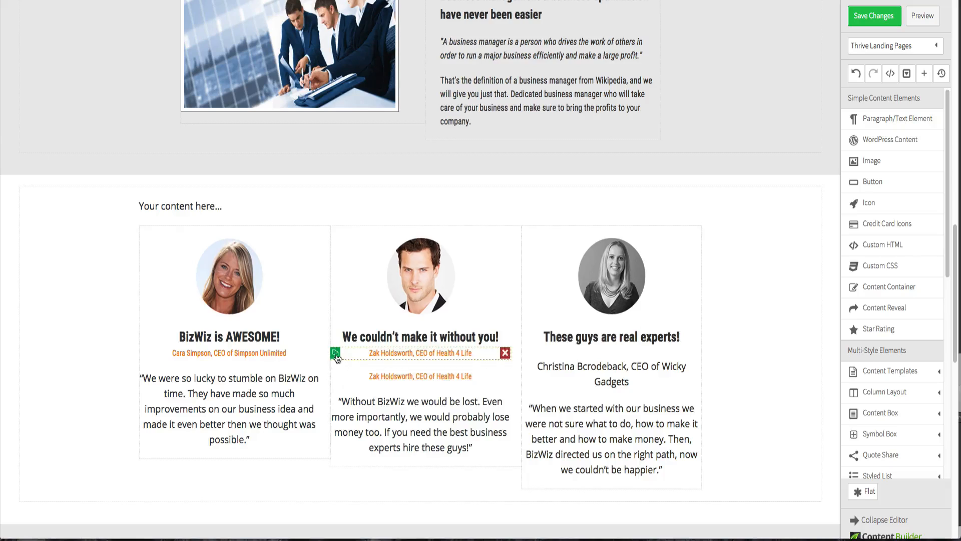
{"action": "left_click_drag", "start_coordinate": [383, 379], "coordinate": [590, 395]}
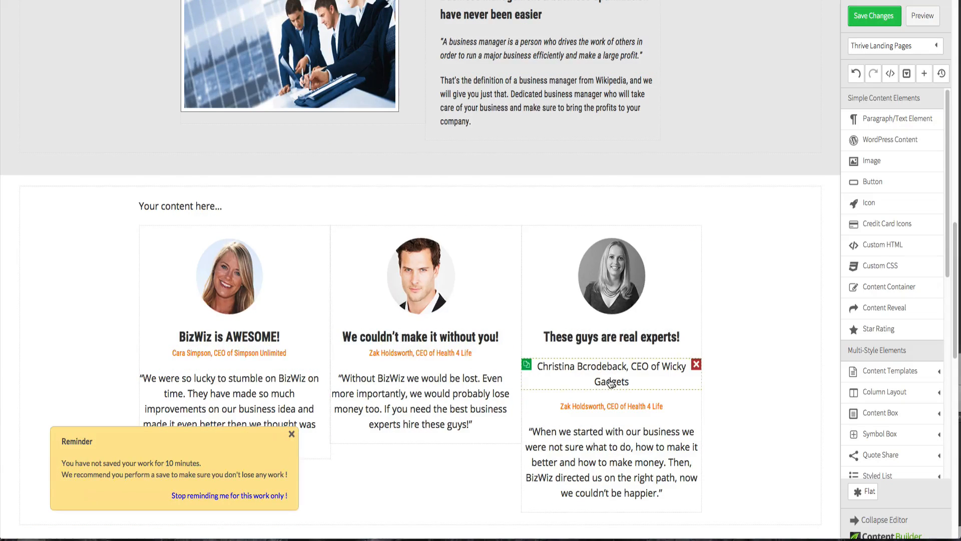
{"action": "left_click", "coordinate": [611, 383]}
{"action": "left_click_drag", "start_coordinate": [647, 384], "coordinate": [538, 367]}
{"action": "key", "text": "ctrl+c"}
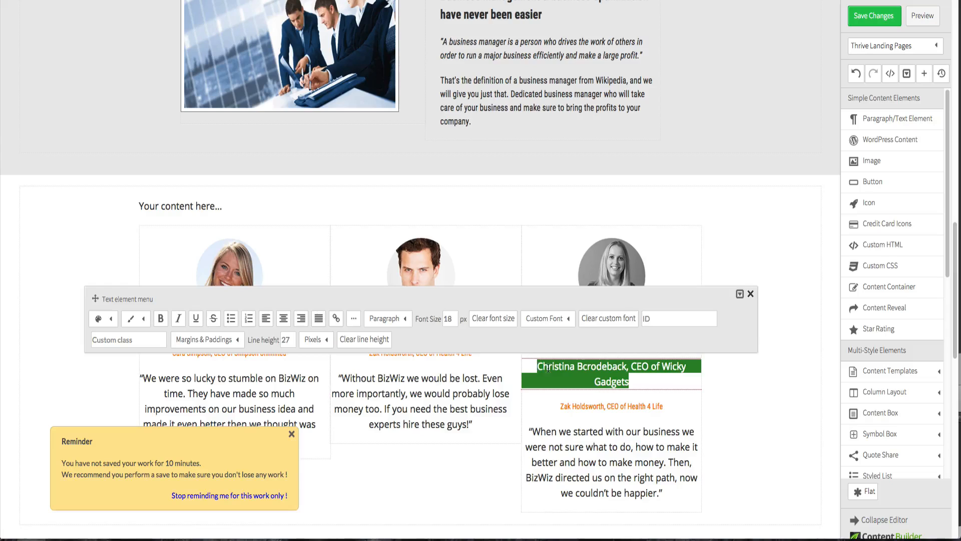
{"action": "left_click", "coordinate": [619, 410]}
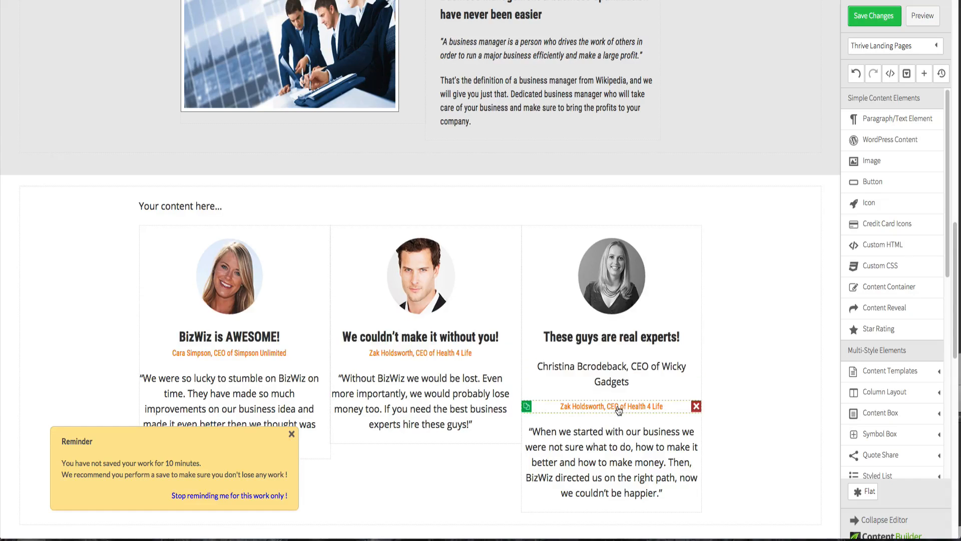
{"action": "left_click", "coordinate": [619, 410]}
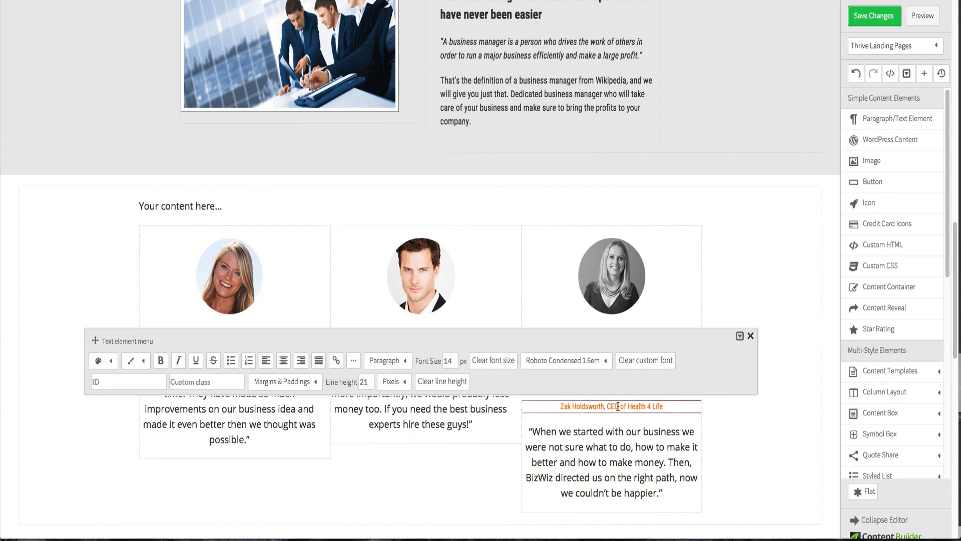
{"action": "triple_click", "coordinate": [619, 406]}
{"action": "key", "text": "ctrl+v"}
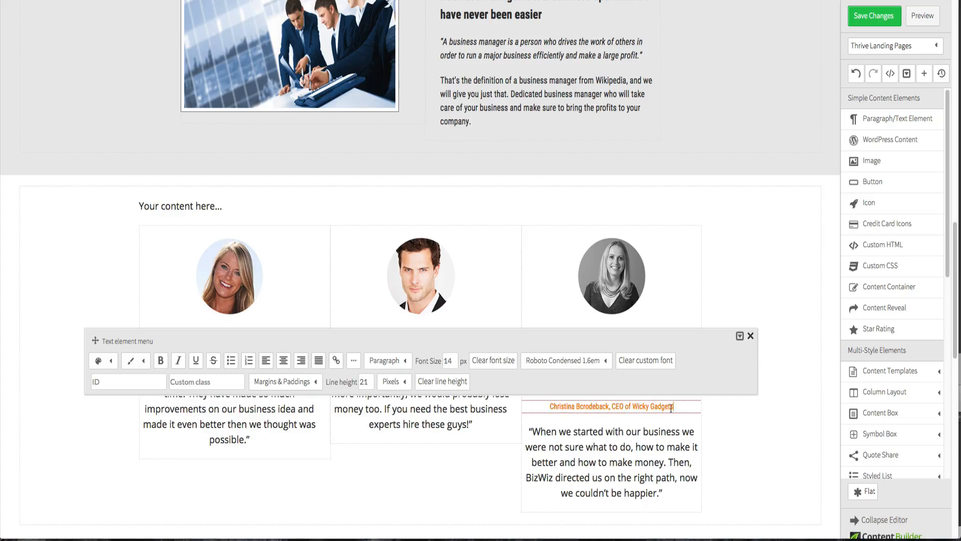
{"action": "left_click", "coordinate": [741, 425]}
{"action": "left_click", "coordinate": [696, 362]}
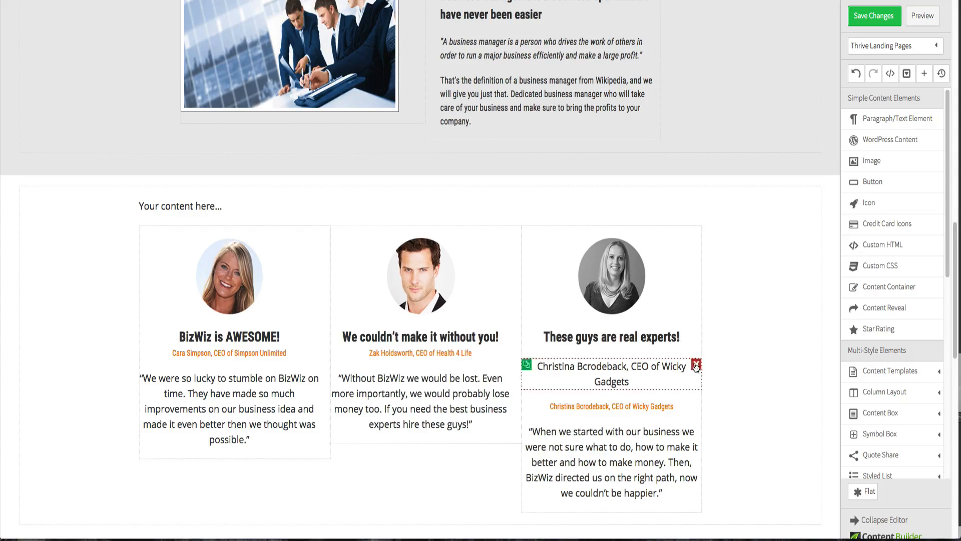
- Set the third column heading's bottom margin to 0 px and save the page changes
{"action": "left_click", "coordinate": [644, 344]}
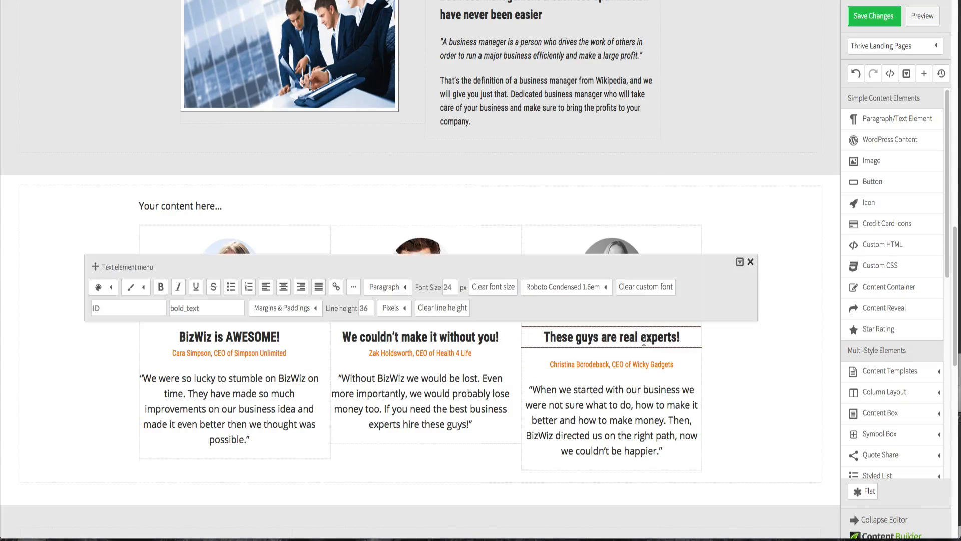
{"action": "left_click", "coordinate": [280, 308]}
{"action": "double_click", "coordinate": [299, 373]}
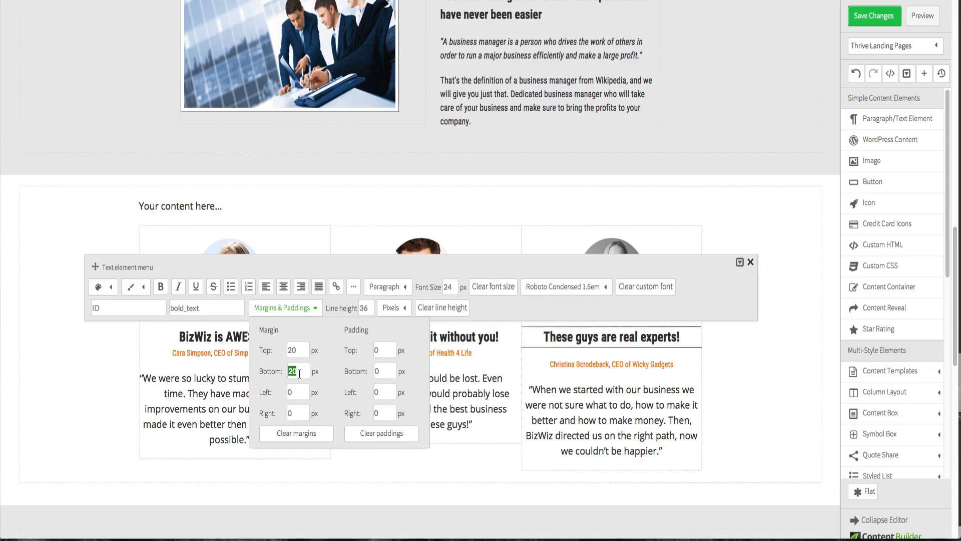
{"action": "type", "text": "0"}
{"action": "left_click", "coordinate": [778, 404]}
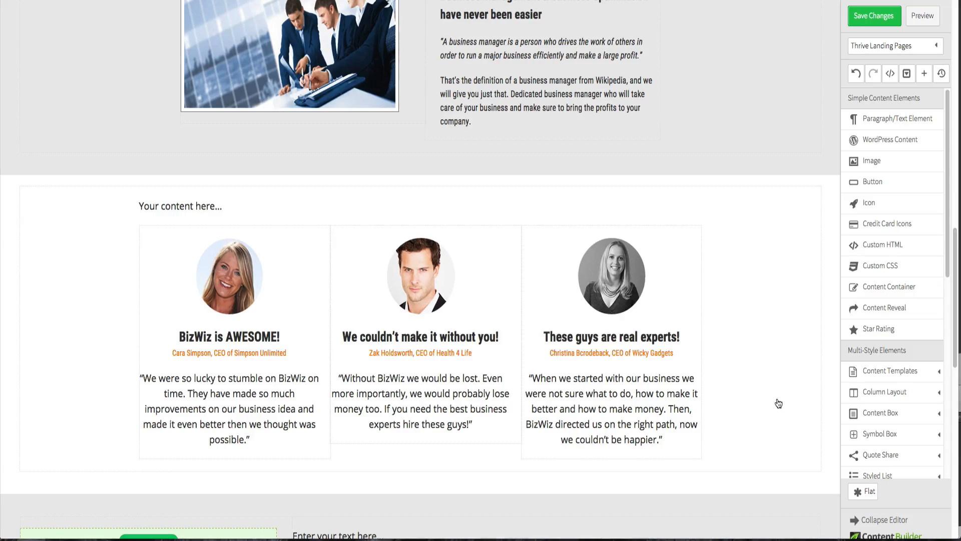
{"action": "left_click", "coordinate": [889, 22]}
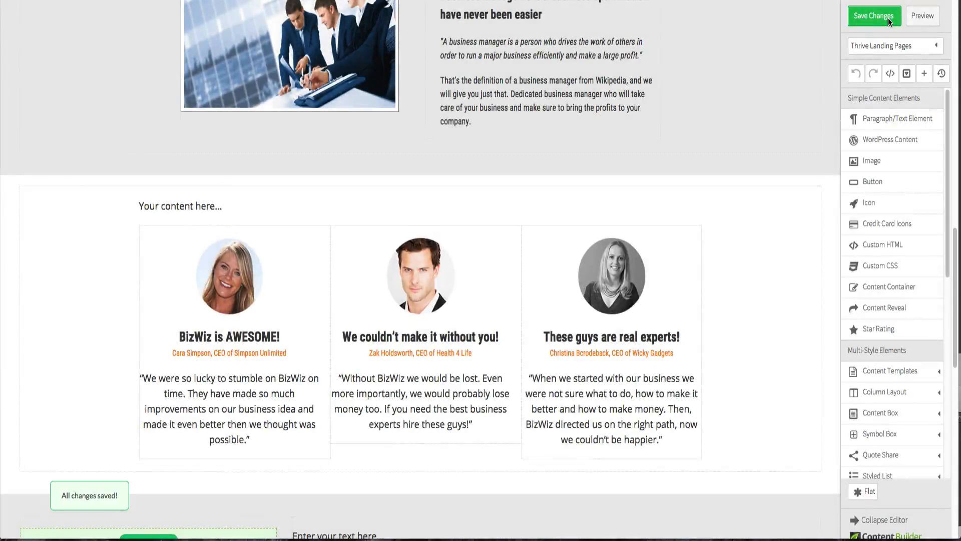
- Preview the page and scroll down to the testimonial section to compare it with the original design
{"action": "left_click", "coordinate": [921, 19]}
{"action": "scroll", "coordinate": [470, 245], "scroll_direction": "down", "scroll_amount": 10}
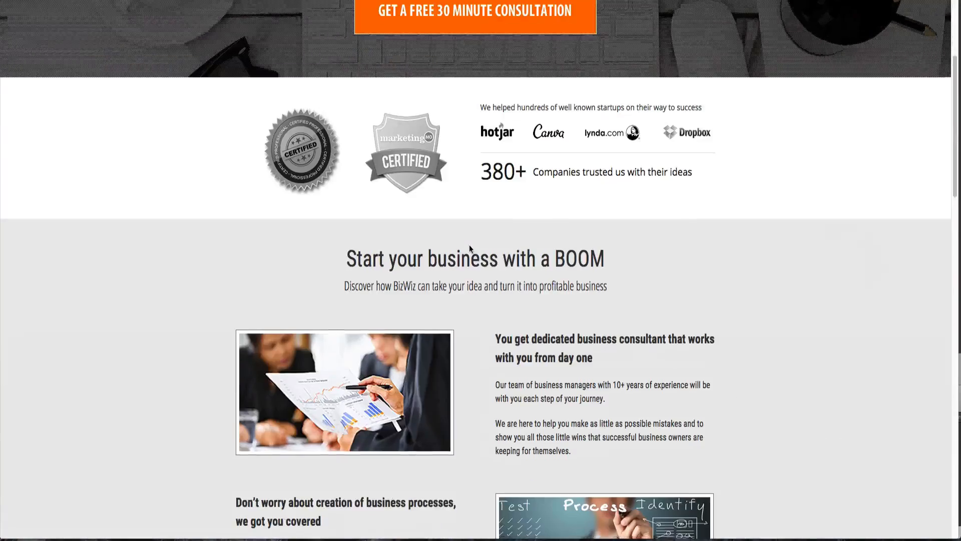
{"action": "scroll", "coordinate": [470, 248], "scroll_direction": "down", "scroll_amount": 9}
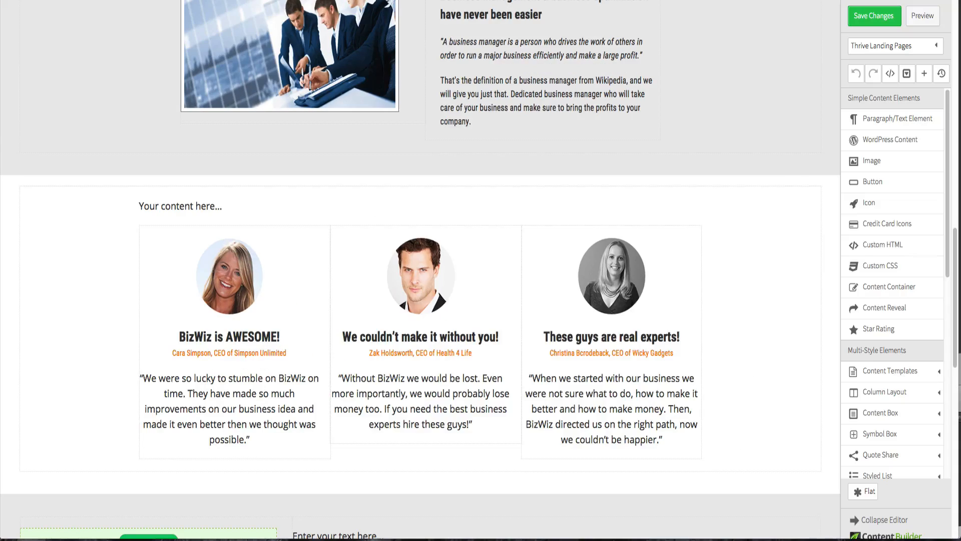
- Apply the Roboto Condensed 1.6em custom font to each of the three testimonial quotes
{"action": "left_click", "coordinate": [229, 407]}
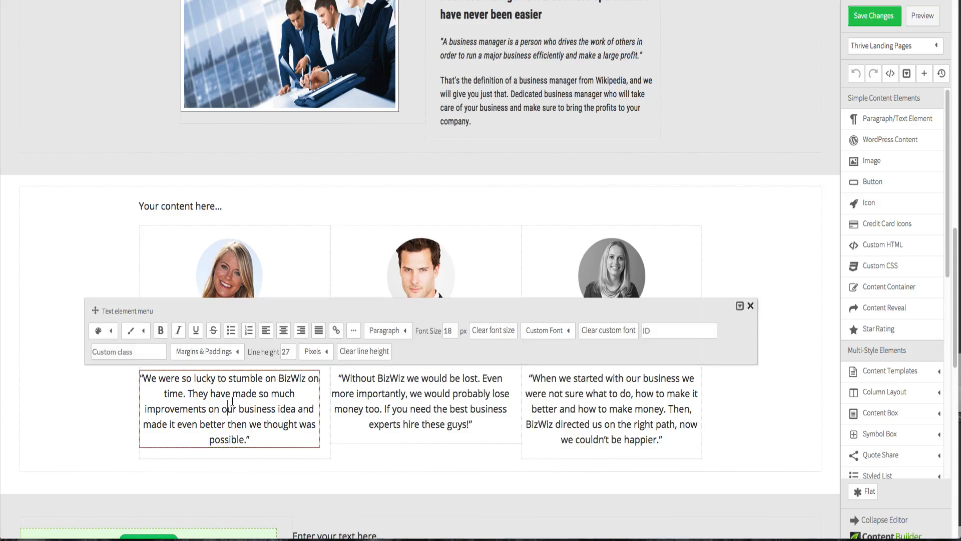
{"action": "left_click", "coordinate": [545, 331]}
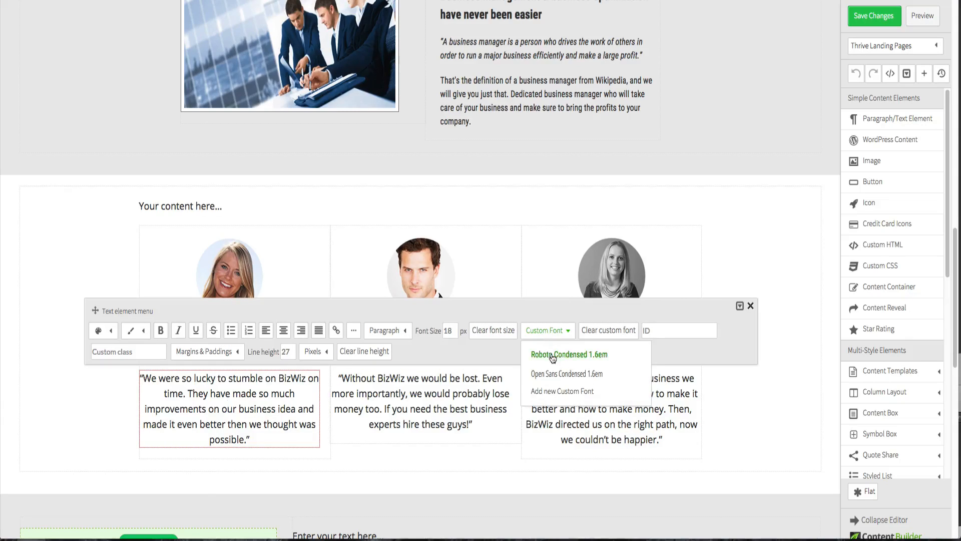
{"action": "left_click", "coordinate": [553, 352]}
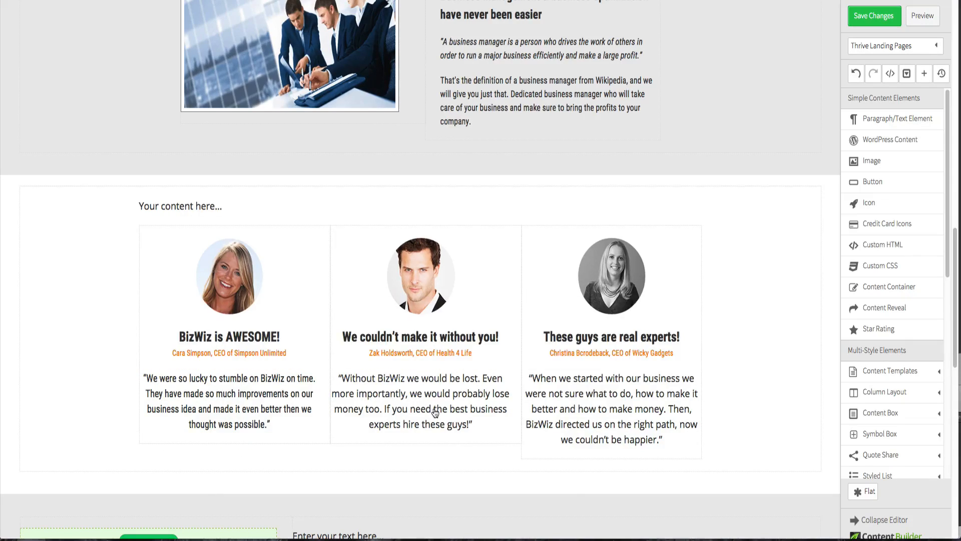
{"action": "left_click", "coordinate": [433, 409]}
{"action": "left_click", "coordinate": [544, 335]}
{"action": "left_click", "coordinate": [545, 355]}
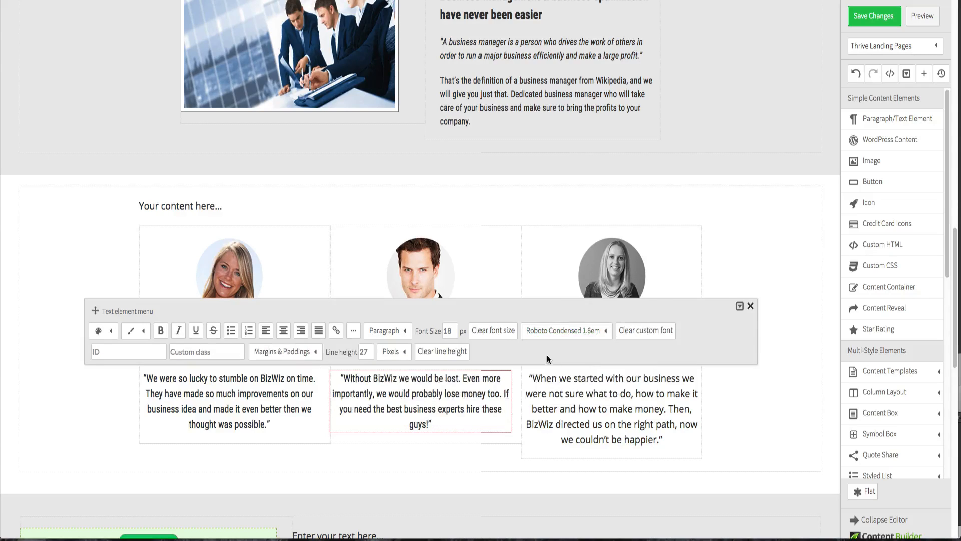
{"action": "left_click", "coordinate": [564, 387]}
{"action": "left_click", "coordinate": [577, 396]}
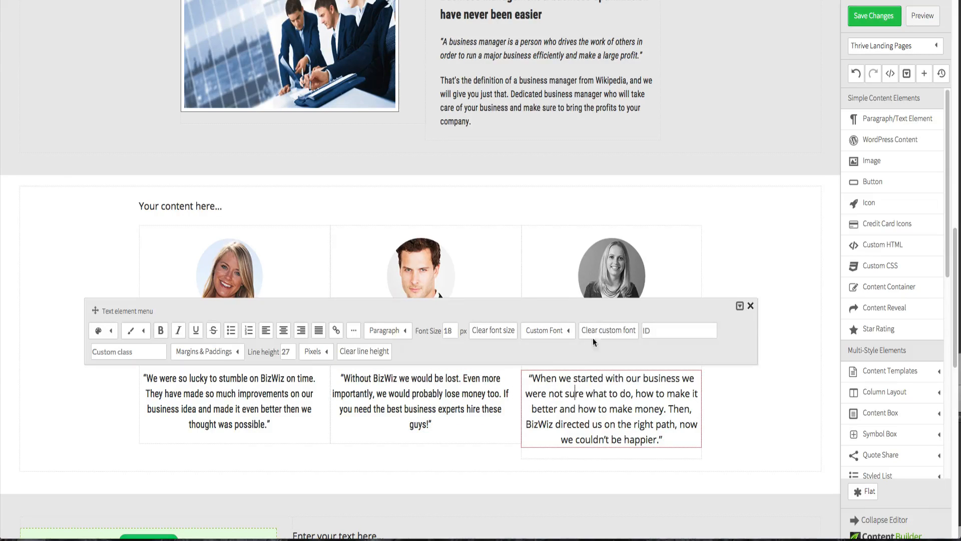
{"action": "left_click", "coordinate": [576, 333]}
{"action": "left_click", "coordinate": [569, 353]}
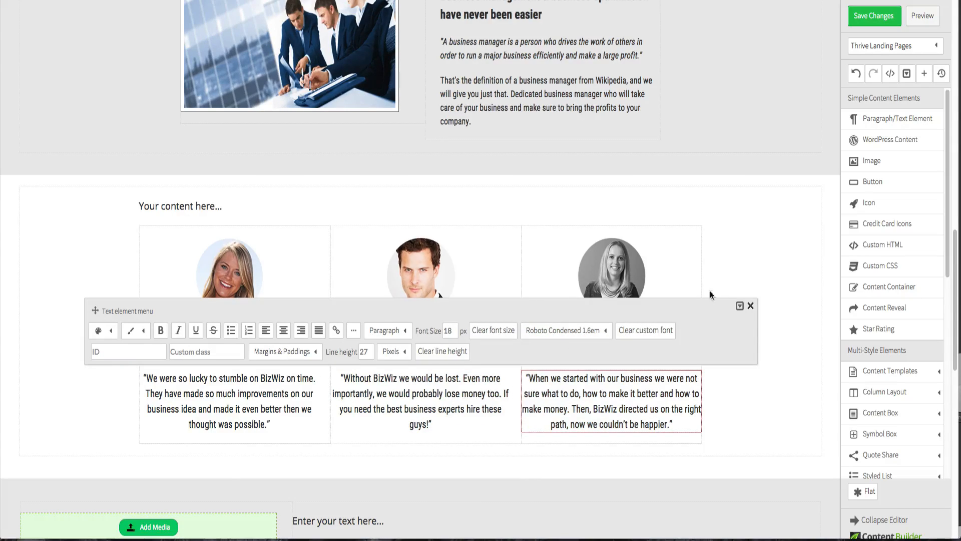
{"action": "left_click", "coordinate": [748, 257]}
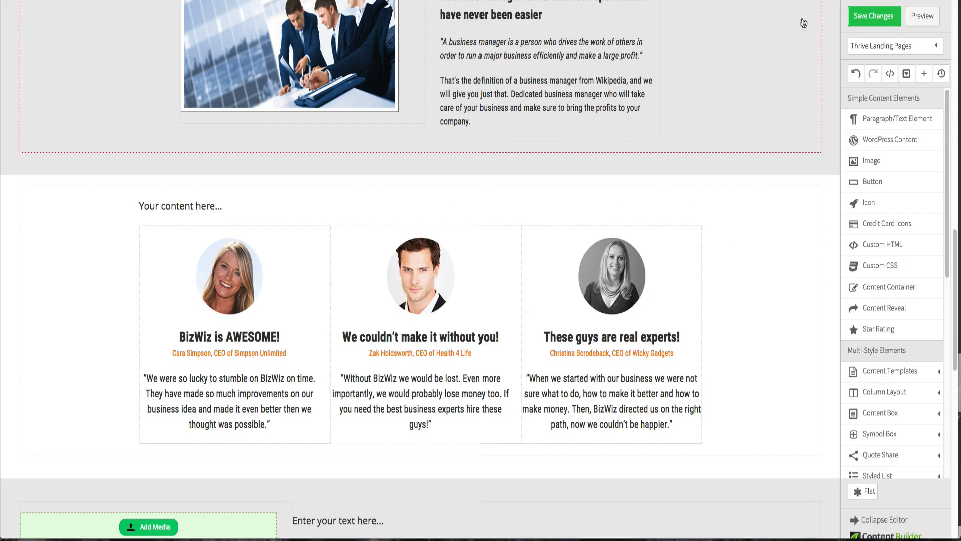
- Save the page changes and open the preview to check the testimonial section
{"action": "left_click", "coordinate": [885, 22]}
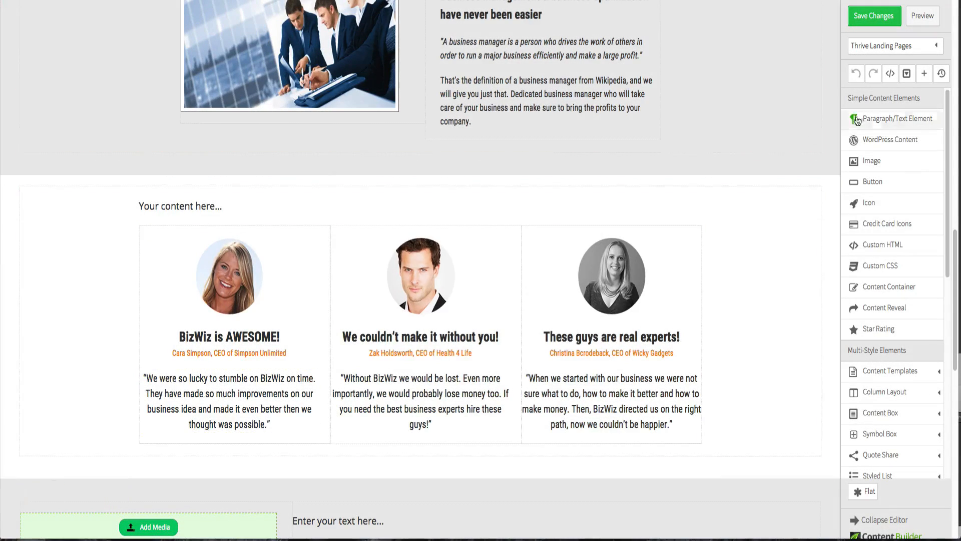
{"action": "left_click", "coordinate": [921, 16]}
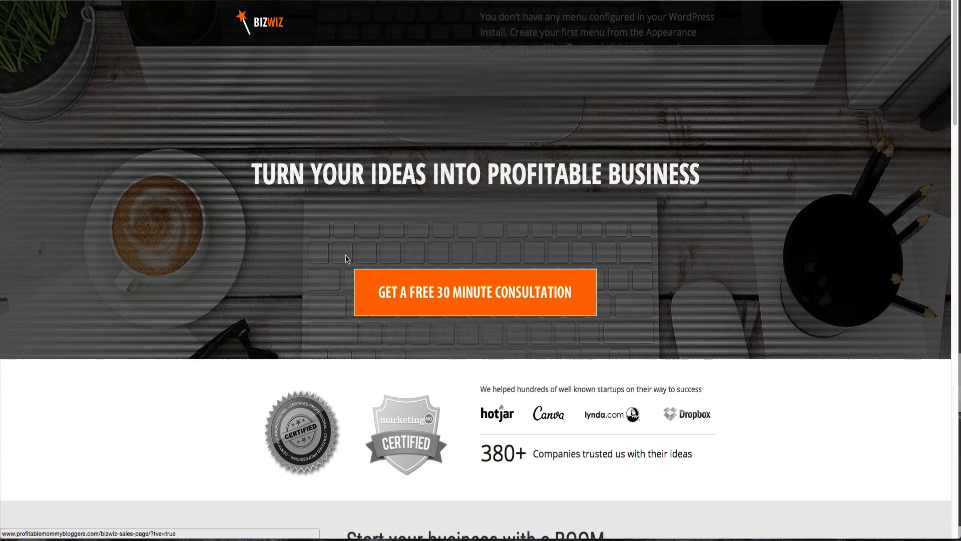
{"action": "scroll", "coordinate": [348, 265], "scroll_direction": "down", "scroll_amount": 15}
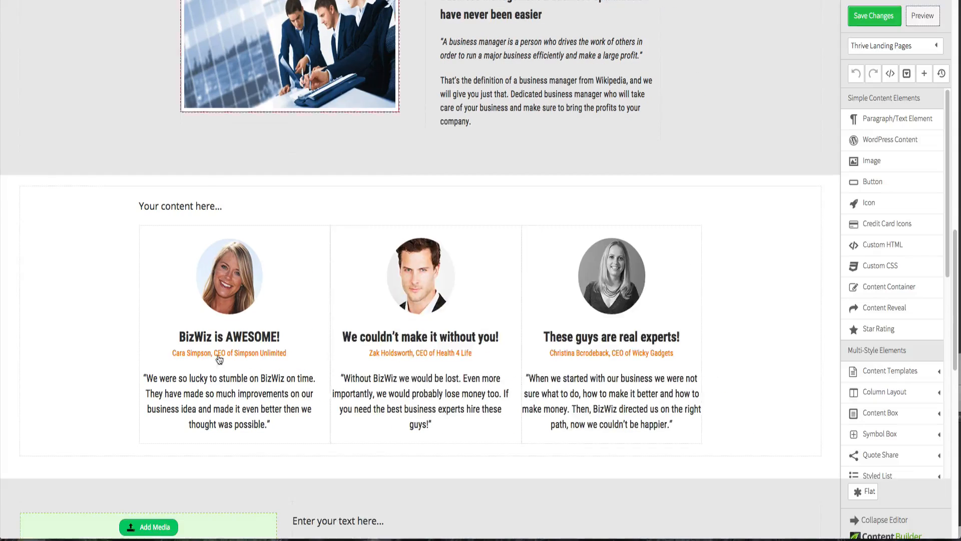
- Try font sizes of 20 px and then 19 px for the first testimonial quote
{"action": "left_click", "coordinate": [217, 385]}
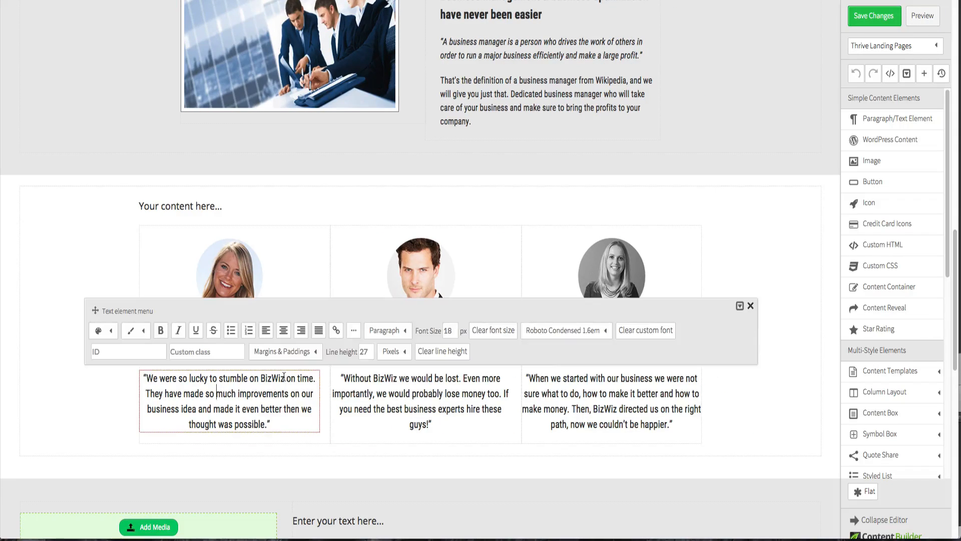
{"action": "double_click", "coordinate": [453, 330]}
{"action": "type", "text": "20"}
{"action": "left_click", "coordinate": [465, 440]}
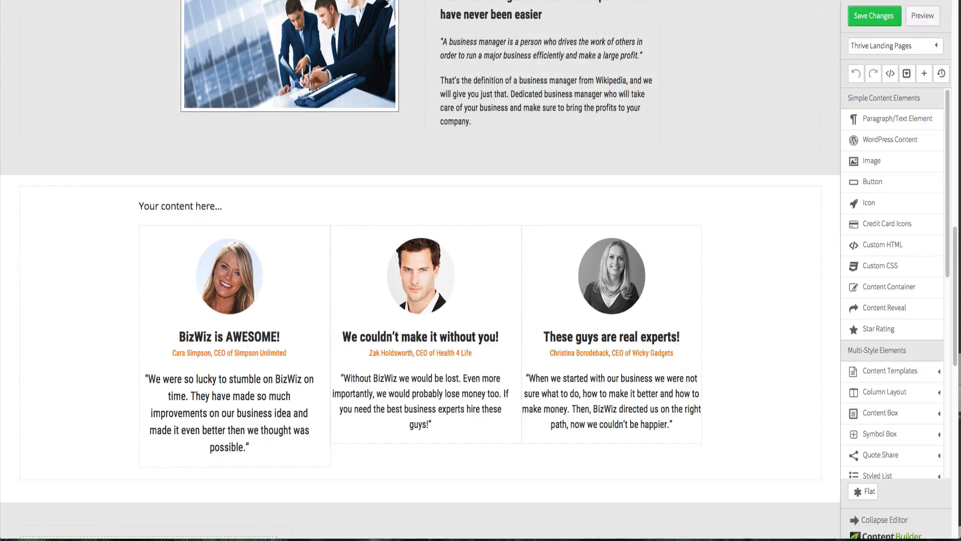
{"action": "left_click", "coordinate": [256, 413]}
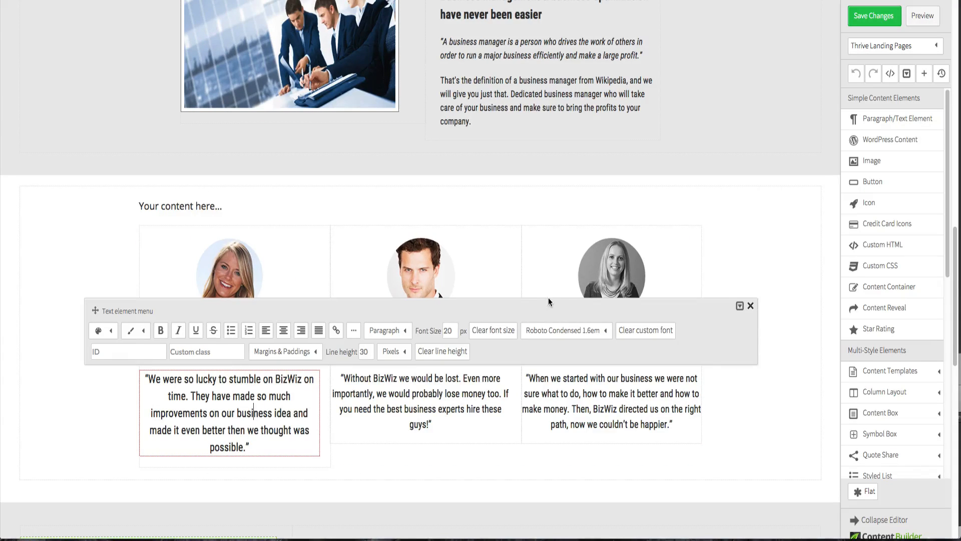
{"action": "double_click", "coordinate": [448, 330]}
{"action": "type", "text": "19"}
{"action": "key", "text": "Return"}
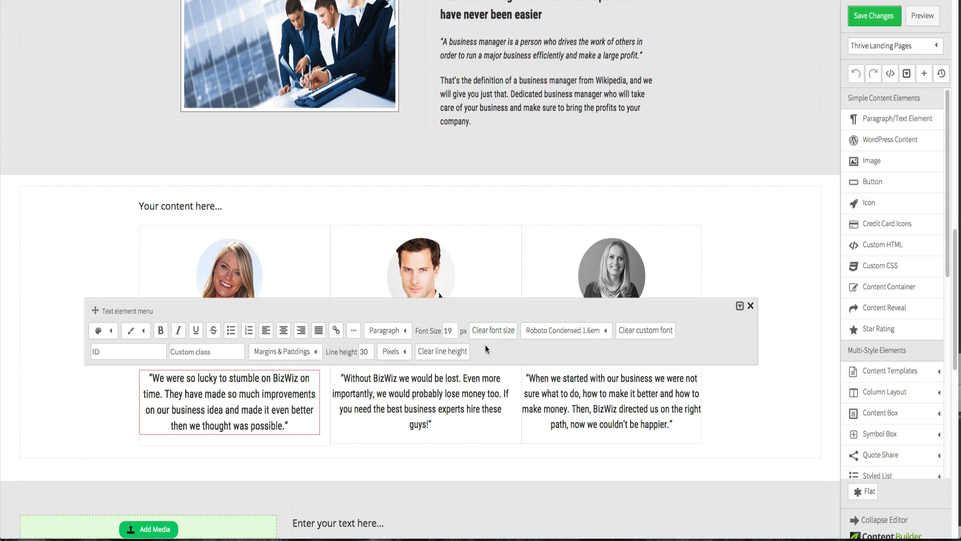
{"action": "left_click", "coordinate": [750, 305]}
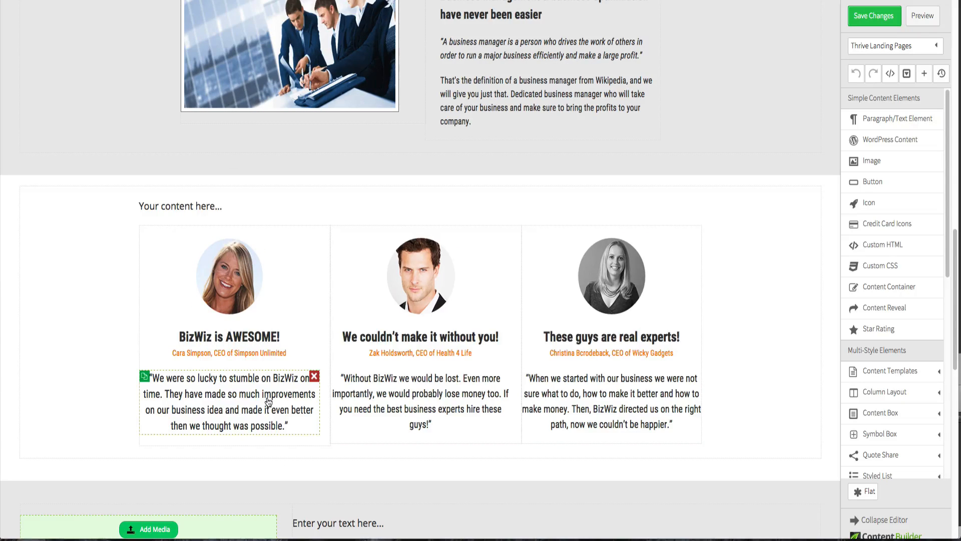
- Set the first testimonial quote's font size to 20 px
{"action": "left_click", "coordinate": [268, 401]}
{"action": "double_click", "coordinate": [446, 331]}
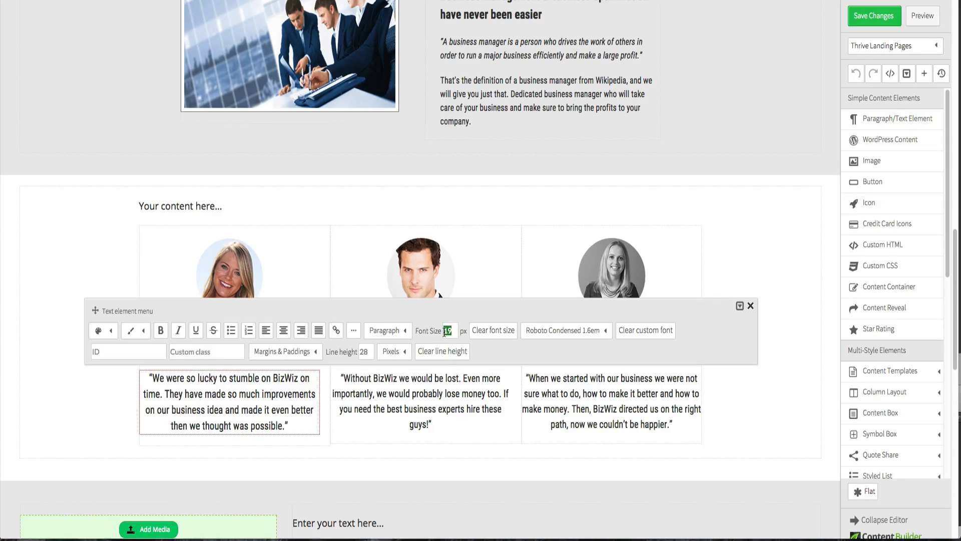
{"action": "type", "text": "20"}
{"action": "left_click", "coordinate": [482, 459]}
- Set the font size of the second and third testimonial quotes to 20 px
{"action": "left_click", "coordinate": [446, 392]}
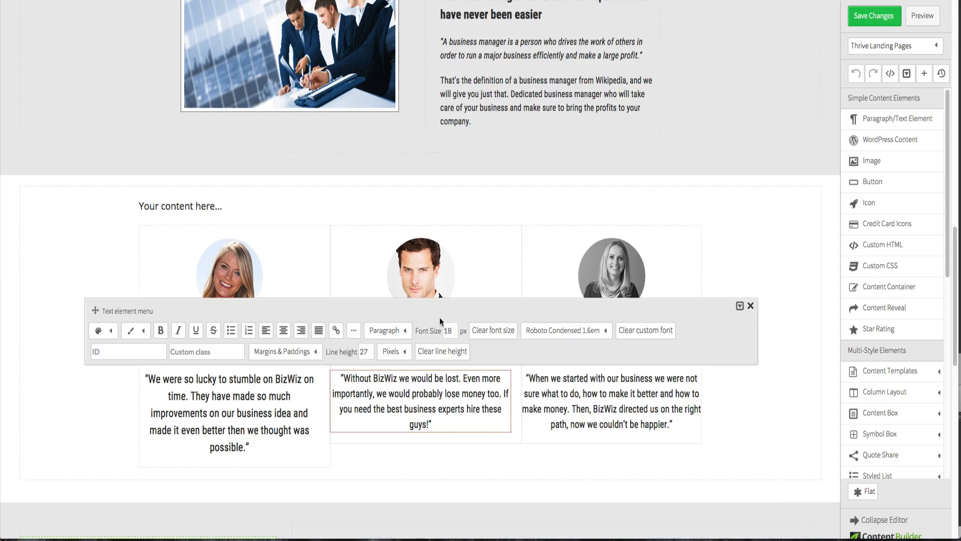
{"action": "double_click", "coordinate": [450, 328]}
{"action": "type", "text": "20"}
{"action": "left_click", "coordinate": [553, 401]}
{"action": "left_click", "coordinate": [554, 399]}
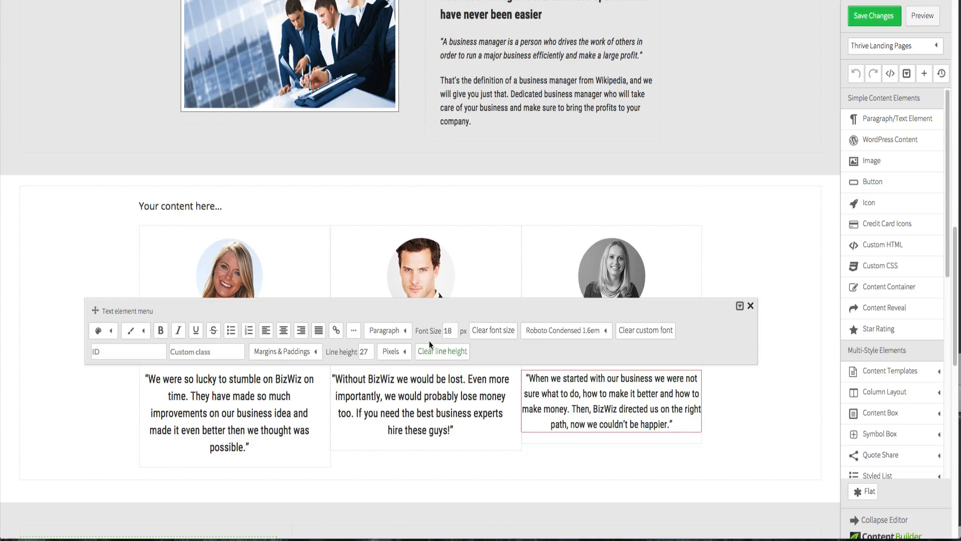
{"action": "double_click", "coordinate": [445, 328]}
{"action": "type", "text": "20"}
{"action": "left_click", "coordinate": [768, 264]}
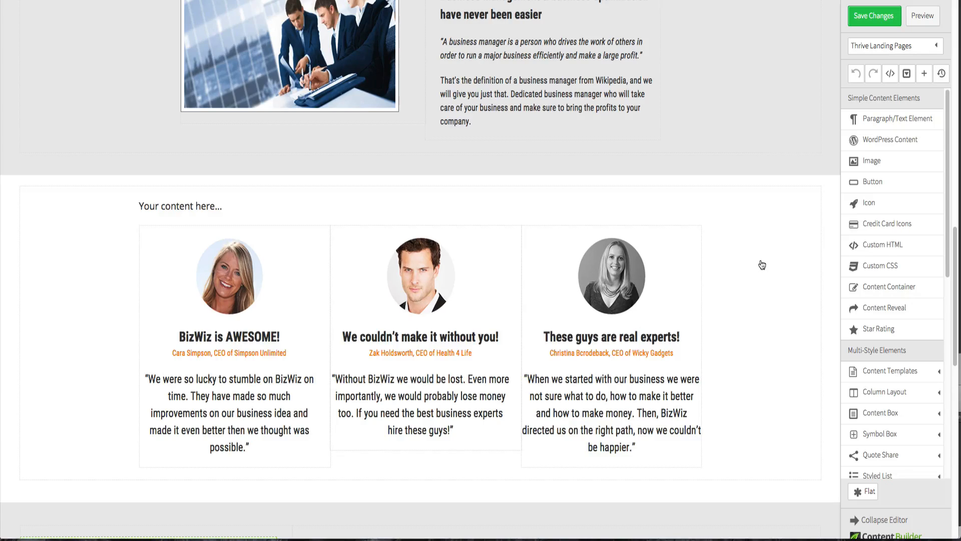
- Save the page and preview the testimonial quotes against the original design
{"action": "left_click", "coordinate": [863, 19]}
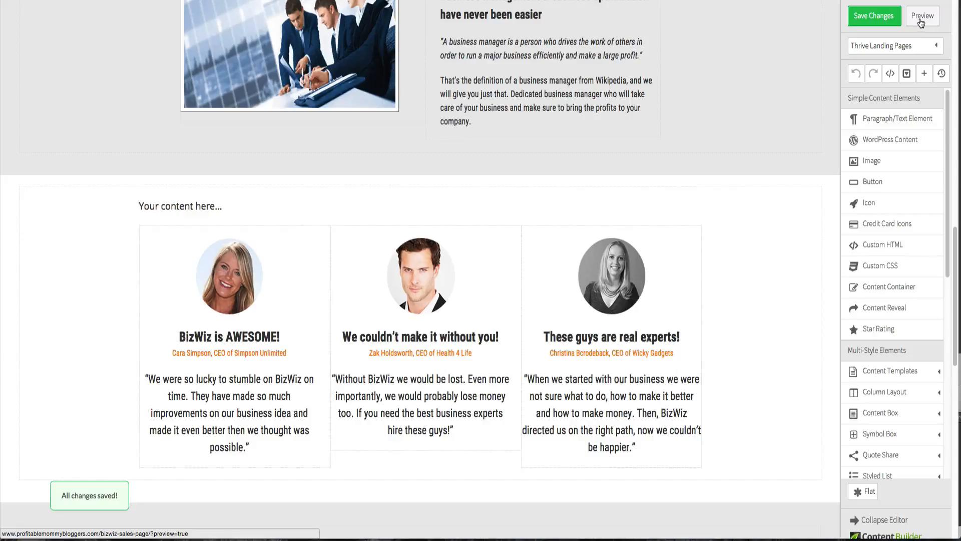
{"action": "left_click", "coordinate": [923, 16]}
{"action": "scroll", "coordinate": [358, 217], "scroll_direction": "down", "scroll_amount": 1}
{"action": "scroll", "coordinate": [358, 218], "scroll_direction": "down", "scroll_amount": 15}
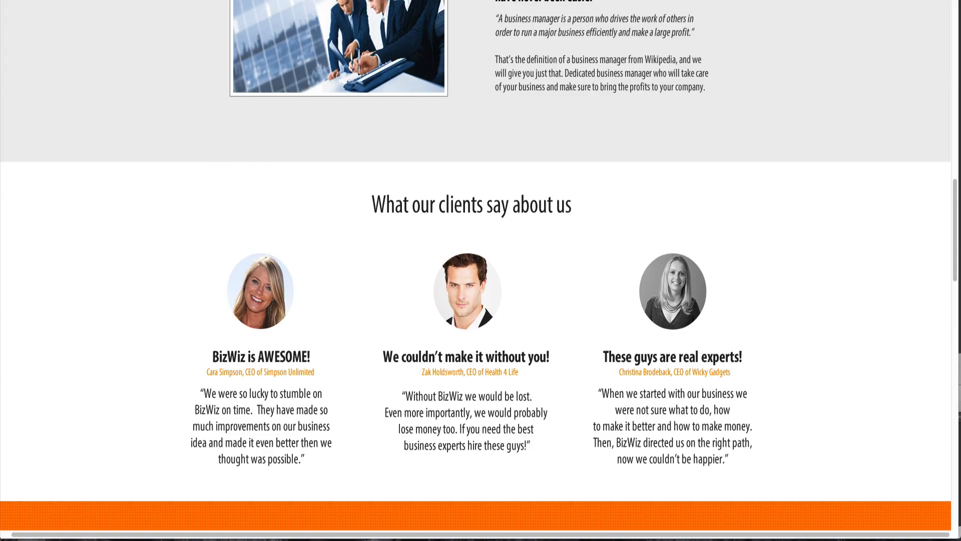
{"action": "key", "text": "ctrl+Tab"}
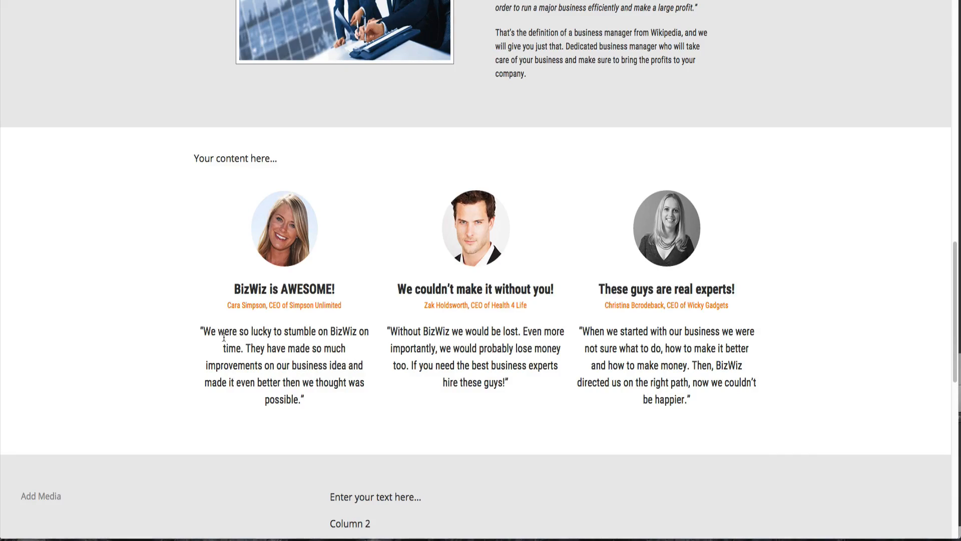
{"action": "left_click_drag", "start_coordinate": [201, 329], "coordinate": [318, 406]}
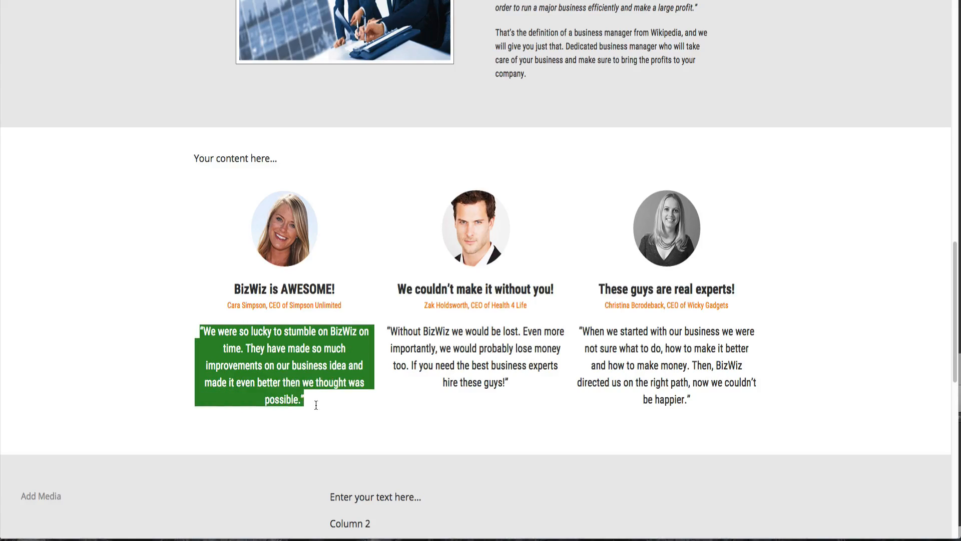
{"action": "left_click", "coordinate": [316, 405]}
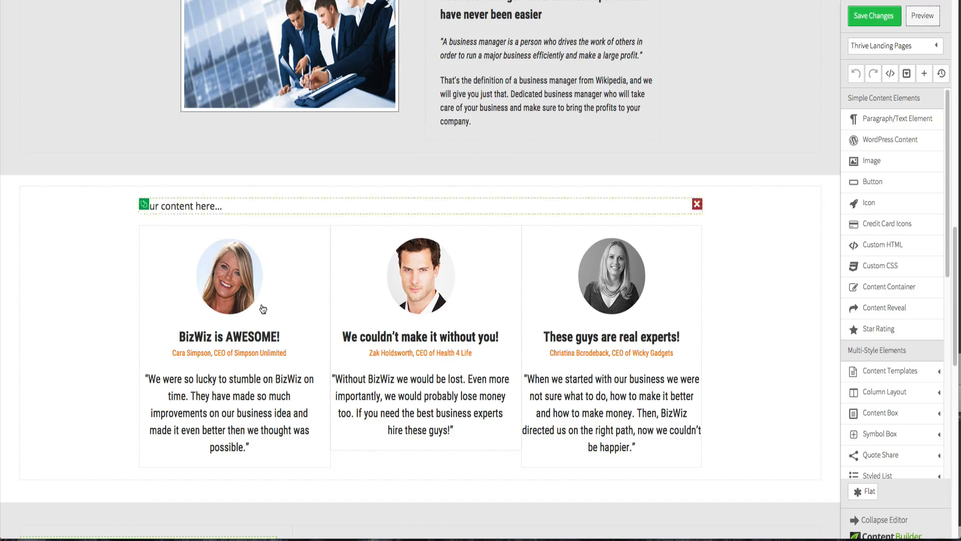
- Try left and right paddings of 10 px and then 20 px on the first testimonial quote
{"action": "left_click", "coordinate": [253, 386]}
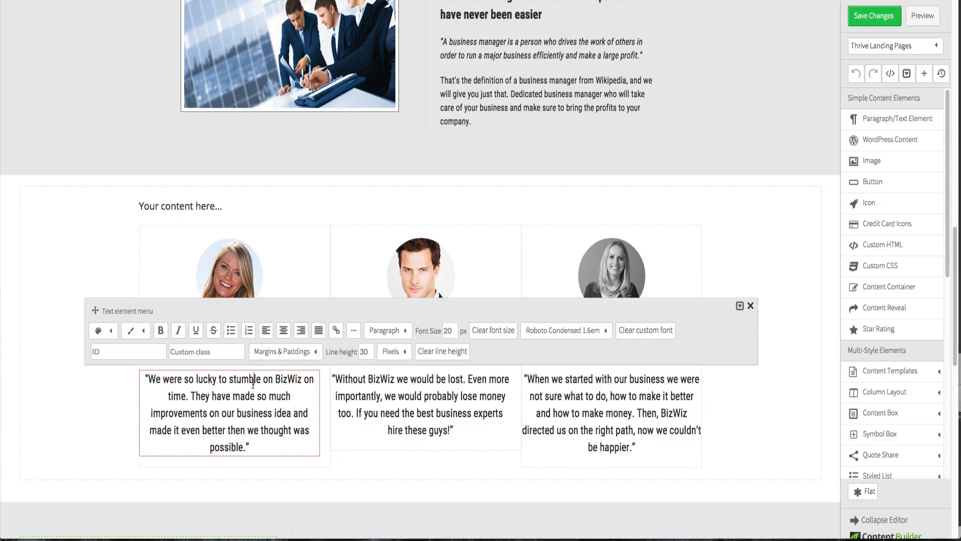
{"action": "left_click", "coordinate": [280, 351]}
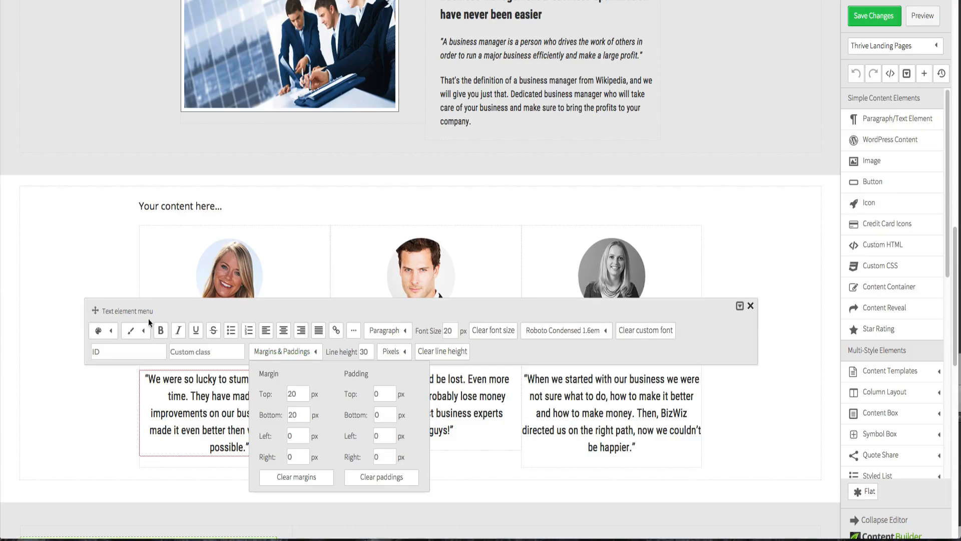
{"action": "left_click_drag", "start_coordinate": [94, 313], "coordinate": [96, 96]}
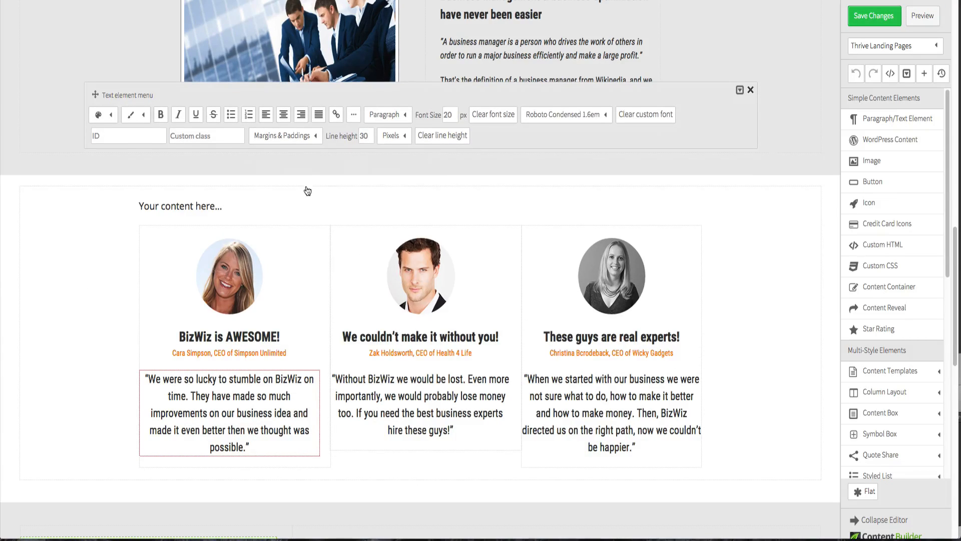
{"action": "left_click", "coordinate": [275, 139]}
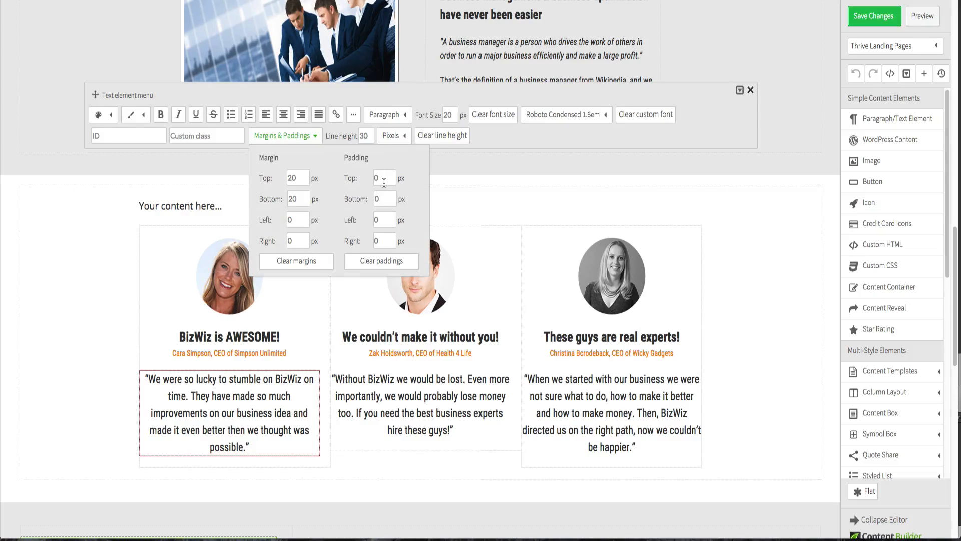
{"action": "double_click", "coordinate": [383, 221]}
{"action": "type", "text": "1"}
{"action": "left_click", "coordinate": [386, 240]}
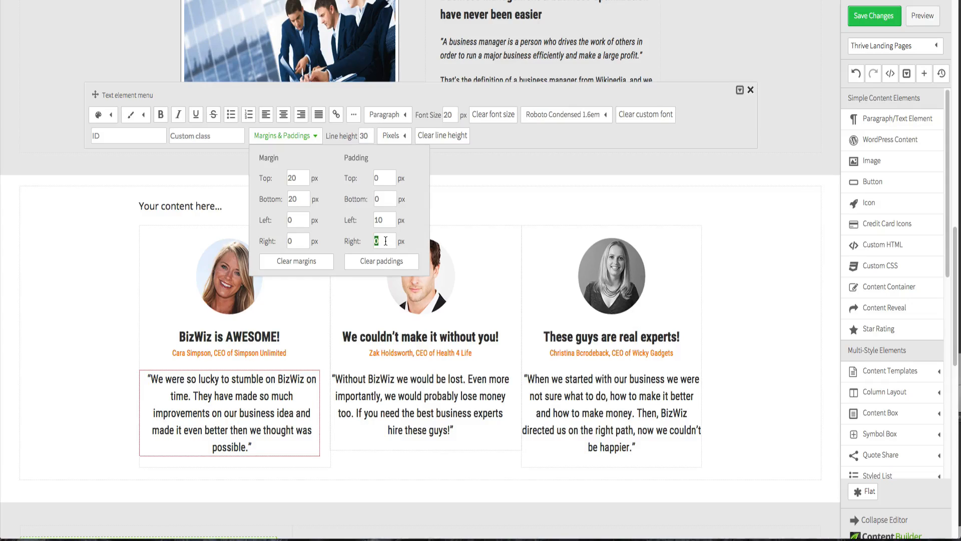
{"action": "type", "text": "10"}
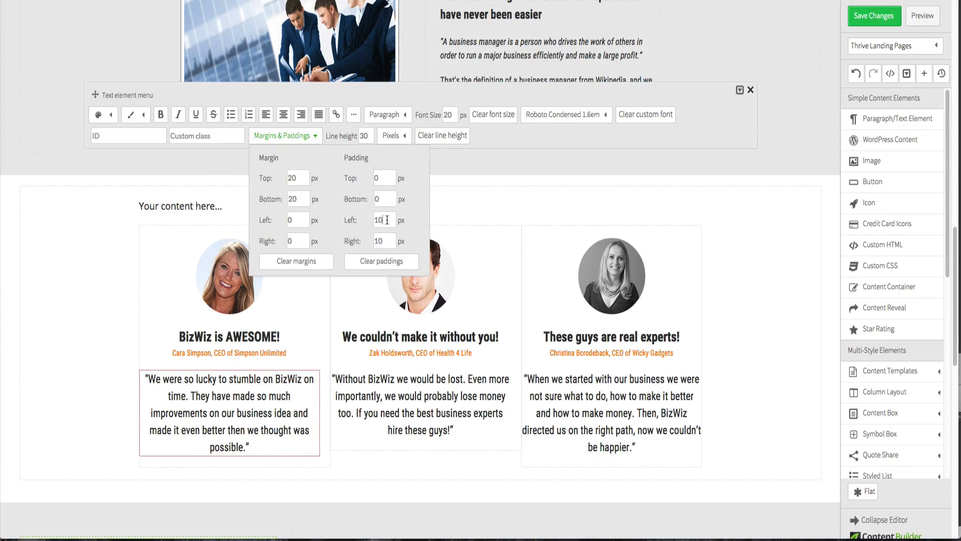
{"action": "double_click", "coordinate": [387, 220]}
{"action": "type", "text": "20"}
{"action": "double_click", "coordinate": [388, 240]}
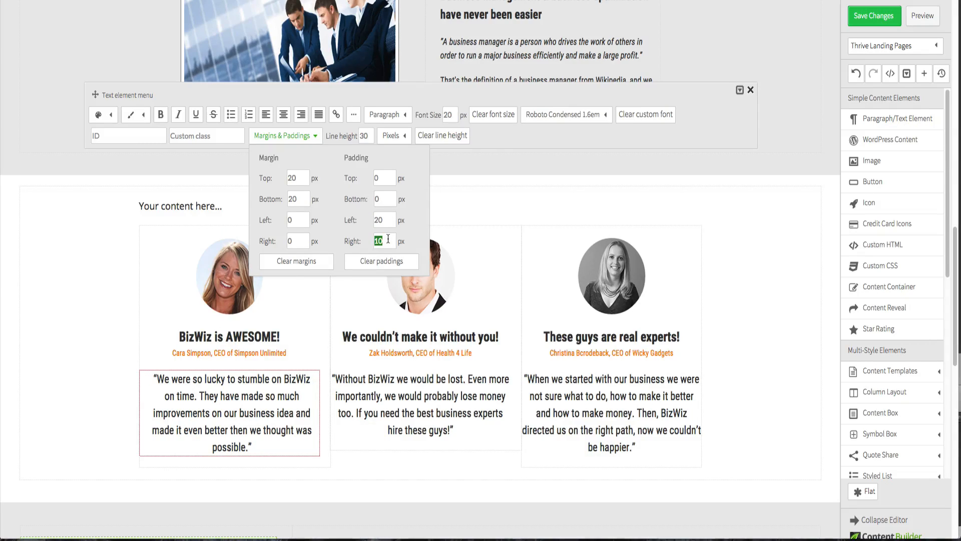
{"action": "type", "text": "2"}
- Set the first testimonial quote's left and right paddings to 30 px
{"action": "left_click", "coordinate": [391, 222]}
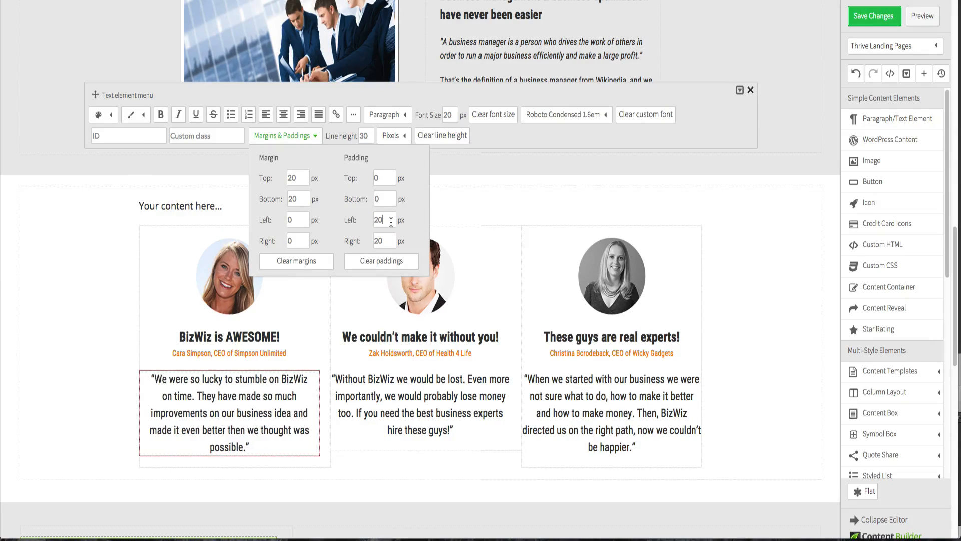
{"action": "double_click", "coordinate": [389, 220]}
{"action": "type", "text": "30"}
{"action": "double_click", "coordinate": [389, 242]}
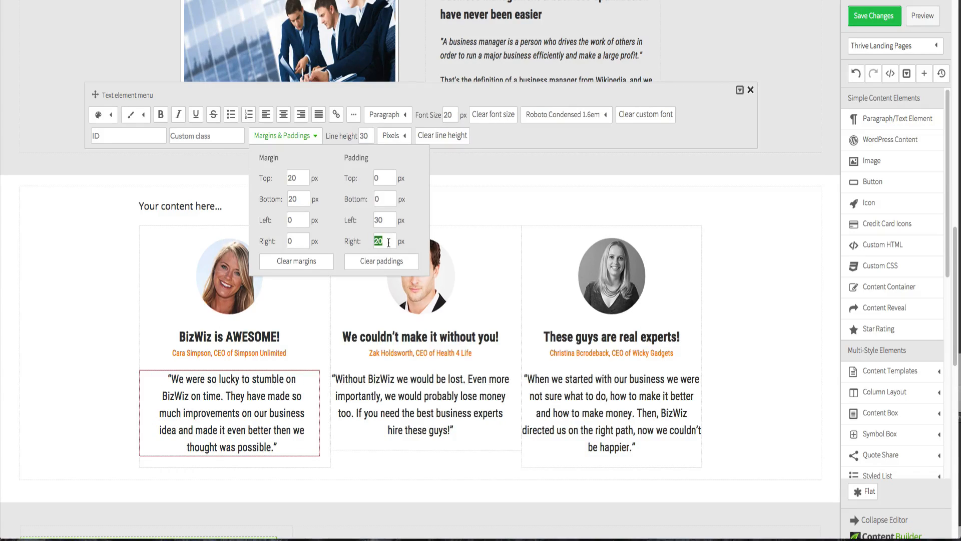
{"action": "type", "text": "3"}
{"action": "left_click", "coordinate": [389, 224]}
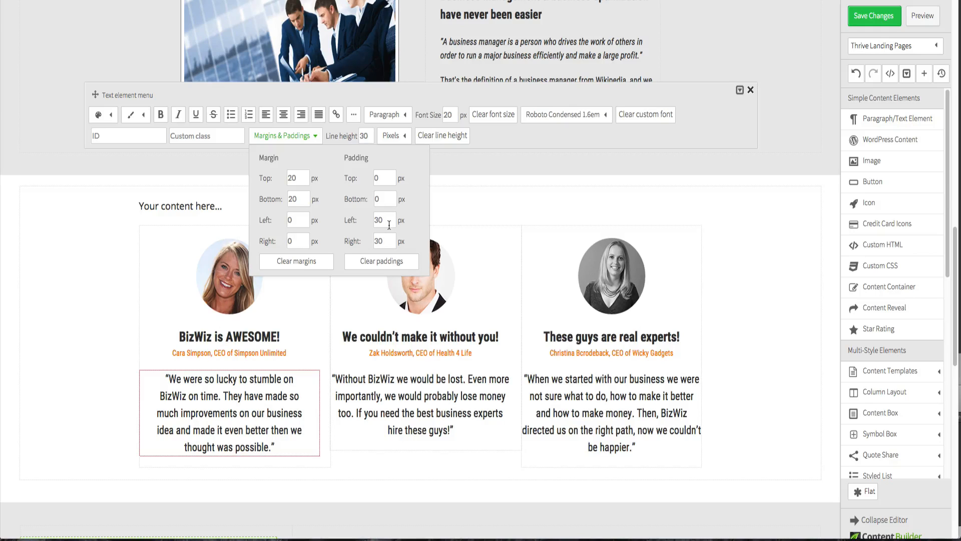
{"action": "left_click", "coordinate": [59, 331]}
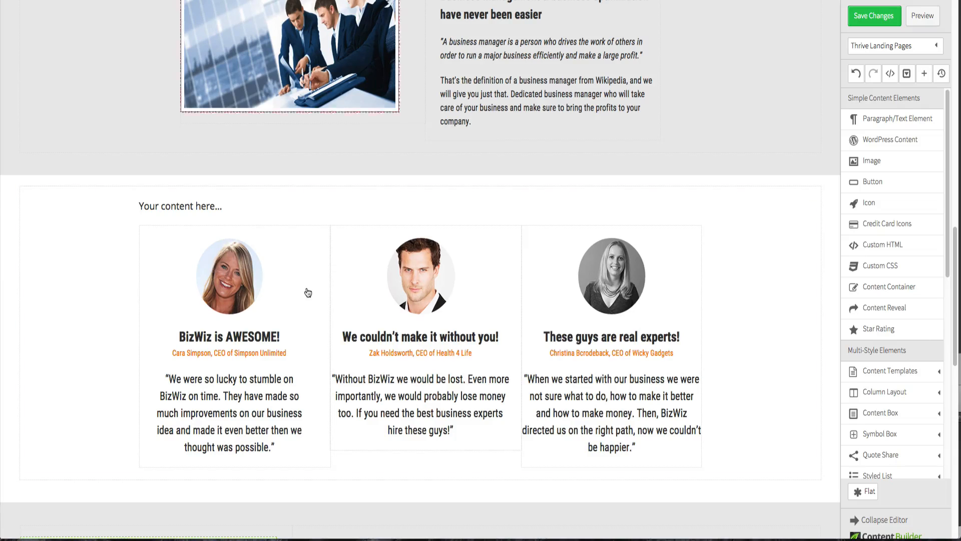
- Try left and right paddings of 40 px and then 35 px on the first testimonial quote
{"action": "left_click", "coordinate": [262, 384]}
{"action": "left_click", "coordinate": [306, 353]}
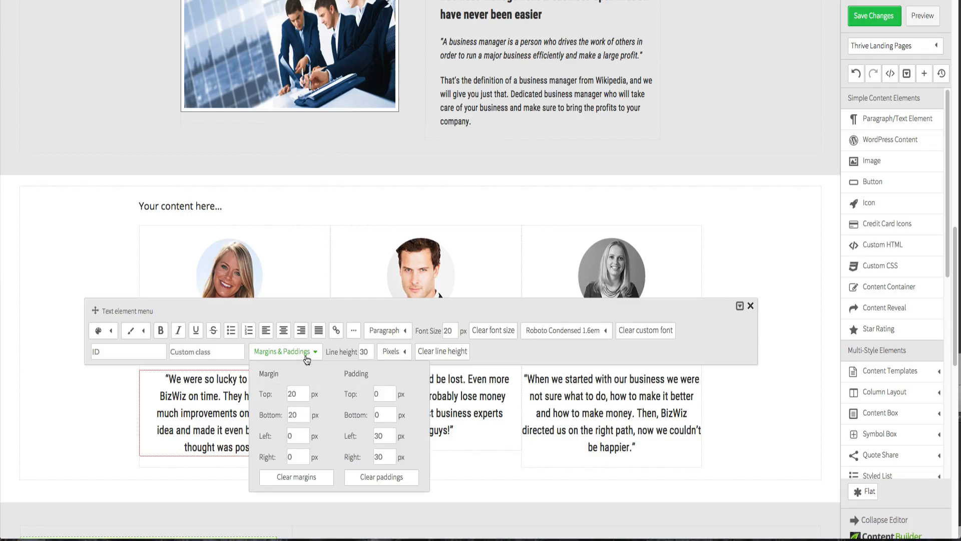
{"action": "double_click", "coordinate": [379, 436]}
{"action": "type", "text": "5"}
{"action": "key", "text": "BackSpace"}
{"action": "type", "text": "40"}
{"action": "double_click", "coordinate": [381, 453]}
{"action": "type", "text": "40"}
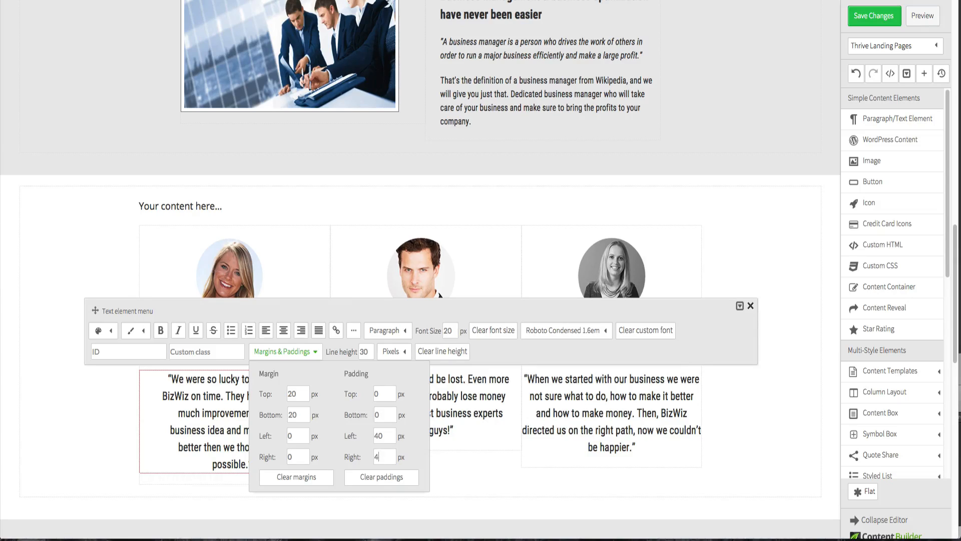
{"action": "left_click", "coordinate": [102, 388]}
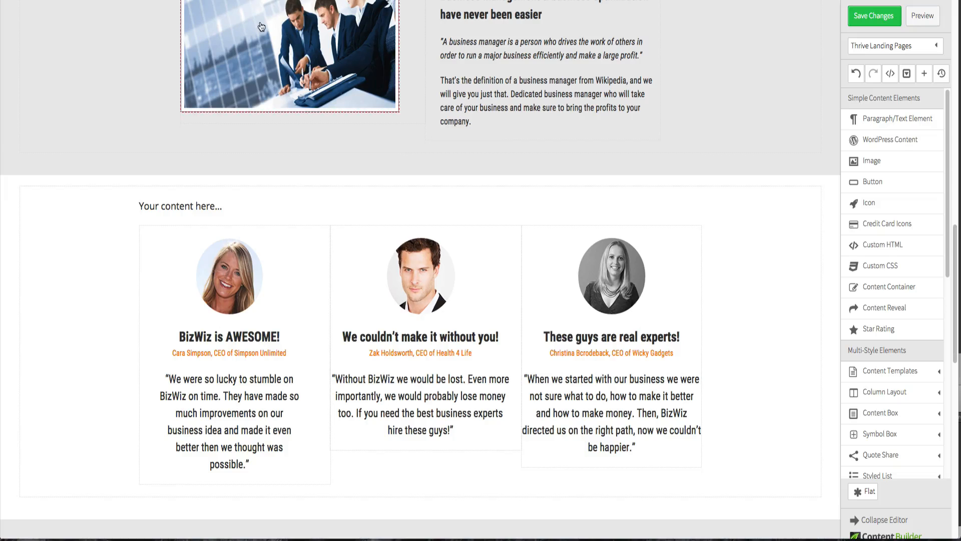
{"action": "left_click", "coordinate": [263, 434]}
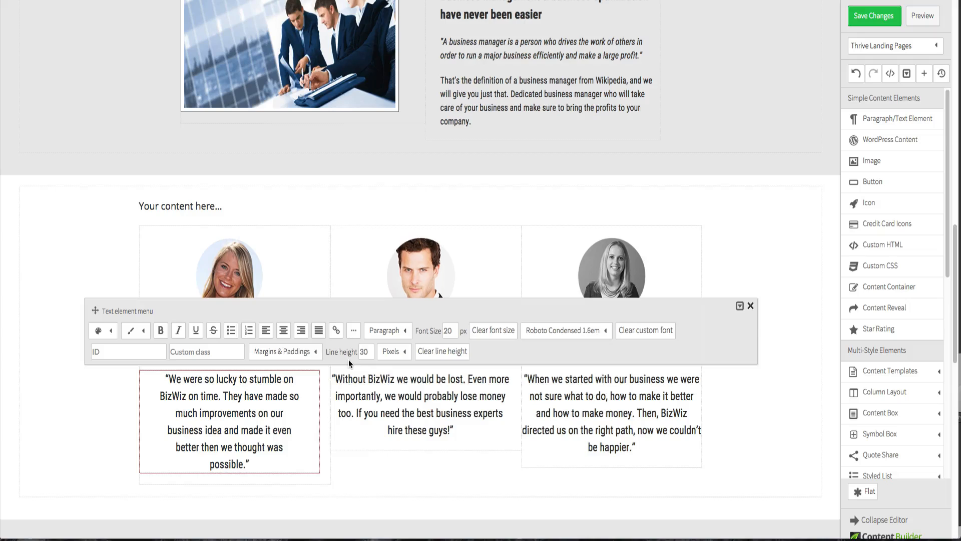
{"action": "left_click", "coordinate": [284, 351]}
{"action": "double_click", "coordinate": [392, 436]}
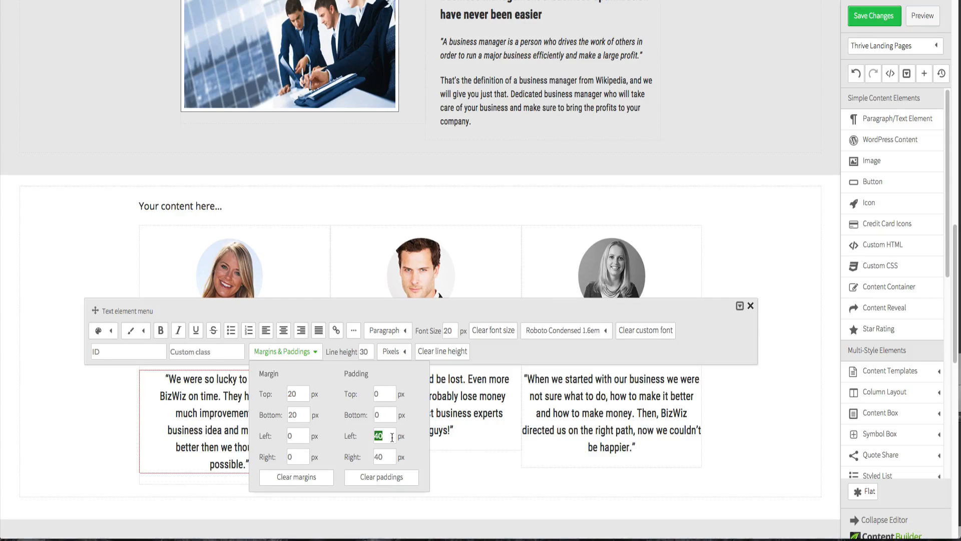
{"action": "type", "text": "35"}
{"action": "double_click", "coordinate": [392, 456]}
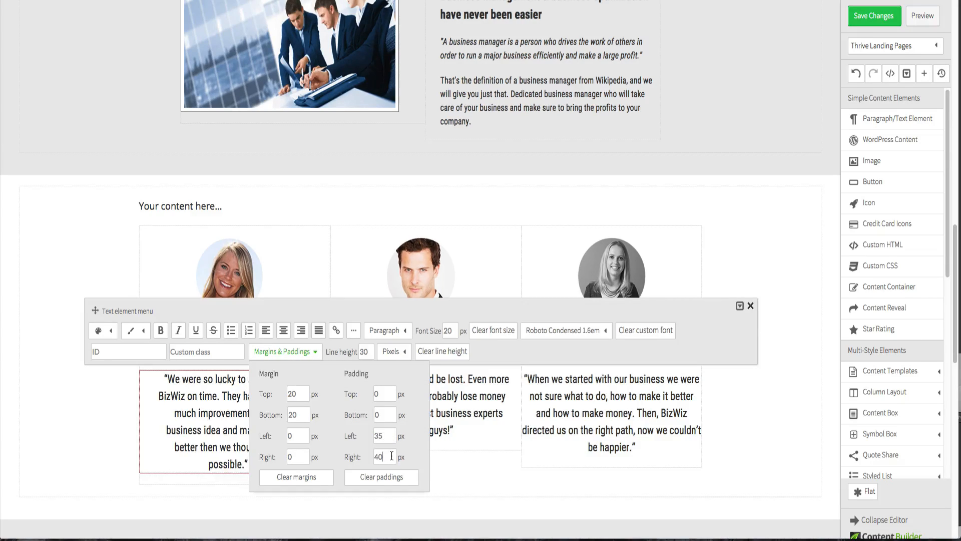
{"action": "type", "text": "35"}
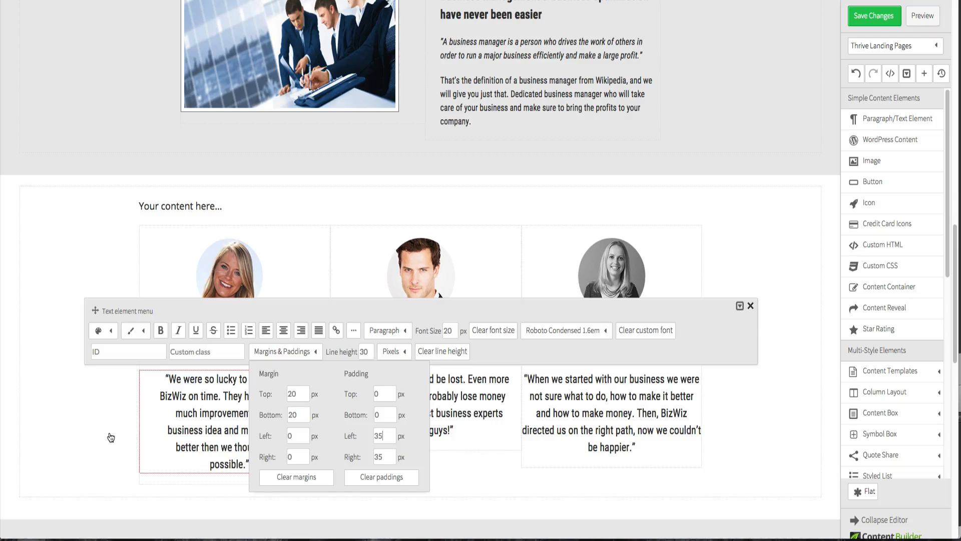
{"action": "left_click", "coordinate": [111, 438]}
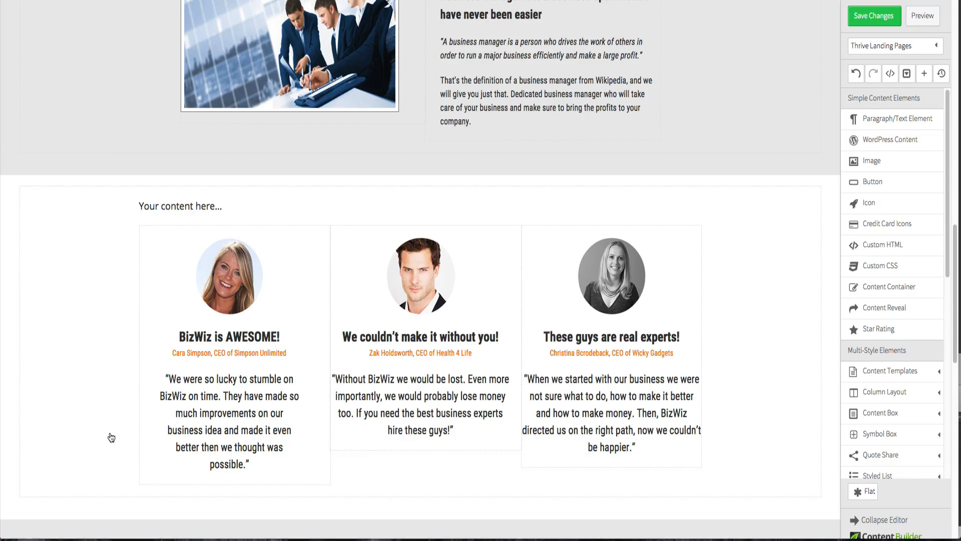
- Set the first testimonial quote's left and right paddings back to 30 px
{"action": "left_click", "coordinate": [285, 434]}
{"action": "left_click", "coordinate": [304, 352]}
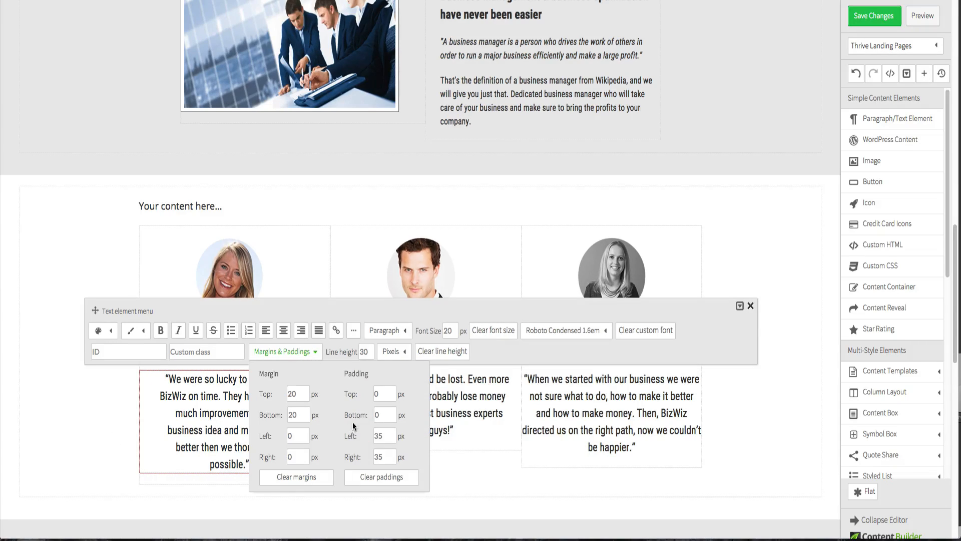
{"action": "double_click", "coordinate": [376, 431]}
{"action": "type", "text": "3"}
{"action": "double_click", "coordinate": [381, 456]}
{"action": "type", "text": "3"}
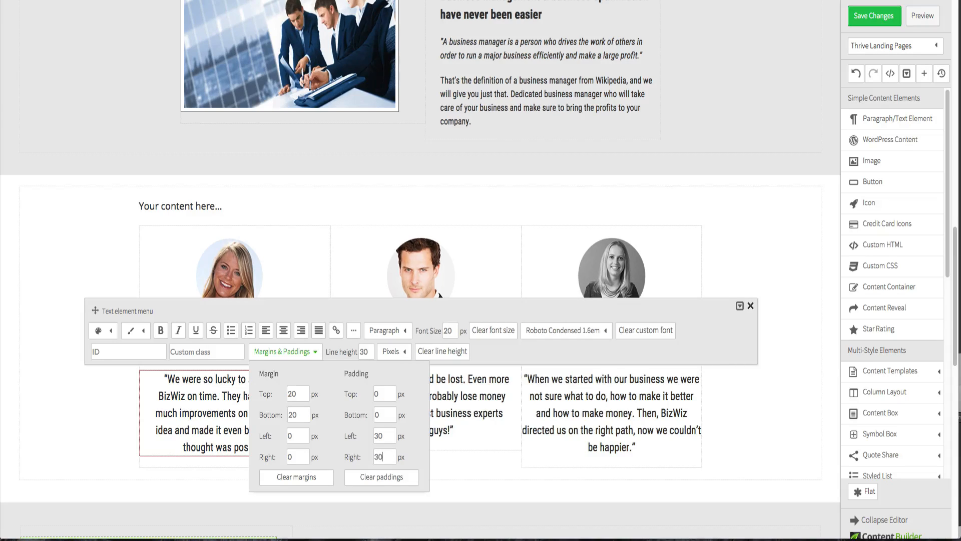
{"action": "left_click", "coordinate": [26, 421]}
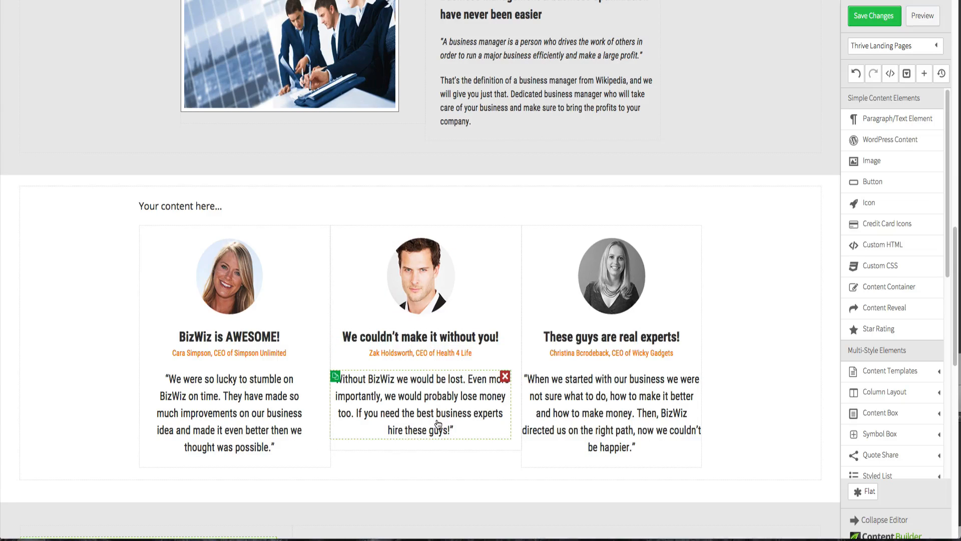
- Set the second testimonial quote's left and right paddings to 30 px
{"action": "left_click", "coordinate": [438, 425]}
{"action": "left_click", "coordinate": [299, 353]}
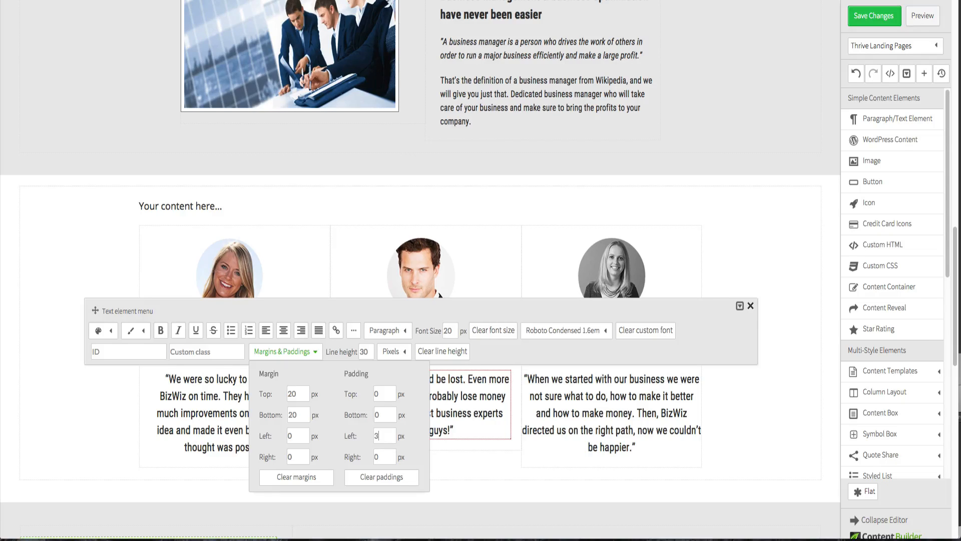
{"action": "double_click", "coordinate": [388, 453]}
{"action": "type", "text": "3"}
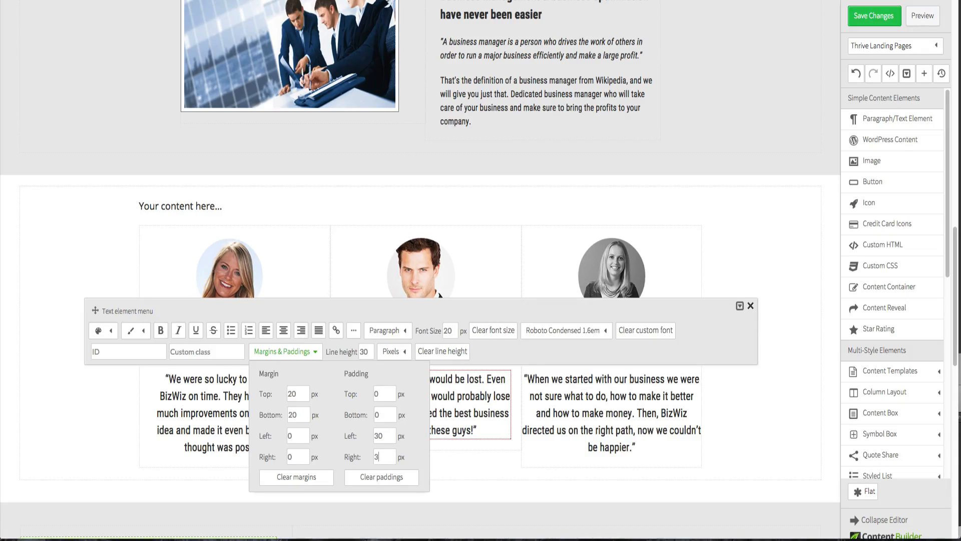
{"action": "type", "text": "0"}
- Set the third testimonial quote's left and right paddings to 30 px
{"action": "left_click", "coordinate": [582, 425]}
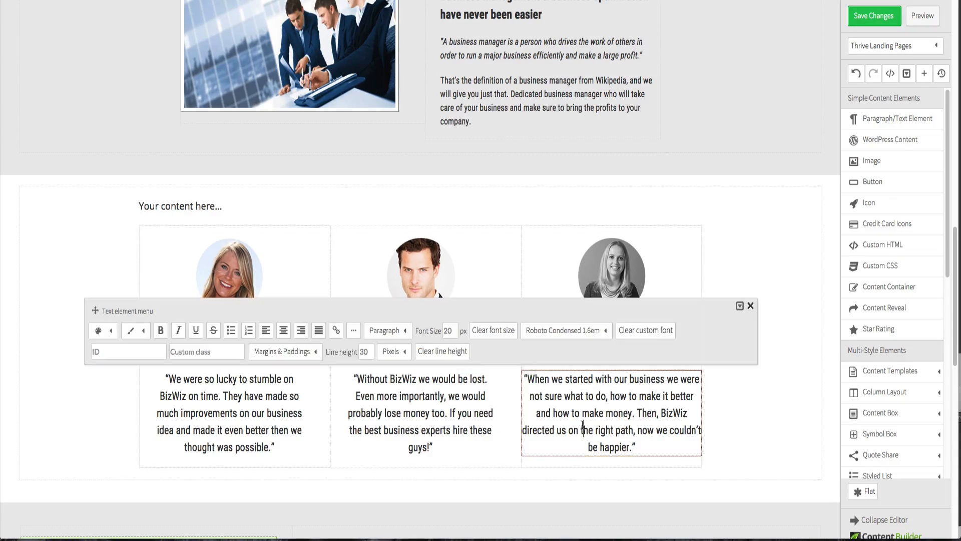
{"action": "left_click", "coordinate": [315, 352]}
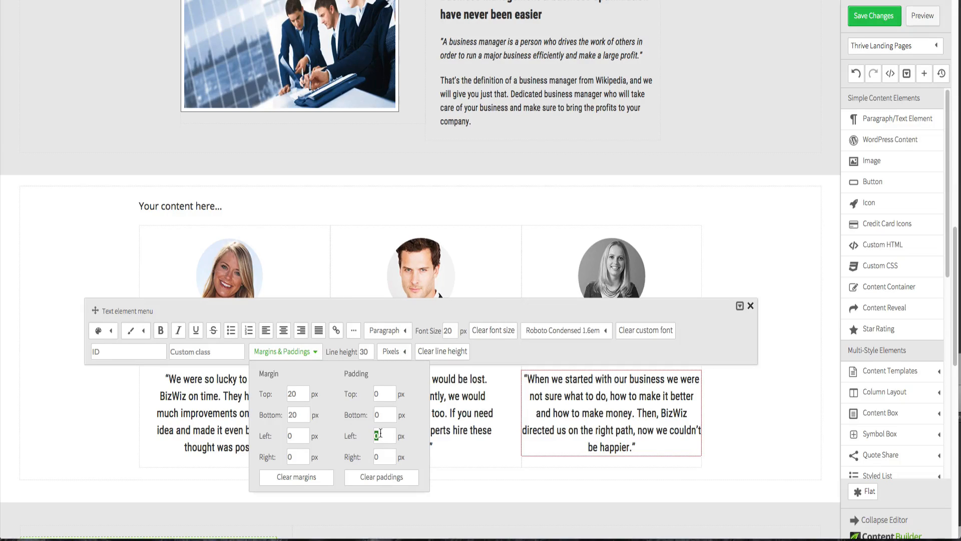
{"action": "type", "text": "30"}
{"action": "left_click", "coordinate": [383, 452]}
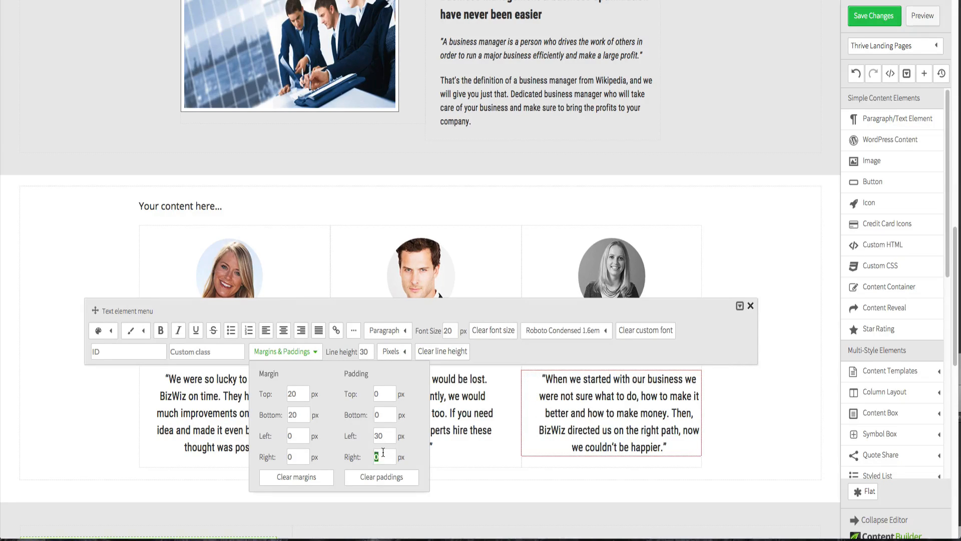
{"action": "type", "text": "3"}
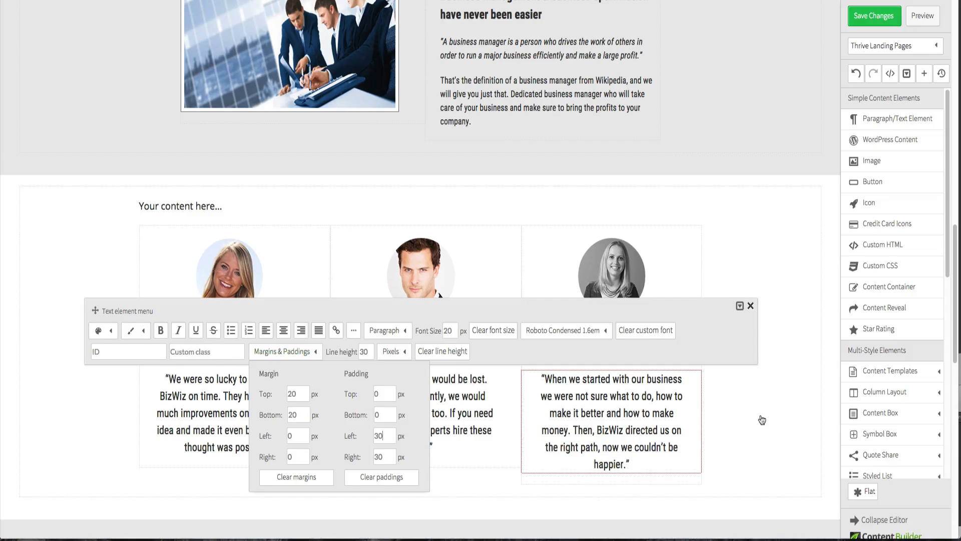
{"action": "left_click", "coordinate": [773, 423]}
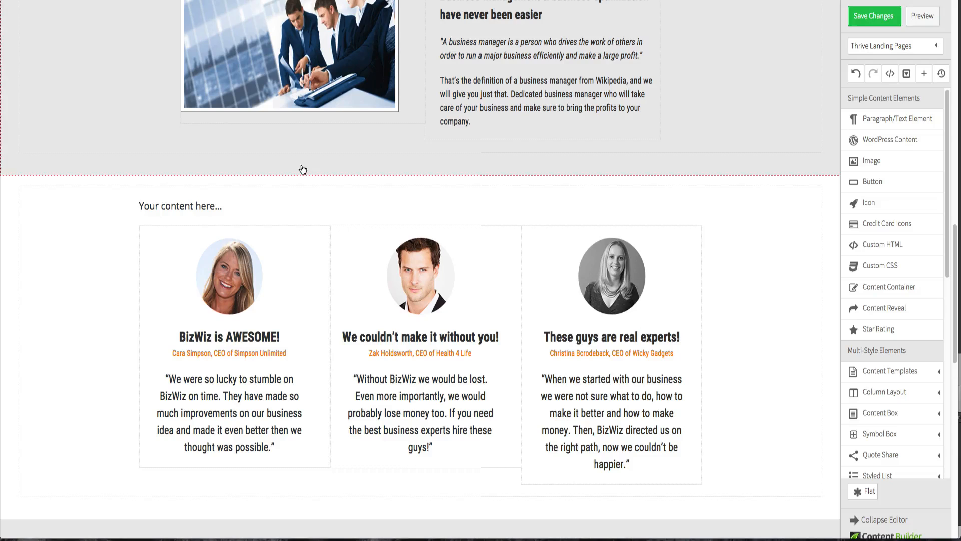
- Duplicate the "Start your business with a BOOM" heading
{"action": "scroll", "coordinate": [451, 235], "scroll_direction": "up", "scroll_amount": 10}
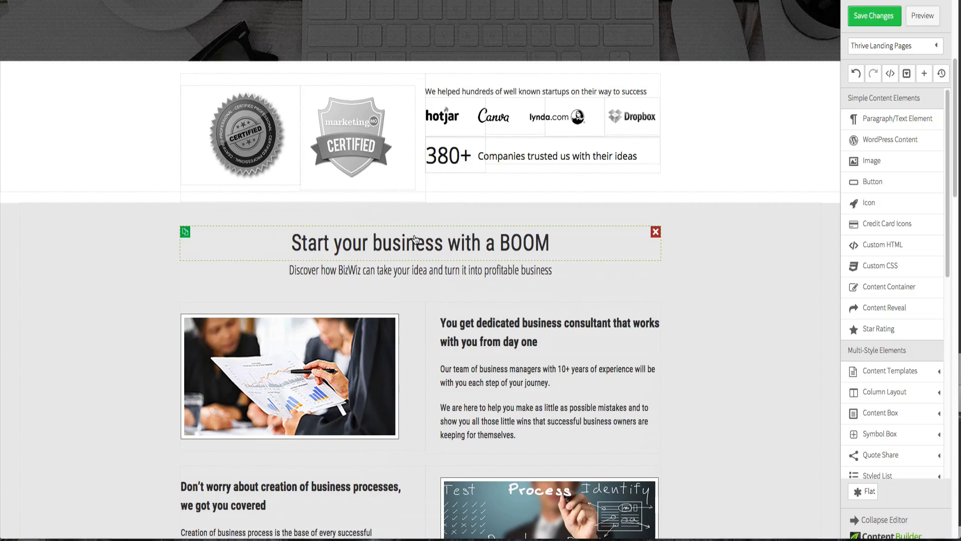
{"action": "left_click", "coordinate": [414, 240]}
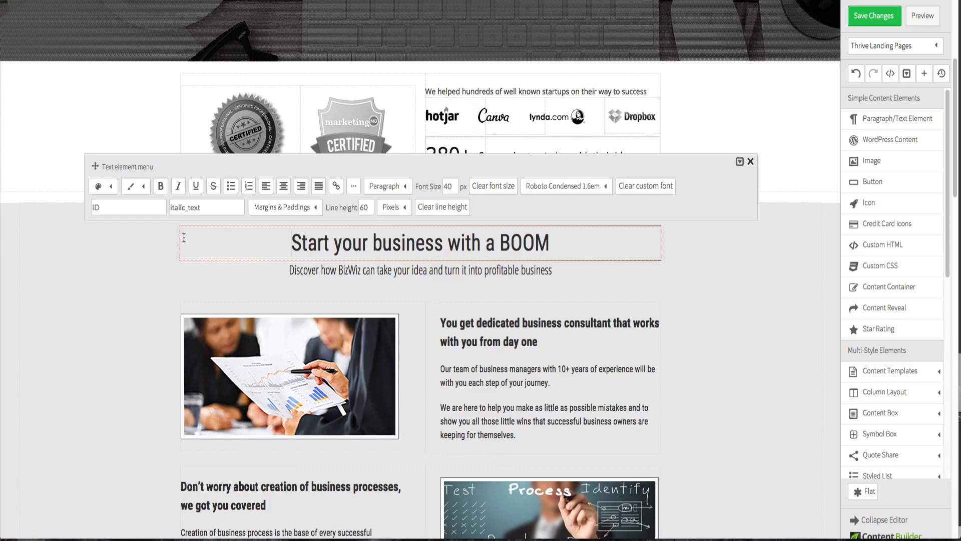
{"action": "left_click", "coordinate": [90, 247]}
{"action": "left_click", "coordinate": [186, 233]}
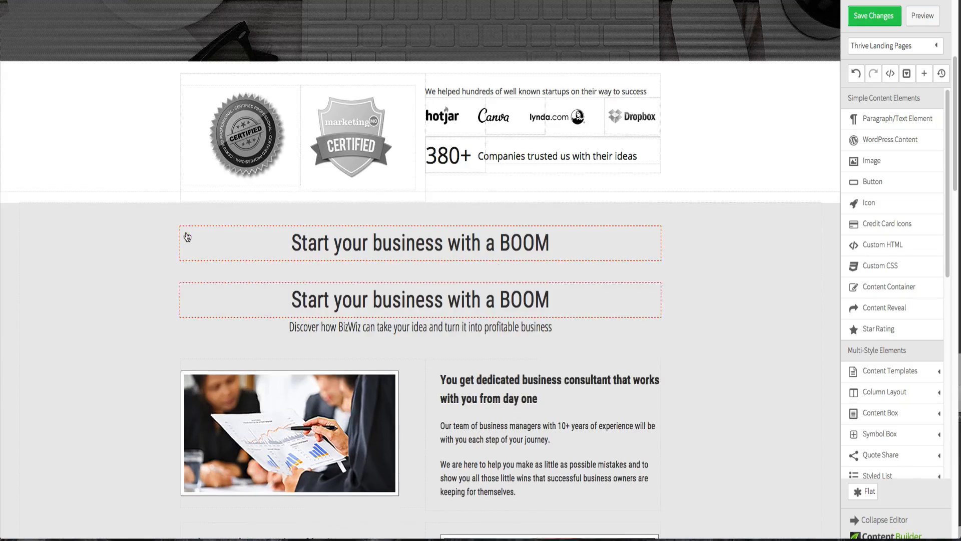
- Move the heading copy above the testimonial columns and delete the "Your content here..." placeholder text
{"action": "scroll", "coordinate": [162, 252], "scroll_direction": "down", "scroll_amount": 1}
{"action": "scroll", "coordinate": [162, 253], "scroll_direction": "down", "scroll_amount": 2}
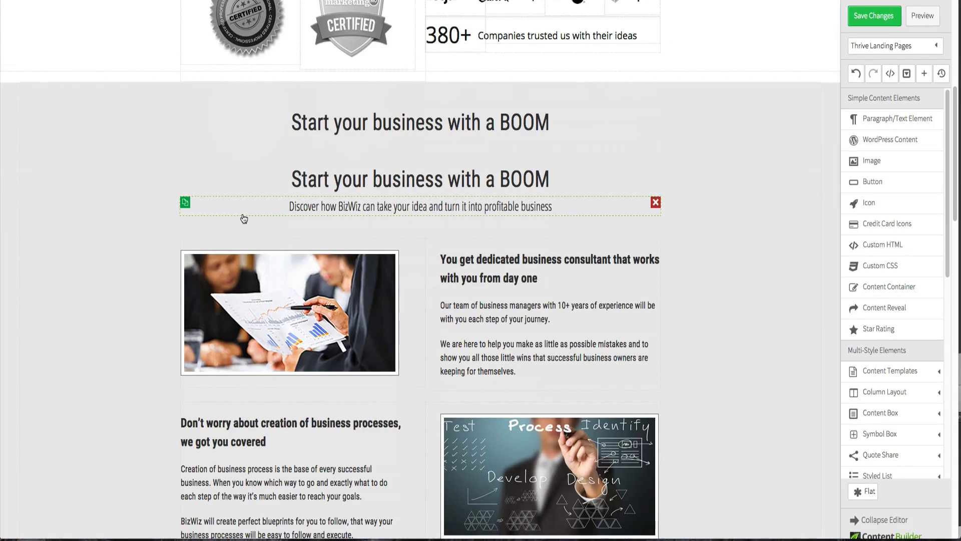
{"action": "left_click_drag", "start_coordinate": [393, 125], "coordinate": [441, 100]}
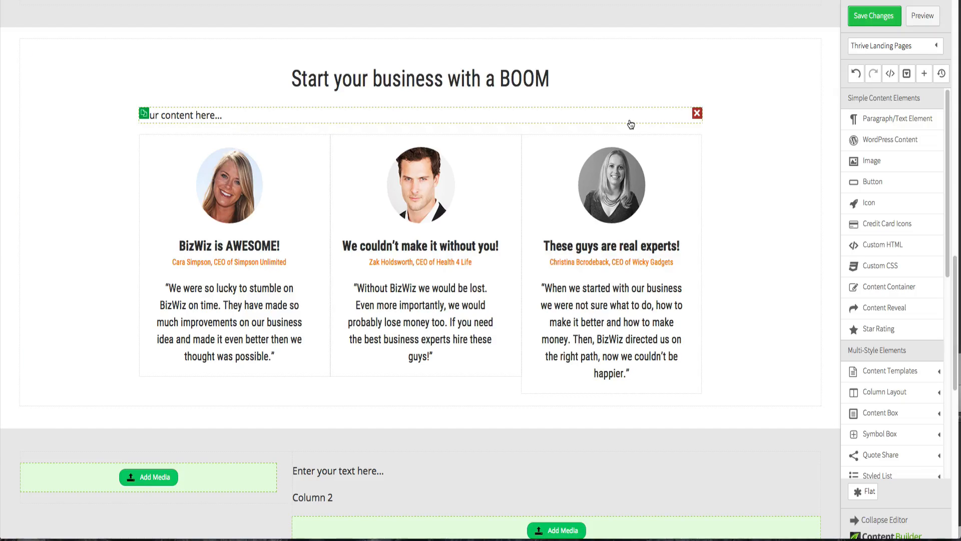
{"action": "left_click", "coordinate": [697, 115]}
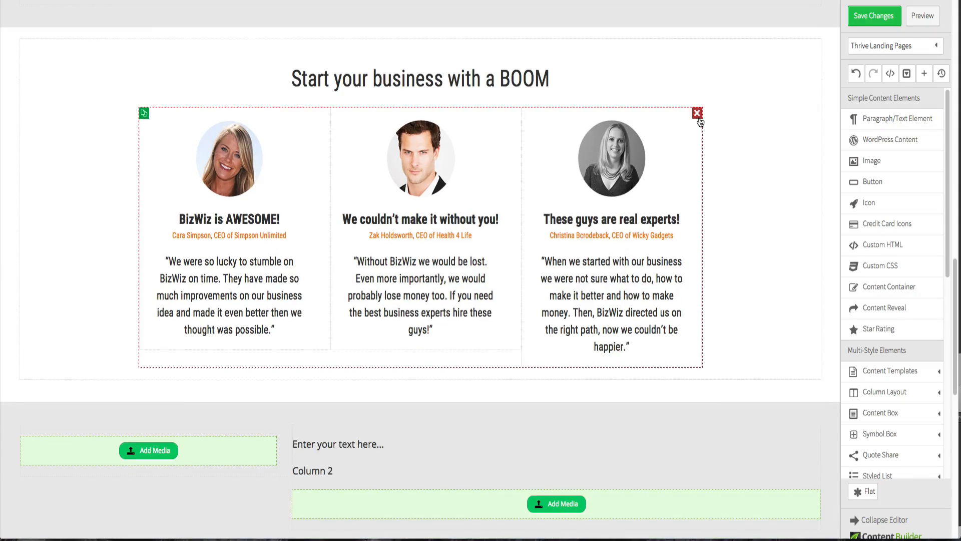
{"action": "scroll", "coordinate": [699, 122], "scroll_direction": "up", "scroll_amount": 4}
- Copy the "What our clients say about us" heading from the Fireworks design and paste it over the copied heading's text
{"action": "key", "text": "ctrl+Up"}
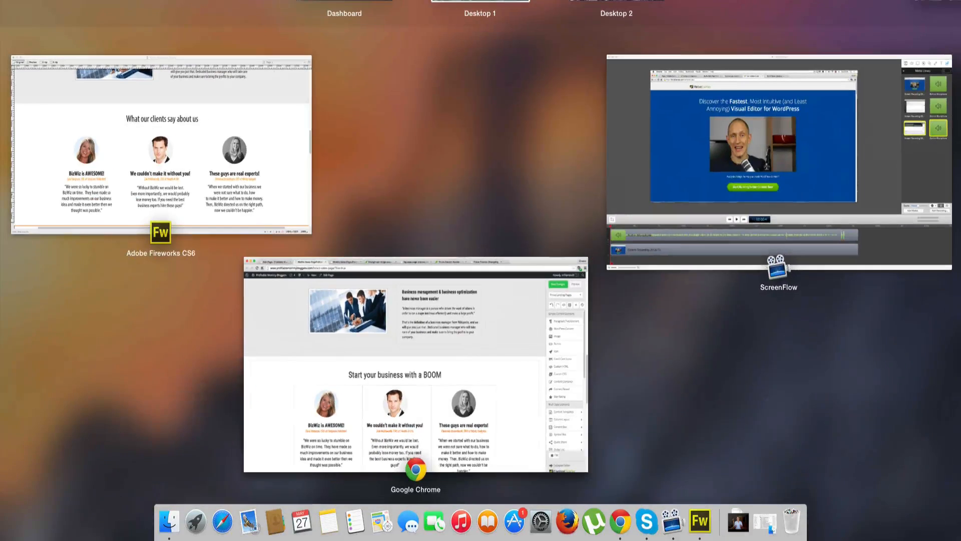
{"action": "left_click", "coordinate": [188, 138]}
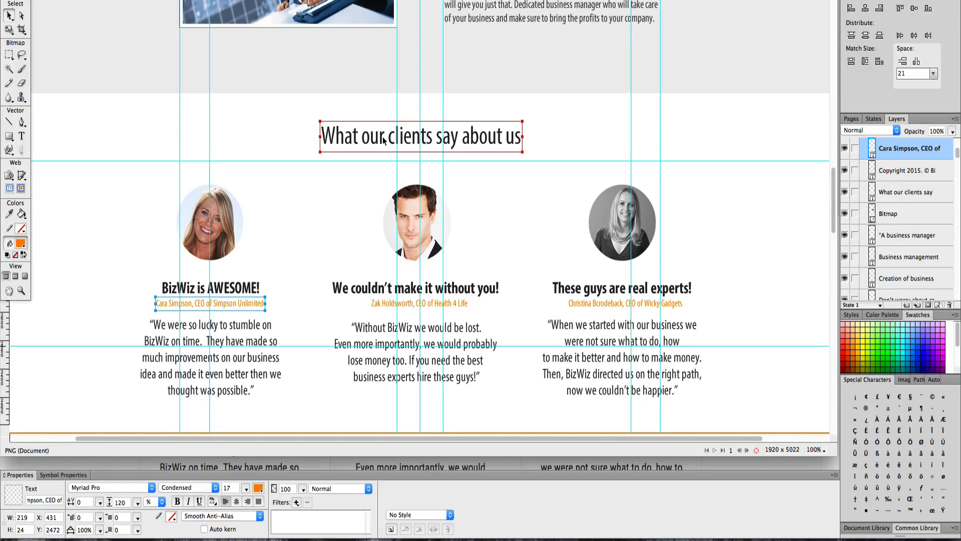
{"action": "double_click", "coordinate": [383, 141]}
{"action": "key", "text": "super+c"}
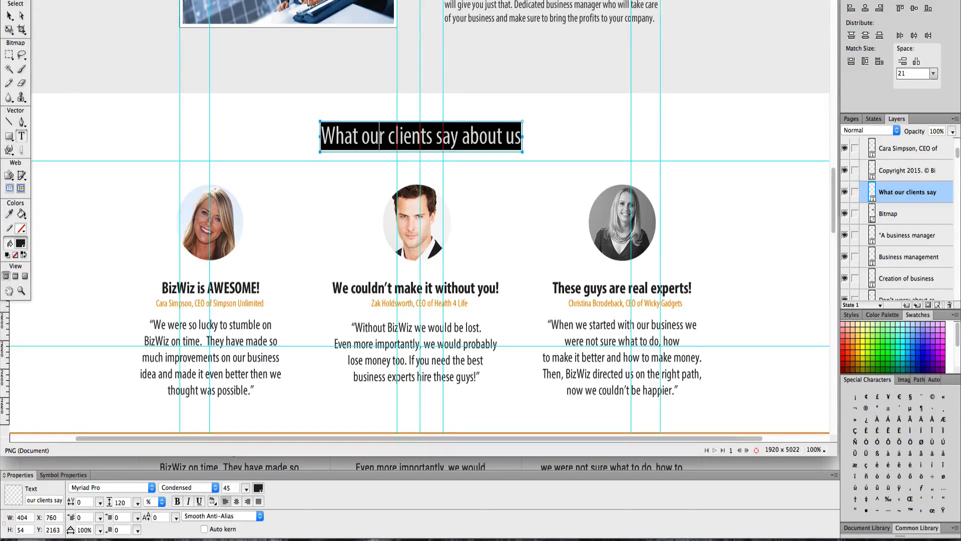
{"action": "key", "text": "ctrl+Up"}
{"action": "left_click", "coordinate": [420, 274]}
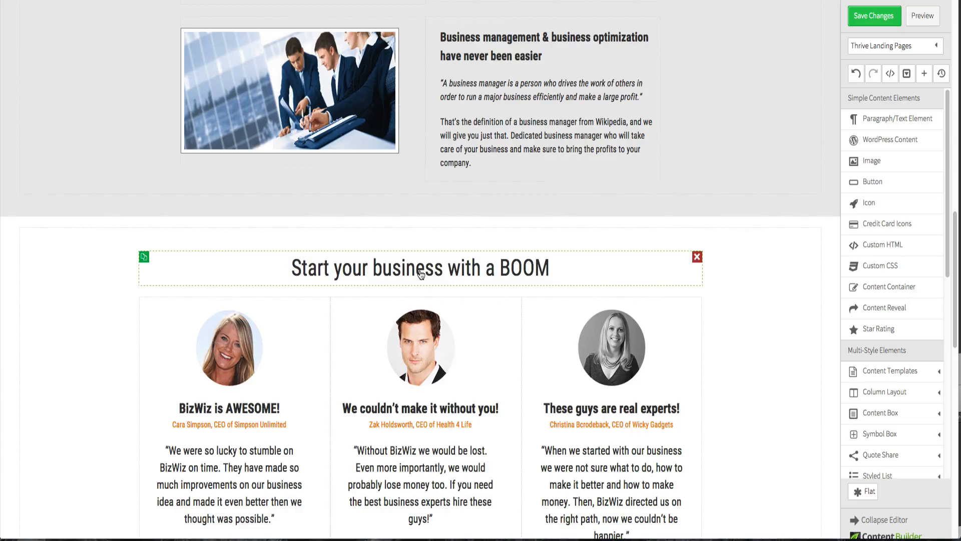
{"action": "left_click", "coordinate": [421, 274]}
{"action": "key", "text": "super+a"}
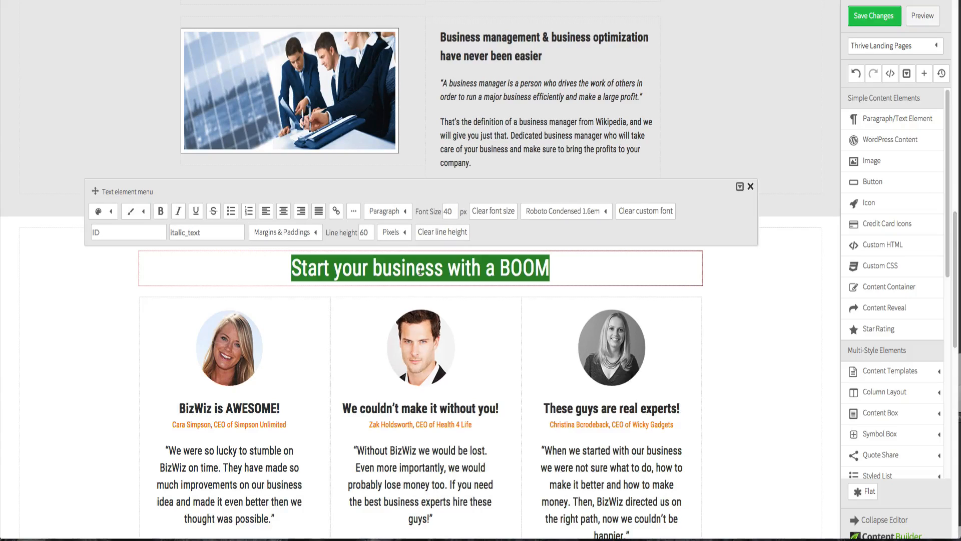
{"action": "key", "text": "super+v"}
{"action": "left_click", "coordinate": [756, 333]}
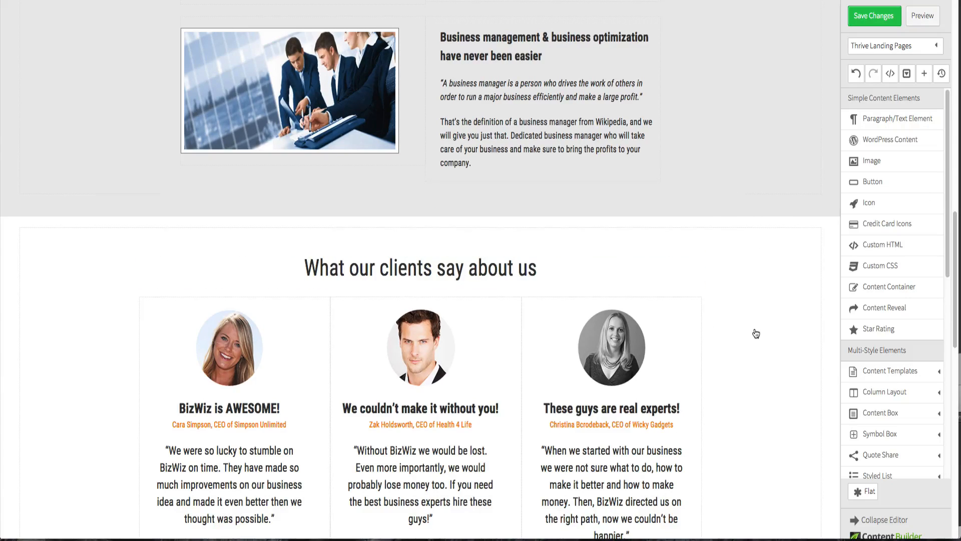
- Save the page and preview the finished testimonial section
{"action": "scroll", "coordinate": [751, 332], "scroll_direction": "down", "scroll_amount": 3}
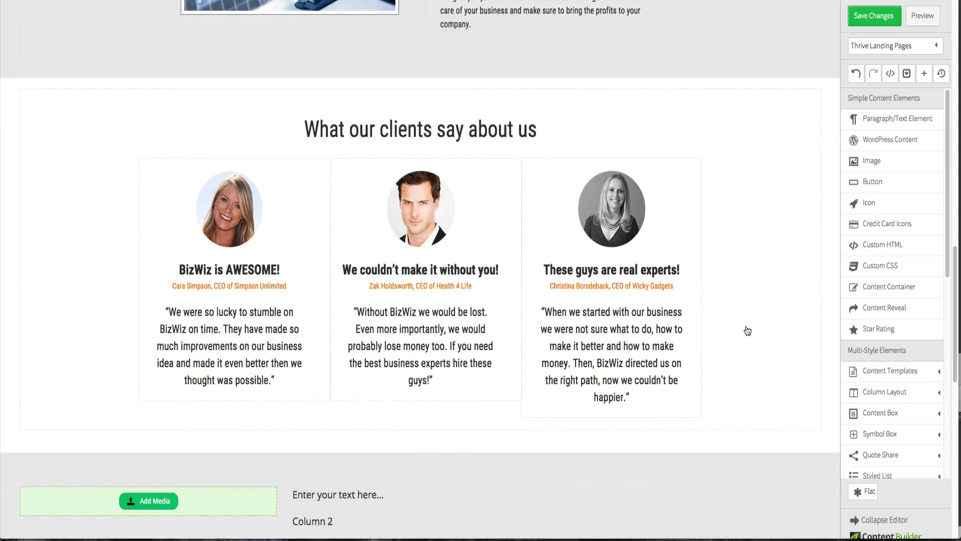
{"action": "left_click", "coordinate": [894, 24]}
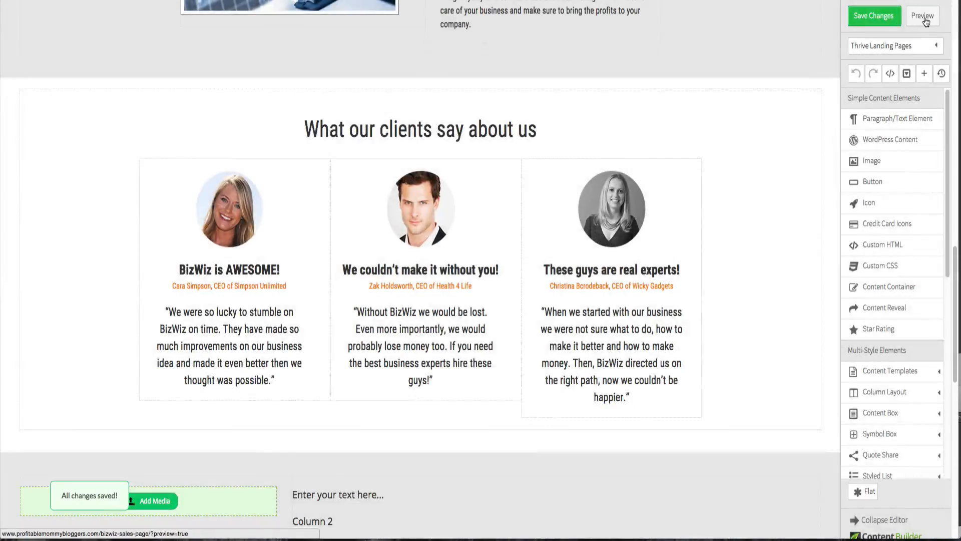
{"action": "left_click", "coordinate": [924, 17]}
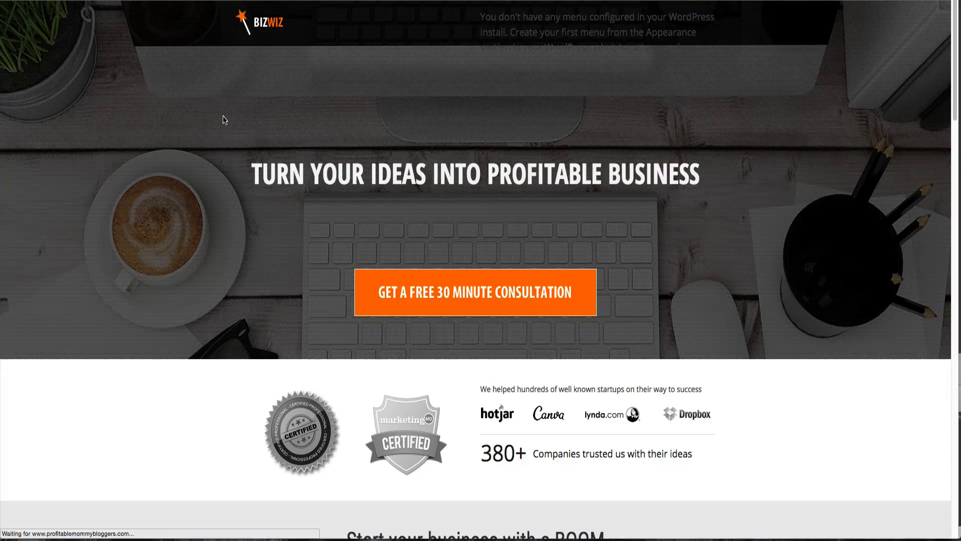
{"action": "scroll", "coordinate": [231, 195], "scroll_direction": "down", "scroll_amount": 5}
{"action": "scroll", "coordinate": [230, 195], "scroll_direction": "down", "scroll_amount": 15}
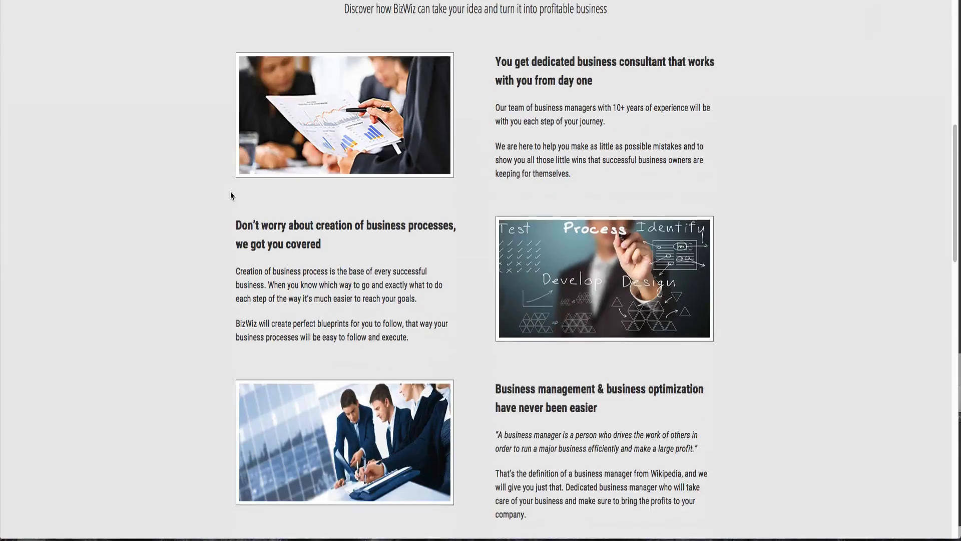
{"action": "scroll", "coordinate": [231, 195], "scroll_direction": "down", "scroll_amount": 2}
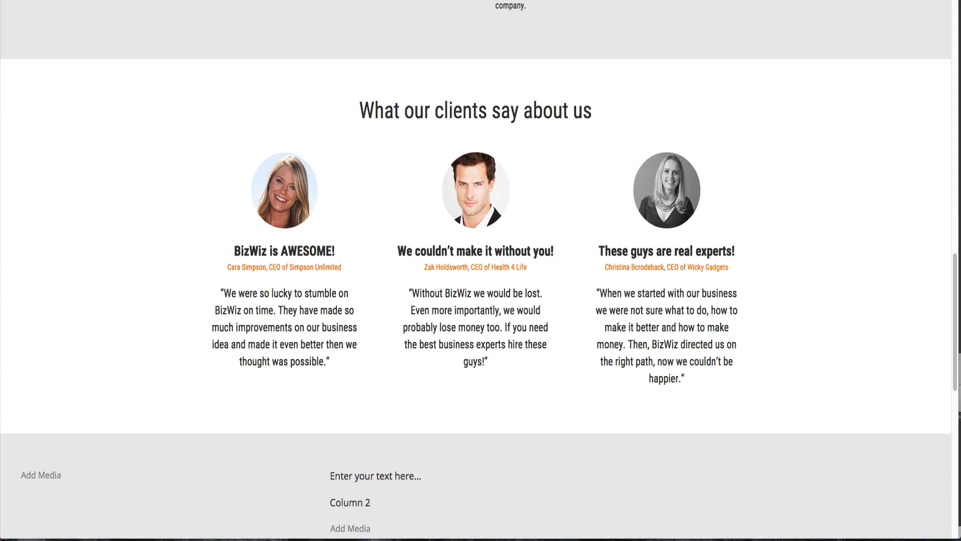
- Set the gray two-column section's background image to an uploaded orange-background.png
{"action": "scroll", "coordinate": [325, 25], "scroll_direction": "down", "scroll_amount": 4}
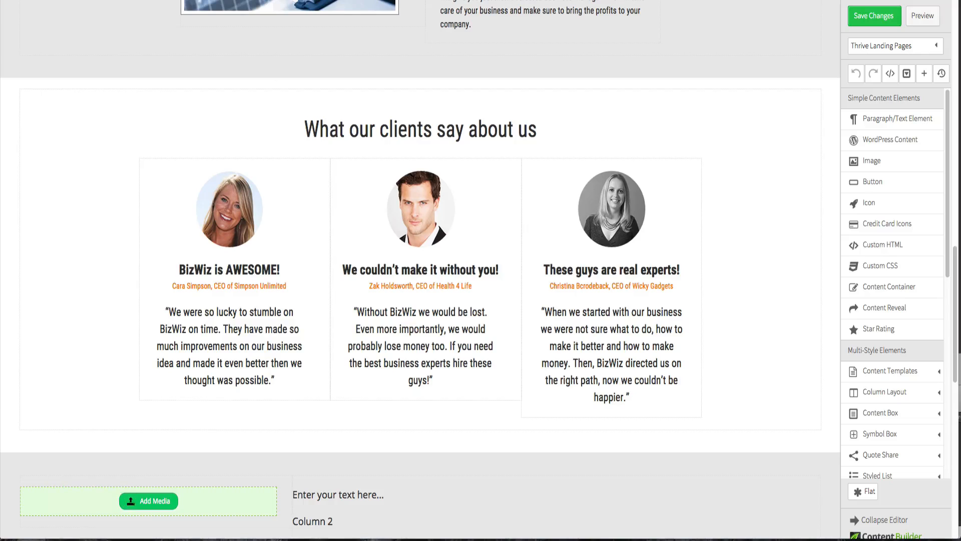
{"action": "scroll", "coordinate": [294, 133], "scroll_direction": "down", "scroll_amount": 10}
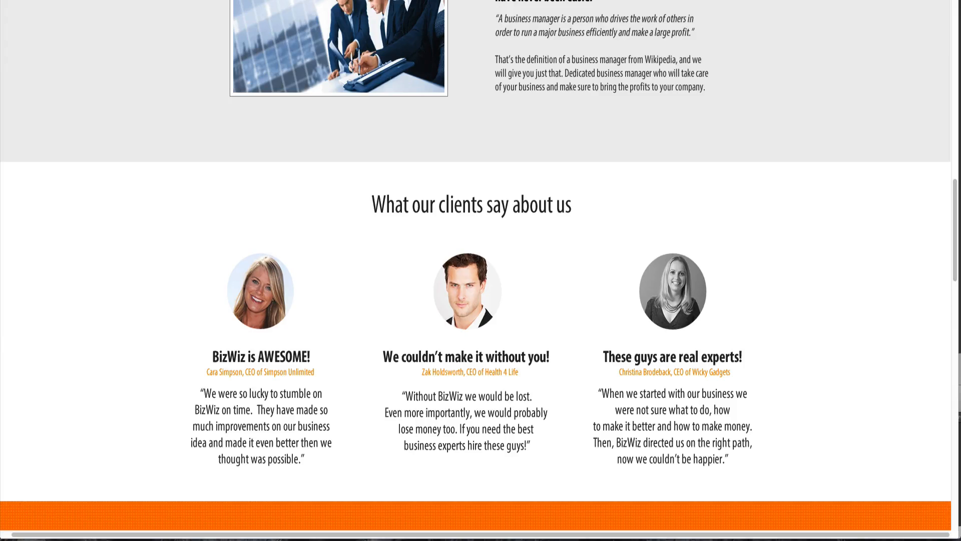
{"action": "scroll", "coordinate": [331, 221], "scroll_direction": "down", "scroll_amount": 8}
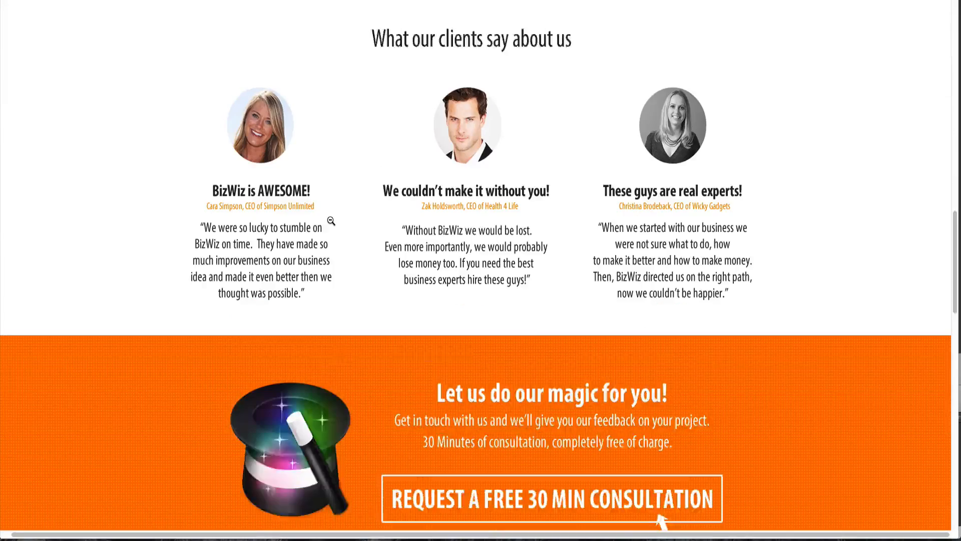
{"action": "scroll", "coordinate": [331, 221], "scroll_direction": "down", "scroll_amount": 2}
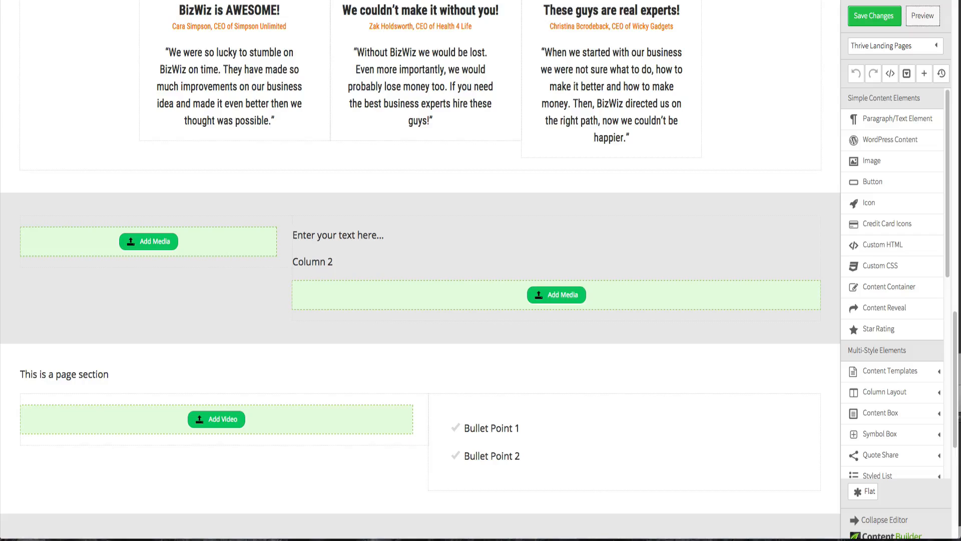
{"action": "left_click", "coordinate": [96, 199]}
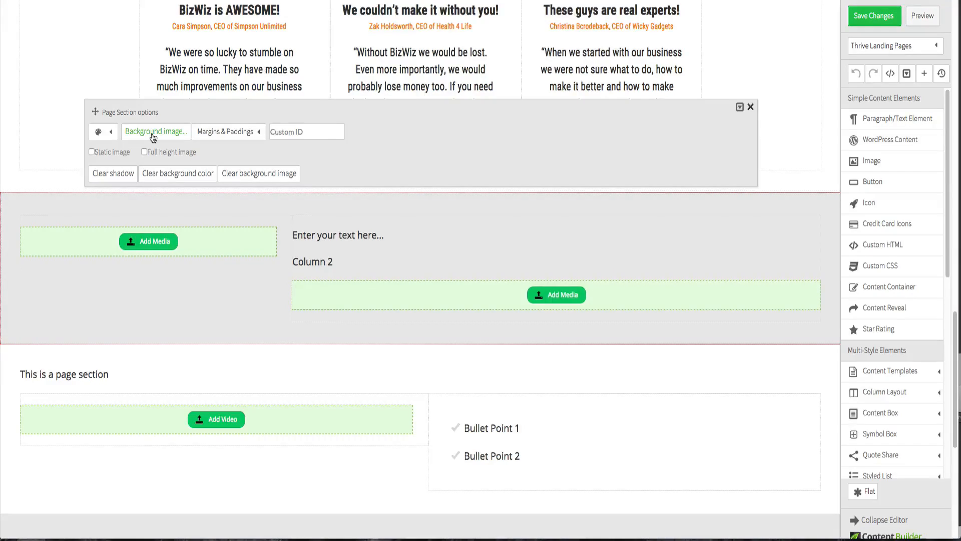
{"action": "left_click", "coordinate": [151, 133]}
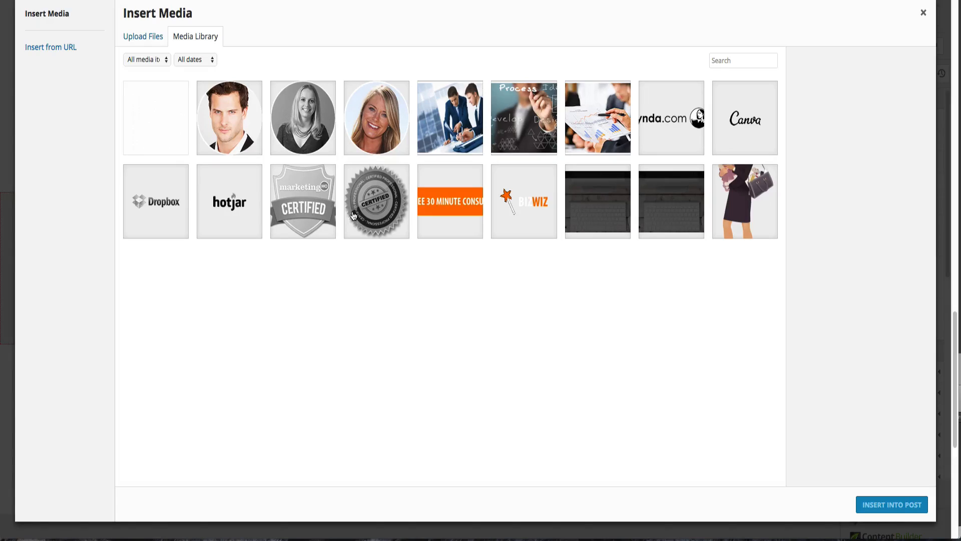
{"action": "left_click", "coordinate": [141, 40]}
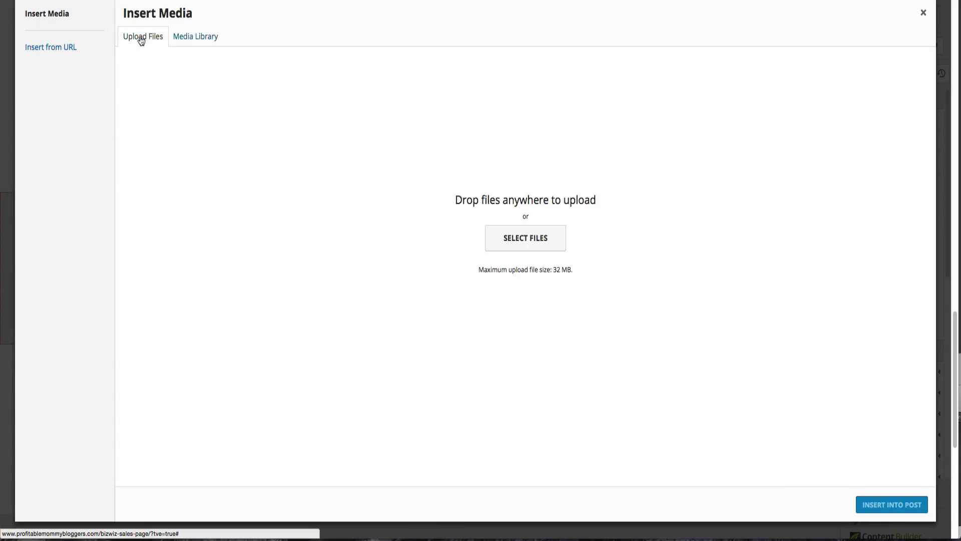
{"action": "left_click", "coordinate": [507, 247]}
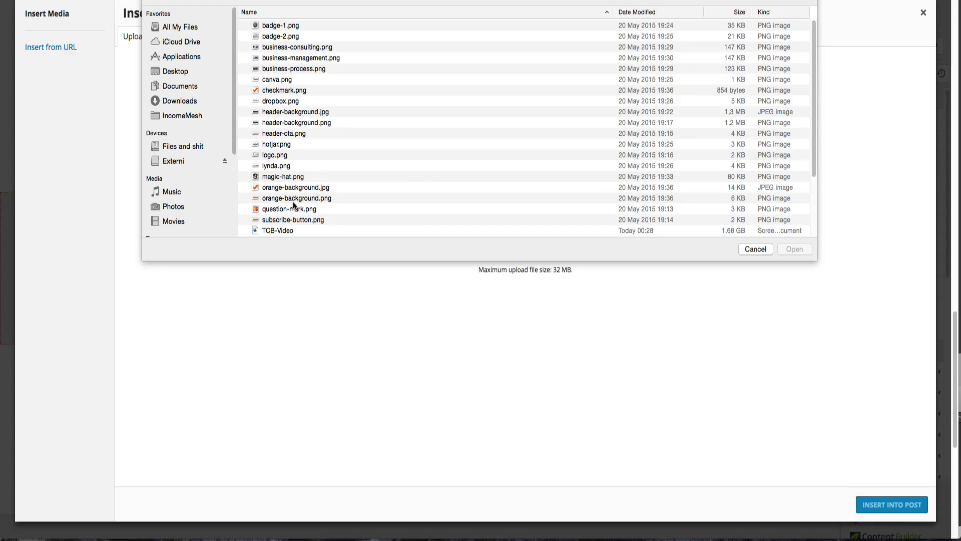
{"action": "left_click", "coordinate": [296, 199]}
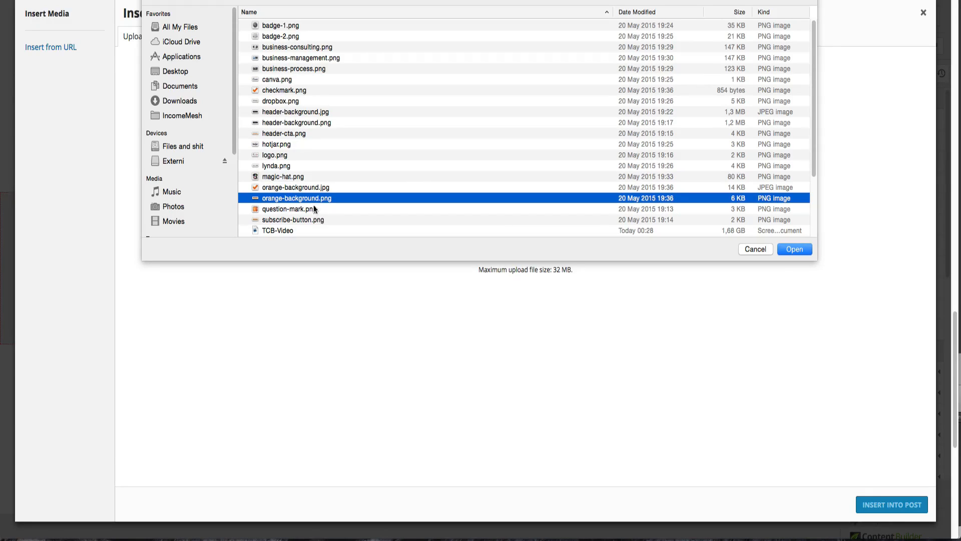
{"action": "left_click", "coordinate": [808, 252]}
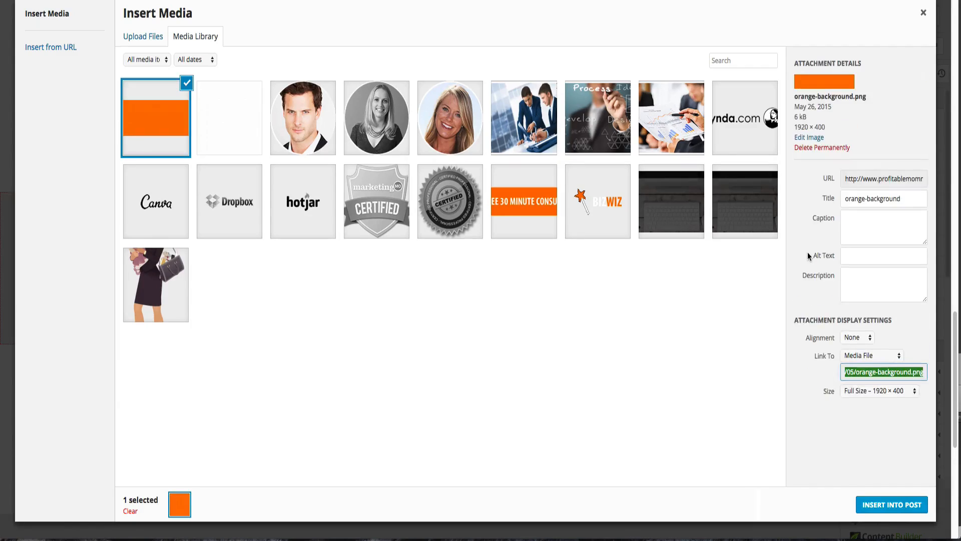
{"action": "left_click", "coordinate": [901, 505]}
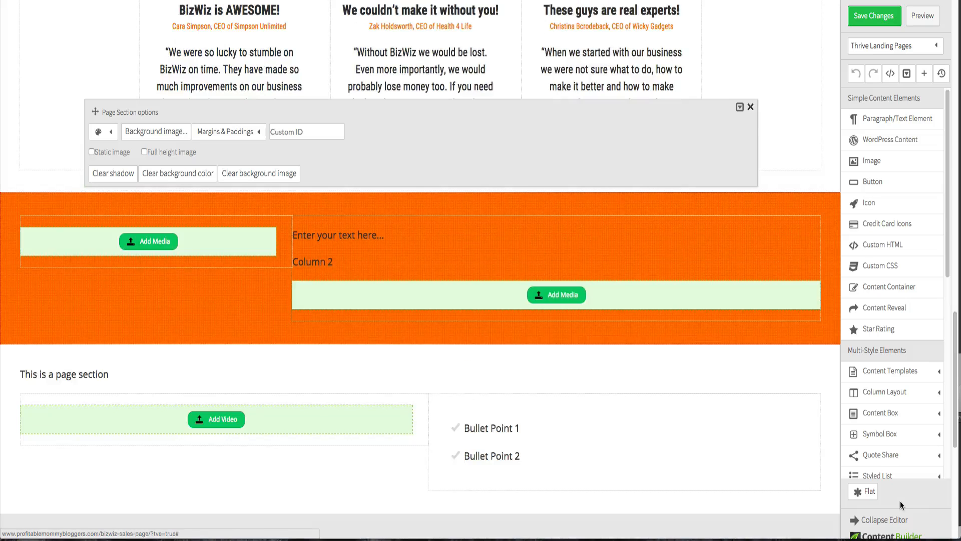
{"action": "left_click", "coordinate": [763, 380]}
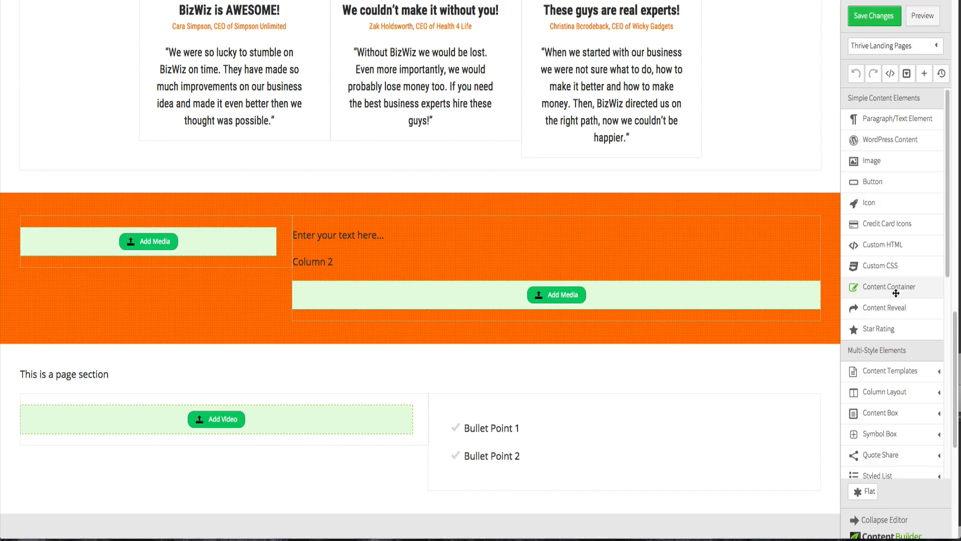
- Add a content container inside the orange section with a max-width of 960 and centered alignment
{"action": "left_click_drag", "start_coordinate": [895, 293], "coordinate": [449, 200]}
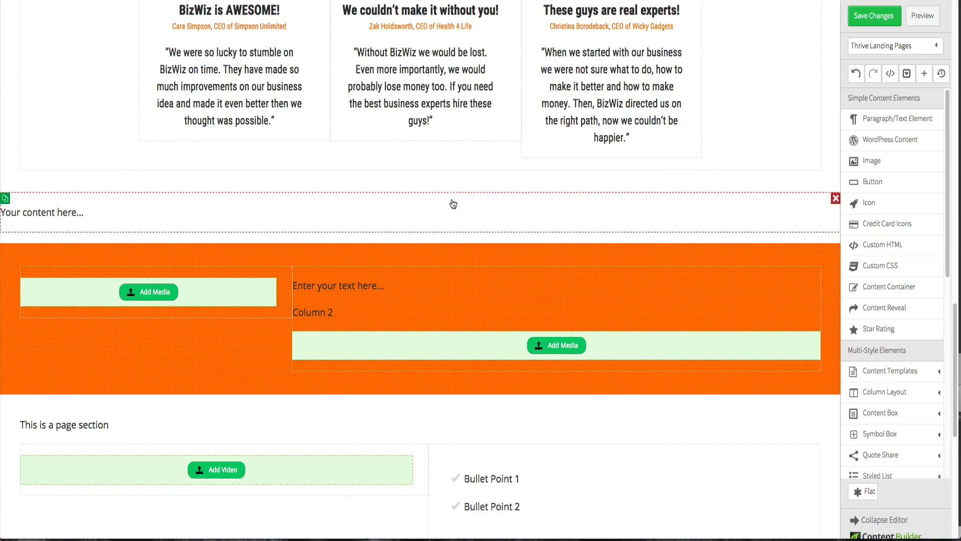
{"action": "left_click", "coordinate": [855, 76]}
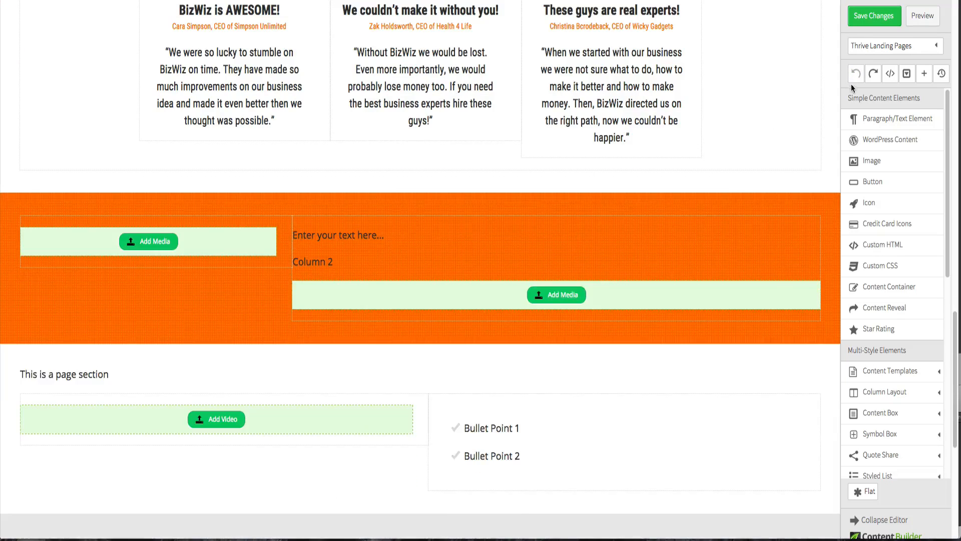
{"action": "left_click_drag", "start_coordinate": [894, 288], "coordinate": [533, 215]}
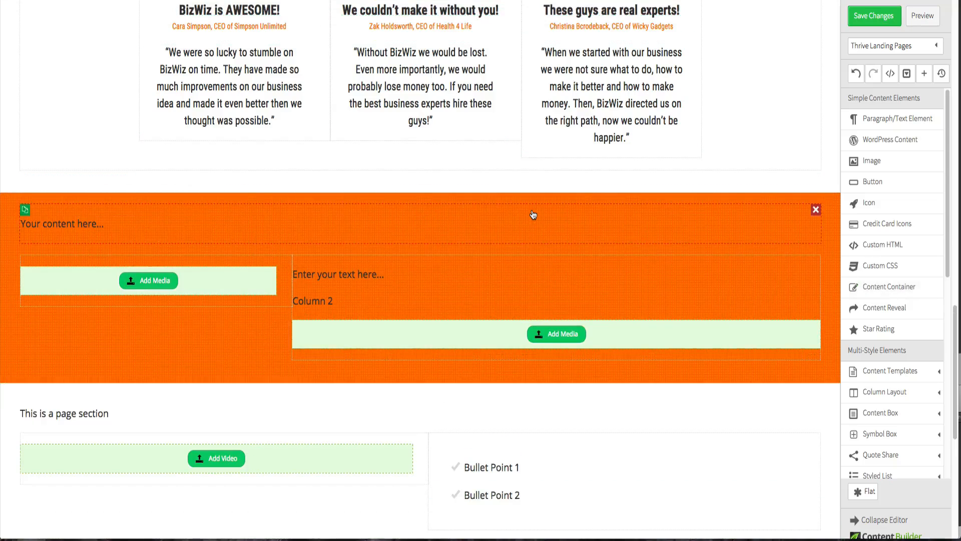
{"action": "left_click", "coordinate": [494, 219]}
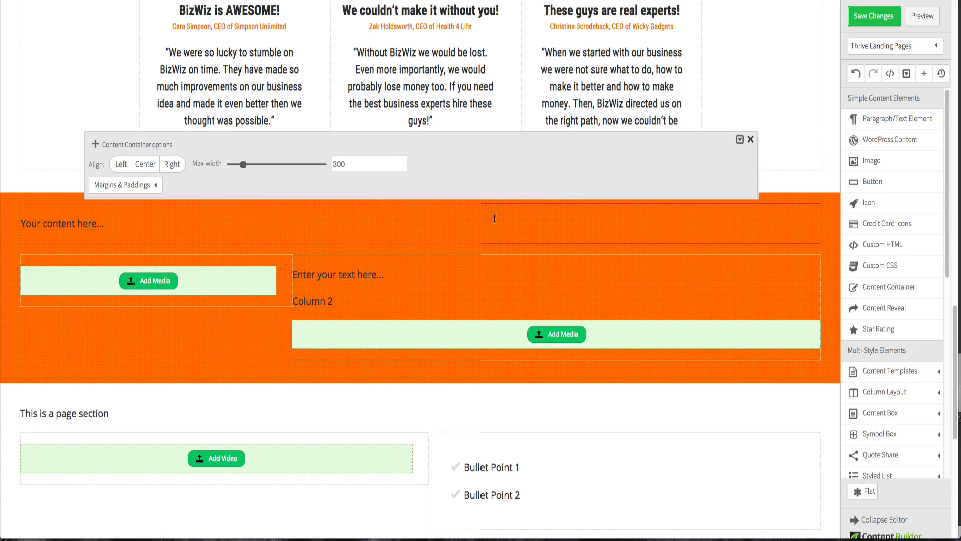
{"action": "double_click", "coordinate": [341, 164]}
{"action": "type", "text": "960"}
{"action": "left_click", "coordinate": [148, 167]}
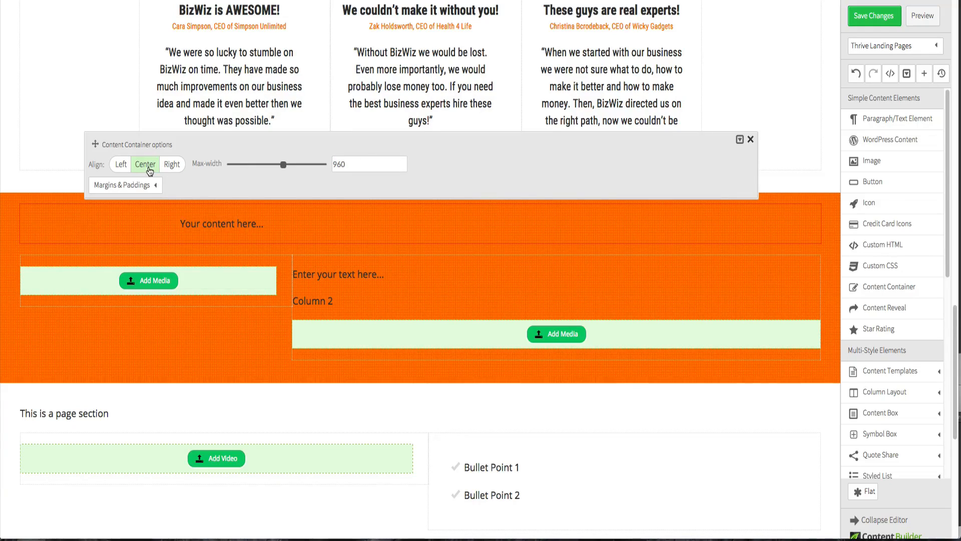
{"action": "left_click", "coordinate": [104, 128]}
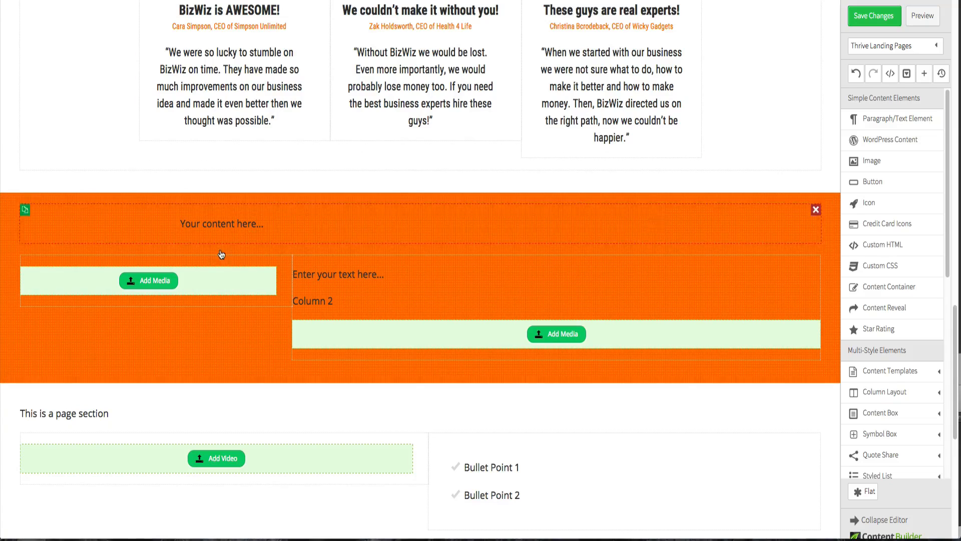
- Move the two-column layout into the content container and delete the container's placeholder text
{"action": "left_click_drag", "start_coordinate": [289, 258], "coordinate": [284, 209]}
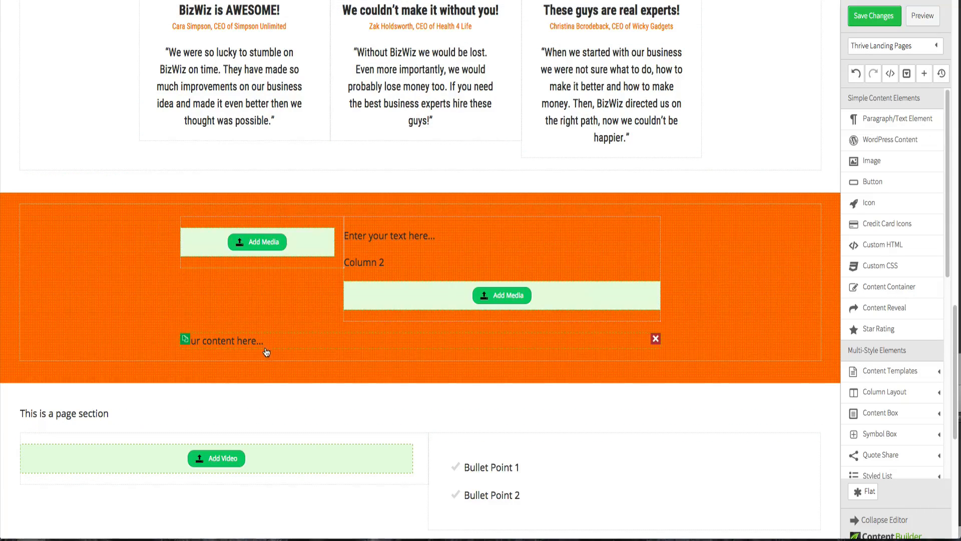
{"action": "left_click", "coordinate": [655, 339]}
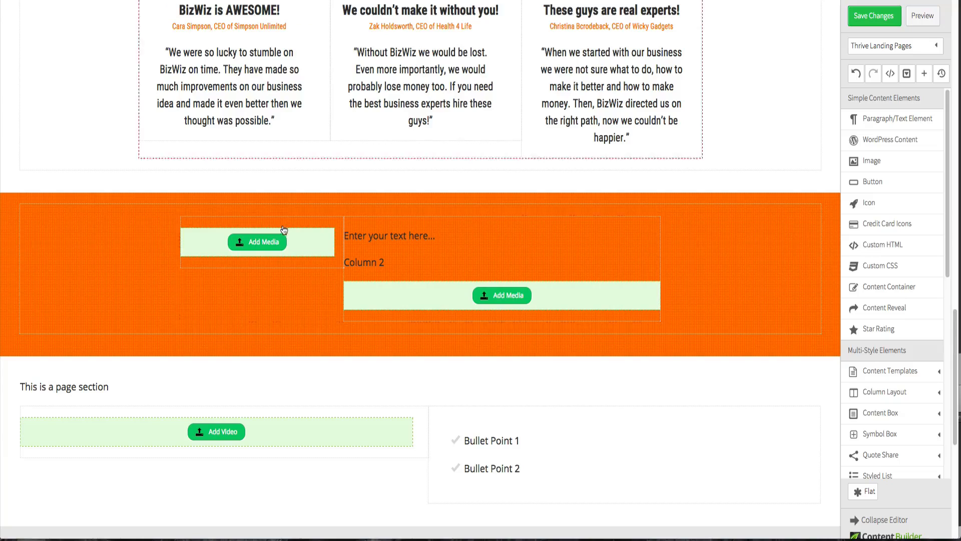
- Upload magic-hat.png and insert it into the left column's media placeholder
{"action": "left_click", "coordinate": [270, 242]}
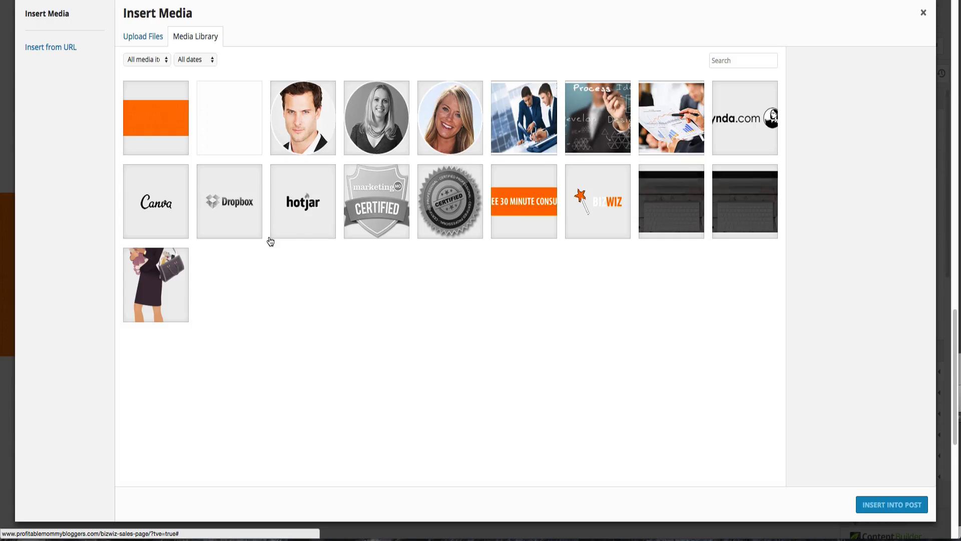
{"action": "left_click", "coordinate": [154, 38]}
{"action": "left_click", "coordinate": [532, 237]}
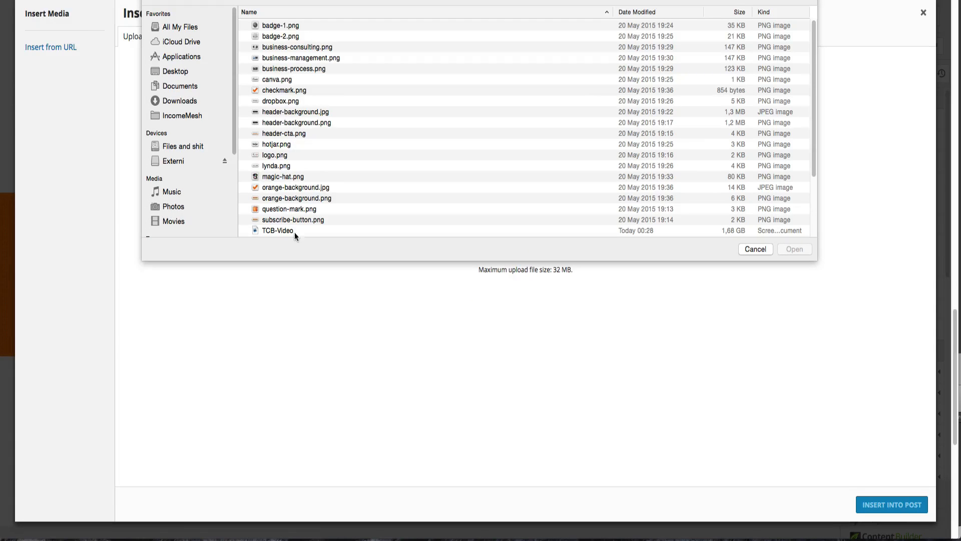
{"action": "left_click", "coordinate": [285, 176]}
{"action": "double_click", "coordinate": [284, 176]}
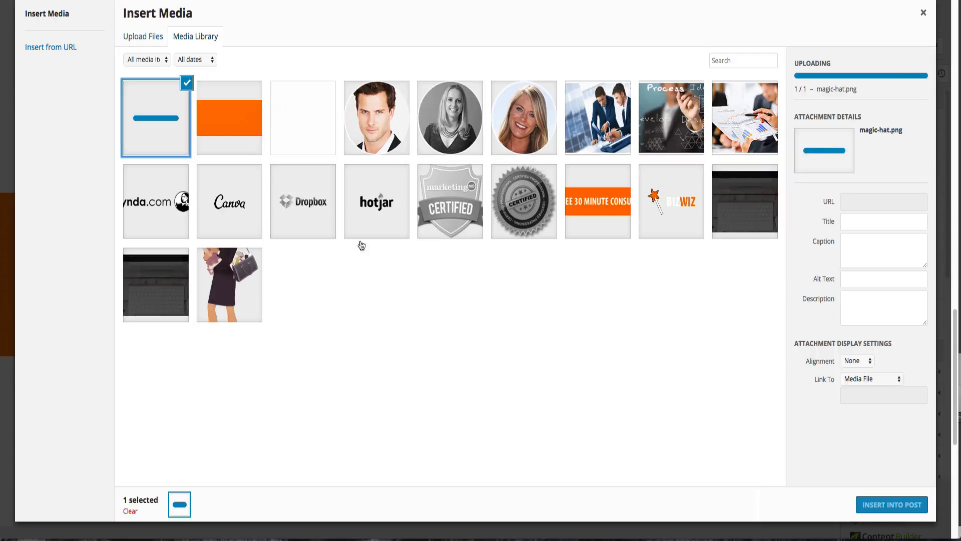
{"action": "left_click", "coordinate": [872, 503]}
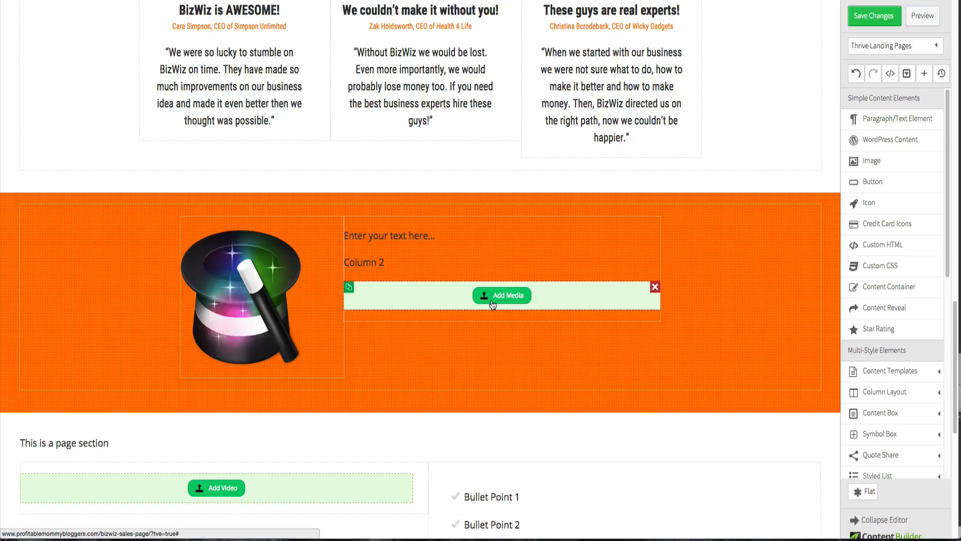
{"action": "left_click", "coordinate": [490, 299]}
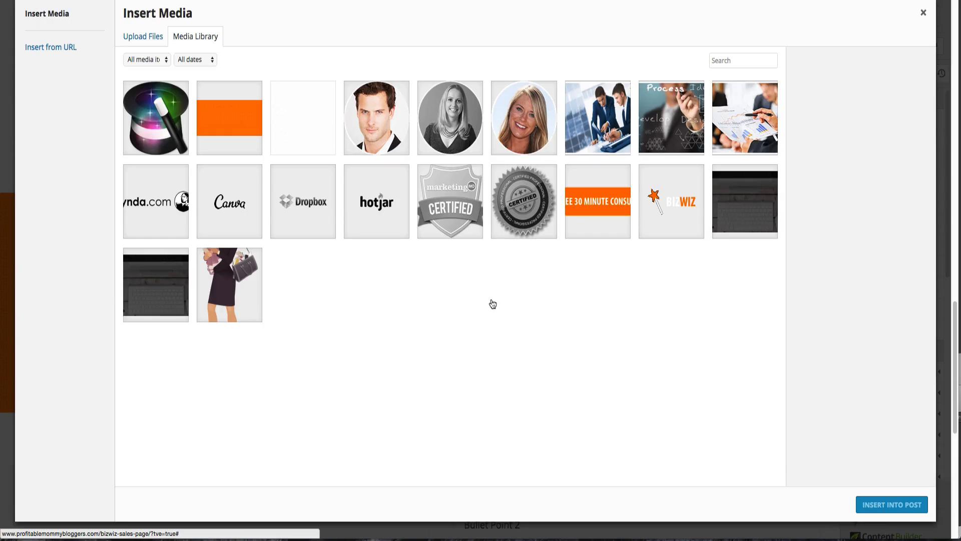
{"action": "left_click", "coordinate": [156, 39]}
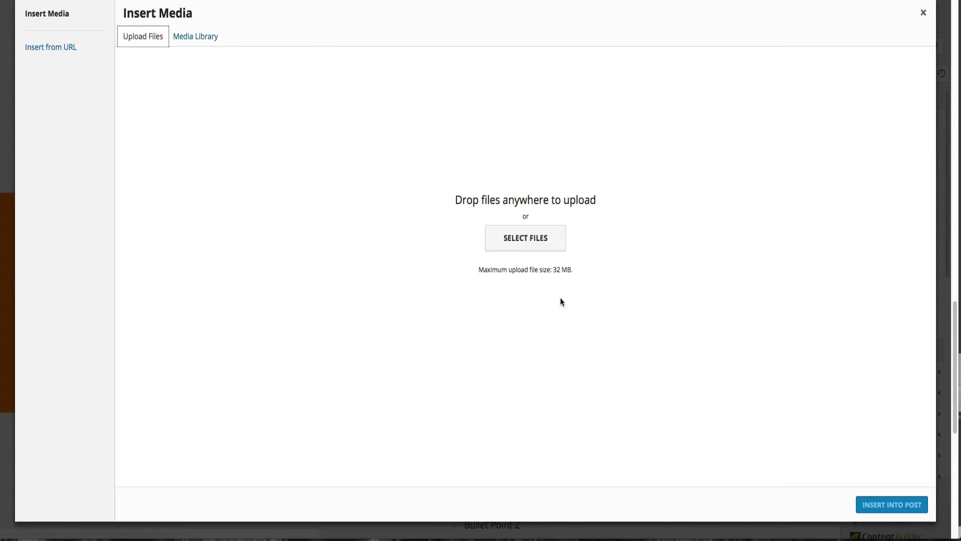
{"action": "left_click", "coordinate": [533, 252]}
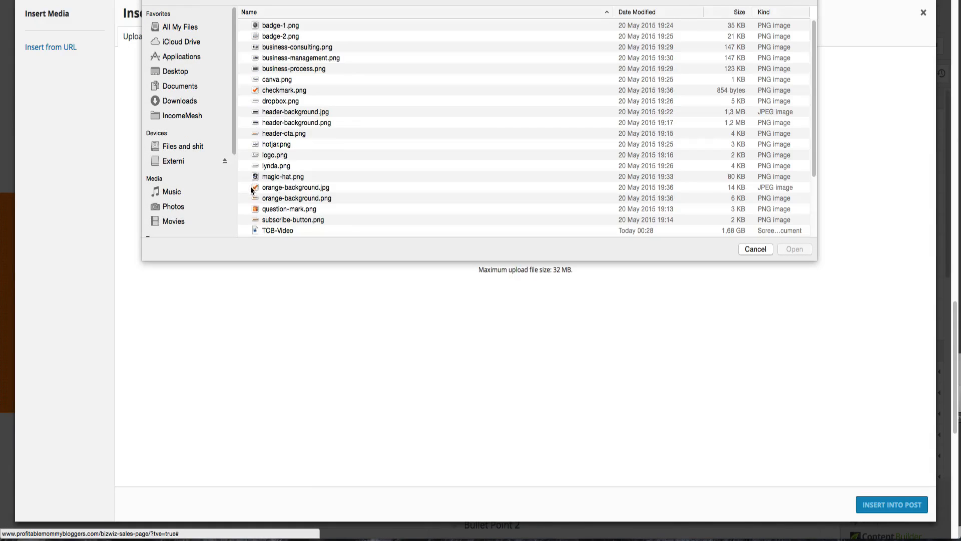
{"action": "left_click", "coordinate": [304, 221]}
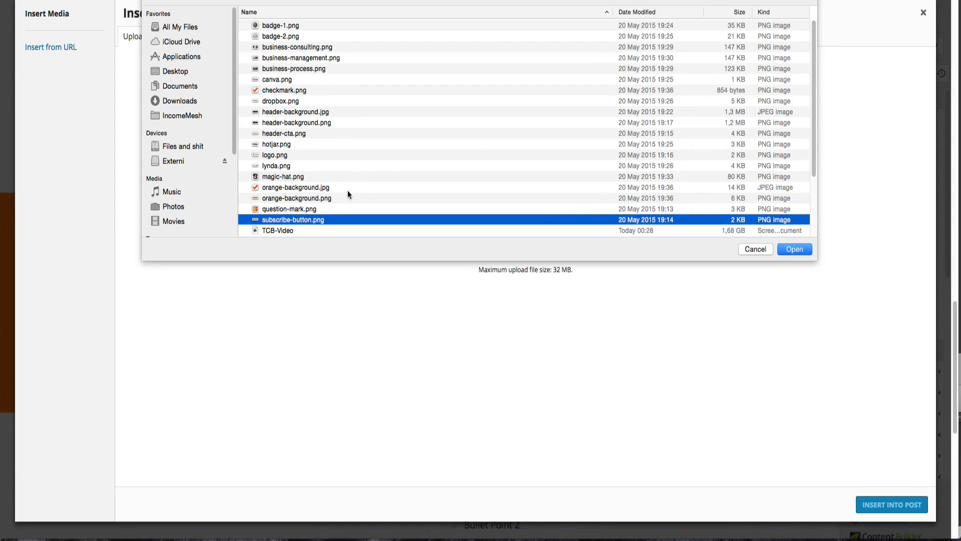
{"action": "left_click", "coordinate": [331, 198]}
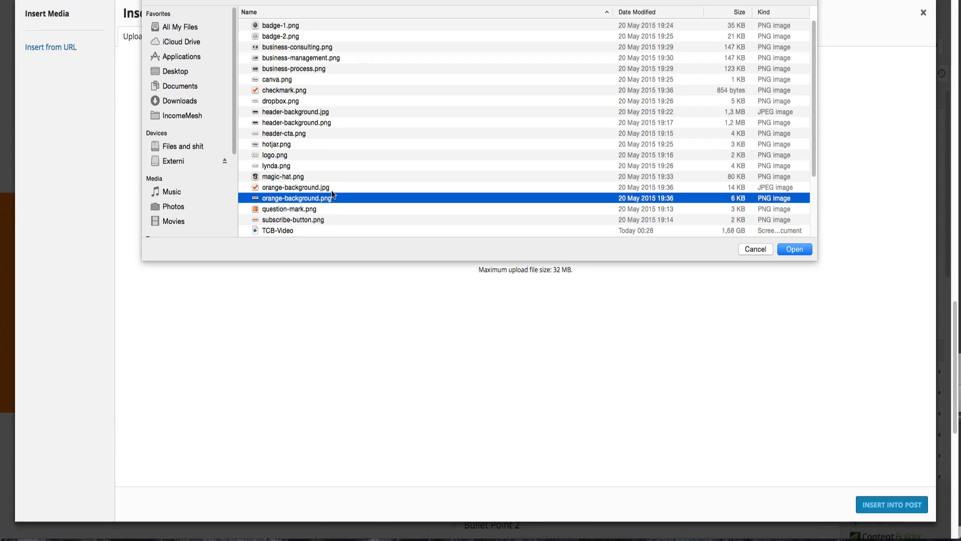
{"action": "scroll", "coordinate": [334, 193], "scroll_direction": "down", "scroll_amount": 5}
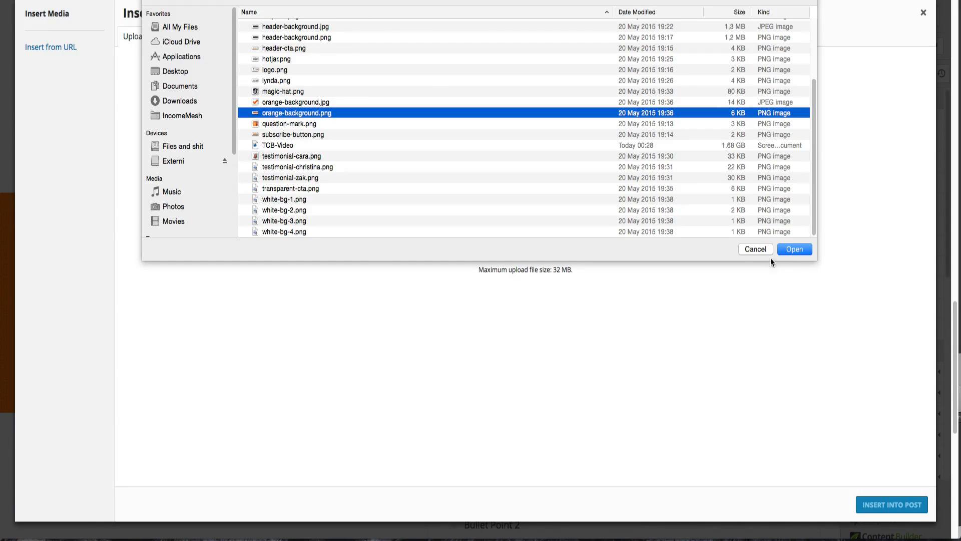
{"action": "left_click", "coordinate": [761, 249]}
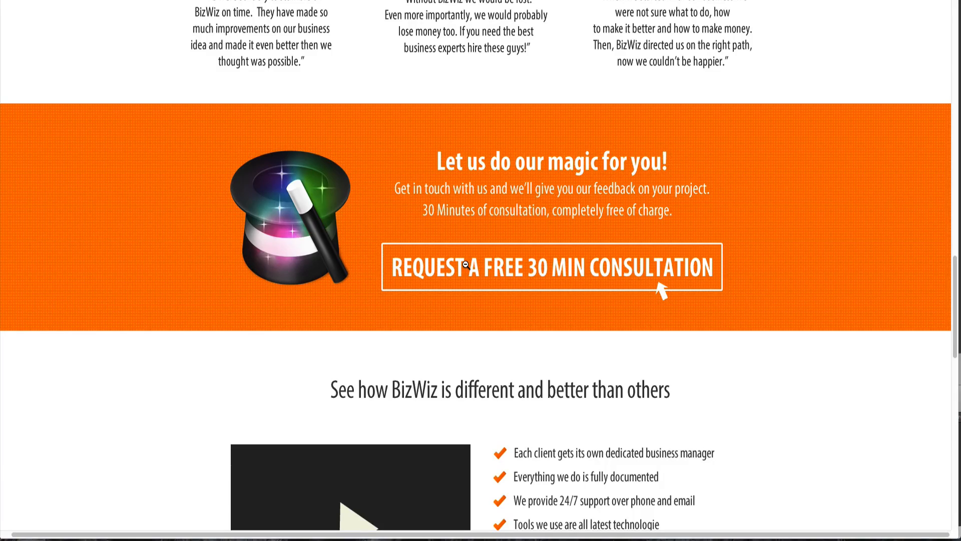
- Upload transparent-cta.png and insert it into the right column as the call-to-action image
{"action": "scroll", "coordinate": [466, 265], "scroll_direction": "down", "scroll_amount": 11}
{"action": "scroll", "coordinate": [467, 265], "scroll_direction": "down", "scroll_amount": 6}
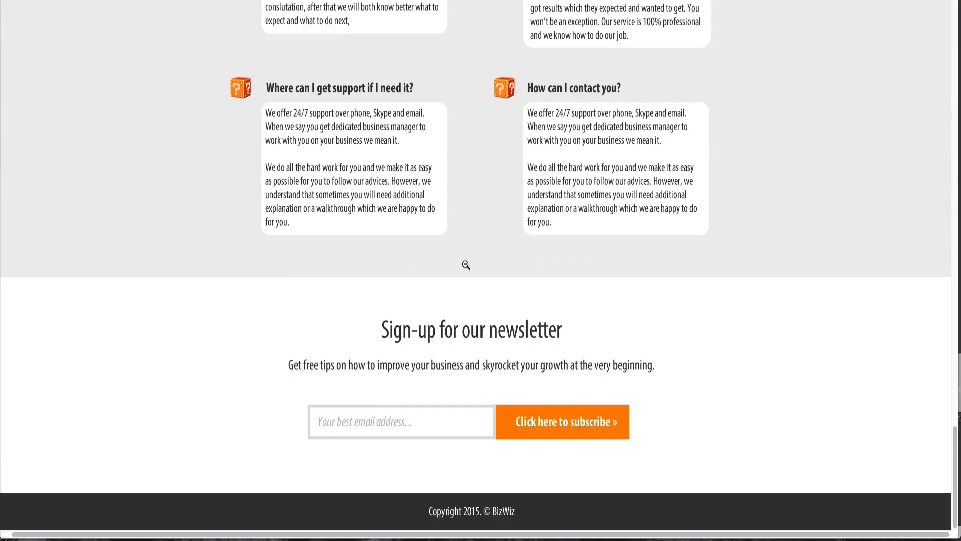
{"action": "scroll", "coordinate": [466, 265], "scroll_direction": "up", "scroll_amount": 10}
{"action": "scroll", "coordinate": [466, 265], "scroll_direction": "up", "scroll_amount": 5}
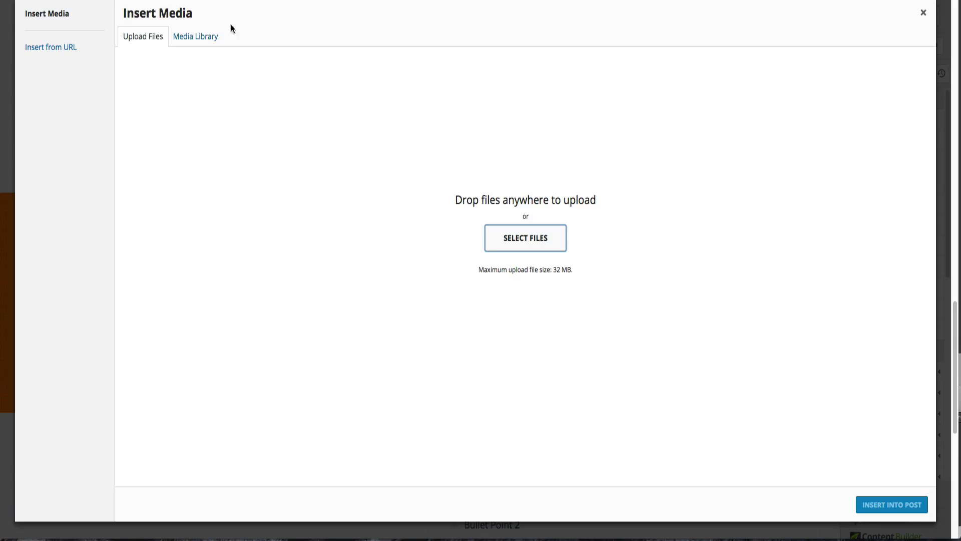
{"action": "left_click", "coordinate": [525, 237]}
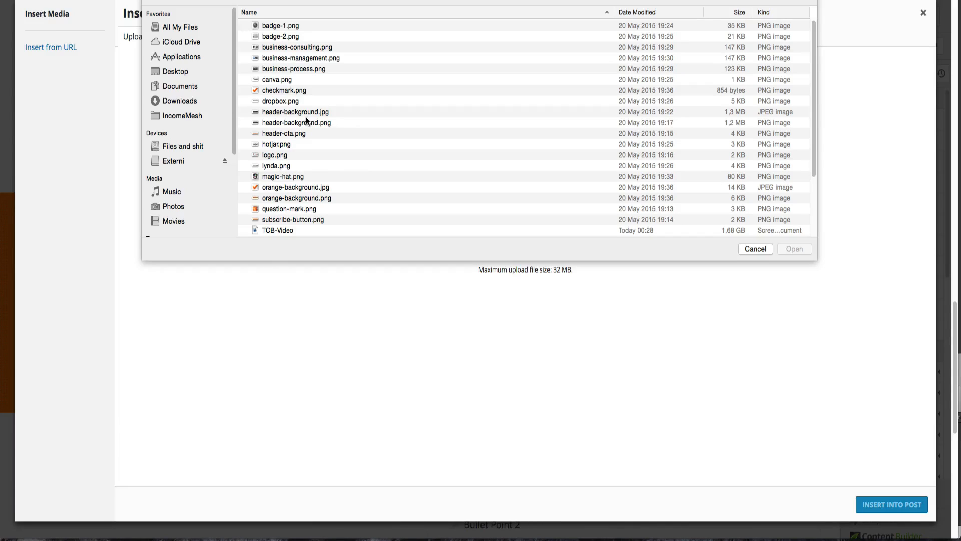
{"action": "scroll", "coordinate": [307, 119], "scroll_direction": "down", "scroll_amount": 1}
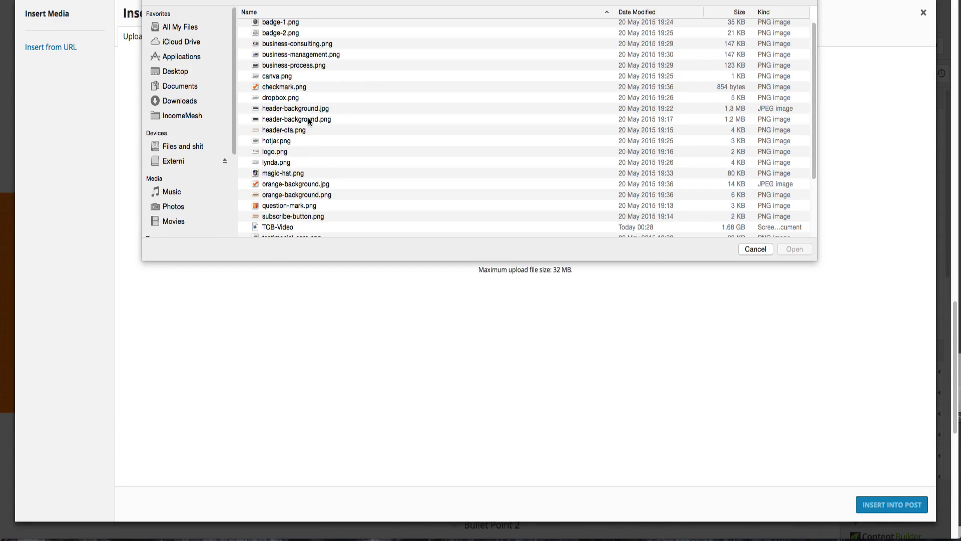
{"action": "scroll", "coordinate": [307, 120], "scroll_direction": "down", "scroll_amount": 5}
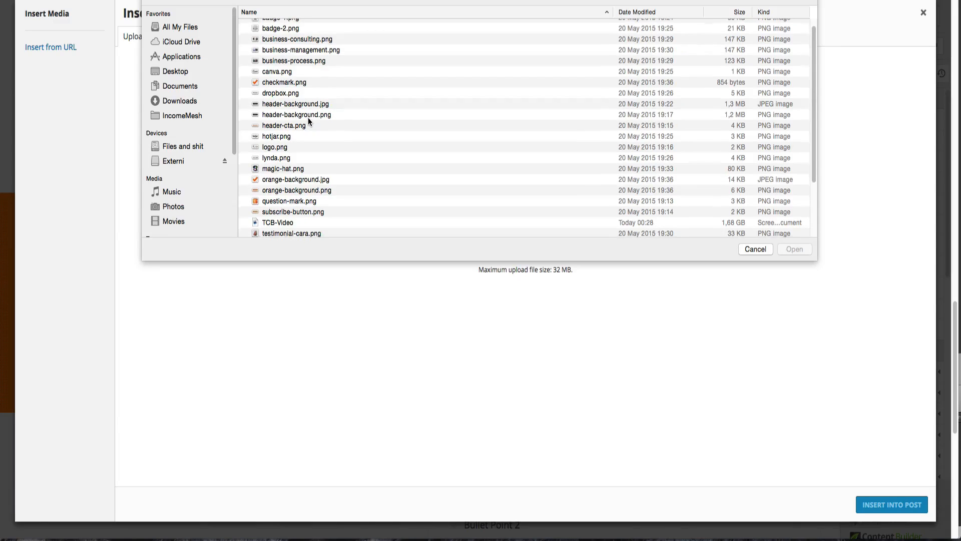
{"action": "scroll", "coordinate": [308, 121], "scroll_direction": "down", "scroll_amount": 3}
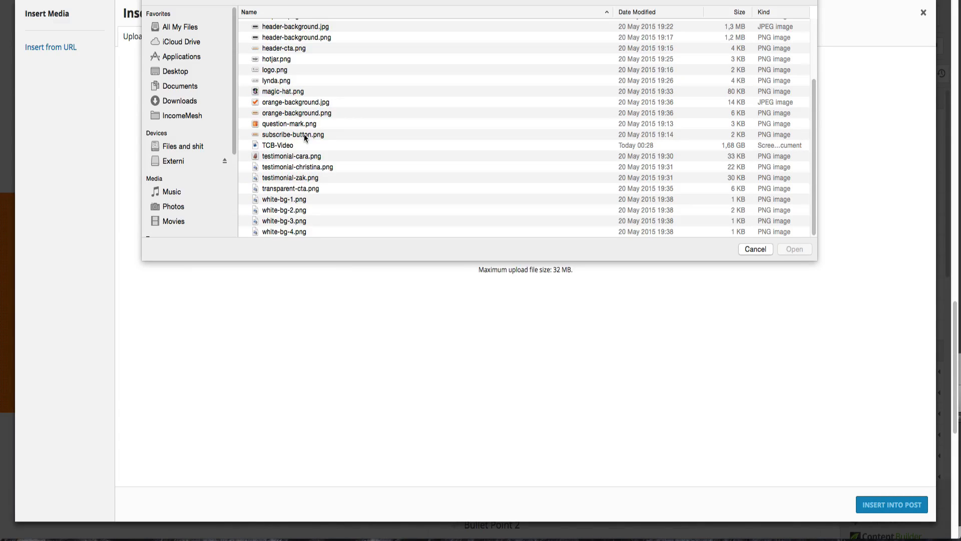
{"action": "left_click", "coordinate": [311, 189]}
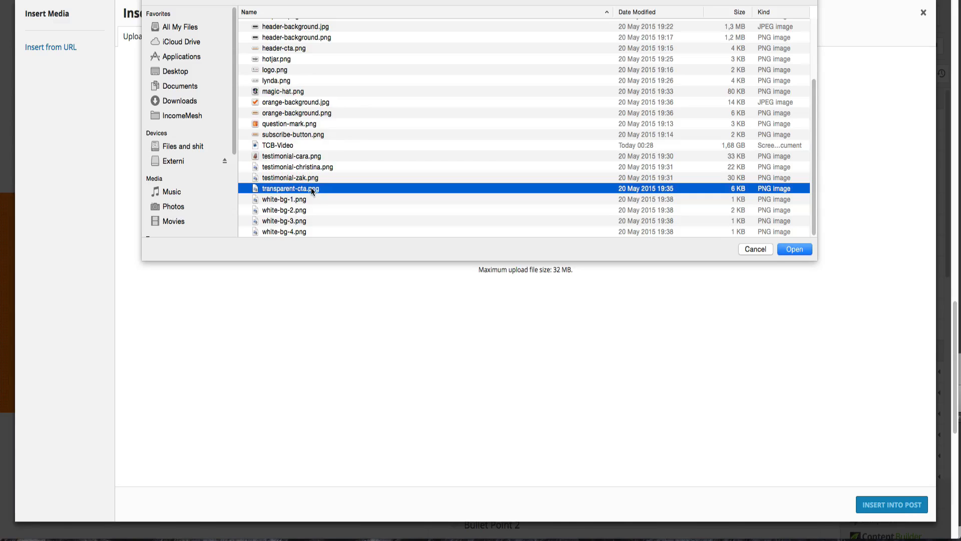
{"action": "key", "text": "space"}
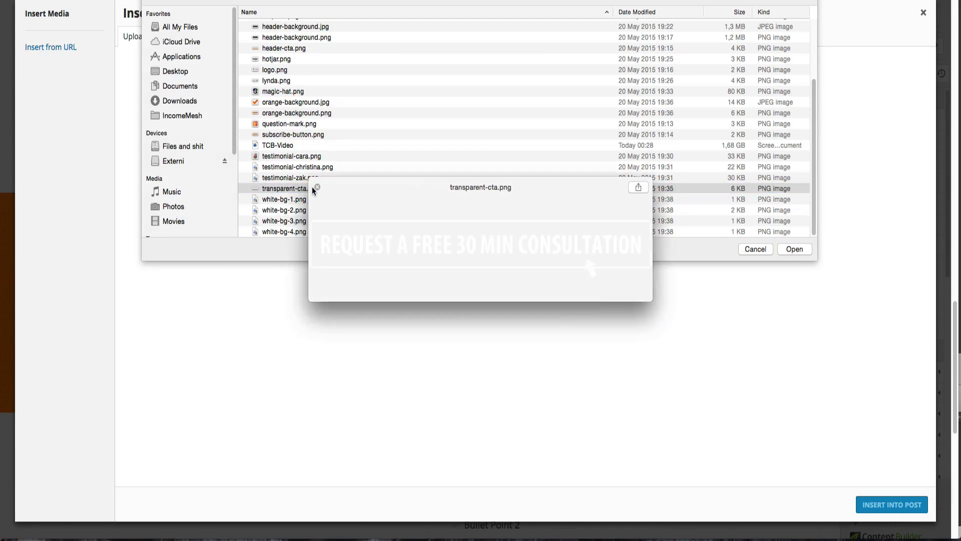
{"action": "key", "text": "space"}
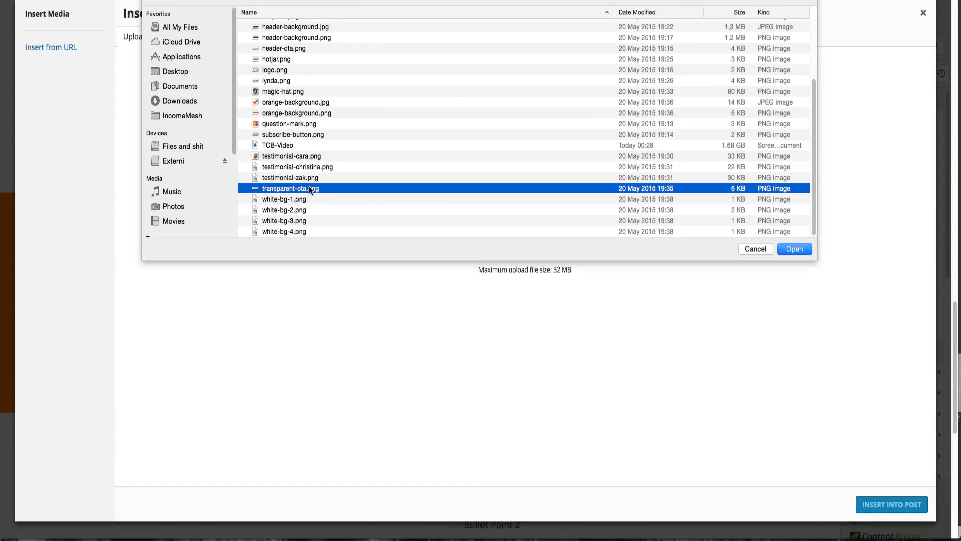
{"action": "key", "text": "Return"}
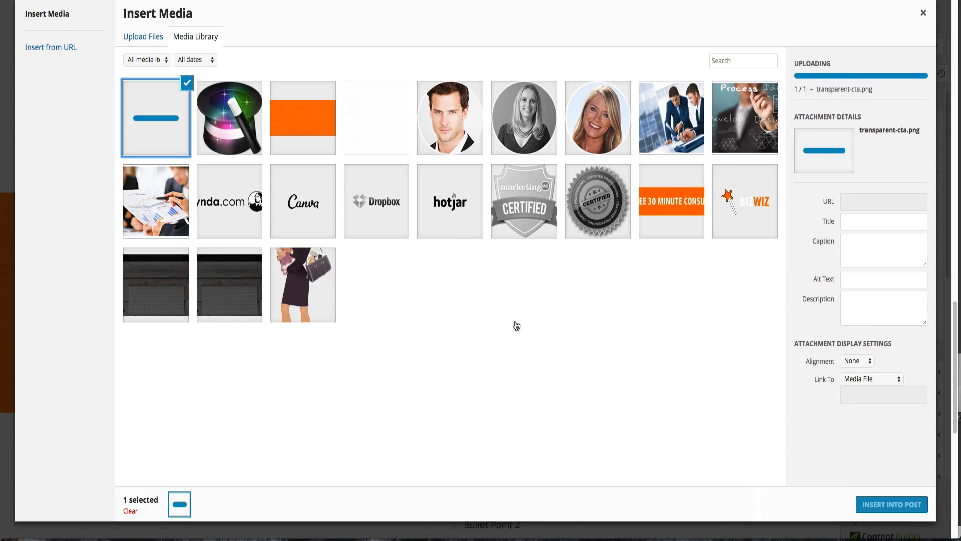
{"action": "left_click", "coordinate": [867, 506]}
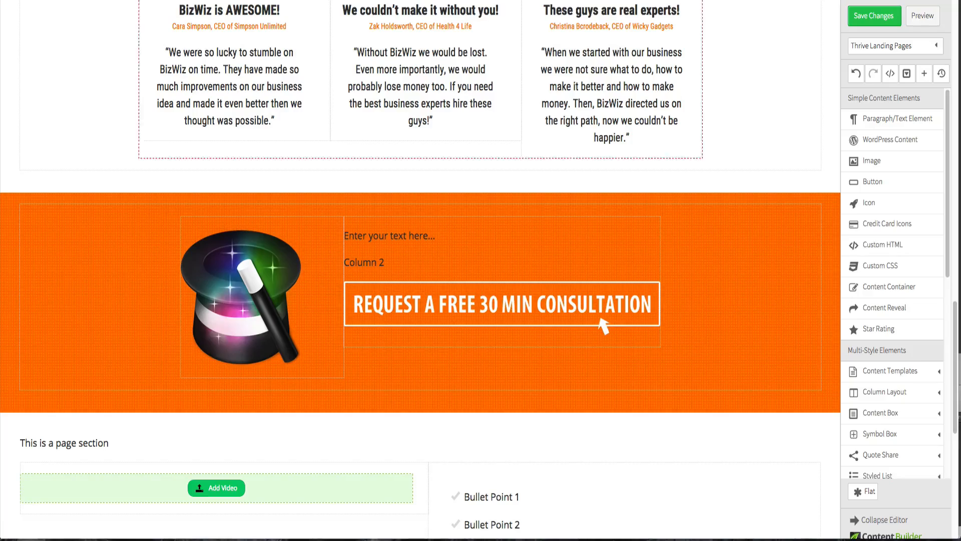
- Copy the heading "Let us do our magic for you!" from the Fireworks design into the right column's placeholder text
{"action": "key", "text": "ctrl+Up"}
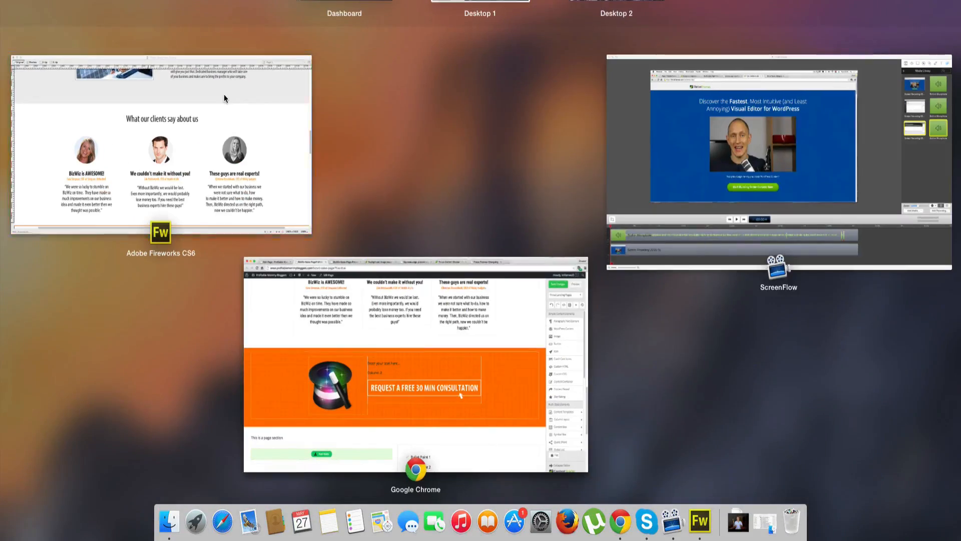
{"action": "left_click", "coordinate": [150, 140]}
{"action": "scroll", "coordinate": [566, 198], "scroll_direction": "down", "scroll_amount": 10}
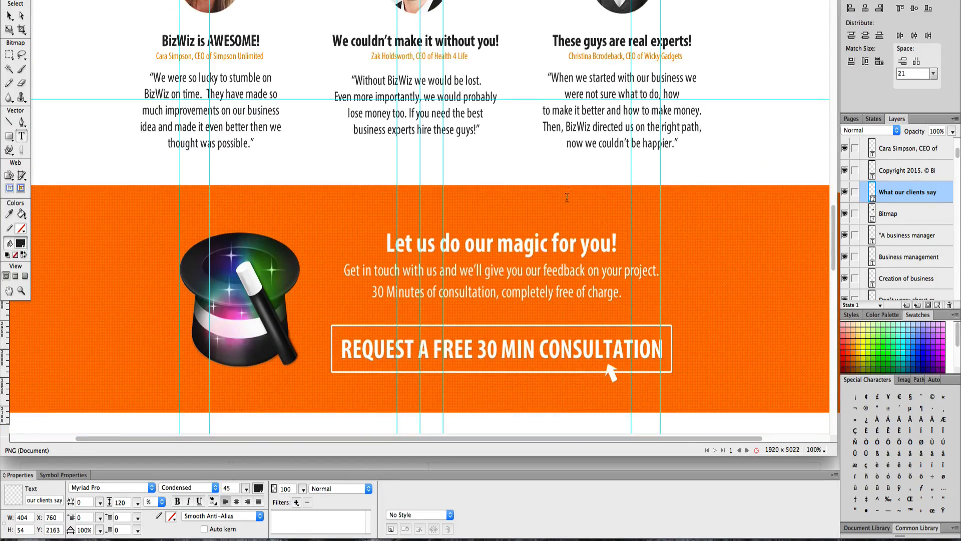
{"action": "triple_click", "coordinate": [540, 237]}
{"action": "key", "text": "super+c"}
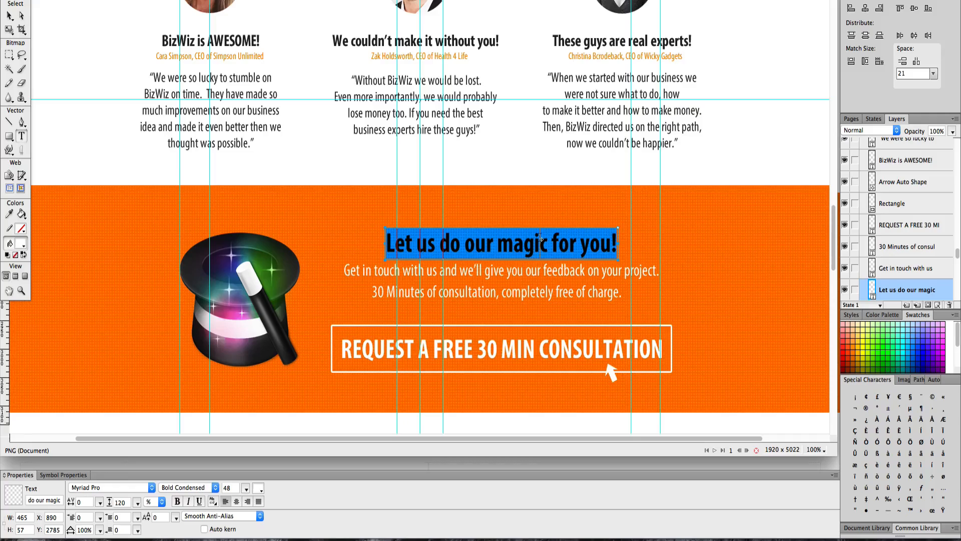
{"action": "key", "text": "ctrl+Up"}
{"action": "left_click", "coordinate": [482, 383]}
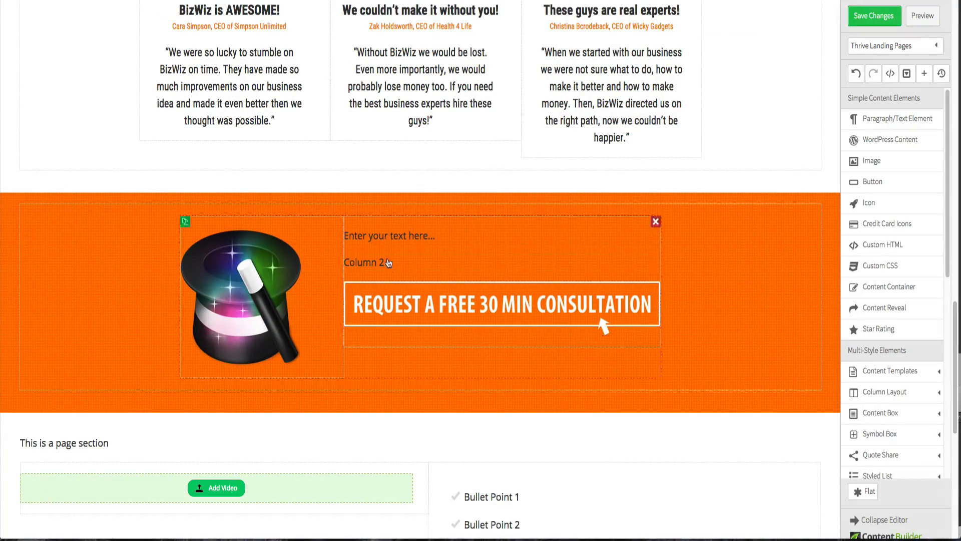
{"action": "triple_click", "coordinate": [387, 234]}
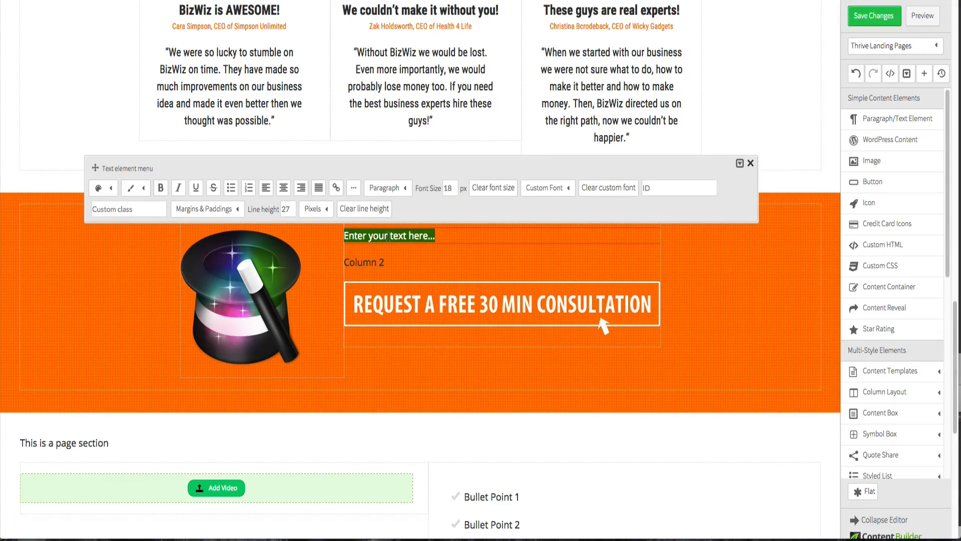
{"action": "key", "text": "super+v"}
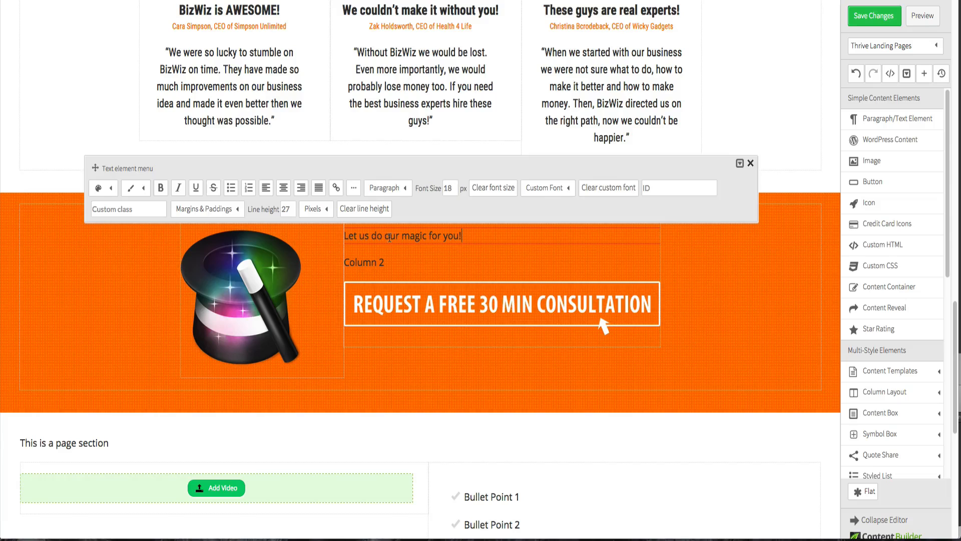
- Set the heading's text colour to white, #ffffff
{"action": "left_click", "coordinate": [100, 188]}
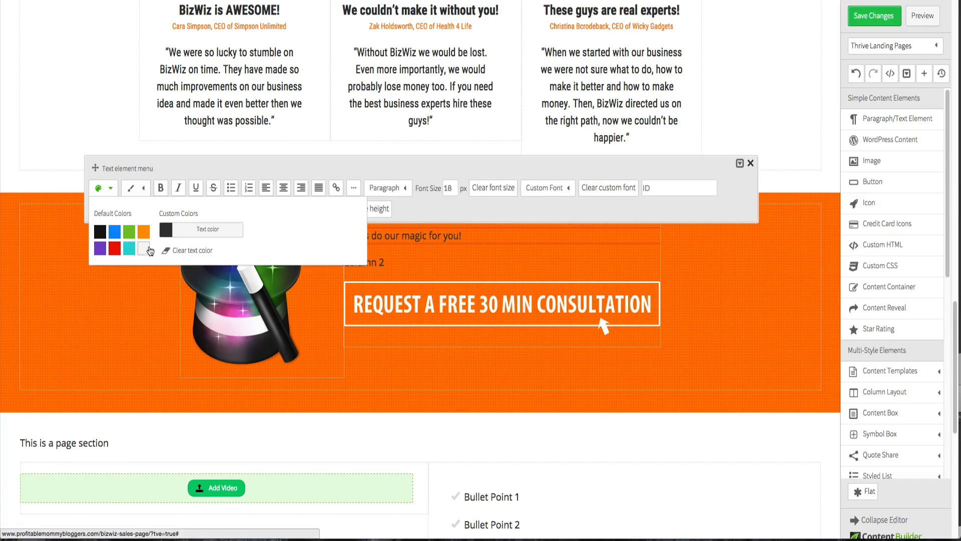
{"action": "left_click", "coordinate": [169, 237]}
{"action": "left_click", "coordinate": [90, 100]}
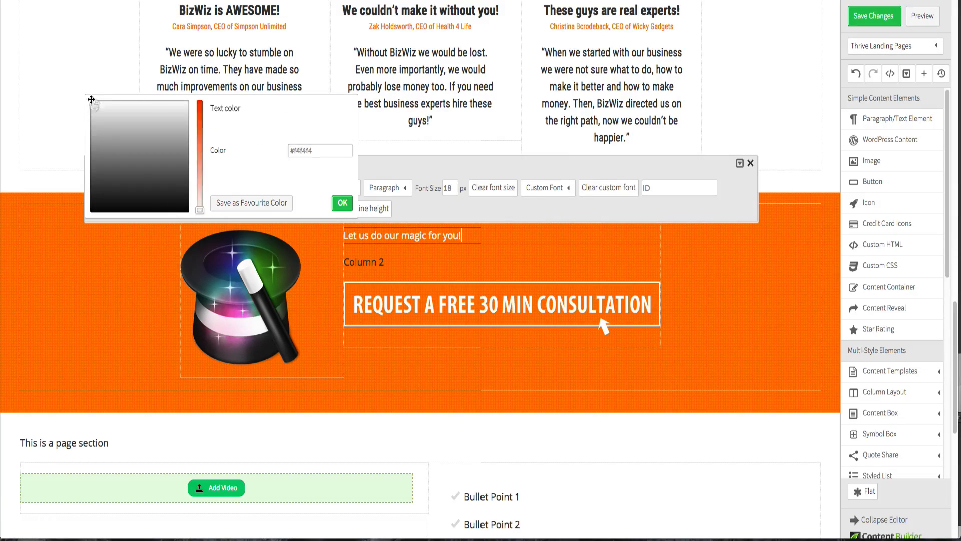
{"action": "left_click", "coordinate": [413, 206]}
- Copy the line "Get in touch with us and we'll give you our feedback on your project." from the design over the Column 2 text
{"action": "key", "text": "ctrl+Up"}
{"action": "left_click", "coordinate": [222, 174]}
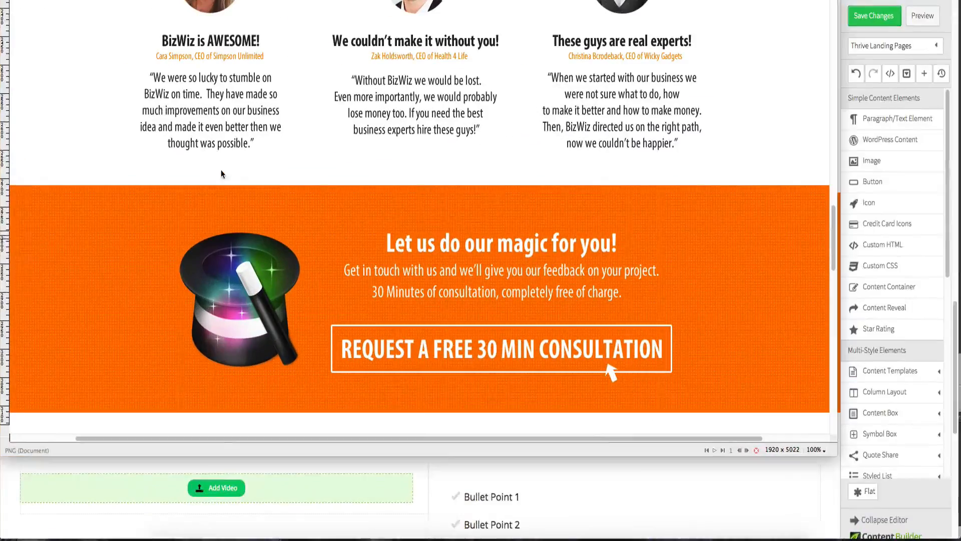
{"action": "left_click_drag", "start_coordinate": [345, 271], "coordinate": [661, 270]}
{"action": "key", "text": "ctrl+c"}
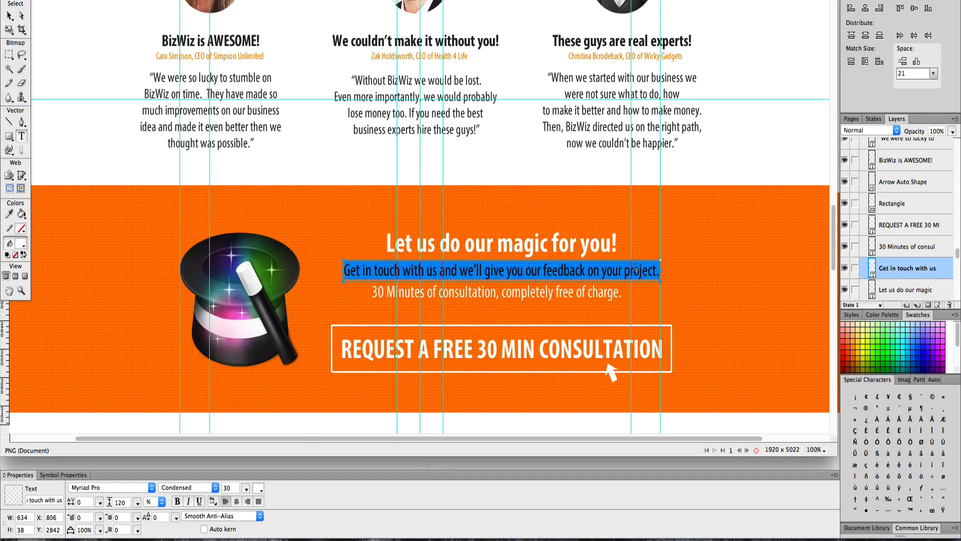
{"action": "key", "text": "ctrl+Up"}
{"action": "left_click", "coordinate": [378, 419]}
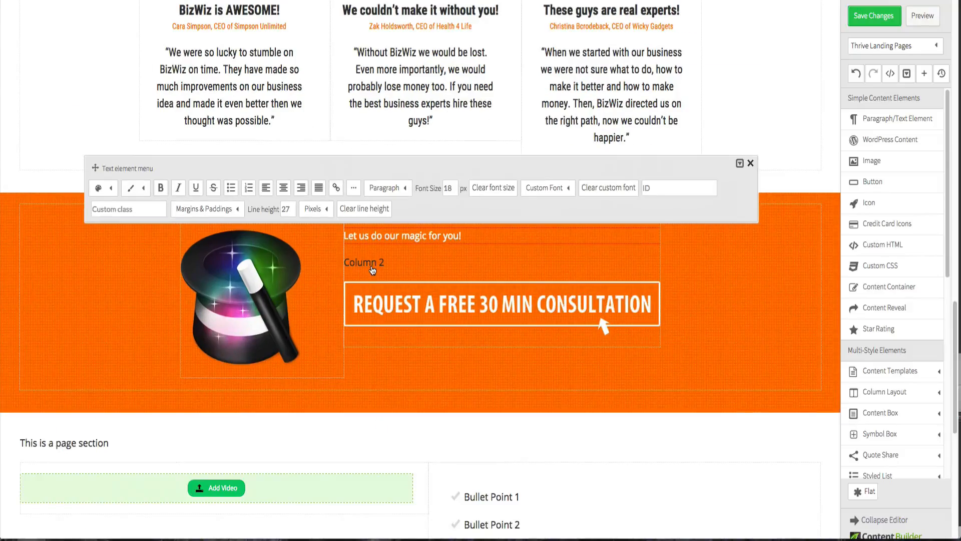
{"action": "left_click", "coordinate": [373, 270]}
{"action": "left_click", "coordinate": [372, 260]}
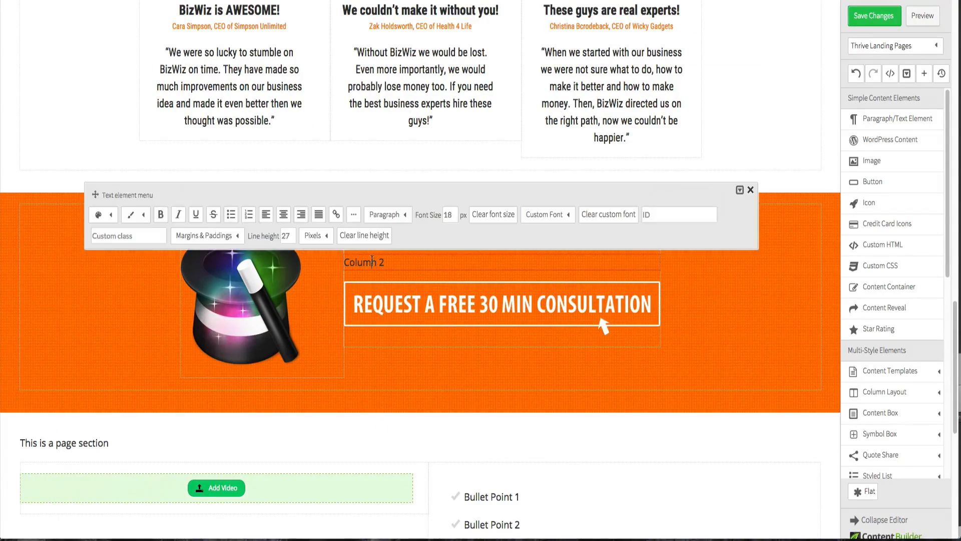
{"action": "triple_click", "coordinate": [372, 261]}
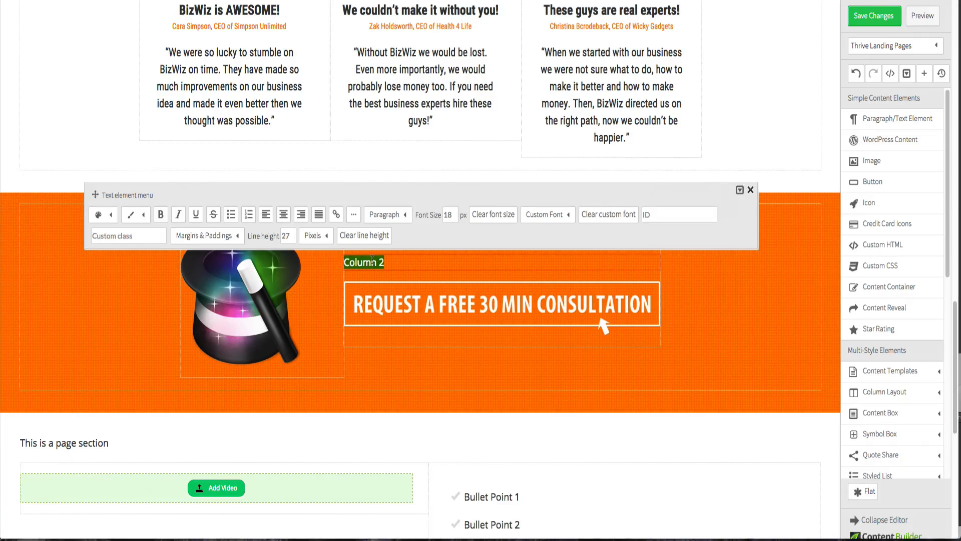
{"action": "key", "text": "ctrl+v"}
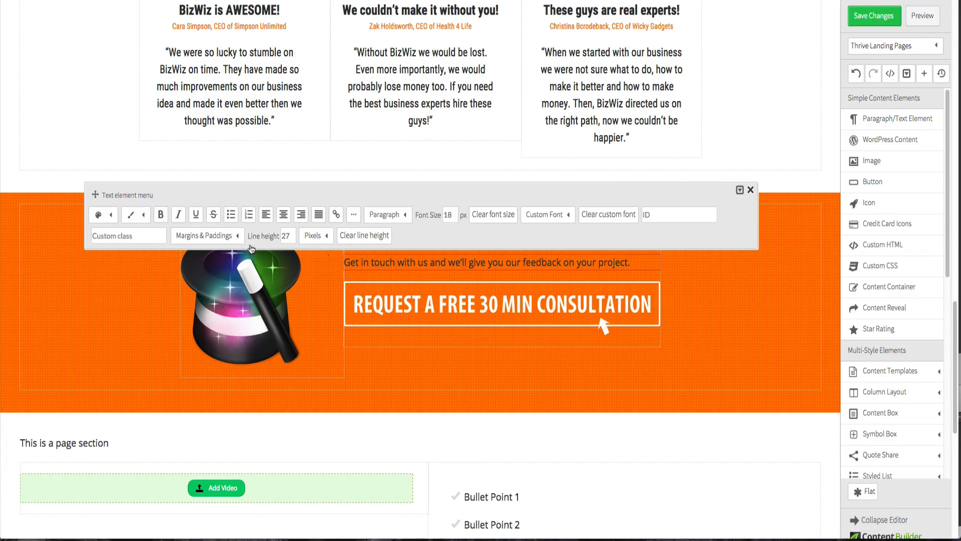
- Set that paragraph's text colour to white, #ffffff
{"action": "left_click", "coordinate": [111, 216]}
{"action": "left_click", "coordinate": [163, 273]}
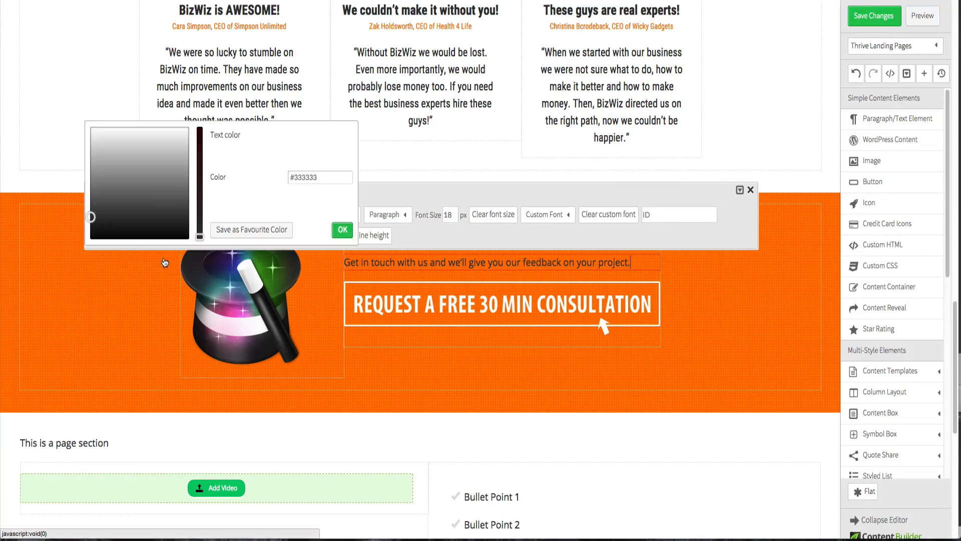
{"action": "left_click", "coordinate": [89, 128]}
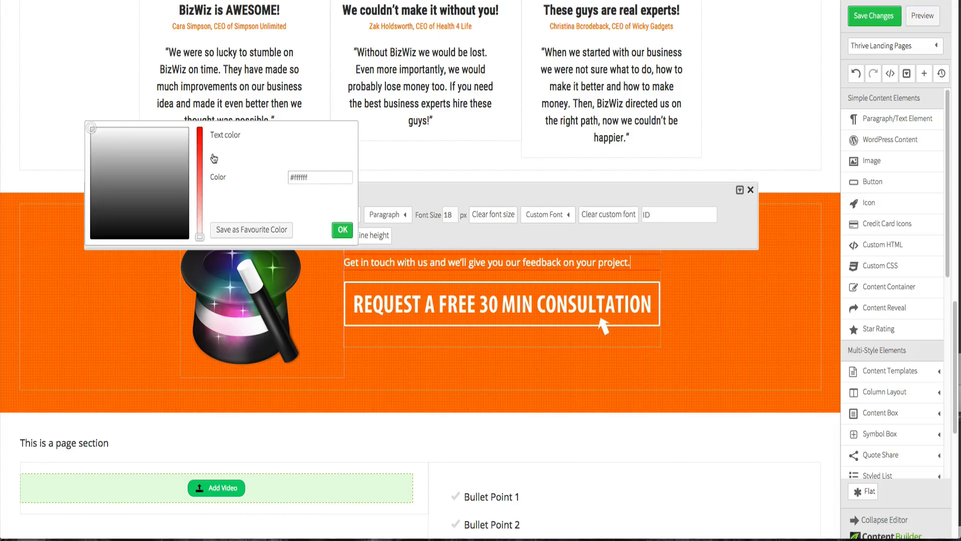
{"action": "left_click", "coordinate": [343, 229]}
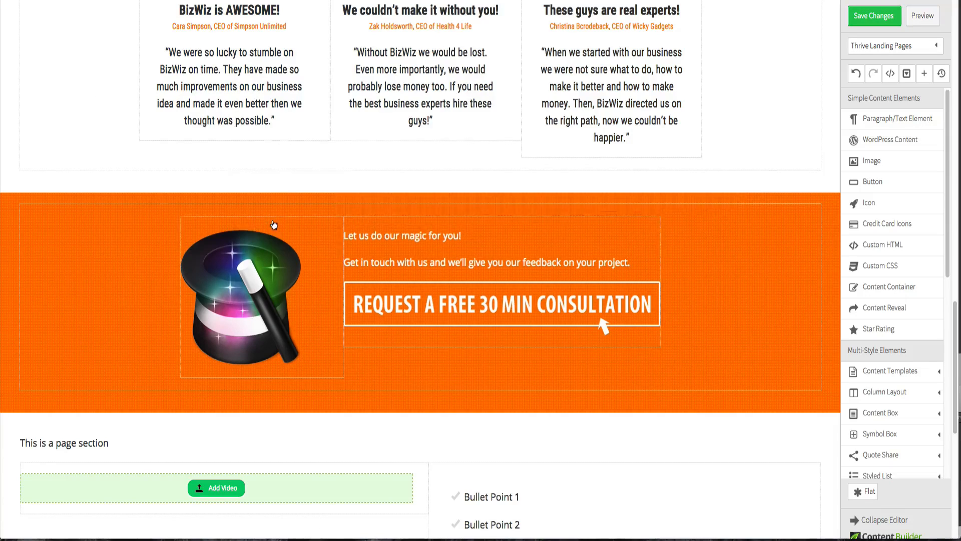
- Duplicate the white paragraph and replace the copy's text with "30 Minutes of consultation, completely free of charge." from the design
{"action": "left_click", "coordinate": [627, 263]}
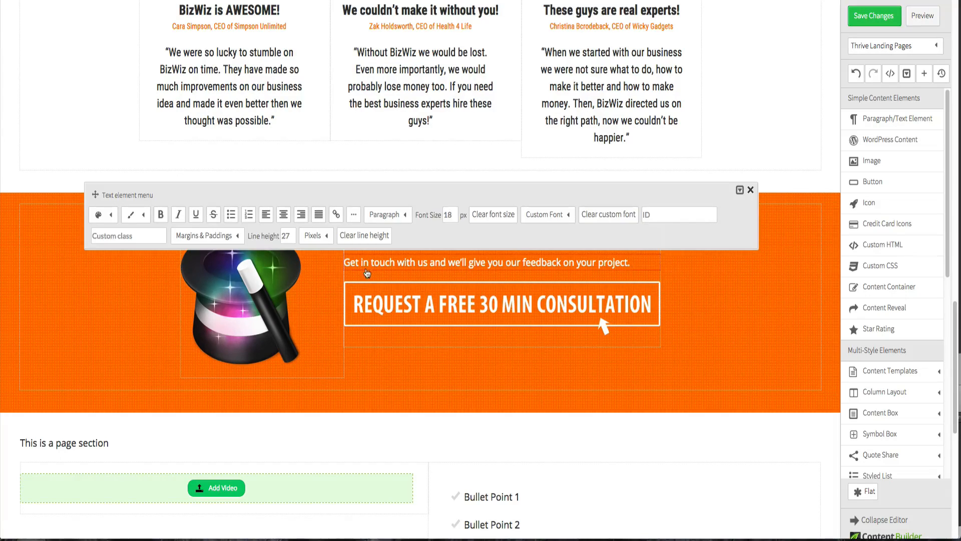
{"action": "left_click", "coordinate": [348, 261]}
{"action": "key", "text": "ctrl+Up"}
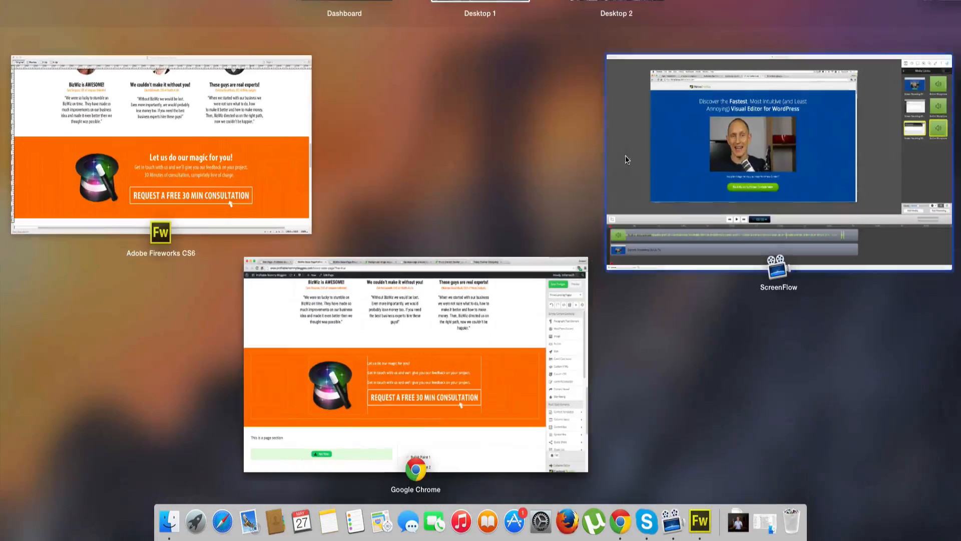
{"action": "left_click", "coordinate": [251, 144]}
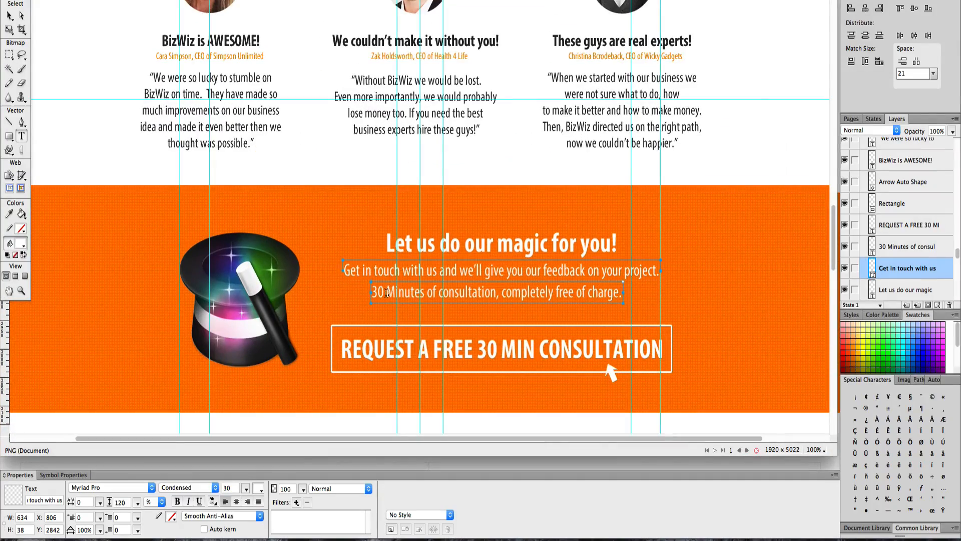
{"action": "triple_click", "coordinate": [387, 293]}
{"action": "key", "text": "ctrl+Up"}
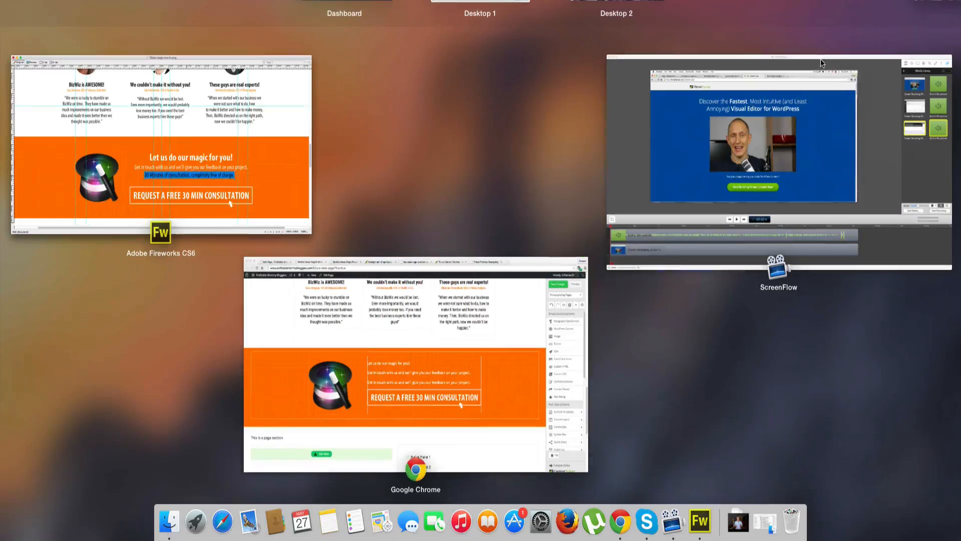
{"action": "left_click", "coordinate": [464, 298]}
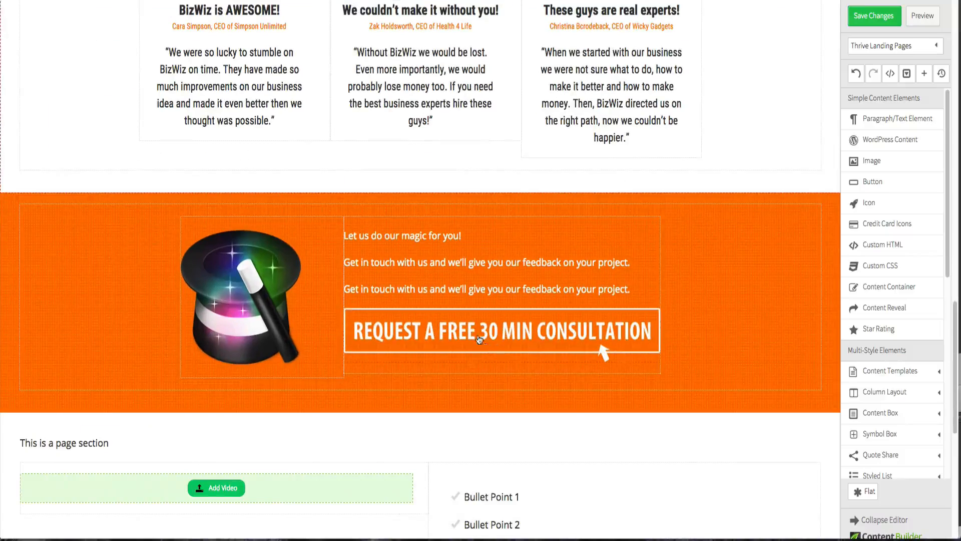
{"action": "left_click", "coordinate": [461, 289]}
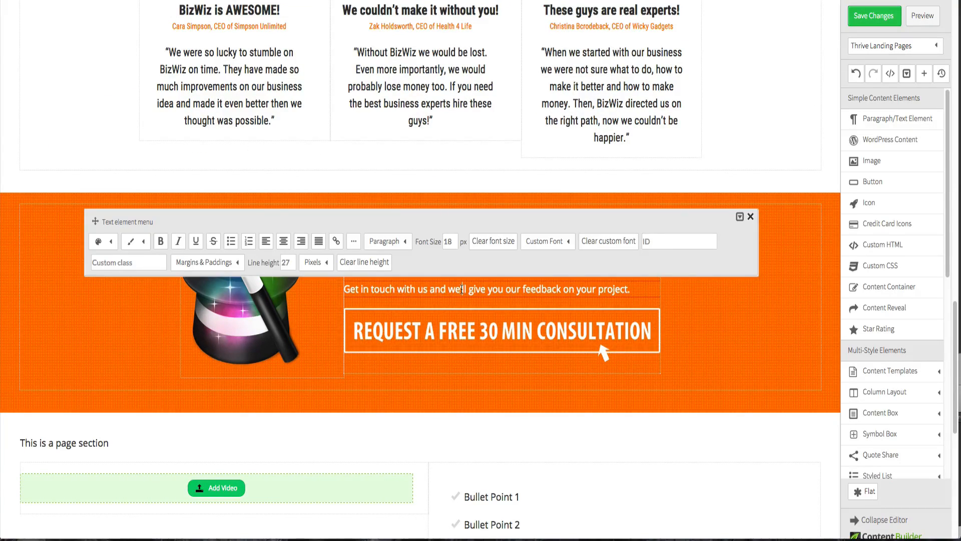
{"action": "triple_click", "coordinate": [461, 289]}
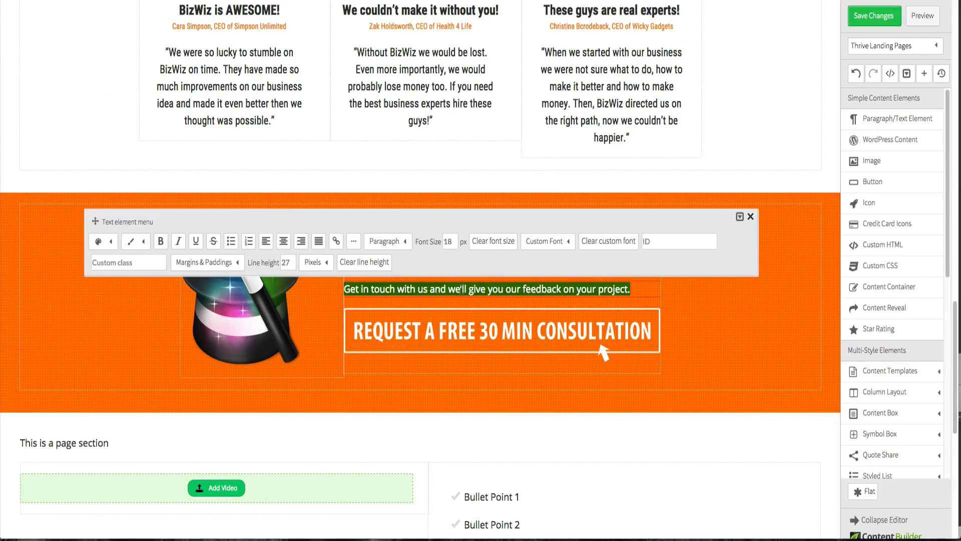
- Compare the section with the Fireworks design and centre-align the heading "Let us do our magic for you!"
{"action": "left_click", "coordinate": [718, 327]}
{"action": "key", "text": "ctrl+Up"}
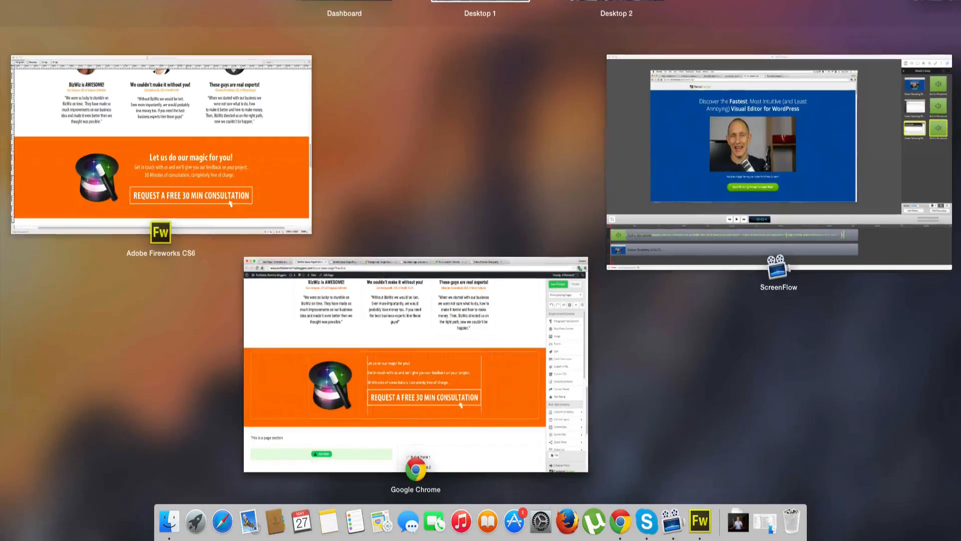
{"action": "left_click", "coordinate": [225, 139]}
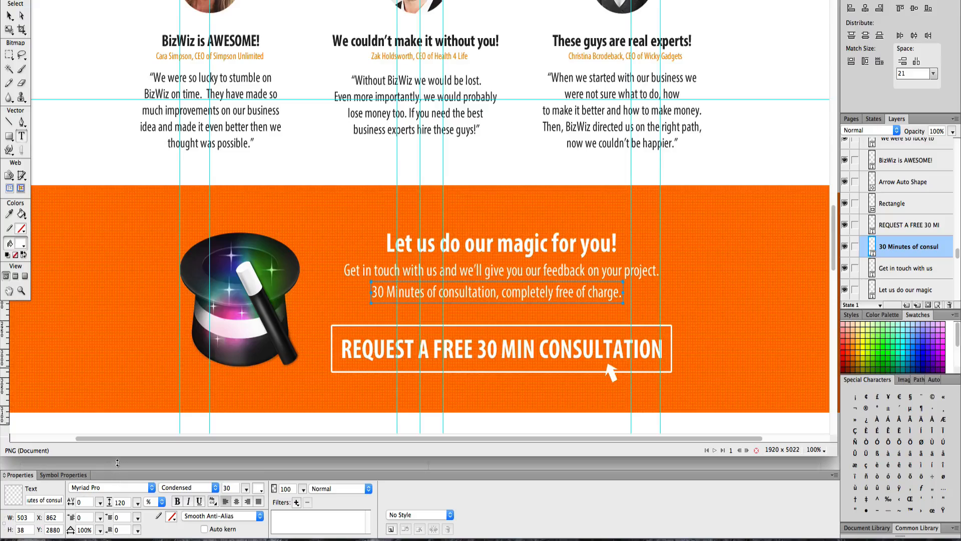
{"action": "key", "text": "ctrl+Up"}
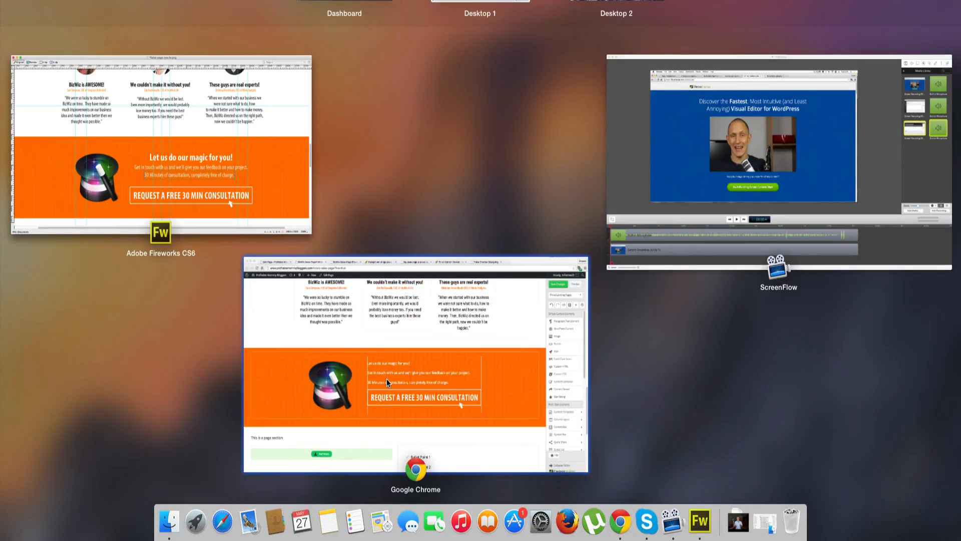
{"action": "left_click", "coordinate": [387, 378]}
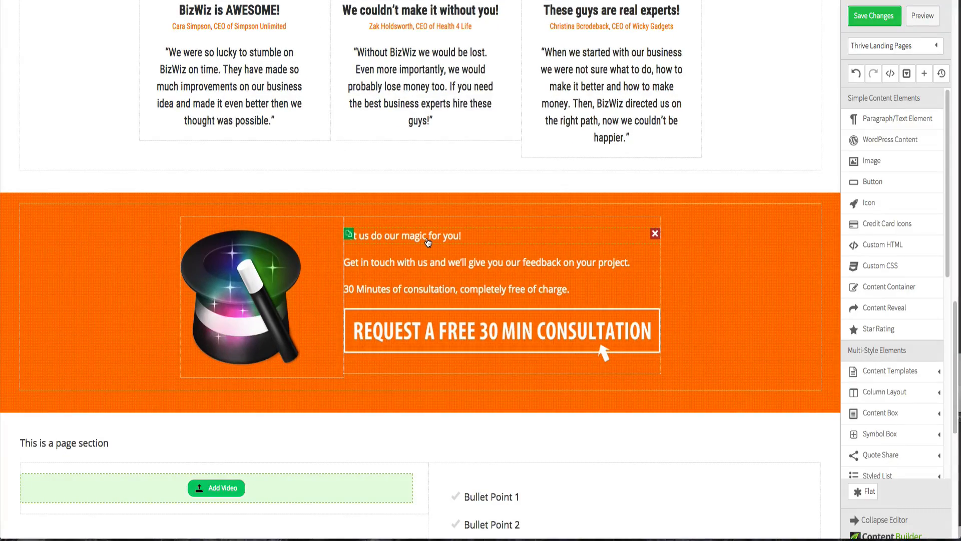
{"action": "left_click", "coordinate": [428, 240]}
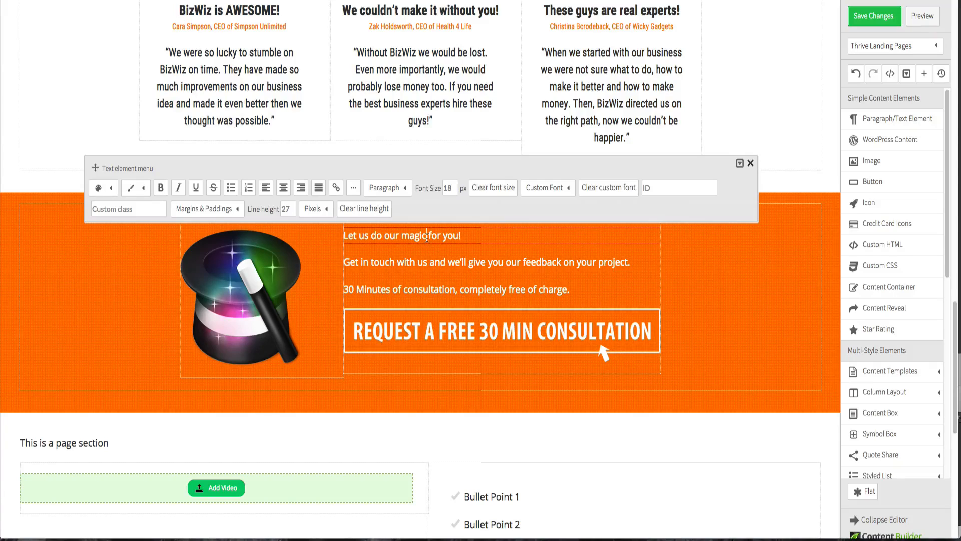
{"action": "key", "text": "super+a"}
{"action": "left_click", "coordinate": [283, 187]}
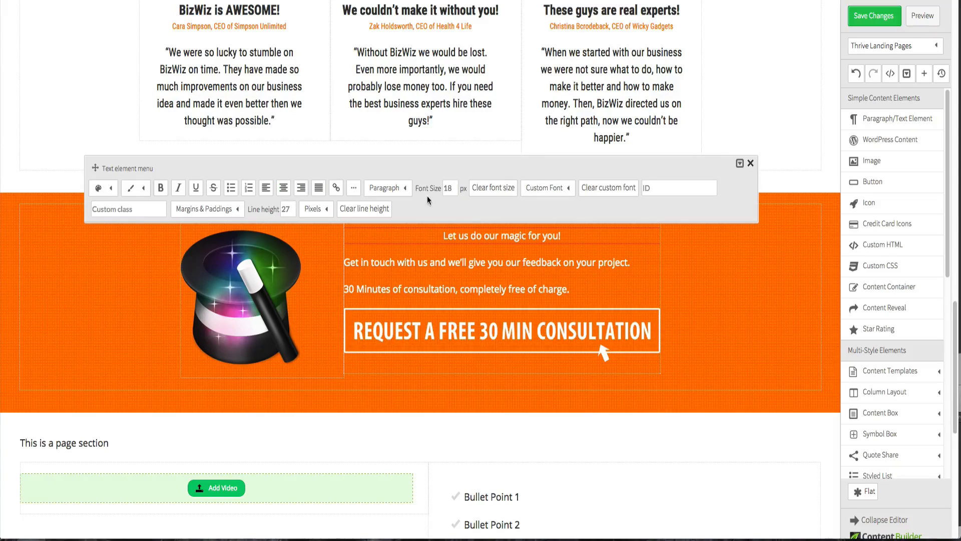
- Set the heading's font to Roboto Condensed 1.6em with a font size of 40 px
{"action": "double_click", "coordinate": [446, 189]}
{"action": "type", "text": "30"}
{"action": "key", "text": "Return"}
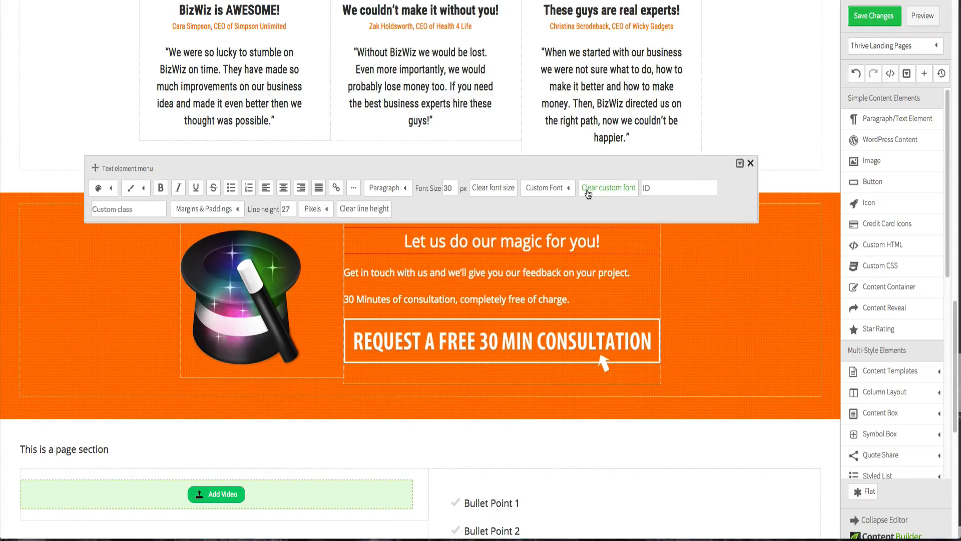
{"action": "left_click", "coordinate": [561, 190]}
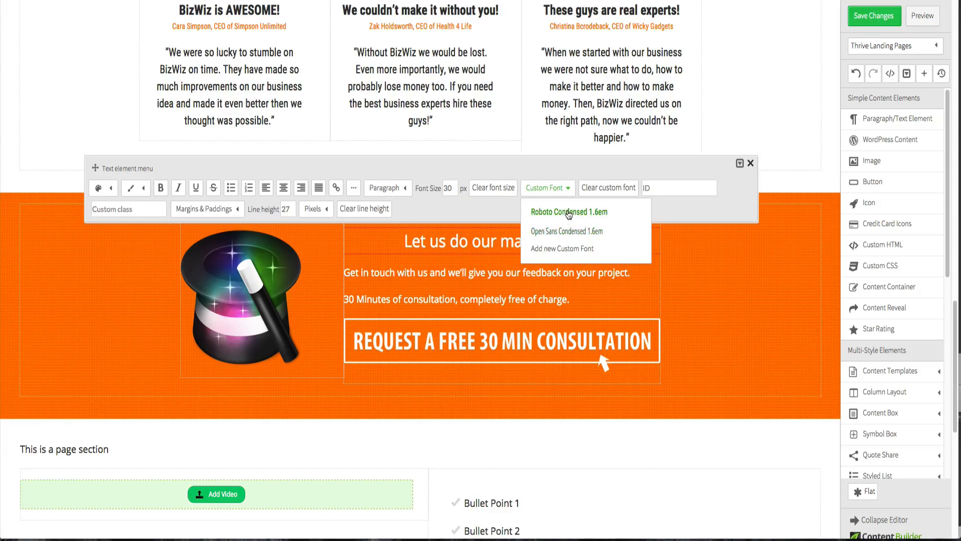
{"action": "left_click", "coordinate": [568, 212]}
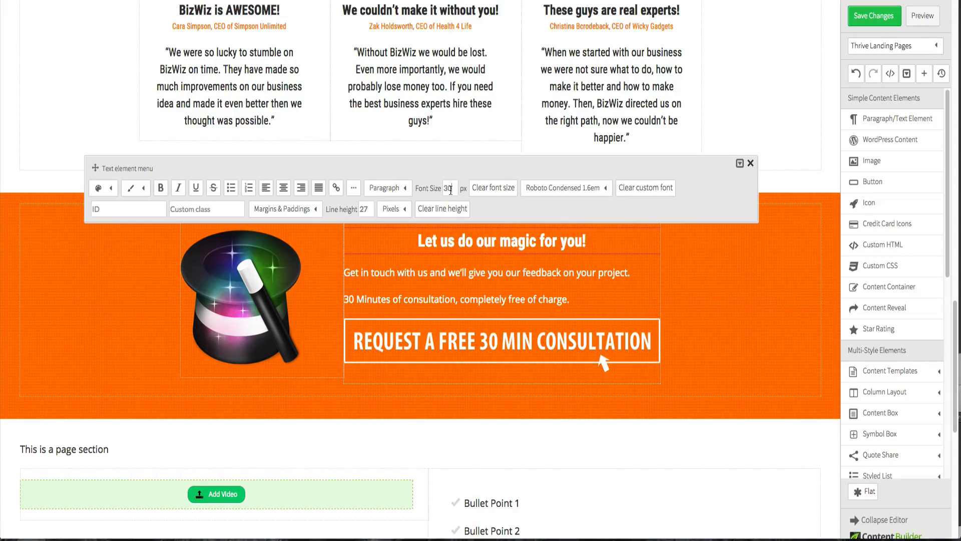
{"action": "type", "text": "40"}
{"action": "key", "text": "Return"}
{"action": "left_click", "coordinate": [762, 323]}
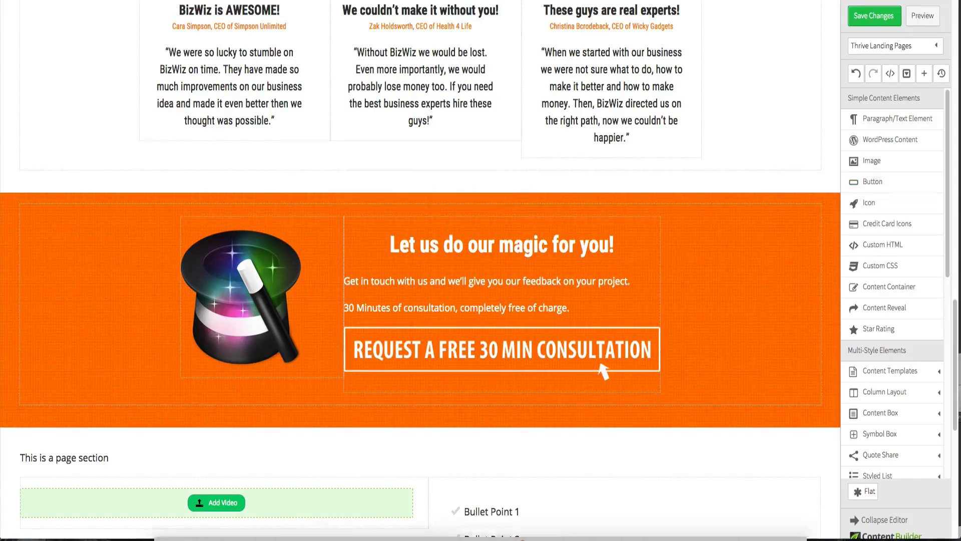
- Centre the "Get in touch with us…" paragraph and set its font to Roboto Condensed 1.6em
{"action": "key", "text": "ctrl+Up"}
{"action": "left_click", "coordinate": [259, 70]}
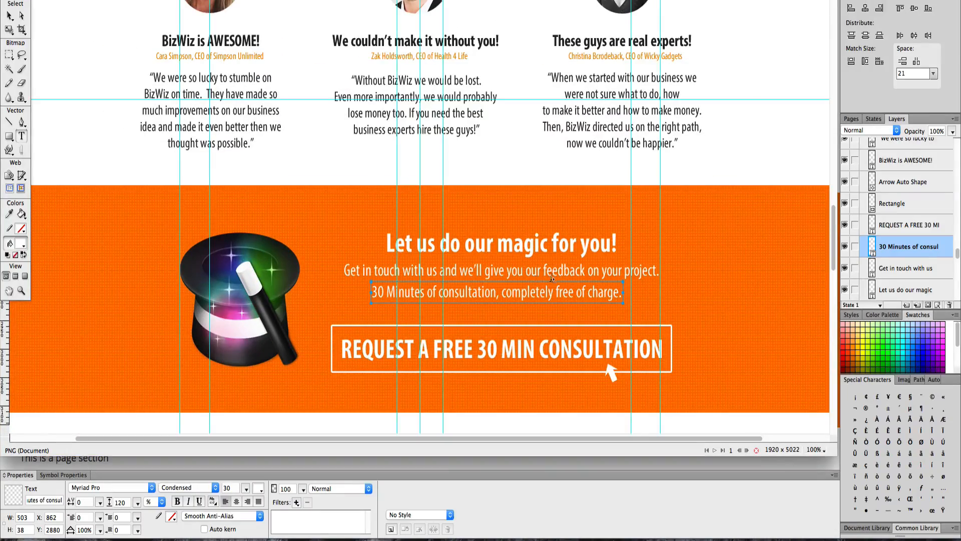
{"action": "key", "text": "ctrl+Up"}
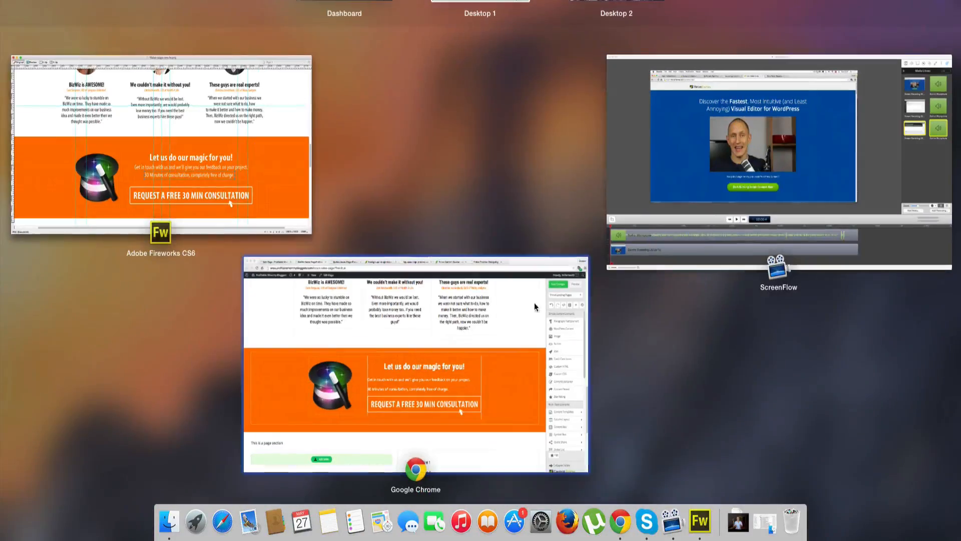
{"action": "left_click", "coordinate": [488, 368]}
{"action": "left_click", "coordinate": [416, 287]}
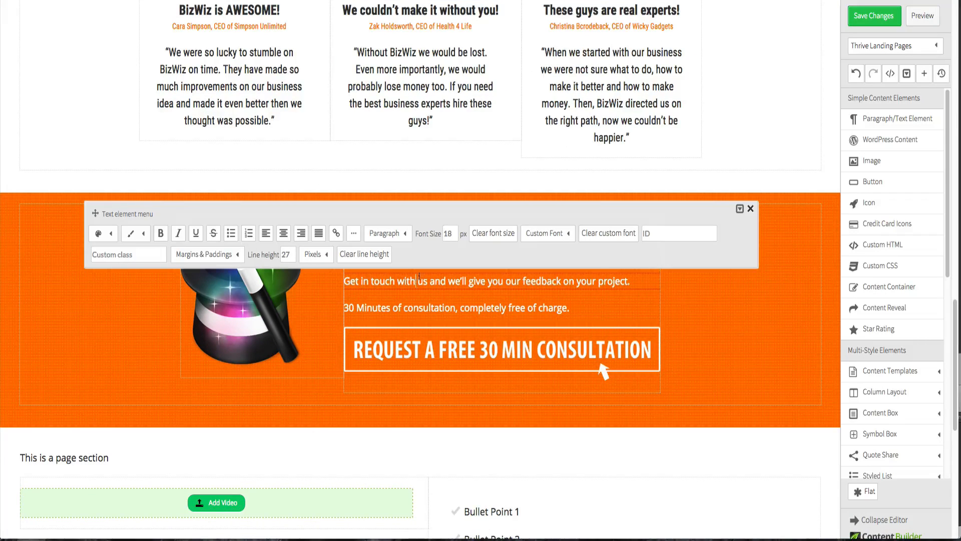
{"action": "left_click", "coordinate": [540, 235]}
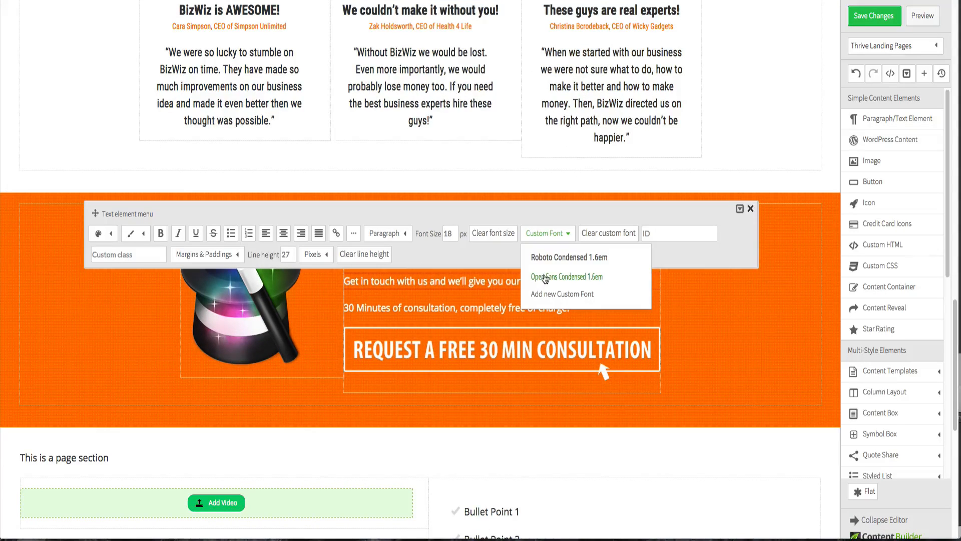
{"action": "left_click", "coordinate": [547, 258]}
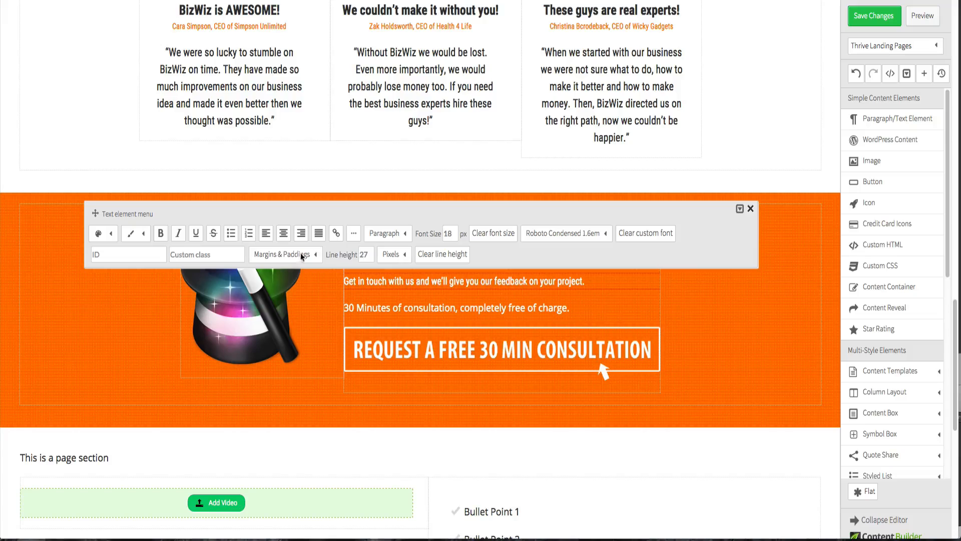
{"action": "left_click", "coordinate": [284, 233]}
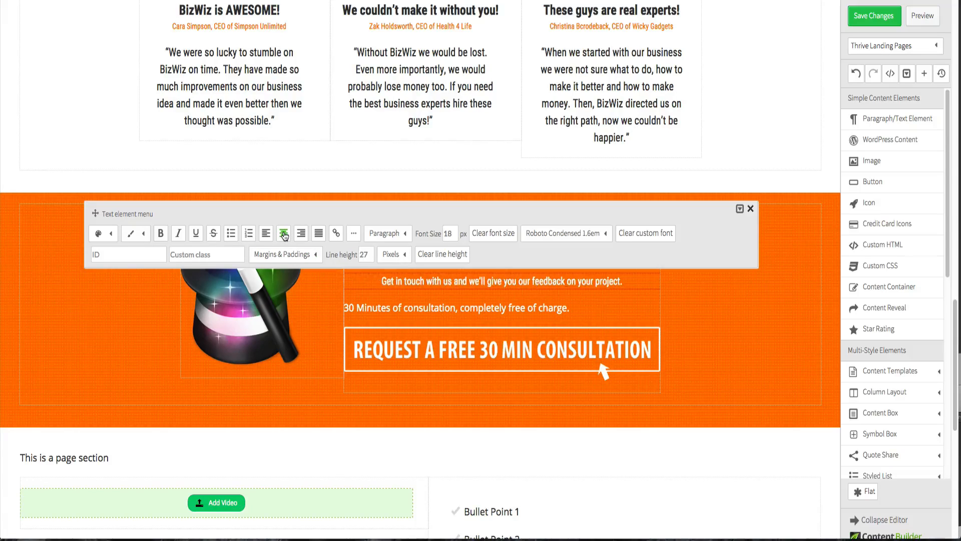
- Give the "30 Minutes of consultation…" paragraph the Roboto Condensed 1.6em font and centre it
{"action": "left_click", "coordinate": [394, 311]}
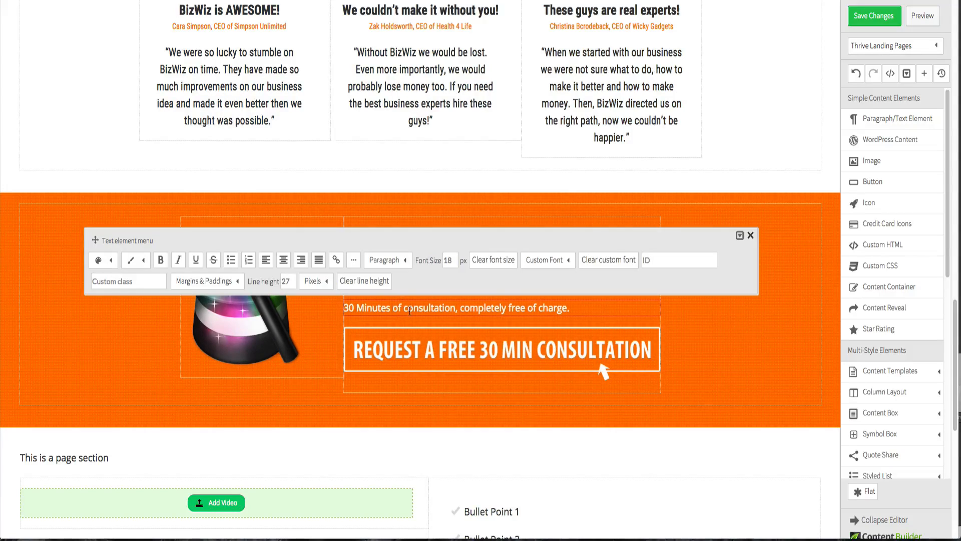
{"action": "left_click", "coordinate": [543, 261]}
{"action": "left_click", "coordinate": [544, 281]}
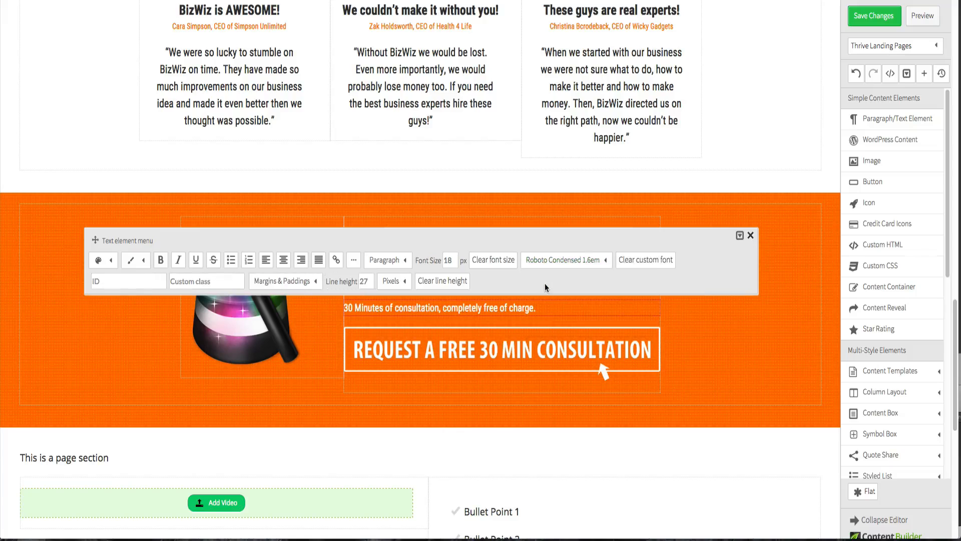
{"action": "left_click", "coordinate": [283, 260]}
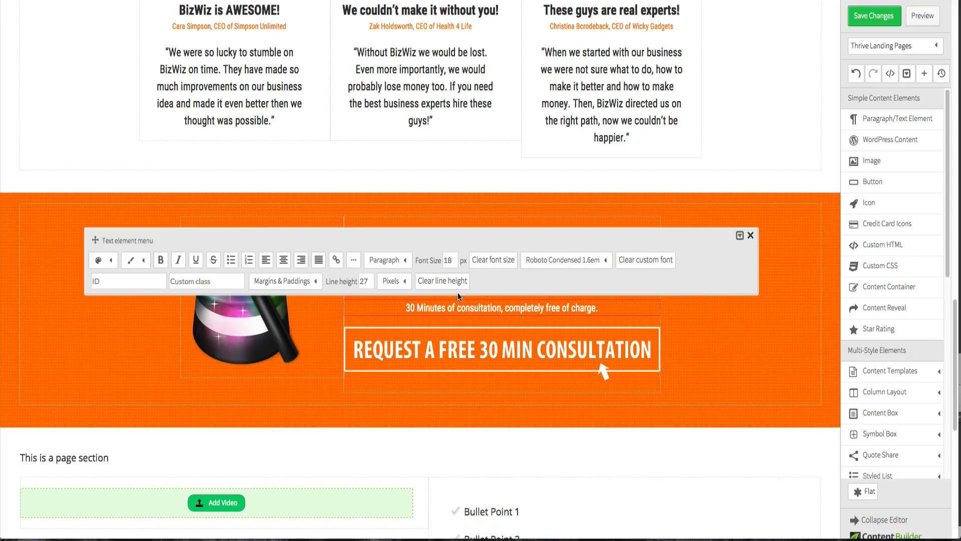
{"action": "left_click", "coordinate": [734, 340]}
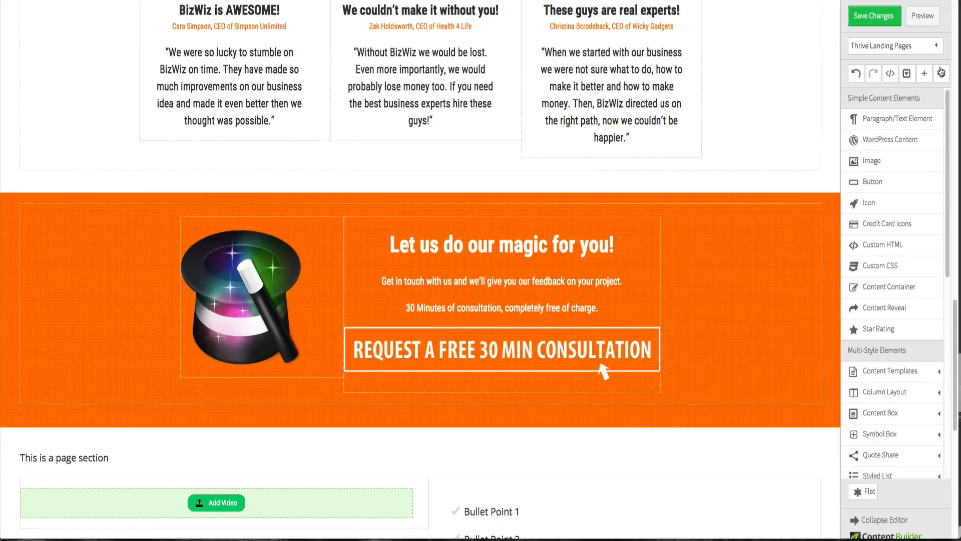
- Check the design again and set the "Get in touch with us…" paragraph's font size to 23 px
{"action": "key", "text": "ctrl+Up"}
{"action": "left_click", "coordinate": [193, 165]}
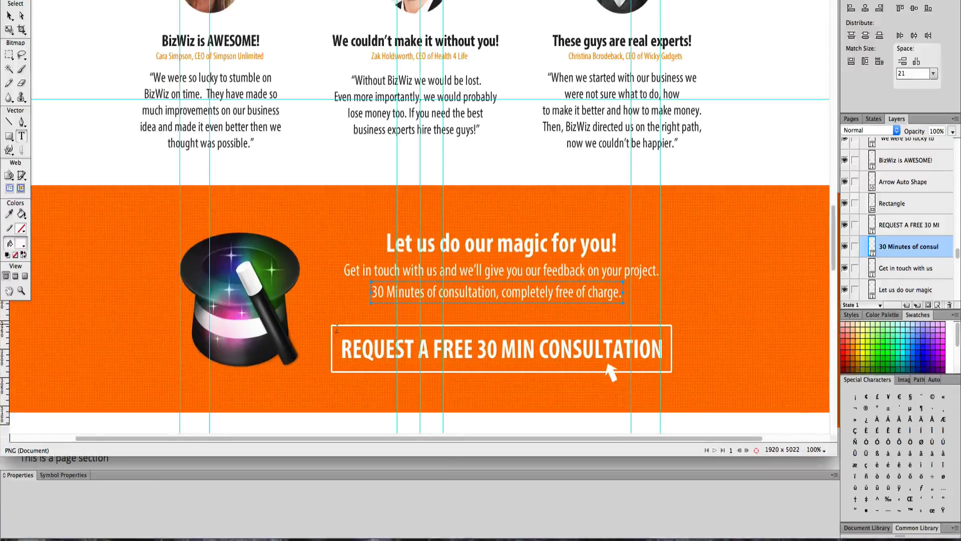
{"action": "key", "text": "ctrl+Up"}
{"action": "left_click", "coordinate": [432, 308]}
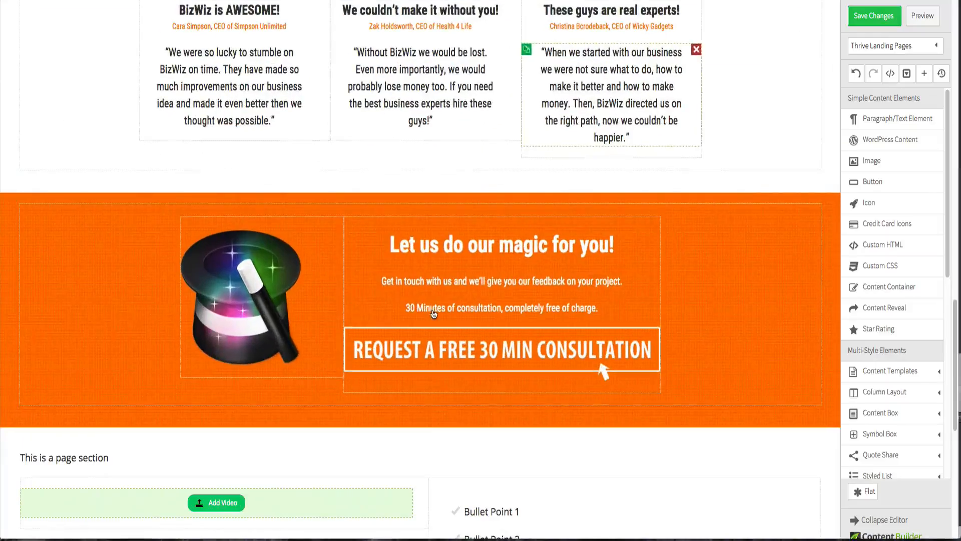
{"action": "left_click", "coordinate": [448, 280]}
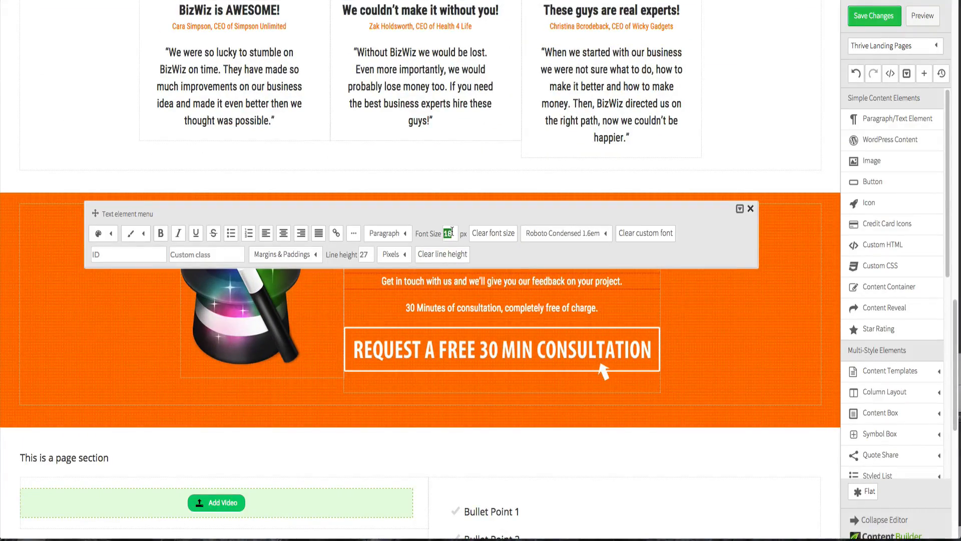
{"action": "type", "text": "25"}
{"action": "key", "text": "Return"}
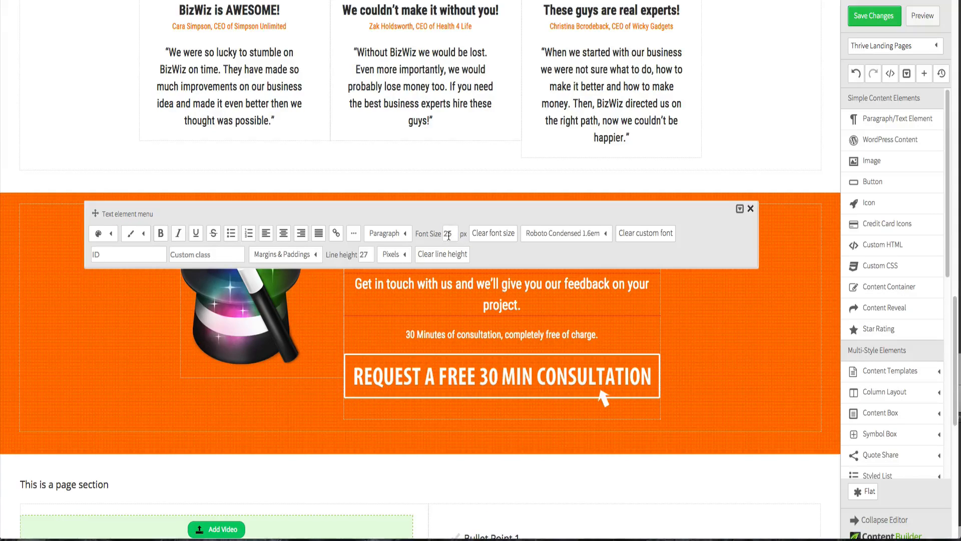
{"action": "type", "text": "23"}
{"action": "key", "text": "Return"}
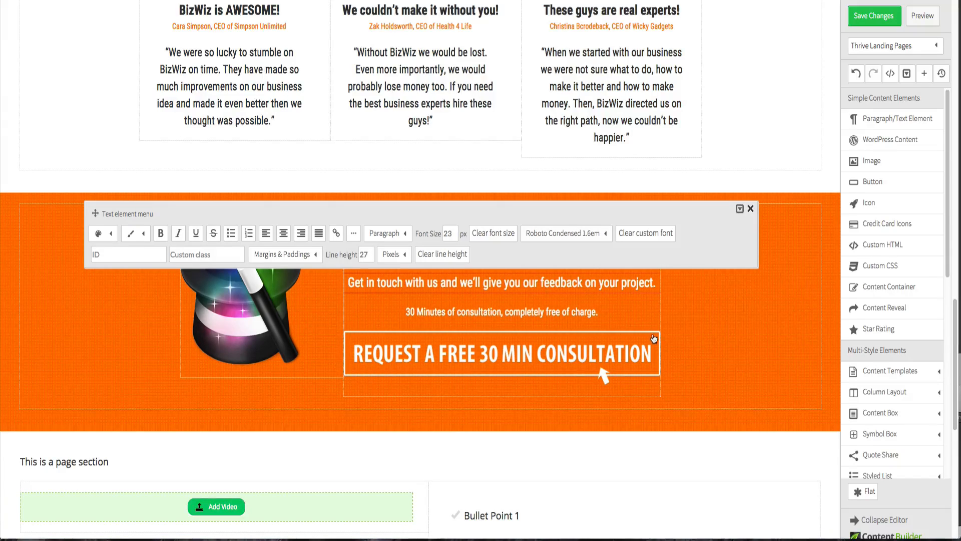
- Set the "30 Minutes of consultation…" paragraph's font size to 23 px
{"action": "left_click", "coordinate": [496, 309]}
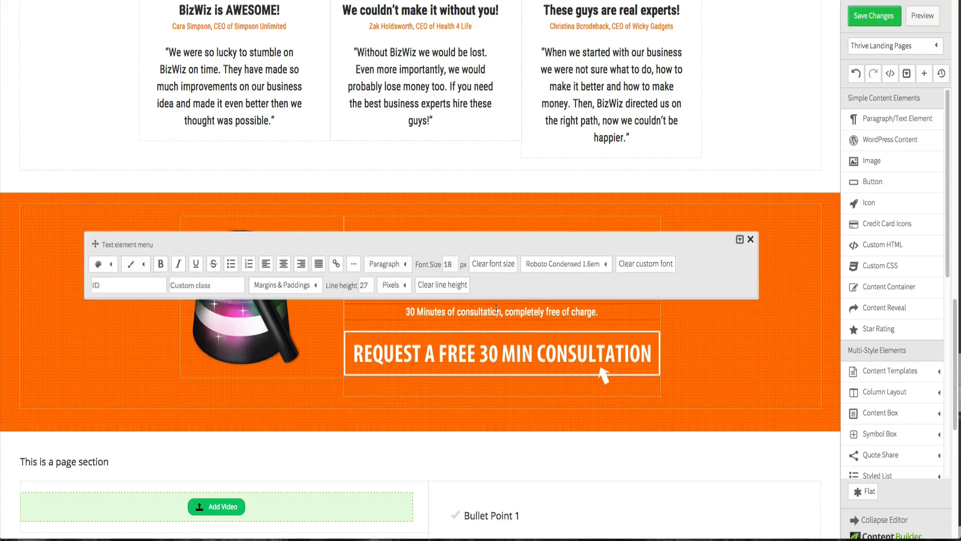
{"action": "double_click", "coordinate": [448, 264]}
{"action": "type", "text": "23"}
{"action": "key", "text": "Return"}
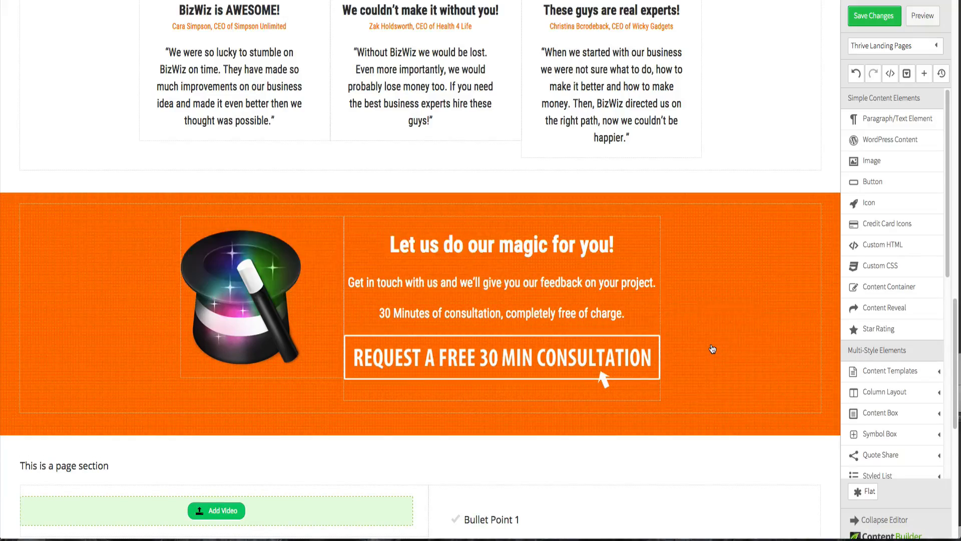
{"action": "left_click", "coordinate": [710, 349]}
- Compare with the design and set the heading's bottom margin to 0 px
{"action": "key", "text": "ctrl+Up"}
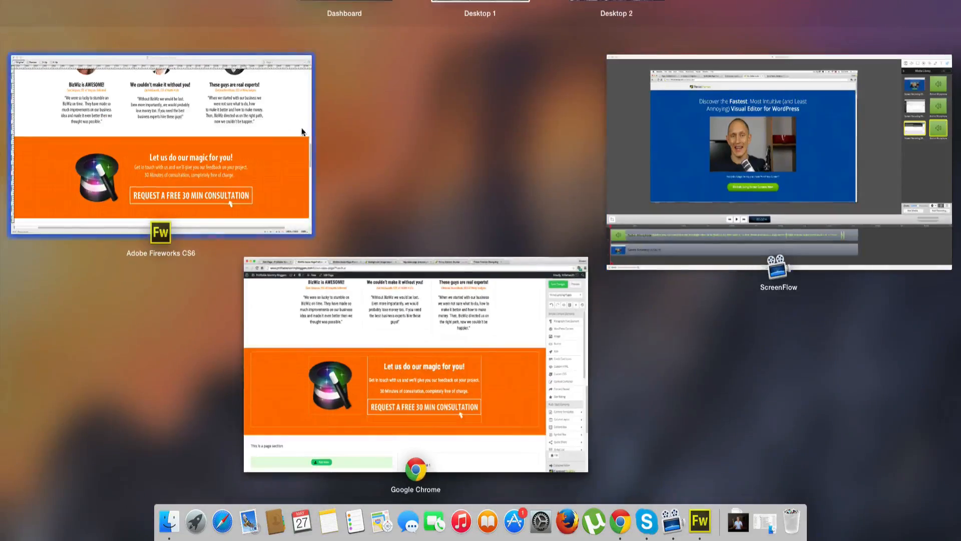
{"action": "left_click", "coordinate": [318, 131]}
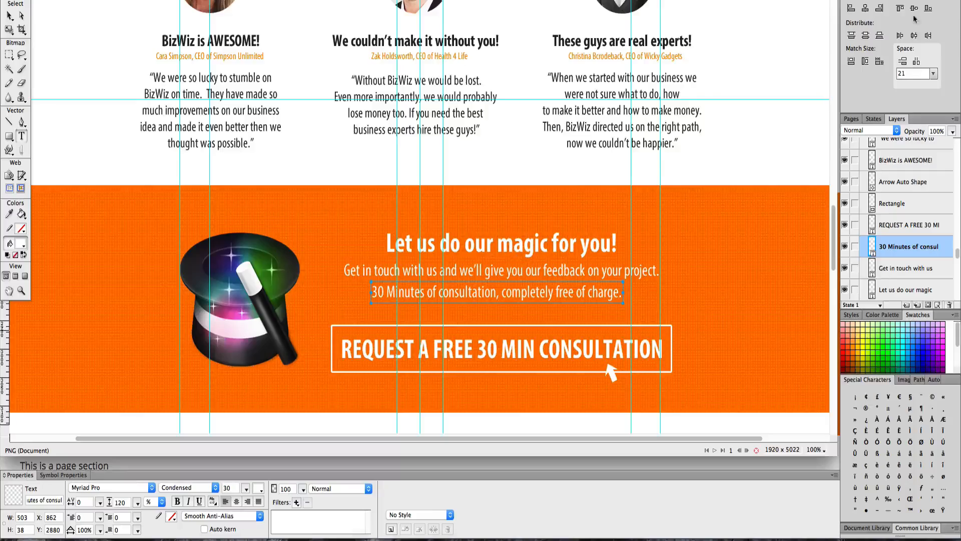
{"action": "key", "text": "ctrl+Up"}
{"action": "left_click", "coordinate": [527, 323]}
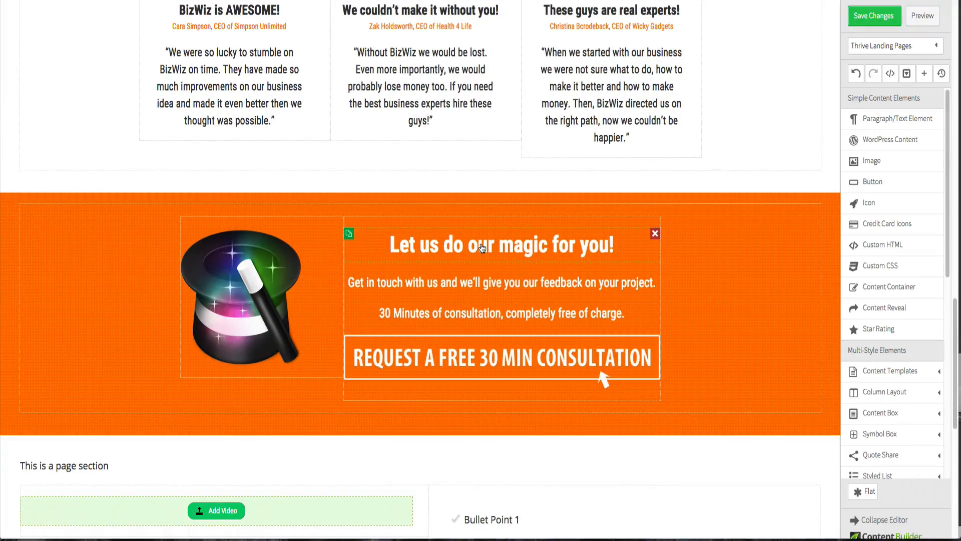
{"action": "left_click", "coordinate": [481, 244]}
{"action": "left_click", "coordinate": [294, 209]}
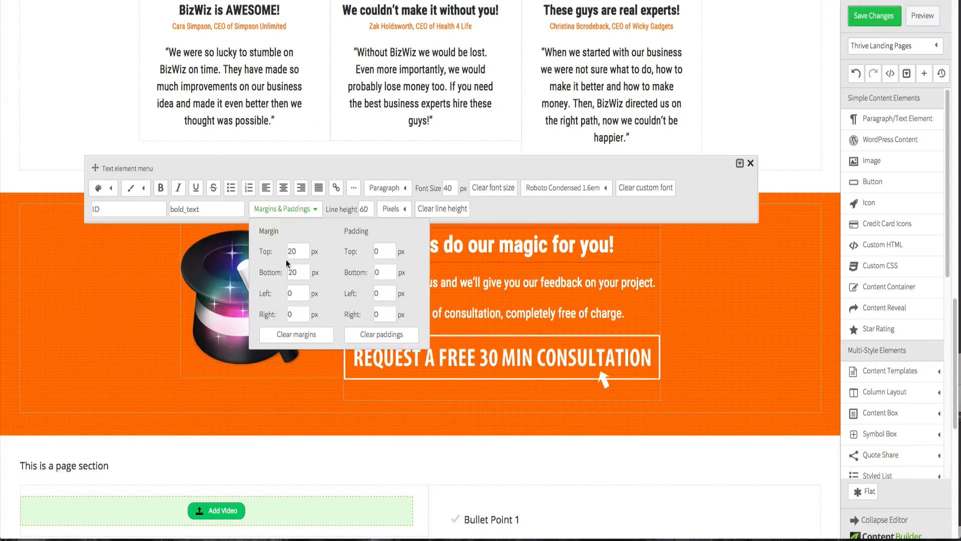
{"action": "type", "text": "0"}
{"action": "left_click", "coordinate": [689, 301]}
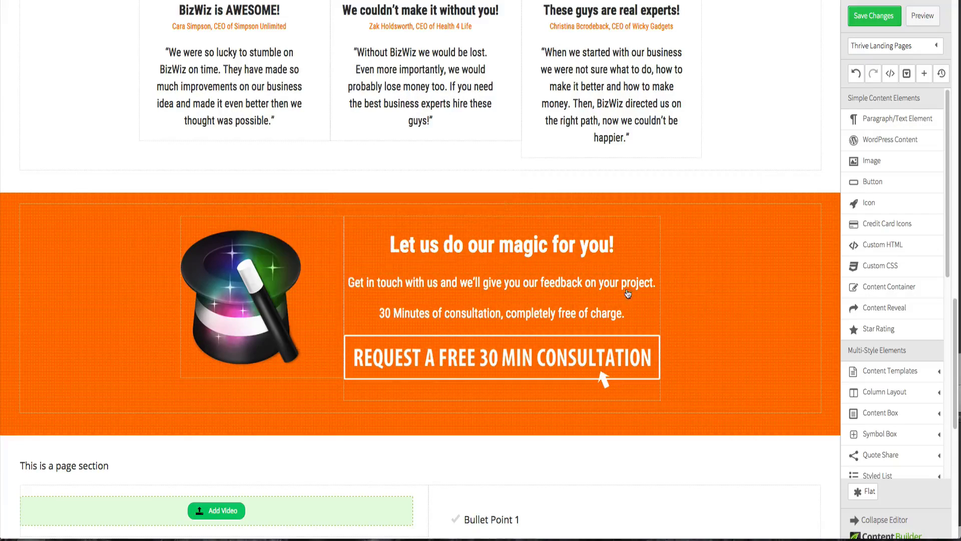
- Set the "Get in touch with us…" paragraph's top margin to 0 px
{"action": "left_click", "coordinate": [476, 281]}
{"action": "left_click", "coordinate": [301, 256]}
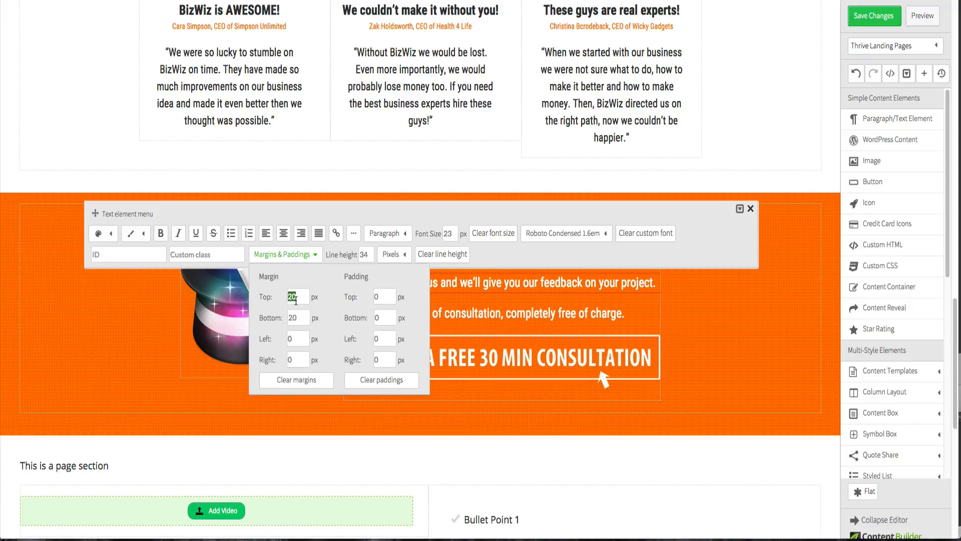
{"action": "type", "text": "0"}
{"action": "left_click", "coordinate": [728, 296]}
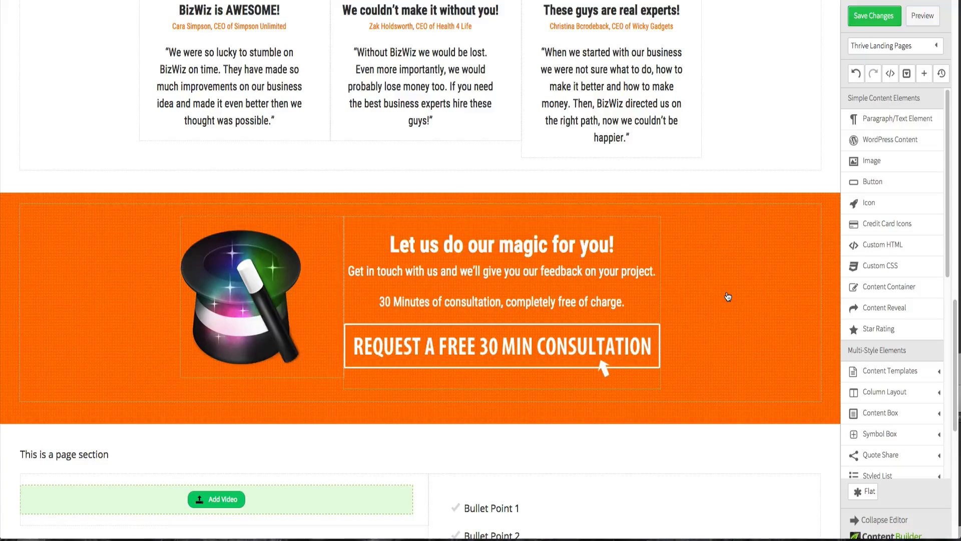
{"action": "left_click", "coordinate": [541, 300]}
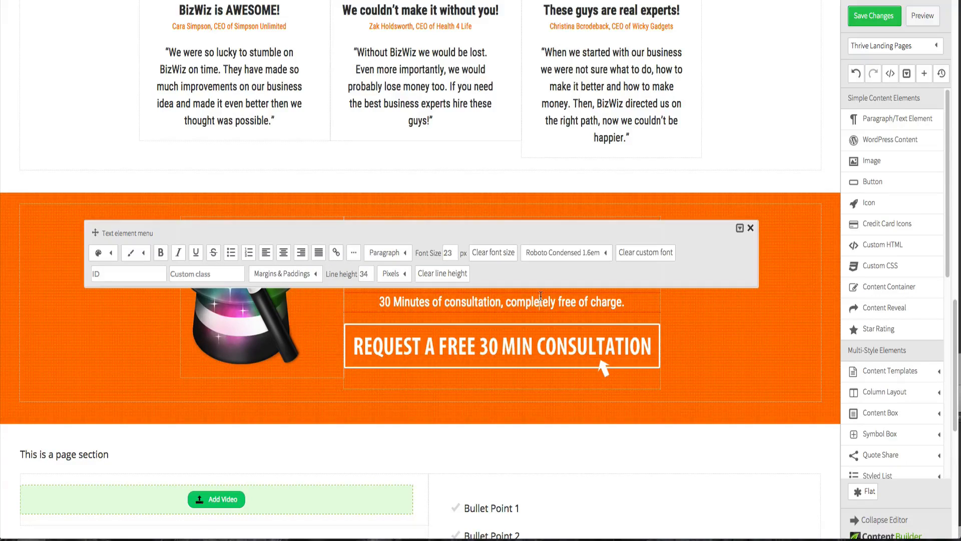
{"action": "left_click", "coordinate": [283, 273]}
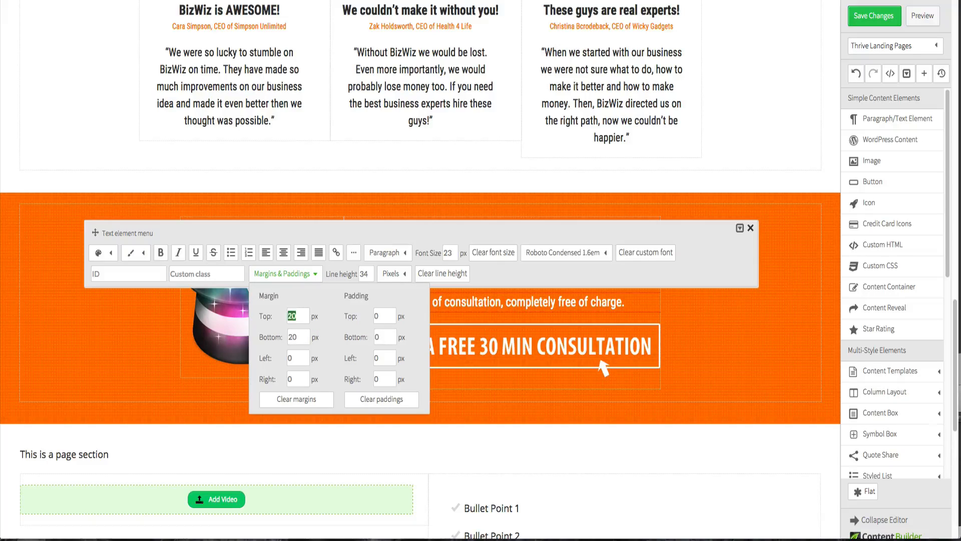
{"action": "left_click", "coordinate": [729, 363]}
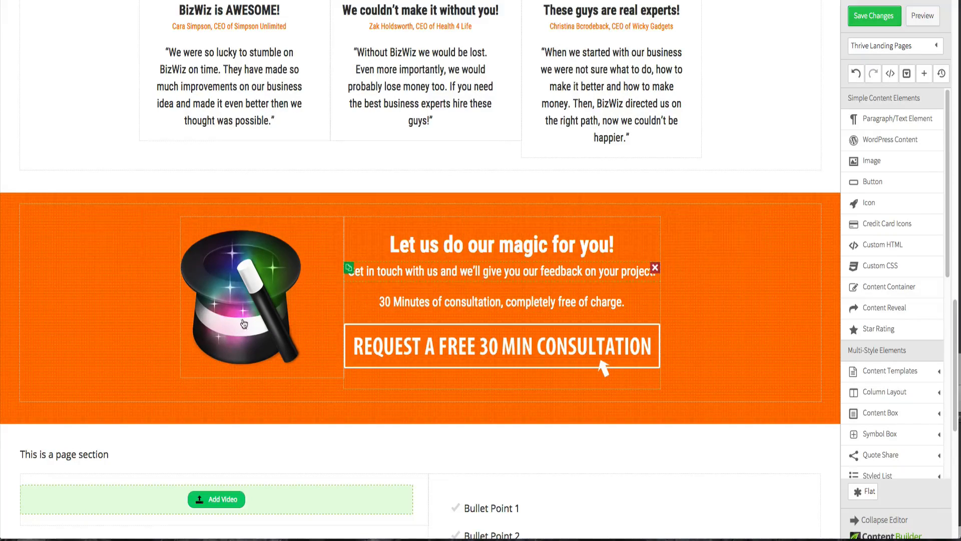
- Set the "Get in touch with us…" paragraph's bottom margin to 0 px
{"action": "left_click", "coordinate": [486, 272]}
{"action": "left_click", "coordinate": [278, 243]}
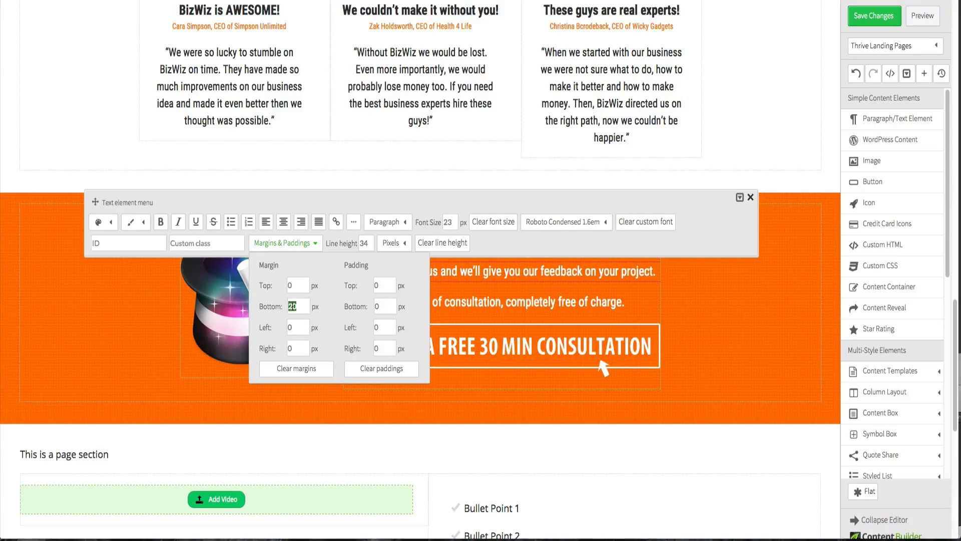
{"action": "type", "text": "0"}
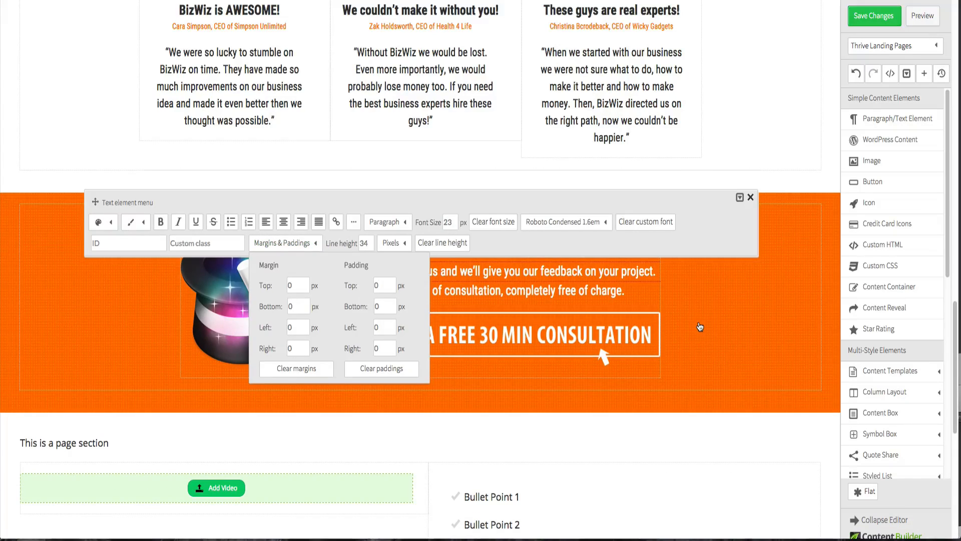
{"action": "left_click", "coordinate": [699, 326]}
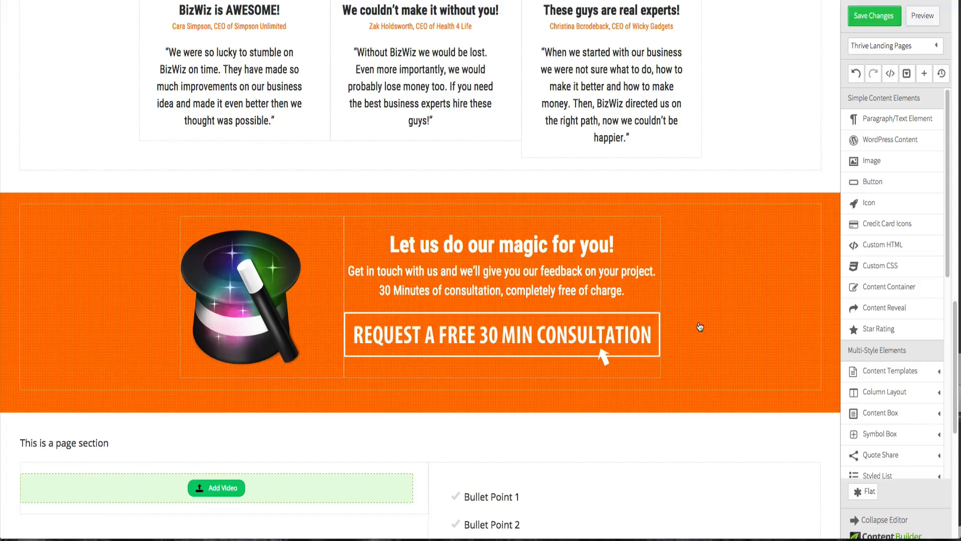
- Save the changes and review the page preview around the call-to-action section
{"action": "left_click", "coordinate": [864, 20]}
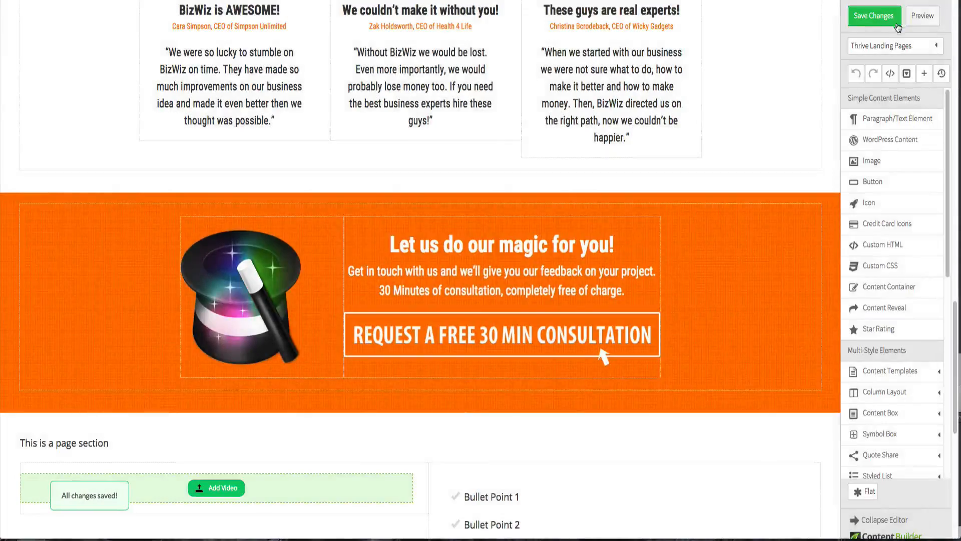
{"action": "left_click", "coordinate": [917, 23]}
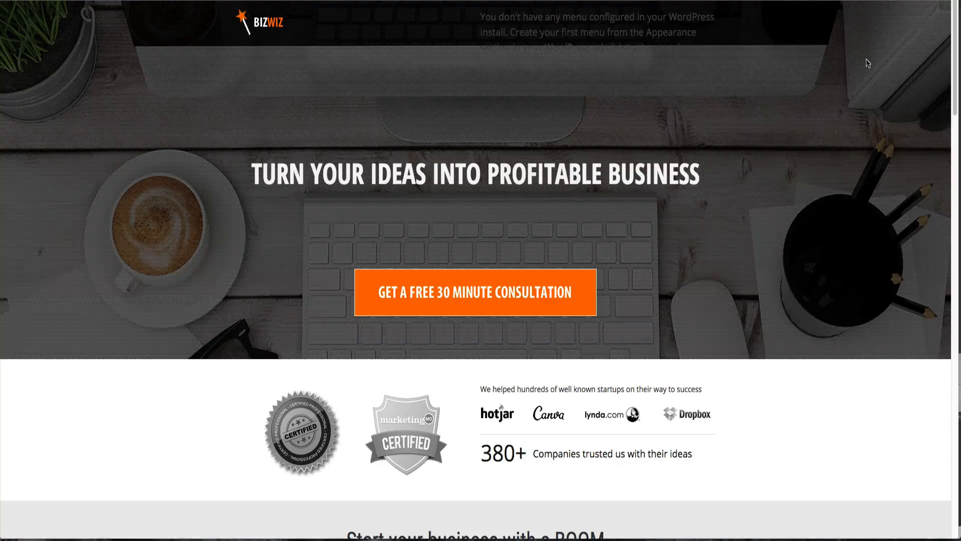
{"action": "scroll", "coordinate": [730, 243], "scroll_direction": "down", "scroll_amount": 20}
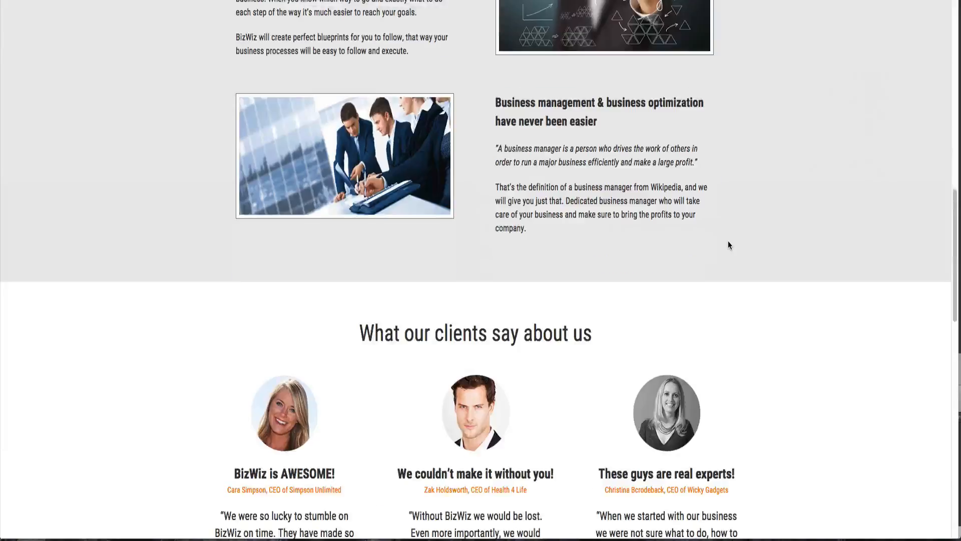
{"action": "scroll", "coordinate": [728, 242], "scroll_direction": "down", "scroll_amount": 5}
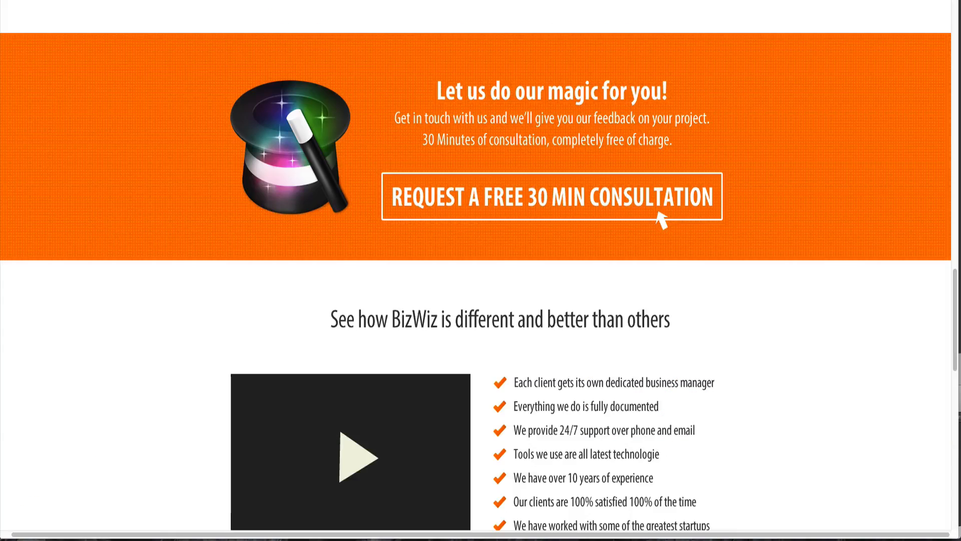
{"action": "scroll", "coordinate": [379, 183], "scroll_direction": "down", "scroll_amount": 4}
{"action": "scroll", "coordinate": [378, 183], "scroll_direction": "up", "scroll_amount": 1}
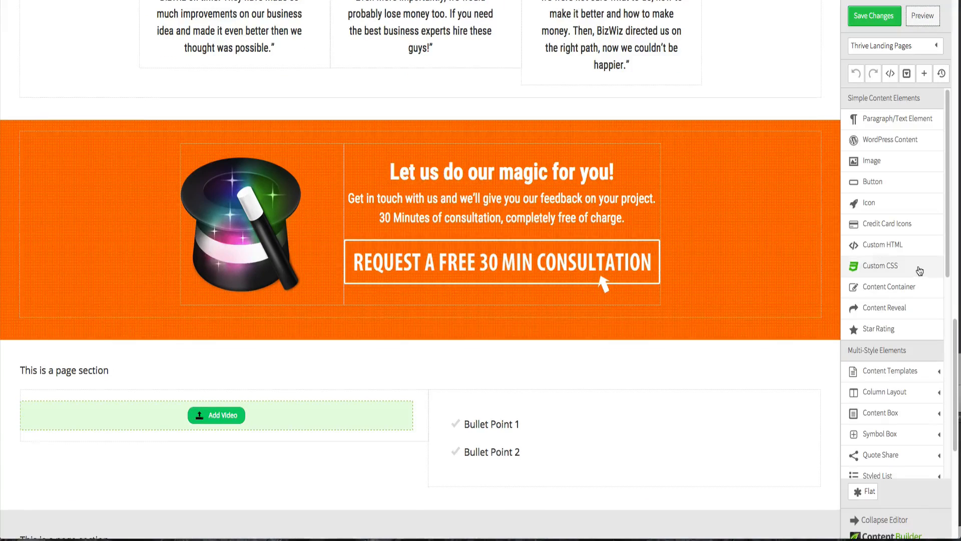
- Add a content container in the section below the orange call-to-action section
{"action": "left_click_drag", "start_coordinate": [909, 287], "coordinate": [616, 360]}
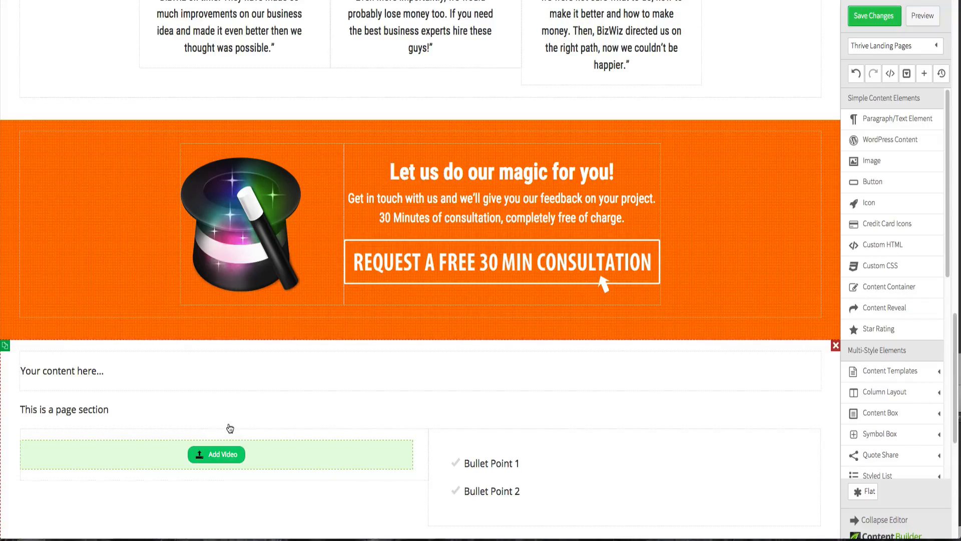
{"action": "scroll", "coordinate": [253, 386], "scroll_direction": "up", "scroll_amount": 6}
{"action": "scroll", "coordinate": [486, 117], "scroll_direction": "down", "scroll_amount": 1}
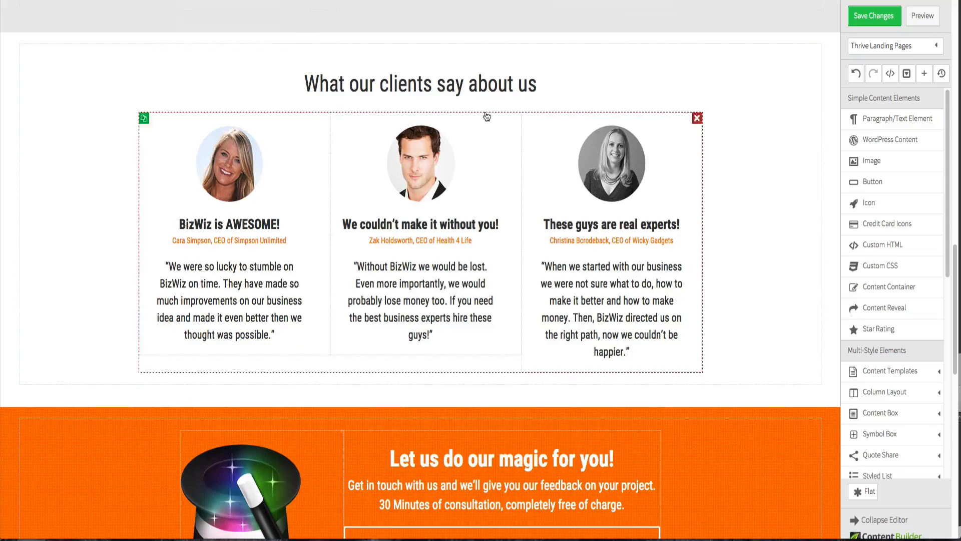
- Duplicate the "What our clients say about us" heading and move the copy into the new content container
{"action": "left_click", "coordinate": [144, 73]}
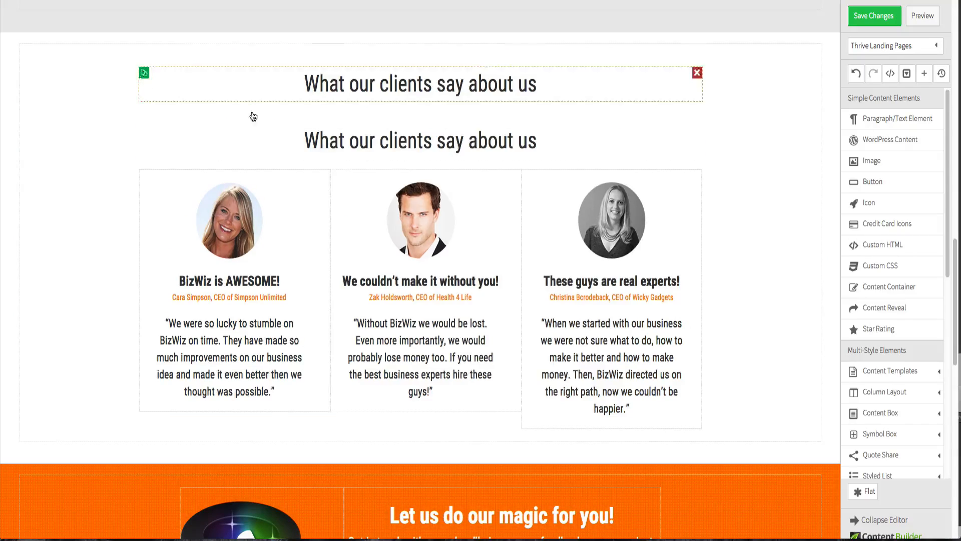
{"action": "scroll", "coordinate": [381, 150], "scroll_direction": "down", "scroll_amount": 1}
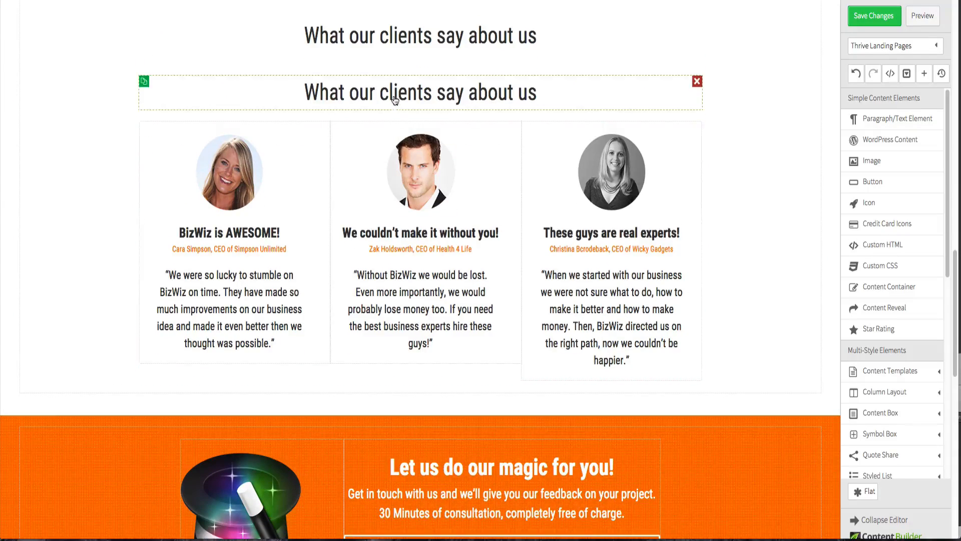
{"action": "left_click_drag", "start_coordinate": [395, 100], "coordinate": [377, 481]}
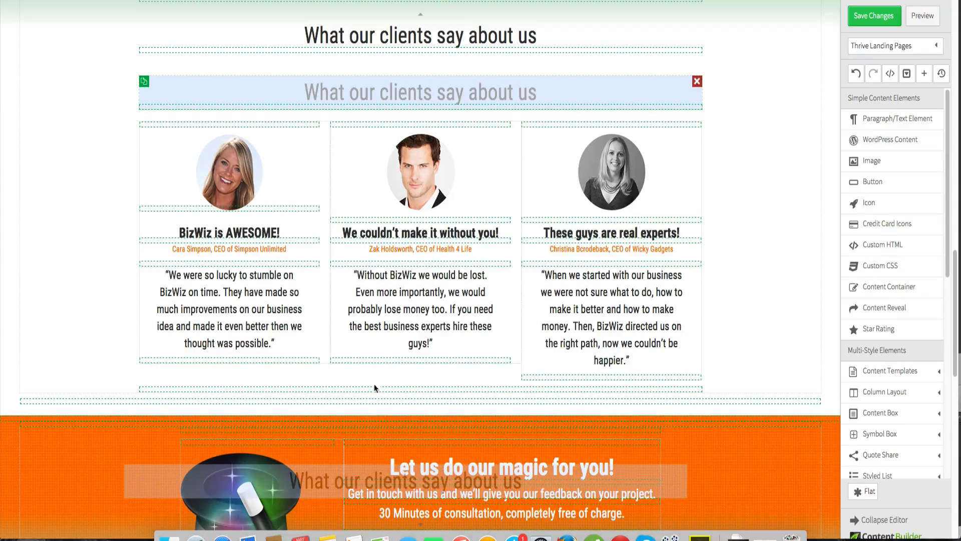
{"action": "left_click_drag", "start_coordinate": [371, 294], "coordinate": [149, 181]}
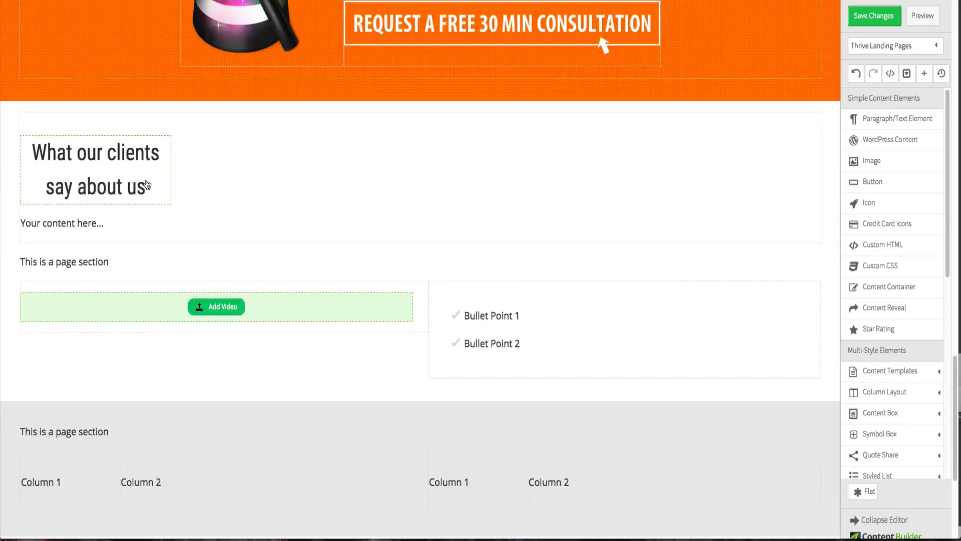
- Set the content container's max-width to 960 and center it
{"action": "left_click", "coordinate": [261, 160]}
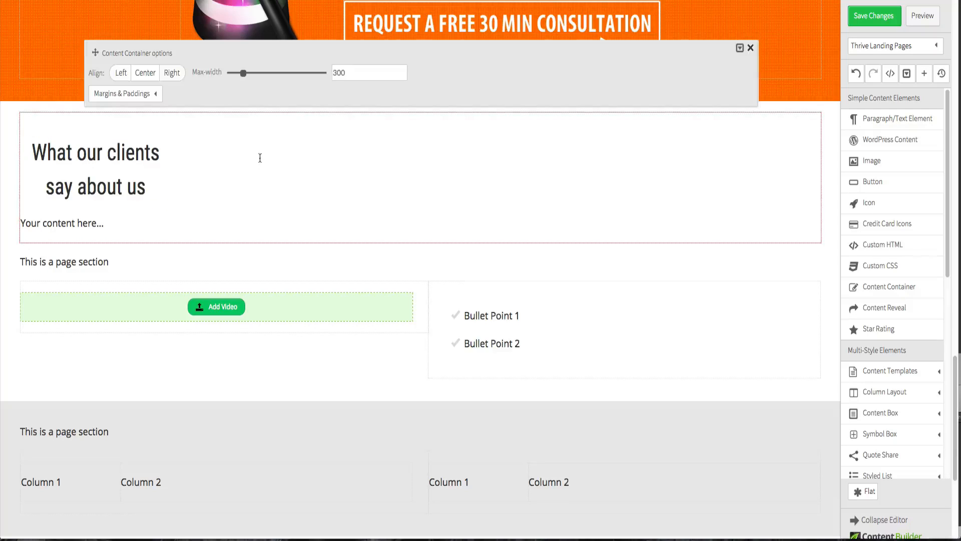
{"action": "double_click", "coordinate": [366, 72]}
{"action": "type", "text": "960"}
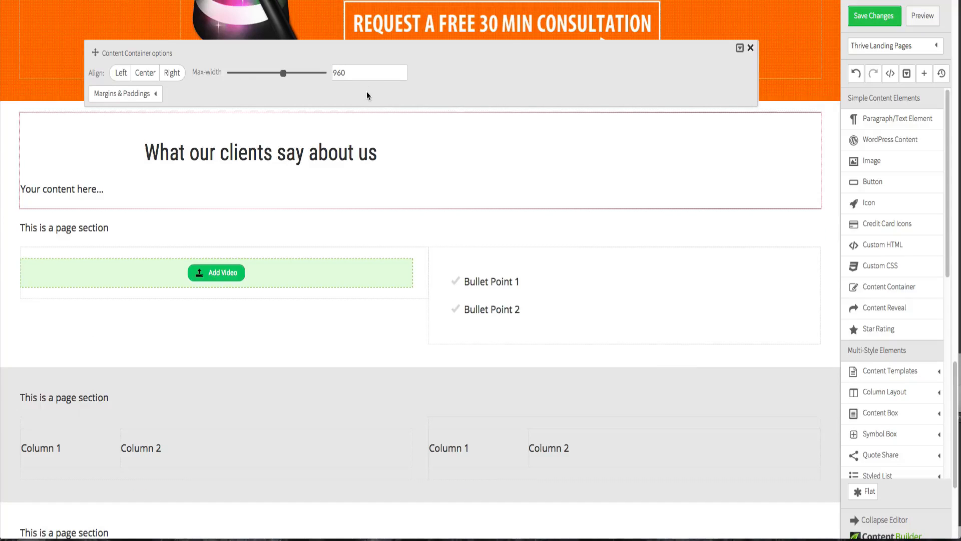
{"action": "left_click", "coordinate": [150, 73]}
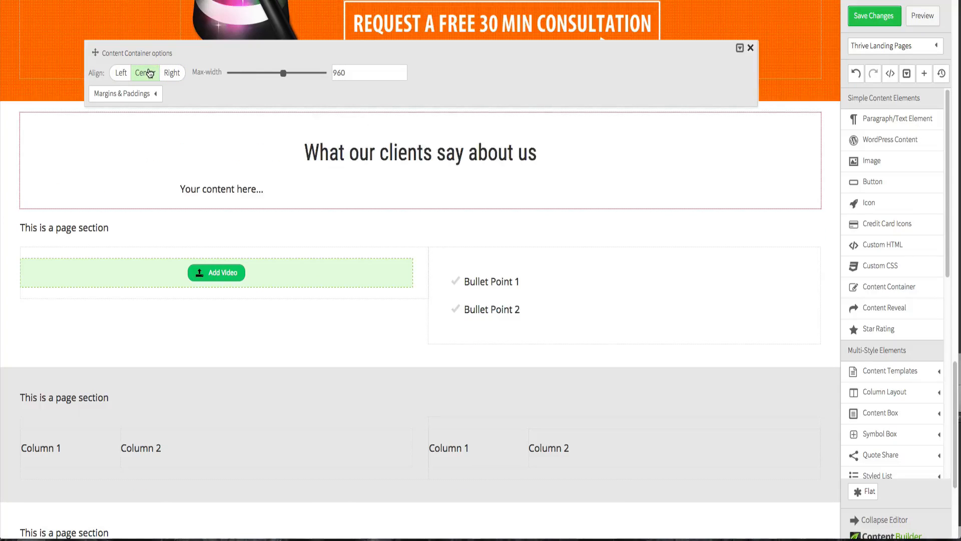
- Delete the two placeholder texts and move the video and bullet-point columns up under the heading
{"action": "left_click", "coordinate": [595, 254]}
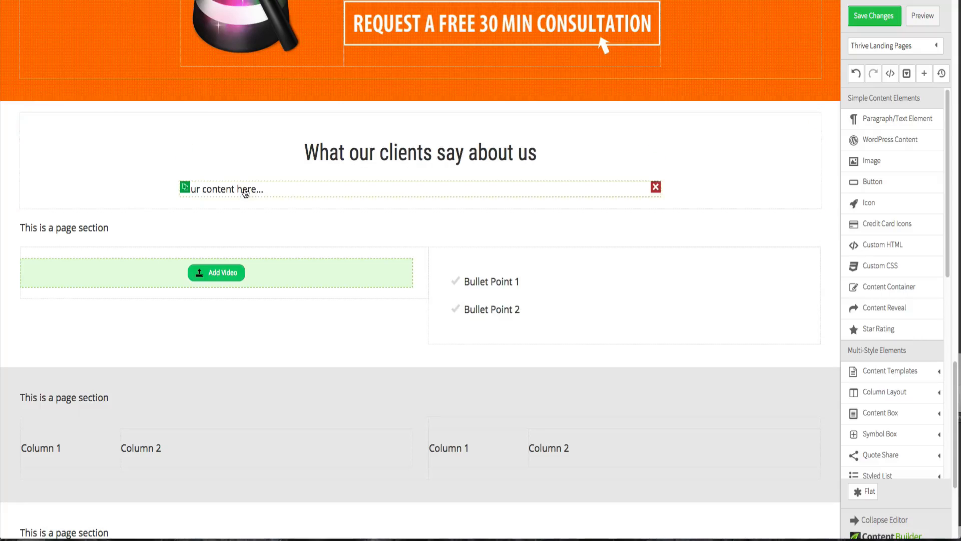
{"action": "left_click", "coordinate": [656, 187]}
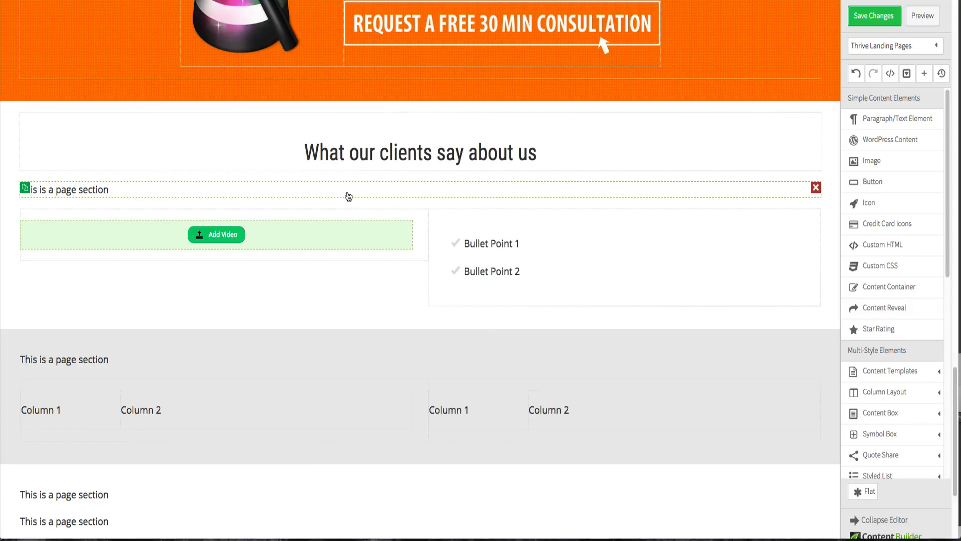
{"action": "left_click", "coordinate": [816, 189]}
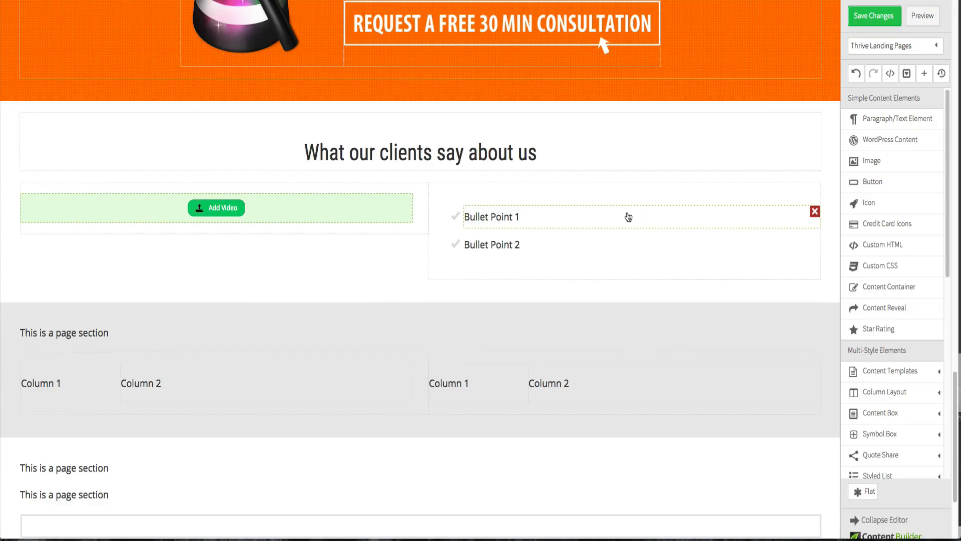
{"action": "left_click_drag", "start_coordinate": [619, 189], "coordinate": [614, 164]}
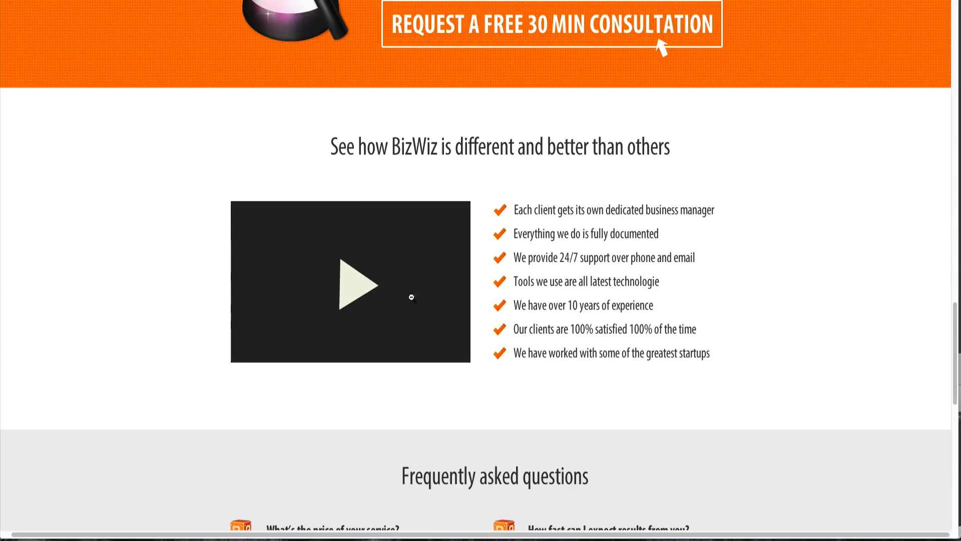
- Copy the "See how BizWiz is different and better than others" heading from the Fireworks design and paste it over the new heading
{"action": "key", "text": "ctrl+Up"}
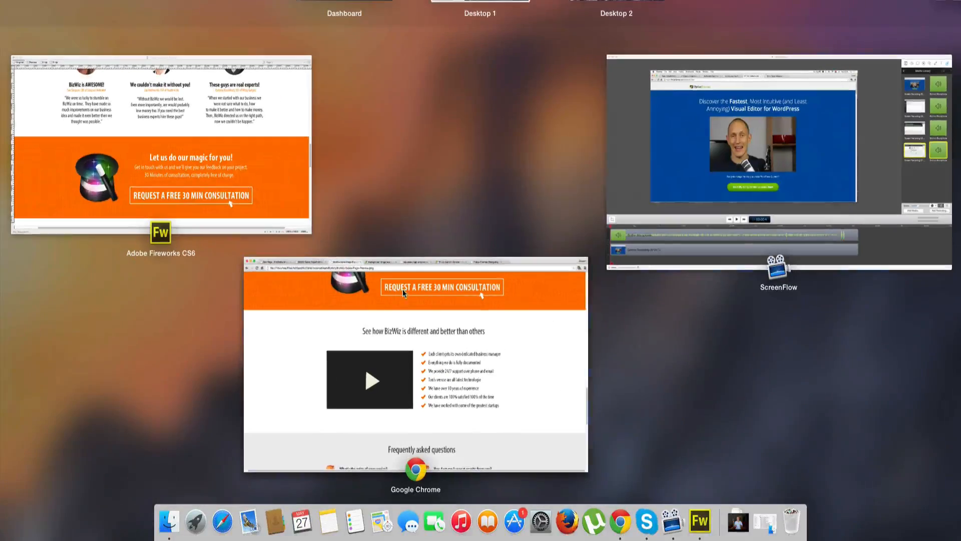
{"action": "left_click", "coordinate": [196, 134]}
{"action": "scroll", "coordinate": [344, 262], "scroll_direction": "down", "scroll_amount": 5}
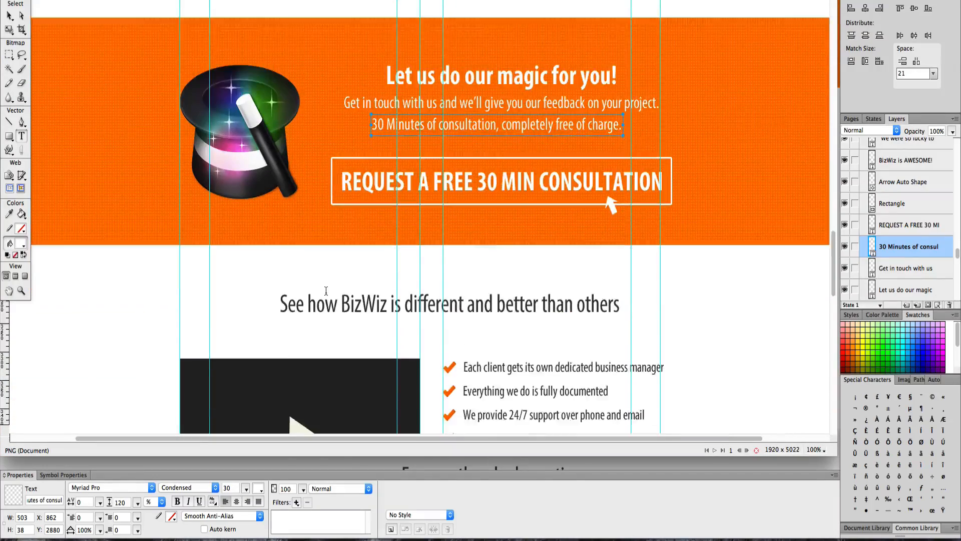
{"action": "triple_click", "coordinate": [349, 235]}
{"action": "key", "text": "ctrl+c"}
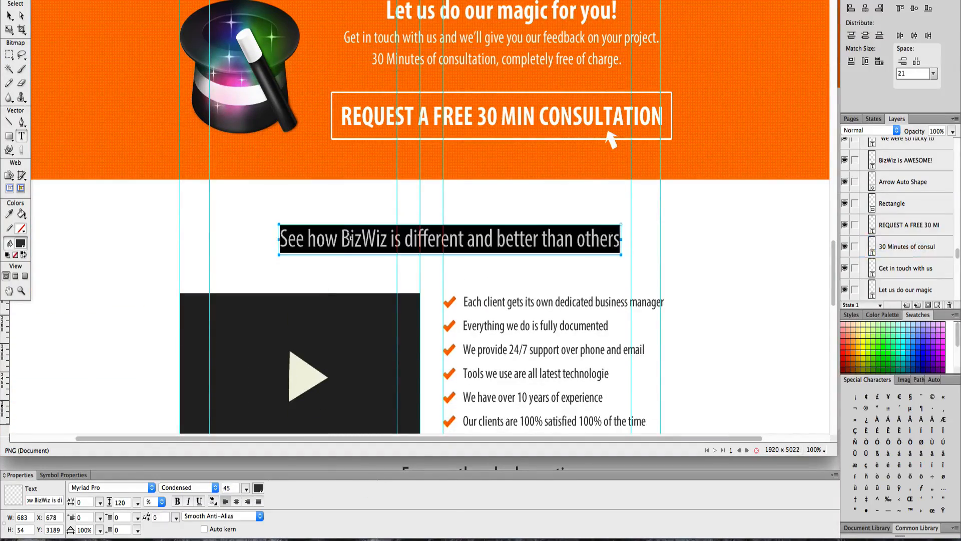
{"action": "key", "text": "ctrl+Up"}
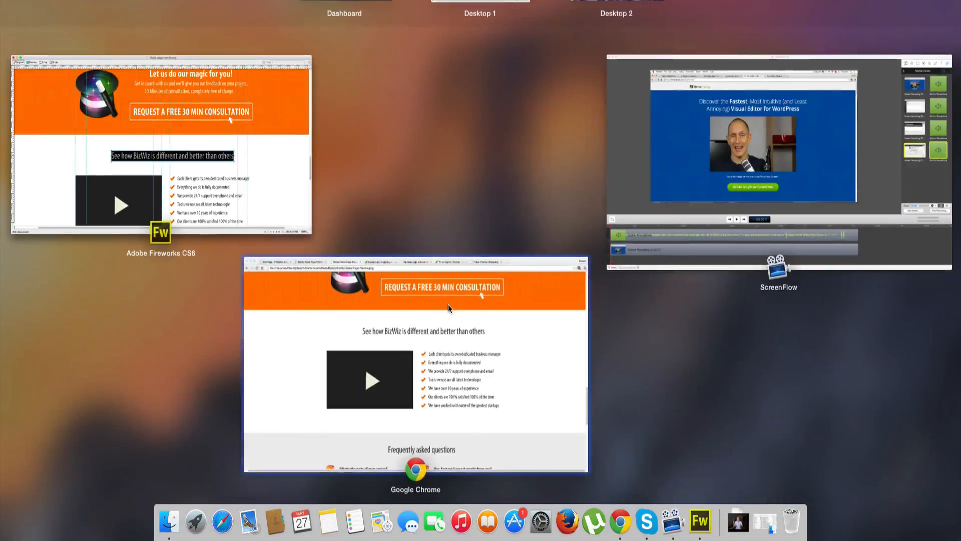
{"action": "left_click", "coordinate": [451, 281]}
{"action": "left_click", "coordinate": [165, 1]}
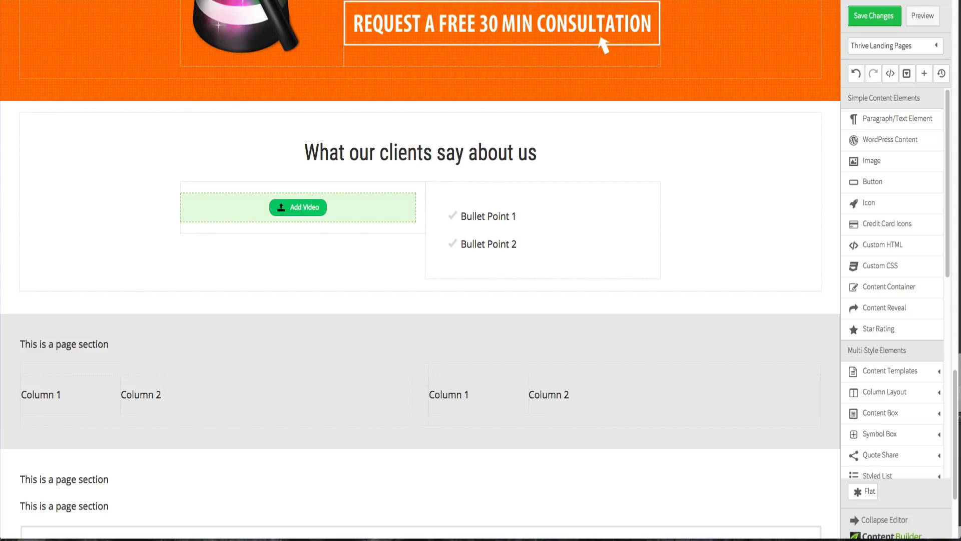
{"action": "left_click", "coordinate": [431, 147]}
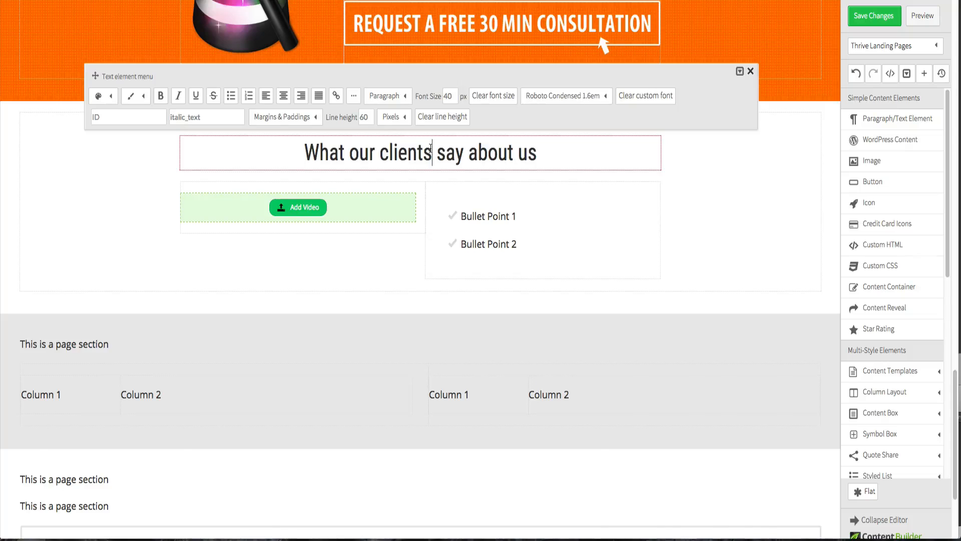
{"action": "triple_click", "coordinate": [431, 147]}
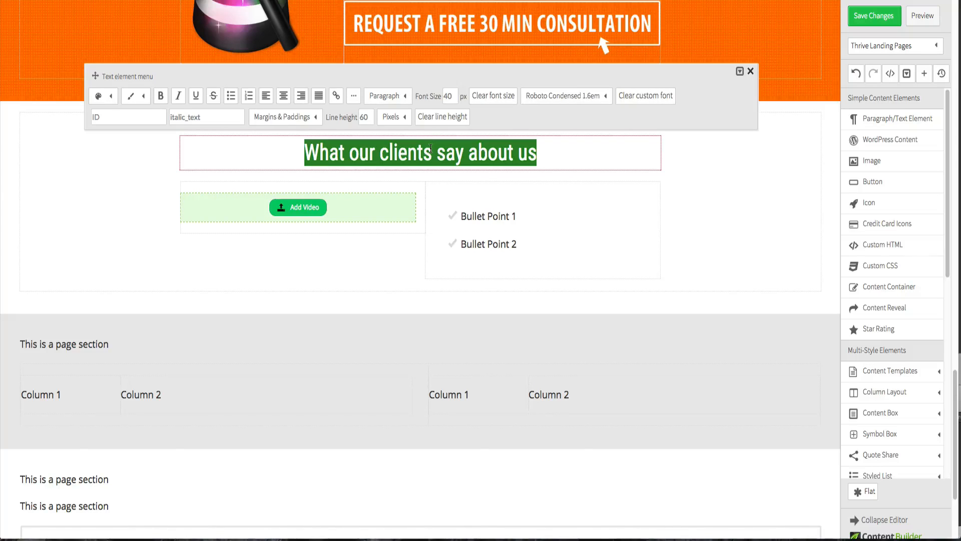
{"action": "key", "text": "ctrl+v"}
- Open YouTube in a new browser tab and open the "ELUVEITIE - The Call Of The Mountains" video to take its URL
{"action": "left_click", "coordinate": [693, 194]}
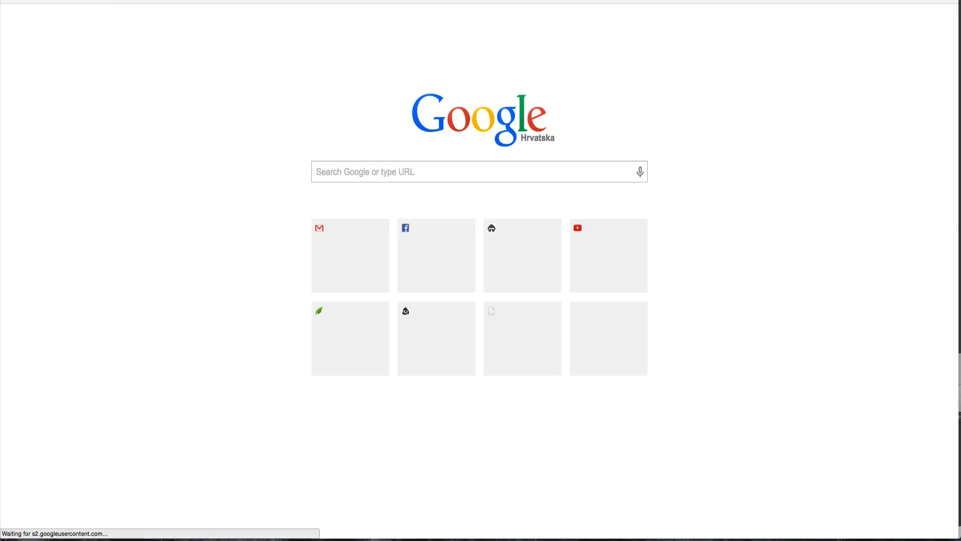
{"action": "type", "text": "you"}
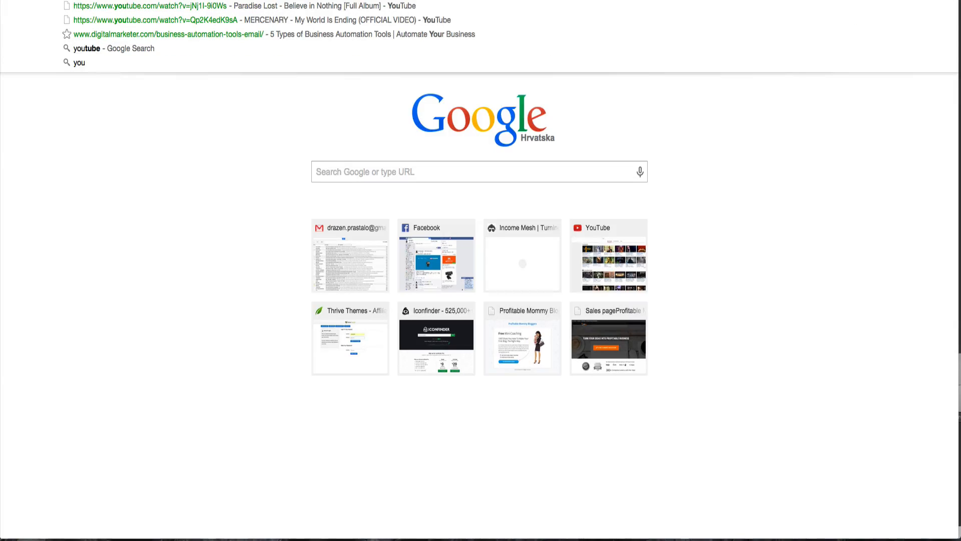
{"action": "key", "text": "Return"}
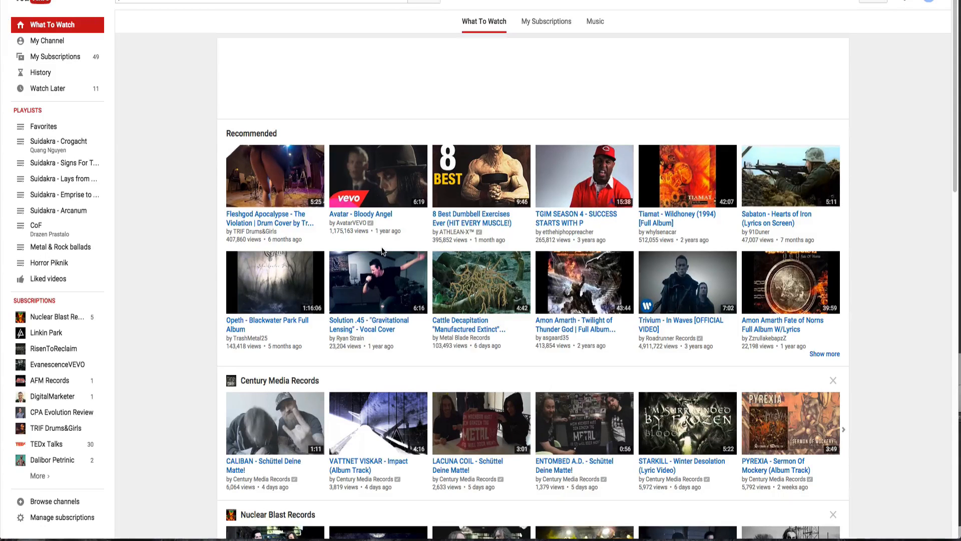
{"action": "scroll", "coordinate": [382, 251], "scroll_direction": "down", "scroll_amount": 5}
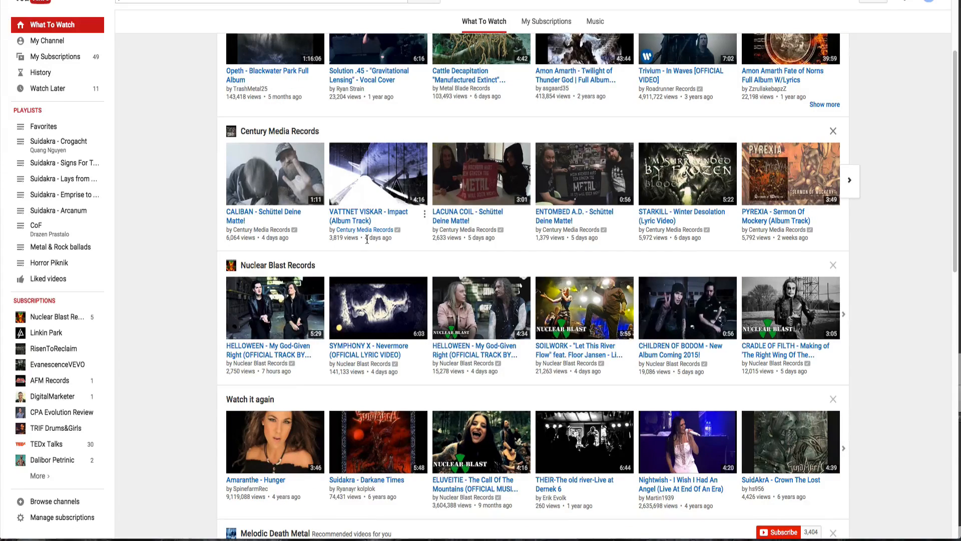
{"action": "left_click", "coordinate": [471, 483]}
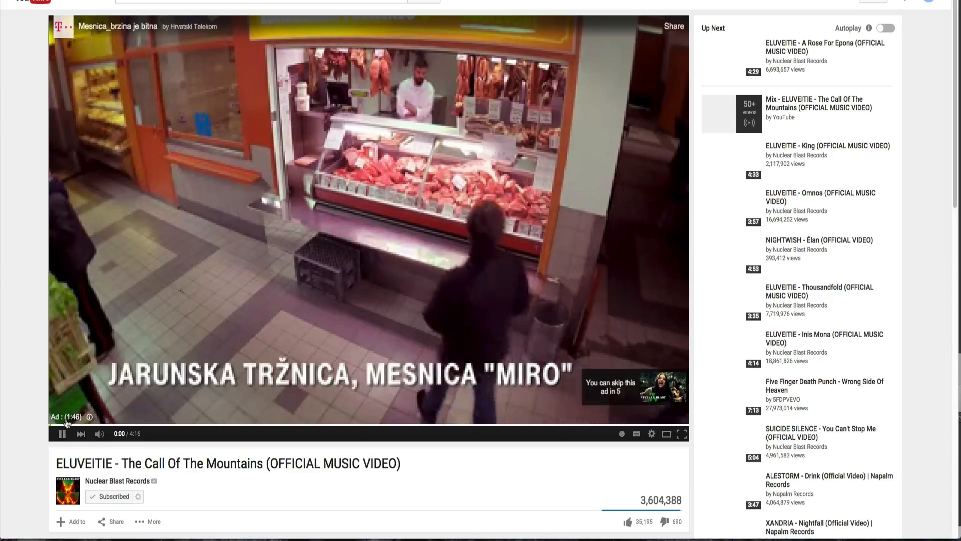
{"action": "left_click", "coordinate": [63, 432]}
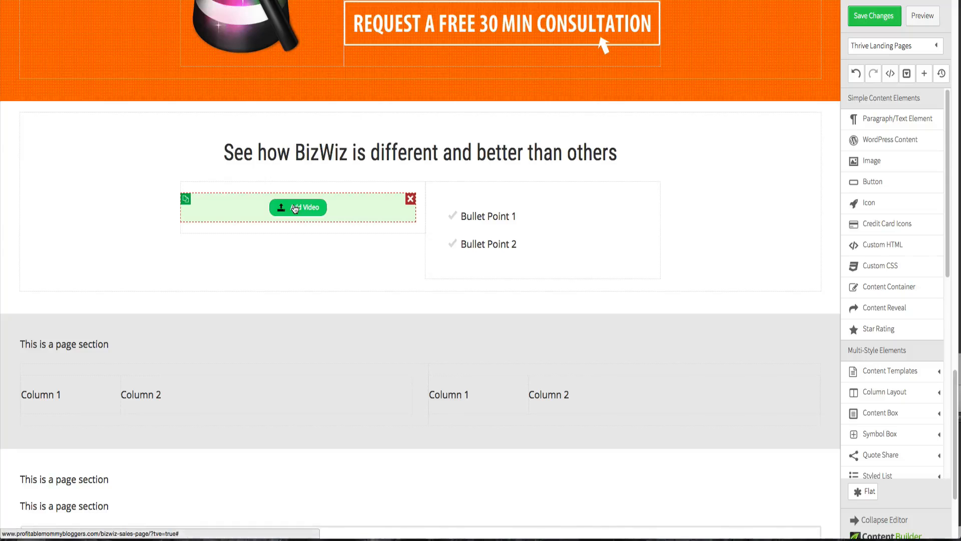
- Select the placeholder video element and paste the copied YouTube link as its Video URL
{"action": "left_click", "coordinate": [296, 209]}
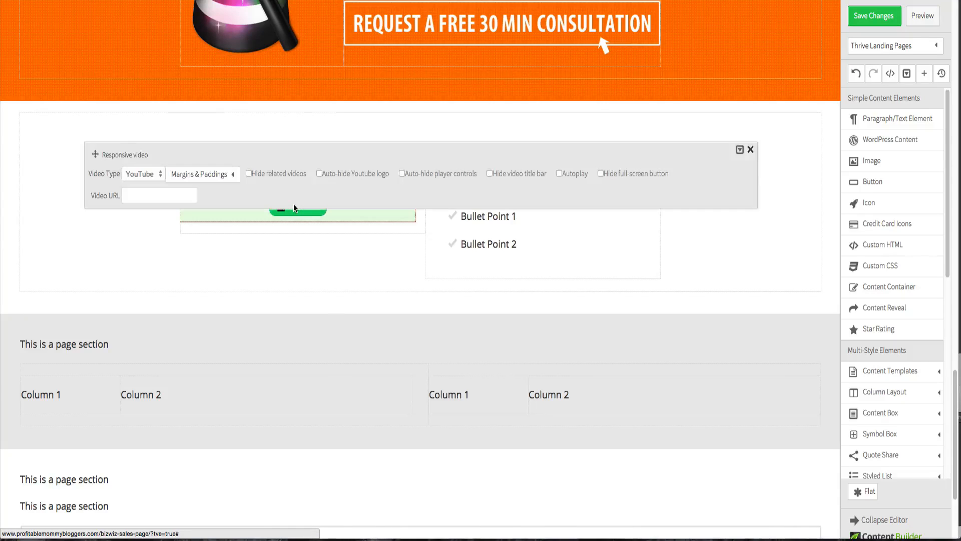
{"action": "left_click", "coordinate": [172, 196]}
{"action": "key", "text": "ctrl+v"}
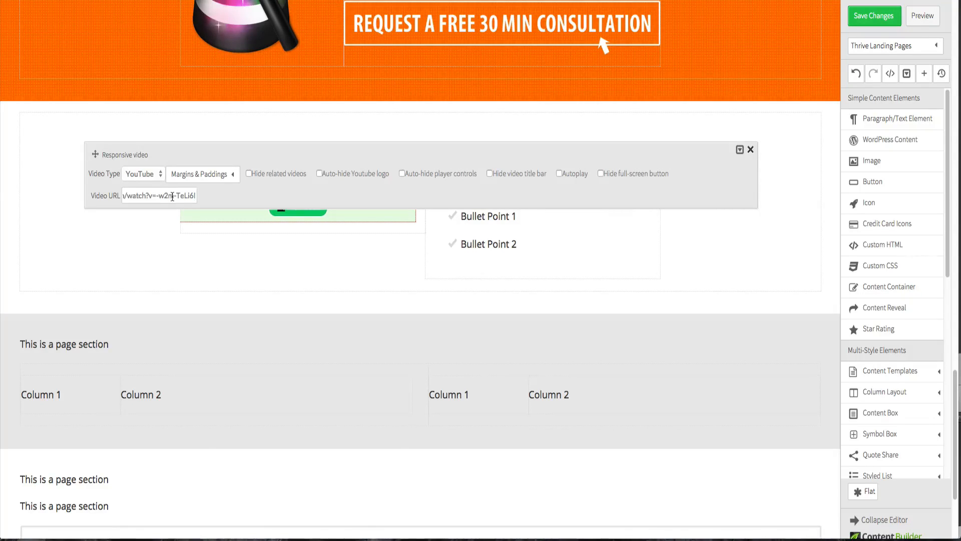
- Enable Hide related videos, Auto-hide Youtube logo and Hide video title bar for the video, then close its options
{"action": "left_click", "coordinate": [248, 173]}
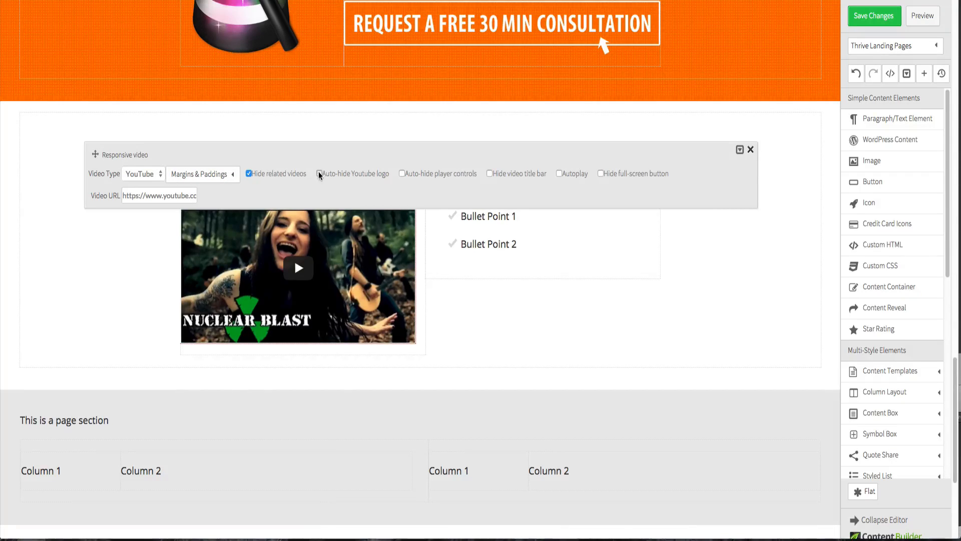
{"action": "left_click", "coordinate": [319, 174]}
{"action": "left_click_drag", "start_coordinate": [92, 151], "coordinate": [94, 76]}
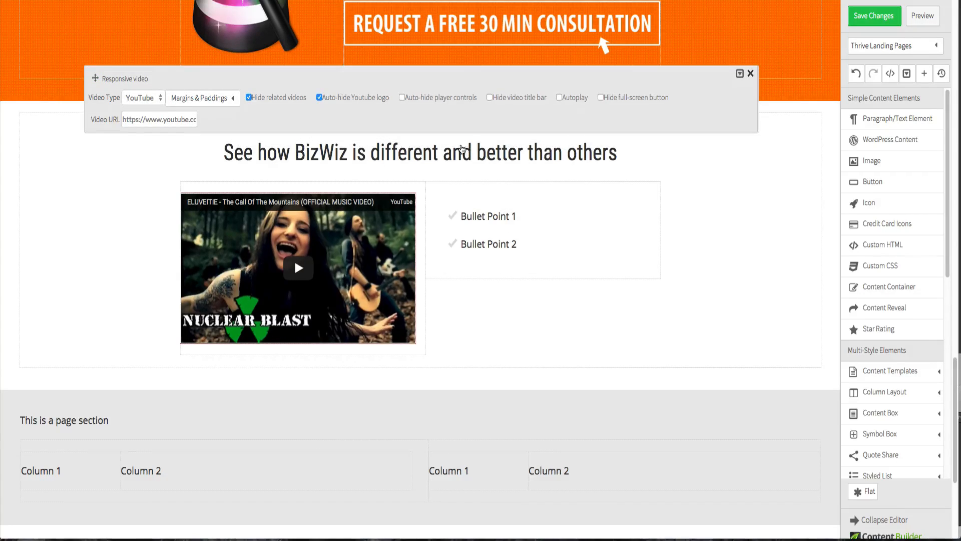
{"action": "left_click", "coordinate": [489, 98]}
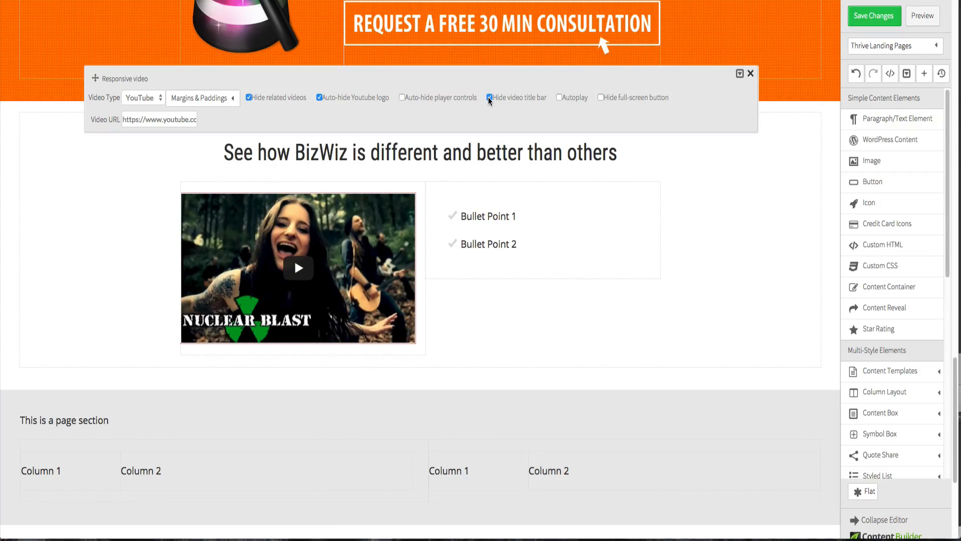
{"action": "left_click", "coordinate": [752, 185]}
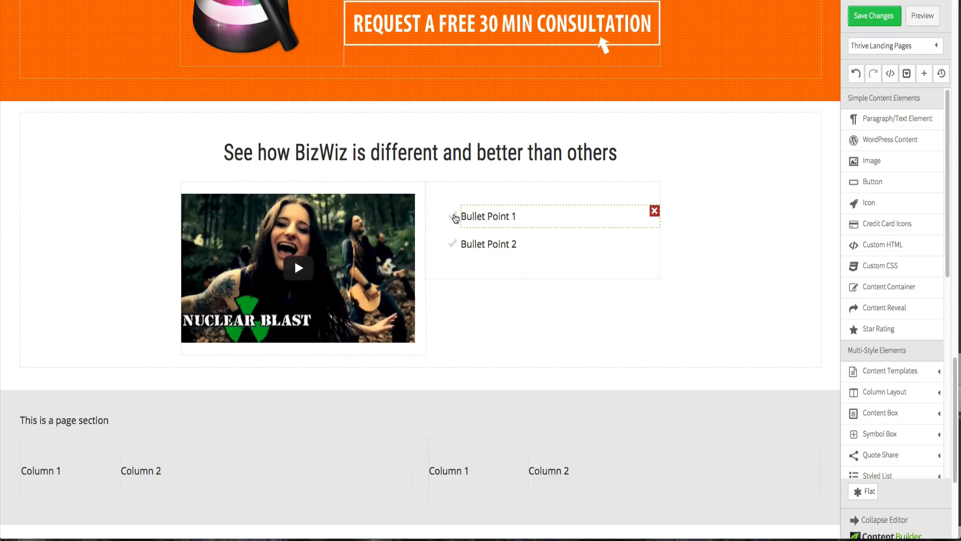
- Set the bullet list to Style 1 and color its check icons orange
{"action": "left_click", "coordinate": [453, 199]}
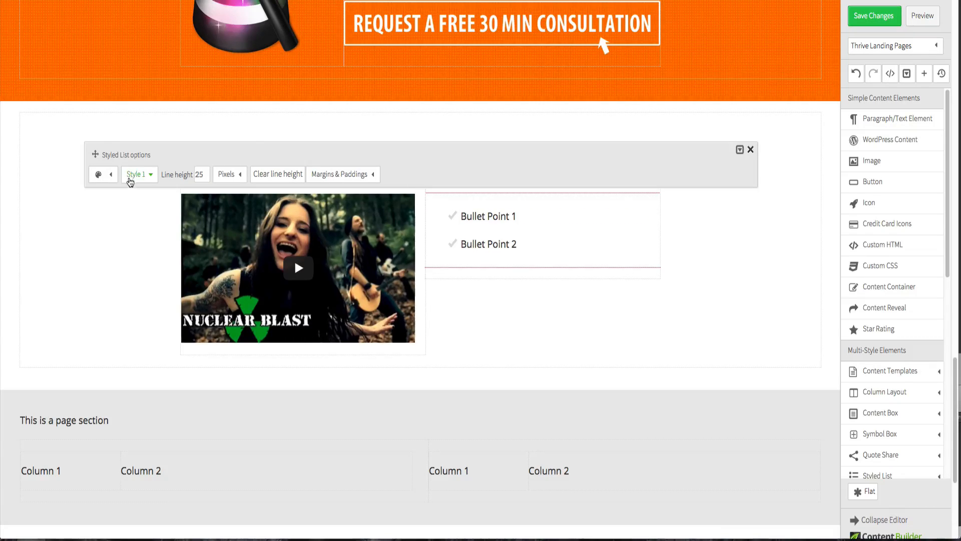
{"action": "left_click", "coordinate": [133, 180]}
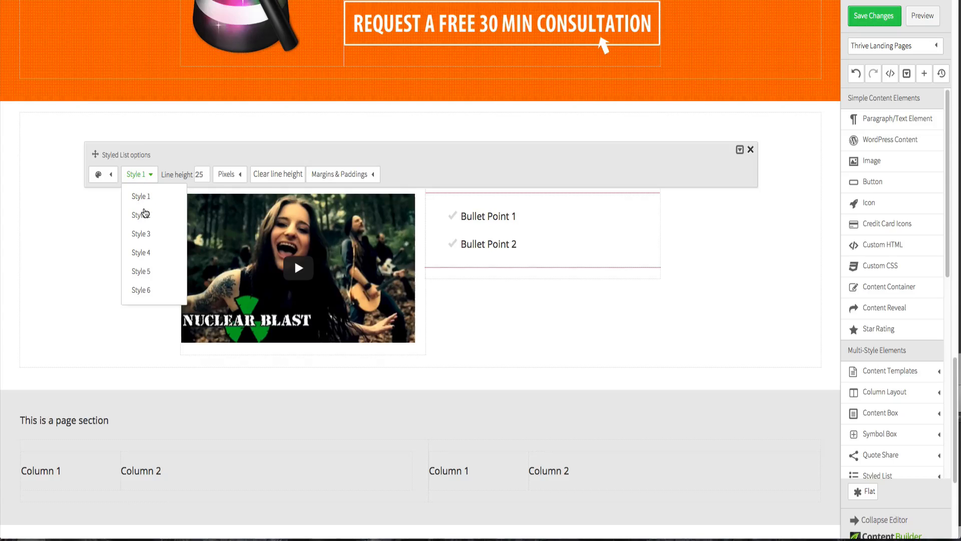
{"action": "left_click", "coordinate": [142, 215]}
{"action": "left_click", "coordinate": [137, 181]}
{"action": "left_click", "coordinate": [141, 195]}
{"action": "left_click", "coordinate": [99, 176]}
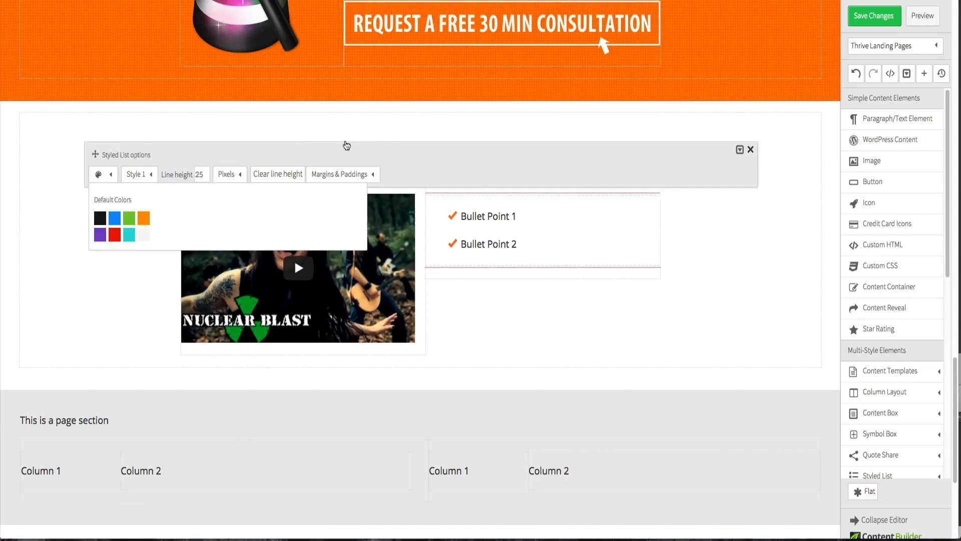
{"action": "left_click", "coordinate": [347, 140]}
- Set the bullet list's line height to 20 pixels
{"action": "left_click", "coordinate": [536, 202]}
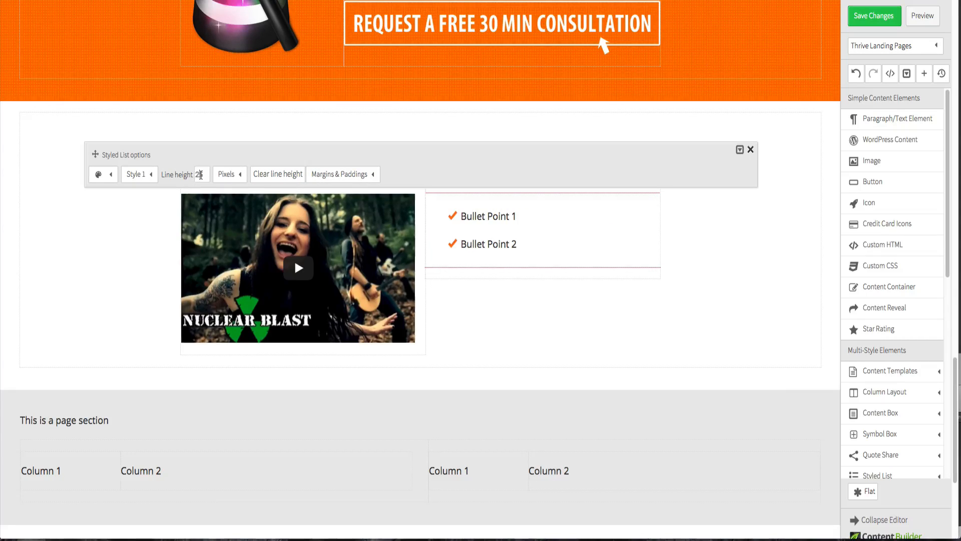
{"action": "double_click", "coordinate": [201, 175]}
{"action": "type", "text": "20"}
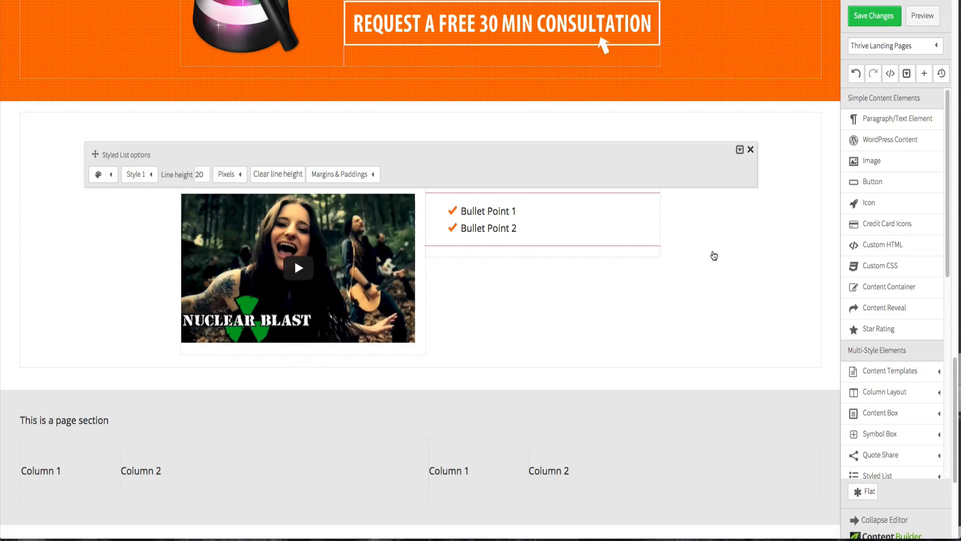
{"action": "left_click", "coordinate": [714, 255]}
- Copy "Each client gets its own dedicated business manager" from the Fireworks design into the first bullet, replacing Bullet Point 1
{"action": "key", "text": "ctrl+Up"}
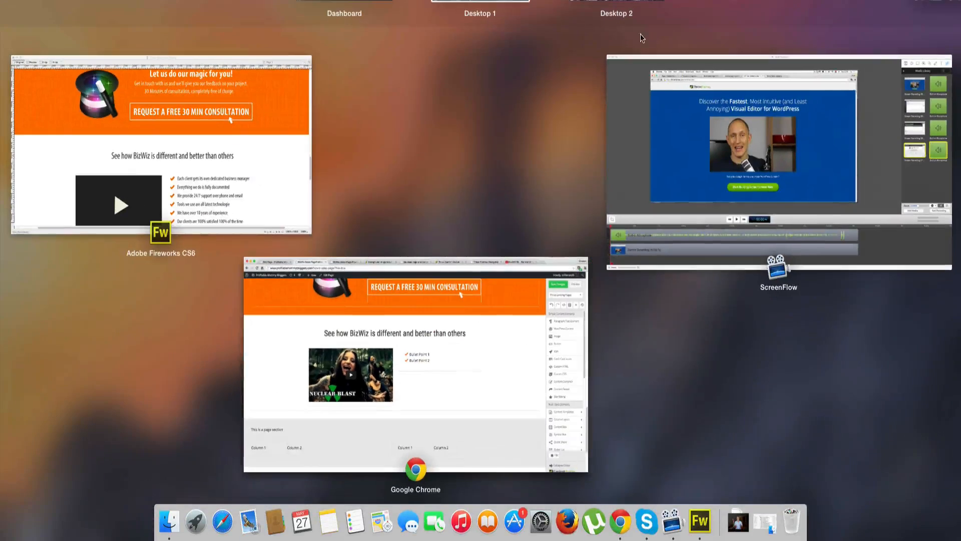
{"action": "left_click", "coordinate": [226, 134]}
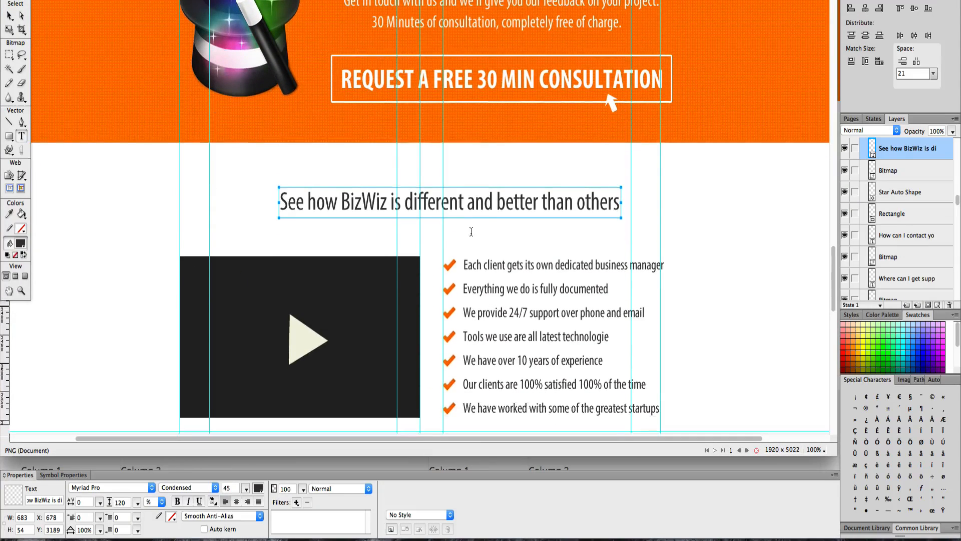
{"action": "scroll", "coordinate": [471, 231], "scroll_direction": "down", "scroll_amount": 2}
{"action": "left_click_drag", "start_coordinate": [465, 233], "coordinate": [617, 234]}
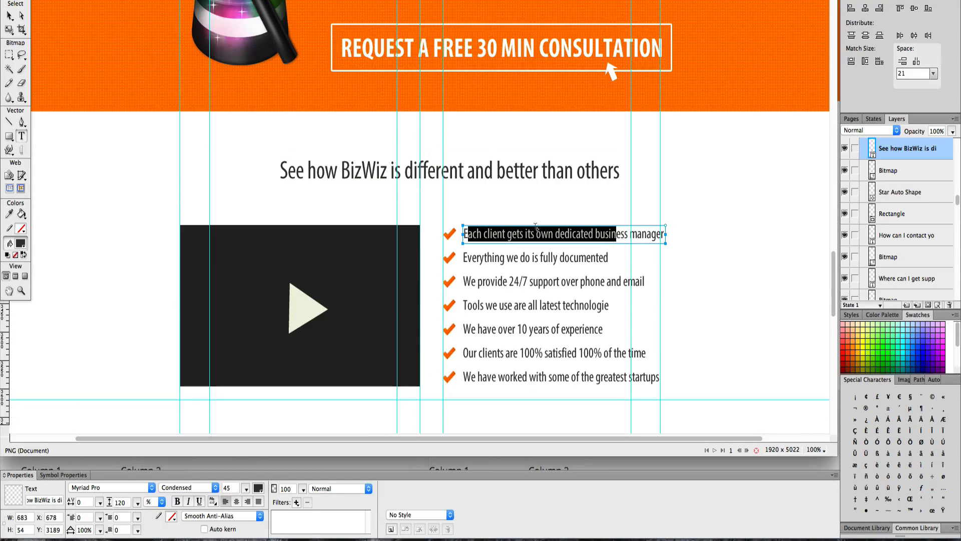
{"action": "left_click", "coordinate": [507, 249]}
{"action": "triple_click", "coordinate": [506, 234]}
{"action": "key", "text": "super+c"}
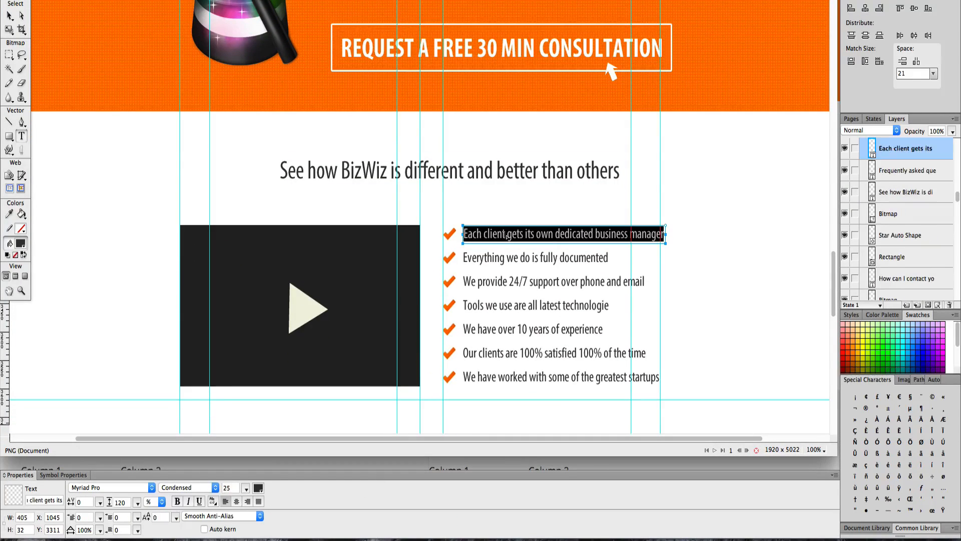
{"action": "key", "text": "ctrl+Up"}
{"action": "left_click", "coordinate": [503, 391]}
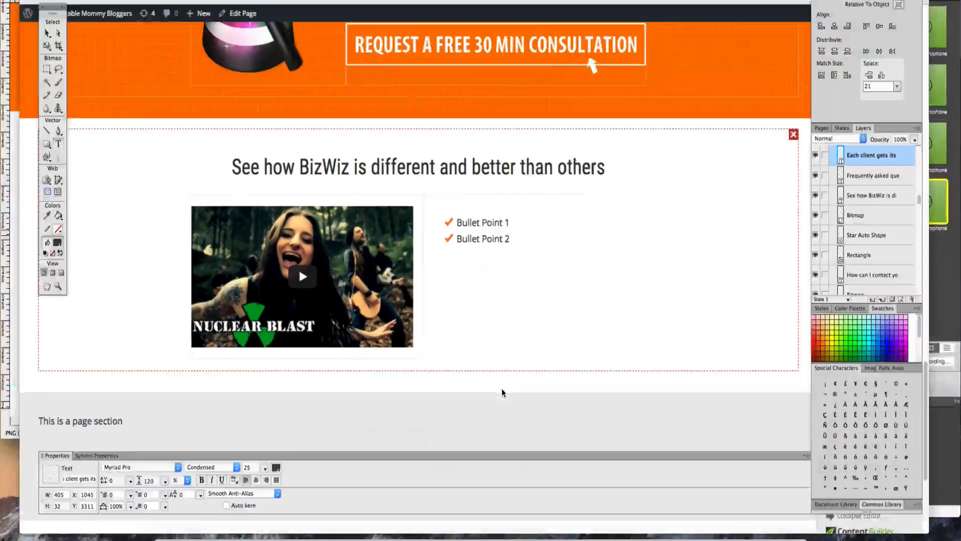
{"action": "left_click", "coordinate": [485, 212]}
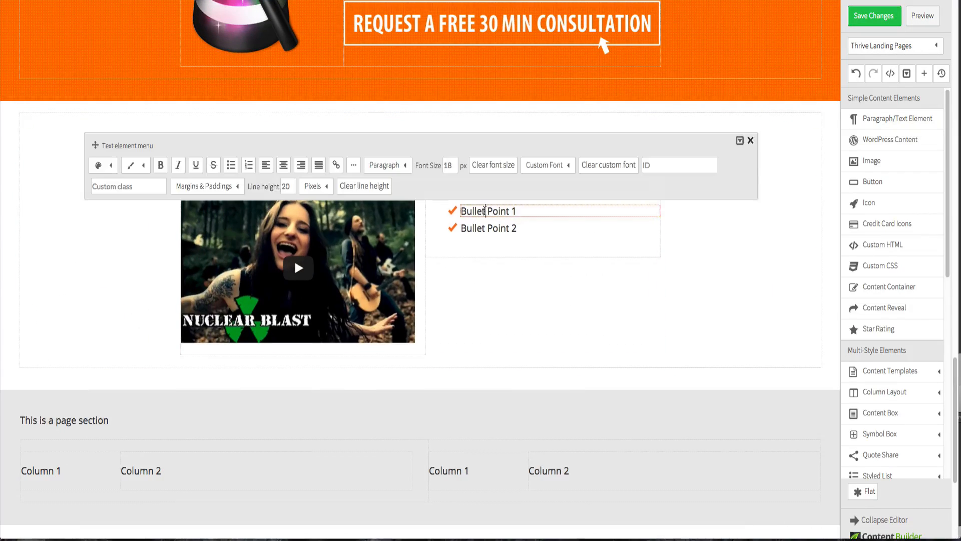
{"action": "triple_click", "coordinate": [485, 212]}
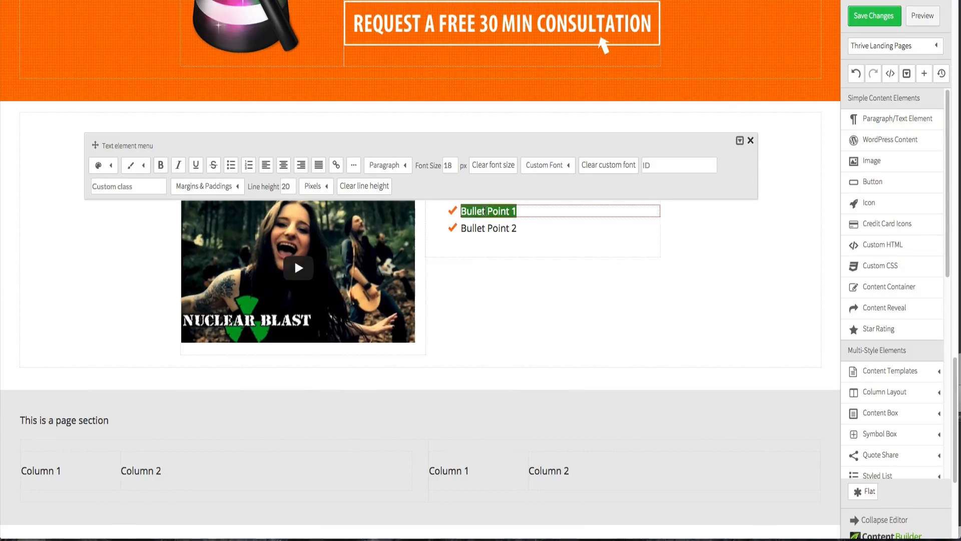
{"action": "key", "text": "super+v"}
- Copy "Everything we do is fully documented" from the Fireworks design into the second bullet, replacing Bullet Point 2
{"action": "key", "text": "ctrl+Up"}
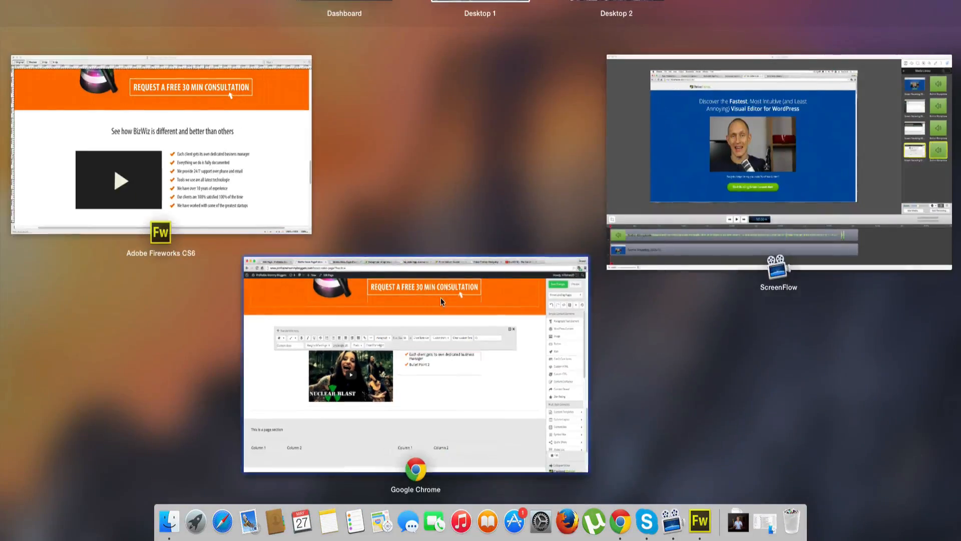
{"action": "left_click", "coordinate": [283, 187]}
{"action": "left_click", "coordinate": [516, 261]}
{"action": "double_click", "coordinate": [516, 260]}
{"action": "key", "text": "ctrl+c"}
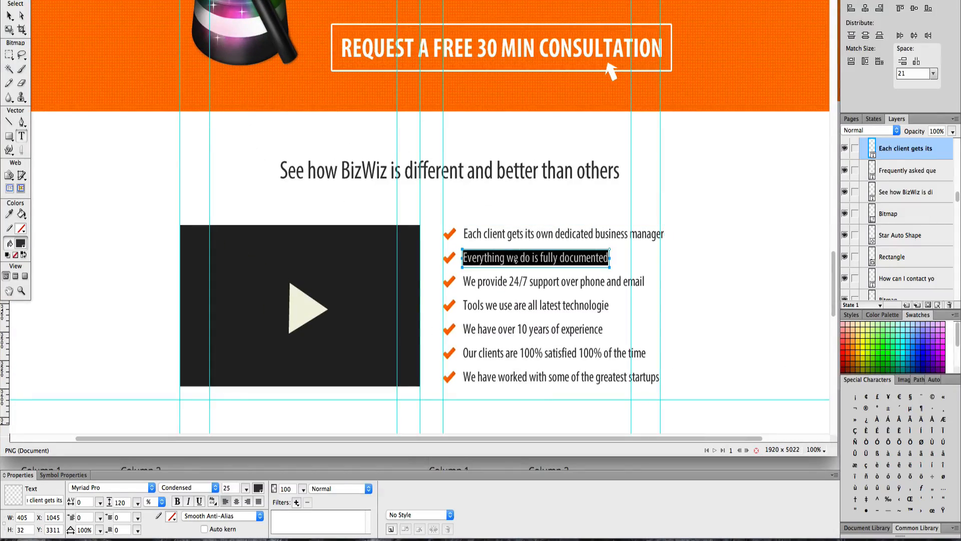
{"action": "key", "text": "ctrl+Up"}
{"action": "left_click", "coordinate": [460, 394]}
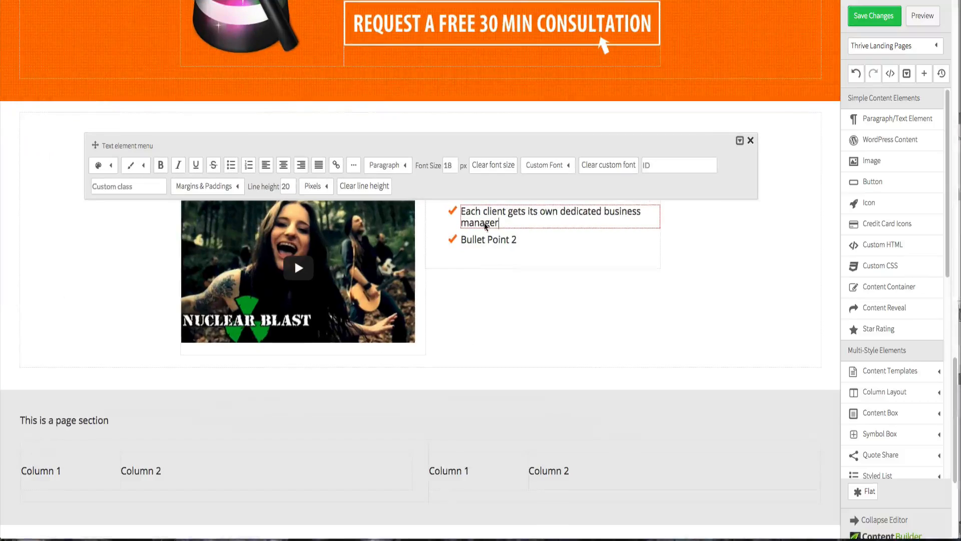
{"action": "left_click", "coordinate": [485, 243]}
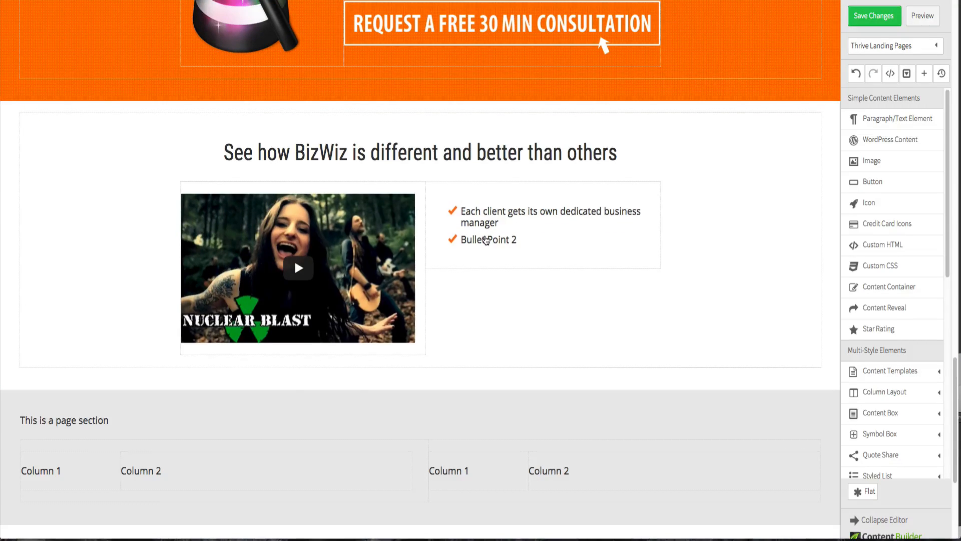
{"action": "left_click", "coordinate": [487, 241]}
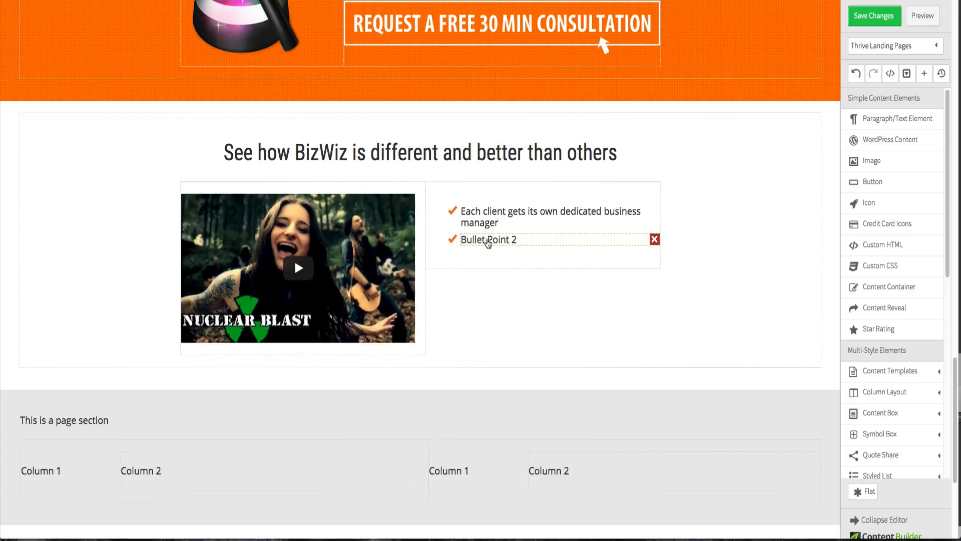
{"action": "left_click", "coordinate": [488, 241]}
{"action": "triple_click", "coordinate": [487, 241]}
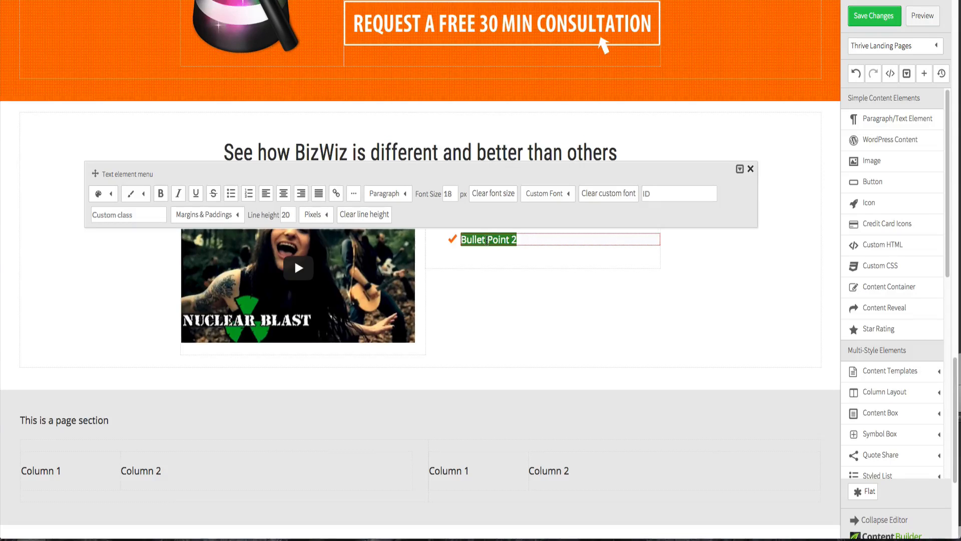
{"action": "key", "text": "ctrl+v"}
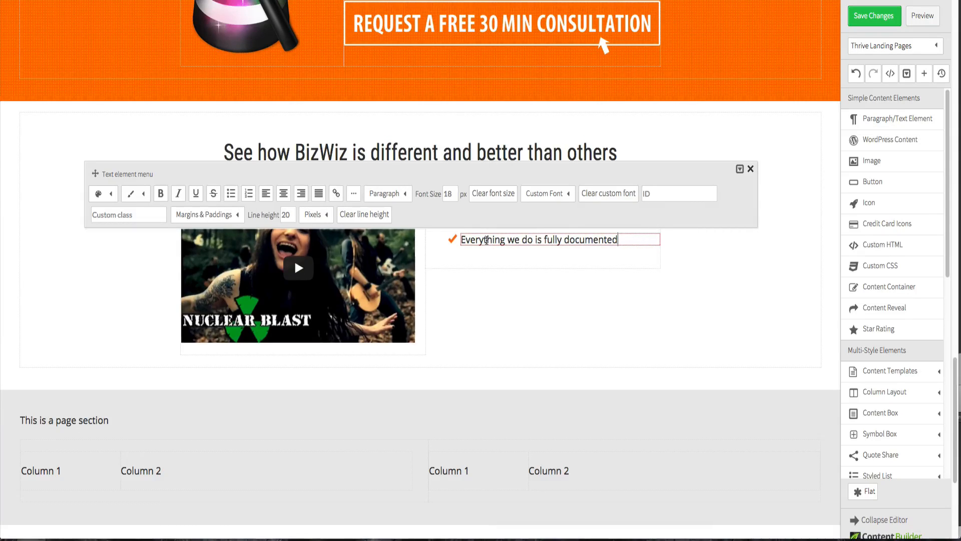
- Add a third bullet and copy "We provide 24/7 support over phone and email" from the Fireworks design into it
{"action": "key", "text": "Return"}
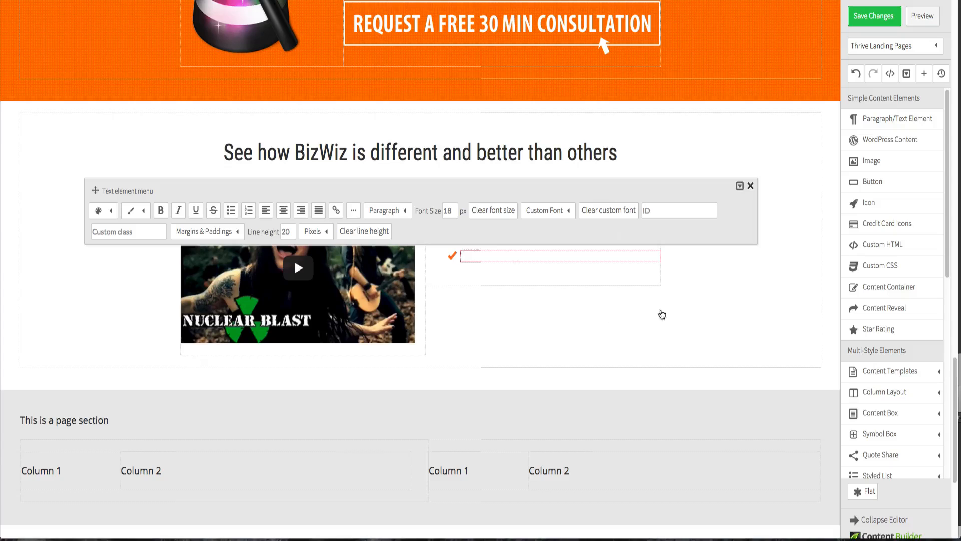
{"action": "left_click", "coordinate": [736, 256]}
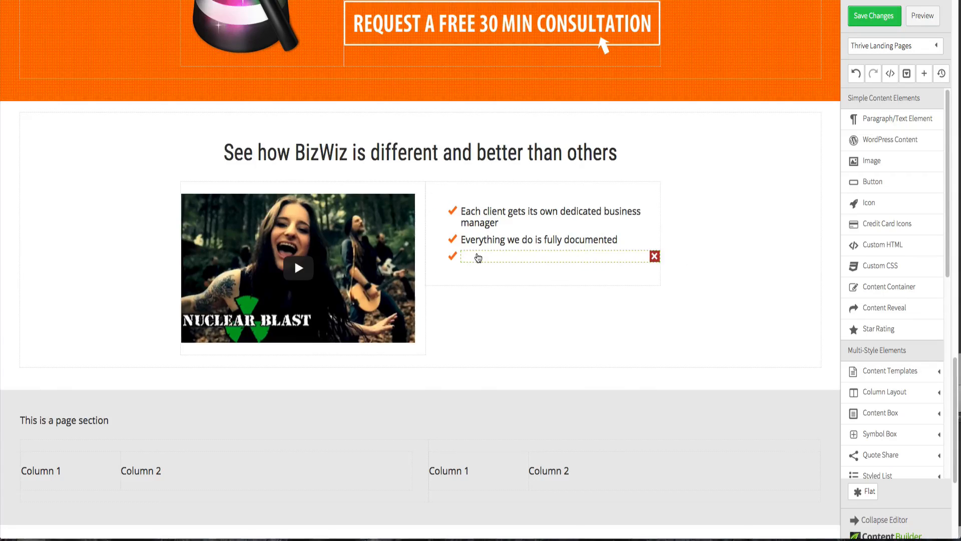
{"action": "left_click", "coordinate": [478, 258]}
{"action": "key", "text": "ctrl+Up"}
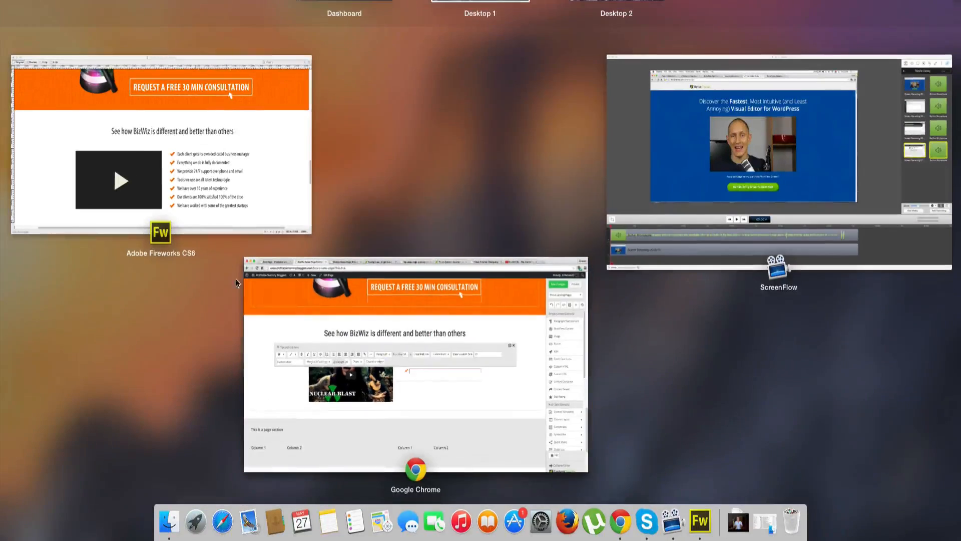
{"action": "left_click", "coordinate": [195, 169]}
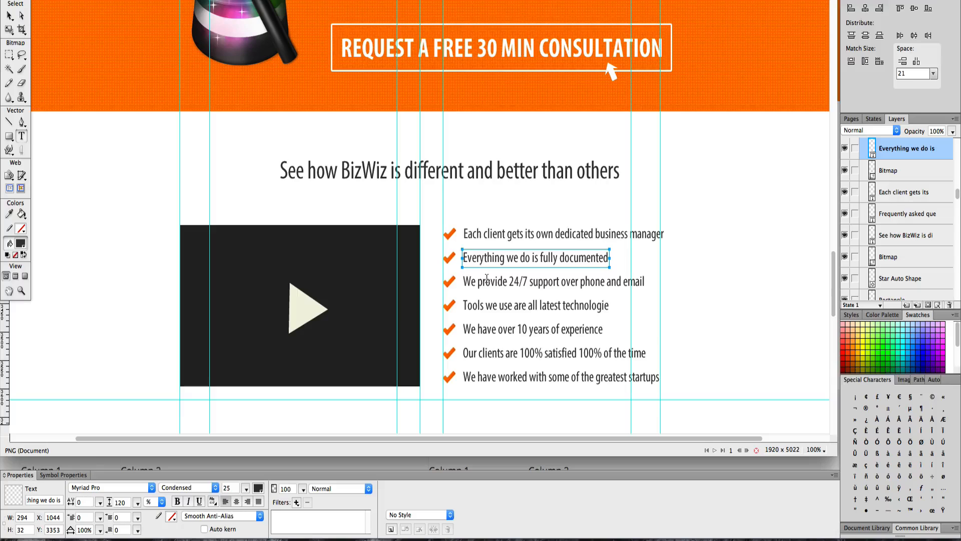
{"action": "triple_click", "coordinate": [487, 278]}
{"action": "key", "text": "super+c"}
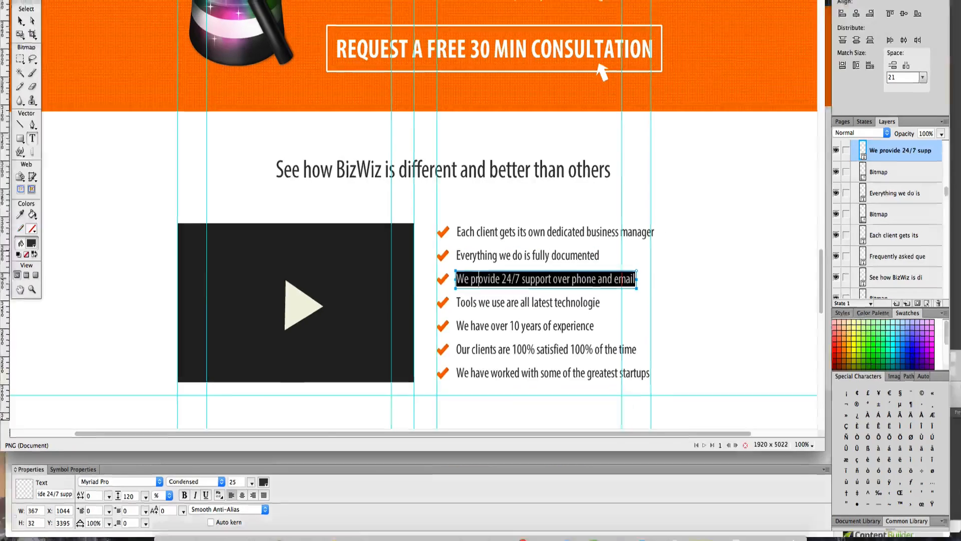
{"action": "key", "text": "ctrl+Up"}
{"action": "left_click", "coordinate": [501, 298]}
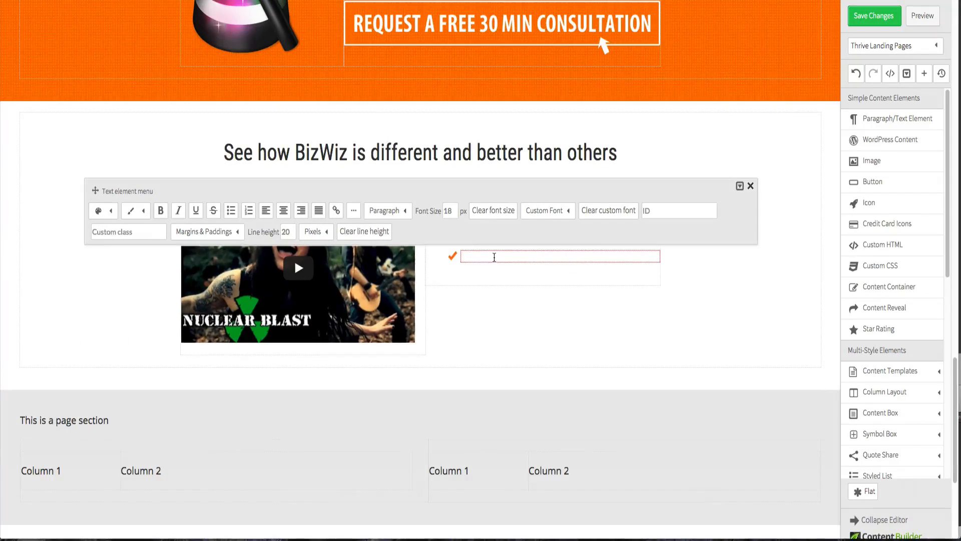
{"action": "key", "text": "super+v"}
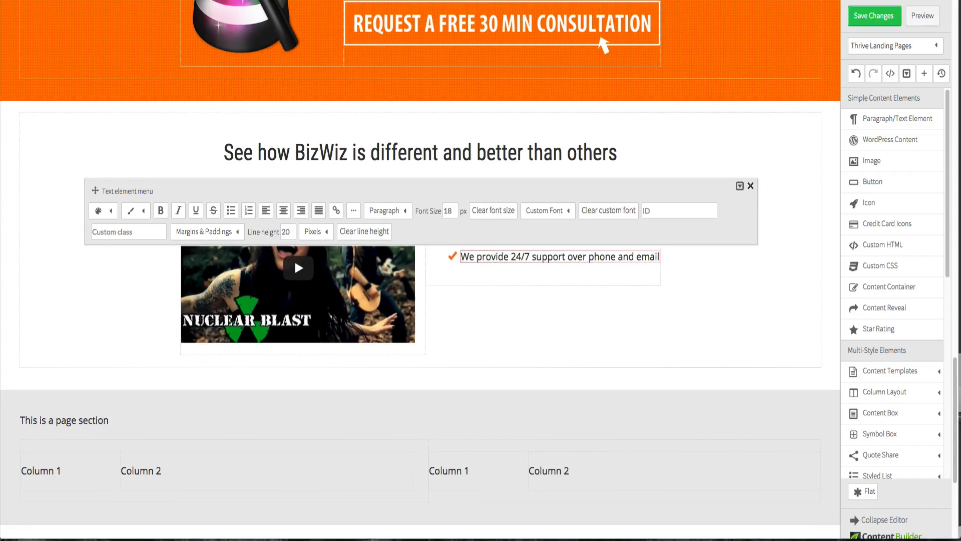
- Add a fourth bullet and copy "Tools we use are all latest technologie" from the Fireworks design into it
{"action": "key", "text": "Return"}
{"action": "key", "text": "ctrl+Up"}
{"action": "left_click", "coordinate": [265, 178]}
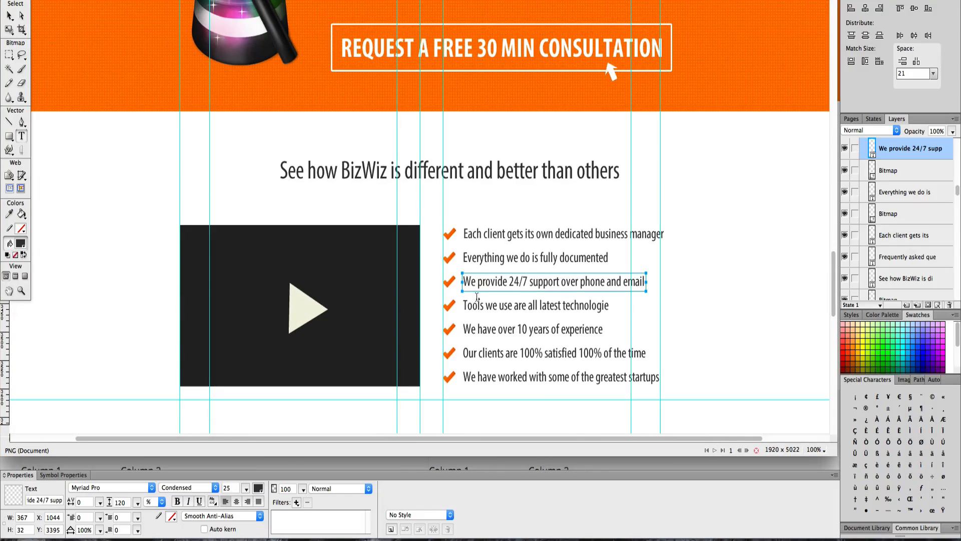
{"action": "double_click", "coordinate": [482, 307]}
{"action": "key", "text": "super+a"}
{"action": "key", "text": "super+c"}
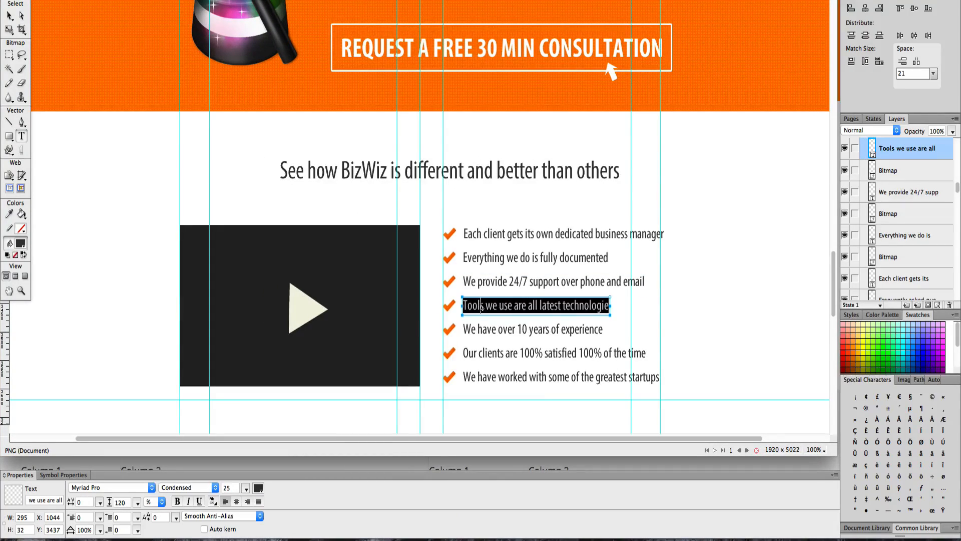
{"action": "key", "text": "ctrl+Up"}
{"action": "left_click", "coordinate": [428, 430]}
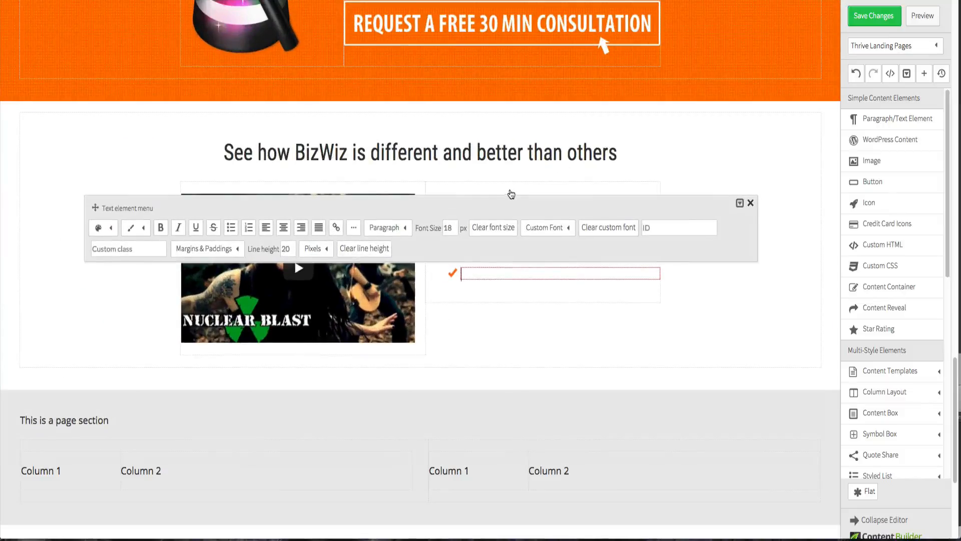
{"action": "key", "text": "super+v"}
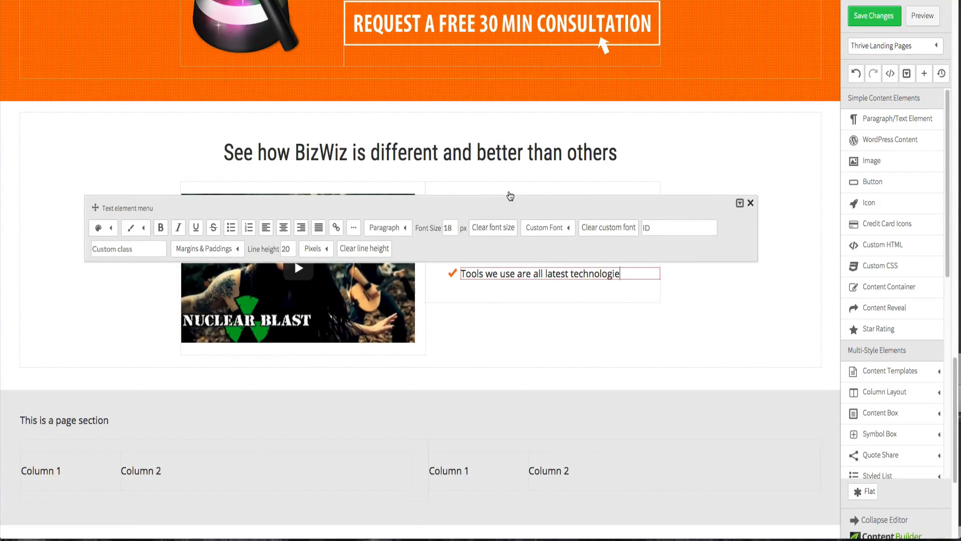
- Copy "We have over 10 years of experience" from the Fireworks design into a fifth bullet
{"action": "key", "text": "ctrl+Up"}
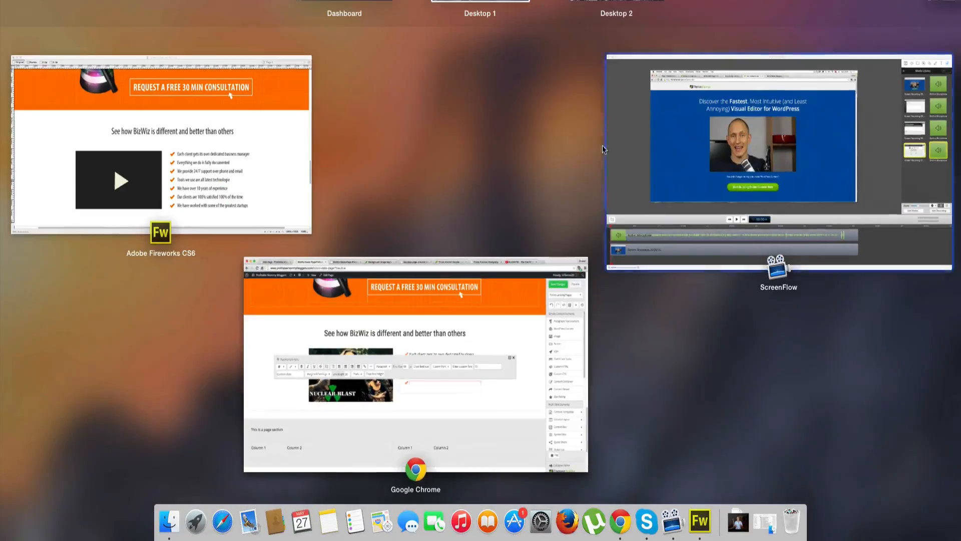
{"action": "left_click", "coordinate": [268, 140]}
{"action": "left_click", "coordinate": [506, 330]}
{"action": "triple_click", "coordinate": [506, 329]}
{"action": "key", "text": "super+c"}
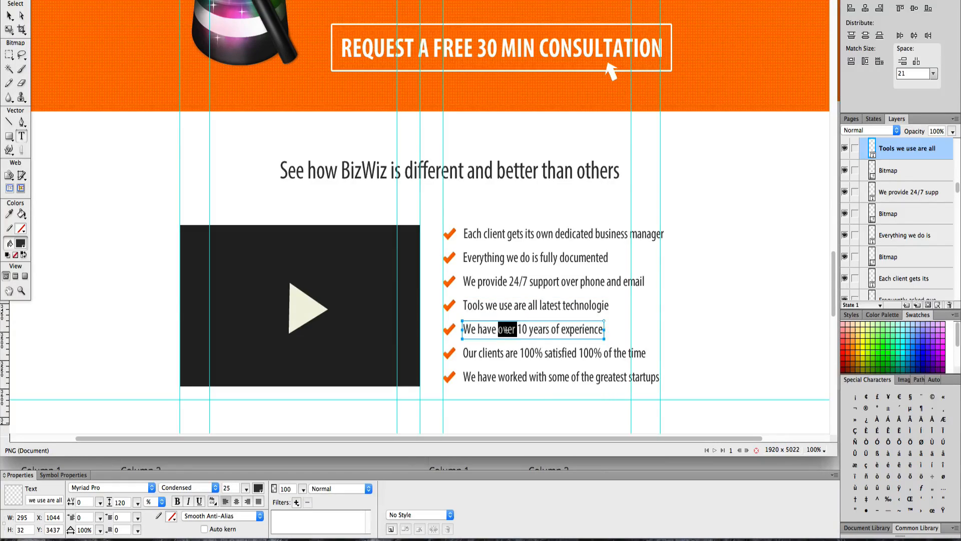
{"action": "key", "text": "ctrl+Up"}
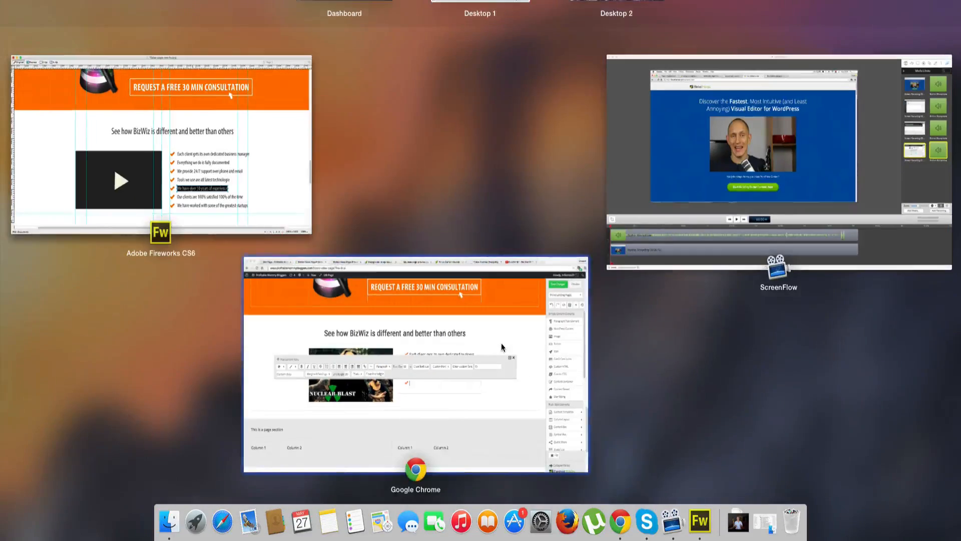
{"action": "left_click", "coordinate": [498, 300]}
{"action": "key", "text": "super+v"}
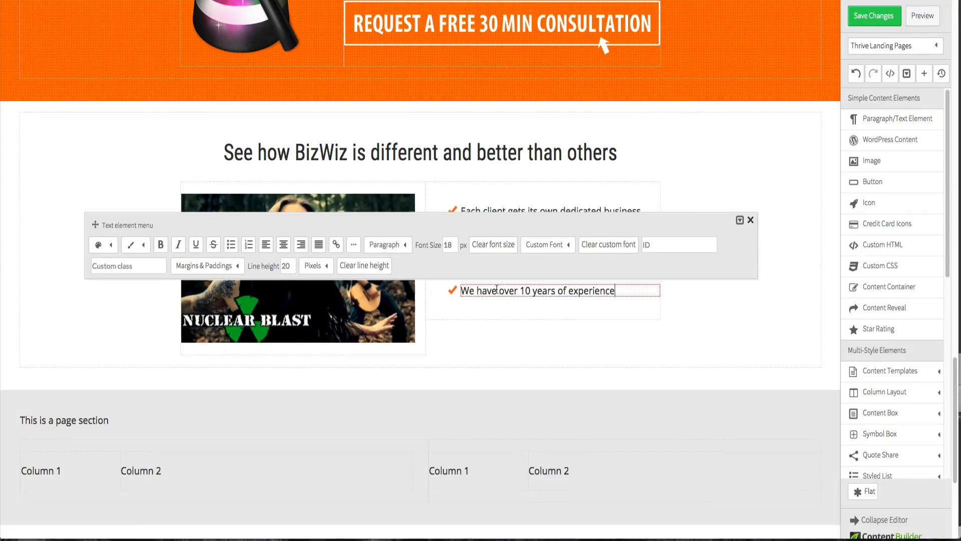
- Copy "Our clients are 100% satisfied 100% of the time" from the Fireworks design into a sixth bullet
{"action": "key", "text": "ctrl+Up"}
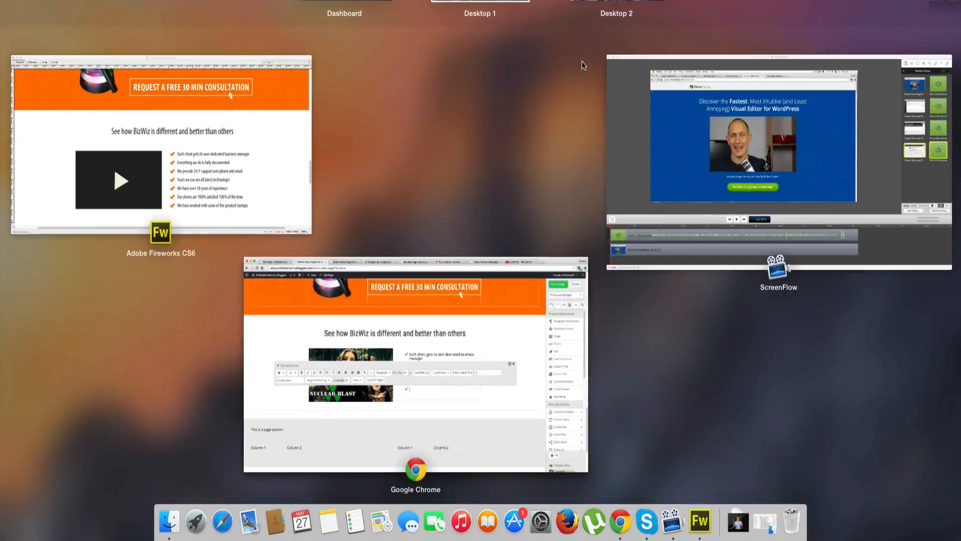
{"action": "left_click", "coordinate": [272, 103]}
{"action": "double_click", "coordinate": [511, 354]}
{"action": "key", "text": "super+c"}
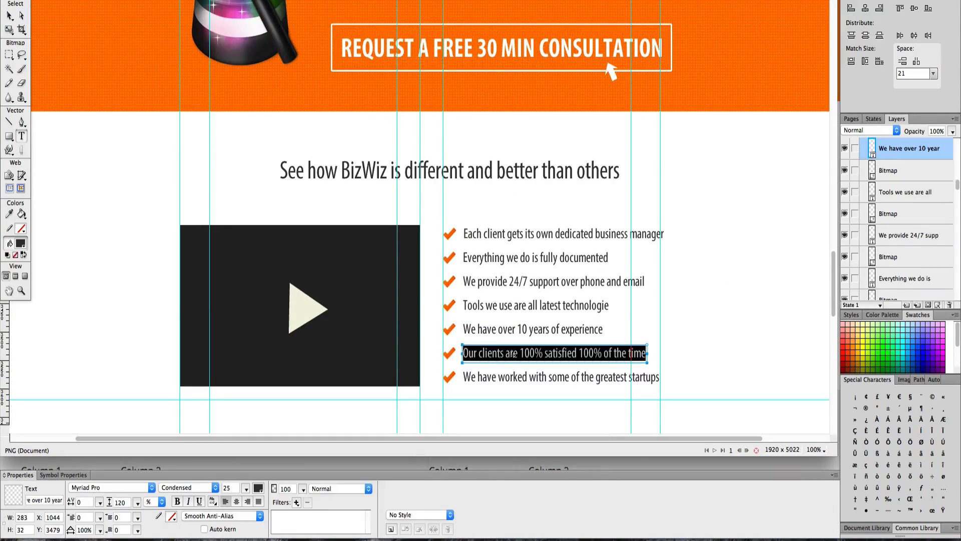
{"action": "key", "text": "ctrl+Up"}
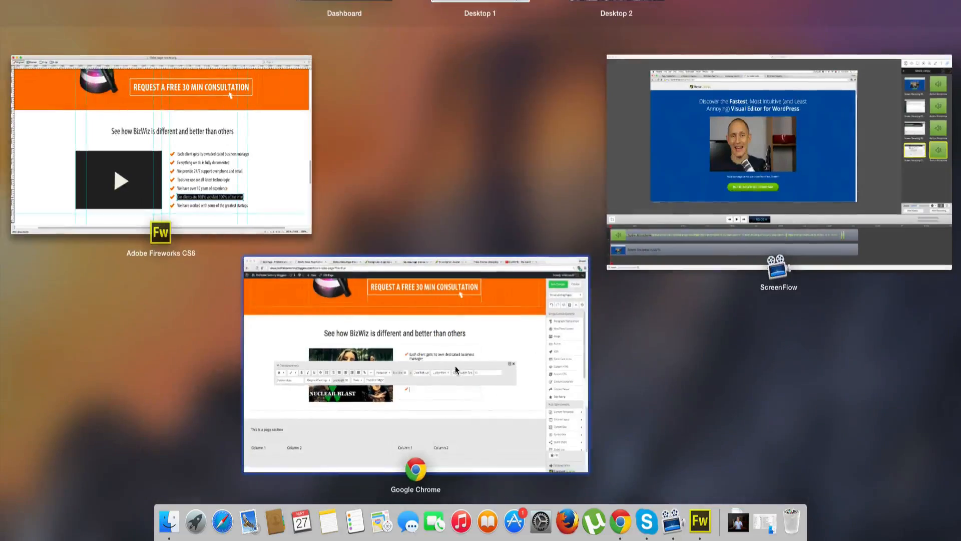
{"action": "left_click", "coordinate": [455, 366]}
{"action": "key", "text": "super+v"}
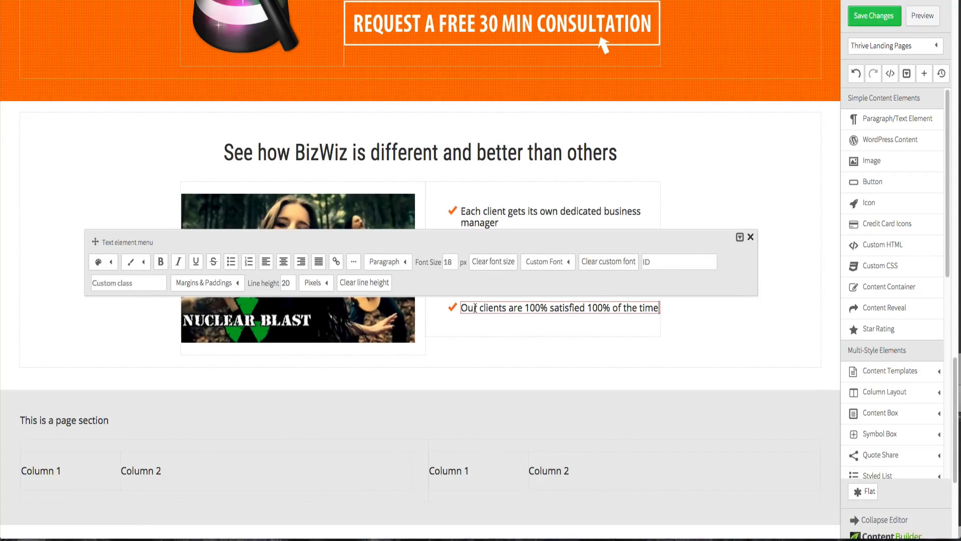
- Copy "We have worked with some of the greatest startups" from the Fireworks design into a seventh bullet
{"action": "key", "text": "ctrl+Up"}
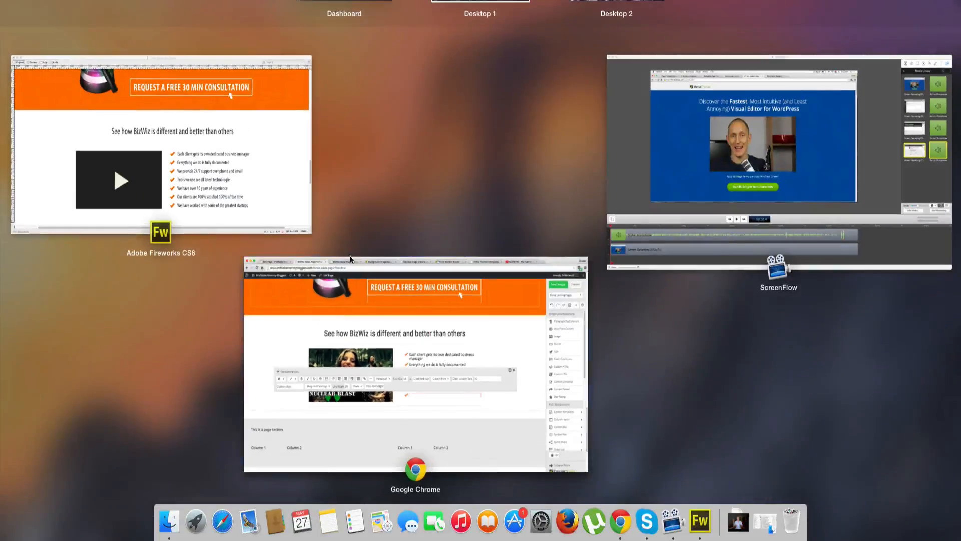
{"action": "left_click", "coordinate": [288, 212]}
{"action": "left_click", "coordinate": [523, 378]}
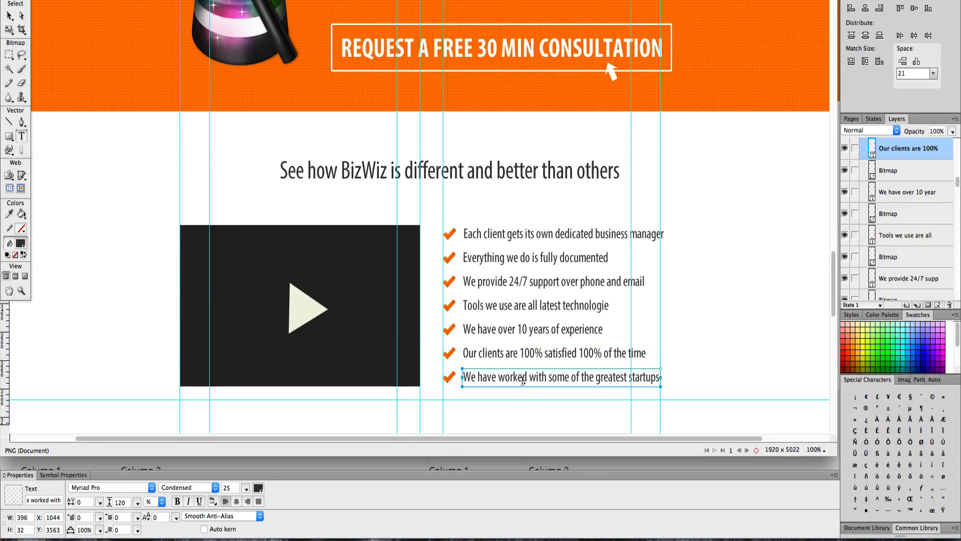
{"action": "key", "text": "super+a"}
{"action": "key", "text": "super+c"}
{"action": "key", "text": "ctrl+Up"}
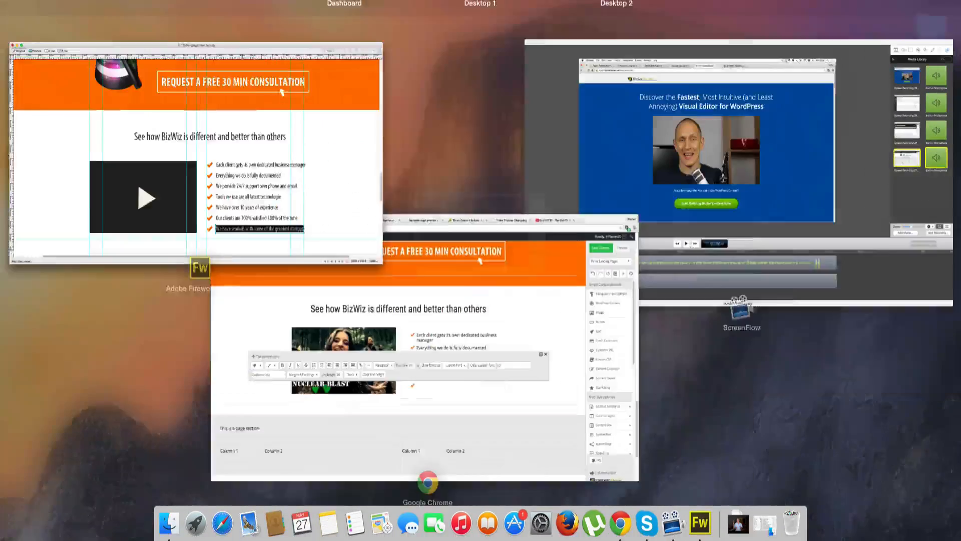
{"action": "left_click", "coordinate": [442, 365]}
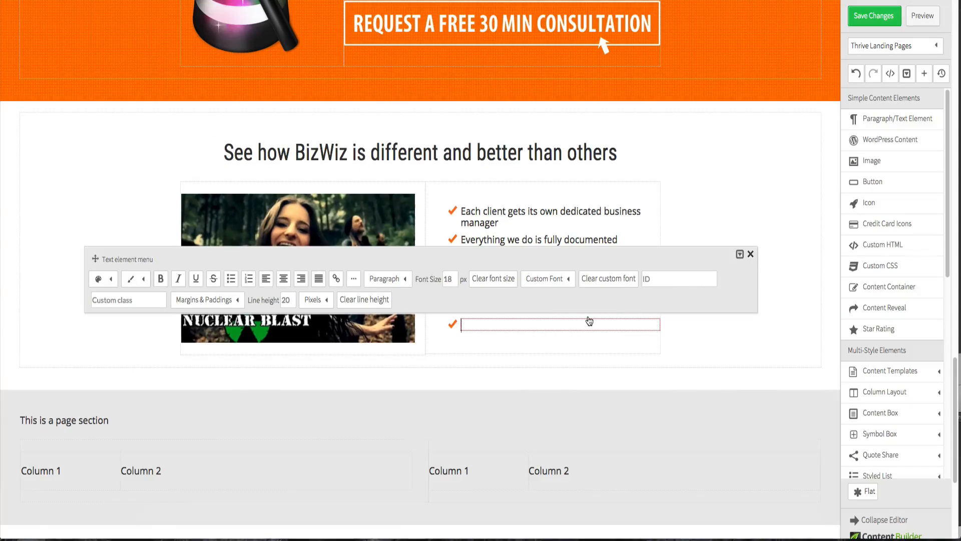
{"action": "key", "text": "super+v"}
{"action": "left_click", "coordinate": [752, 190]}
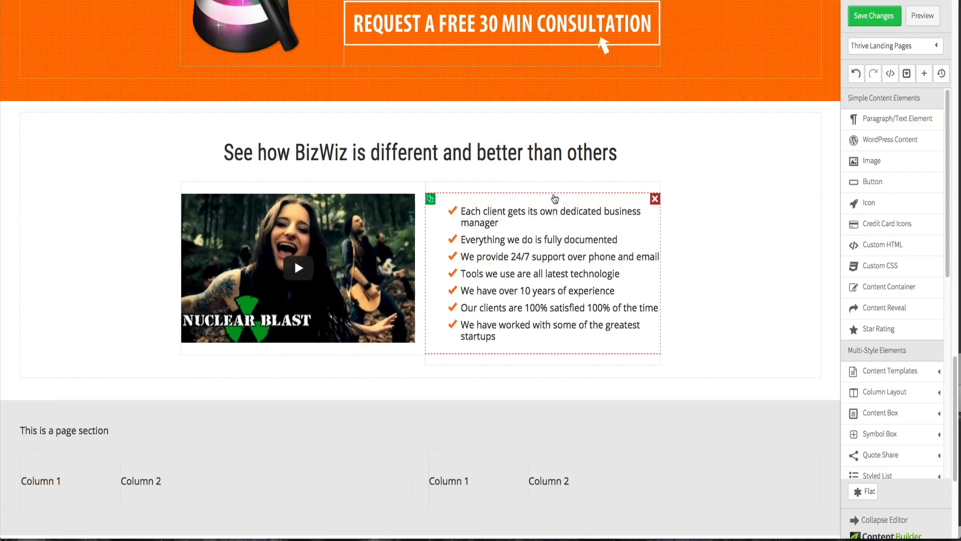
{"action": "left_click", "coordinate": [555, 199]}
{"action": "left_click", "coordinate": [360, 175]}
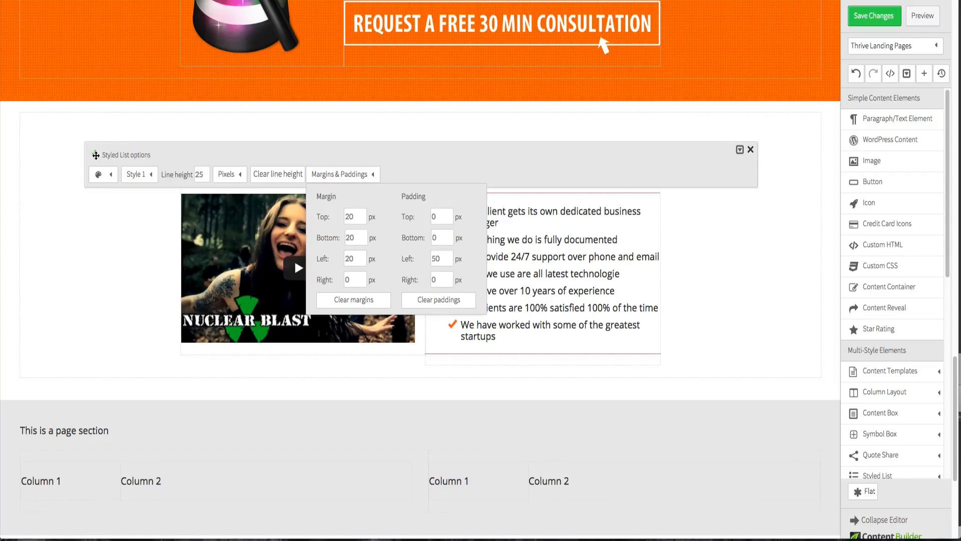
{"action": "left_click_drag", "start_coordinate": [96, 154], "coordinate": [68, 25]}
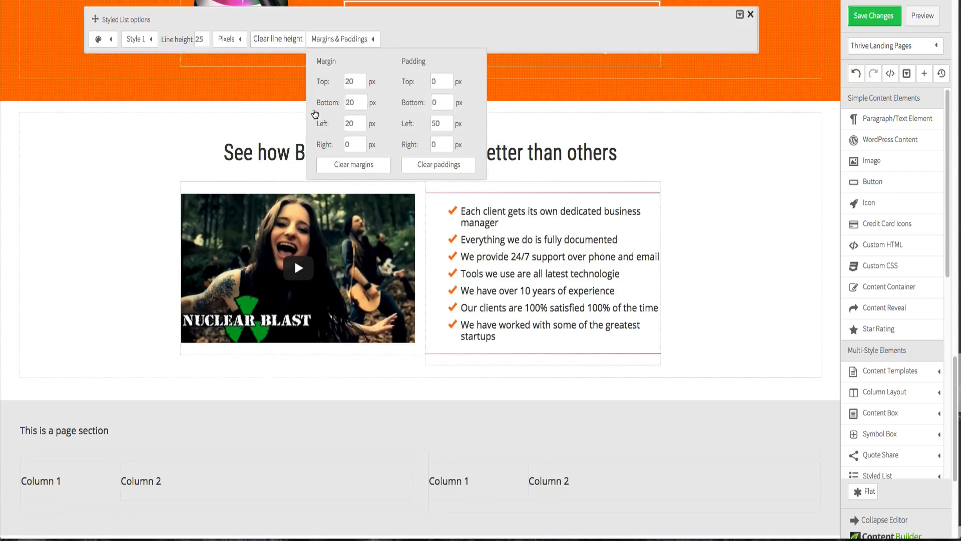
{"action": "left_click", "coordinate": [451, 126]}
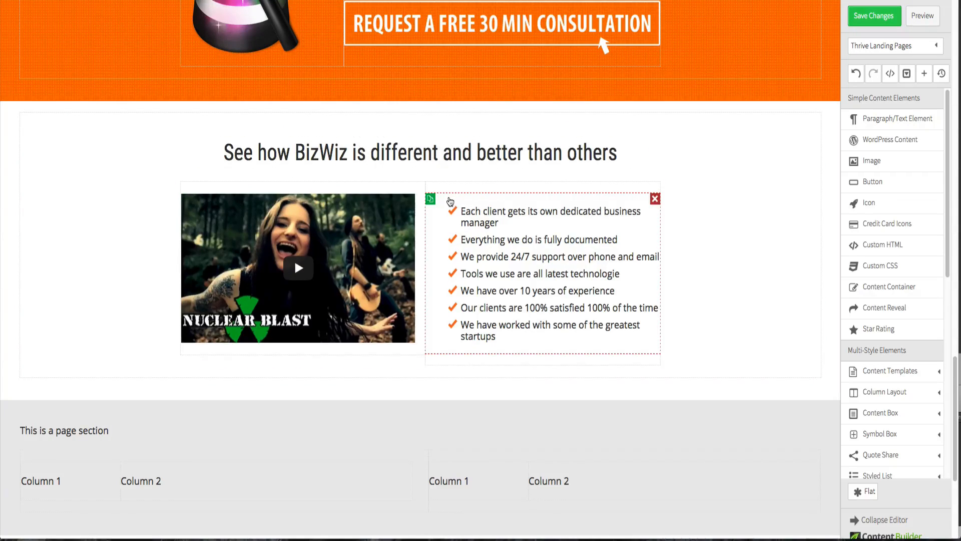
{"action": "left_click", "coordinate": [449, 198]}
{"action": "left_click", "coordinate": [323, 176]}
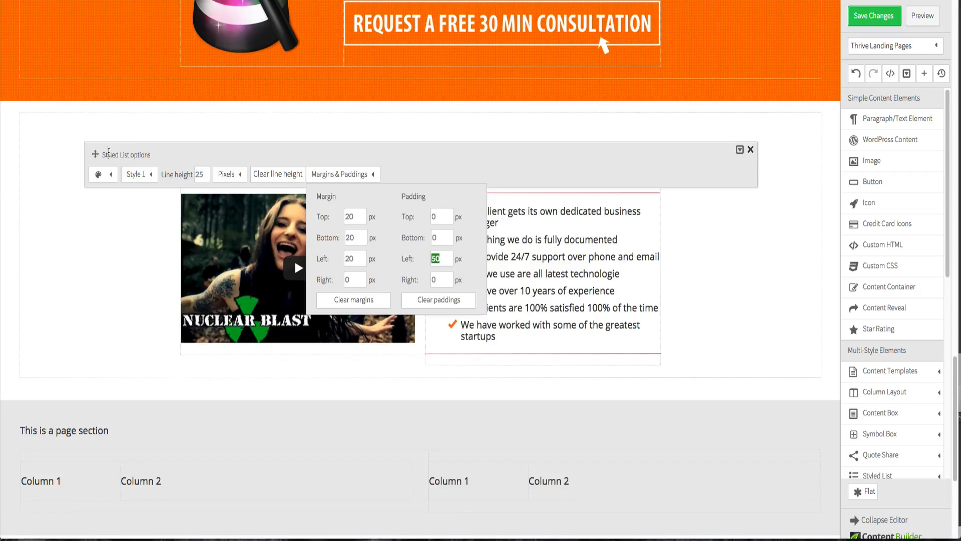
{"action": "left_click", "coordinate": [68, 161]}
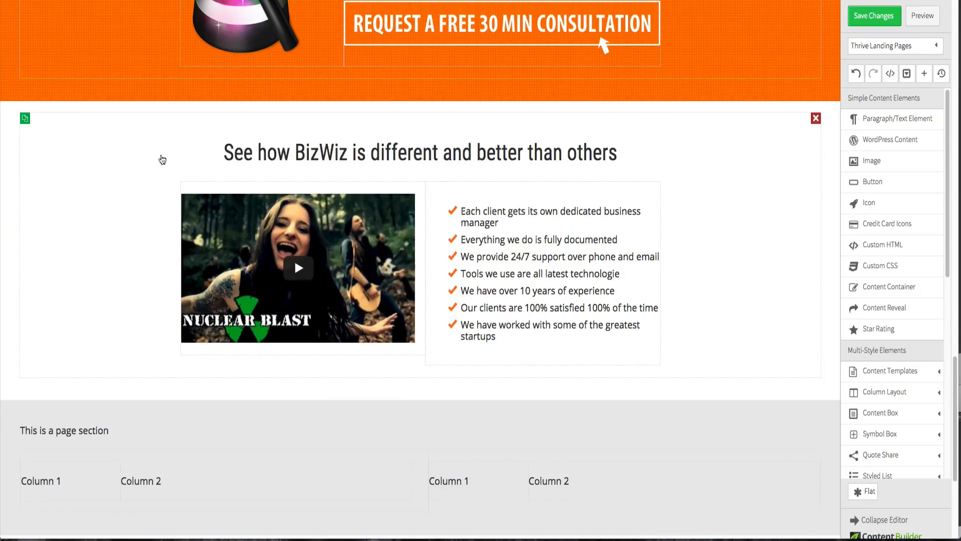
- Set the bullet list's left padding to 20 px
{"action": "left_click", "coordinate": [438, 254]}
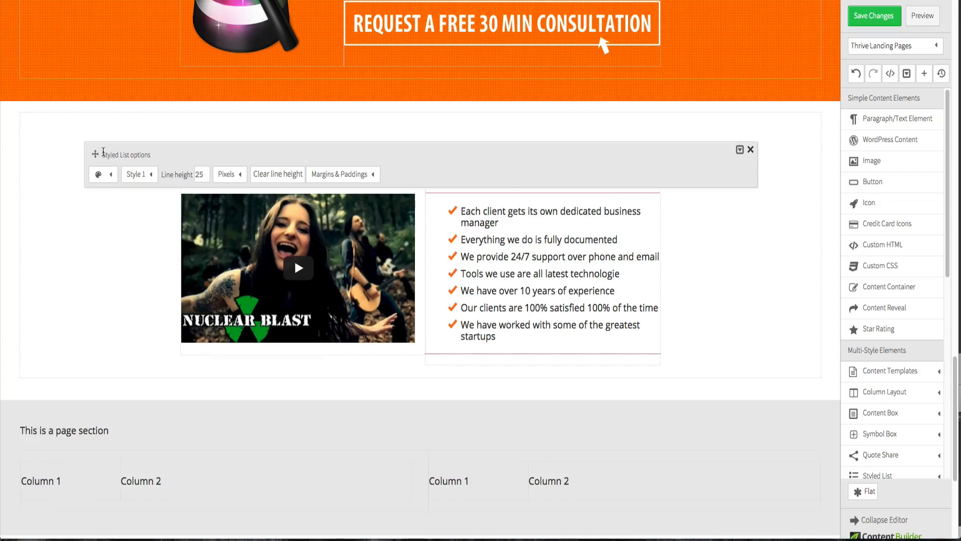
{"action": "left_click_drag", "start_coordinate": [95, 153], "coordinate": [95, 104]}
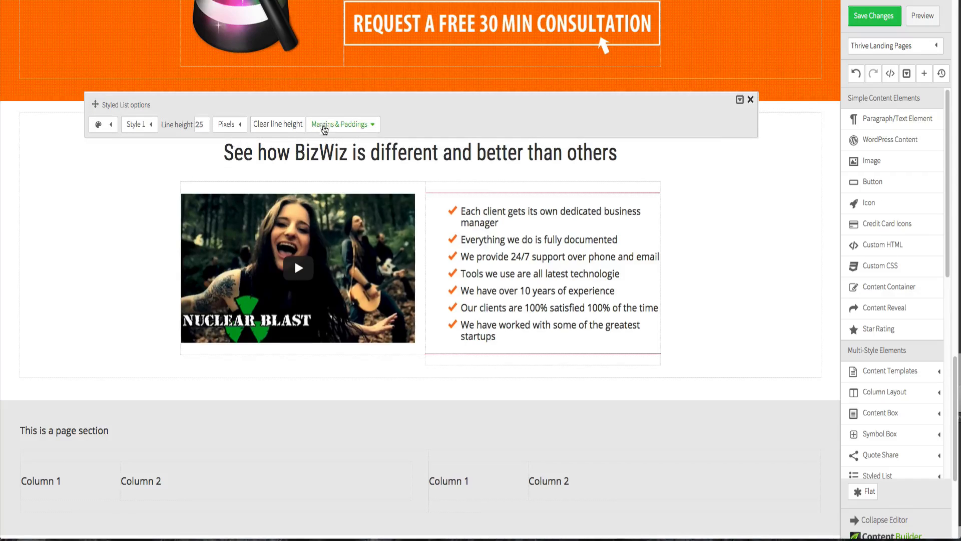
{"action": "left_click", "coordinate": [341, 124]}
{"action": "double_click", "coordinate": [435, 209]}
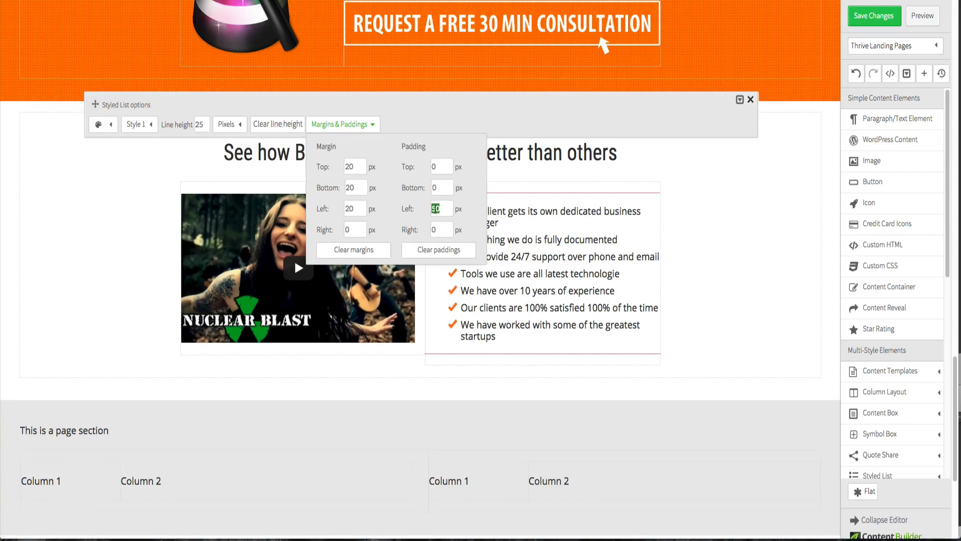
{"action": "type", "text": "40"}
{"action": "left_click", "coordinate": [444, 190]}
{"action": "double_click", "coordinate": [438, 208]}
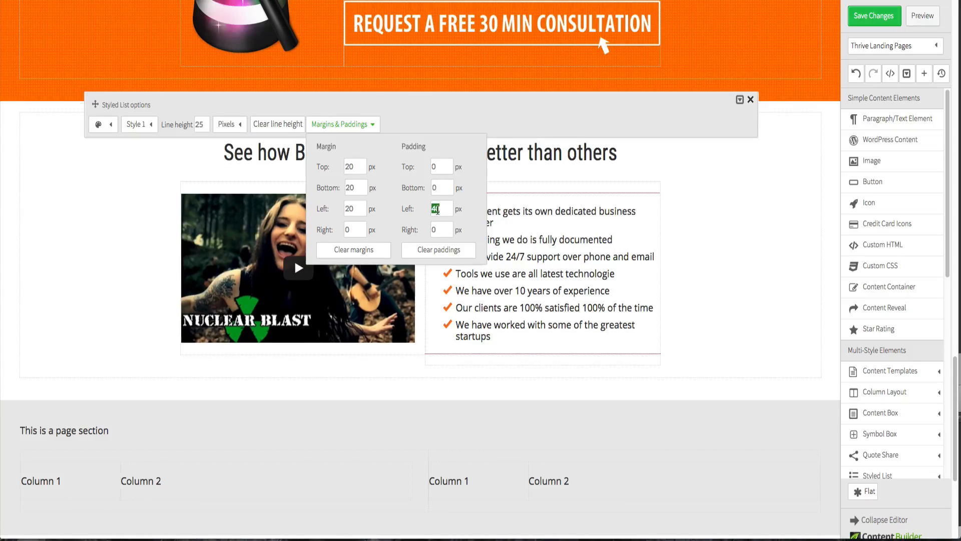
{"action": "type", "text": "30"}
{"action": "left_click", "coordinate": [446, 193]}
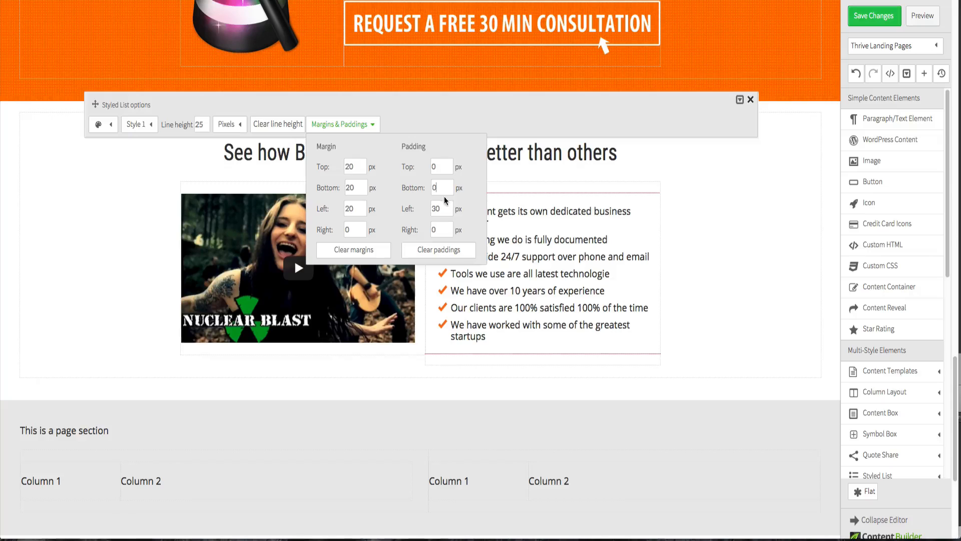
{"action": "double_click", "coordinate": [444, 205]}
{"action": "type", "text": "20"}
{"action": "left_click", "coordinate": [444, 191]}
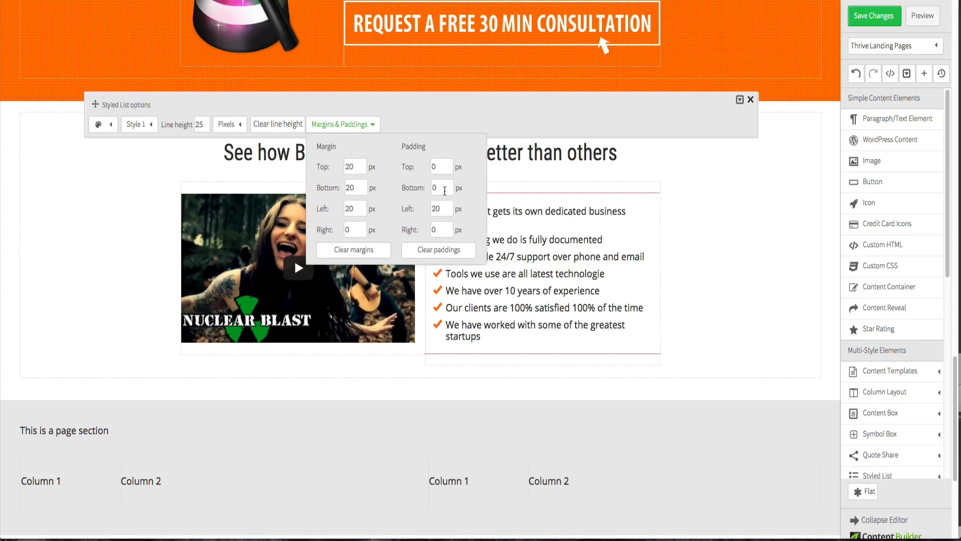
- Set the bullet list's left padding to 15 px
{"action": "double_click", "coordinate": [442, 207]}
{"action": "type", "text": "15"}
{"action": "left_click", "coordinate": [446, 189]}
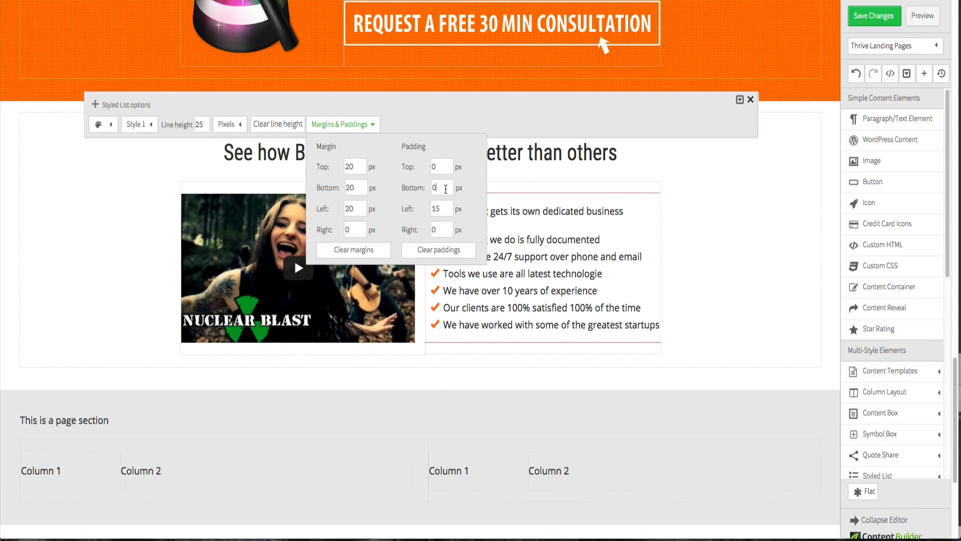
{"action": "left_click", "coordinate": [716, 252]}
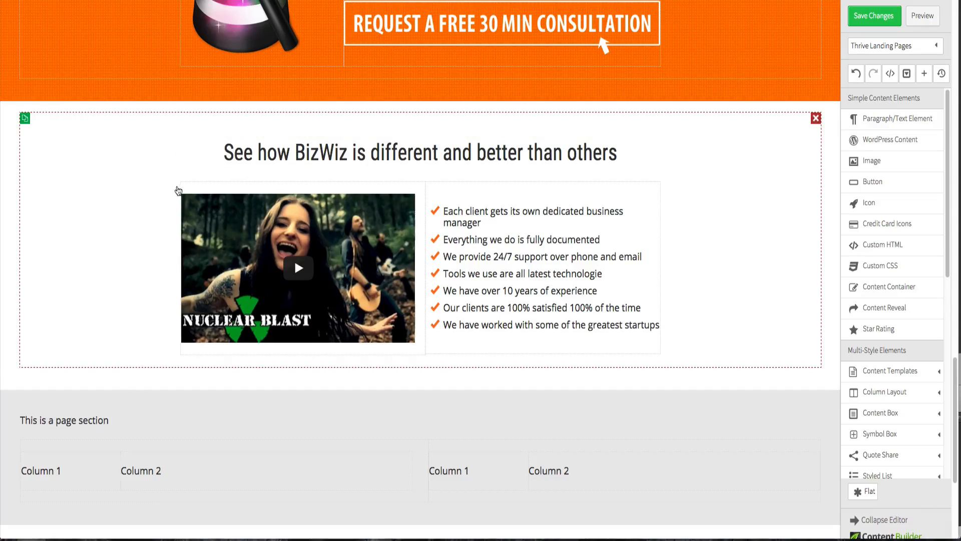
- Widen the content container holding the video and bullets to a max-width of about 1039 px
{"action": "left_click", "coordinate": [178, 190]}
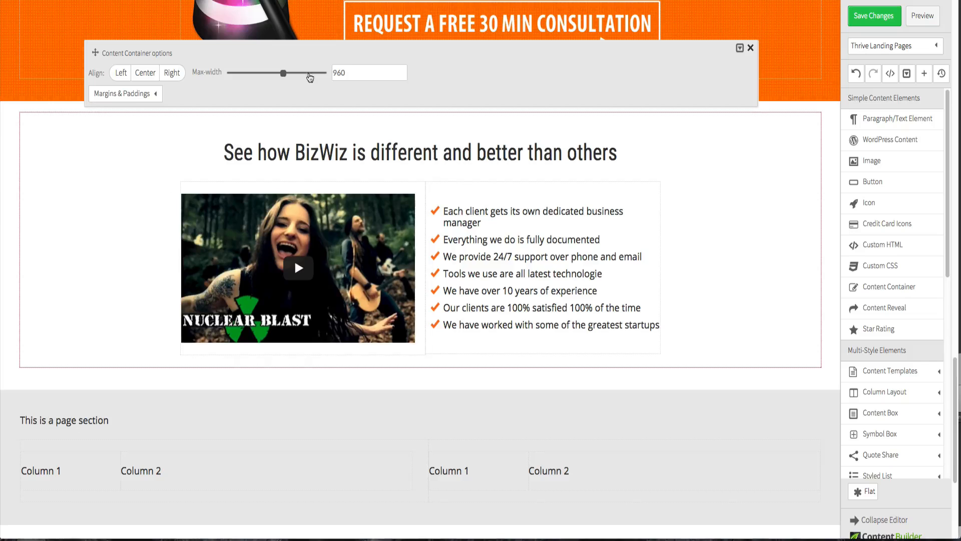
{"action": "left_click_drag", "start_coordinate": [283, 73], "coordinate": [290, 75]}
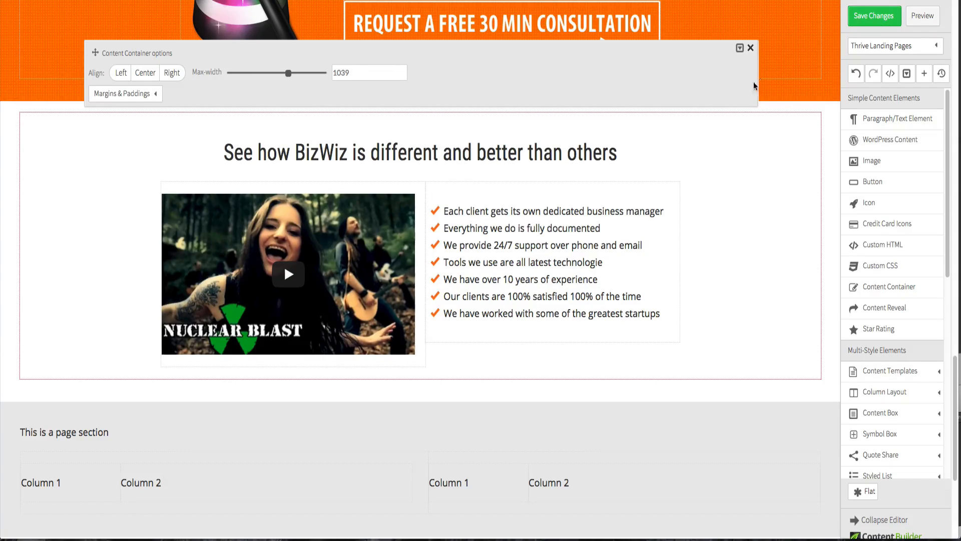
{"action": "left_click", "coordinate": [751, 47]}
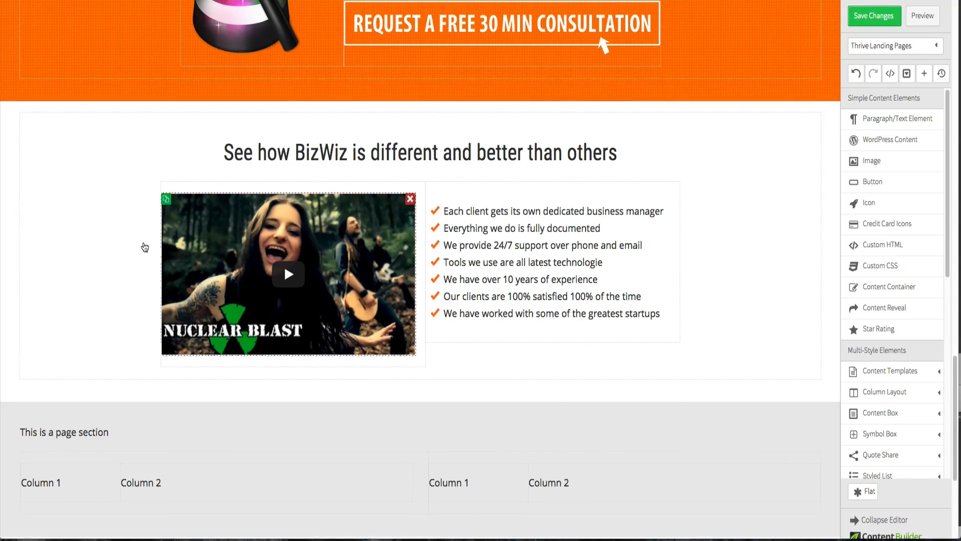
- Set the video's left and right padding to 30 px each
{"action": "left_click", "coordinate": [283, 195]}
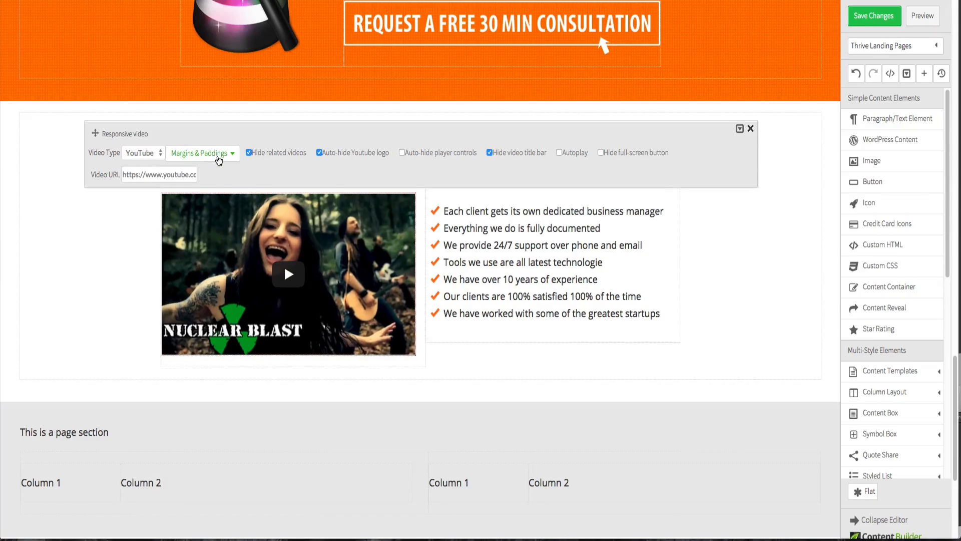
{"action": "left_click", "coordinate": [219, 159]}
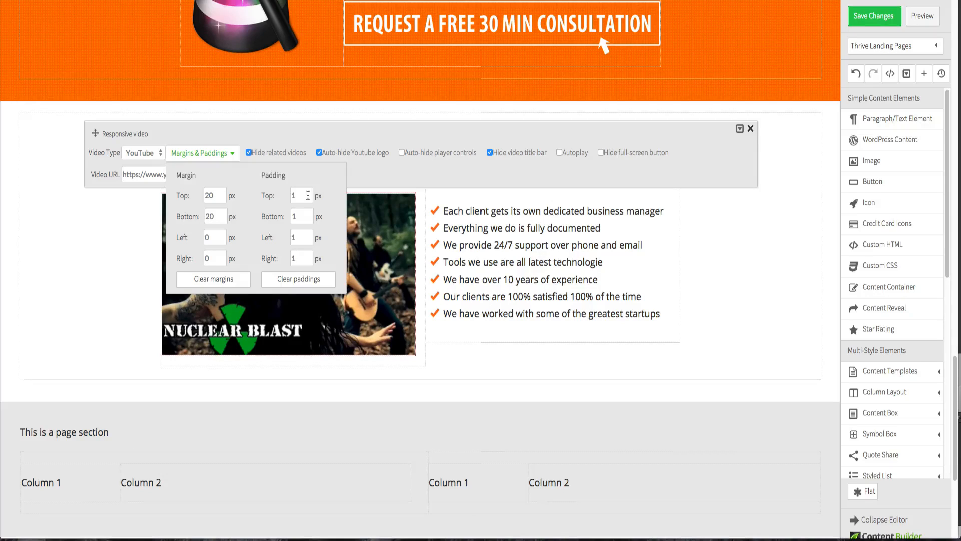
{"action": "left_click_drag", "start_coordinate": [99, 135], "coordinate": [96, 47]}
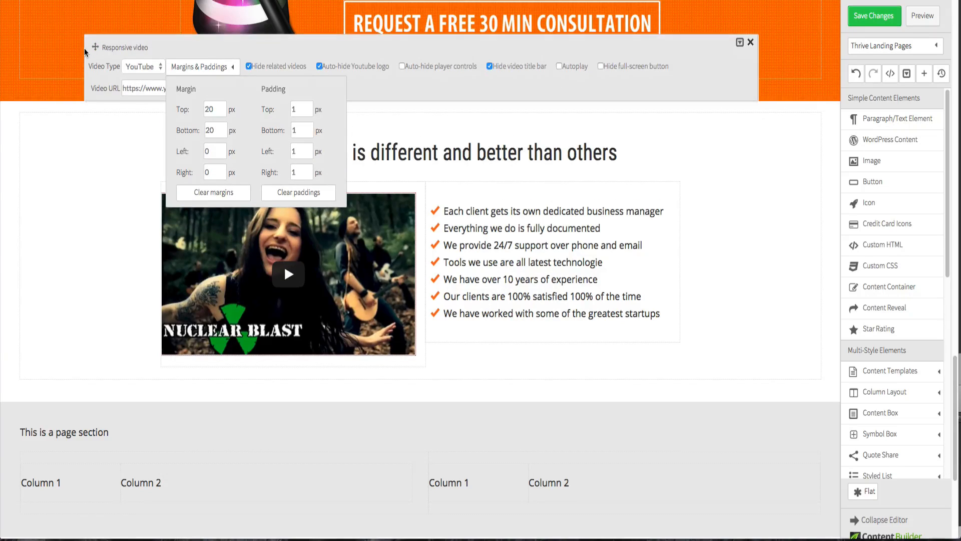
{"action": "left_click", "coordinate": [194, 73]}
{"action": "left_click", "coordinate": [194, 70]}
{"action": "double_click", "coordinate": [301, 150]}
{"action": "type", "text": "10"}
{"action": "left_click", "coordinate": [307, 170]}
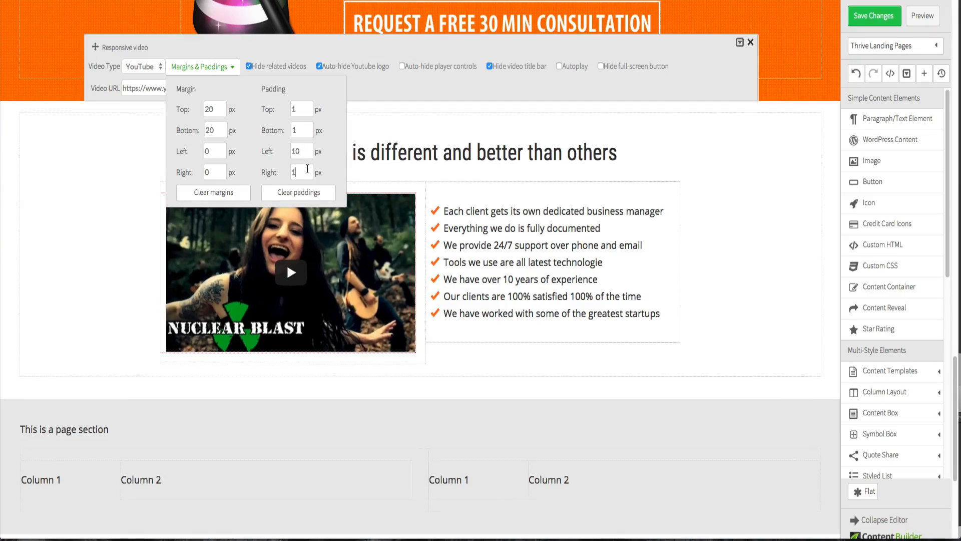
{"action": "double_click", "coordinate": [296, 151]}
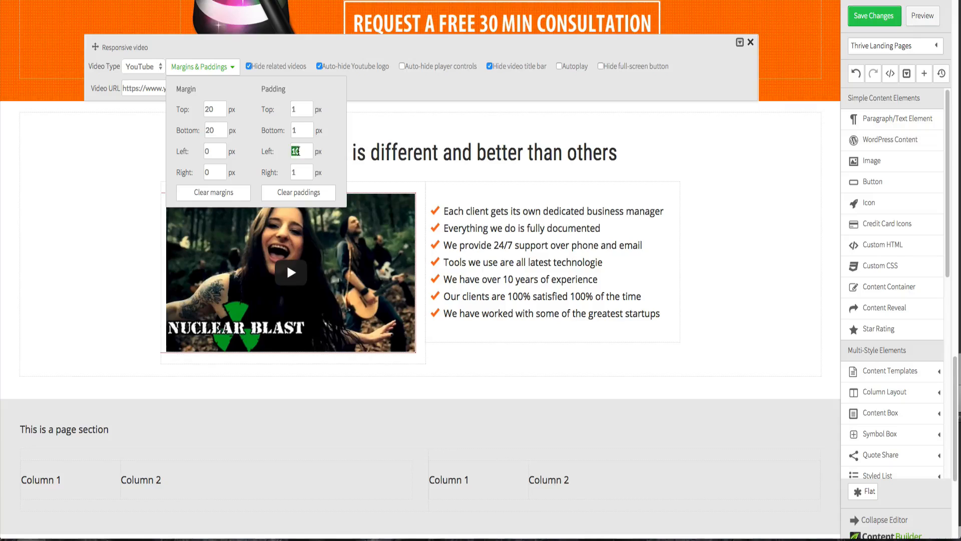
{"action": "type", "text": "30"}
{"action": "left_click", "coordinate": [304, 169]}
{"action": "double_click", "coordinate": [304, 169]}
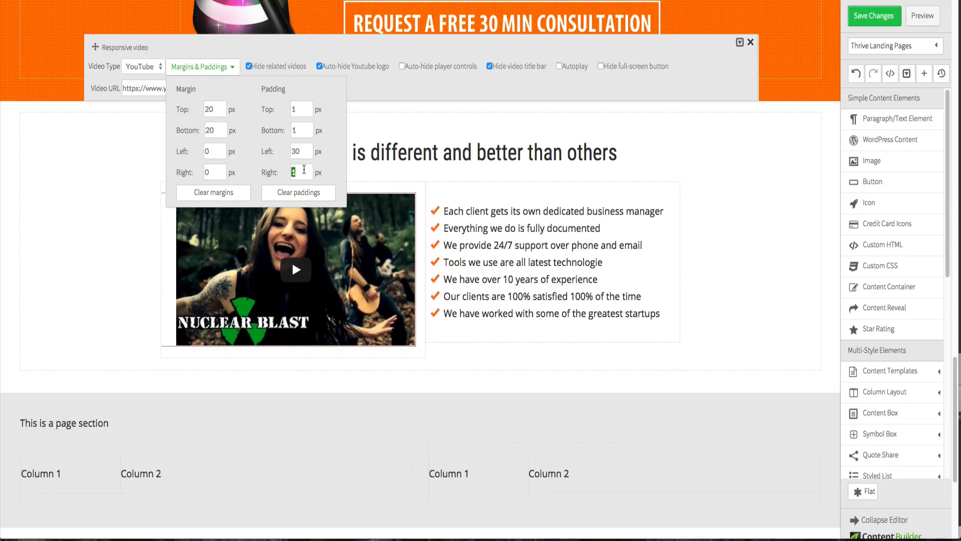
{"action": "type", "text": "30"}
{"action": "left_click", "coordinate": [305, 149]}
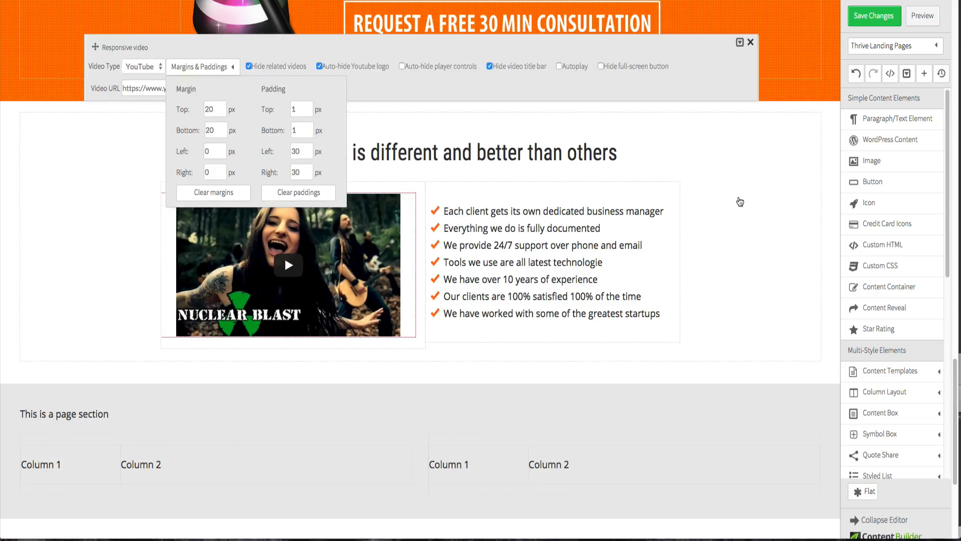
{"action": "left_click", "coordinate": [740, 201]}
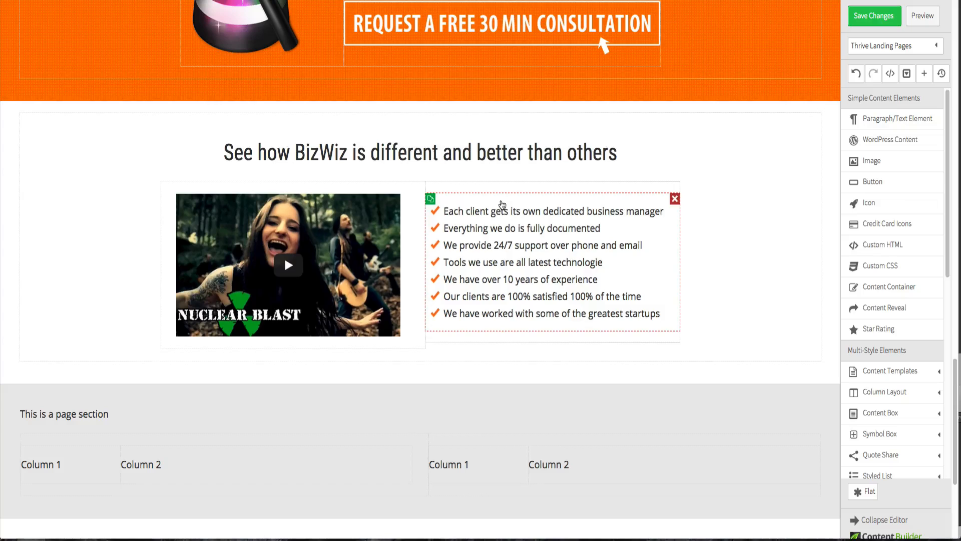
- Try bullet list line heights of 30 and 27 px, returning it to 25 px
{"action": "left_click", "coordinate": [502, 204]}
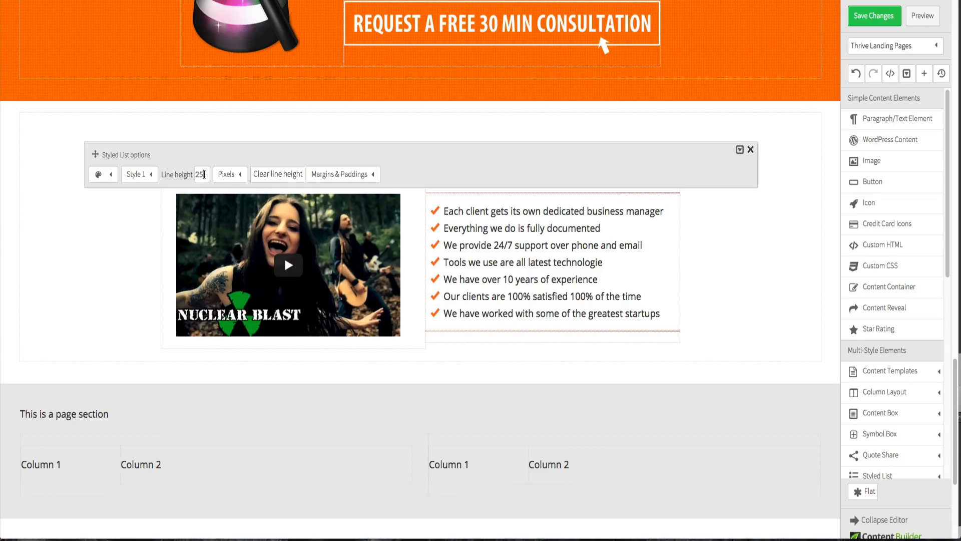
{"action": "double_click", "coordinate": [203, 174]}
{"action": "type", "text": "30"}
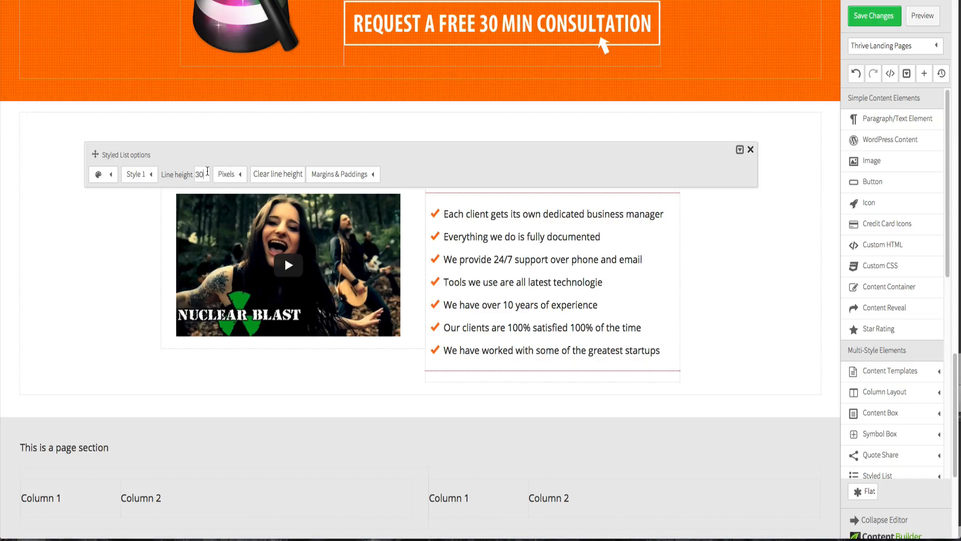
{"action": "double_click", "coordinate": [206, 171]}
{"action": "type", "text": "27"}
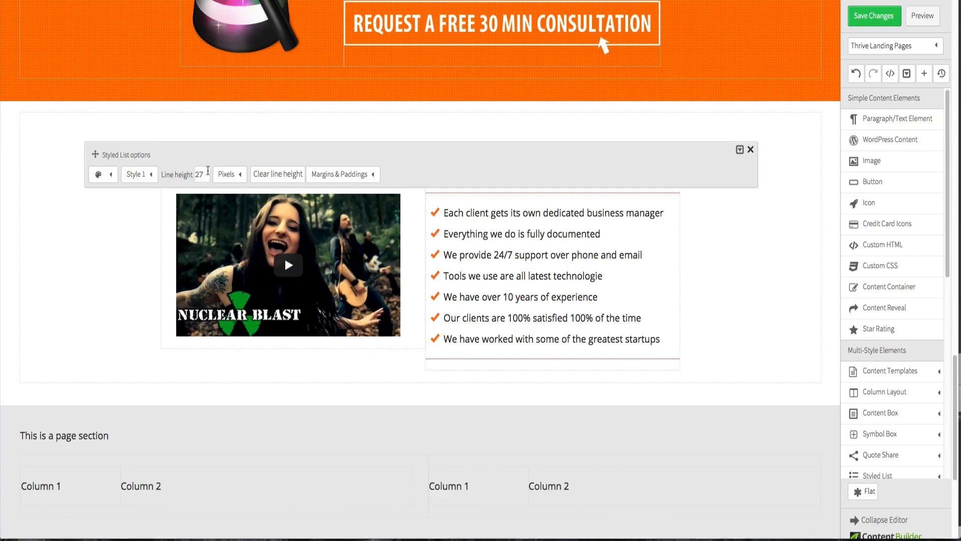
{"action": "key", "text": "BackSpace"}
{"action": "type", "text": "5"}
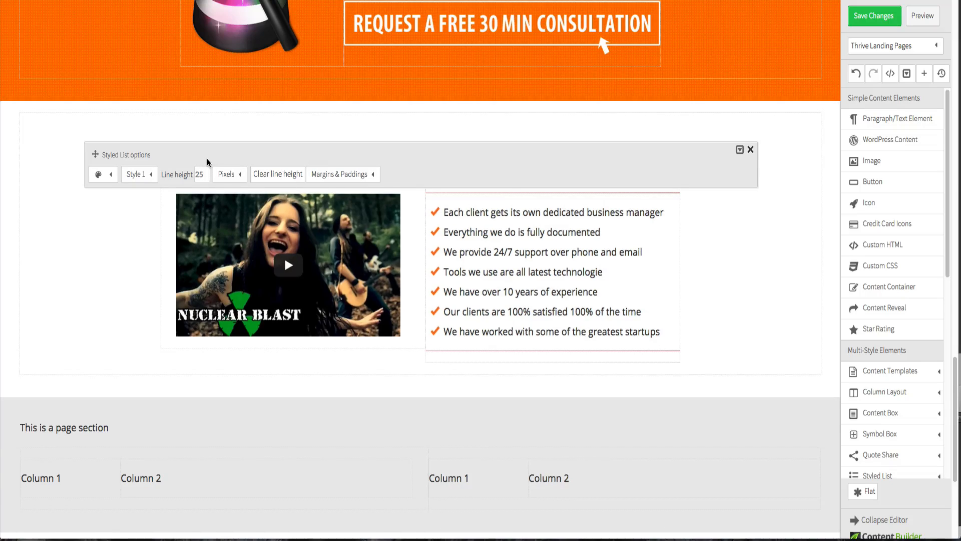
{"action": "left_click", "coordinate": [760, 239]}
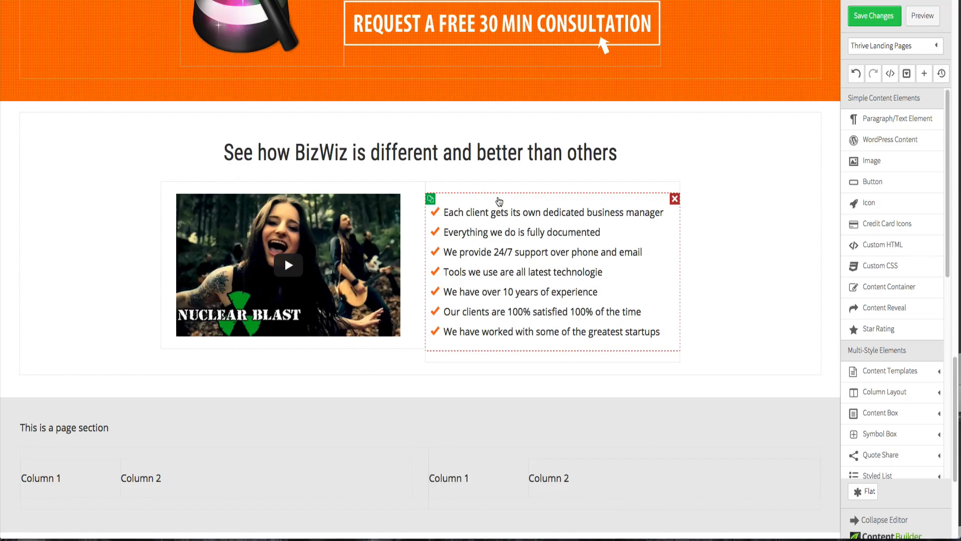
- Set the bullet list's top margin to 0 px
{"action": "left_click", "coordinate": [501, 207]}
{"action": "left_click", "coordinate": [339, 174]}
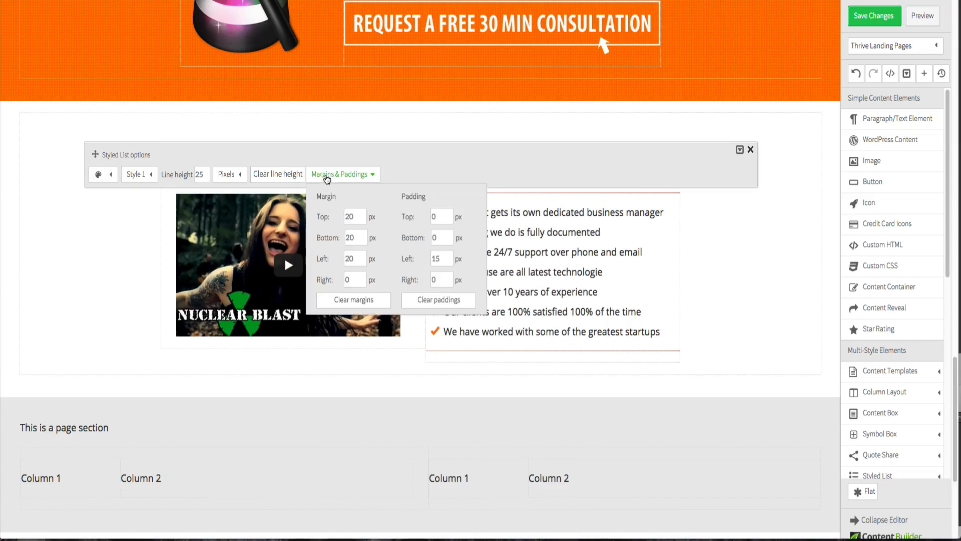
{"action": "double_click", "coordinate": [353, 214]}
{"action": "type", "text": "0"}
{"action": "left_click", "coordinate": [716, 255]}
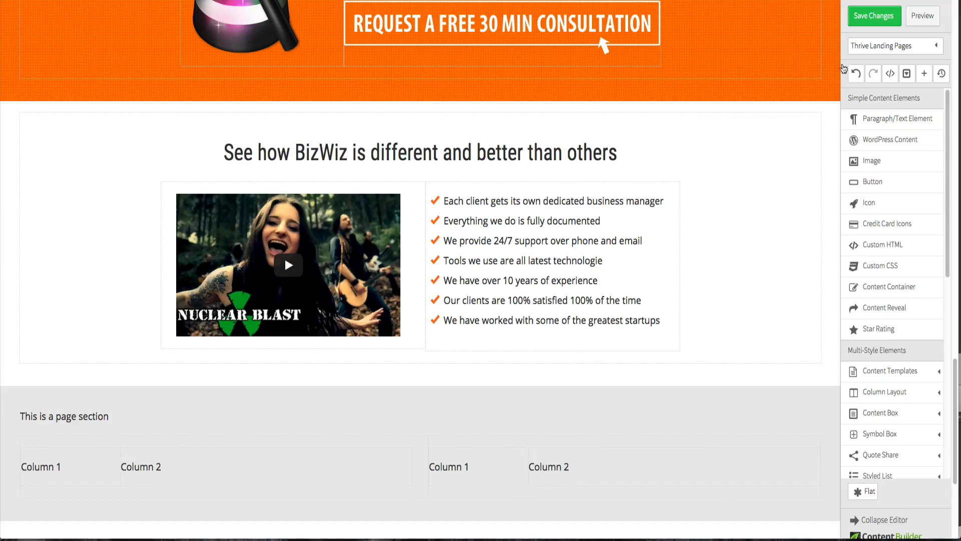
- Save the page and preview the video and bullet section
{"action": "left_click", "coordinate": [863, 22]}
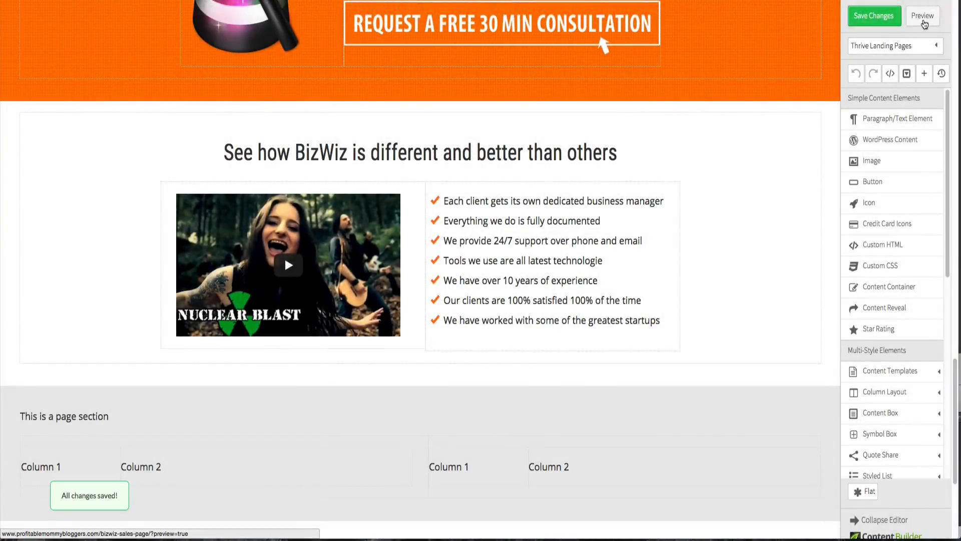
{"action": "left_click", "coordinate": [921, 20]}
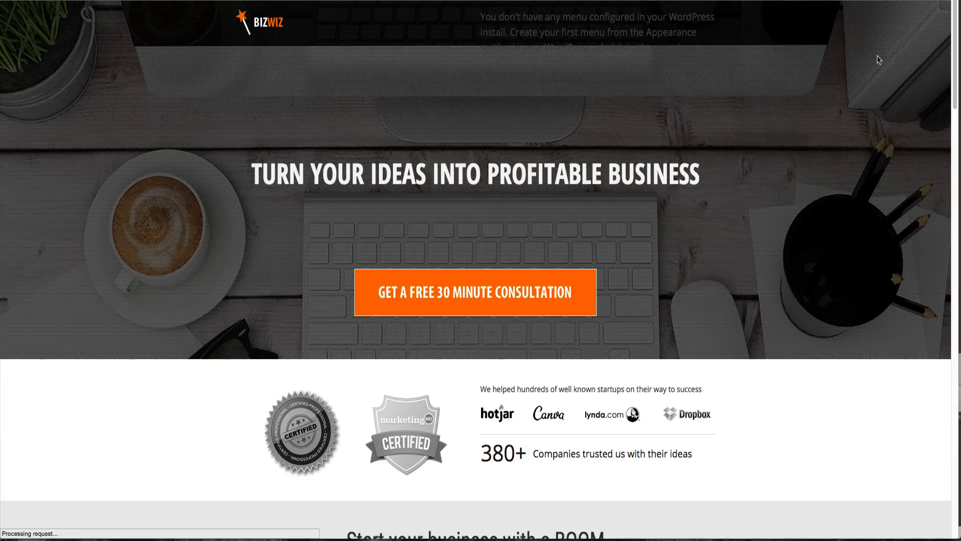
{"action": "scroll", "coordinate": [560, 163], "scroll_direction": "down", "scroll_amount": 15}
{"action": "scroll", "coordinate": [561, 165], "scroll_direction": "down", "scroll_amount": 15}
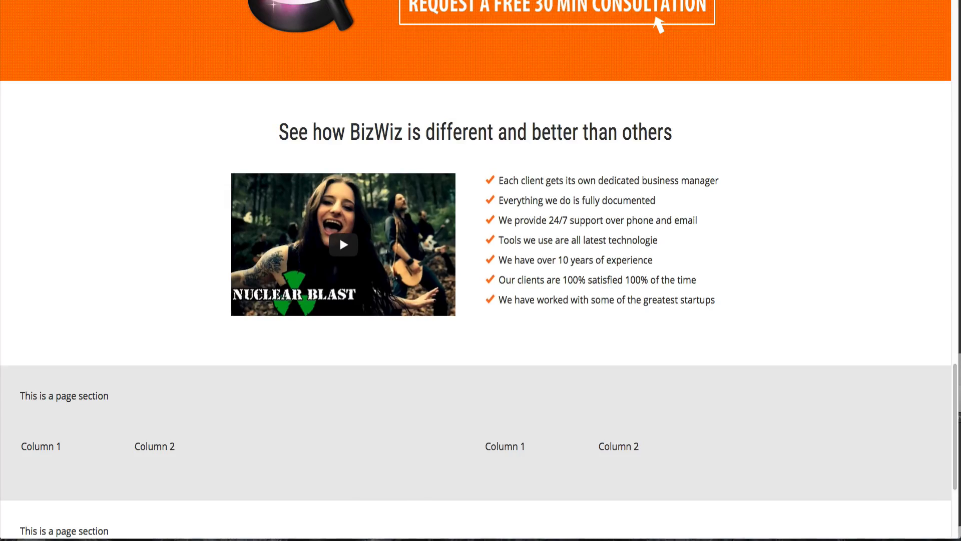
{"action": "scroll", "coordinate": [339, 61], "scroll_direction": "down", "scroll_amount": 1}
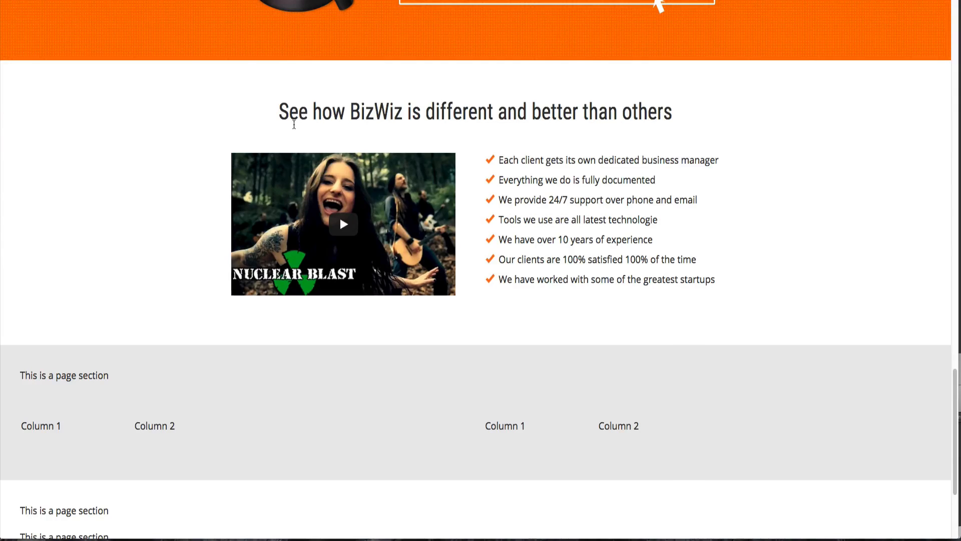
{"action": "scroll", "coordinate": [294, 123], "scroll_direction": "down", "scroll_amount": 1}
- Switch to the Fireworks design and scroll down to its Frequently asked questions section
{"action": "left_click", "coordinate": [370, 1]}
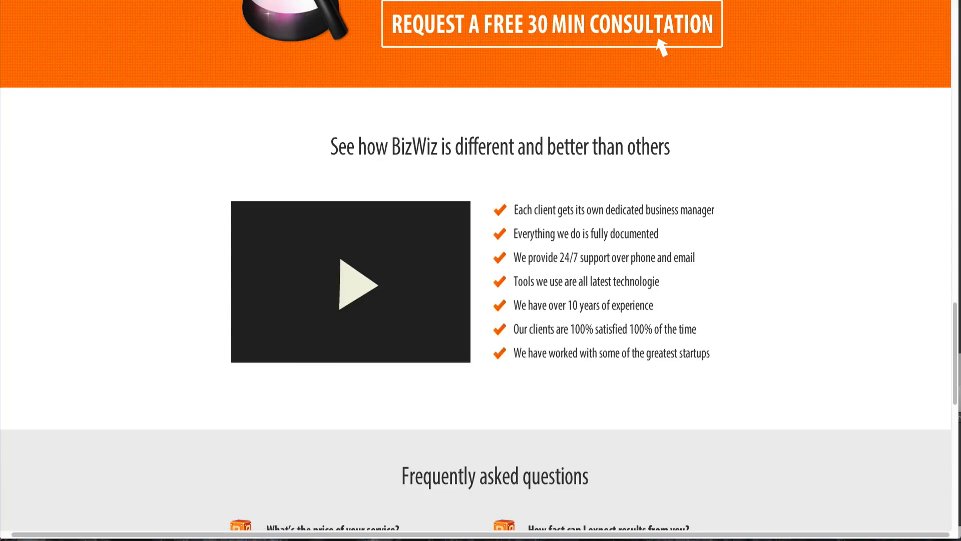
{"action": "scroll", "coordinate": [382, 104], "scroll_direction": "down", "scroll_amount": 4}
{"action": "scroll", "coordinate": [382, 103], "scroll_direction": "down", "scroll_amount": 7}
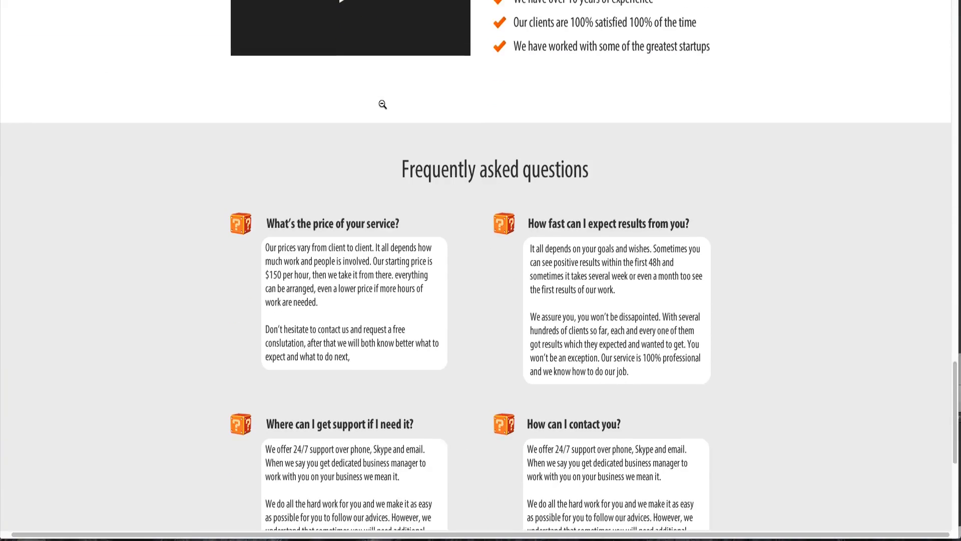
{"action": "scroll", "coordinate": [383, 105], "scroll_direction": "down", "scroll_amount": 2}
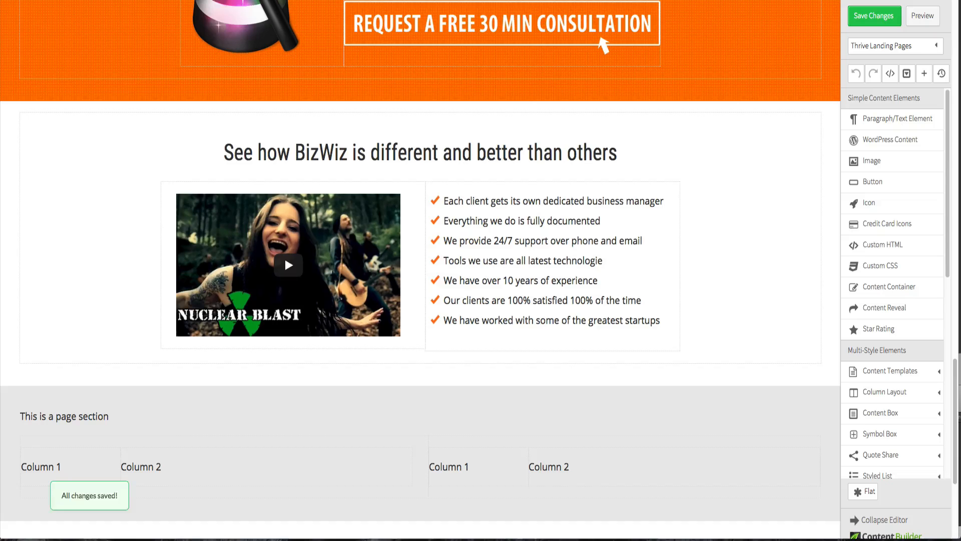
- Duplicate the section heading and add a paragraph text element at the top of the next grey section
{"action": "left_click", "coordinate": [166, 141]}
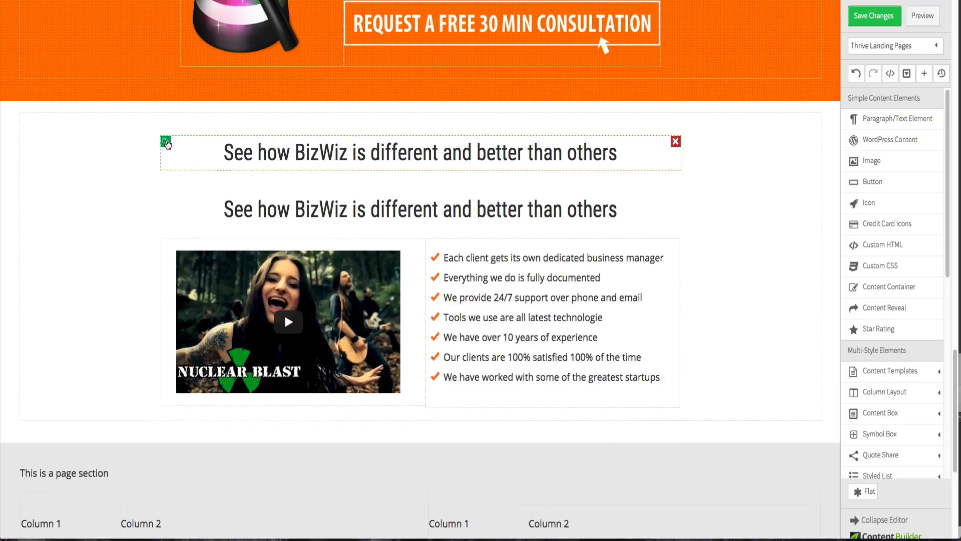
{"action": "scroll", "coordinate": [207, 171], "scroll_direction": "down", "scroll_amount": 2}
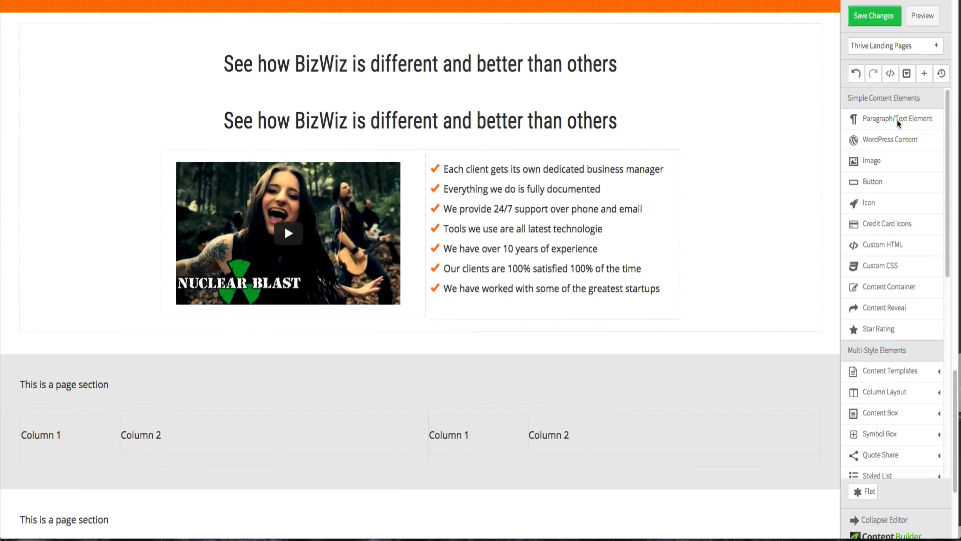
{"action": "left_click_drag", "start_coordinate": [904, 286], "coordinate": [520, 376]}
{"action": "scroll", "coordinate": [520, 377], "scroll_direction": "down", "scroll_amount": 2}
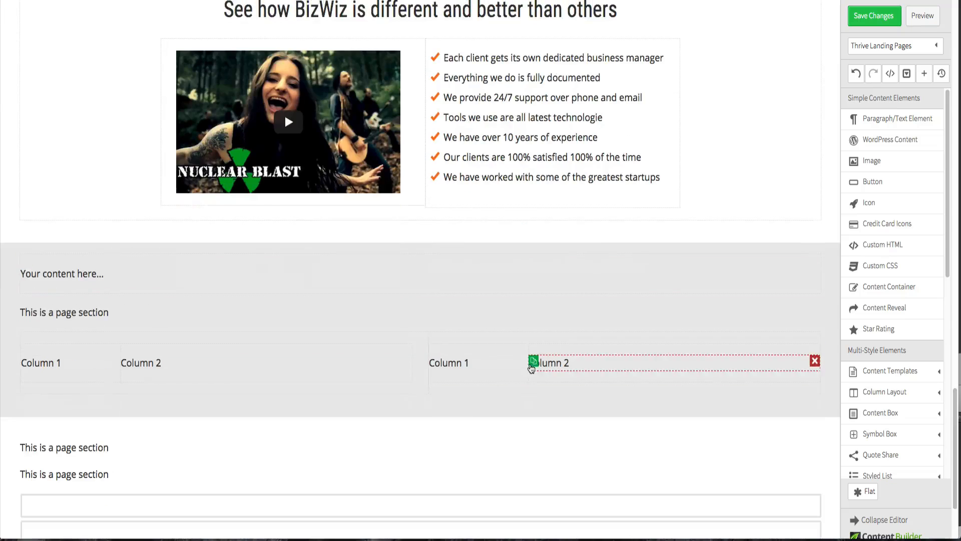
- Set the new text's content container to a 960 max-width and center it
{"action": "left_click", "coordinate": [354, 283]}
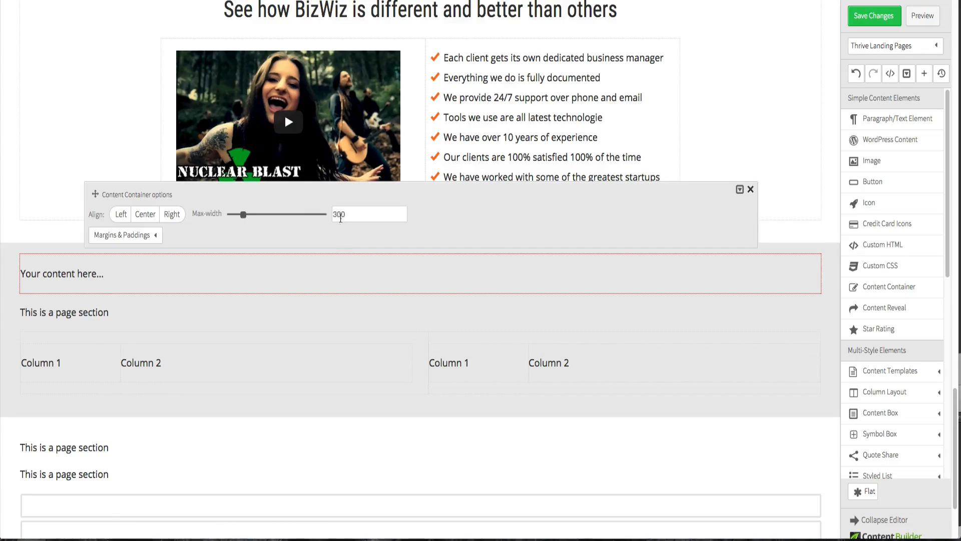
{"action": "left_click_drag", "start_coordinate": [243, 215], "coordinate": [285, 222]}
{"action": "left_click_drag", "start_coordinate": [341, 214], "coordinate": [345, 214]}
{"action": "type", "text": "0"}
{"action": "left_click", "coordinate": [139, 218]}
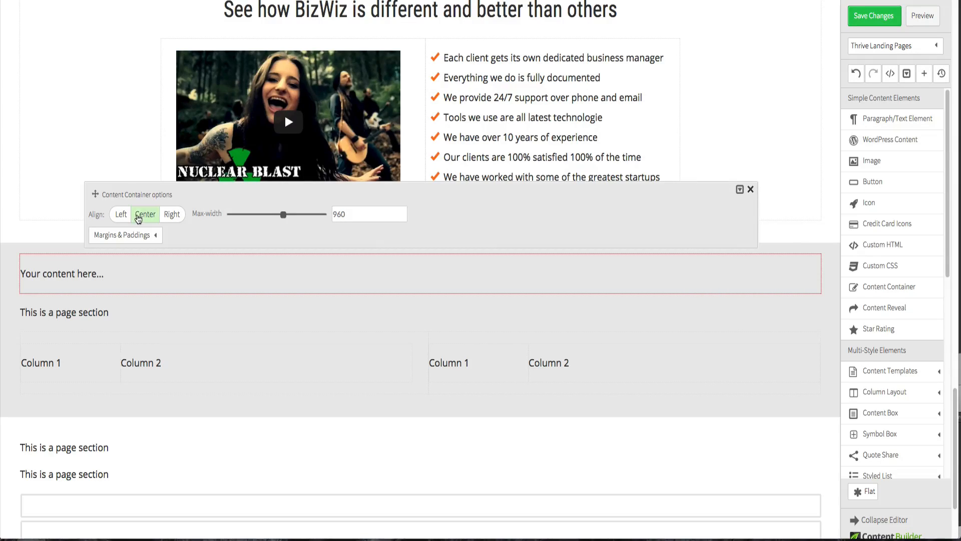
{"action": "left_click", "coordinate": [56, 193]}
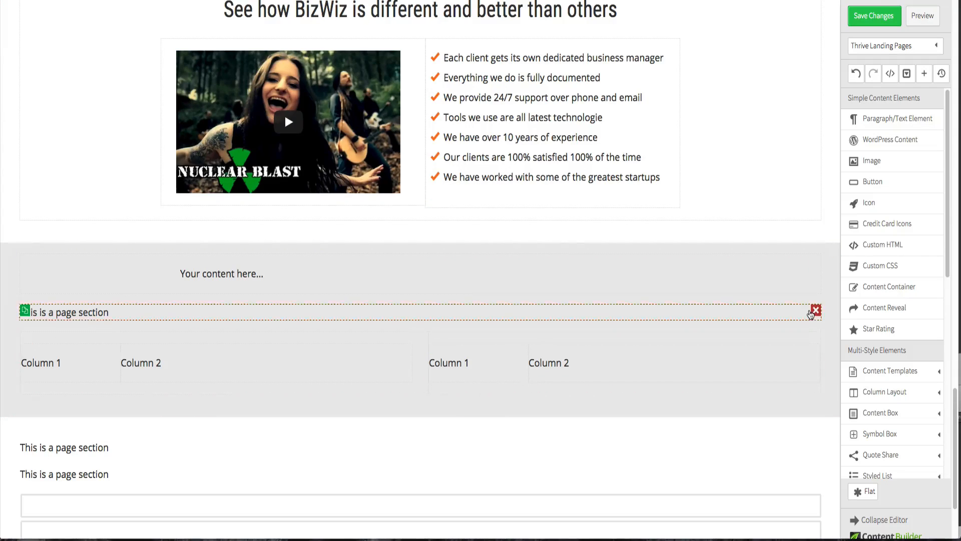
- Delete the 'This is a page section' text and move the column layout into the centered content container
{"action": "left_click", "coordinate": [812, 312]}
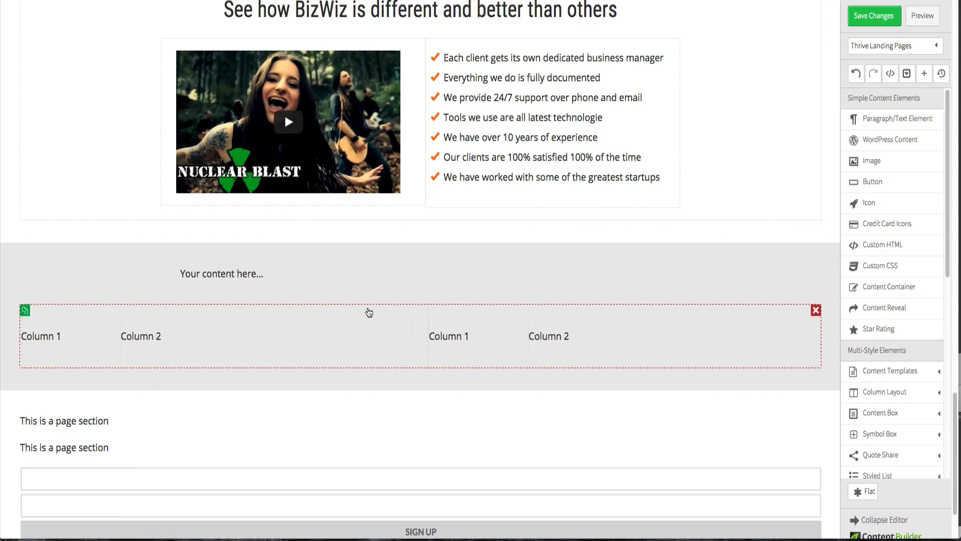
{"action": "left_click_drag", "start_coordinate": [368, 312], "coordinate": [380, 294]}
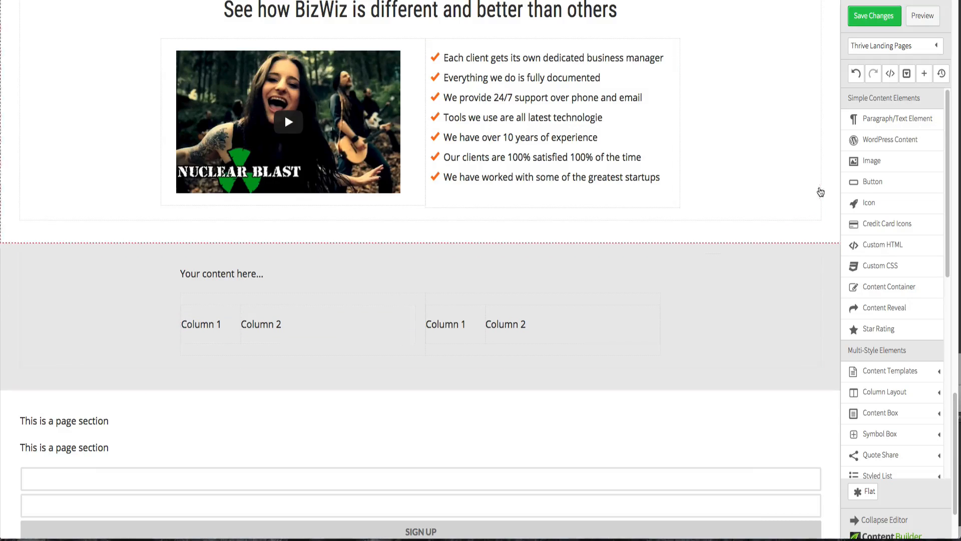
- Place an image element in the first narrow column in place of the 'Column 1' text, uploading and inserting question-mark.png
{"action": "left_click_drag", "start_coordinate": [871, 161], "coordinate": [221, 311]}
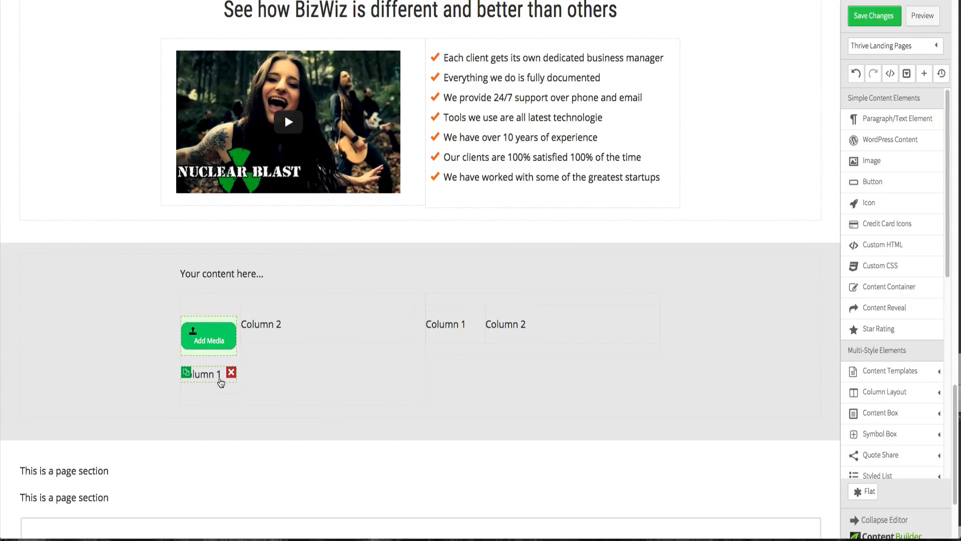
{"action": "left_click", "coordinate": [231, 372]}
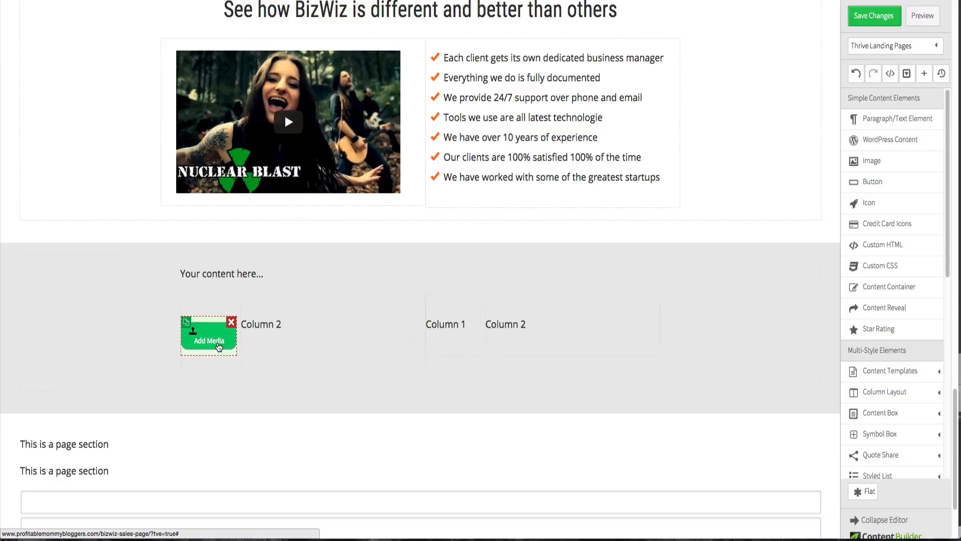
{"action": "left_click", "coordinate": [219, 345]}
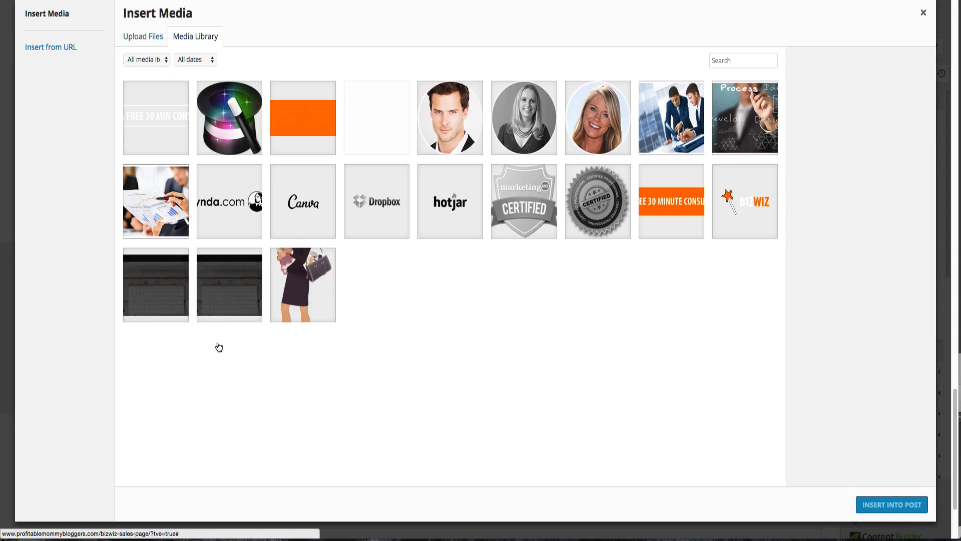
{"action": "left_click", "coordinate": [153, 40]}
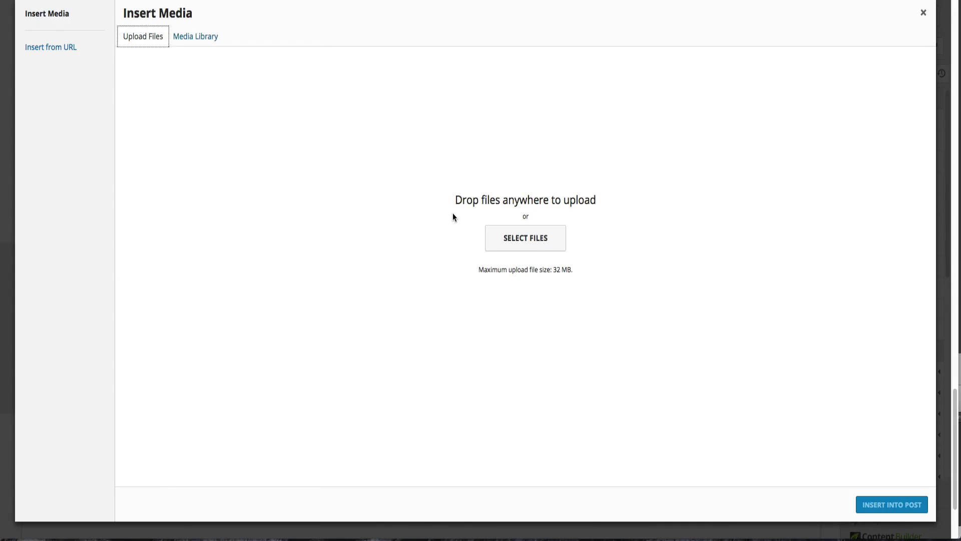
{"action": "left_click", "coordinate": [506, 239]}
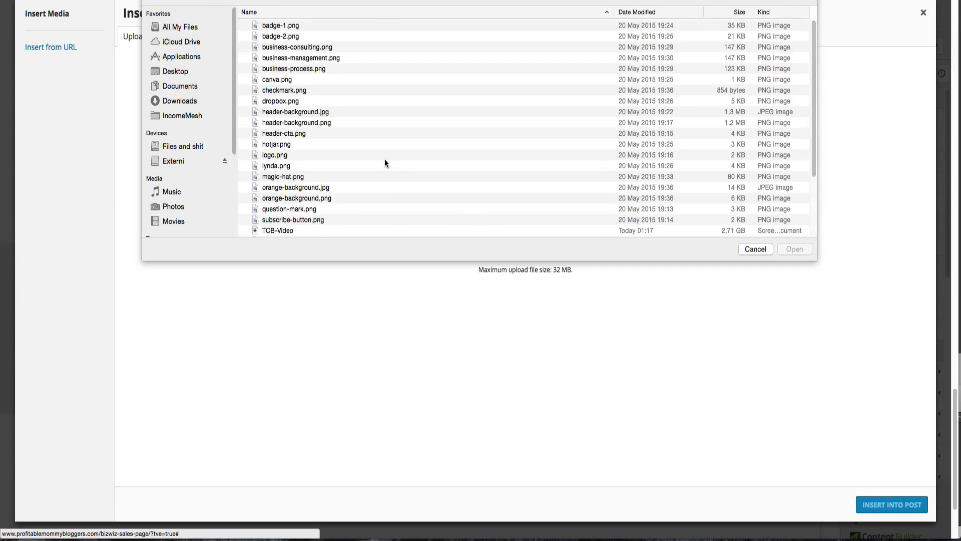
{"action": "left_click", "coordinate": [303, 209]}
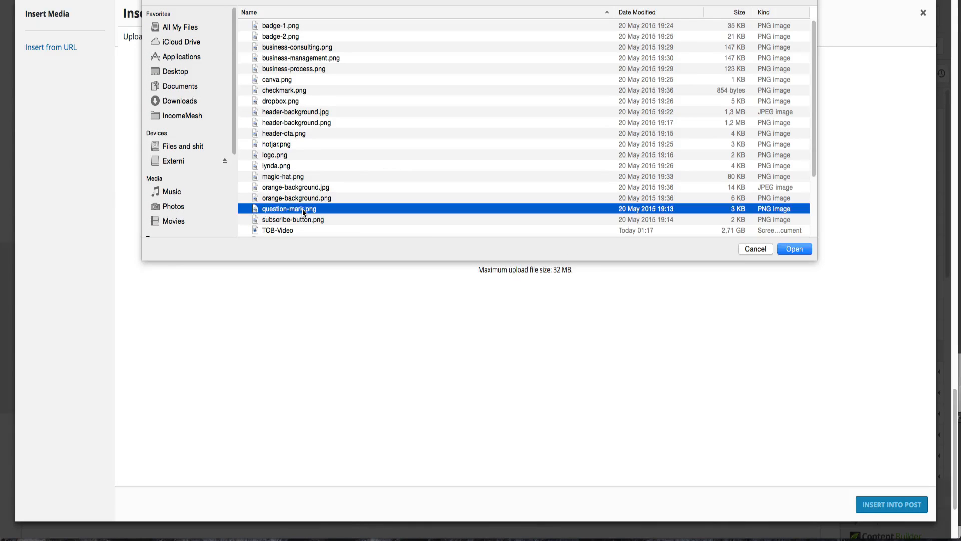
{"action": "left_click", "coordinate": [805, 250]}
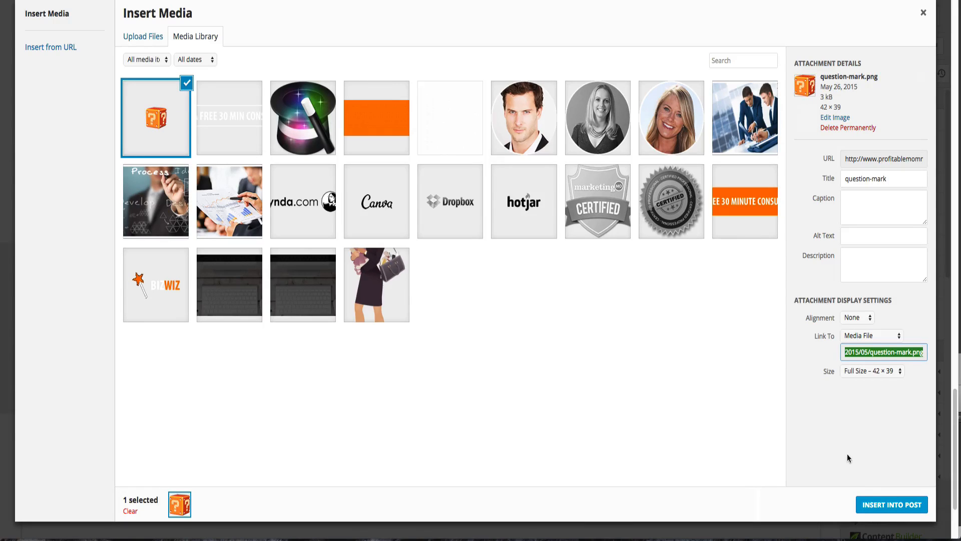
{"action": "left_click", "coordinate": [868, 501]}
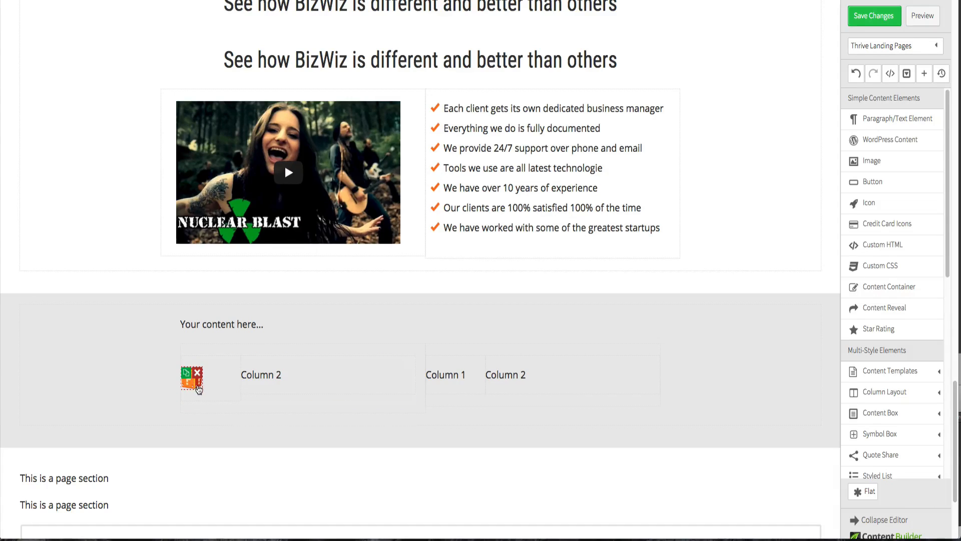
- Set the question-mark image's right margin to -30 px
{"action": "left_click", "coordinate": [198, 389]}
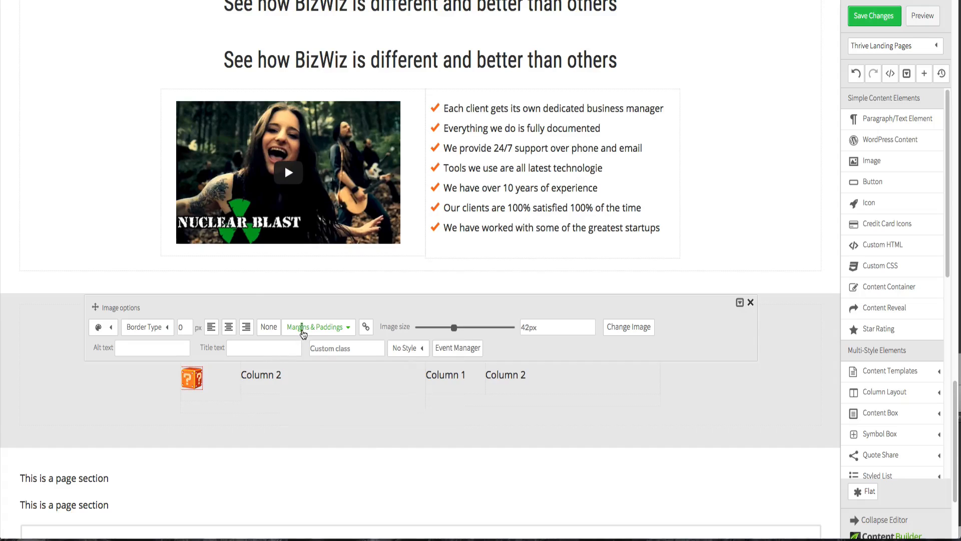
{"action": "left_click", "coordinate": [303, 327]}
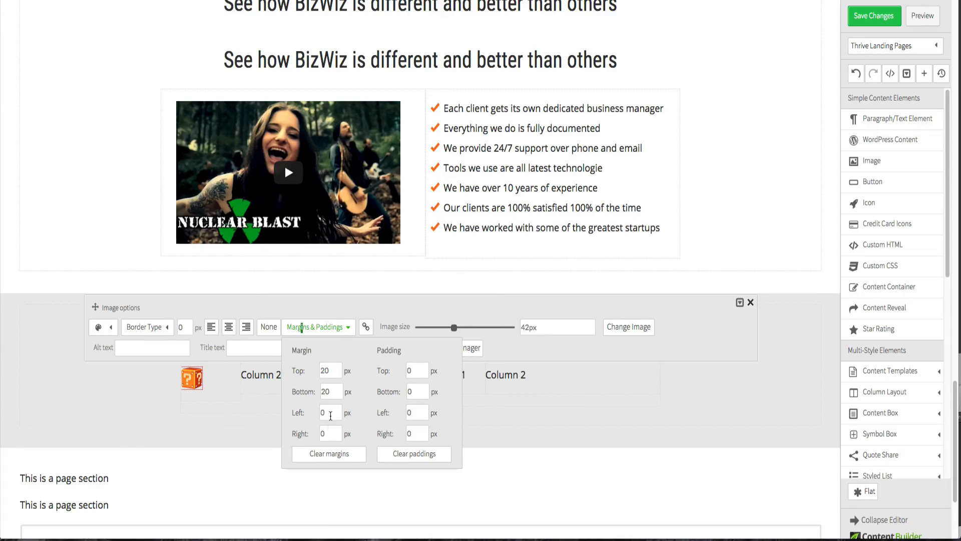
{"action": "double_click", "coordinate": [328, 429]}
{"action": "type", "text": "-30"}
{"action": "left_click", "coordinate": [335, 411]}
{"action": "left_click", "coordinate": [260, 382]}
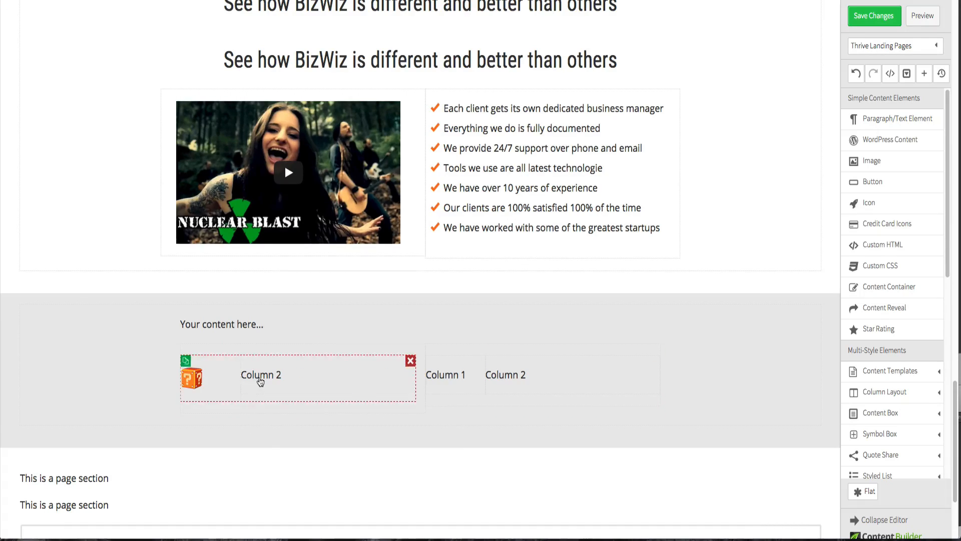
- Set the 'Column 2' text's left margin to -50 px
{"action": "left_click", "coordinate": [260, 381]}
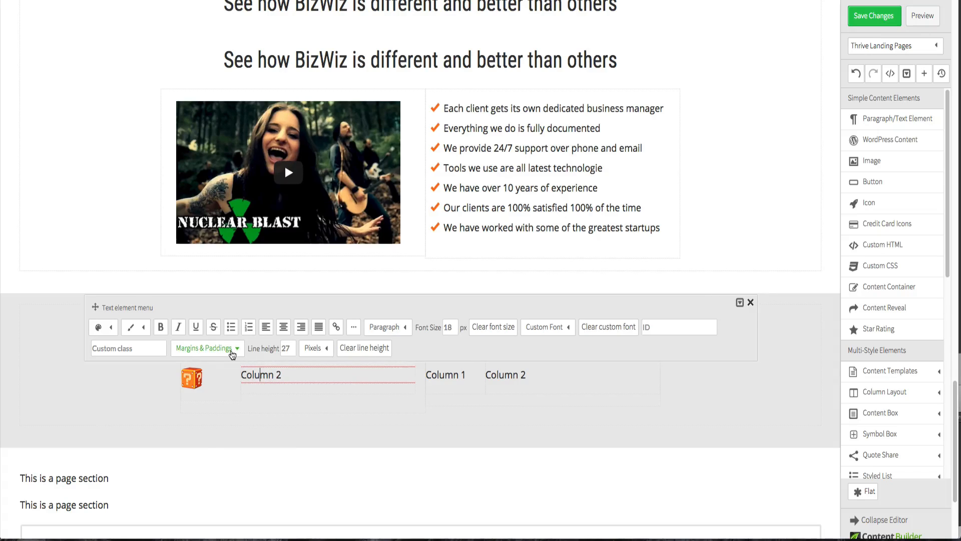
{"action": "left_click", "coordinate": [232, 351]}
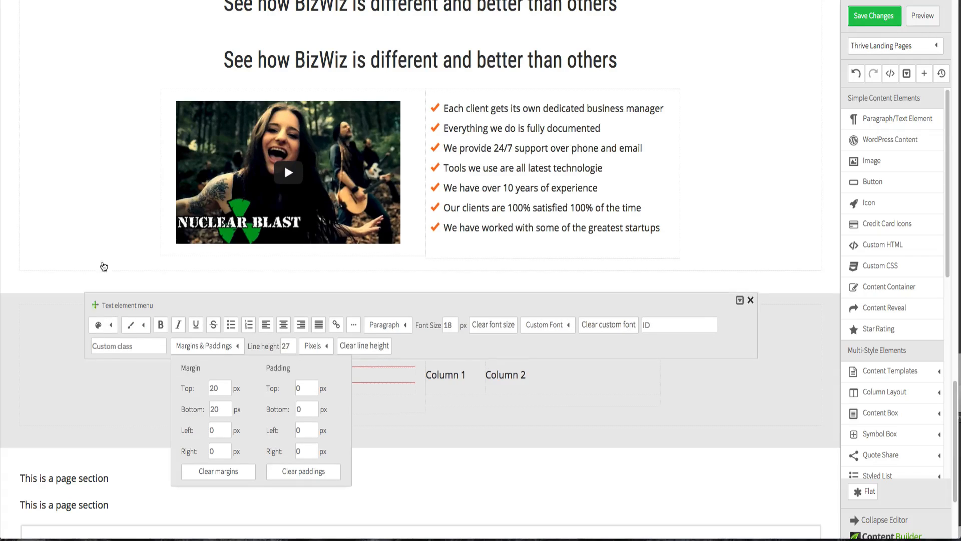
{"action": "left_click_drag", "start_coordinate": [101, 305], "coordinate": [103, 114]}
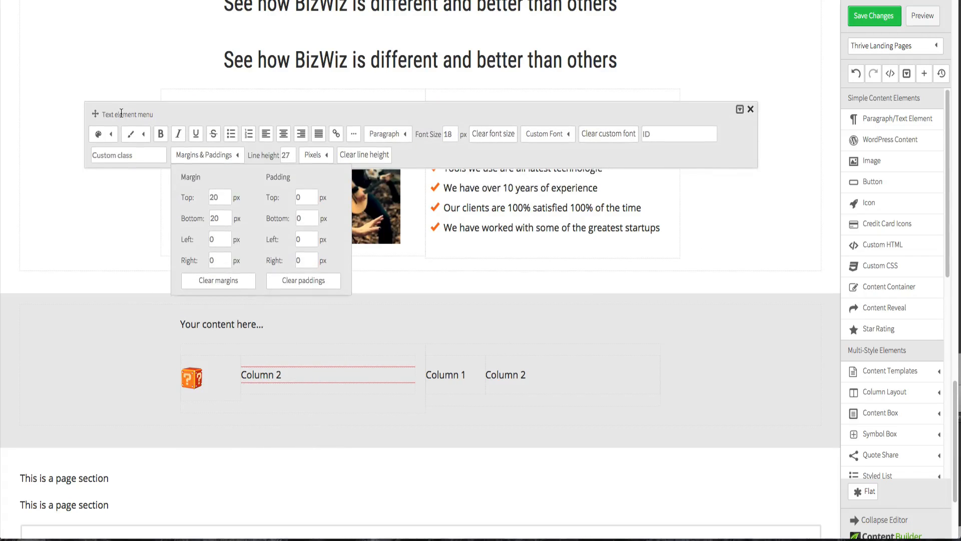
{"action": "left_click", "coordinate": [203, 159]}
{"action": "double_click", "coordinate": [216, 239]}
{"action": "type", "text": "-3"}
{"action": "left_click", "coordinate": [223, 220]}
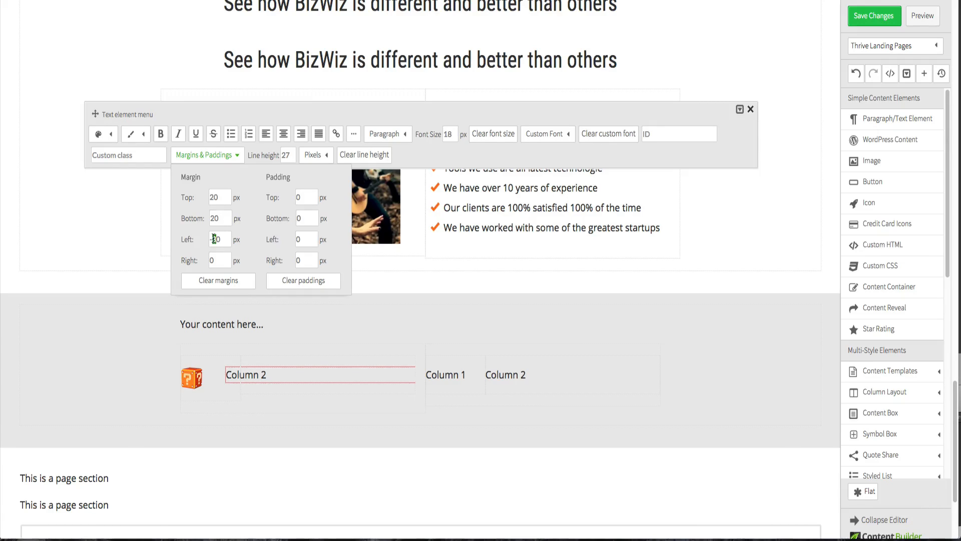
{"action": "type", "text": "4"}
{"action": "type", "text": "5"}
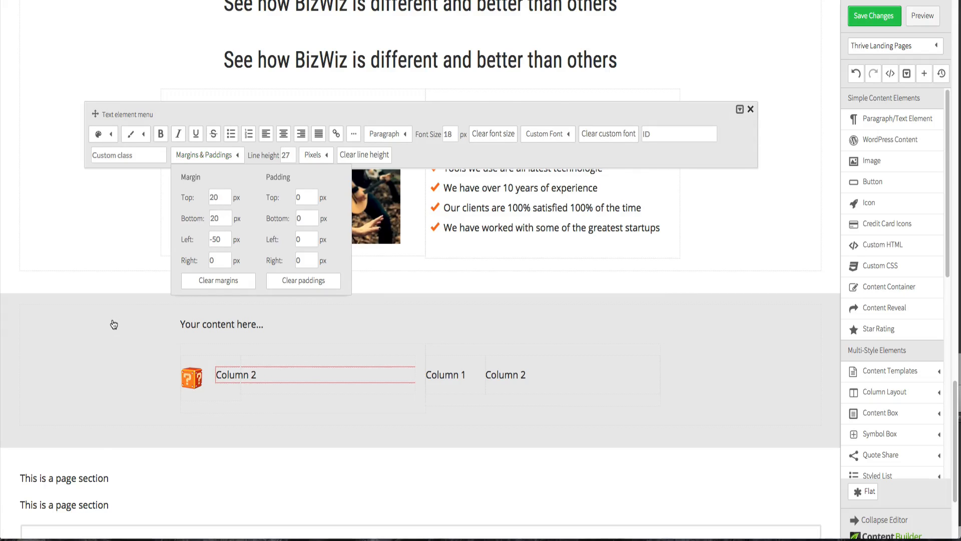
{"action": "left_click", "coordinate": [114, 325]}
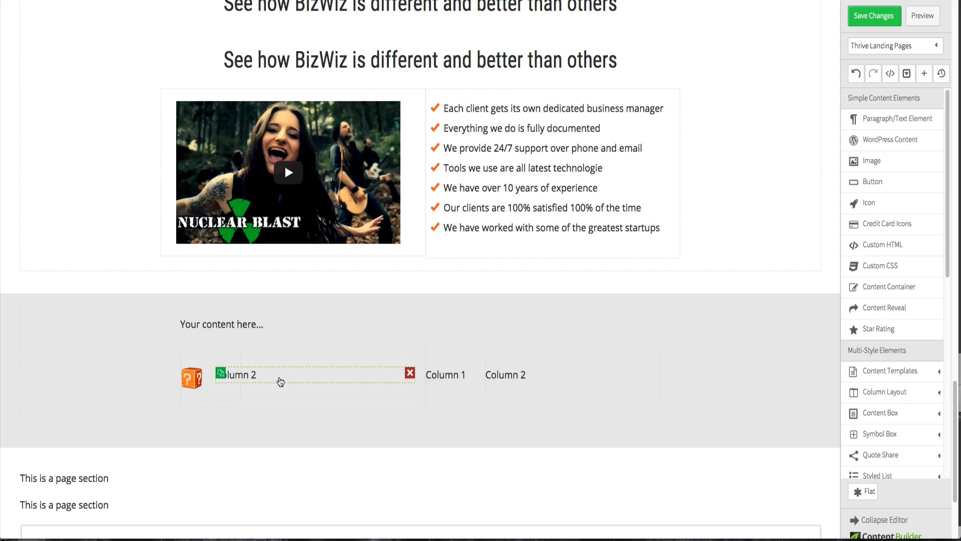
- Add a paragraph text element beneath the 'Column 2' text and set its left margin to -40 px
{"action": "scroll", "coordinate": [280, 383], "scroll_direction": "down", "scroll_amount": 1}
{"action": "scroll", "coordinate": [280, 382], "scroll_direction": "down", "scroll_amount": 1}
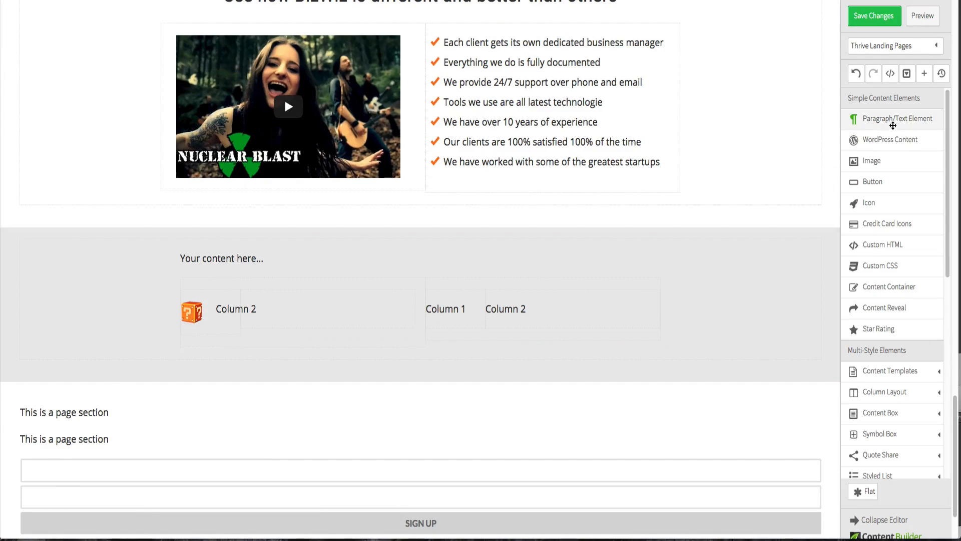
{"action": "mouse_move", "coordinate": [891, 123]}
{"action": "left_mouse_down"}
{"action": "mouse_move", "coordinate": [296, 238]}
{"action": "mouse_move", "coordinate": [283, 336]}
{"action": "left_mouse_up"}
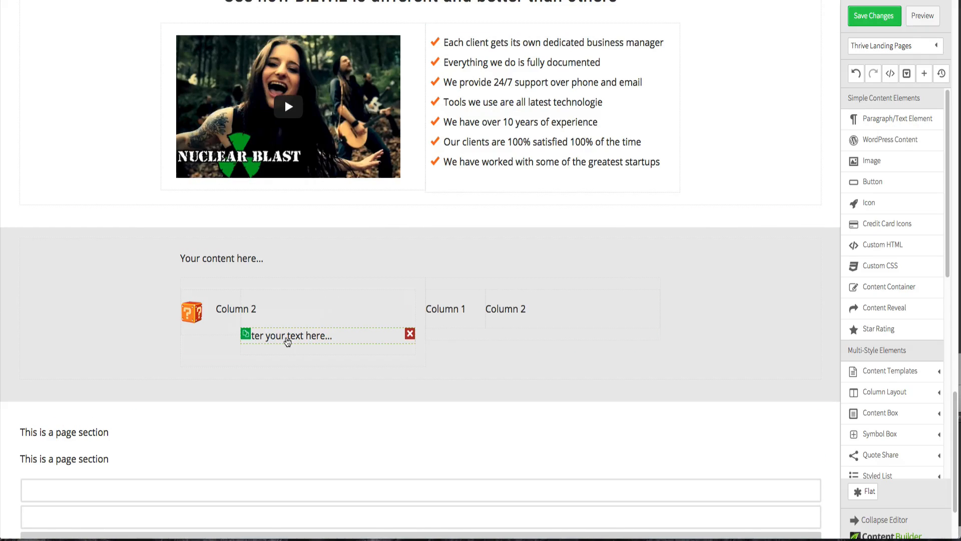
{"action": "left_click", "coordinate": [286, 336]}
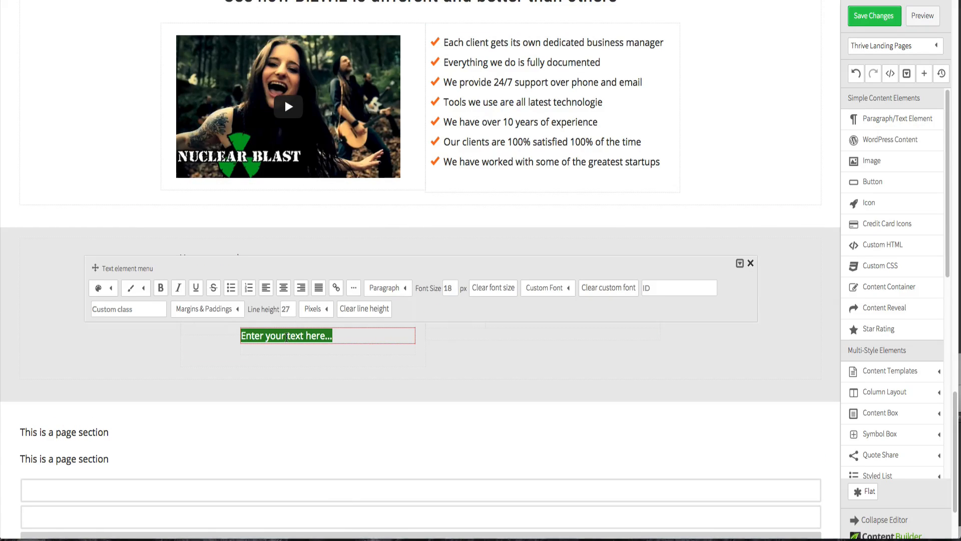
{"action": "left_click", "coordinate": [235, 310]}
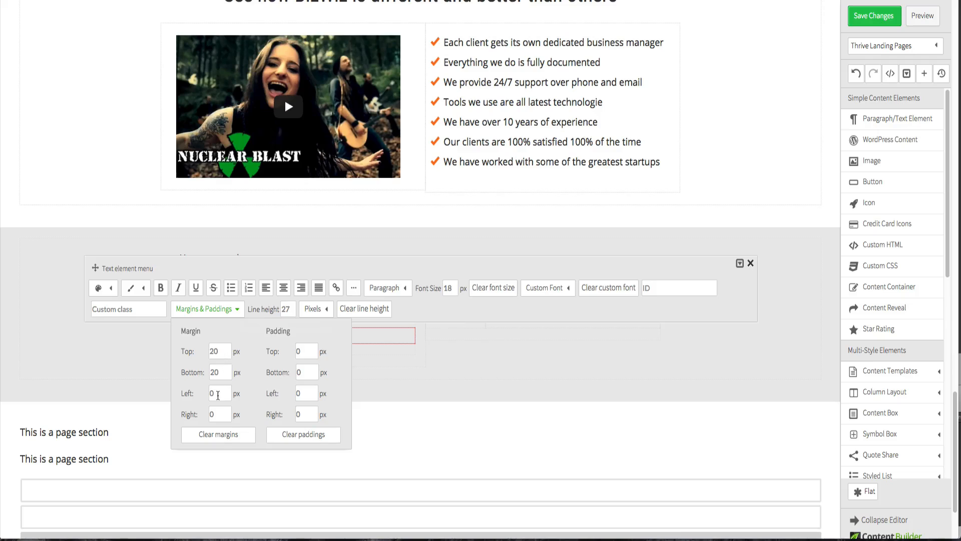
{"action": "double_click", "coordinate": [219, 397]}
{"action": "type", "text": "-4"}
{"action": "left_click", "coordinate": [223, 371]}
{"action": "left_click", "coordinate": [506, 411]}
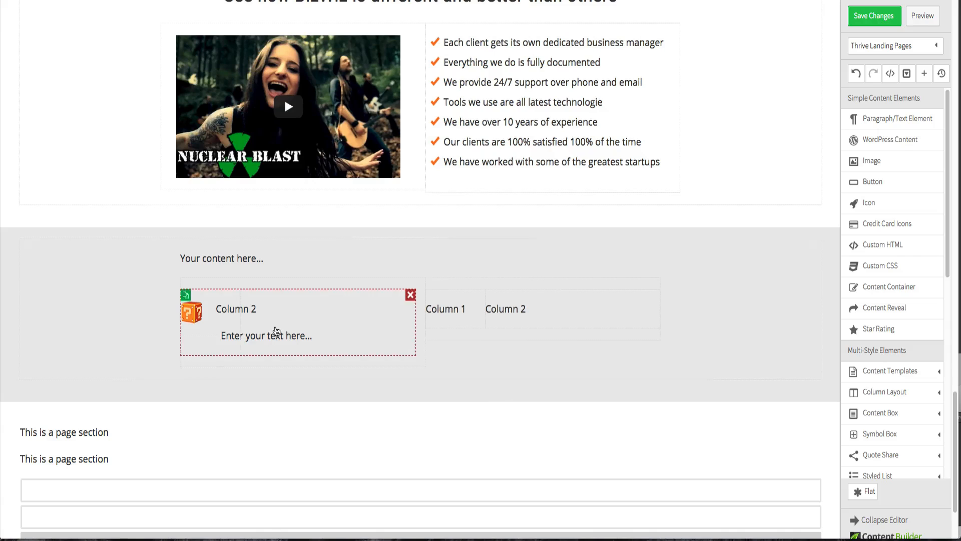
- Set the new text element's left margin to -50 px
{"action": "left_click", "coordinate": [277, 344]}
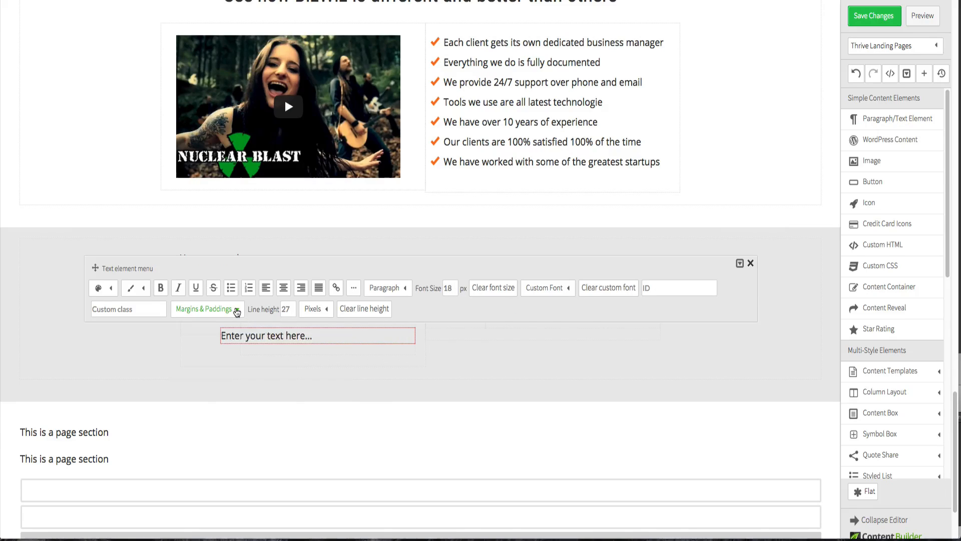
{"action": "left_click", "coordinate": [236, 309]}
{"action": "double_click", "coordinate": [224, 389]}
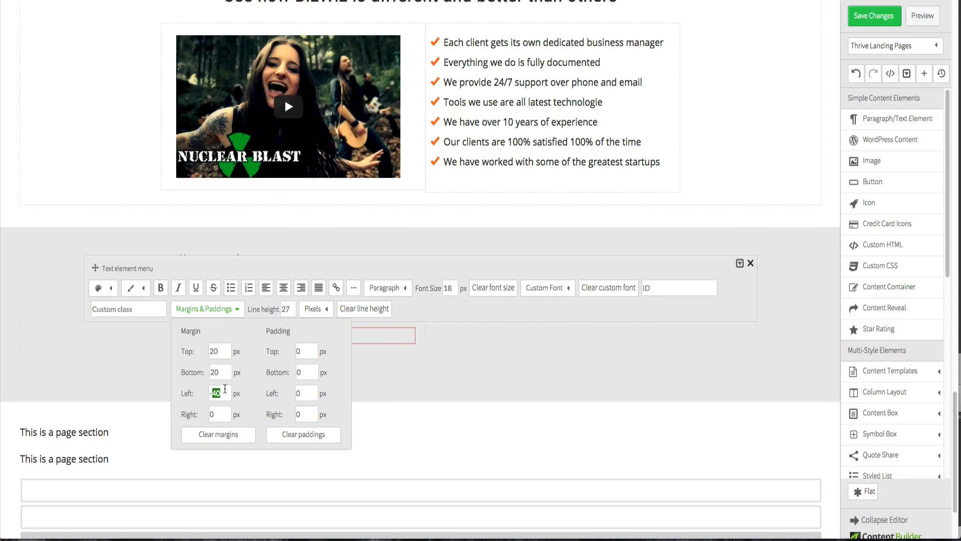
{"action": "type", "text": "50"}
{"action": "left_click", "coordinate": [454, 362]}
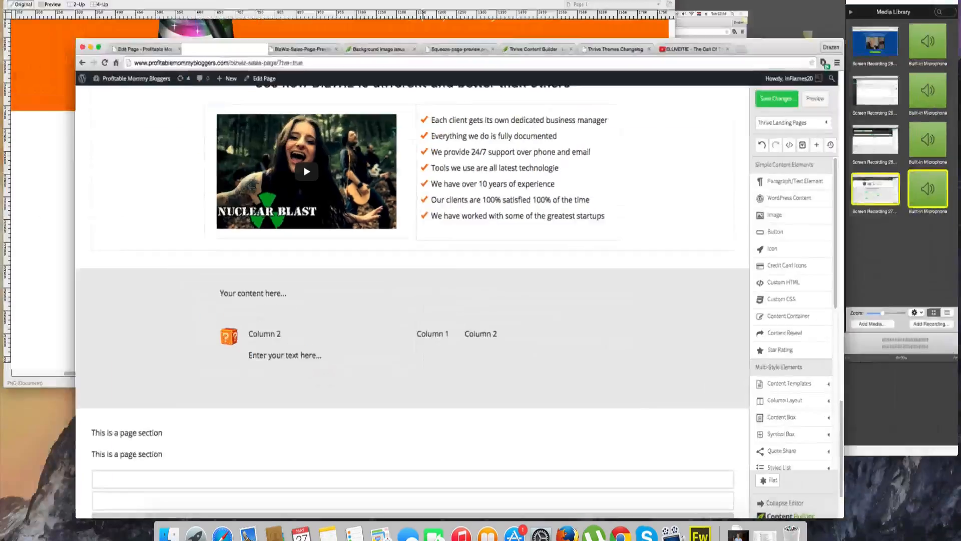
- Switch to the Fireworks design, copy the 'What's the price of your service?' heading, and return to the editor
{"action": "key", "text": "ctrl+Up"}
{"action": "left_click", "coordinate": [247, 151]}
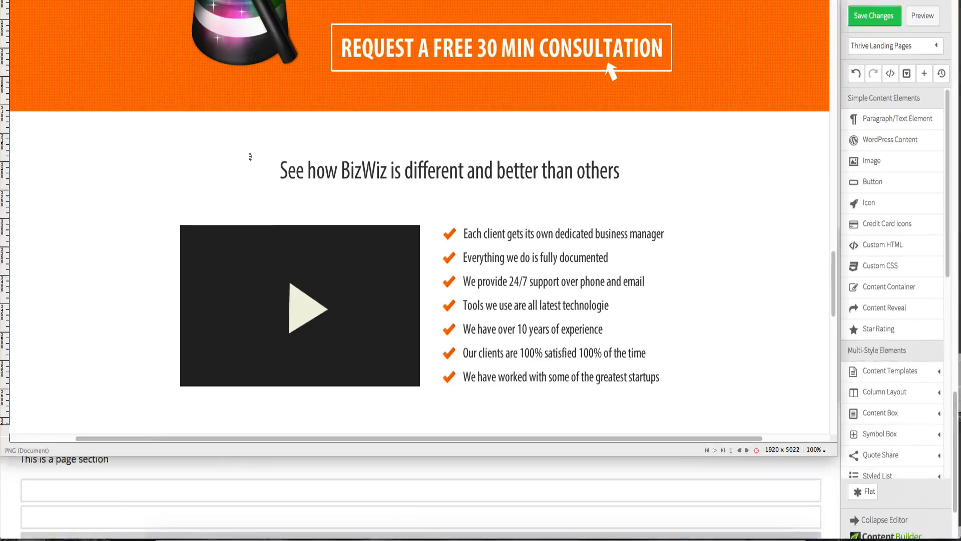
{"action": "scroll", "coordinate": [255, 195], "scroll_direction": "down", "scroll_amount": 10}
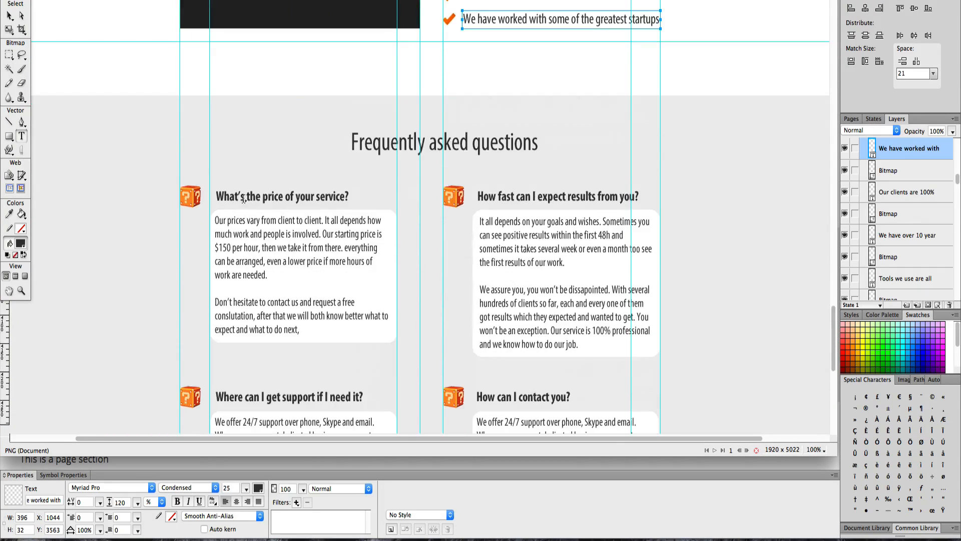
{"action": "triple_click", "coordinate": [226, 195]}
{"action": "key", "text": "super+c"}
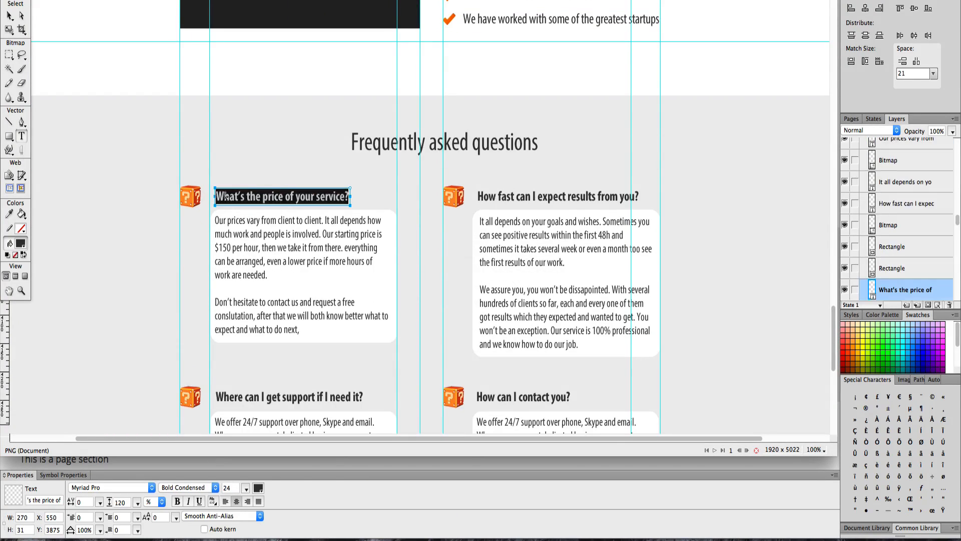
{"action": "key", "text": "ctrl+Up"}
{"action": "left_click", "coordinate": [326, 326]}
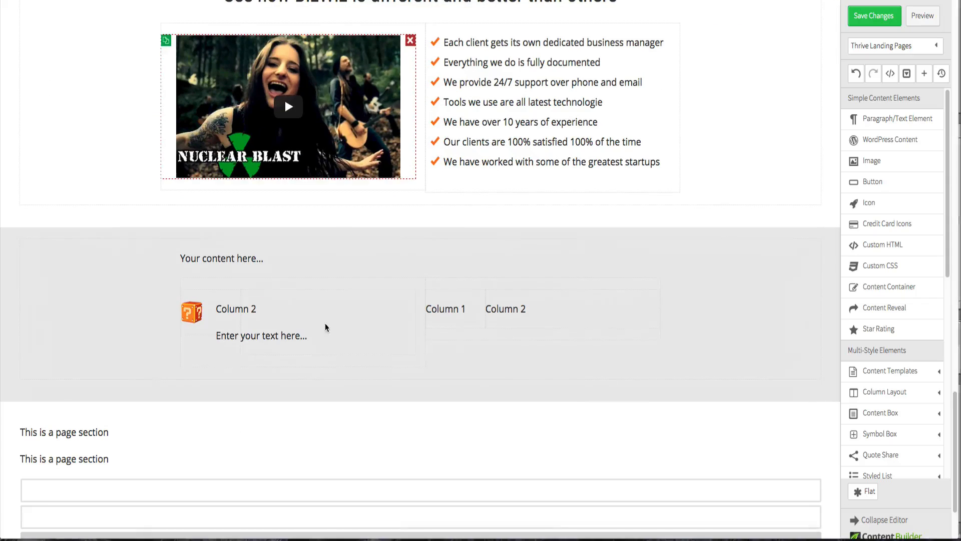
- Replace the 'Column 2' text with the pasted 'What's the price of your service?' question
{"action": "left_click", "coordinate": [243, 309]}
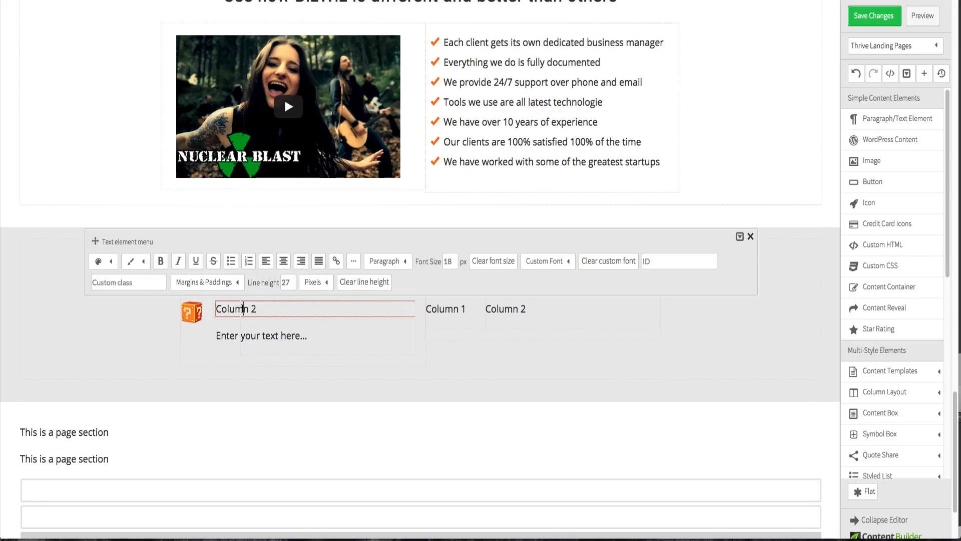
{"action": "triple_click", "coordinate": [243, 309]}
{"action": "left_click", "coordinate": [246, 309]}
{"action": "key", "text": "super+a"}
{"action": "key", "text": "super+v"}
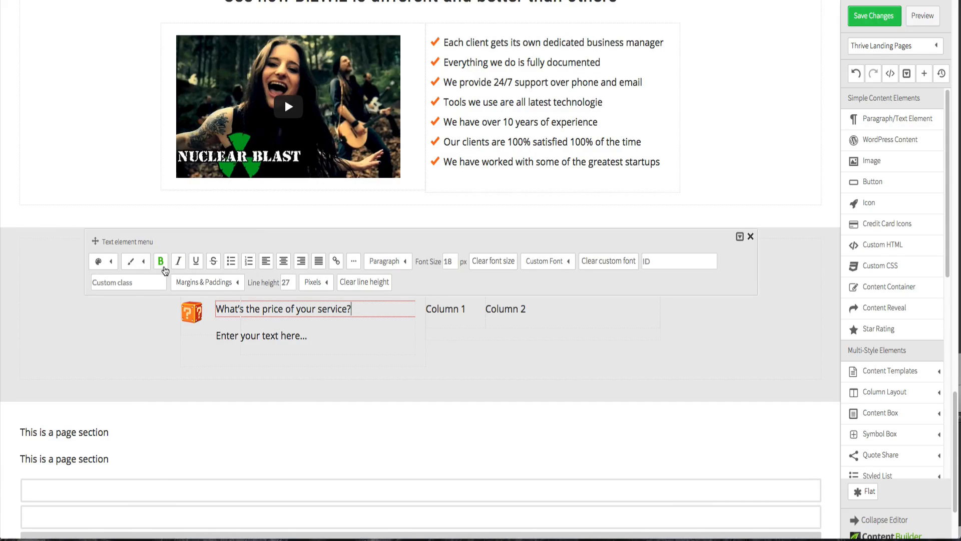
- Format the question bold in the Roboto Condensed 1.6em custom font at 20 px
{"action": "triple_click", "coordinate": [256, 309]}
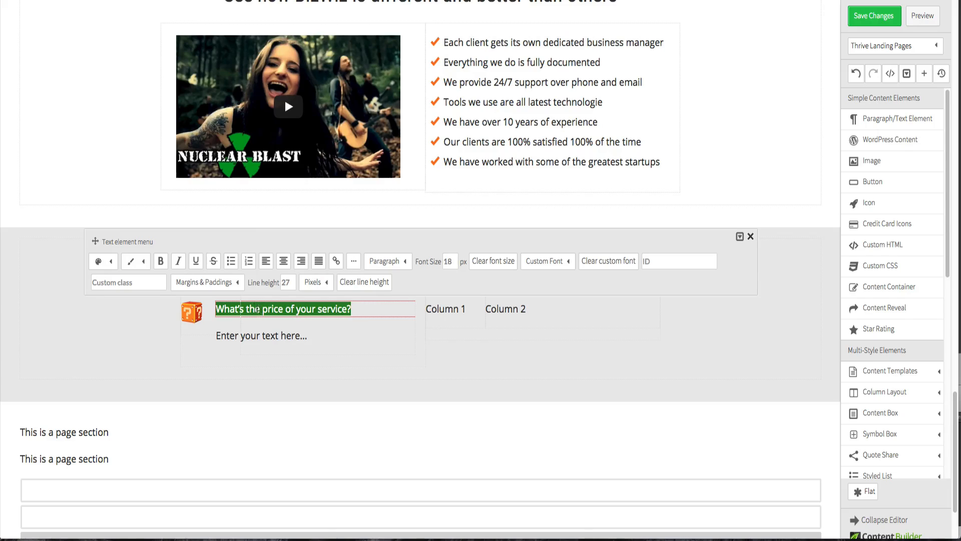
{"action": "left_click", "coordinate": [161, 261]}
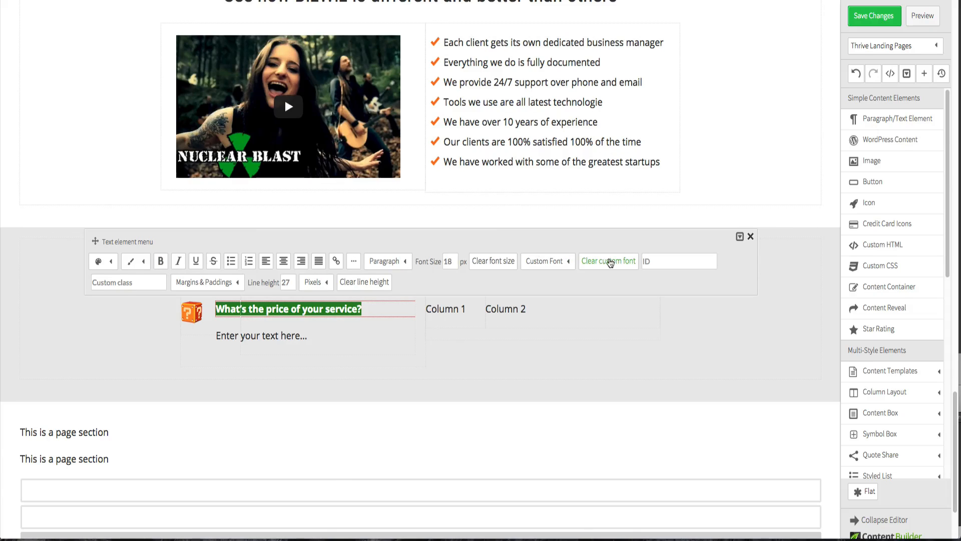
{"action": "left_click", "coordinate": [570, 263]}
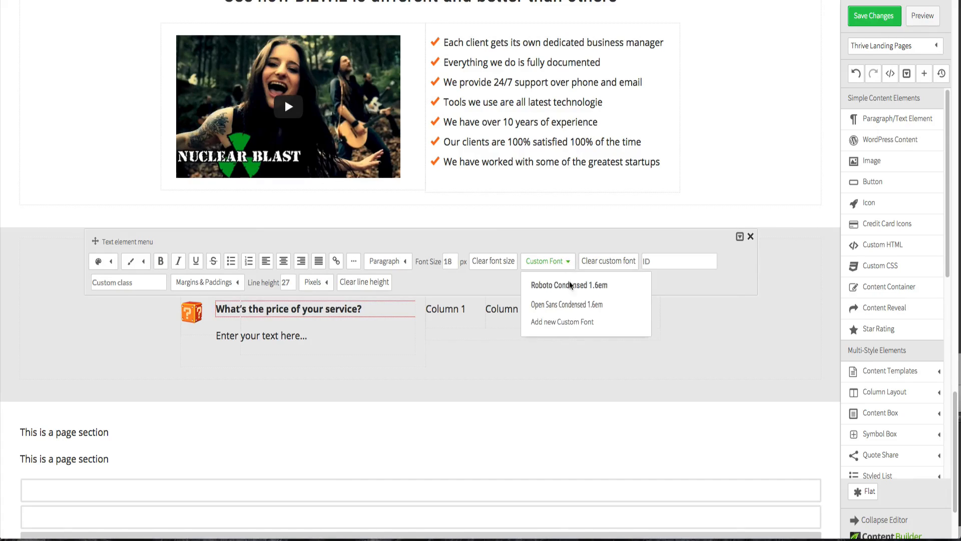
{"action": "left_click", "coordinate": [569, 286]}
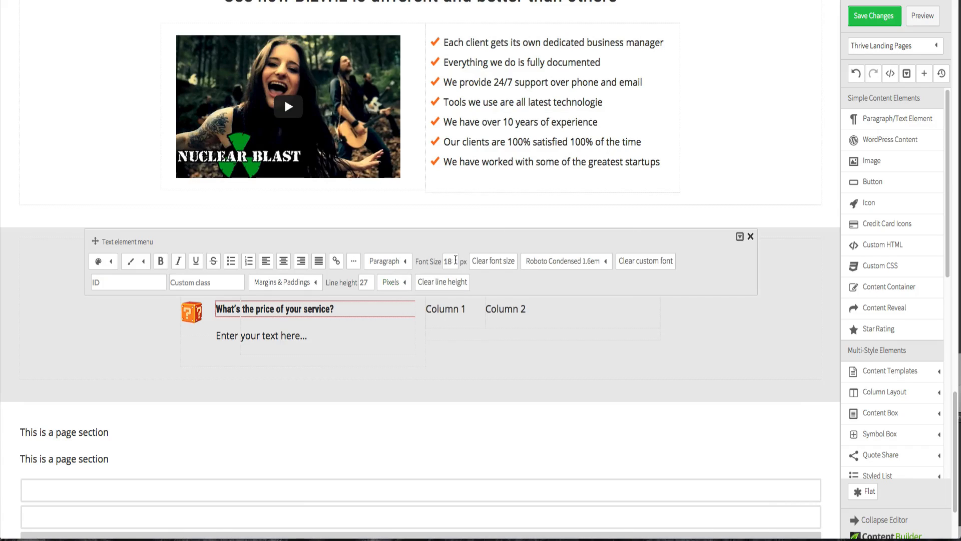
{"action": "double_click", "coordinate": [452, 260]}
{"action": "type", "text": "20"}
{"action": "left_click", "coordinate": [455, 243]}
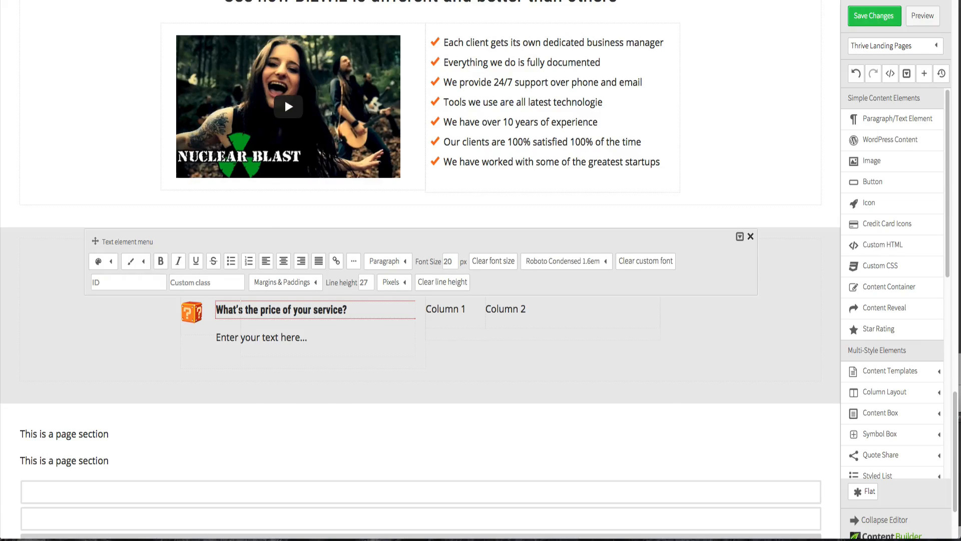
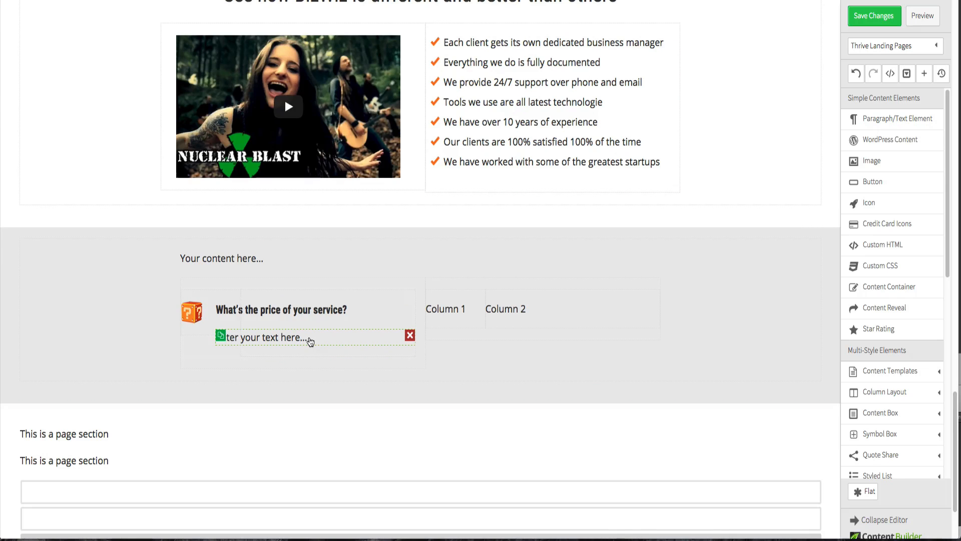
- Try setting the text element's color to white, then undo the change
{"action": "left_click", "coordinate": [310, 340]}
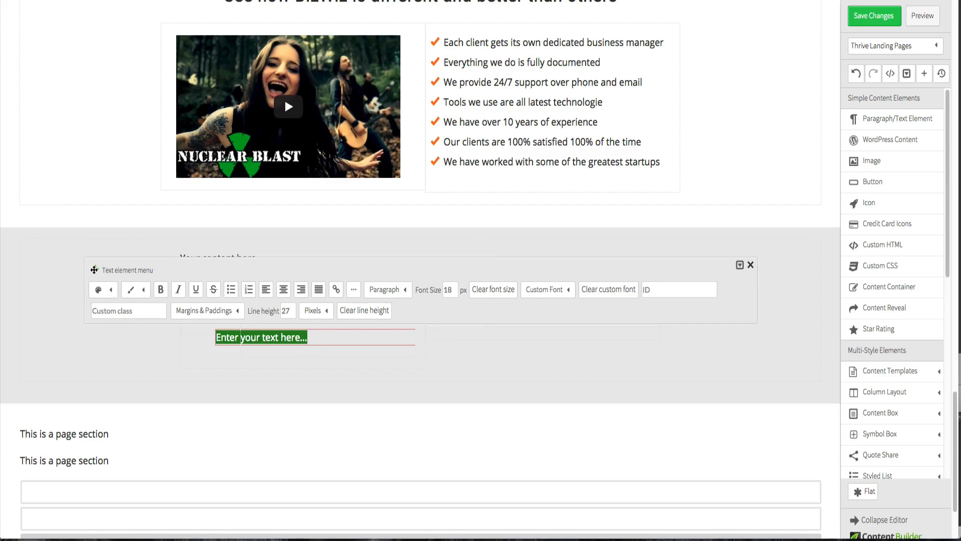
{"action": "left_click_drag", "start_coordinate": [88, 272], "coordinate": [87, 179]}
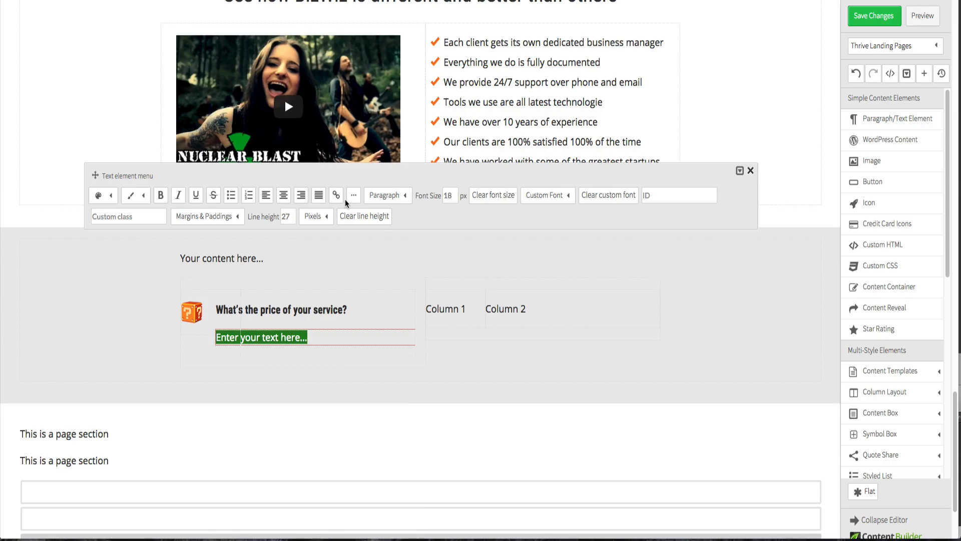
{"action": "left_click", "coordinate": [144, 196]}
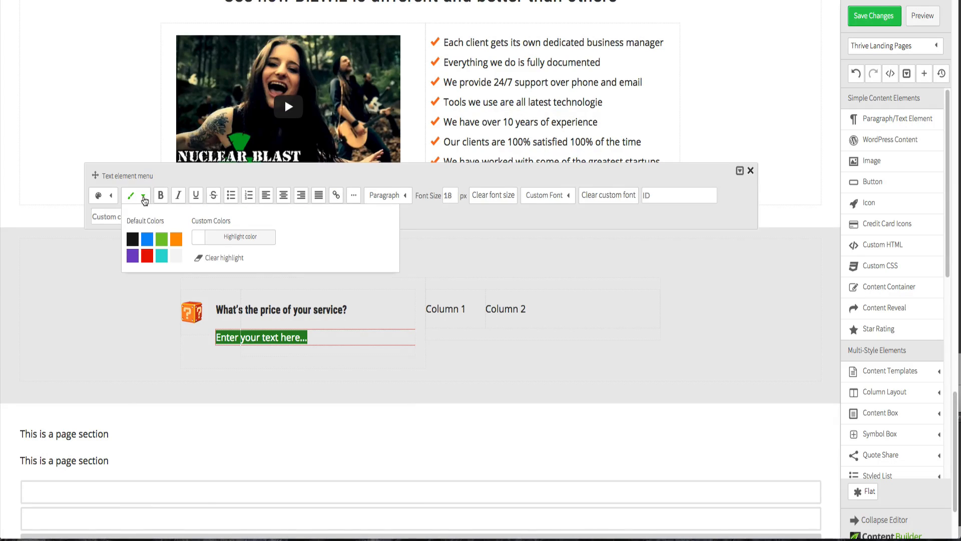
{"action": "left_click", "coordinate": [146, 199]}
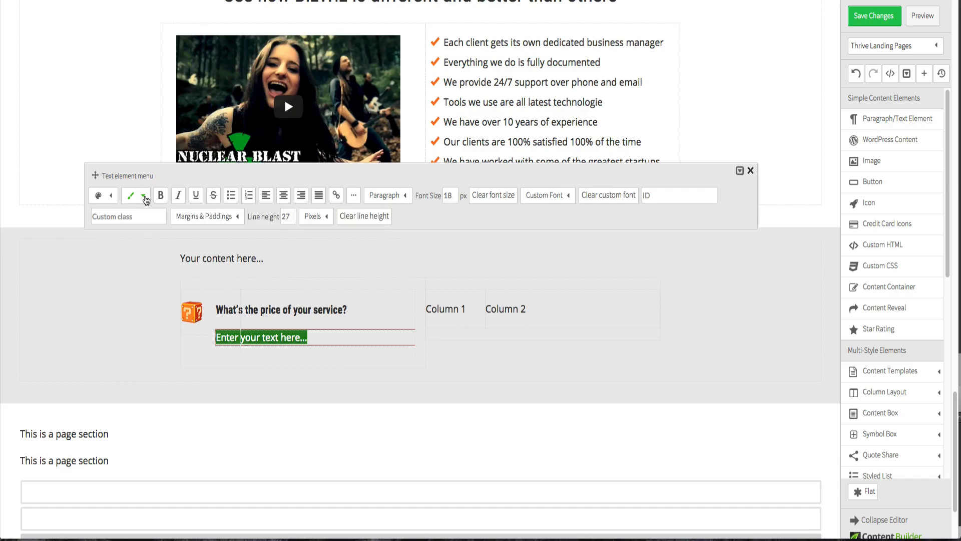
{"action": "left_click", "coordinate": [111, 196]}
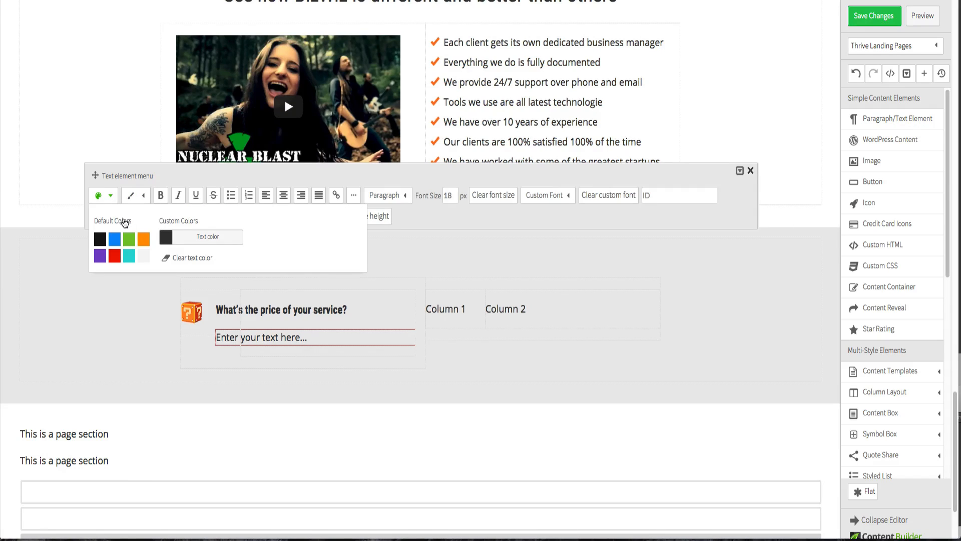
{"action": "left_click", "coordinate": [165, 238]}
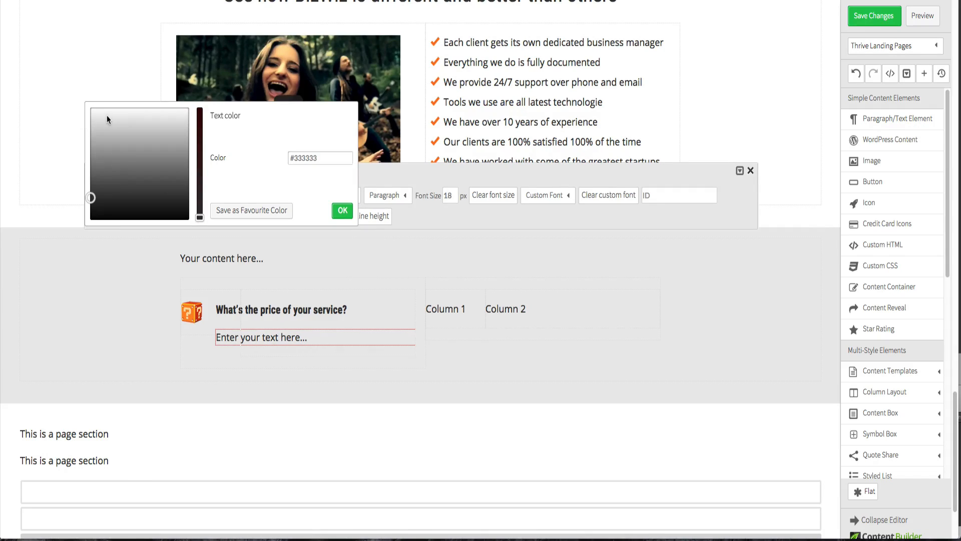
{"action": "left_click_drag", "start_coordinate": [107, 115], "coordinate": [85, 104]}
{"action": "left_click", "coordinate": [83, 106]}
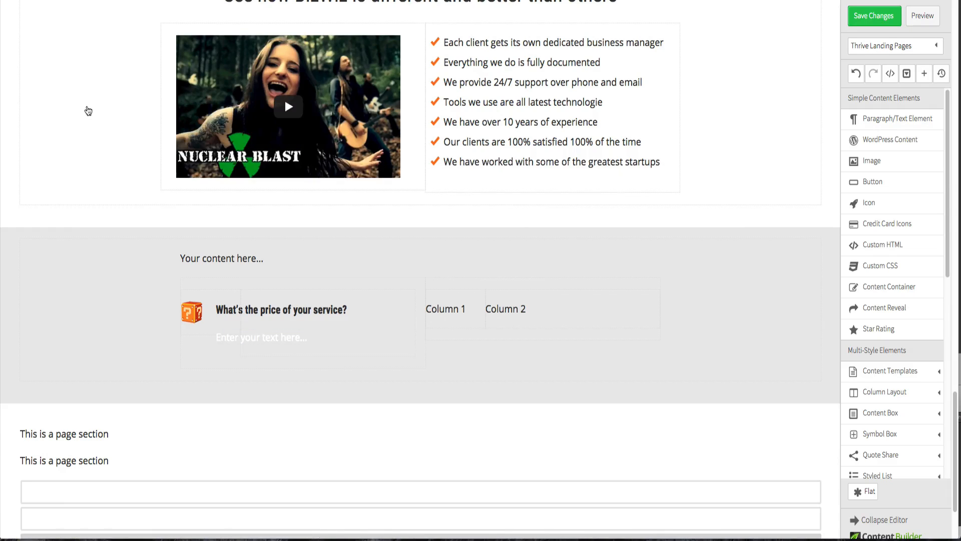
{"action": "left_click", "coordinate": [856, 74]}
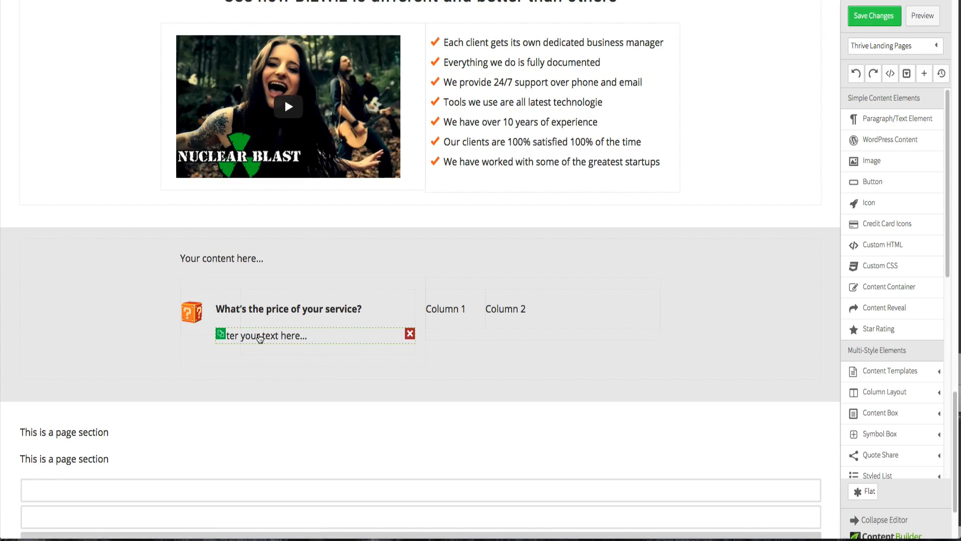
- Highlight the text element with the default blue color
{"action": "left_click", "coordinate": [259, 335]}
{"action": "left_click", "coordinate": [151, 293]}
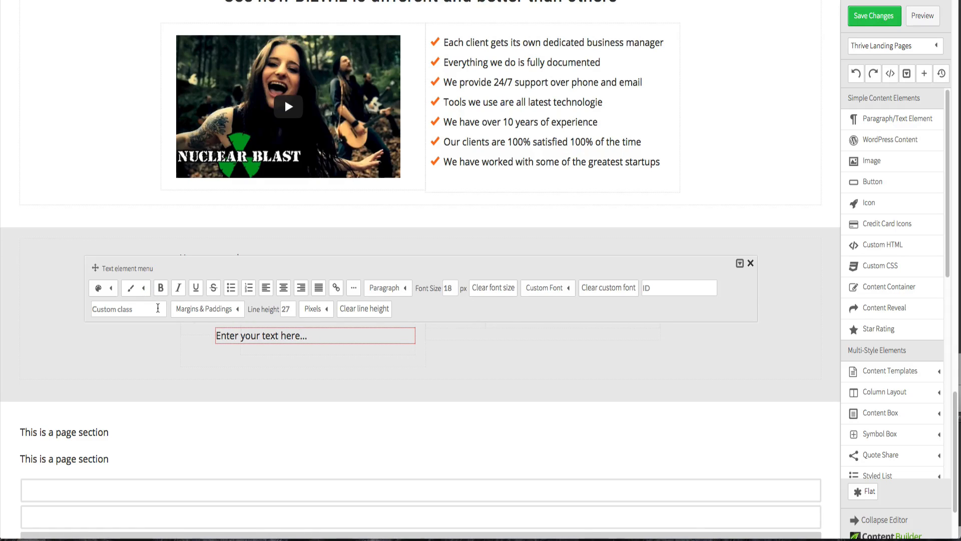
{"action": "left_click", "coordinate": [143, 287]}
{"action": "left_click", "coordinate": [147, 332]}
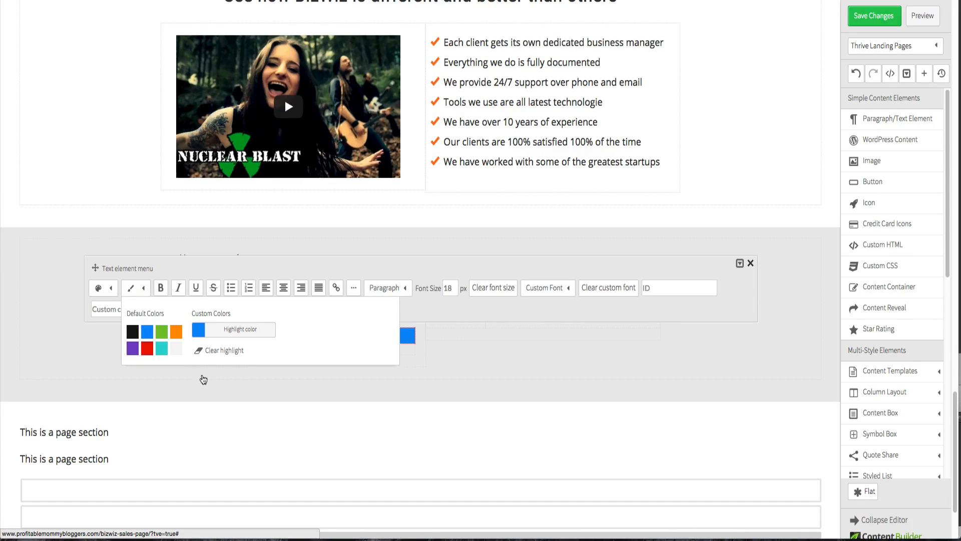
{"action": "left_click", "coordinate": [203, 379]}
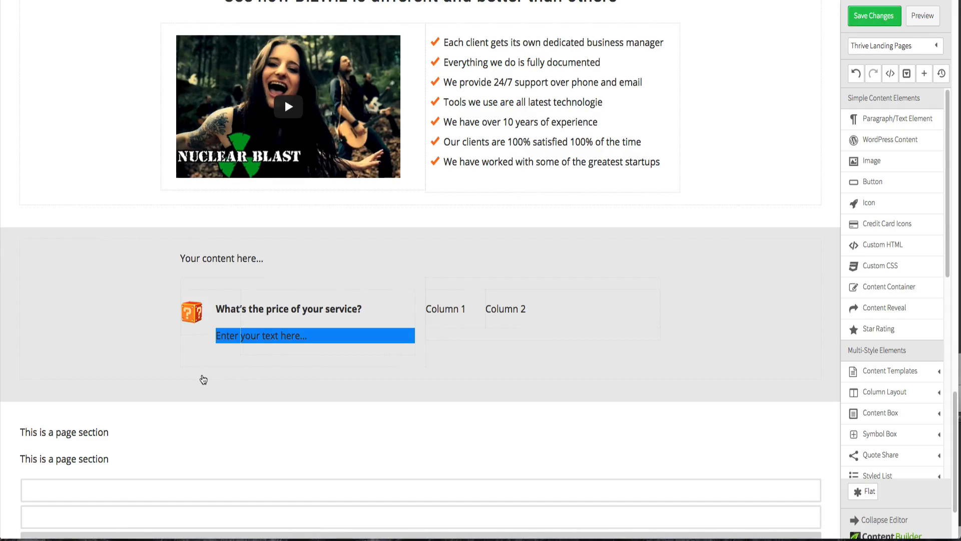
- Change the text element's highlight to the custom color #f4f4f4
{"action": "left_click", "coordinate": [270, 340]}
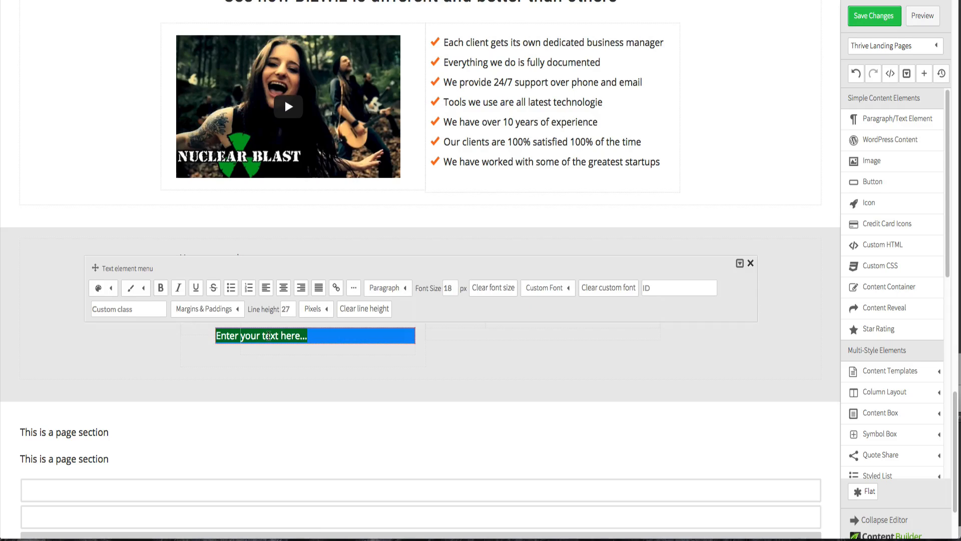
{"action": "left_click", "coordinate": [142, 296]}
{"action": "left_click", "coordinate": [199, 335]}
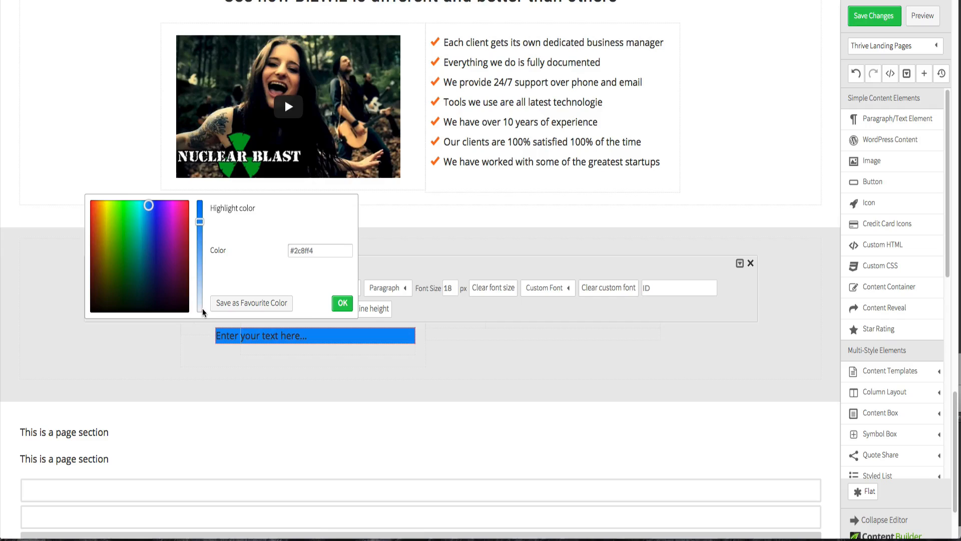
{"action": "left_click_drag", "start_coordinate": [199, 307], "coordinate": [198, 316]}
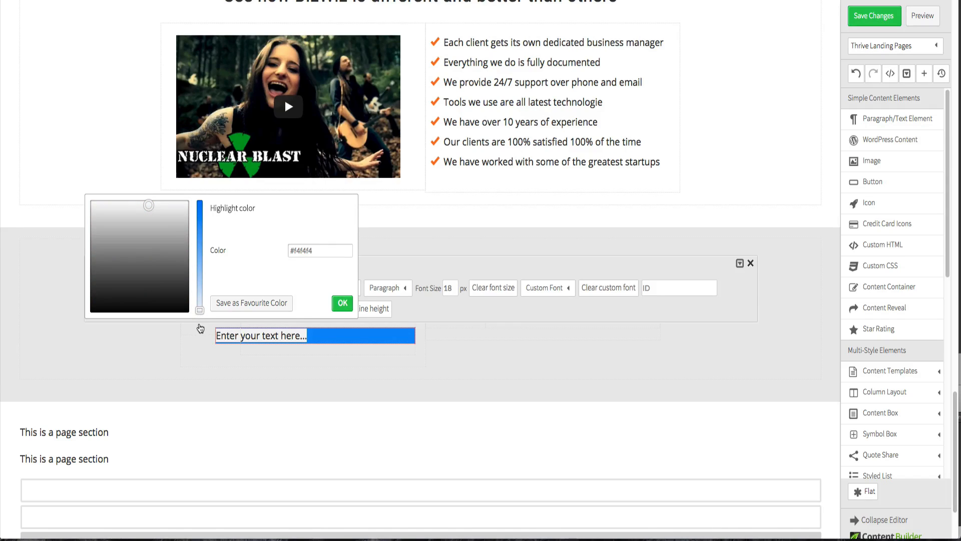
{"action": "left_click", "coordinate": [201, 328]}
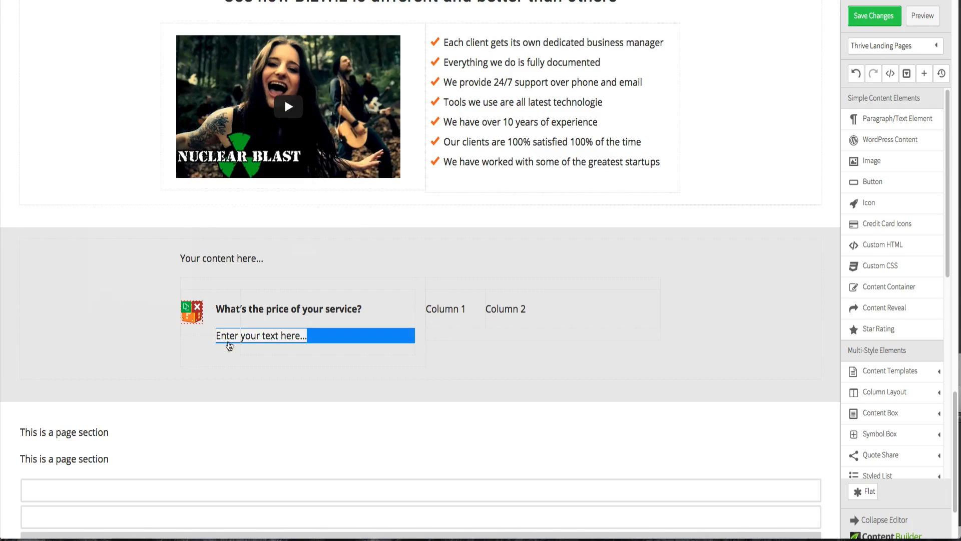
- Select the placeholder text and open the page's Custom CSS dialog, then close it without changes
{"action": "left_click_drag", "start_coordinate": [229, 344], "coordinate": [322, 341]}
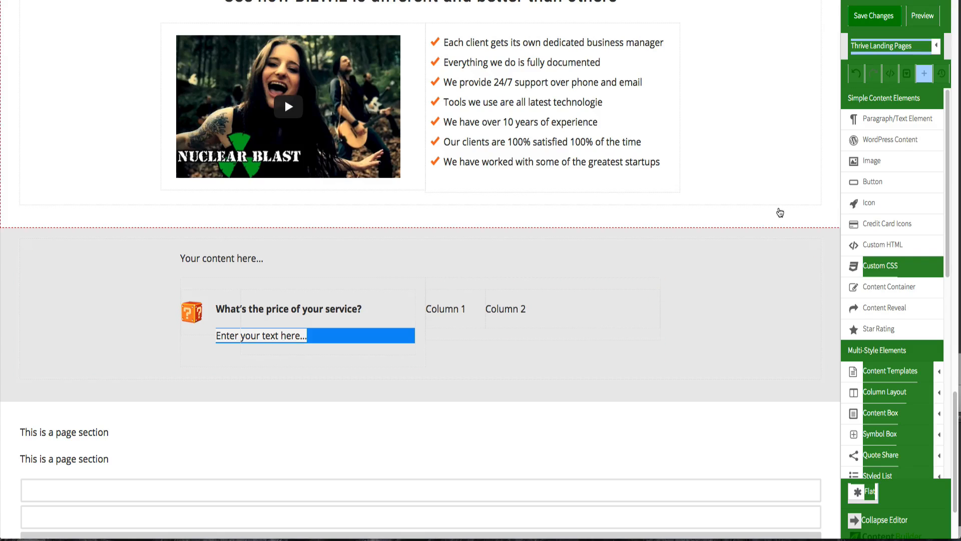
{"action": "left_click", "coordinate": [927, 266]}
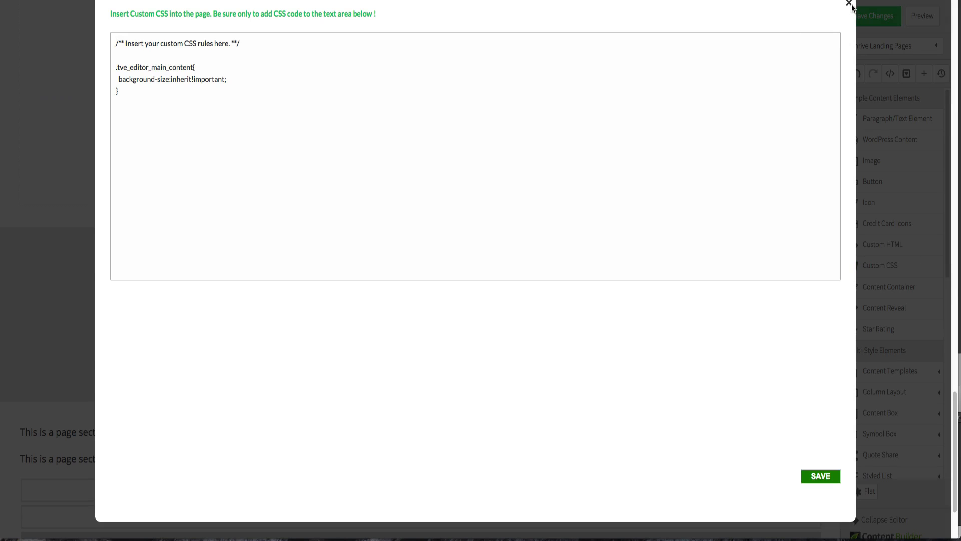
{"action": "left_click", "coordinate": [849, 4]}
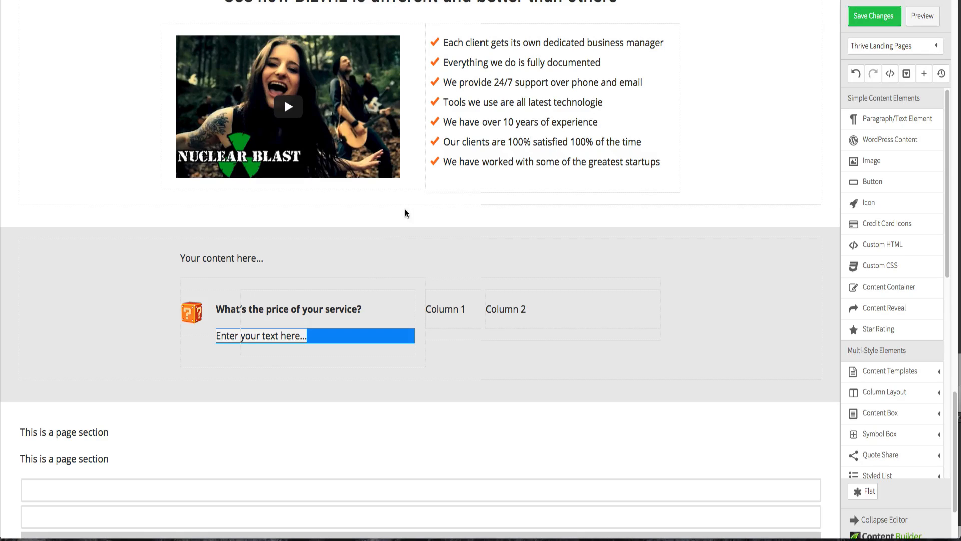
- Clear the highlight from the text element
{"action": "left_click", "coordinate": [316, 338]}
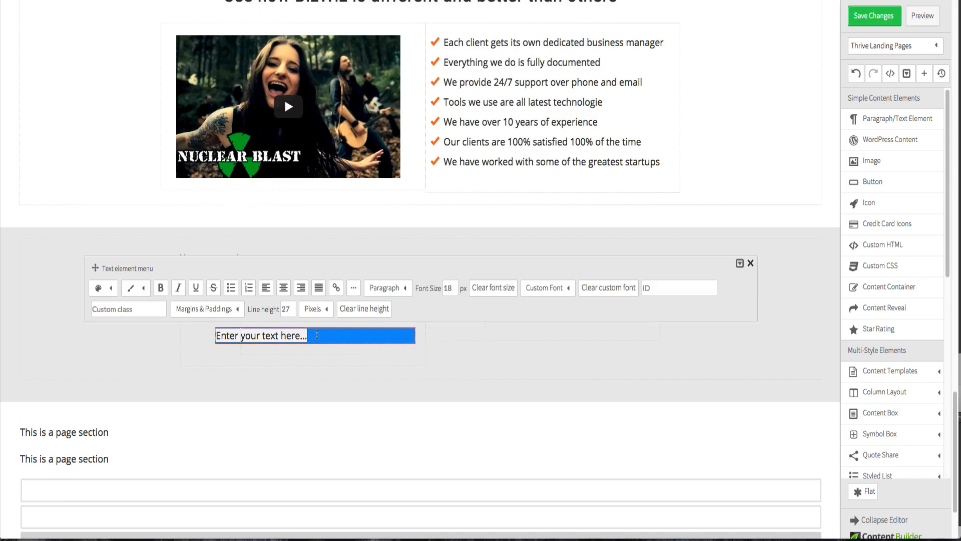
{"action": "left_click", "coordinate": [131, 288]}
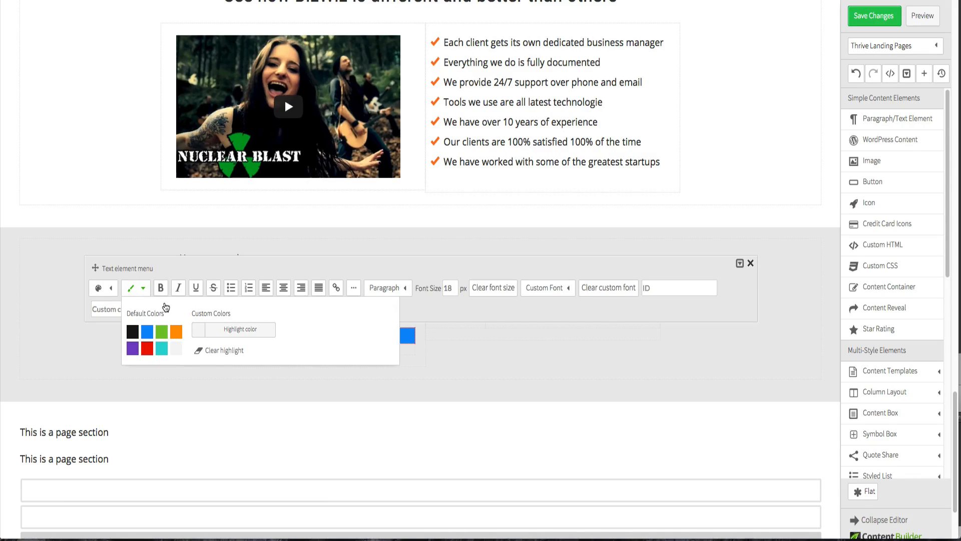
{"action": "left_click", "coordinate": [224, 350]}
{"action": "left_click", "coordinate": [265, 411]}
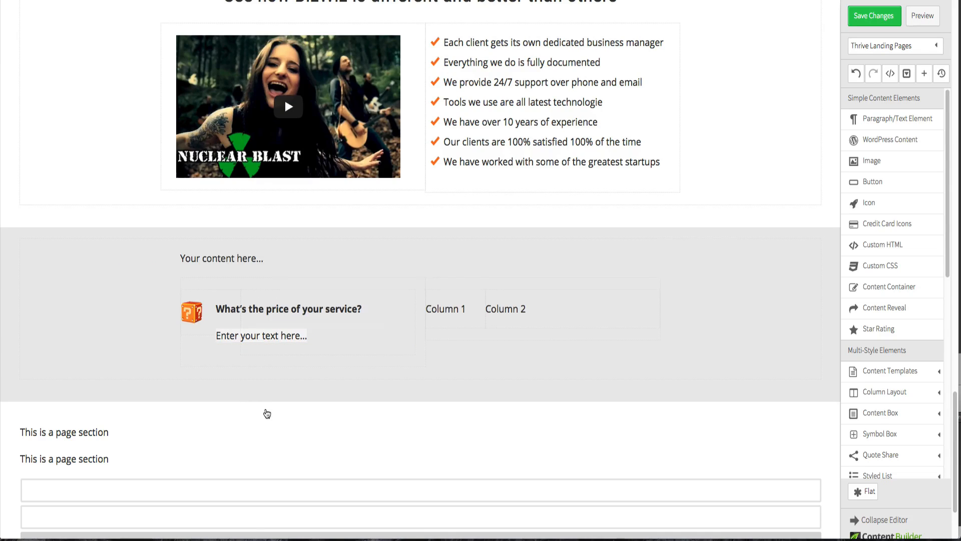
- Select all of the placeholder text and clear its text color
{"action": "left_click", "coordinate": [271, 334]}
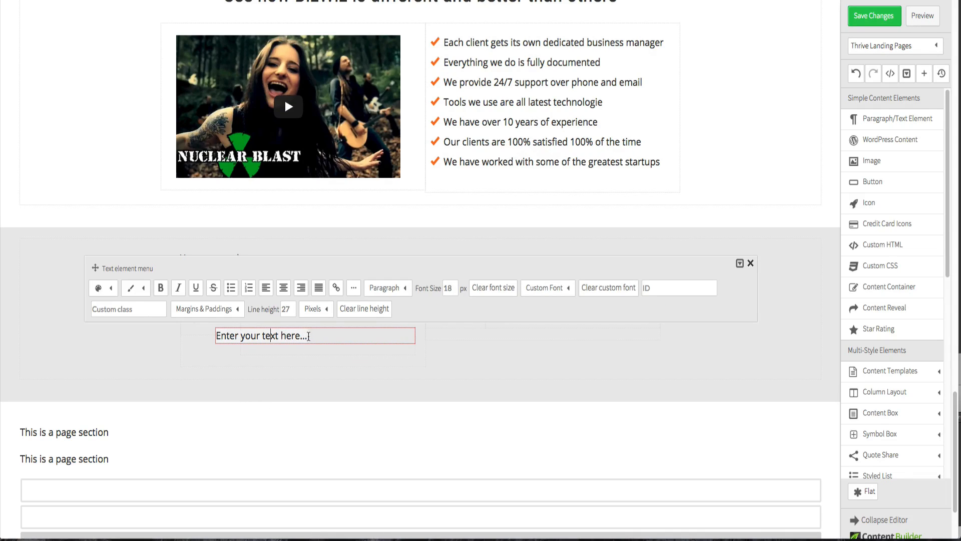
{"action": "triple_click", "coordinate": [293, 335]}
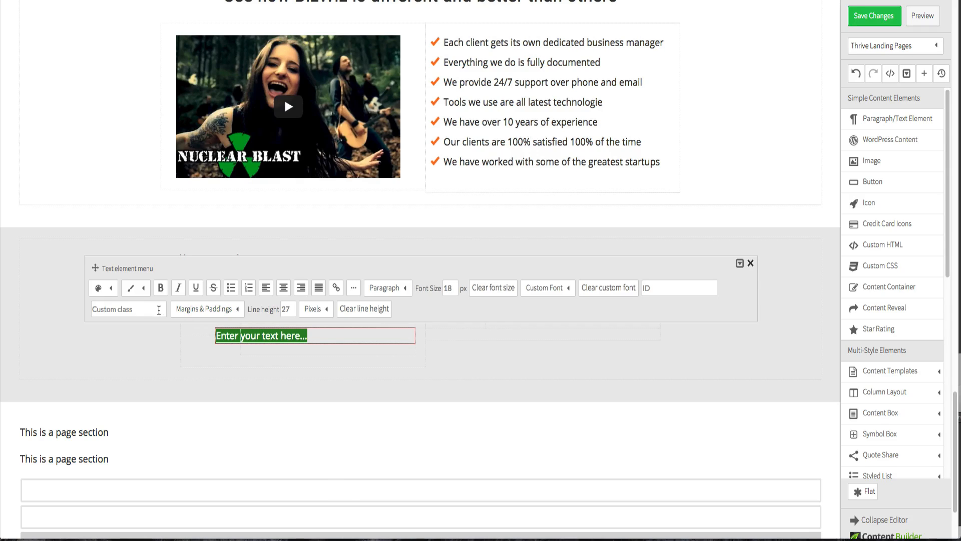
{"action": "left_click", "coordinate": [98, 288]}
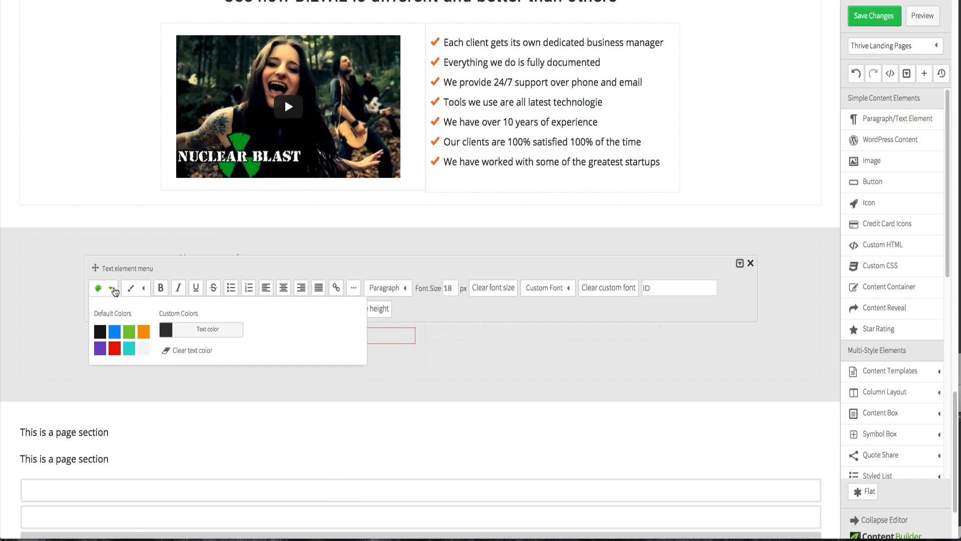
{"action": "left_click", "coordinate": [173, 349]}
{"action": "left_click", "coordinate": [207, 375]}
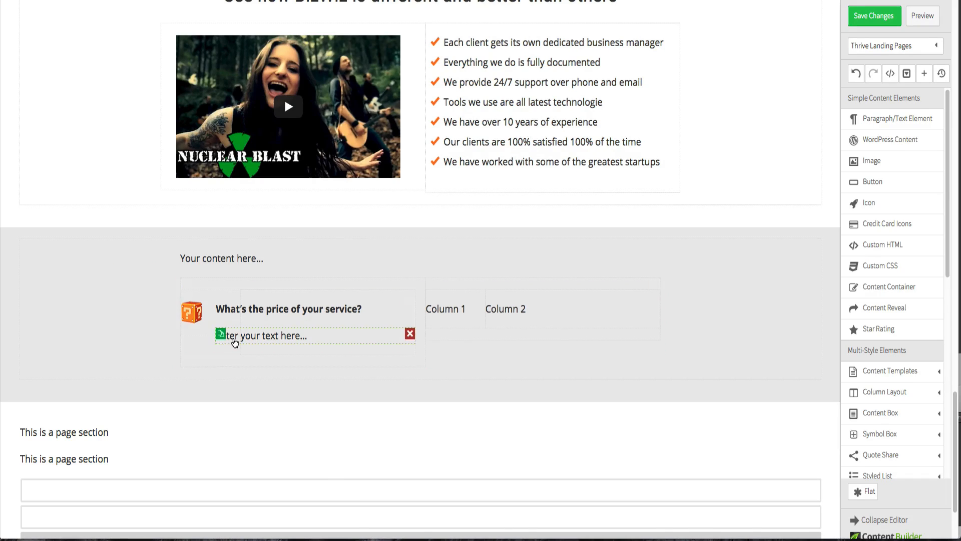
{"action": "left_click", "coordinate": [363, 342]}
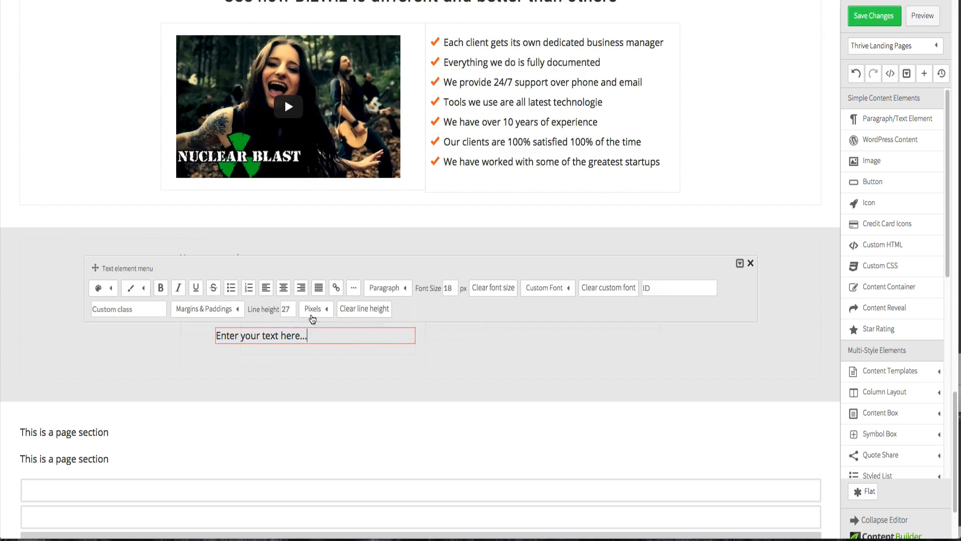
- Set the text element's highlight to the custom color #000000
{"action": "left_click", "coordinate": [143, 289]}
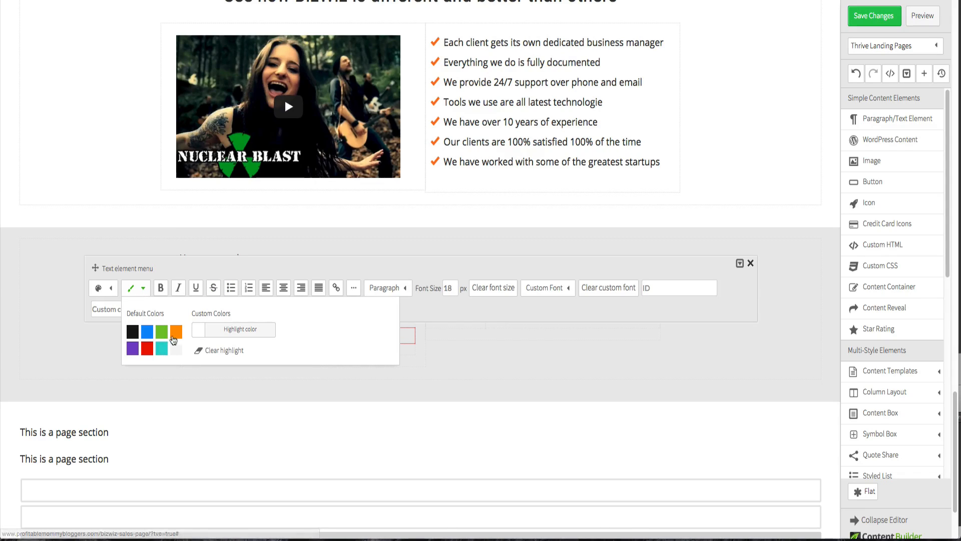
{"action": "left_click", "coordinate": [200, 334]}
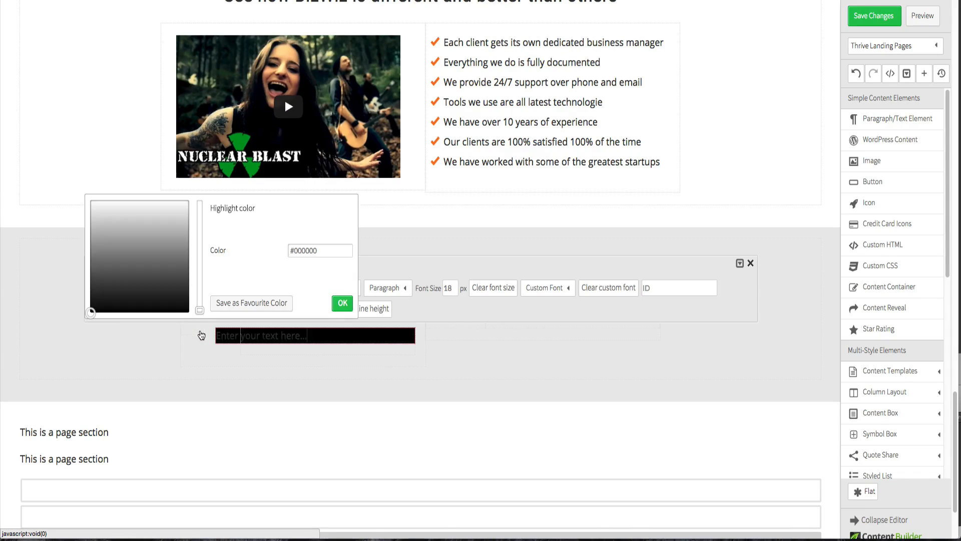
{"action": "left_click", "coordinate": [334, 305]}
{"action": "left_click", "coordinate": [332, 369]}
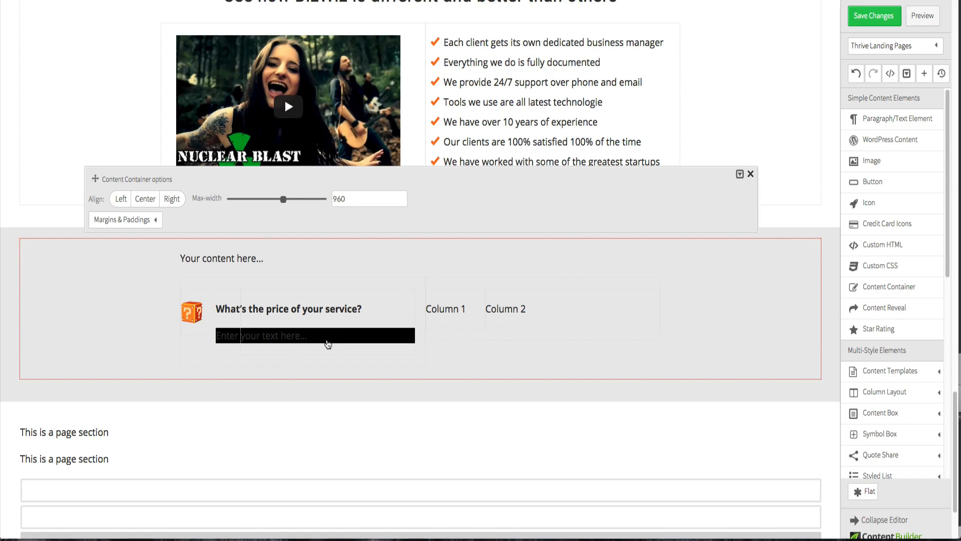
{"action": "left_click", "coordinate": [53, 218]}
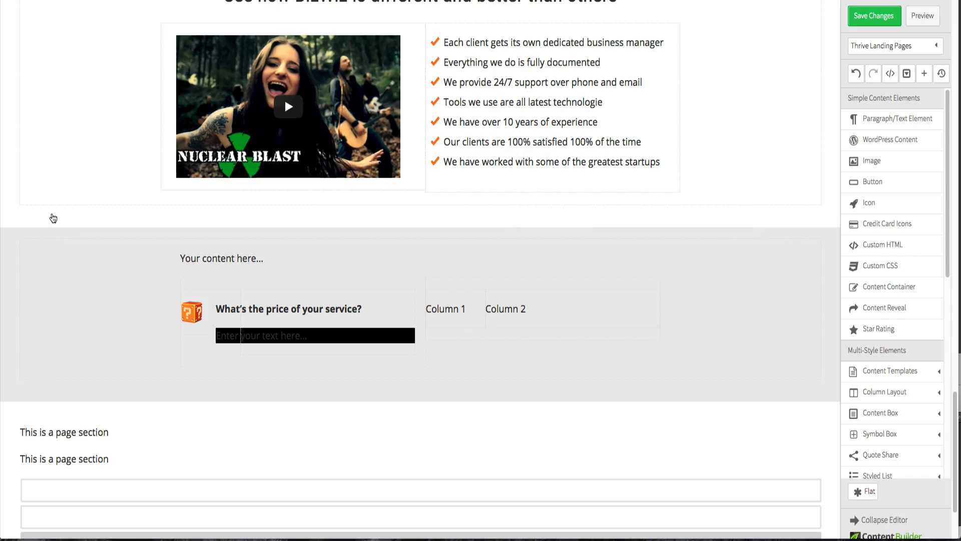
- Set the text element's highlight to the custom color #ffffff
{"action": "left_click", "coordinate": [301, 341]}
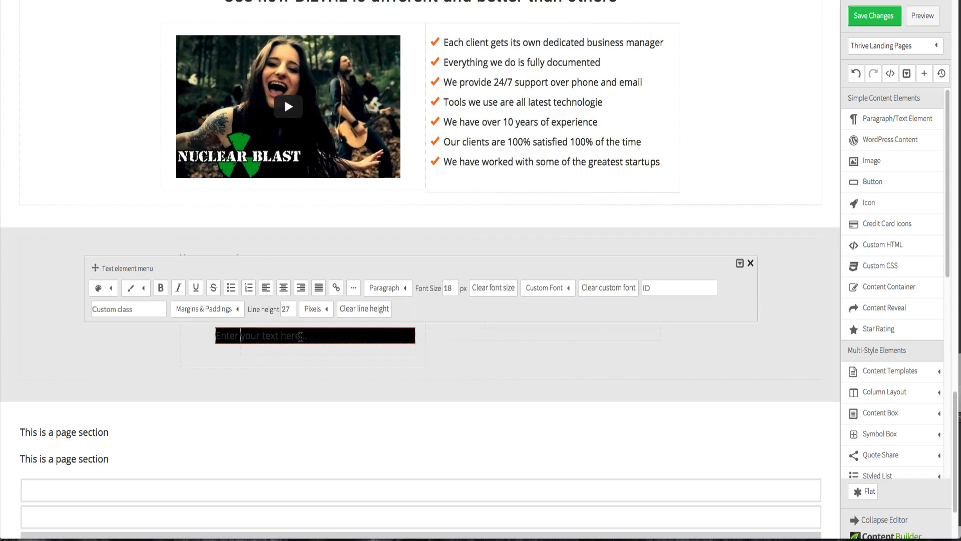
{"action": "left_click", "coordinate": [143, 292]}
{"action": "left_click", "coordinate": [194, 333]}
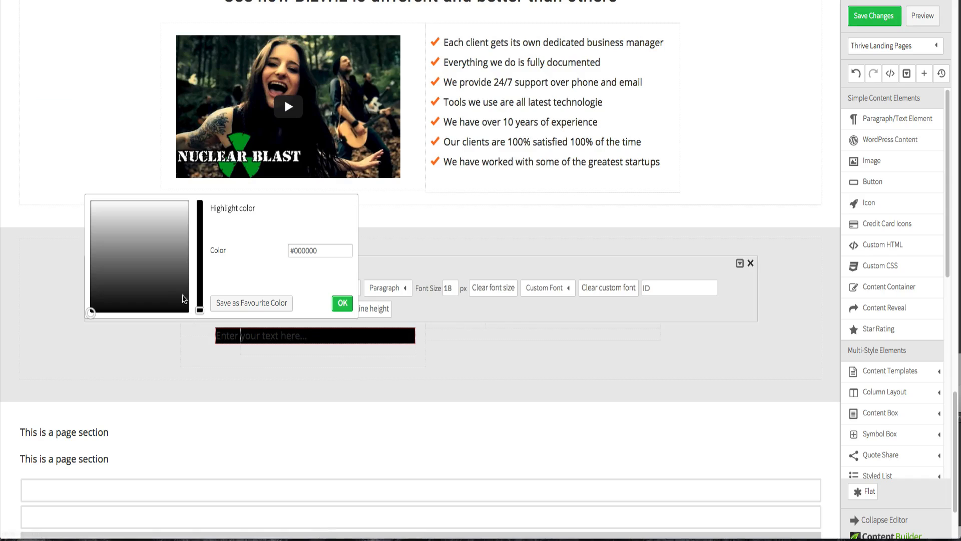
{"action": "left_click_drag", "start_coordinate": [95, 213], "coordinate": [90, 200]}
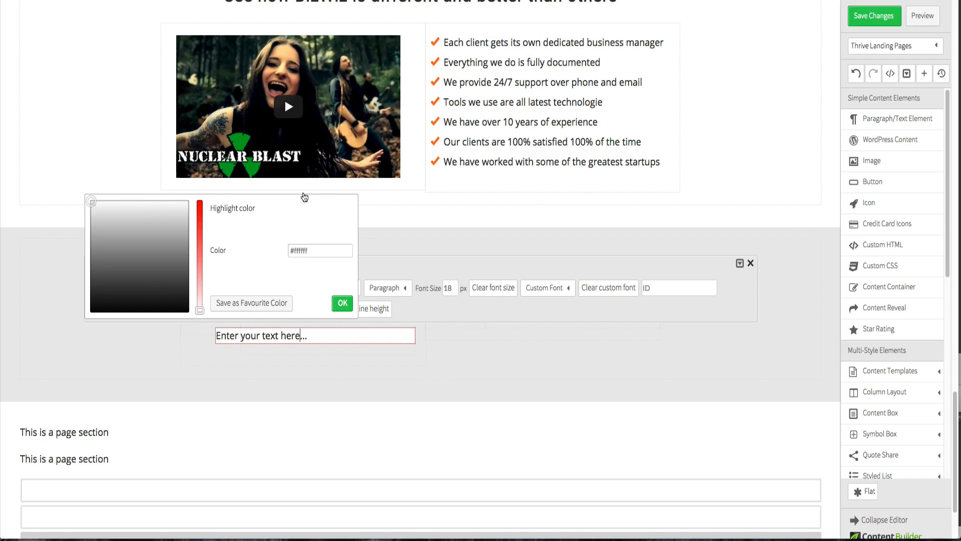
{"action": "left_click", "coordinate": [373, 228]}
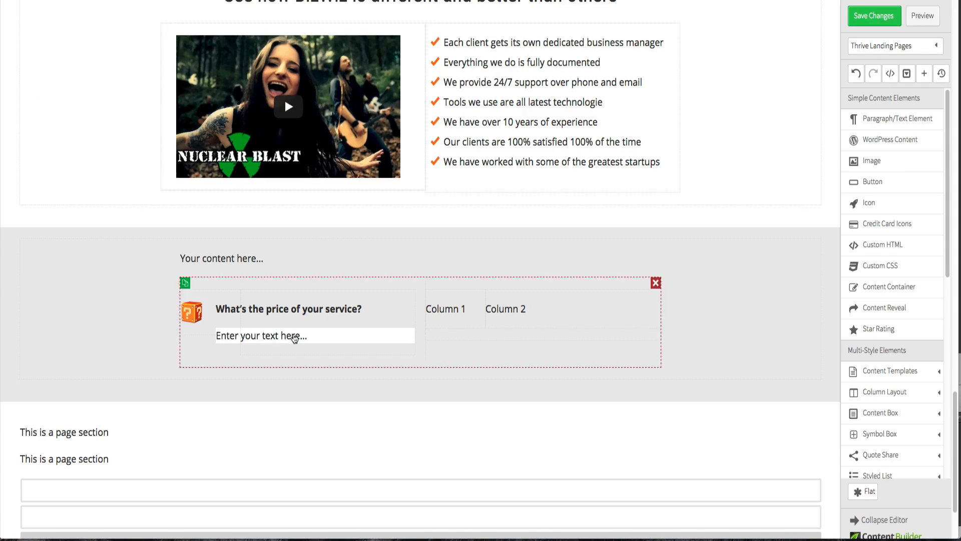
- Switch to Fireworks, select the first FAQ answer's text in the design to copy it, and return to the browser
{"action": "key", "text": "ctrl+Up"}
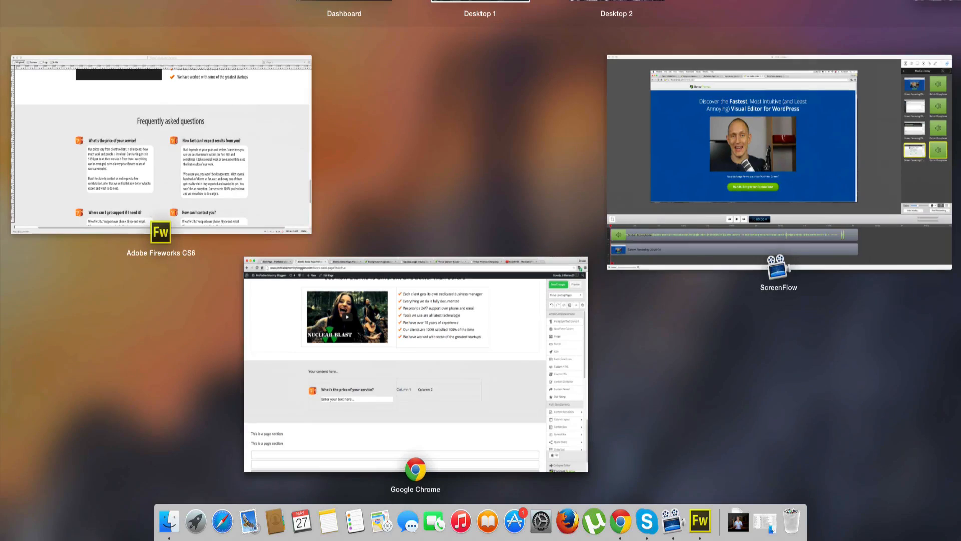
{"action": "left_click", "coordinate": [122, 155]}
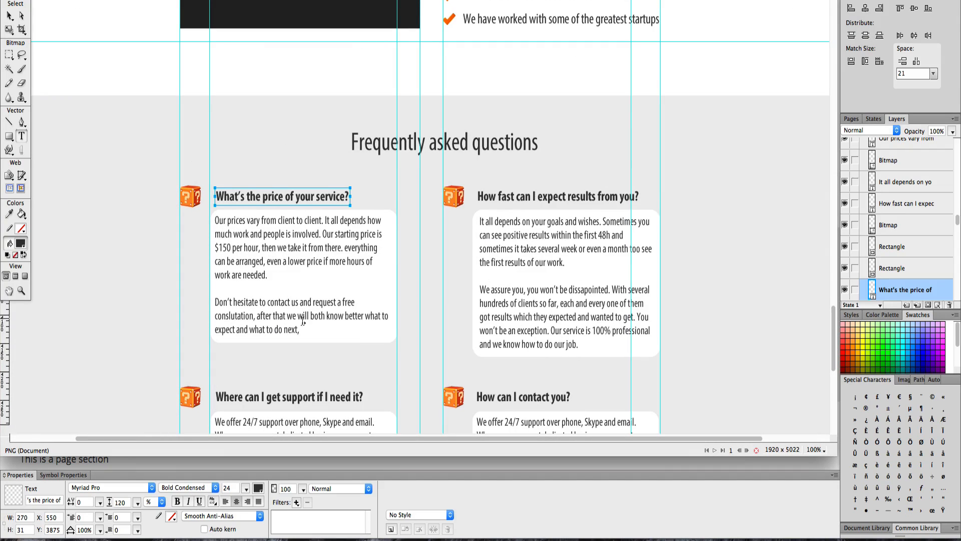
{"action": "left_click_drag", "start_coordinate": [299, 329], "coordinate": [214, 220]}
{"action": "key", "text": "ctrl+c"}
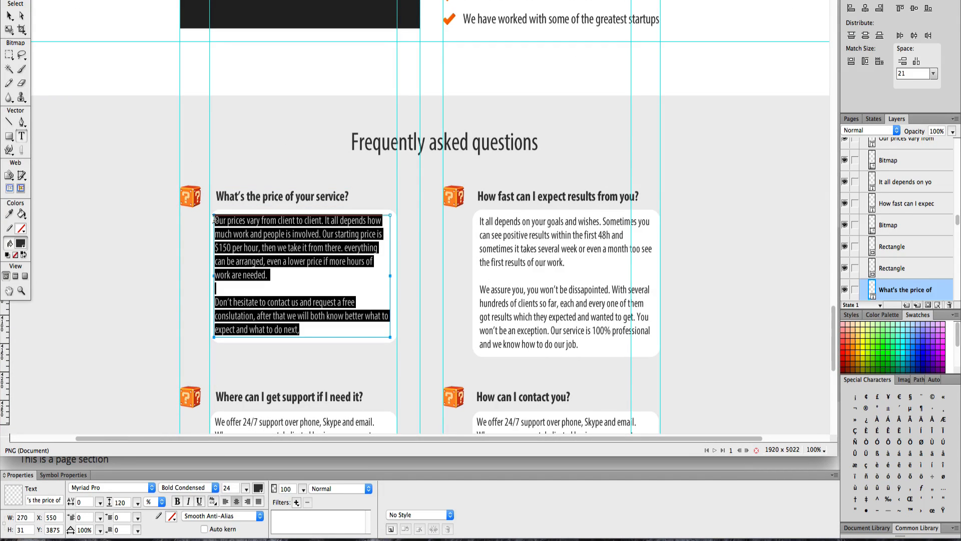
{"action": "key", "text": "ctrl+Up"}
{"action": "left_click", "coordinate": [350, 395]}
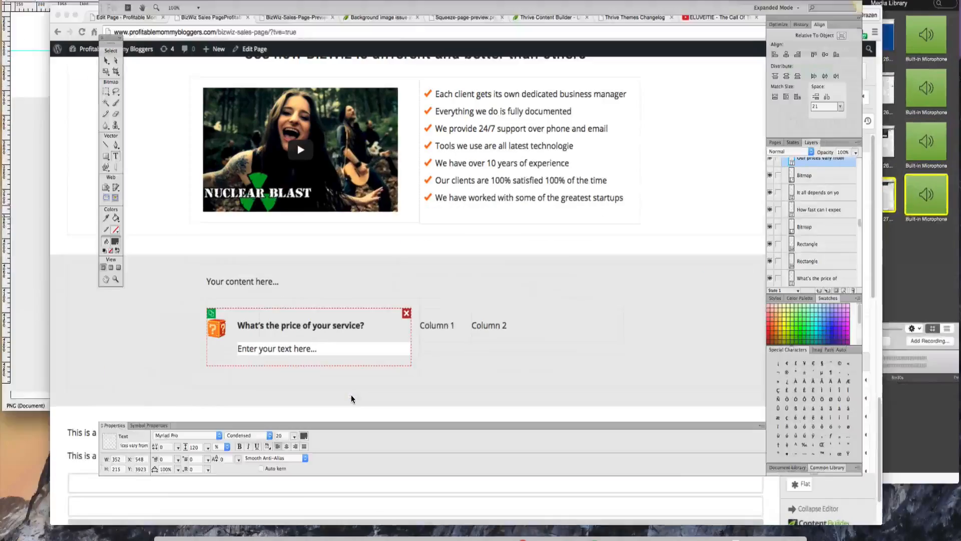
- Paste the copied answer into the placeholder text element and break it into a new paragraph after "work are needed."
{"action": "left_click", "coordinate": [295, 335]}
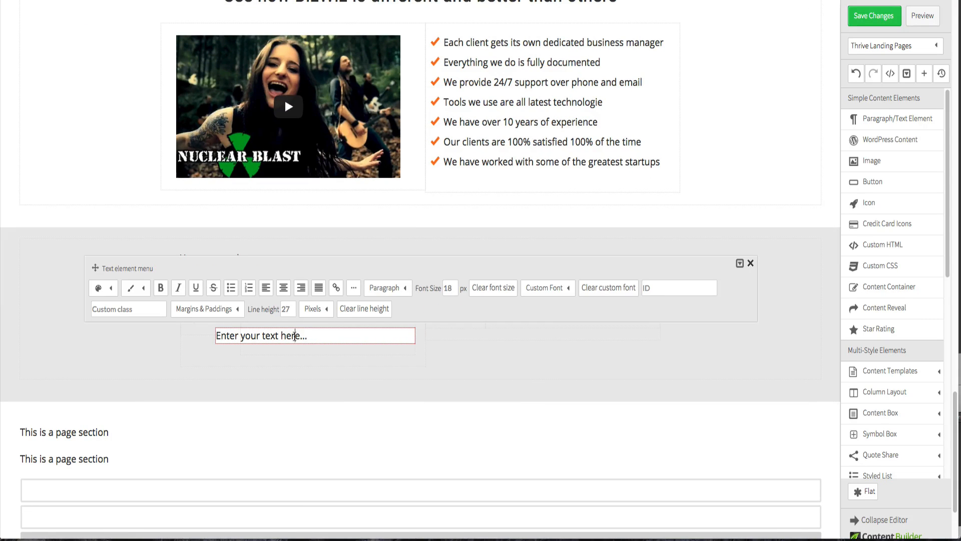
{"action": "triple_click", "coordinate": [294, 336]}
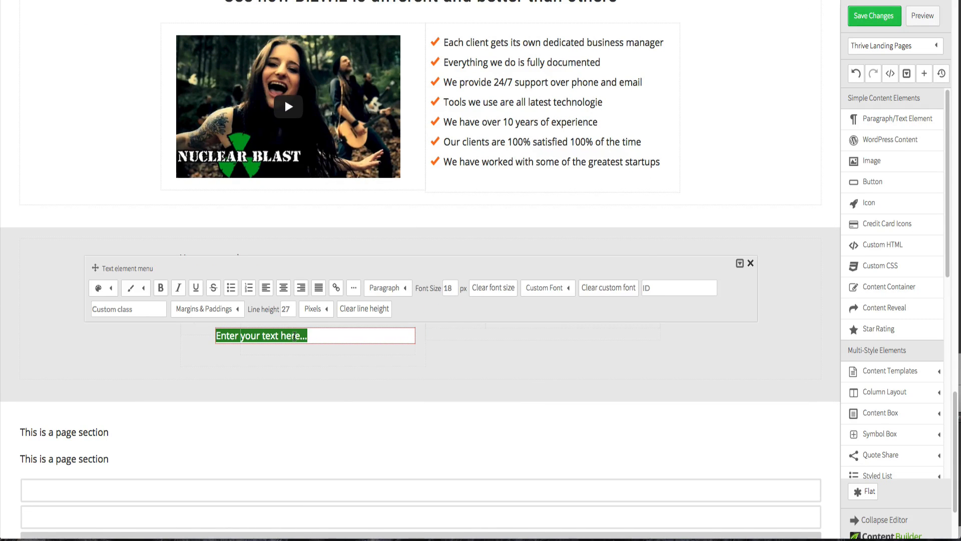
{"action": "key", "text": "ctrl+v"}
{"action": "key", "text": "ctrl+Up"}
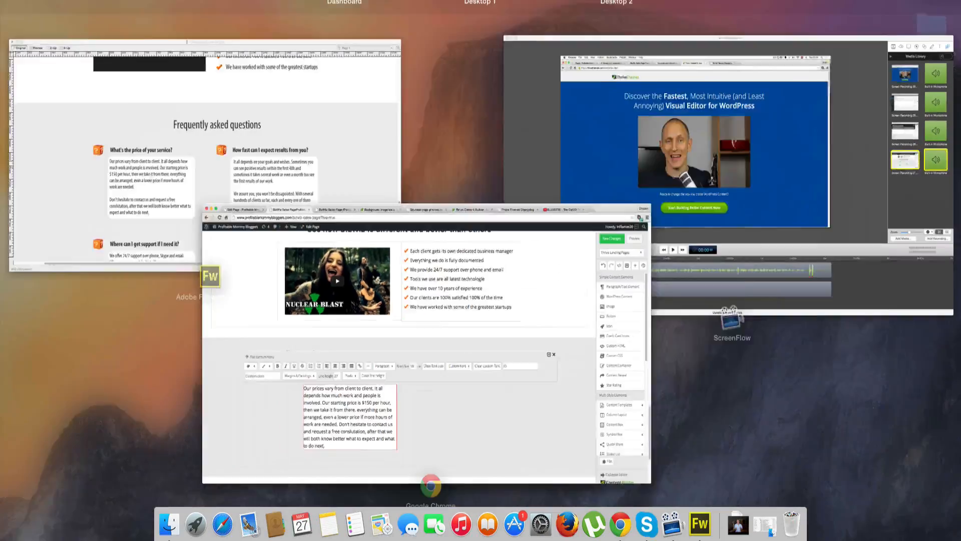
{"action": "left_click", "coordinate": [272, 440]}
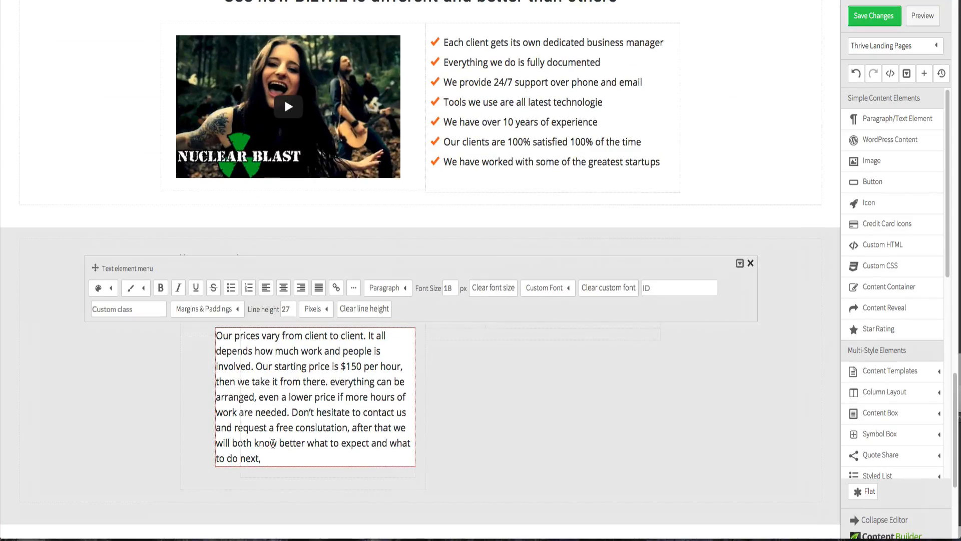
{"action": "left_click", "coordinate": [291, 414]}
{"action": "key", "text": "Return"}
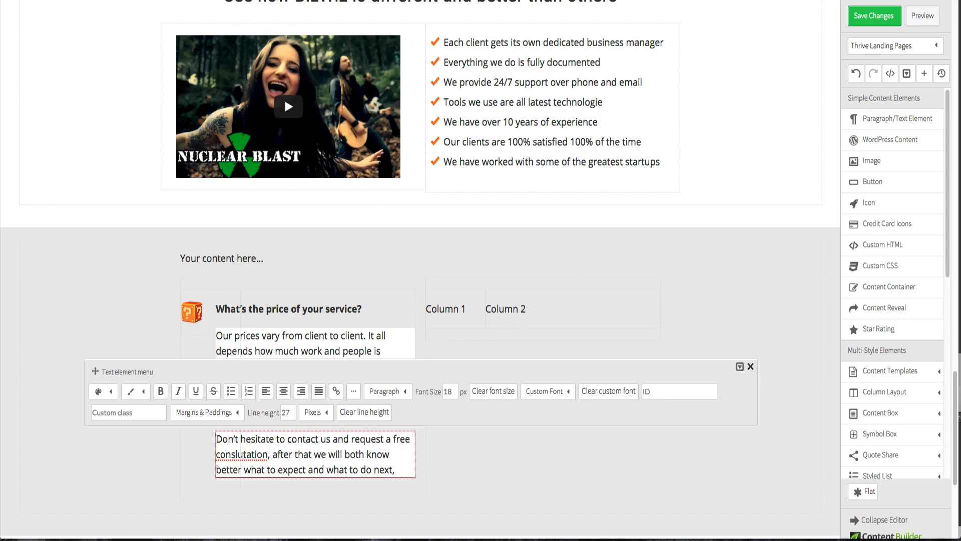
- Undo the pasted answer text in the text element
{"action": "left_click", "coordinate": [168, 448]}
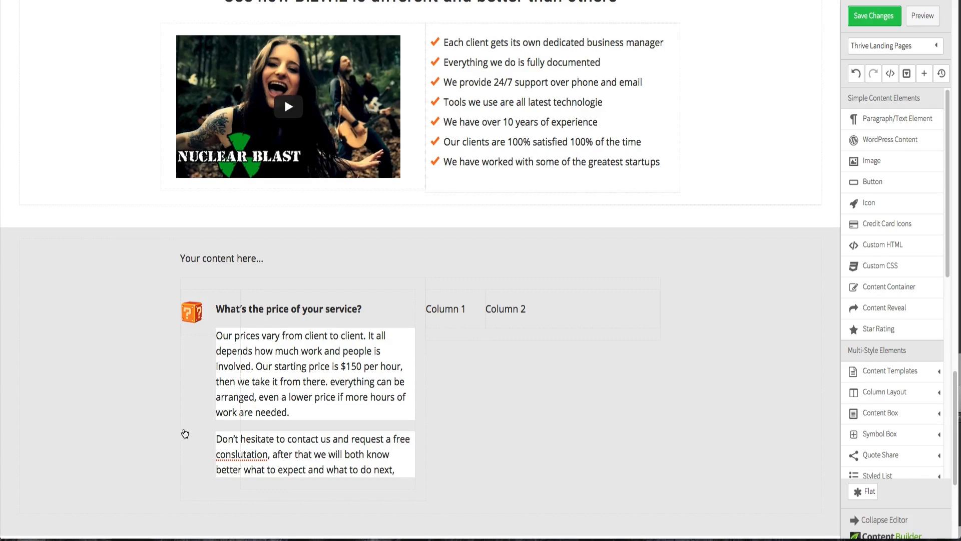
{"action": "mouse_move", "coordinate": [199, 430]}
{"action": "left_click", "coordinate": [858, 71]}
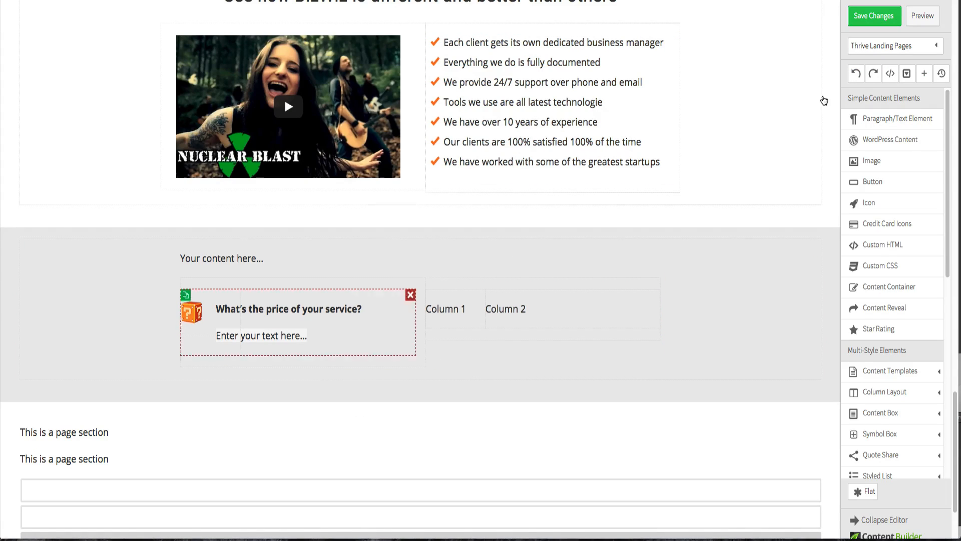
{"action": "left_click", "coordinate": [873, 75]}
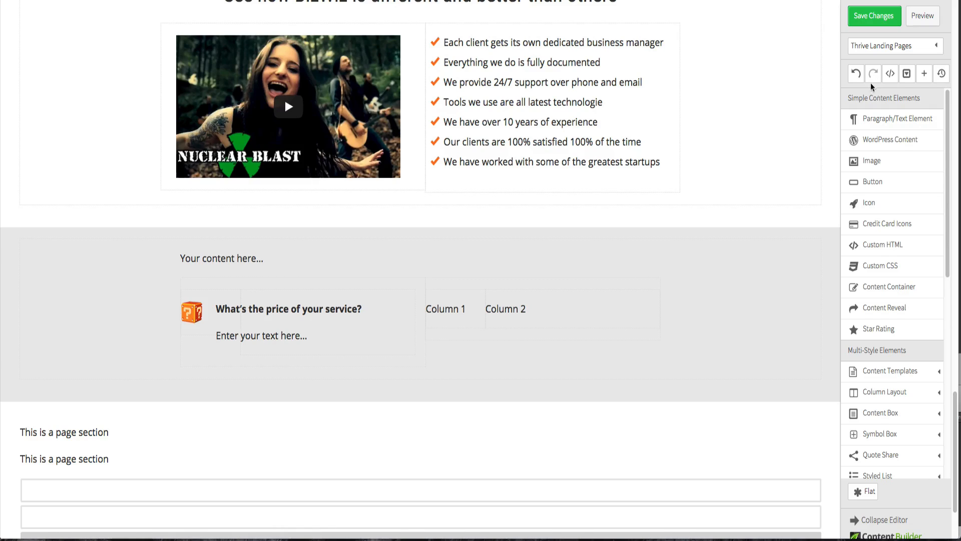
- Replace the placeholder text under the price question with the copied answer text
{"action": "left_click", "coordinate": [321, 333]}
{"action": "triple_click", "coordinate": [321, 332]}
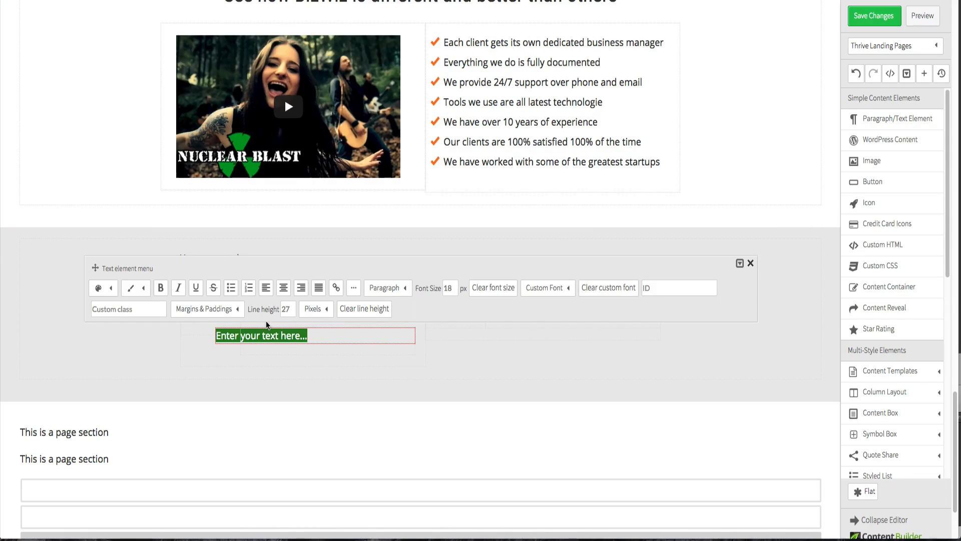
{"action": "key", "text": "super+v"}
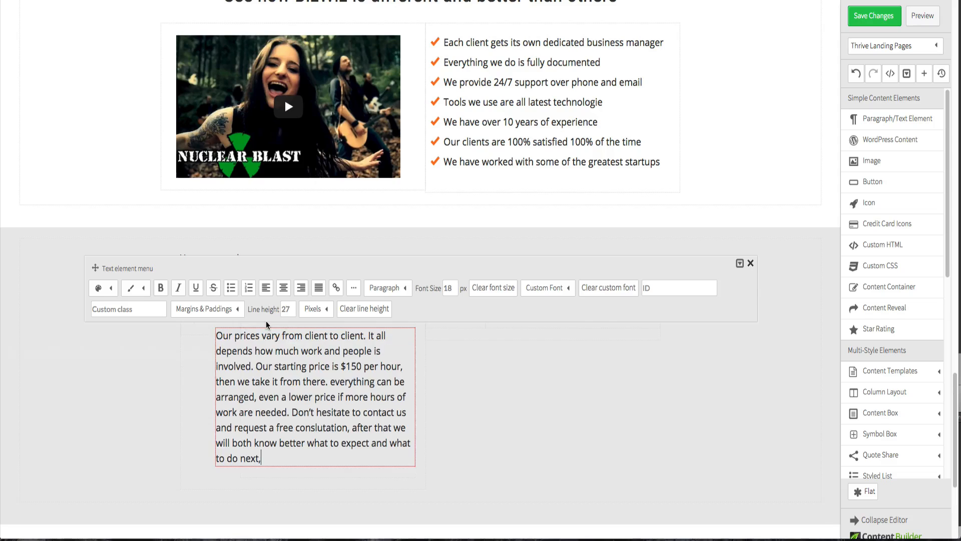
- Split the answer into two paragraphs with a blank line after "work are needed."
{"action": "left_click", "coordinate": [293, 411]}
{"action": "key", "text": "Return"}
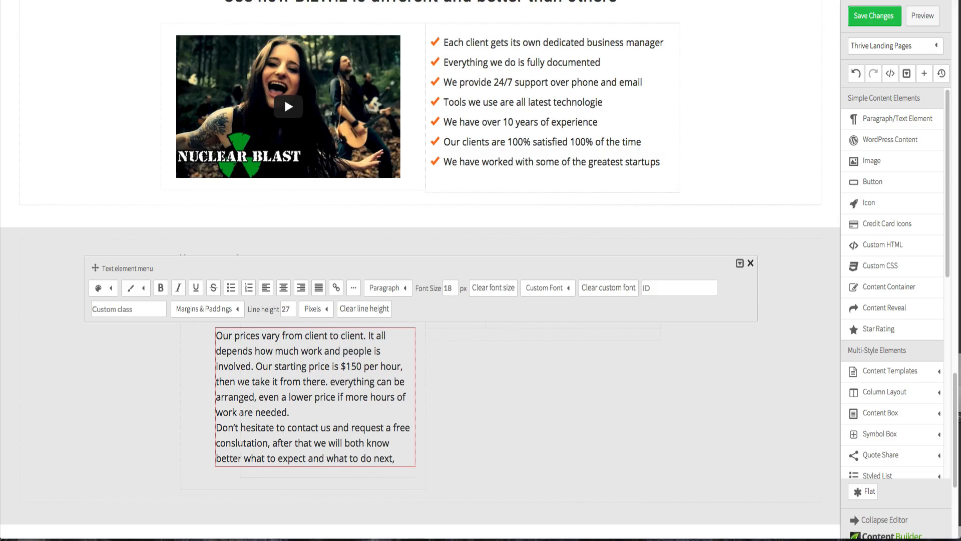
{"action": "key", "text": "Return"}
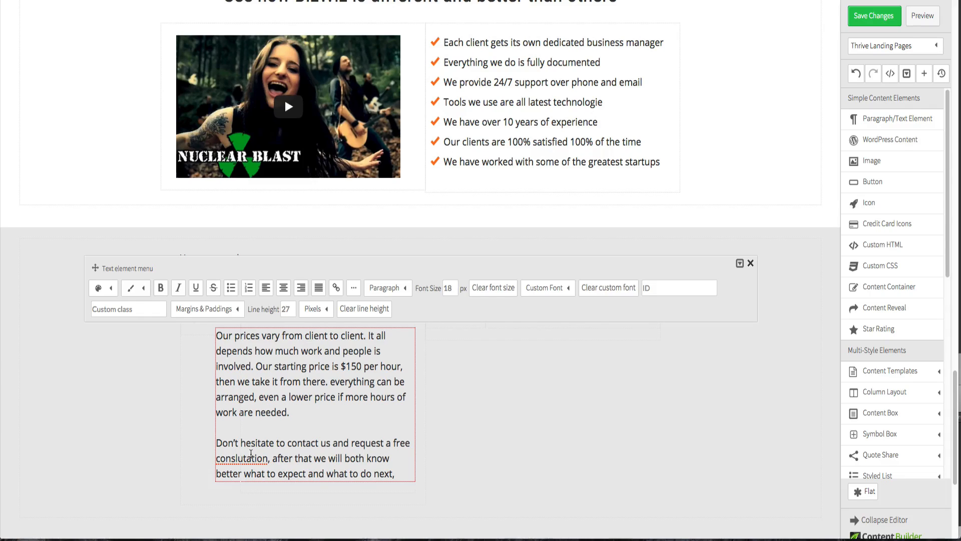
- Correct the misspelled word in the second paragraph to "consultation"
{"action": "left_click_drag", "start_coordinate": [231, 459], "coordinate": [238, 459]}
{"action": "key", "text": "BackSpace"}
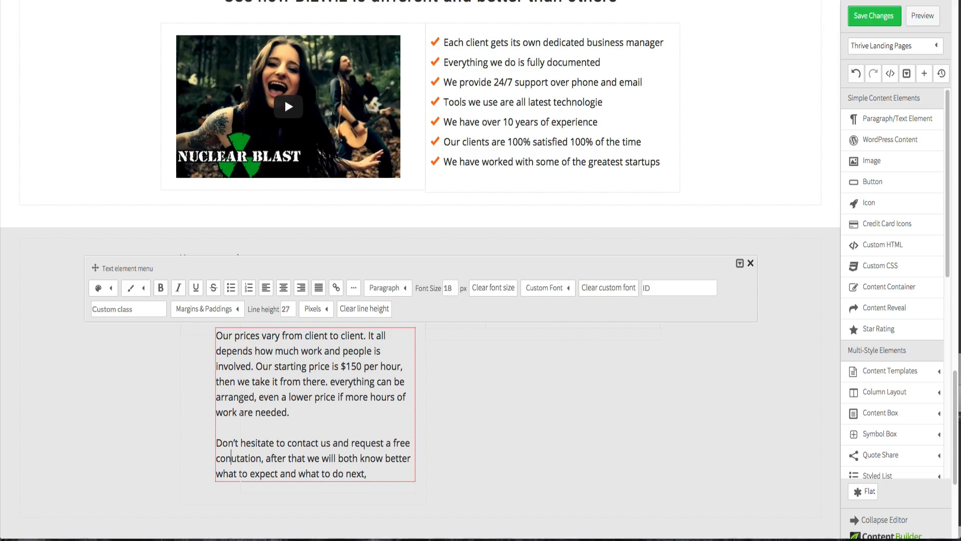
{"action": "type", "text": "su"}
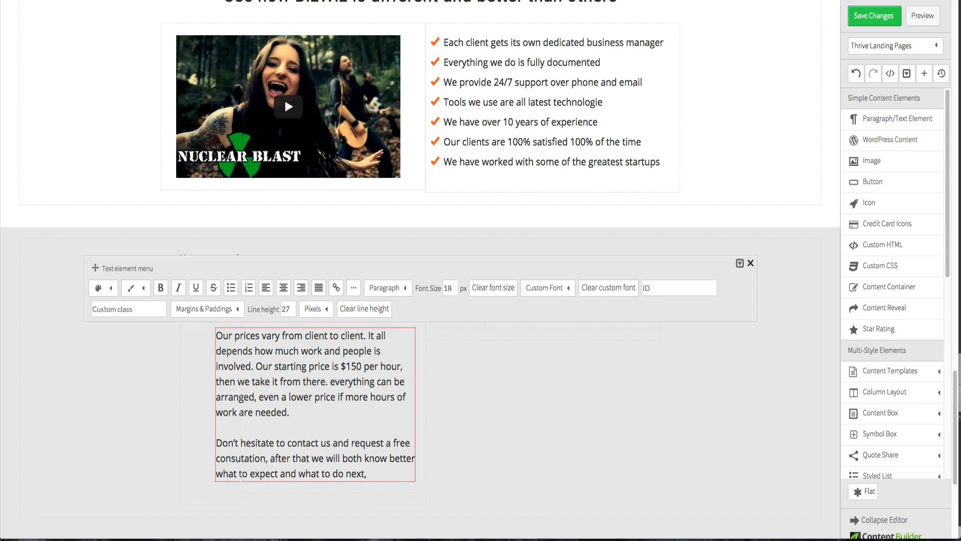
{"action": "type", "text": "l"}
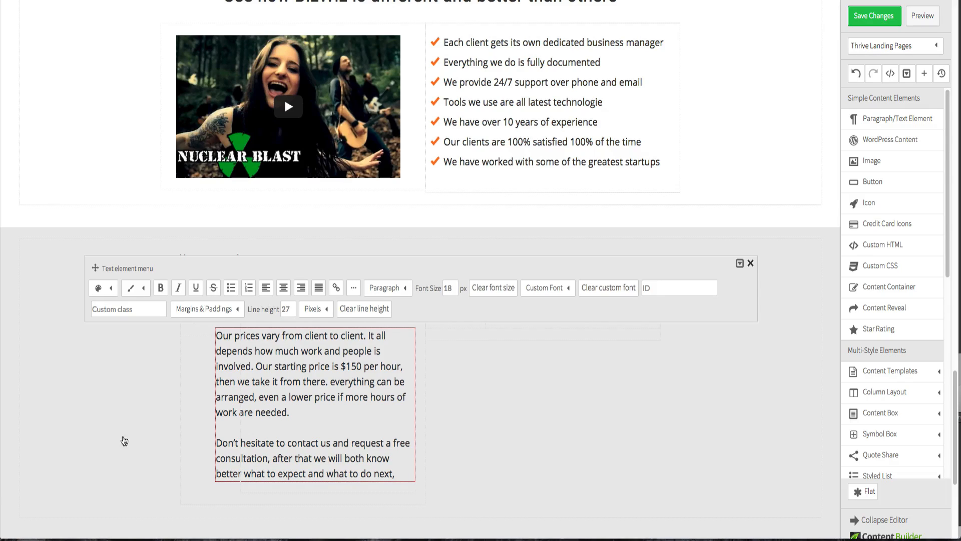
{"action": "left_click", "coordinate": [155, 425]}
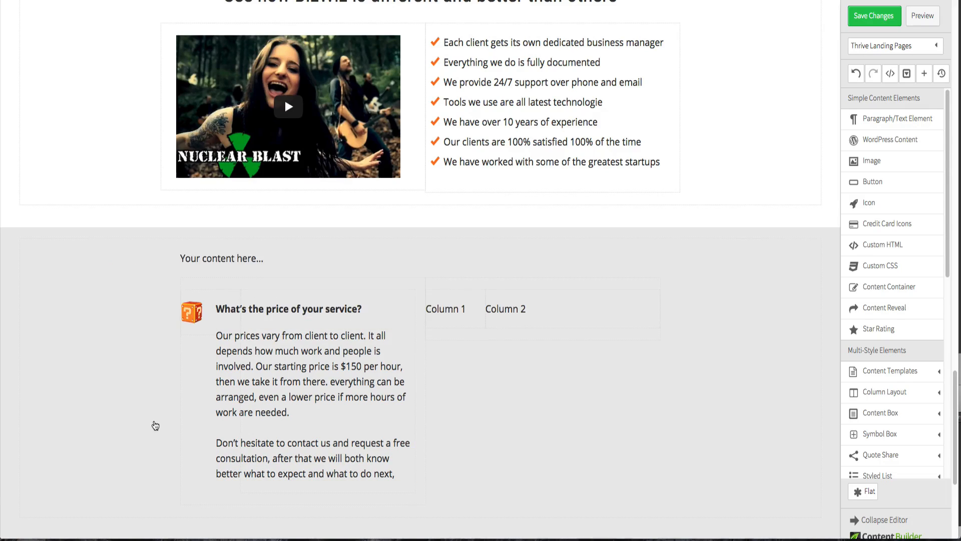
- Set the answer text element's highlight to the custom color #000000
{"action": "left_click", "coordinate": [289, 373]}
{"action": "left_click", "coordinate": [128, 291]}
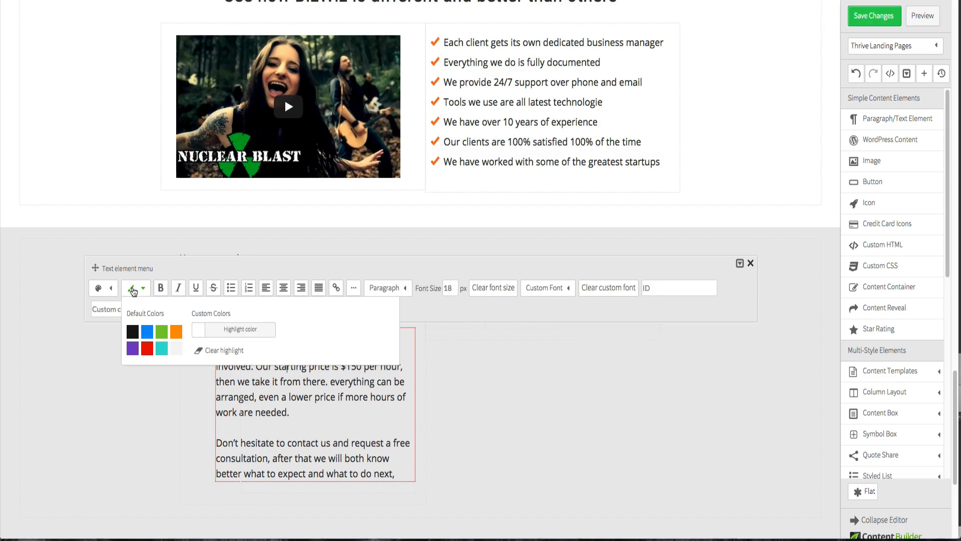
{"action": "left_click", "coordinate": [199, 336]}
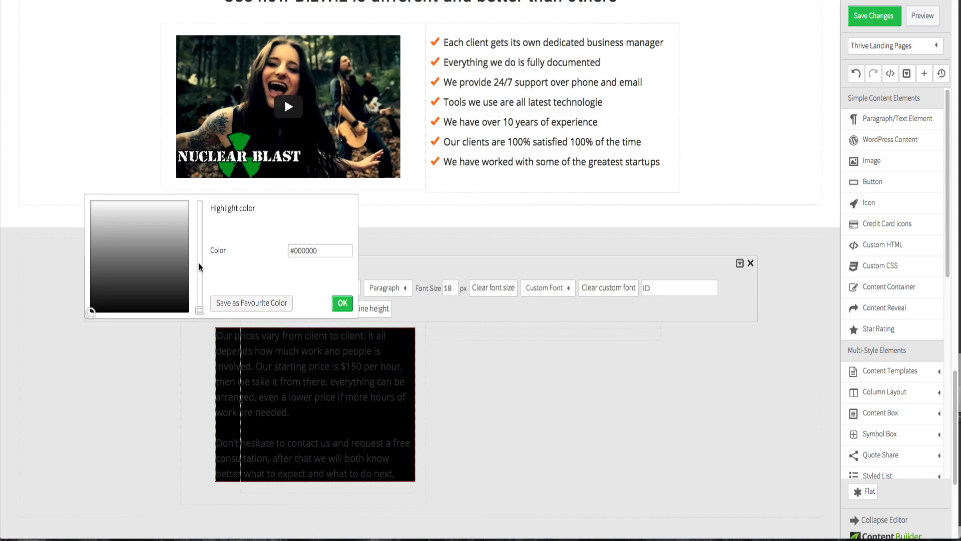
{"action": "left_click", "coordinate": [343, 303]}
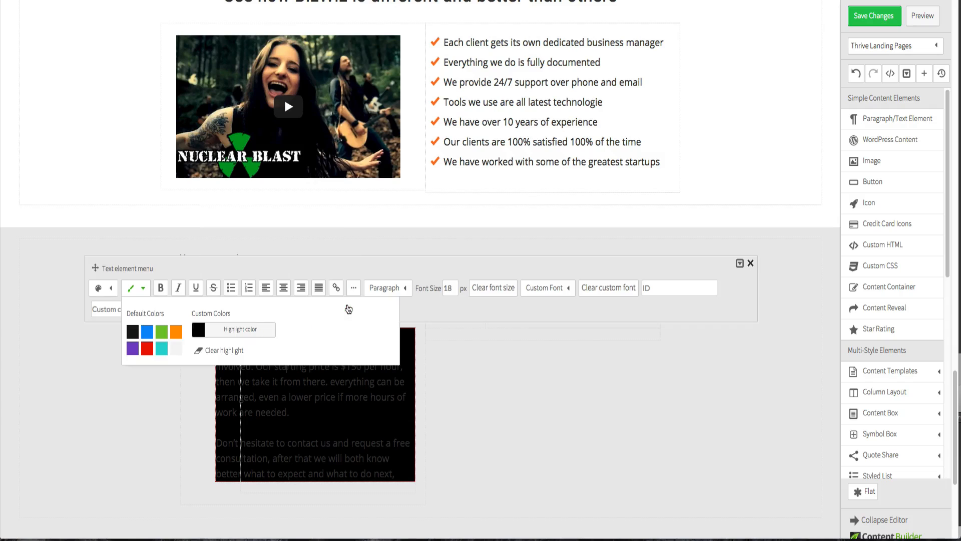
- Set the answer text element's highlight to the custom color #ffffff
{"action": "left_click", "coordinate": [203, 333]}
{"action": "left_click_drag", "start_coordinate": [99, 212], "coordinate": [89, 196]}
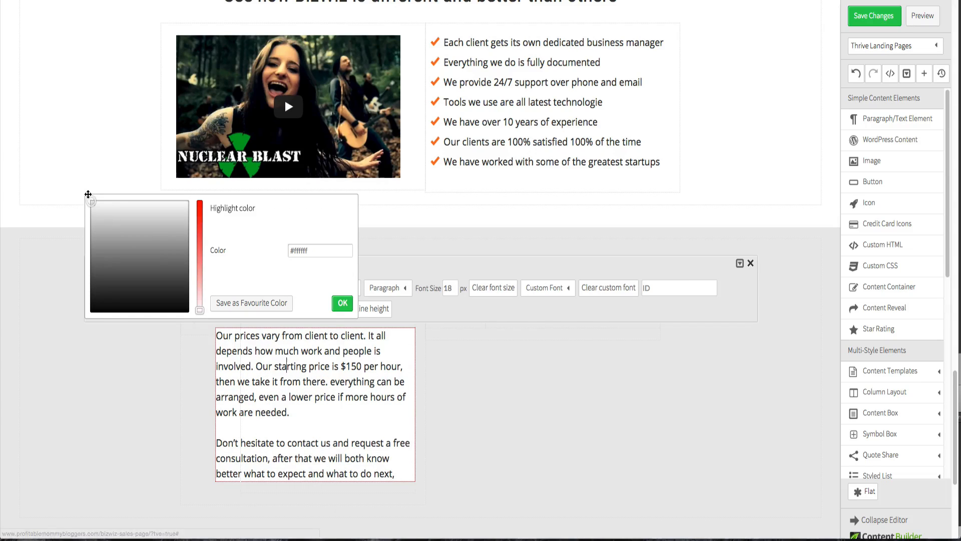
{"action": "left_click", "coordinate": [334, 303]}
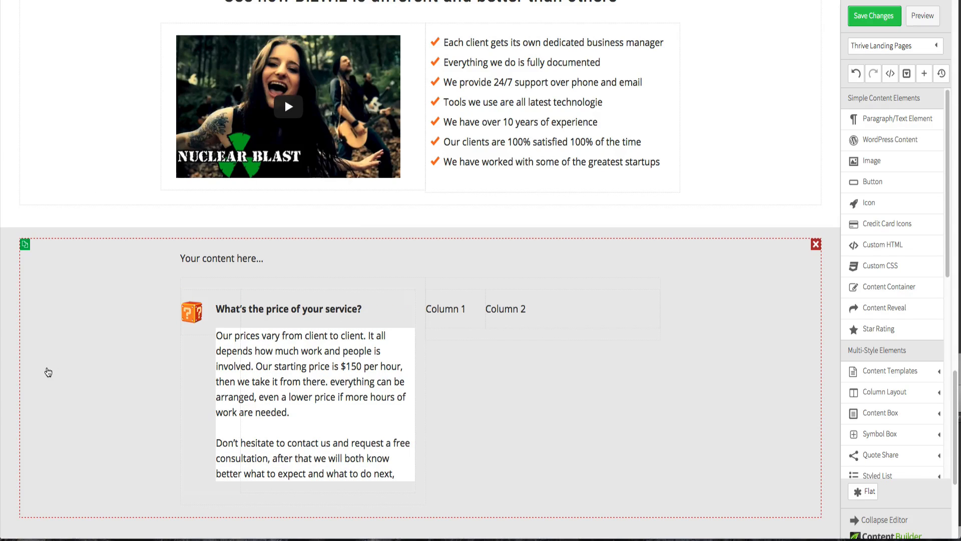
- Set the answer text element's top, bottom and left padding to 10 px
{"action": "left_click", "coordinate": [269, 384]}
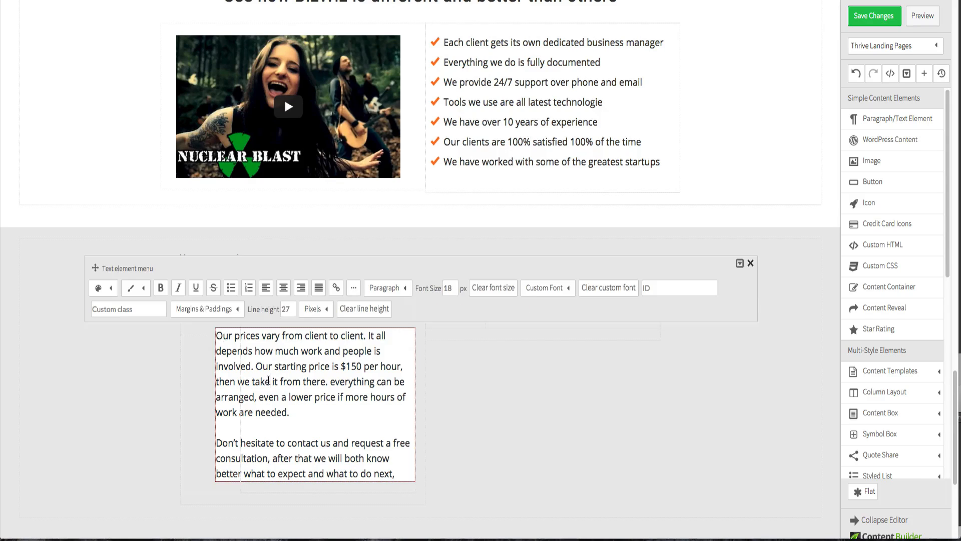
{"action": "left_click", "coordinate": [197, 312]}
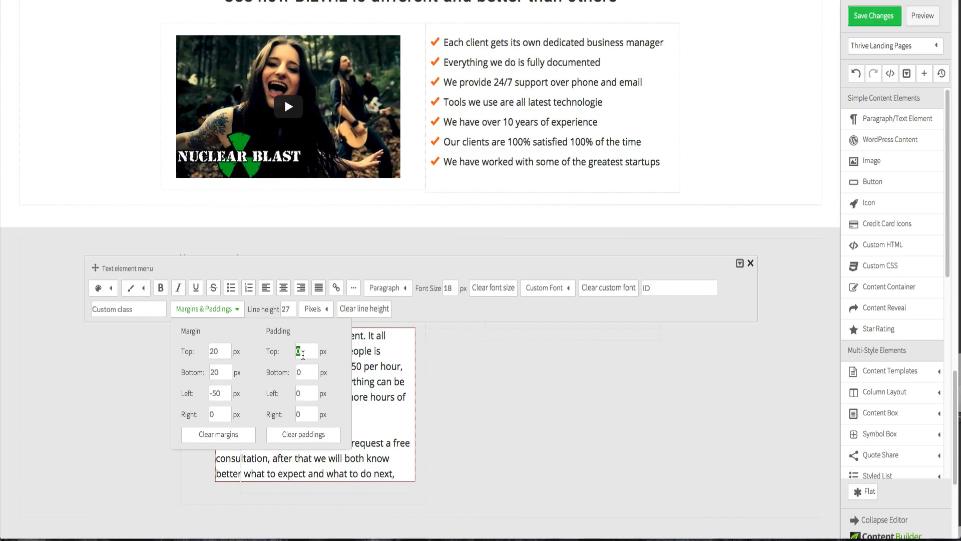
{"action": "type", "text": "10"}
{"action": "key", "text": "Tab"}
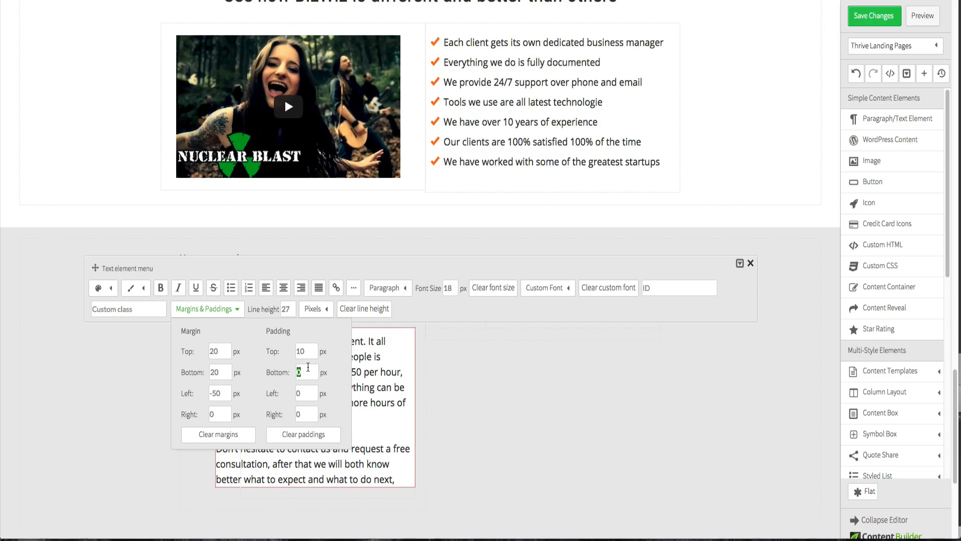
{"action": "type", "text": "10"}
{"action": "key", "text": "Tab"}
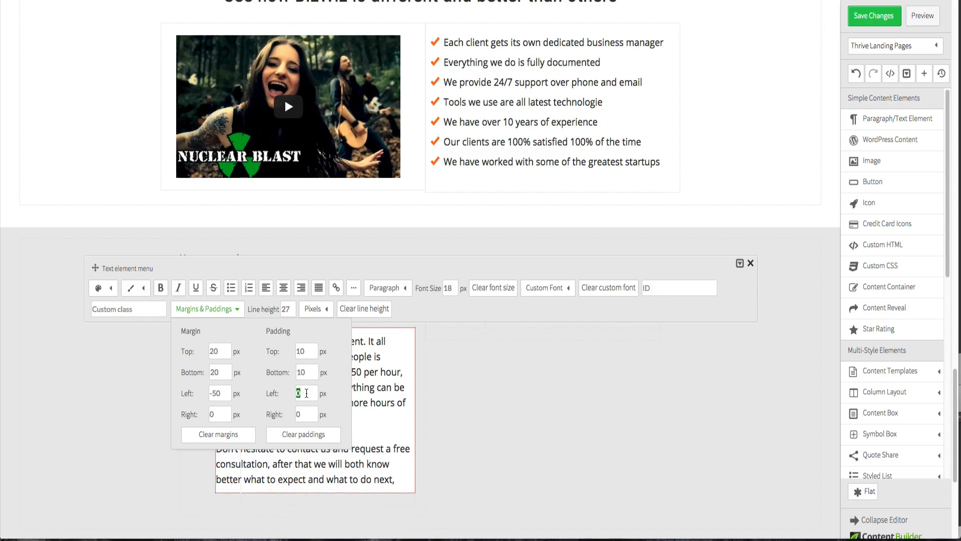
{"action": "type", "text": "1"}
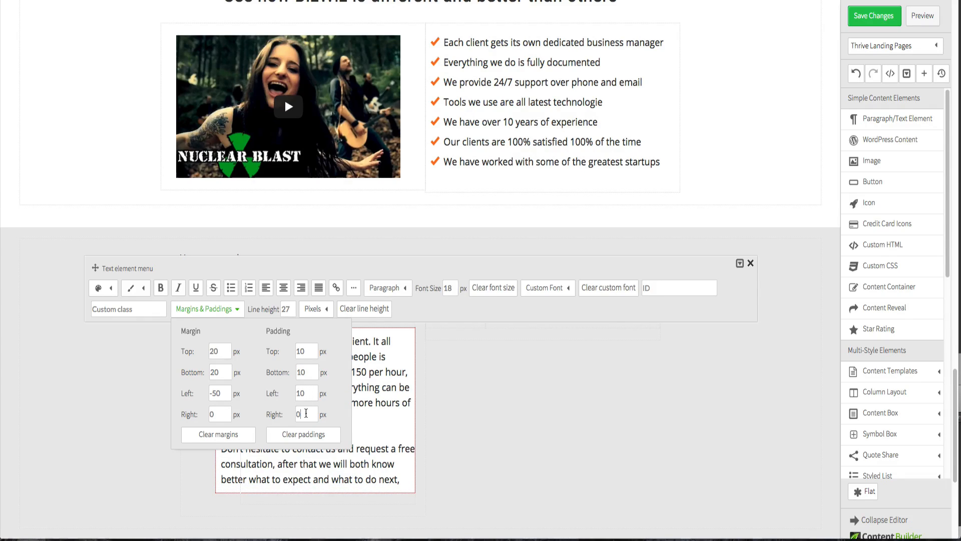
{"action": "key", "text": "Tab"}
{"action": "left_click", "coordinate": [99, 431]}
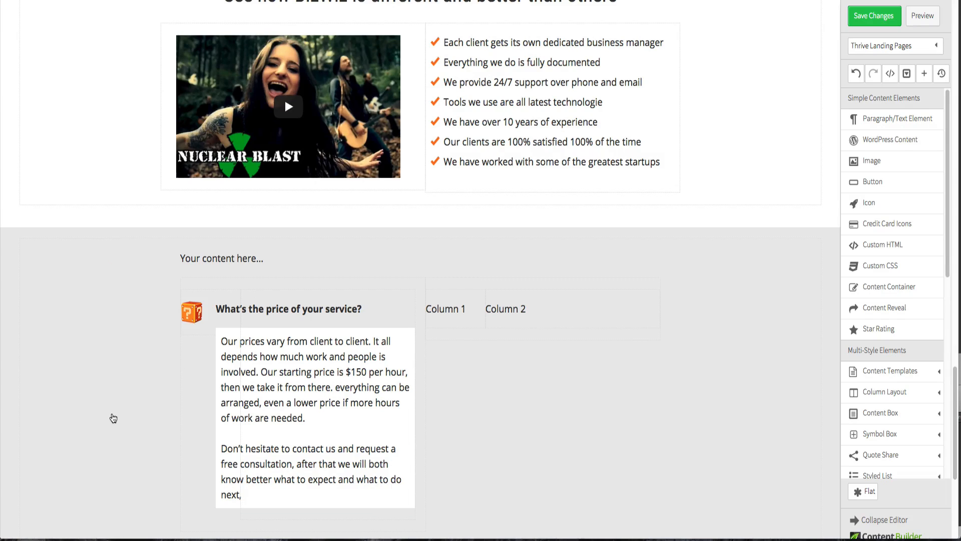
- Set the answer text's custom font to Roboto Condensed 1.6em
{"action": "scroll", "coordinate": [113, 418], "scroll_direction": "down", "scroll_amount": 5}
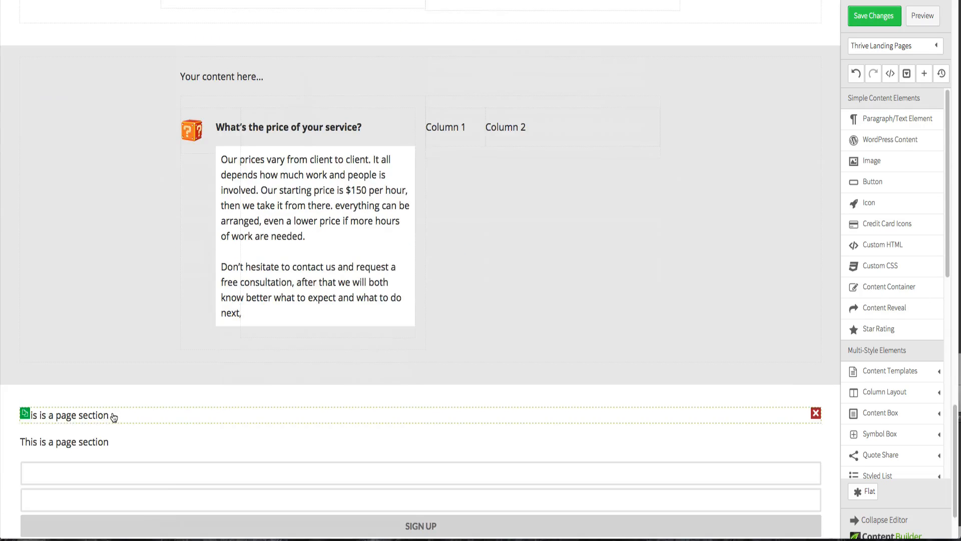
{"action": "scroll", "coordinate": [112, 414], "scroll_direction": "up", "scroll_amount": 1}
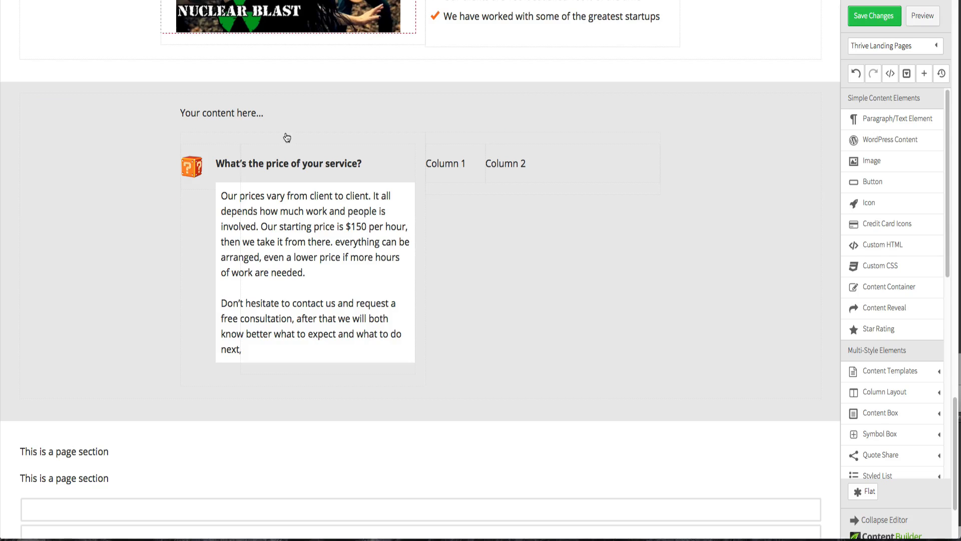
{"action": "left_click", "coordinate": [290, 169]}
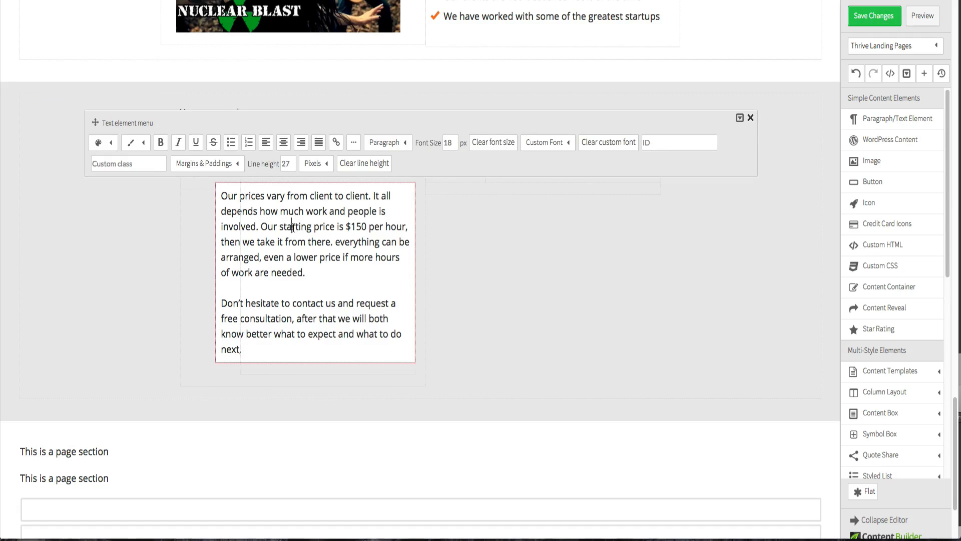
{"action": "left_click", "coordinate": [564, 145]}
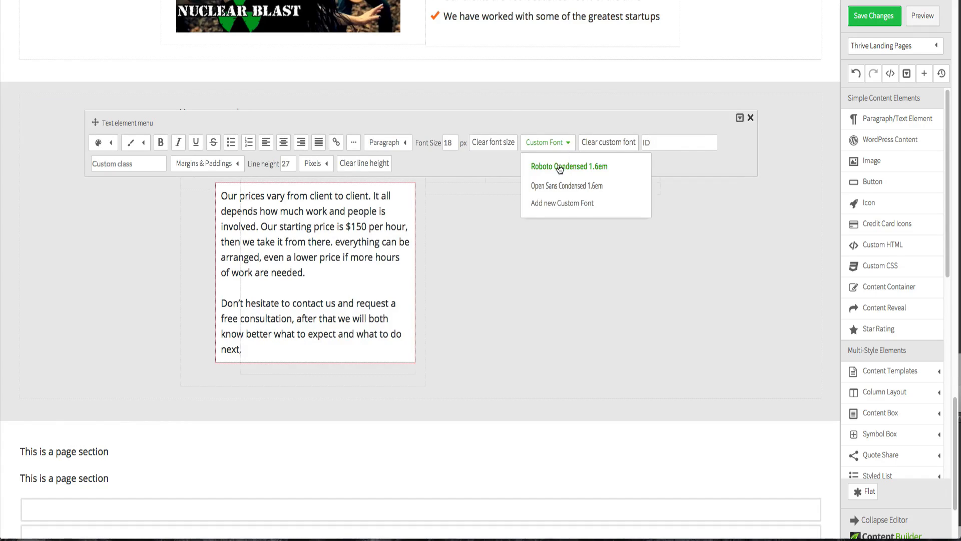
{"action": "left_click", "coordinate": [558, 165]}
{"action": "left_click", "coordinate": [157, 236]}
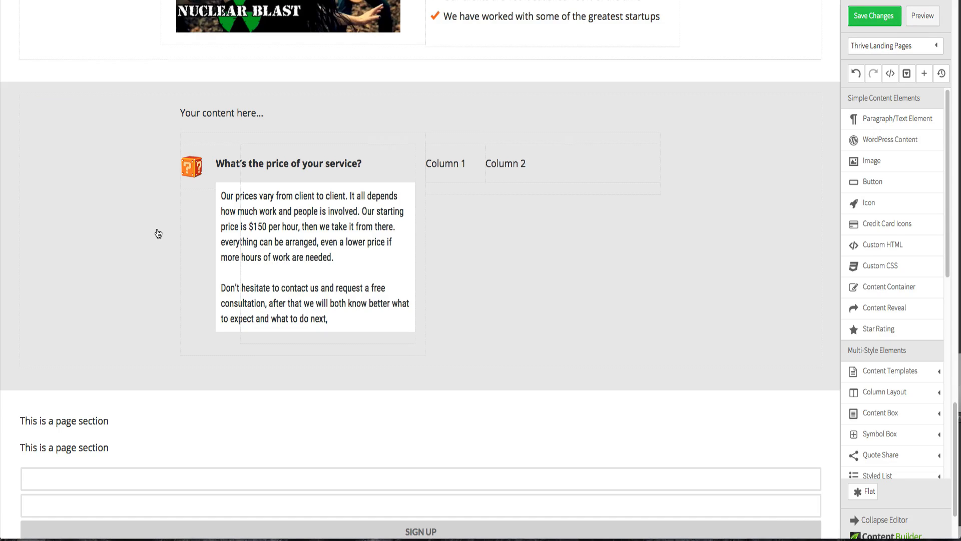
- Set the question heading's top margin to 2 px
{"action": "left_click", "coordinate": [273, 167]}
{"action": "left_click", "coordinate": [230, 137]}
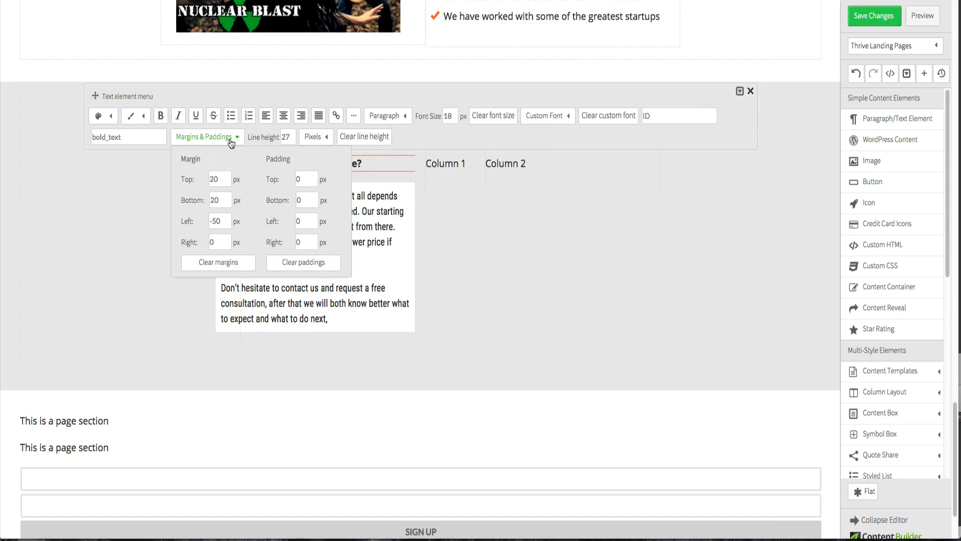
{"action": "double_click", "coordinate": [220, 179]}
{"action": "type", "text": "2"}
{"action": "left_click", "coordinate": [221, 199]}
{"action": "left_click", "coordinate": [100, 227]}
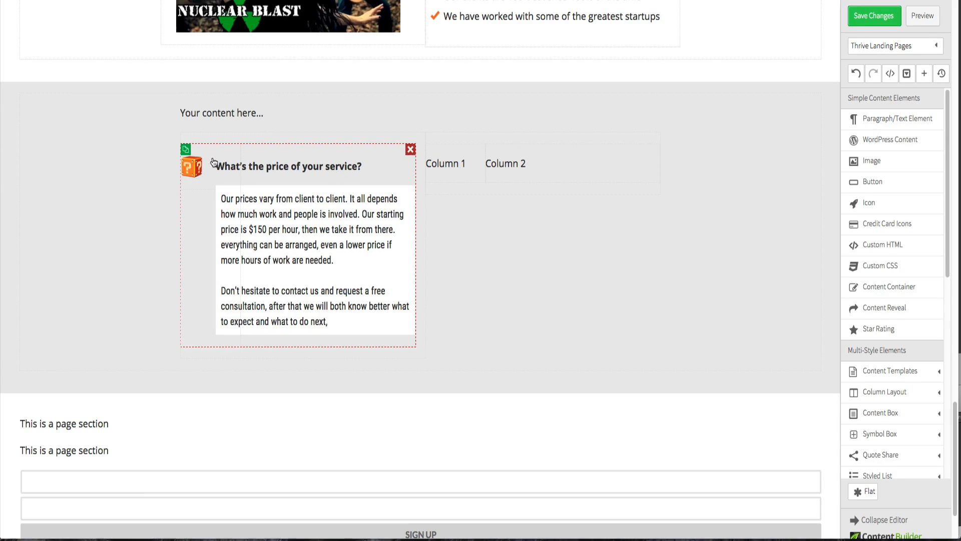
- Duplicate the FAQ item into the second column and remove the leftover column placeholder text
{"action": "left_click", "coordinate": [185, 149]}
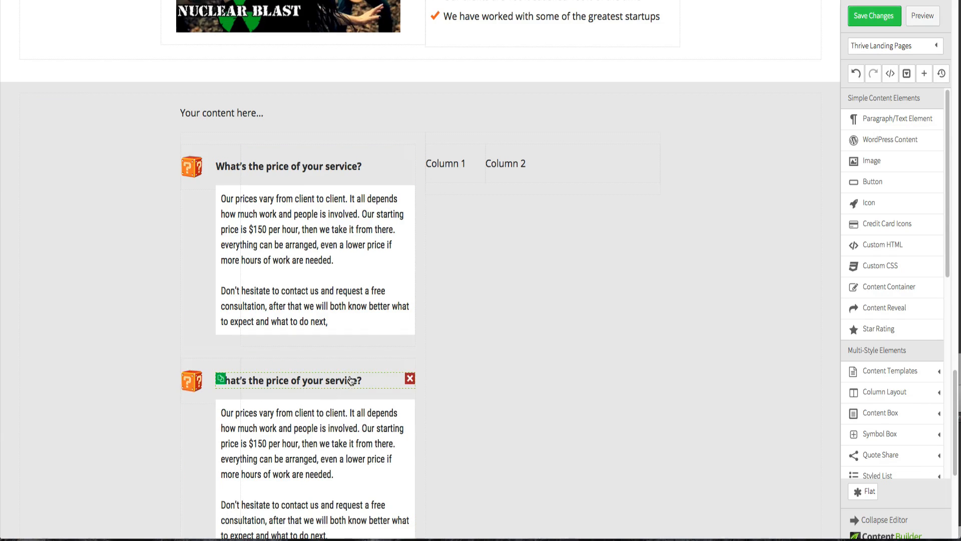
{"action": "left_click_drag", "start_coordinate": [356, 373], "coordinate": [576, 134]}
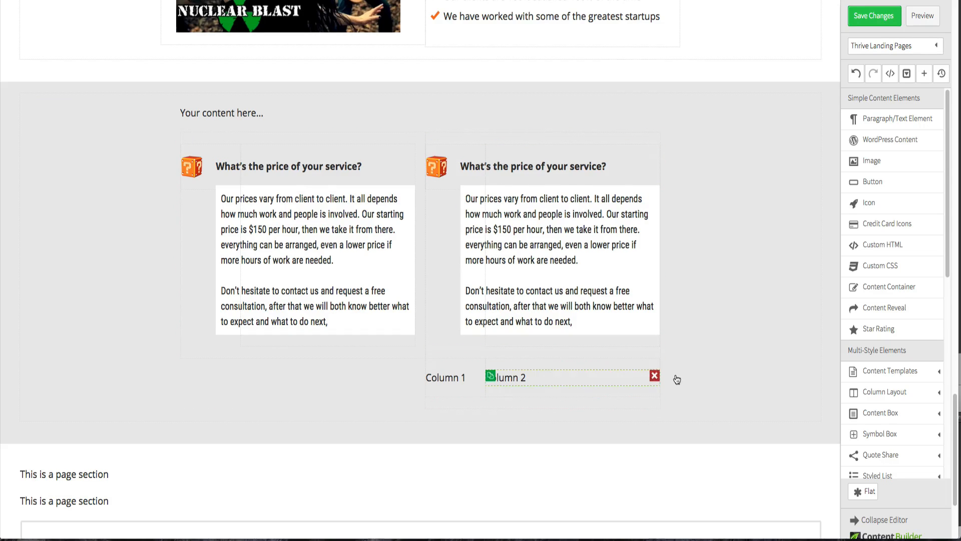
{"action": "left_click", "coordinate": [654, 373]}
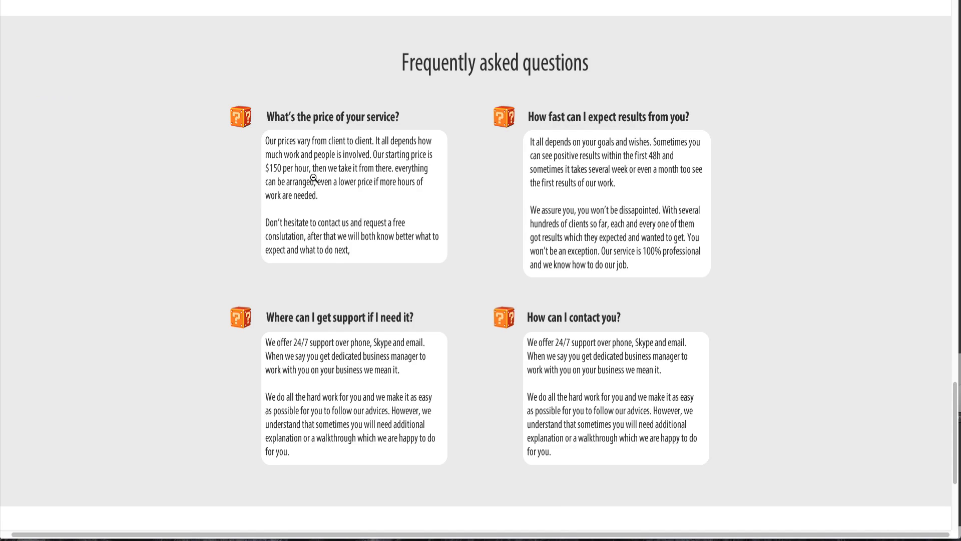
{"action": "scroll", "coordinate": [313, 181], "scroll_direction": "down", "scroll_amount": 1}
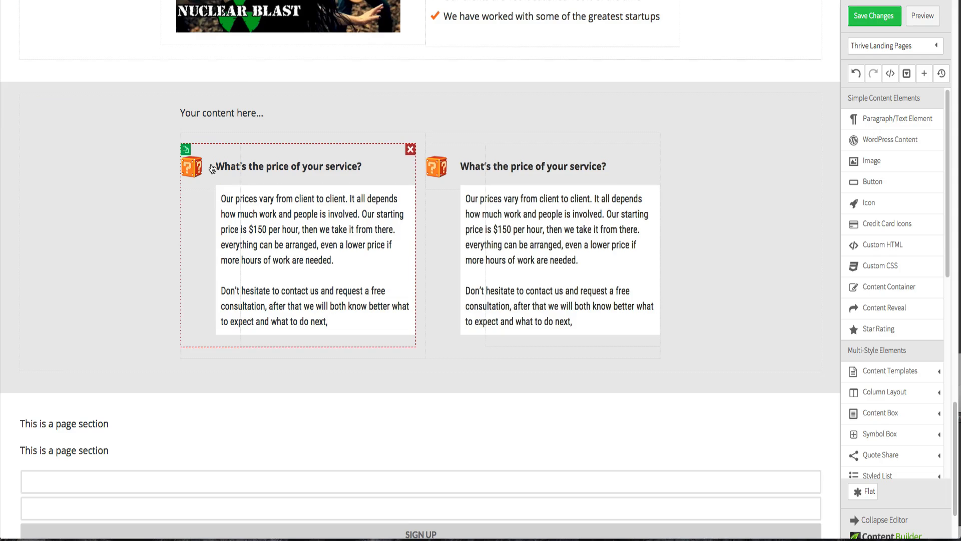
- Duplicate both FAQ items to create a second row of two questions
{"action": "left_click", "coordinate": [186, 151]}
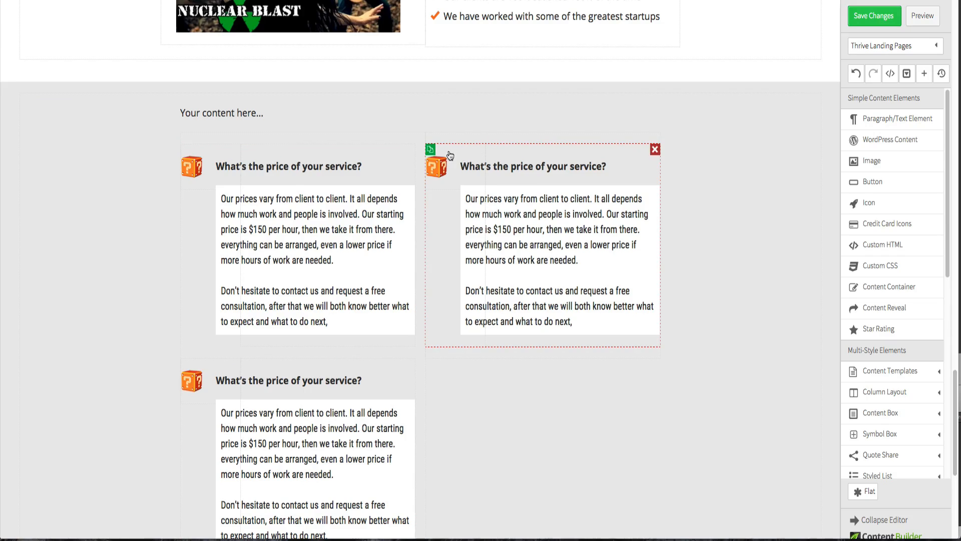
{"action": "left_click", "coordinate": [431, 150]}
{"action": "scroll", "coordinate": [444, 173], "scroll_direction": "down", "scroll_amount": 2}
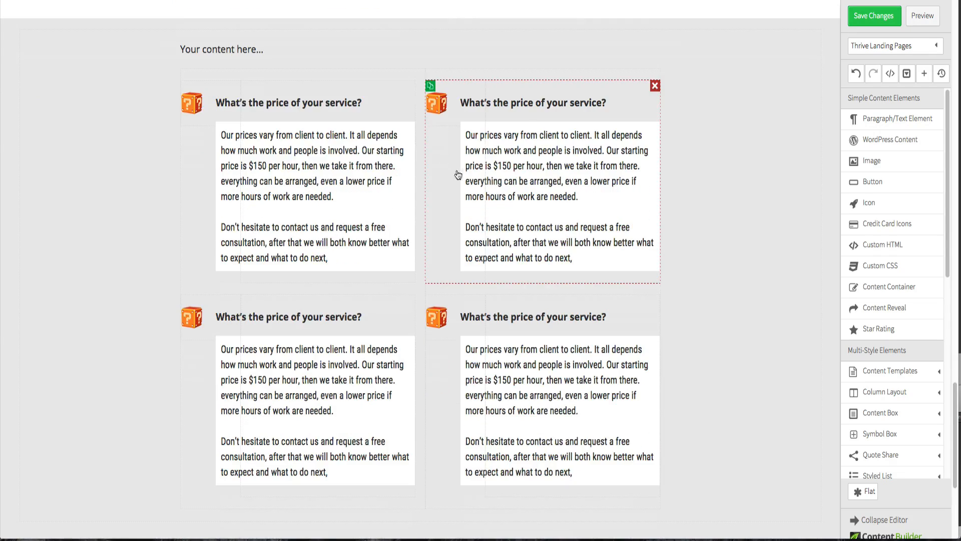
- Copy the second FAQ question from the Fireworks design and paste it into the top-right question heading
{"action": "key", "text": "ctrl+Up"}
{"action": "left_click", "coordinate": [125, 218]}
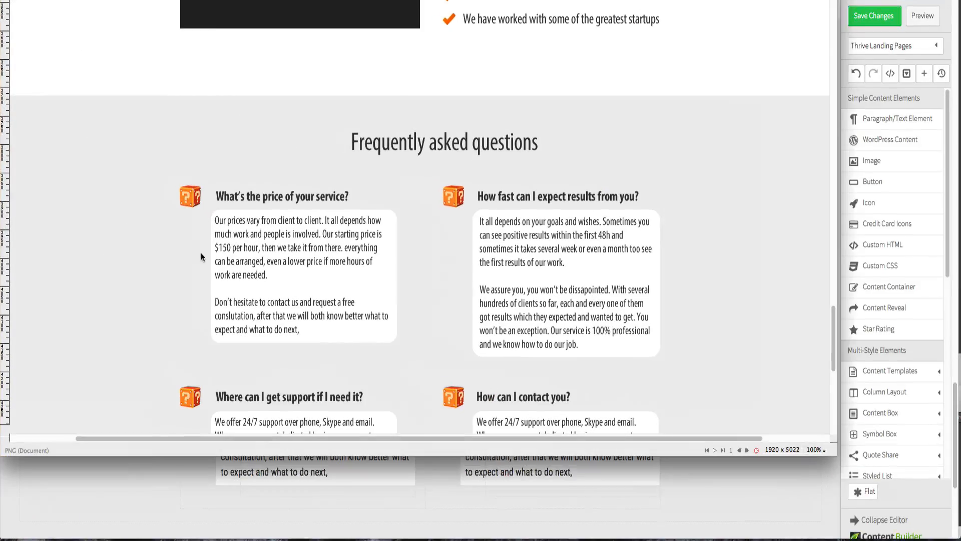
{"action": "triple_click", "coordinate": [267, 196]}
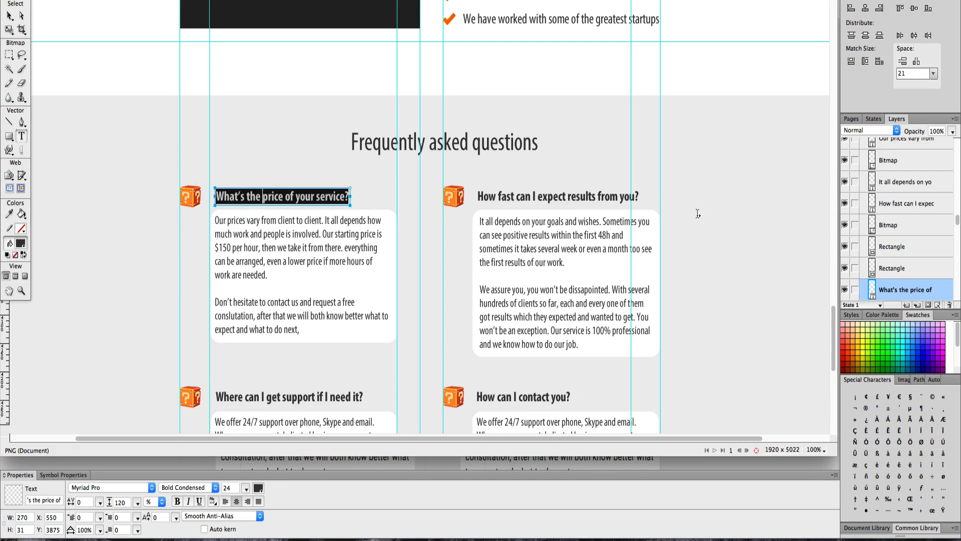
{"action": "triple_click", "coordinate": [607, 197]}
{"action": "key", "text": "ctrl+c"}
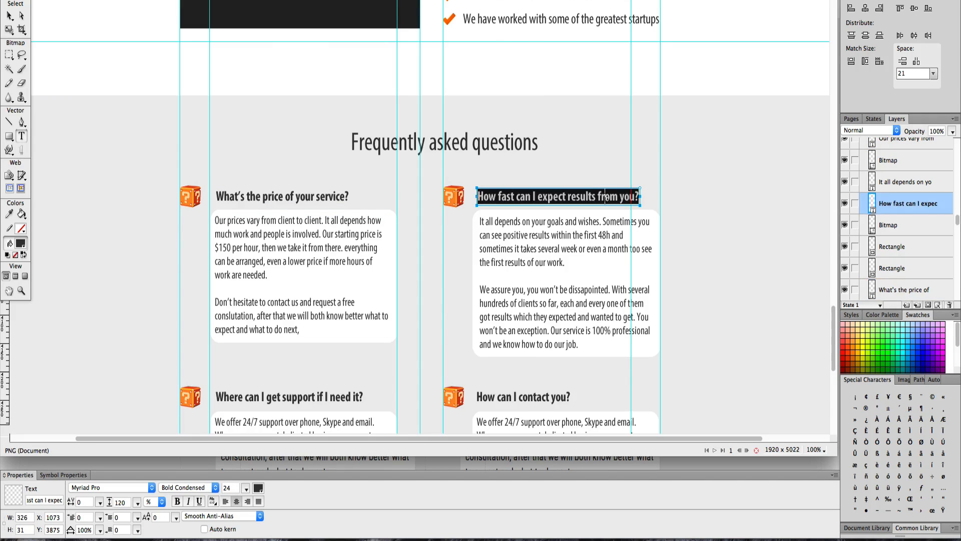
{"action": "key", "text": "ctrl+Up"}
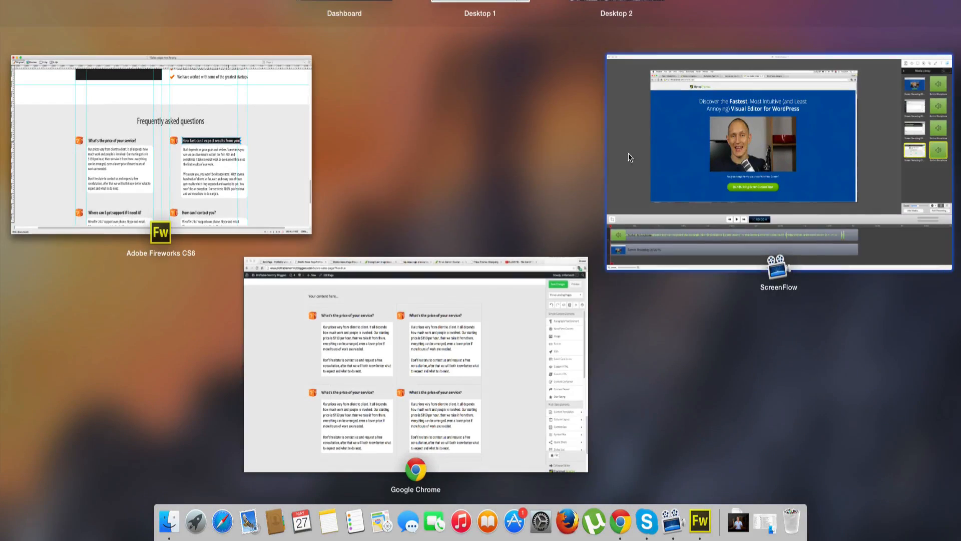
{"action": "left_click", "coordinate": [473, 323]}
{"action": "left_click", "coordinate": [500, 106]}
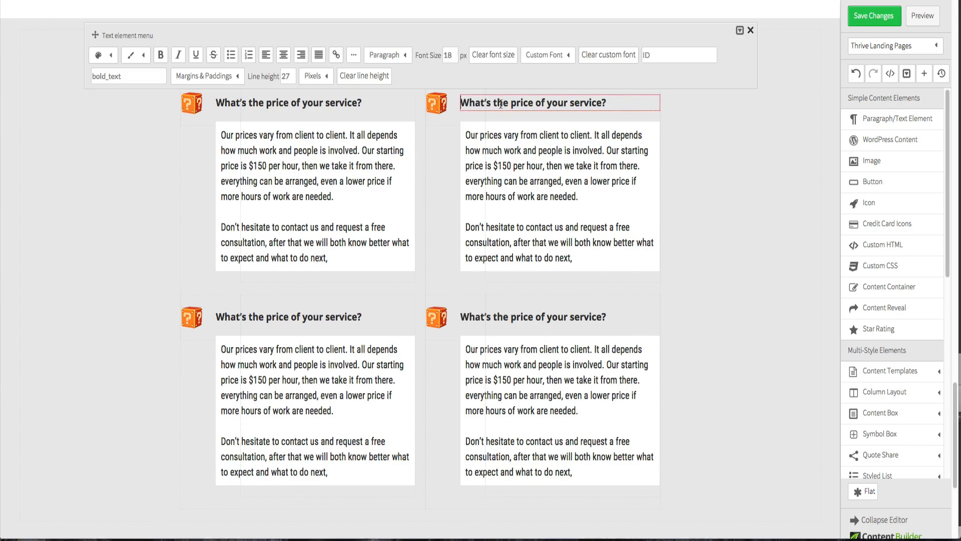
{"action": "triple_click", "coordinate": [500, 104]}
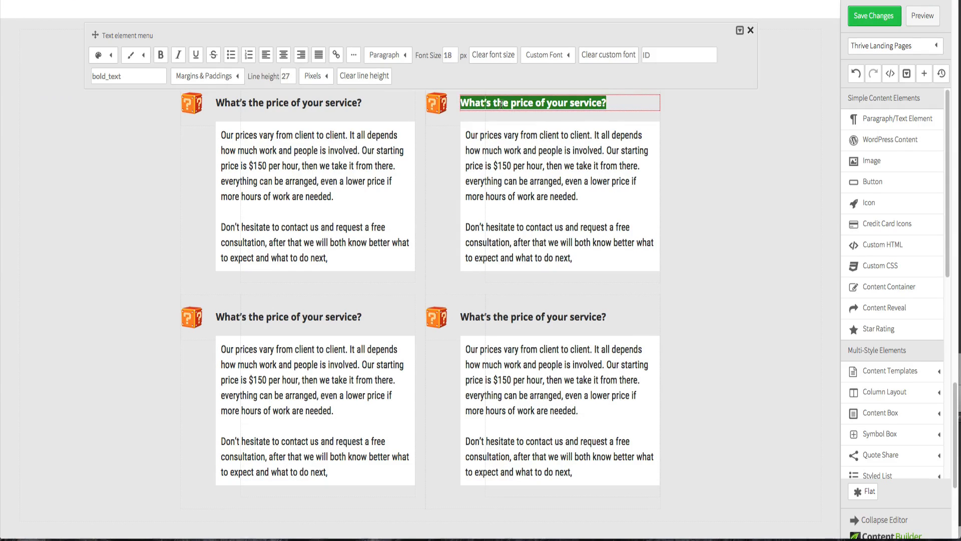
{"action": "key", "text": "ctrl+v"}
{"action": "key", "text": "ctrl+Up"}
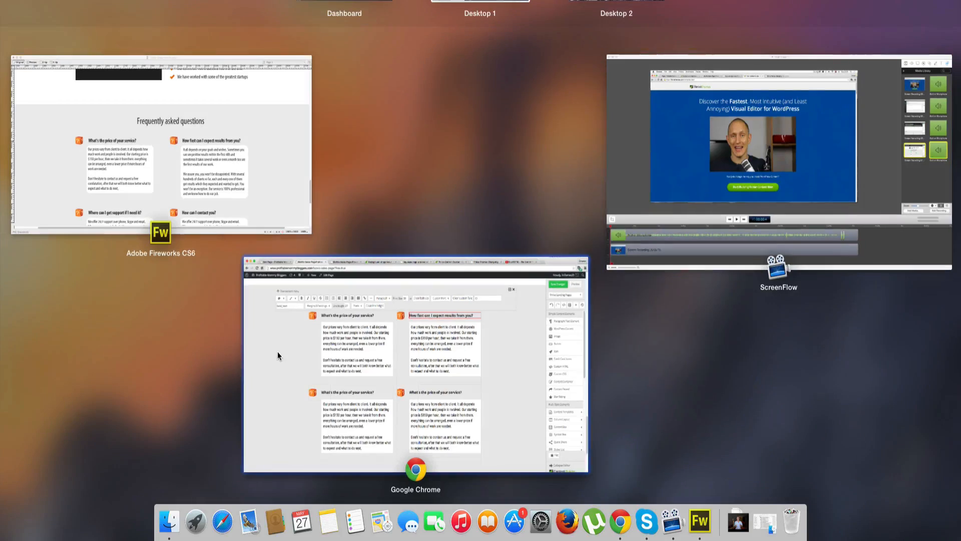
{"action": "left_click", "coordinate": [194, 138]}
{"action": "scroll", "coordinate": [203, 149], "scroll_direction": "down", "scroll_amount": 3}
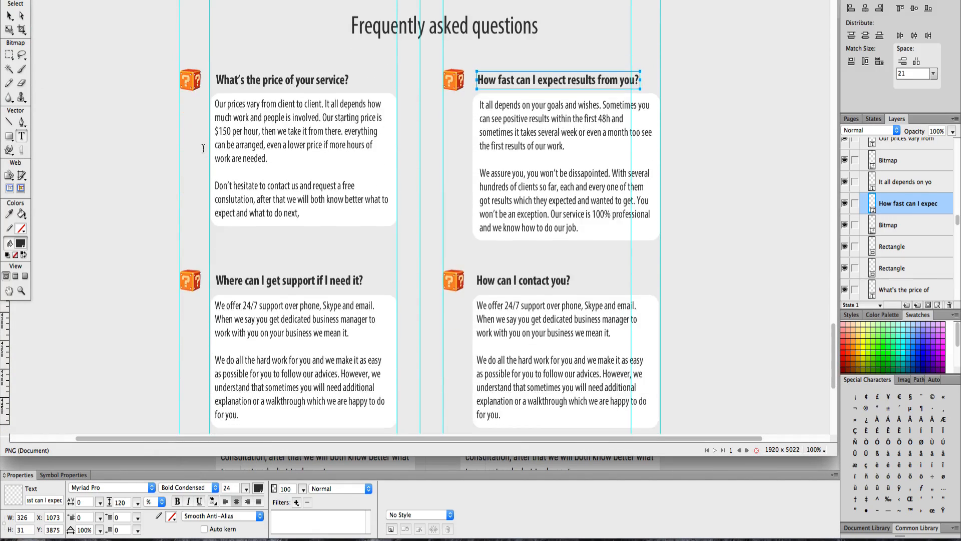
{"action": "triple_click", "coordinate": [280, 281]}
{"action": "left_click", "coordinate": [279, 281]}
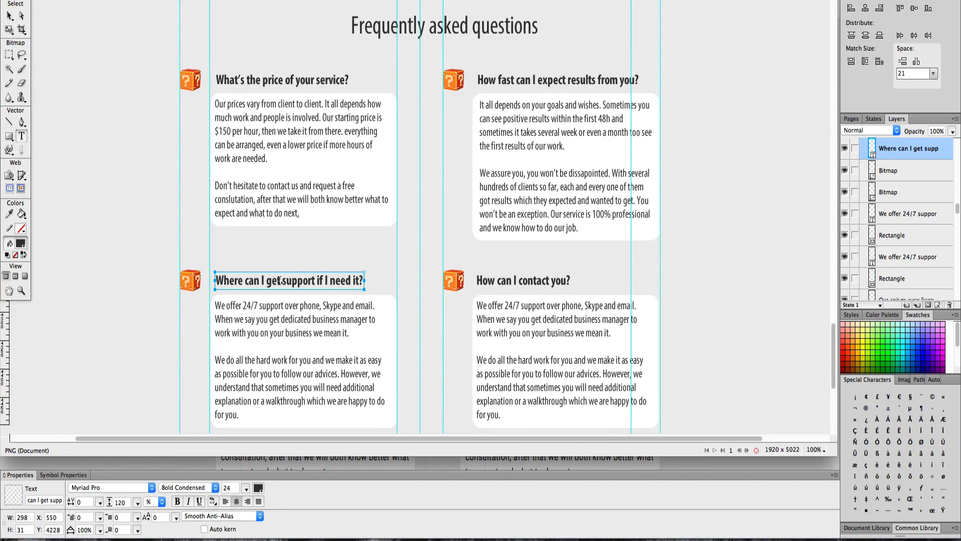
{"action": "type", "text": "c"}
{"action": "key", "text": "ctrl+Up"}
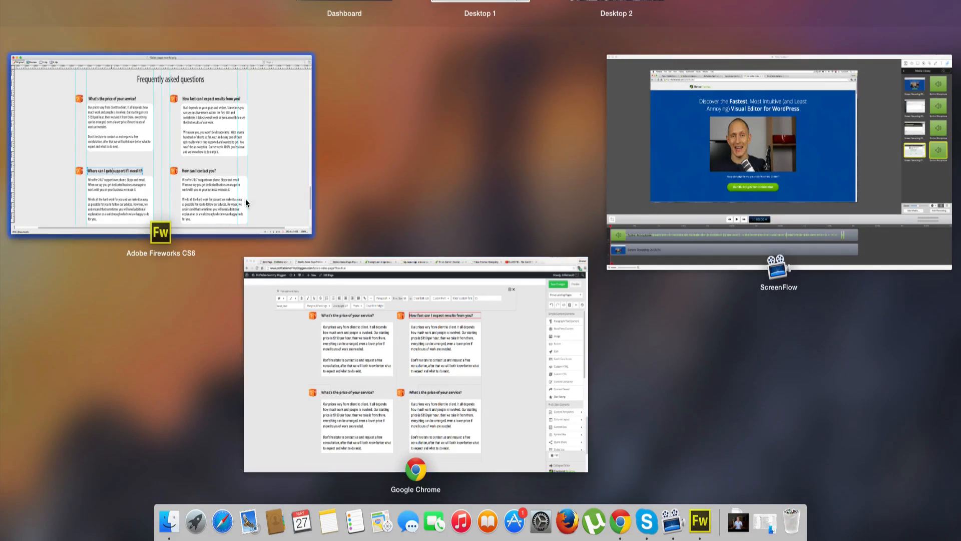
{"action": "left_click", "coordinate": [245, 203]}
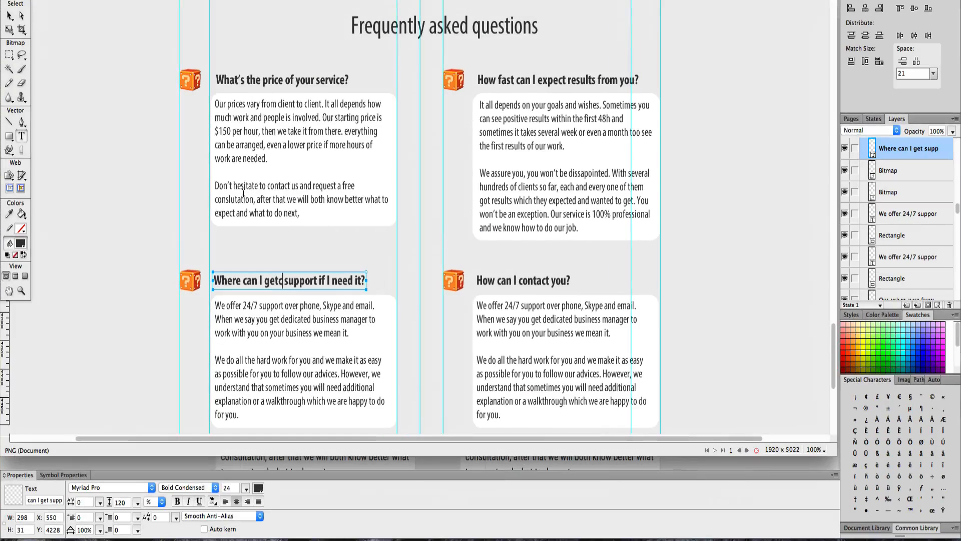
{"action": "key", "text": "shift+Left"}
{"action": "key", "text": "BackSpace"}
- Copy the third FAQ question from the Fireworks design and paste it into the bottom-left question heading
{"action": "triple_click", "coordinate": [281, 281]}
{"action": "key", "text": "ctrl+c"}
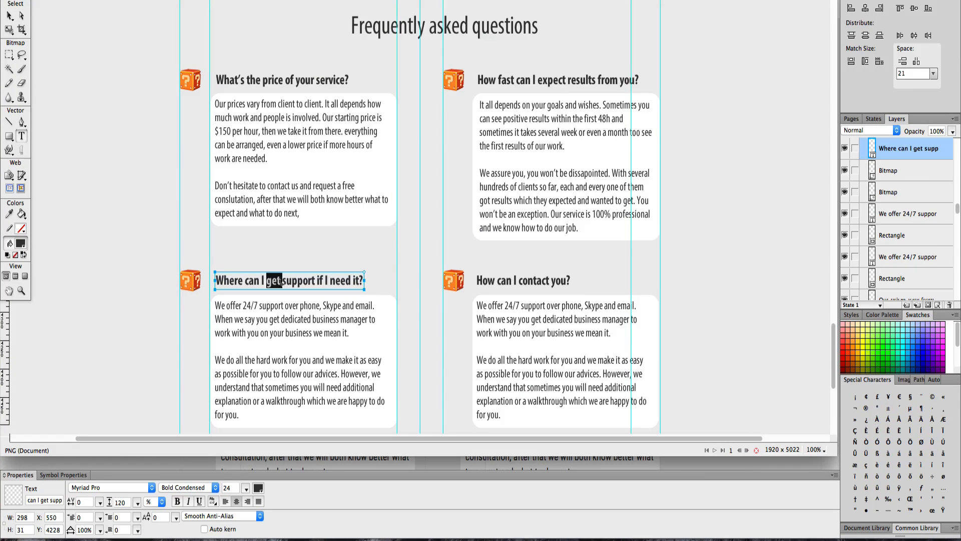
{"action": "key", "text": "ctrl+Up"}
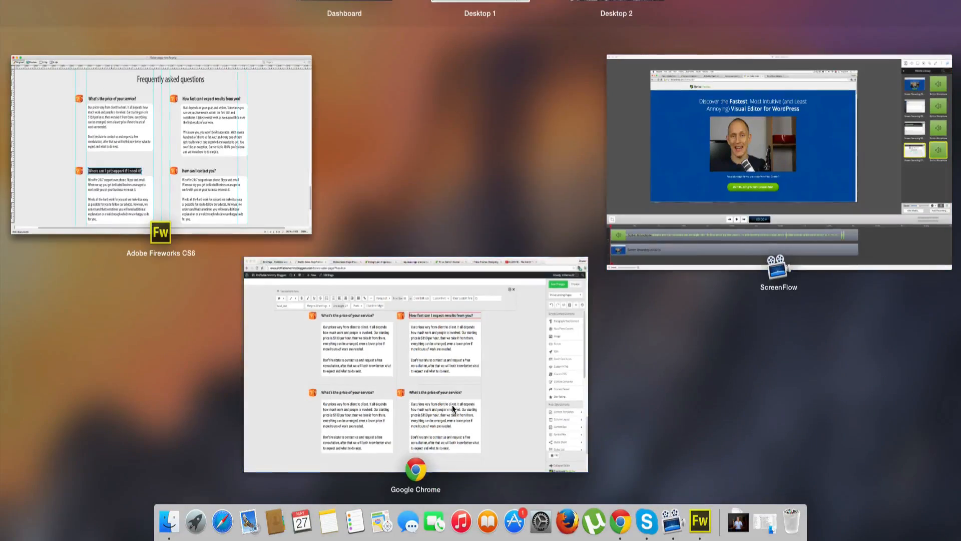
{"action": "left_click", "coordinate": [452, 405]}
{"action": "left_click", "coordinate": [325, 317]}
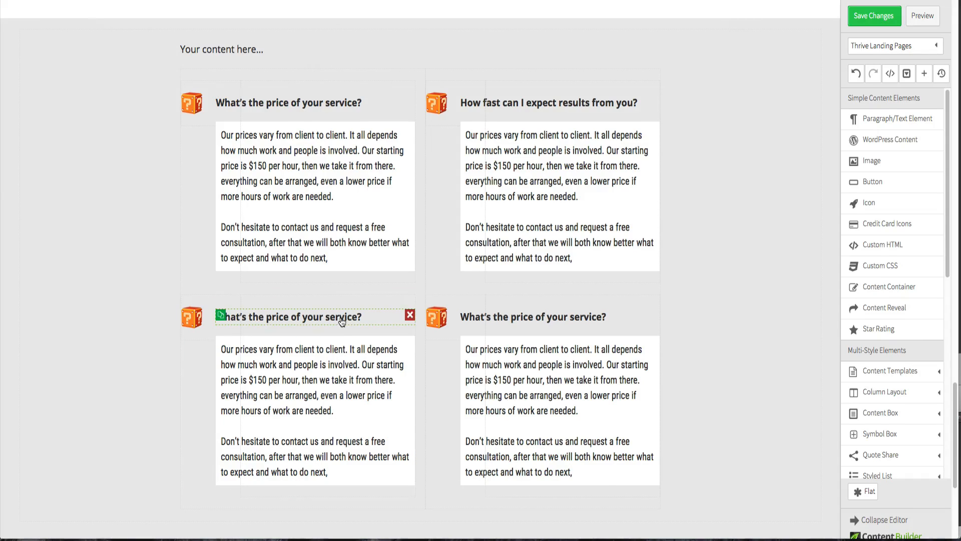
{"action": "left_click", "coordinate": [341, 319]}
{"action": "triple_click", "coordinate": [341, 317]}
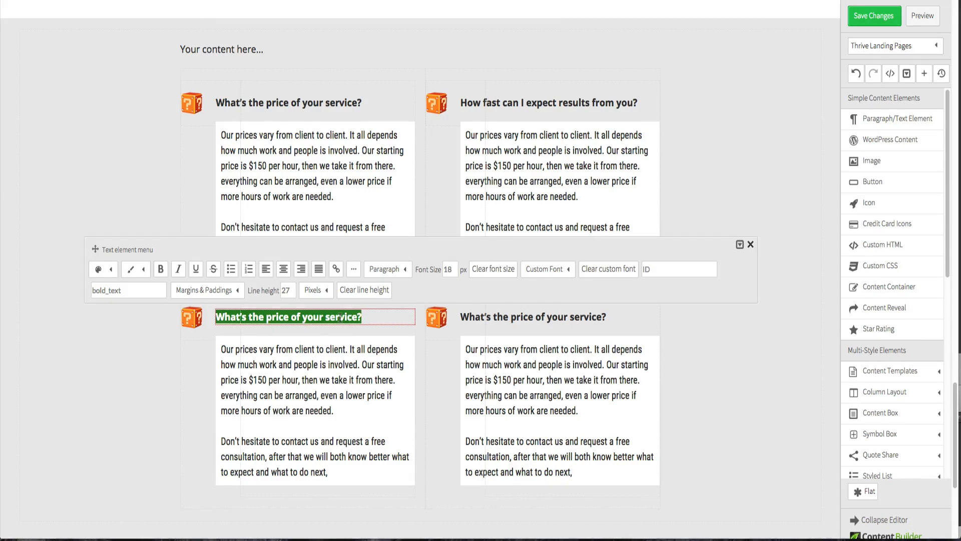
{"action": "key", "text": "ctrl+v"}
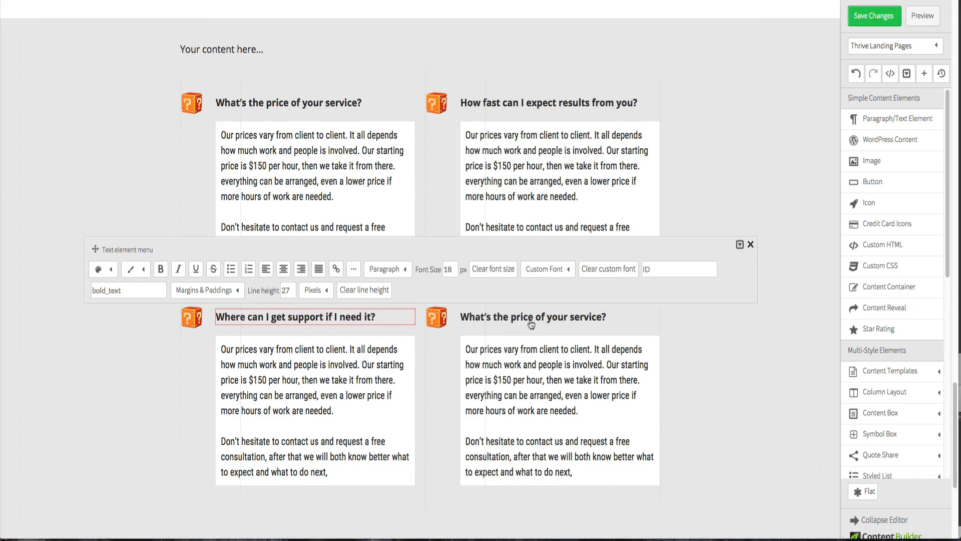
- Copy the fourth FAQ question from the Fireworks design and paste it into the bottom-right question heading
{"action": "left_click", "coordinate": [531, 324]}
{"action": "key", "text": "ctrl+Up"}
{"action": "left_click", "coordinate": [194, 118]}
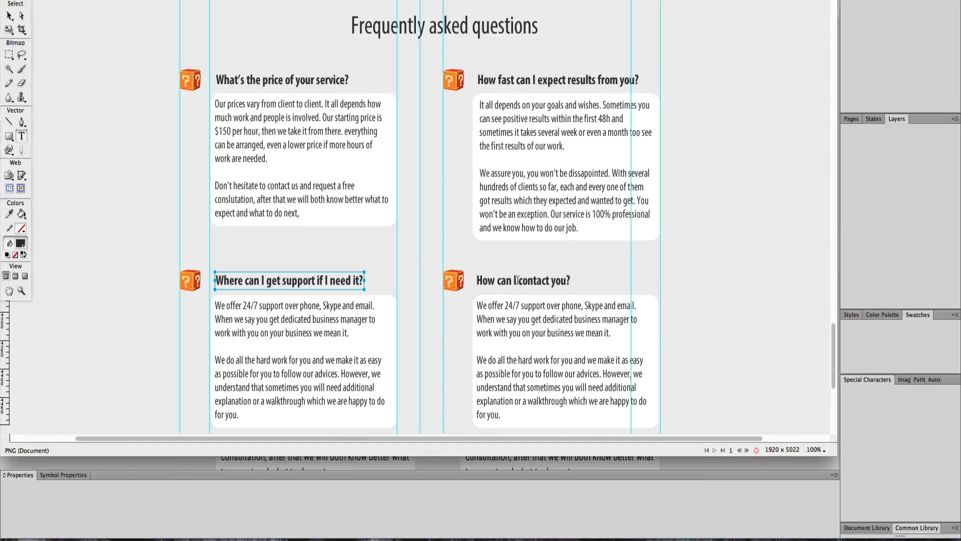
{"action": "left_click", "coordinate": [516, 279]}
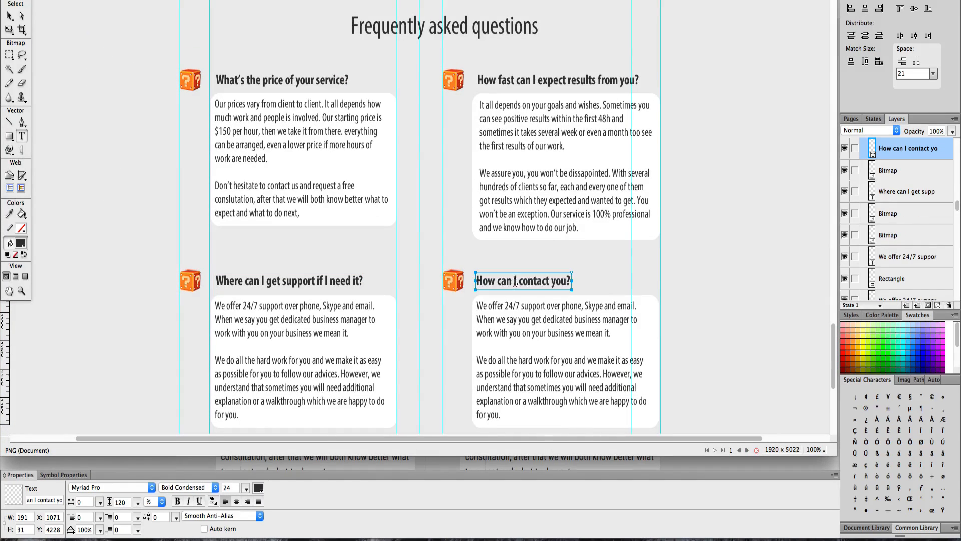
{"action": "triple_click", "coordinate": [516, 281]}
{"action": "key", "text": "ctrl+c"}
{"action": "key", "text": "ctrl+Up"}
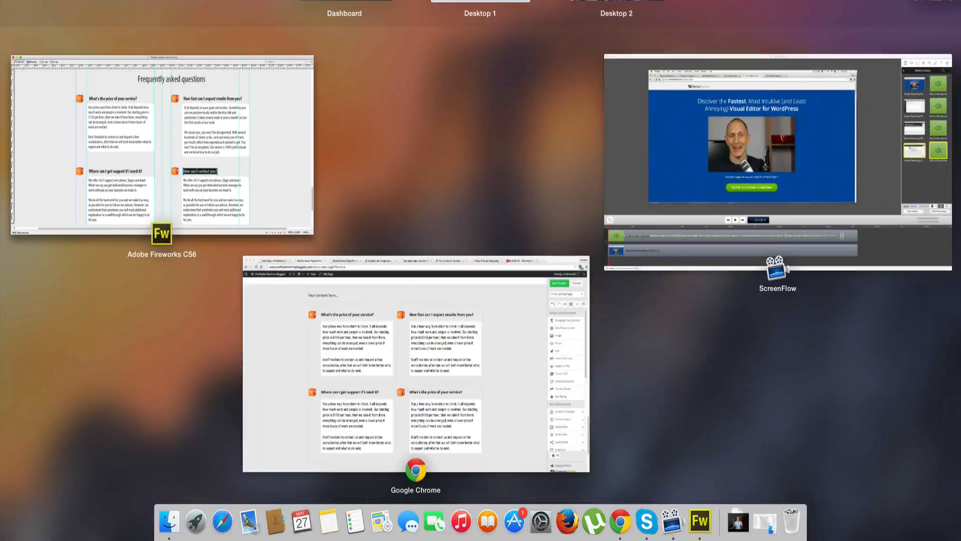
{"action": "left_click", "coordinate": [418, 404]}
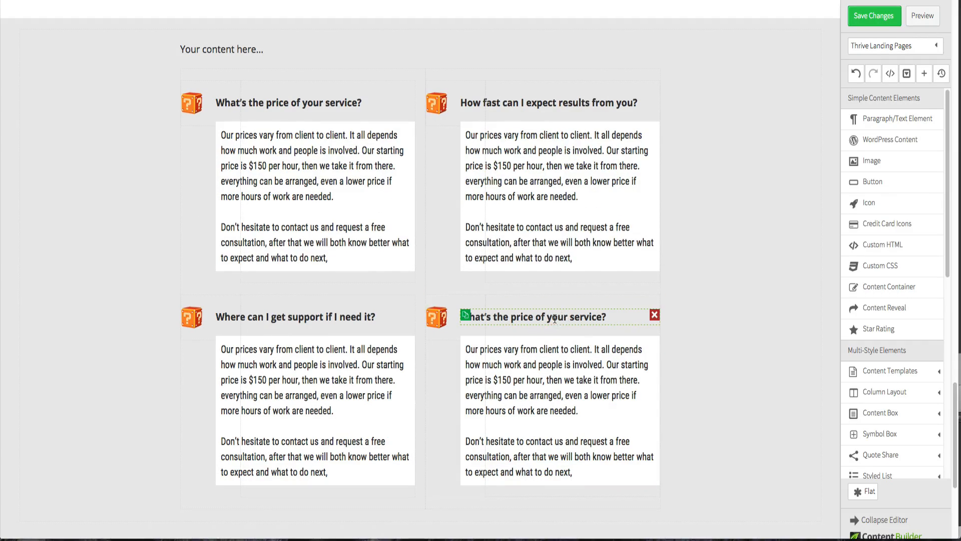
{"action": "left_click", "coordinate": [555, 318]}
{"action": "triple_click", "coordinate": [554, 318]}
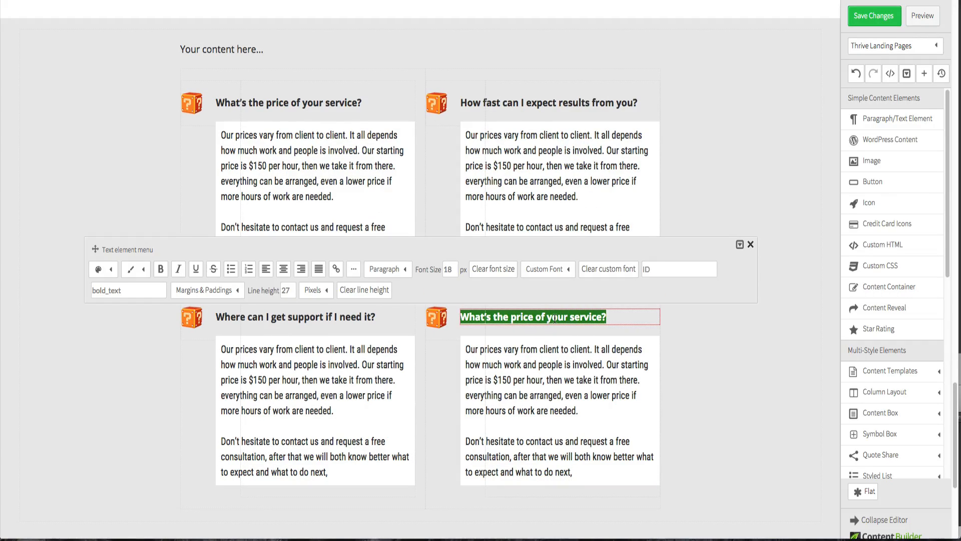
{"action": "key", "text": "ctrl+v"}
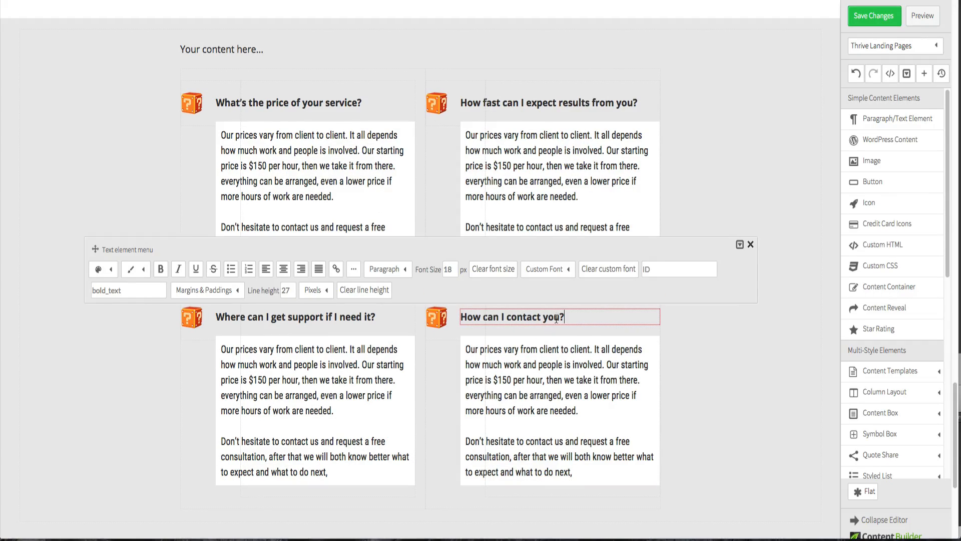
- Copy the second FAQ answer from the Fireworks design into the top-right answer text, starting a new paragraph at "We assure you"
{"action": "left_click", "coordinate": [750, 347]}
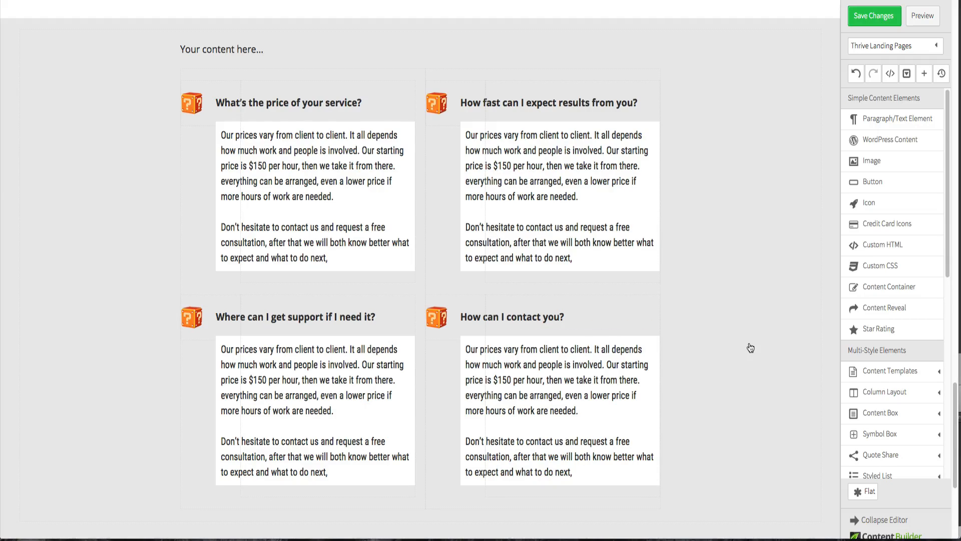
{"action": "key", "text": "ctrl+Up"}
{"action": "left_click", "coordinate": [281, 137]}
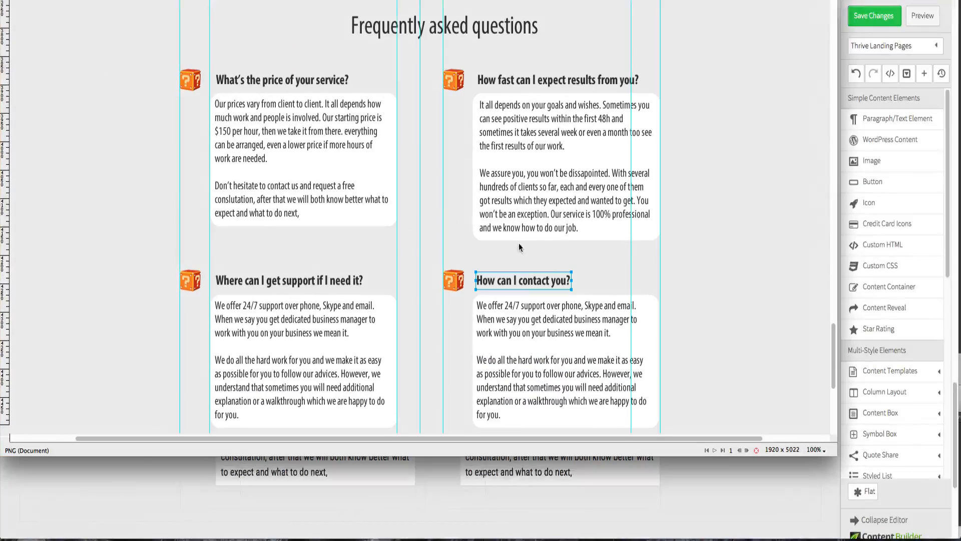
{"action": "left_click", "coordinate": [565, 223]}
{"action": "left_click_drag", "start_coordinate": [579, 228], "coordinate": [461, 107]}
{"action": "key", "text": "super+c"}
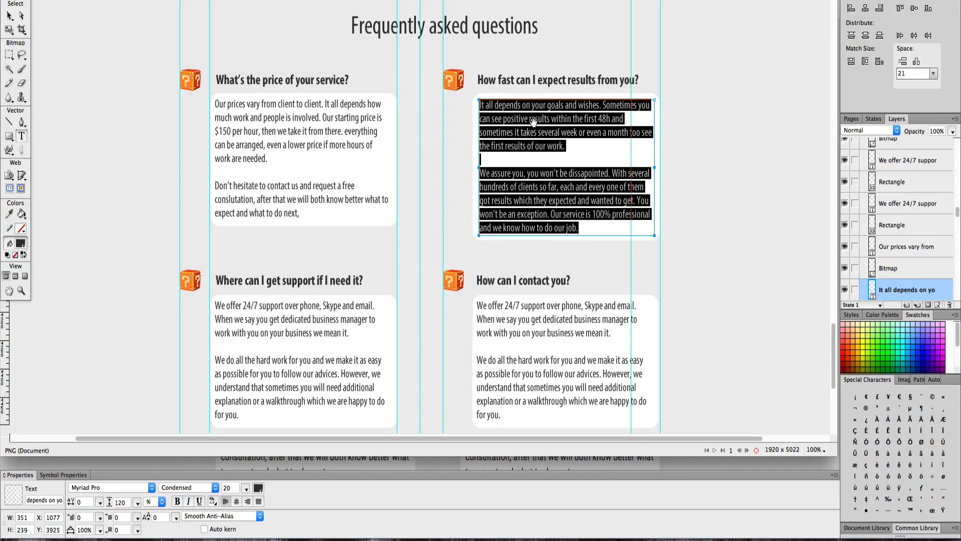
{"action": "key", "text": "ctrl+Up"}
{"action": "left_click", "coordinate": [519, 348]}
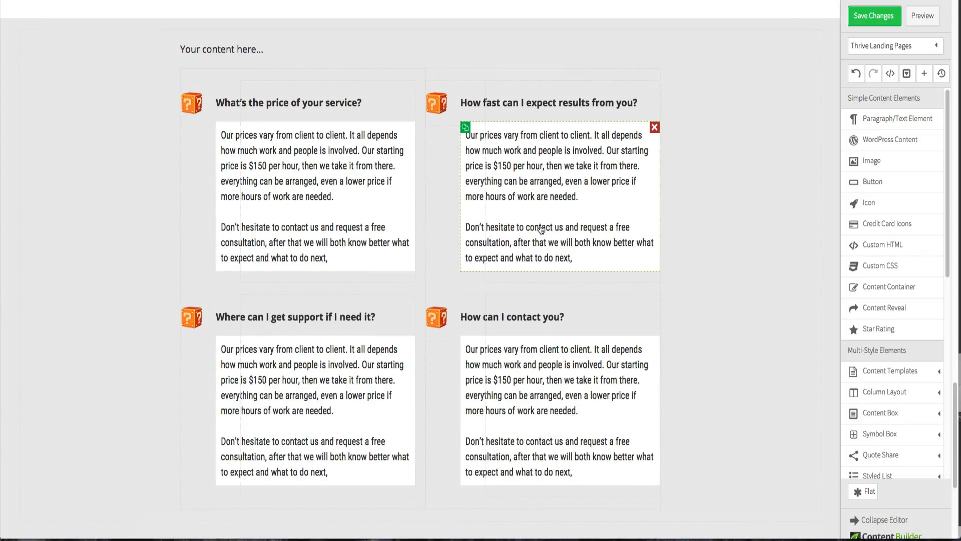
{"action": "left_click", "coordinate": [538, 228]}
{"action": "left_click_drag", "start_coordinate": [575, 257], "coordinate": [459, 144]}
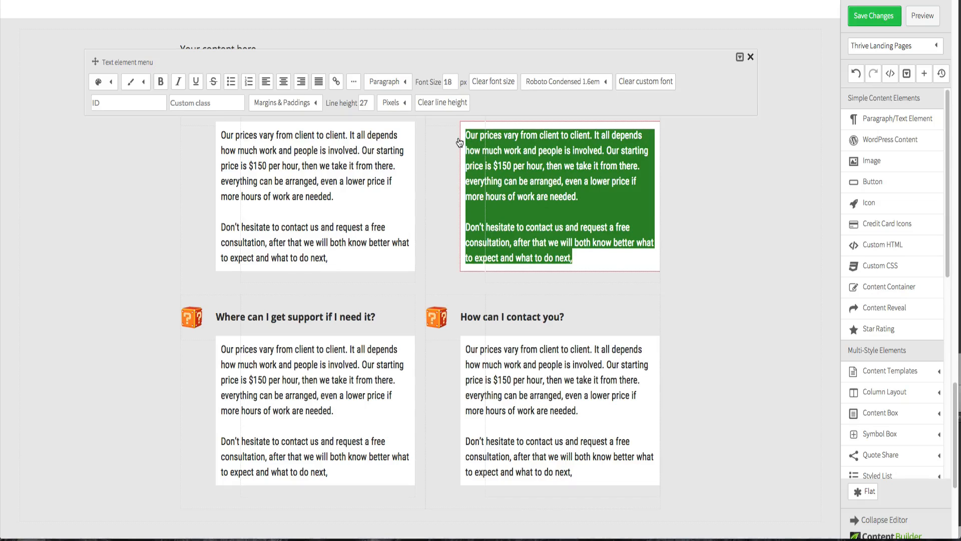
{"action": "key", "text": "super+v"}
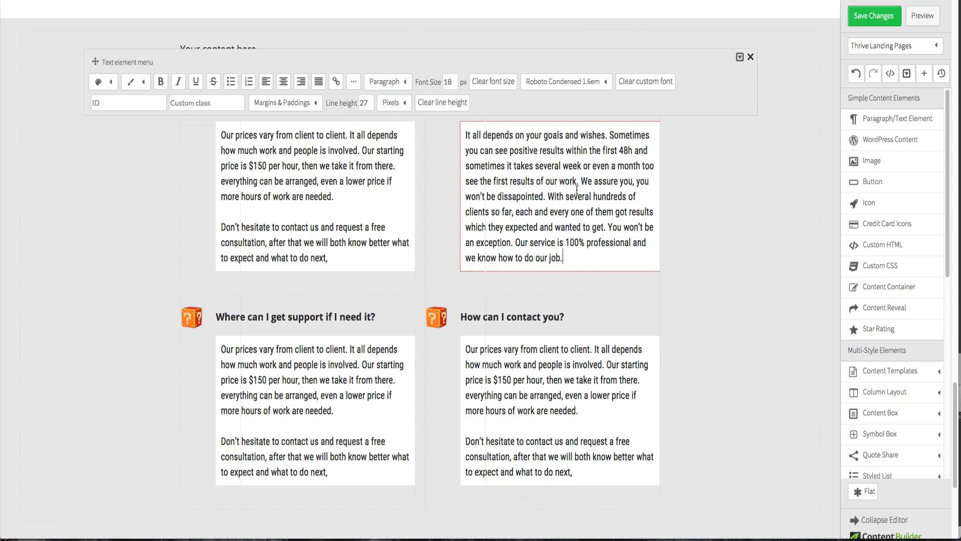
{"action": "key", "text": "Return"}
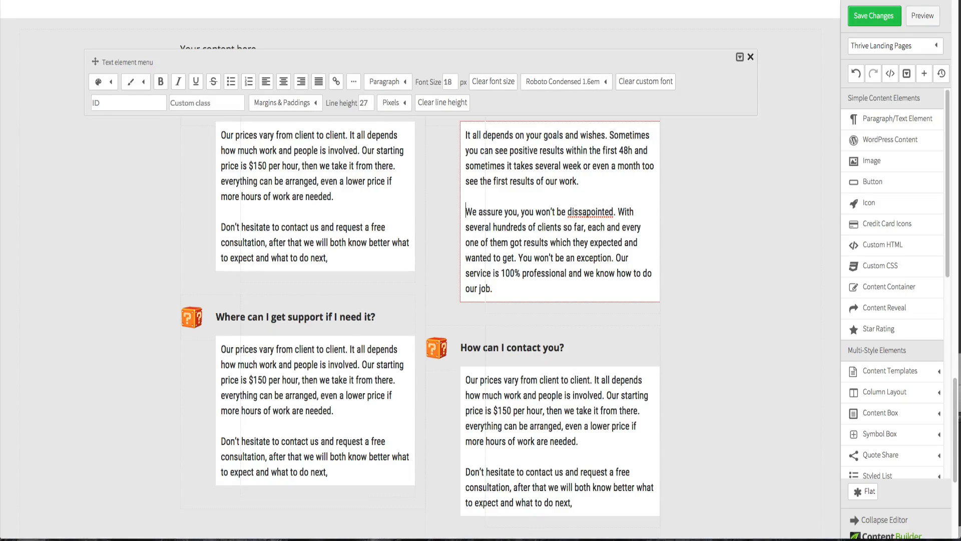
- Copy the third FAQ answer from the Fireworks design into the bottom-left answer text, breaking the paragraph before "However"
{"action": "key", "text": "ctrl+Up"}
{"action": "left_click", "coordinate": [297, 61]}
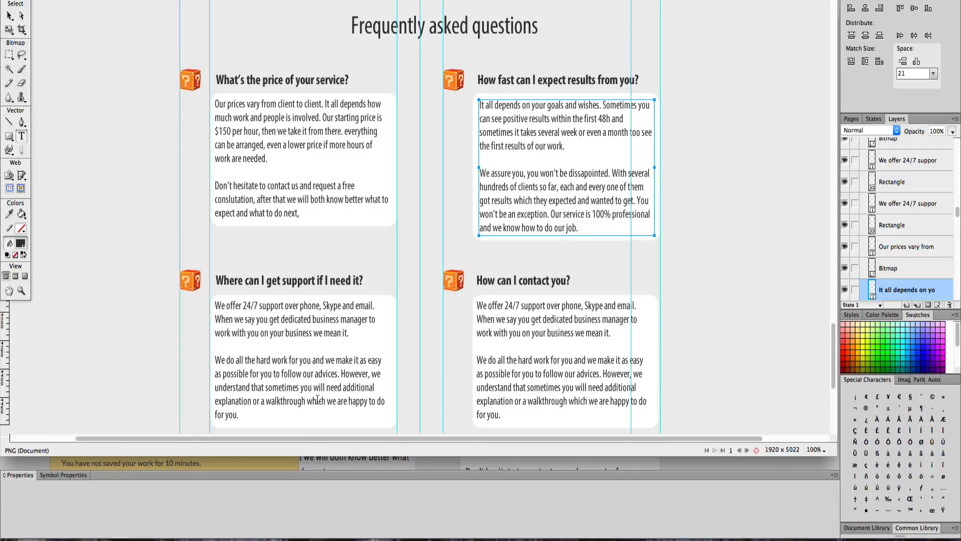
{"action": "left_click_drag", "start_coordinate": [262, 415], "coordinate": [211, 306]}
{"action": "key", "text": "ctrl+c"}
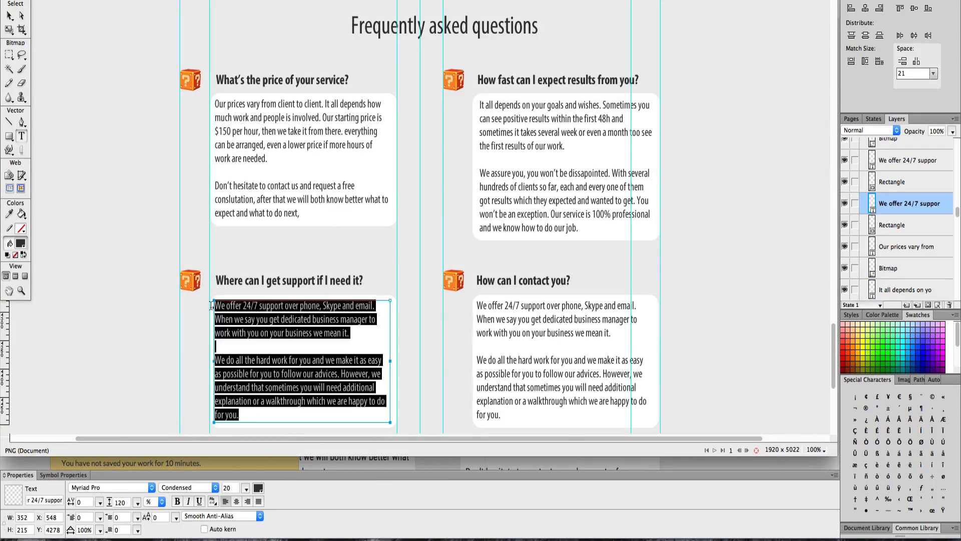
{"action": "key", "text": "ctrl+Up"}
{"action": "left_click", "coordinate": [389, 383]}
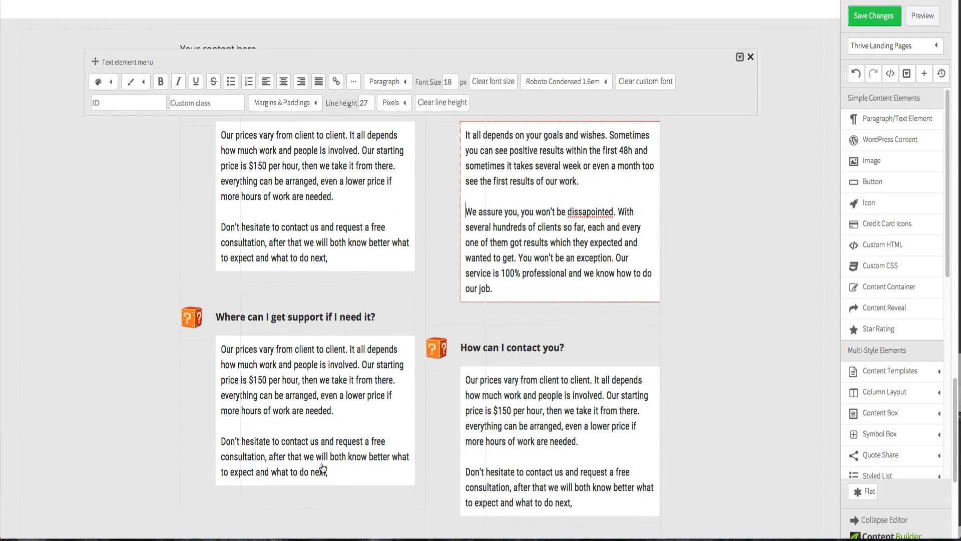
{"action": "left_click", "coordinate": [322, 468]}
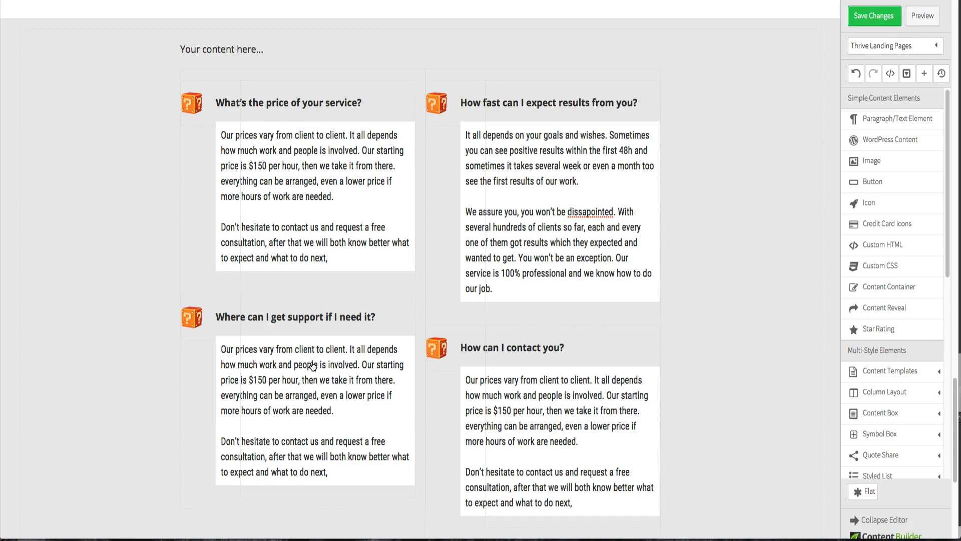
{"action": "left_click", "coordinate": [288, 475]}
{"action": "left_click_drag", "start_coordinate": [338, 473], "coordinate": [222, 347]}
{"action": "key", "text": "ctrl+v"}
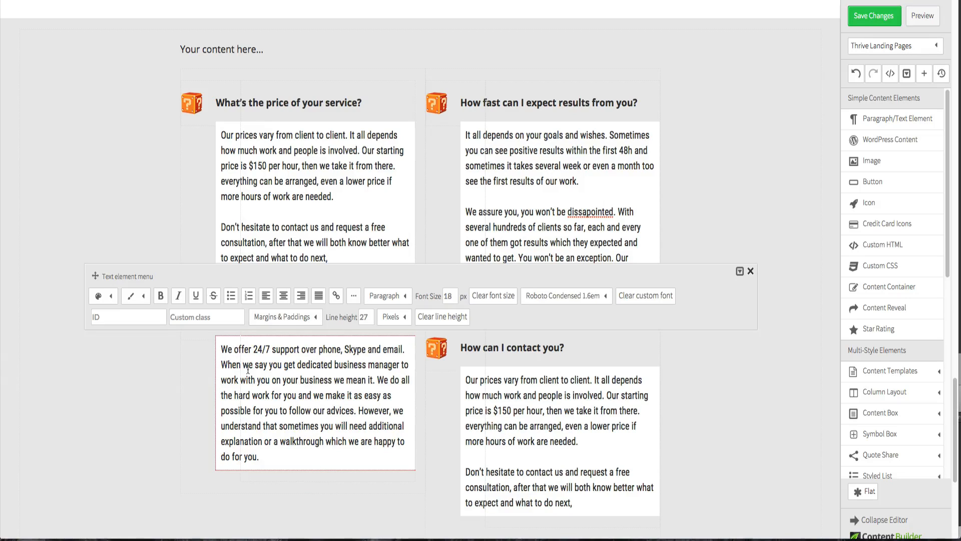
{"action": "left_click", "coordinate": [357, 410]}
{"action": "key", "text": "Return"}
{"action": "key", "text": "Return"}
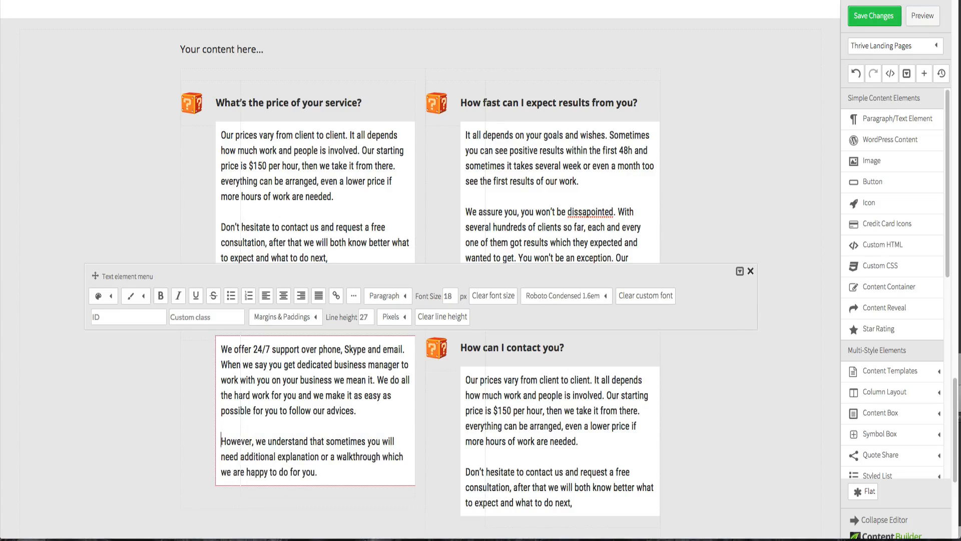
- Move the bottom-left answer's paragraph break from before "However" to before "We do all the hard work", matching the design
{"action": "key", "text": "ctrl+Up"}
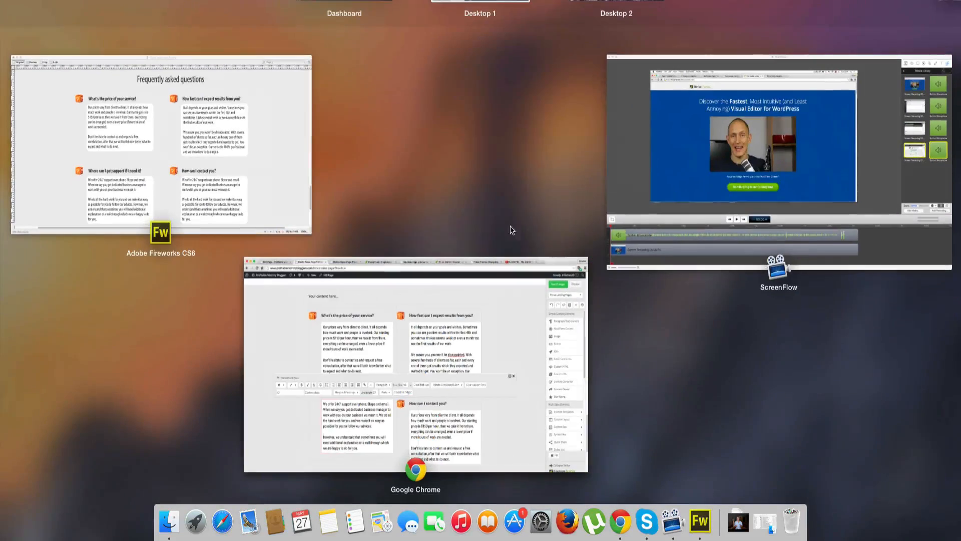
{"action": "left_click", "coordinate": [202, 152]}
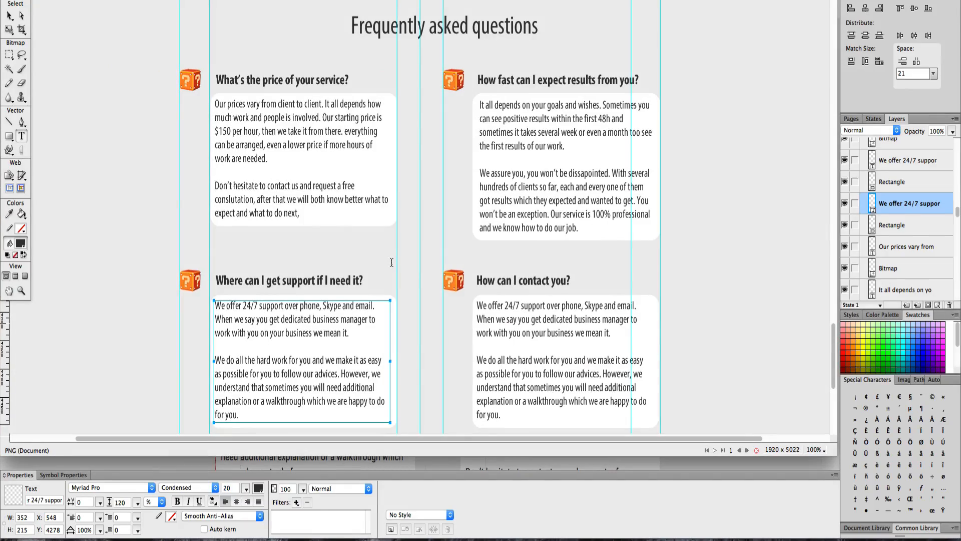
{"action": "key", "text": "ctrl+Up"}
{"action": "left_click", "coordinate": [334, 380]}
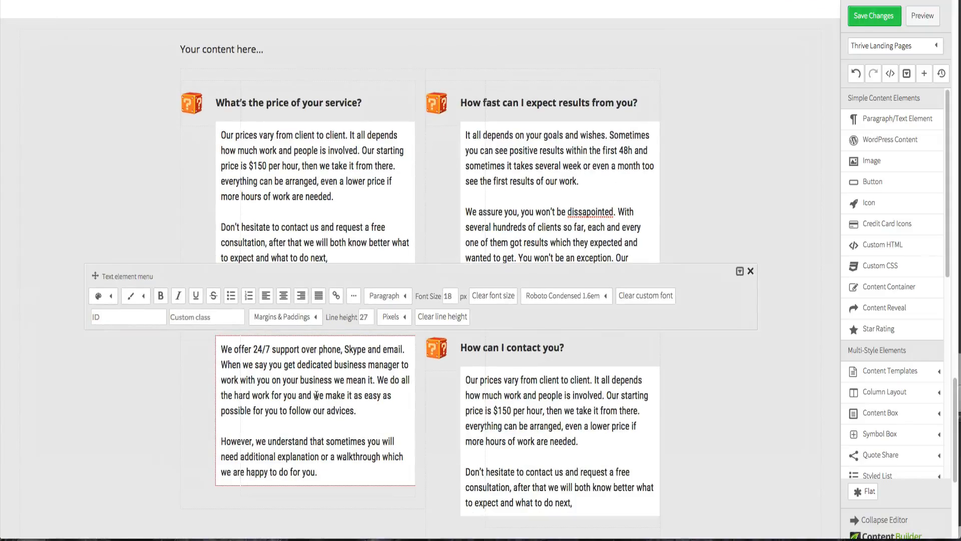
{"action": "key", "text": "BackSpace"}
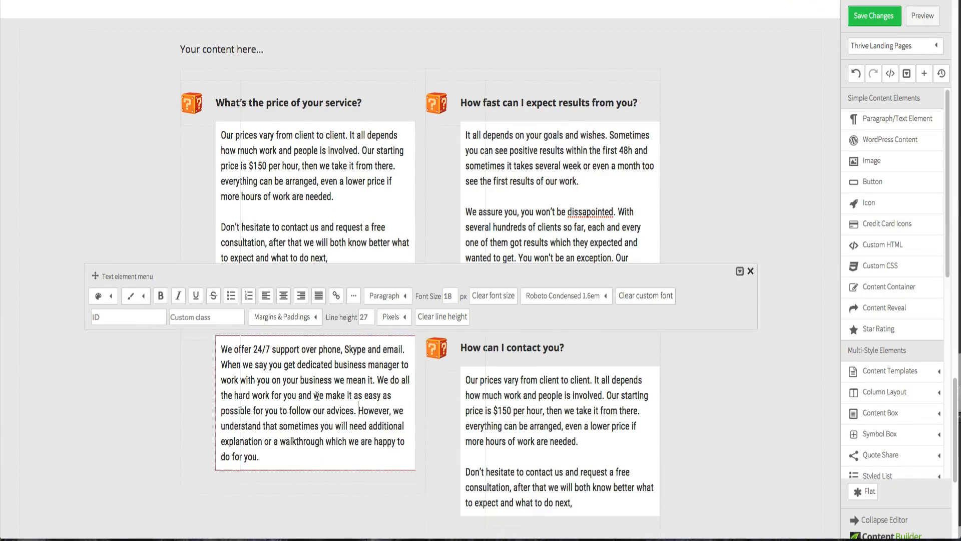
{"action": "left_click", "coordinate": [377, 380]}
{"action": "key", "text": "Return"}
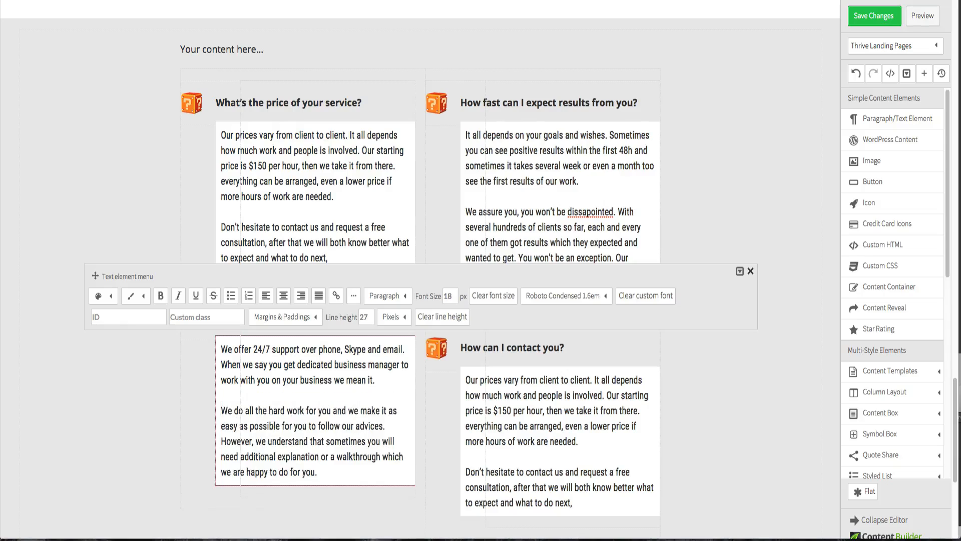
- Copy the fourth FAQ answer from the Fireworks design into the bottom-right answer text, breaking the paragraph before "However"
{"action": "key", "text": "ctrl+Up"}
{"action": "left_click", "coordinate": [254, 106]}
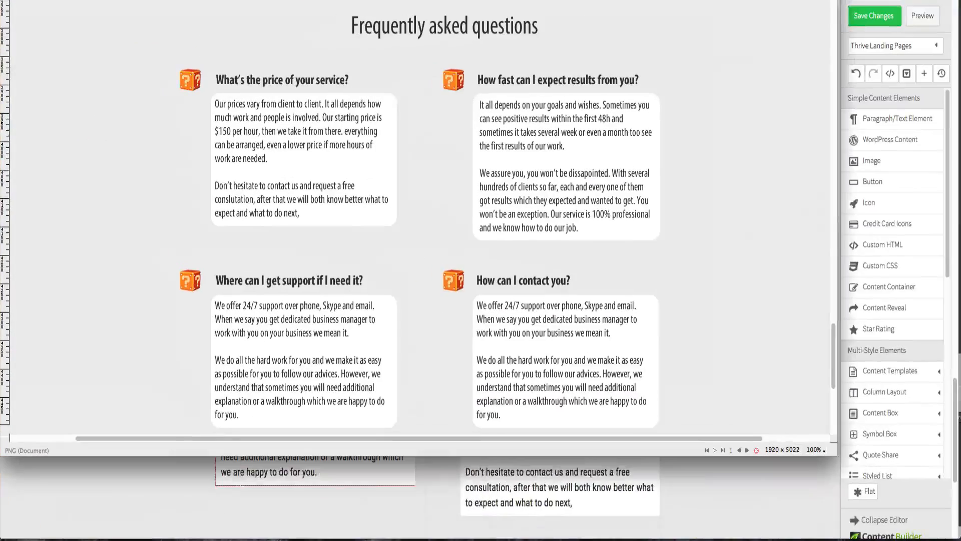
{"action": "left_click", "coordinate": [500, 380]}
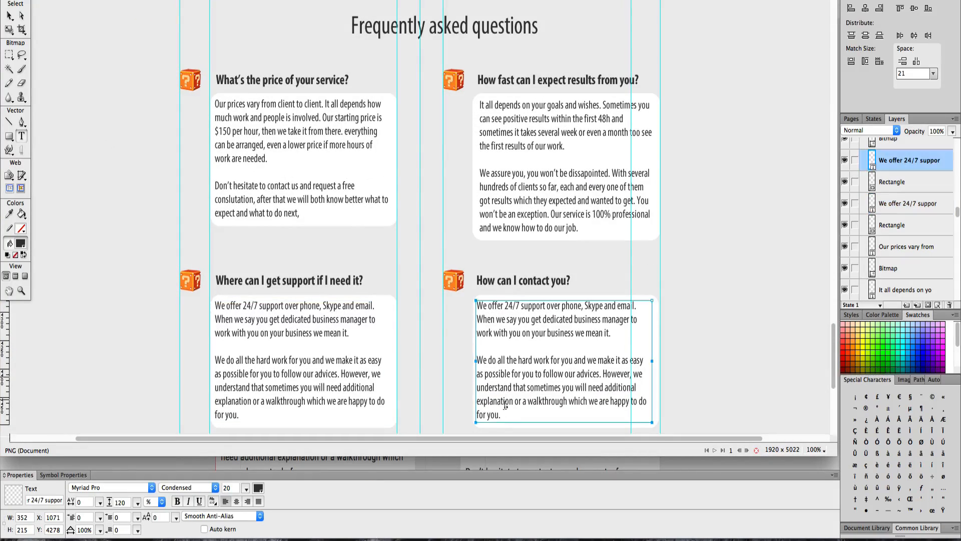
{"action": "left_click_drag", "start_coordinate": [507, 417], "coordinate": [477, 305]}
{"action": "key", "text": "super+c"}
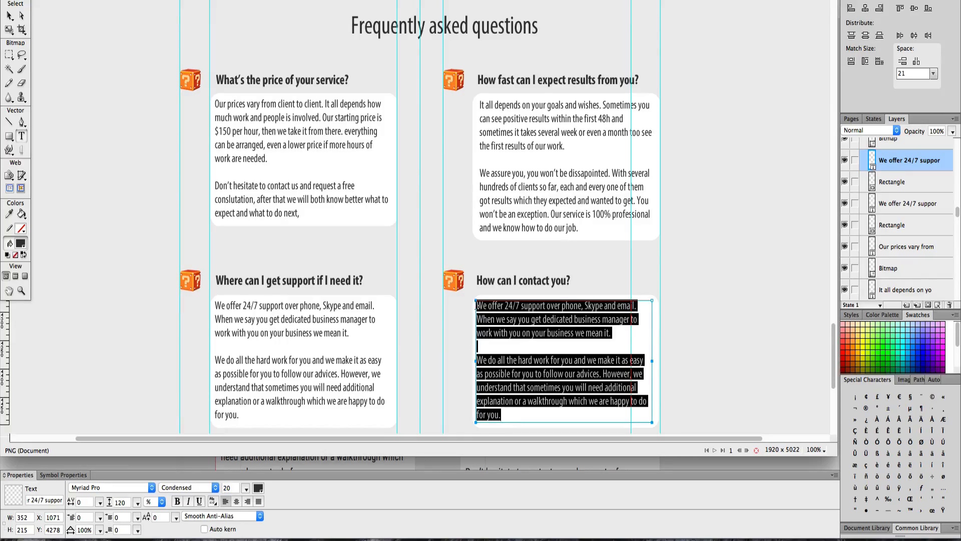
{"action": "key", "text": "ctrl+Up"}
{"action": "left_click", "coordinate": [523, 366]}
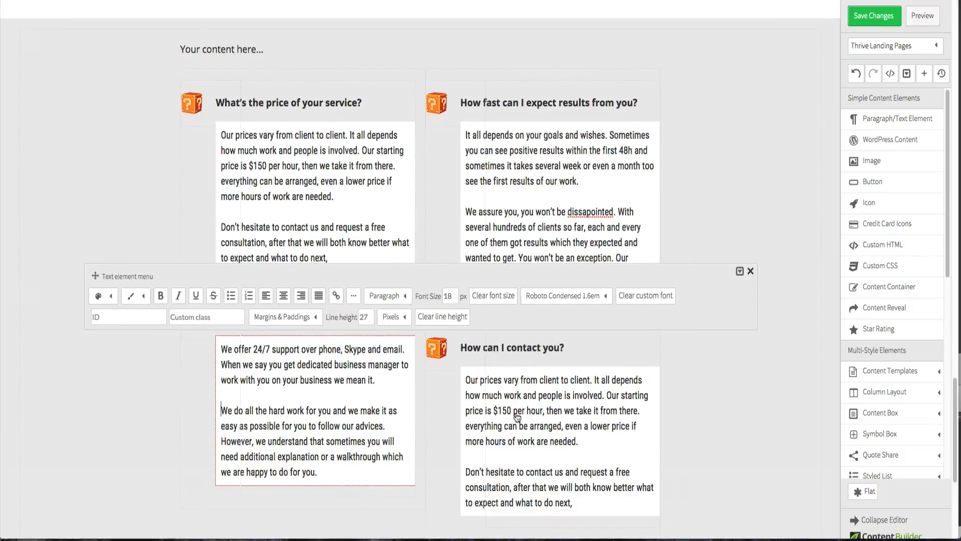
{"action": "left_click", "coordinate": [517, 416]}
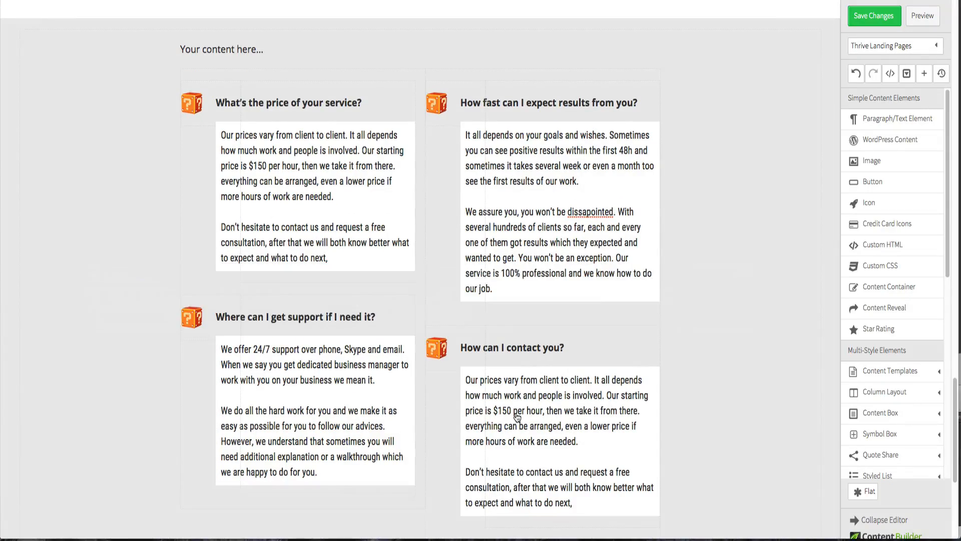
{"action": "left_click", "coordinate": [566, 495]}
{"action": "left_click_drag", "start_coordinate": [574, 502], "coordinate": [466, 384]}
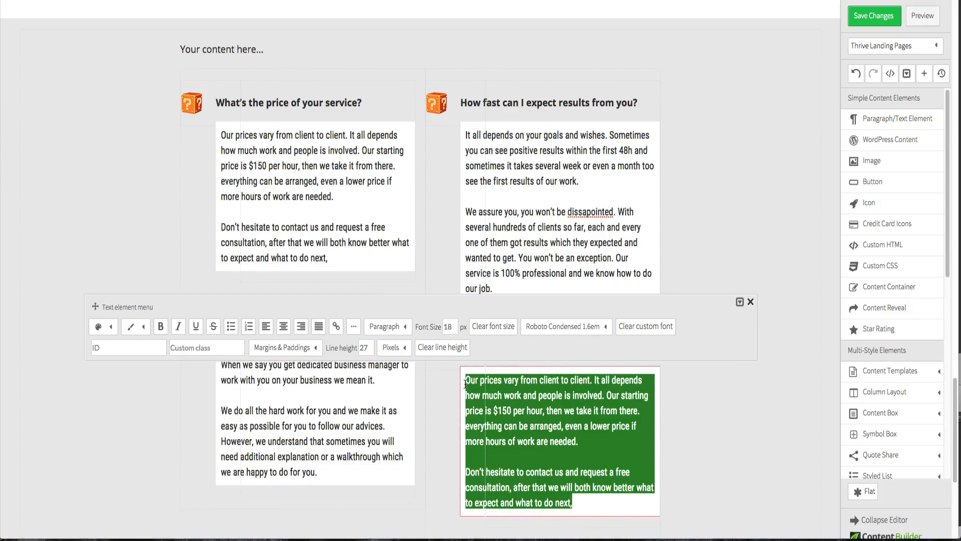
{"action": "key", "text": "super+v"}
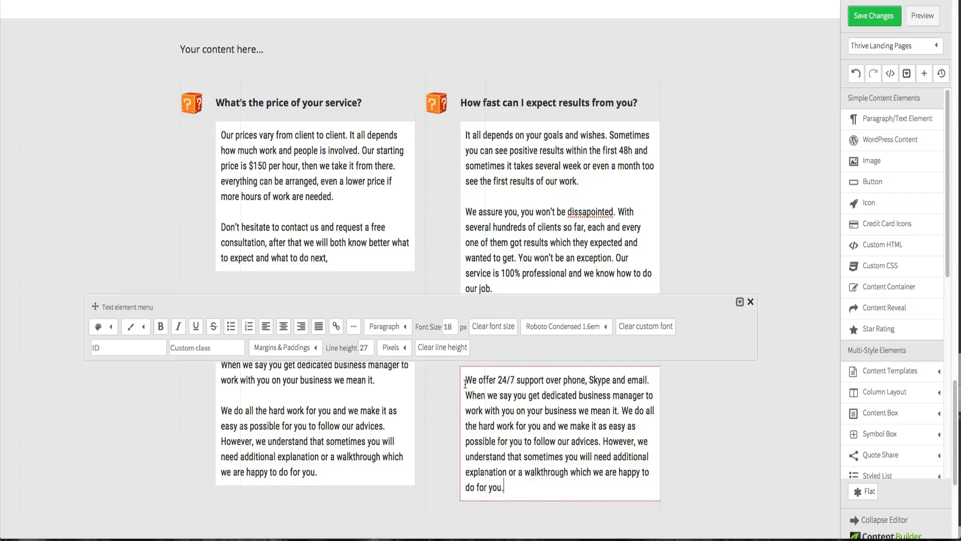
{"action": "left_click", "coordinate": [602, 441]}
{"action": "key", "text": "Return"}
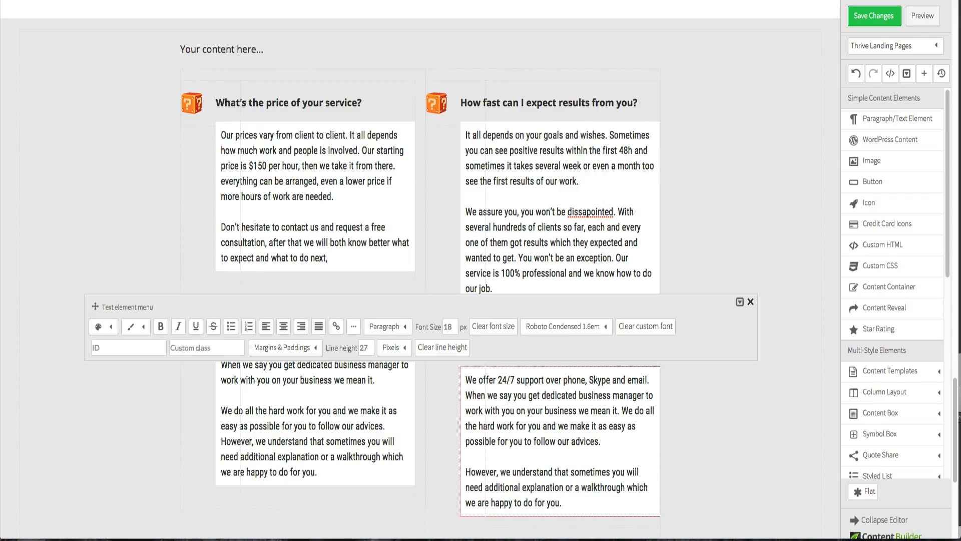
- Compare the rebuilt FAQ section in the page editor with the Fireworks design
{"action": "left_click", "coordinate": [774, 434]}
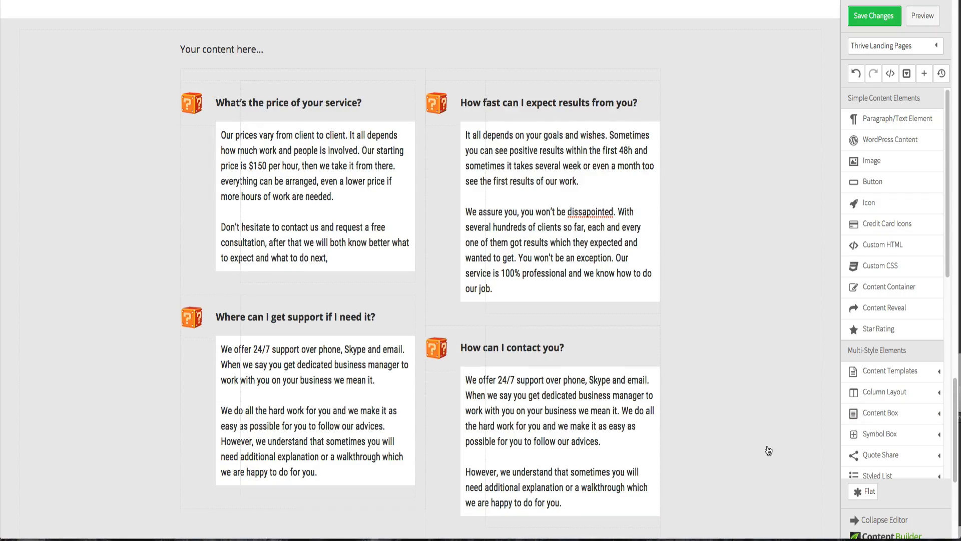
{"action": "key", "text": "ctrl+Up"}
{"action": "left_click", "coordinate": [279, 202]}
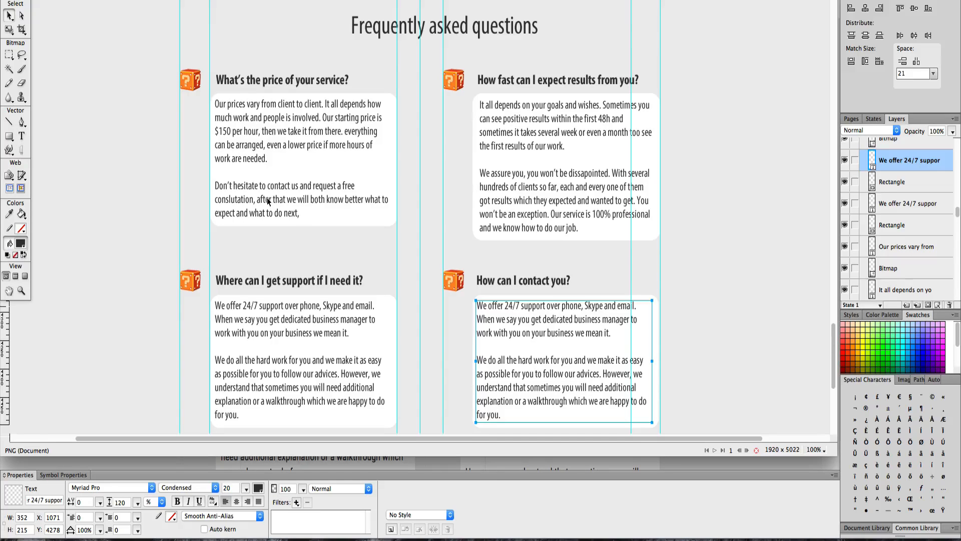
{"action": "left_click", "coordinate": [168, 235]}
{"action": "scroll", "coordinate": [555, 244], "scroll_direction": "down", "scroll_amount": 2}
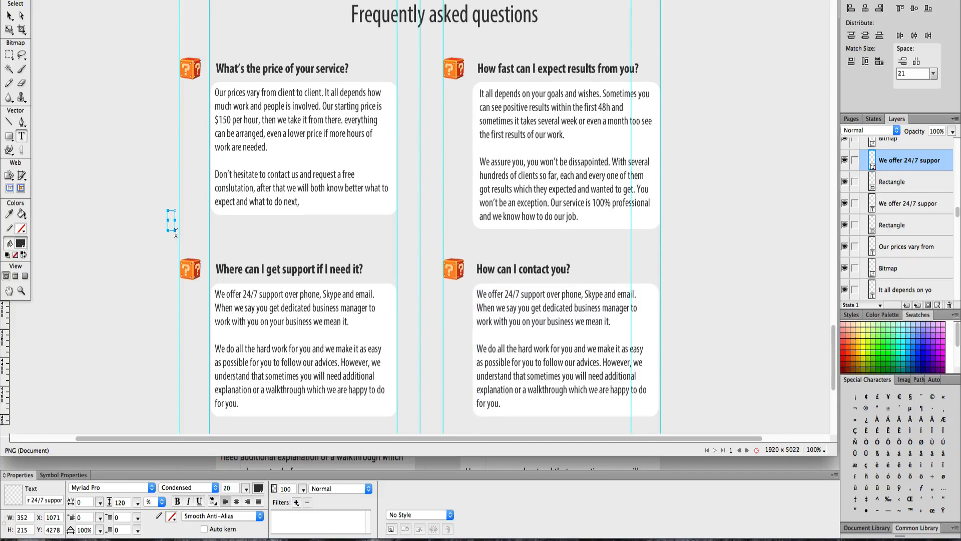
{"action": "key", "text": "ctrl+Up"}
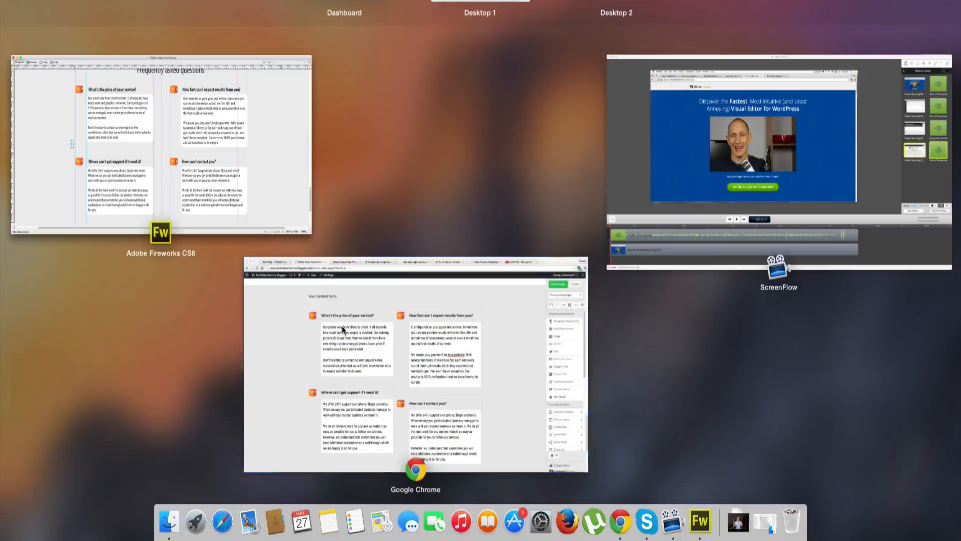
{"action": "left_click", "coordinate": [342, 325]}
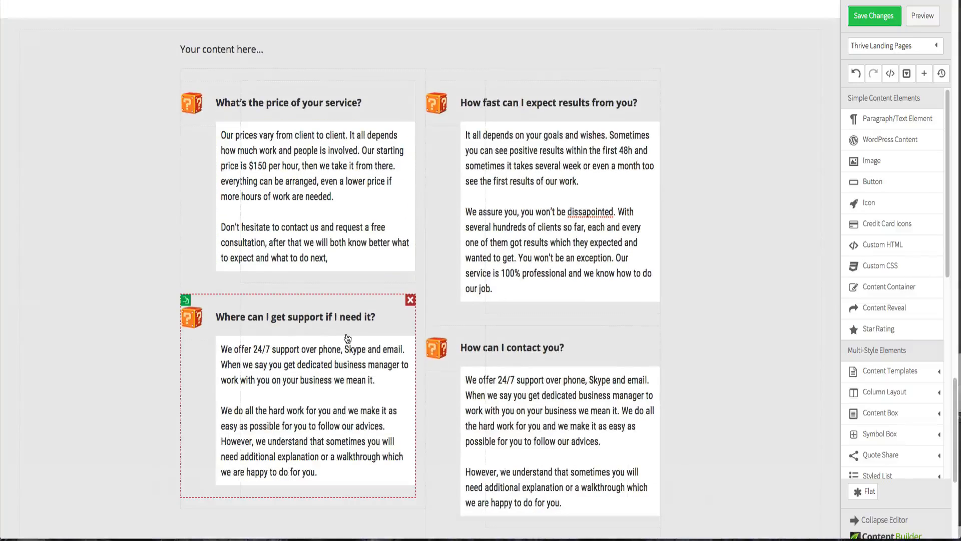
{"action": "left_click", "coordinate": [730, 340]}
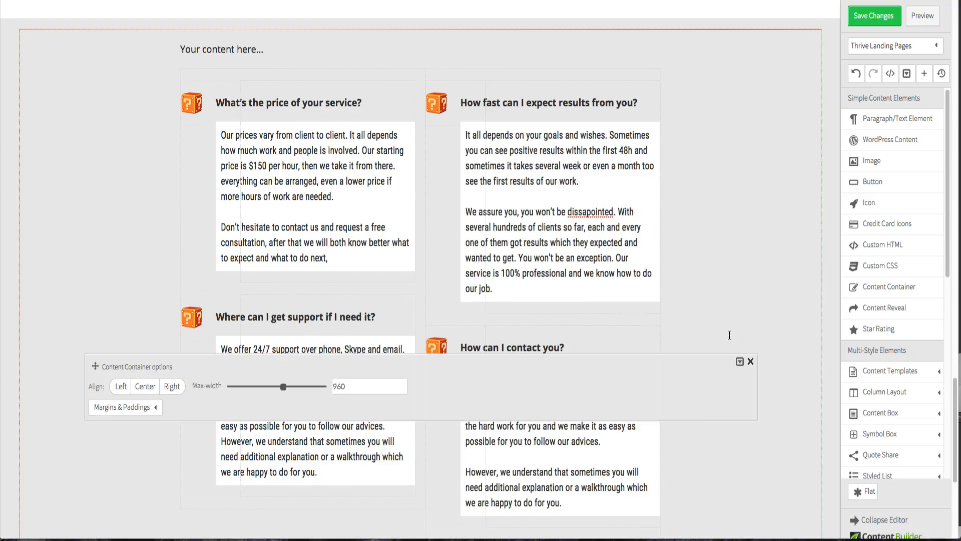
{"action": "left_click", "coordinate": [752, 362]}
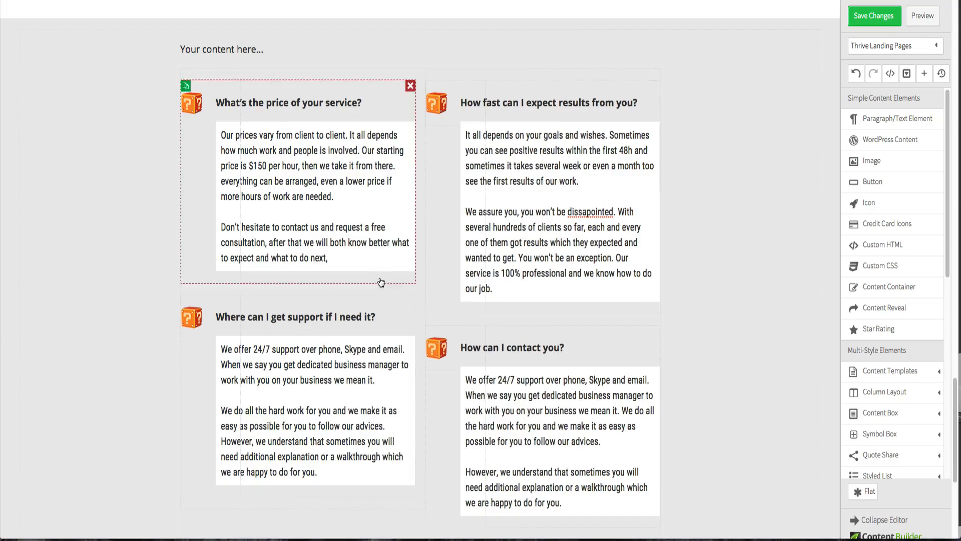
{"action": "key", "text": "ctrl+Up"}
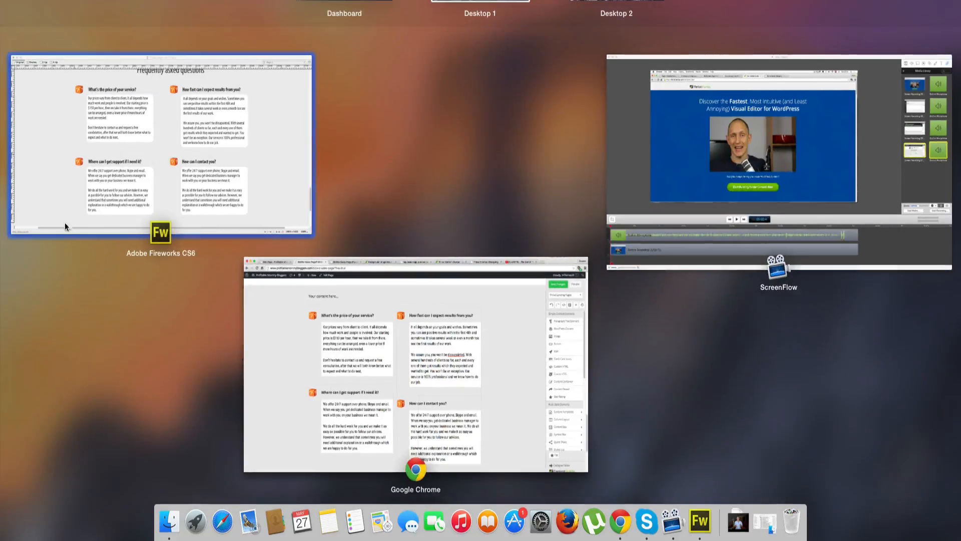
{"action": "left_click", "coordinate": [77, 203]}
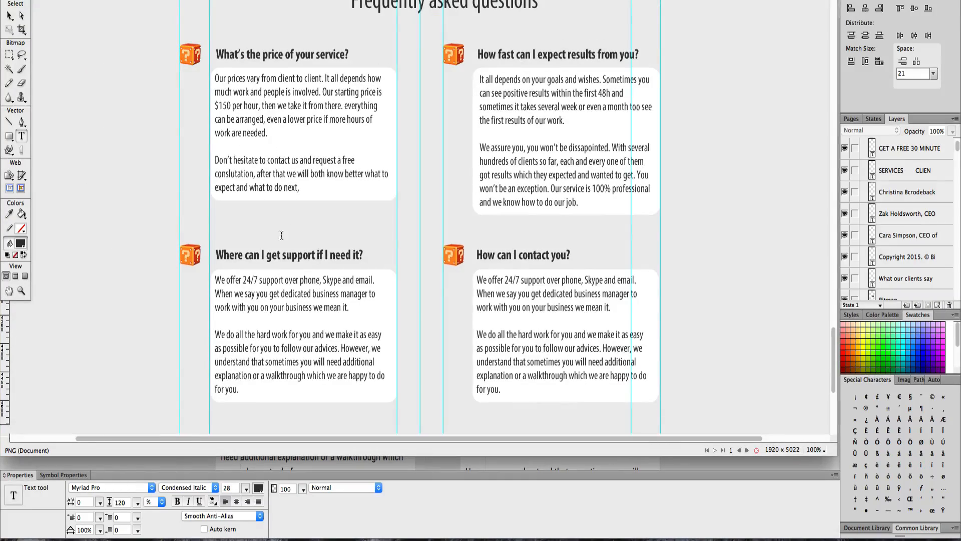
- Switch to the page editor in Chrome and browse the content builder's element list
{"action": "key", "text": "ctrl+Up"}
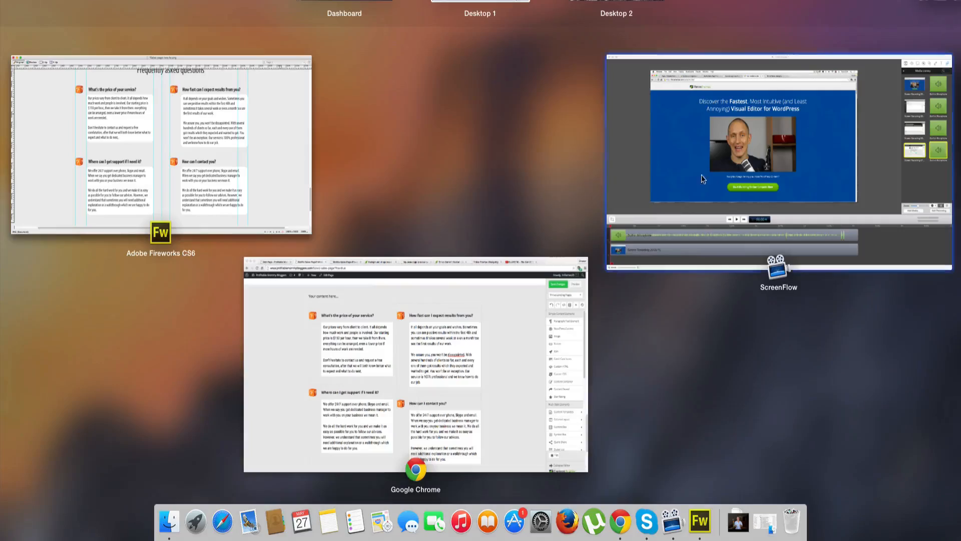
{"action": "left_click", "coordinate": [528, 319]}
{"action": "scroll", "coordinate": [470, 355], "scroll_direction": "down", "scroll_amount": 2}
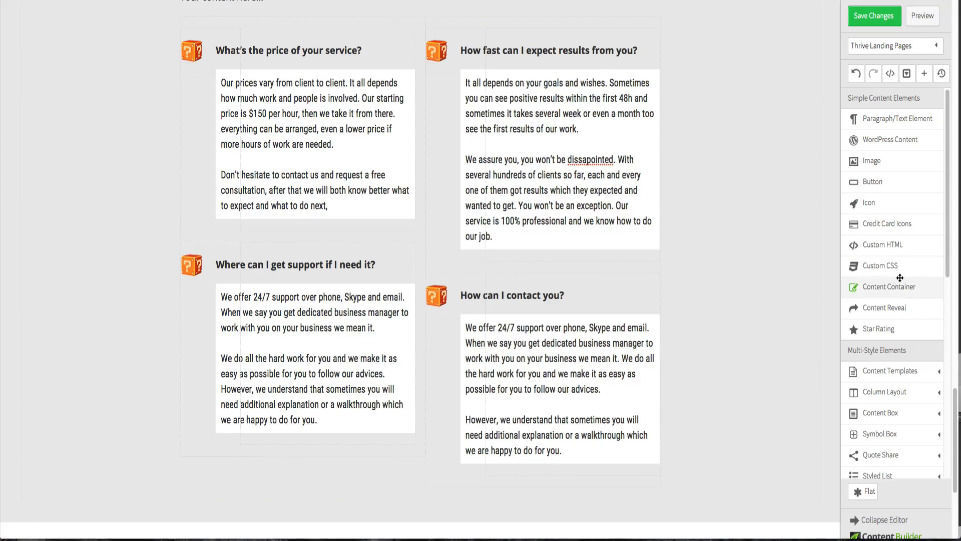
{"action": "scroll", "coordinate": [899, 277], "scroll_direction": "down", "scroll_amount": 3}
{"action": "scroll", "coordinate": [901, 275], "scroll_direction": "down", "scroll_amount": 5}
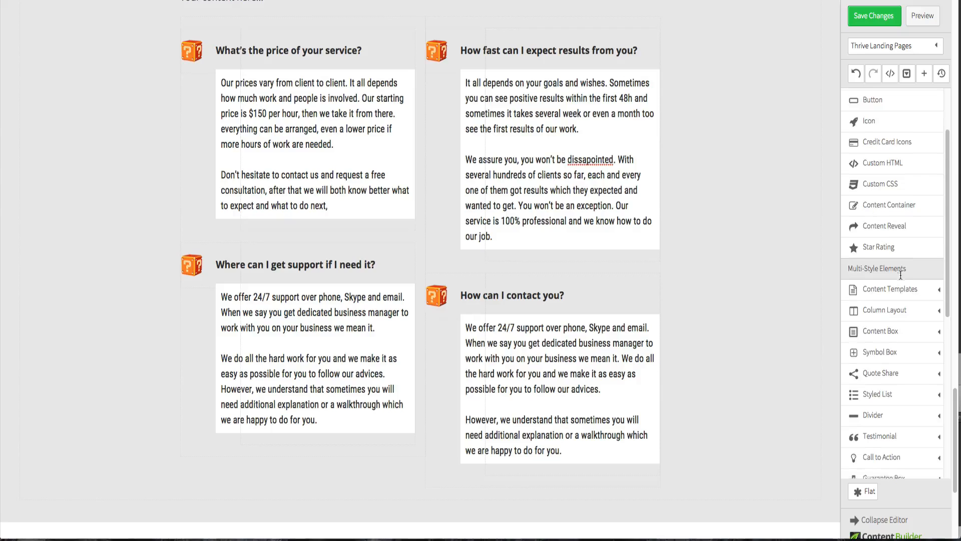
{"action": "left_click", "coordinate": [934, 336]}
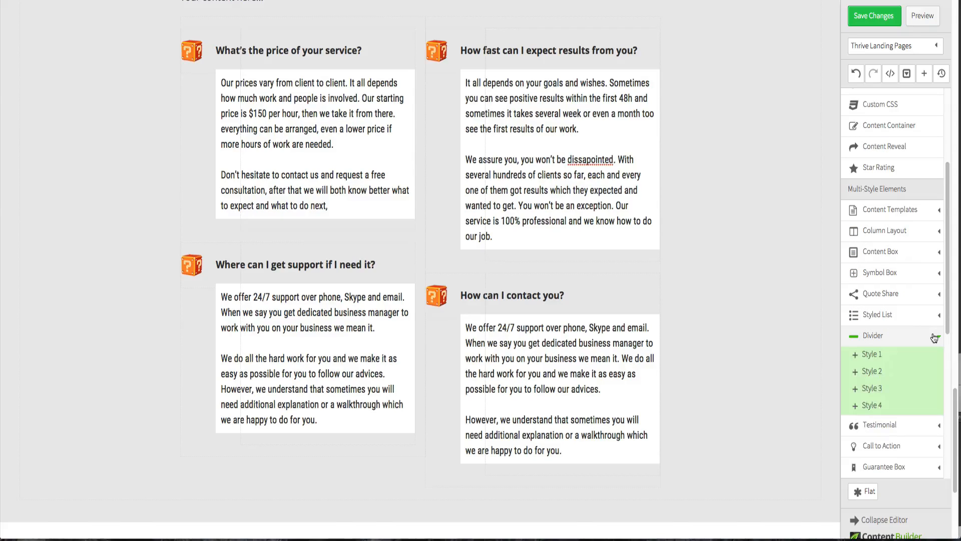
{"action": "left_click", "coordinate": [934, 338]}
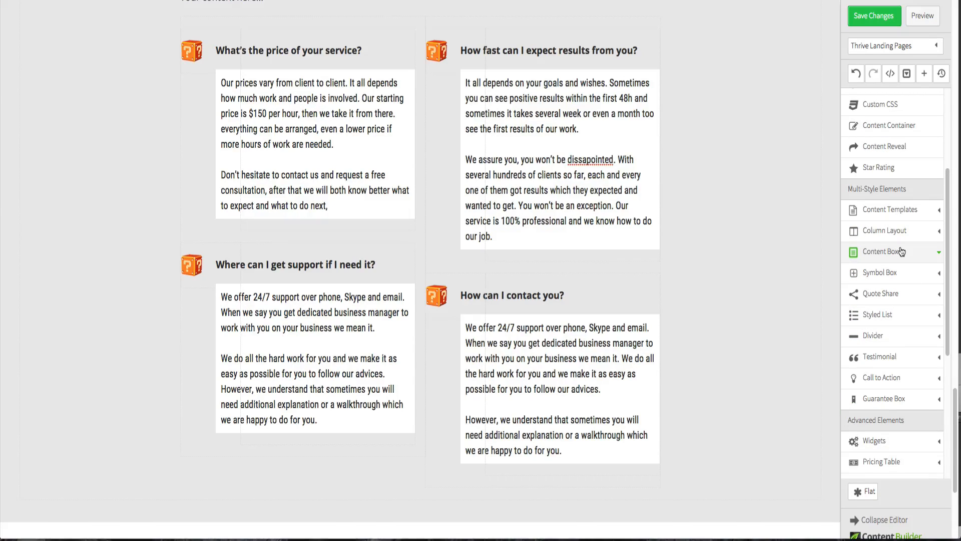
{"action": "scroll", "coordinate": [901, 251], "scroll_direction": "down", "scroll_amount": 6}
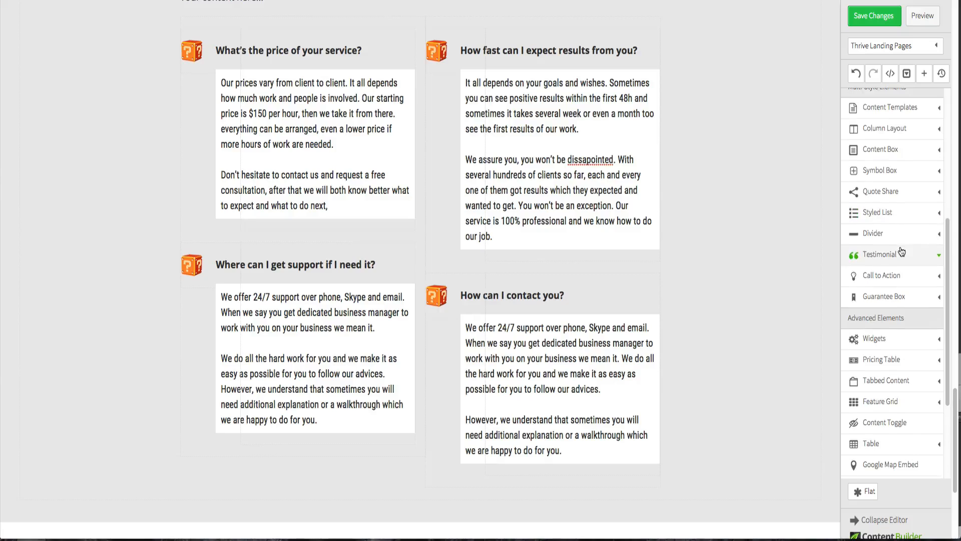
{"action": "scroll", "coordinate": [901, 250], "scroll_direction": "down", "scroll_amount": 4}
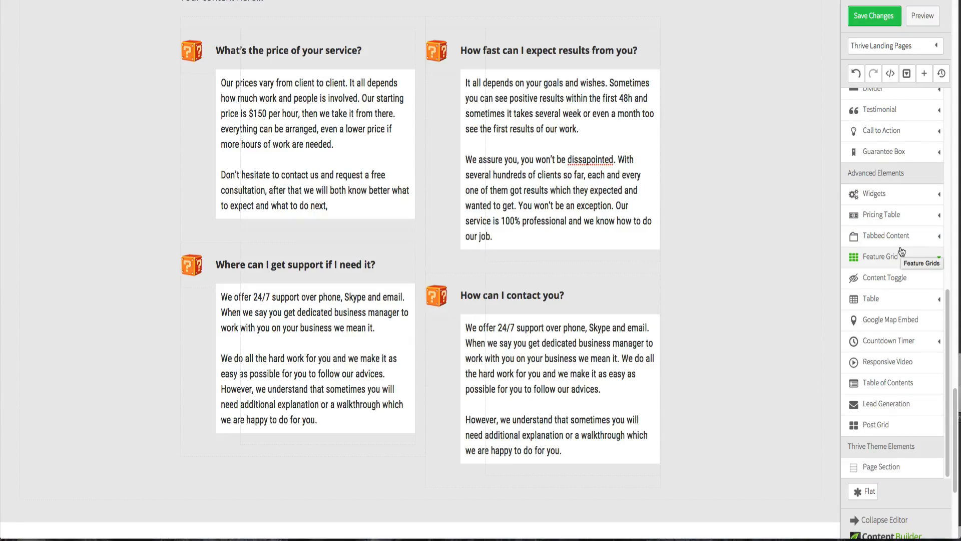
{"action": "scroll", "coordinate": [901, 250], "scroll_direction": "up", "scroll_amount": 13}
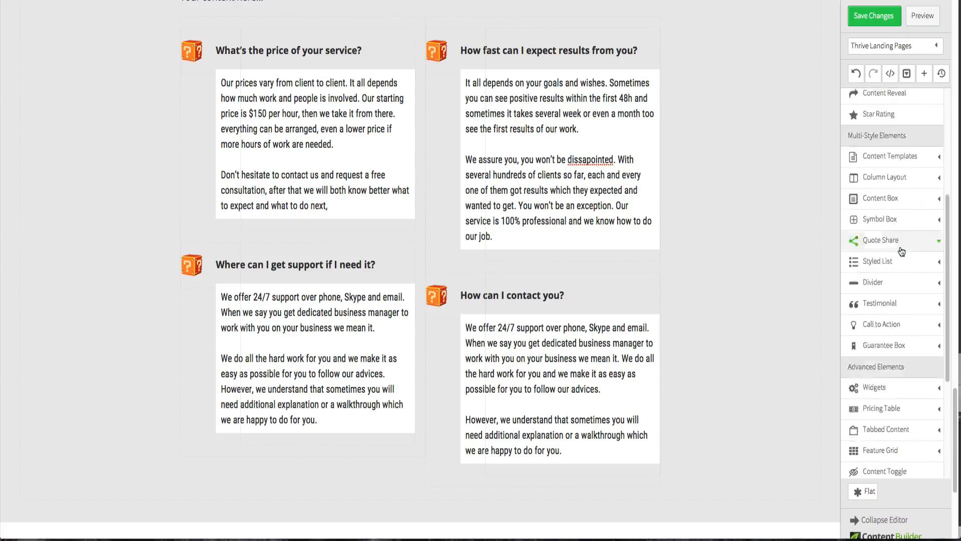
{"action": "scroll", "coordinate": [901, 247], "scroll_direction": "up", "scroll_amount": 2}
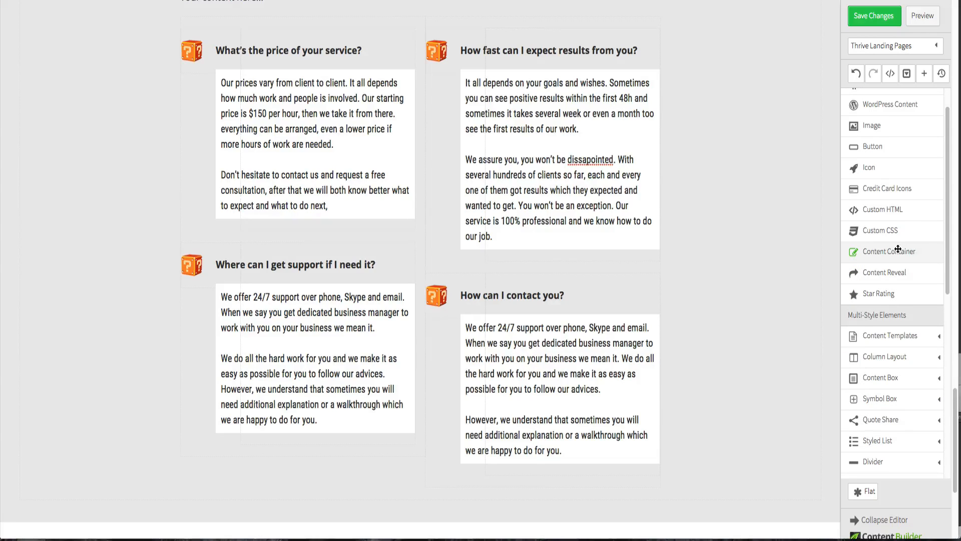
{"action": "scroll", "coordinate": [901, 247], "scroll_direction": "up", "scroll_amount": 2}
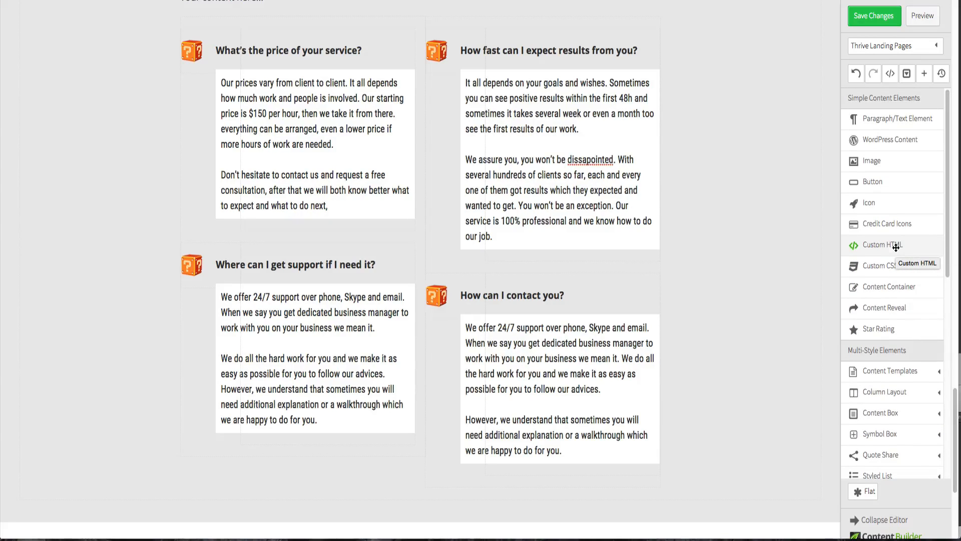
{"action": "scroll", "coordinate": [896, 247], "scroll_direction": "down", "scroll_amount": 4}
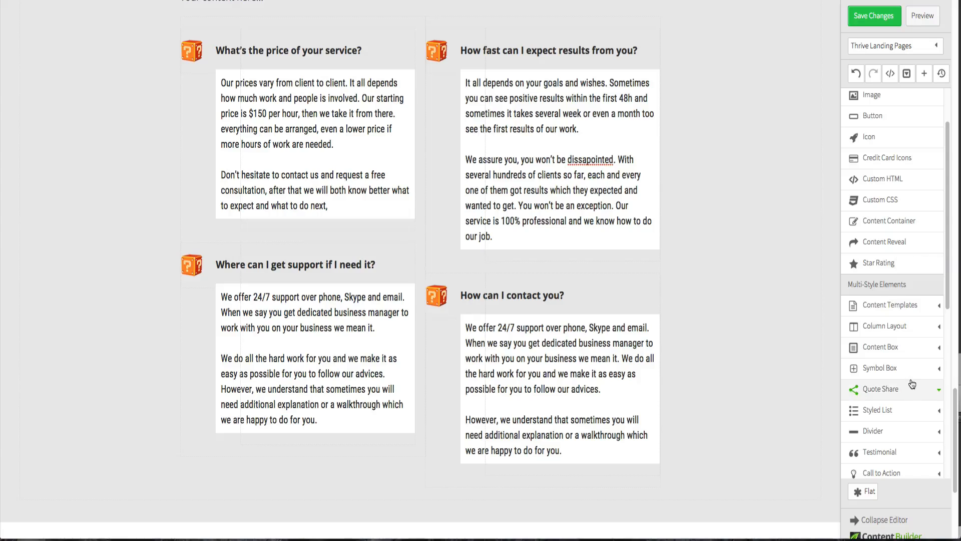
{"action": "scroll", "coordinate": [912, 383], "scroll_direction": "down", "scroll_amount": 4}
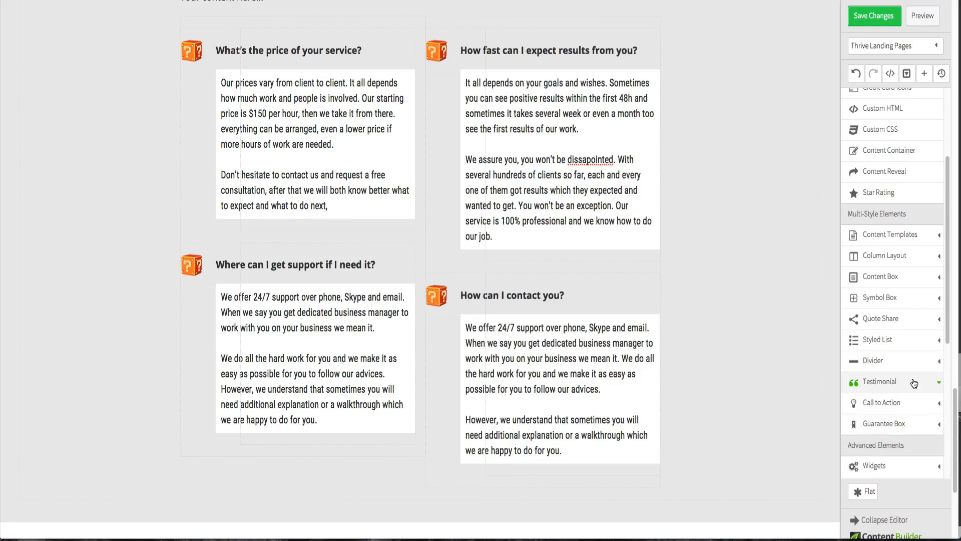
- Insert a Style 1 divider between the two left FAQ blocks and open its margins and paddings
{"action": "left_click", "coordinate": [906, 371]}
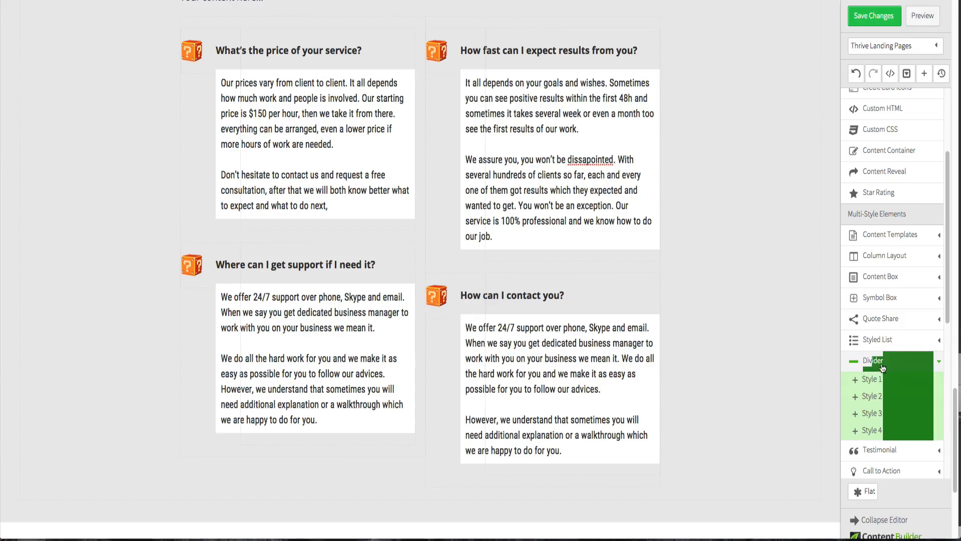
{"action": "left_click", "coordinate": [880, 363]}
{"action": "left_click", "coordinate": [875, 364]}
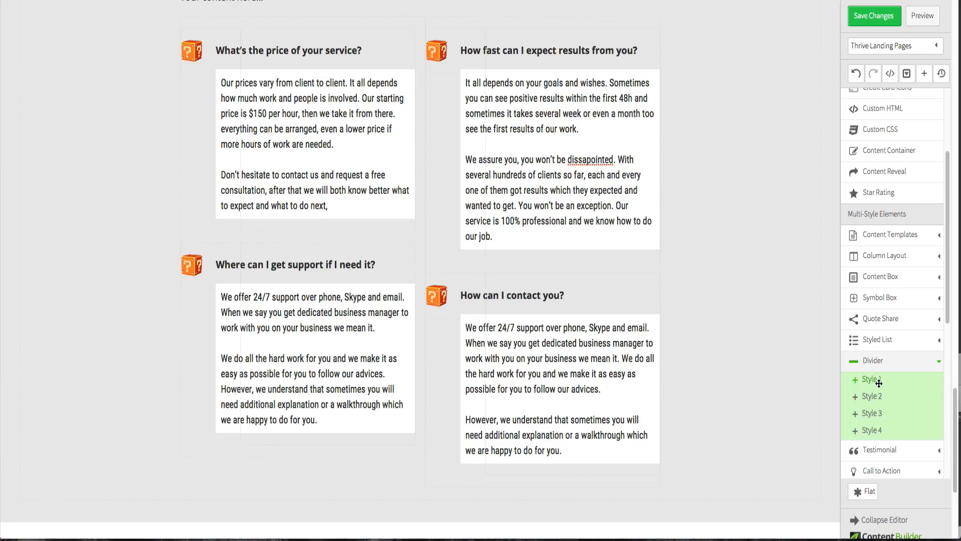
{"action": "left_click_drag", "start_coordinate": [713, 349], "coordinate": [395, 239]}
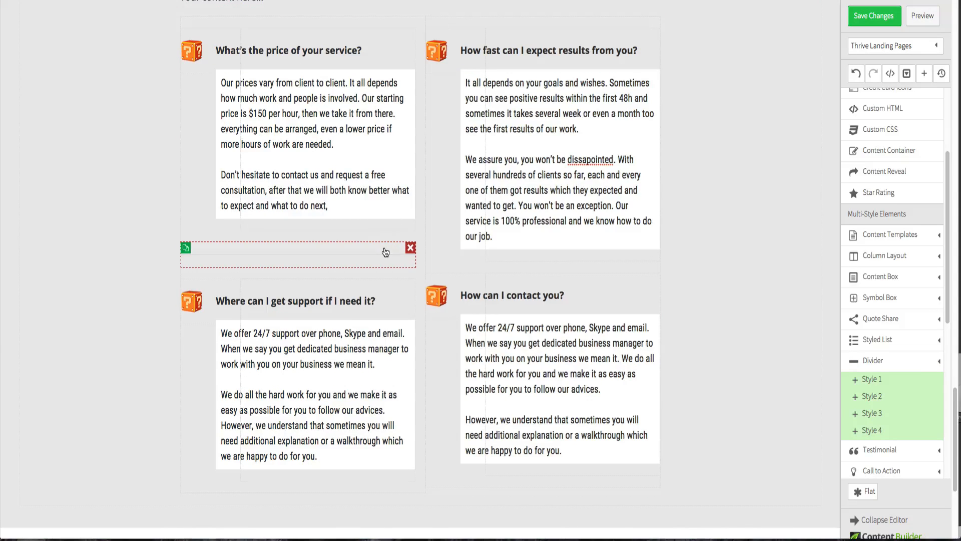
{"action": "left_click", "coordinate": [385, 251]}
{"action": "left_click", "coordinate": [171, 283]}
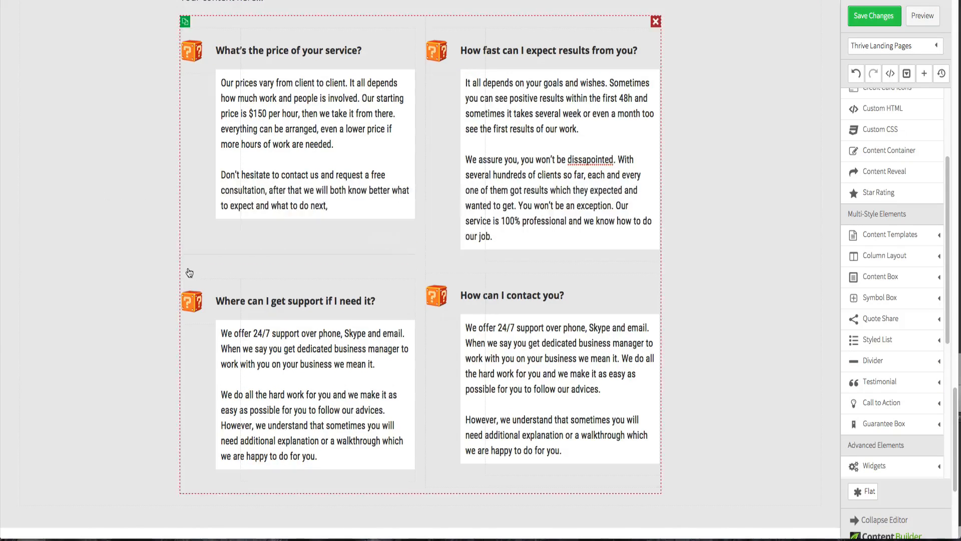
{"action": "left_click", "coordinate": [196, 256]}
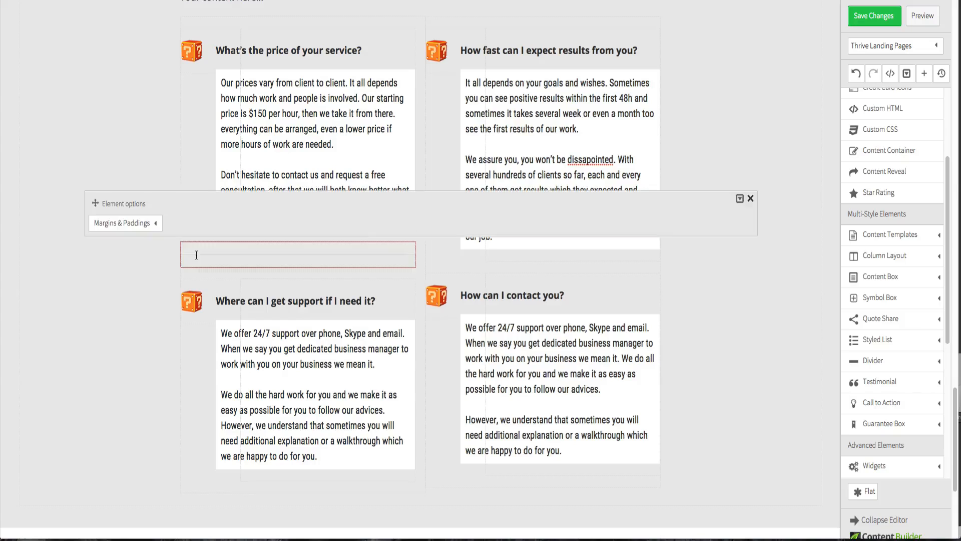
{"action": "left_click", "coordinate": [151, 224]}
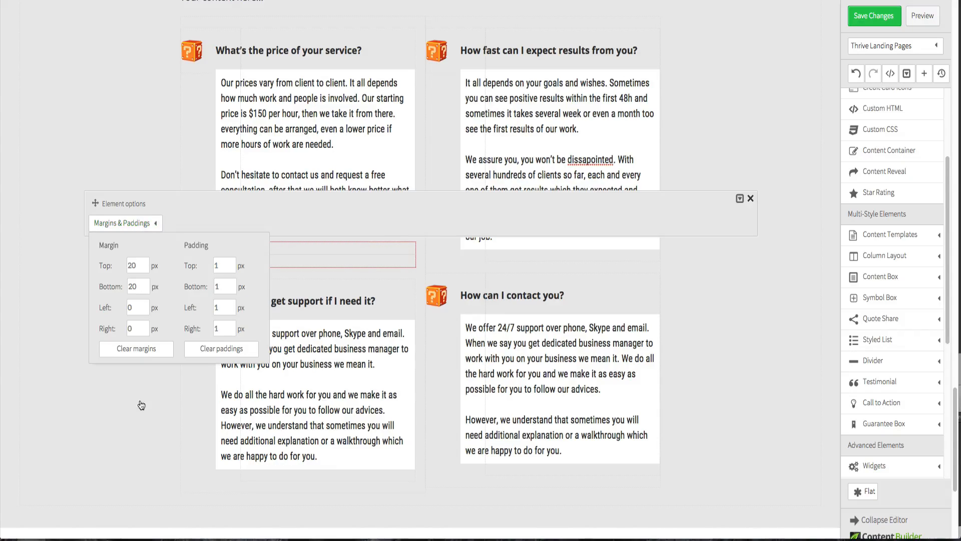
{"action": "left_click", "coordinate": [175, 381]}
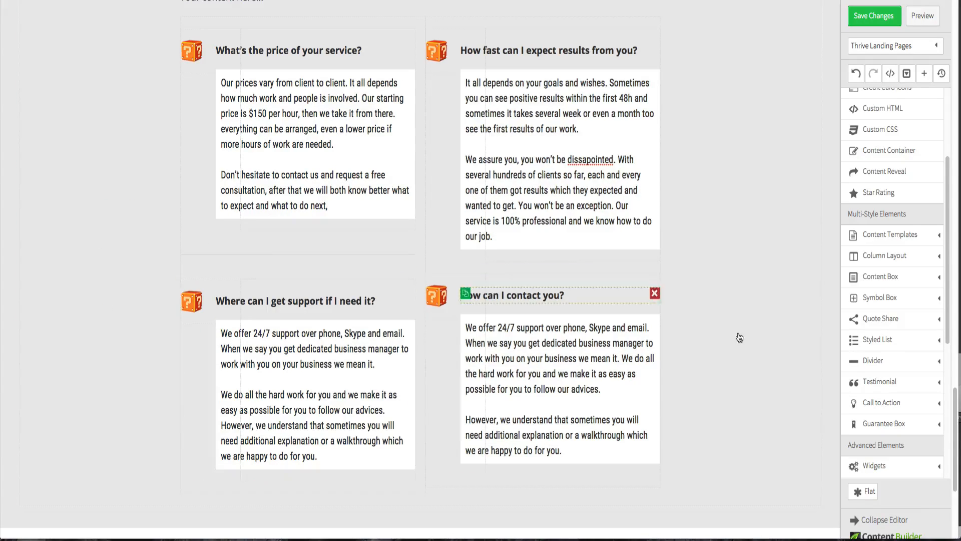
- Try Style 2, Style 3 and Style 4 dividers in the same spot, deleting each one
{"action": "left_click", "coordinate": [895, 361]}
{"action": "mouse_move", "coordinate": [870, 396]}
{"action": "left_mouse_down"}
{"action": "mouse_move", "coordinate": [575, 320]}
{"action": "mouse_move", "coordinate": [273, 275]}
{"action": "left_mouse_up"}
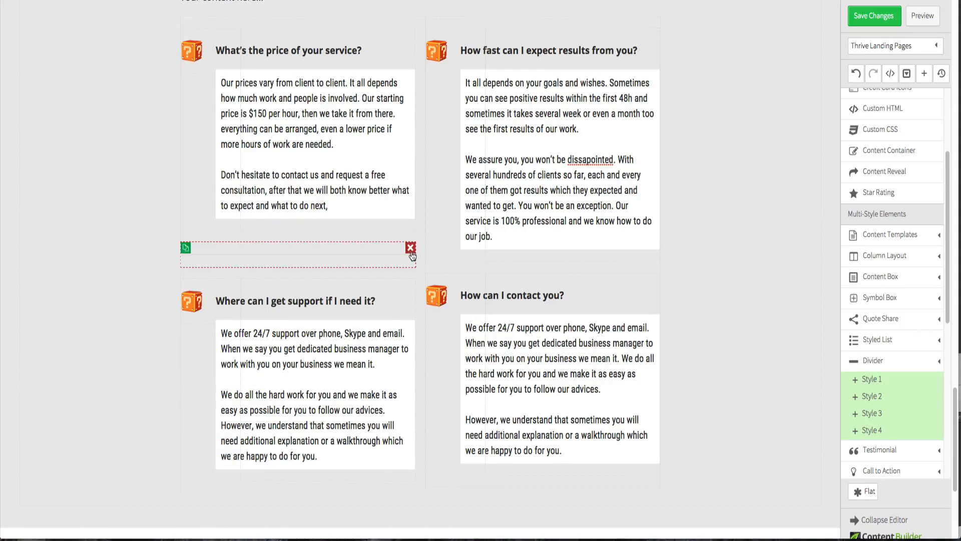
{"action": "left_click", "coordinate": [410, 250]}
{"action": "left_click_drag", "start_coordinate": [878, 415], "coordinate": [345, 242]}
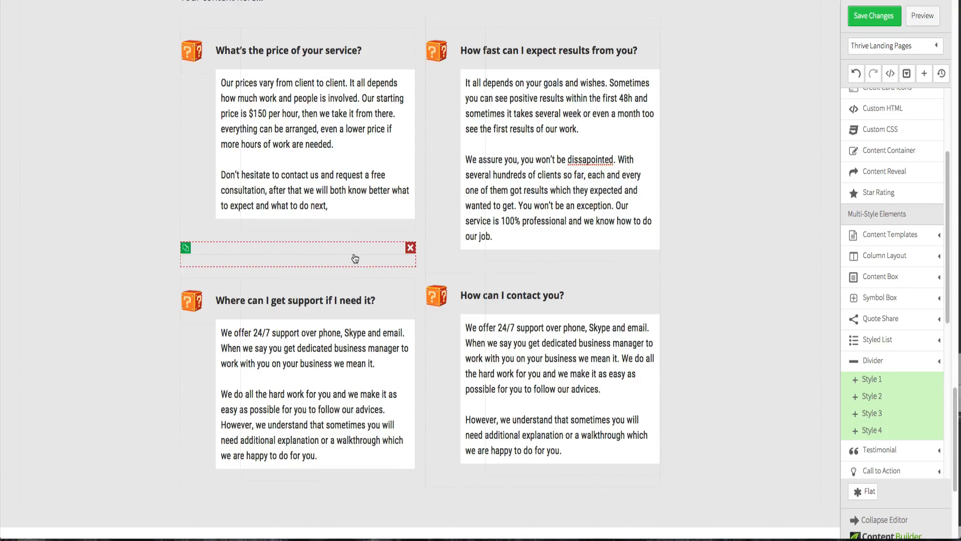
{"action": "left_click", "coordinate": [410, 249]}
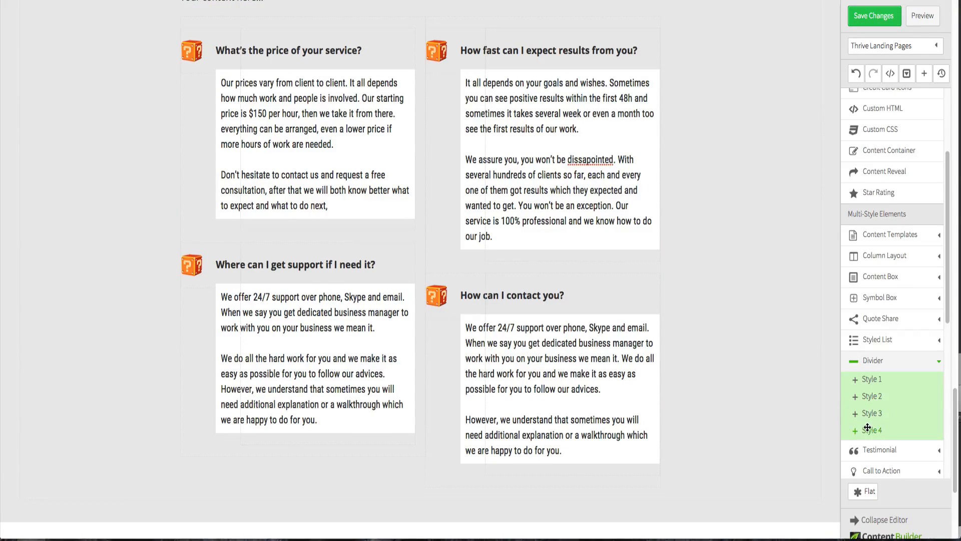
{"action": "left_click_drag", "start_coordinate": [870, 429], "coordinate": [312, 239]}
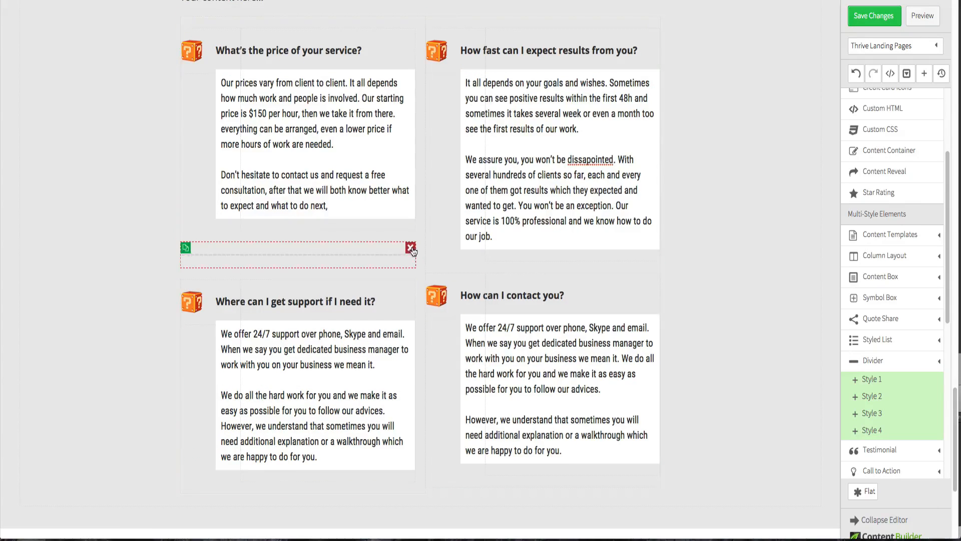
{"action": "left_click", "coordinate": [412, 249]}
- Set the top margin of the bottom-left FAQ block to 70 px
{"action": "scroll", "coordinate": [839, 348], "scroll_direction": "down", "scroll_amount": 1}
{"action": "scroll", "coordinate": [896, 361], "scroll_direction": "down", "scroll_amount": 2}
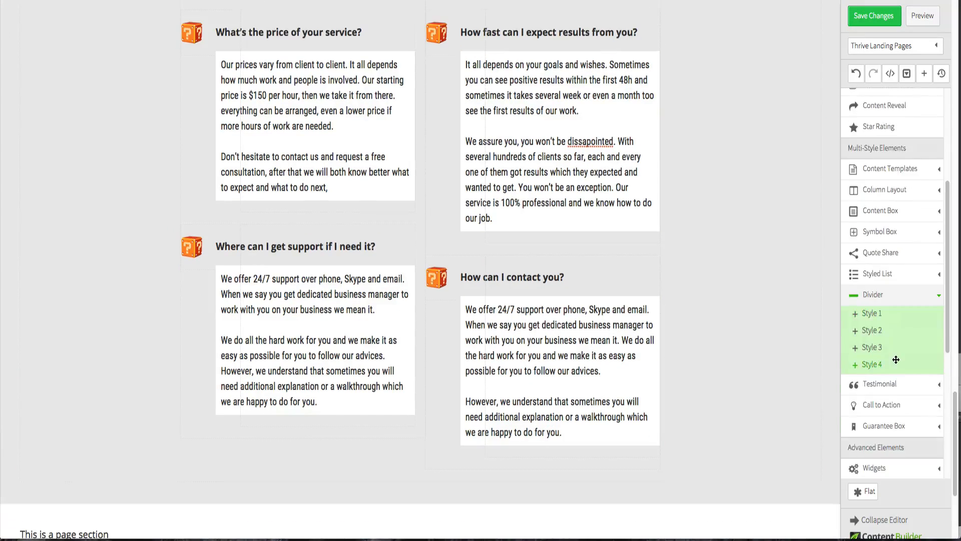
{"action": "scroll", "coordinate": [897, 365], "scroll_direction": "down", "scroll_amount": 2}
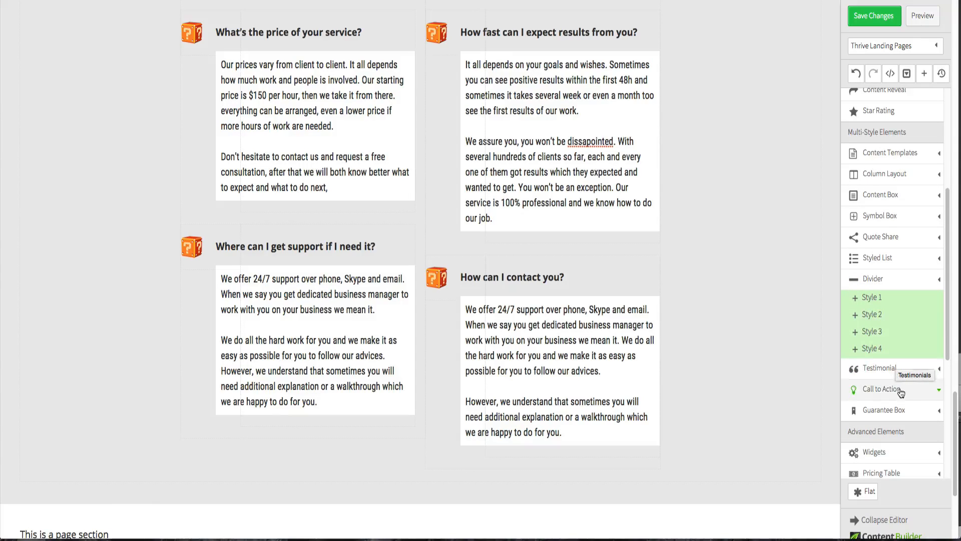
{"action": "scroll", "coordinate": [901, 392], "scroll_direction": "down", "scroll_amount": 7}
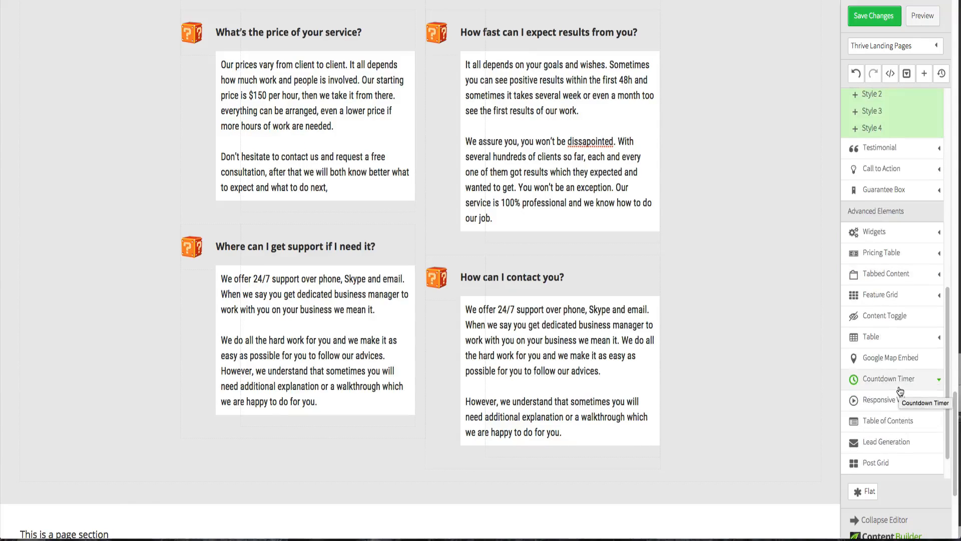
{"action": "scroll", "coordinate": [899, 387], "scroll_direction": "down", "scroll_amount": 5}
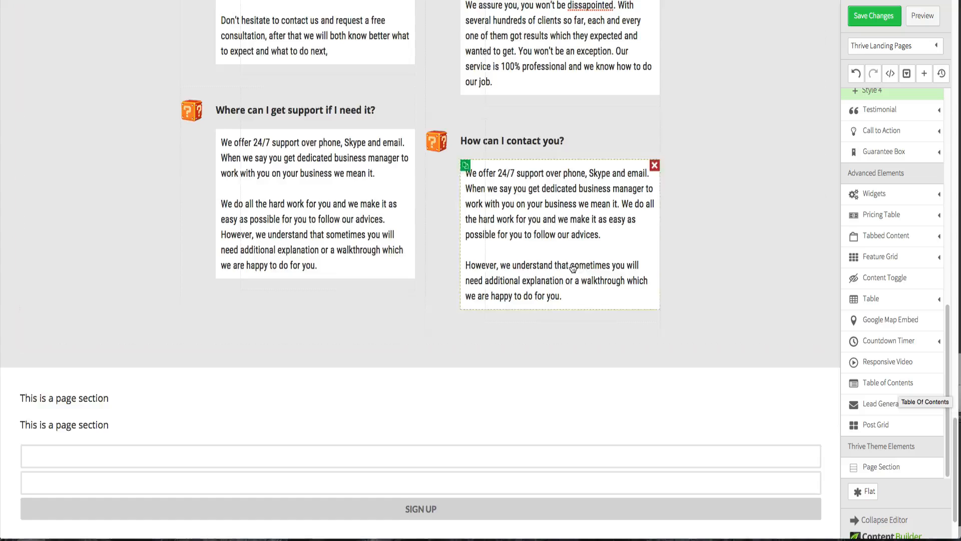
{"action": "scroll", "coordinate": [474, 273], "scroll_direction": "up", "scroll_amount": 8}
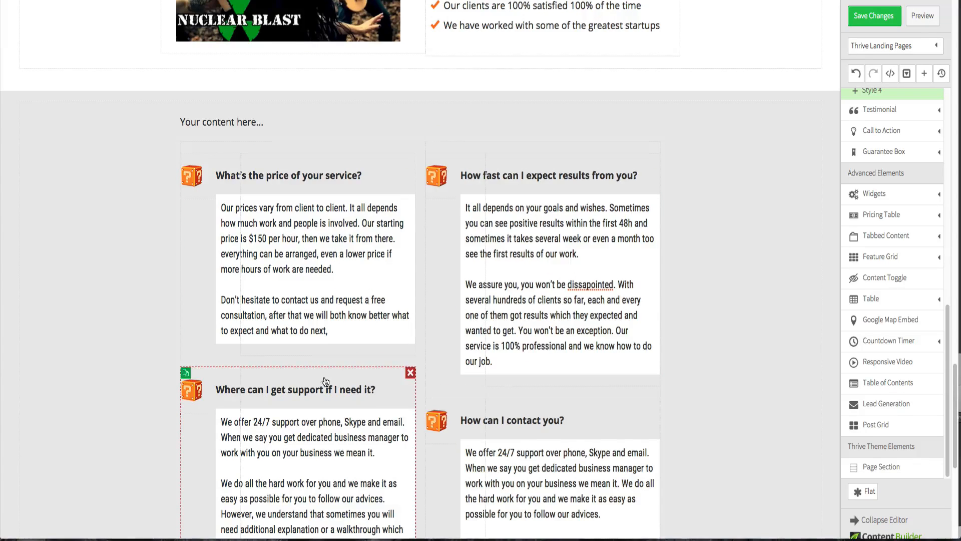
{"action": "scroll", "coordinate": [326, 366], "scroll_direction": "down", "scroll_amount": 1}
{"action": "scroll", "coordinate": [326, 366], "scroll_direction": "down", "scroll_amount": 3}
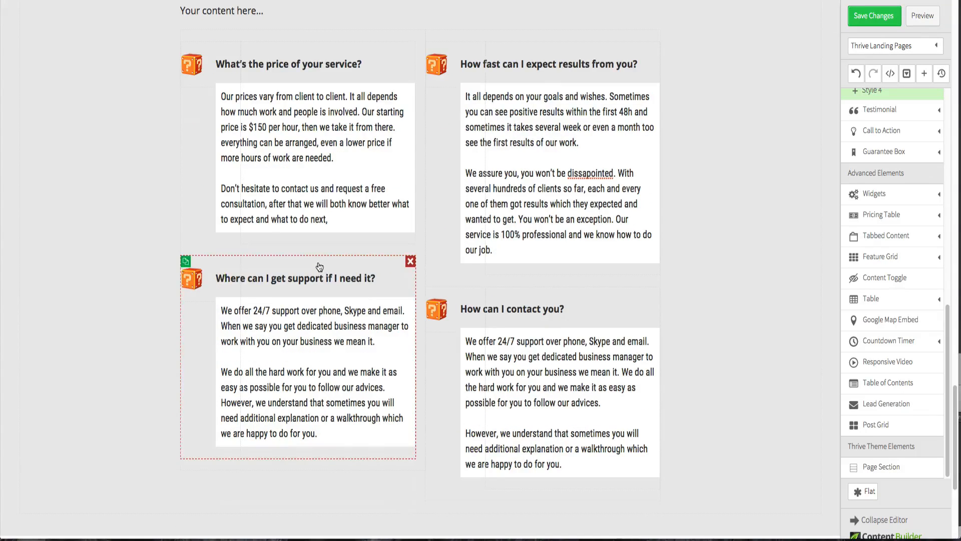
{"action": "left_click", "coordinate": [319, 266]}
{"action": "left_click", "coordinate": [111, 236]}
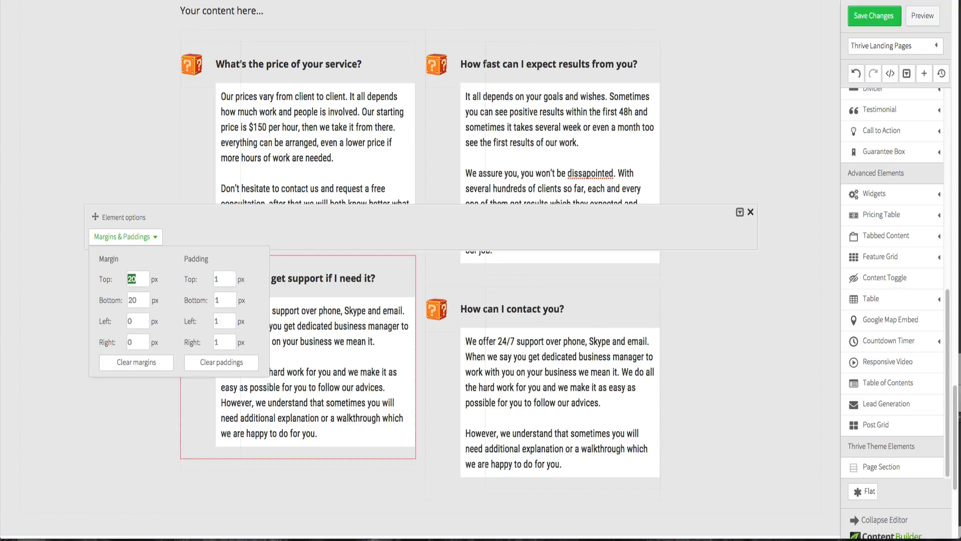
{"action": "left_click", "coordinate": [141, 298]}
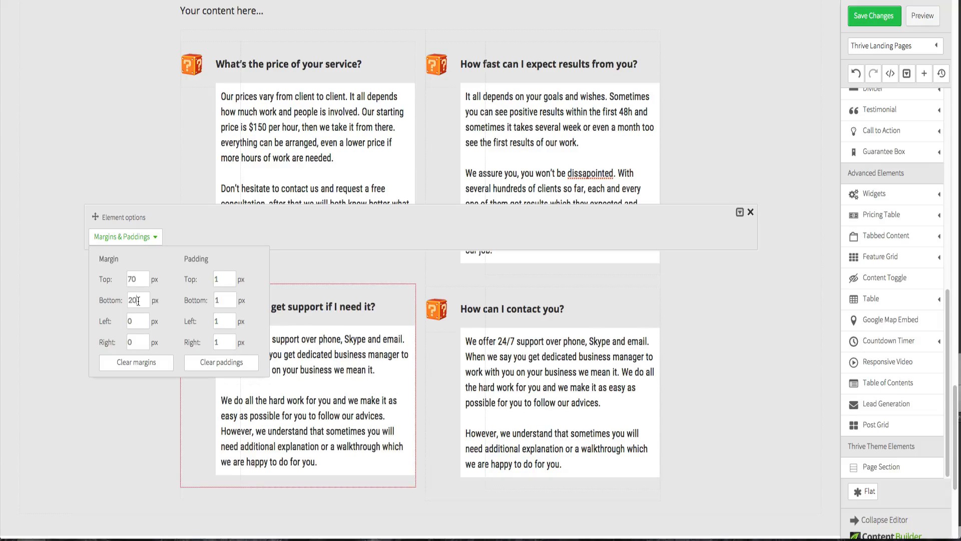
{"action": "left_click", "coordinate": [2, 367]}
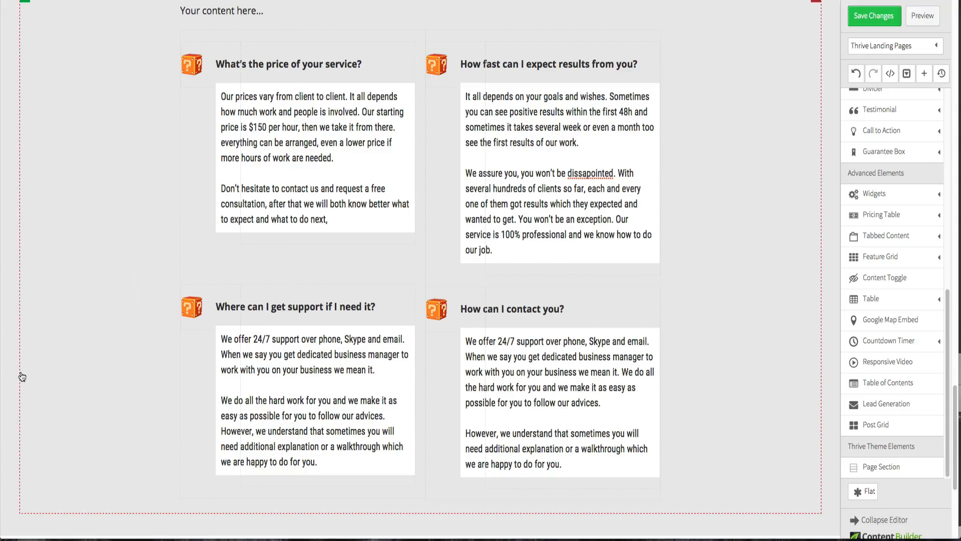
- Set the top margin of the bottom-left FAQ block to 80 px
{"action": "left_click", "coordinate": [337, 298]}
{"action": "left_click", "coordinate": [151, 265]}
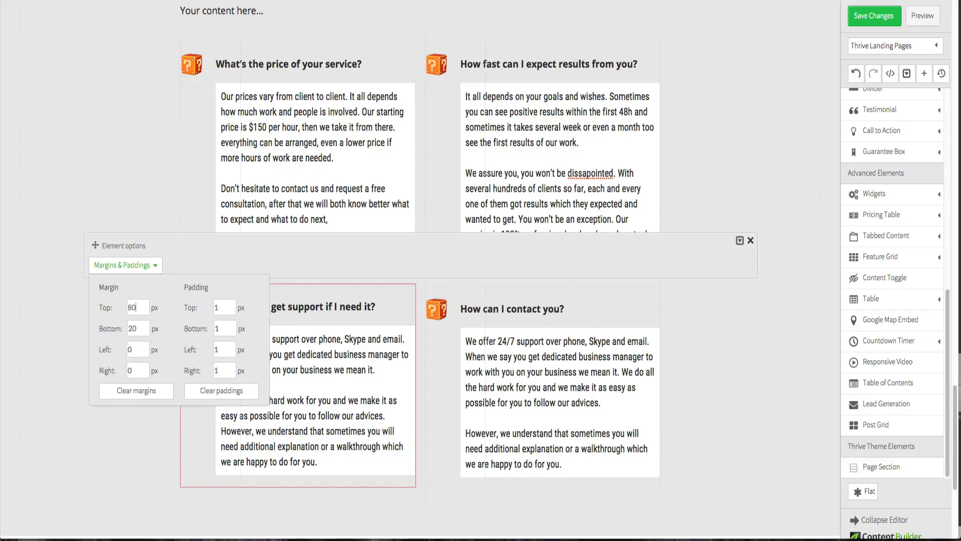
{"action": "left_click", "coordinate": [146, 326]}
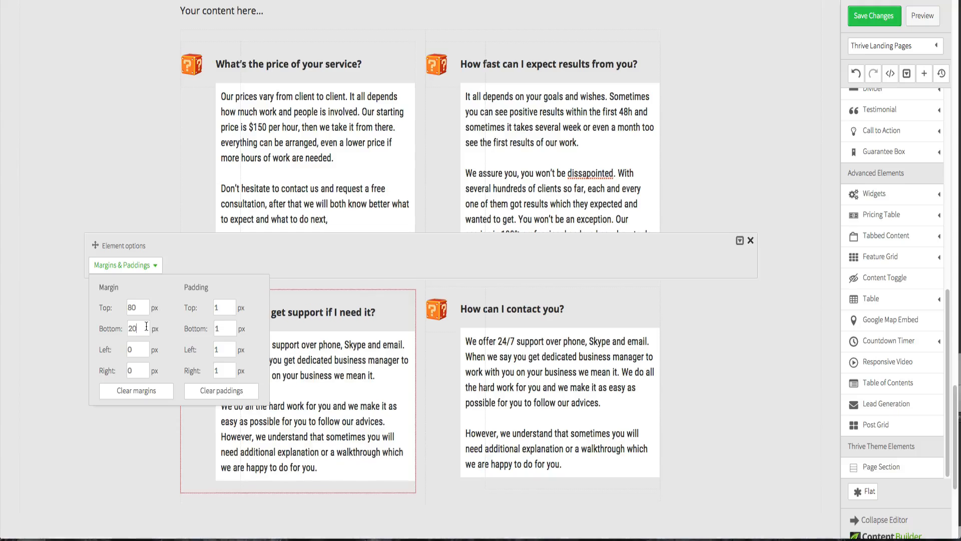
{"action": "left_click", "coordinate": [33, 322]}
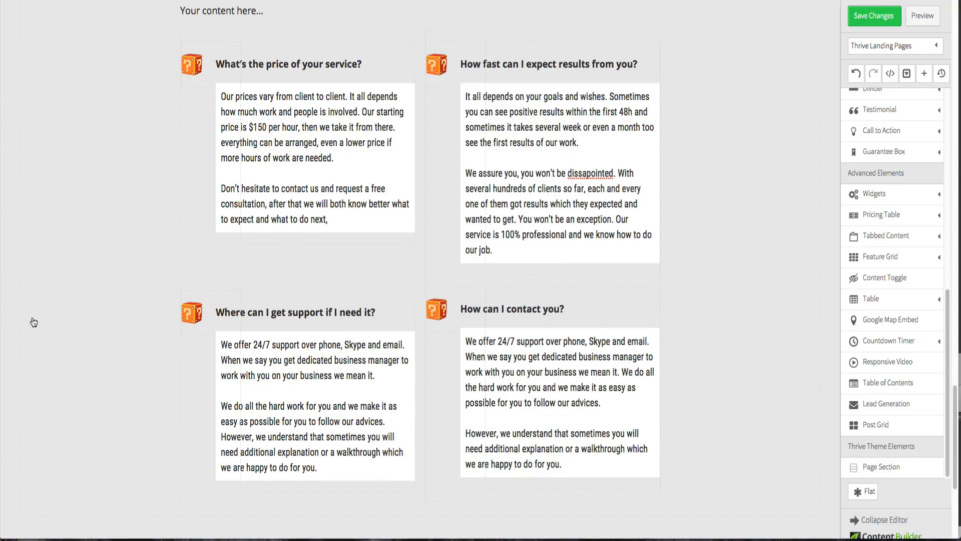
- Move the copied 'See how BizWiz' heading into the FAQ section and delete the 'Your content here...' placeholder there
{"action": "scroll", "coordinate": [34, 322], "scroll_direction": "down", "scroll_amount": 1}
{"action": "scroll", "coordinate": [34, 322], "scroll_direction": "up", "scroll_amount": 3}
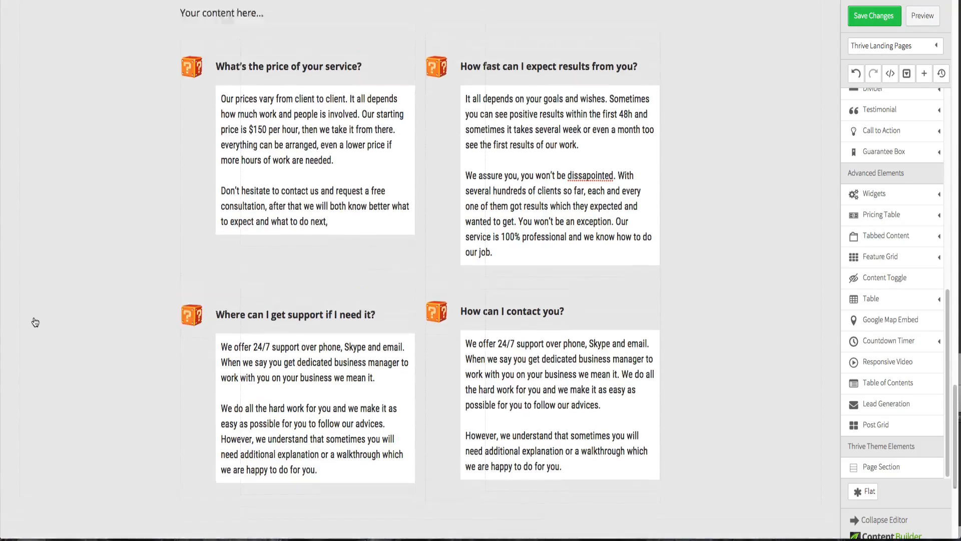
{"action": "scroll", "coordinate": [284, 27], "scroll_direction": "up", "scroll_amount": 15}
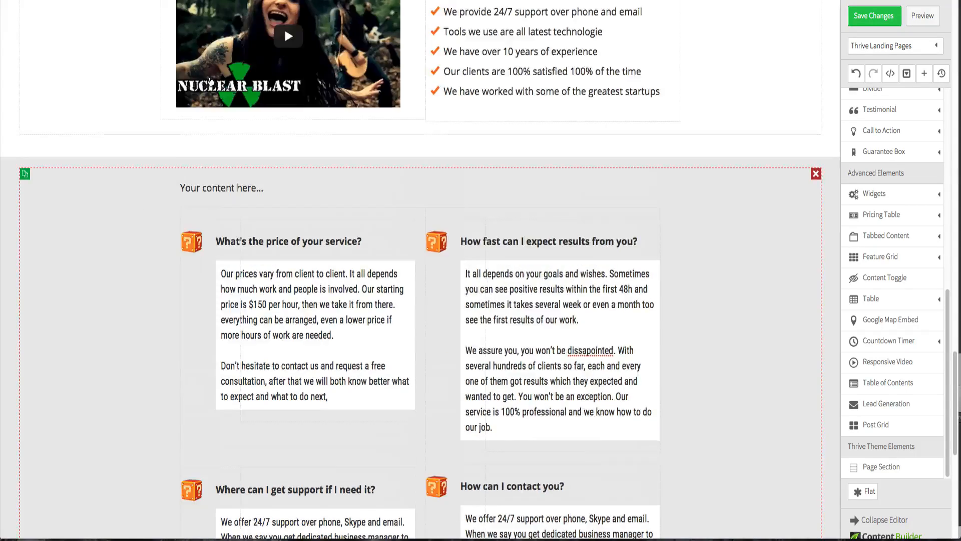
{"action": "scroll", "coordinate": [212, 83], "scroll_direction": "down", "scroll_amount": 3}
{"action": "scroll", "coordinate": [212, 83], "scroll_direction": "down", "scroll_amount": 8}
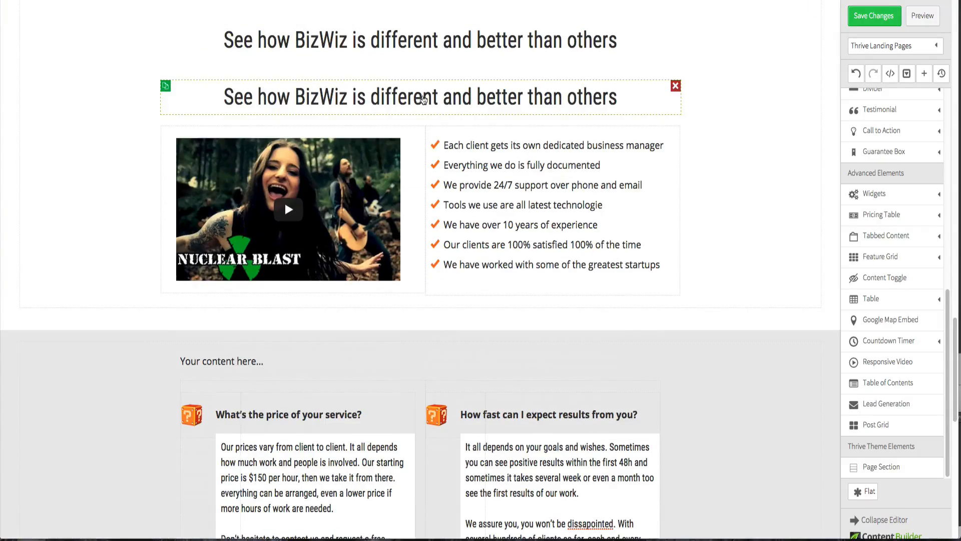
{"action": "left_click_drag", "start_coordinate": [427, 96], "coordinate": [397, 348]}
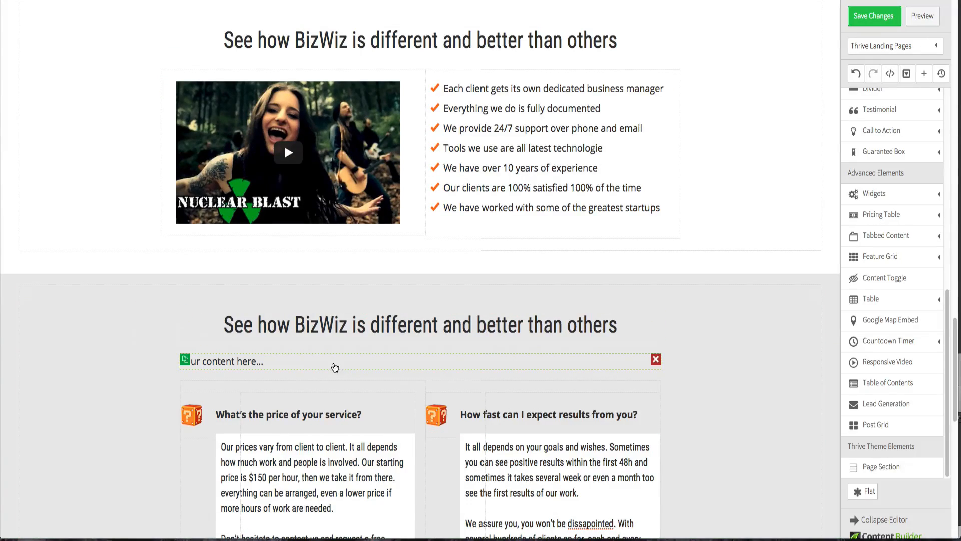
{"action": "left_click", "coordinate": [656, 359]}
- Copy the 'Frequently asked questions' heading text from the Fireworks design and paste it over the moved heading
{"action": "key", "text": "ctrl+Up"}
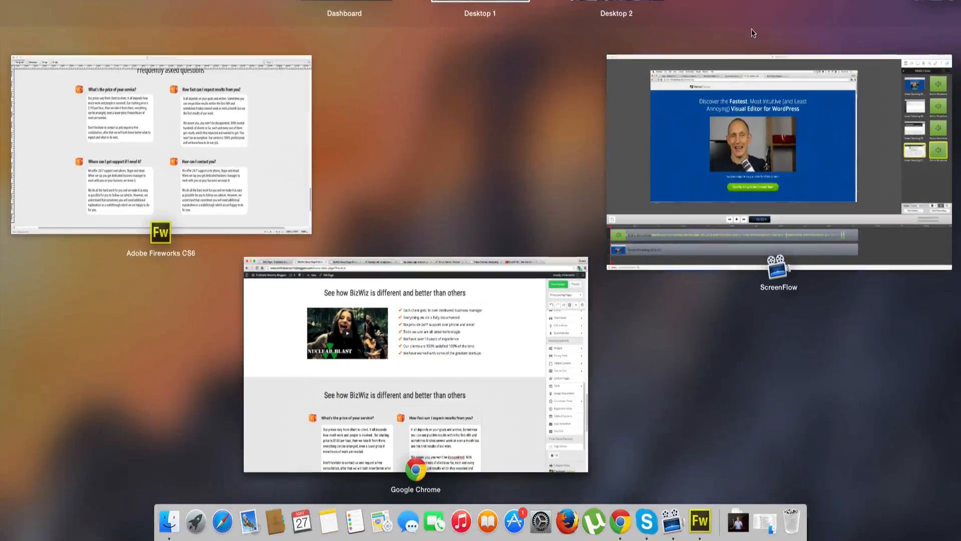
{"action": "left_click", "coordinate": [231, 119]}
{"action": "scroll", "coordinate": [454, 10], "scroll_direction": "up", "scroll_amount": 5}
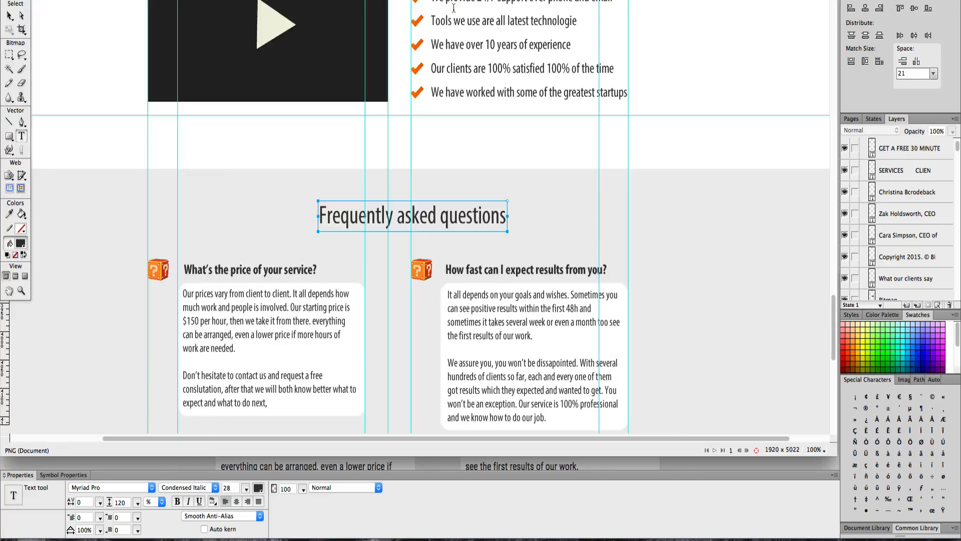
{"action": "triple_click", "coordinate": [461, 216]}
{"action": "key", "text": "ctrl+c"}
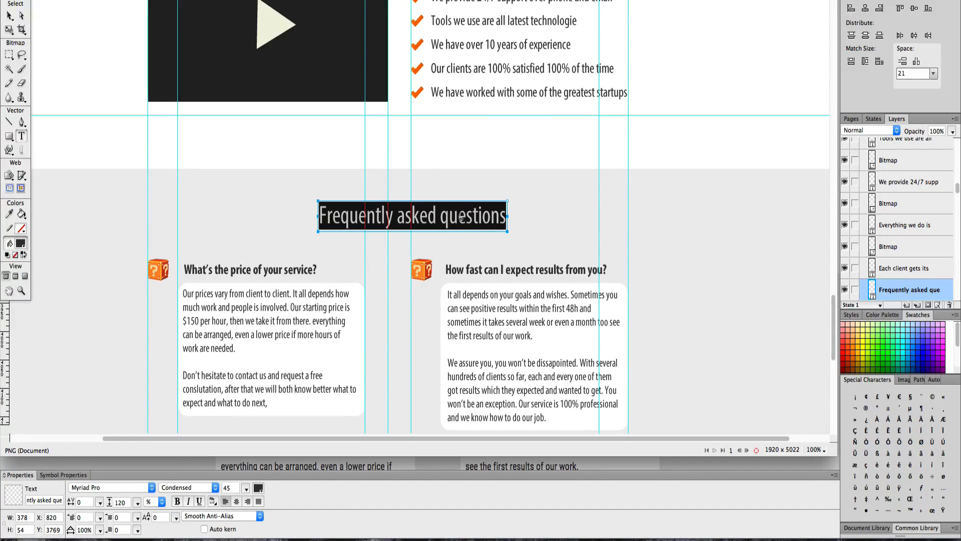
{"action": "key", "text": "ctrl+Up"}
{"action": "left_click", "coordinate": [578, 313]}
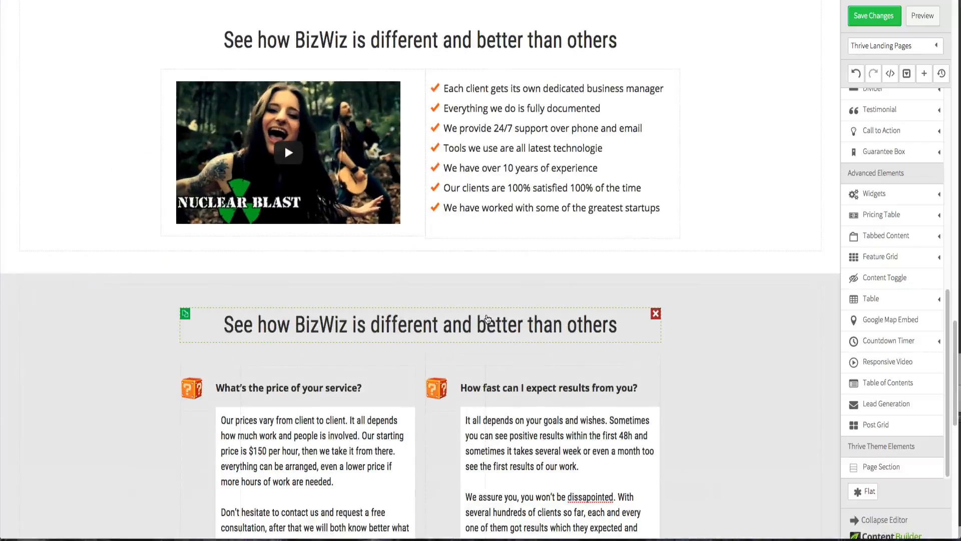
{"action": "left_click", "coordinate": [483, 326]}
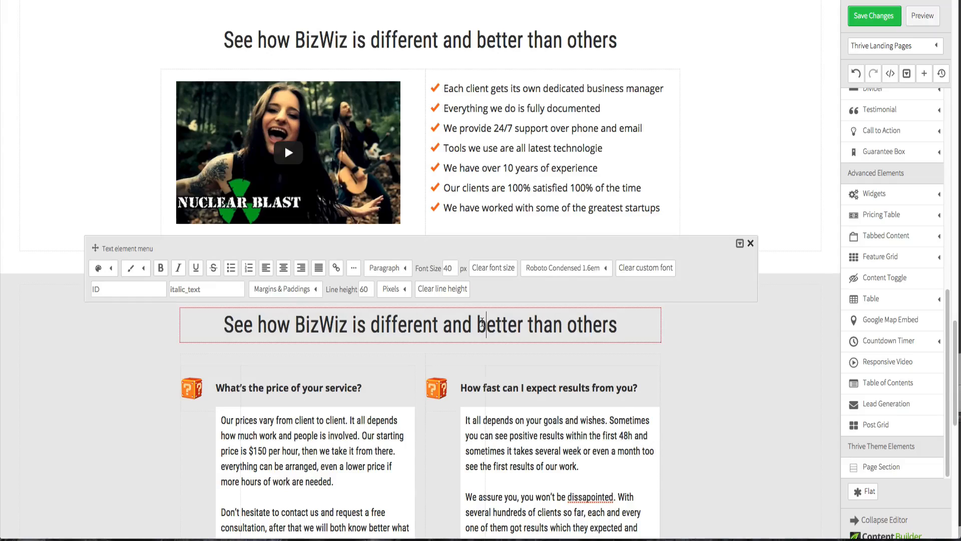
{"action": "triple_click", "coordinate": [483, 324]}
{"action": "key", "text": "ctrl+v"}
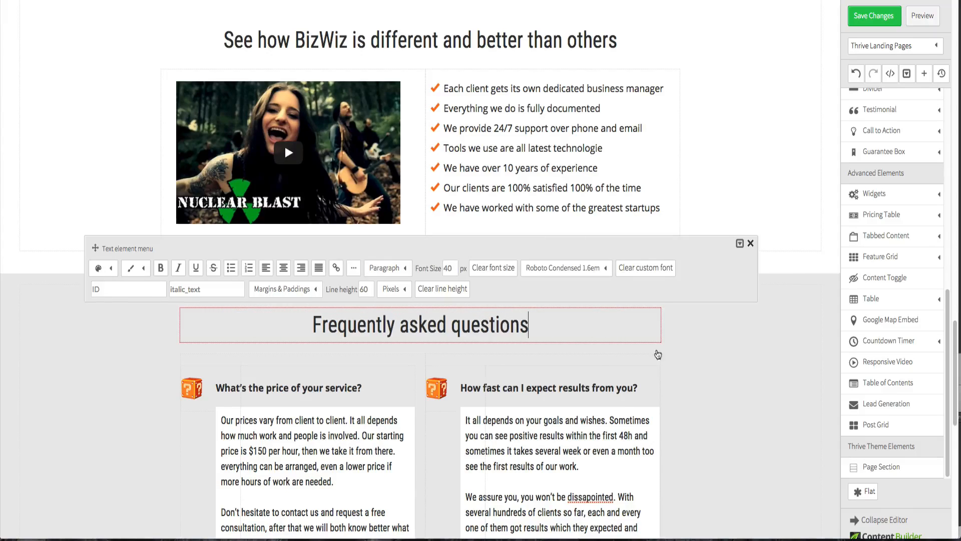
{"action": "left_click", "coordinate": [697, 359]}
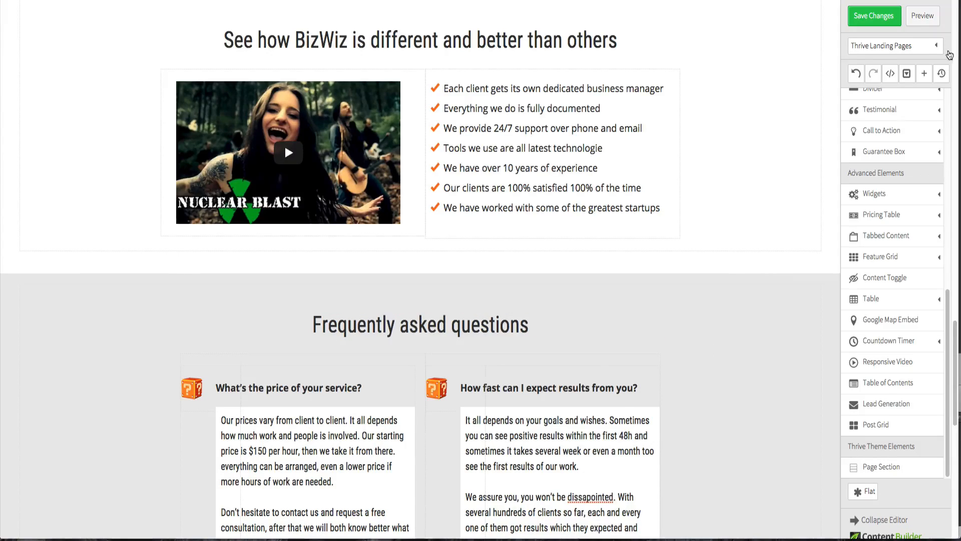
- Save the changes and preview the page, comparing its FAQ and newsletter sections with the original design
{"action": "left_click", "coordinate": [883, 23]}
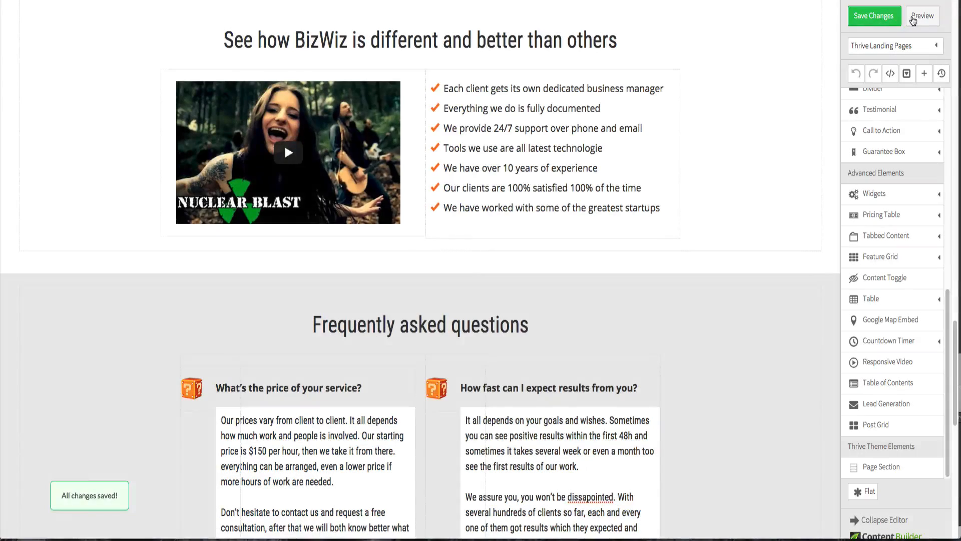
{"action": "left_click", "coordinate": [913, 20]}
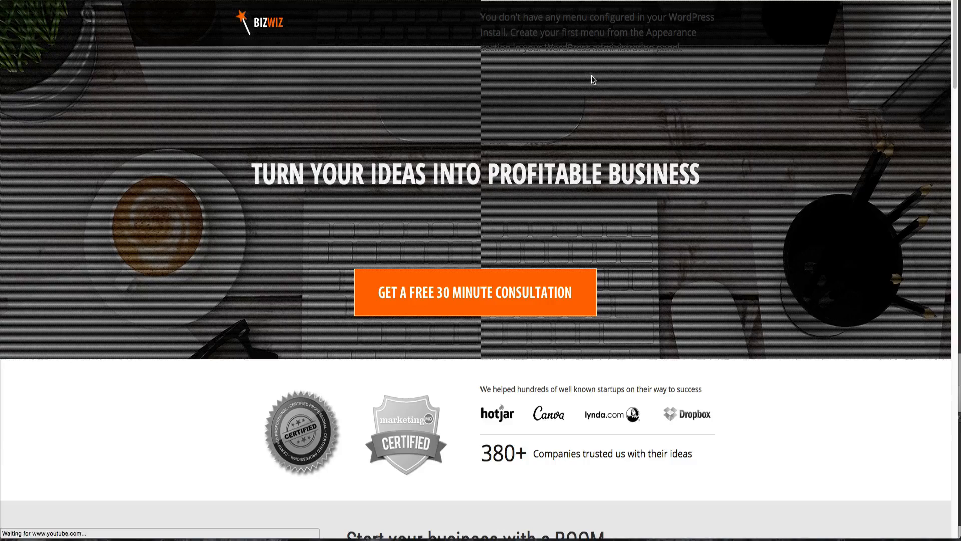
{"action": "scroll", "coordinate": [421, 228], "scroll_direction": "down", "scroll_amount": 6}
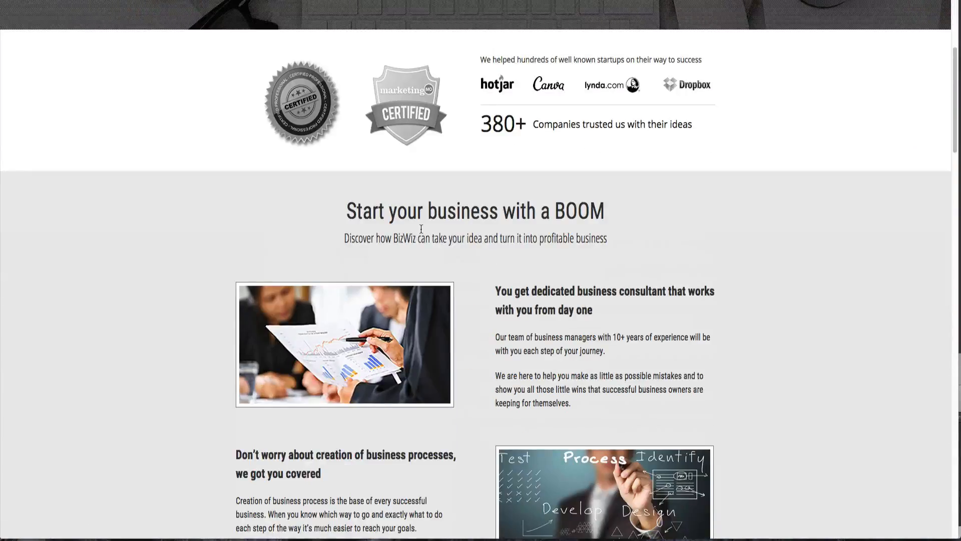
{"action": "scroll", "coordinate": [421, 228], "scroll_direction": "down", "scroll_amount": 13}
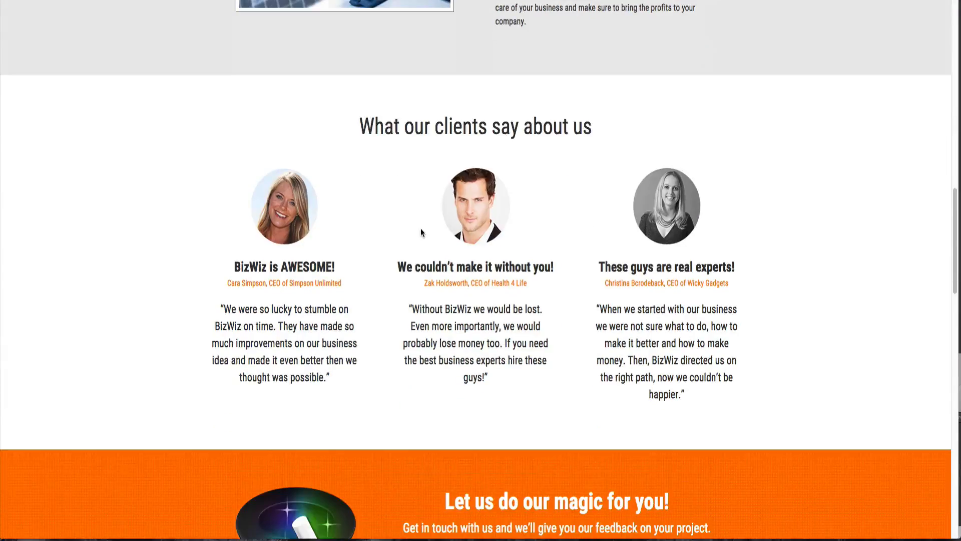
{"action": "scroll", "coordinate": [420, 228], "scroll_direction": "down", "scroll_amount": 4}
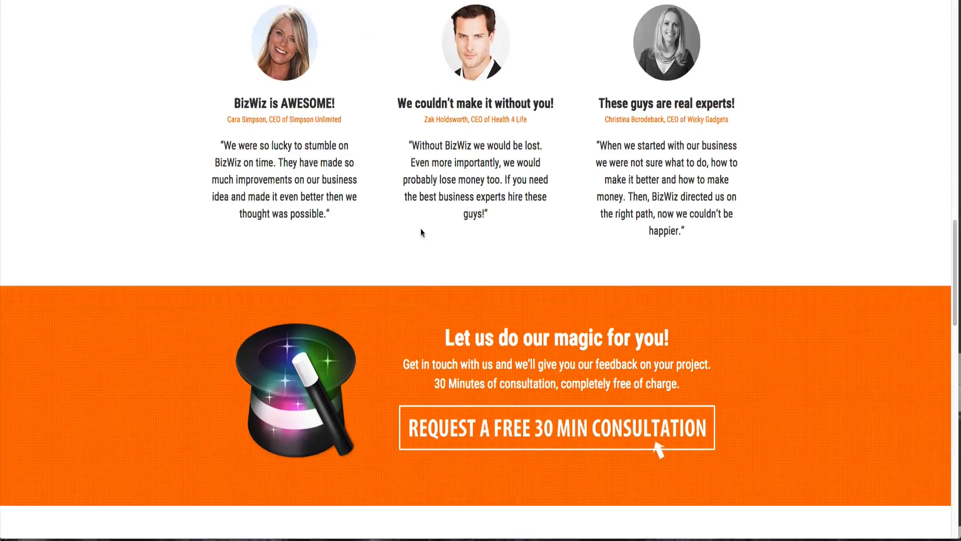
{"action": "scroll", "coordinate": [421, 232], "scroll_direction": "down", "scroll_amount": 8}
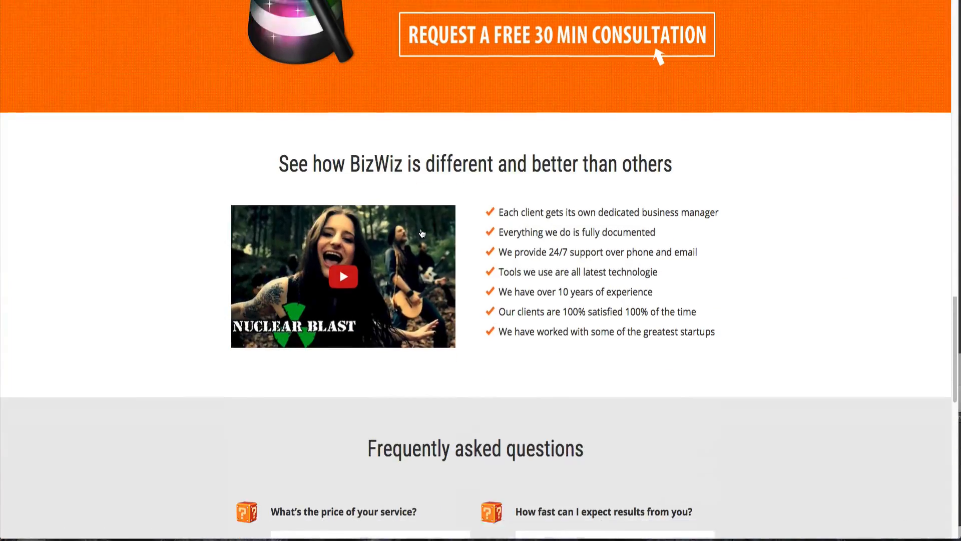
{"action": "scroll", "coordinate": [421, 230], "scroll_direction": "down", "scroll_amount": 3}
{"action": "scroll", "coordinate": [421, 228], "scroll_direction": "down", "scroll_amount": 3}
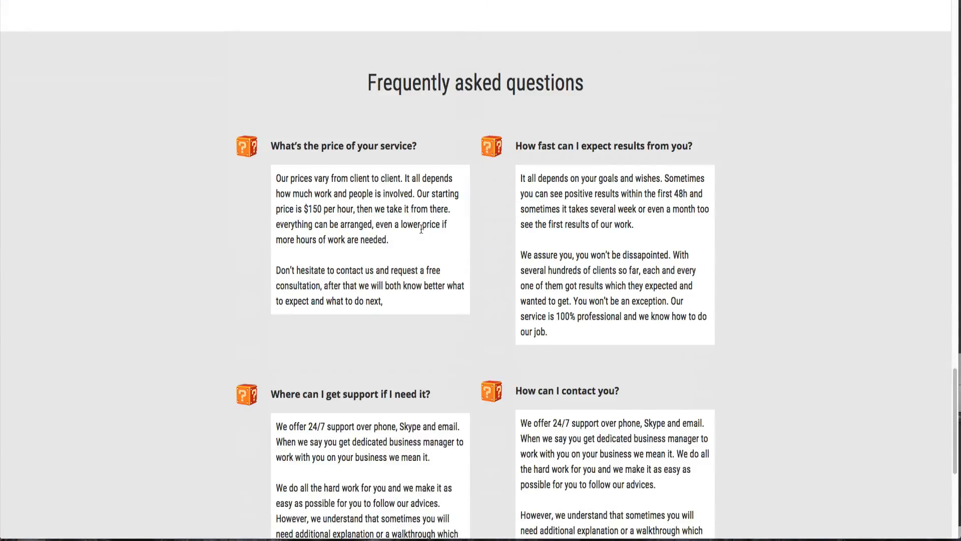
{"action": "scroll", "coordinate": [421, 229], "scroll_direction": "down", "scroll_amount": 5}
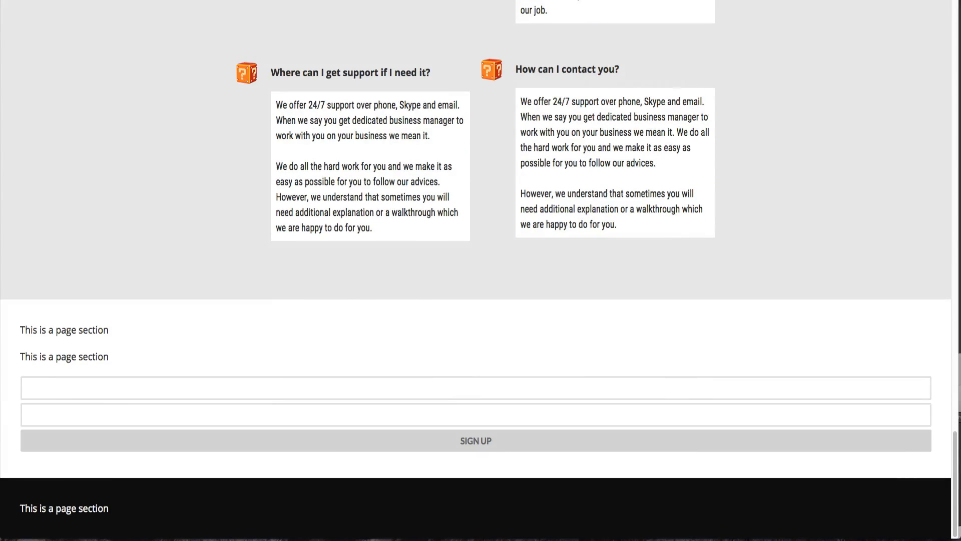
{"action": "key", "text": "ctrl+shift+Tab"}
{"action": "key", "text": "ctrl+shift+Tab"}
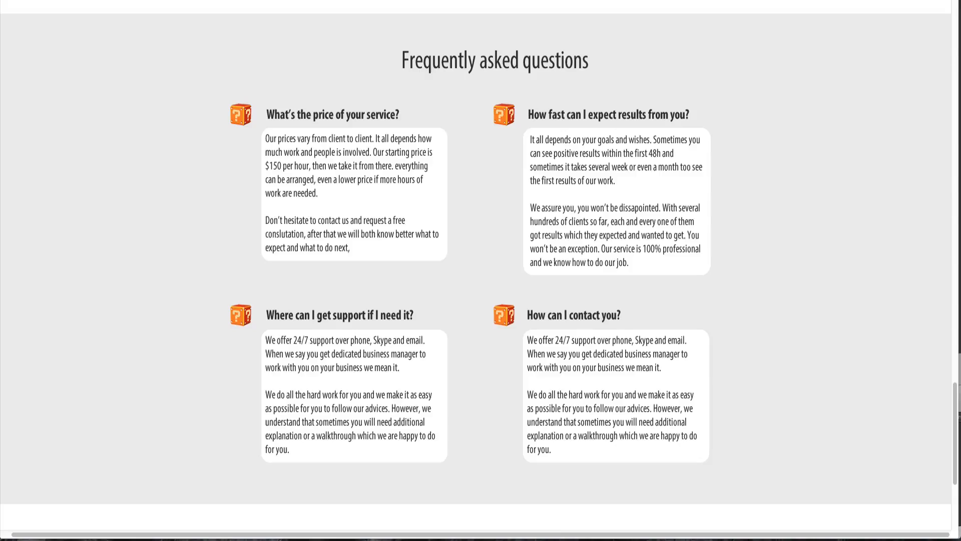
{"action": "scroll", "coordinate": [305, 176], "scroll_direction": "down", "scroll_amount": 5}
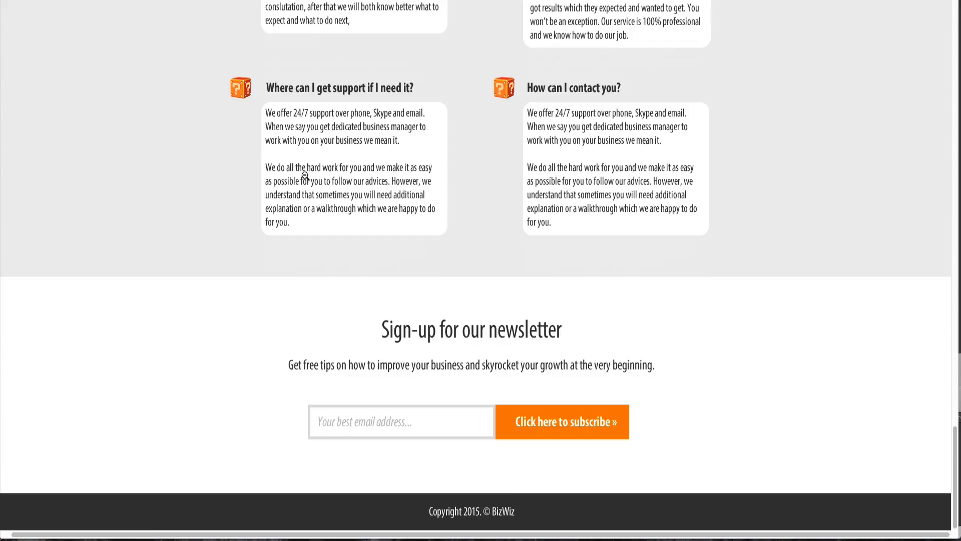
{"action": "key", "text": "ctrl+Tab"}
- Insert a Content Container in a new section above the newsletter page section
{"action": "scroll", "coordinate": [281, 150], "scroll_direction": "down", "scroll_amount": 10}
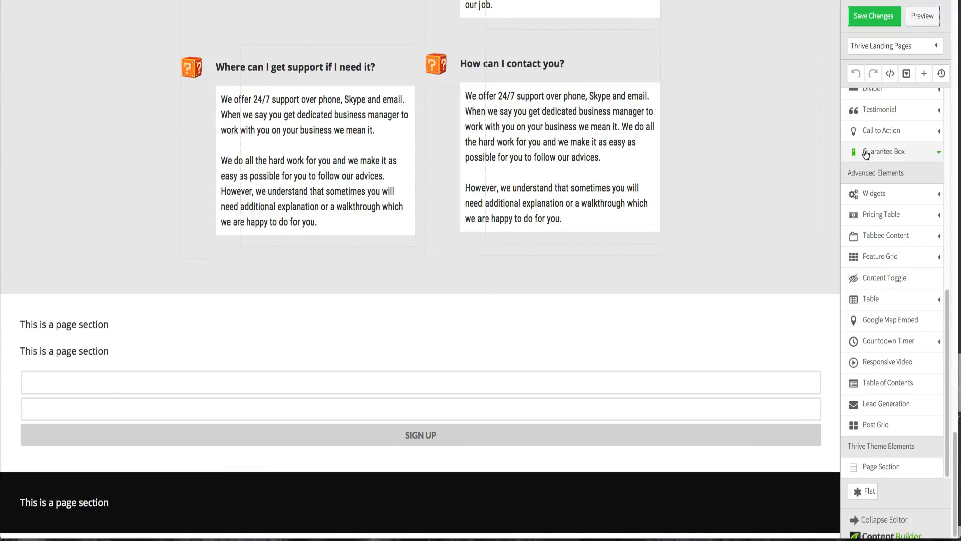
{"action": "scroll", "coordinate": [873, 177], "scroll_direction": "up", "scroll_amount": 6}
{"action": "scroll", "coordinate": [886, 250], "scroll_direction": "up", "scroll_amount": 5}
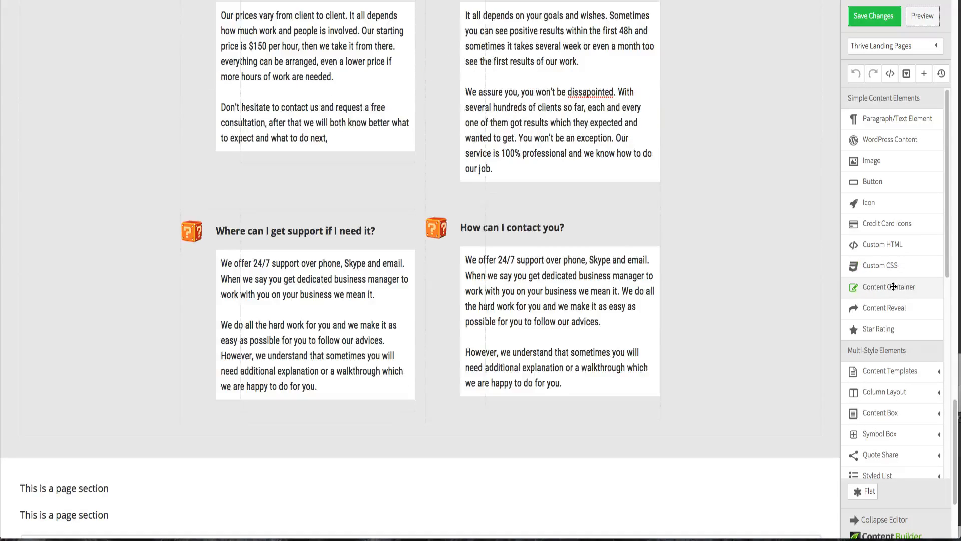
{"action": "scroll", "coordinate": [738, 297], "scroll_direction": "down", "scroll_amount": 3}
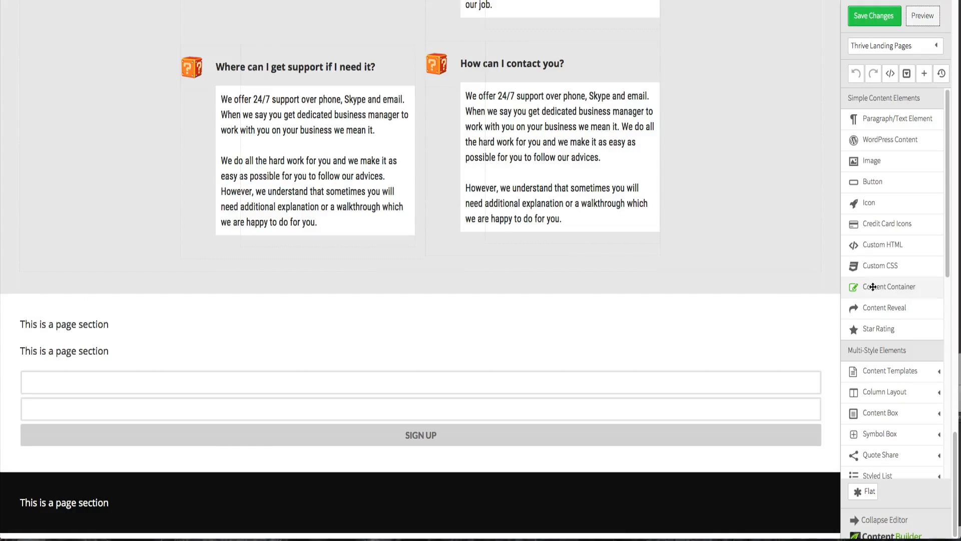
{"action": "left_click_drag", "start_coordinate": [873, 287], "coordinate": [803, 288]}
{"action": "left_click_drag", "start_coordinate": [670, 292], "coordinate": [603, 293]}
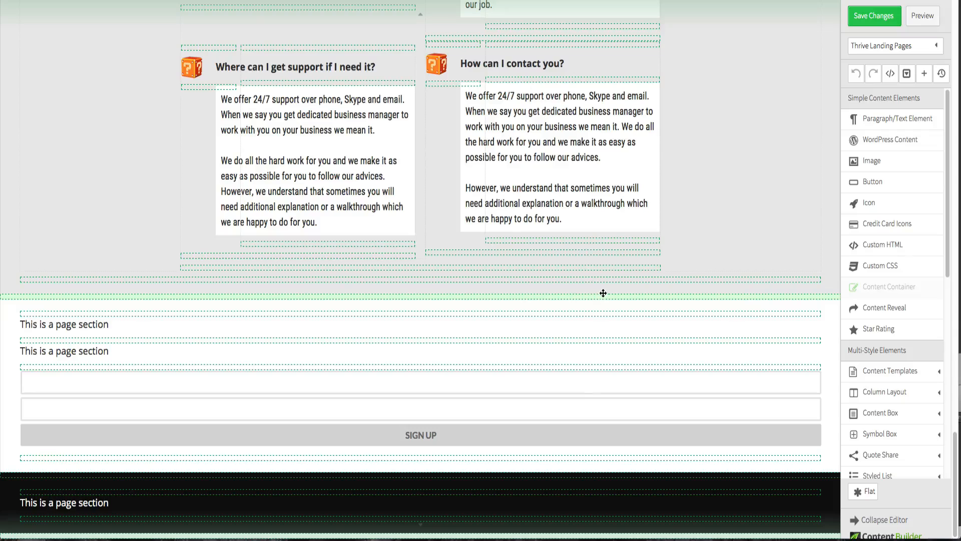
{"action": "left_click_drag", "start_coordinate": [454, 305], "coordinate": [510, 362]}
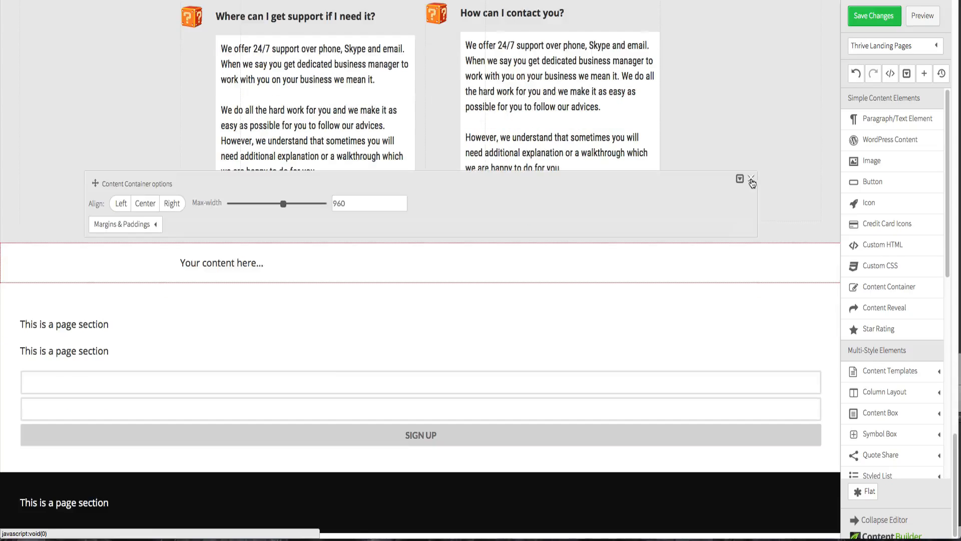
- Delete one 'This is a page section' line and move the remaining text and signup form into the new container
{"action": "left_click", "coordinate": [750, 181]}
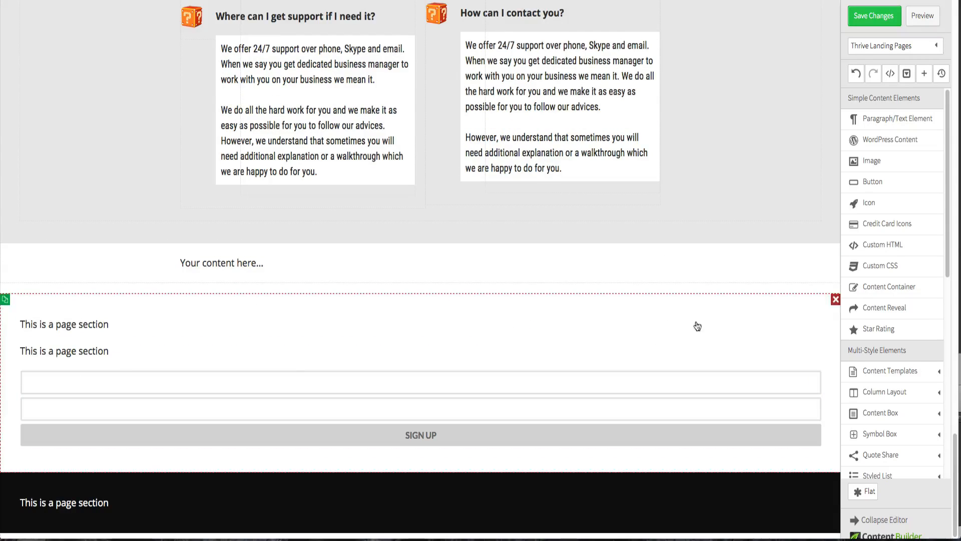
{"action": "left_click", "coordinate": [815, 323]}
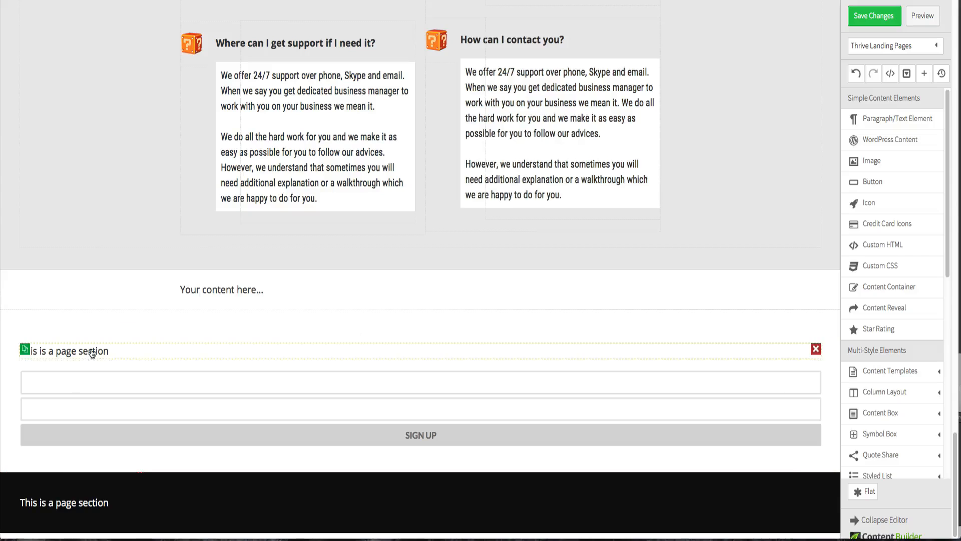
{"action": "left_click_drag", "start_coordinate": [145, 354], "coordinate": [233, 330]}
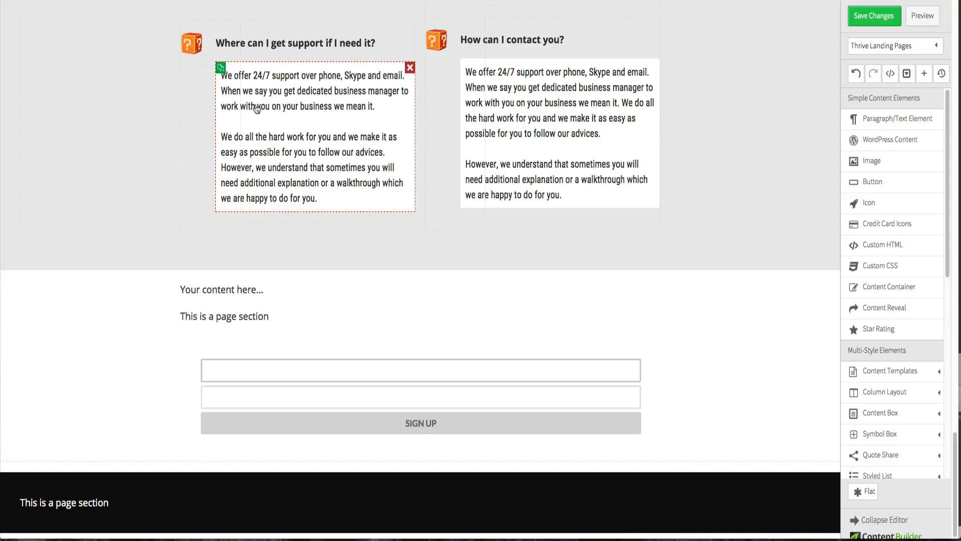
- Duplicate the FAQ heading into the newsletter container and delete its 'Your content here...' placeholder
{"action": "scroll", "coordinate": [388, 109], "scroll_direction": "up", "scroll_amount": 12}
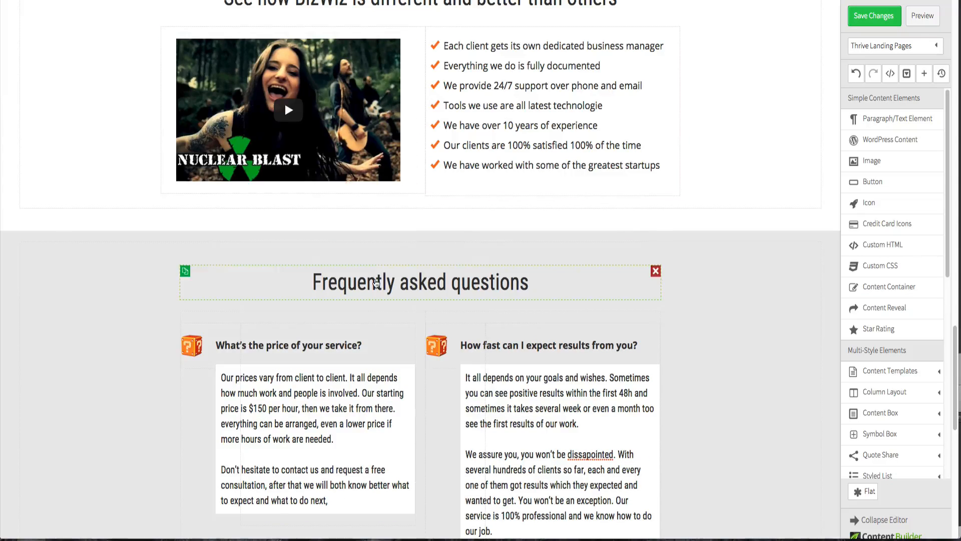
{"action": "left_click", "coordinate": [194, 276]}
{"action": "scroll", "coordinate": [85, 253], "scroll_direction": "down", "scroll_amount": 5}
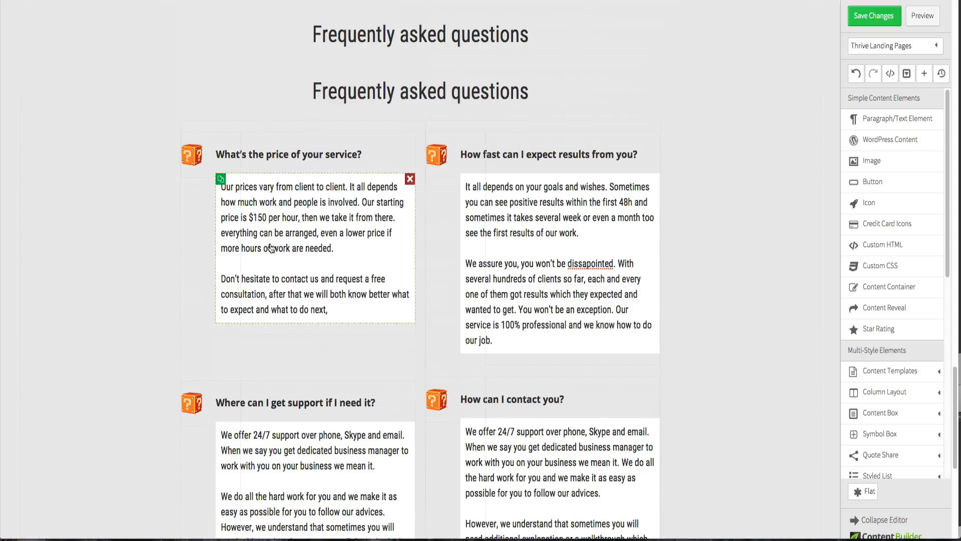
{"action": "mouse_move", "coordinate": [185, 78]}
{"action": "left_mouse_down"}
{"action": "mouse_move", "coordinate": [383, 380]}
{"action": "mouse_move", "coordinate": [393, 526]}
{"action": "mouse_move", "coordinate": [391, 441]}
{"action": "mouse_move", "coordinate": [391, 502]}
{"action": "mouse_move", "coordinate": [414, 363]}
{"action": "mouse_move", "coordinate": [409, 306]}
{"action": "left_mouse_up"}
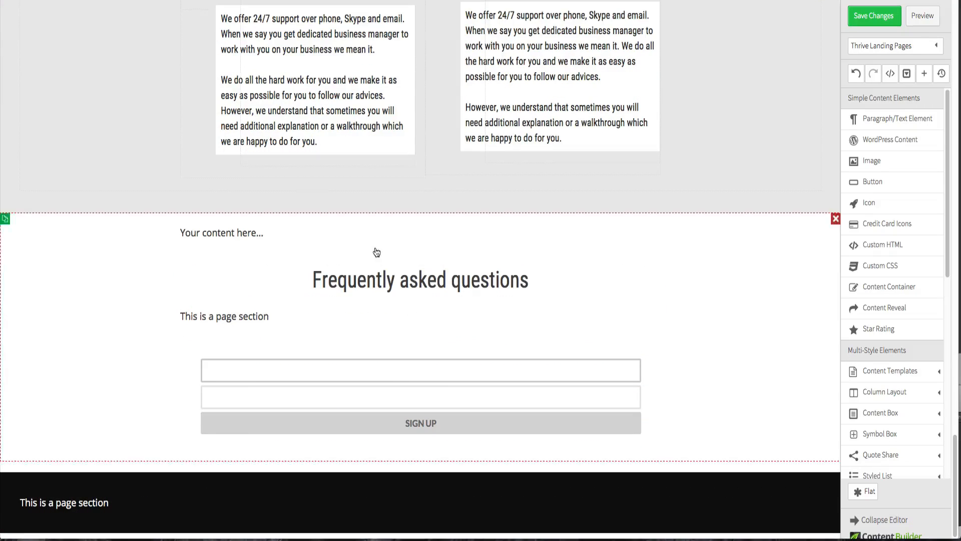
{"action": "left_click", "coordinate": [656, 231]}
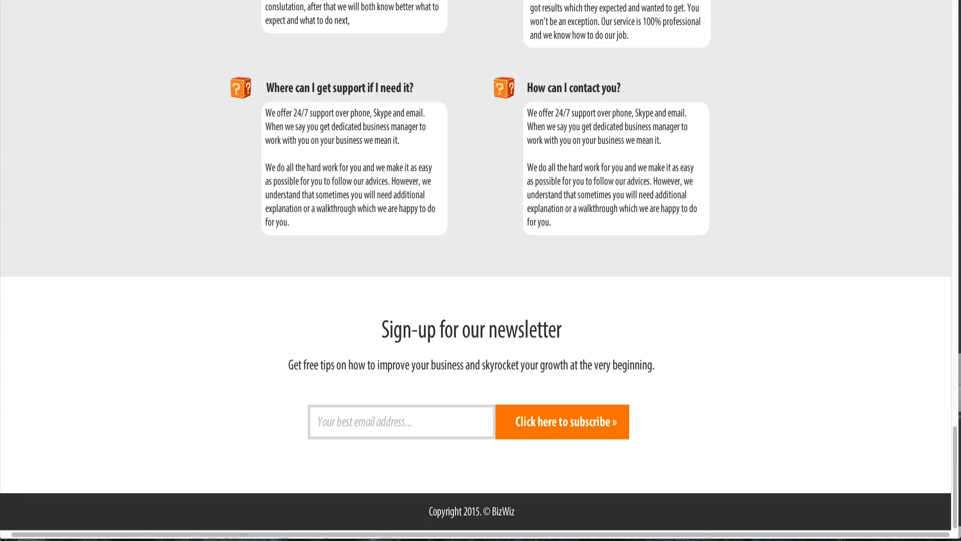
- Inspect the newsletter description text's font settings in the Fireworks design file
{"action": "key", "text": "ctrl+Up"}
{"action": "left_click", "coordinate": [129, 198]}
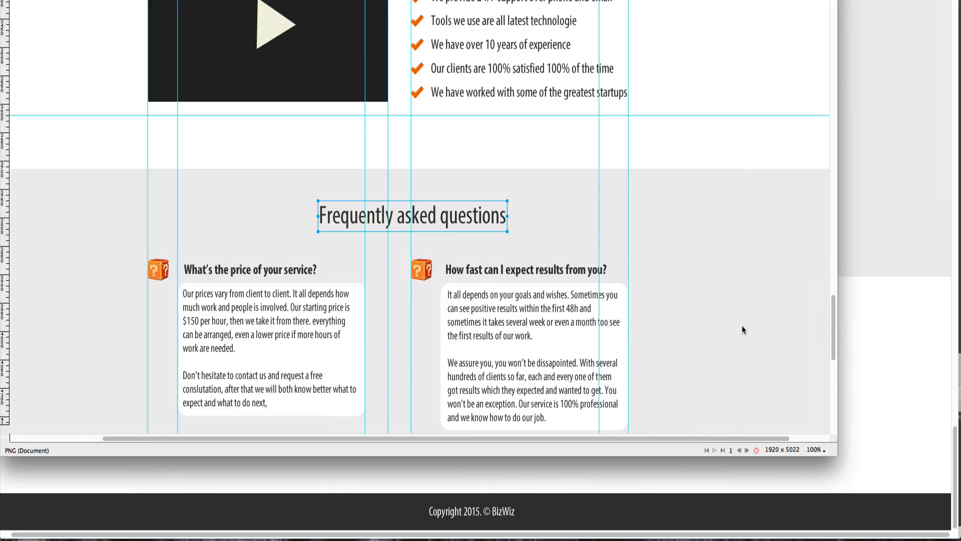
{"action": "scroll", "coordinate": [767, 379], "scroll_direction": "down", "scroll_amount": 10}
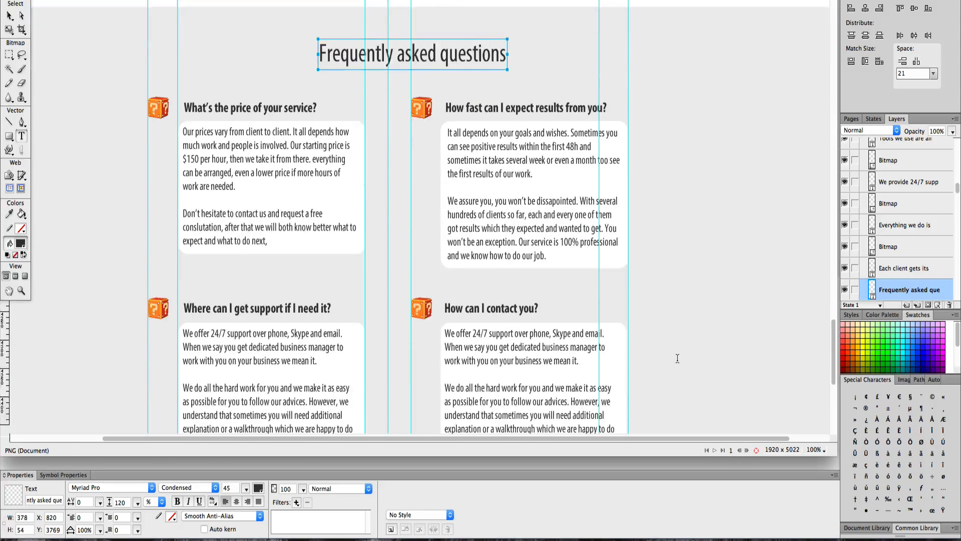
{"action": "scroll", "coordinate": [443, 330], "scroll_direction": "down", "scroll_amount": 6}
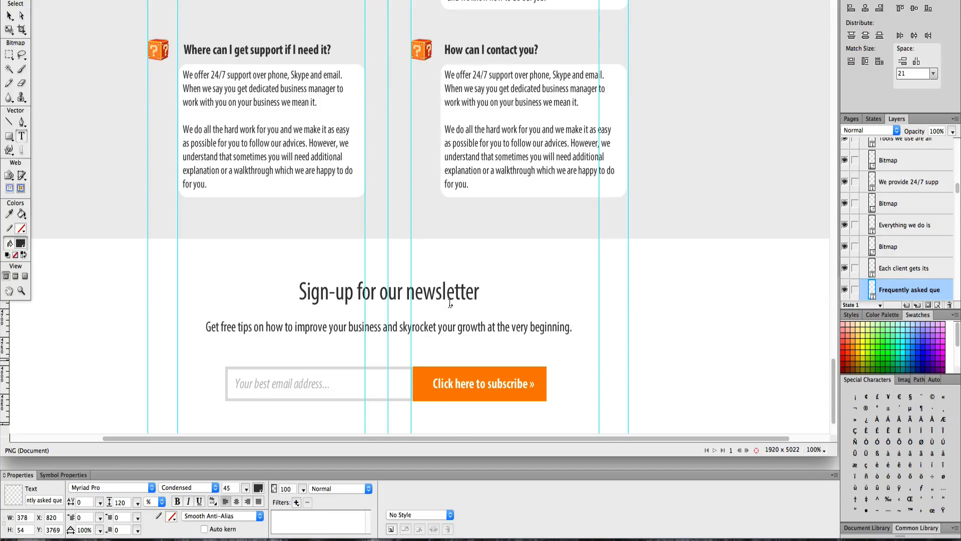
{"action": "left_click", "coordinate": [450, 324]}
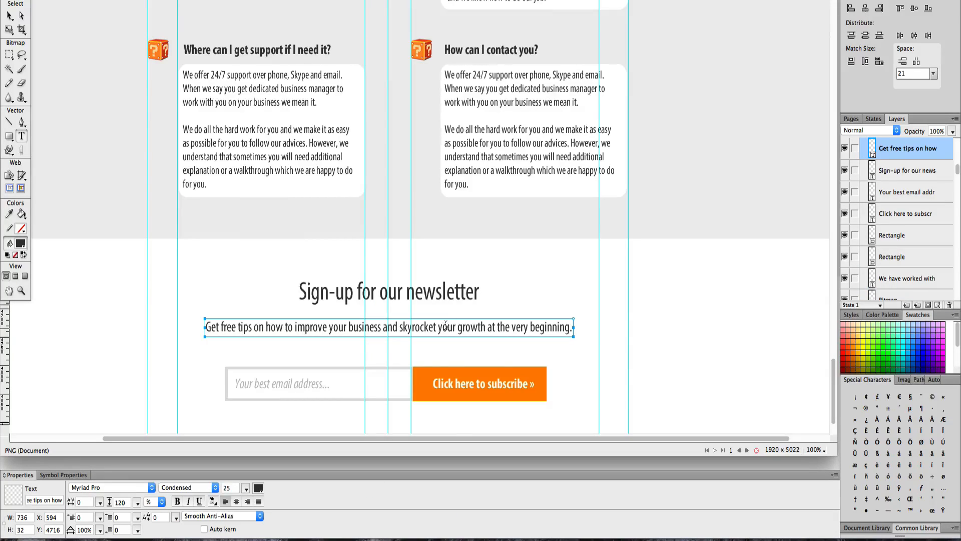
{"action": "triple_click", "coordinate": [446, 325]}
{"action": "key", "text": "ctrl+Up"}
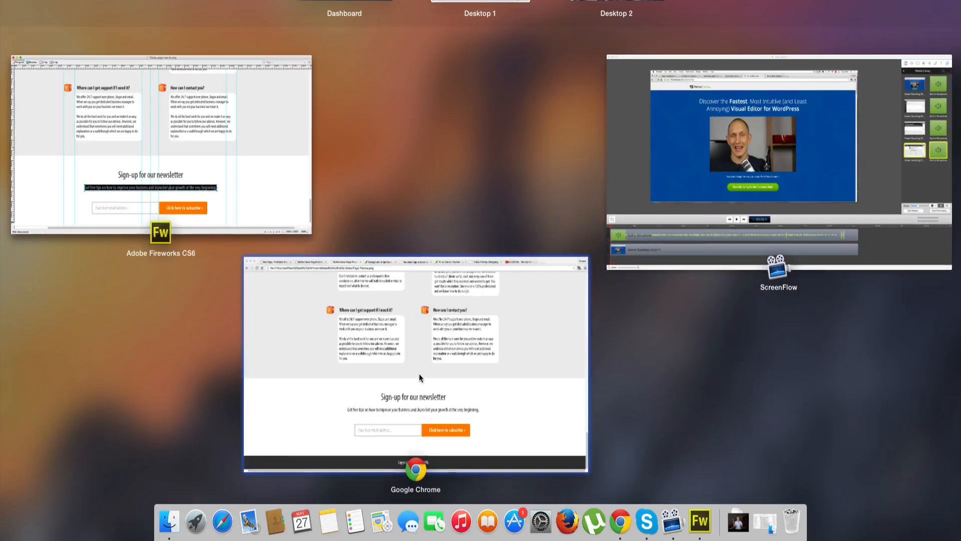
{"action": "left_click", "coordinate": [421, 371]}
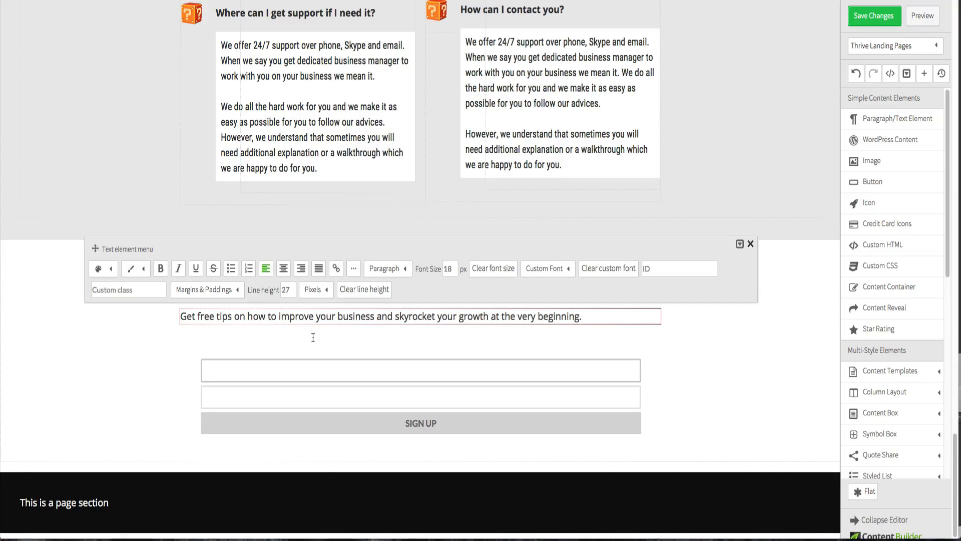
- Center-align the newsletter description text and apply the Roboto Condensed font to it
{"action": "left_click", "coordinate": [283, 269]}
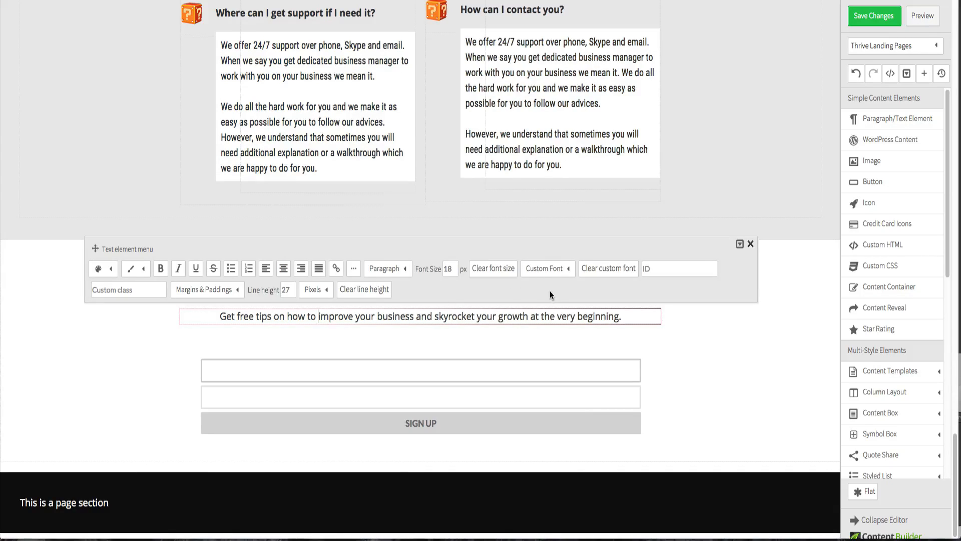
{"action": "left_click", "coordinate": [693, 339]}
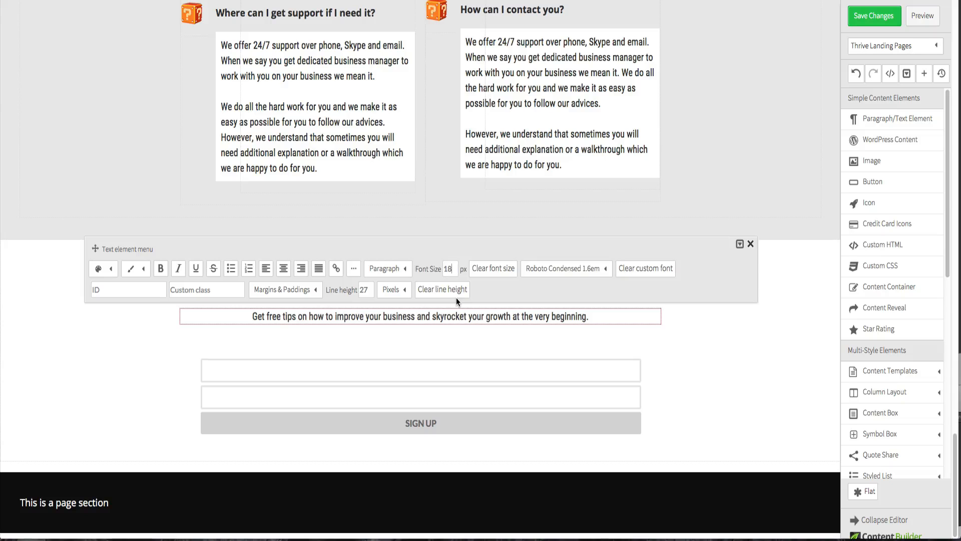
{"action": "type", "text": "20"}
{"action": "left_click", "coordinate": [651, 347]}
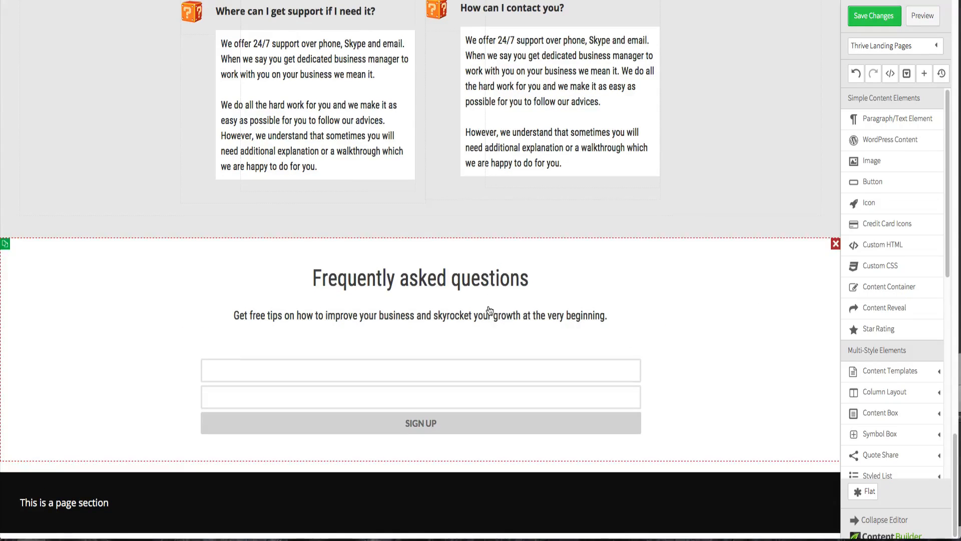
- Explore the signup form's Lead Generation options, including Connect with Service, error messages and editable components
{"action": "left_click", "coordinate": [388, 368]}
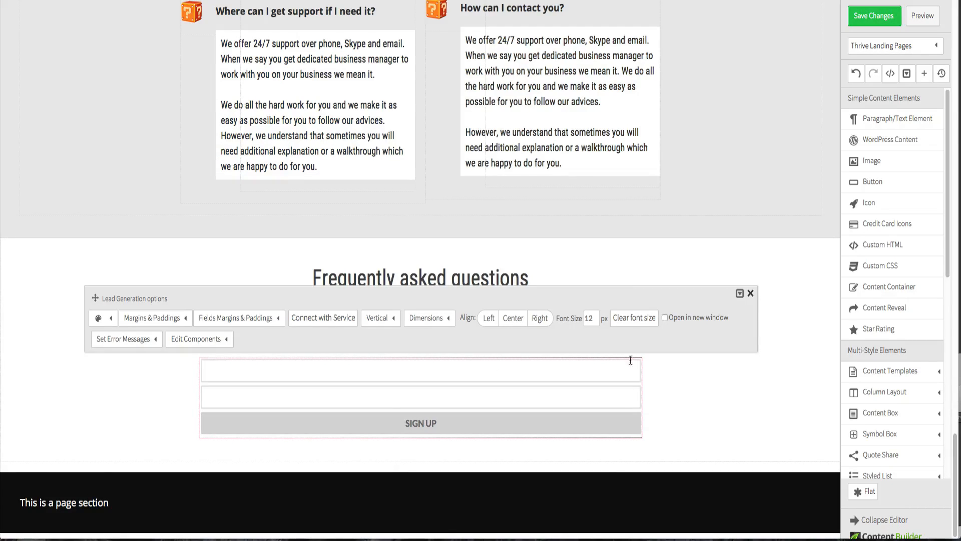
{"action": "scroll", "coordinate": [896, 350], "scroll_direction": "down", "scroll_amount": 10}
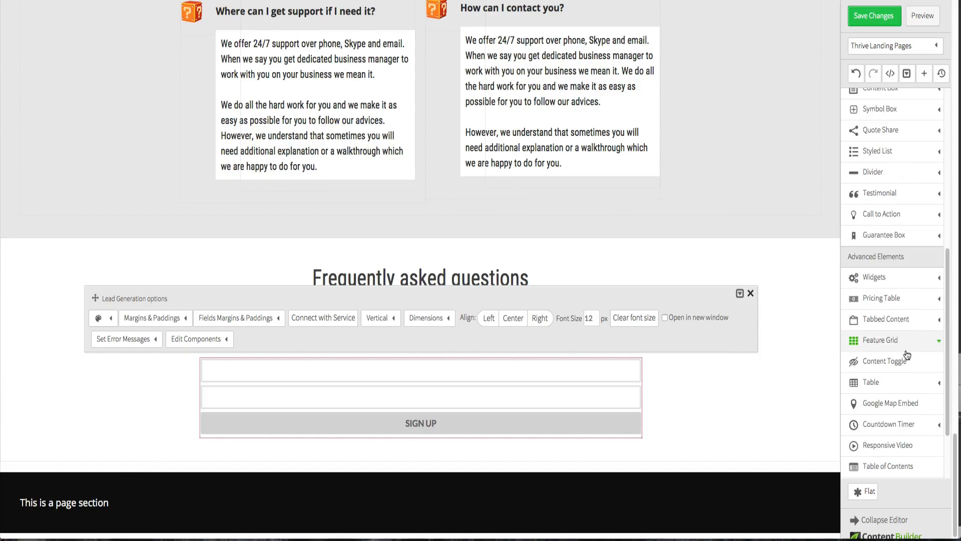
{"action": "scroll", "coordinate": [907, 355], "scroll_direction": "down", "scroll_amount": 3}
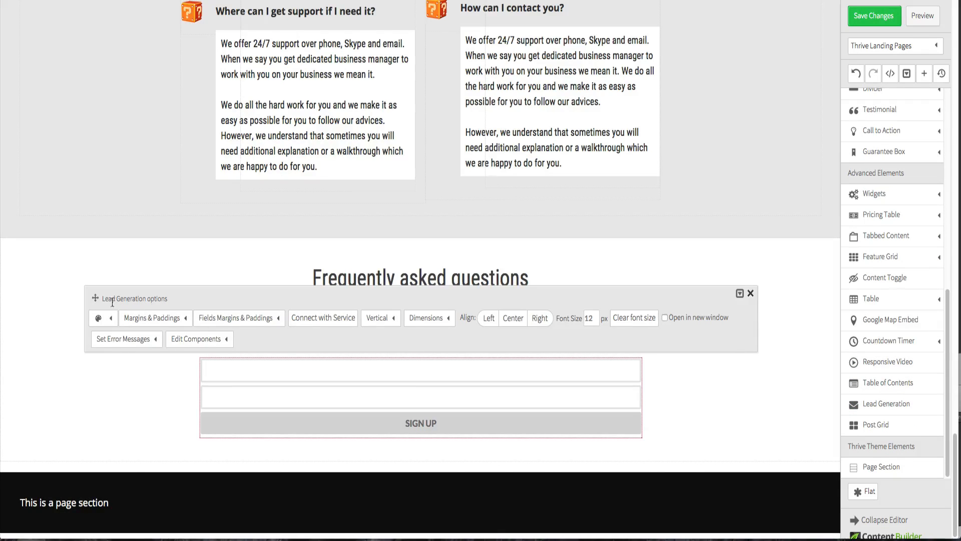
{"action": "left_click_drag", "start_coordinate": [95, 298], "coordinate": [95, 202]}
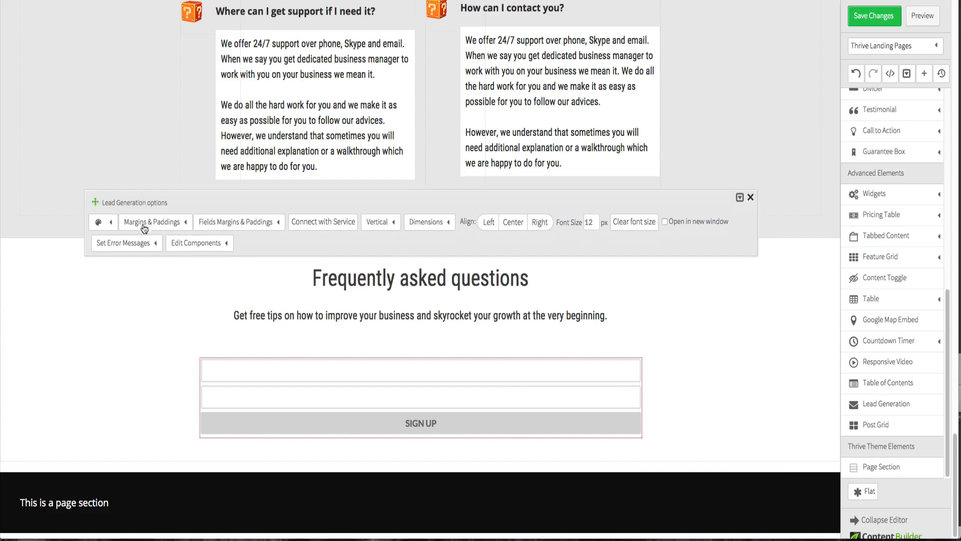
{"action": "left_click", "coordinate": [299, 224]}
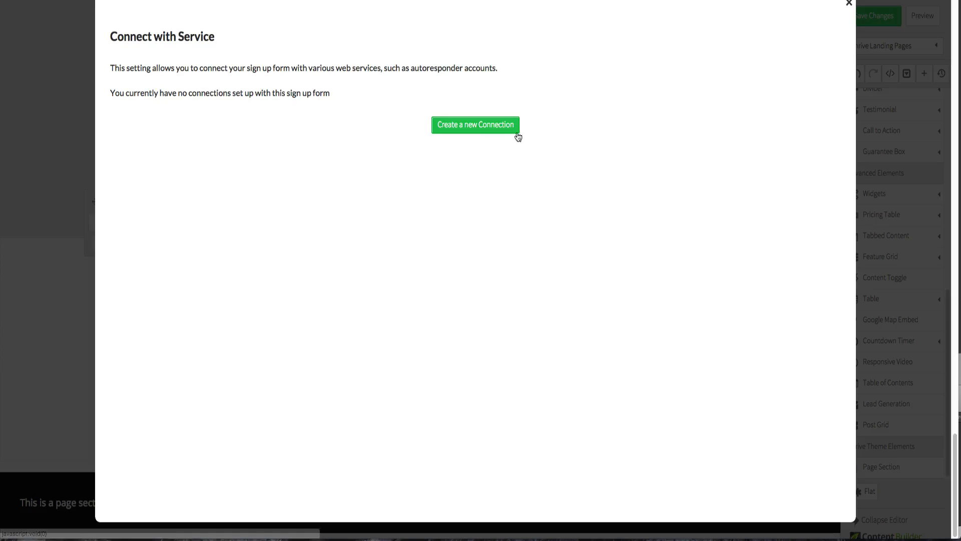
{"action": "left_click", "coordinate": [849, 5]}
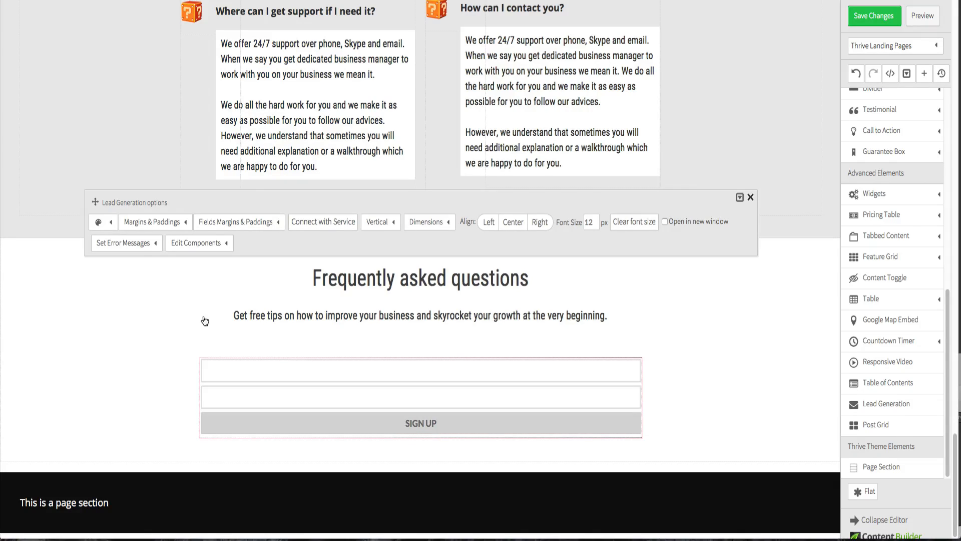
{"action": "left_click", "coordinate": [152, 250]}
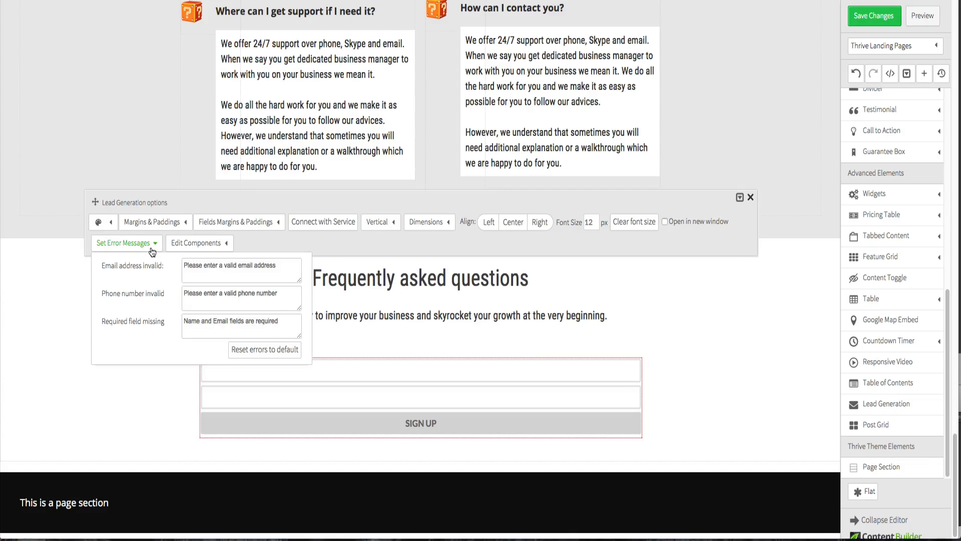
{"action": "left_click", "coordinate": [197, 244]}
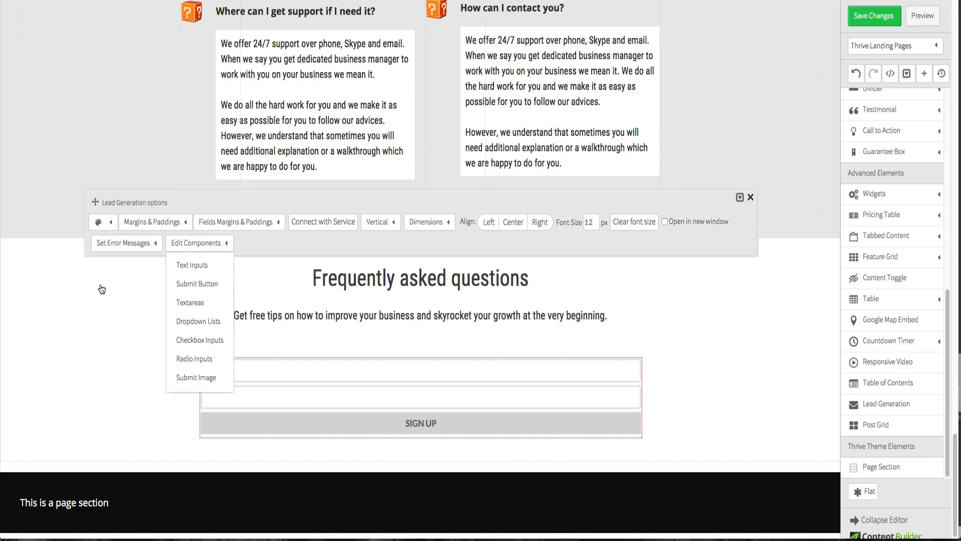
{"action": "left_click", "coordinate": [199, 204]}
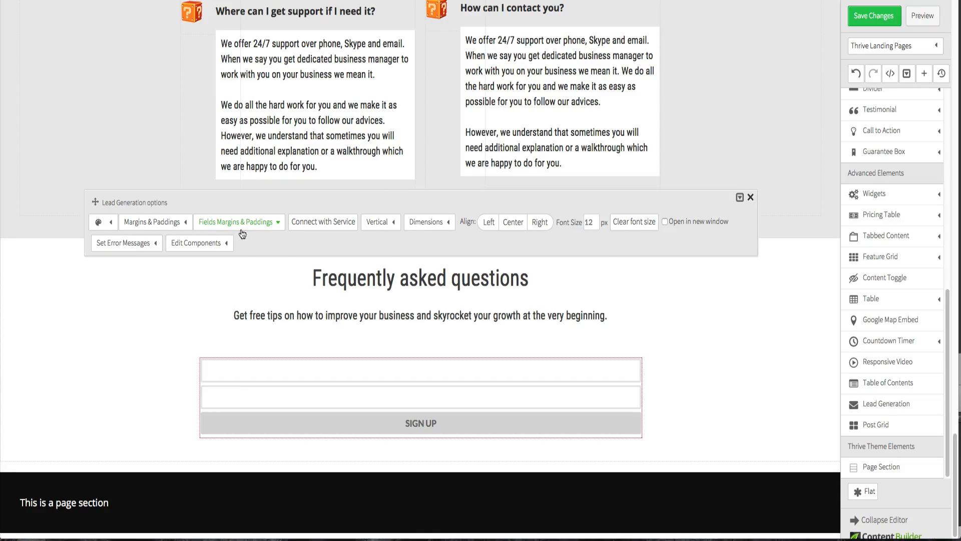
- Switch the signup form's layout from vertical to Horizontal
{"action": "left_click", "coordinate": [391, 229]}
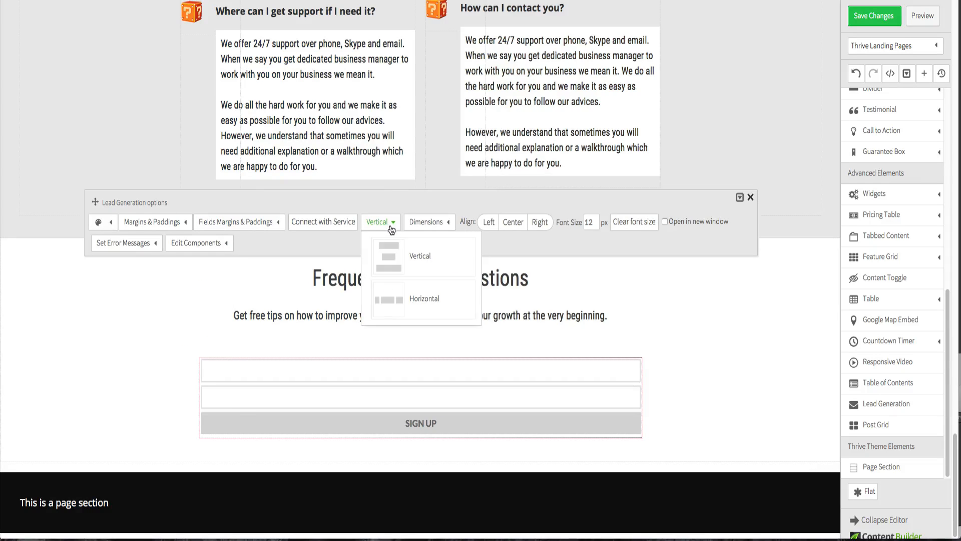
{"action": "left_click", "coordinate": [412, 306]}
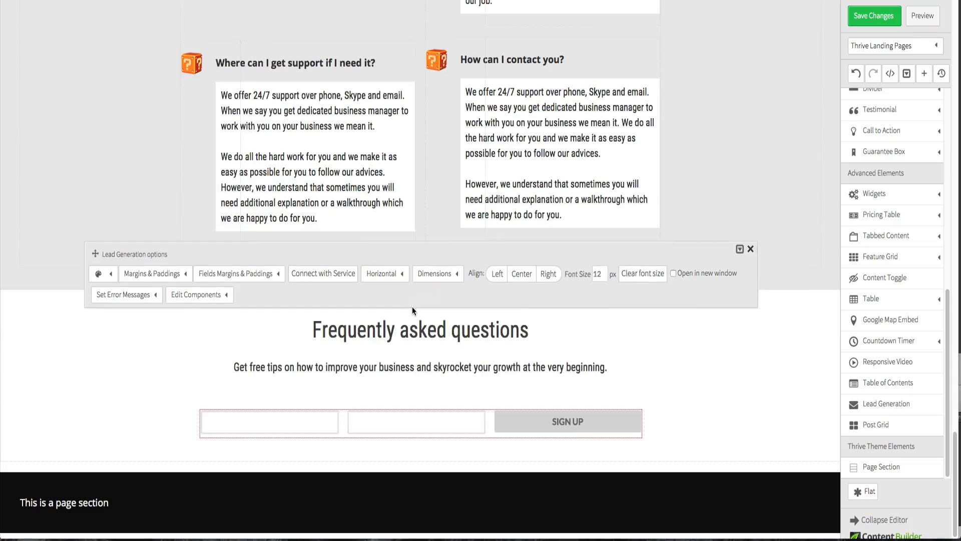
{"action": "left_click", "coordinate": [801, 375]}
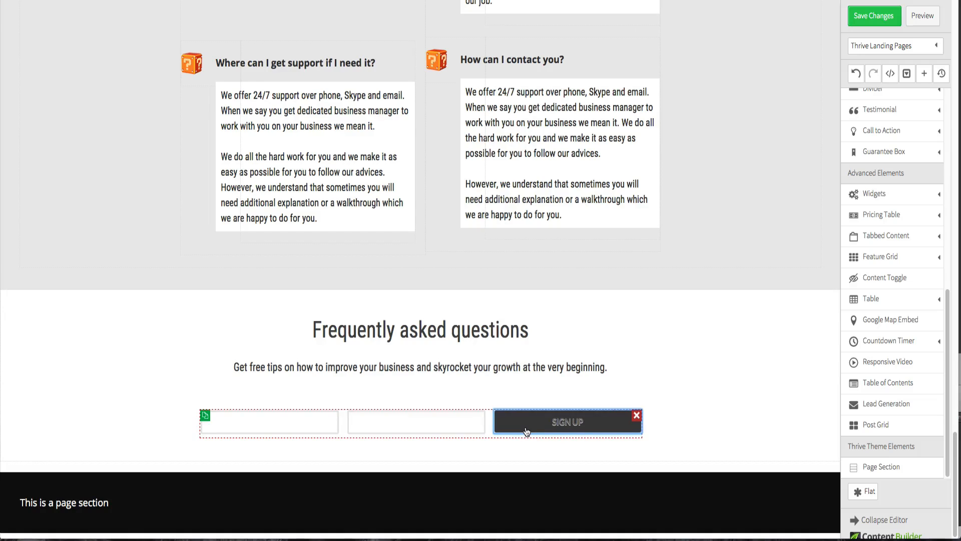
- Convert the form's Sign Up submit button to an image and start uploading a new image file
{"action": "left_click", "coordinate": [527, 431]}
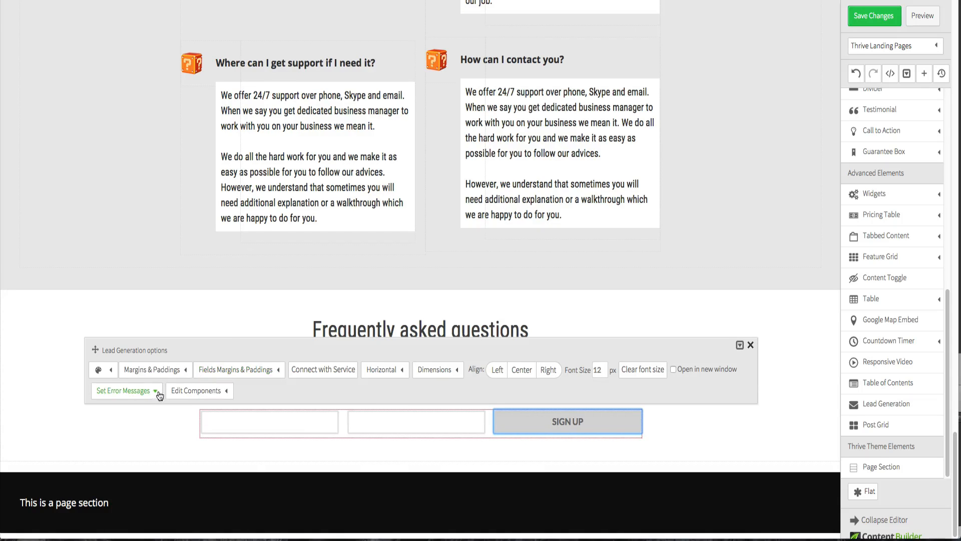
{"action": "mouse_move", "coordinate": [191, 392]}
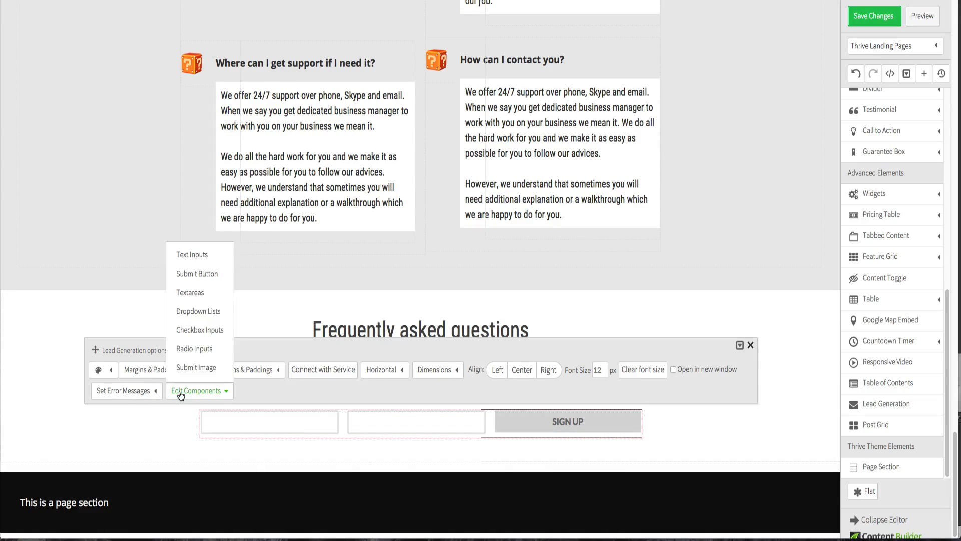
{"action": "left_click", "coordinate": [195, 273]}
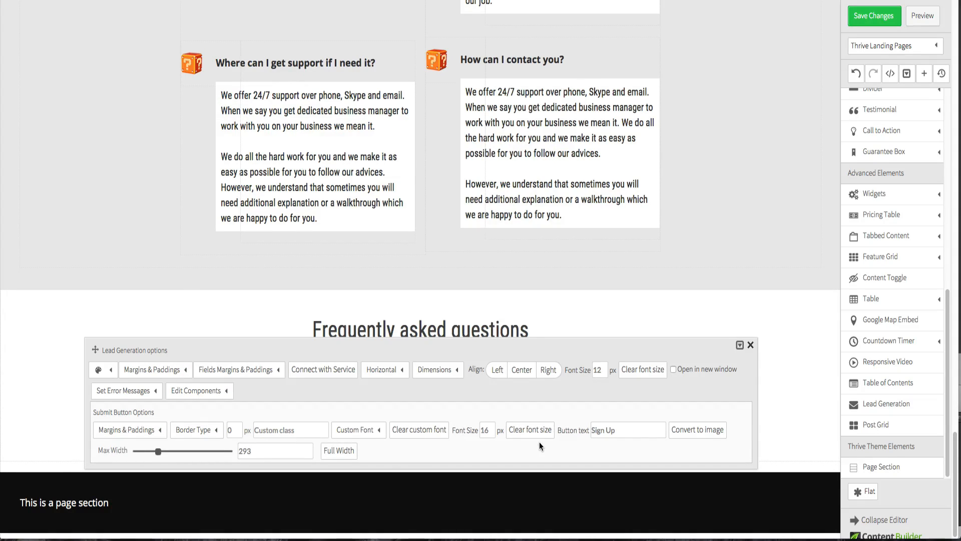
{"action": "left_click", "coordinate": [696, 434]}
{"action": "left_click", "coordinate": [574, 425]}
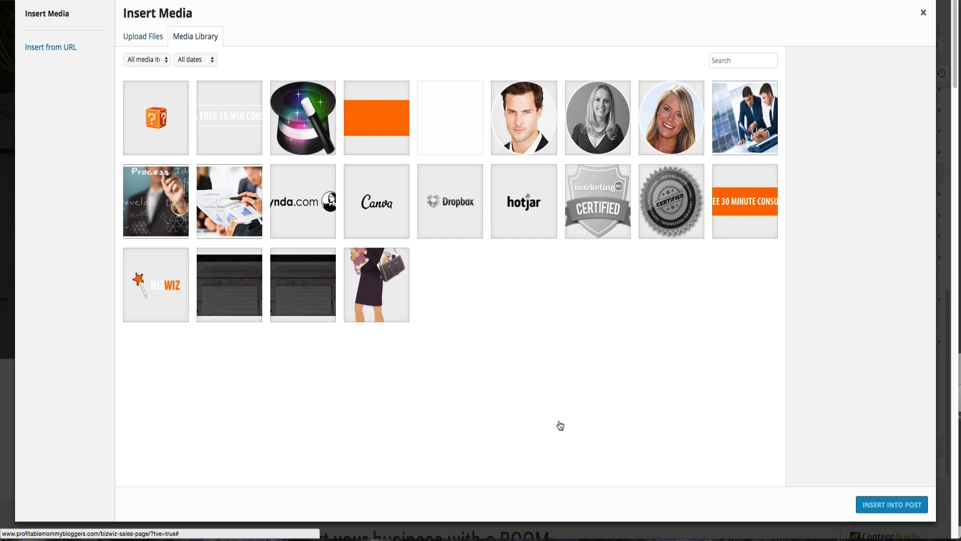
{"action": "left_click", "coordinate": [152, 39]}
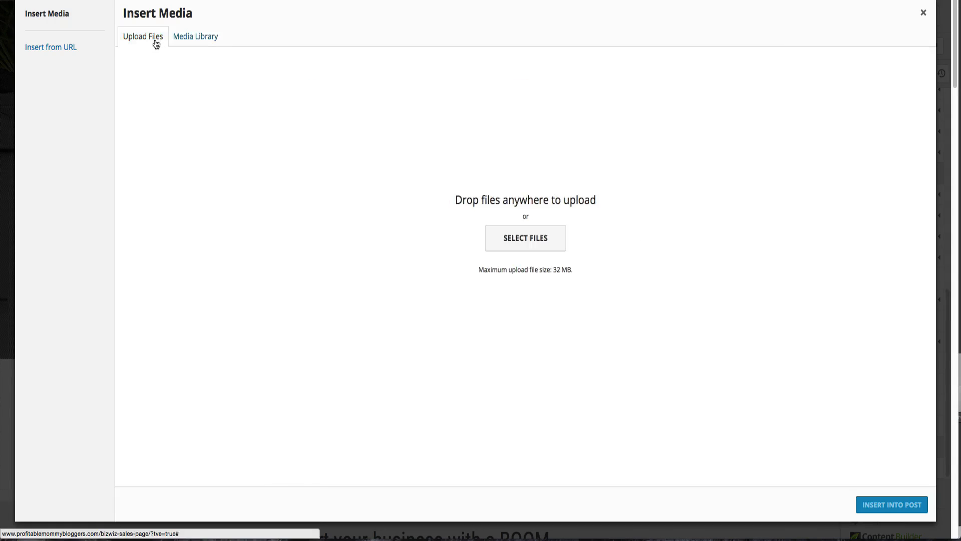
{"action": "left_click", "coordinate": [508, 234]}
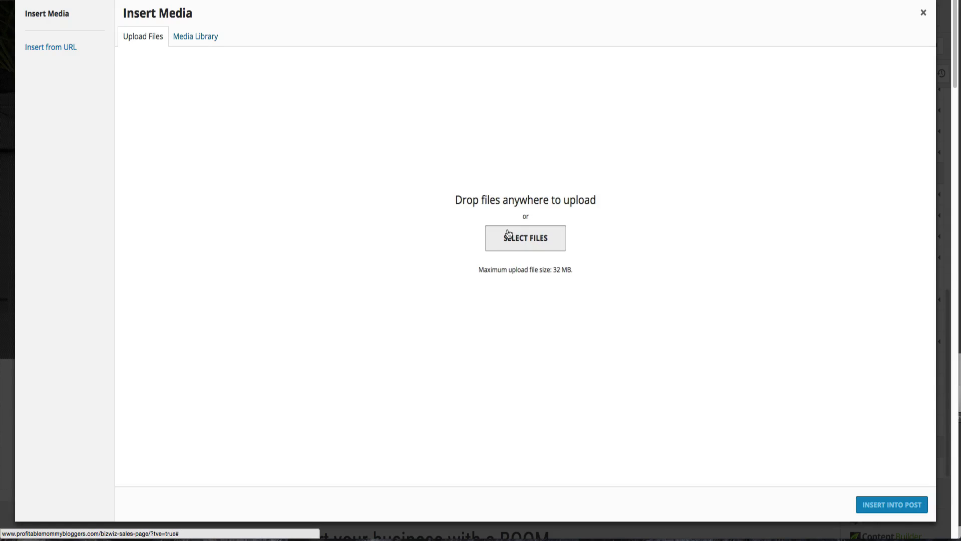
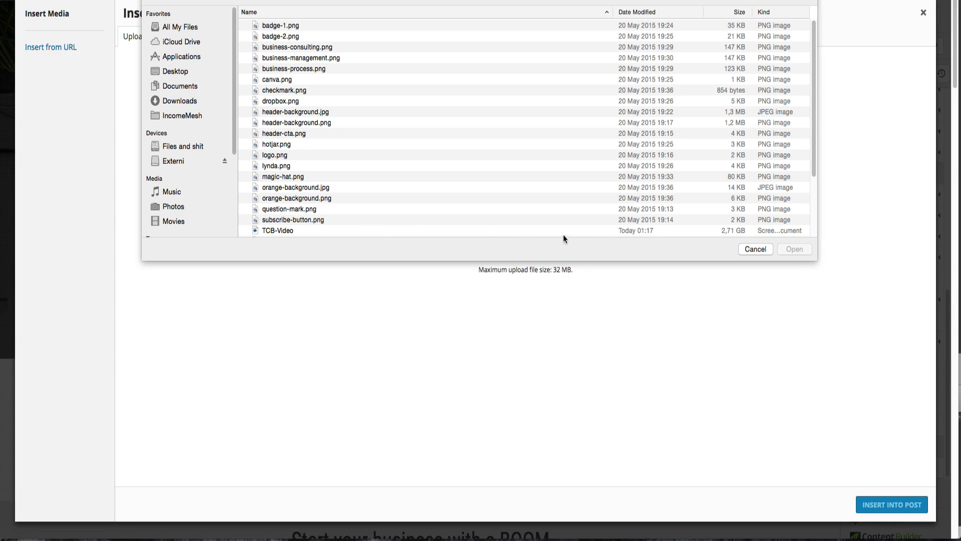
- Upload subscribe-button.png from the file dialog and insert it into the page
{"action": "key", "text": "s"}
{"action": "left_click", "coordinate": [801, 247]}
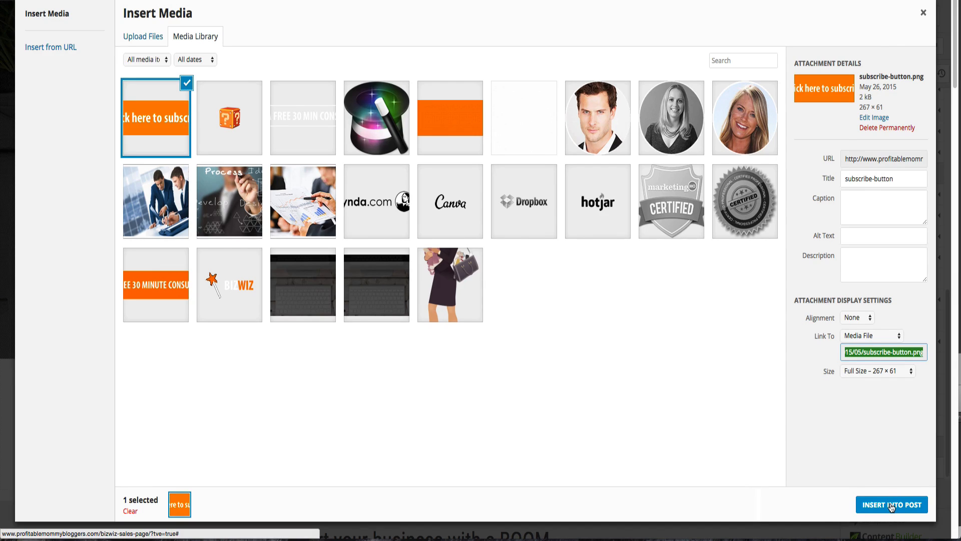
{"action": "left_click", "coordinate": [891, 508]}
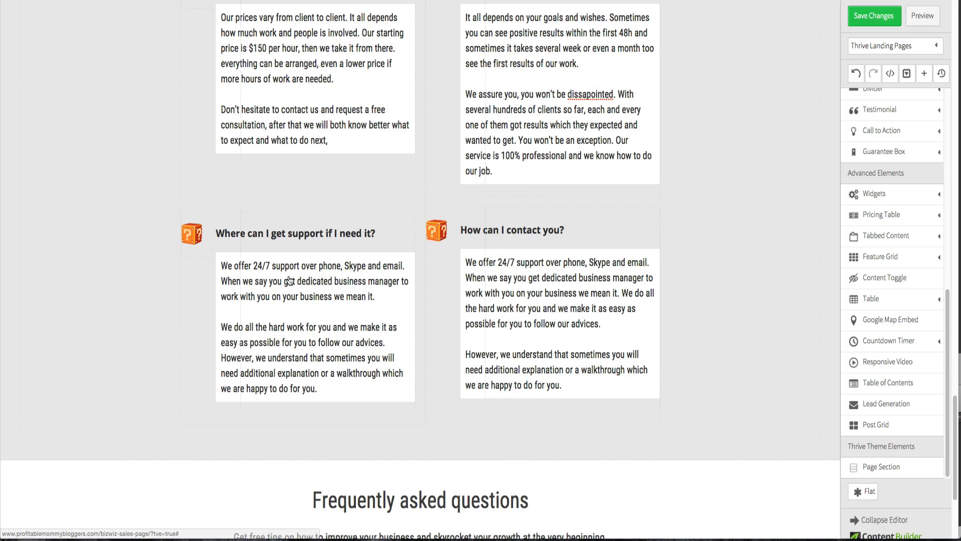
- Set the subscribe form fields' top and bottom padding to 20 px
{"action": "scroll", "coordinate": [289, 280], "scroll_direction": "down", "scroll_amount": 4}
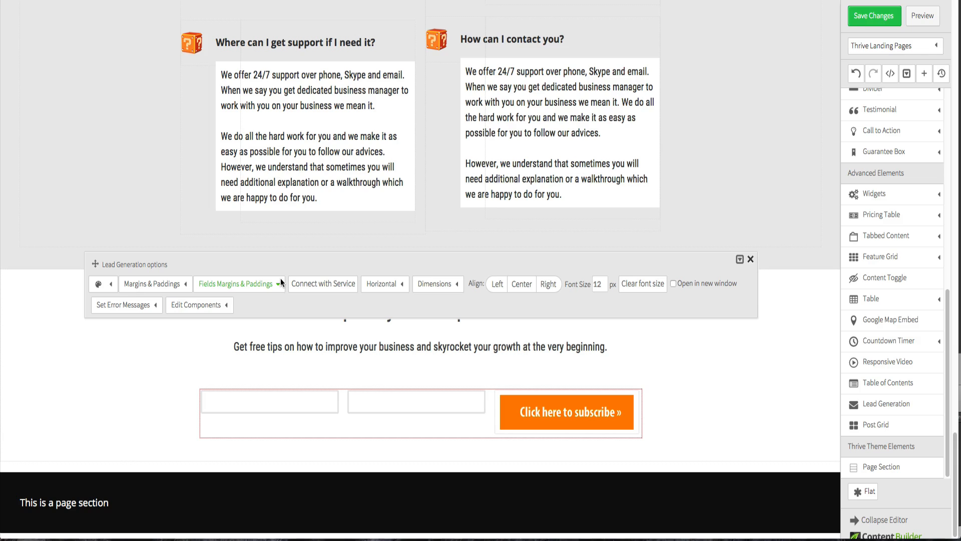
{"action": "left_click", "coordinate": [277, 285]}
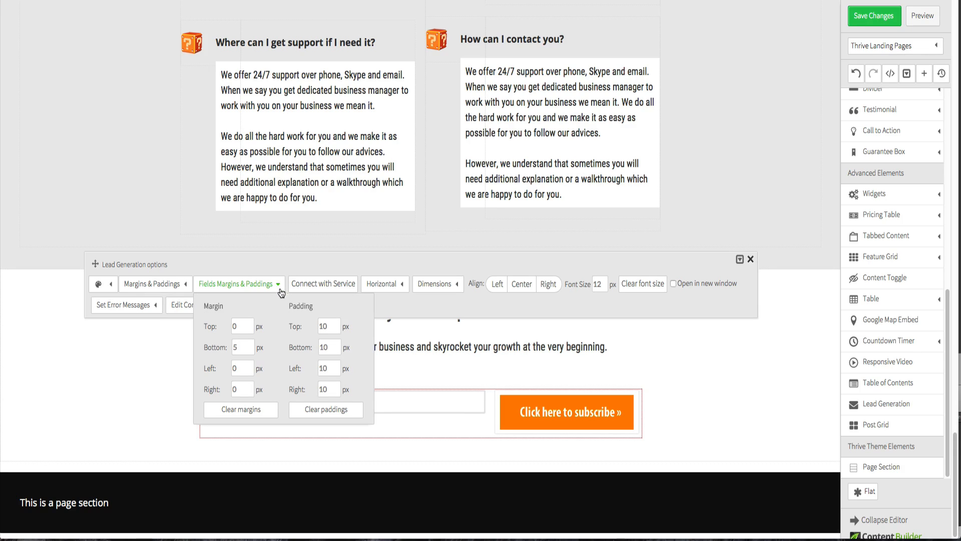
{"action": "double_click", "coordinate": [332, 328]}
{"action": "type", "text": "20"}
{"action": "double_click", "coordinate": [330, 349]}
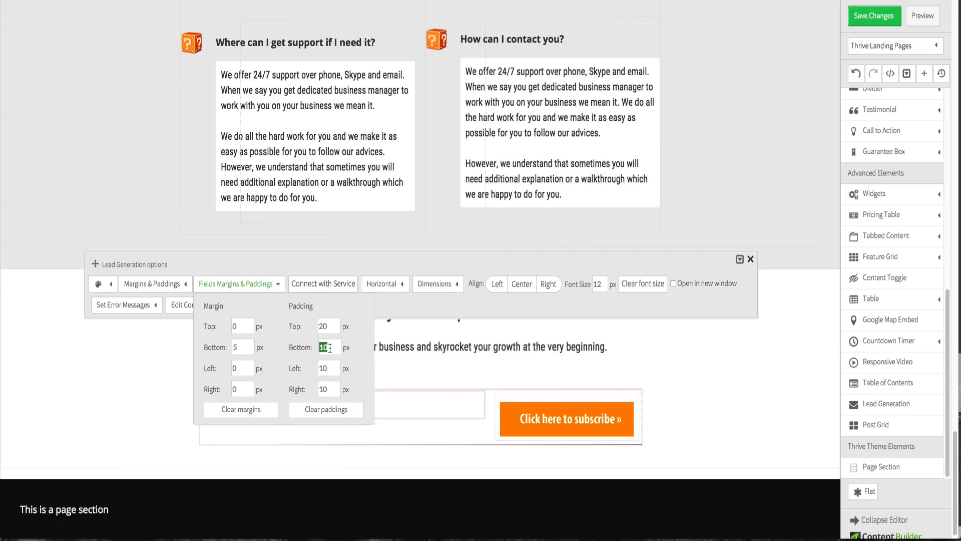
{"action": "type", "text": "20"}
{"action": "left_click", "coordinate": [325, 308]}
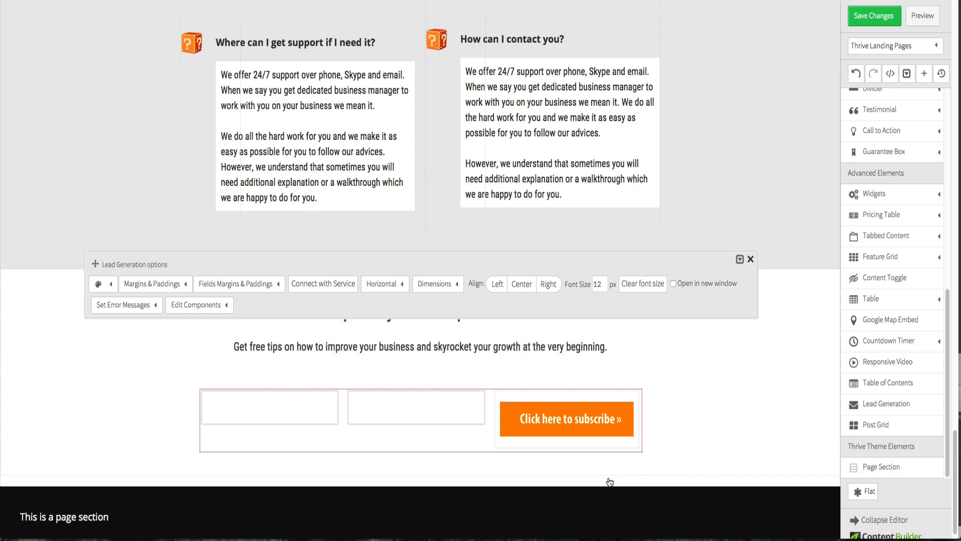
- Reselect the lead generation form and set its bottom margin to 0 px
{"action": "left_click", "coordinate": [754, 375]}
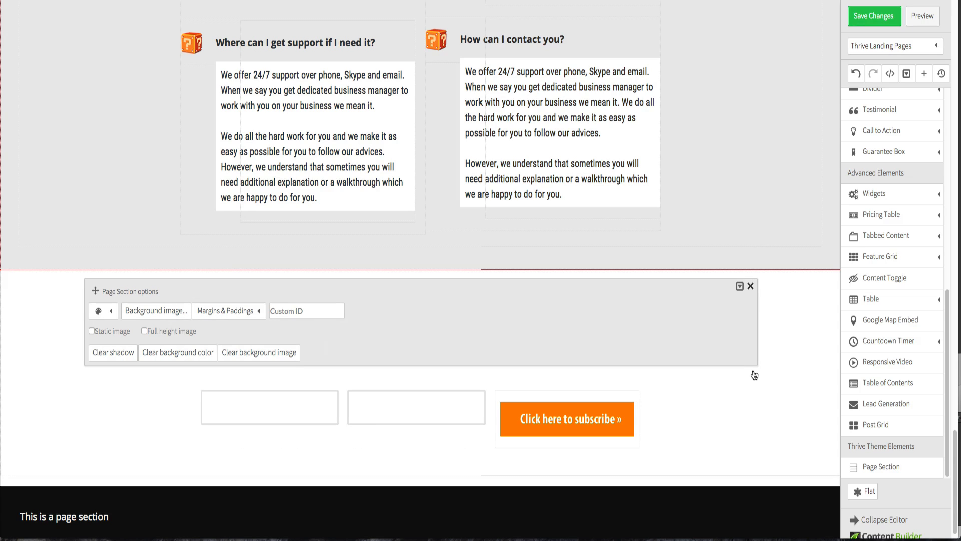
{"action": "left_click", "coordinate": [637, 413]}
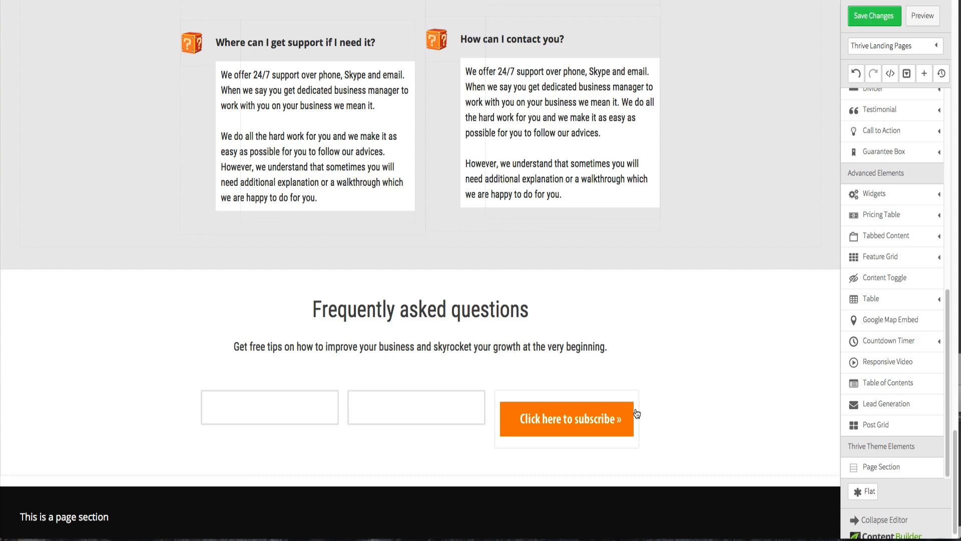
{"action": "left_click", "coordinate": [637, 414]}
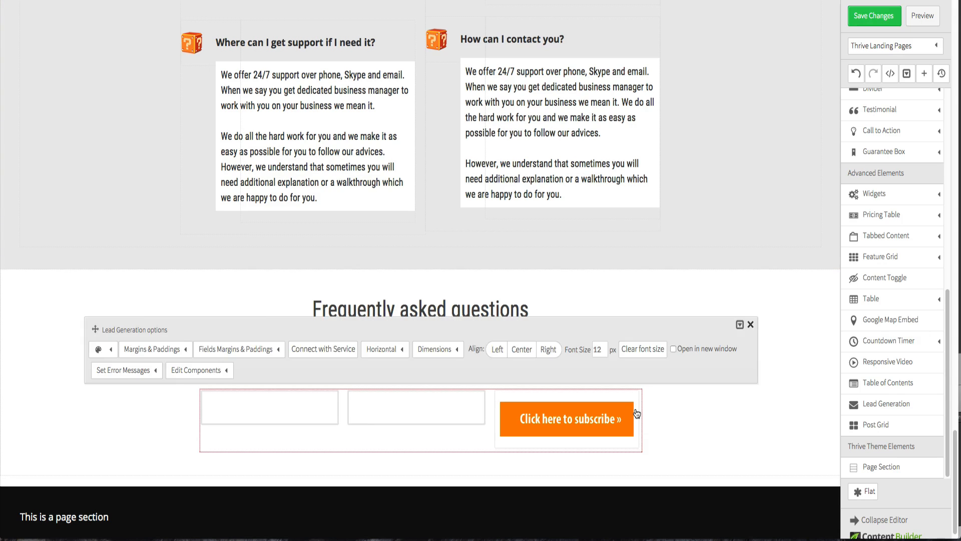
{"action": "left_click", "coordinate": [277, 349]}
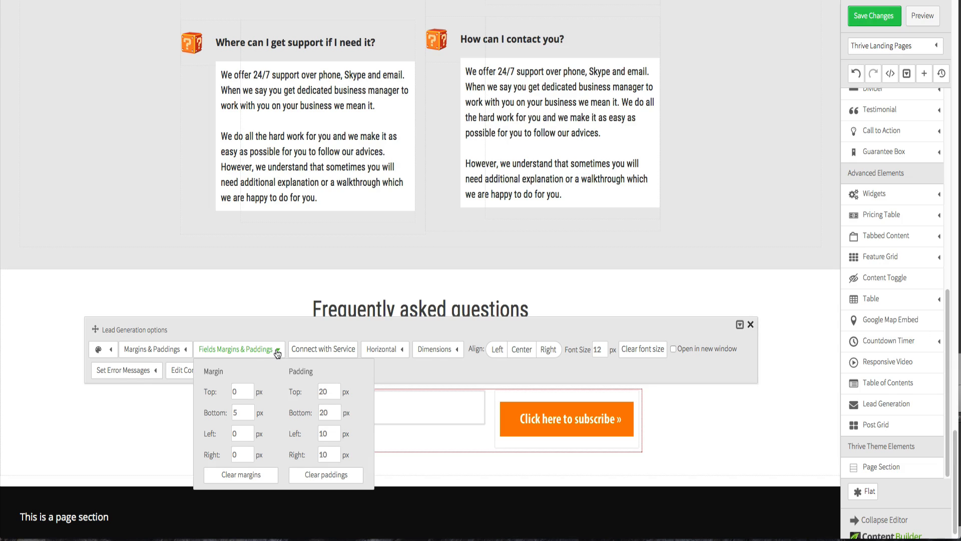
{"action": "left_click", "coordinate": [174, 417]}
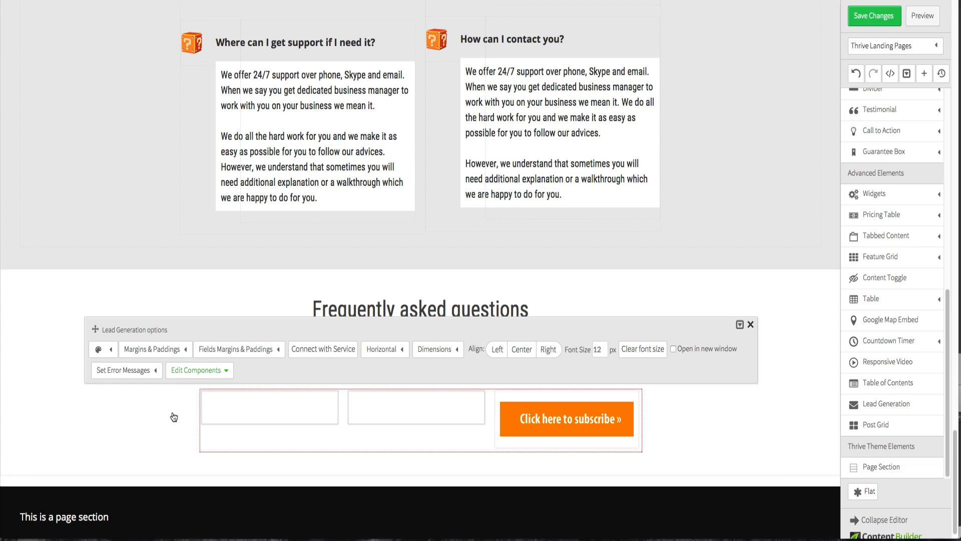
{"action": "mouse_move", "coordinate": [171, 351]}
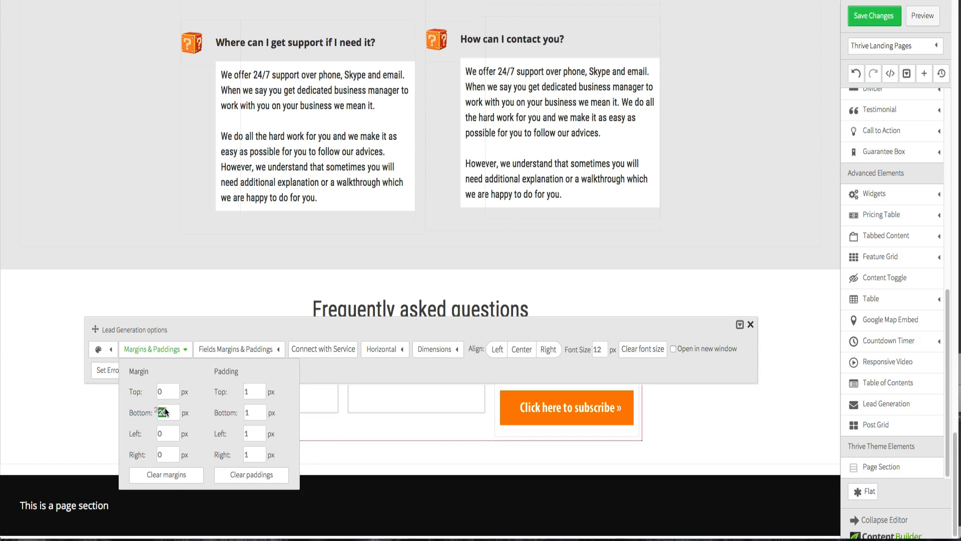
{"action": "double_click", "coordinate": [163, 412]}
{"action": "type", "text": "0"}
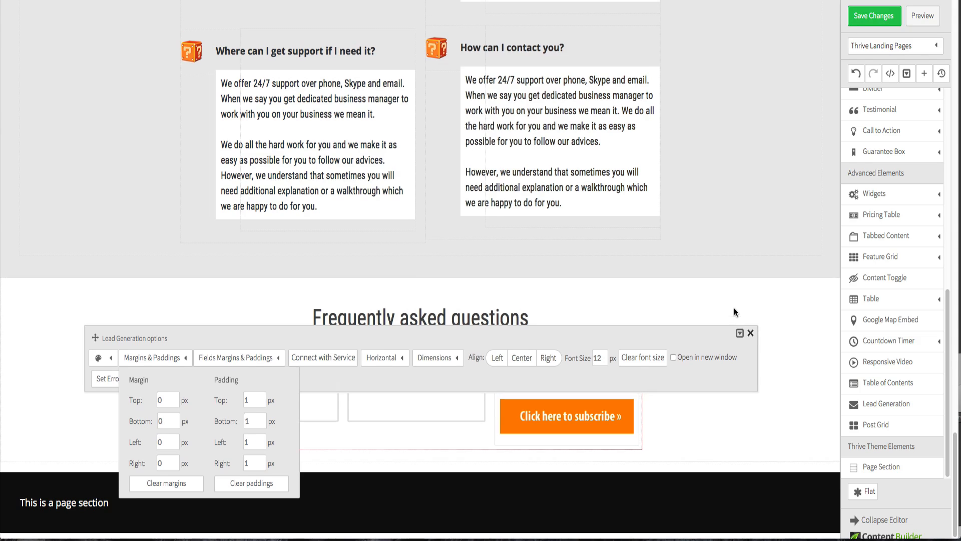
- Switch to the Fireworks mockup to compare the newsletter section and footer with the page
{"action": "left_click", "coordinate": [734, 307]}
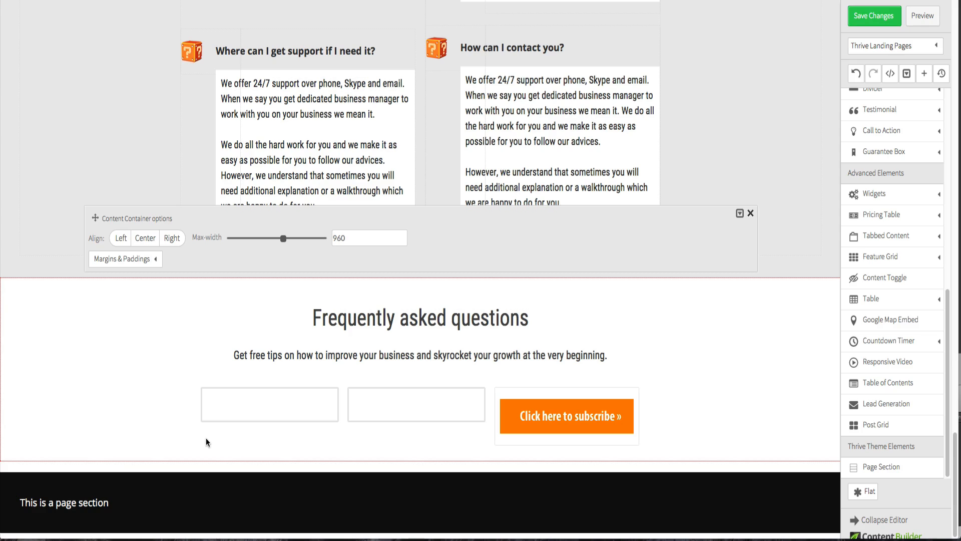
{"action": "left_click", "coordinate": [70, 509]}
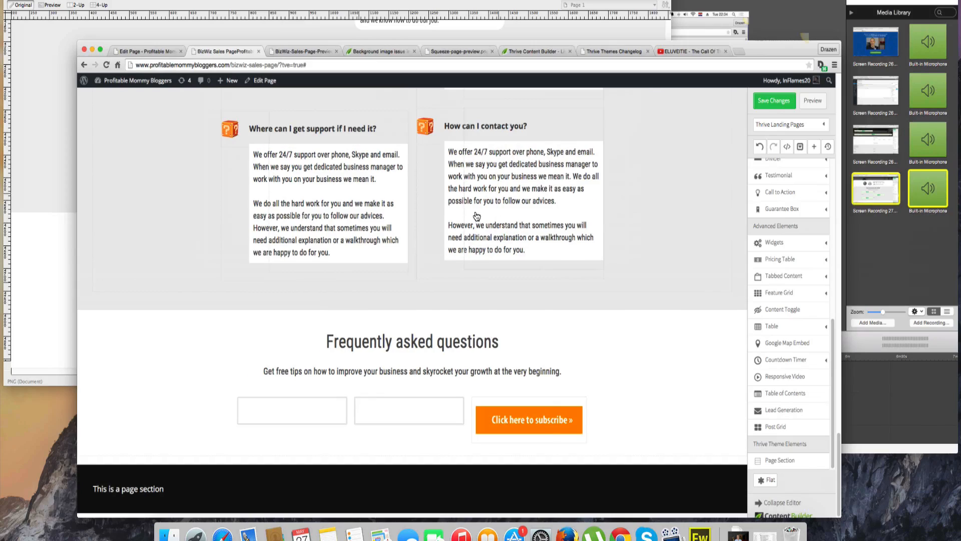
{"action": "key", "text": "ctrl+Up"}
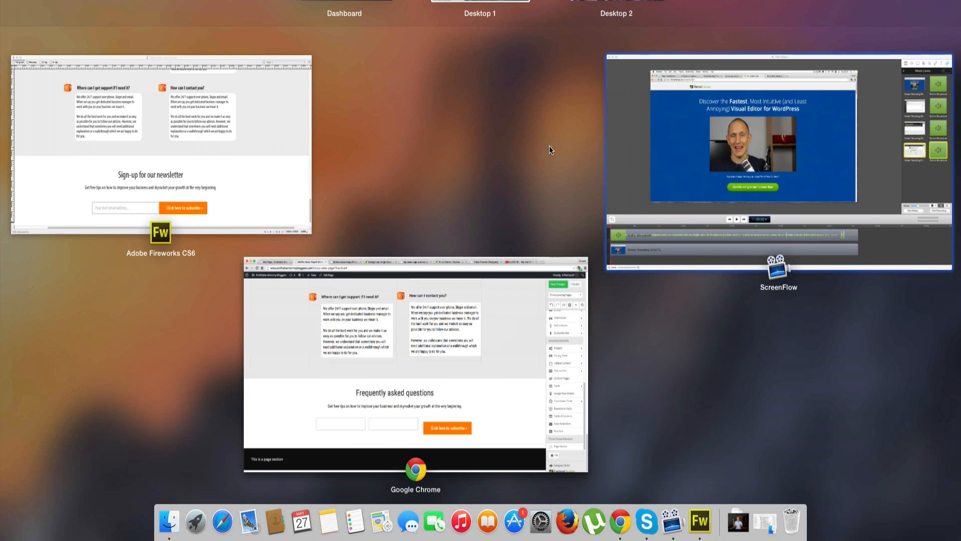
{"action": "left_click", "coordinate": [302, 132]}
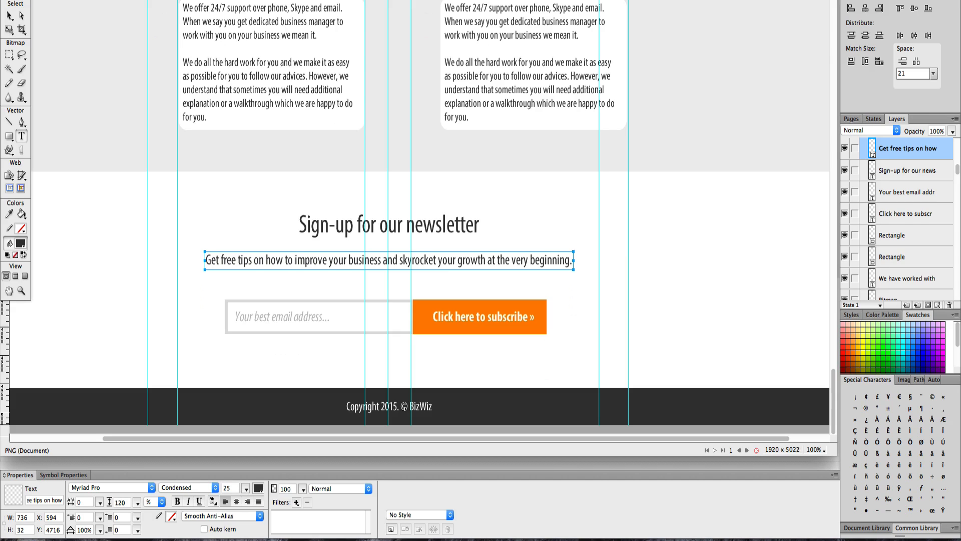
{"action": "left_click", "coordinate": [404, 407]}
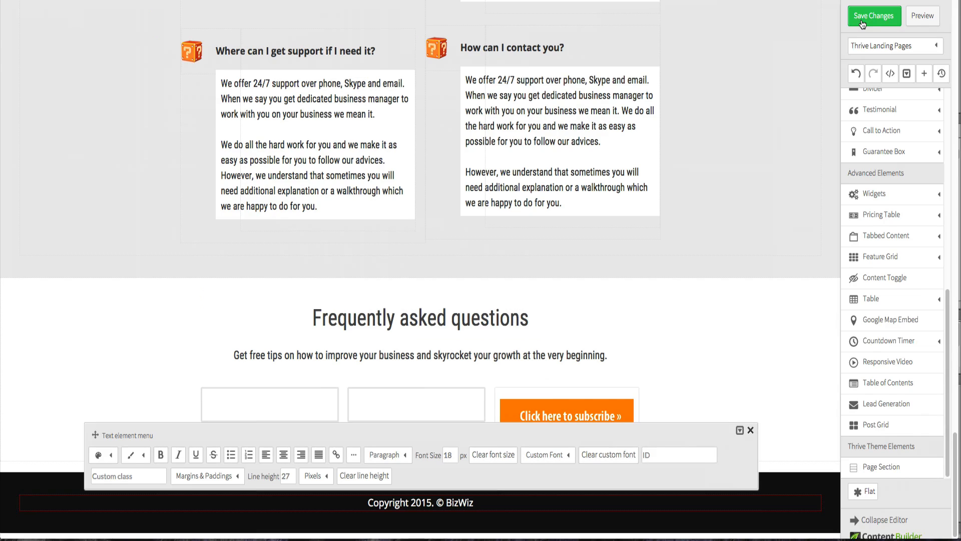
- Save the page changes in the content builder
{"action": "left_click", "coordinate": [862, 21]}
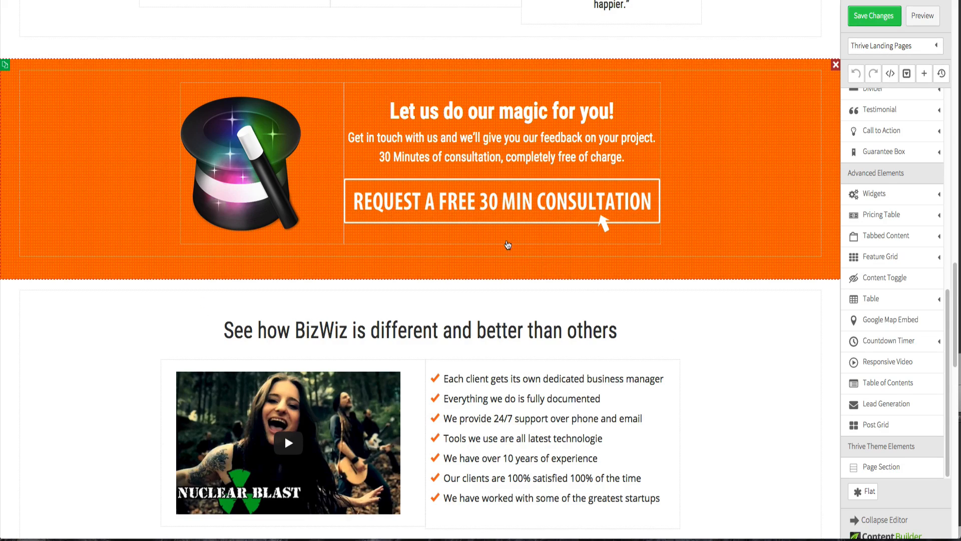
- Scroll through the landing page to review its sections from the header to the testimonials
{"action": "scroll", "coordinate": [479, 229], "scroll_direction": "up", "scroll_amount": 10}
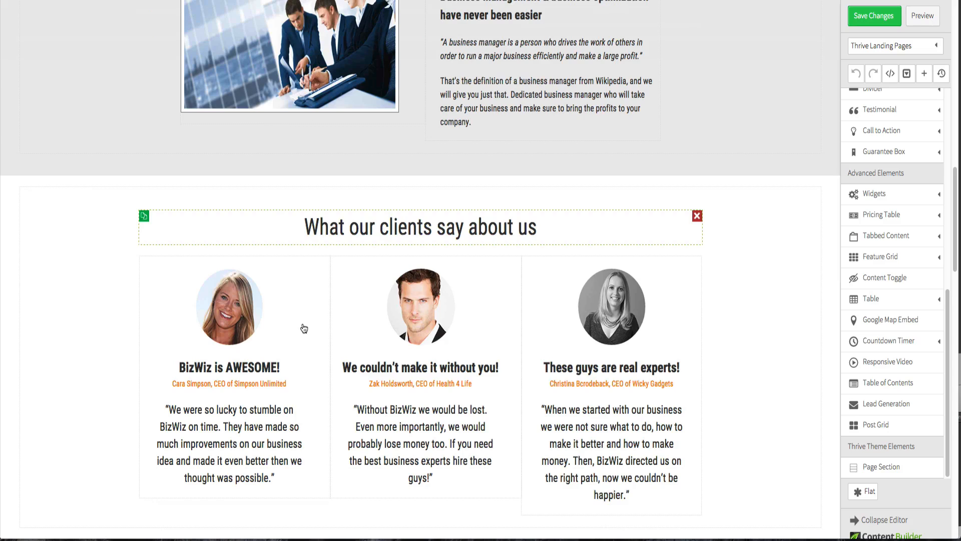
{"action": "scroll", "coordinate": [273, 264], "scroll_direction": "up", "scroll_amount": 8}
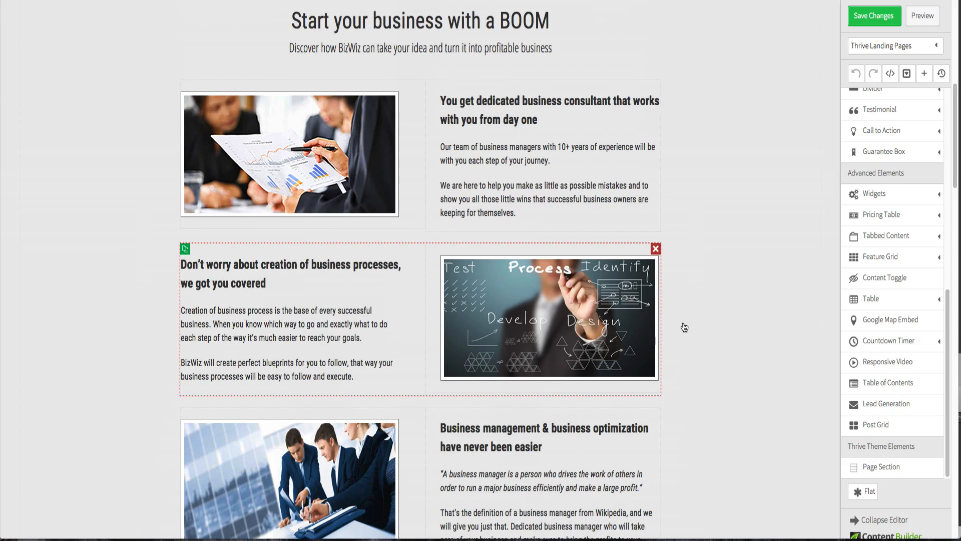
{"action": "scroll", "coordinate": [684, 327], "scroll_direction": "up", "scroll_amount": 9}
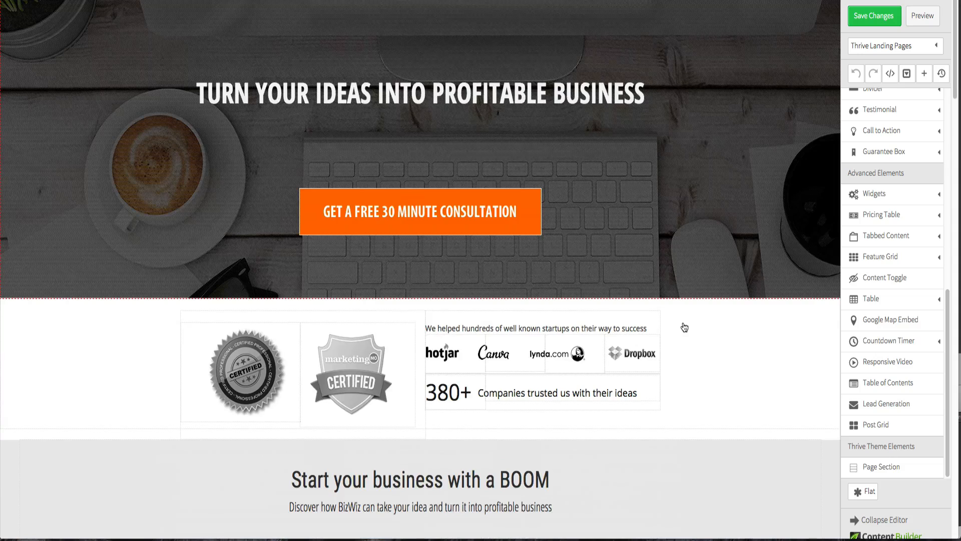
{"action": "scroll", "coordinate": [595, 354], "scroll_direction": "down", "scroll_amount": 2}
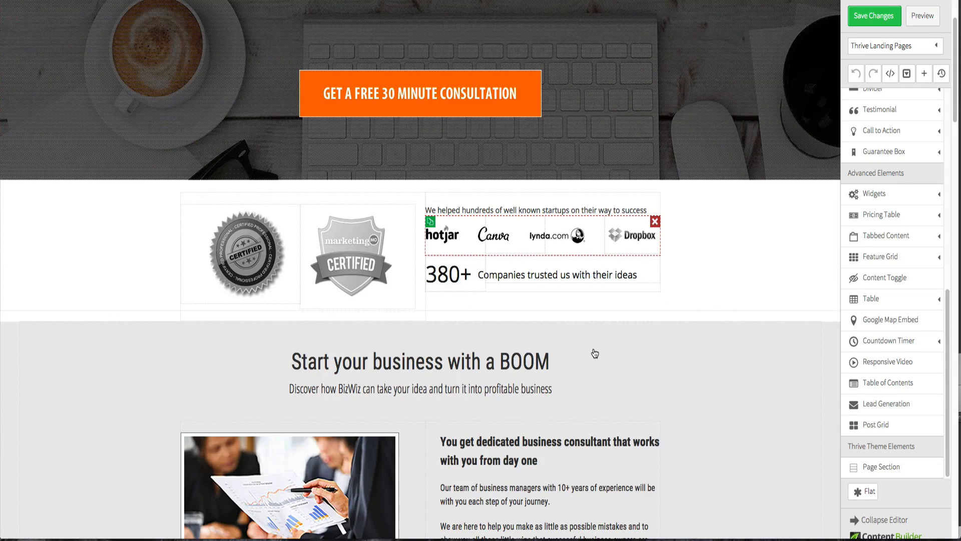
{"action": "scroll", "coordinate": [595, 353], "scroll_direction": "down", "scroll_amount": 14}
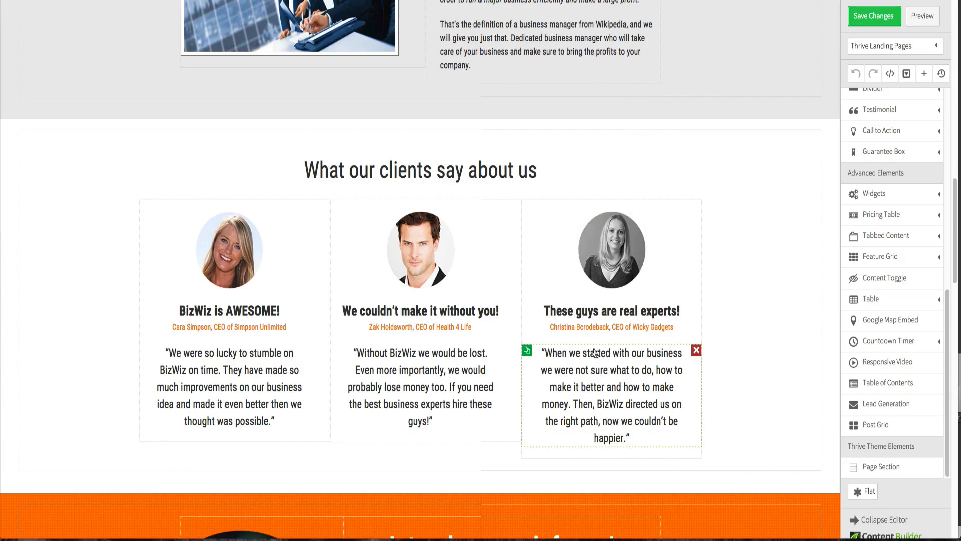
{"action": "scroll", "coordinate": [595, 352], "scroll_direction": "down", "scroll_amount": 1}
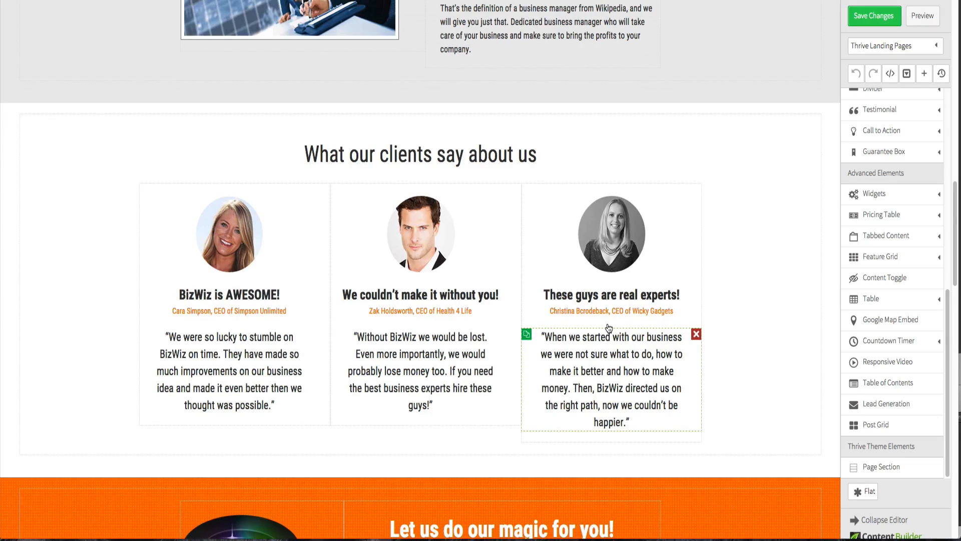
{"action": "scroll", "coordinate": [609, 328], "scroll_direction": "up", "scroll_amount": 10}
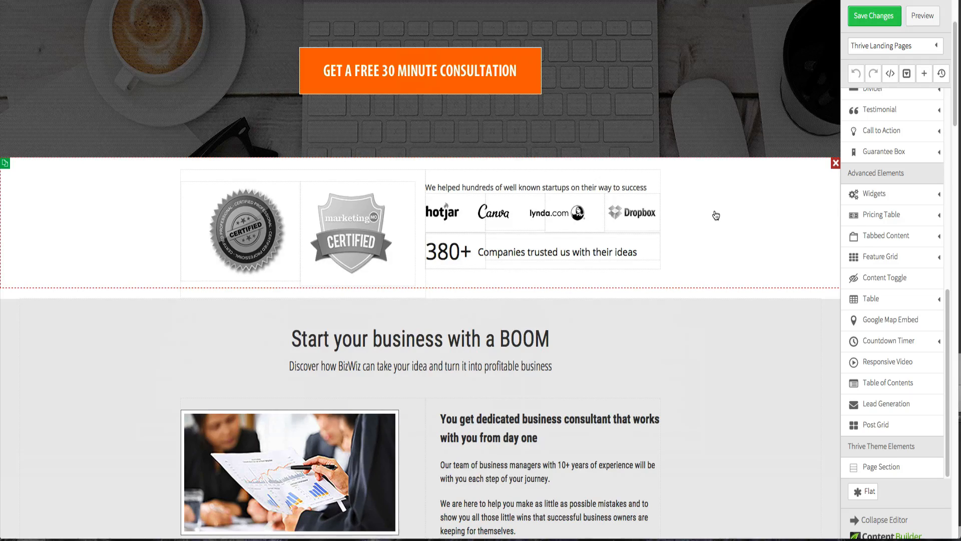
{"action": "scroll", "coordinate": [716, 215], "scroll_direction": "down", "scroll_amount": 5}
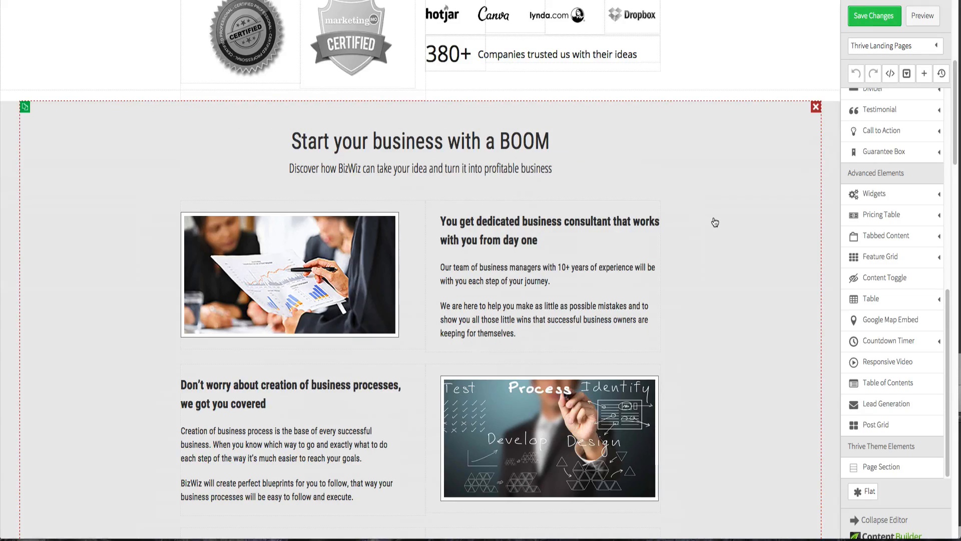
{"action": "scroll", "coordinate": [715, 220], "scroll_direction": "up", "scroll_amount": 4}
{"action": "scroll", "coordinate": [714, 222], "scroll_direction": "up", "scroll_amount": 1}
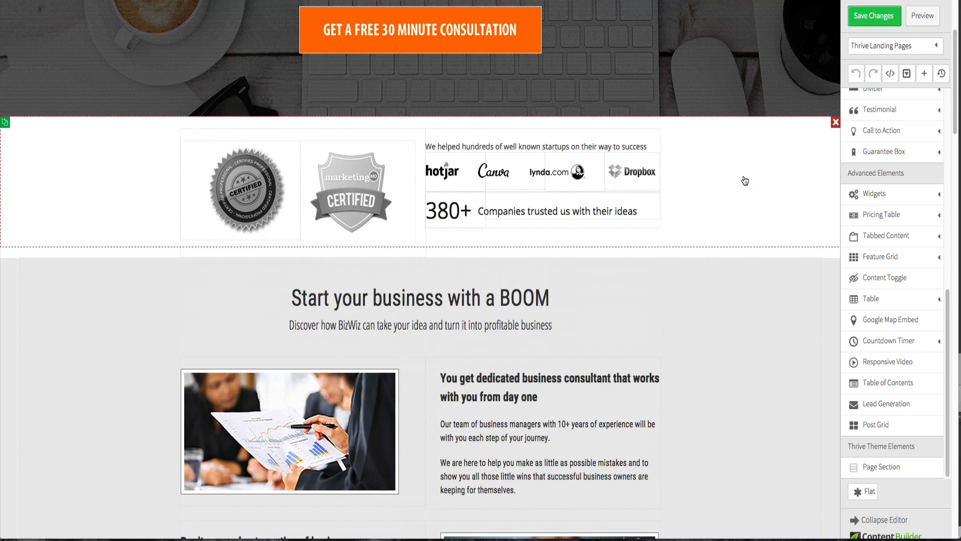
{"action": "scroll", "coordinate": [745, 180], "scroll_direction": "up", "scroll_amount": 3}
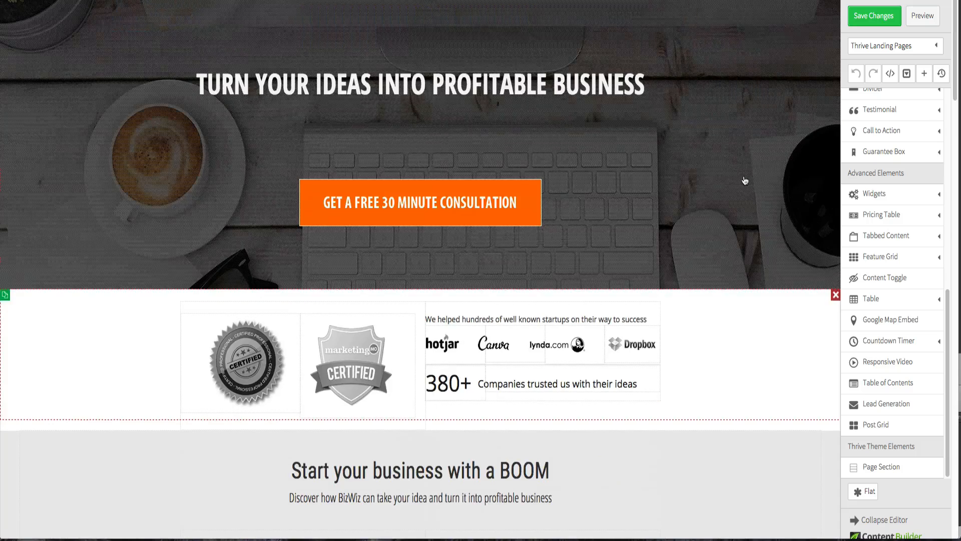
- Save the changes again and scroll through the resulting page
{"action": "left_click", "coordinate": [856, 20]}
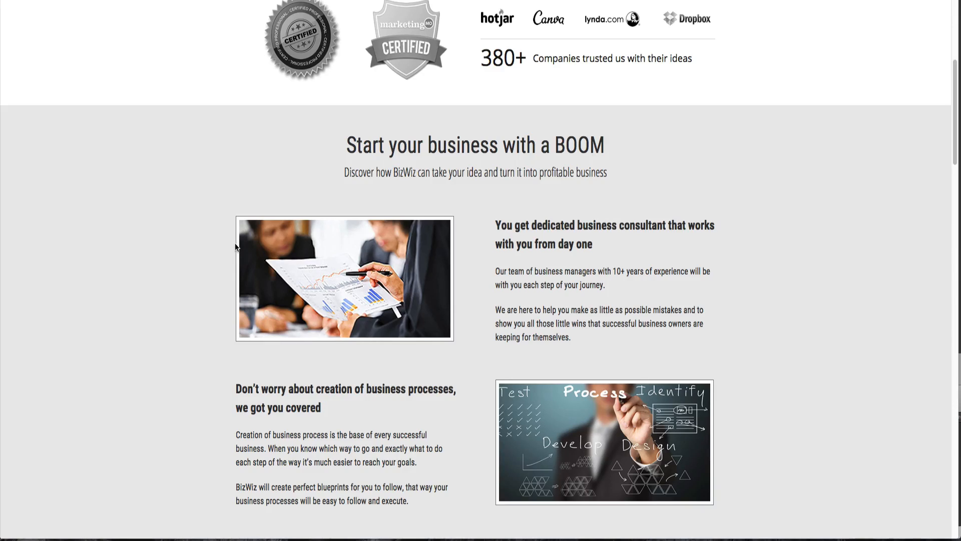
{"action": "scroll", "coordinate": [236, 247], "scroll_direction": "down", "scroll_amount": 20}
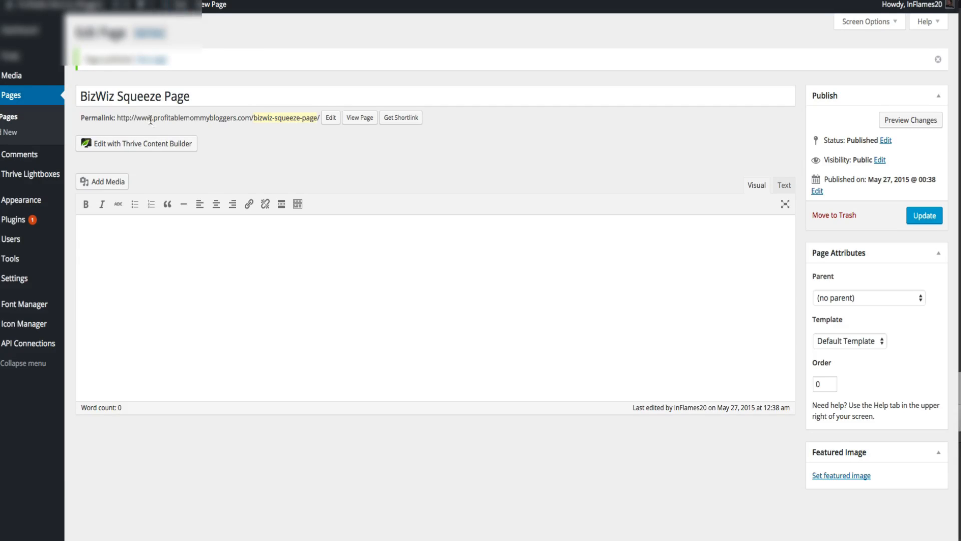
- Open the squeeze page in the content builder and browse the available landing page templates
{"action": "left_click", "coordinate": [152, 145]}
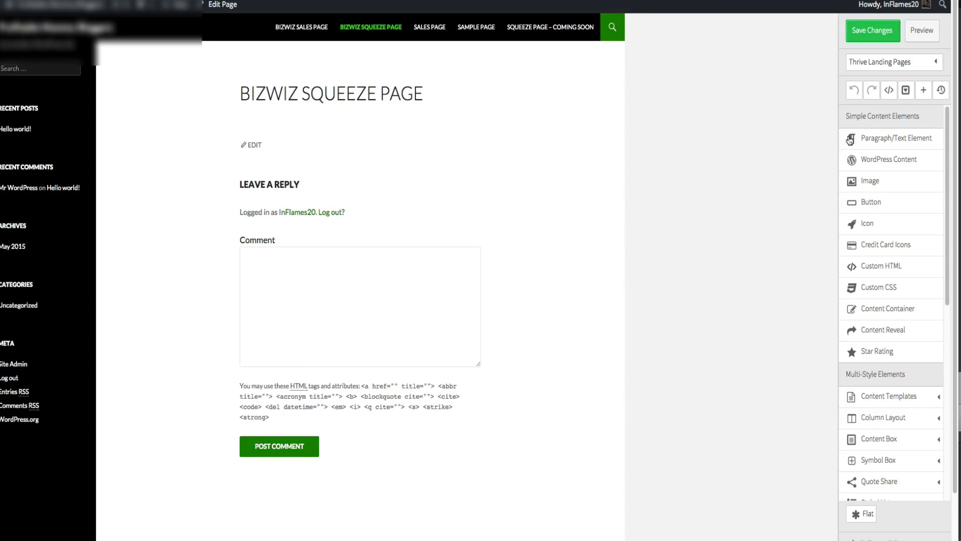
{"action": "left_click", "coordinate": [872, 66]}
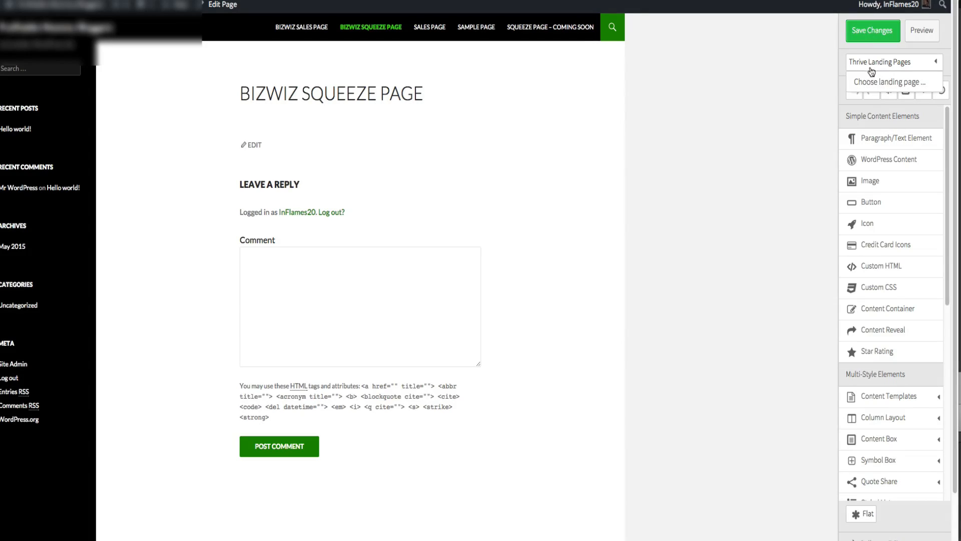
{"action": "left_click", "coordinate": [872, 86]}
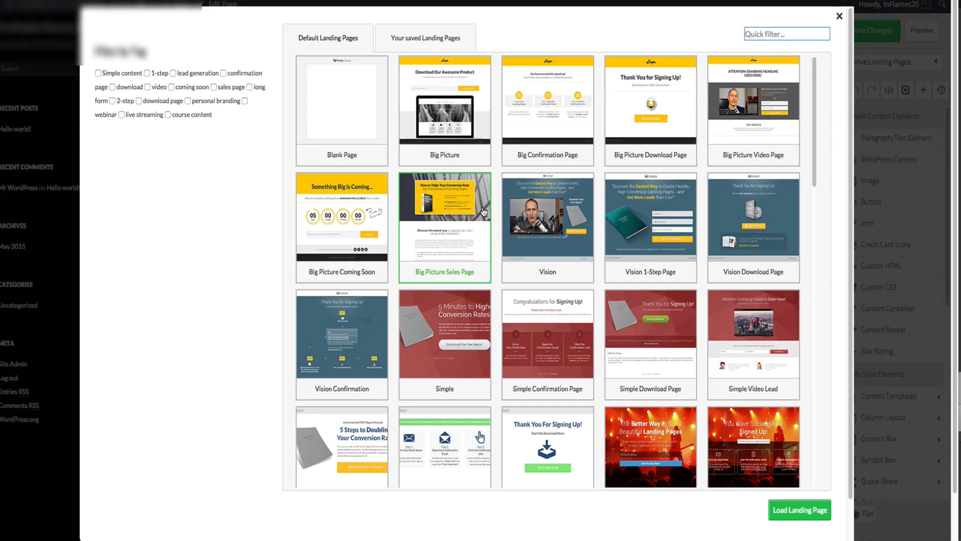
{"action": "scroll", "coordinate": [483, 213], "scroll_direction": "down", "scroll_amount": 3}
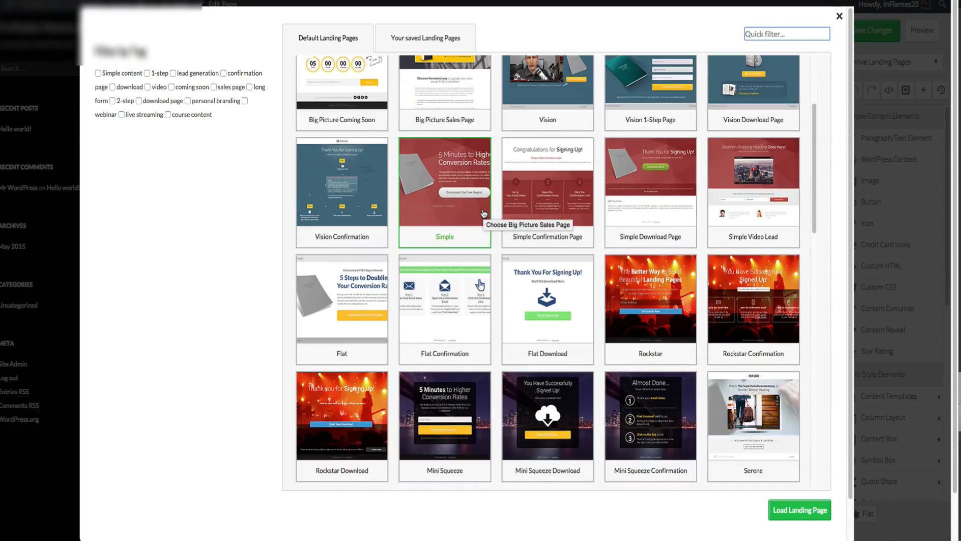
{"action": "scroll", "coordinate": [484, 212], "scroll_direction": "down", "scroll_amount": 4}
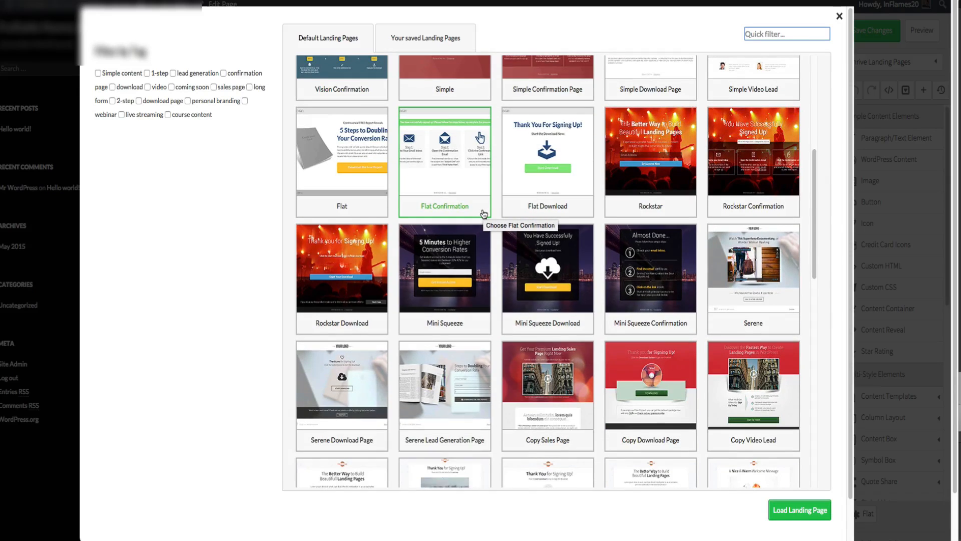
{"action": "scroll", "coordinate": [484, 214], "scroll_direction": "down", "scroll_amount": 1}
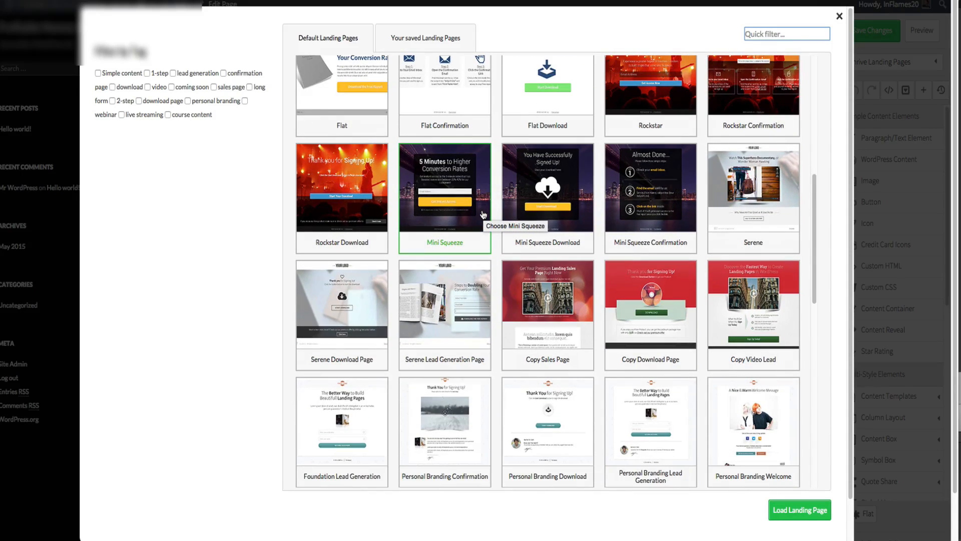
{"action": "scroll", "coordinate": [484, 214], "scroll_direction": "down", "scroll_amount": 3}
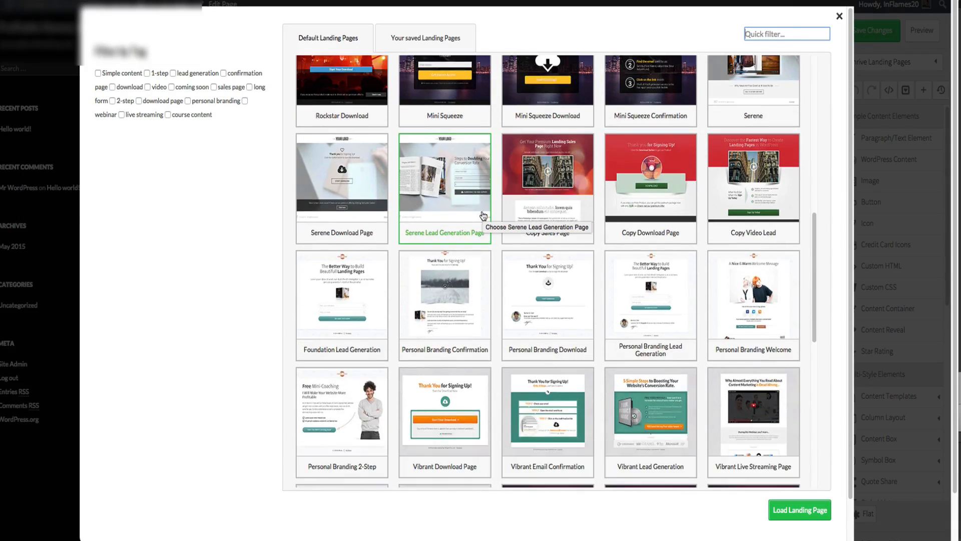
{"action": "scroll", "coordinate": [484, 216], "scroll_direction": "down", "scroll_amount": 6}
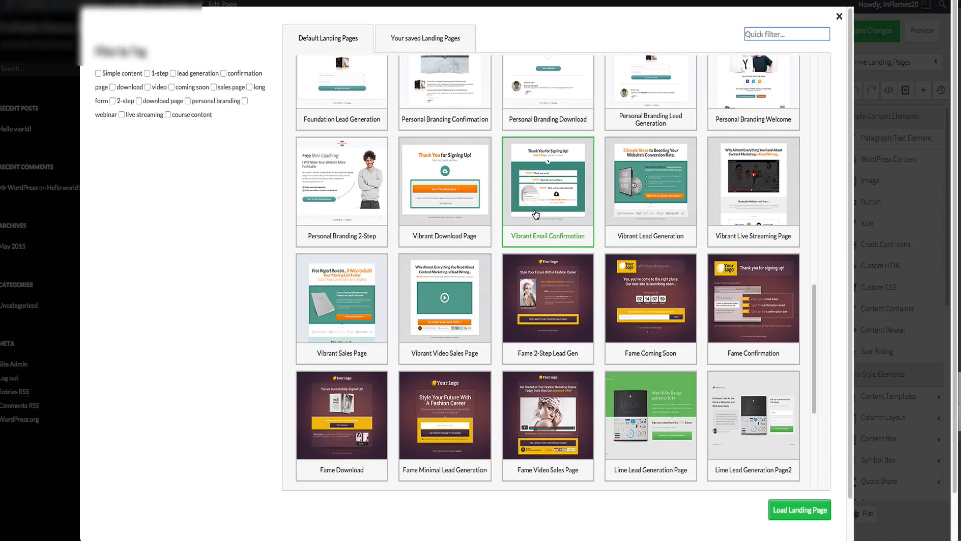
{"action": "scroll", "coordinate": [521, 214], "scroll_direction": "down", "scroll_amount": 3}
{"action": "scroll", "coordinate": [536, 215], "scroll_direction": "down", "scroll_amount": 5}
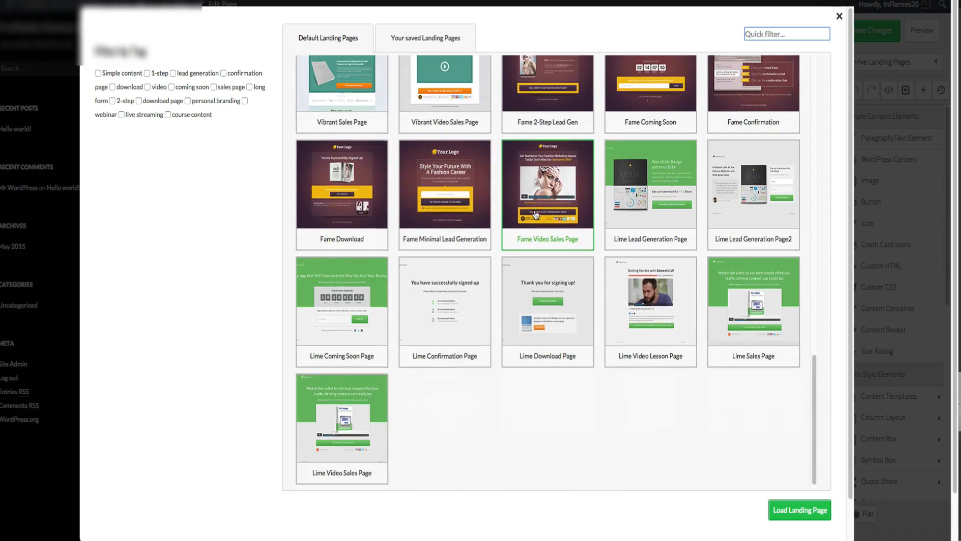
{"action": "scroll", "coordinate": [536, 214], "scroll_direction": "up", "scroll_amount": 18}
{"action": "scroll", "coordinate": [536, 215], "scroll_direction": "up", "scroll_amount": 10}
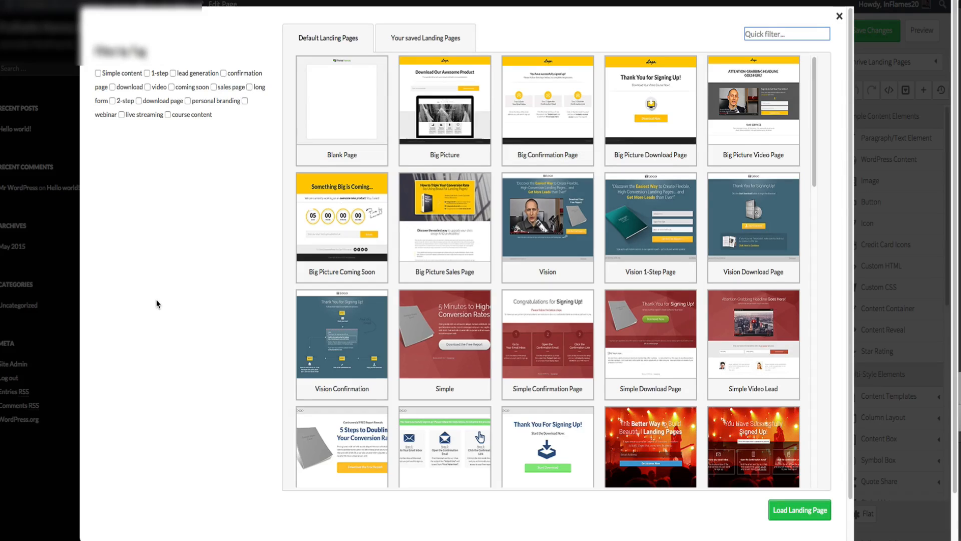
{"action": "scroll", "coordinate": [157, 304], "scroll_direction": "down", "scroll_amount": 1}
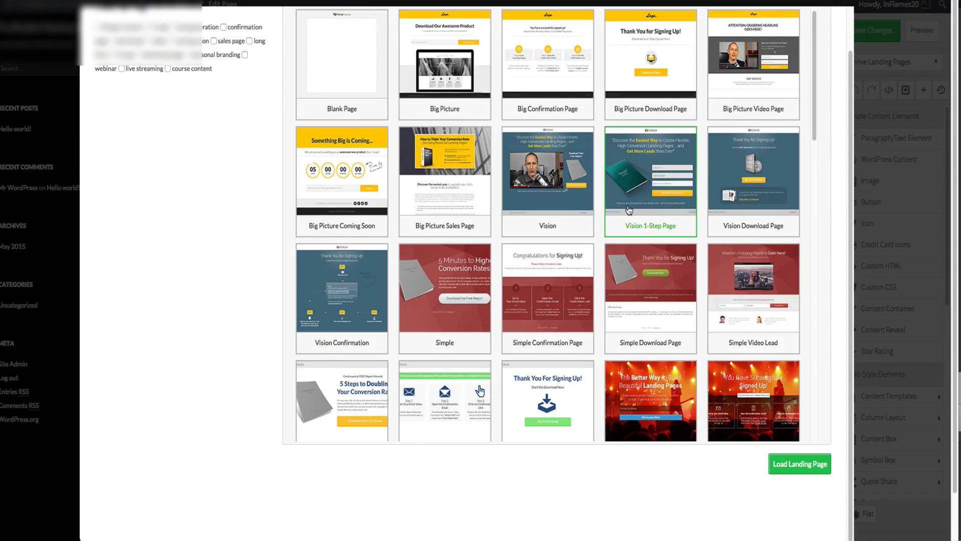
{"action": "scroll", "coordinate": [651, 200], "scroll_direction": "down", "scroll_amount": 5}
{"action": "scroll", "coordinate": [459, 204], "scroll_direction": "down", "scroll_amount": 3}
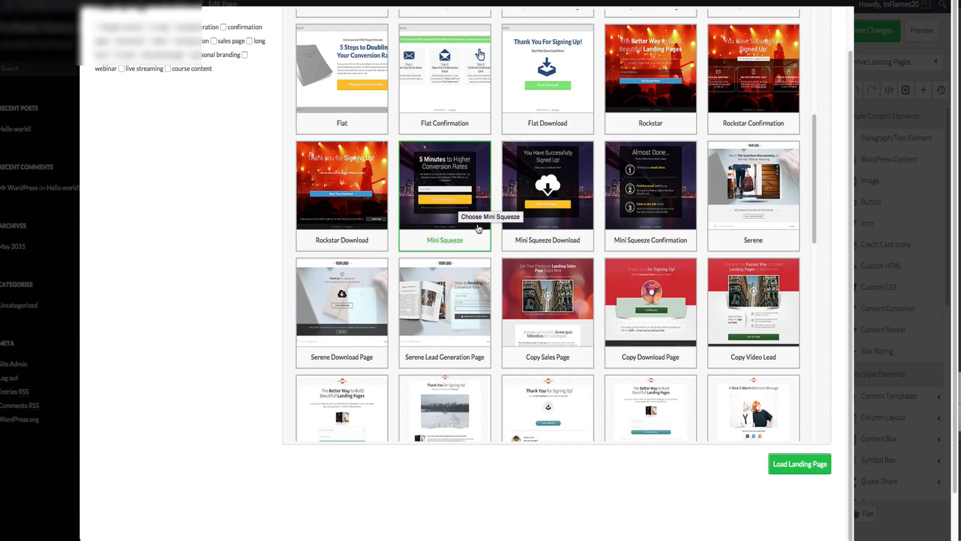
- Load the Copy Sales Page landing page template and scroll through its sections
{"action": "left_click", "coordinate": [576, 311]}
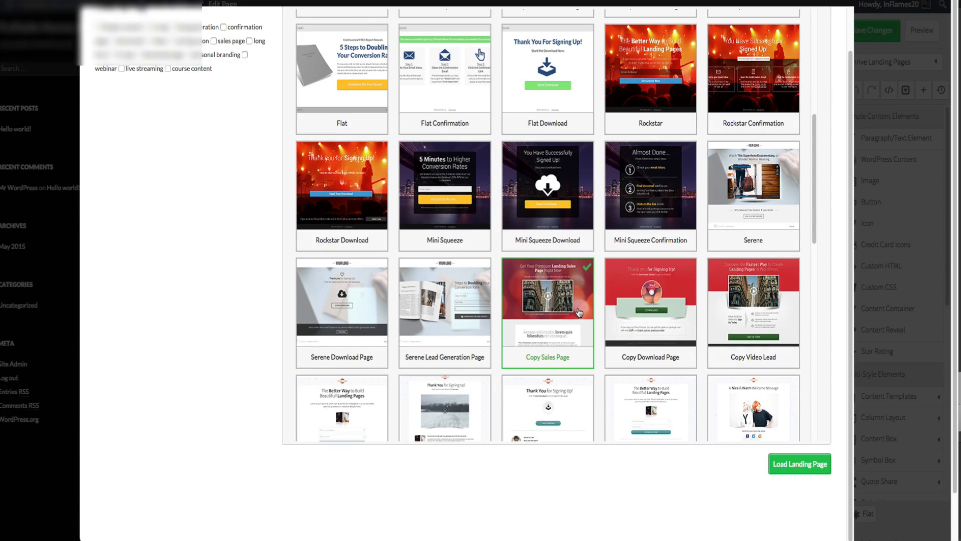
{"action": "left_click", "coordinate": [819, 464]}
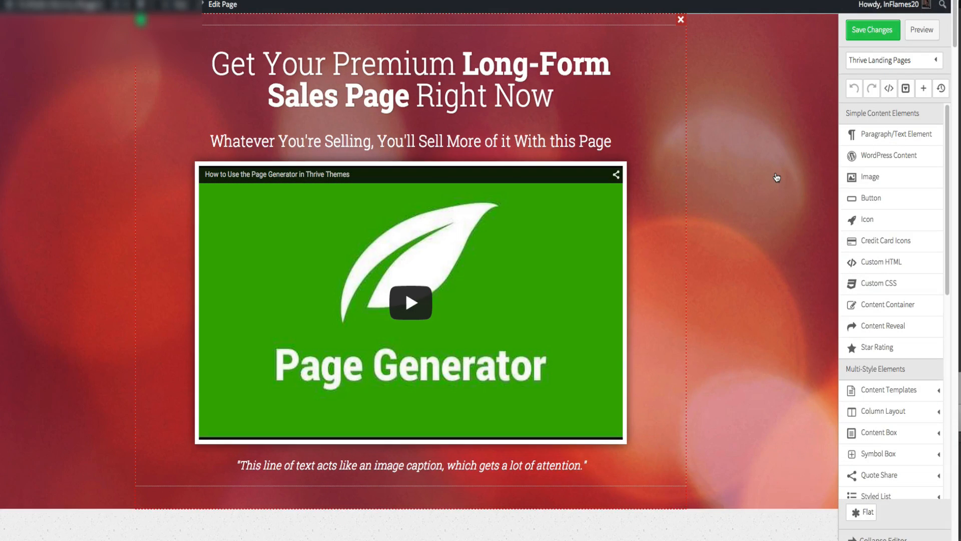
{"action": "scroll", "coordinate": [777, 178], "scroll_direction": "down", "scroll_amount": 3}
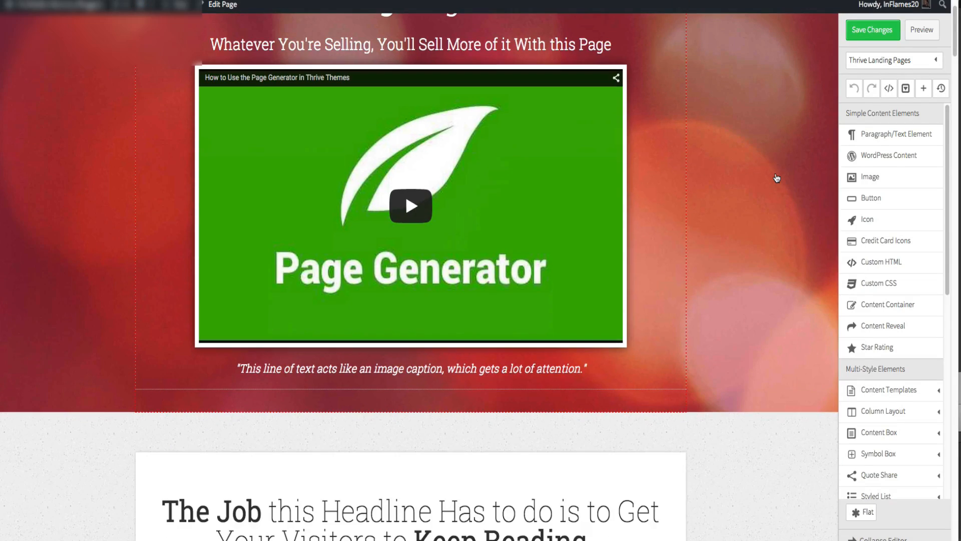
{"action": "scroll", "coordinate": [776, 177], "scroll_direction": "down", "scroll_amount": 10}
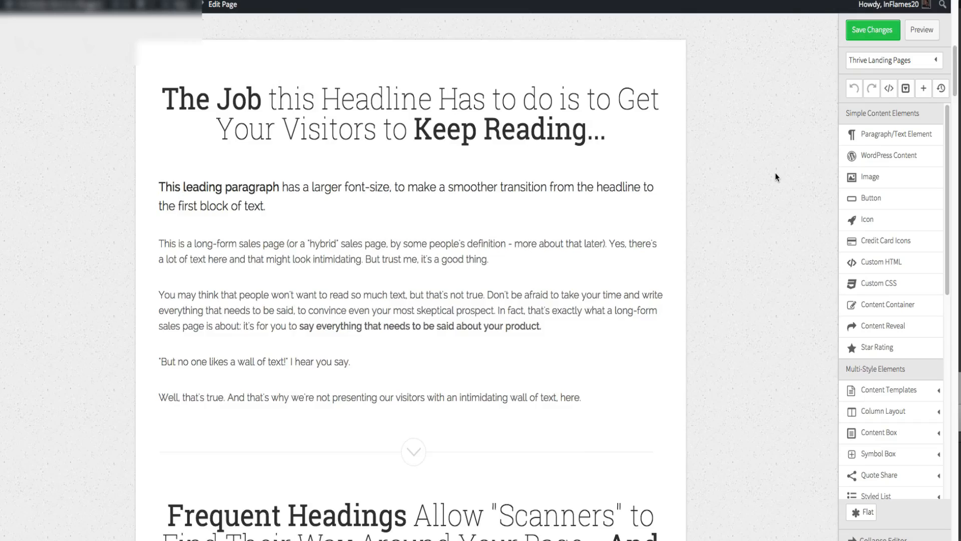
{"action": "scroll", "coordinate": [776, 175], "scroll_direction": "down", "scroll_amount": 10}
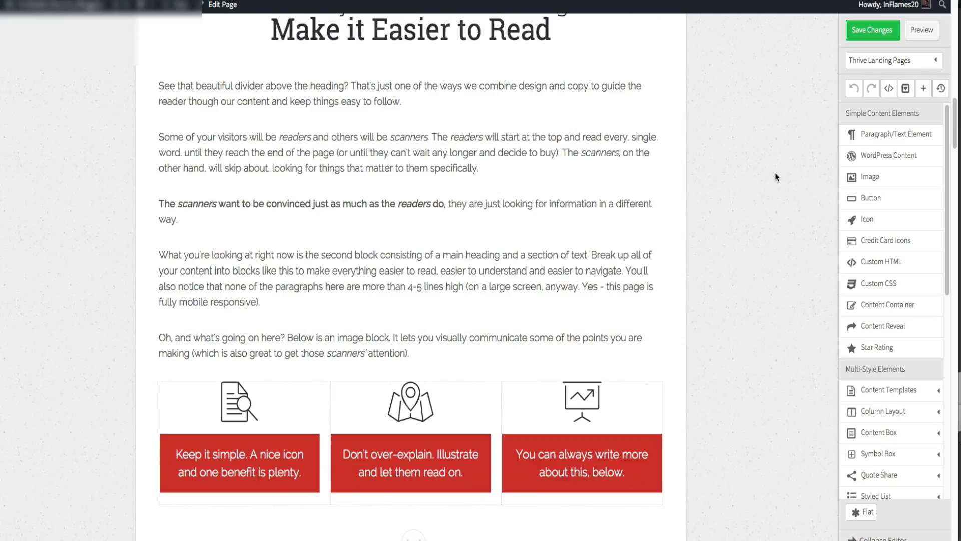
{"action": "scroll", "coordinate": [775, 173], "scroll_direction": "down", "scroll_amount": 14}
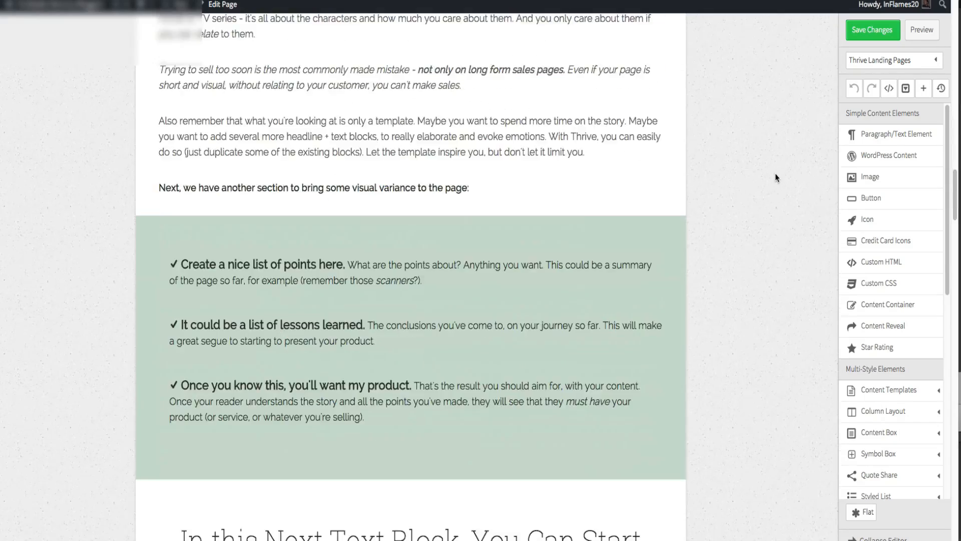
{"action": "scroll", "coordinate": [776, 175], "scroll_direction": "down", "scroll_amount": 13}
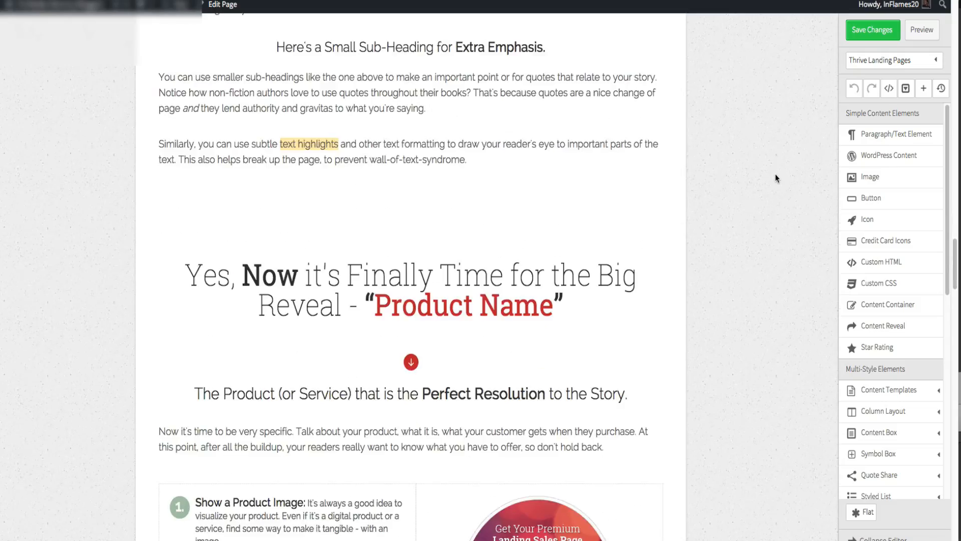
{"action": "scroll", "coordinate": [776, 175], "scroll_direction": "down", "scroll_amount": 18}
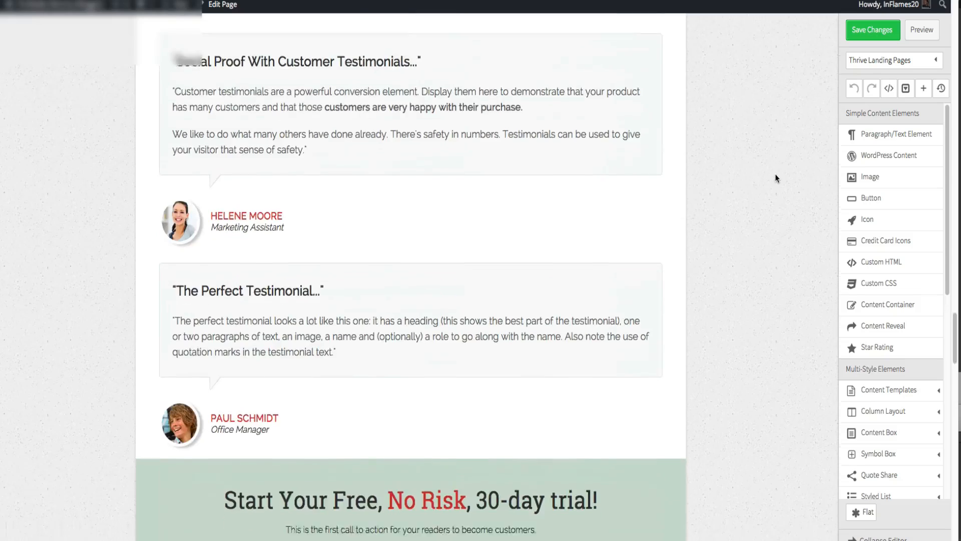
{"action": "scroll", "coordinate": [775, 175], "scroll_direction": "down", "scroll_amount": 17}
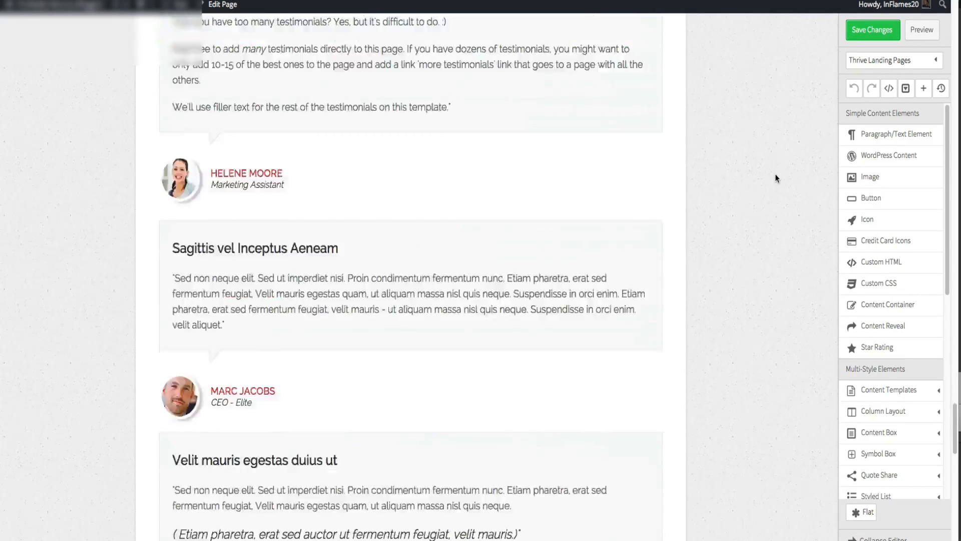
{"action": "scroll", "coordinate": [775, 175], "scroll_direction": "down", "scroll_amount": 6}
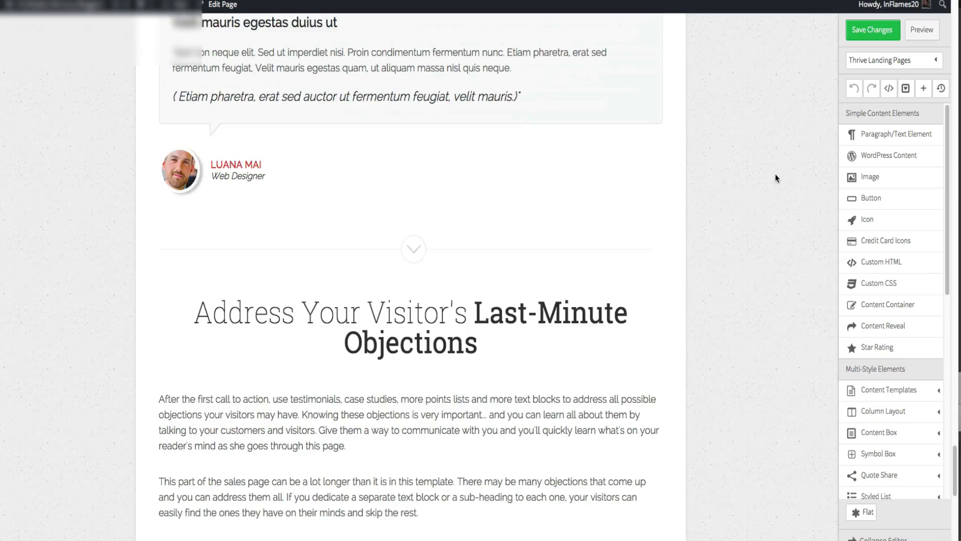
{"action": "scroll", "coordinate": [775, 178], "scroll_direction": "down", "scroll_amount": 12}
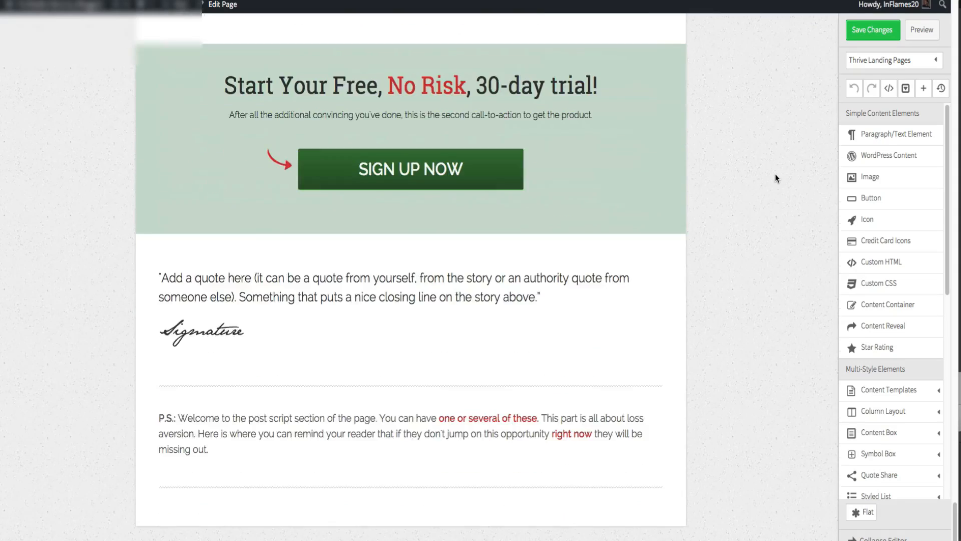
- Load the Big Picture landing page template instead
{"action": "left_click", "coordinate": [914, 61]}
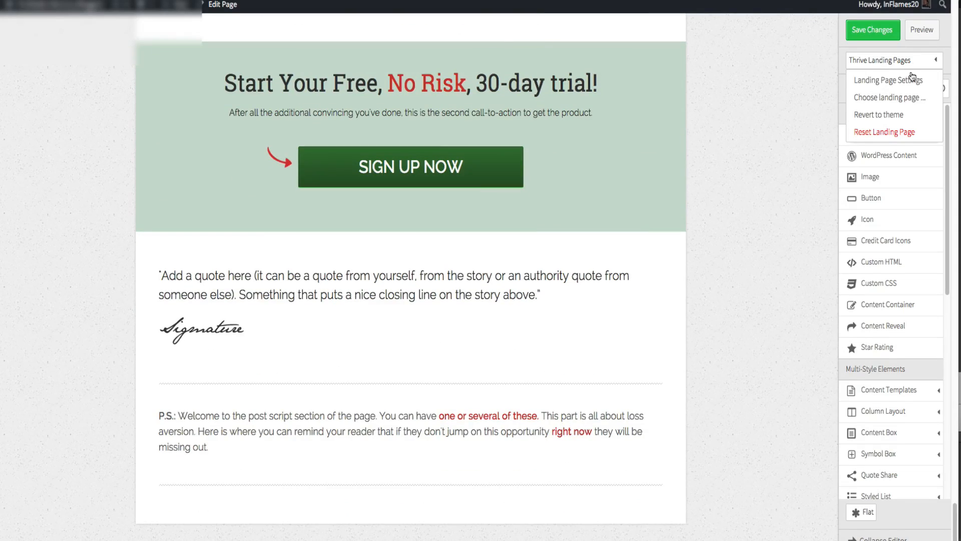
{"action": "left_click", "coordinate": [908, 99]}
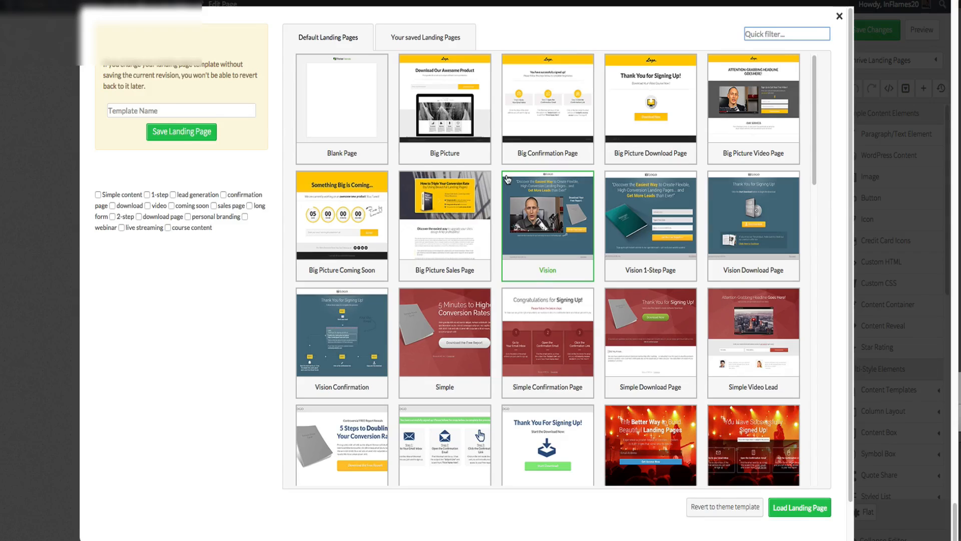
{"action": "left_click", "coordinate": [475, 136]}
{"action": "left_click", "coordinate": [801, 508]}
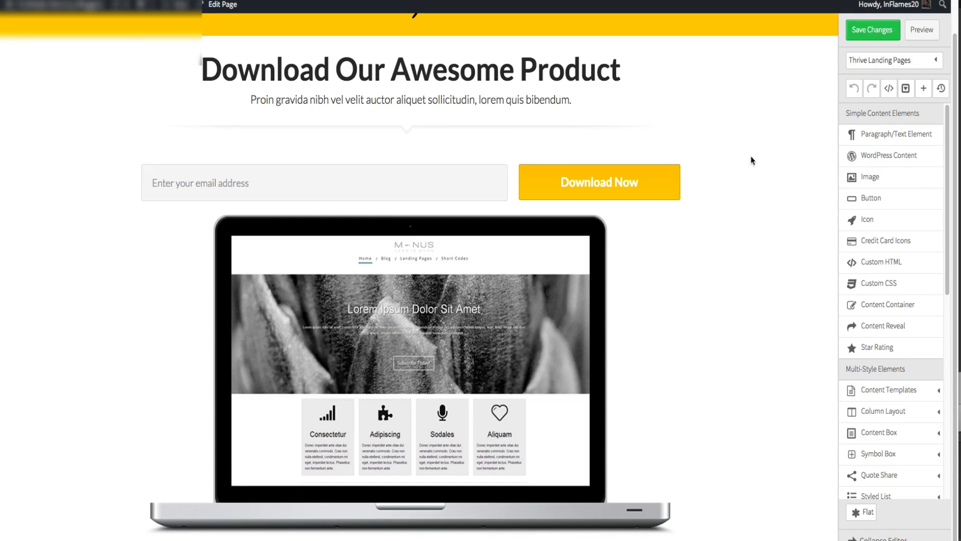
- Replace the template with the Big Picture Sales Page landing page template
{"action": "left_click", "coordinate": [885, 62]}
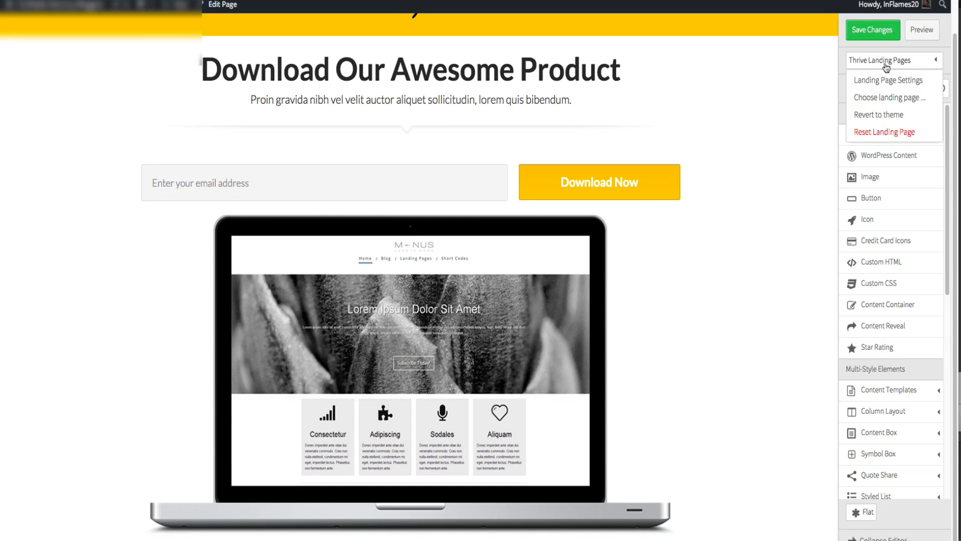
{"action": "left_click", "coordinate": [882, 98]}
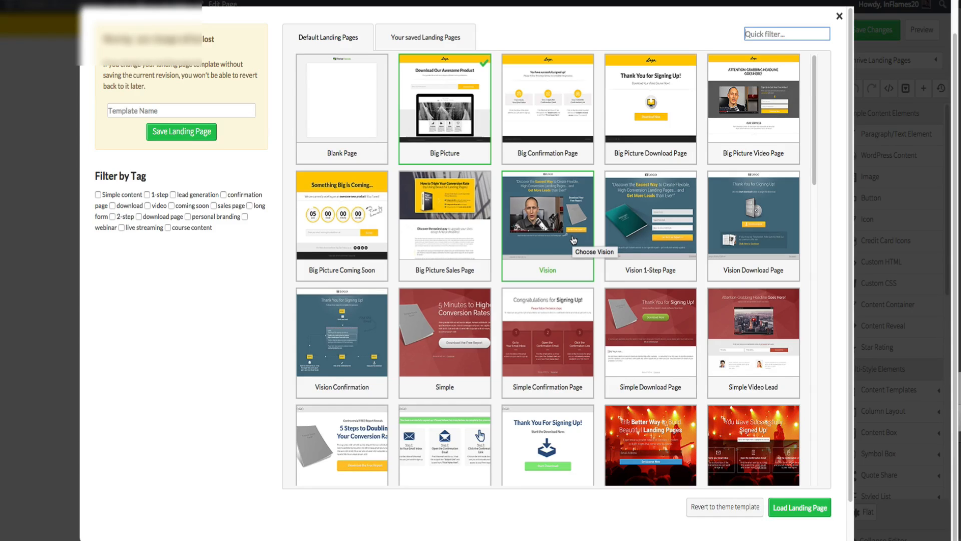
{"action": "left_click", "coordinate": [464, 248]}
{"action": "left_click", "coordinate": [819, 513]}
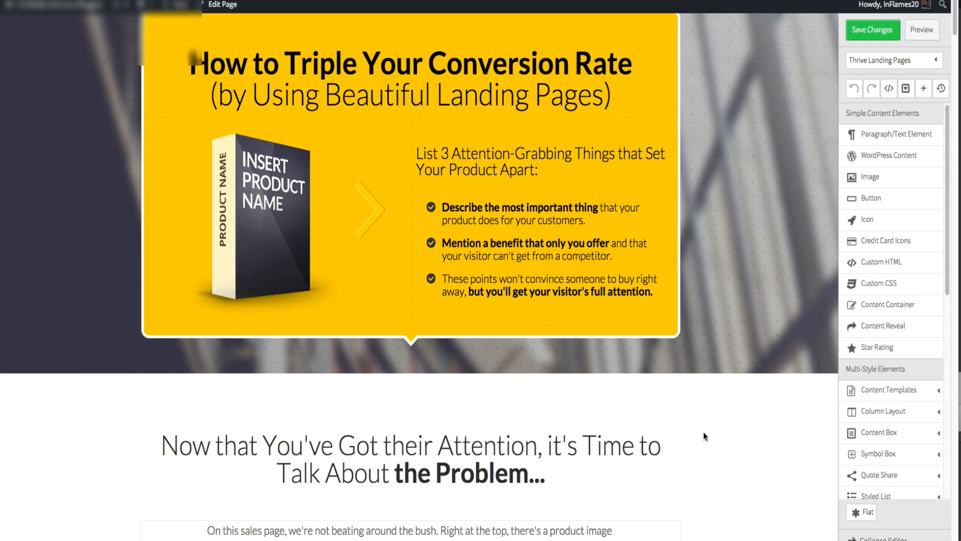
- Scroll through the Big Picture Sales Page template to review its sections
{"action": "scroll", "coordinate": [704, 431], "scroll_direction": "down", "scroll_amount": 1}
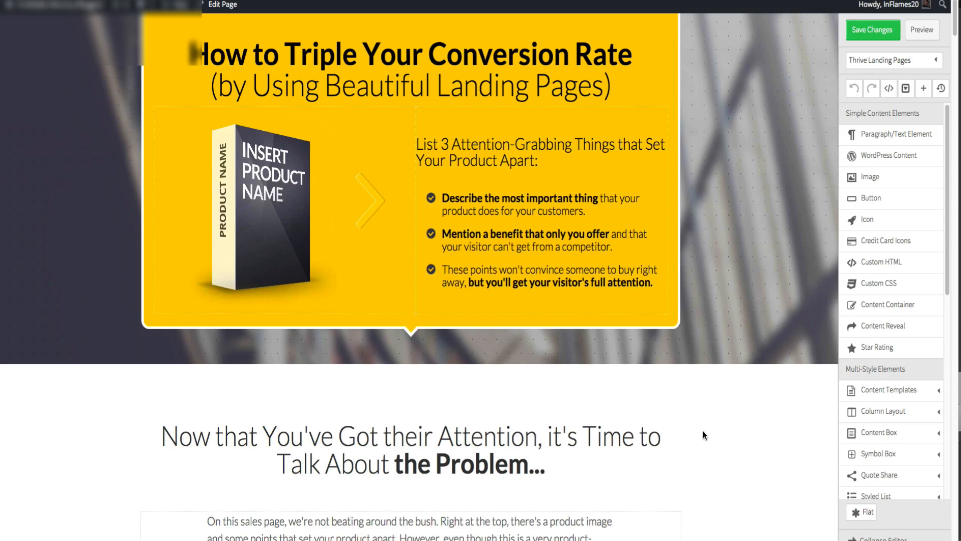
{"action": "scroll", "coordinate": [703, 435], "scroll_direction": "down", "scroll_amount": 5}
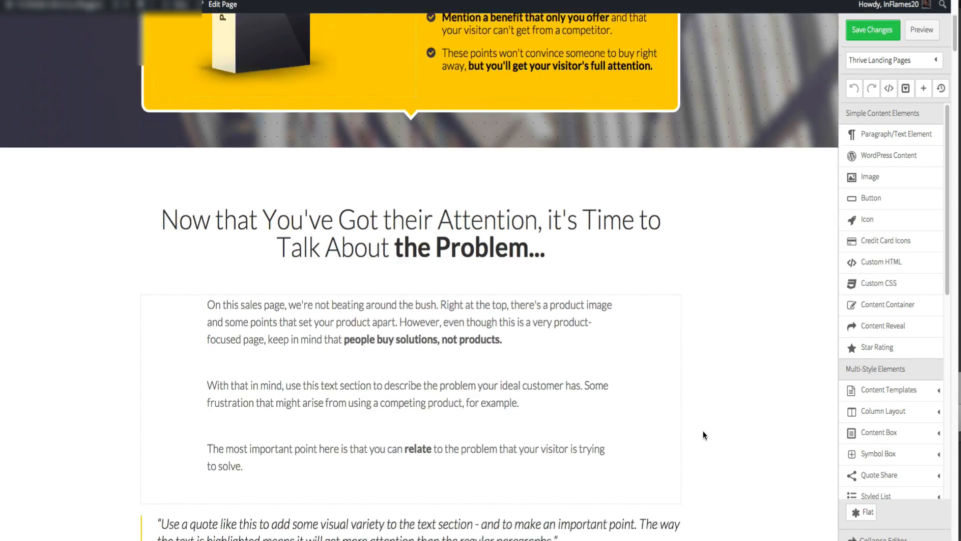
{"action": "scroll", "coordinate": [702, 430], "scroll_direction": "down", "scroll_amount": 4}
{"action": "scroll", "coordinate": [703, 430], "scroll_direction": "down", "scroll_amount": 3}
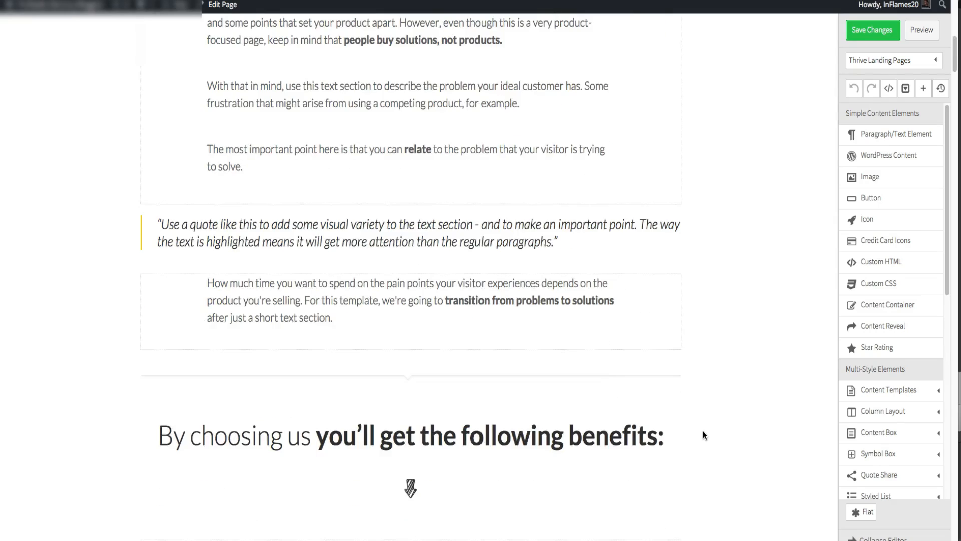
{"action": "scroll", "coordinate": [703, 431], "scroll_direction": "down", "scroll_amount": 2}
{"action": "scroll", "coordinate": [703, 431], "scroll_direction": "down", "scroll_amount": 5}
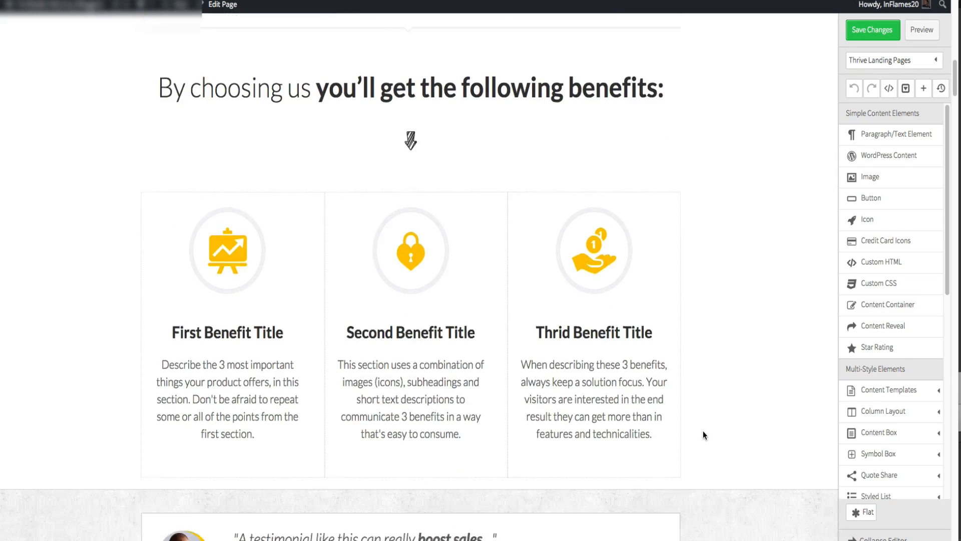
{"action": "scroll", "coordinate": [702, 434], "scroll_direction": "down", "scroll_amount": 4}
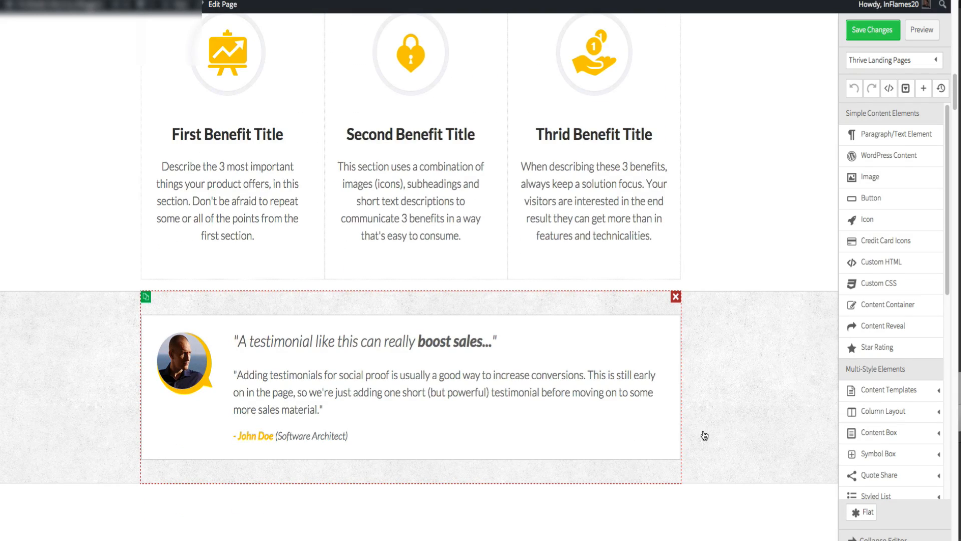
{"action": "scroll", "coordinate": [704, 436], "scroll_direction": "down", "scroll_amount": 6}
{"action": "scroll", "coordinate": [703, 435], "scroll_direction": "down", "scroll_amount": 10}
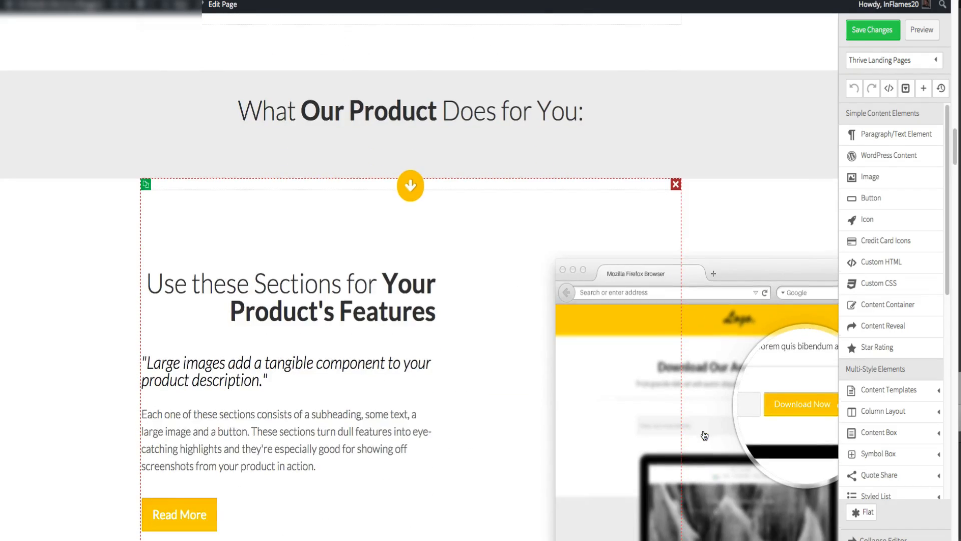
- Continue reviewing the template's feature, testimonial and call-to-action sections further down the page
{"action": "scroll", "coordinate": [705, 435], "scroll_direction": "down", "scroll_amount": 3}
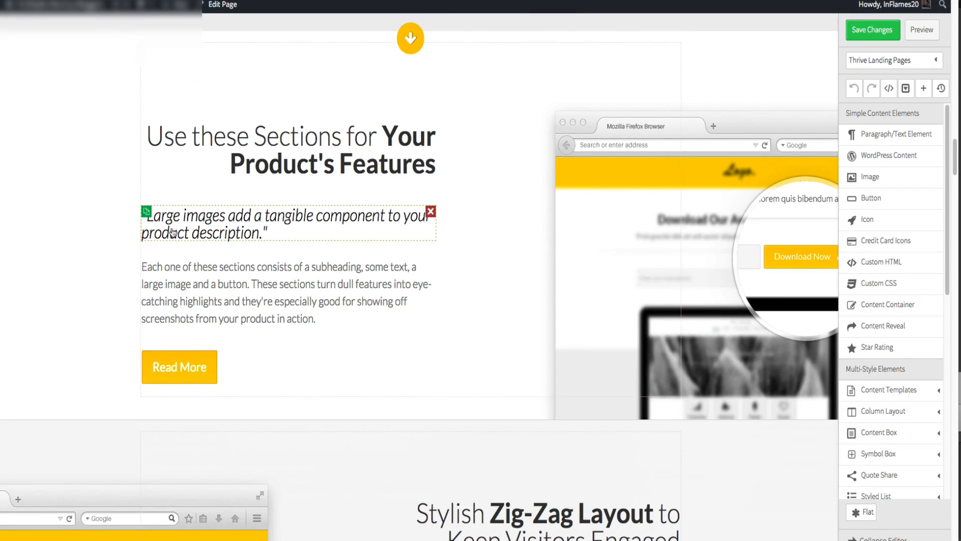
{"action": "scroll", "coordinate": [108, 229], "scroll_direction": "down", "scroll_amount": 5}
{"action": "scroll", "coordinate": [107, 230], "scroll_direction": "down", "scroll_amount": 2}
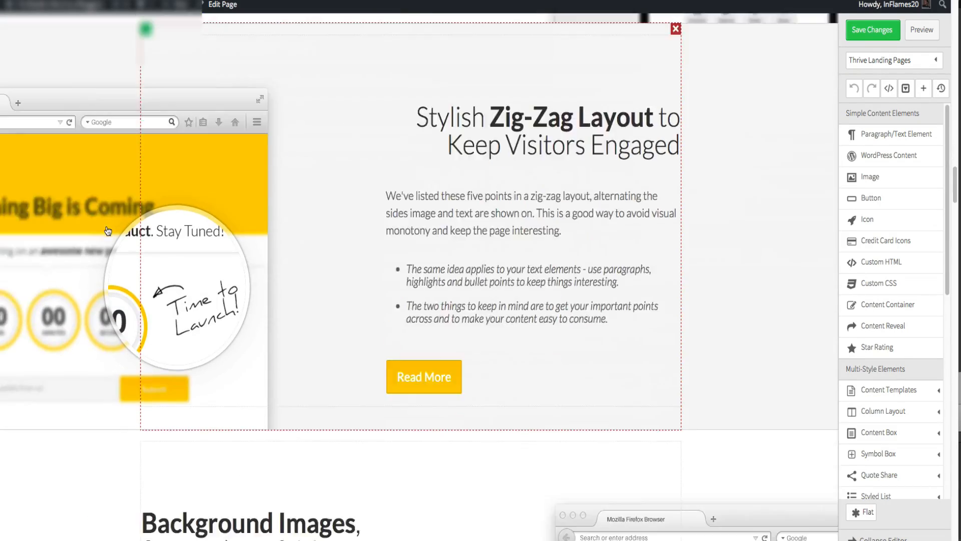
{"action": "scroll", "coordinate": [241, 235], "scroll_direction": "down", "scroll_amount": 3}
{"action": "scroll", "coordinate": [242, 235], "scroll_direction": "down", "scroll_amount": 1}
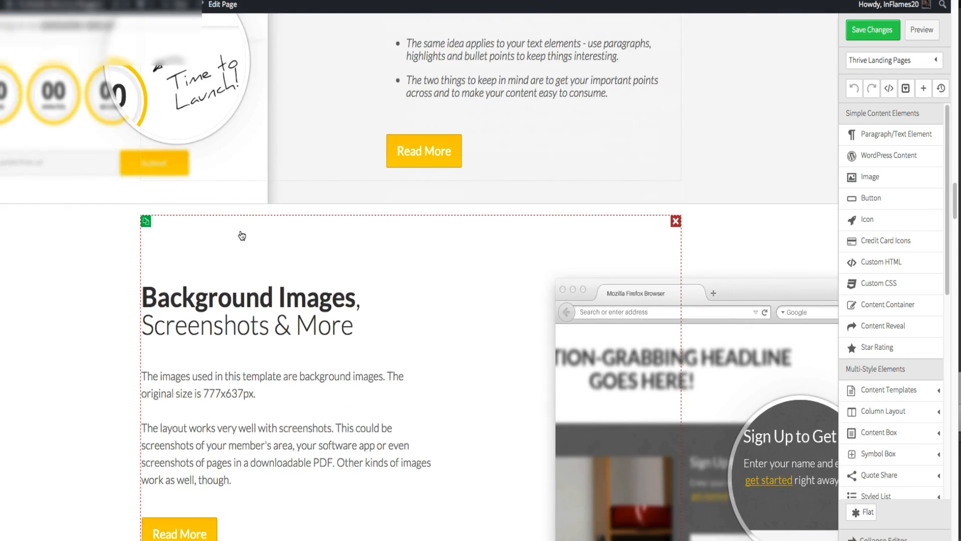
{"action": "scroll", "coordinate": [242, 235], "scroll_direction": "down", "scroll_amount": 7}
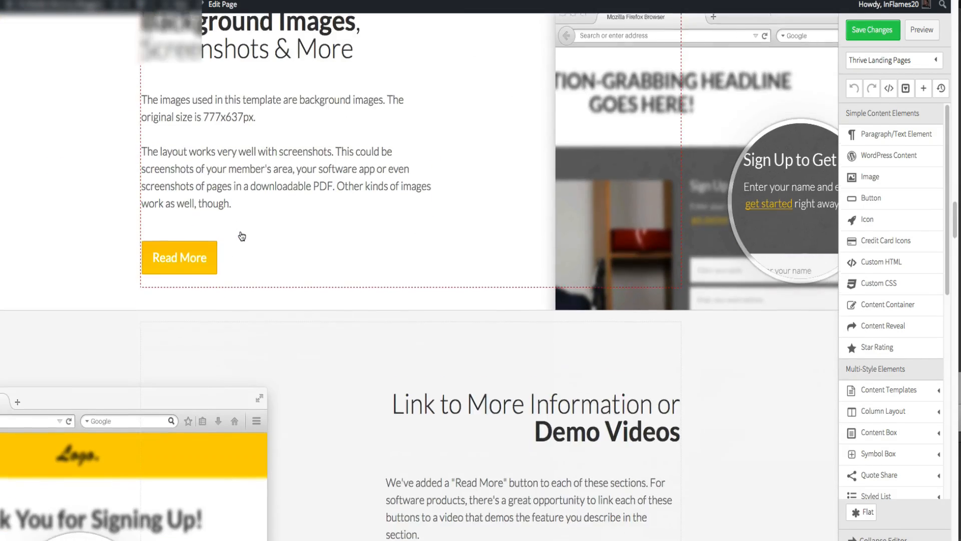
{"action": "scroll", "coordinate": [242, 235], "scroll_direction": "down", "scroll_amount": 3}
{"action": "scroll", "coordinate": [241, 236], "scroll_direction": "down", "scroll_amount": 4}
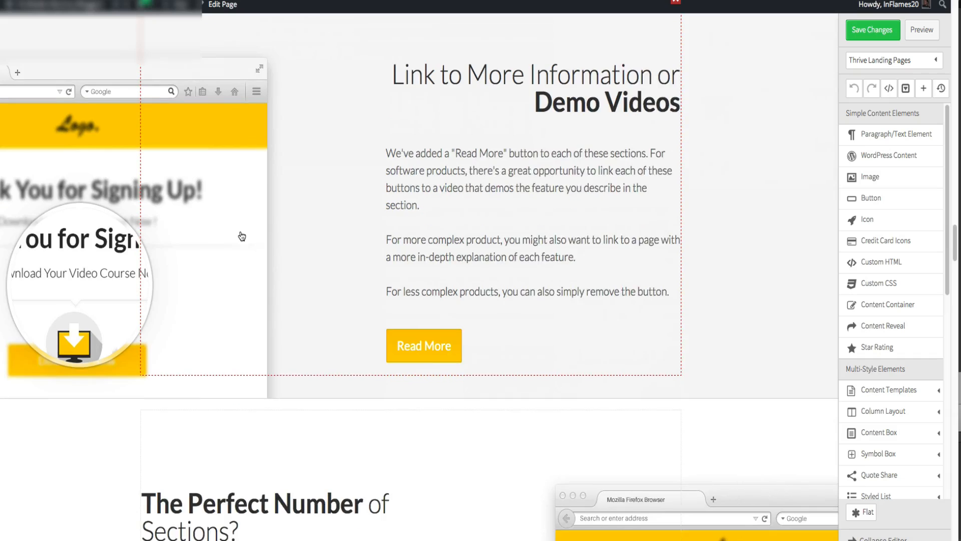
{"action": "scroll", "coordinate": [242, 236], "scroll_direction": "down", "scroll_amount": 5}
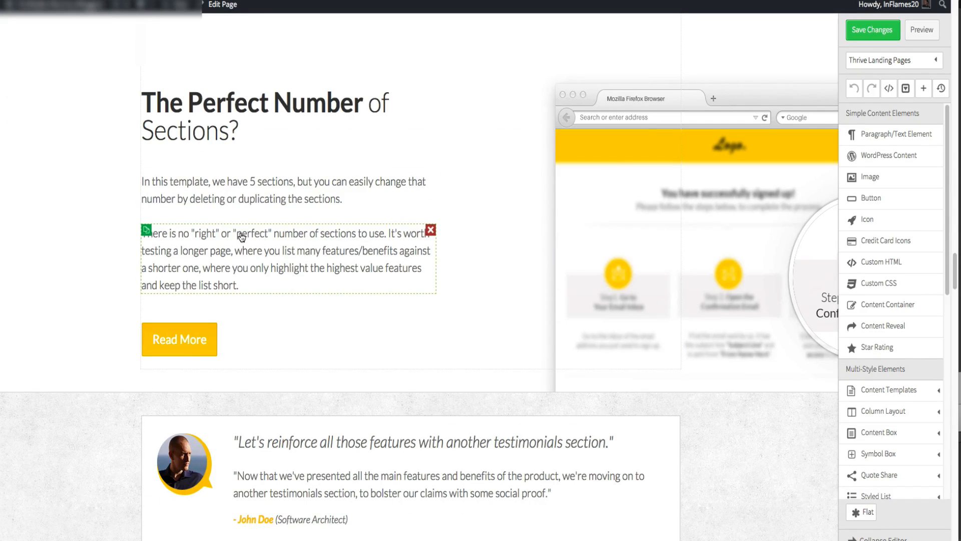
{"action": "scroll", "coordinate": [242, 235], "scroll_direction": "down", "scroll_amount": 5}
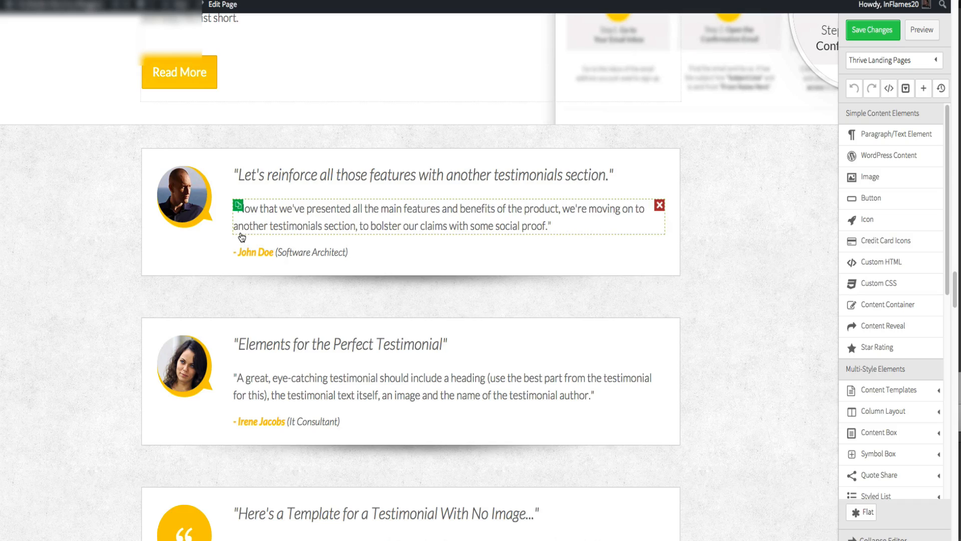
{"action": "scroll", "coordinate": [241, 236], "scroll_direction": "down", "scroll_amount": 5}
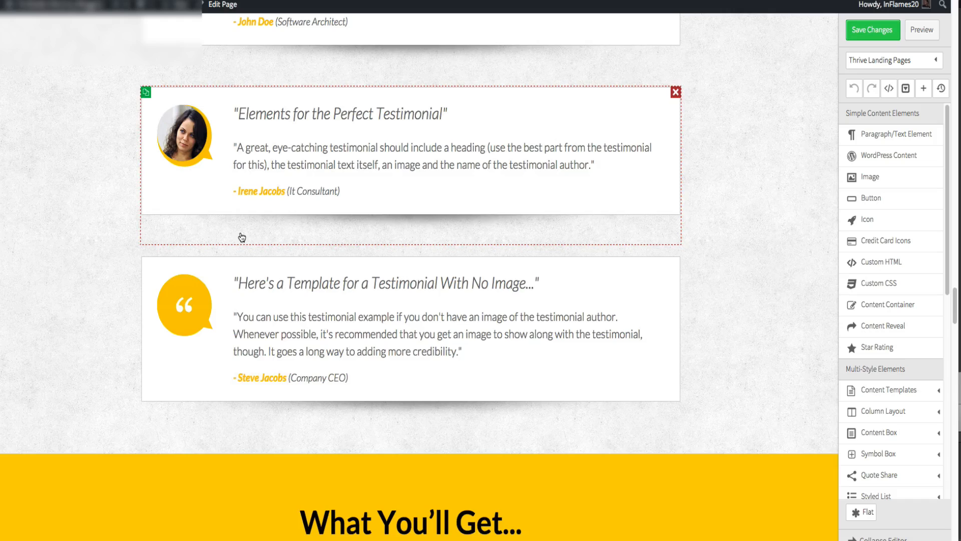
{"action": "scroll", "coordinate": [241, 238], "scroll_direction": "down", "scroll_amount": 10}
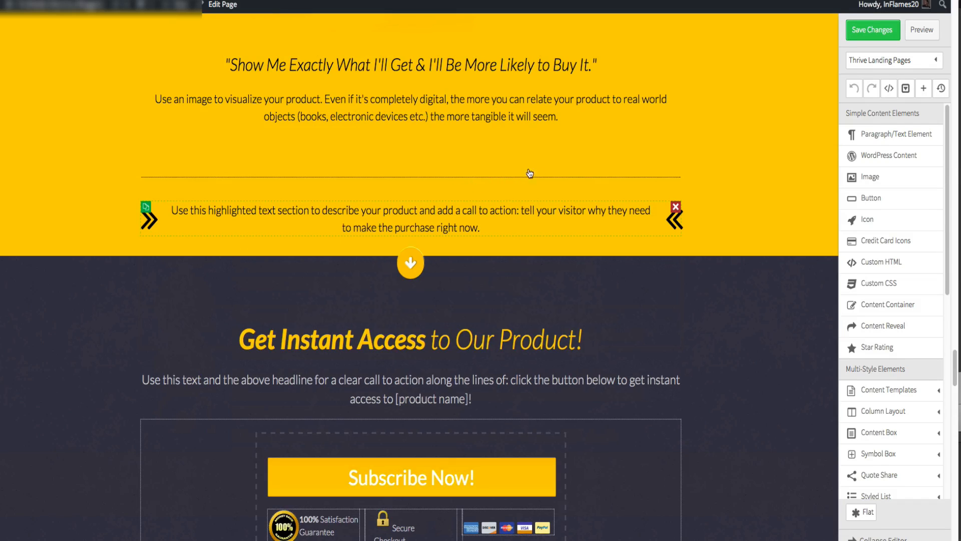
- Scroll back up to the top of the Big Picture Sales Page template
{"action": "scroll", "coordinate": [764, 122], "scroll_direction": "up", "scroll_amount": 4}
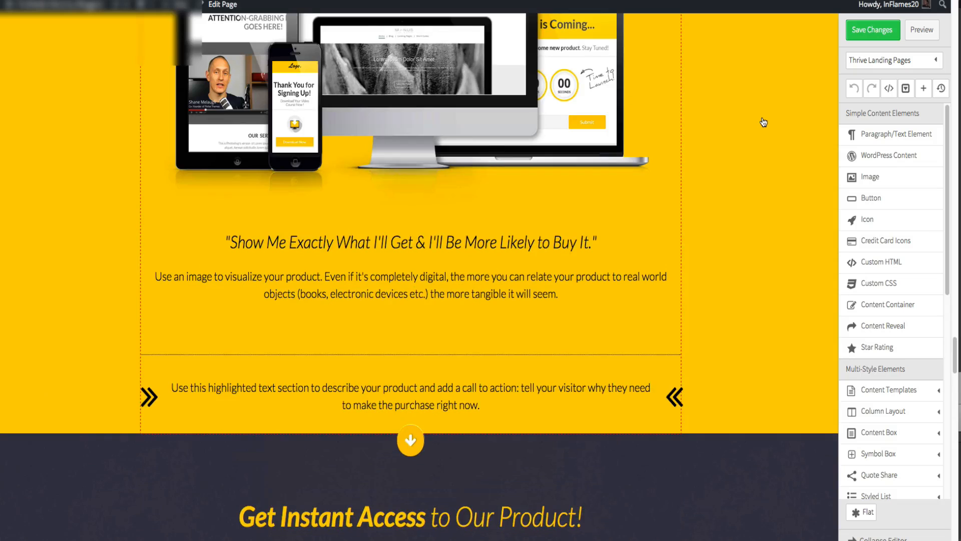
{"action": "scroll", "coordinate": [731, 131], "scroll_direction": "up", "scroll_amount": 15}
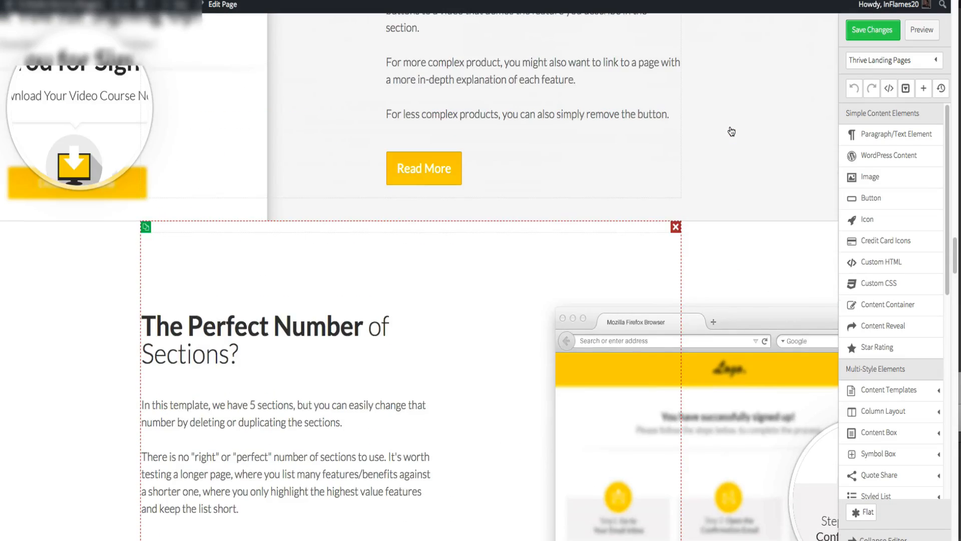
{"action": "scroll", "coordinate": [732, 132], "scroll_direction": "up", "scroll_amount": 10}
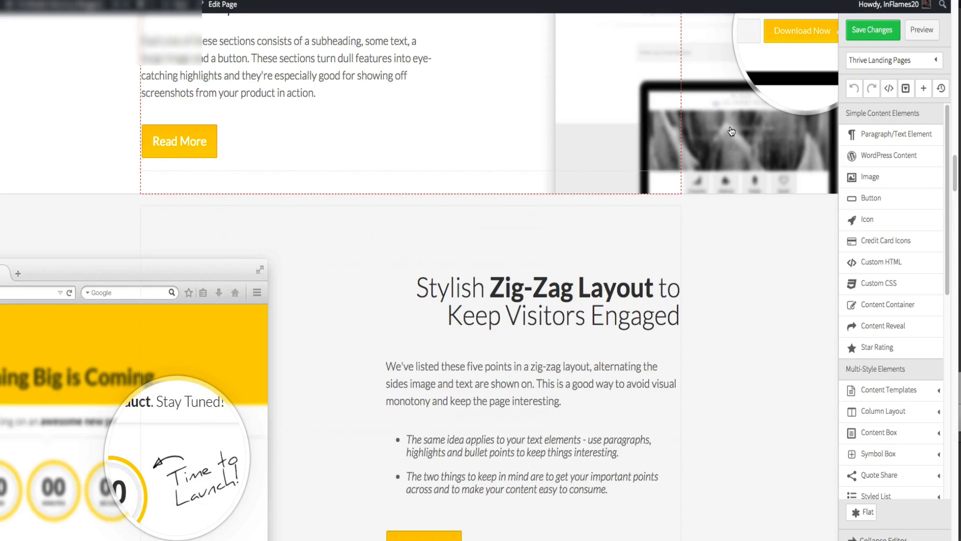
{"action": "scroll", "coordinate": [732, 131], "scroll_direction": "up", "scroll_amount": 8}
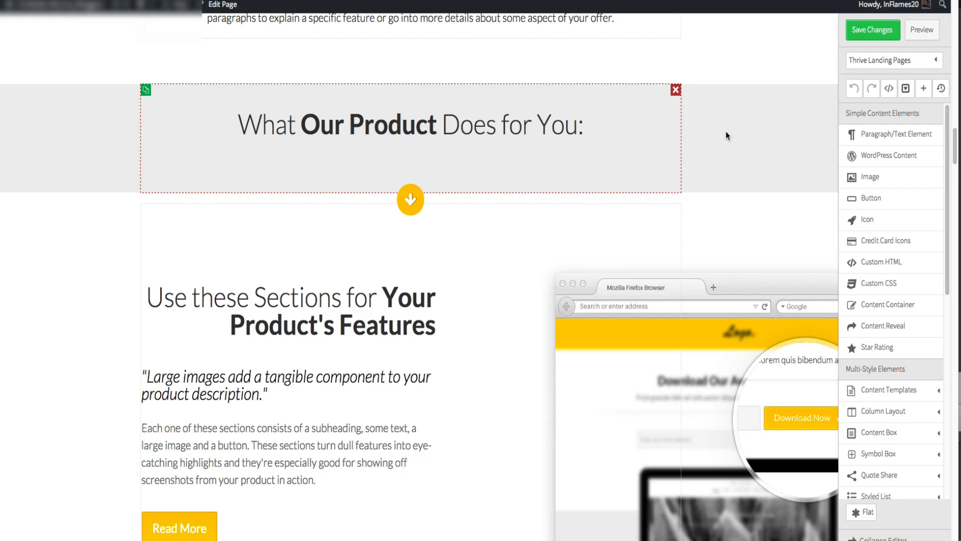
{"action": "scroll", "coordinate": [727, 132], "scroll_direction": "up", "scroll_amount": 6}
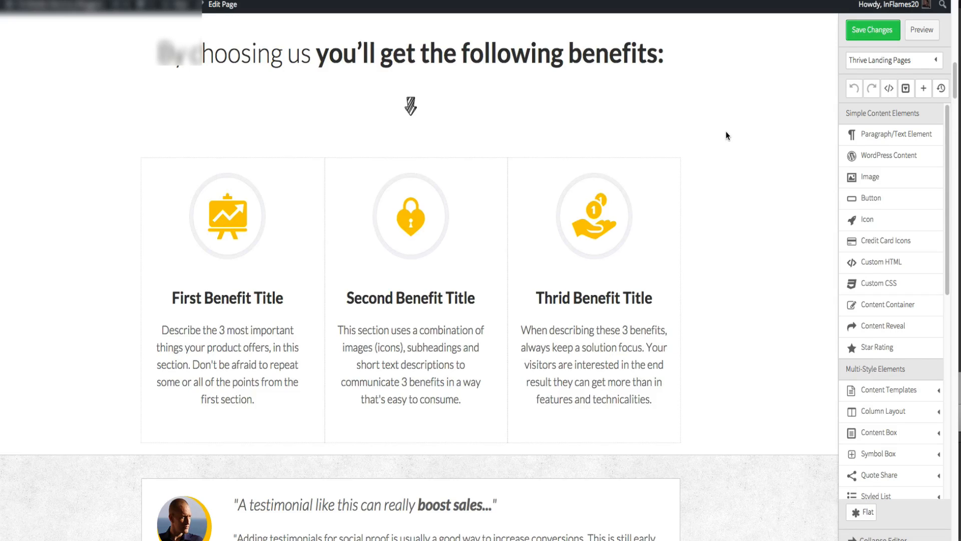
{"action": "scroll", "coordinate": [726, 131], "scroll_direction": "up", "scroll_amount": 9}
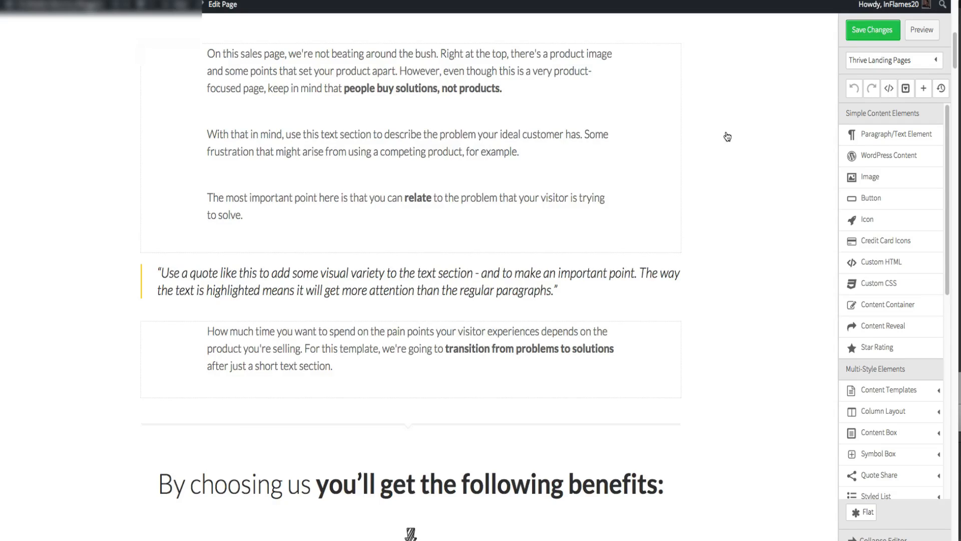
{"action": "scroll", "coordinate": [445, 97], "scroll_direction": "up", "scroll_amount": 10}
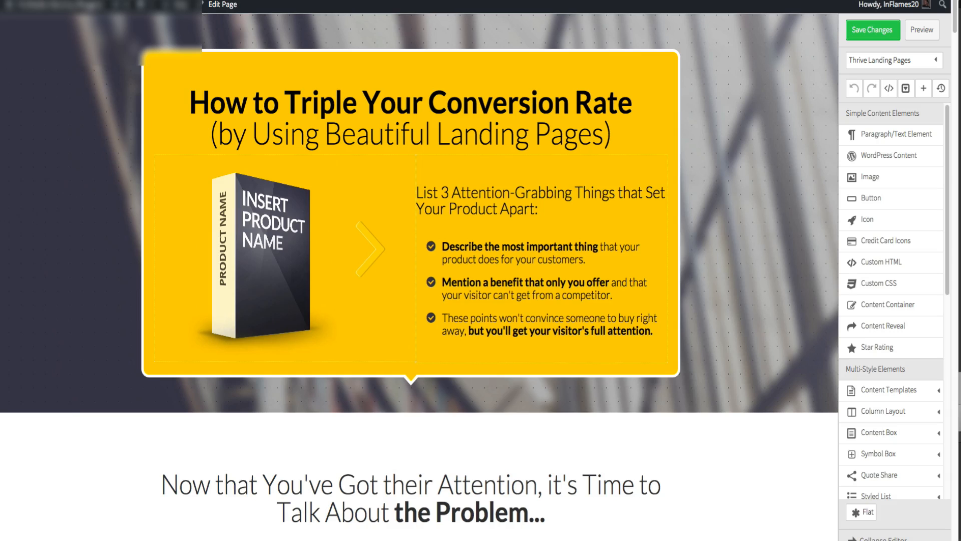
- Open the landing page templates, browse the list, and load the Vision 1-Step Page template
{"action": "left_click", "coordinate": [897, 61]}
{"action": "left_click", "coordinate": [885, 99]}
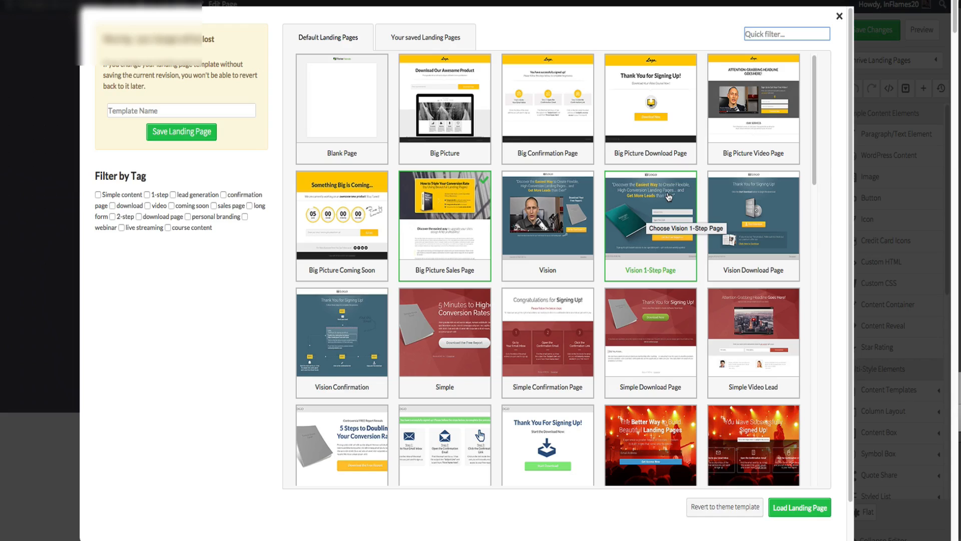
{"action": "left_click", "coordinate": [680, 195]}
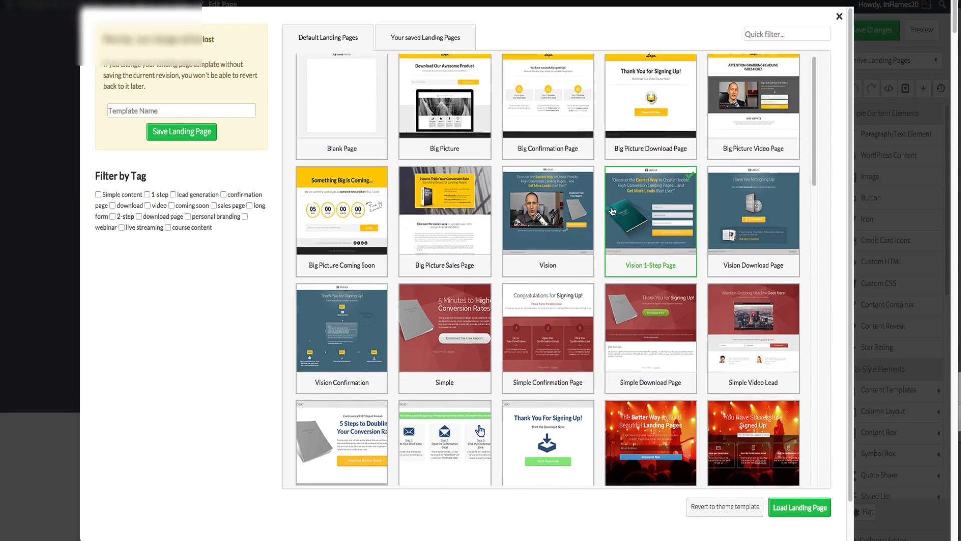
{"action": "scroll", "coordinate": [611, 211], "scroll_direction": "down", "scroll_amount": 1}
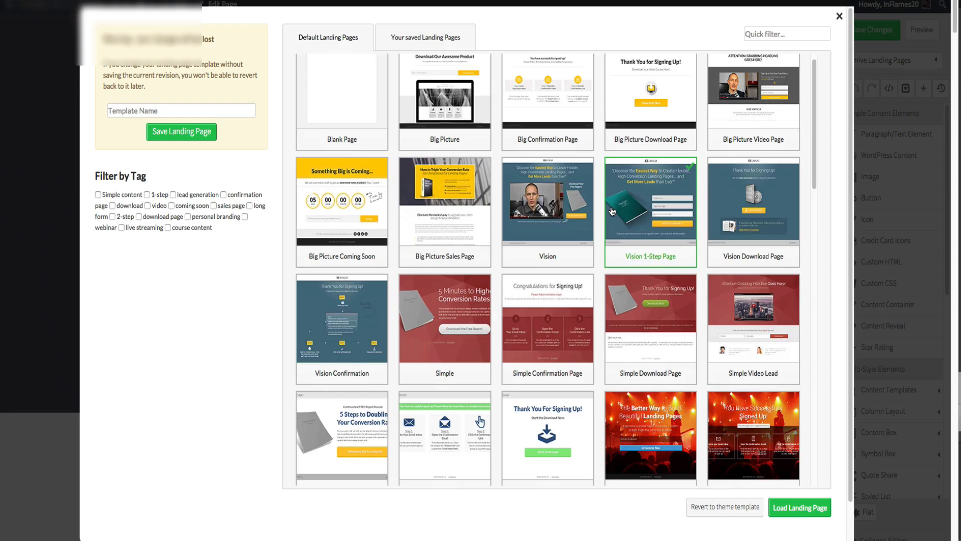
{"action": "scroll", "coordinate": [612, 211], "scroll_direction": "down", "scroll_amount": 4}
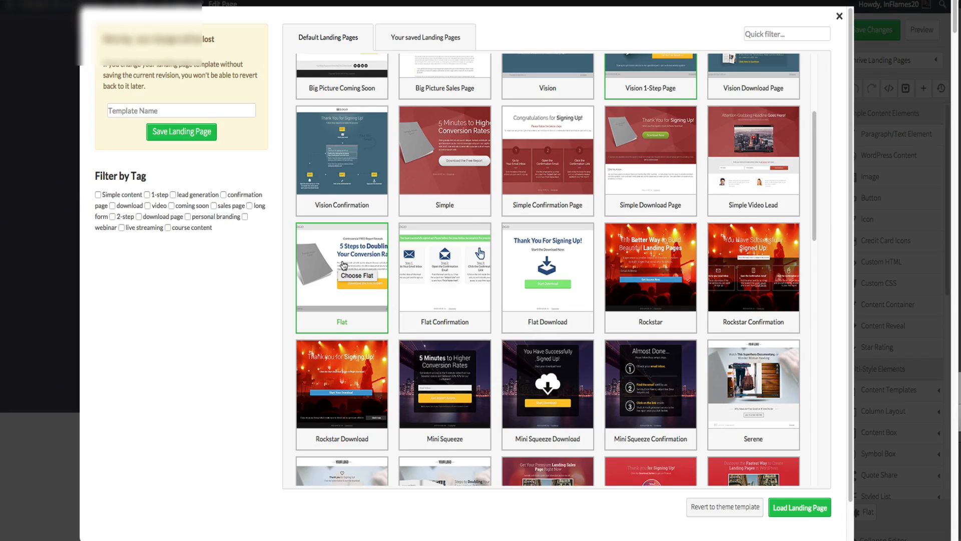
{"action": "scroll", "coordinate": [340, 264], "scroll_direction": "down", "scroll_amount": 2}
{"action": "scroll", "coordinate": [344, 266], "scroll_direction": "down", "scroll_amount": 5}
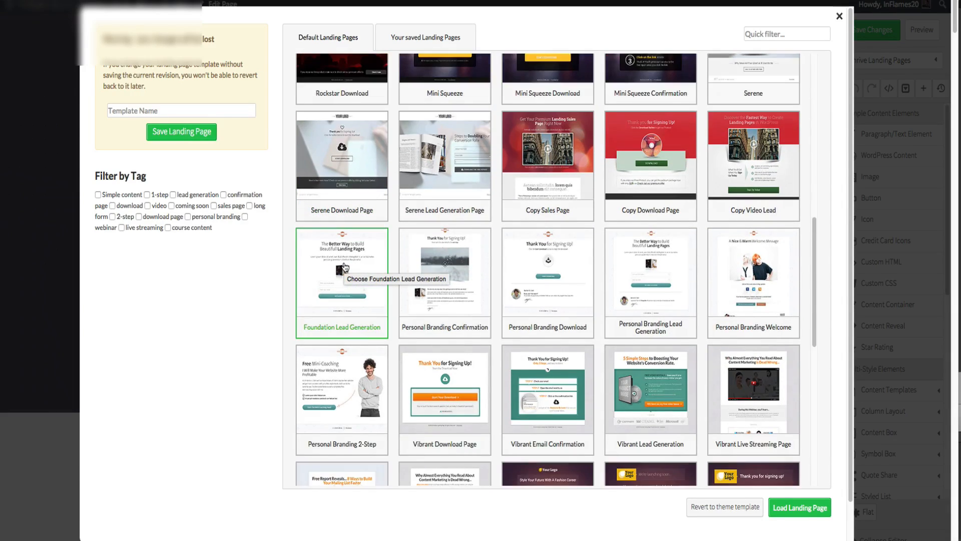
{"action": "scroll", "coordinate": [344, 266], "scroll_direction": "down", "scroll_amount": 2}
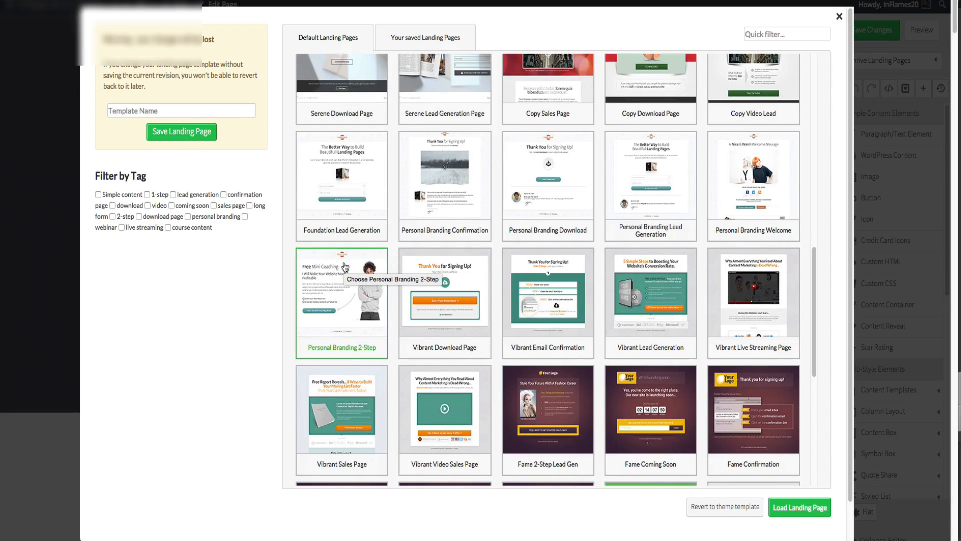
{"action": "scroll", "coordinate": [345, 266], "scroll_direction": "down", "scroll_amount": 1}
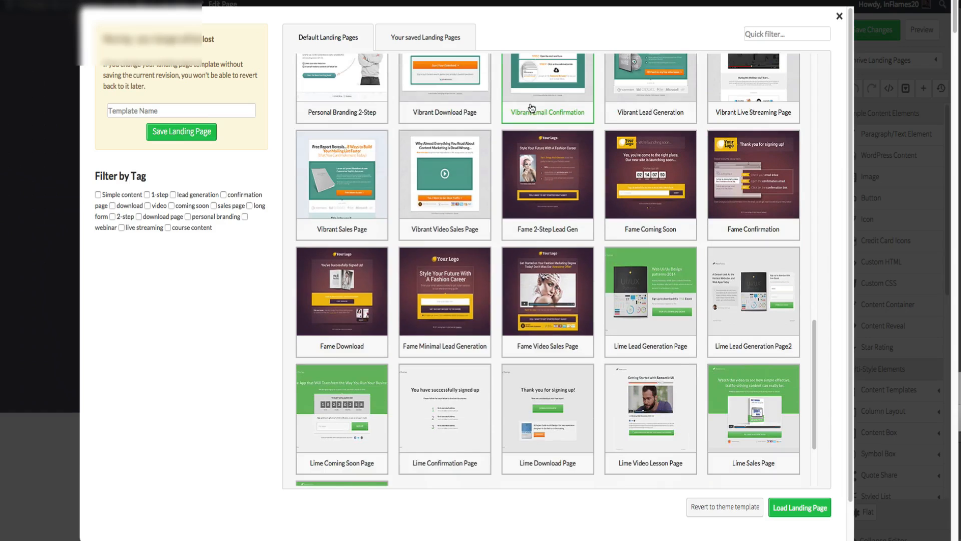
{"action": "scroll", "coordinate": [532, 108], "scroll_direction": "down", "scroll_amount": 1}
{"action": "scroll", "coordinate": [531, 108], "scroll_direction": "up", "scroll_amount": 15}
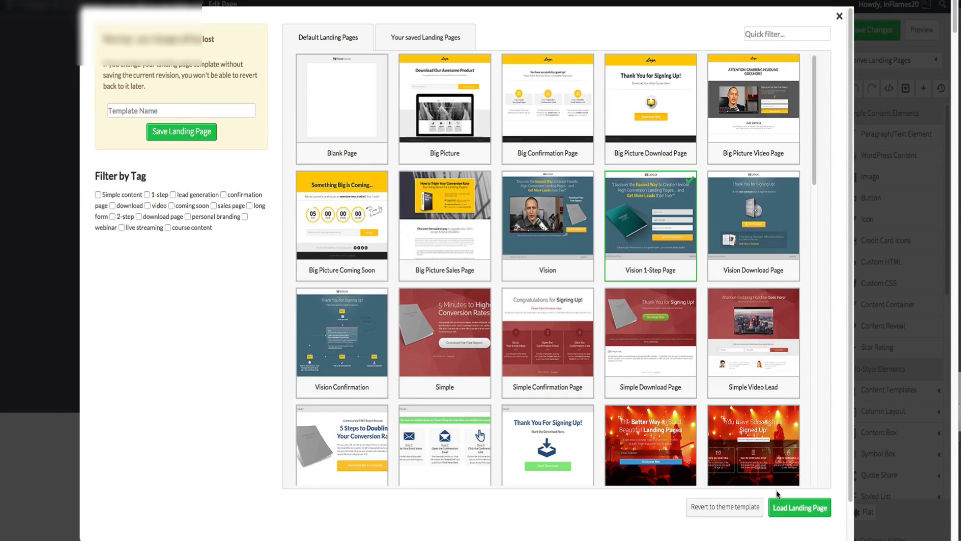
{"action": "left_click", "coordinate": [786, 511]}
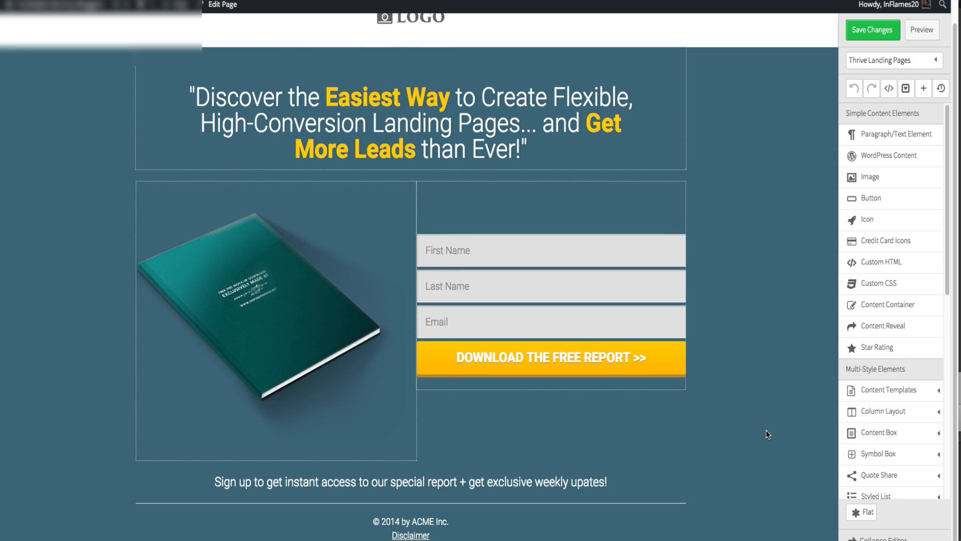
- Set the header section's background colour to near-black rgba(12,12,12,1)
{"action": "scroll", "coordinate": [768, 429], "scroll_direction": "up", "scroll_amount": 1}
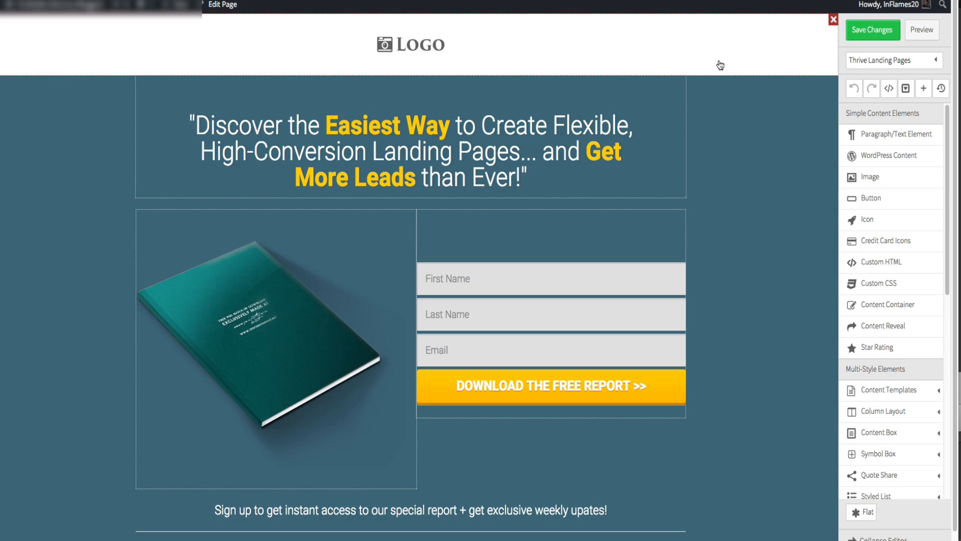
{"action": "left_click", "coordinate": [721, 64]}
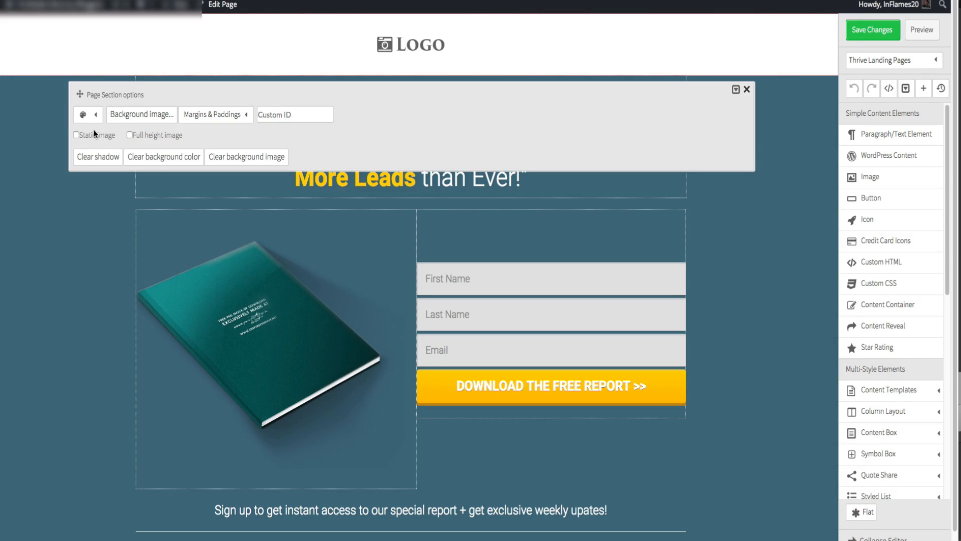
{"action": "left_click", "coordinate": [95, 116]}
{"action": "left_click", "coordinate": [84, 159]}
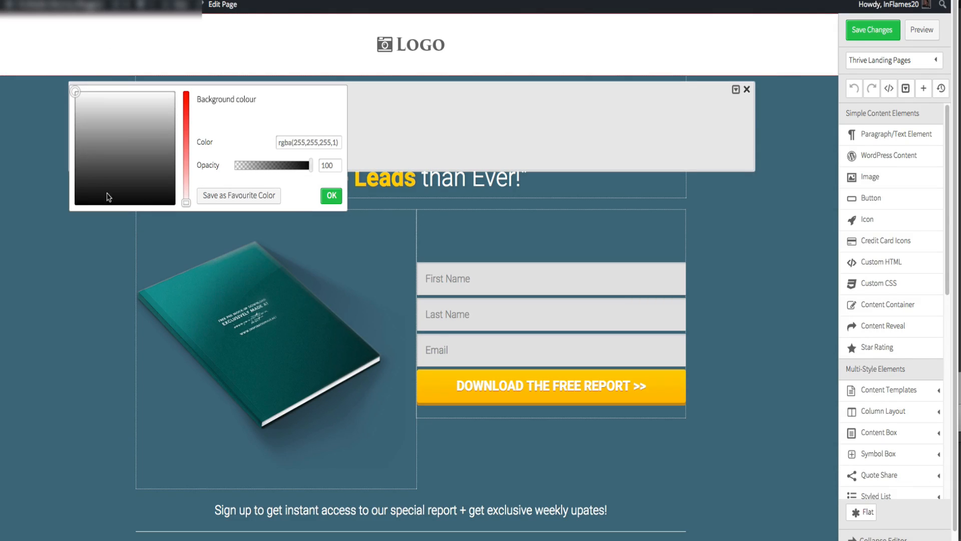
{"action": "left_click", "coordinate": [171, 201]}
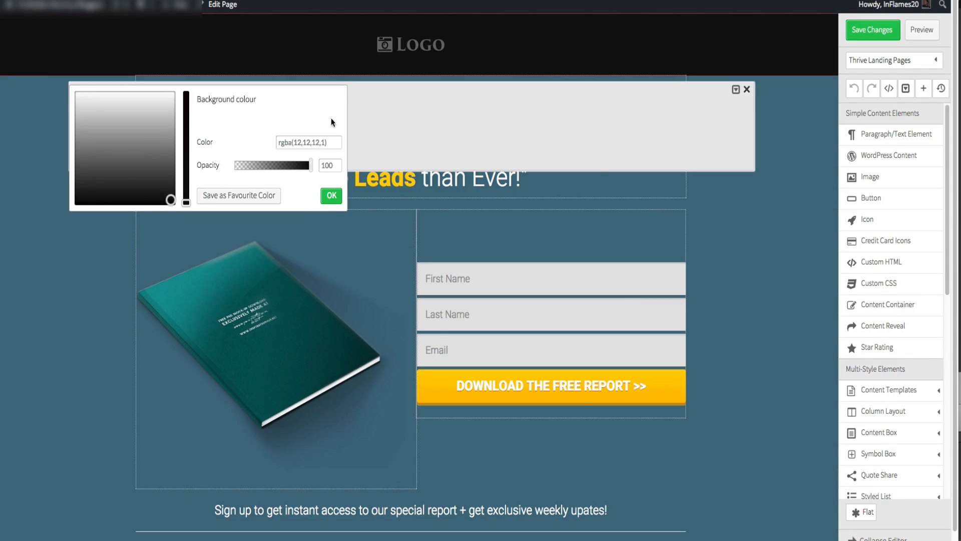
- Replace the header logo image with the uploaded logo.png from the Squeeze page folder
{"action": "left_click", "coordinate": [406, 59]}
{"action": "left_click", "coordinate": [412, 48]}
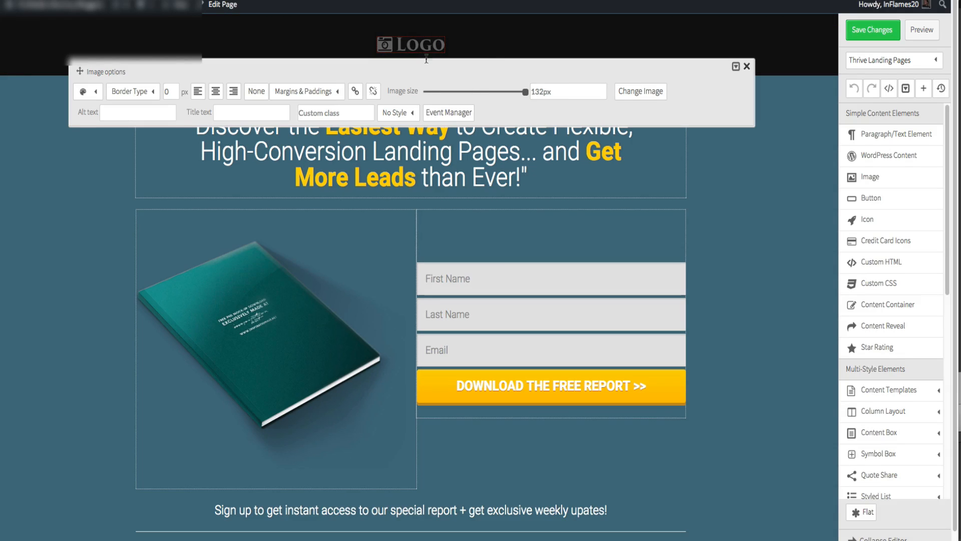
{"action": "left_click", "coordinate": [654, 92]}
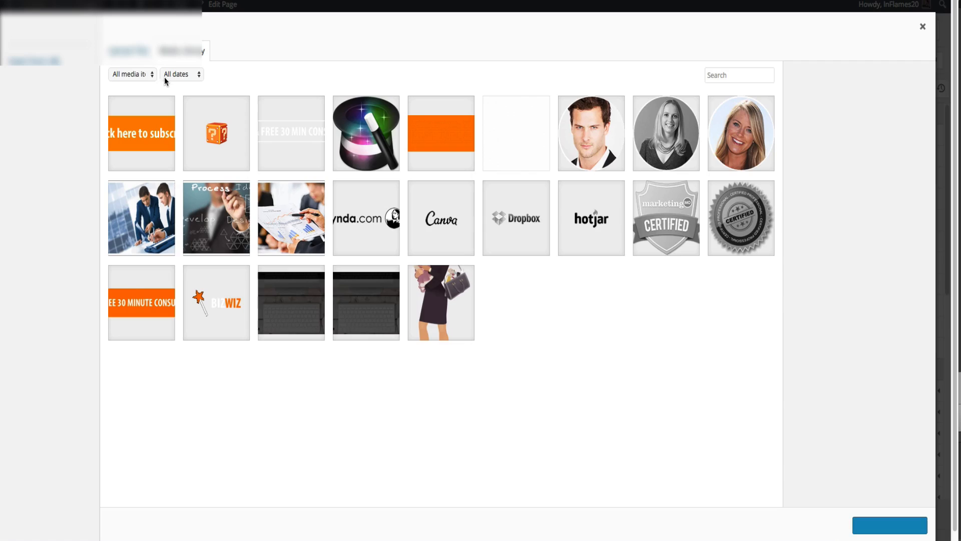
{"action": "left_click", "coordinate": [141, 58]}
{"action": "left_click", "coordinate": [528, 264]}
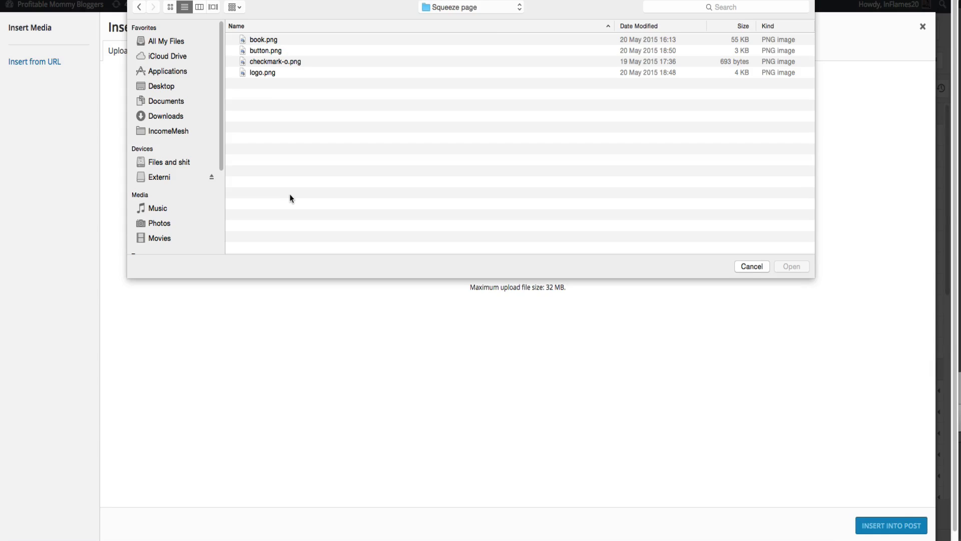
{"action": "left_click", "coordinate": [263, 73]}
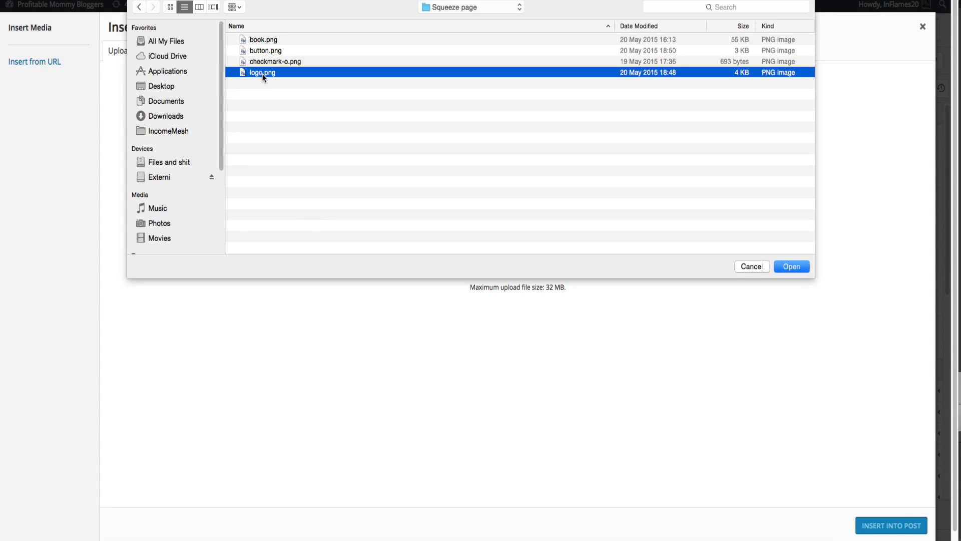
{"action": "left_click", "coordinate": [794, 265]}
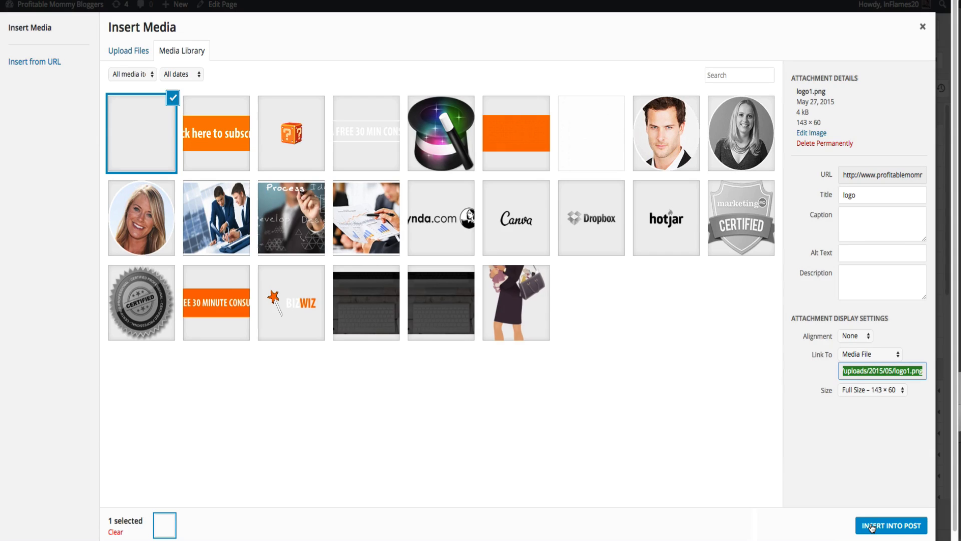
{"action": "left_click", "coordinate": [871, 527]}
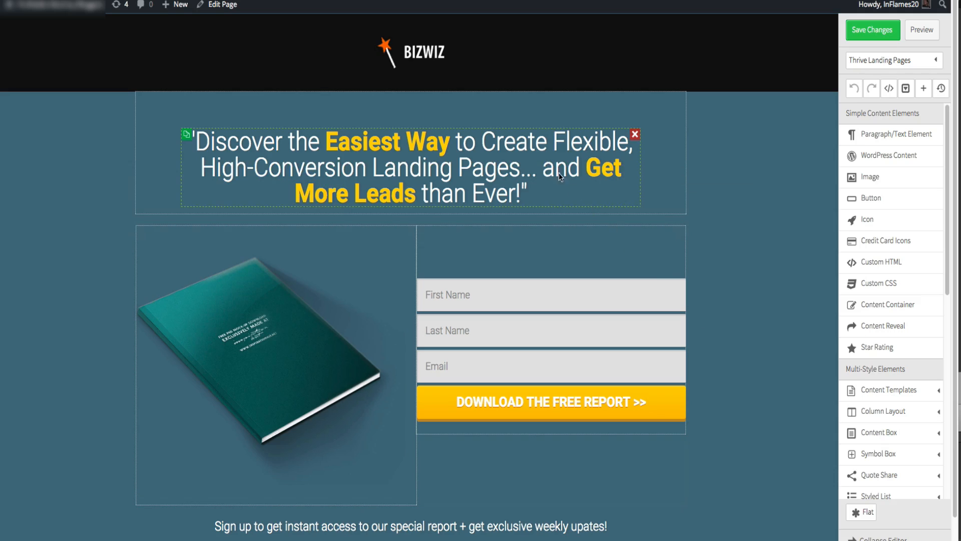
- Replace the opt-in book image with the orange book cover from the media library
{"action": "left_click", "coordinate": [264, 323]}
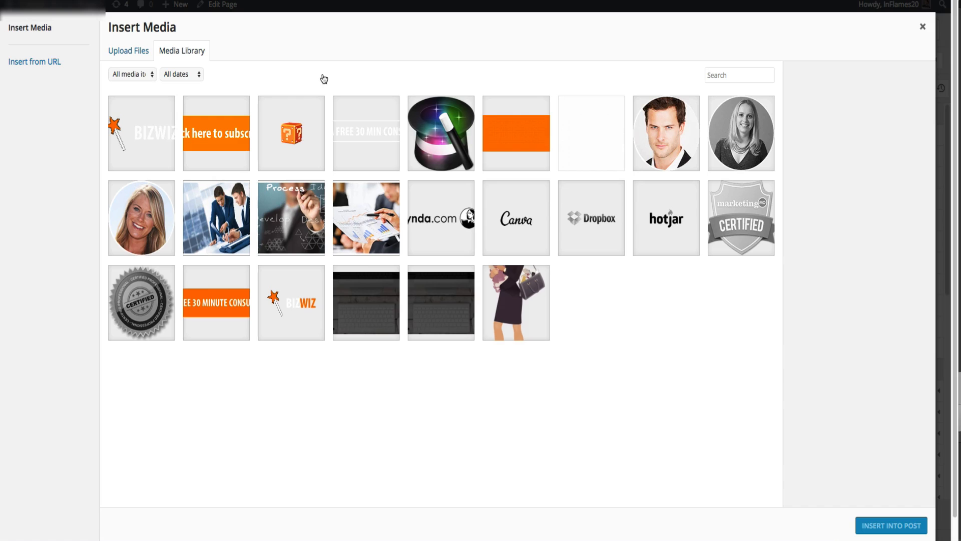
{"action": "left_click", "coordinate": [128, 50]}
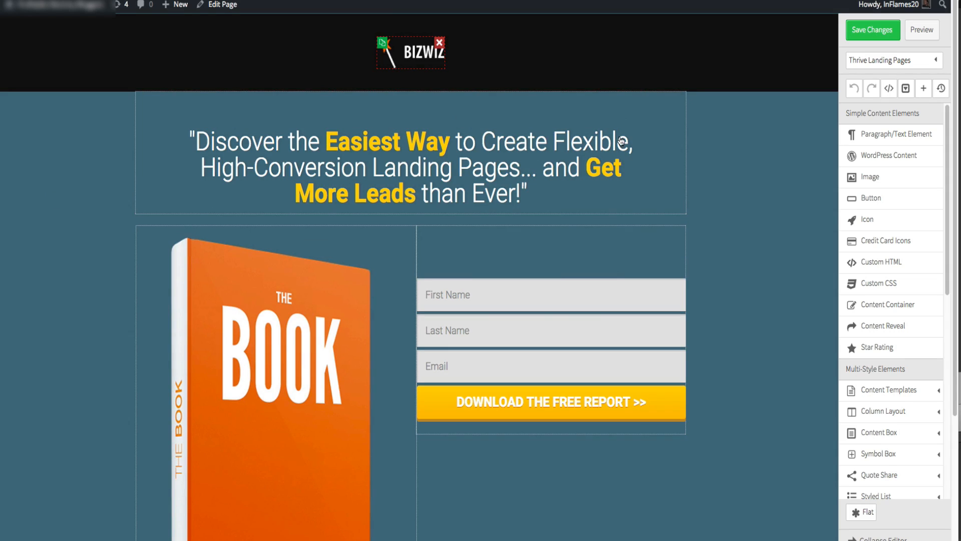
- Open the landing page settings and set the page background colour to light grey #e8e8e8
{"action": "left_click", "coordinate": [862, 61]}
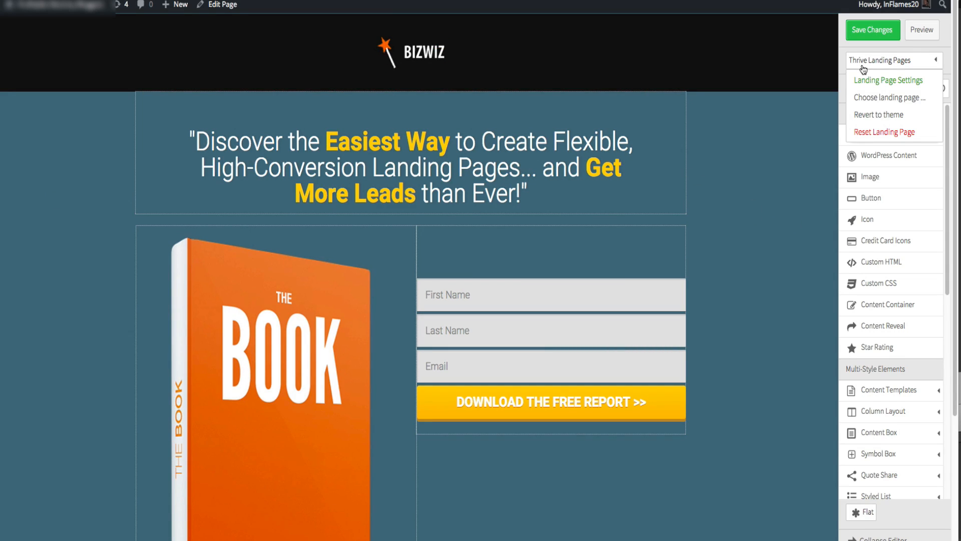
{"action": "left_click", "coordinate": [864, 80]}
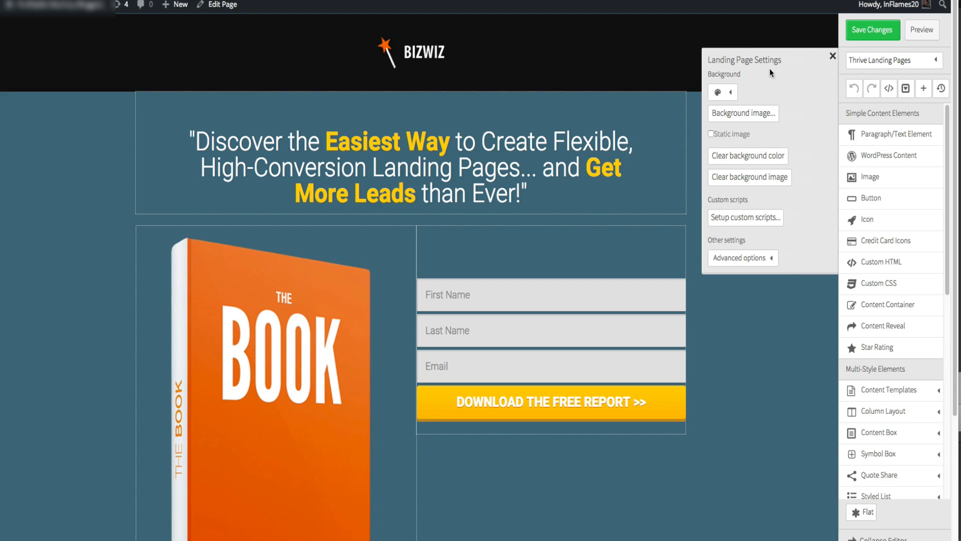
{"action": "left_click", "coordinate": [726, 93]}
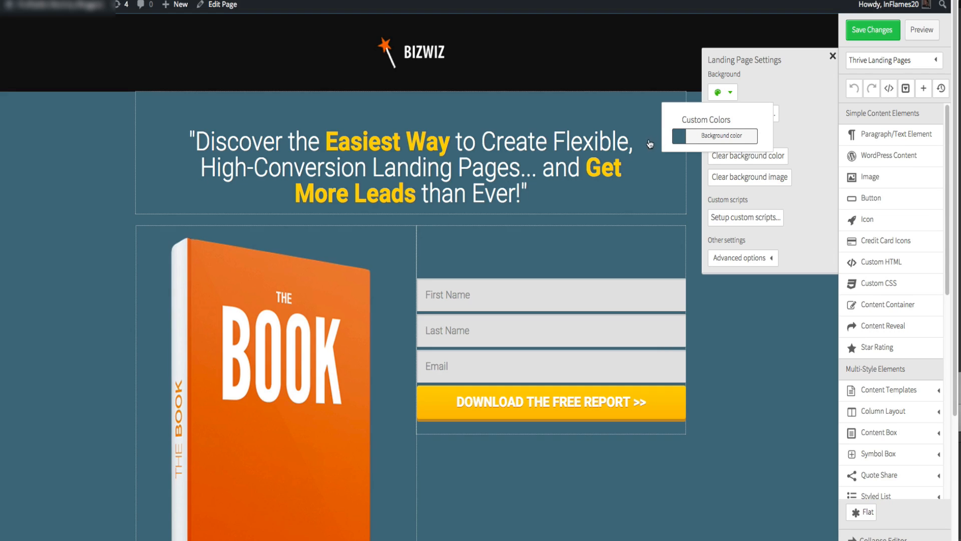
{"action": "mouse_move", "coordinate": [601, 169]}
{"action": "left_mouse_down"}
{"action": "mouse_move", "coordinate": [588, 157]}
{"action": "mouse_move", "coordinate": [608, 149]}
{"action": "mouse_move", "coordinate": [632, 172]}
{"action": "mouse_move", "coordinate": [644, 169]}
{"action": "mouse_move", "coordinate": [618, 140]}
{"action": "mouse_move", "coordinate": [635, 129]}
{"action": "mouse_move", "coordinate": [624, 120]}
{"action": "left_mouse_up"}
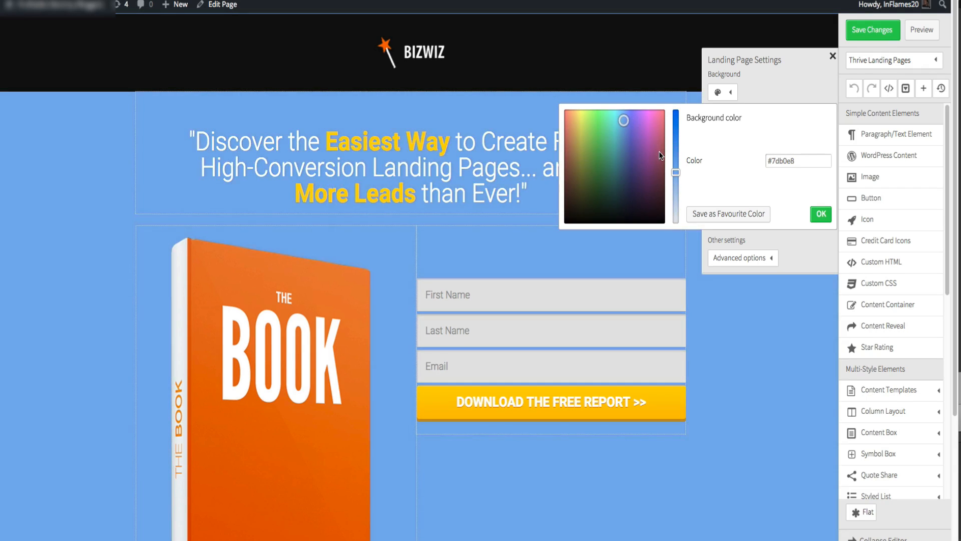
{"action": "left_click_drag", "start_coordinate": [672, 170], "coordinate": [701, 218]}
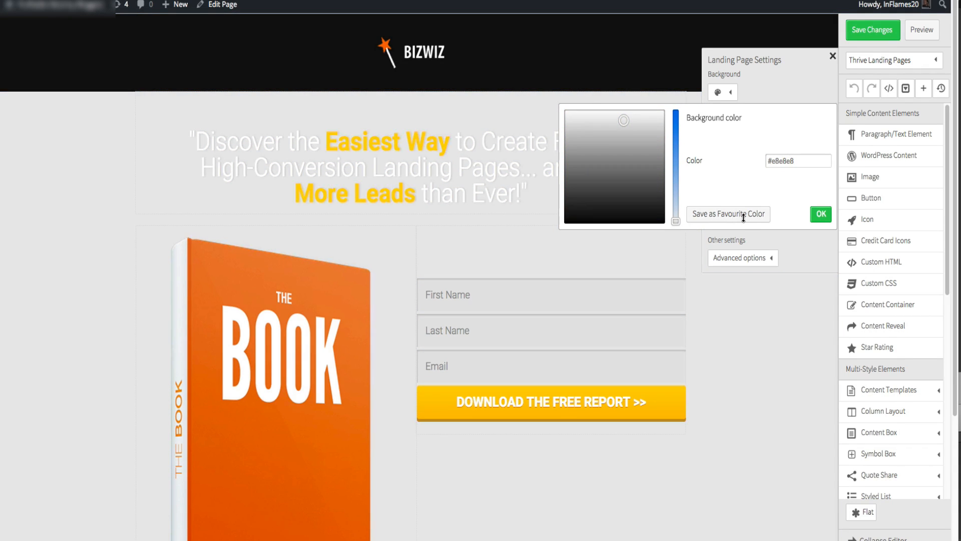
{"action": "left_click", "coordinate": [819, 214]}
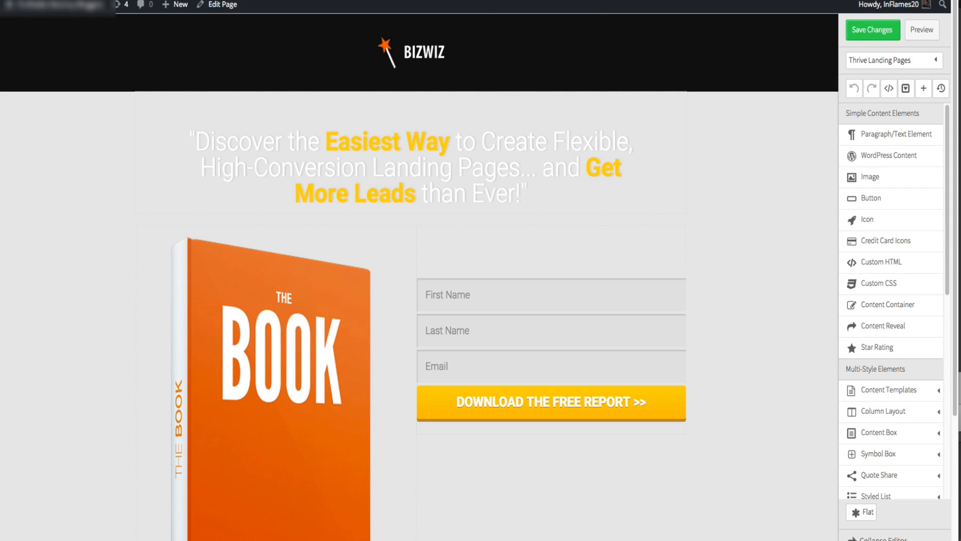
- Recolour the highlighted headline words, including Get More Leads, to orange
{"action": "scroll", "coordinate": [219, 143], "scroll_direction": "down", "scroll_amount": 4}
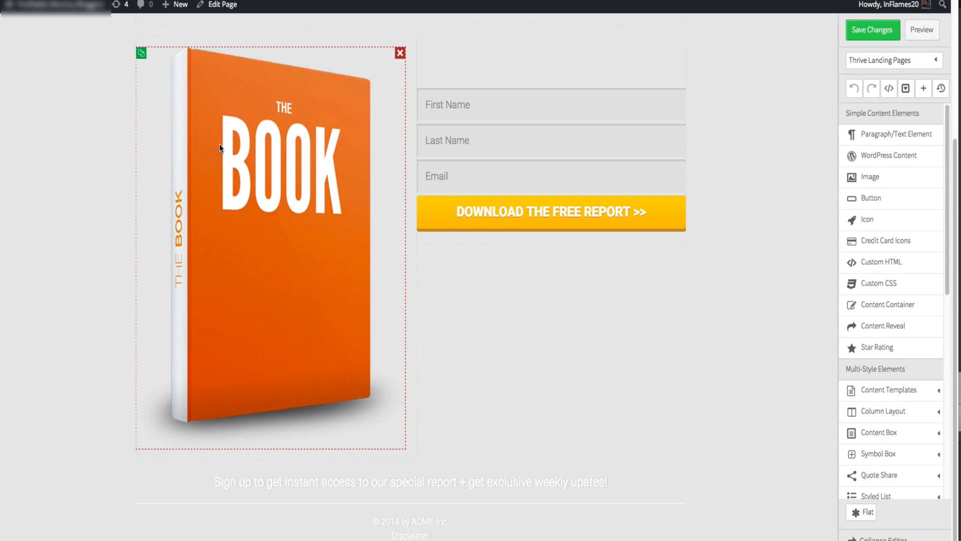
{"action": "left_click", "coordinate": [219, 143]}
{"action": "left_click", "coordinate": [786, 138]}
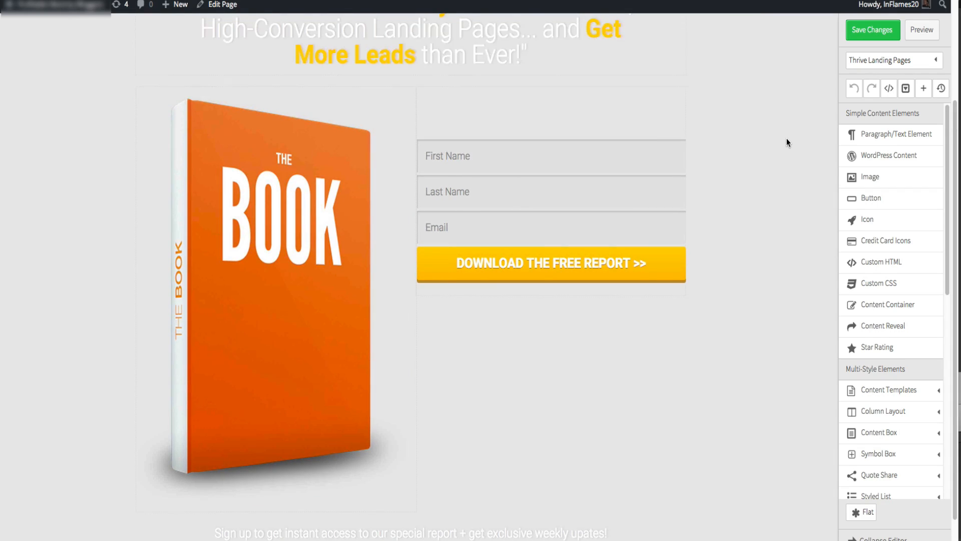
{"action": "scroll", "coordinate": [786, 138], "scroll_direction": "up", "scroll_amount": 3}
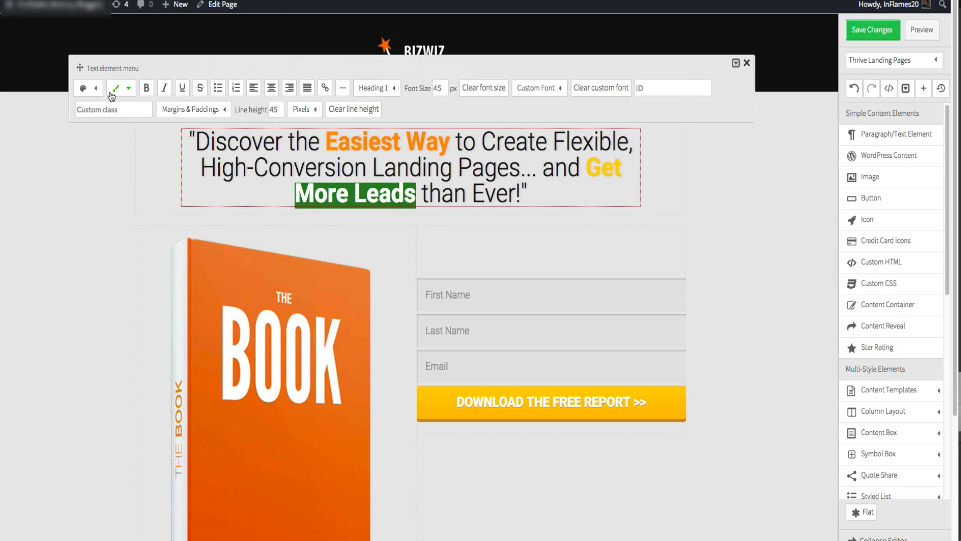
{"action": "left_click", "coordinate": [91, 90]}
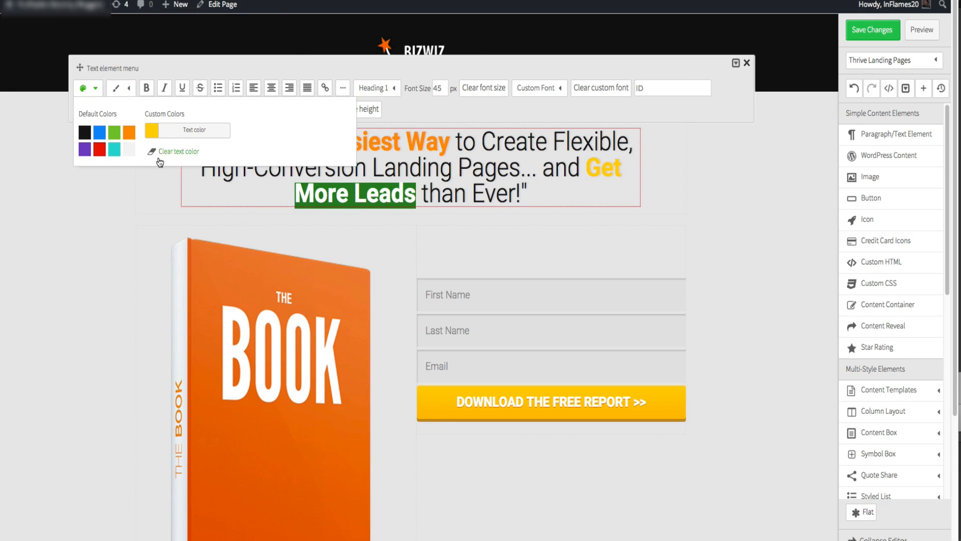
{"action": "left_click", "coordinate": [129, 133]}
{"action": "left_click_drag", "start_coordinate": [586, 169], "coordinate": [621, 171]}
{"action": "left_click", "coordinate": [93, 93]}
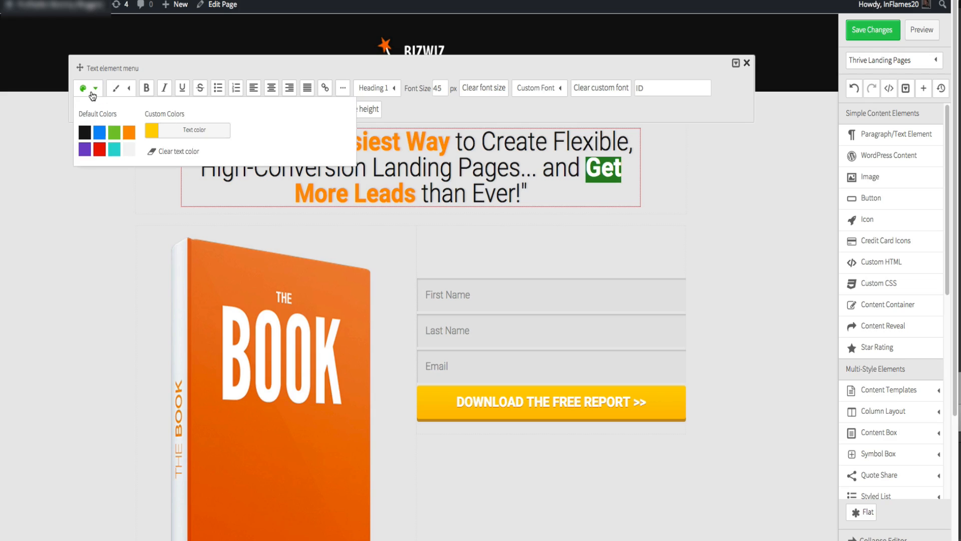
{"action": "left_click", "coordinate": [126, 134]}
{"action": "left_click", "coordinate": [108, 239]}
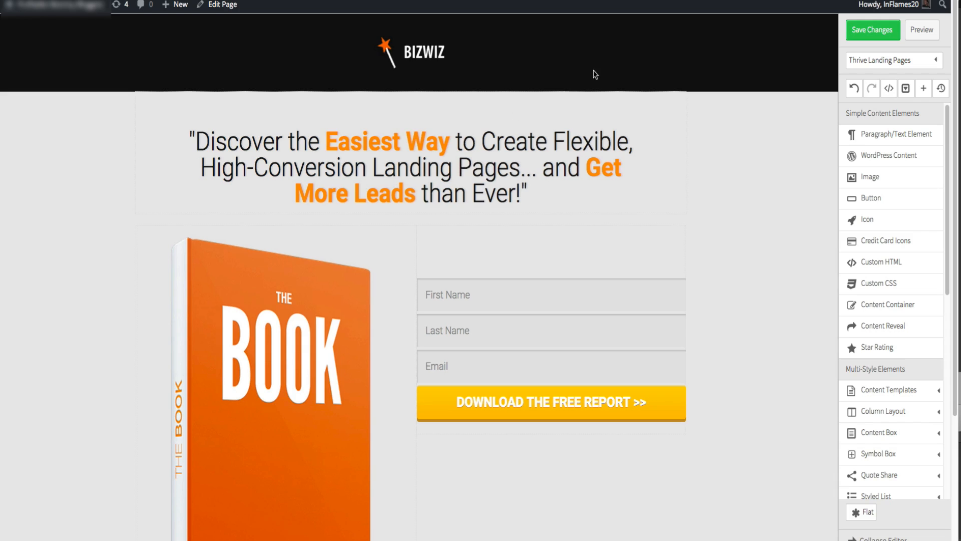
- Change the headline's font to Roboto Condensed 1.6em
{"action": "left_click", "coordinate": [553, 98]}
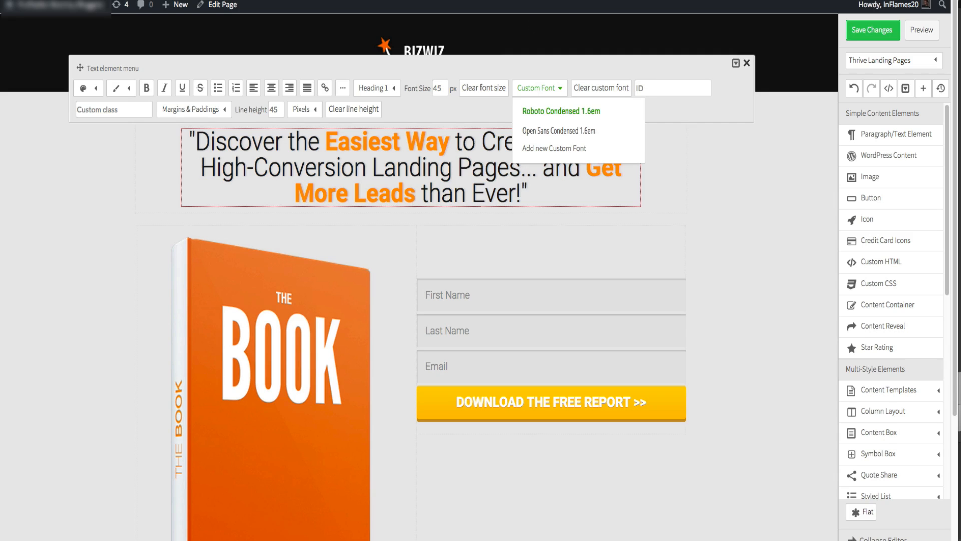
{"action": "left_click", "coordinate": [311, 152]}
{"action": "left_click", "coordinate": [310, 144]}
{"action": "left_click", "coordinate": [310, 144]}
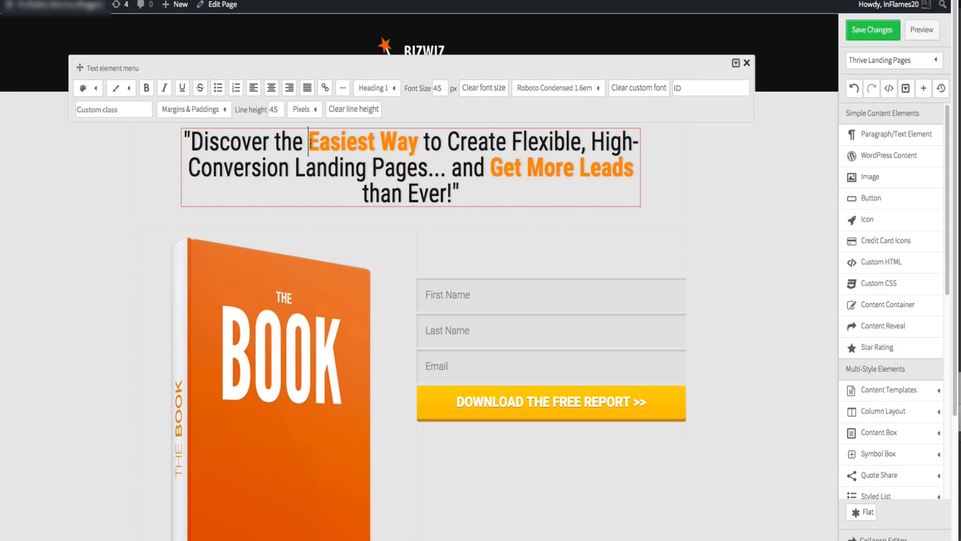
{"action": "left_click_drag", "start_coordinate": [311, 144], "coordinate": [415, 148]}
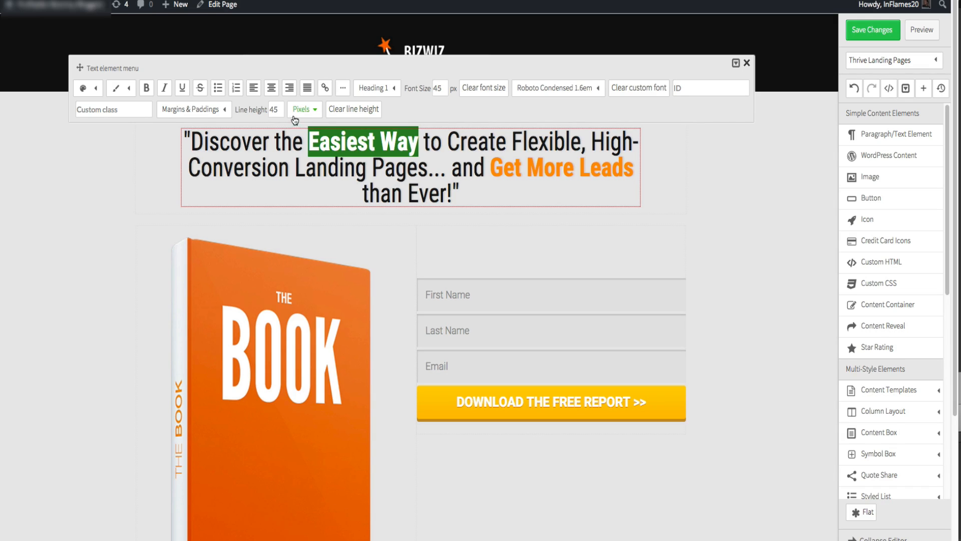
{"action": "left_click", "coordinate": [719, 235]}
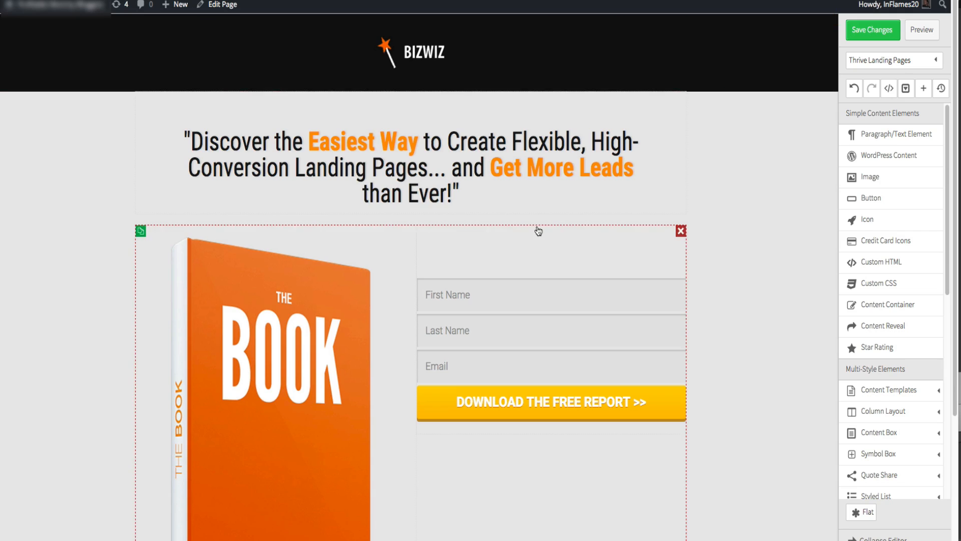
- Insert a Style 1 styled list into the right column above the opt-in form
{"action": "scroll", "coordinate": [537, 227], "scroll_direction": "down", "scroll_amount": 3}
{"action": "scroll", "coordinate": [879, 311], "scroll_direction": "down", "scroll_amount": 1}
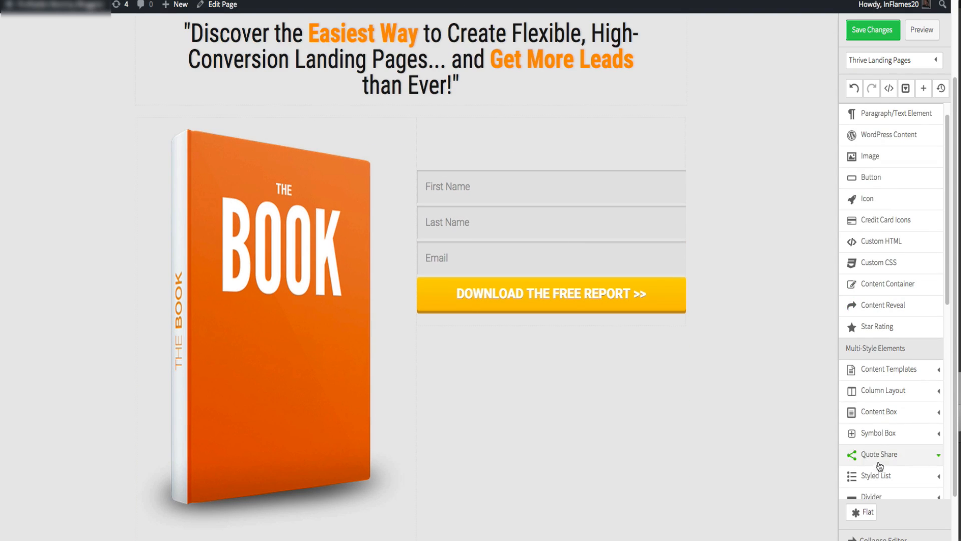
{"action": "scroll", "coordinate": [890, 419], "scroll_direction": "down", "scroll_amount": 1}
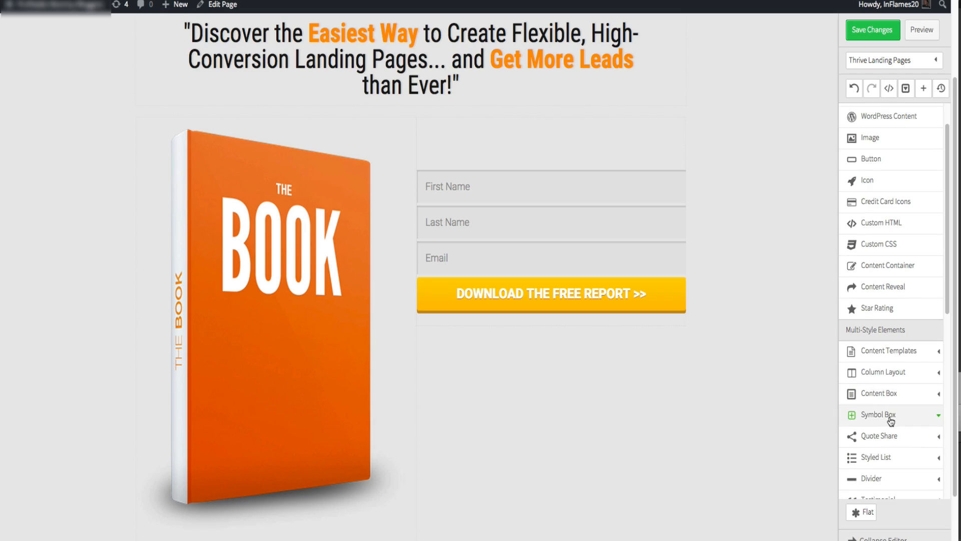
{"action": "left_click", "coordinate": [895, 456]}
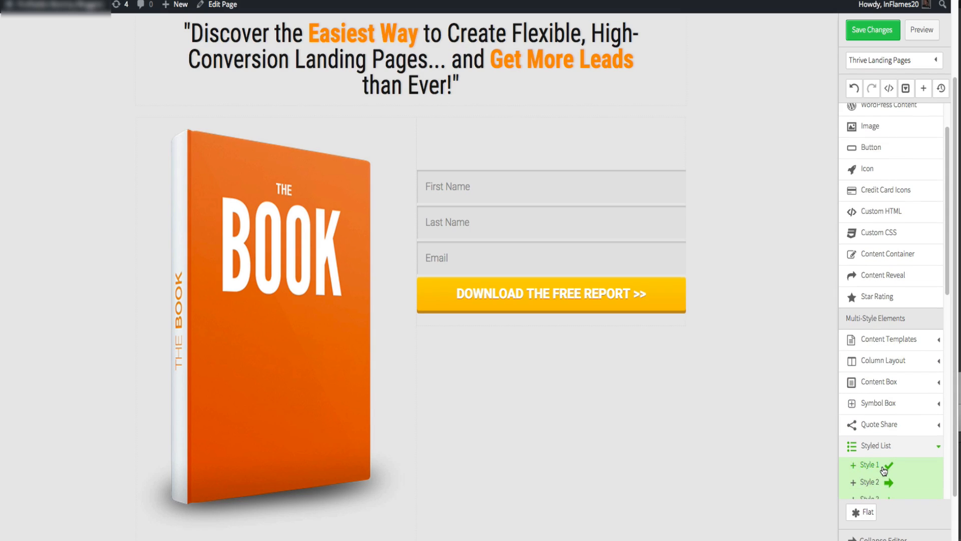
{"action": "left_click_drag", "start_coordinate": [884, 471], "coordinate": [621, 167]}
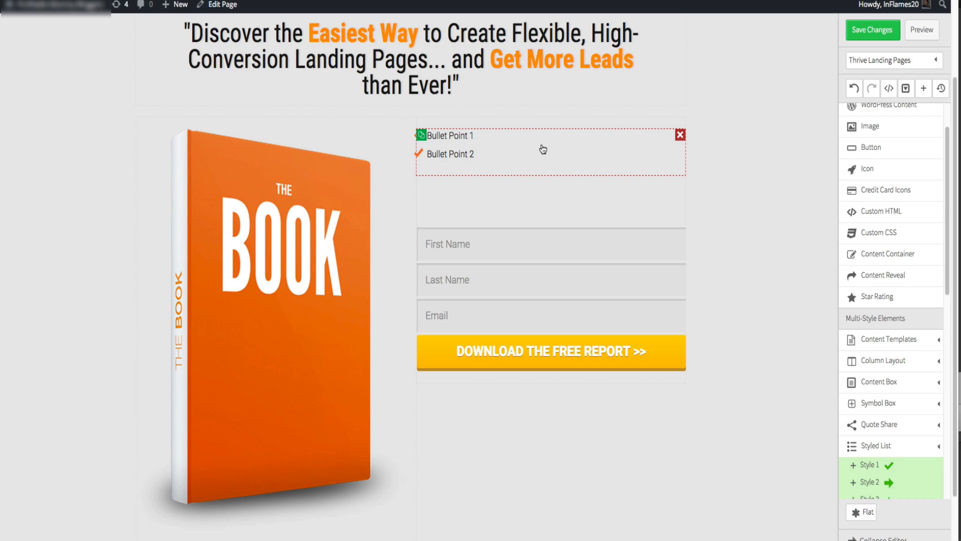
{"action": "left_click", "coordinate": [543, 149]}
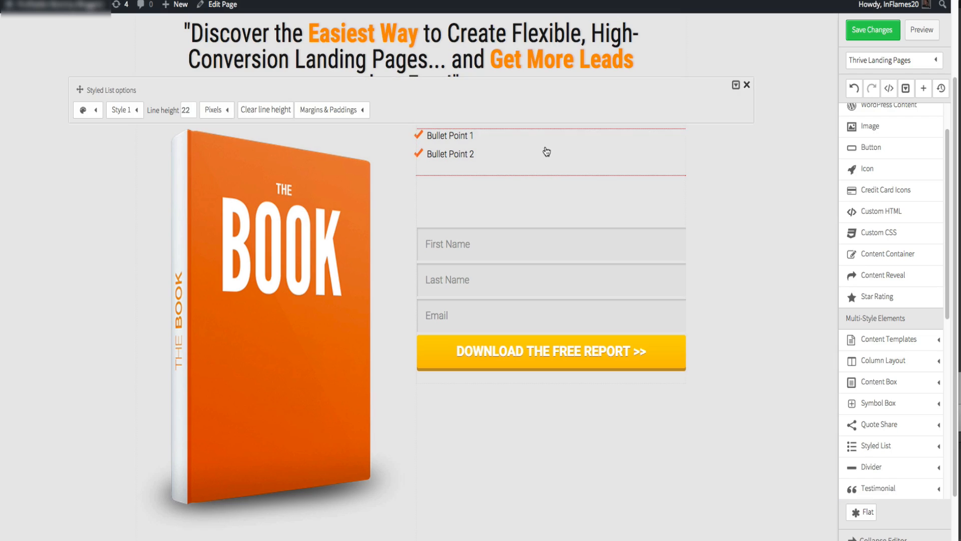
- Try a line height of 30 for the styled list, then restore it to 22
{"action": "double_click", "coordinate": [194, 110]}
{"action": "type", "text": "30"}
{"action": "double_click", "coordinate": [189, 109]}
{"action": "type", "text": "22"}
{"action": "left_click", "coordinate": [748, 86]}
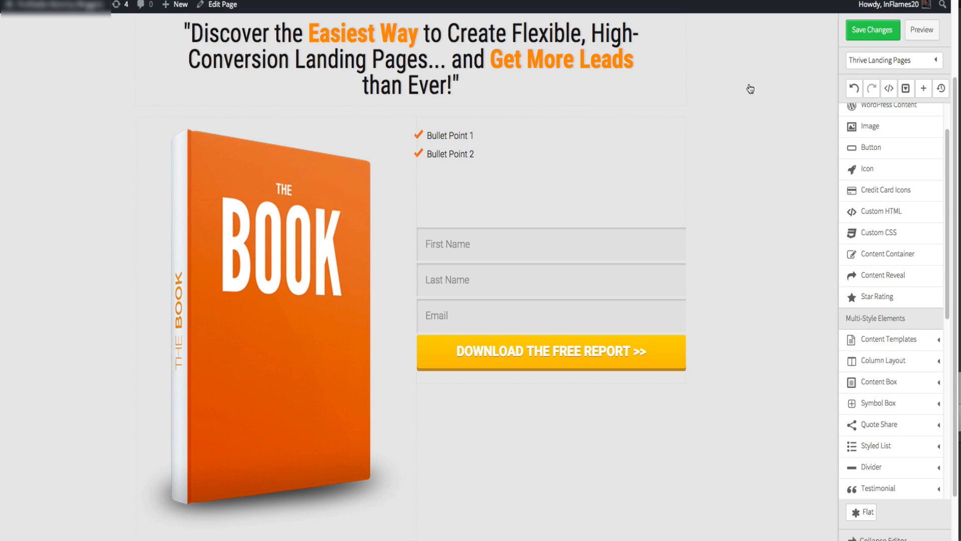
- Set the styled list items' font size to 30 px
{"action": "left_click", "coordinate": [470, 135]}
{"action": "triple_click", "coordinate": [471, 135]}
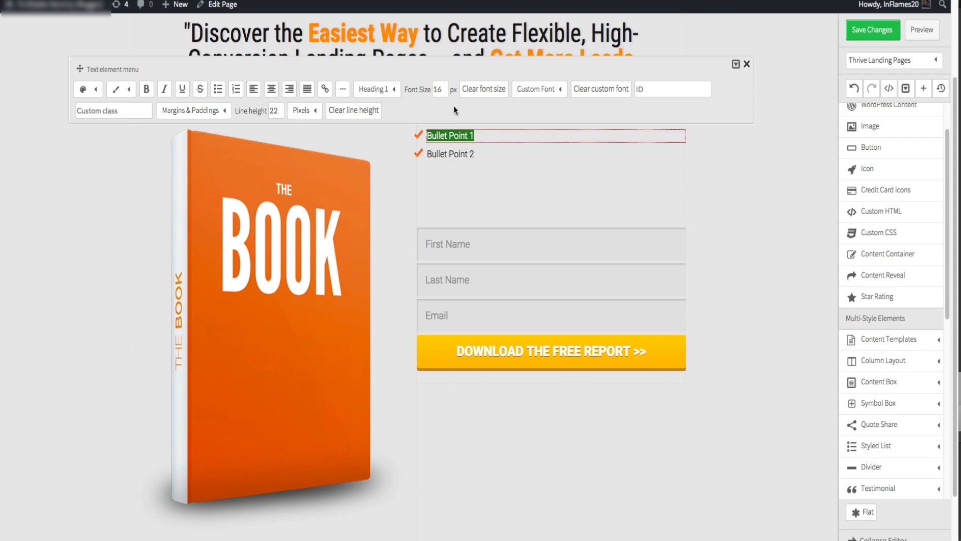
{"action": "left_click", "coordinate": [440, 90]}
{"action": "double_click", "coordinate": [438, 91]}
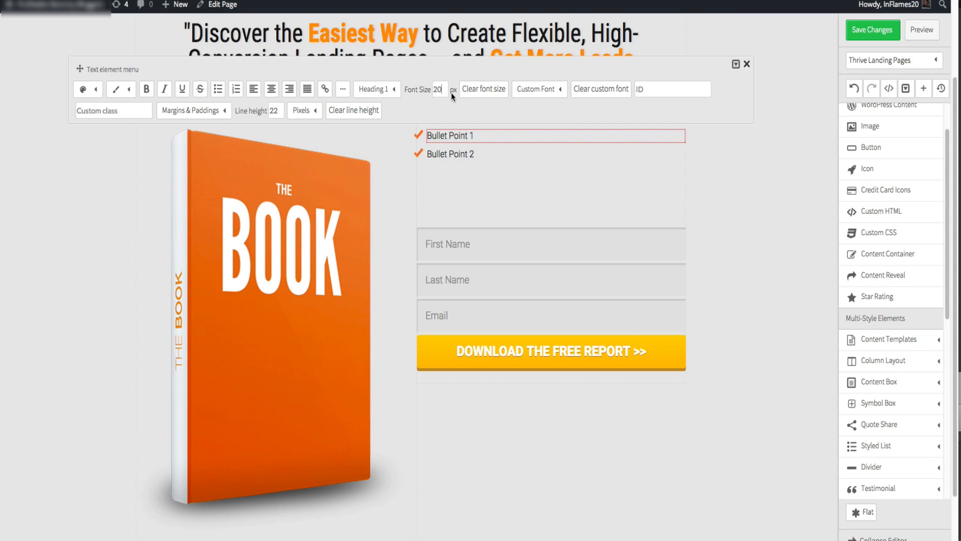
{"action": "key", "text": "Return"}
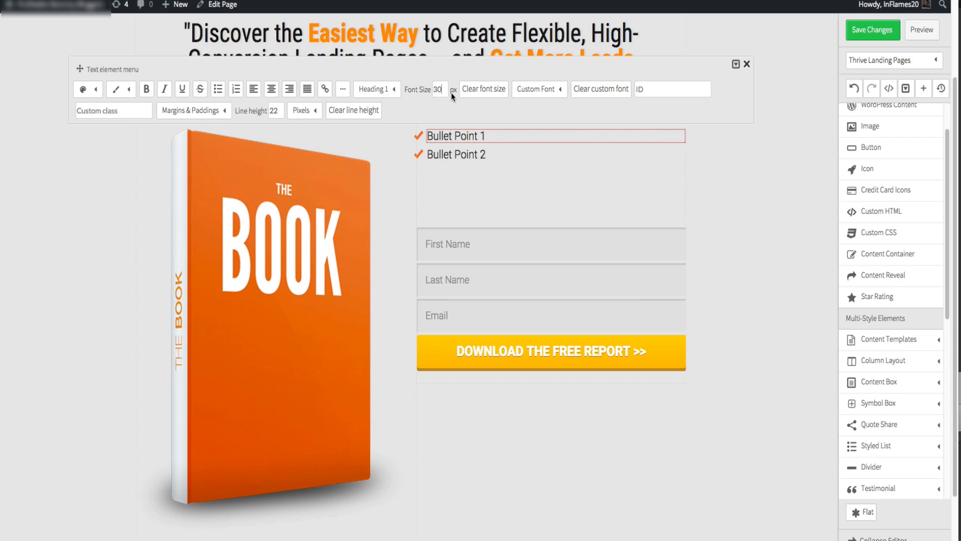
{"action": "left_click", "coordinate": [744, 231]}
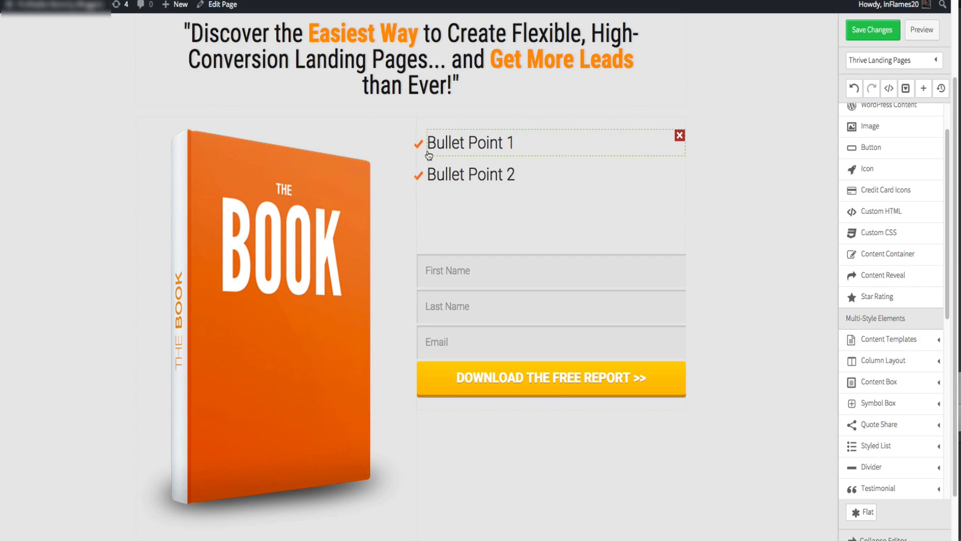
- Duplicate the styled list twice to make three bullet groups above the form
{"action": "left_click", "coordinate": [423, 137]}
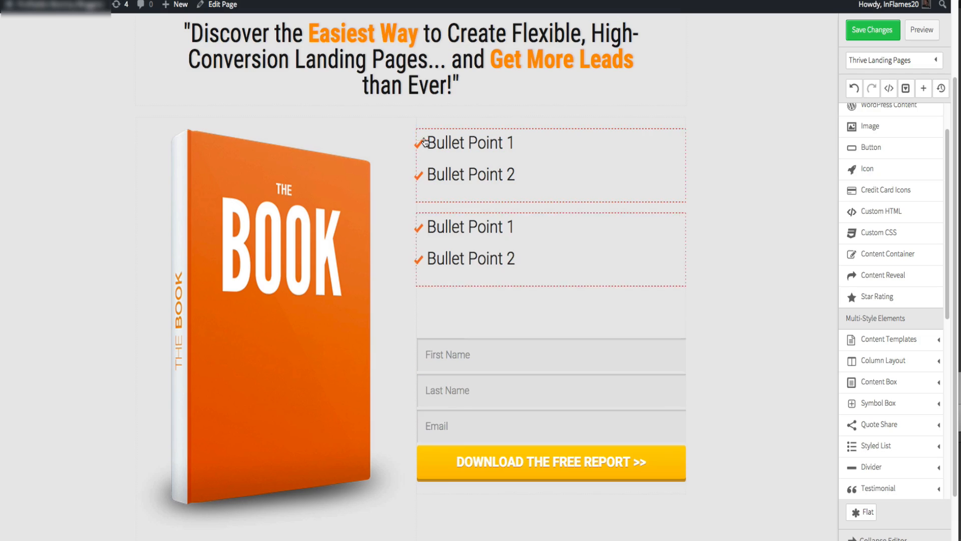
{"action": "left_click", "coordinate": [423, 138]}
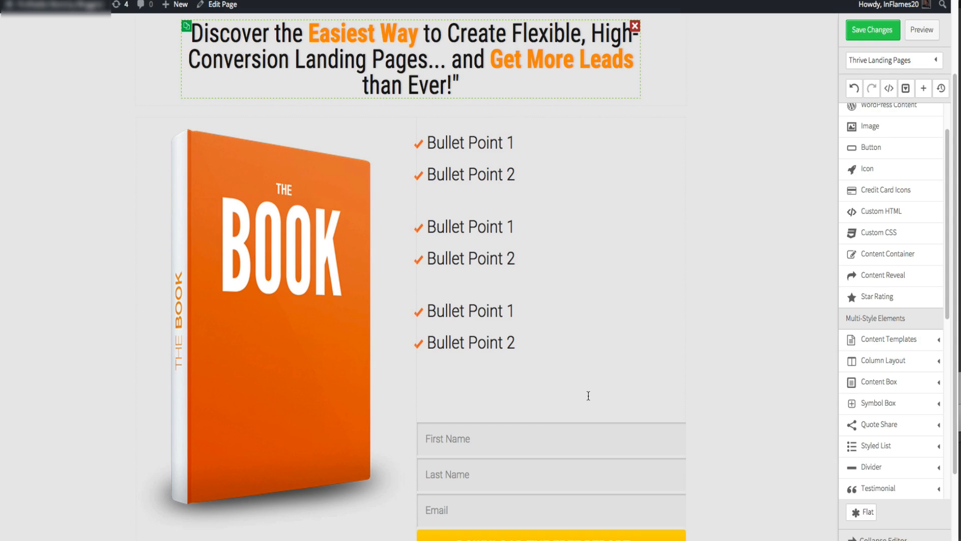
{"action": "scroll", "coordinate": [429, 526], "scroll_direction": "down", "scroll_amount": 2}
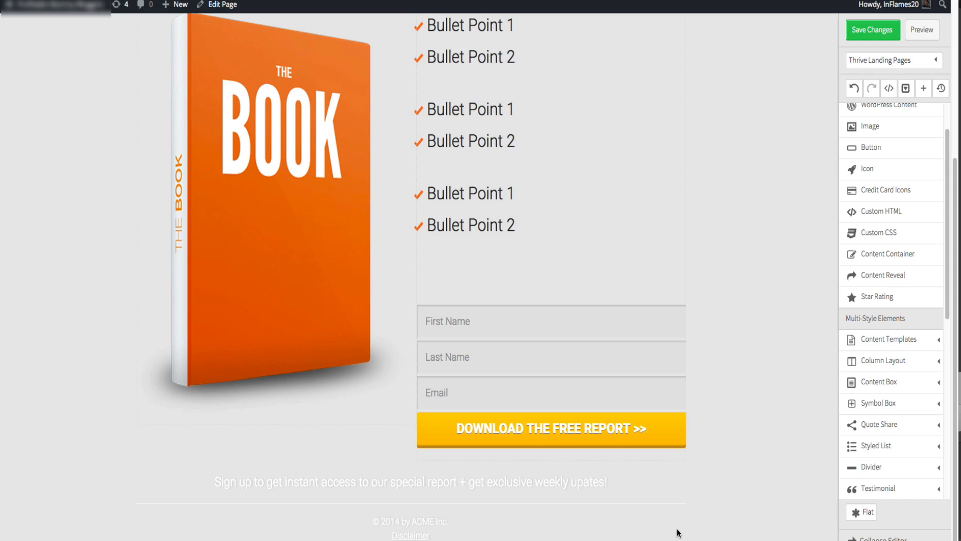
{"action": "scroll", "coordinate": [682, 536], "scroll_direction": "up", "scroll_amount": 1}
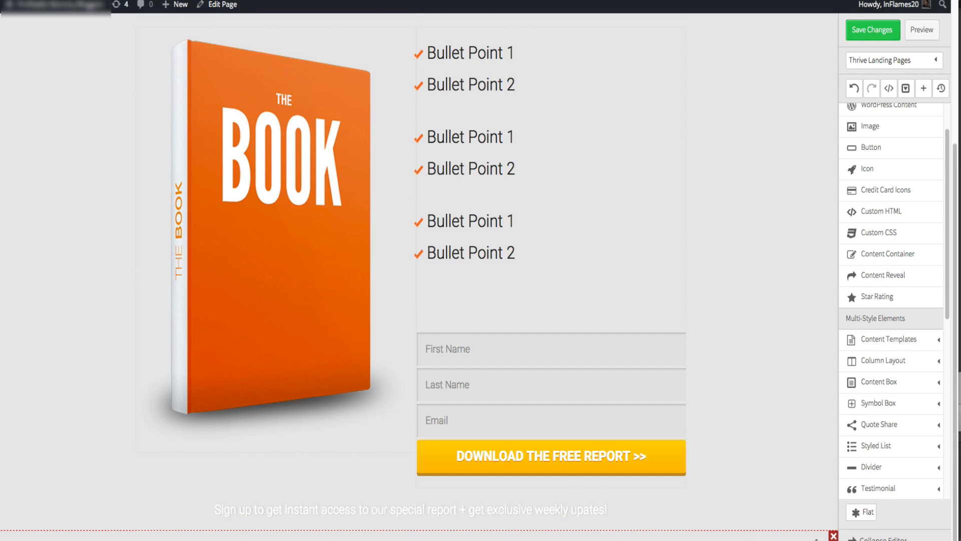
{"action": "scroll", "coordinate": [829, 538], "scroll_direction": "up", "scroll_amount": 1}
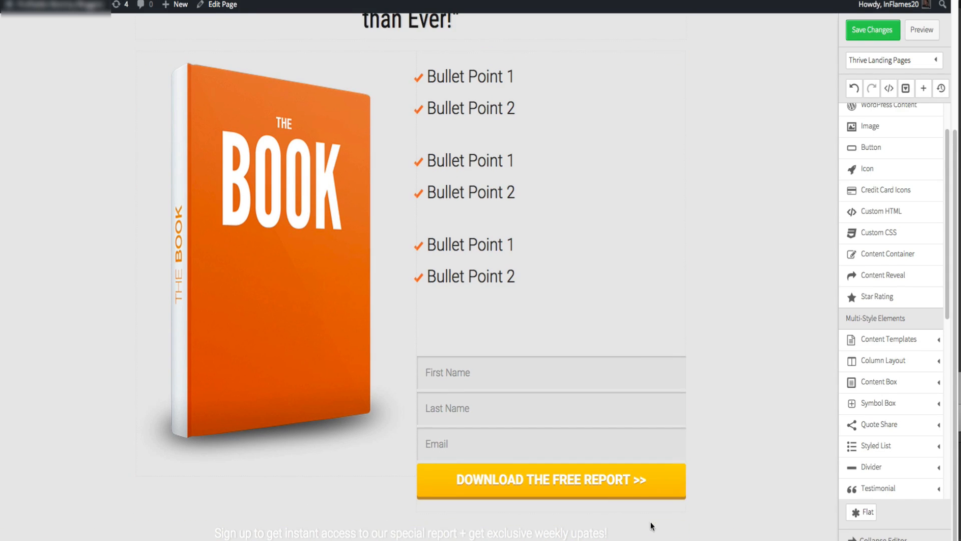
- Connect the opt-in form to Mailchimp through an API connection and choose the Mommy Bloggers mailing list
{"action": "scroll", "coordinate": [676, 532], "scroll_direction": "up", "scroll_amount": 1}
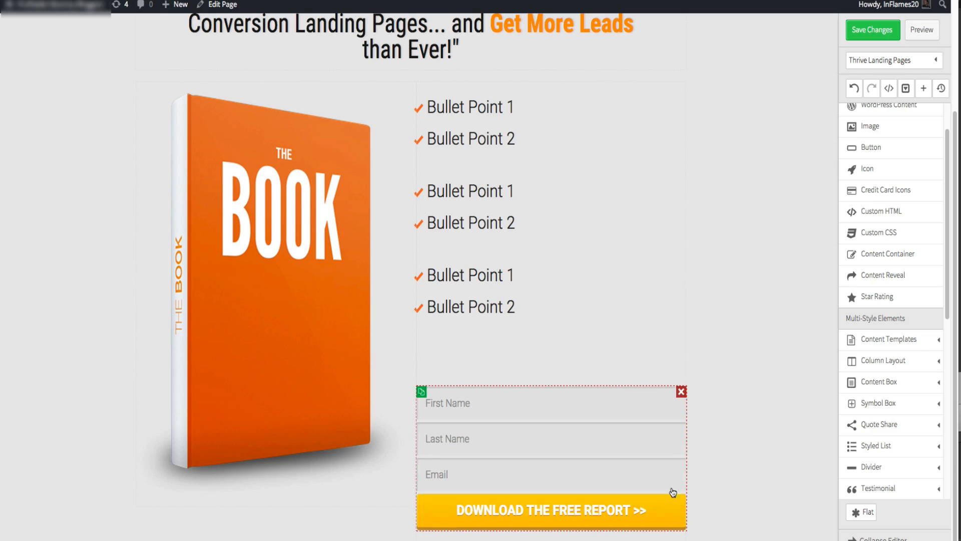
{"action": "left_click", "coordinate": [640, 407]}
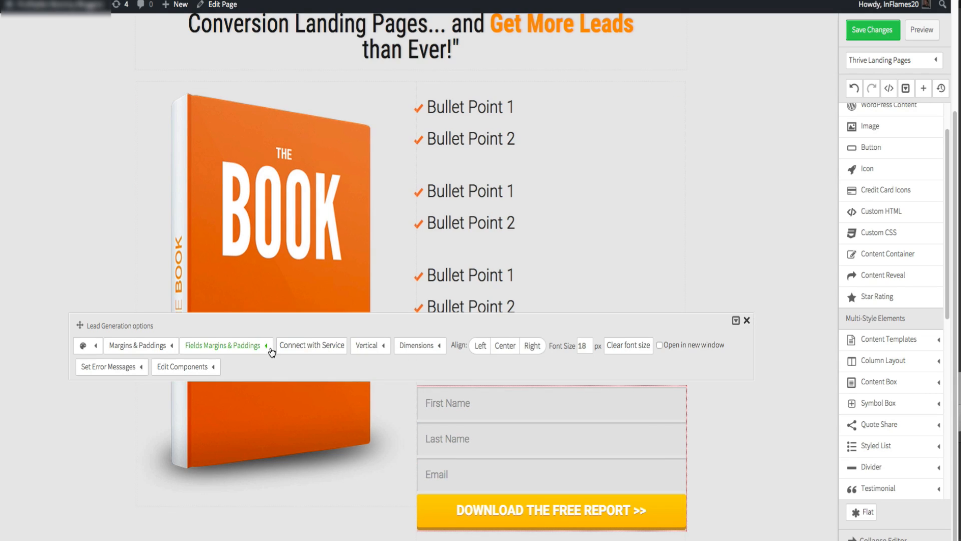
{"action": "left_click", "coordinate": [309, 348]}
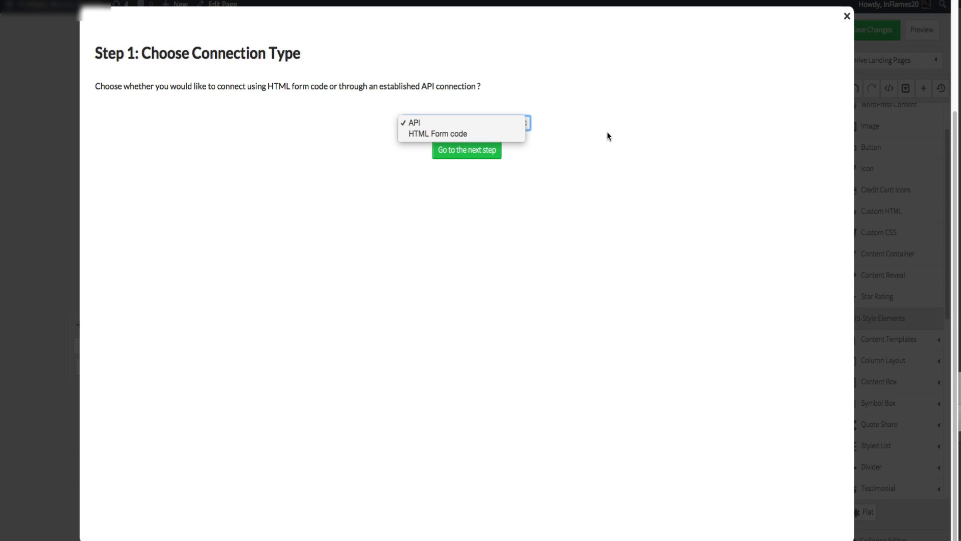
{"action": "left_click", "coordinate": [609, 136]}
{"action": "left_click", "coordinate": [484, 120]}
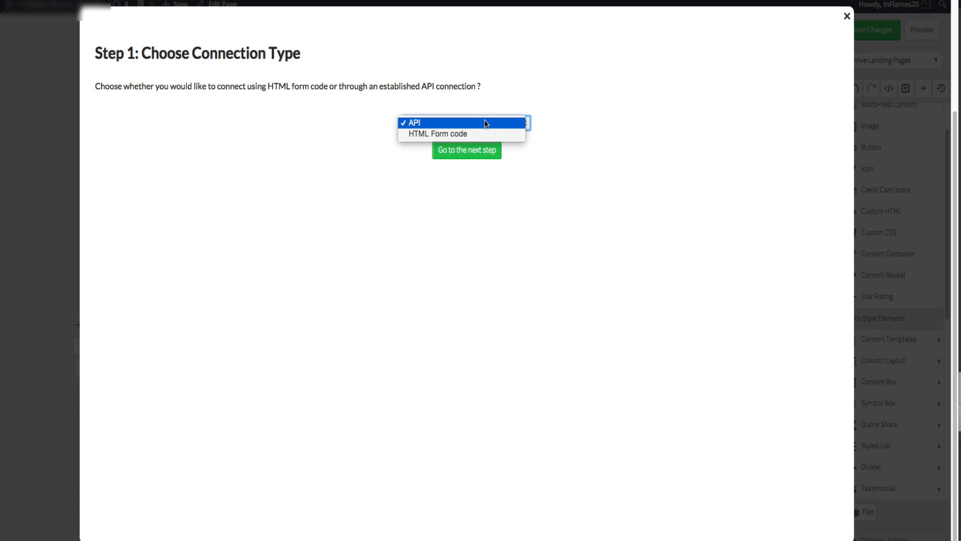
{"action": "left_click", "coordinate": [514, 120]}
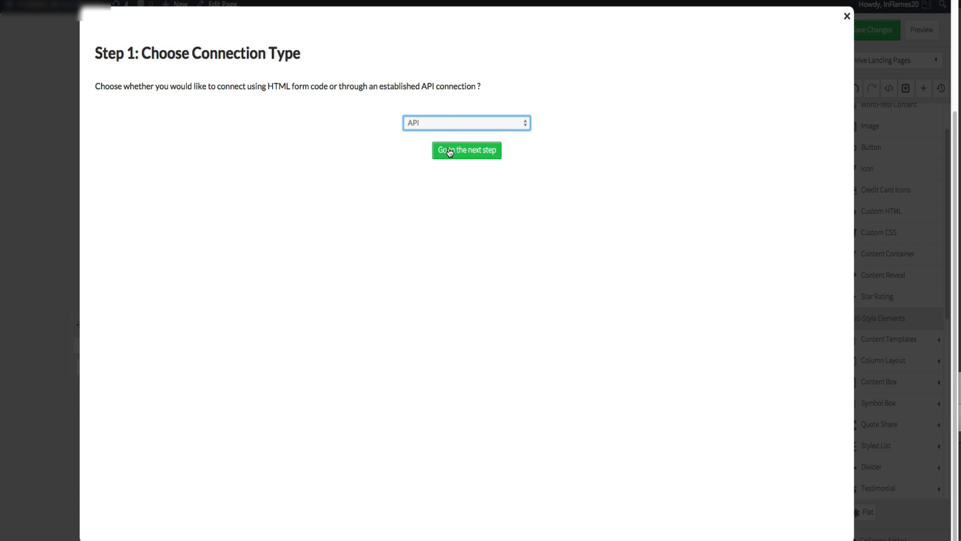
{"action": "left_click", "coordinate": [449, 151]}
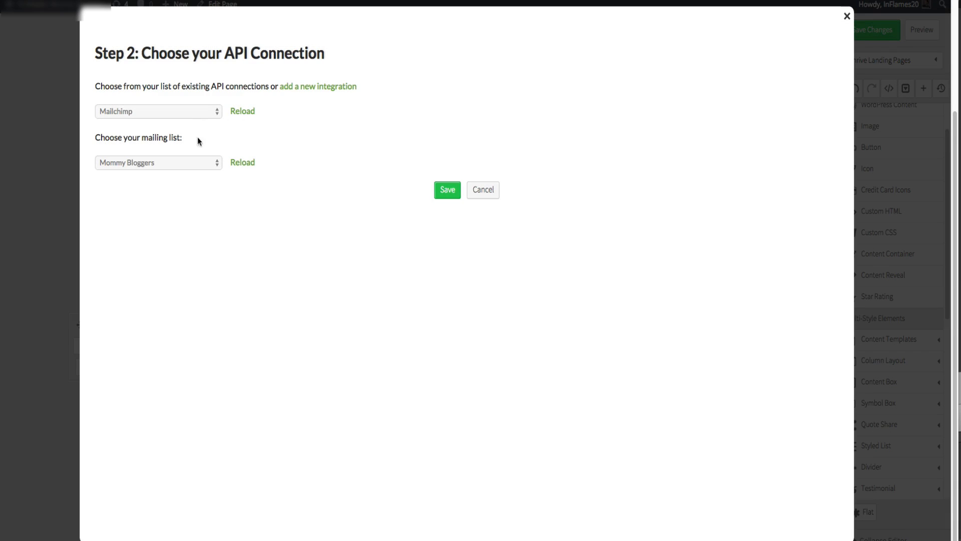
{"action": "left_click", "coordinate": [191, 162]}
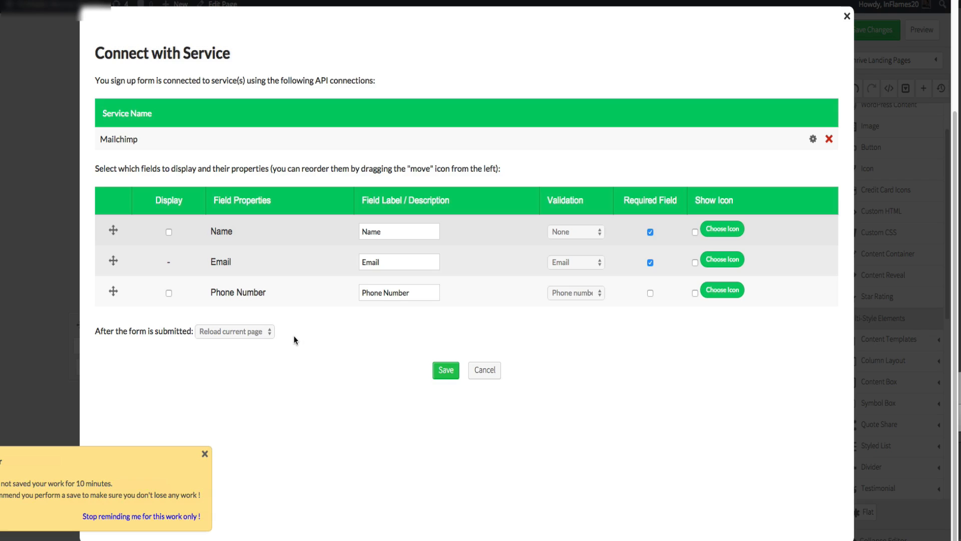
- Finish the connection settings with only the Email field displayed, keeping Reload current page after submission, and save
{"action": "left_click", "coordinate": [218, 332]}
{"action": "left_click", "coordinate": [113, 336]}
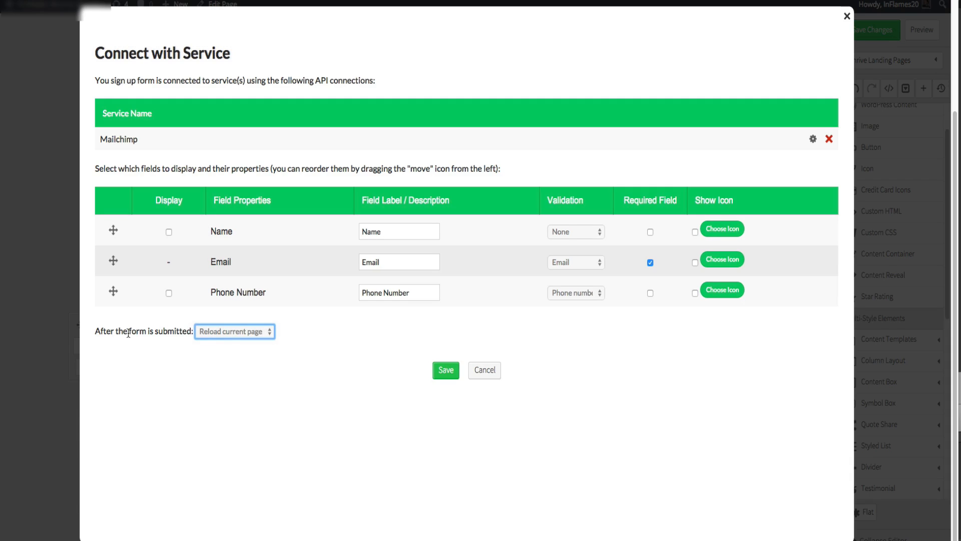
{"action": "left_click", "coordinate": [213, 332]}
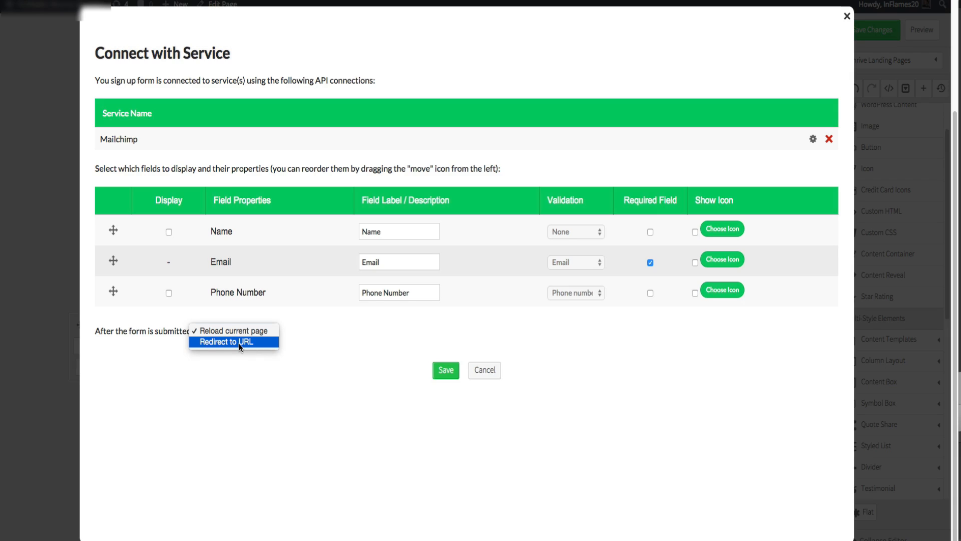
{"action": "left_click", "coordinate": [352, 336]}
{"action": "left_click", "coordinate": [446, 370]}
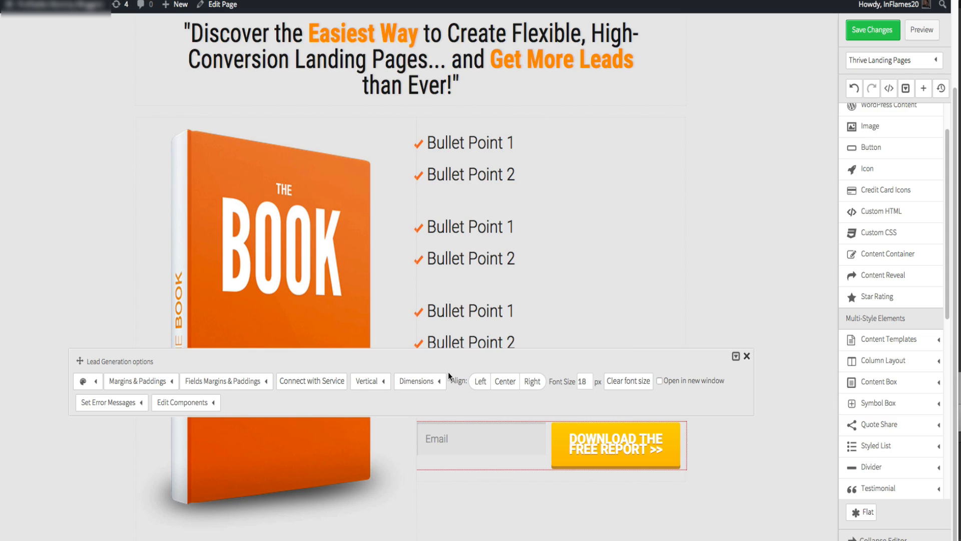
- Reselect the opt-in form and switch its layout from horizontal to vertical
{"action": "left_click", "coordinate": [712, 243]}
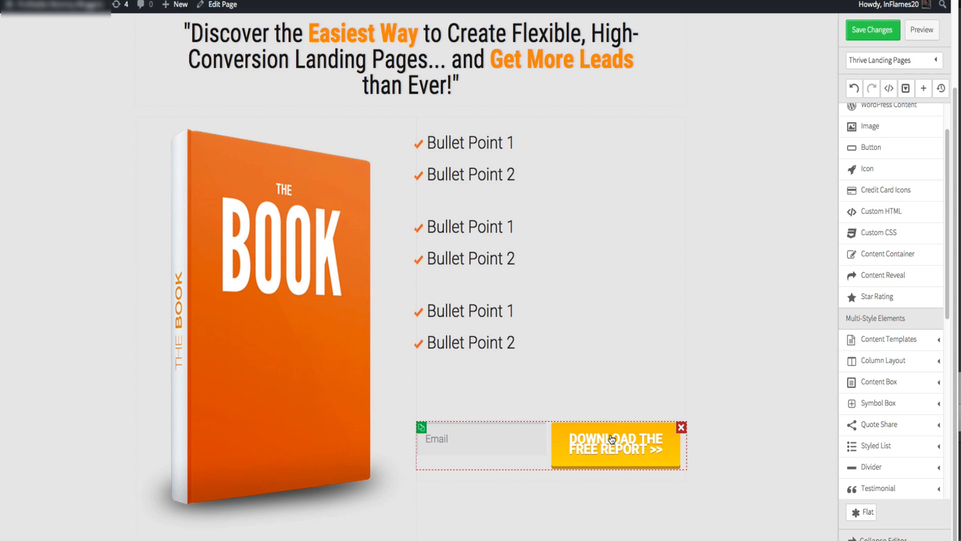
{"action": "left_click", "coordinate": [611, 439]}
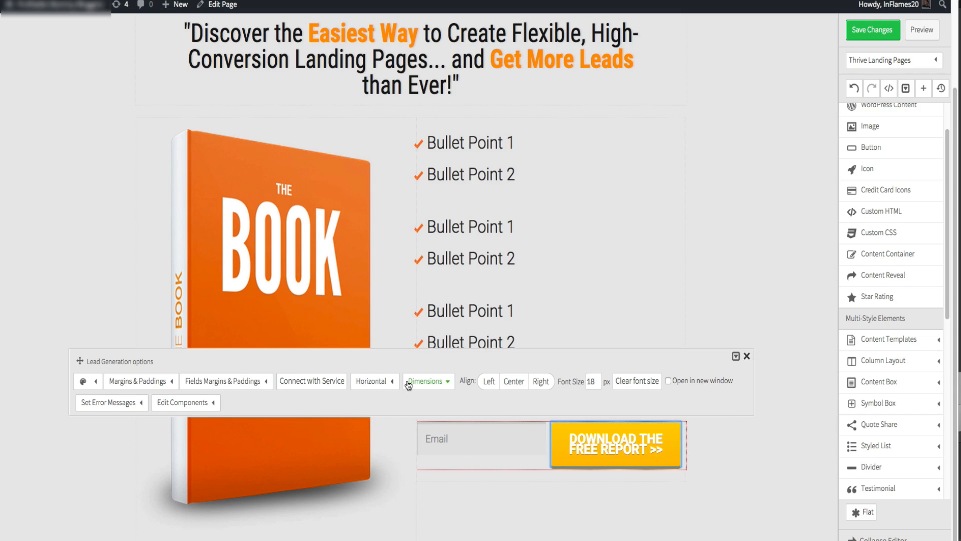
{"action": "left_click", "coordinate": [388, 386]}
{"action": "left_click", "coordinate": [388, 413]}
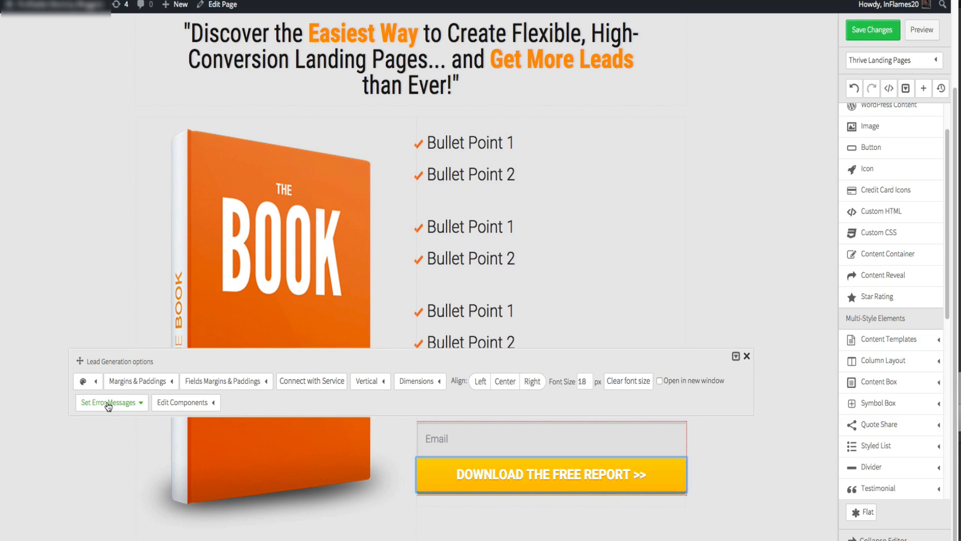
- Apply the blue default color to the form and pick a darker blue Button Shadow Color
{"action": "left_click", "coordinate": [96, 381]}
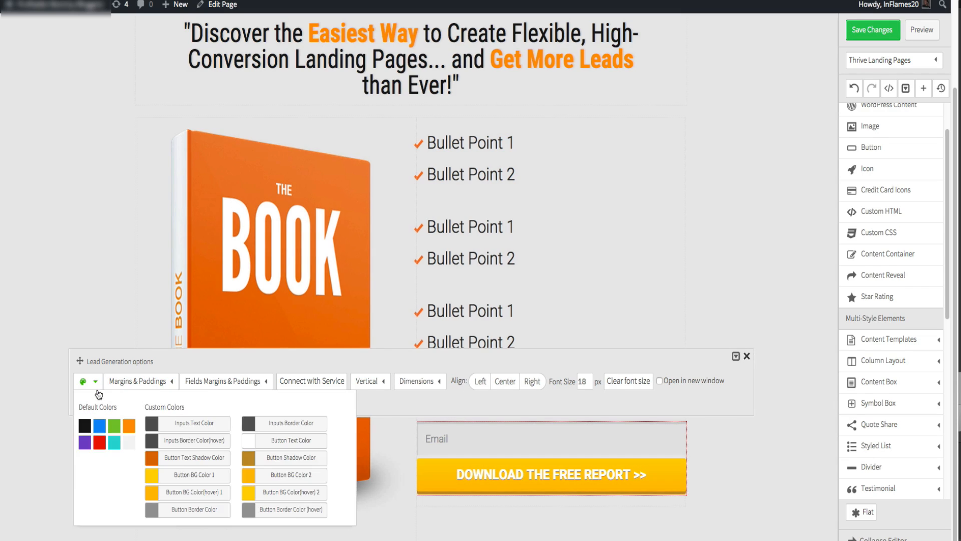
{"action": "left_click", "coordinate": [98, 426]}
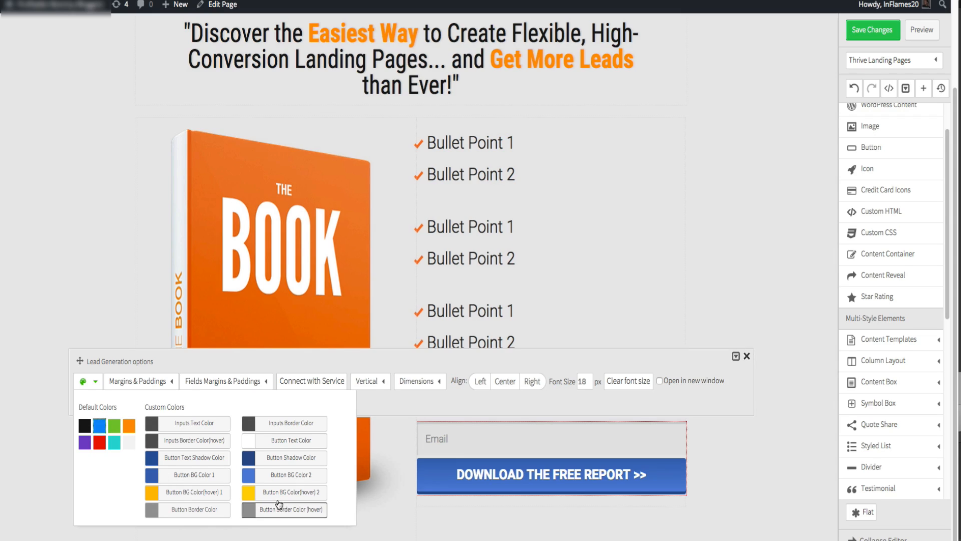
{"action": "left_click", "coordinate": [249, 458]}
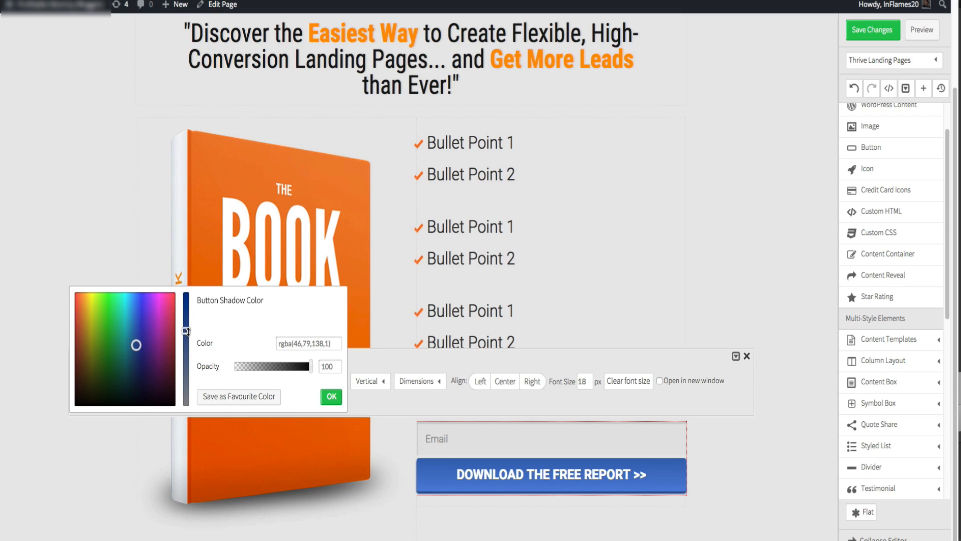
{"action": "left_click", "coordinate": [136, 333]}
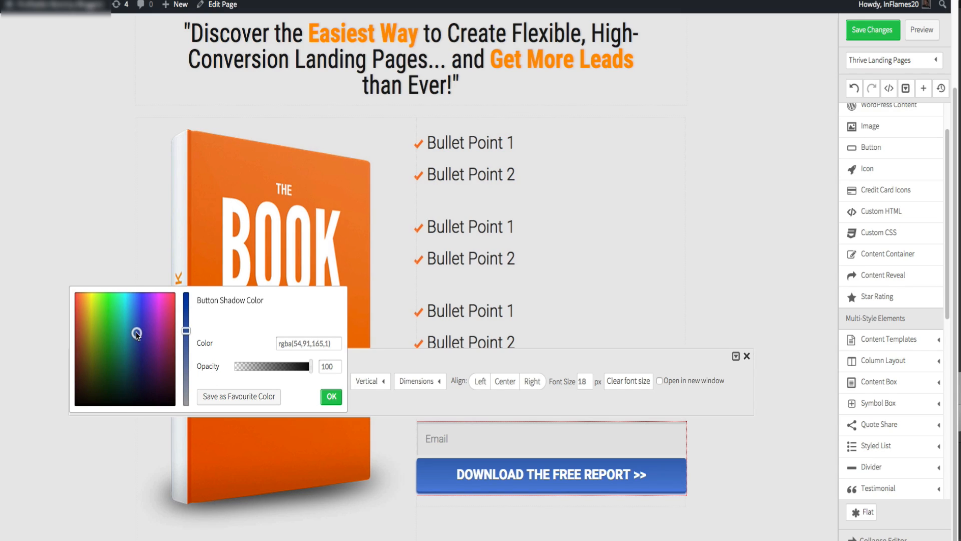
{"action": "left_click_drag", "start_coordinate": [137, 332], "coordinate": [131, 335]}
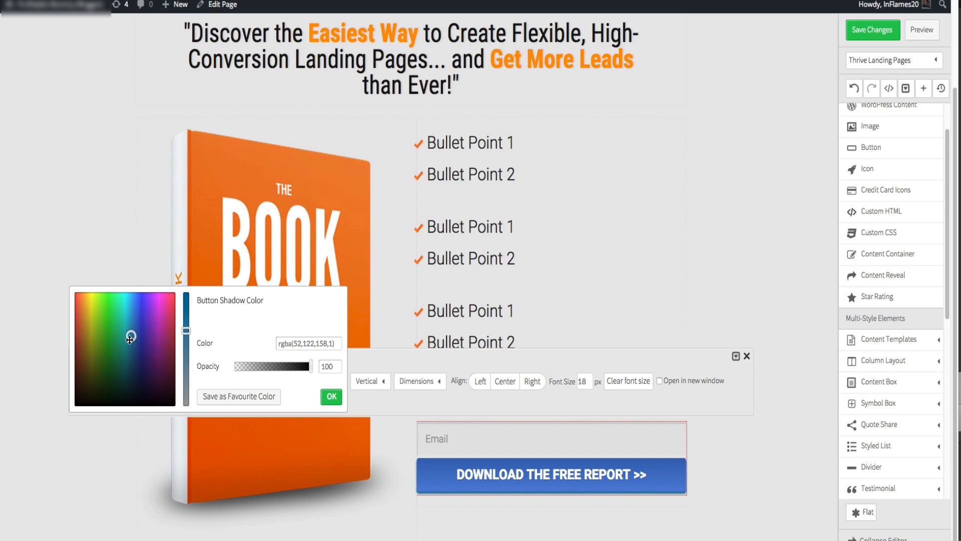
{"action": "left_click", "coordinate": [323, 399]}
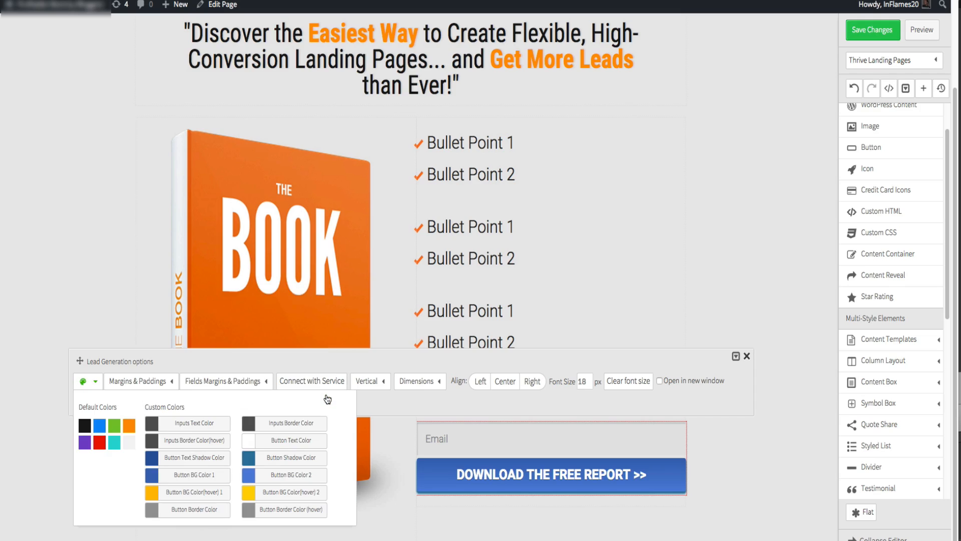
- Copy Button BG Color 1's hex #3e68b2 into Button BG Color 2
{"action": "left_click", "coordinate": [150, 481]}
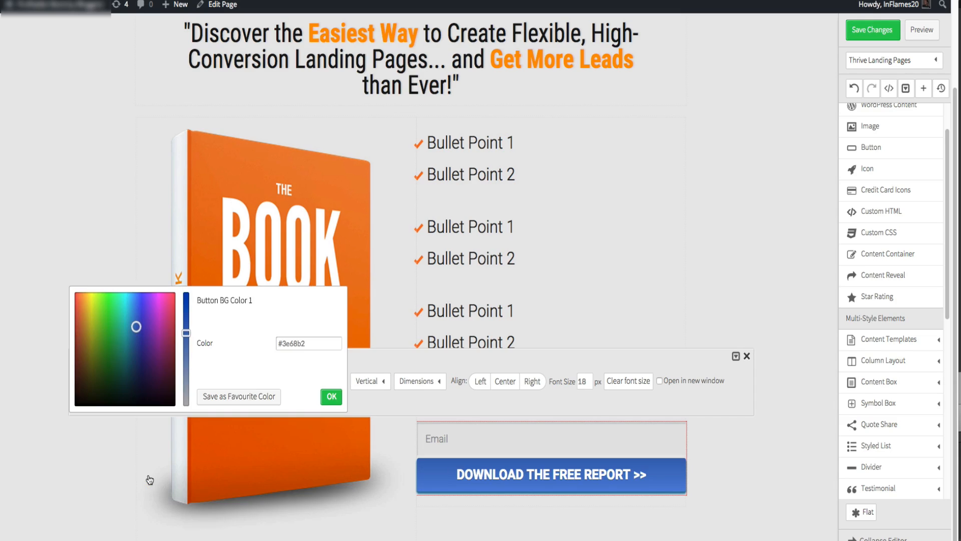
{"action": "triple_click", "coordinate": [299, 343]}
{"action": "key", "text": "ctrl+c"}
{"action": "left_click", "coordinate": [332, 396]}
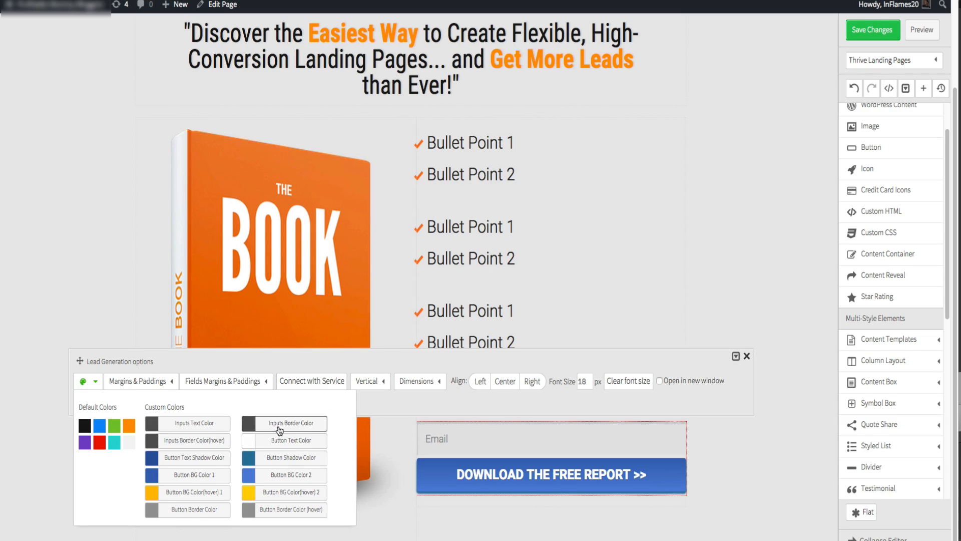
{"action": "left_click", "coordinate": [249, 477]}
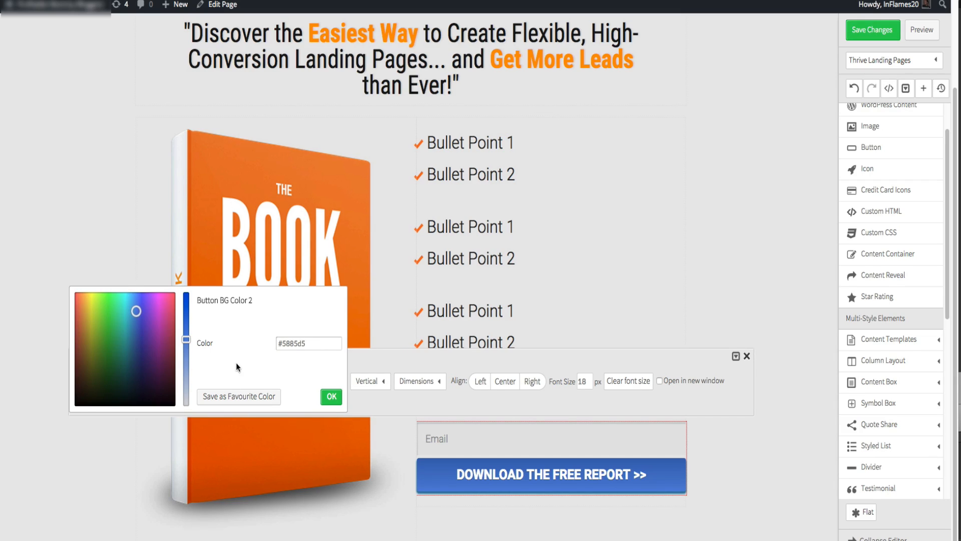
{"action": "triple_click", "coordinate": [315, 344]}
{"action": "key", "text": "ctrl+v"}
{"action": "left_click", "coordinate": [331, 396]}
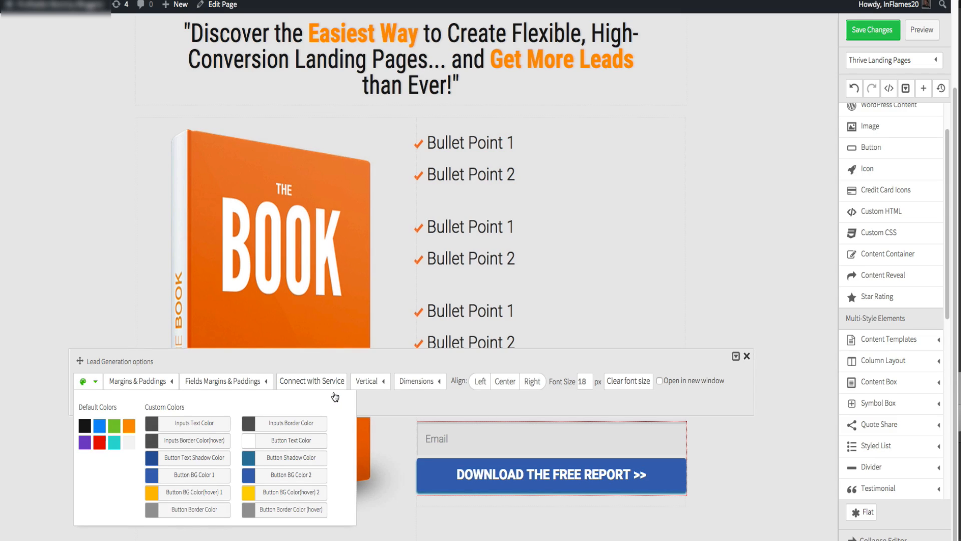
- Reapply the blue color and set Button BG Color 1 to Button BG Color 2's hex #5885d5
{"action": "left_click", "coordinate": [100, 427]}
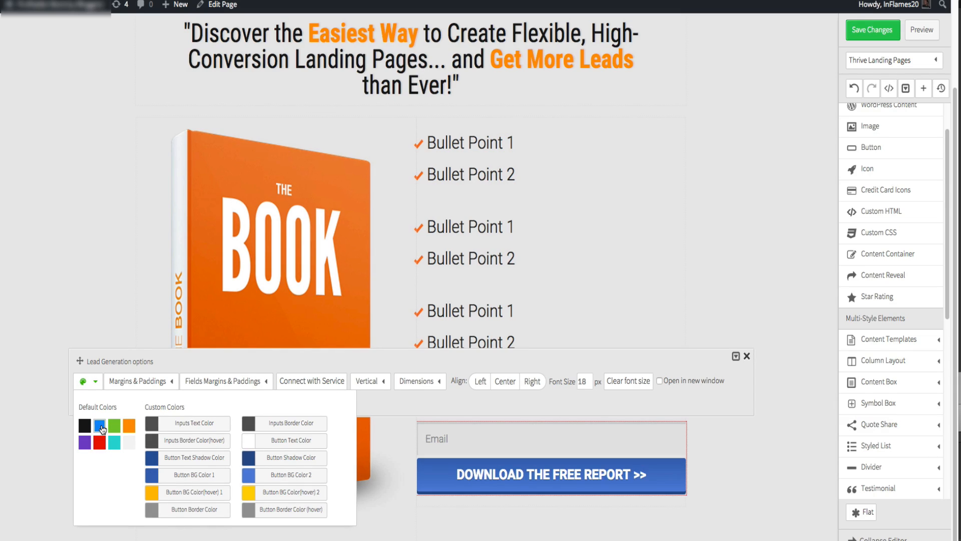
{"action": "left_click", "coordinate": [155, 475]}
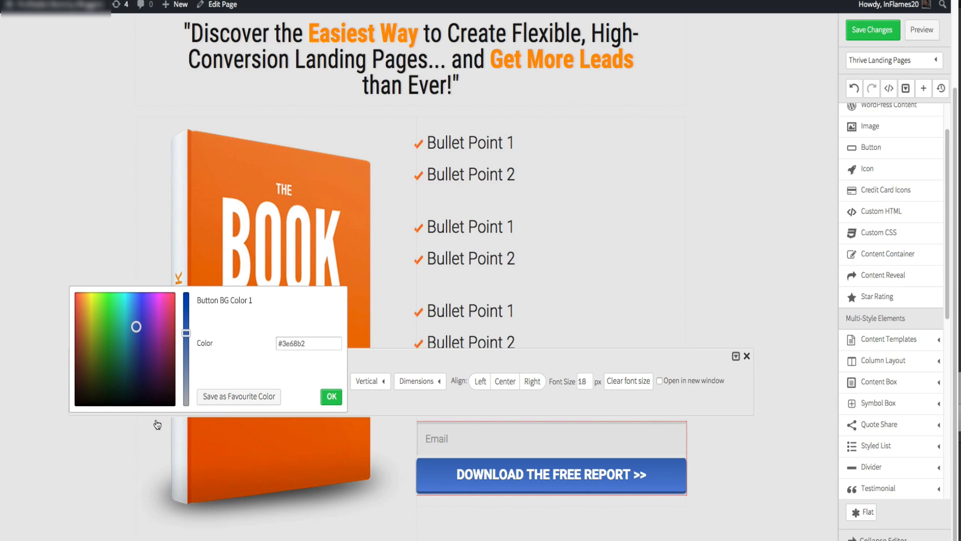
{"action": "left_click", "coordinate": [328, 397]}
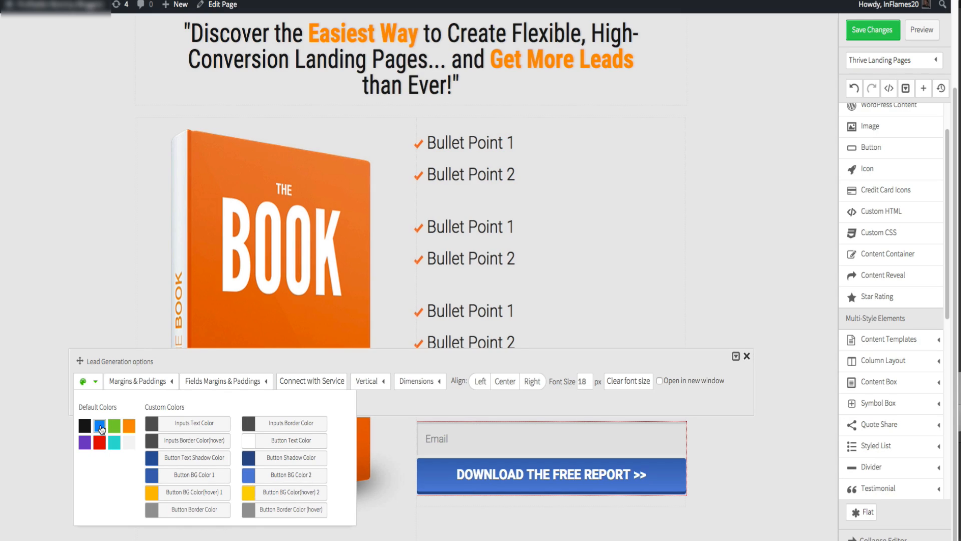
{"action": "left_click", "coordinate": [253, 484]}
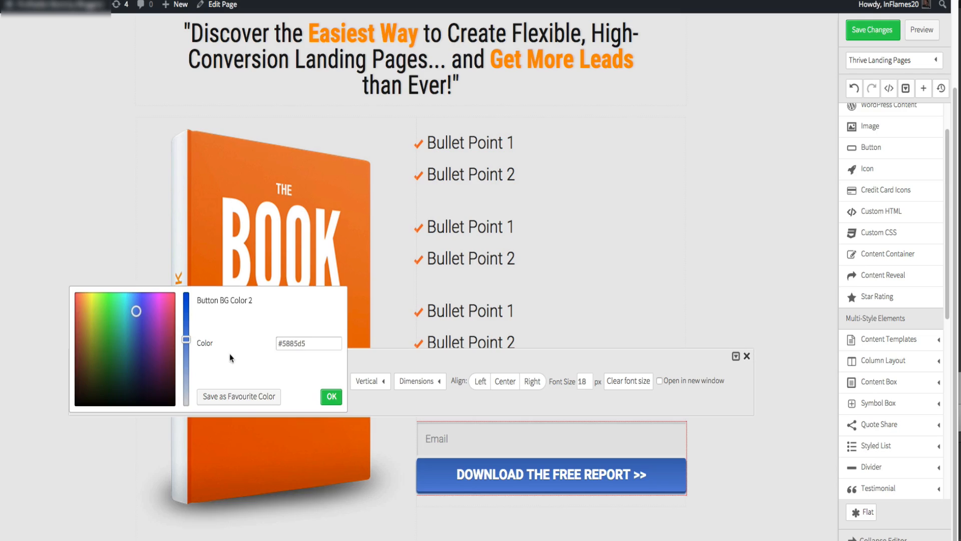
{"action": "triple_click", "coordinate": [304, 337]}
{"action": "left_click", "coordinate": [331, 396]}
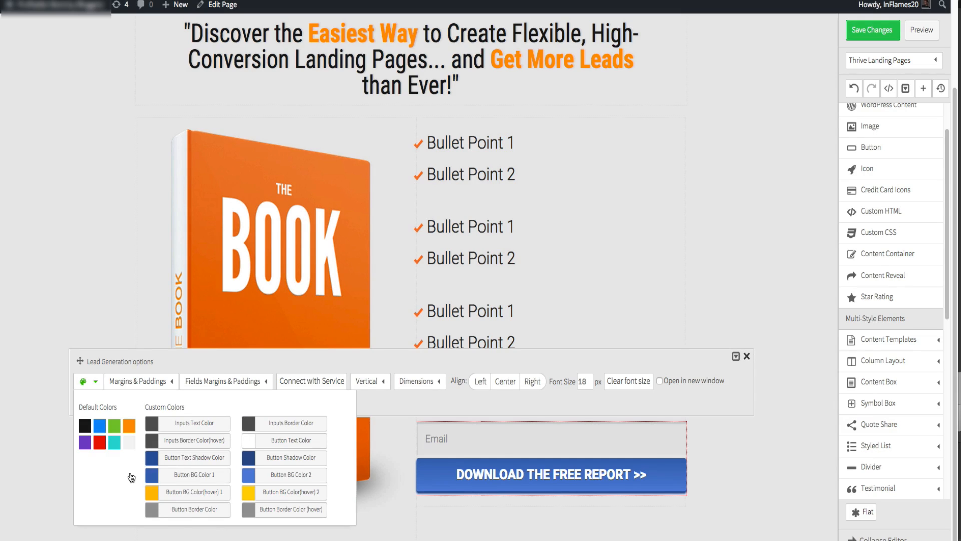
{"action": "left_click", "coordinate": [147, 479]}
{"action": "double_click", "coordinate": [298, 343]}
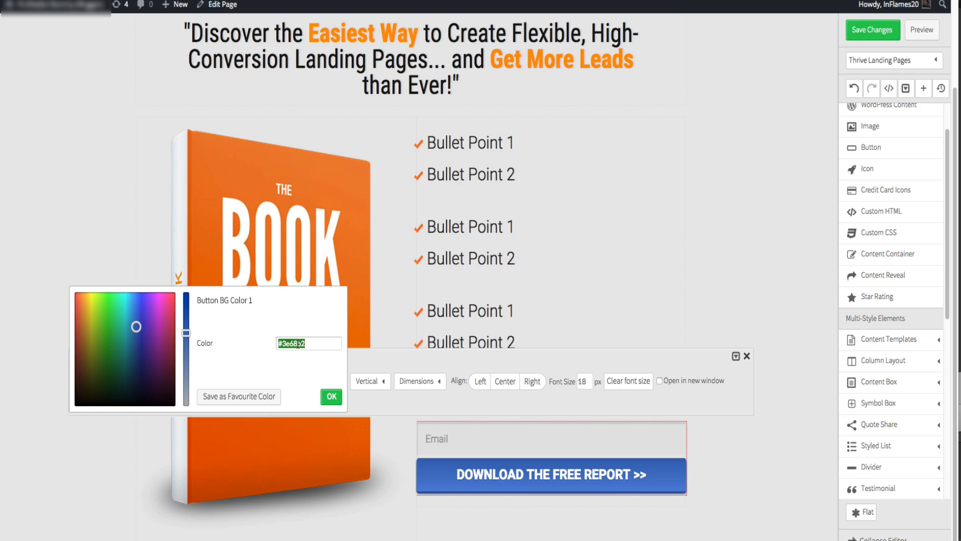
{"action": "left_click", "coordinate": [298, 344]}
{"action": "left_click", "coordinate": [331, 397]}
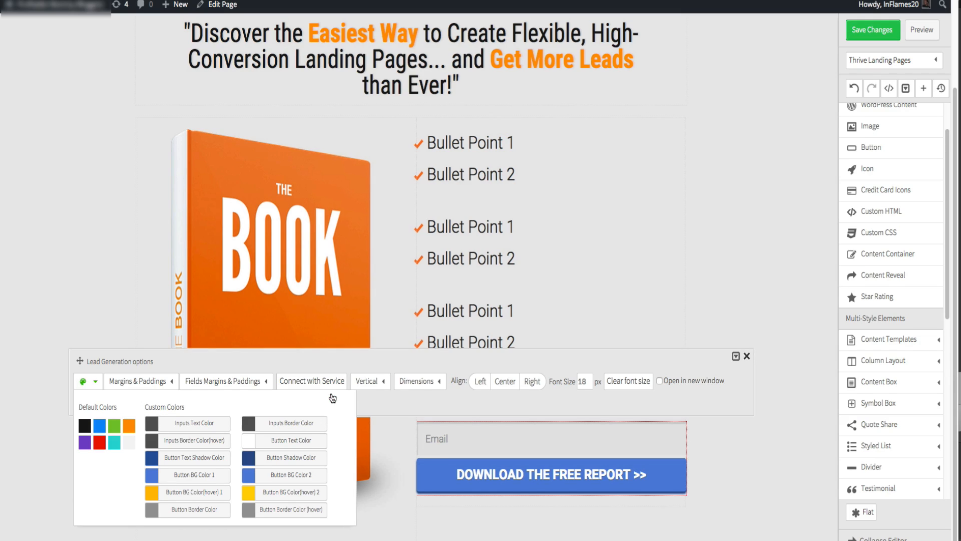
- Reselect the form and set its form size to 444 and its inputs width to 625
{"action": "left_click", "coordinate": [710, 215]}
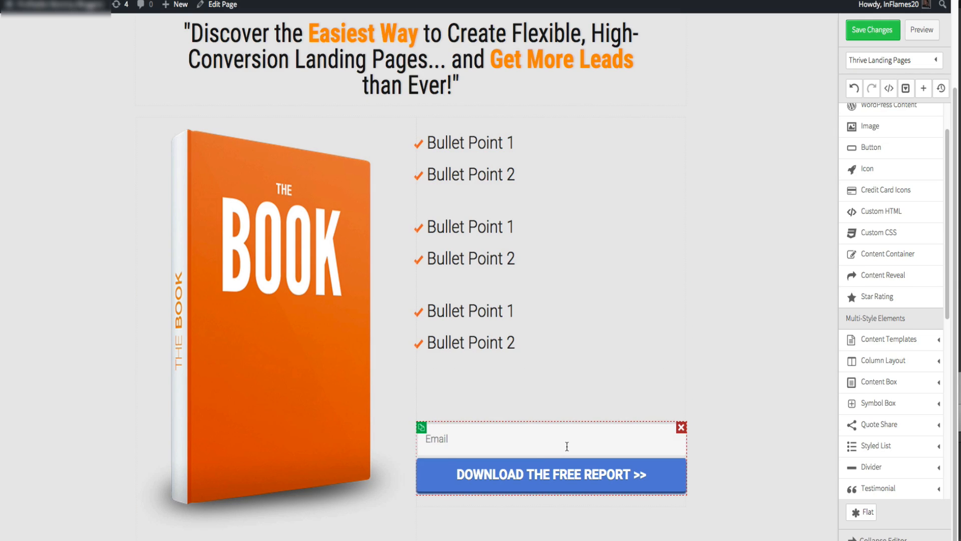
{"action": "left_click", "coordinate": [567, 447]}
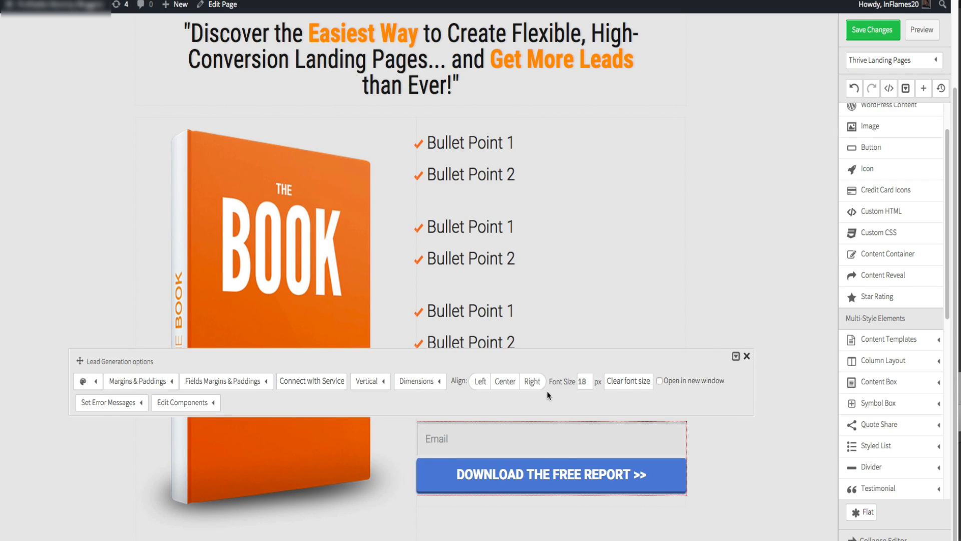
{"action": "left_click", "coordinate": [439, 388]}
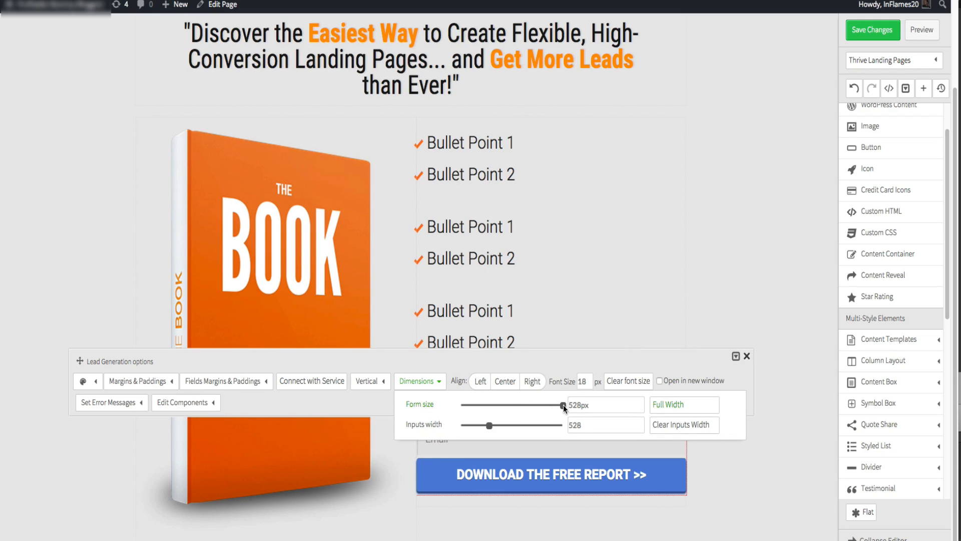
{"action": "left_click_drag", "start_coordinate": [563, 404], "coordinate": [537, 406]}
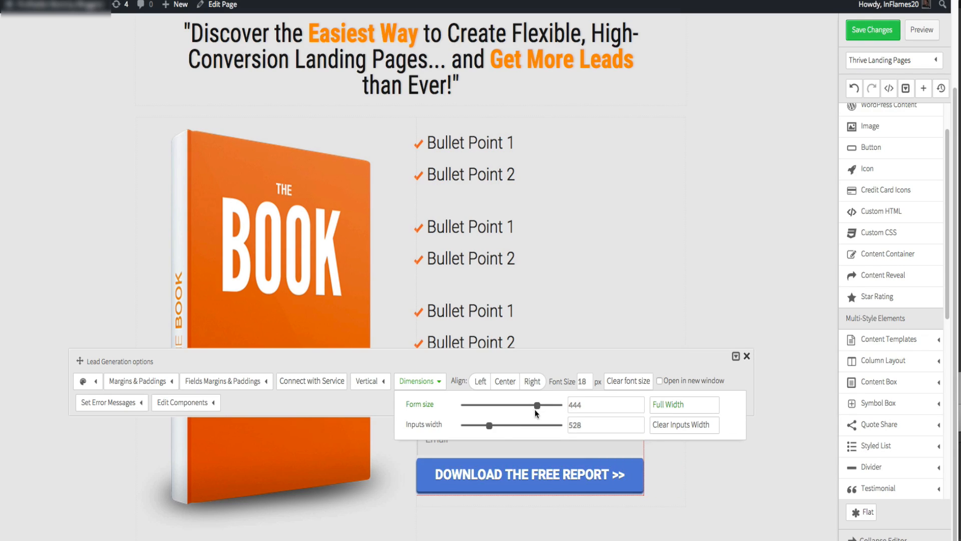
{"action": "left_click", "coordinate": [495, 426]}
{"action": "left_click_drag", "start_coordinate": [81, 361], "coordinate": [80, 314]}
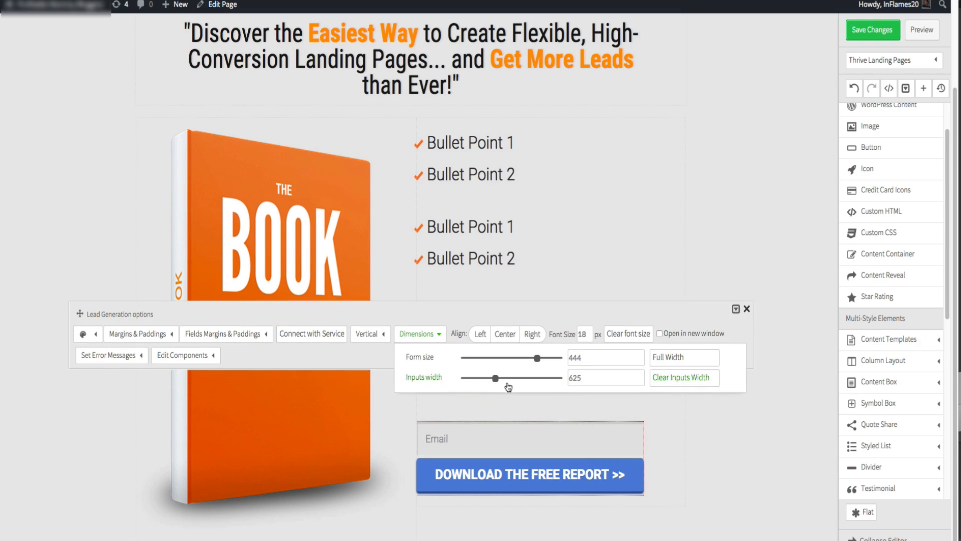
- Nudge the opt-in form's inputs width slider slightly and close the dimensions options
{"action": "left_click", "coordinate": [501, 378]}
{"action": "left_click_drag", "start_coordinate": [503, 379], "coordinate": [506, 379]}
{"action": "left_click", "coordinate": [510, 341]}
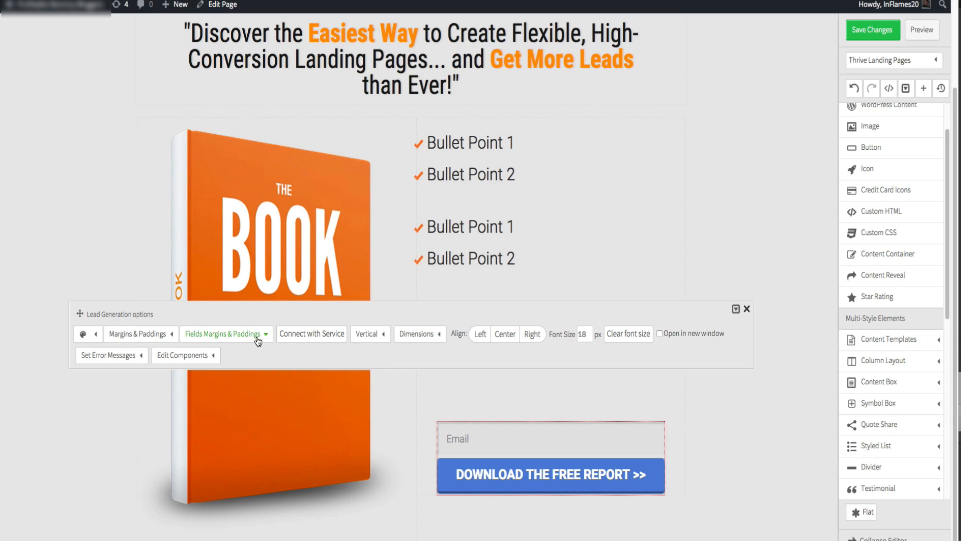
- Change the submit button text to "CLICK HERE TO DOWNLOAD >>"
{"action": "mouse_move", "coordinate": [197, 354]}
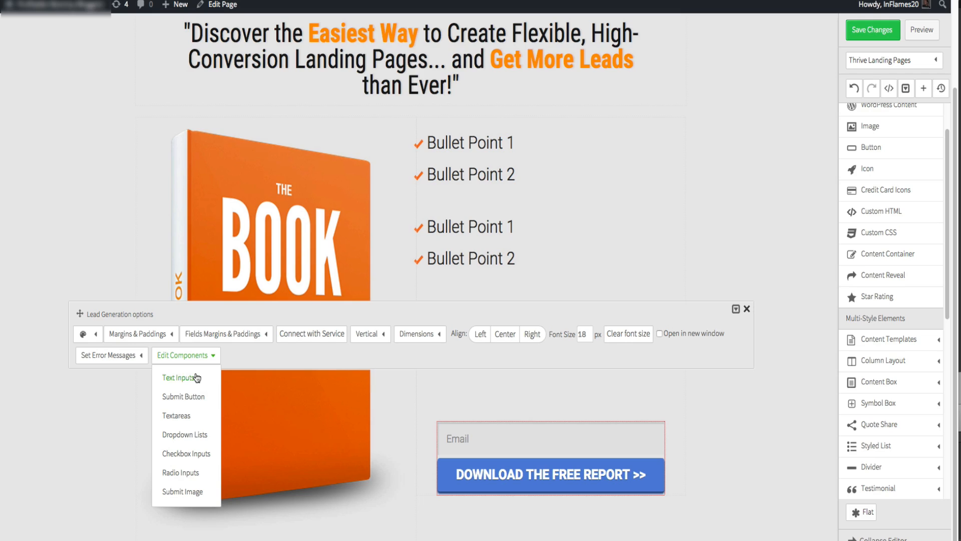
{"action": "left_click", "coordinate": [193, 397]}
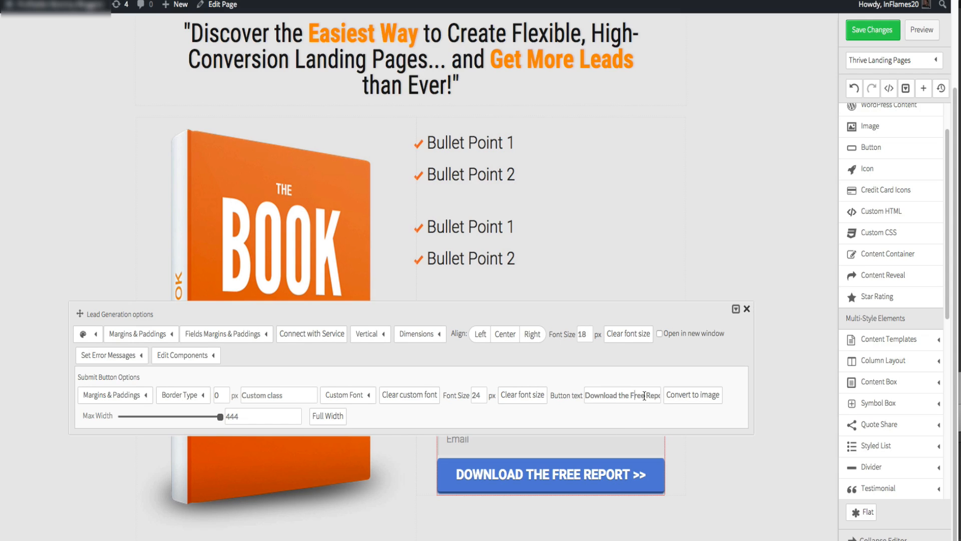
{"action": "left_click_drag", "start_coordinate": [656, 395], "coordinate": [571, 392]}
{"action": "key", "text": "BackSpace"}
{"action": "key", "text": "Delete"}
{"action": "key", "text": "Delete"}
{"action": "key", "text": "Delete"}
{"action": "key", "text": "Delete"}
{"action": "type", "text": "CLICK HERE TO DOWNLOAD"}
{"action": "left_click", "coordinate": [591, 410]}
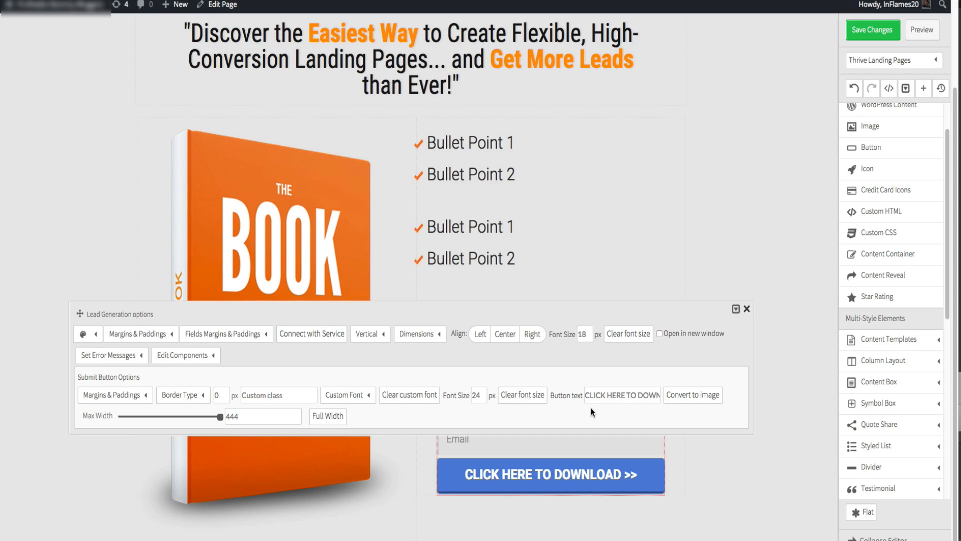
{"action": "left_click", "coordinate": [684, 253]}
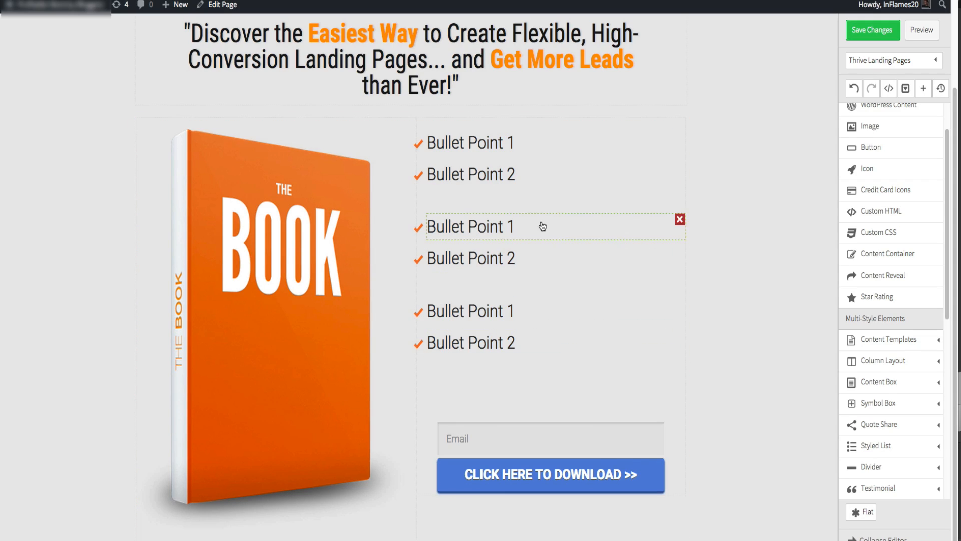
- Save the changes and preview the page
{"action": "left_click", "coordinate": [886, 30]}
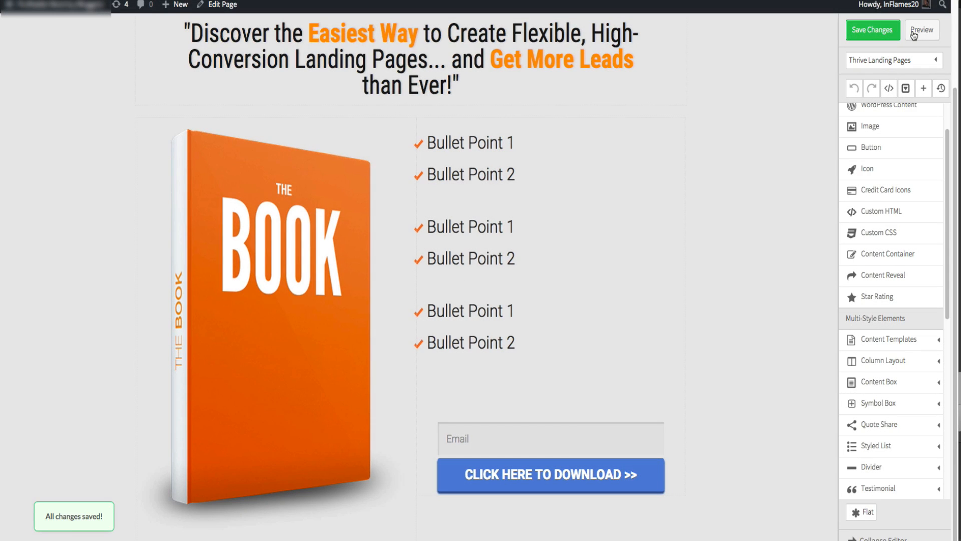
{"action": "left_click", "coordinate": [913, 31]}
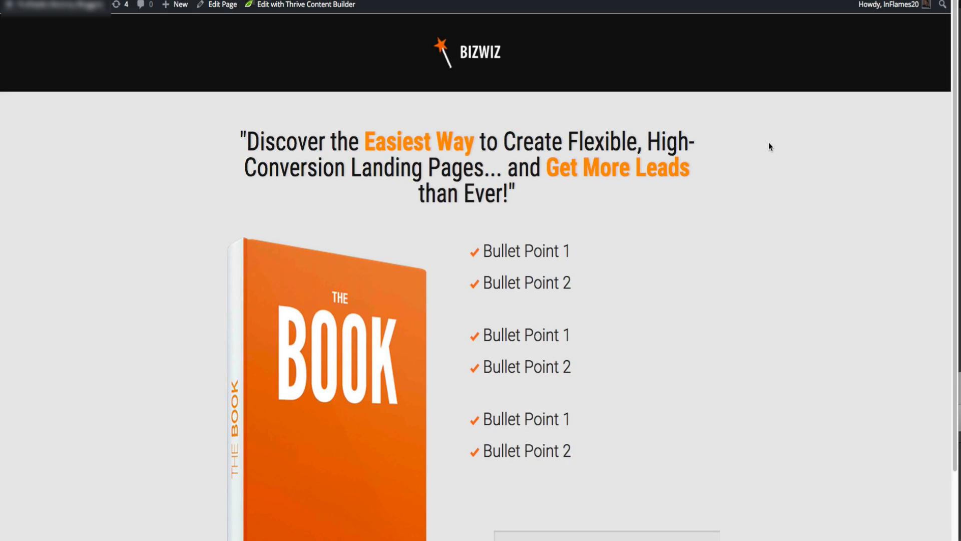
{"action": "scroll", "coordinate": [769, 143], "scroll_direction": "down", "scroll_amount": 2}
{"action": "scroll", "coordinate": [769, 143], "scroll_direction": "up", "scroll_amount": 2}
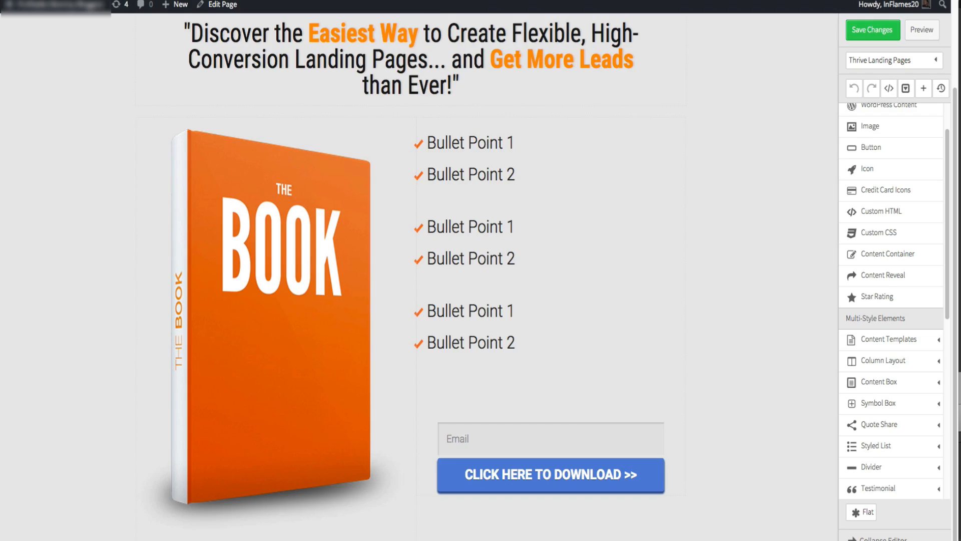
- Set the headline page section's top and bottom padding to 0
{"action": "left_click", "coordinate": [654, 101]}
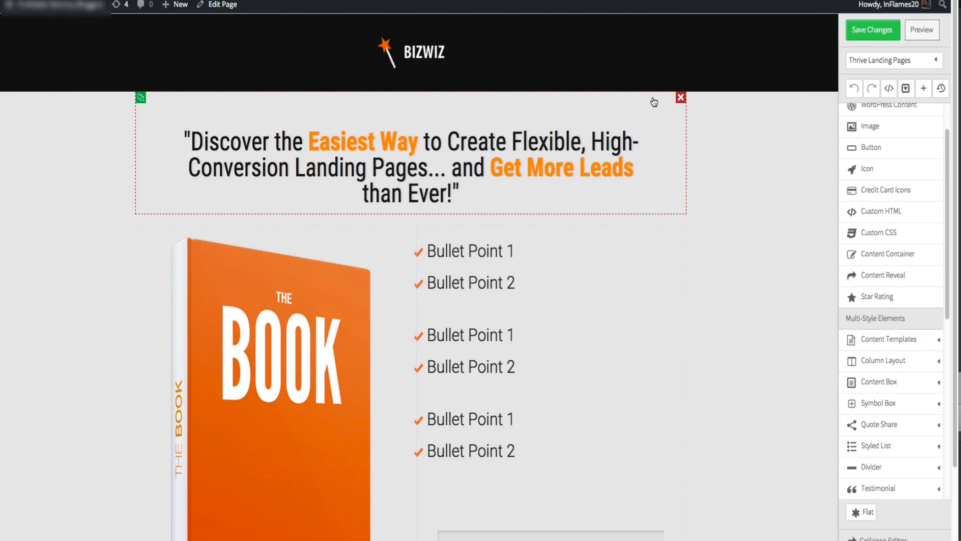
{"action": "left_click", "coordinate": [663, 69]}
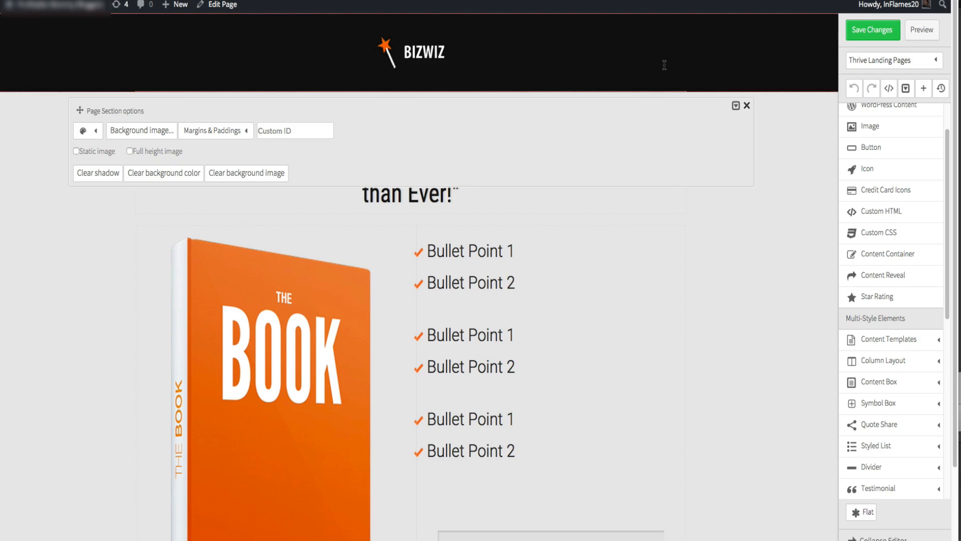
{"action": "left_click", "coordinate": [237, 134]}
{"action": "double_click", "coordinate": [313, 194]}
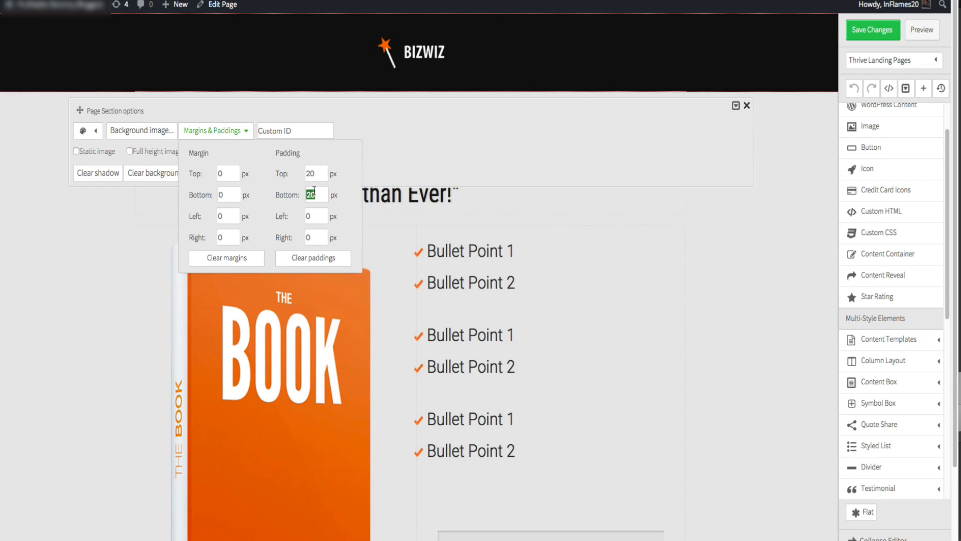
{"action": "type", "text": "0"}
{"action": "double_click", "coordinate": [311, 172]}
{"action": "type", "text": "0"}
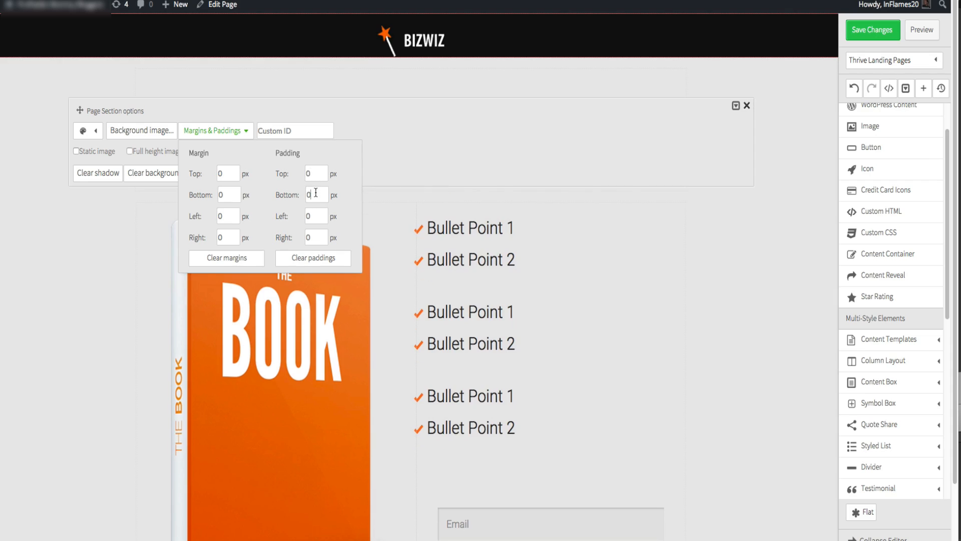
{"action": "left_click", "coordinate": [674, 296]}
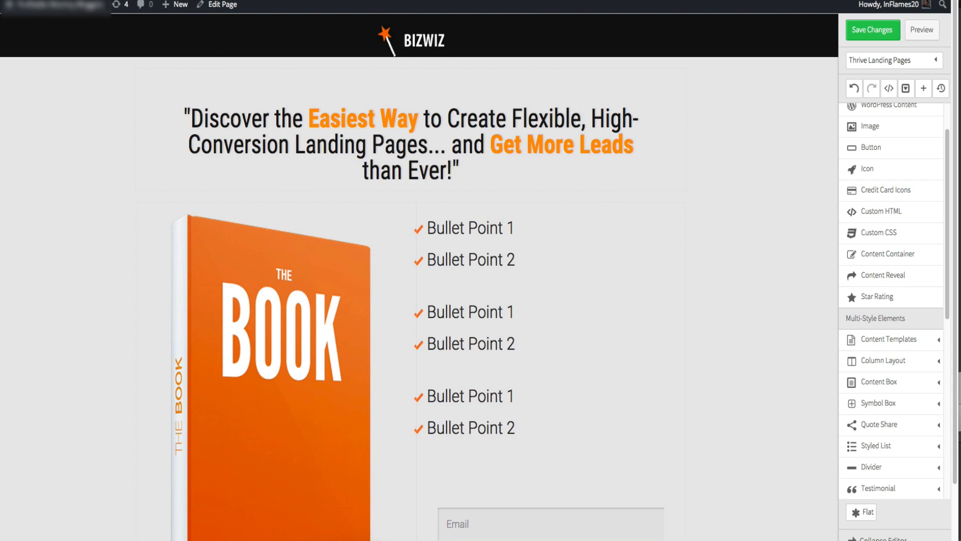
- Set the headline section's bottom padding to 10
{"action": "left_click", "coordinate": [486, 32]}
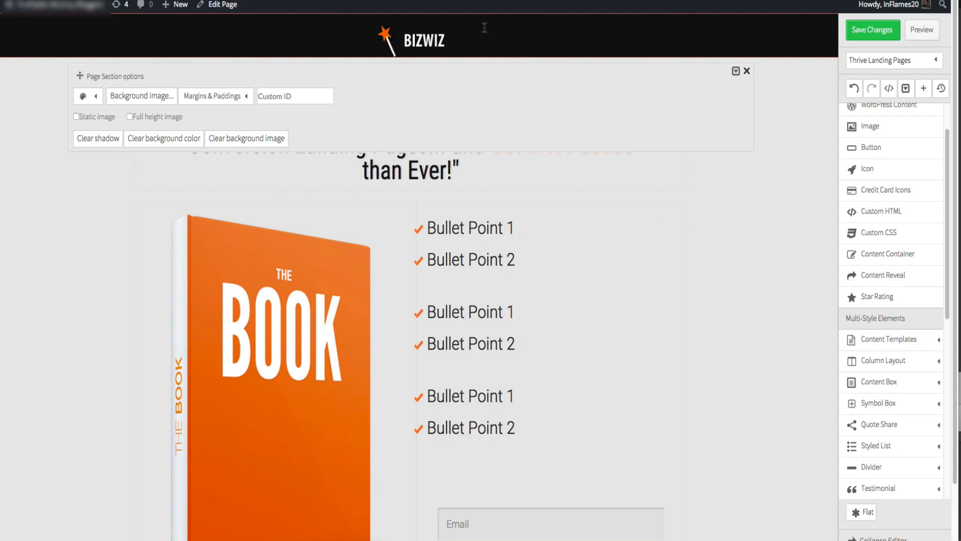
{"action": "left_click", "coordinate": [215, 98]}
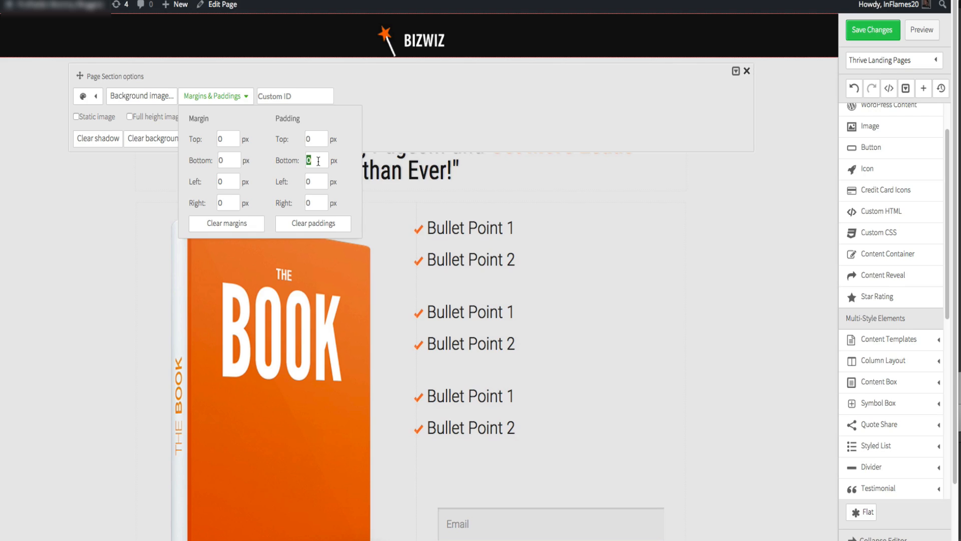
{"action": "type", "text": "2"}
{"action": "left_click", "coordinate": [320, 142]}
{"action": "left_click", "coordinate": [643, 256]}
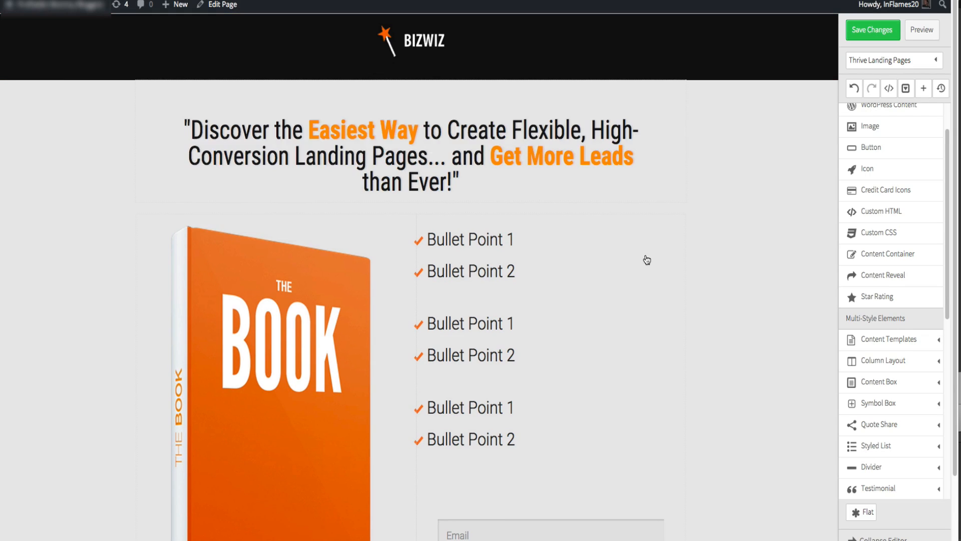
{"action": "left_click", "coordinate": [516, 61]}
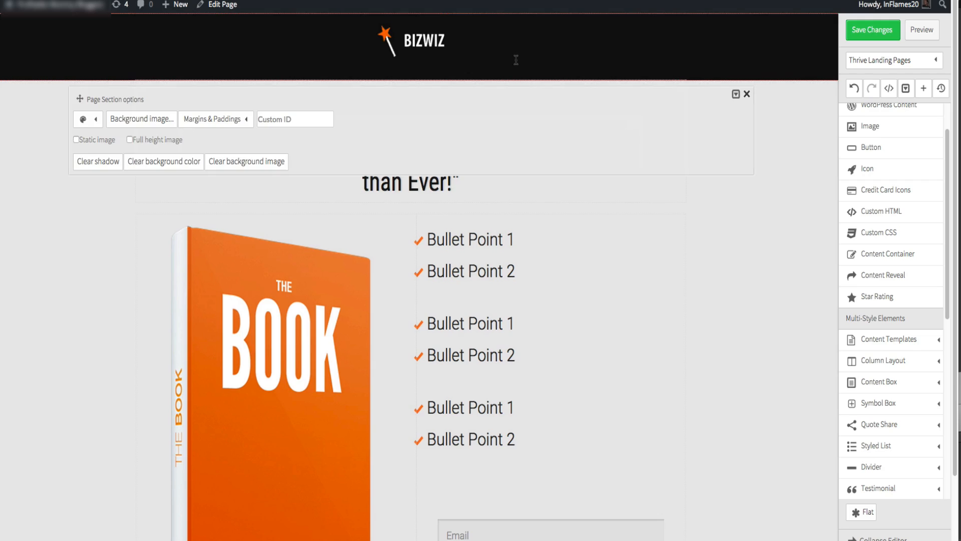
{"action": "left_click", "coordinate": [223, 120]}
{"action": "double_click", "coordinate": [319, 183]}
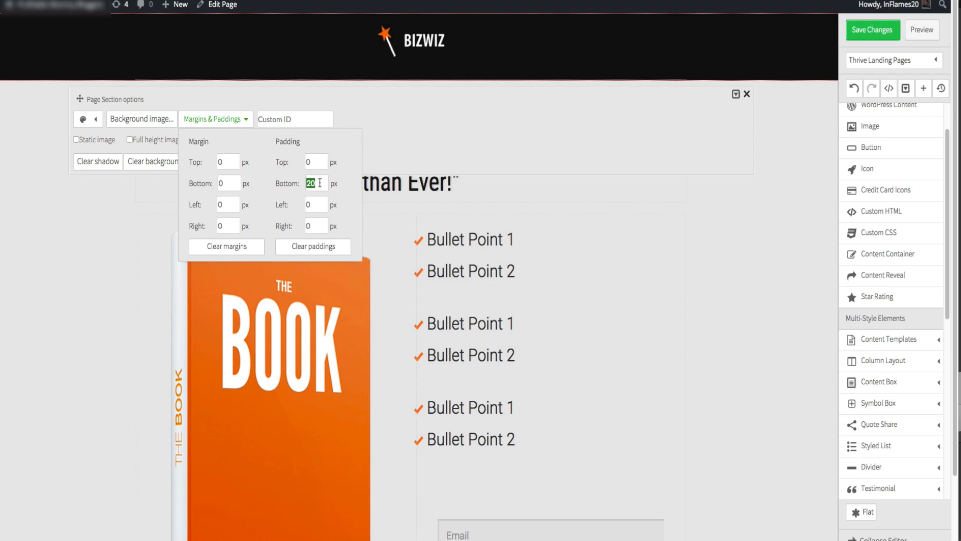
{"action": "type", "text": "10"}
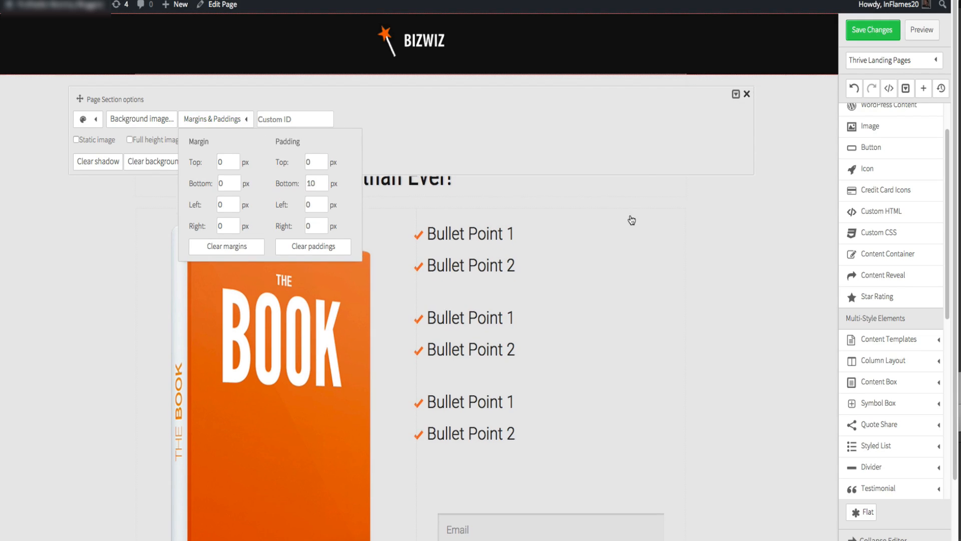
- Set the first bullet list's bottom margin to 0
{"action": "left_click", "coordinate": [672, 256]}
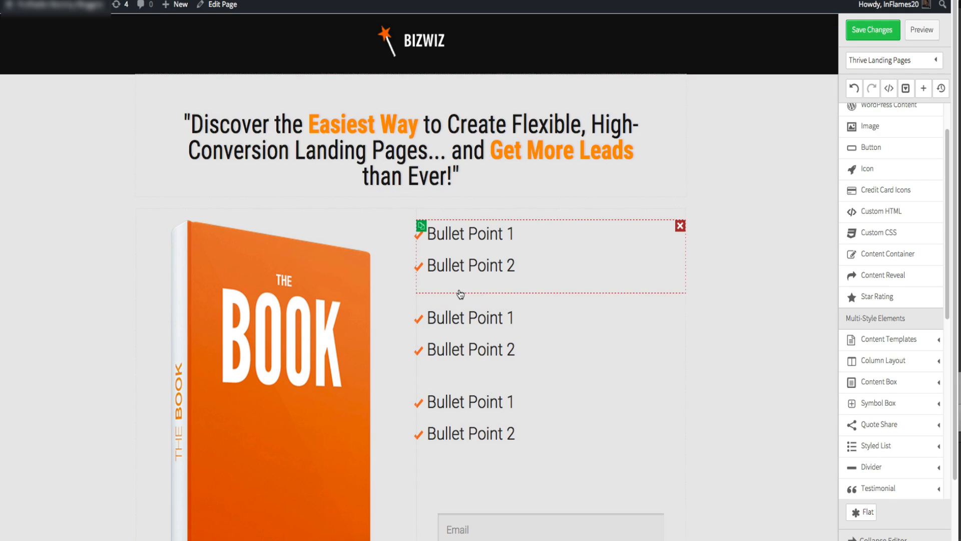
{"action": "left_click", "coordinate": [460, 280]}
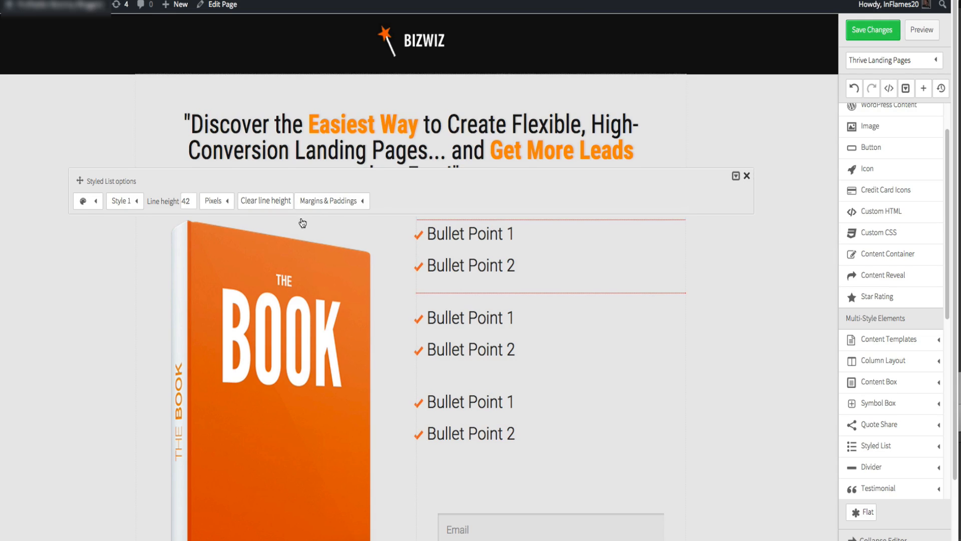
{"action": "left_click", "coordinate": [322, 201]}
{"action": "double_click", "coordinate": [347, 260]}
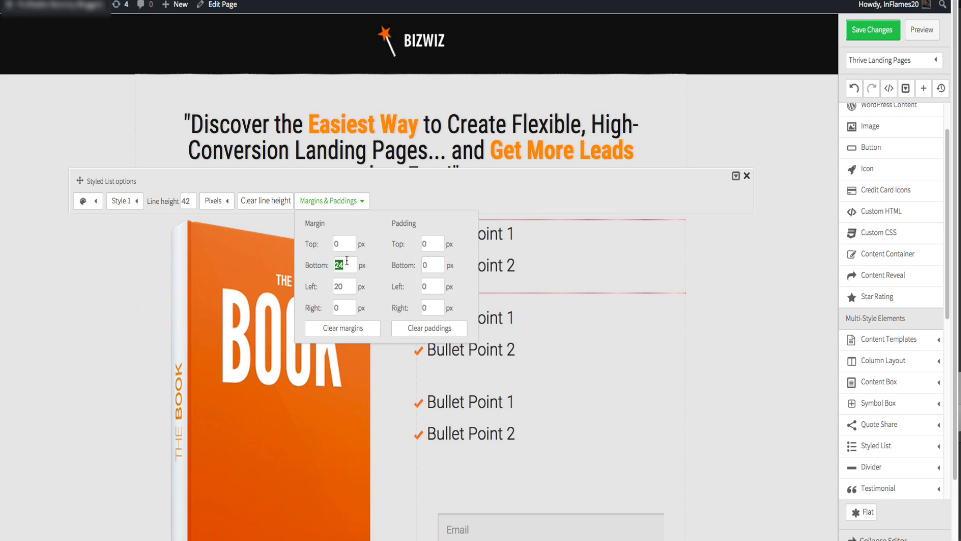
{"action": "type", "text": "0"}
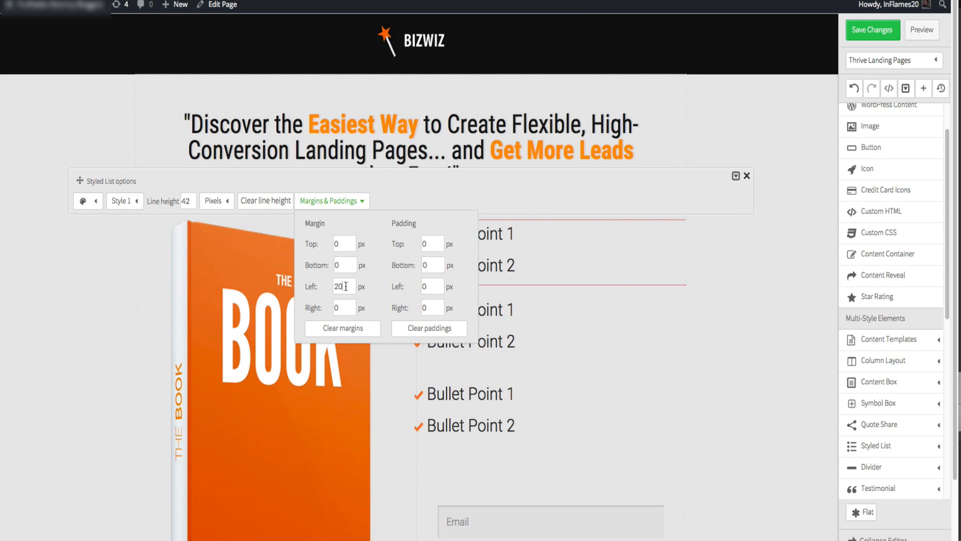
{"action": "left_click", "coordinate": [581, 338]}
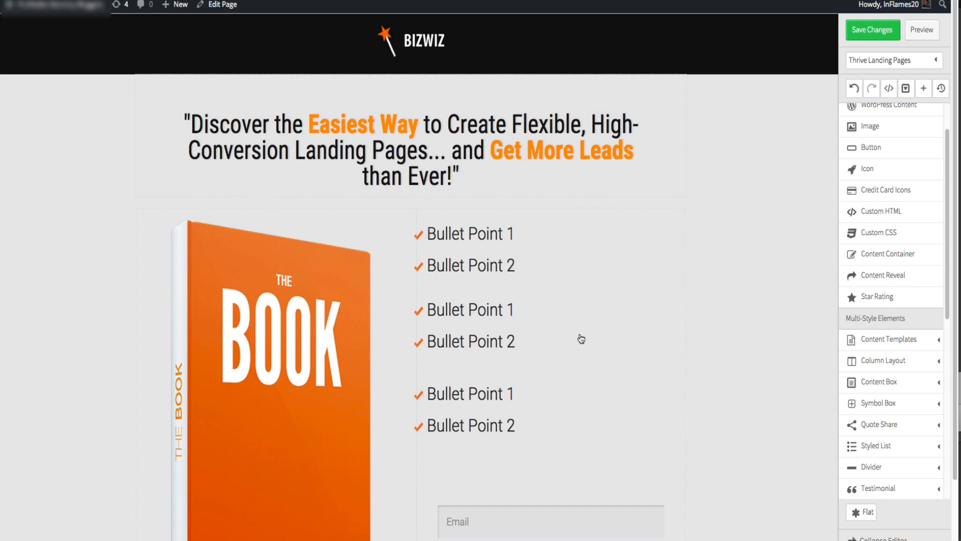
- Set the second bullet list's bottom margin to 0
{"action": "left_click", "coordinate": [472, 349]}
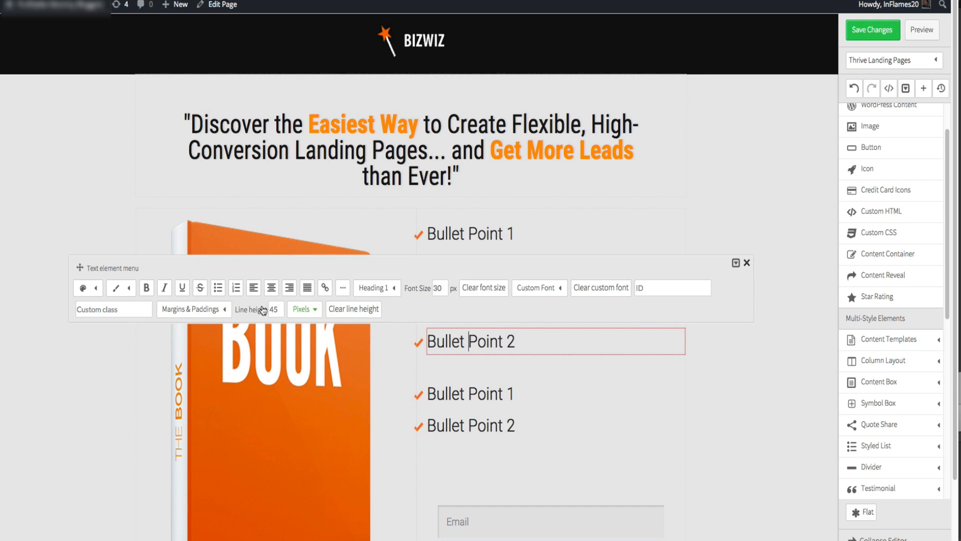
{"action": "left_click", "coordinate": [197, 309]}
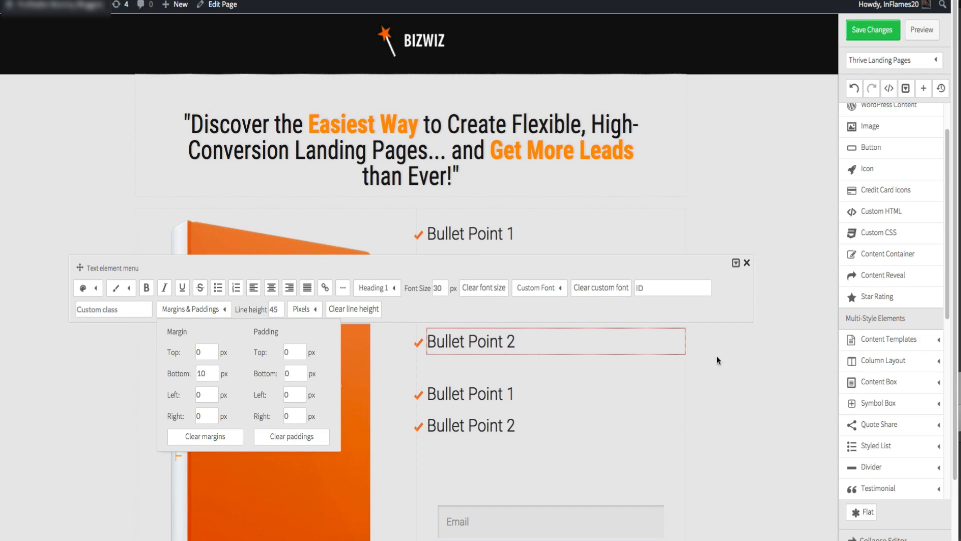
{"action": "left_click", "coordinate": [729, 361]}
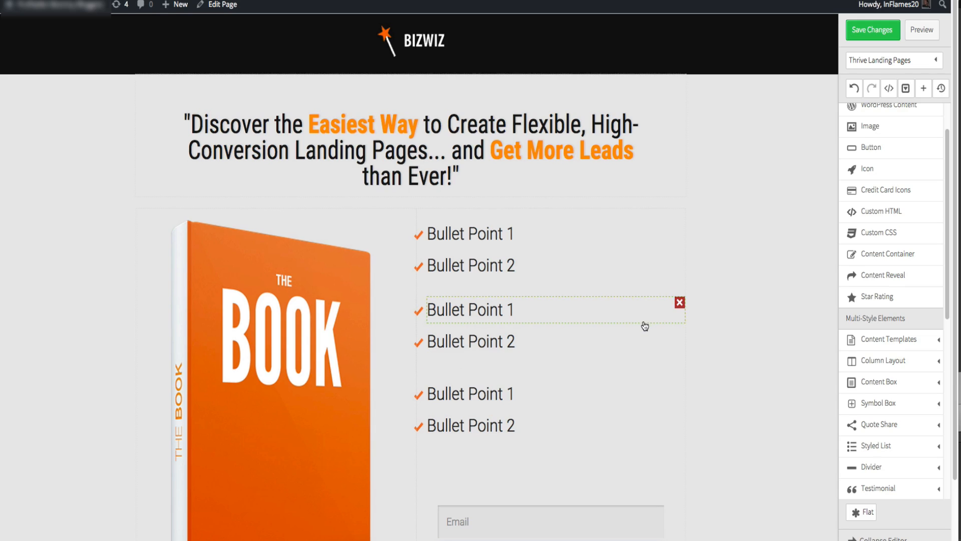
{"action": "left_click", "coordinate": [644, 321]}
{"action": "left_click", "coordinate": [313, 278]}
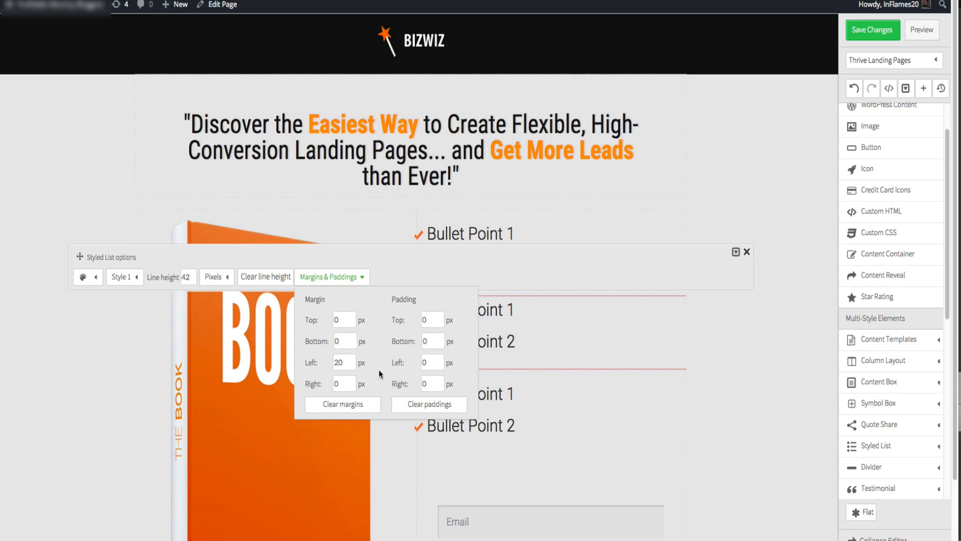
{"action": "left_click", "coordinate": [721, 377]}
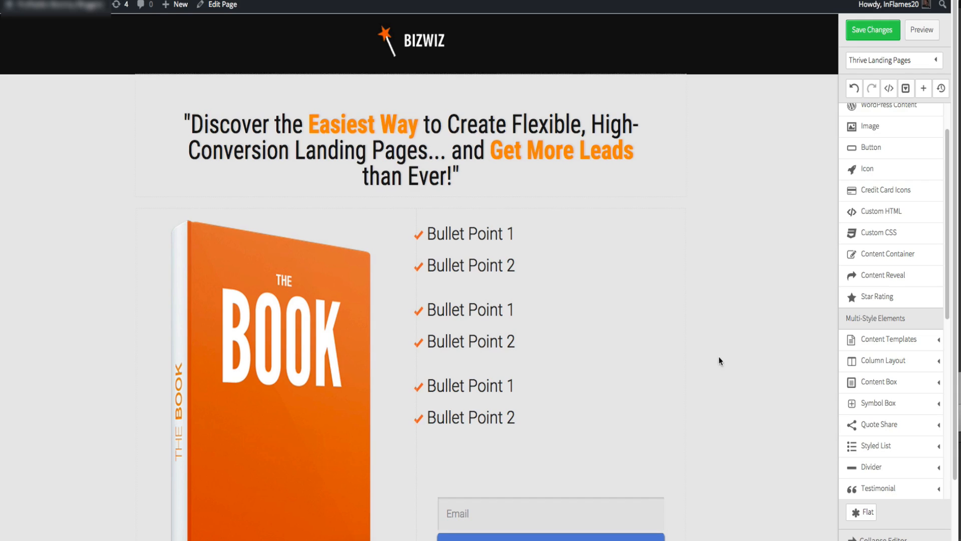
- Replace the opt-in form below the bullet lists with a new Image element
{"action": "scroll", "coordinate": [633, 272], "scroll_direction": "down", "scroll_amount": 2}
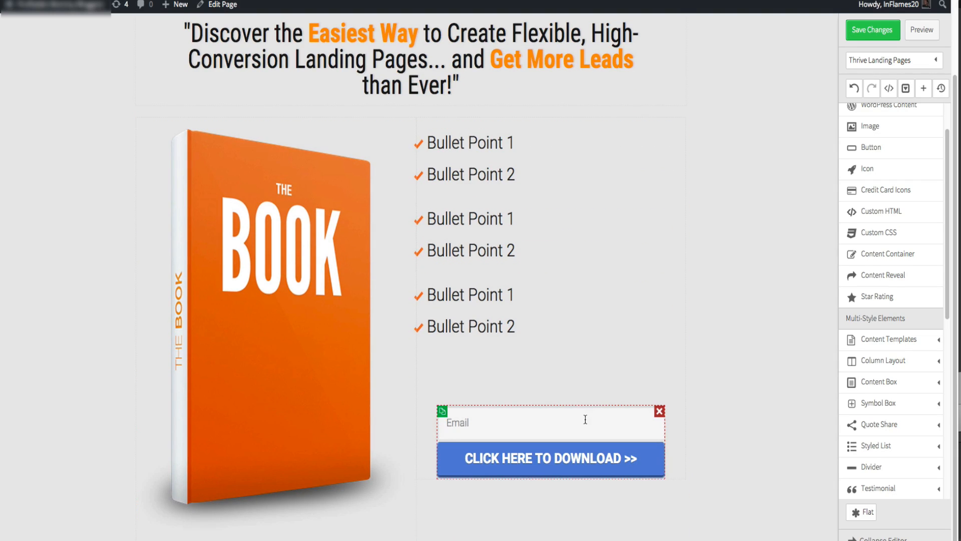
{"action": "left_click", "coordinate": [582, 465]}
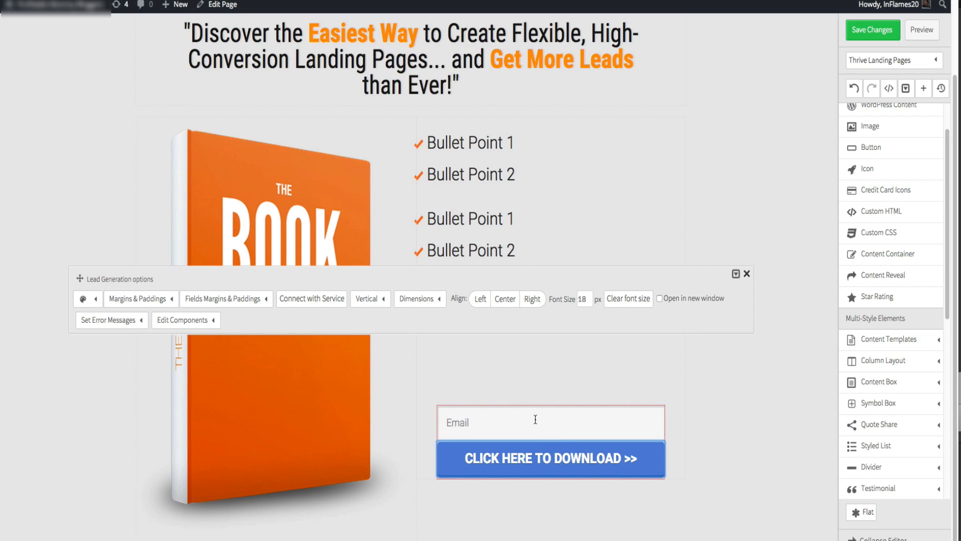
{"action": "left_click", "coordinate": [218, 301]}
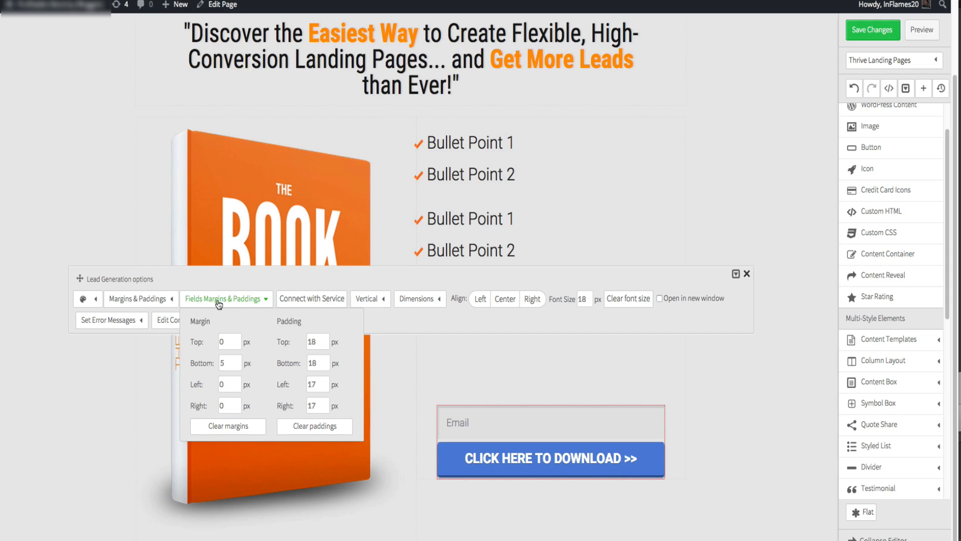
{"action": "left_click", "coordinate": [746, 274]}
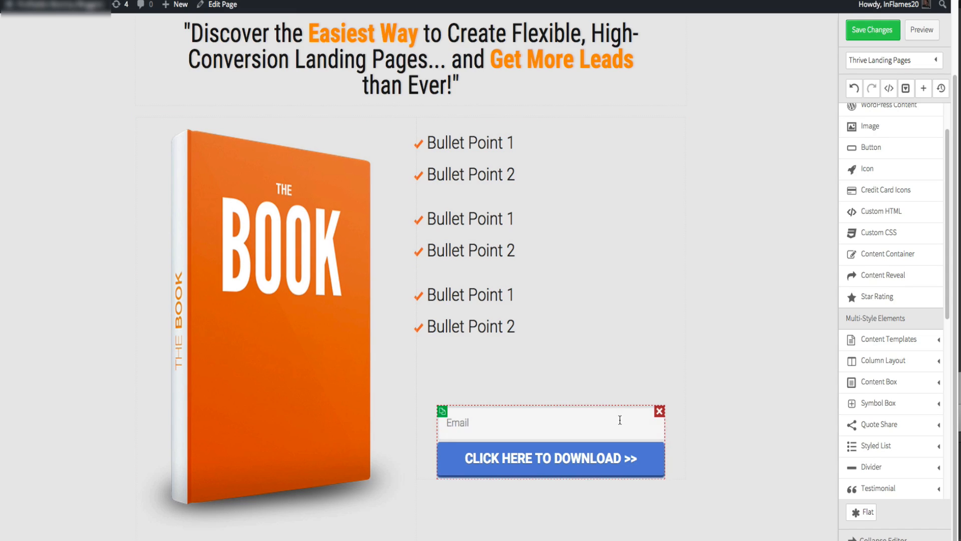
{"action": "left_click", "coordinate": [659, 411]}
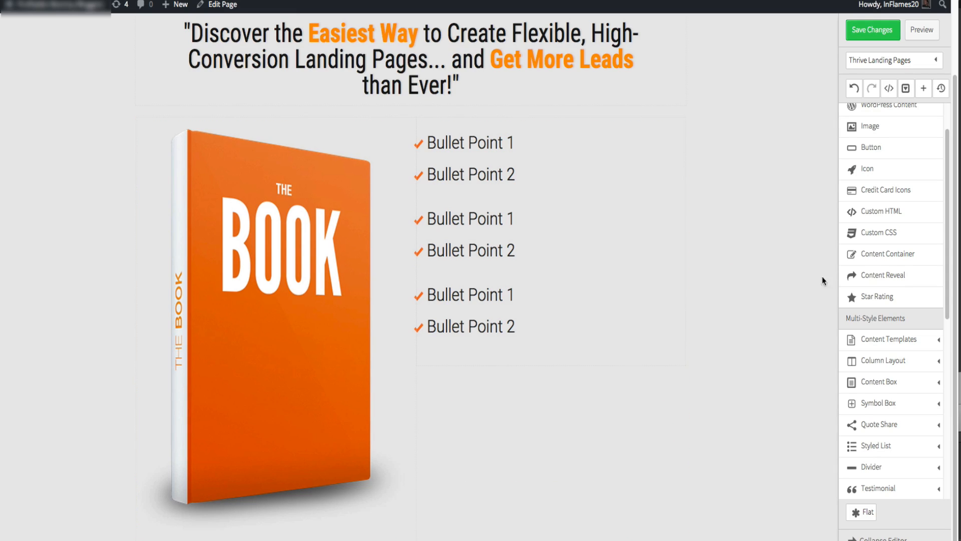
{"action": "left_click_drag", "start_coordinate": [883, 131], "coordinate": [525, 373]}
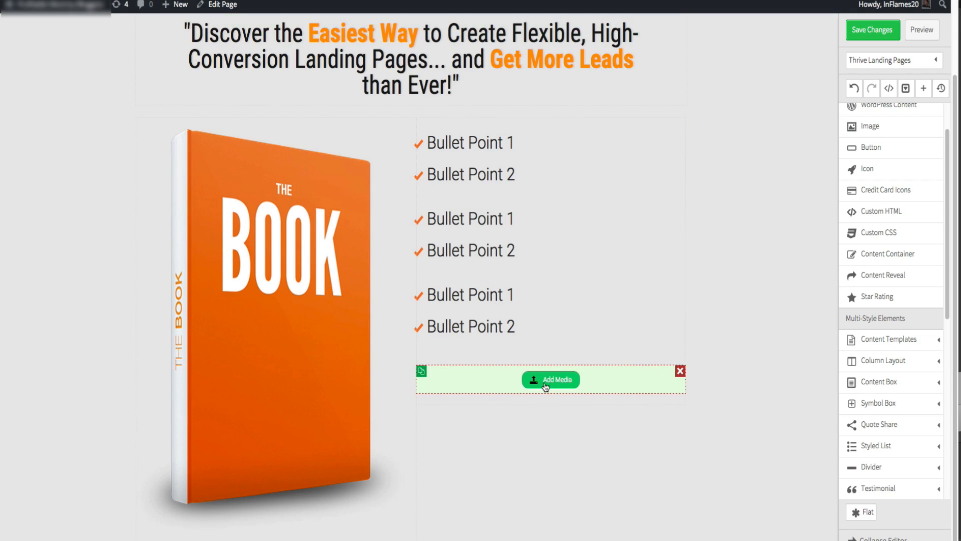
- Upload button.png and insert it into the new Image element below the bullet lists
{"action": "left_click", "coordinate": [545, 383]}
{"action": "left_click", "coordinate": [140, 52]}
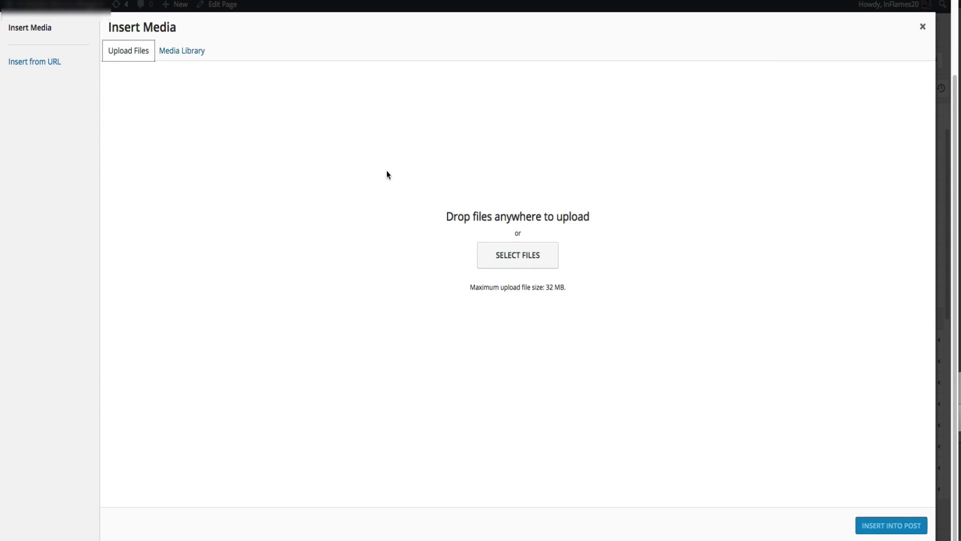
{"action": "left_click", "coordinate": [500, 263]}
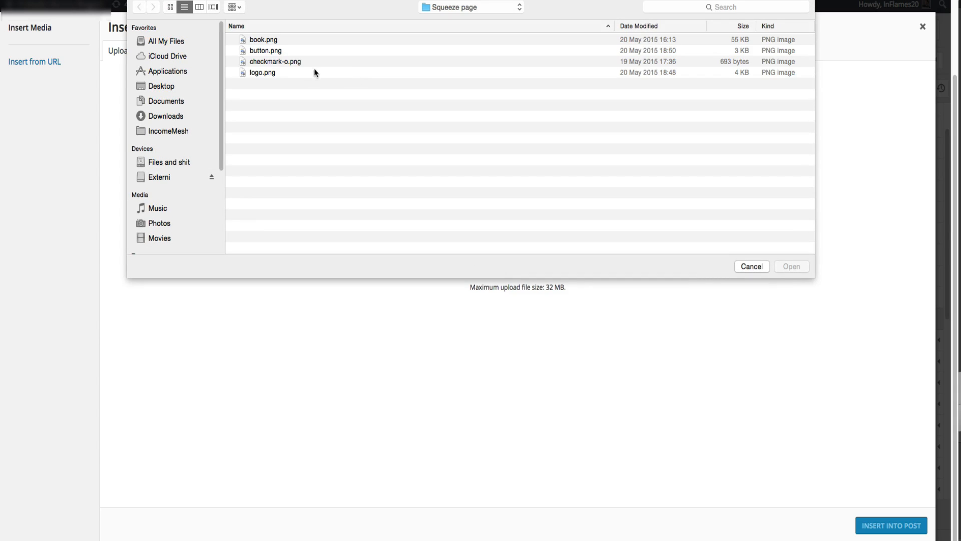
{"action": "double_click", "coordinate": [256, 50]}
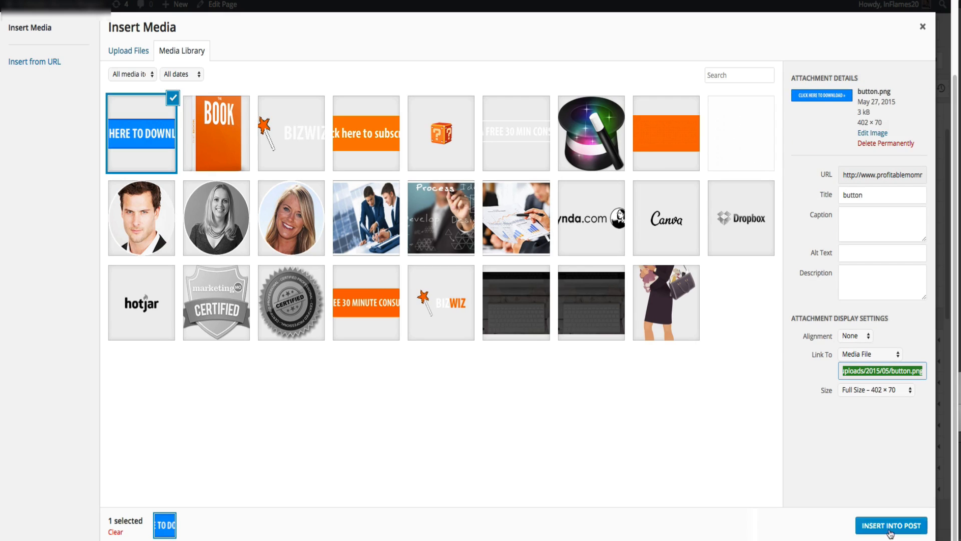
{"action": "left_click", "coordinate": [890, 526]}
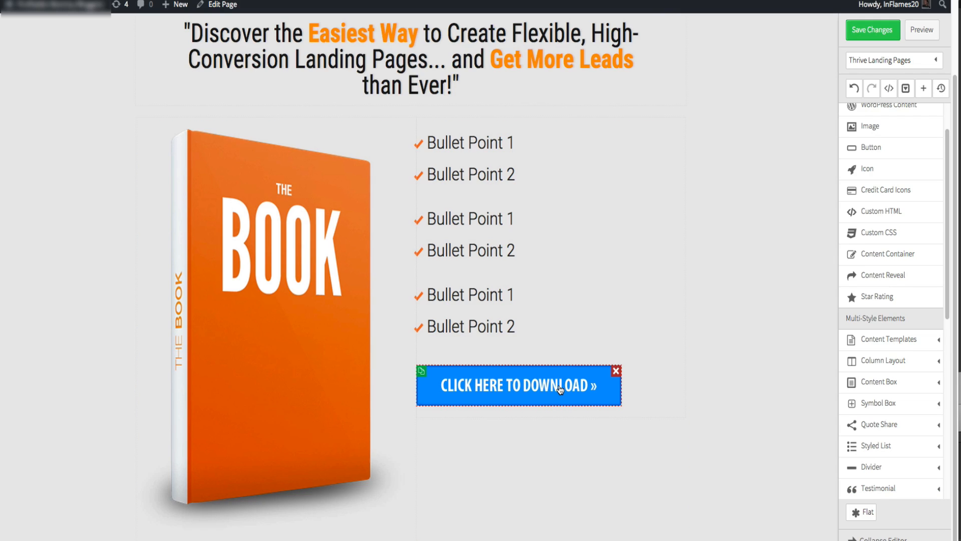
- Add a Click event to the button image with the Open Thrive Lightbox action in the Event Manager
{"action": "left_click", "coordinate": [559, 388]}
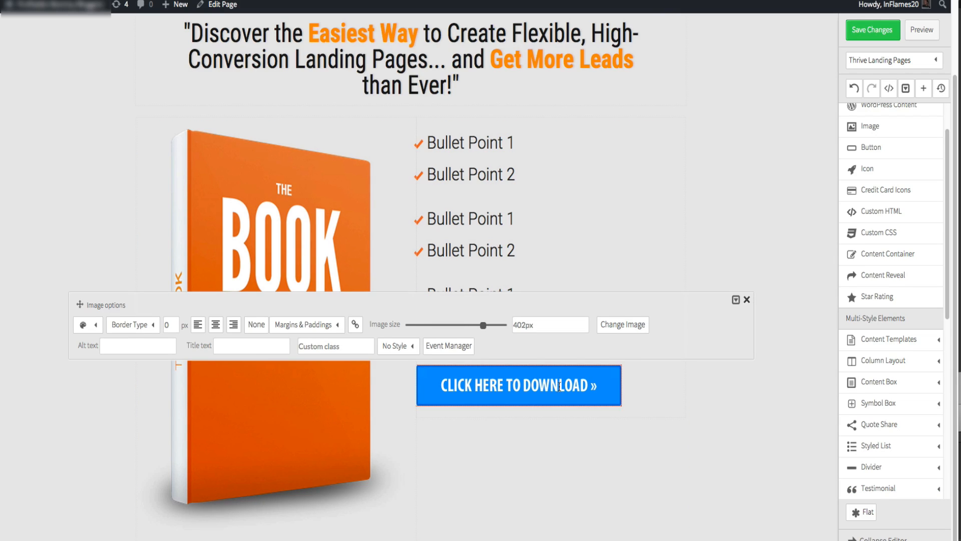
{"action": "left_click", "coordinate": [444, 351]}
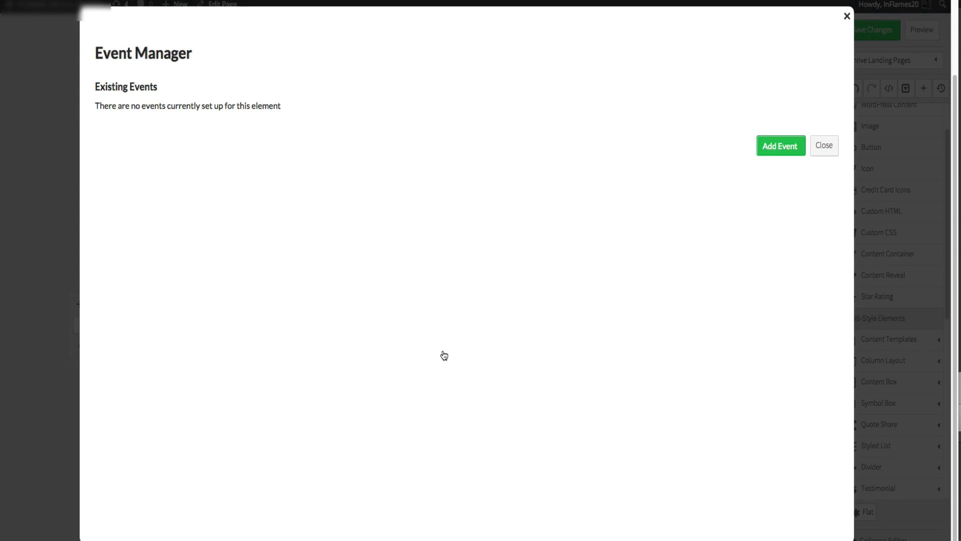
{"action": "left_click", "coordinate": [768, 152]}
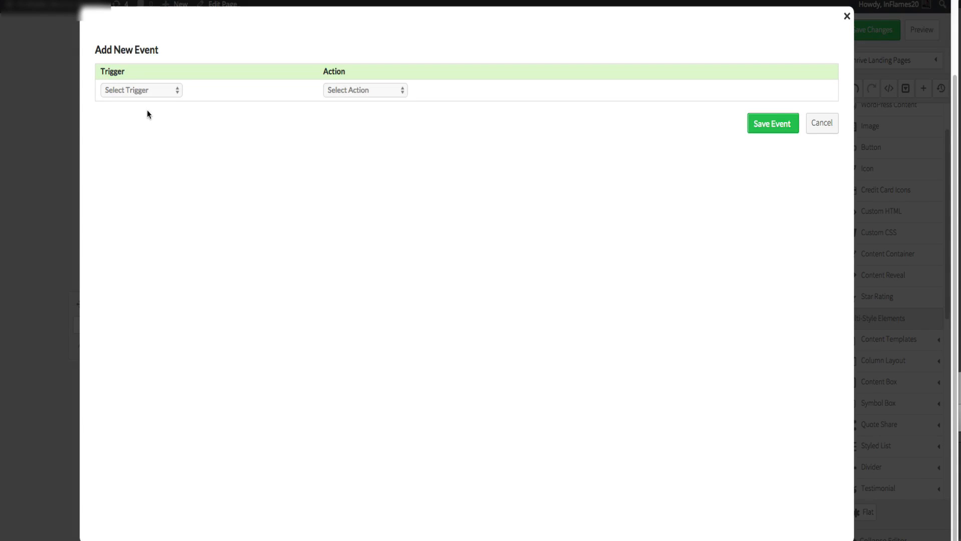
{"action": "left_click", "coordinate": [162, 91]}
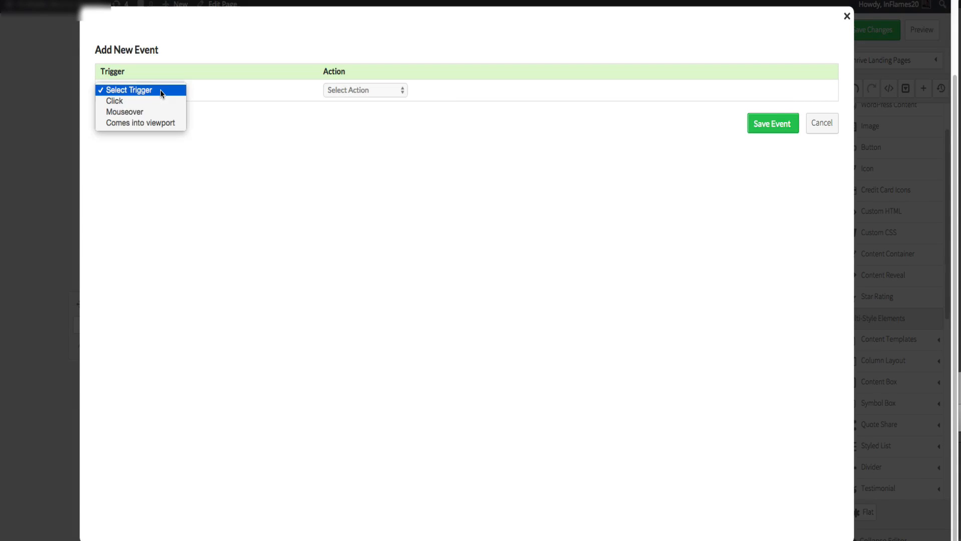
{"action": "left_click", "coordinate": [249, 132]}
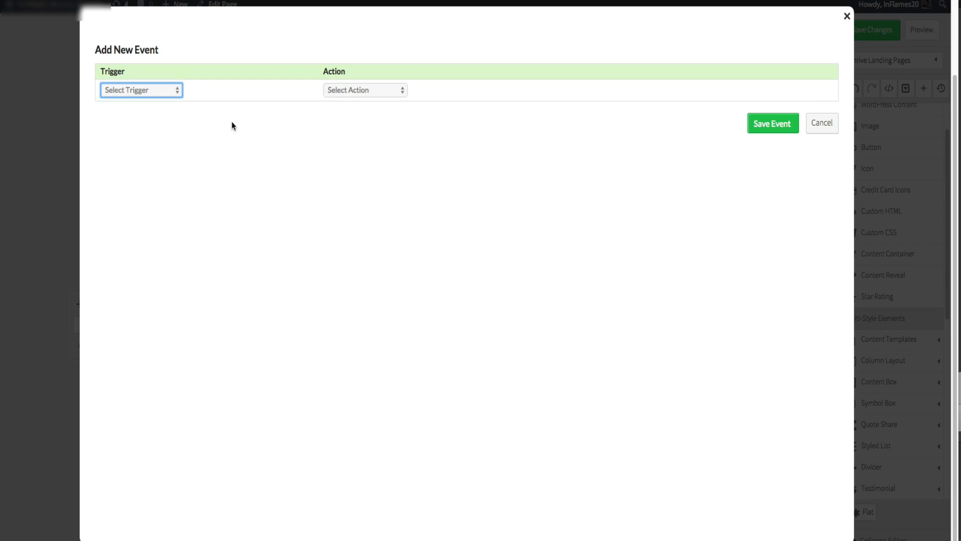
{"action": "left_click", "coordinate": [179, 95]}
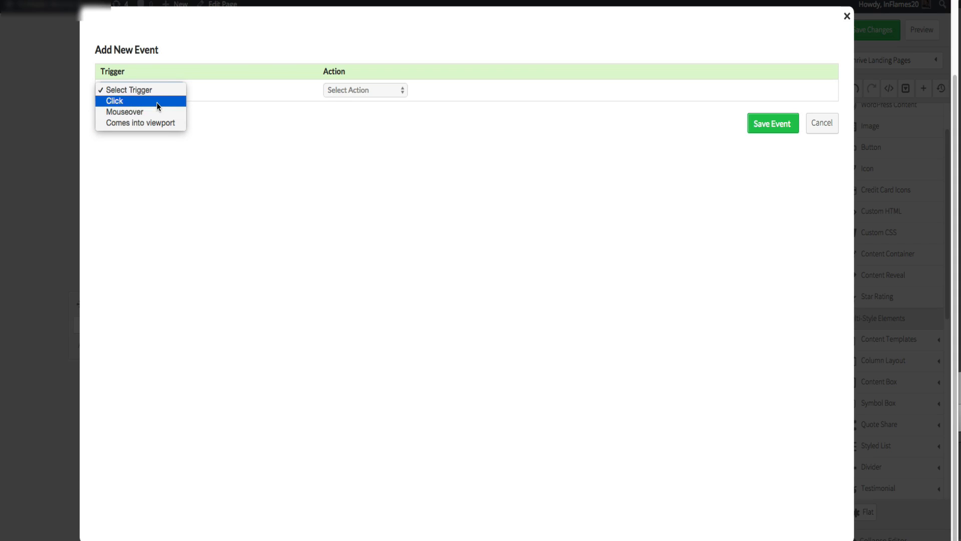
{"action": "left_click", "coordinate": [157, 102]}
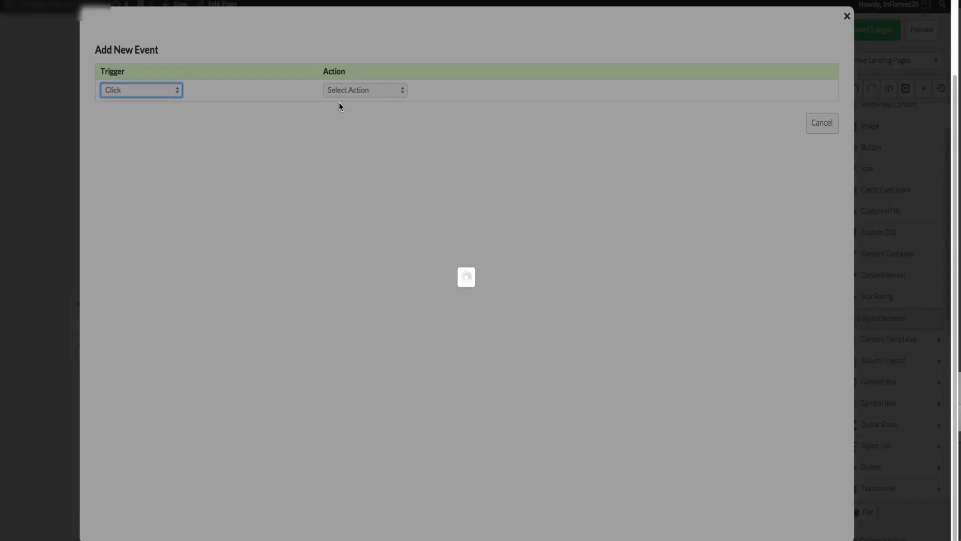
{"action": "left_click", "coordinate": [342, 90]}
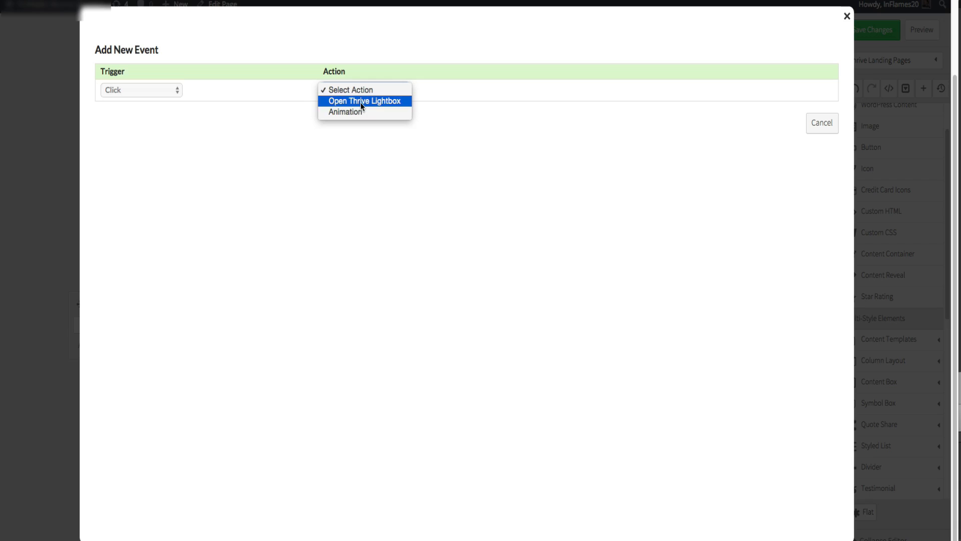
{"action": "left_click", "coordinate": [360, 101]}
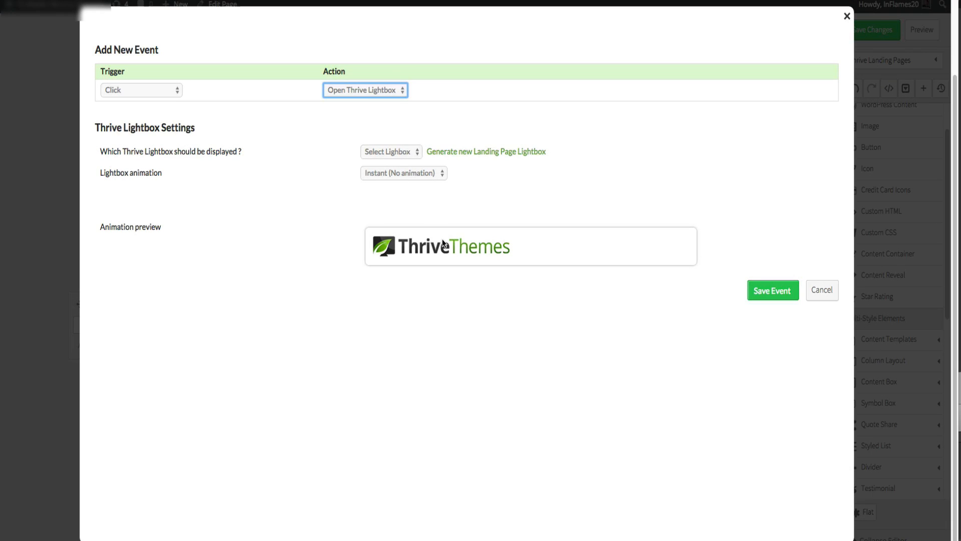
- Try to save the event without choosing a lightbox or animation
{"action": "left_click", "coordinate": [403, 152]}
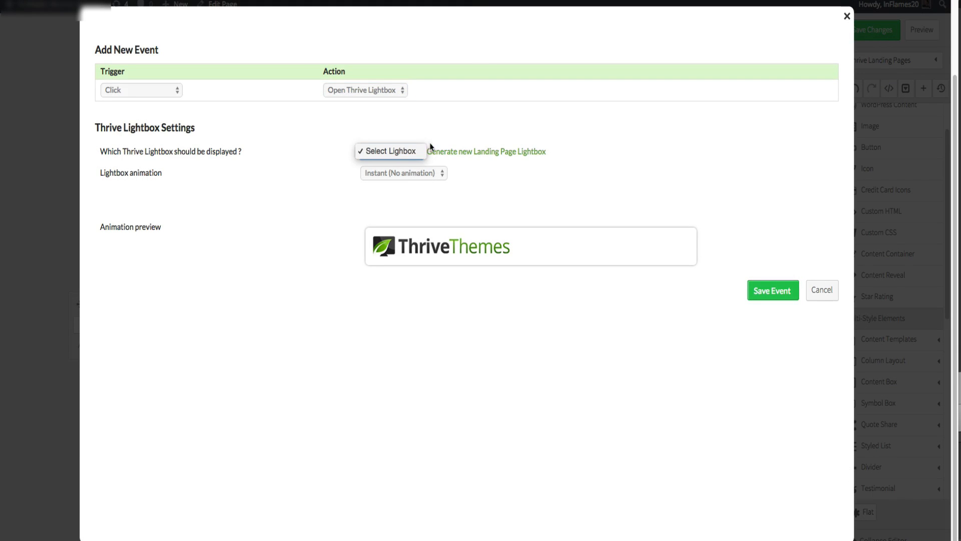
{"action": "left_click", "coordinate": [479, 124]}
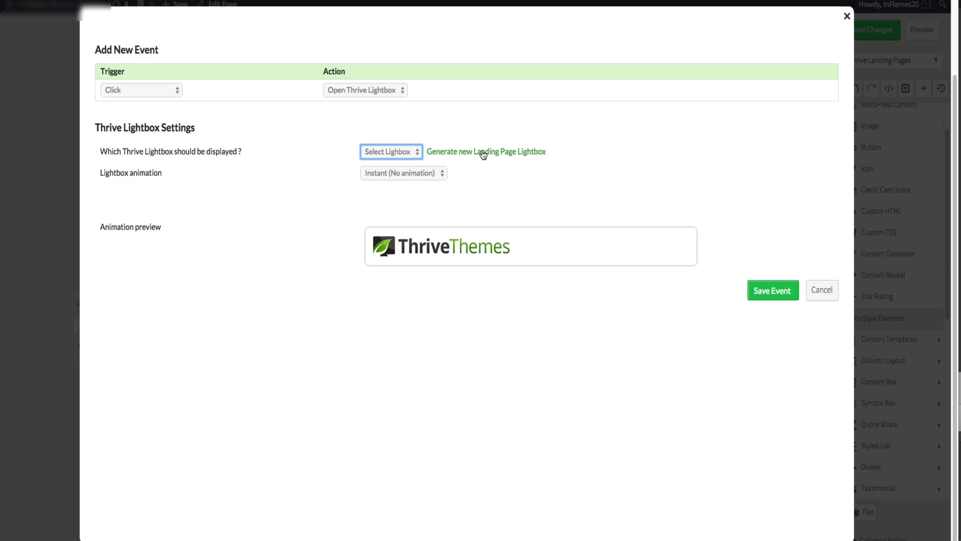
{"action": "left_click", "coordinate": [437, 171]}
{"action": "left_click", "coordinate": [437, 174]}
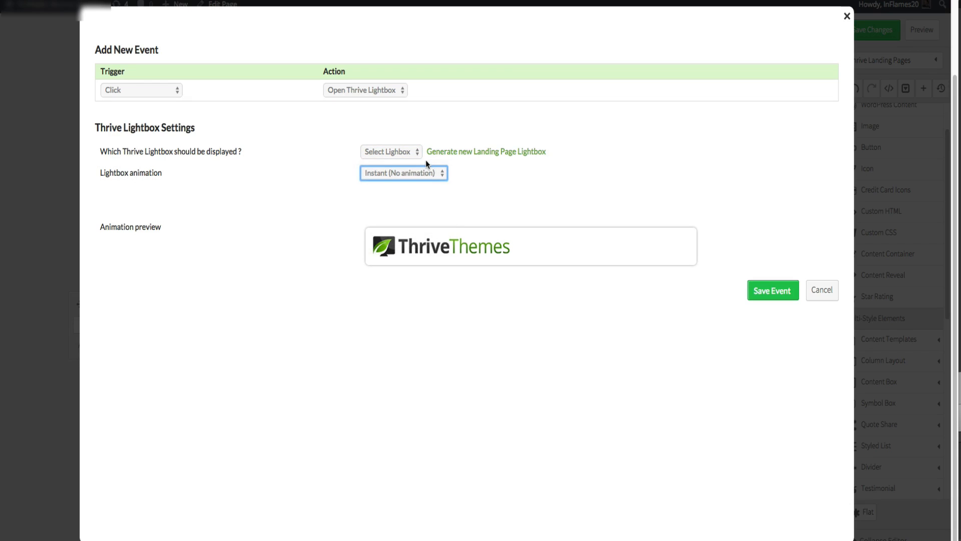
{"action": "left_click", "coordinate": [413, 152]}
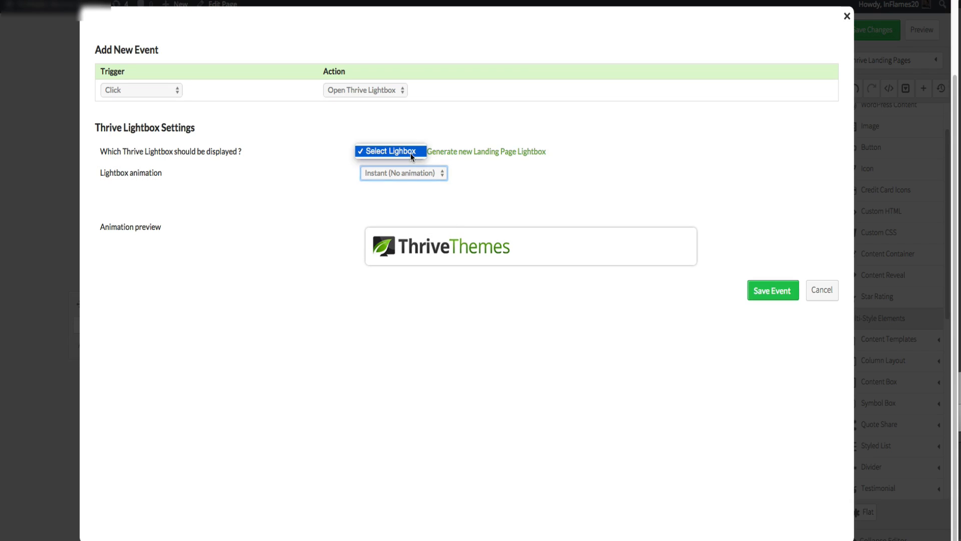
{"action": "left_click", "coordinate": [412, 151]}
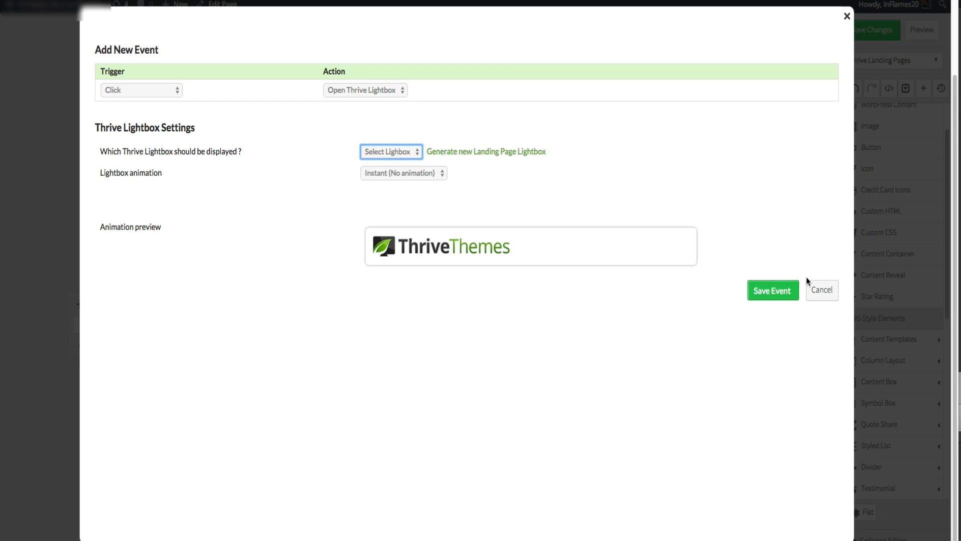
{"action": "left_click", "coordinate": [786, 290]}
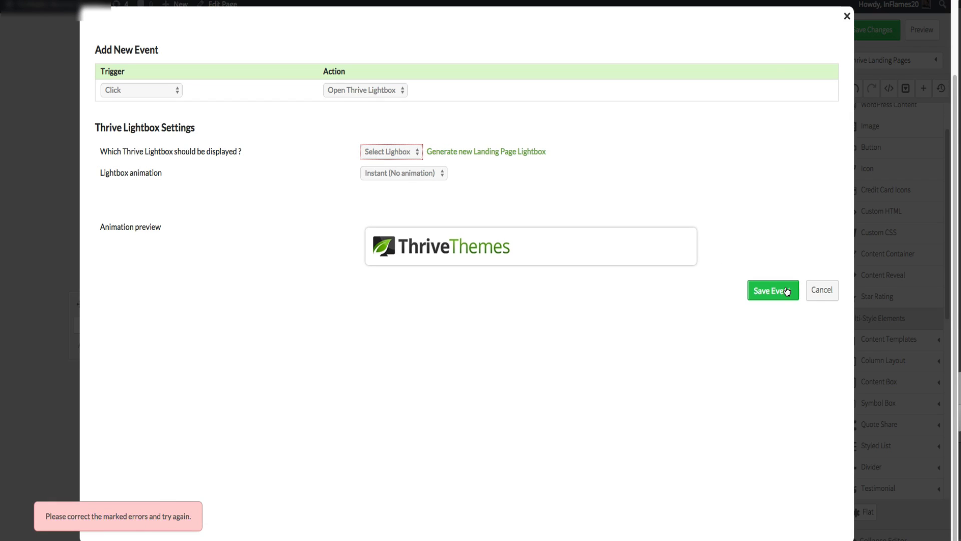
{"action": "left_click", "coordinate": [384, 150]}
{"action": "left_click", "coordinate": [400, 153]}
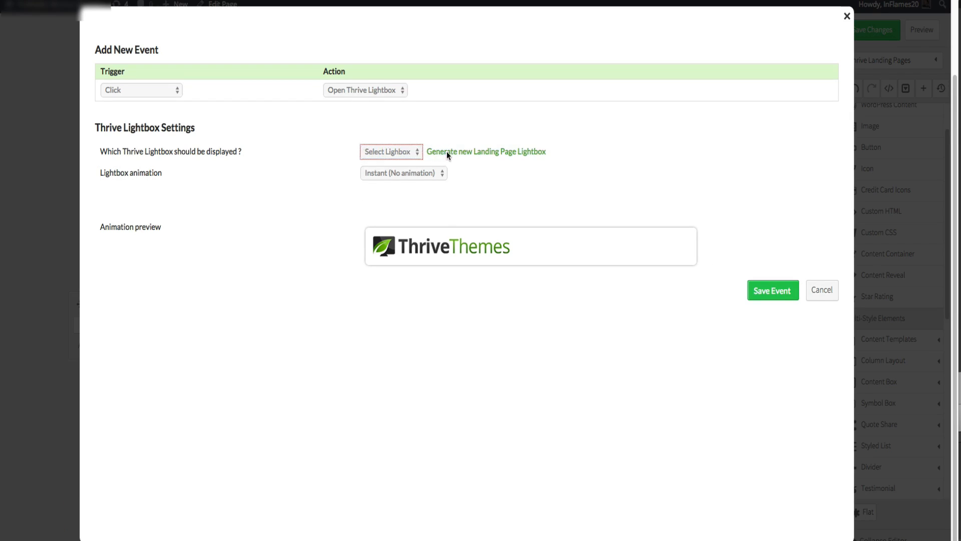
- Generate a new landing page lightbox and select Lightbox - BizWiz Squeeze Page (Vision 1-Step Page) for the event
{"action": "left_click", "coordinate": [446, 151]}
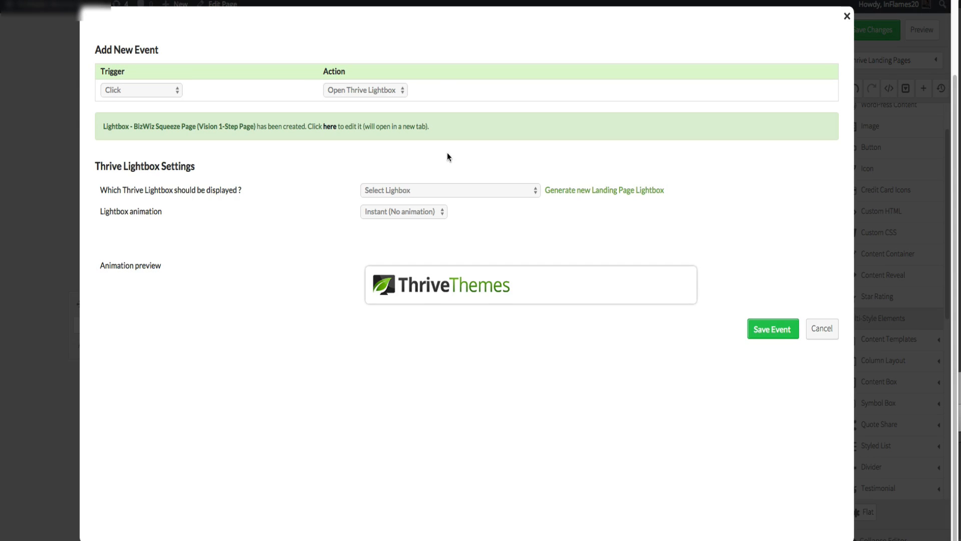
{"action": "left_click", "coordinate": [408, 191]}
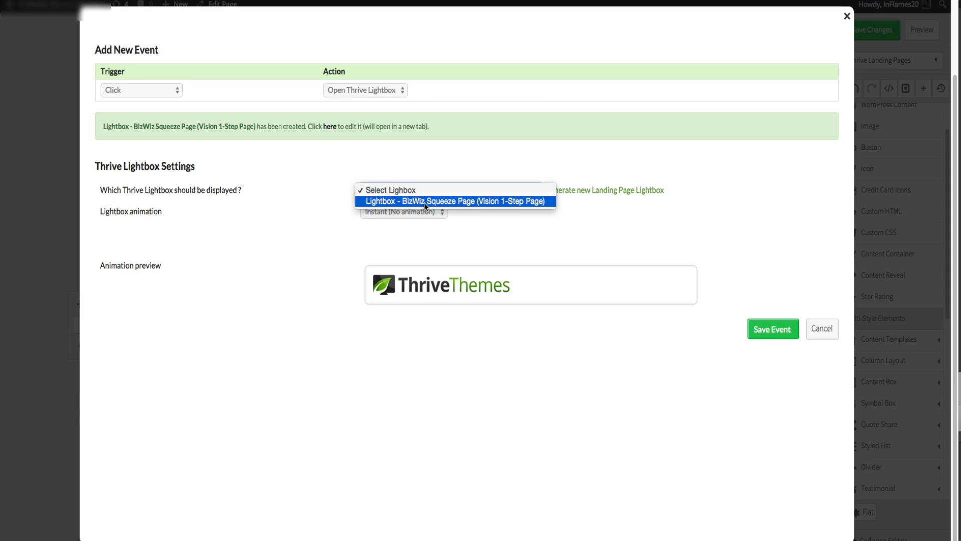
{"action": "left_click", "coordinate": [428, 202]}
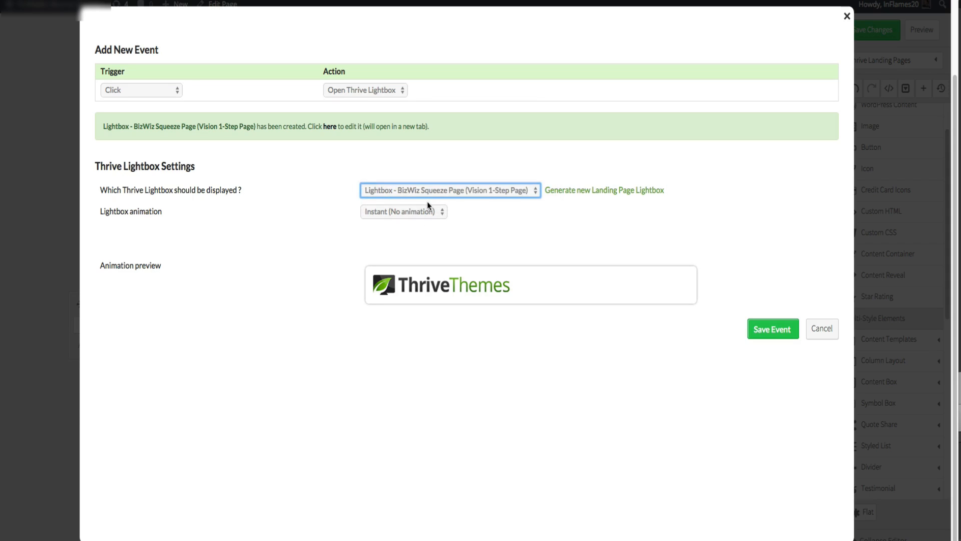
- Set the lightbox animation to Rotational and save the event
{"action": "left_click", "coordinate": [415, 211]}
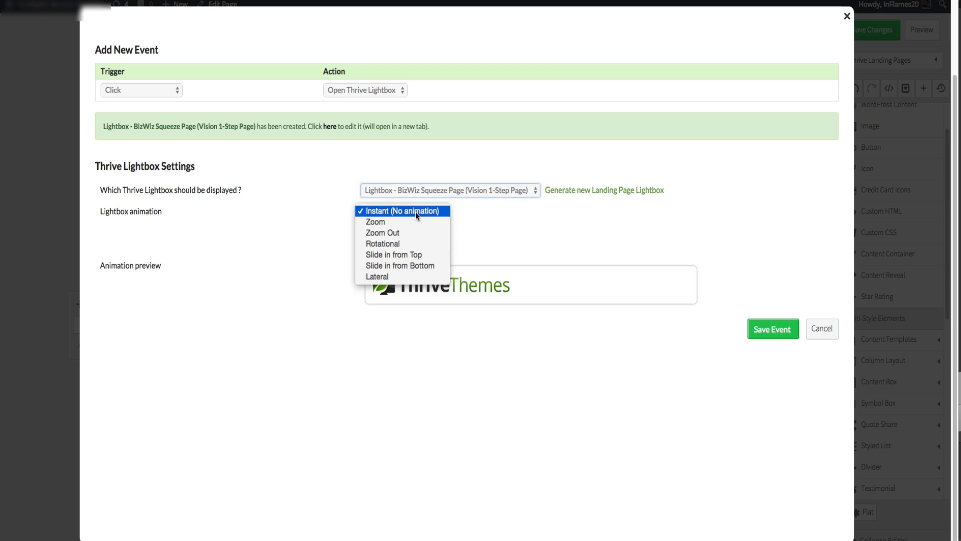
{"action": "left_click", "coordinate": [413, 224]}
{"action": "left_click", "coordinate": [416, 212]}
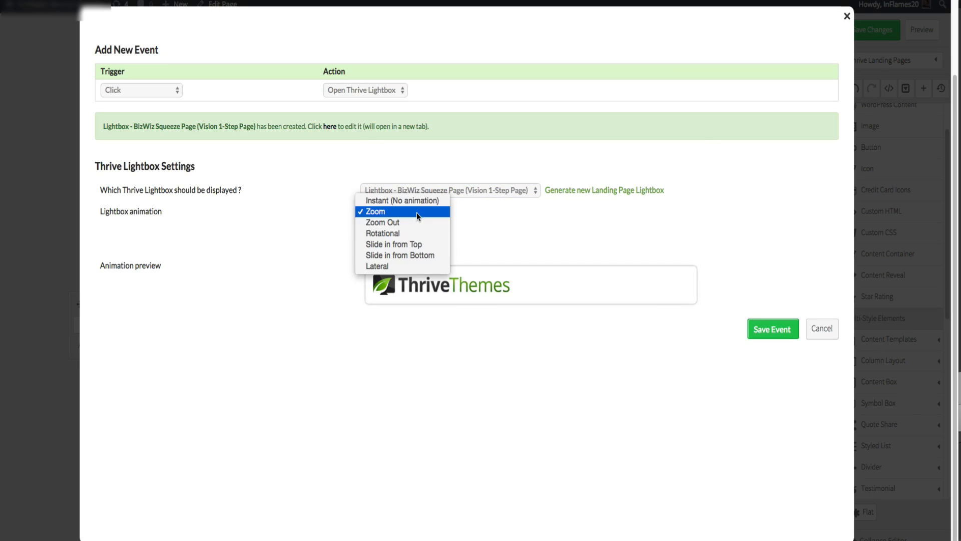
{"action": "left_click", "coordinate": [413, 232]}
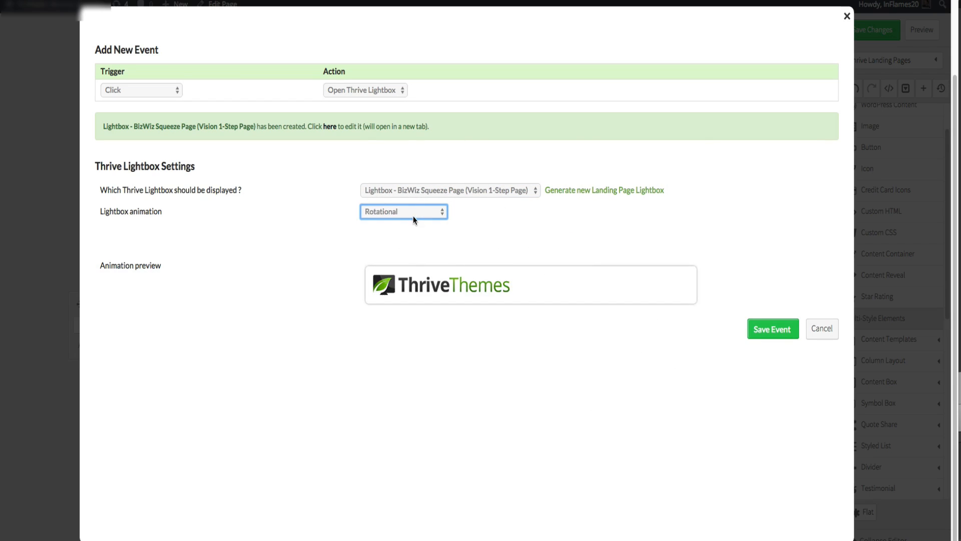
{"action": "left_click", "coordinate": [413, 213]}
{"action": "left_click", "coordinate": [410, 226]}
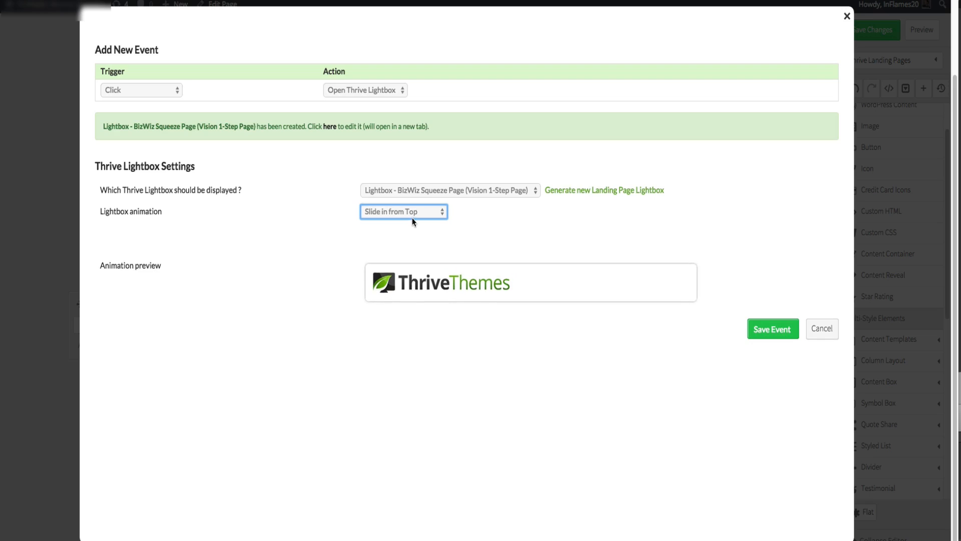
{"action": "left_click", "coordinate": [413, 215]}
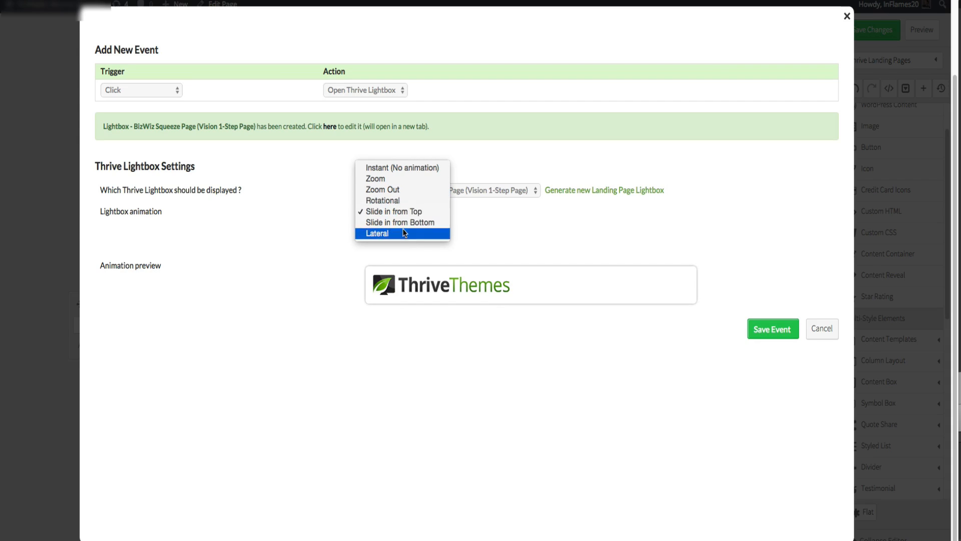
{"action": "left_click", "coordinate": [402, 231]}
{"action": "left_click", "coordinate": [406, 216]}
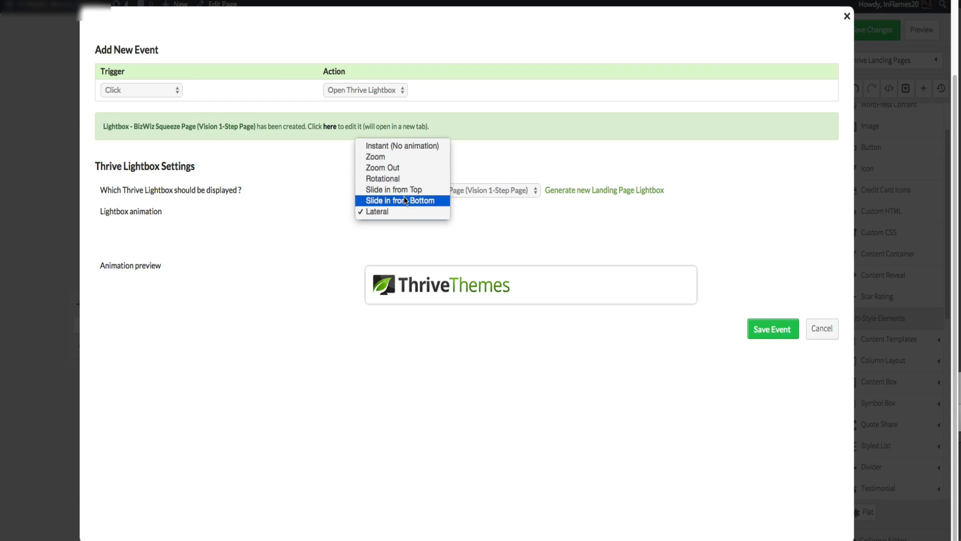
{"action": "left_click", "coordinate": [403, 179]}
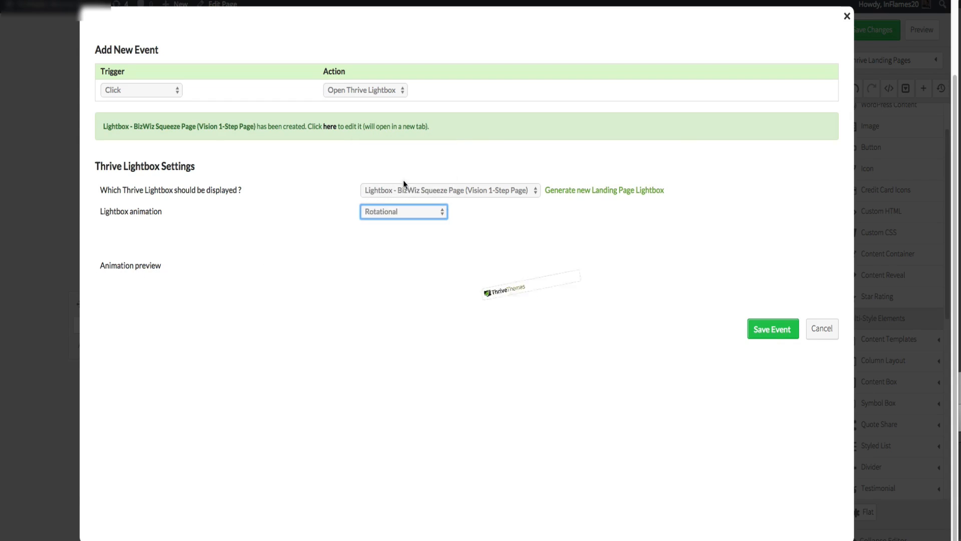
{"action": "left_click", "coordinate": [776, 331]}
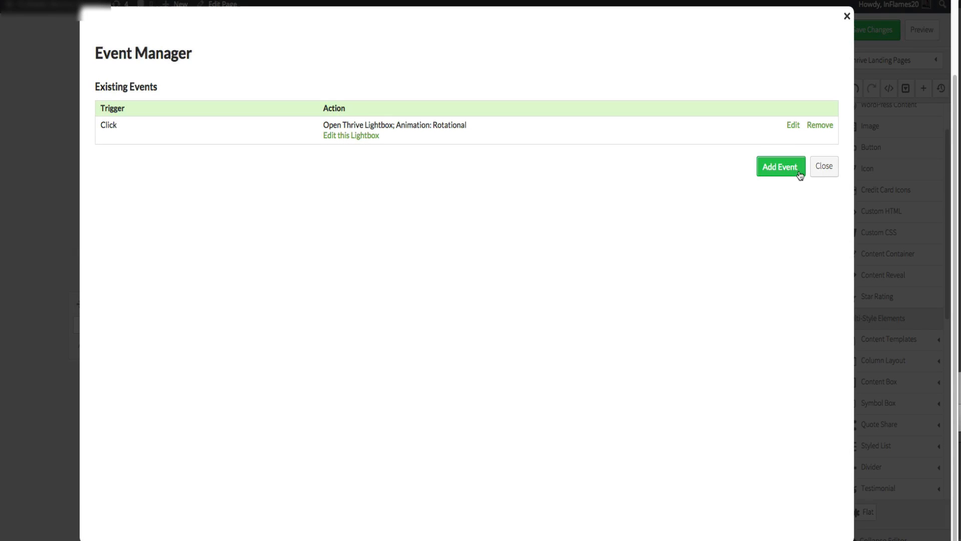
- Close the Event Manager and save the page changes
{"action": "left_click", "coordinate": [823, 168]}
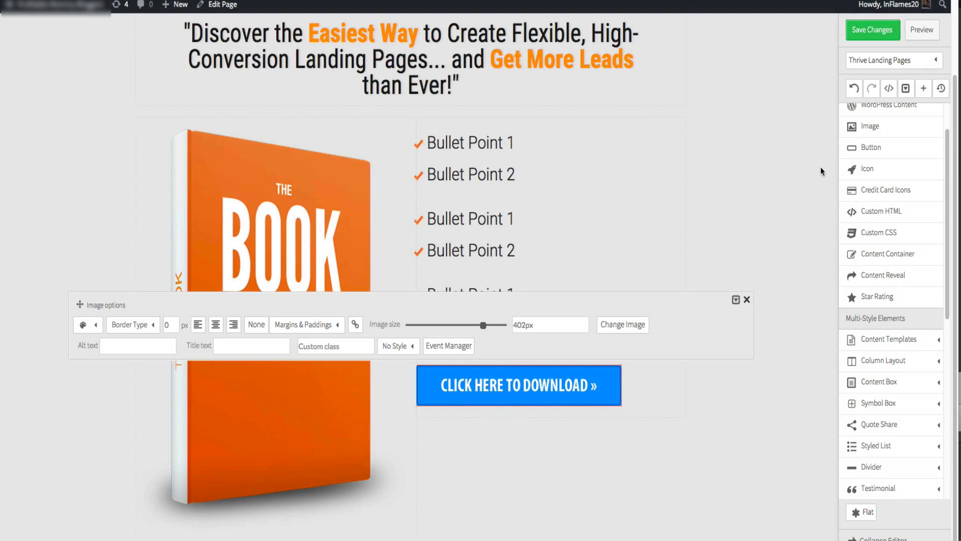
{"action": "left_click", "coordinate": [760, 206]}
{"action": "left_click", "coordinate": [858, 30]}
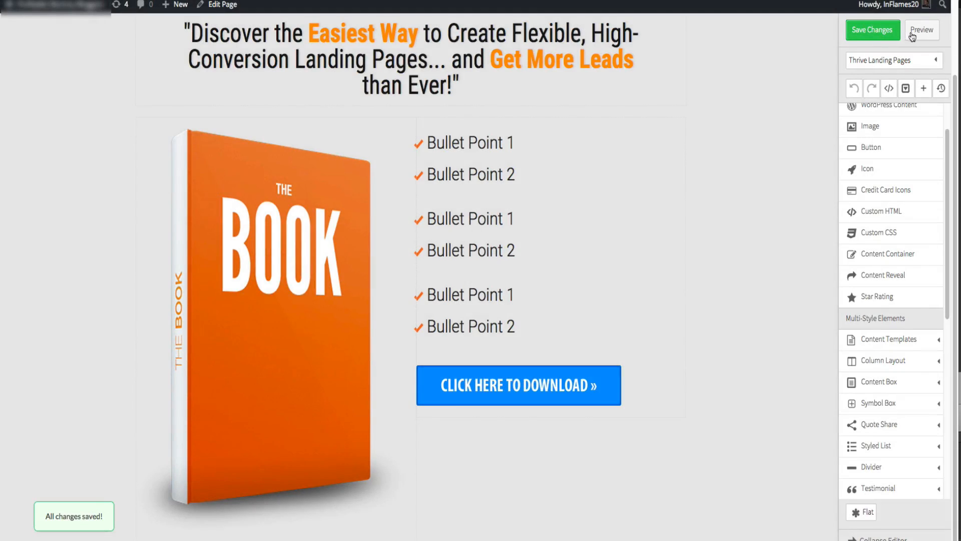
- Preview the page and test the download button's lightbox popup, then close it
{"action": "left_click", "coordinate": [912, 32]}
{"action": "scroll", "coordinate": [750, 203], "scroll_direction": "down", "scroll_amount": 1}
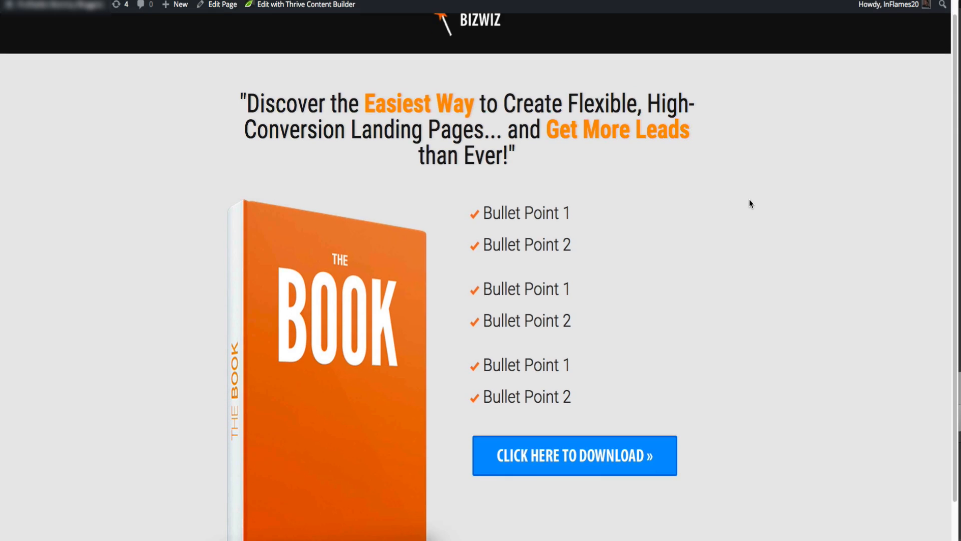
{"action": "scroll", "coordinate": [748, 203], "scroll_direction": "down", "scroll_amount": 1}
{"action": "left_click", "coordinate": [601, 448]}
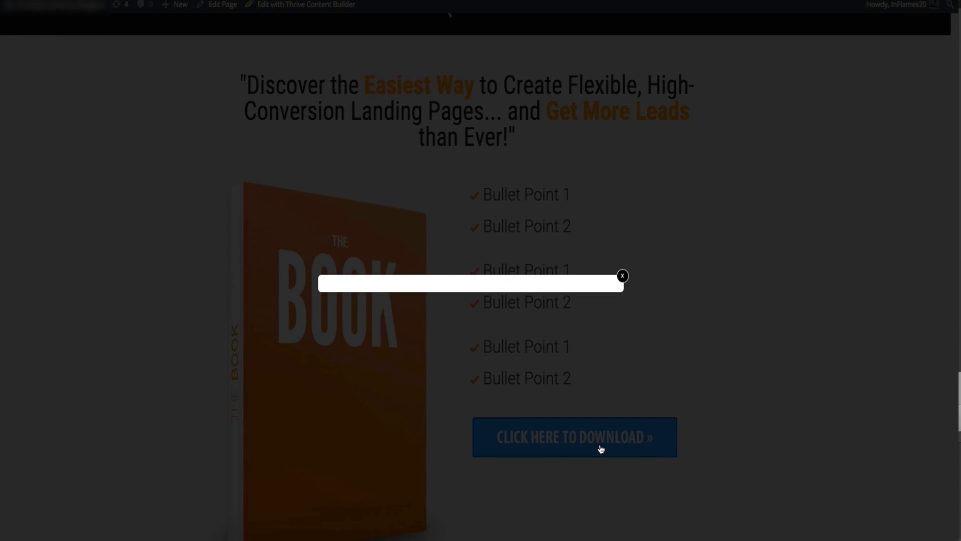
{"action": "left_click", "coordinate": [623, 276]}
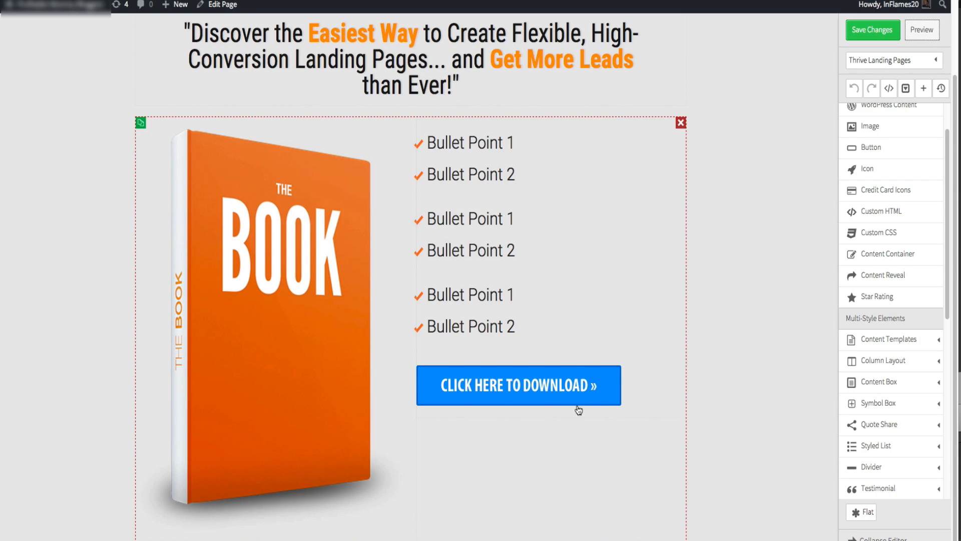
- Open the download button's linked lightbox for editing through the Event Manager
{"action": "left_click", "coordinate": [578, 399]}
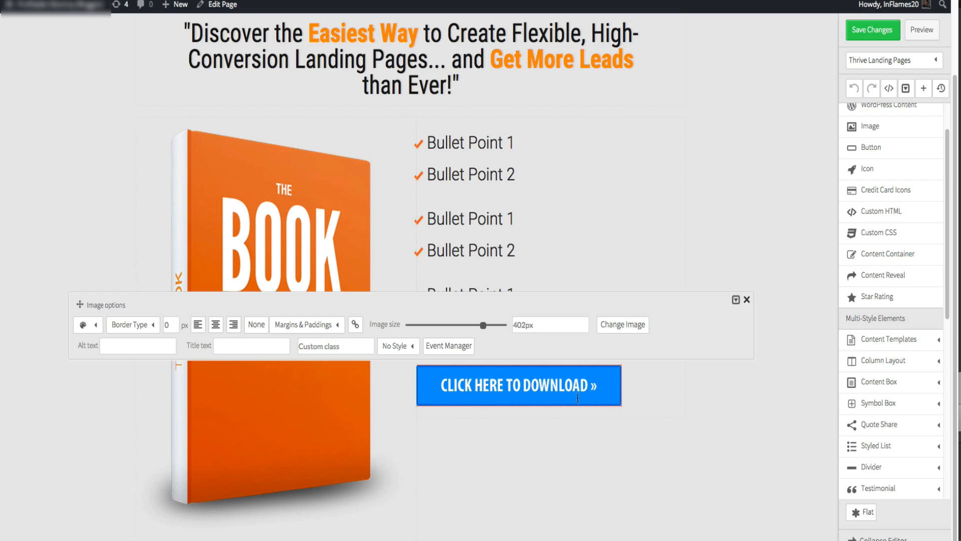
{"action": "left_click", "coordinate": [440, 347]}
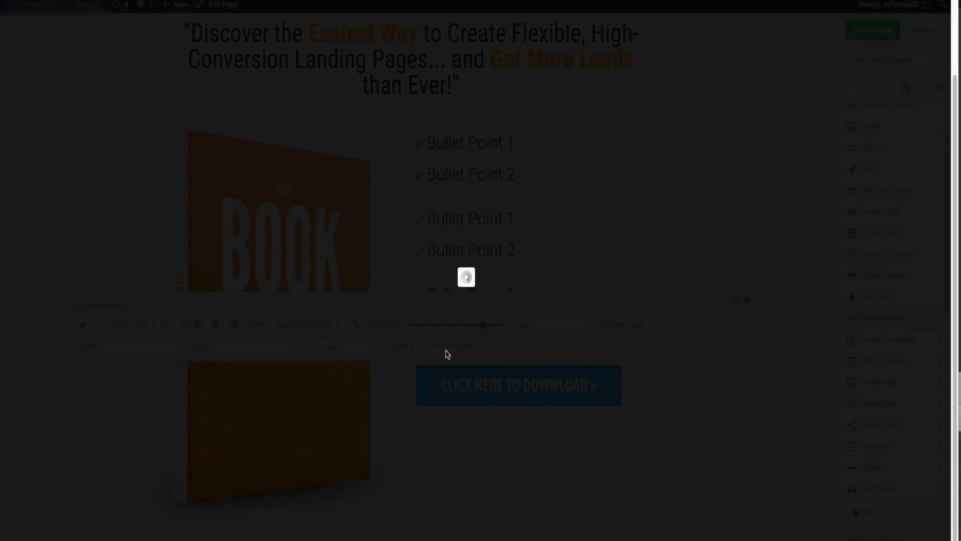
{"action": "left_click", "coordinate": [367, 135]}
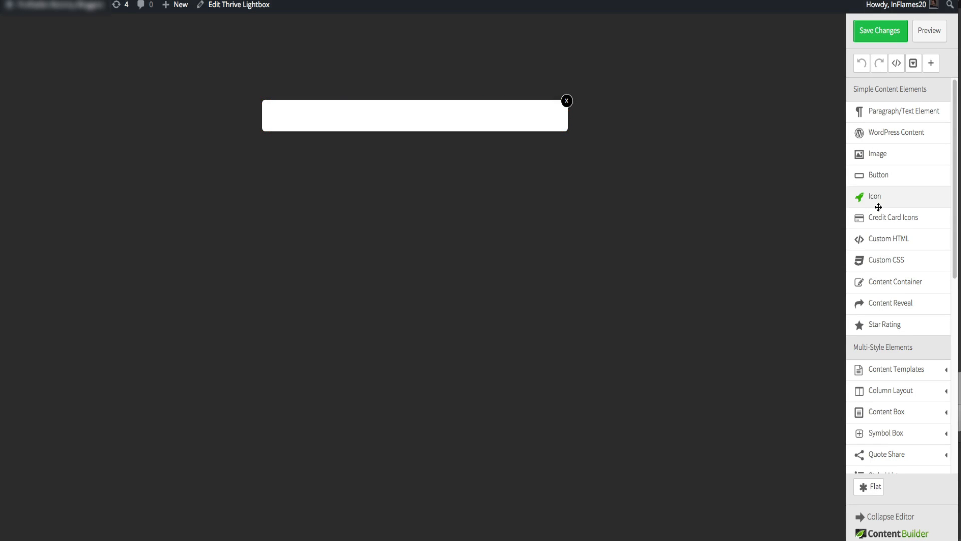
- Insert the 'Click here to subscribe' image from the media library into the lightbox
{"action": "left_click_drag", "start_coordinate": [891, 162], "coordinate": [414, 104]}
{"action": "left_click", "coordinate": [421, 133]}
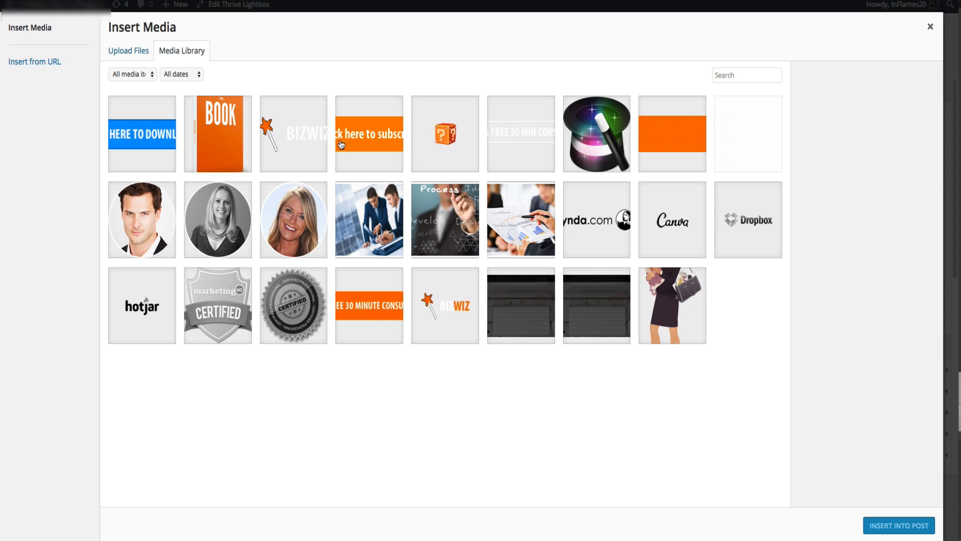
{"action": "left_click", "coordinate": [383, 151]}
{"action": "left_click", "coordinate": [907, 527]}
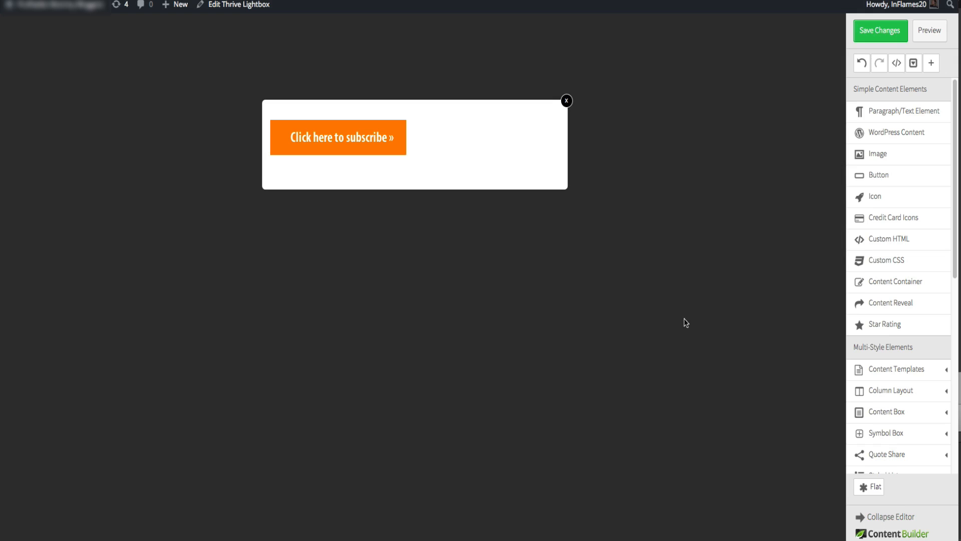
- Add a Lead Generation form element to the lightbox
{"action": "scroll", "coordinate": [890, 449], "scroll_direction": "down", "scroll_amount": 3}
{"action": "scroll", "coordinate": [890, 449], "scroll_direction": "down", "scroll_amount": 4}
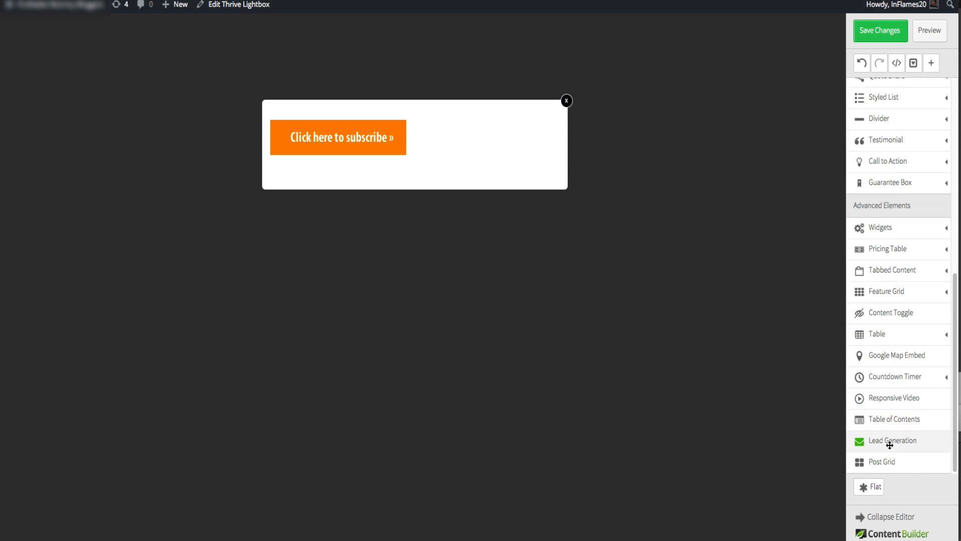
{"action": "left_click_drag", "start_coordinate": [889, 445], "coordinate": [463, 169]}
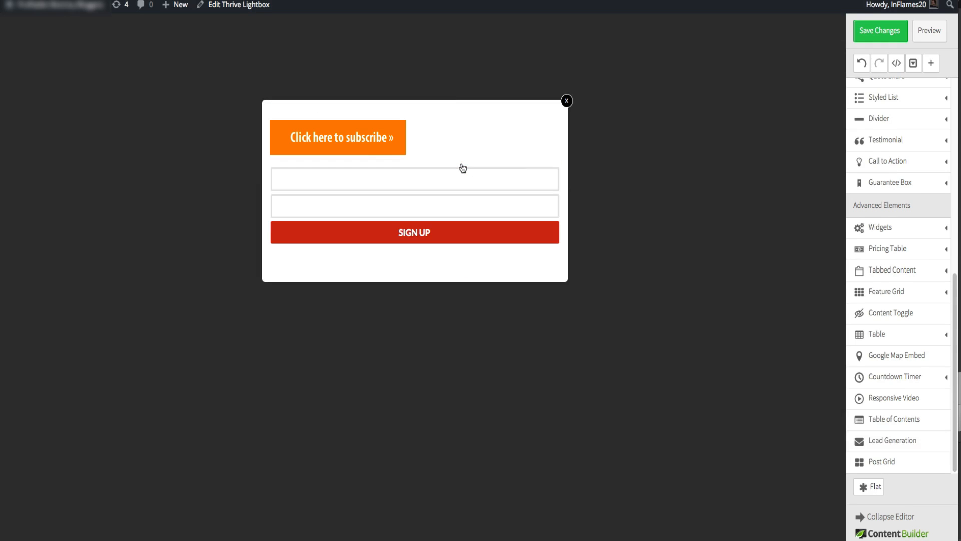
- Remove the subscribe image from the lightbox and save the lightbox changes
{"action": "left_click", "coordinate": [400, 126]}
{"action": "left_click", "coordinate": [862, 32]}
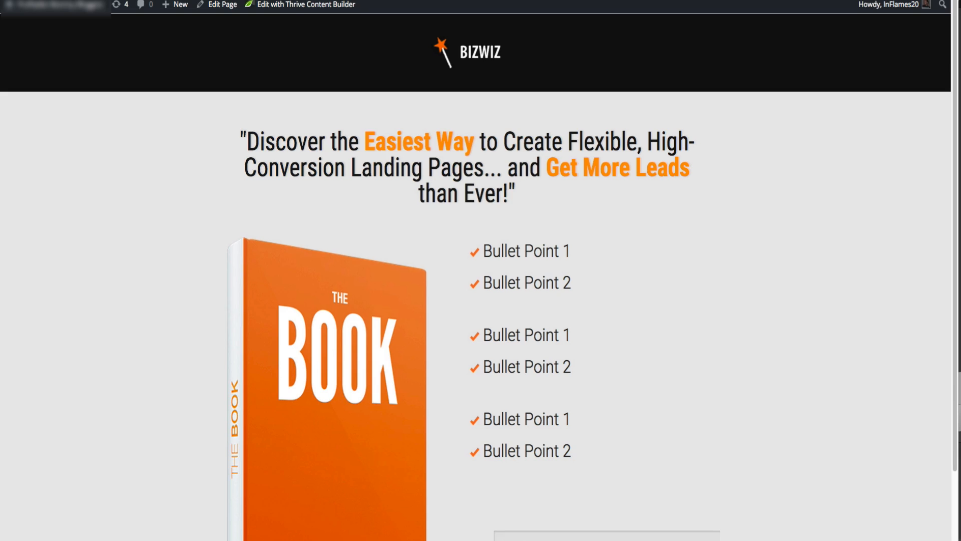
- Close the Event Manager on the landing page and save the landing page
{"action": "scroll", "coordinate": [476, 300], "scroll_direction": "down", "scroll_amount": 2}
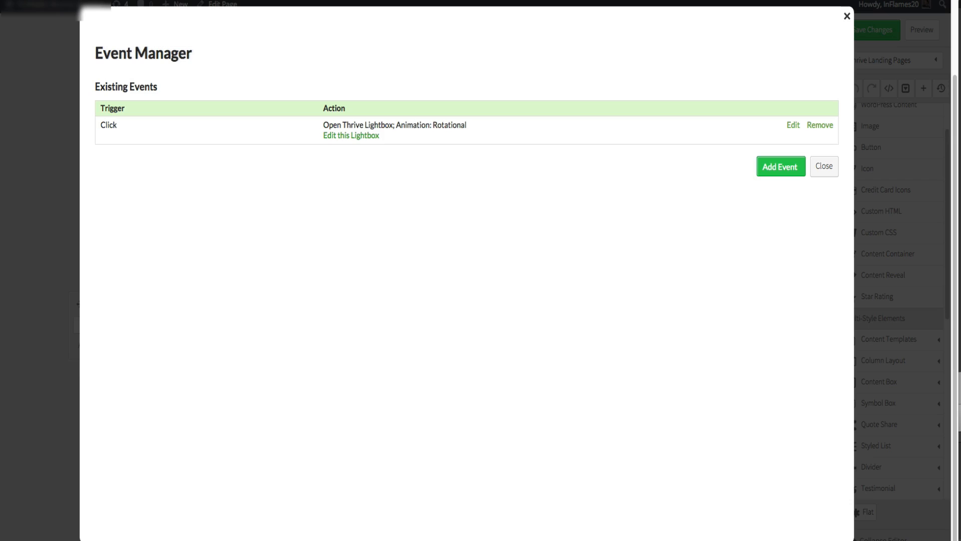
{"action": "left_click", "coordinate": [821, 171]}
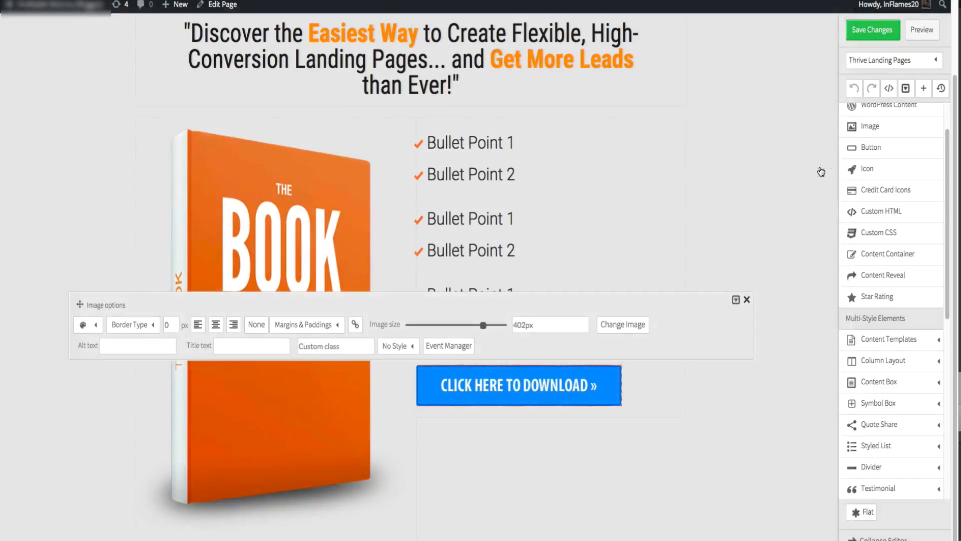
{"action": "left_click", "coordinate": [863, 30]}
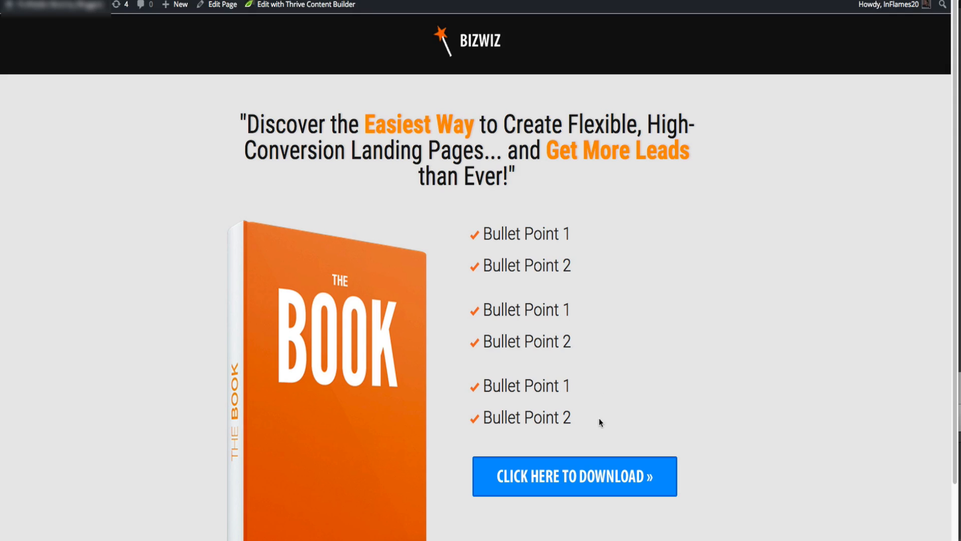
- Preview the page and test the download button's signup lightbox twice, closing it each time
{"action": "left_click", "coordinate": [605, 472]}
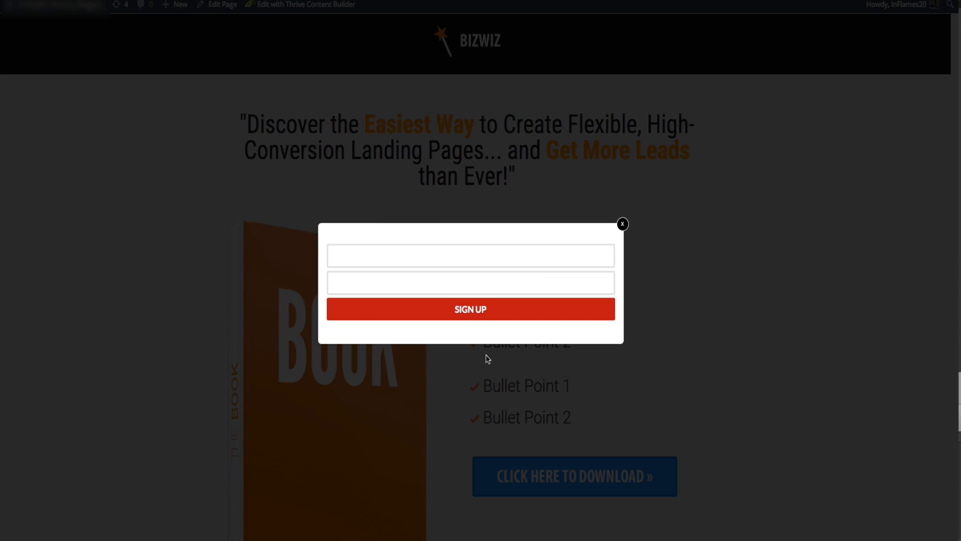
{"action": "left_click", "coordinate": [623, 224]}
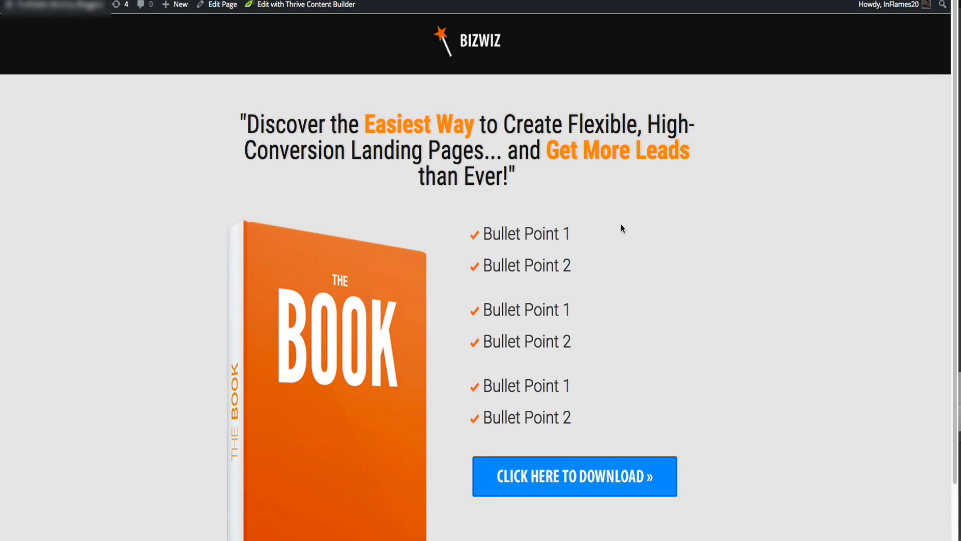
{"action": "left_click", "coordinate": [565, 469]}
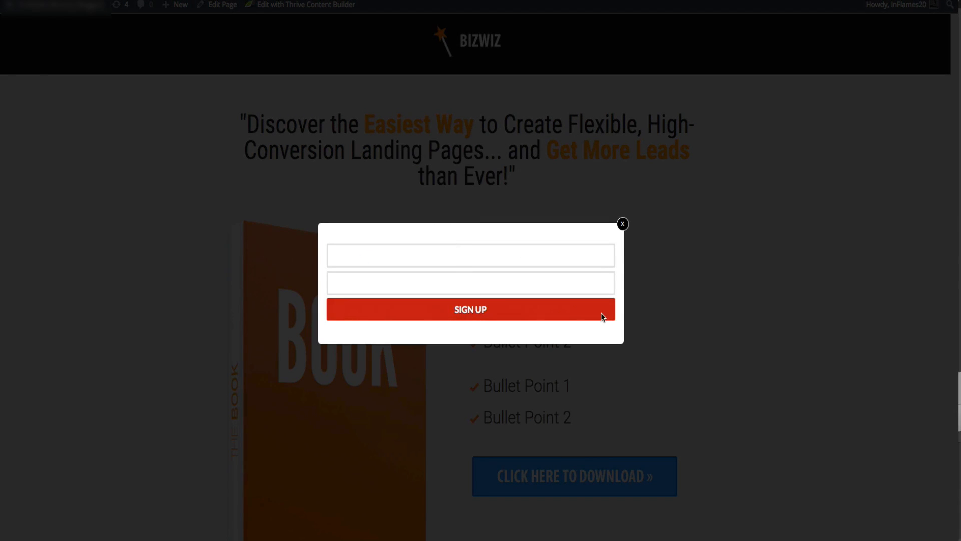
{"action": "left_click", "coordinate": [623, 224]}
{"action": "scroll", "coordinate": [636, 179], "scroll_direction": "down", "scroll_amount": 1}
{"action": "scroll", "coordinate": [635, 176], "scroll_direction": "down", "scroll_amount": 2}
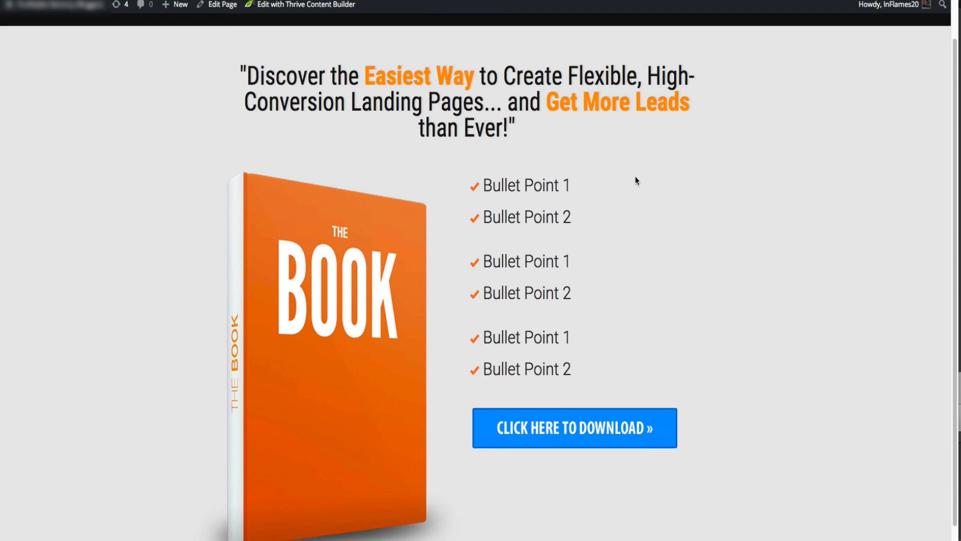
{"action": "scroll", "coordinate": [636, 175], "scroll_direction": "up", "scroll_amount": 3}
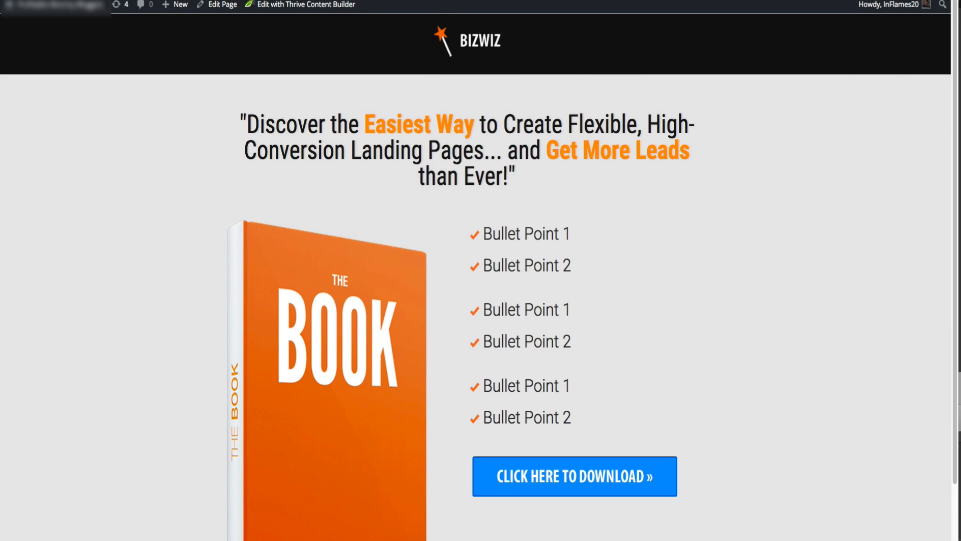
{"action": "key", "text": "ctrl+shift+Tab"}
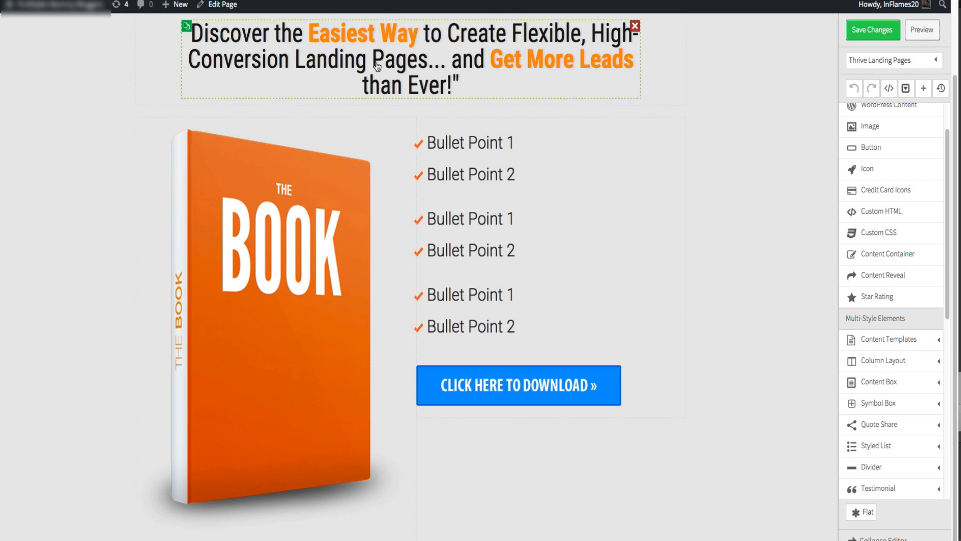
{"action": "scroll", "coordinate": [381, 73], "scroll_direction": "up", "scroll_amount": 2}
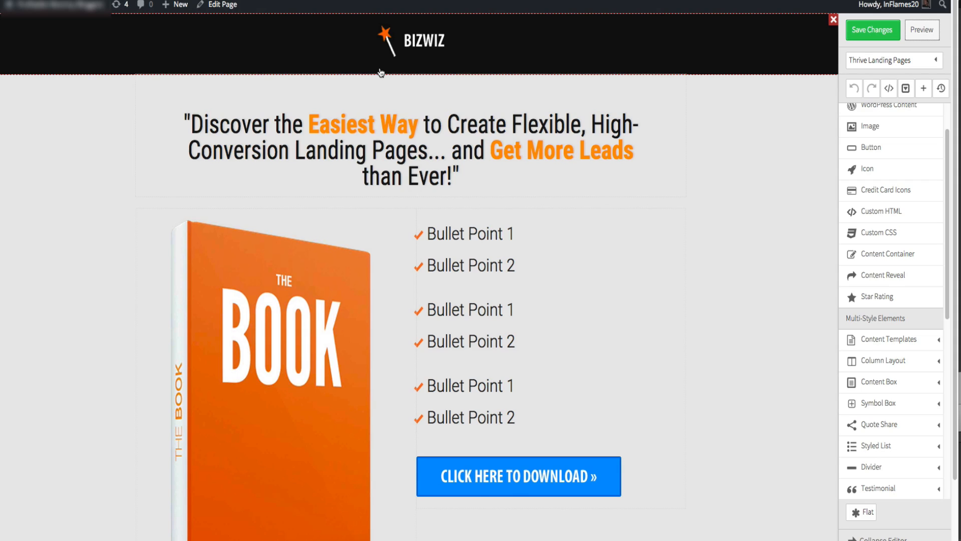
{"action": "scroll", "coordinate": [380, 73], "scroll_direction": "down", "scroll_amount": 1}
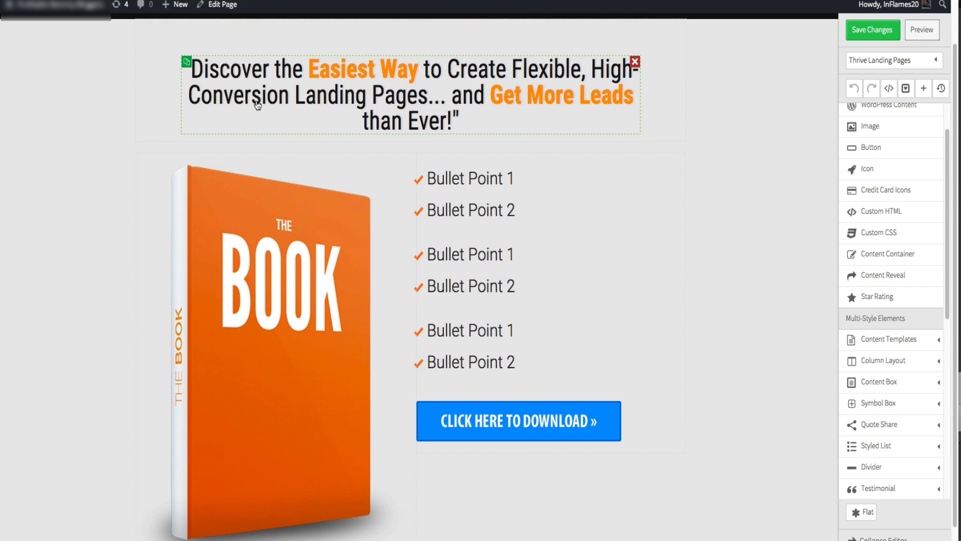
{"action": "scroll", "coordinate": [73, 128], "scroll_direction": "down", "scroll_amount": 1}
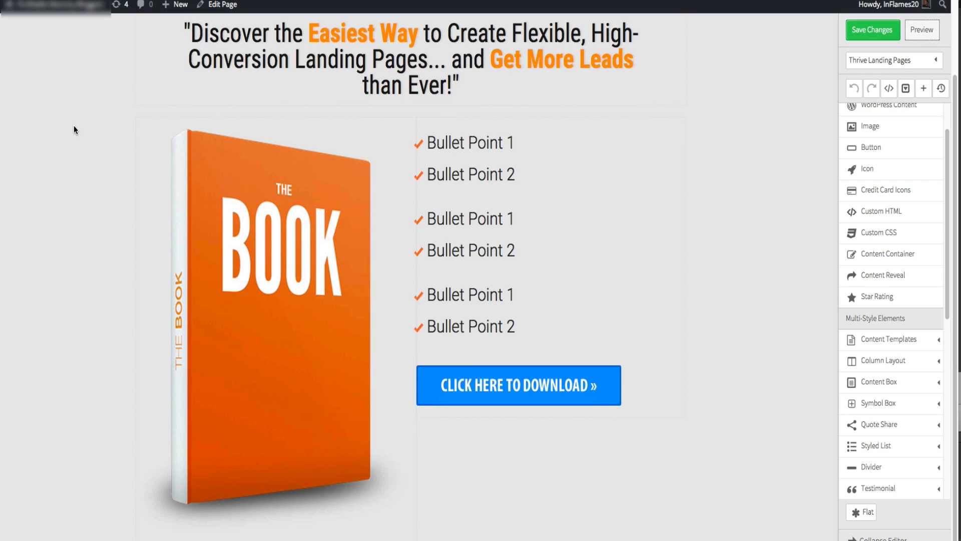
{"action": "scroll", "coordinate": [126, 142], "scroll_direction": "up", "scroll_amount": 3}
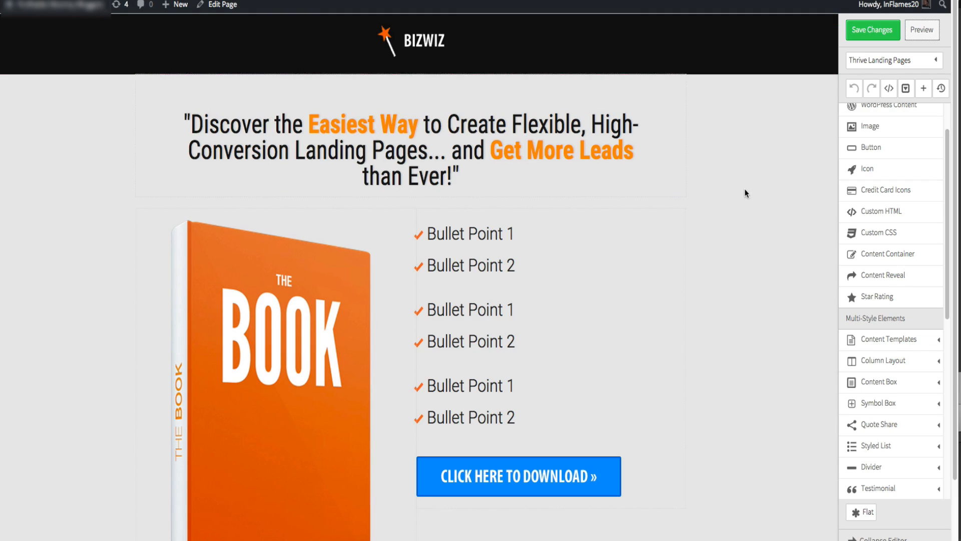
{"action": "scroll", "coordinate": [909, 194], "scroll_direction": "up", "scroll_amount": 2}
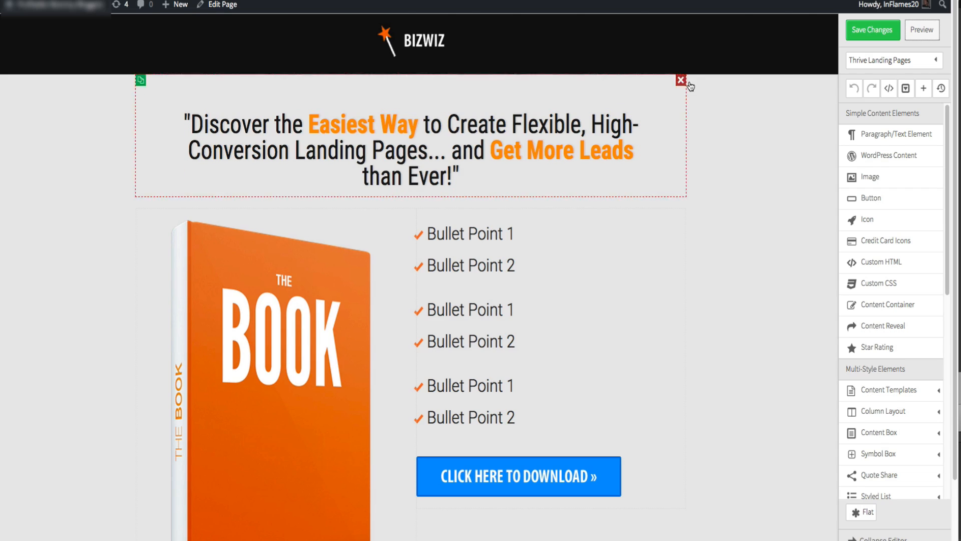
{"action": "left_click", "coordinate": [748, 0]}
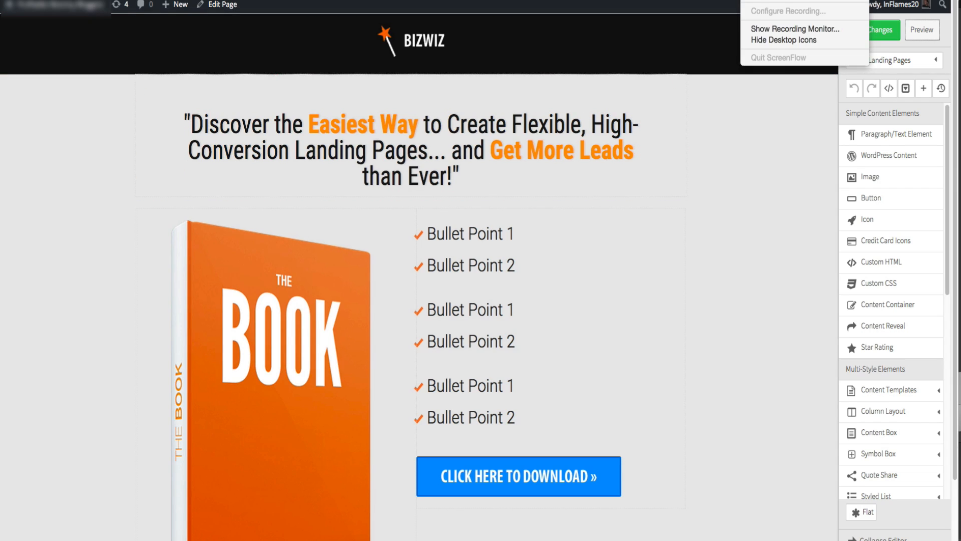